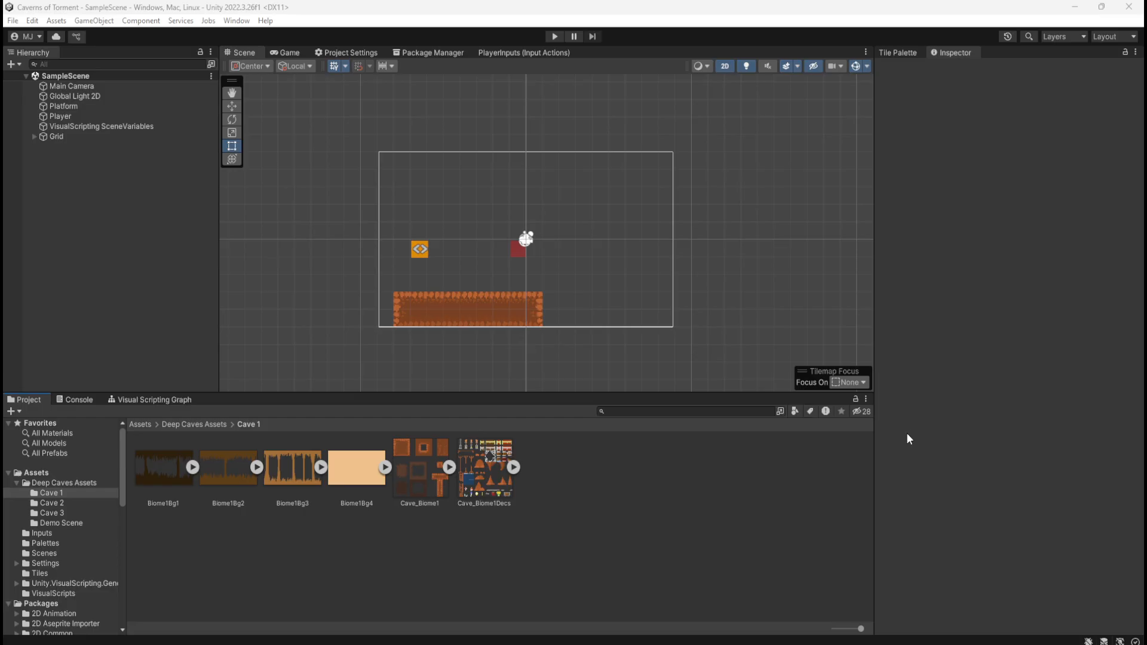
# Try resizing the Dirt tilemap in the scene by its upper corner handle, and undo the change
pyautogui.scroll(2, 474, 186)
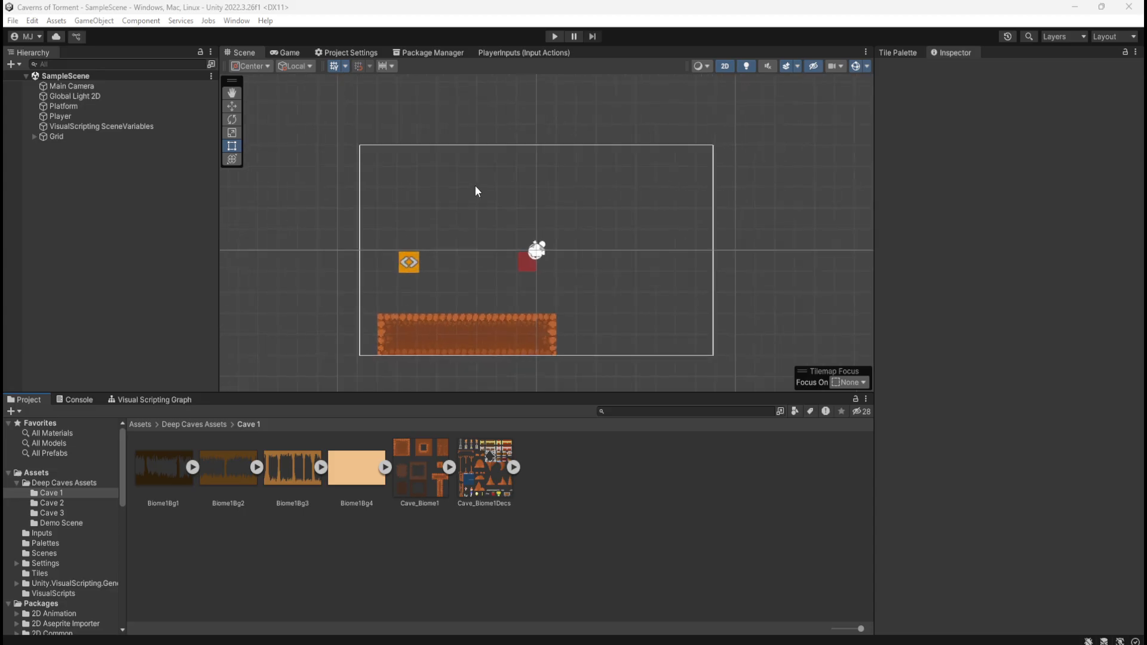
pyautogui.scroll(1, 490, 188)
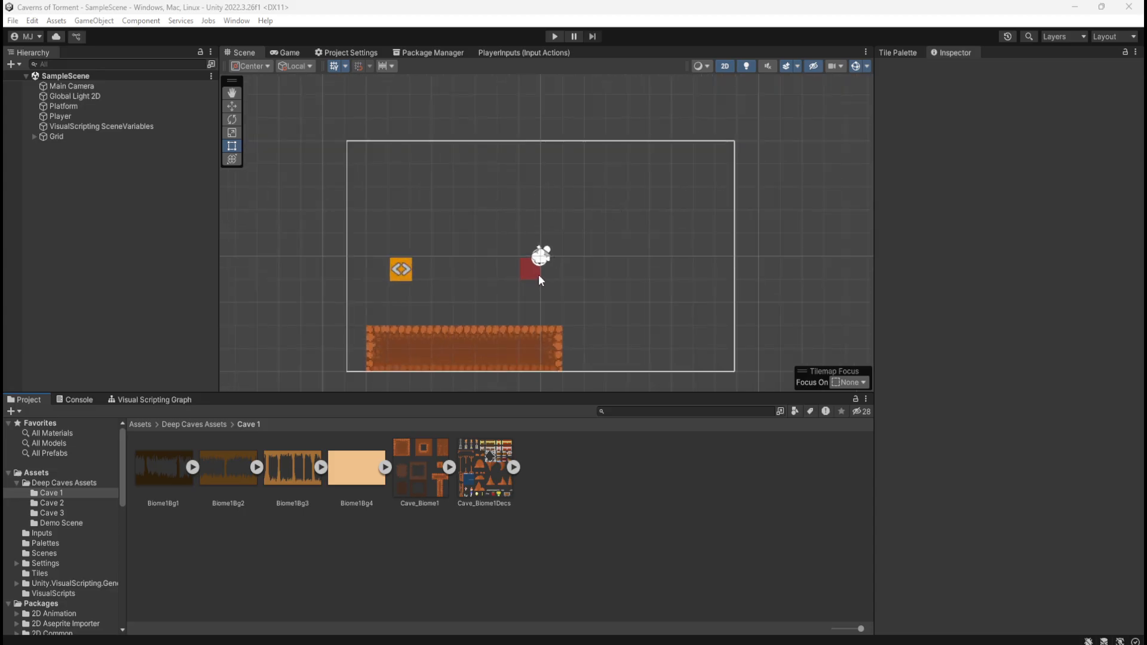
pyautogui.scroll(2, 562, 281)
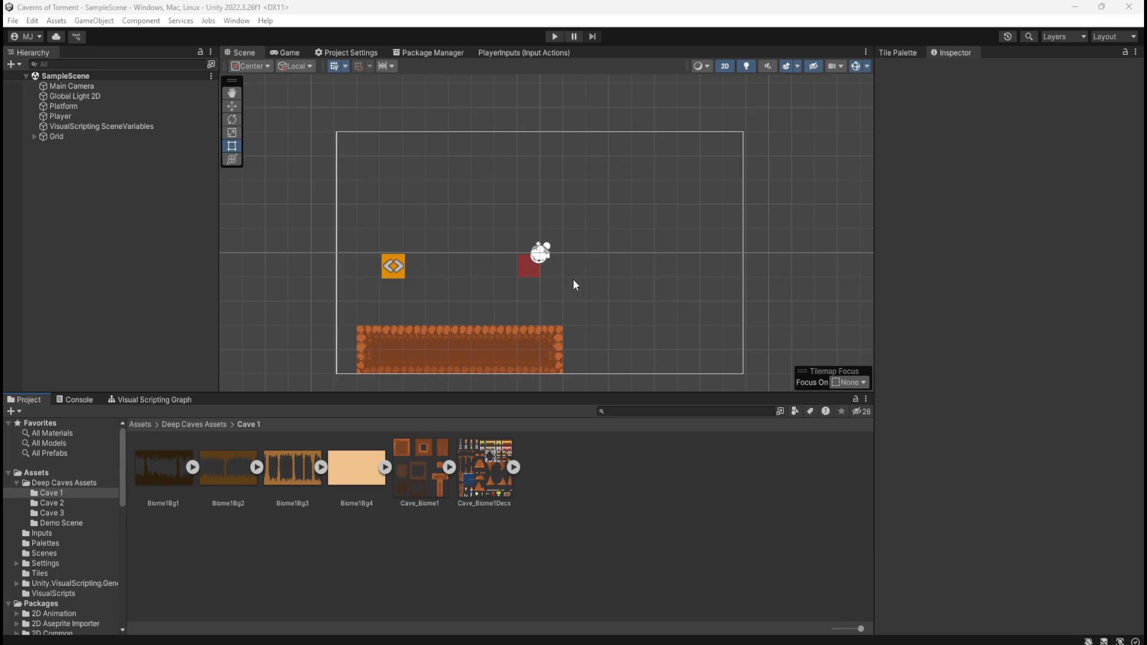
pyautogui.click(559, 331)
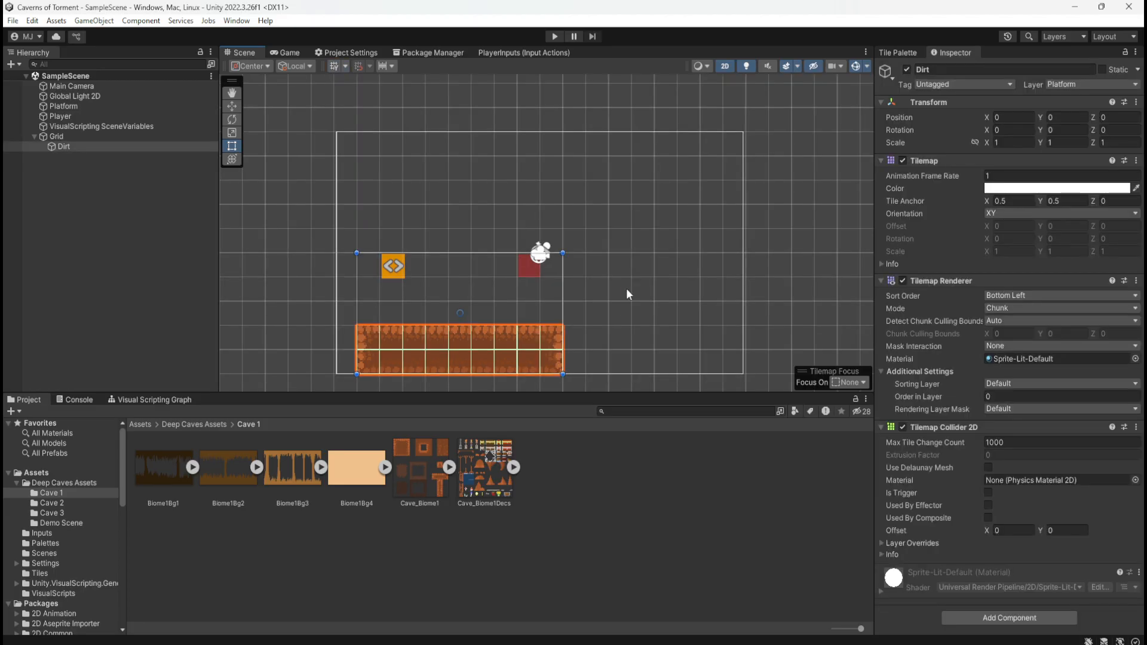
pyautogui.moveTo(562, 253); pyautogui.dragTo(522, 240)
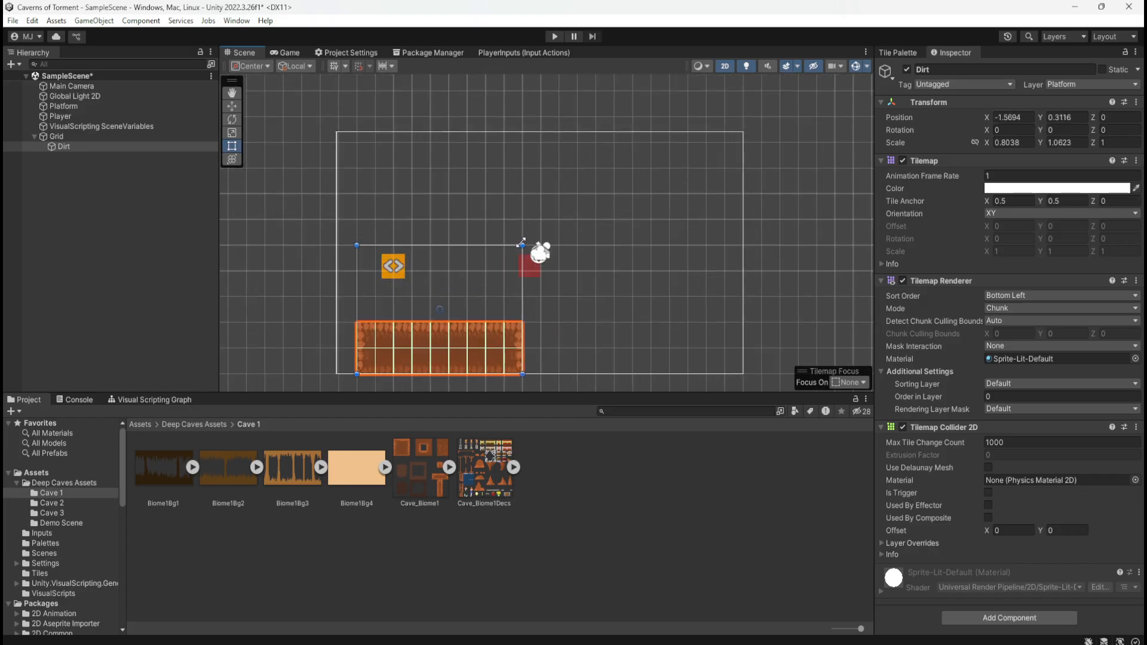
pyautogui.hotkey('ctrl', 'z')
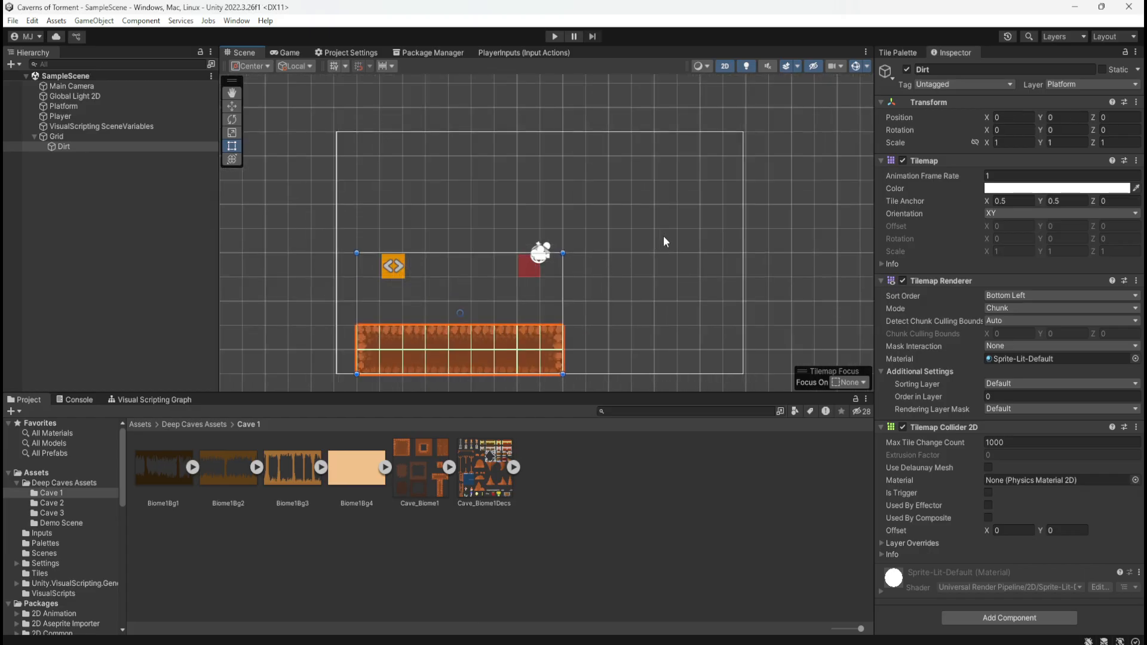
pyautogui.click(641, 282)
pyautogui.click(551, 340)
pyautogui.scroll(-1, 657, 265)
pyautogui.scroll(-1, 505, 207)
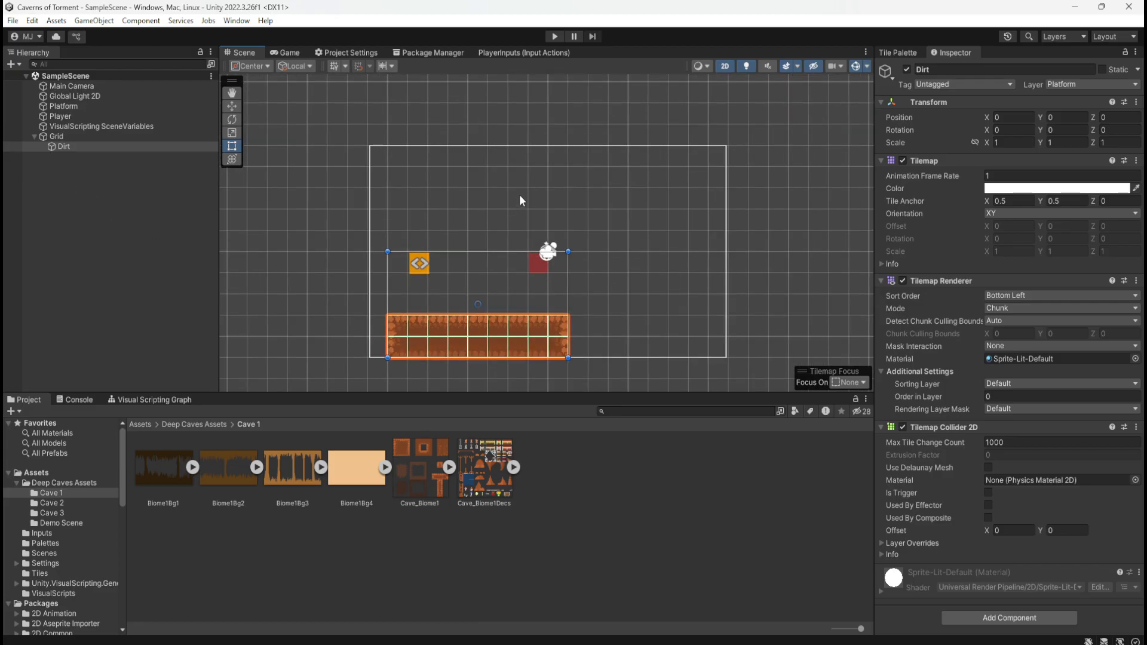
pyautogui.click(144, 401)
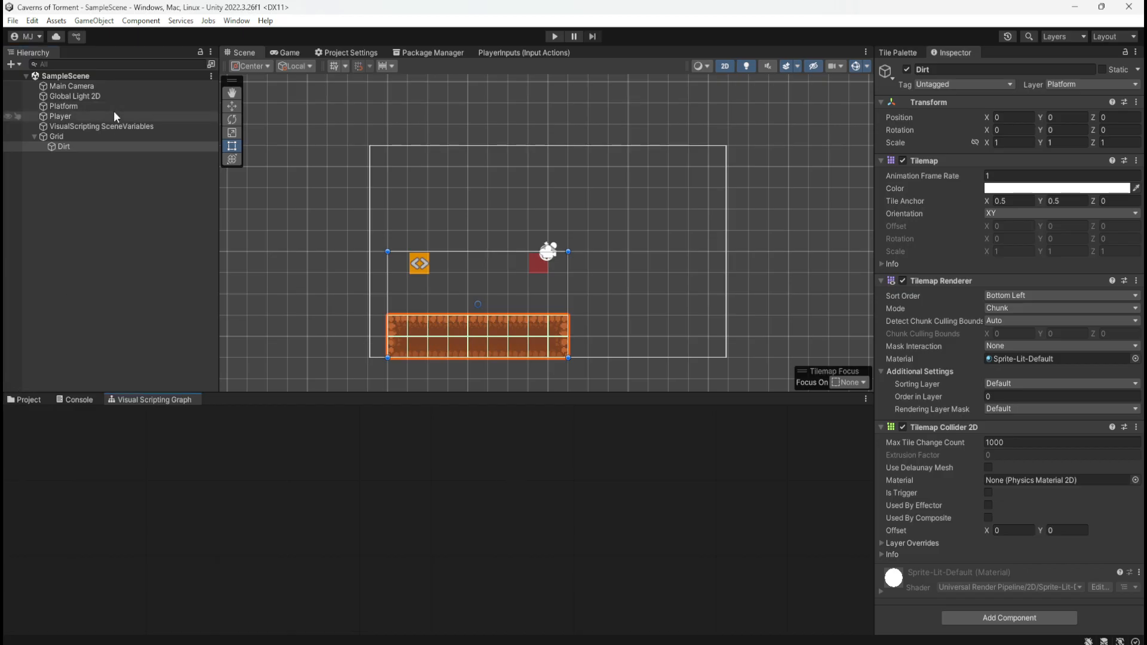
pyautogui.click(34, 403)
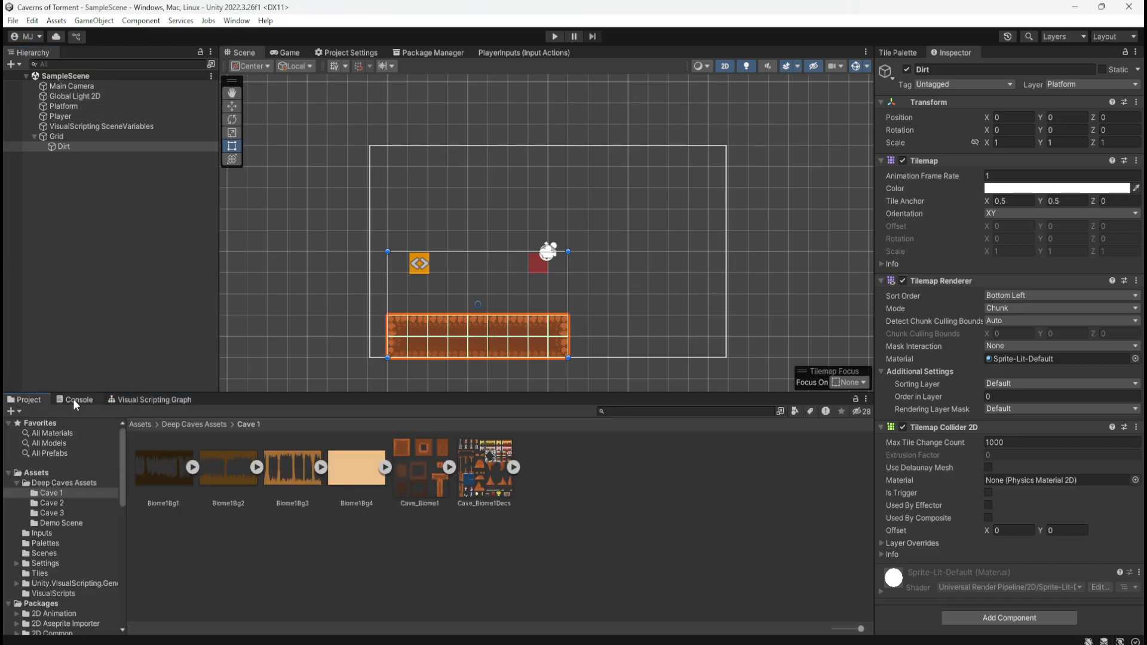
# Examine the Player's PlayerMovement script graph, including its Movement, Jump and Groundcheck groups
pyautogui.click(136, 401)
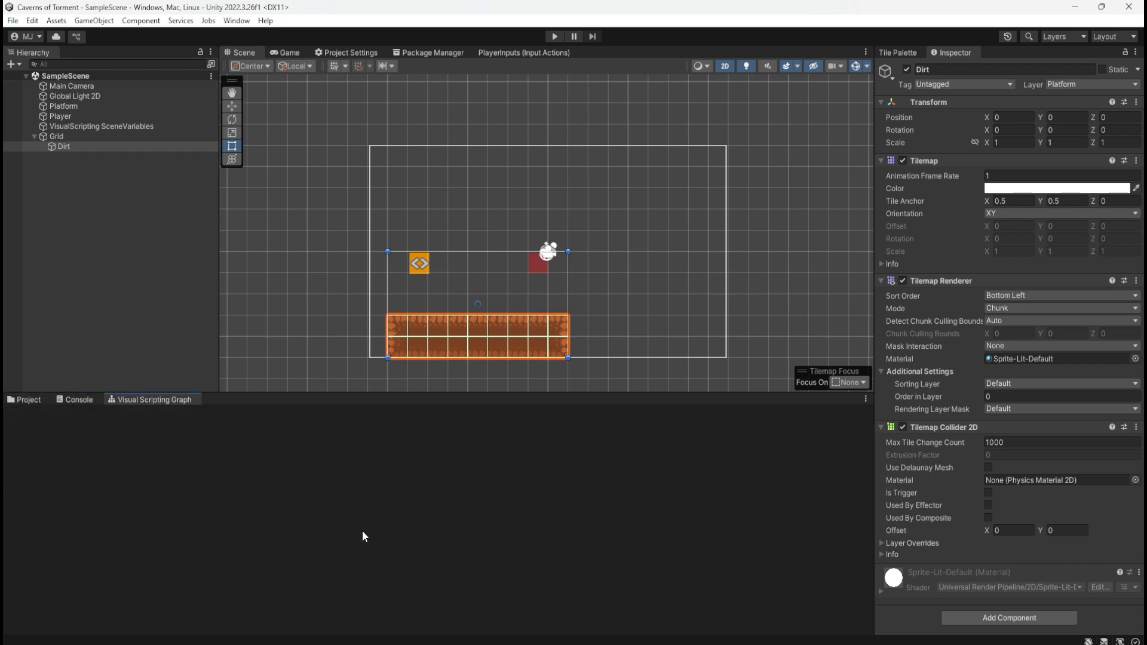
pyautogui.click(423, 260)
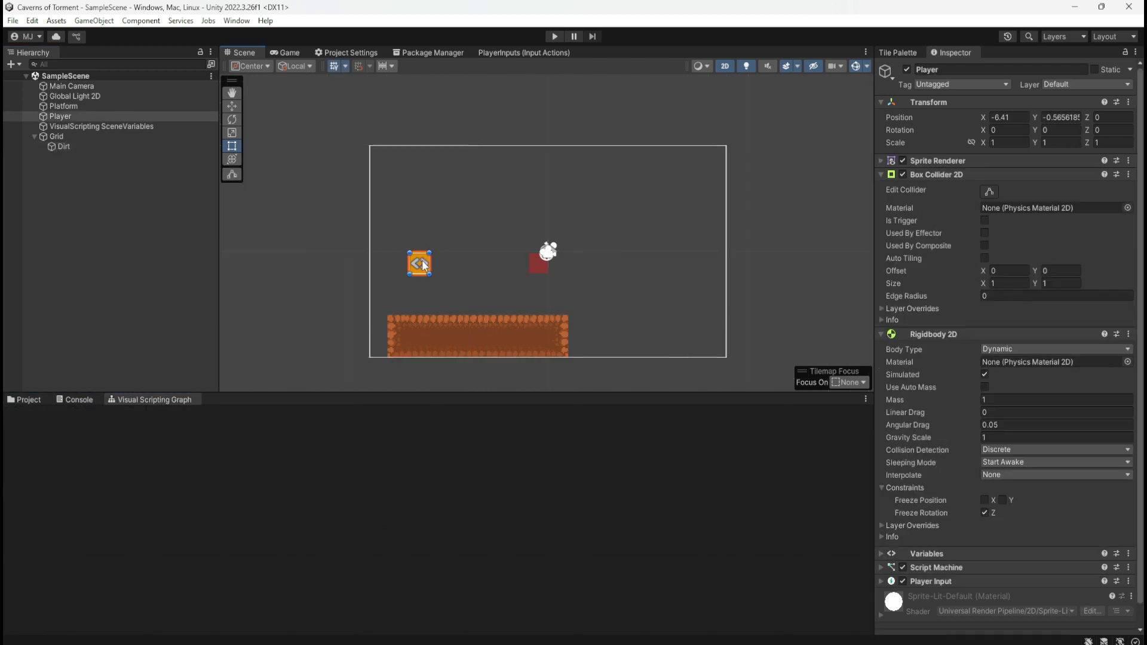
pyautogui.keyDown('ctrl'); pyautogui.scroll(-8, 413, 526); pyautogui.keyUp('ctrl')
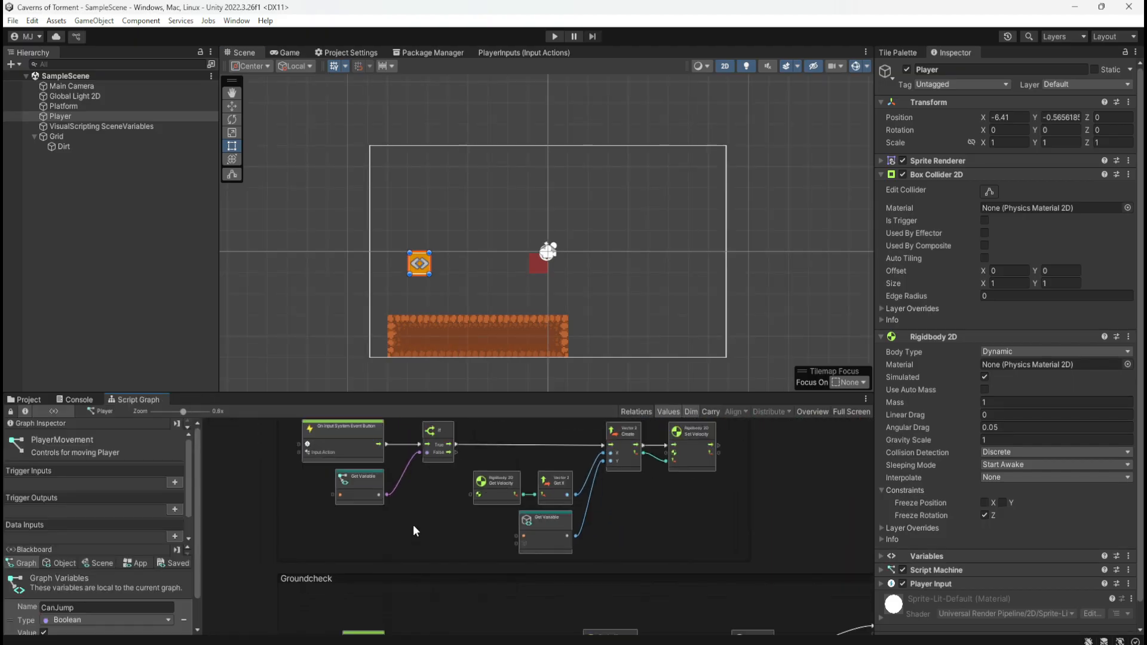
pyautogui.scroll(-2, 428, 485)
pyautogui.keyDown('ctrl'); pyautogui.scroll(-3, 440, 474); pyautogui.keyUp('ctrl')
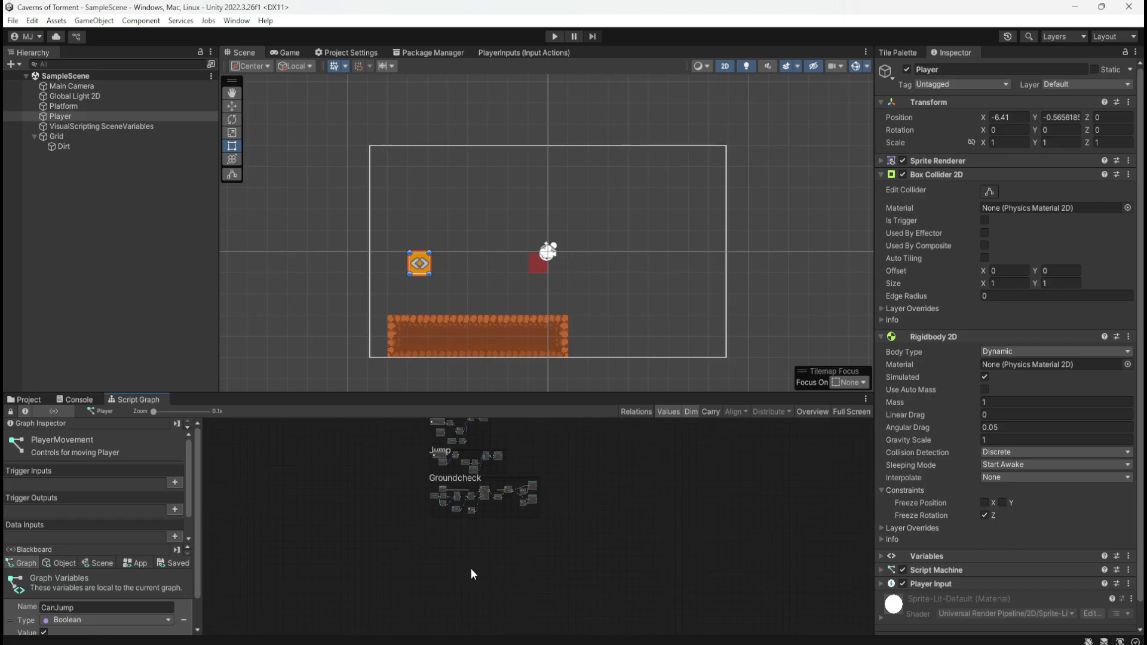
pyautogui.keyDown('ctrl'); pyautogui.scroll(4, 553, 435); pyautogui.keyUp('ctrl')
pyautogui.keyDown('ctrl'); pyautogui.scroll(-4, 561, 475); pyautogui.keyUp('ctrl')
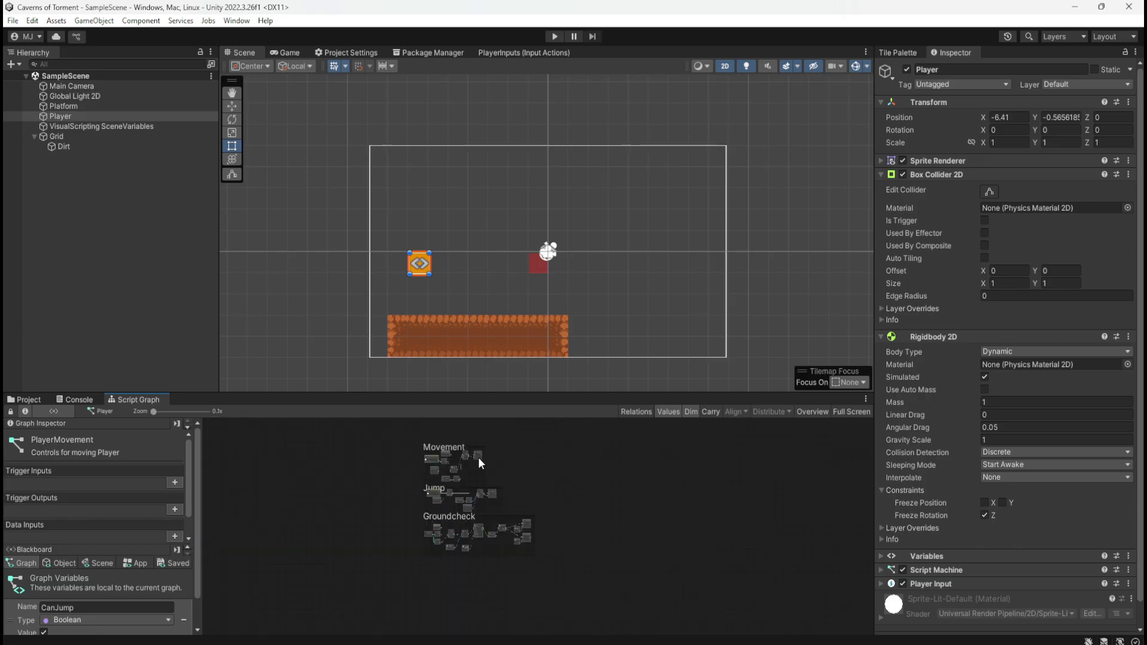
pyautogui.keyDown('ctrl'); pyautogui.scroll(4, 478, 457); pyautogui.keyUp('ctrl')
pyautogui.keyDown('ctrl'); pyautogui.scroll(-4, 407, 446); pyautogui.keyUp('ctrl')
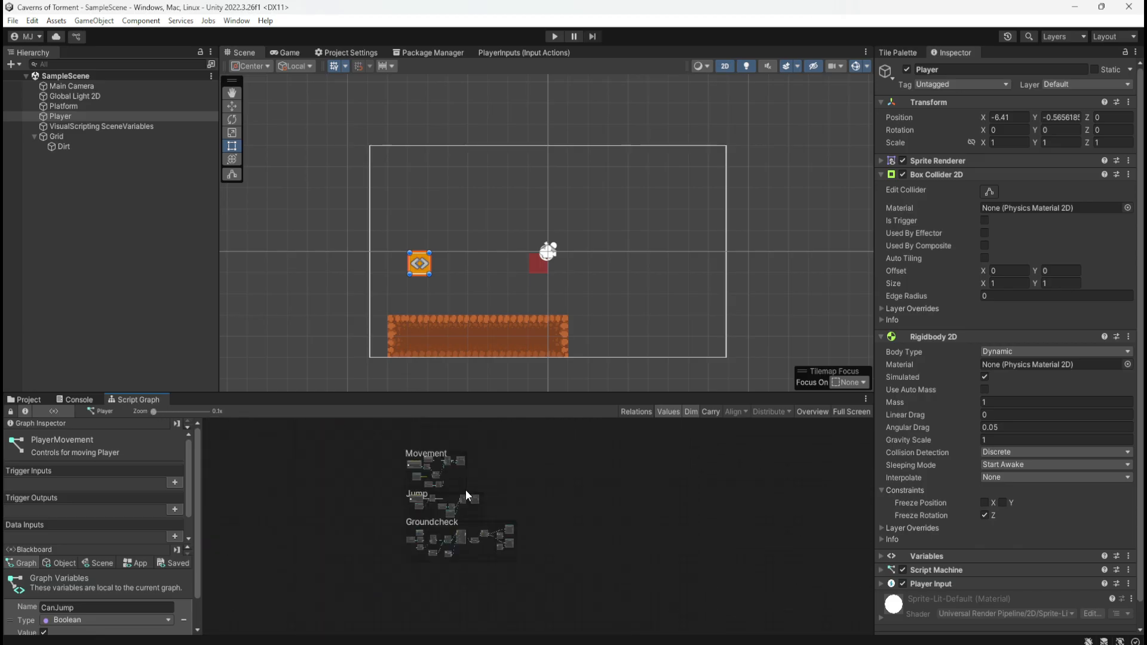
pyautogui.keyDown('ctrl'); pyautogui.scroll(4, 482, 519); pyautogui.keyUp('ctrl')
pyautogui.keyDown('ctrl'); pyautogui.scroll(2, 384, 590); pyautogui.keyUp('ctrl')
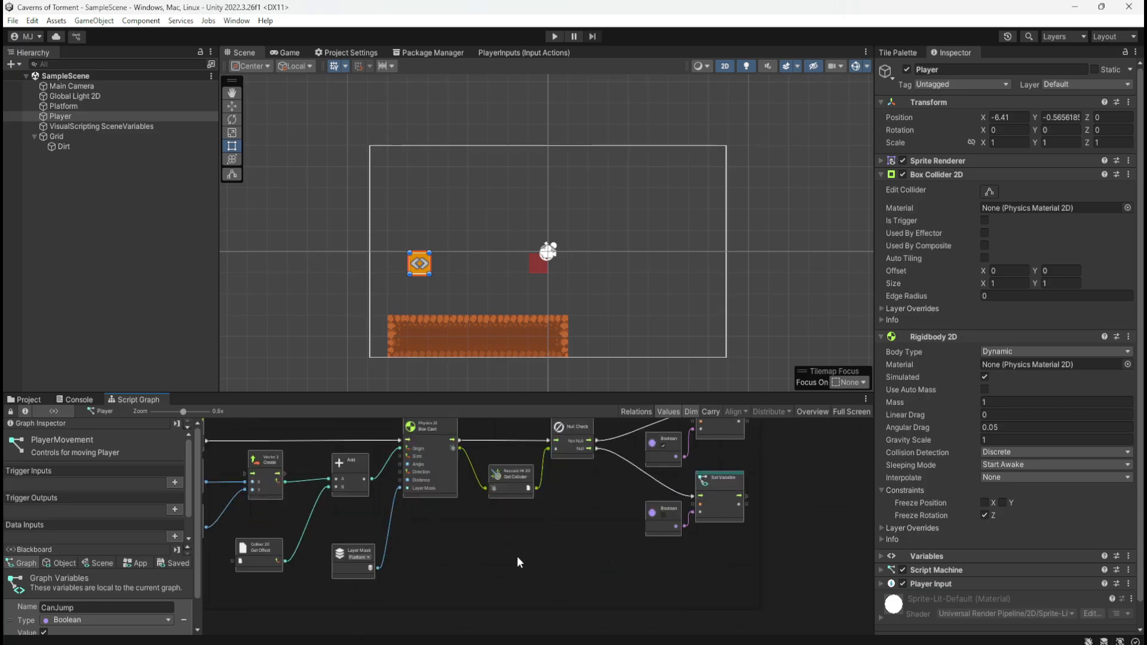
pyautogui.keyDown('ctrl'); pyautogui.scroll(-2, 549, 559); pyautogui.keyUp('ctrl')
pyautogui.keyDown('ctrl'); pyautogui.scroll(2, 555, 565); pyautogui.keyUp('ctrl')
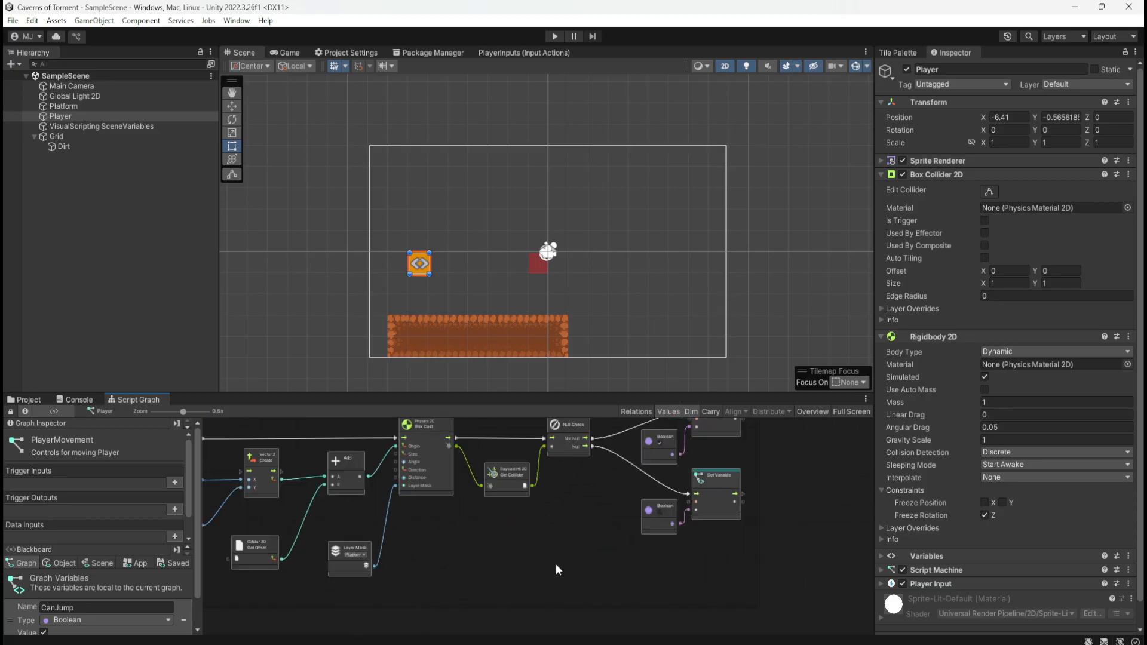
pyautogui.keyDown('ctrl'); pyautogui.scroll(-2, 536, 544); pyautogui.keyUp('ctrl')
# Look through the sliced sprites of Cave_Biome1 and Cave_Biome1Decs in the Cave 1 assets folder, collapsing each sheet again
pyautogui.click(27, 396)
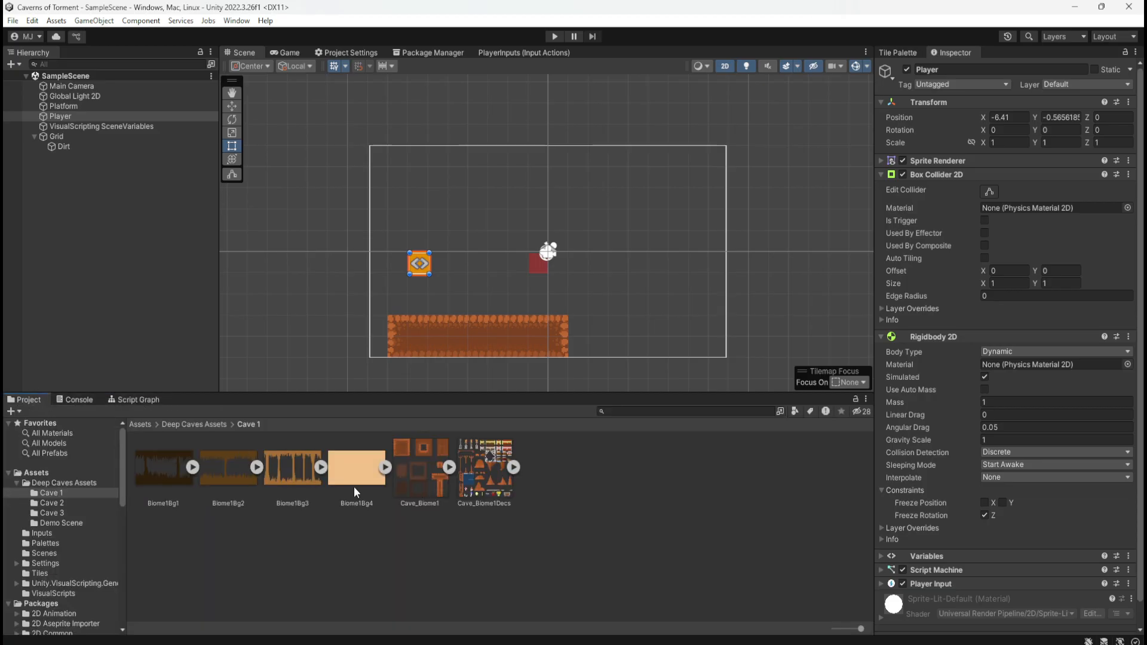
pyautogui.click(435, 535)
pyautogui.click(448, 469)
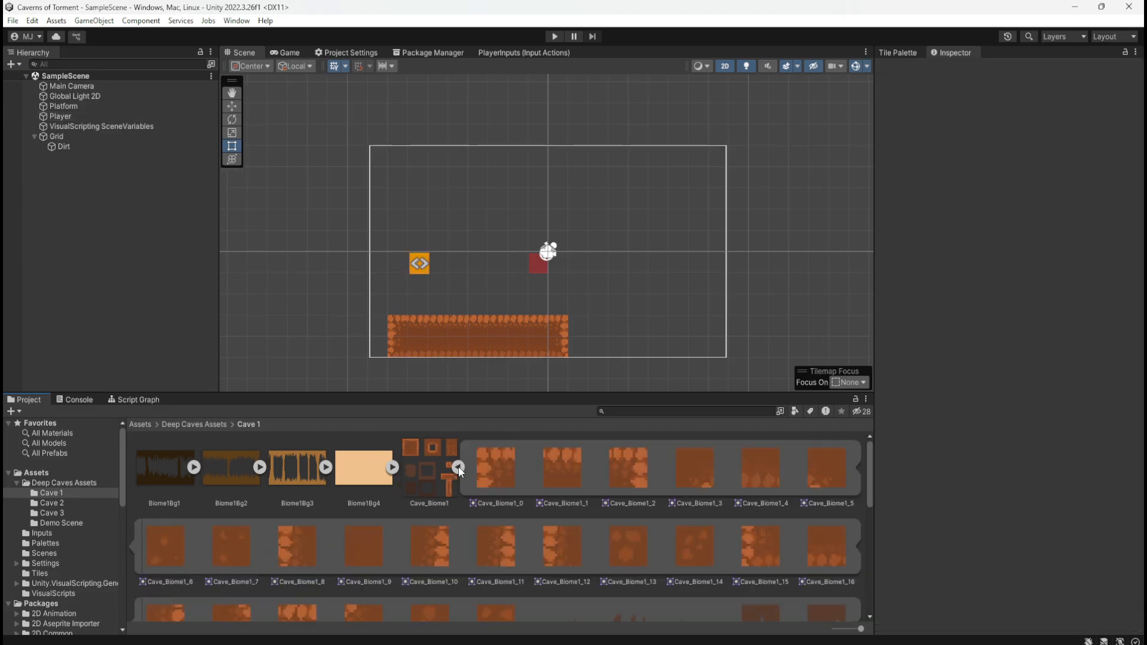
pyautogui.click(457, 468)
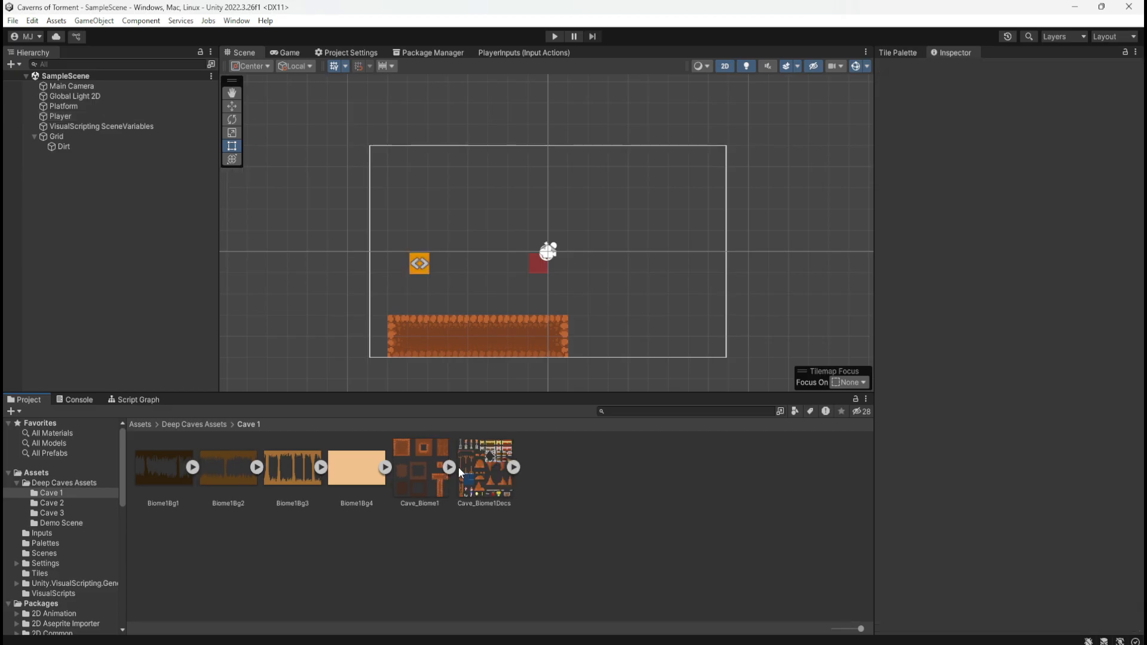
pyautogui.click(513, 467)
pyautogui.click(514, 465)
# Toggle the Dirt tilemap's scene visibility so that it is hidden
pyautogui.click(119, 146)
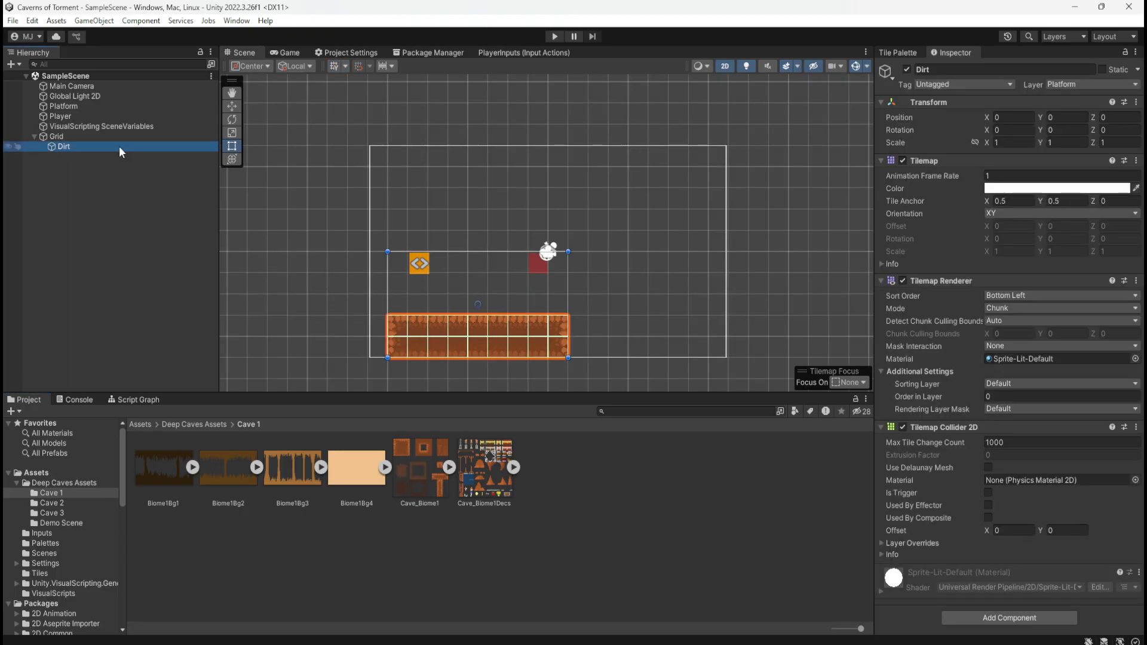
pyautogui.click(8, 147)
pyautogui.click(8, 147)
pyautogui.click(9, 147)
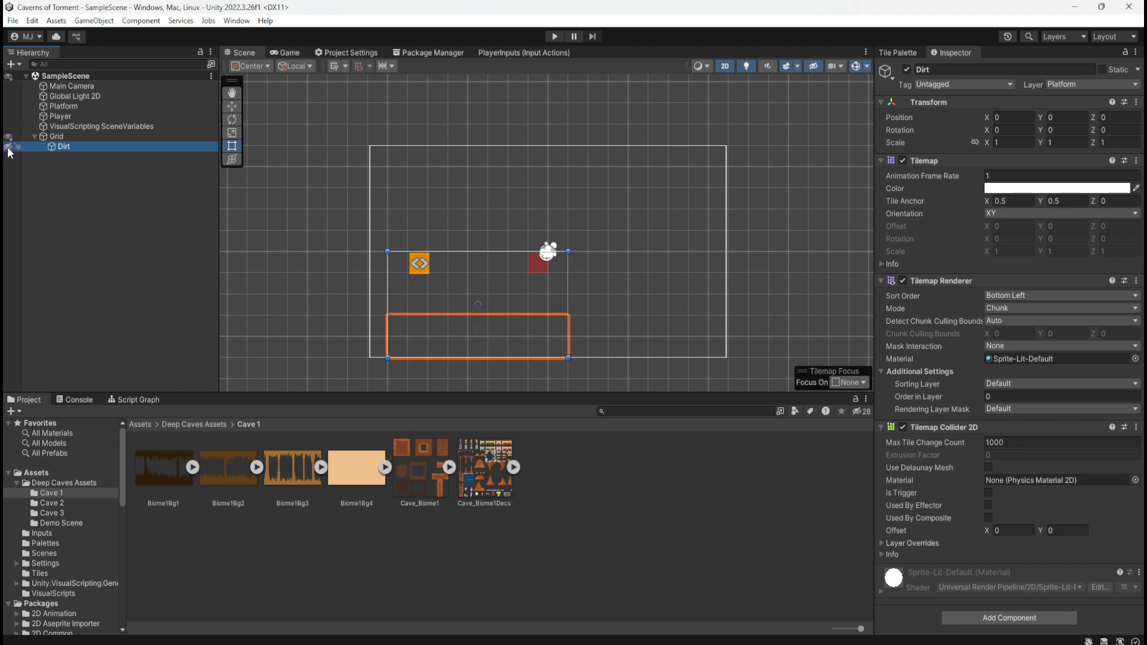
# Play-test the scene by moving and jumping the player on the dirt platform and past its edge, and stop play mode
pyautogui.click(550, 35)
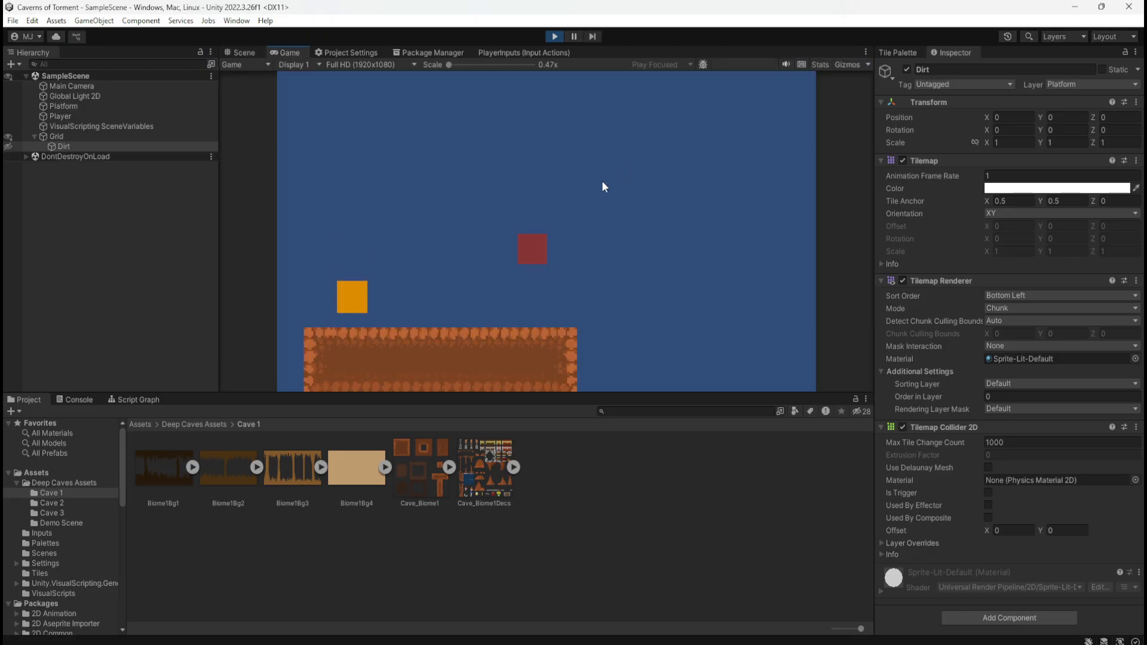
pyautogui.press('d')
pyautogui.press('space')
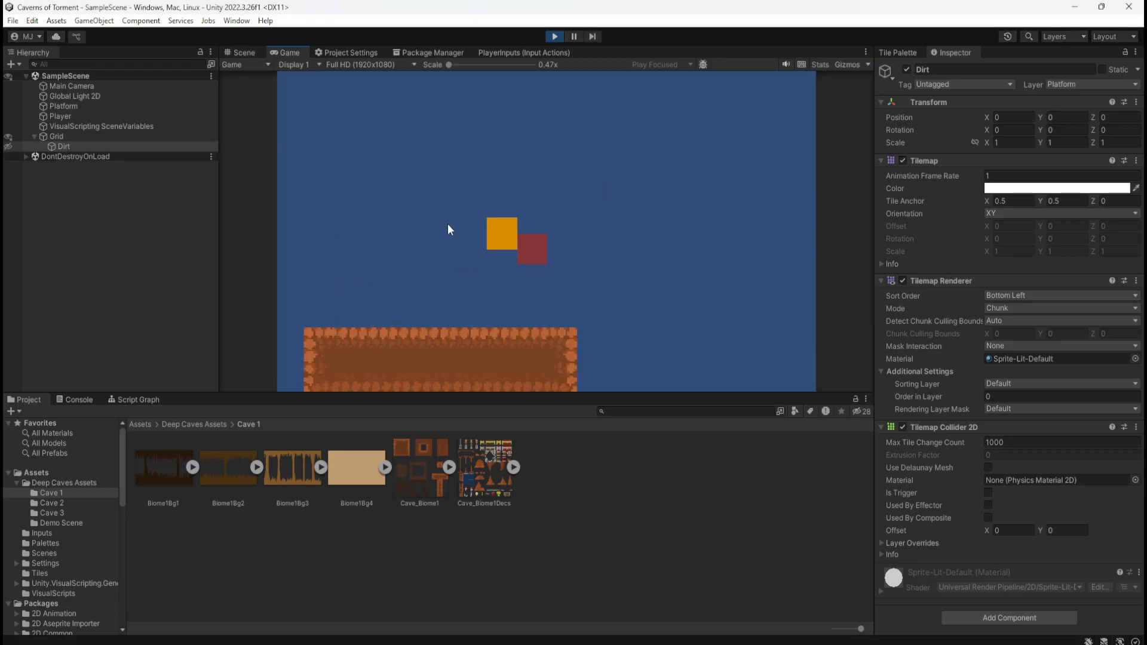
pyautogui.press('a')
pyautogui.press('space')
pyautogui.press('d')
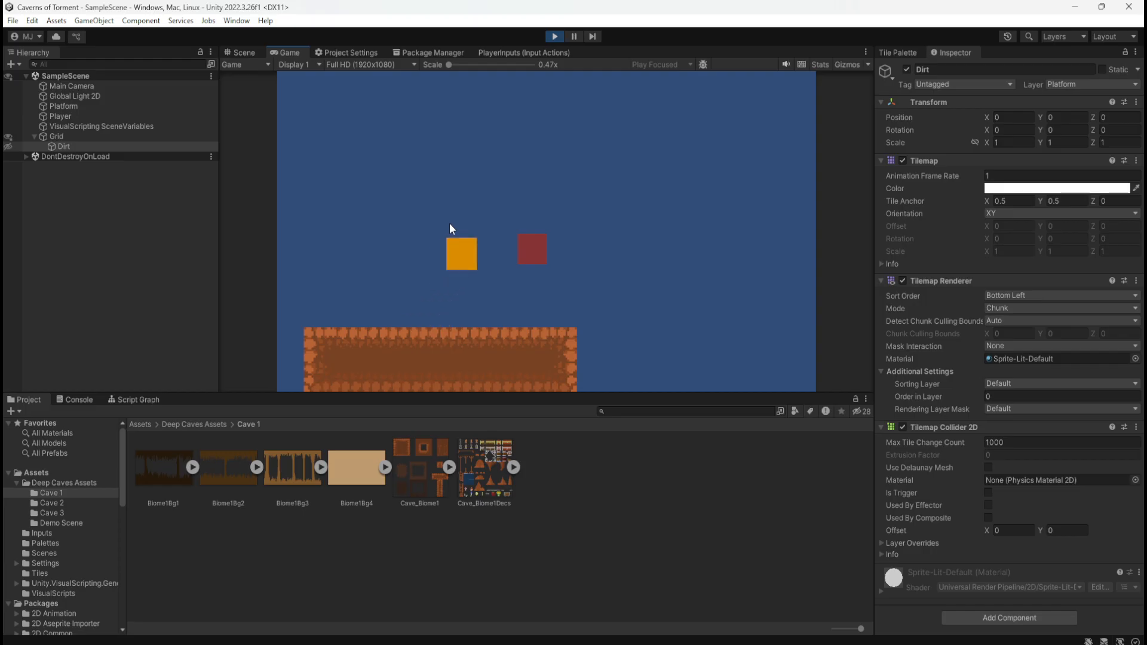
pyautogui.press('a')
pyautogui.press('d')
pyautogui.press('space')
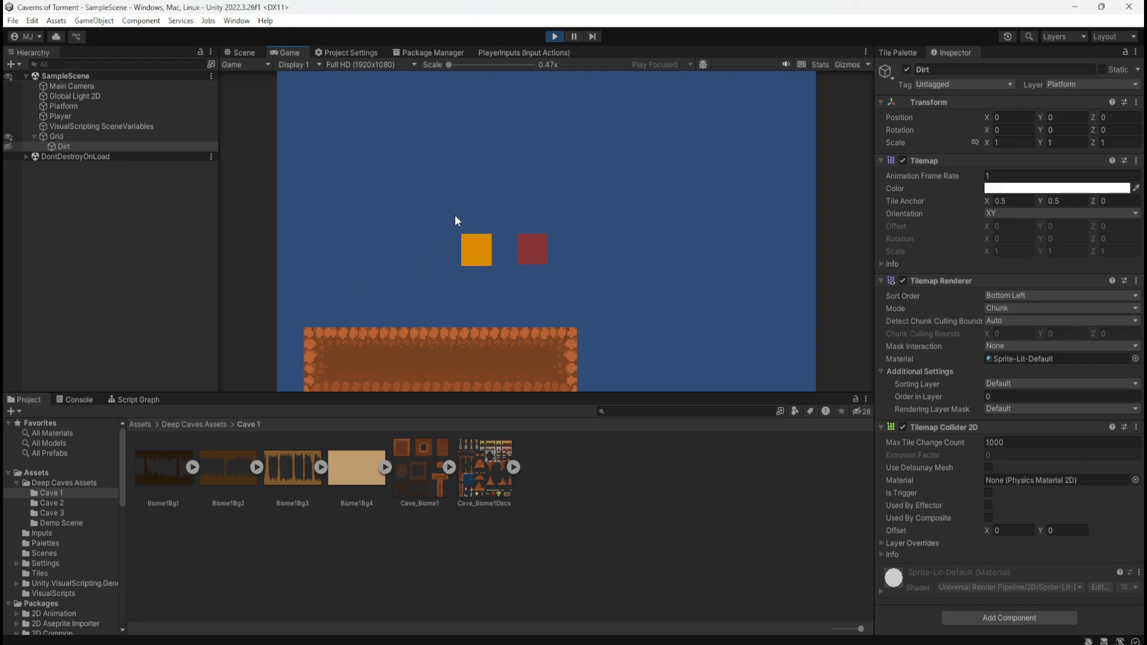
pyautogui.press('a')
pyautogui.press('d')
pyautogui.press('space')
pyautogui.press('a')
pyautogui.press('a')
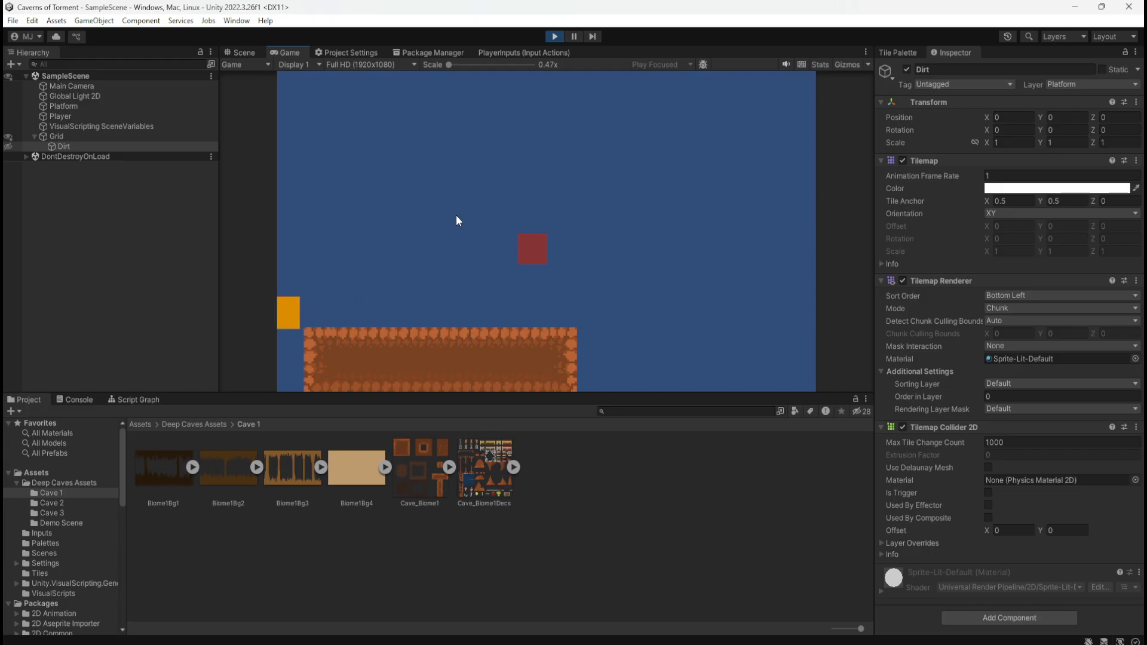
pyautogui.press('d')
pyautogui.press('a')
pyautogui.press('d')
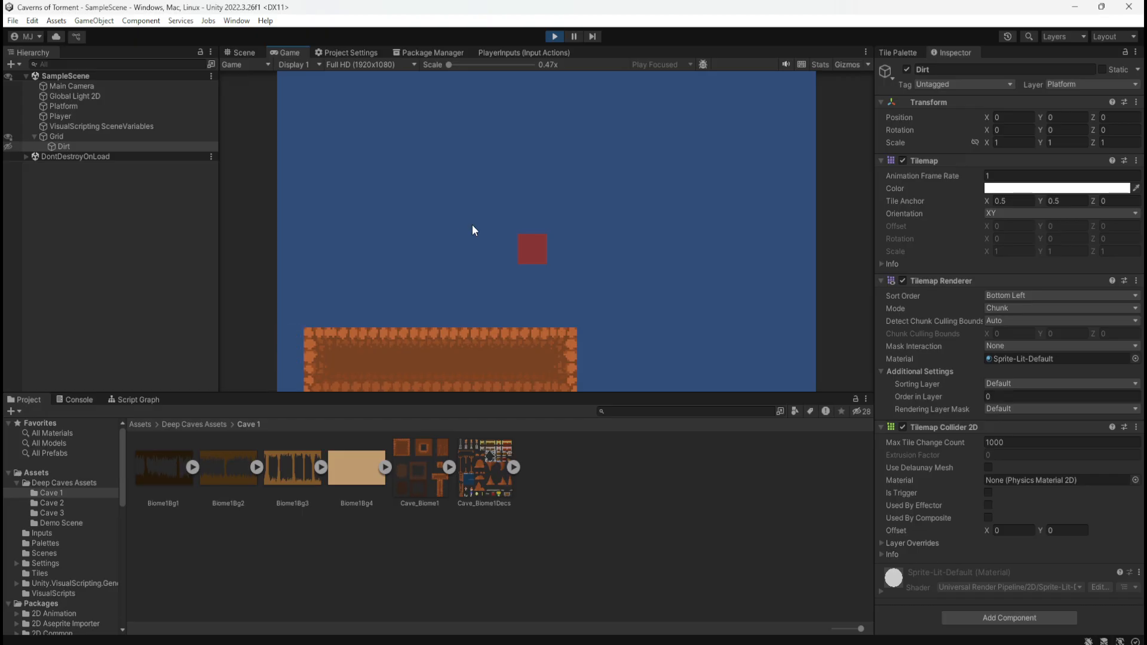
pyautogui.click(554, 36)
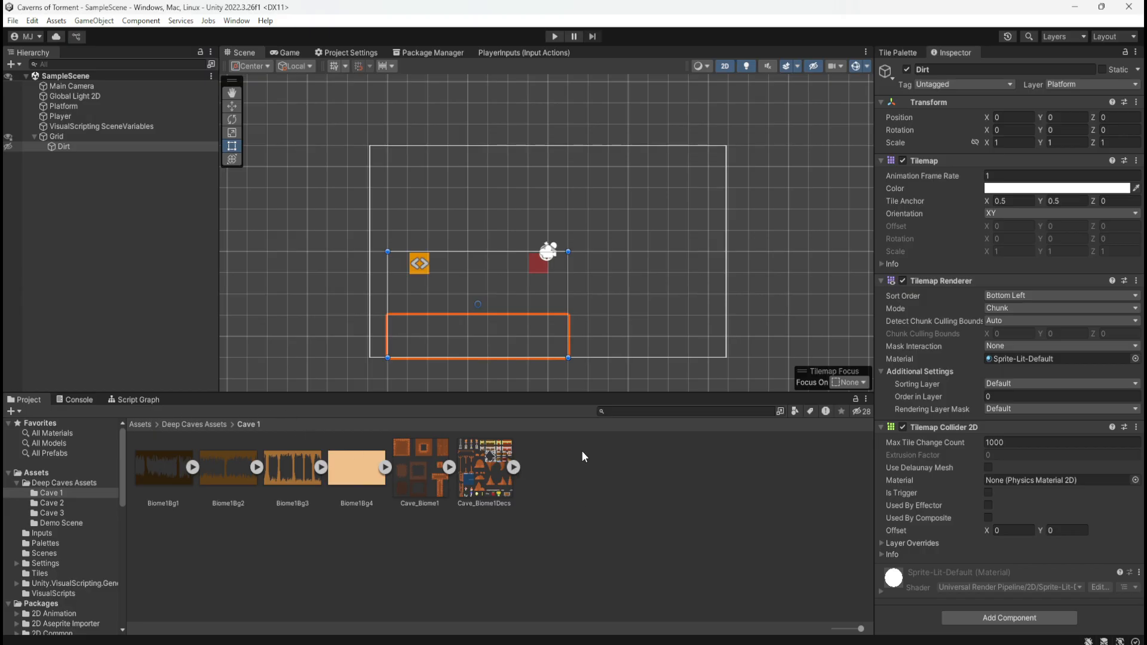
# Make the Dirt tilemap visible in the scene again and show the Tile Palette with Dirt selected
pyautogui.click(36, 147)
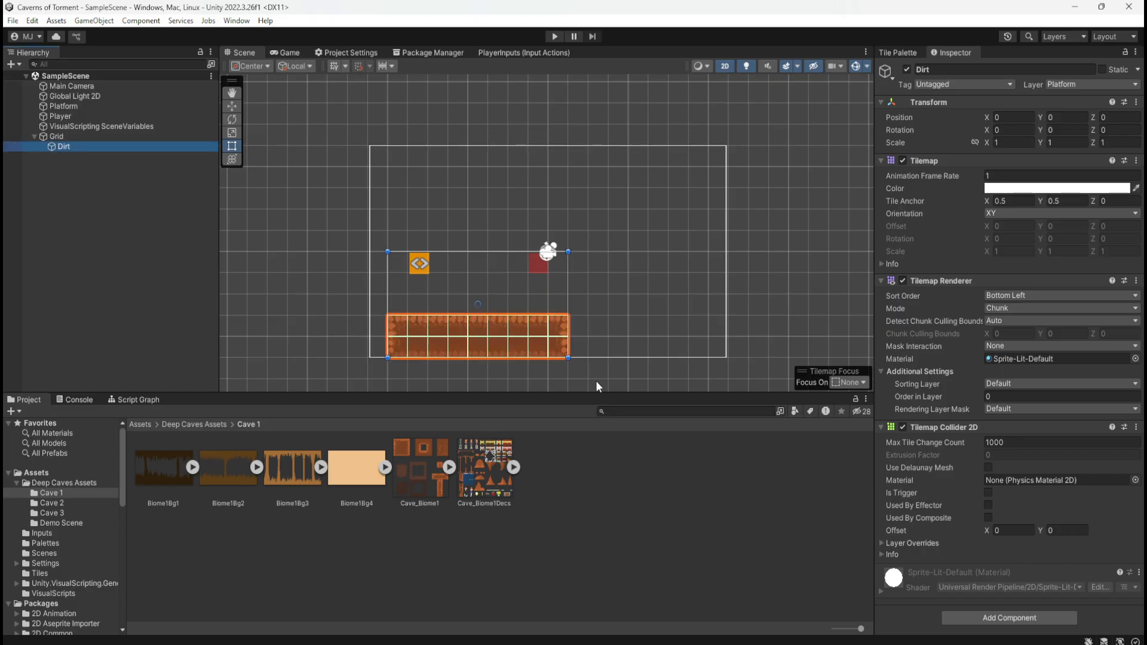
pyautogui.scroll(-2, 663, 268)
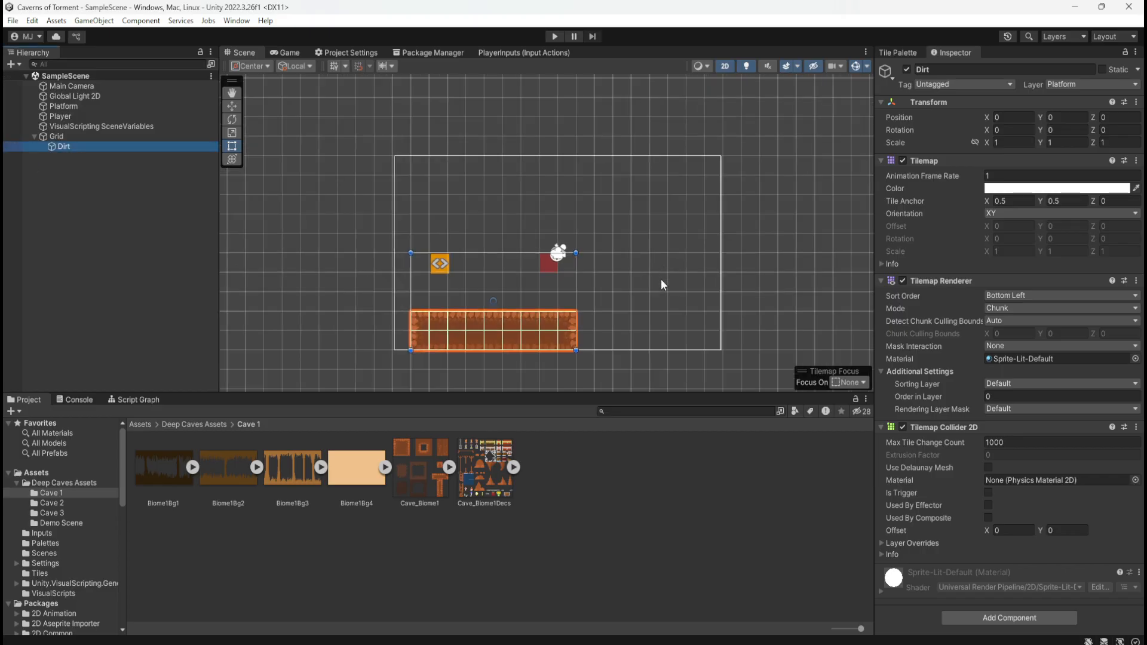
pyautogui.scroll(4, 658, 289)
pyautogui.scroll(-1, 748, 345)
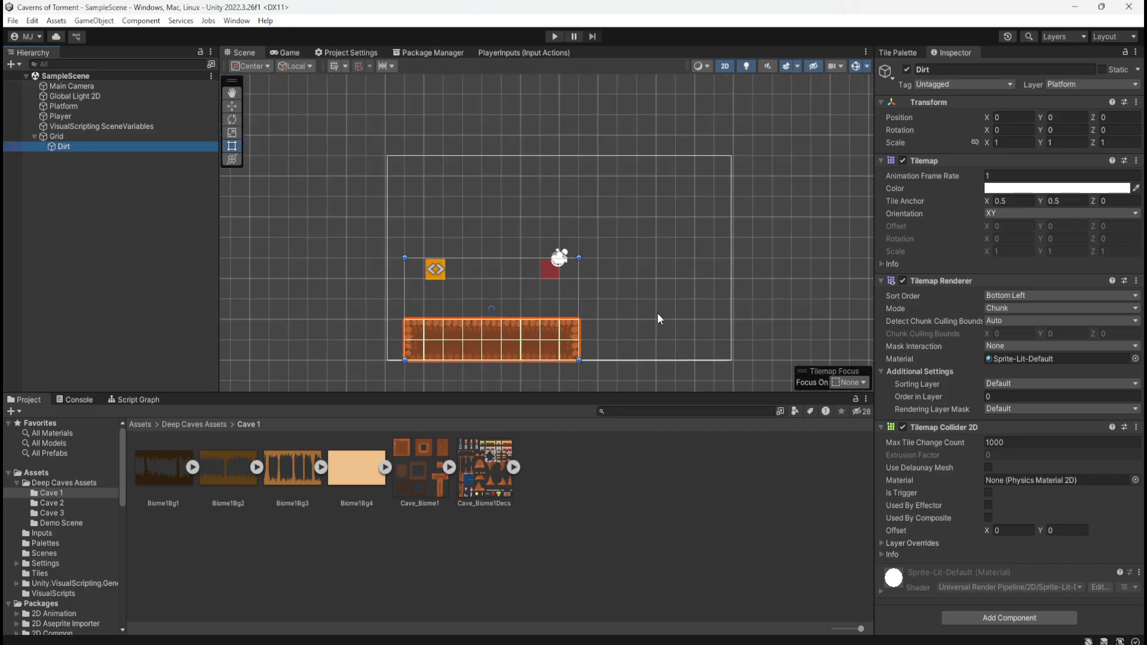
pyautogui.scroll(3, 478, 332)
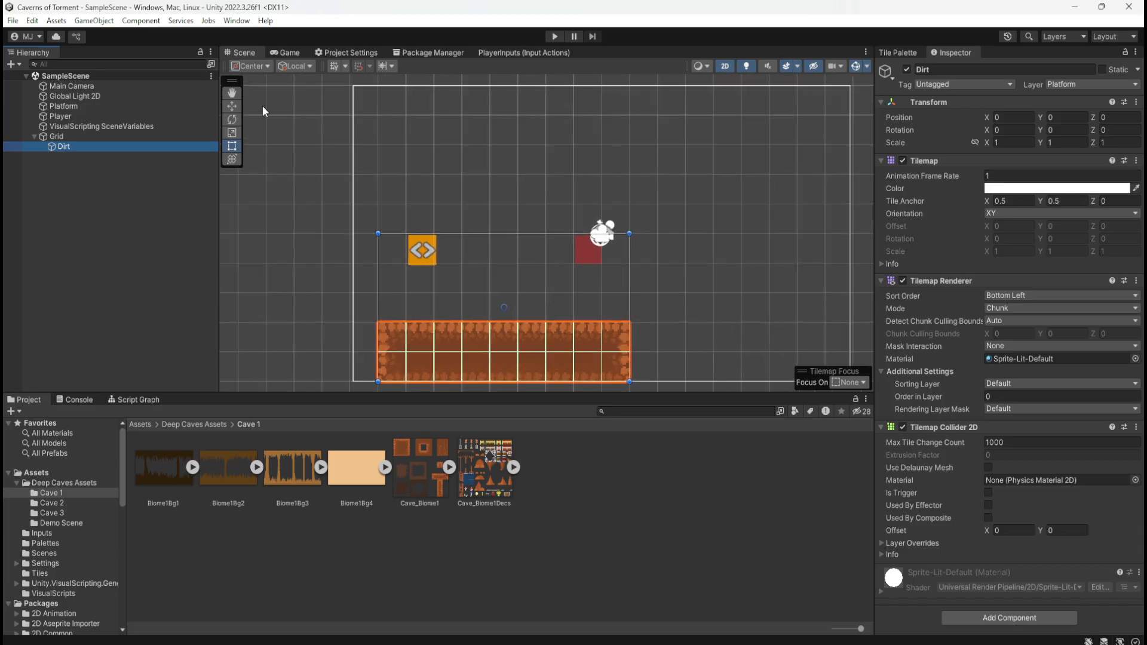
pyautogui.click(883, 52)
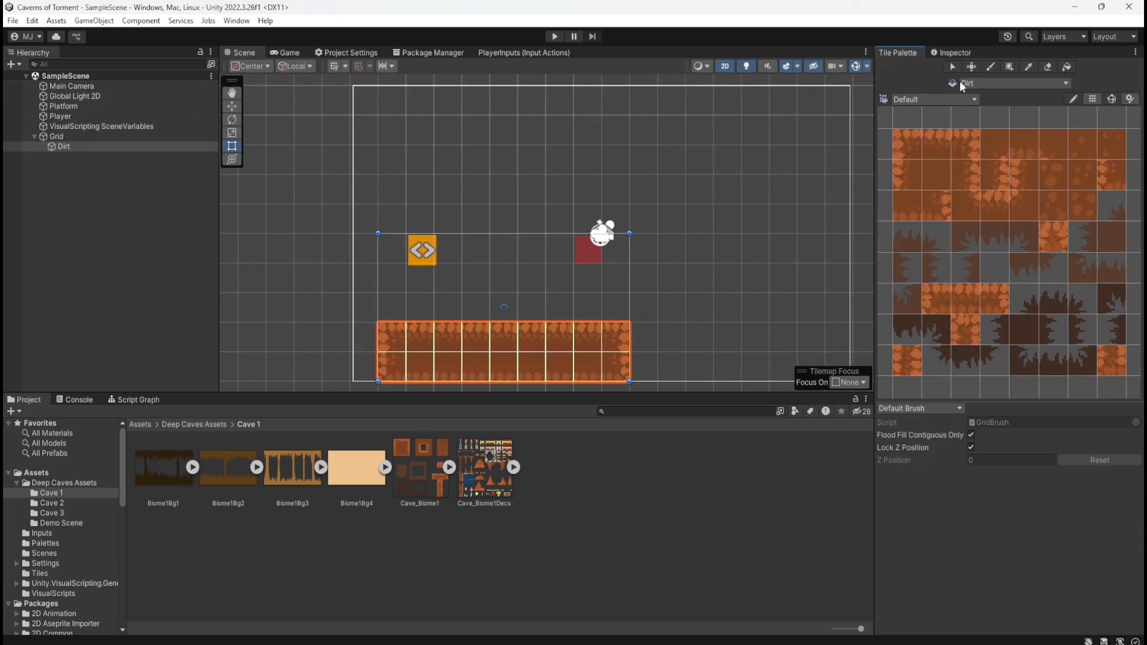
pyautogui.click(102, 145)
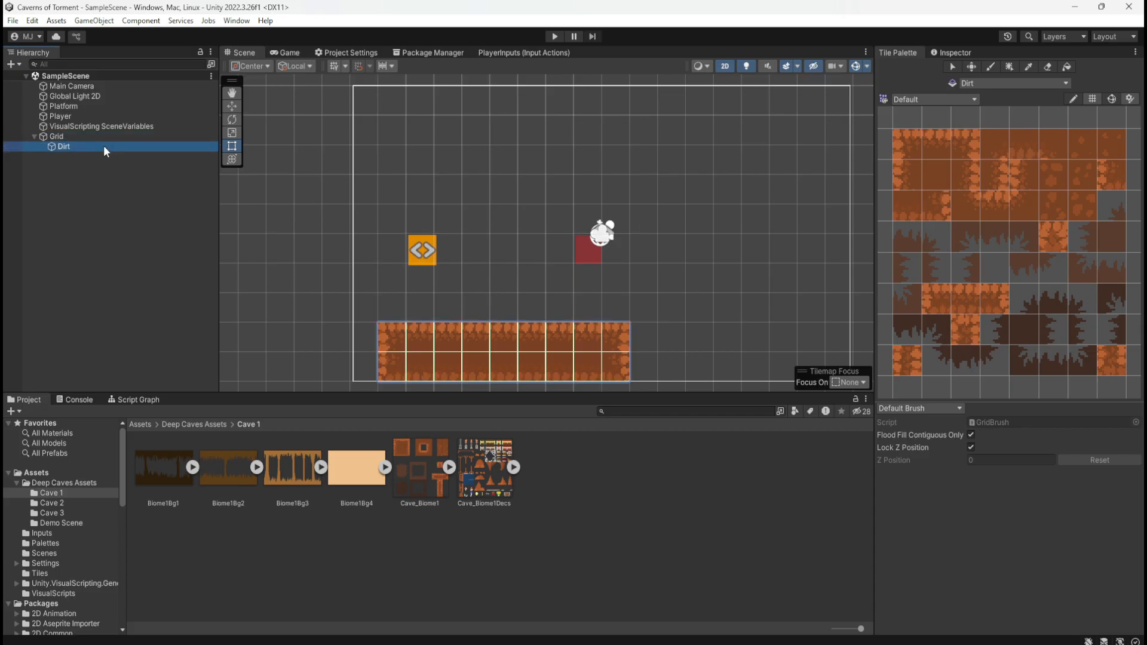
# Look up the 2D tilemap types that can be created alongside the Dirt tilemap in the Grid, without creating one
pyautogui.click(9, 137)
pyautogui.click(9, 137)
pyautogui.click(69, 139)
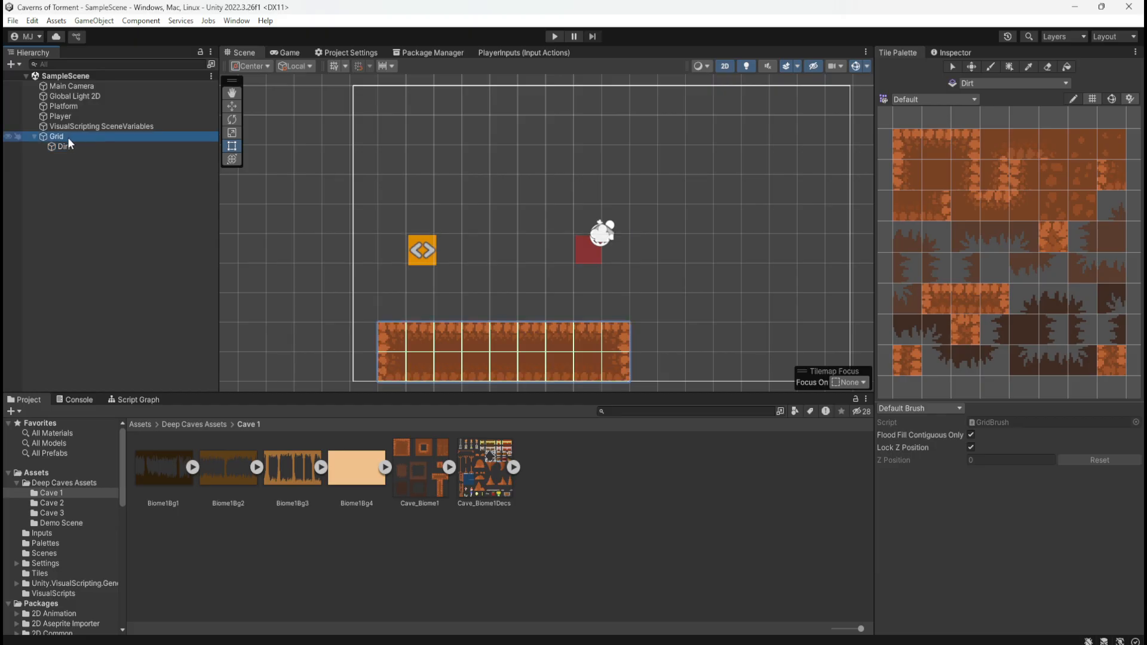
pyautogui.rightClick(58, 138)
pyautogui.rightClick(47, 166)
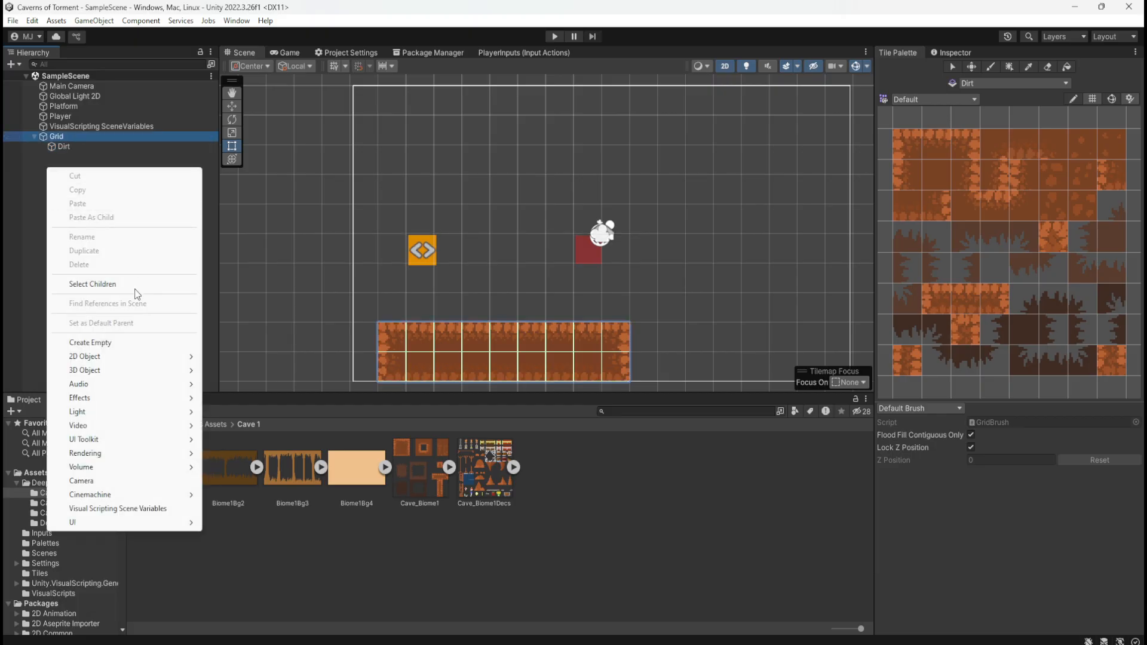
pyautogui.moveTo(134, 354)
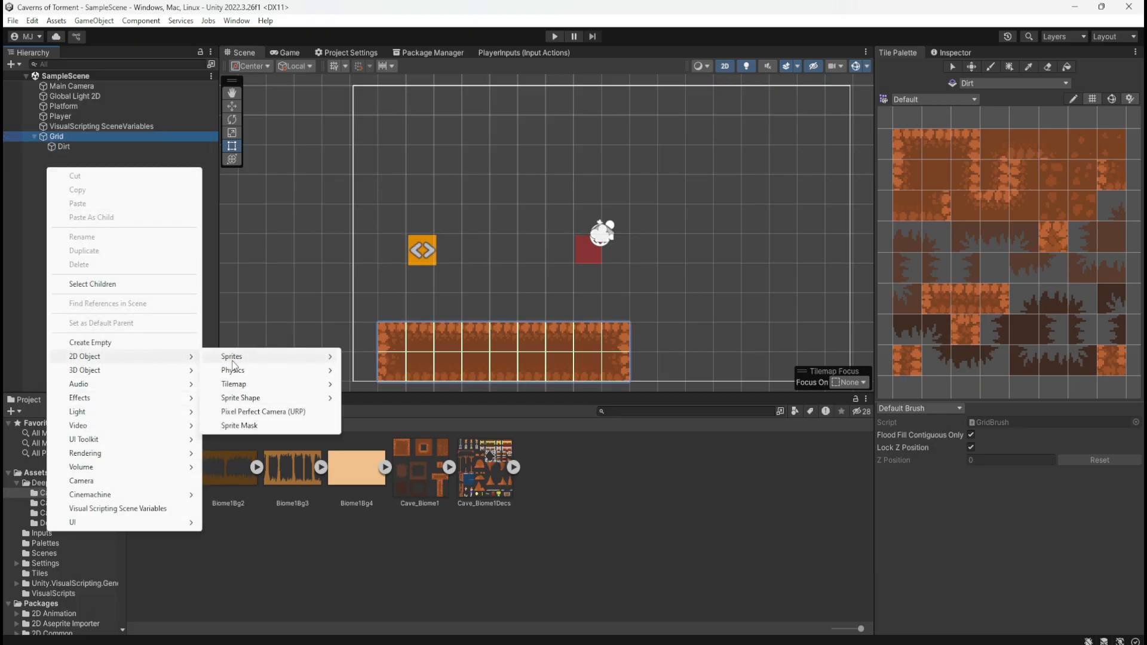
pyautogui.moveTo(241, 391)
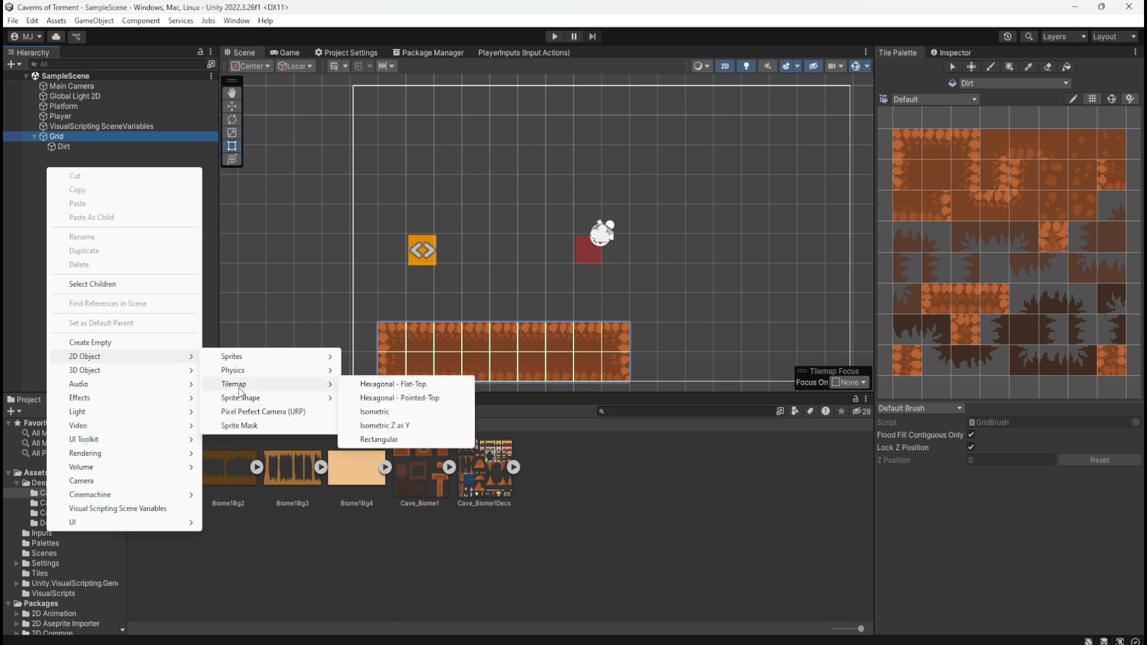
pyautogui.click(26, 176)
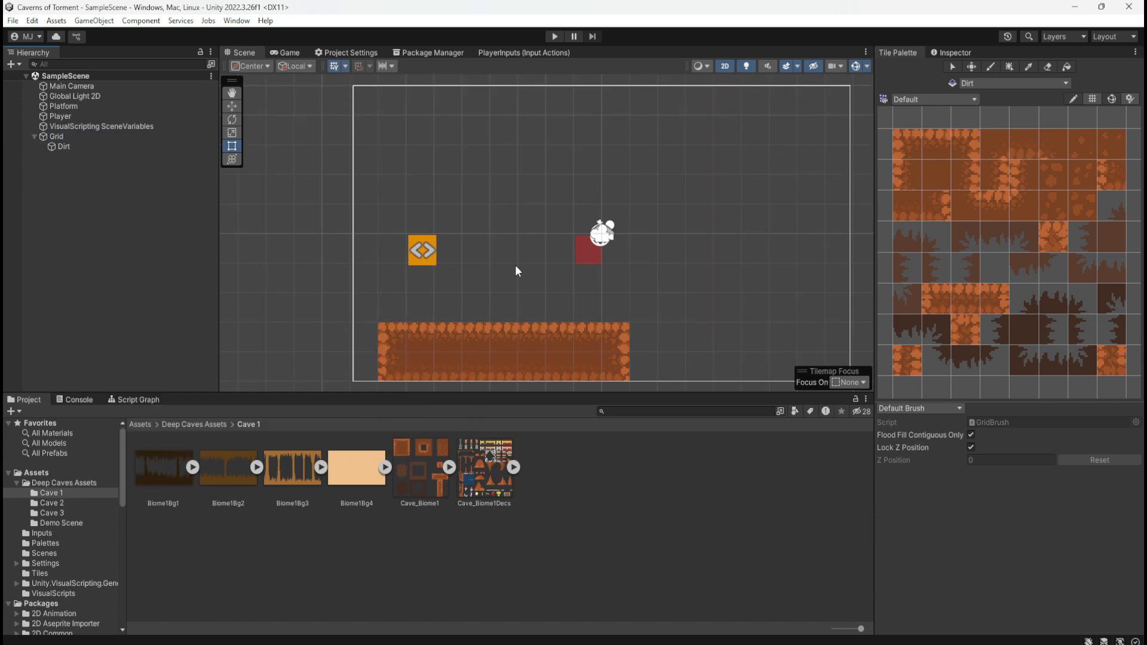
# Paint a three-tile row on the Dirt tilemap, above and beyond the right end of the ground platform, using left-edge, middle and right-edge tiles
pyautogui.scroll(-3, 509, 269)
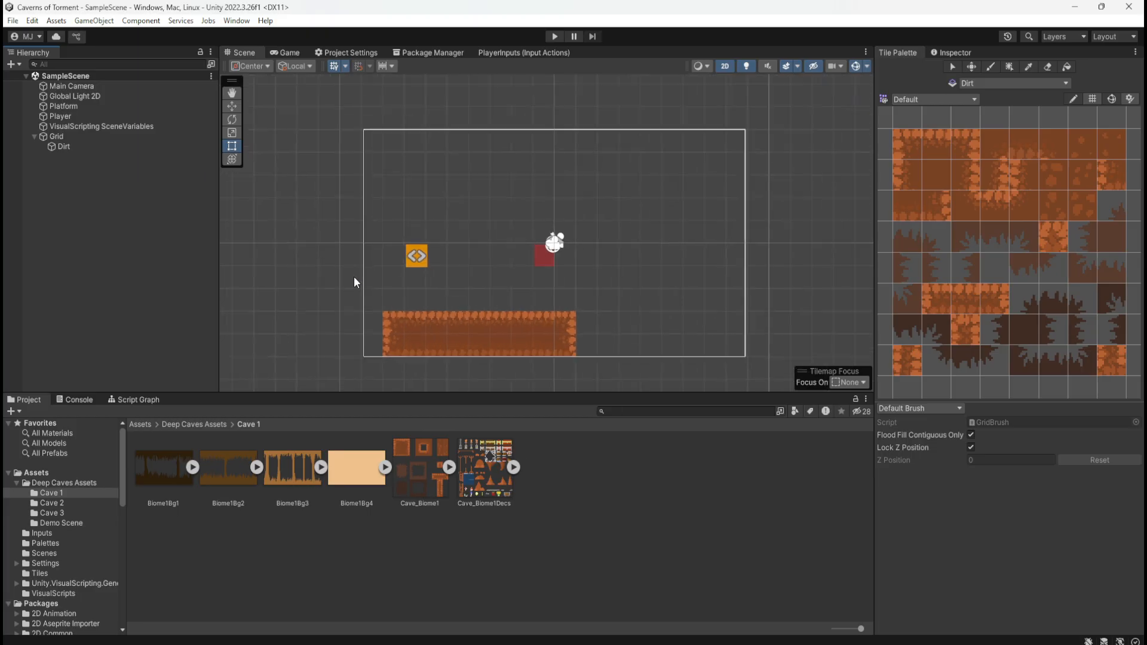
pyautogui.scroll(-1, 353, 282)
pyautogui.click(482, 318)
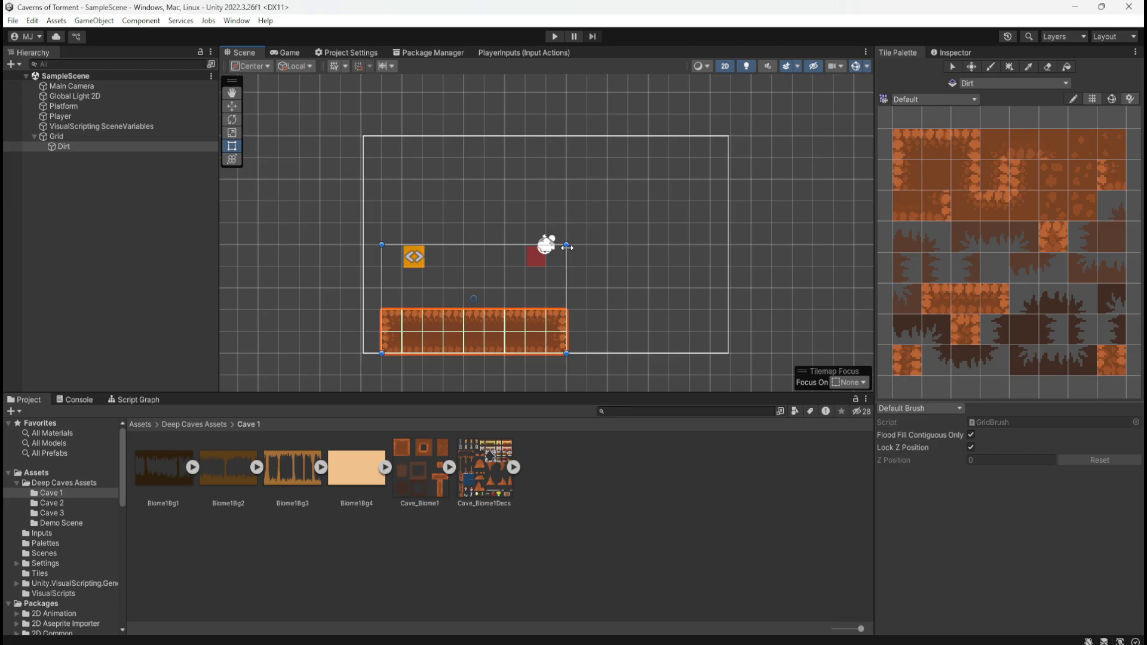
pyautogui.click(596, 284)
pyautogui.click(97, 149)
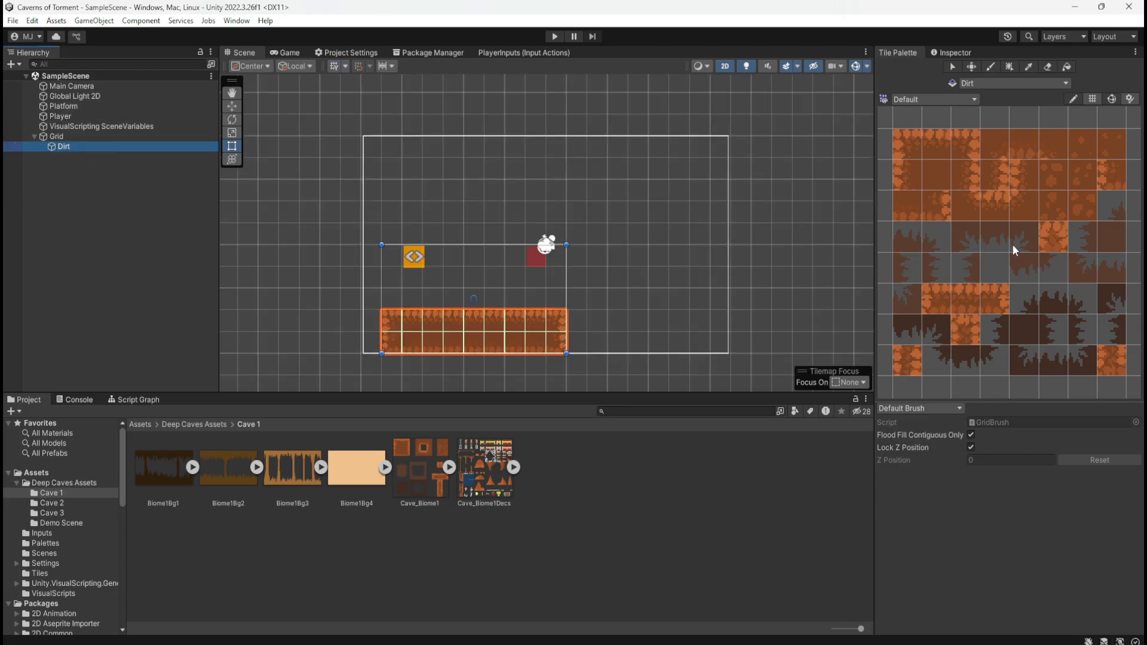
pyautogui.click(992, 67)
pyautogui.click(597, 261)
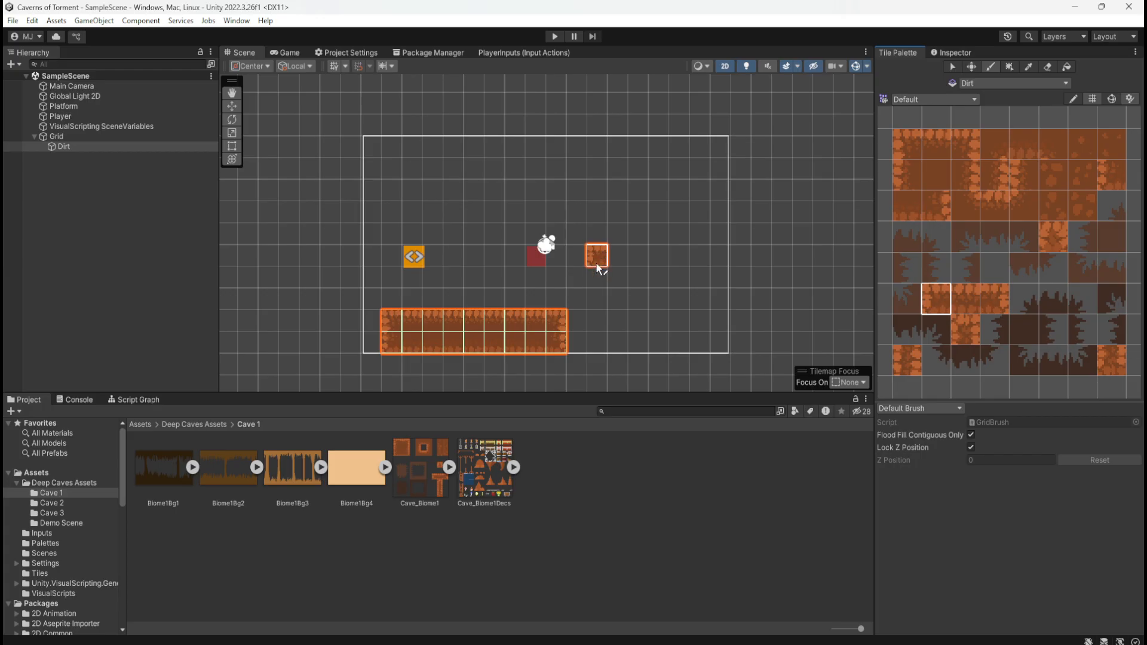
pyautogui.moveTo(603, 281); pyautogui.dragTo(628, 279)
pyautogui.click(936, 143)
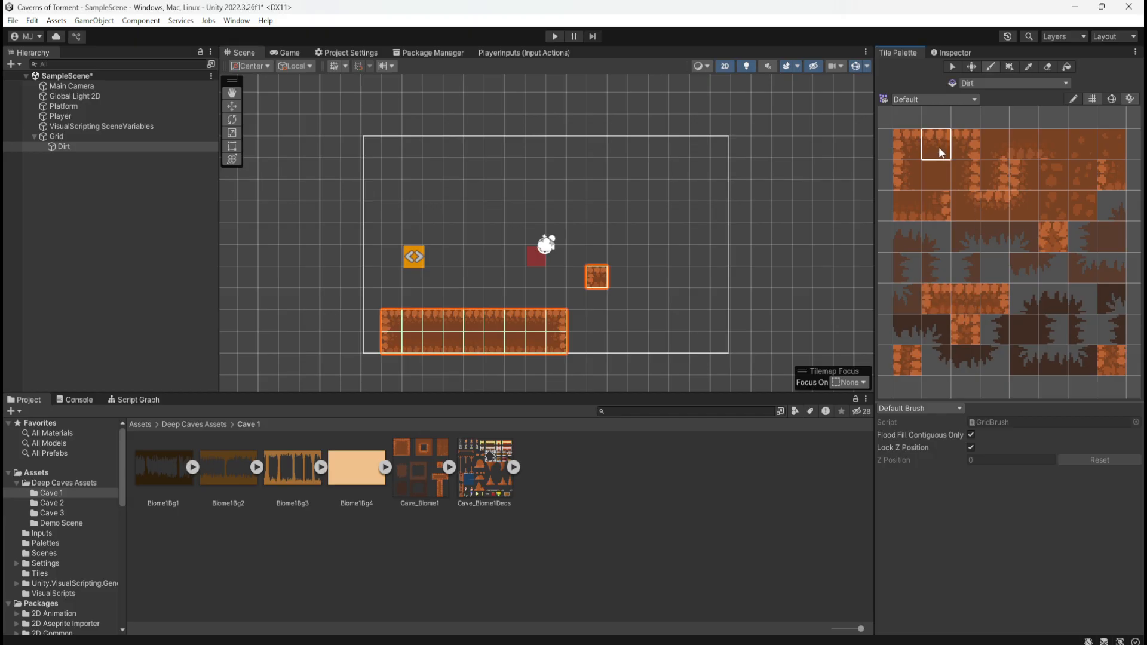
pyautogui.click(619, 277)
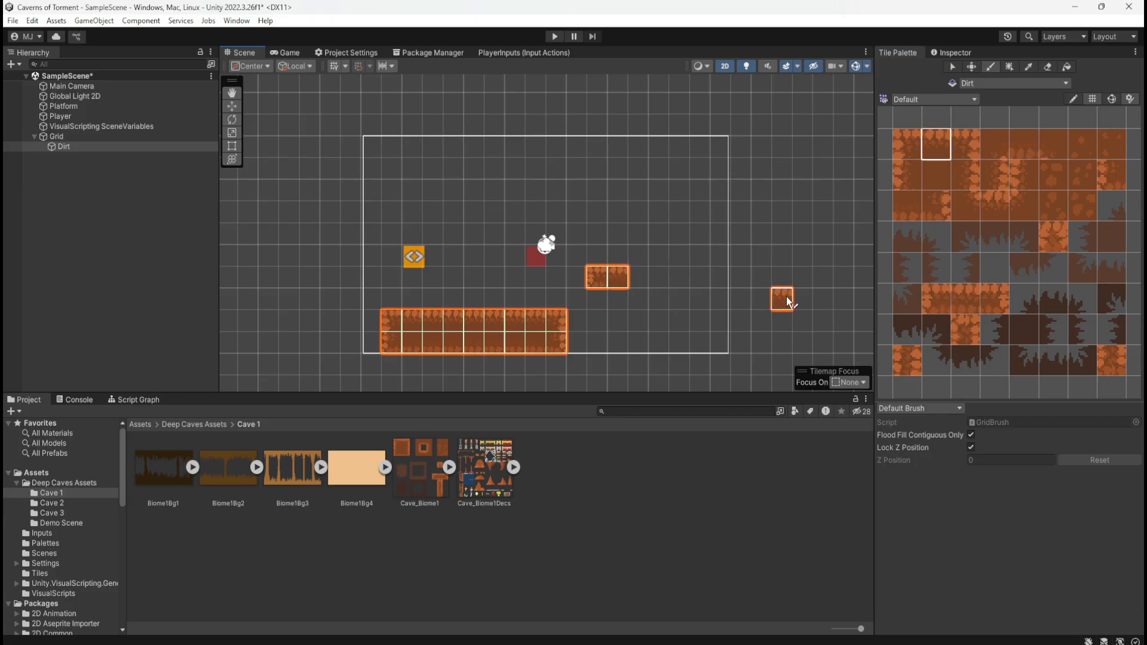
pyautogui.click(984, 296)
pyautogui.click(640, 282)
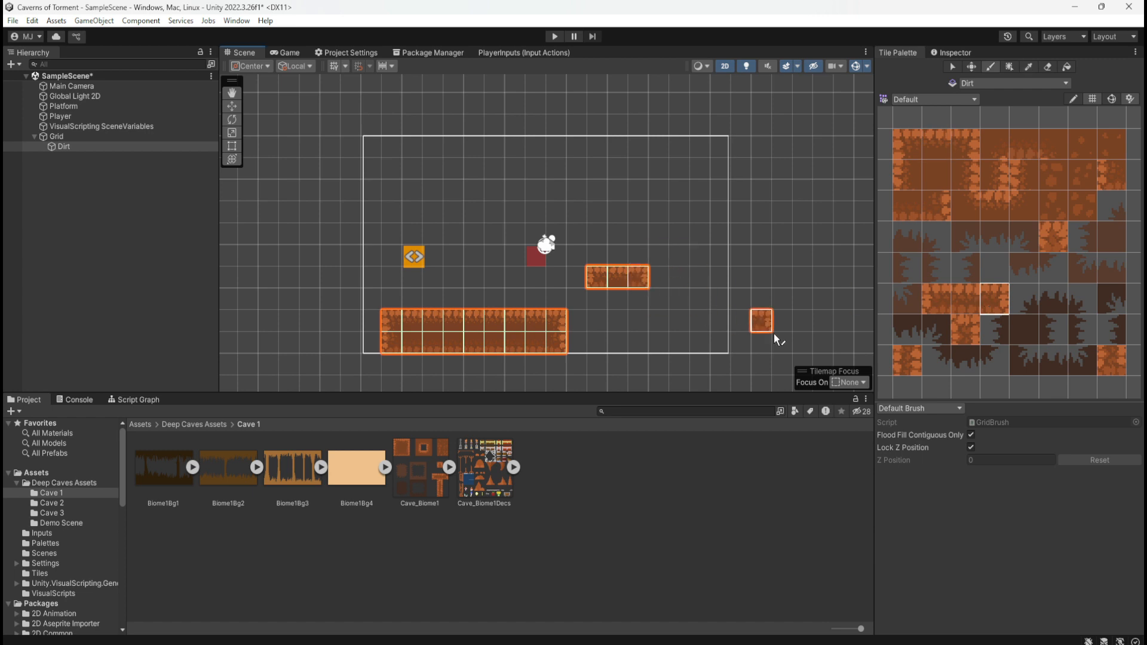
# Paint a second row of three edge and middle tiles directly beneath the new row, forming a 3 by 2 floating block
pyautogui.scroll(-3, 977, 259)
pyautogui.scroll(3, 981, 259)
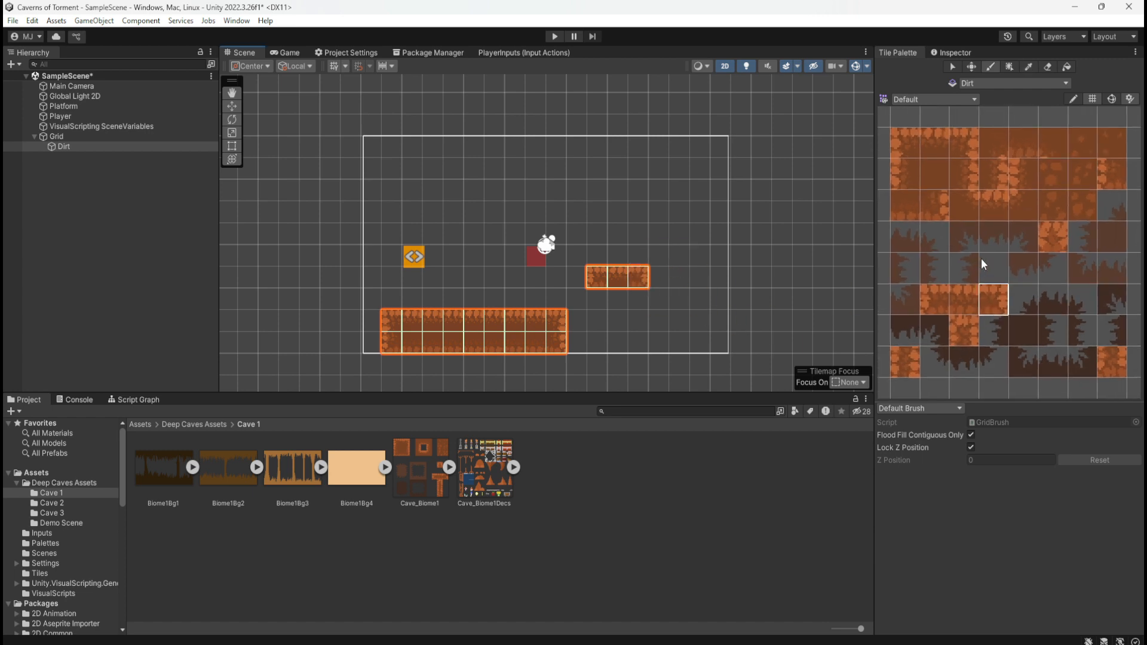
pyautogui.click(1106, 360)
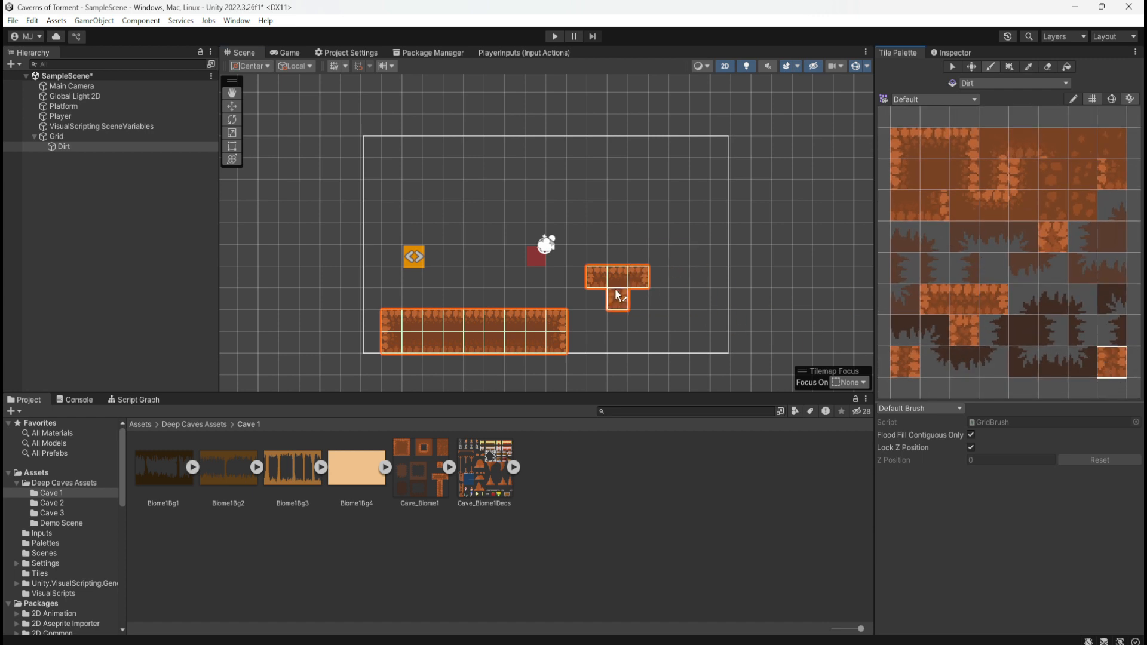
pyautogui.click(637, 300)
pyautogui.click(968, 206)
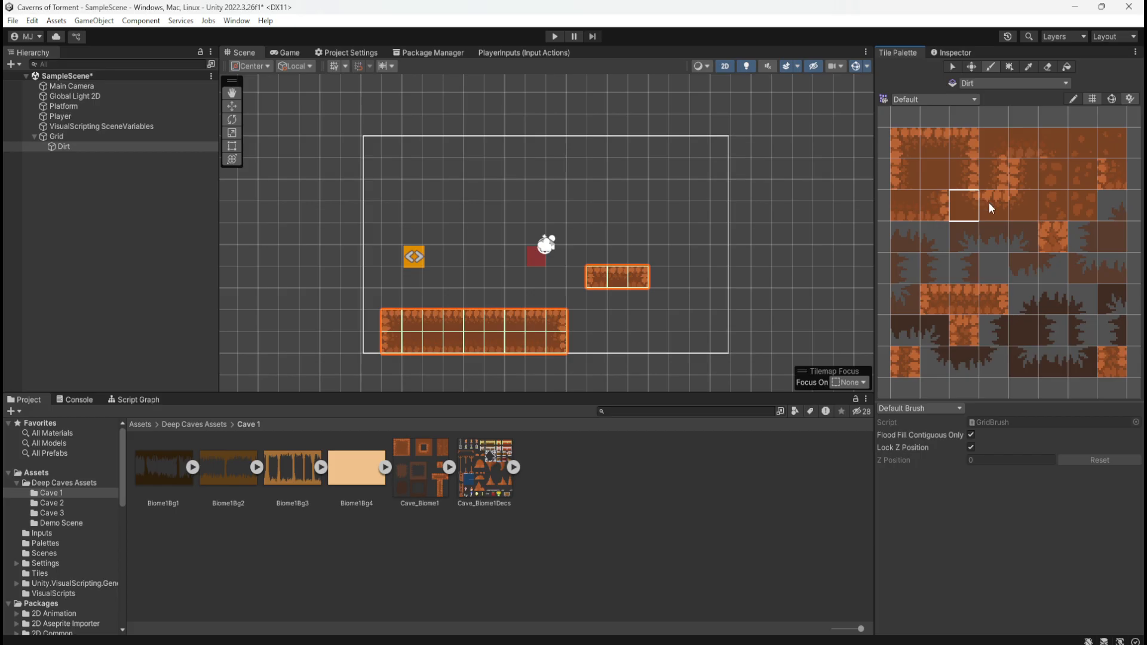
pyautogui.click(1113, 175)
pyautogui.click(603, 303)
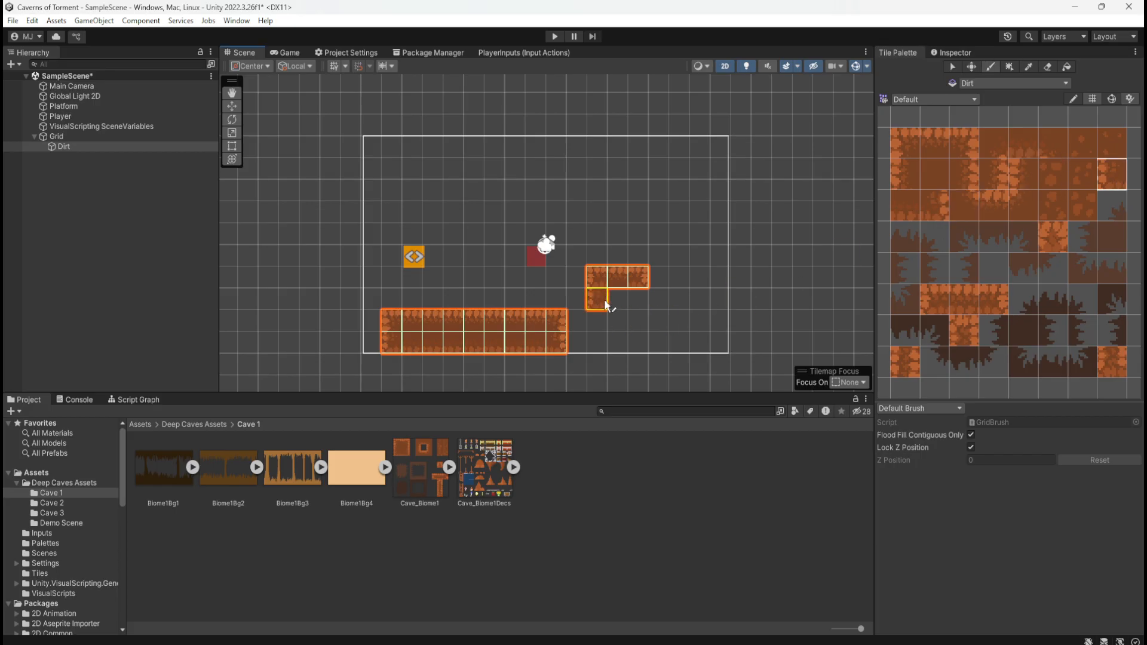
pyautogui.click(908, 216)
pyautogui.click(621, 300)
pyautogui.click(931, 211)
pyautogui.click(665, 307)
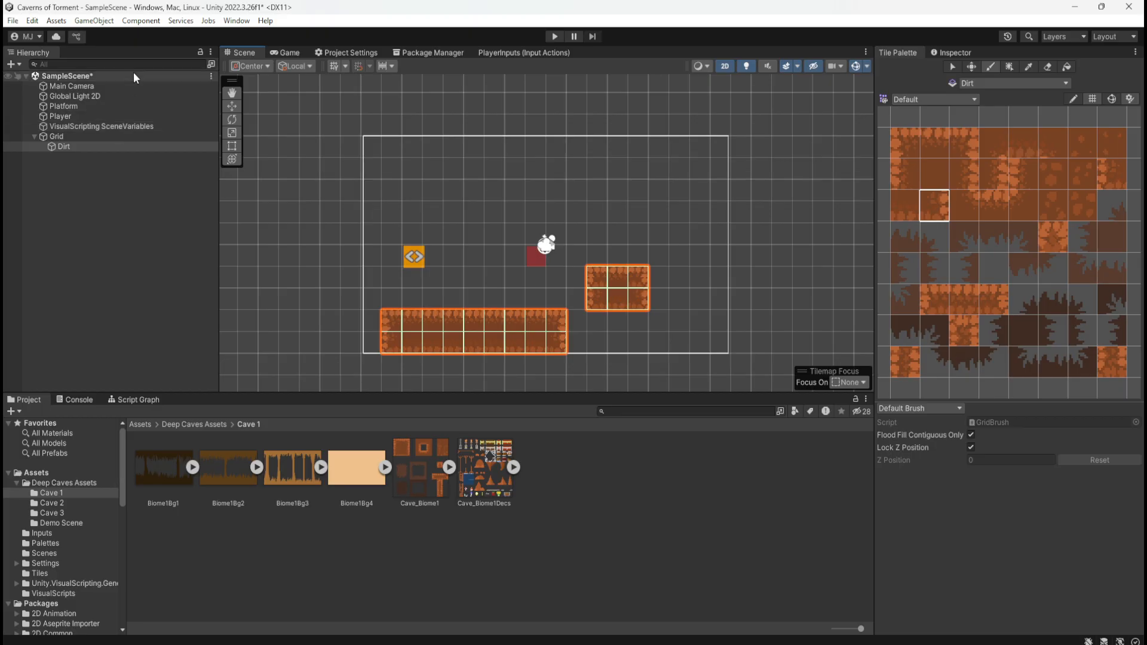
# Play-test the scene by moving the player along the ground platform and jumping toward the new floating block, and stop play mode
pyautogui.click(554, 37)
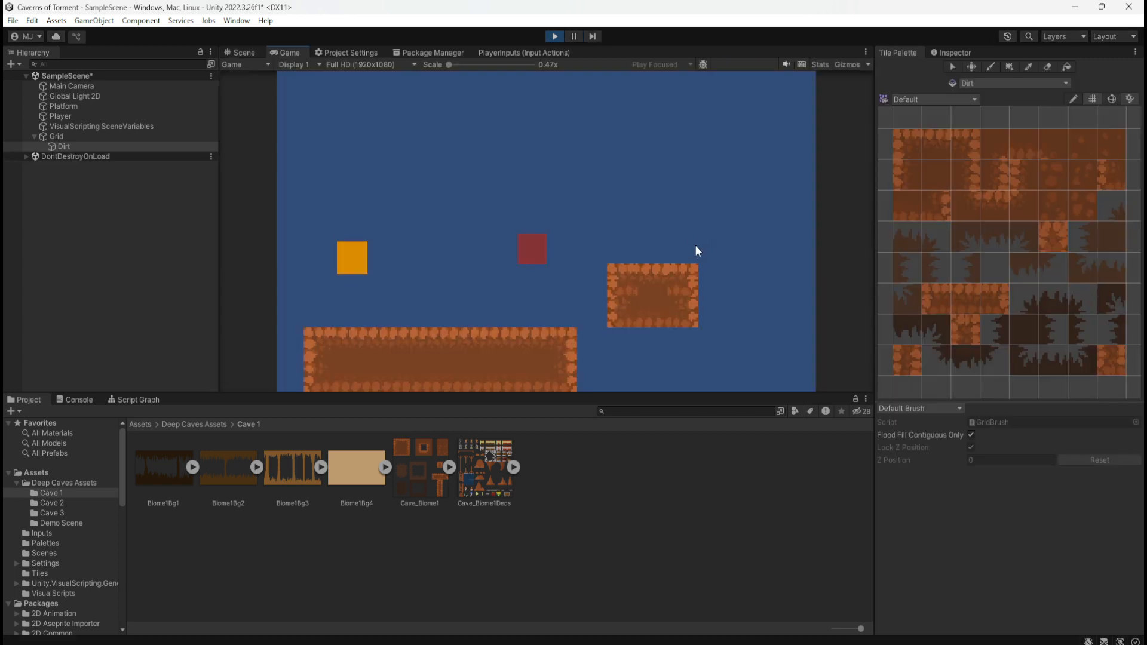
pyautogui.press('d')
pyautogui.press('a')
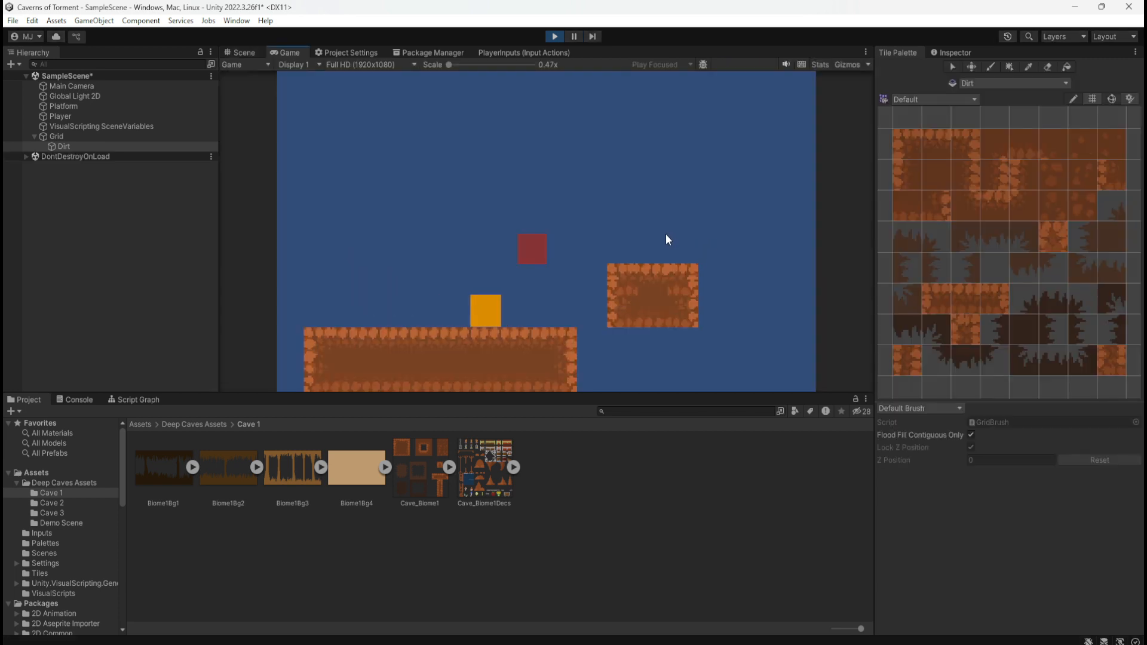
pyautogui.press('d')
pyautogui.press('space')
pyautogui.press('d')
pyautogui.press('a')
pyautogui.press('d')
pyautogui.press('a')
pyautogui.press('d')
pyautogui.press('a')
pyautogui.click(554, 36)
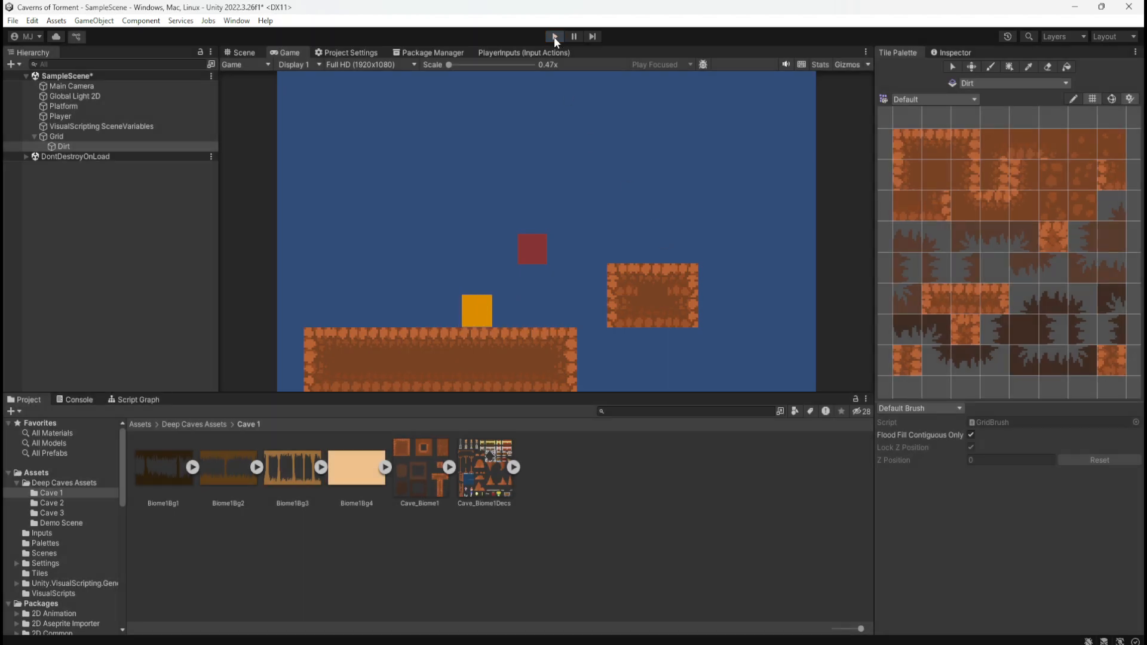
# Play-test the scene by moving the player back and forth along the ground platform and jumping repeatedly
pyautogui.click(554, 37)
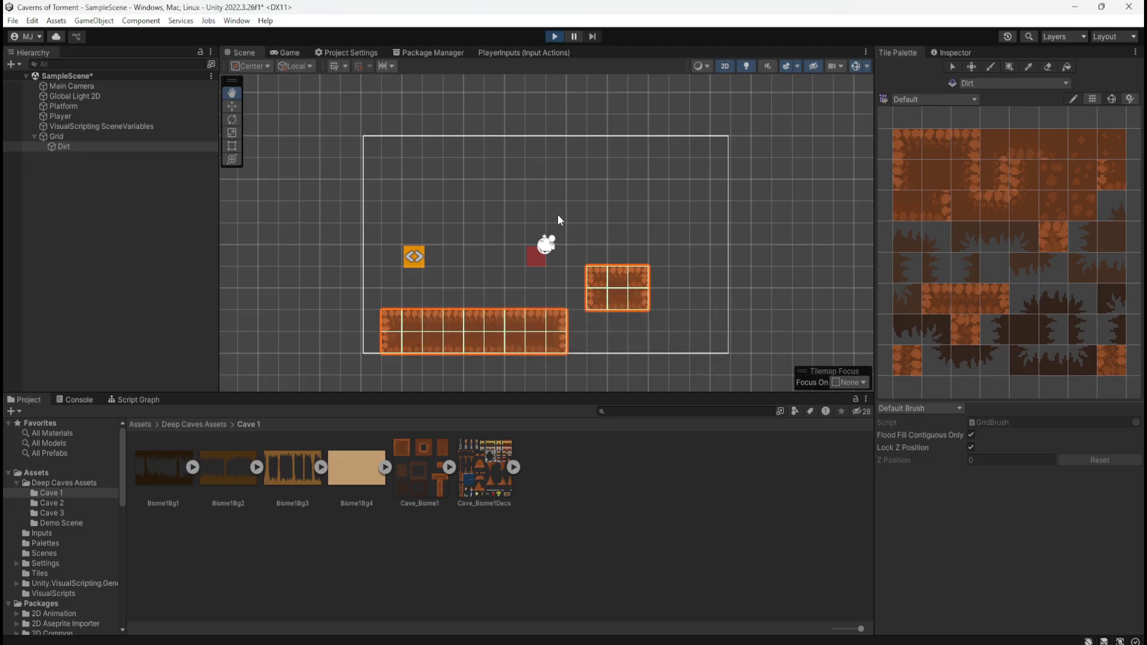
pyautogui.press('d')
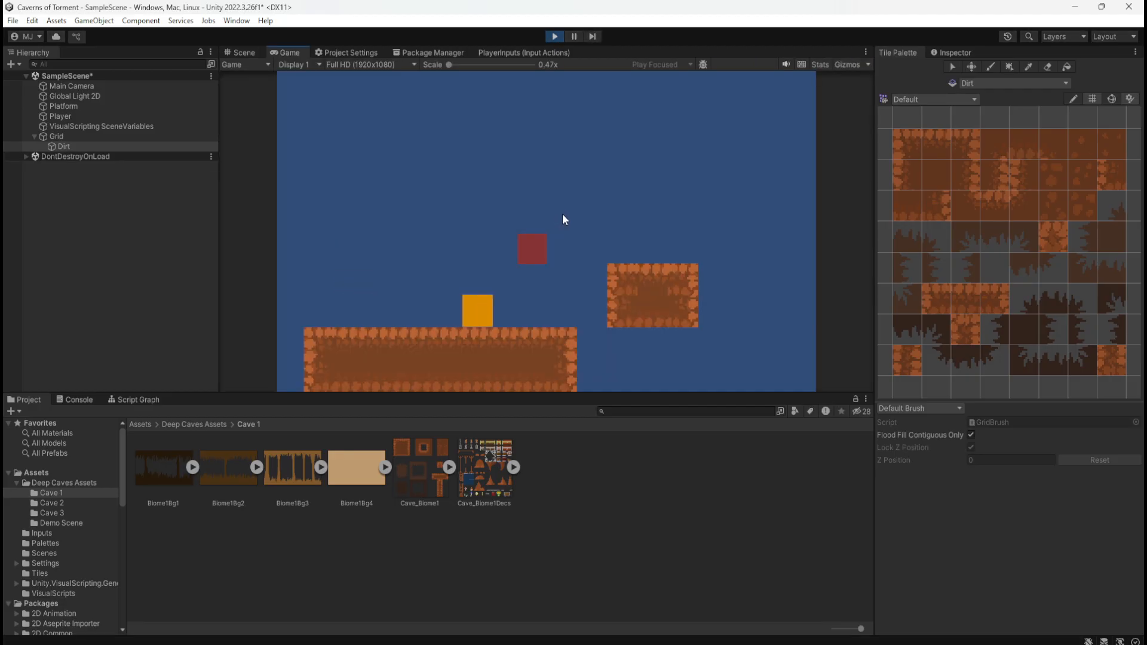
pyautogui.press('a')
pyautogui.press('d')
pyautogui.press('space')
pyautogui.press('a')
pyautogui.press('space')
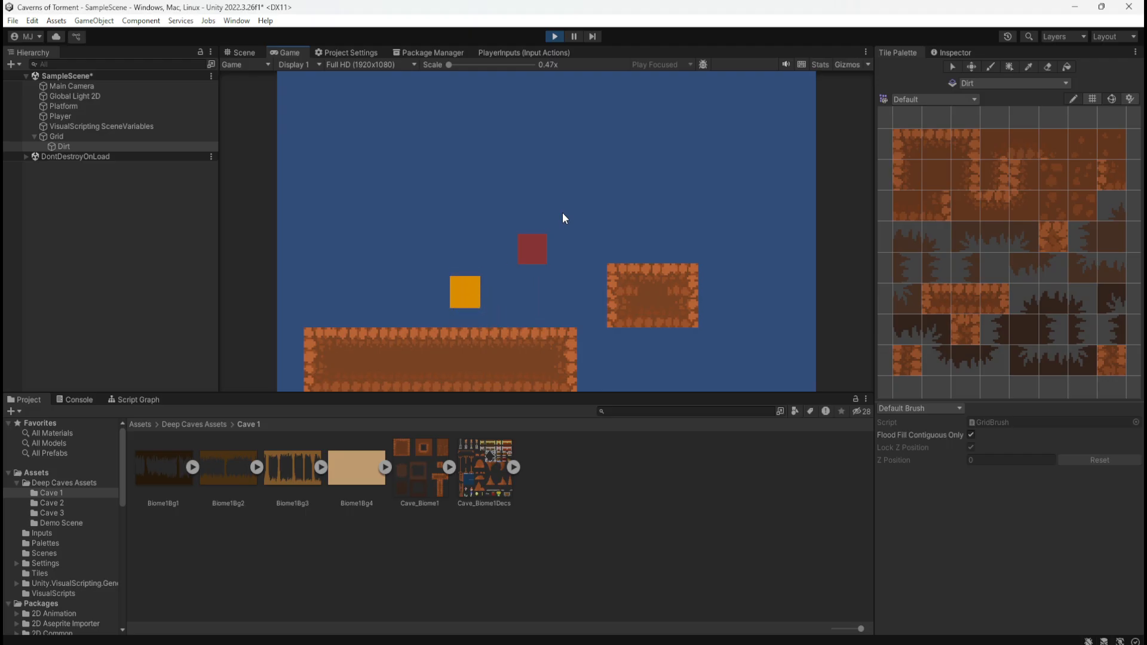
pyautogui.press('d')
pyautogui.press('a')
pyautogui.press('d')
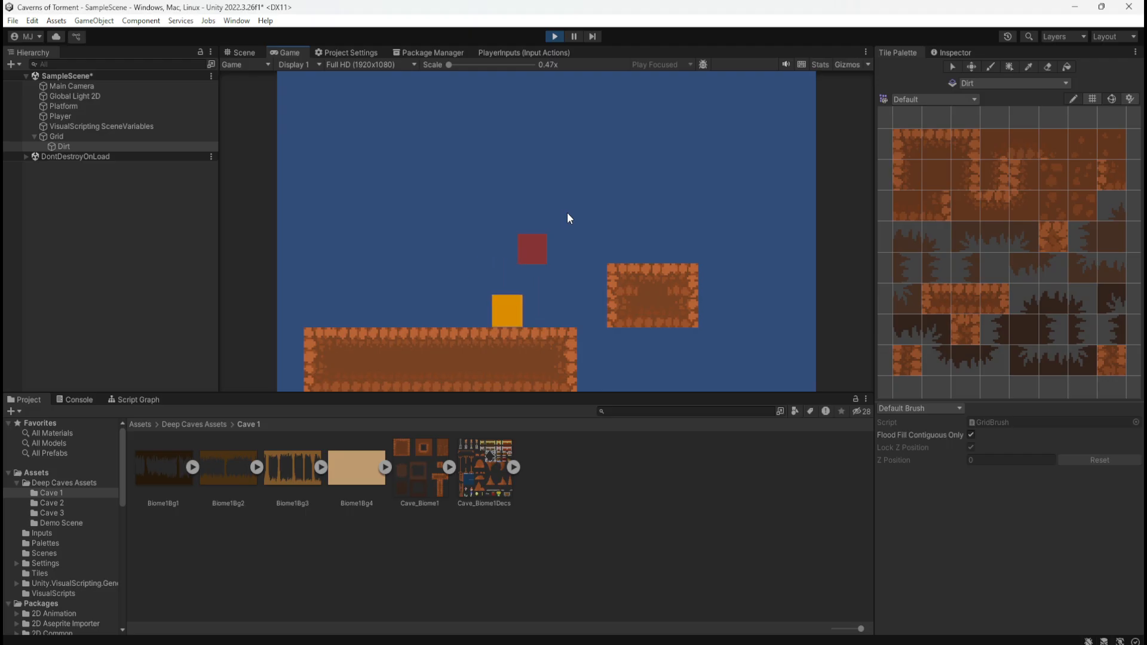
pyautogui.press('space')
pyautogui.press('a')
pyautogui.press('d')
pyautogui.press('space')
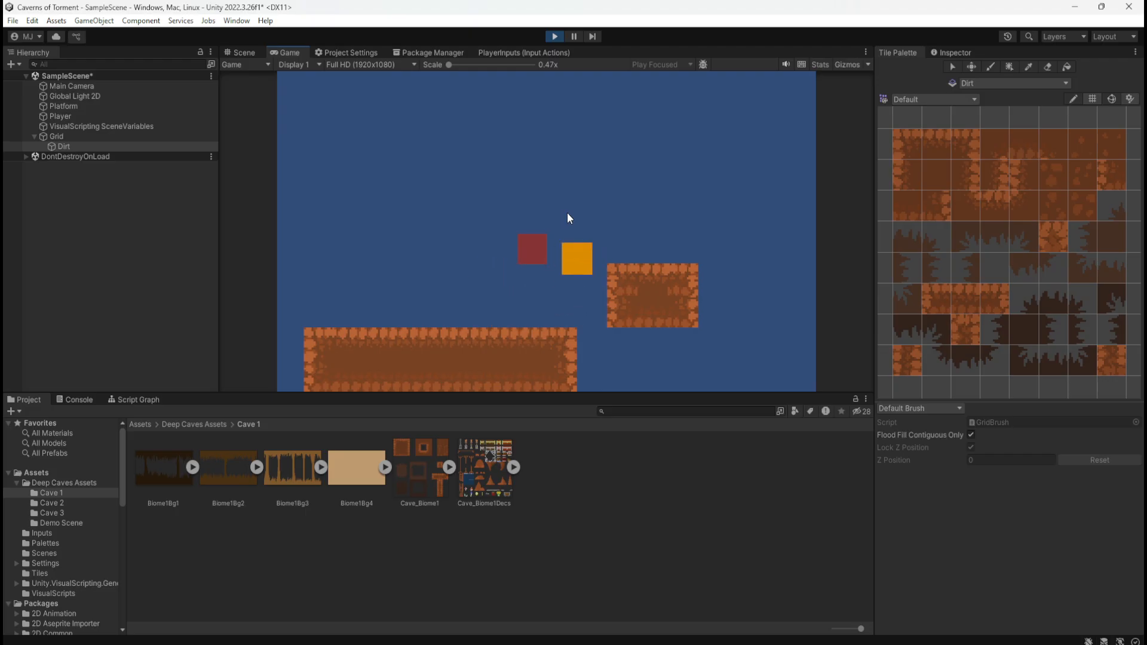
pyautogui.press('a')
pyautogui.press('space')
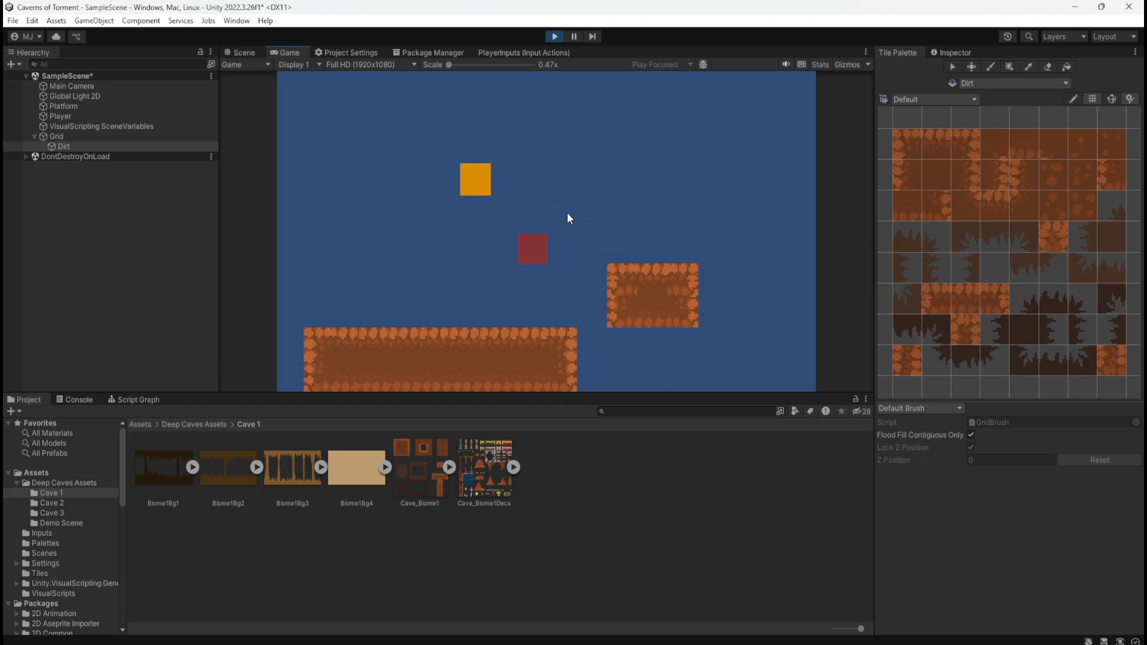
pyautogui.press('d')
pyautogui.press('a')
pyautogui.press('d')
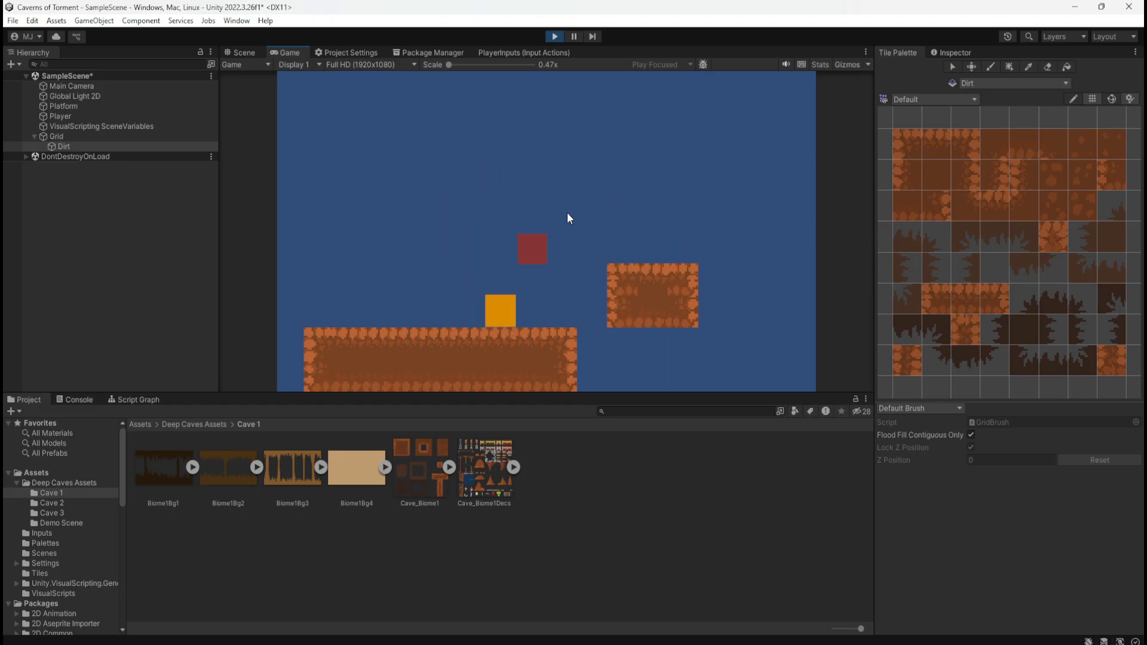
pyautogui.press('d')
pyautogui.press('space')
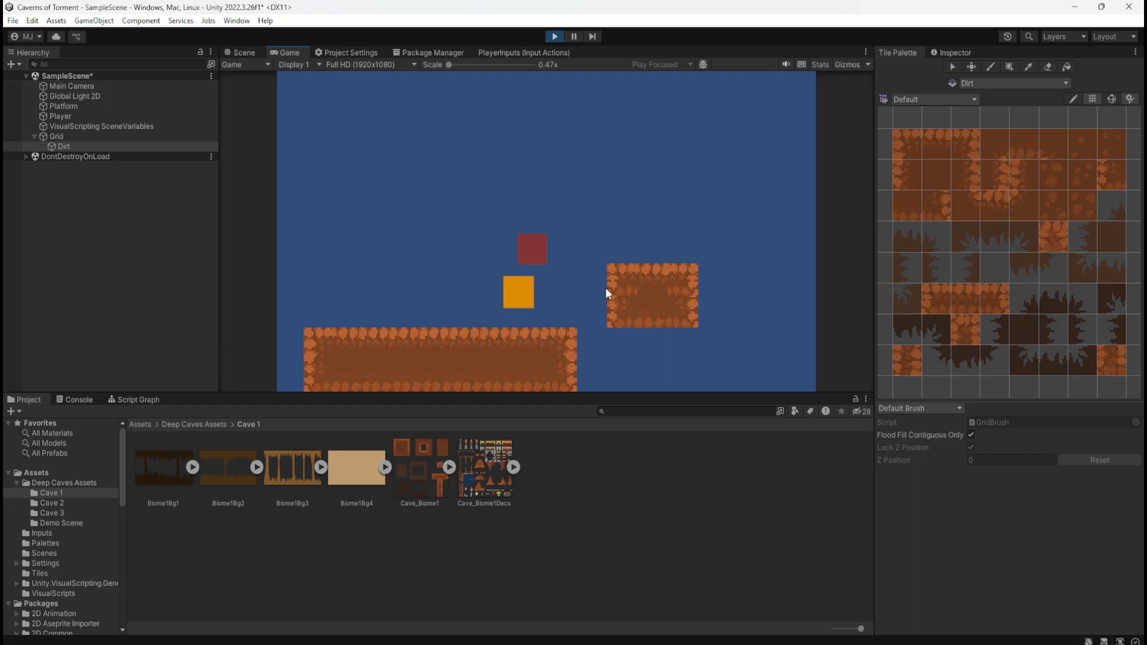
pyautogui.press('a')
pyautogui.press('d')
pyautogui.press('a')
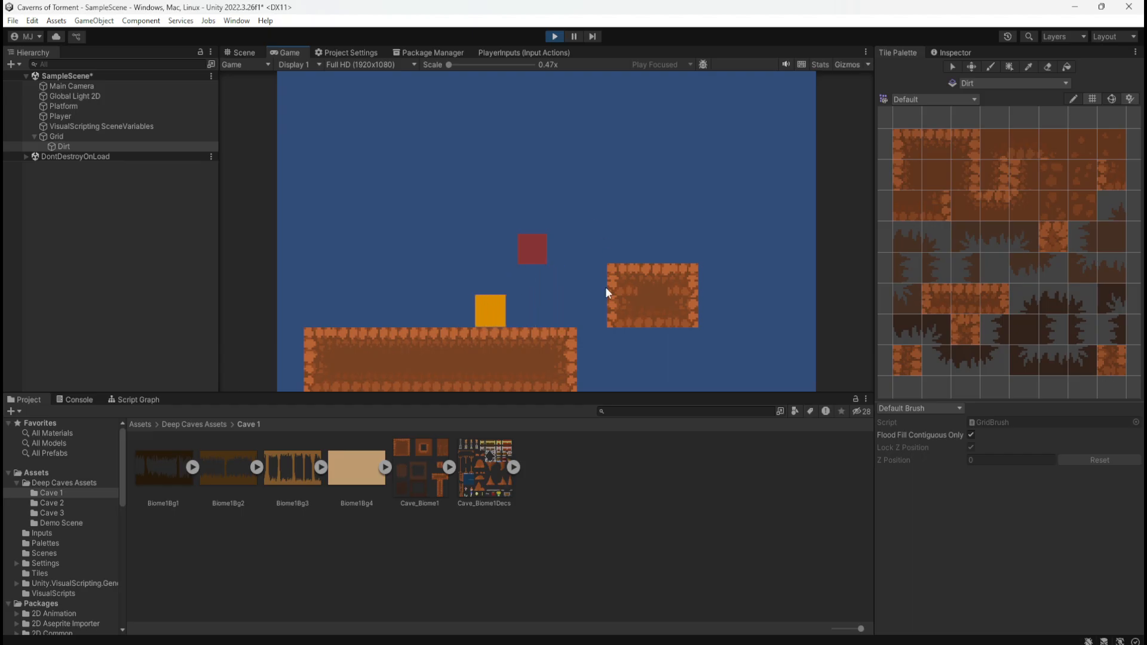
pyautogui.press('d')
pyautogui.press('space')
pyautogui.press('a')
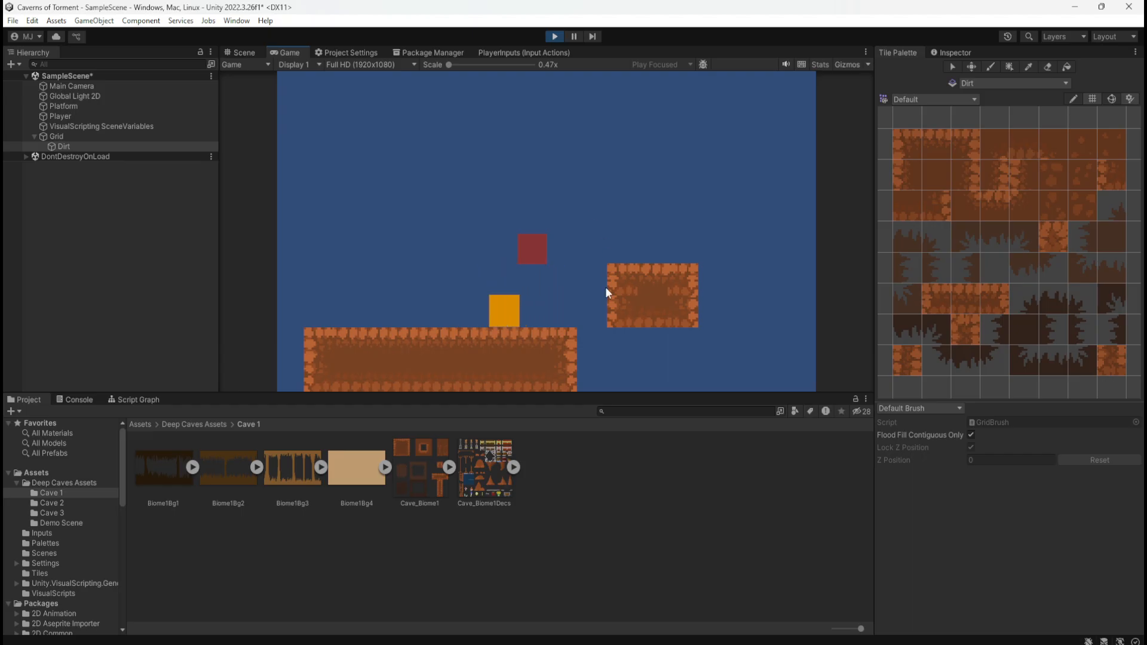
pyautogui.press('d')
pyautogui.press('a')
pyautogui.press('d')
pyautogui.press('a')
pyautogui.press('d')
pyautogui.press('a')
pyautogui.press('space')
pyautogui.press('a')
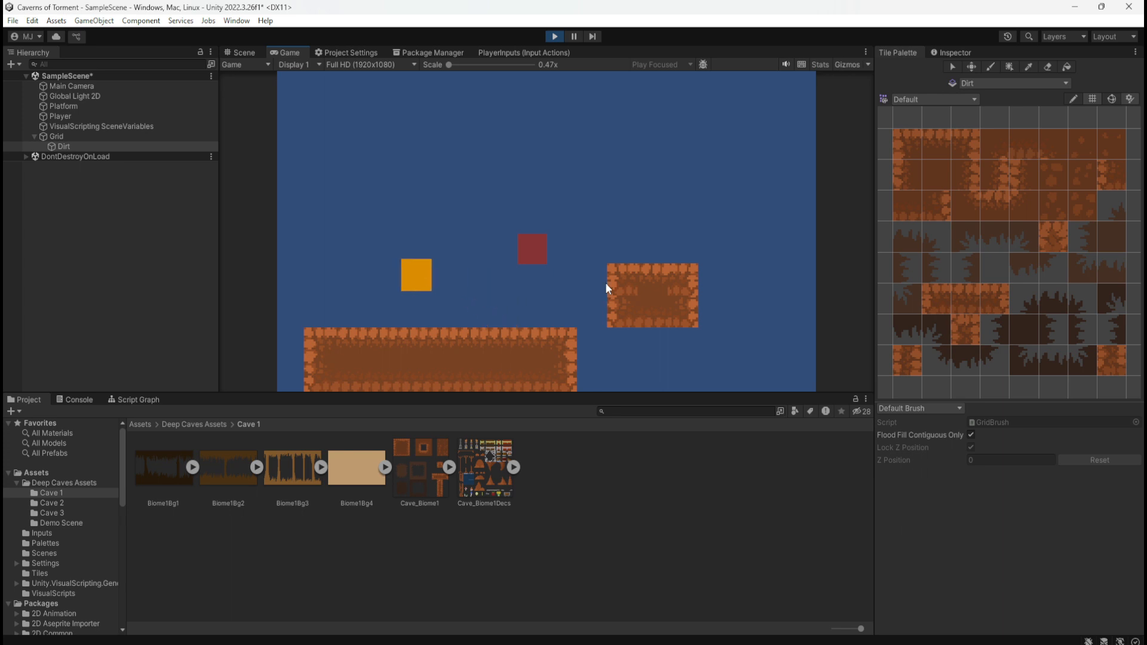
pyautogui.press('d')
pyautogui.press('a')
pyautogui.press('d')
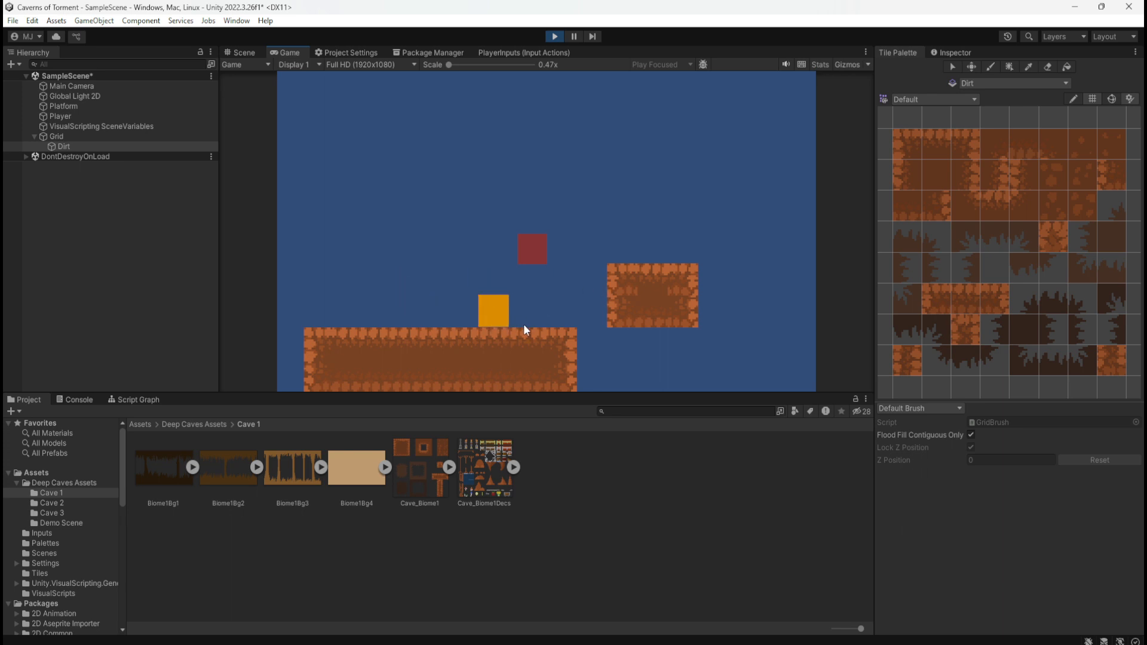
pyautogui.press('a')
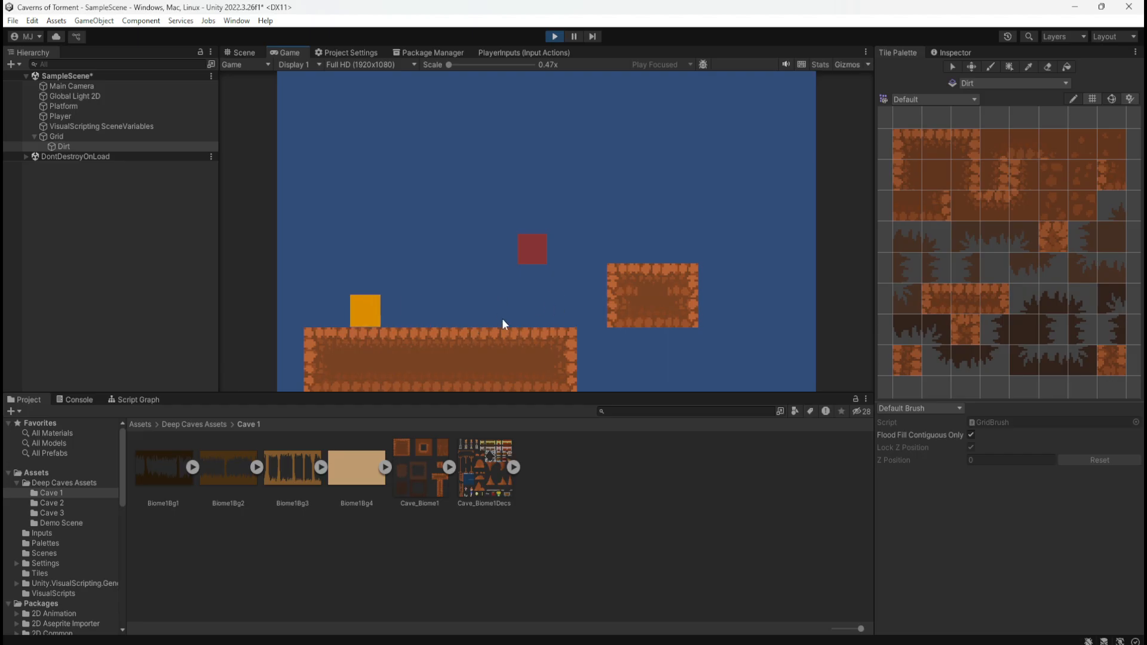
# Move the player to the right end of the ground platform, jump onto the floating block, and stop play mode
pyautogui.press('d')
pyautogui.press('d')
pyautogui.press('d')
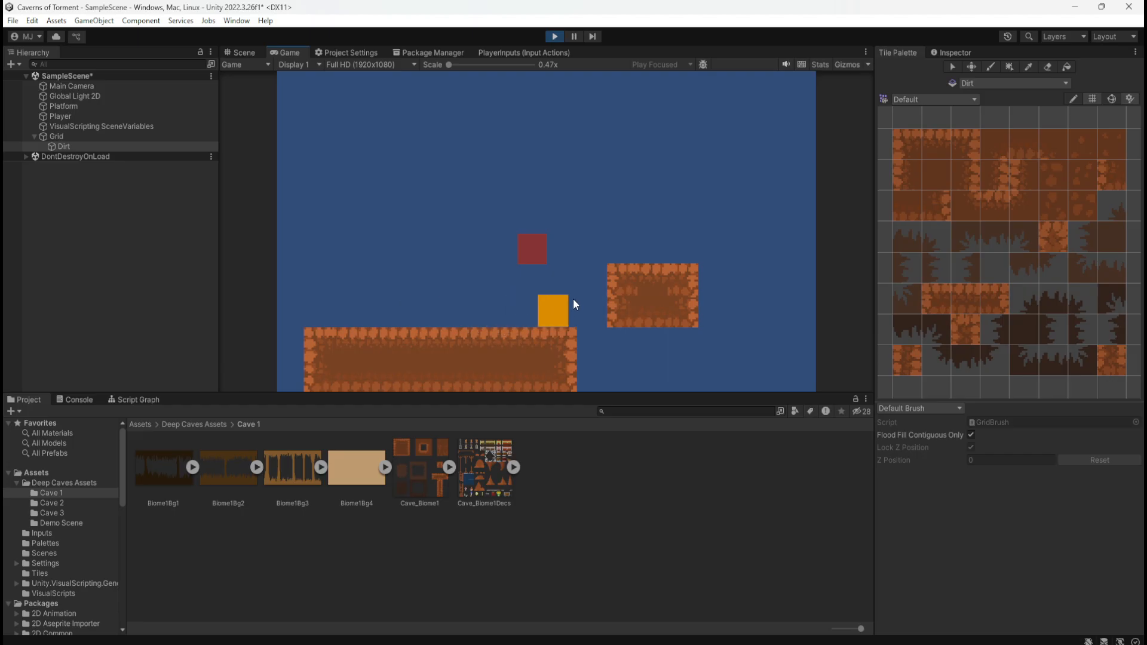
pyautogui.press('space')
pyautogui.press('a')
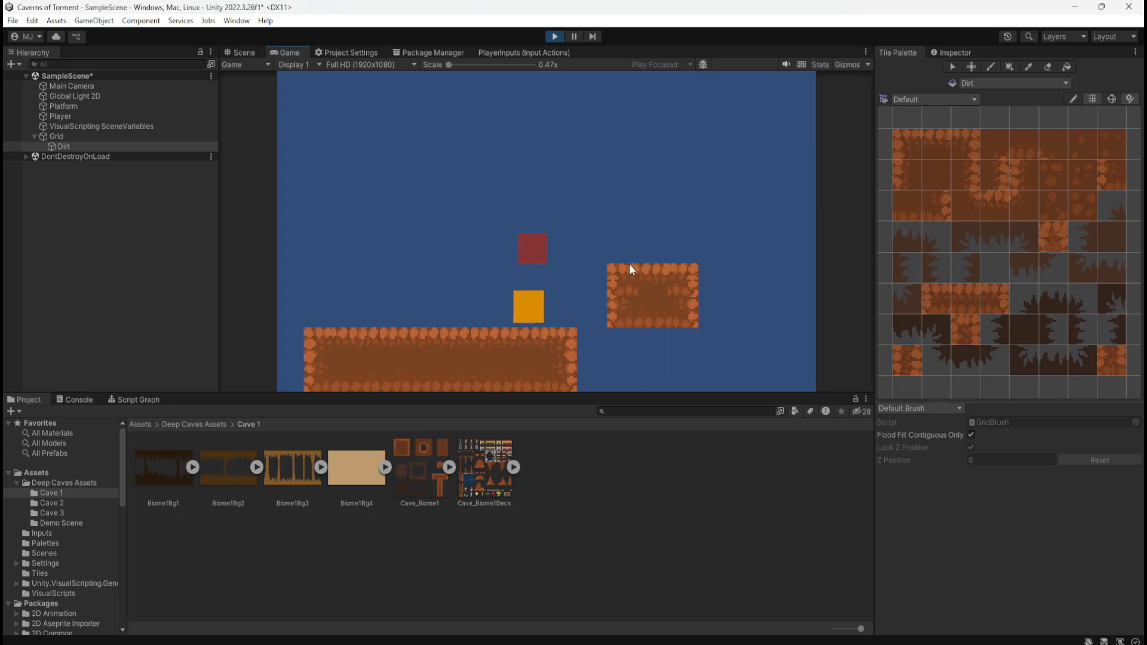
pyautogui.press('d')
pyautogui.press('space')
pyautogui.press('a')
pyautogui.press('d')
pyautogui.press('space')
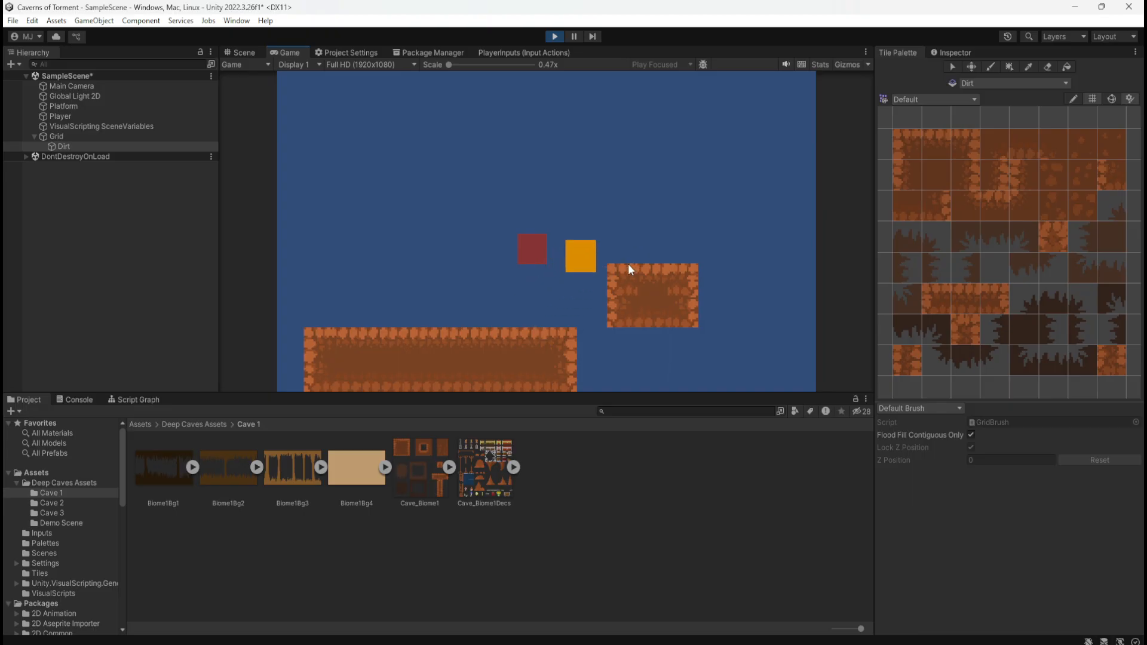
pyautogui.press('a')
pyautogui.press('d')
pyautogui.press('a')
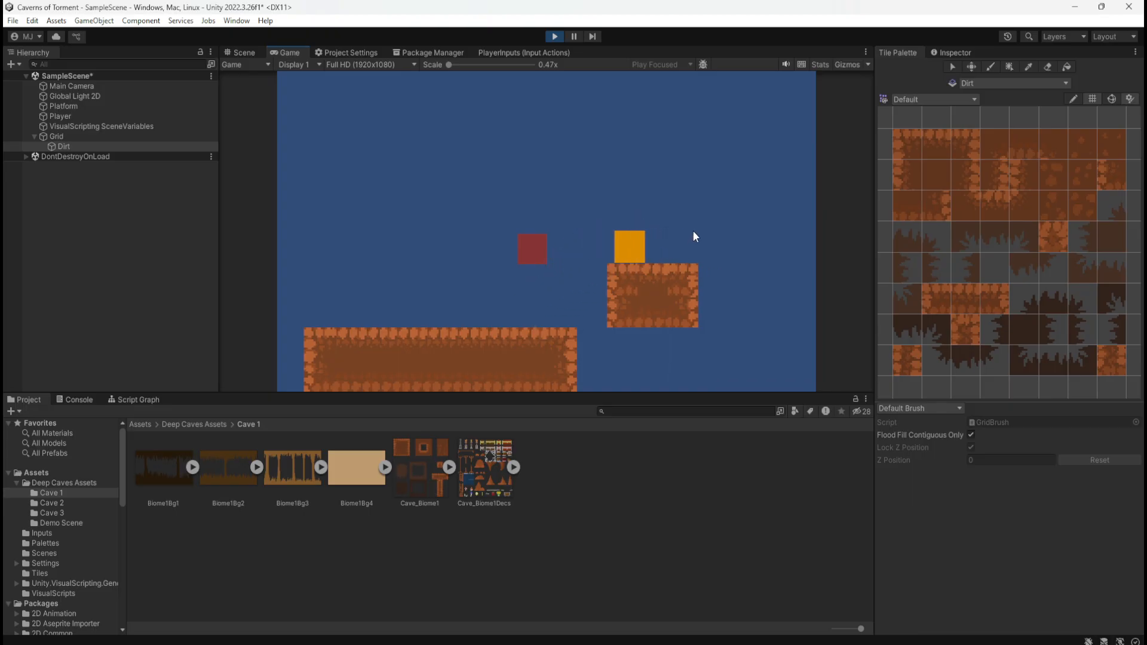
pyautogui.click(554, 37)
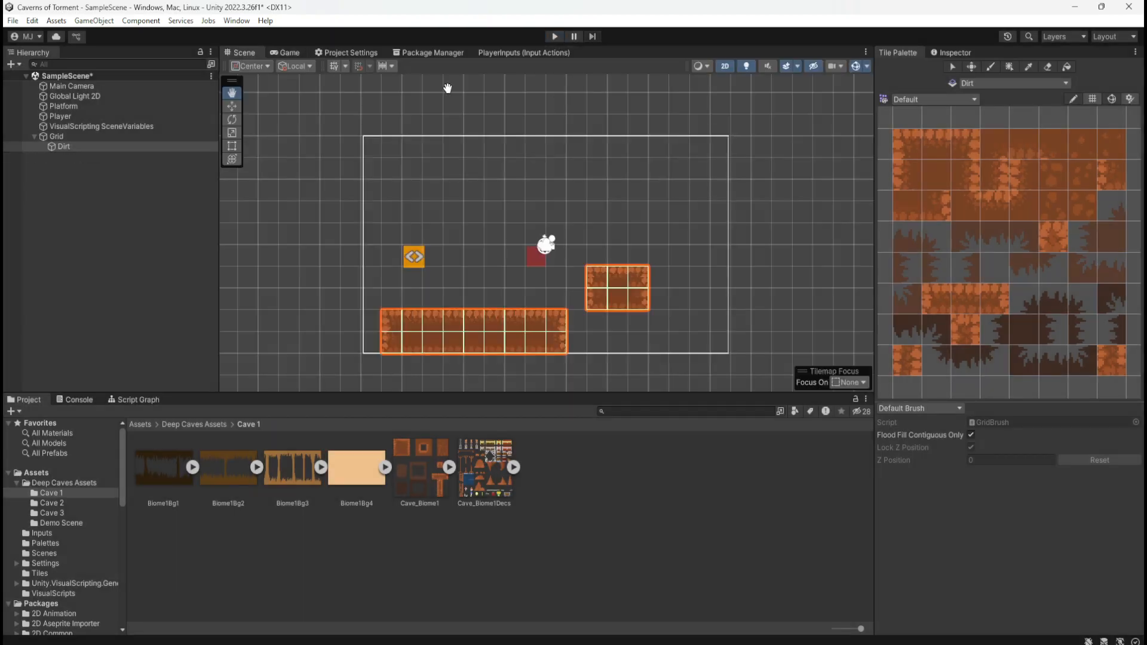
pyautogui.scroll(5, 643, 337)
pyautogui.scroll(1, 535, 274)
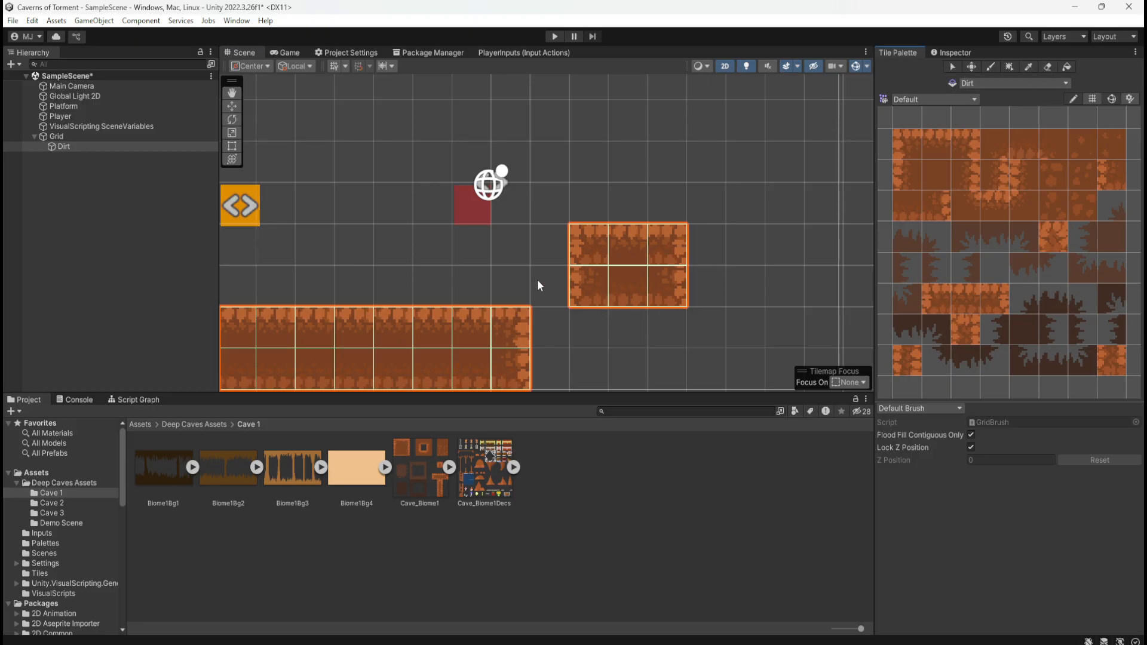
pyautogui.moveTo(715, 289); pyautogui.dragTo(575, 300)
pyautogui.click(629, 283)
pyautogui.moveTo(557, 325); pyautogui.dragTo(729, 268)
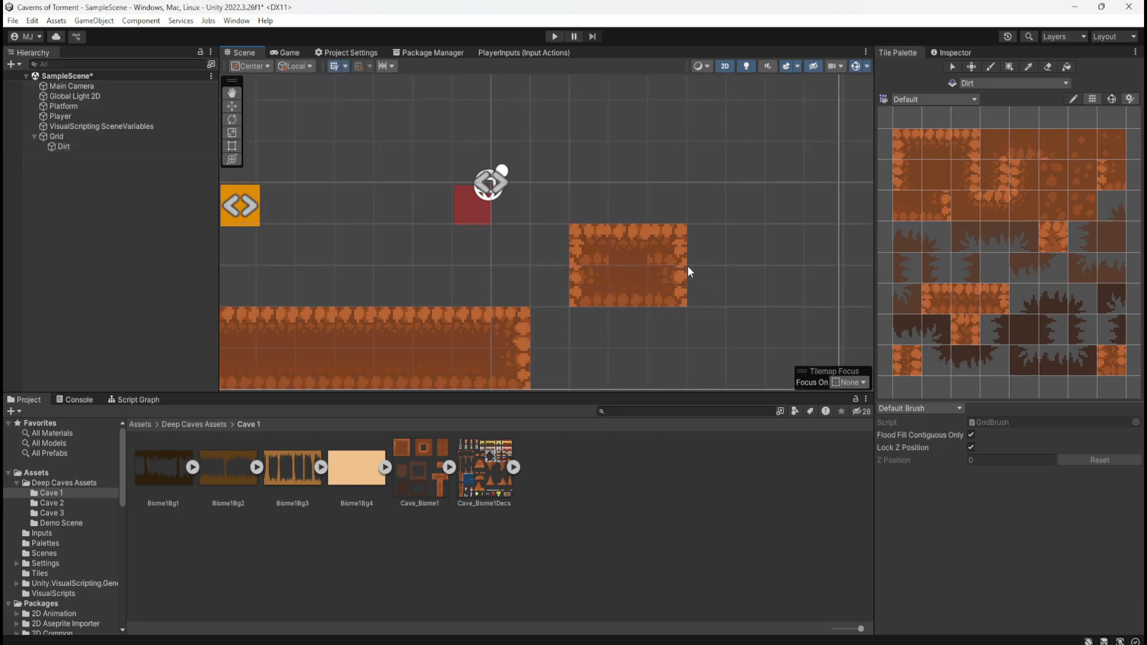
pyautogui.scroll(-3, 661, 260)
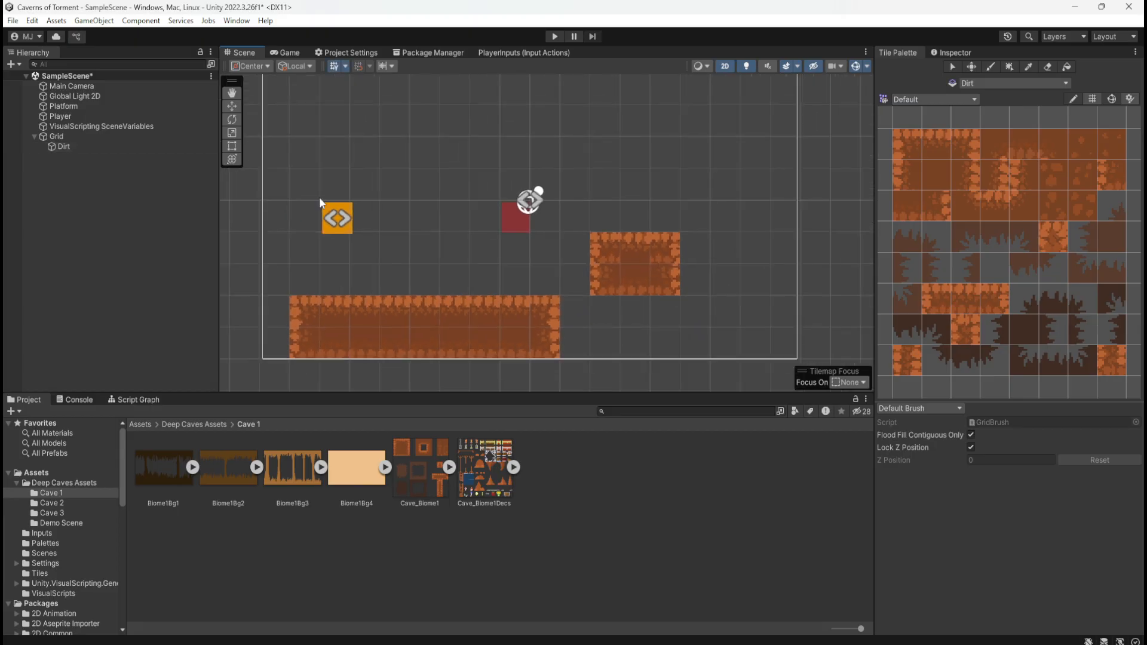
# Select the Dirt tilemap and toggle its scene visibility off and on repeatedly, leaving it visible
pyautogui.click(106, 145)
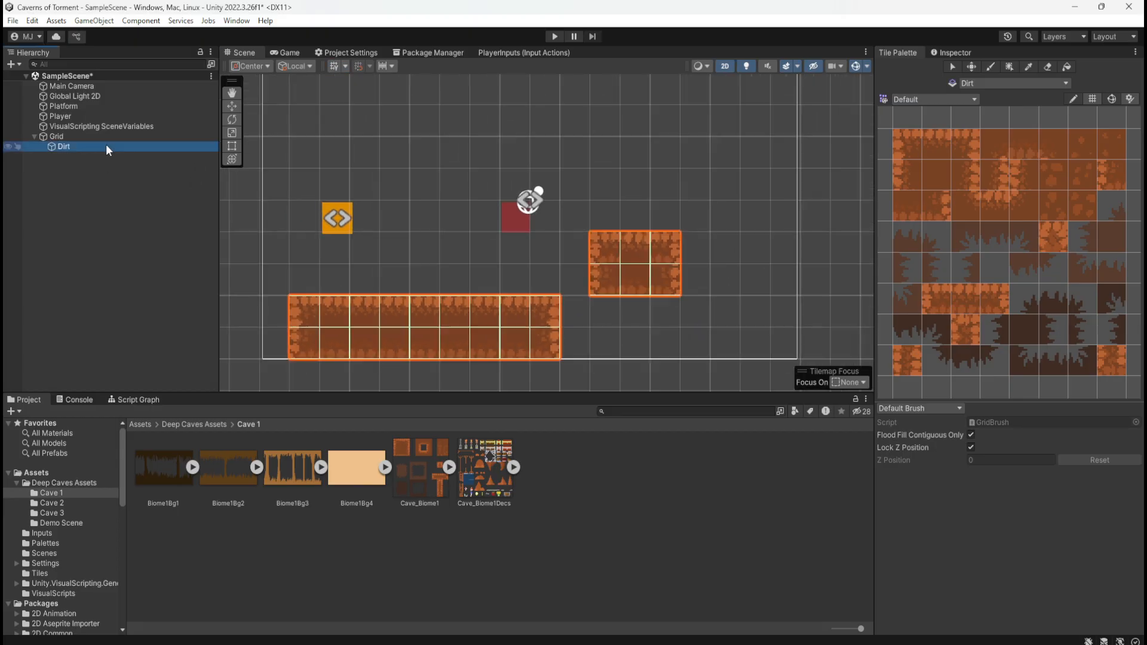
pyautogui.click(1048, 65)
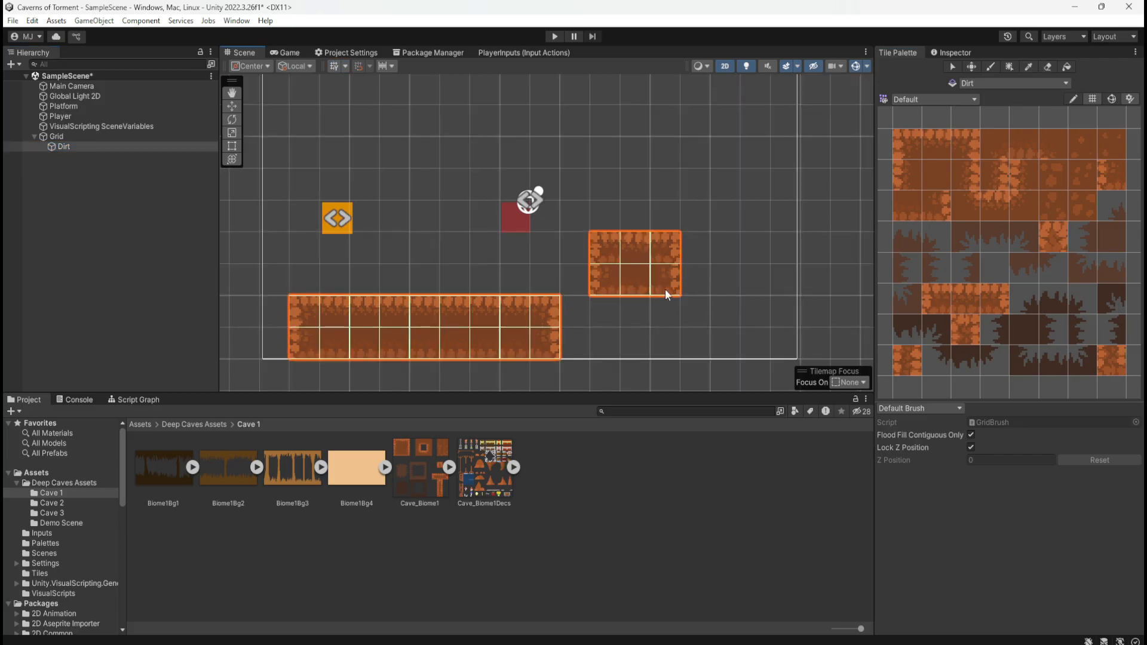
pyautogui.click(4, 148)
pyautogui.click(4, 148)
pyautogui.click(5, 147)
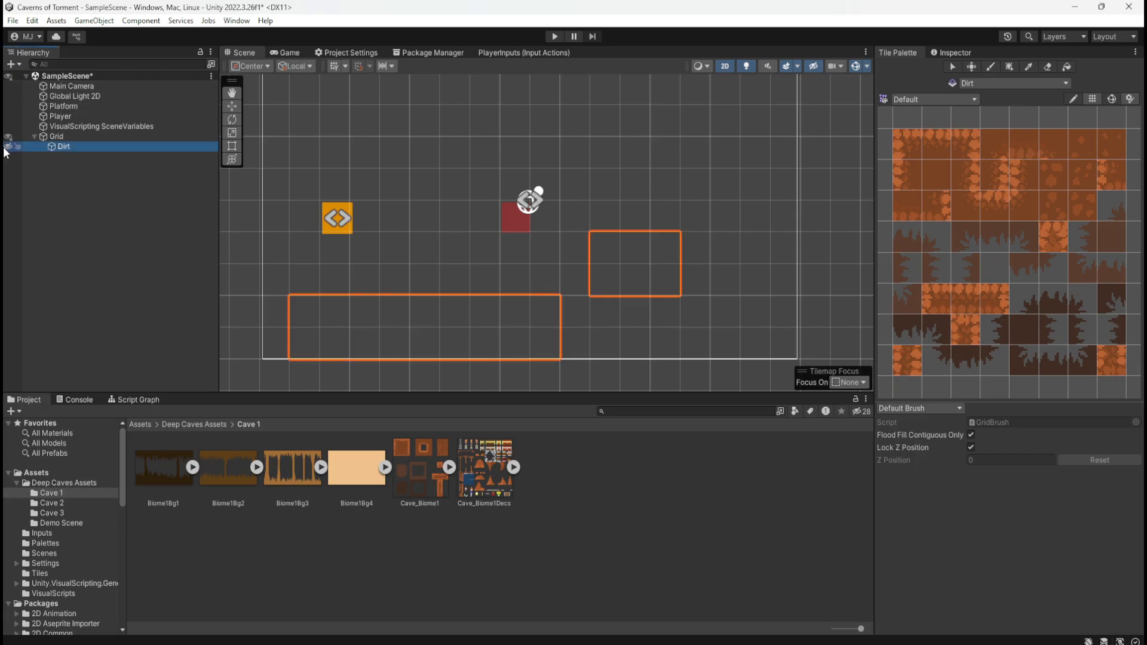
pyautogui.click(4, 148)
pyautogui.click(4, 148)
pyautogui.click(4, 148)
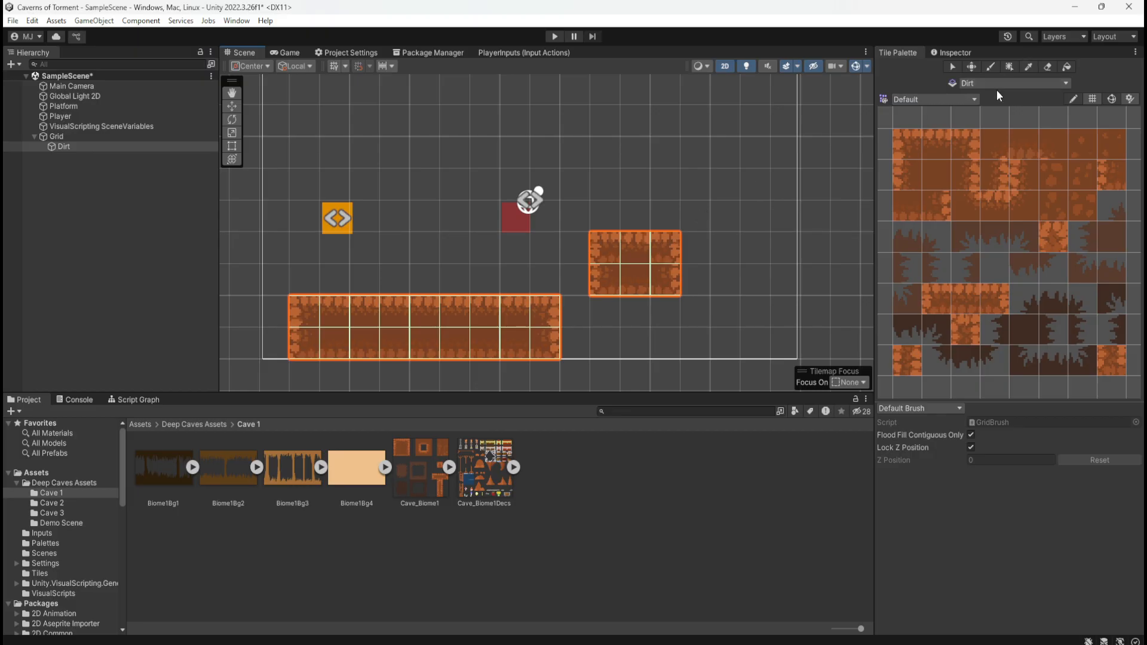
# Look up the available tile palettes and review the Dirt tilemap's component settings
pyautogui.click(958, 100)
pyautogui.click(964, 108)
pyautogui.click(932, 52)
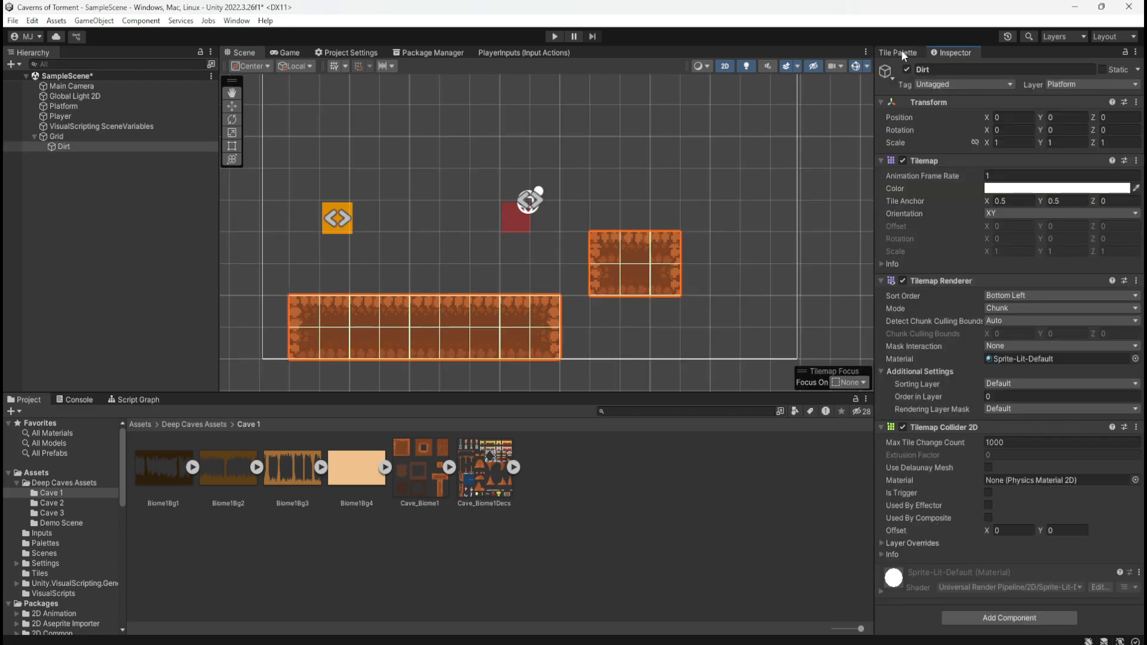
pyautogui.click(902, 53)
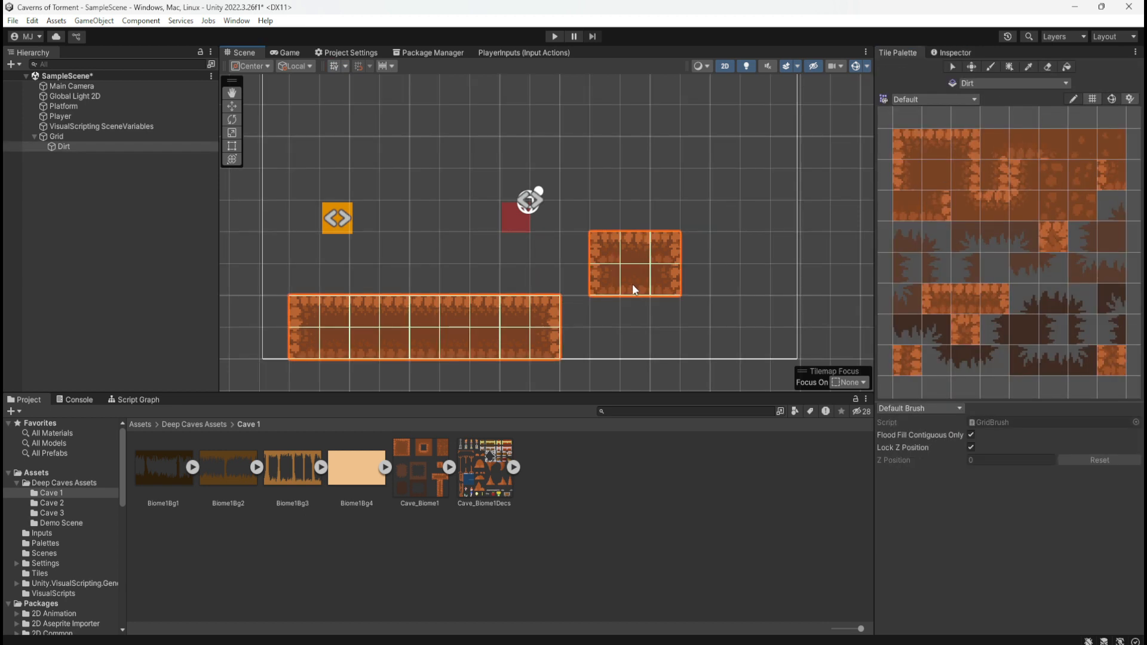
# Erase all six tiles of the 3 by 2 floating block from the Dirt tilemap
pyautogui.press('d')
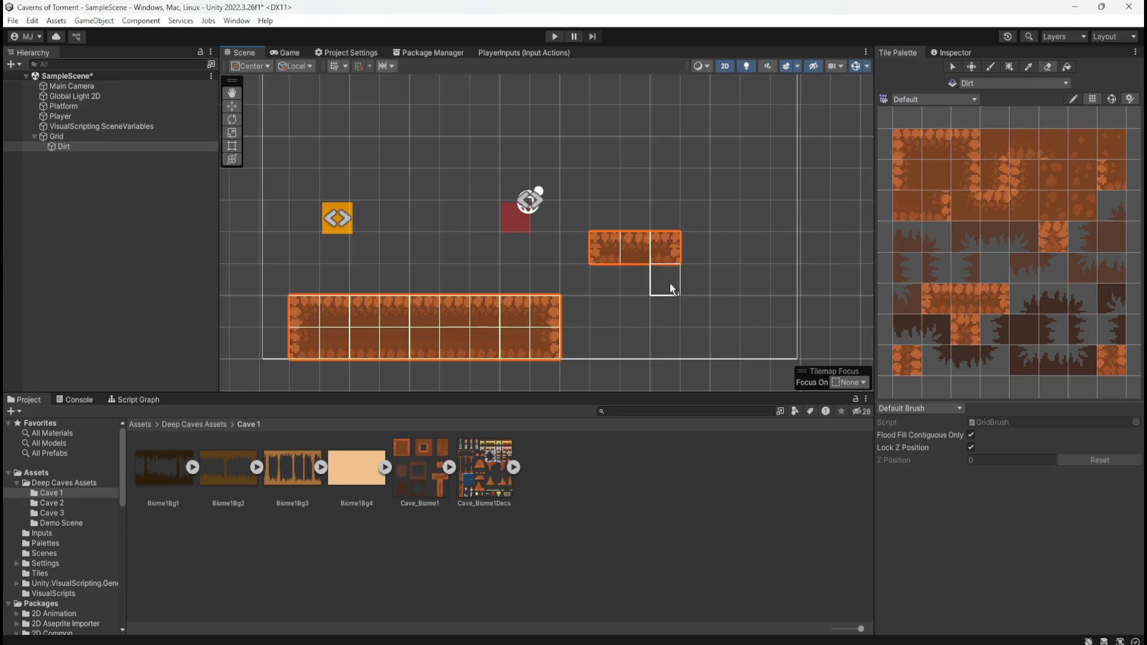
pyautogui.press('b')
pyautogui.click(670, 287)
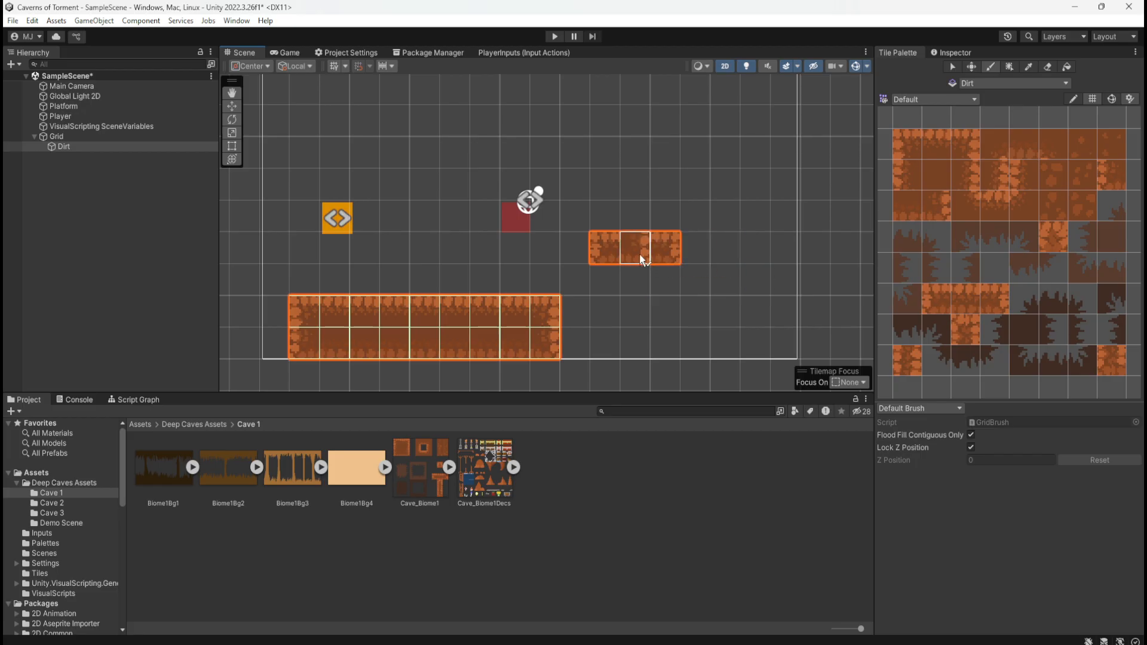
pyautogui.press('t')
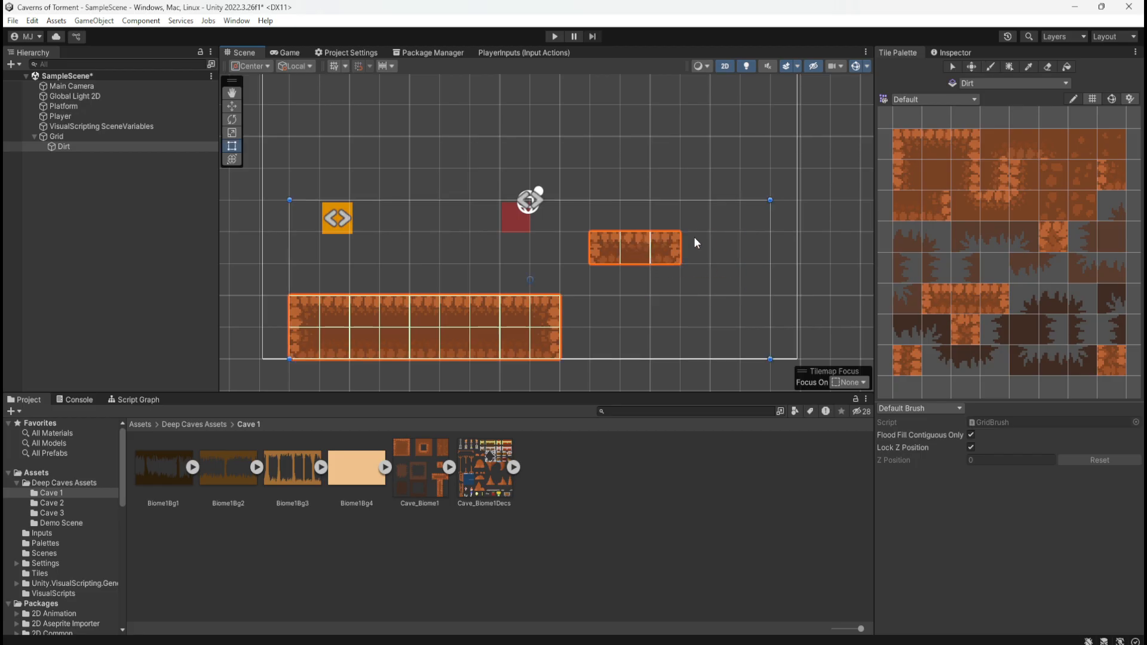
pyautogui.click(1043, 67)
pyautogui.click(669, 246)
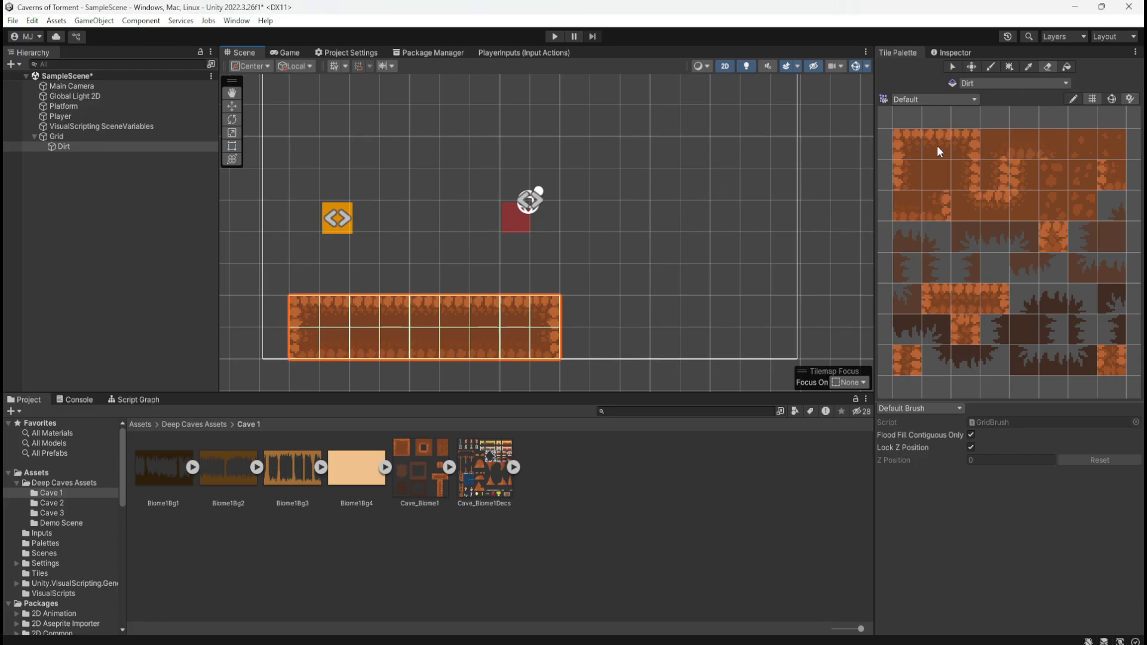
# Paint a two-tile strip and, after a two-cell gap, a single tile beyond the ground platform's right end, using the middle top-edge dirt tile
pyautogui.click(989, 67)
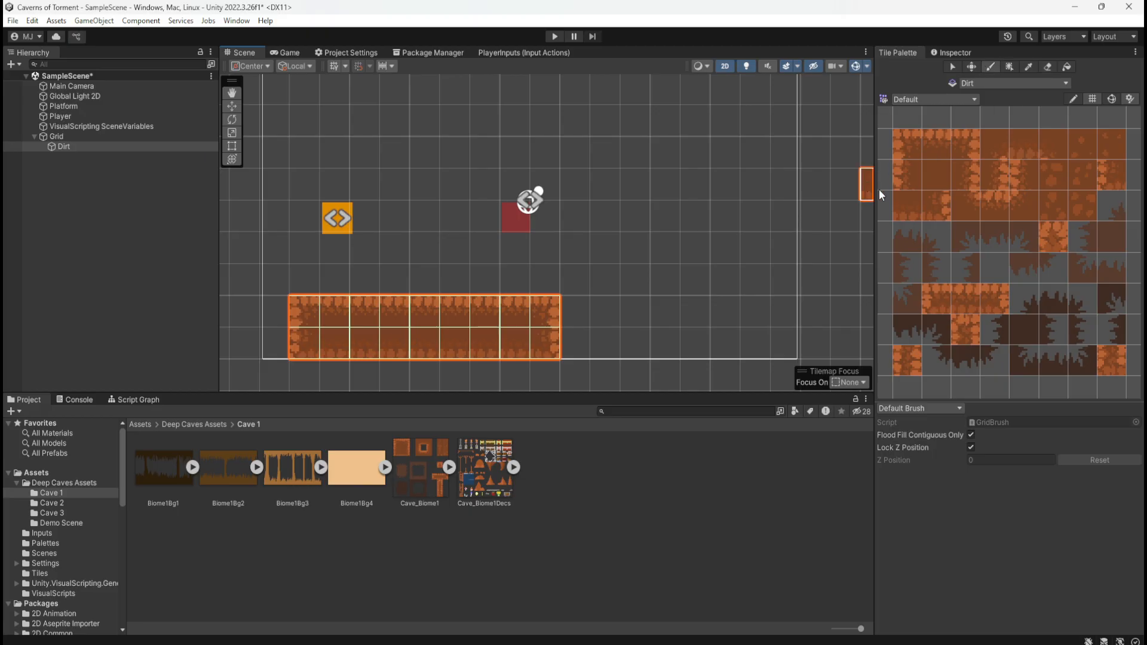
pyautogui.click(937, 149)
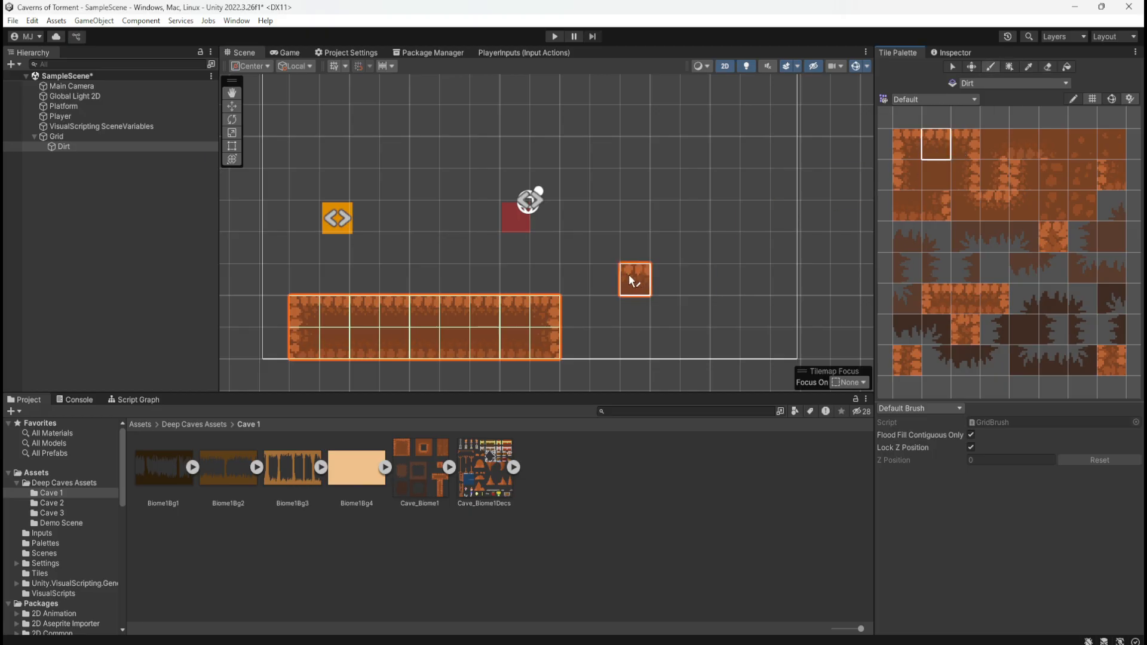
pyautogui.moveTo(628, 275); pyautogui.dragTo(661, 272)
pyautogui.click(754, 266)
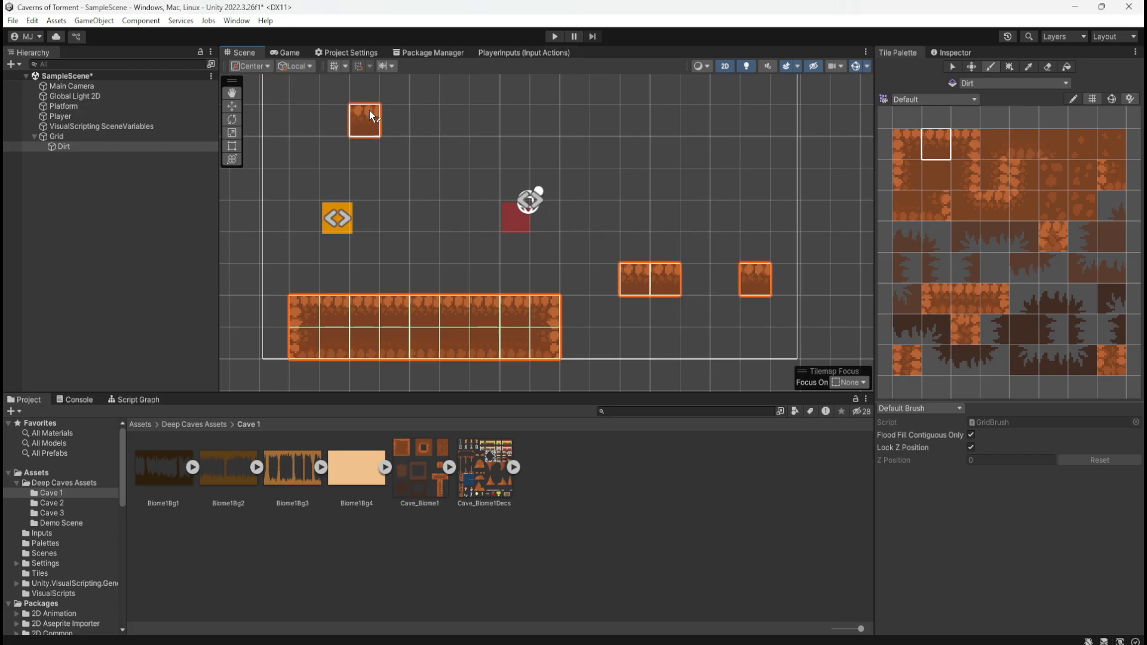
pyautogui.click(953, 67)
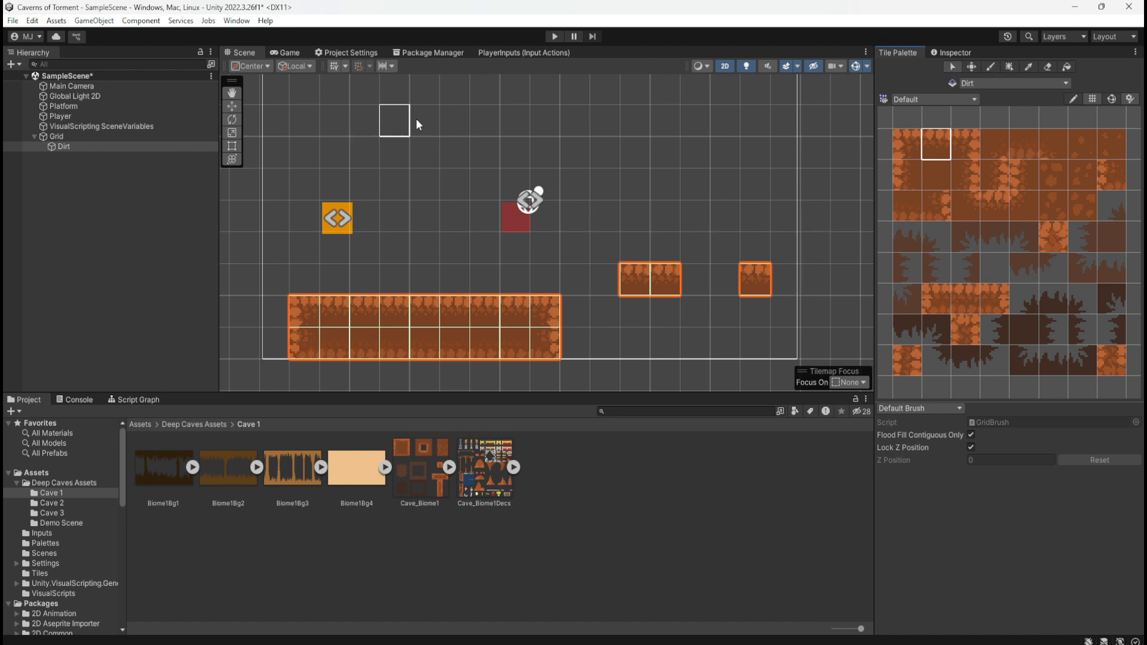
# Play-test the player's jumps from the ground platform onto the two-tile strip and toward the single tile, ending with play mode stopped
pyautogui.click(553, 37)
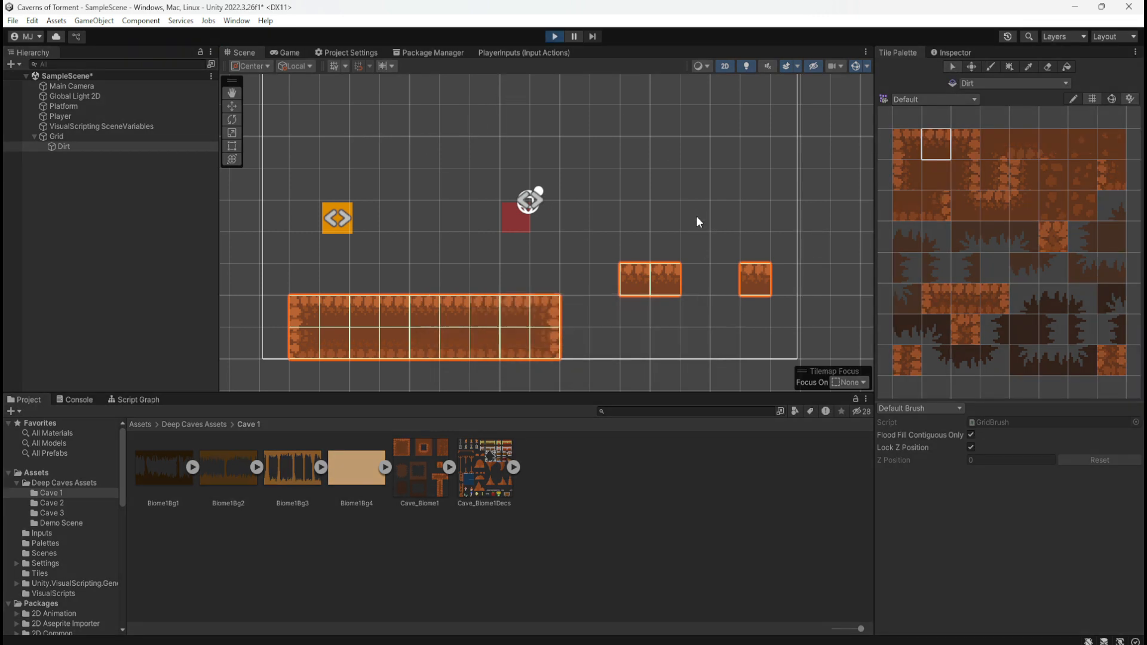
pyautogui.press('d')
pyautogui.press('space')
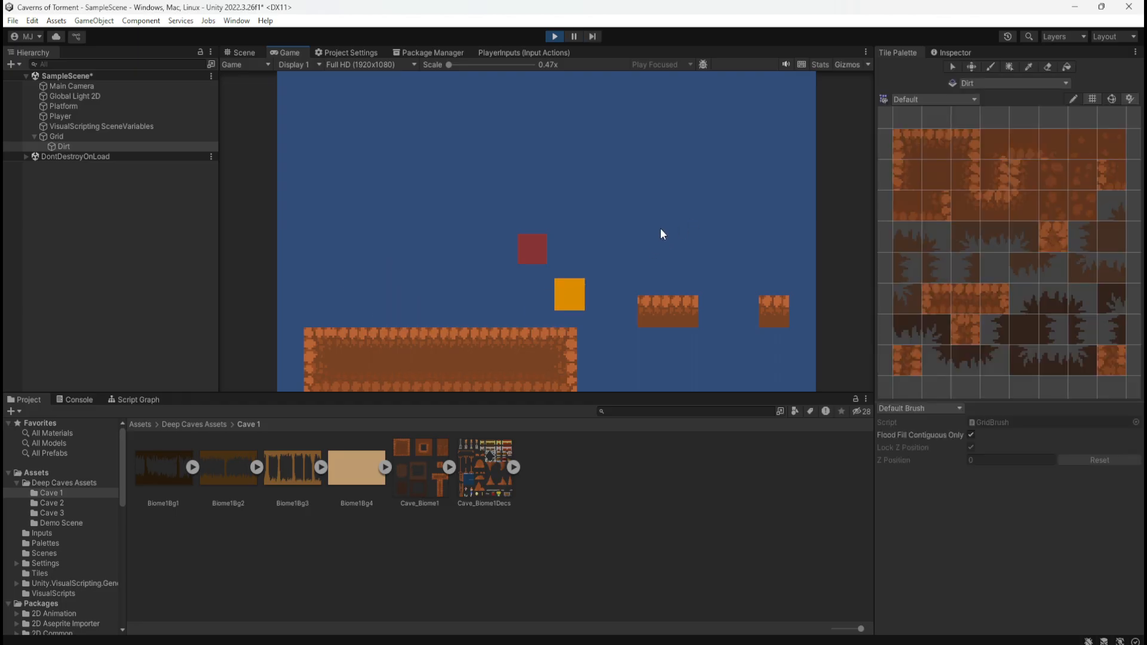
pyautogui.press('a')
pyautogui.press('d')
pyautogui.press('space')
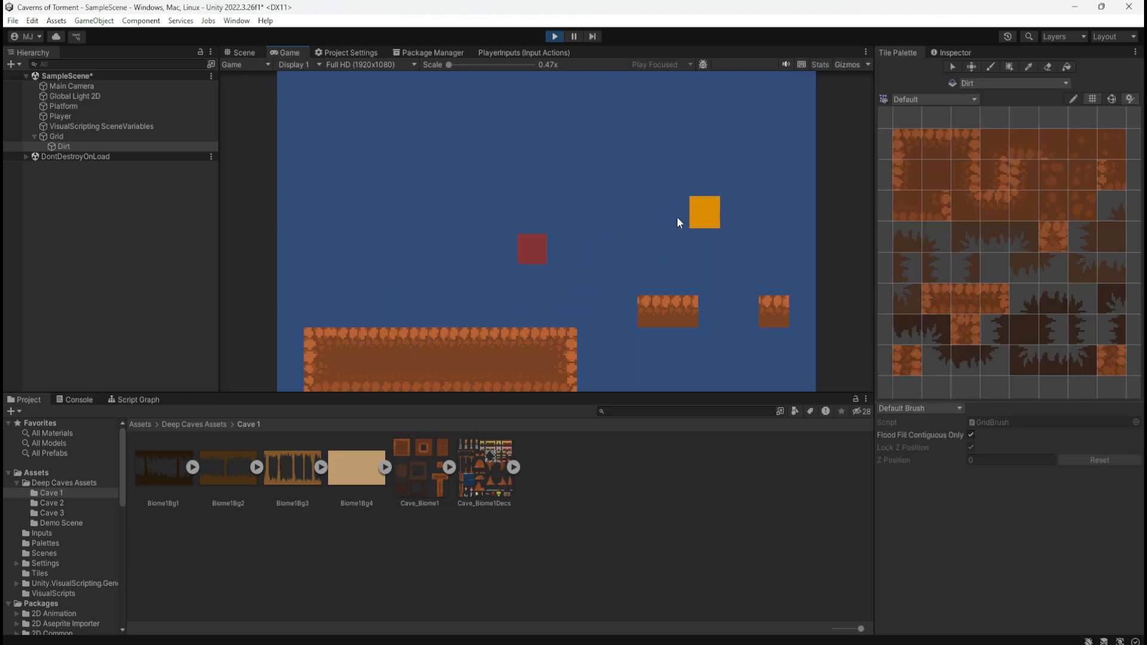
pyautogui.press('a')
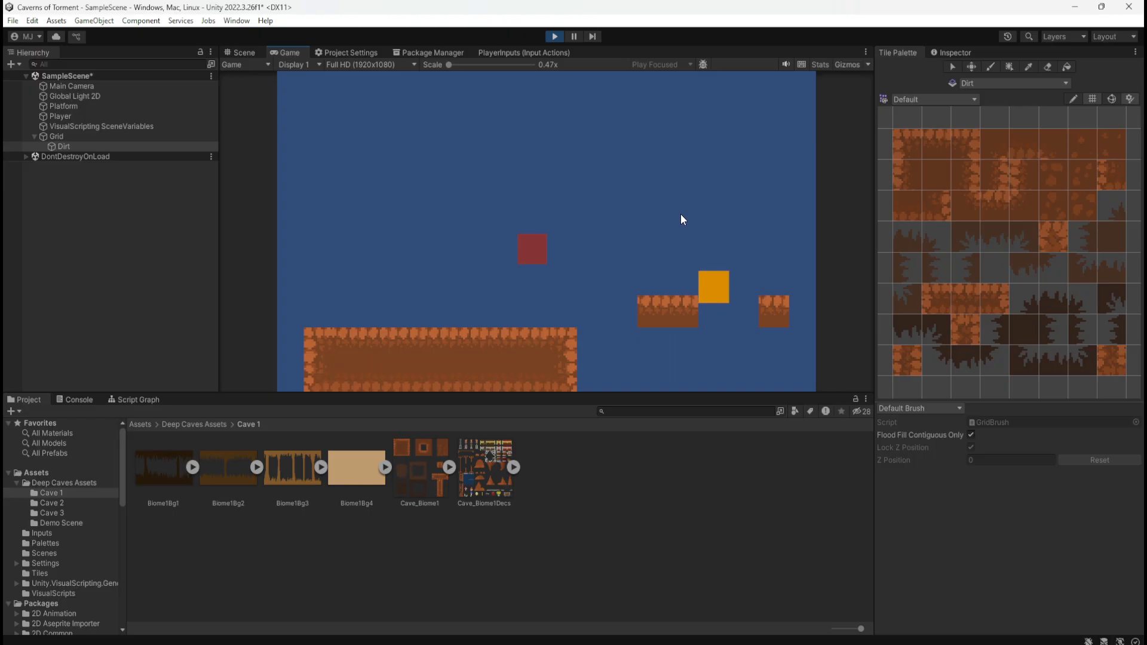
pyautogui.press('d')
pyautogui.press('a')
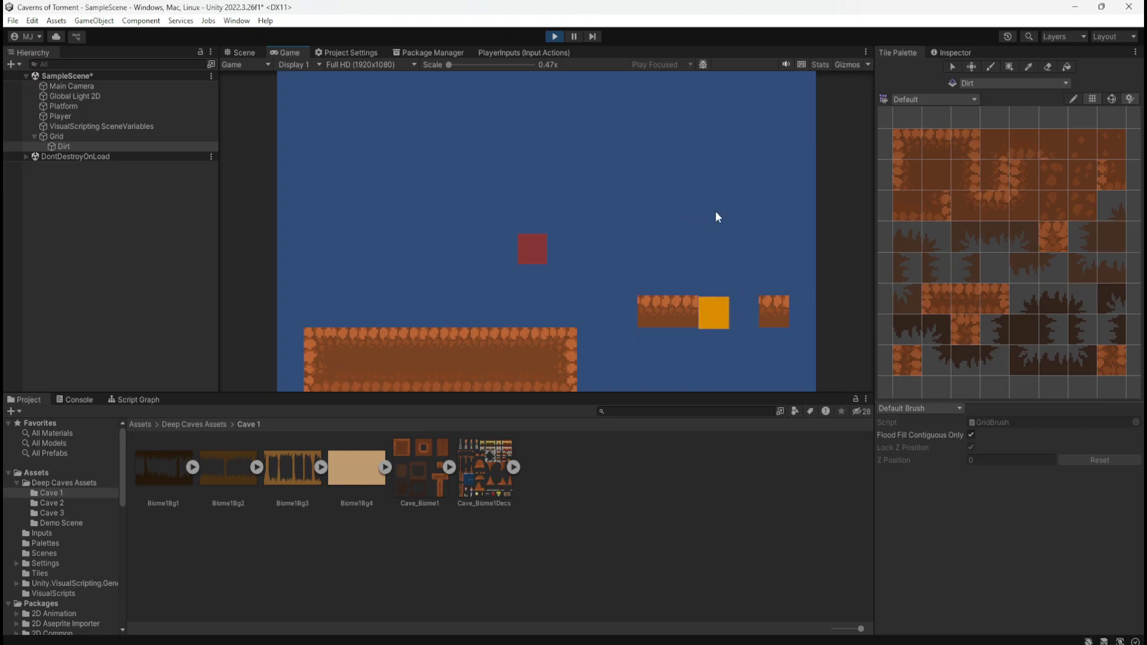
pyautogui.press('d')
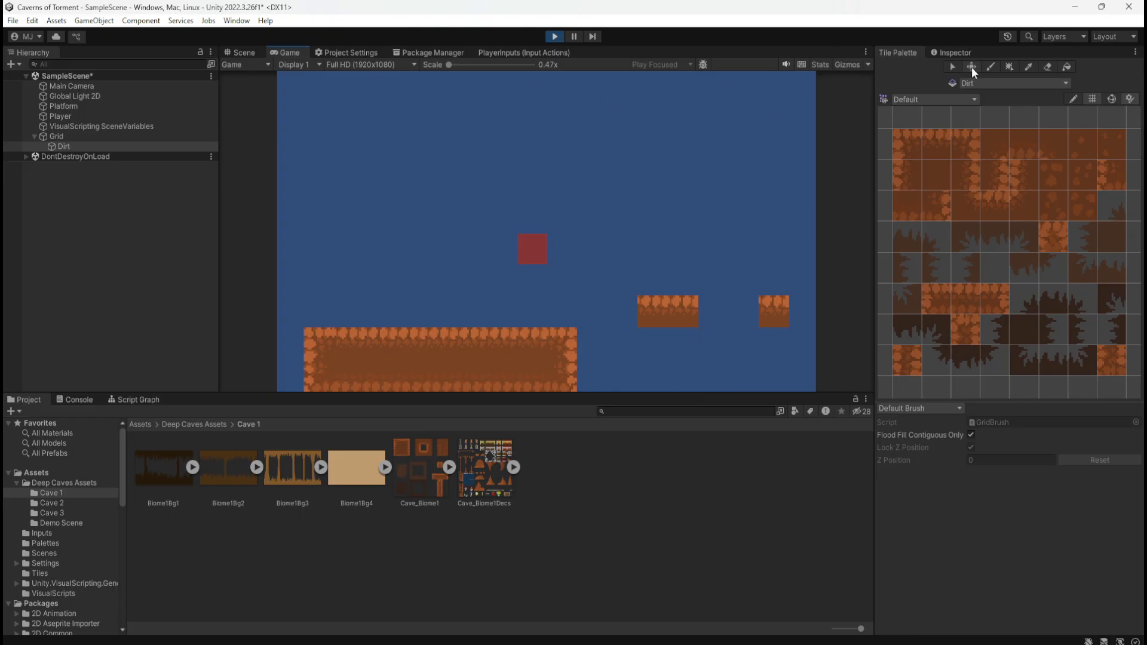
pyautogui.click(556, 37)
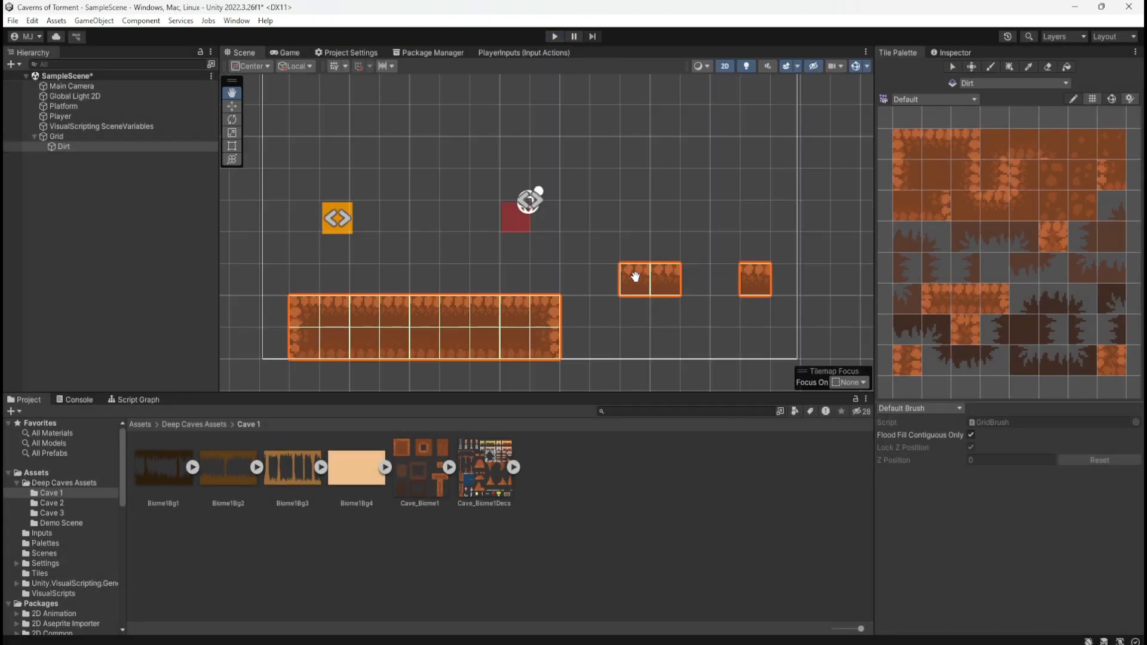
# Review the component settings of the Grid object and its child Dirt tilemap
pyautogui.scroll(2, 375, 336)
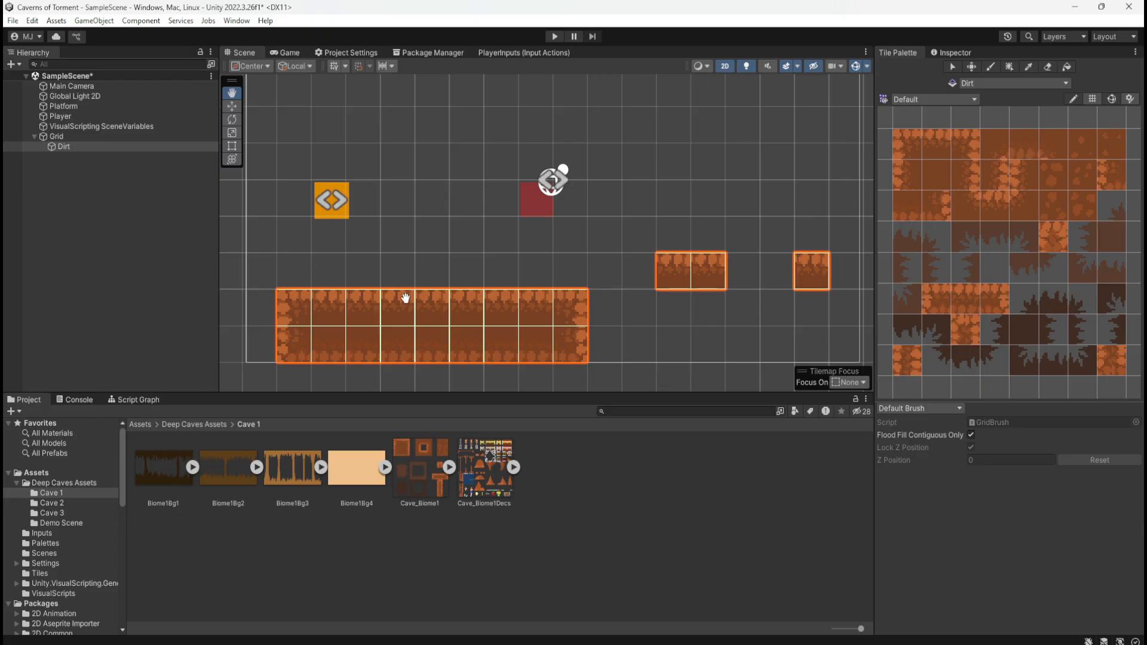
pyautogui.click(958, 52)
pyautogui.click(146, 136)
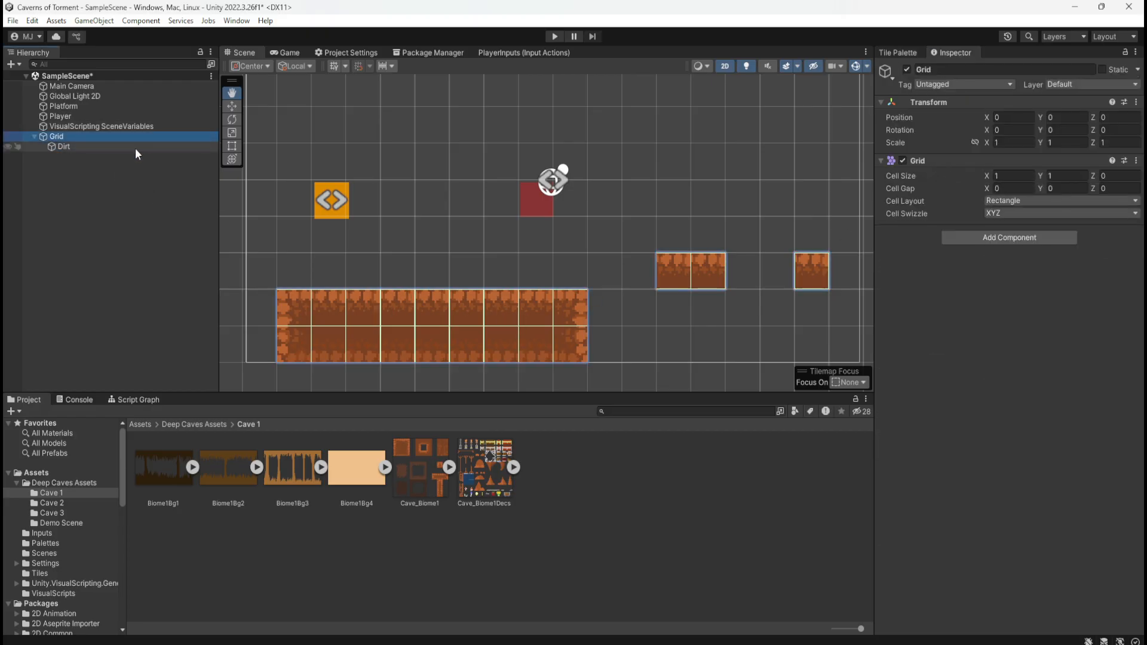
pyautogui.click(135, 148)
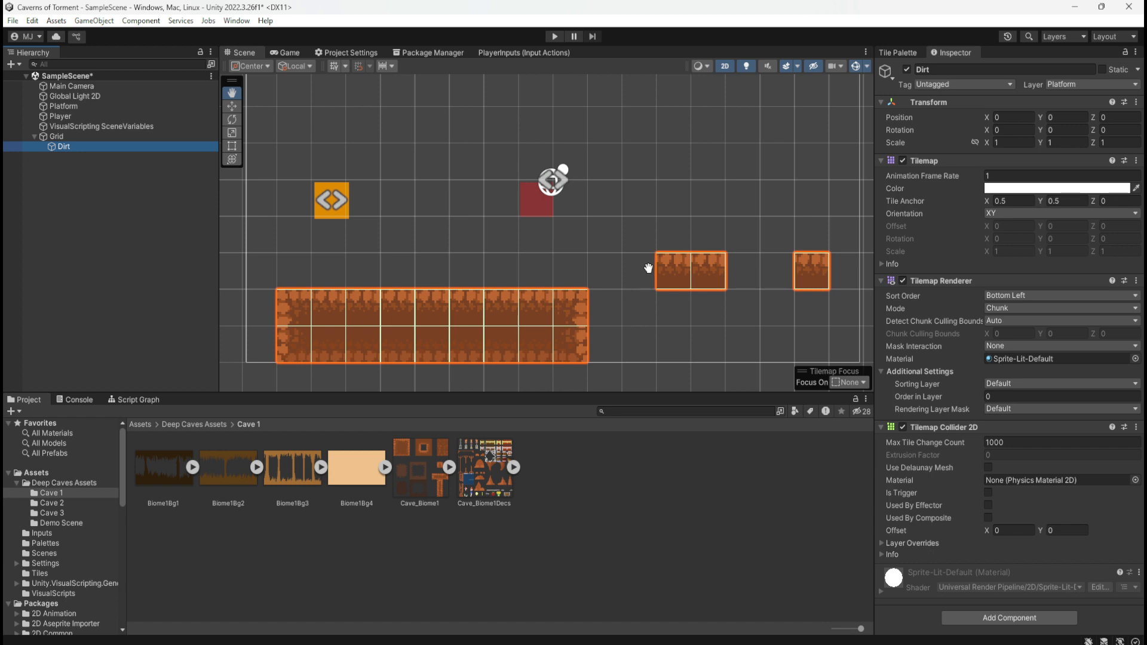
pyautogui.scroll(-1, 451, 324)
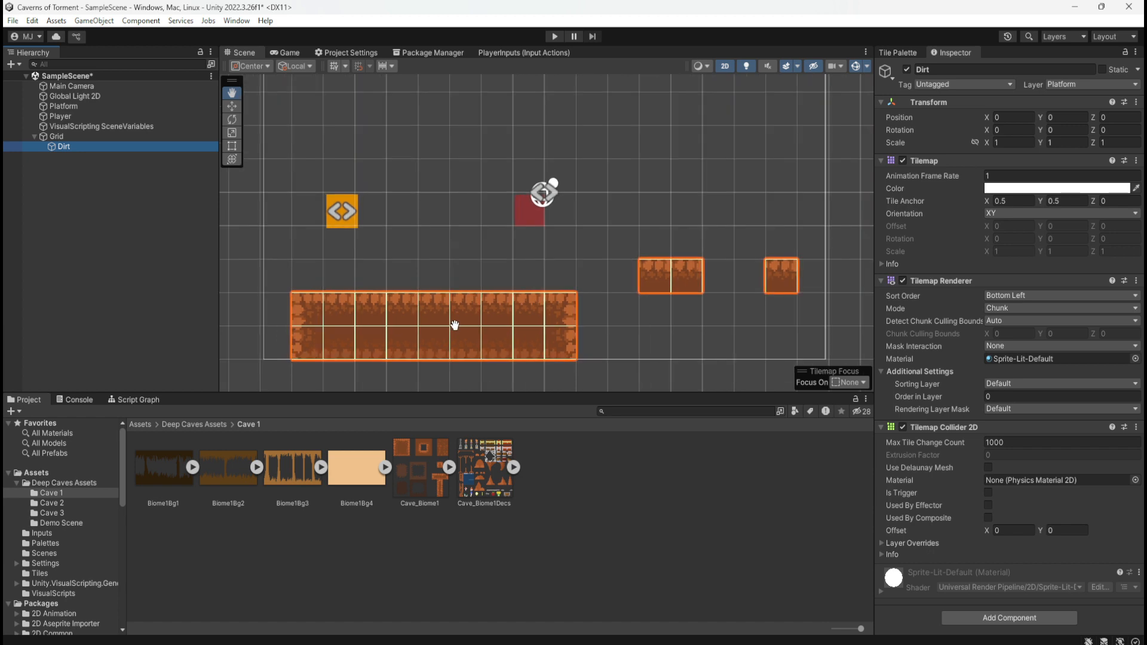
pyautogui.scroll(1, 450, 325)
pyautogui.scroll(-1, 253, 348)
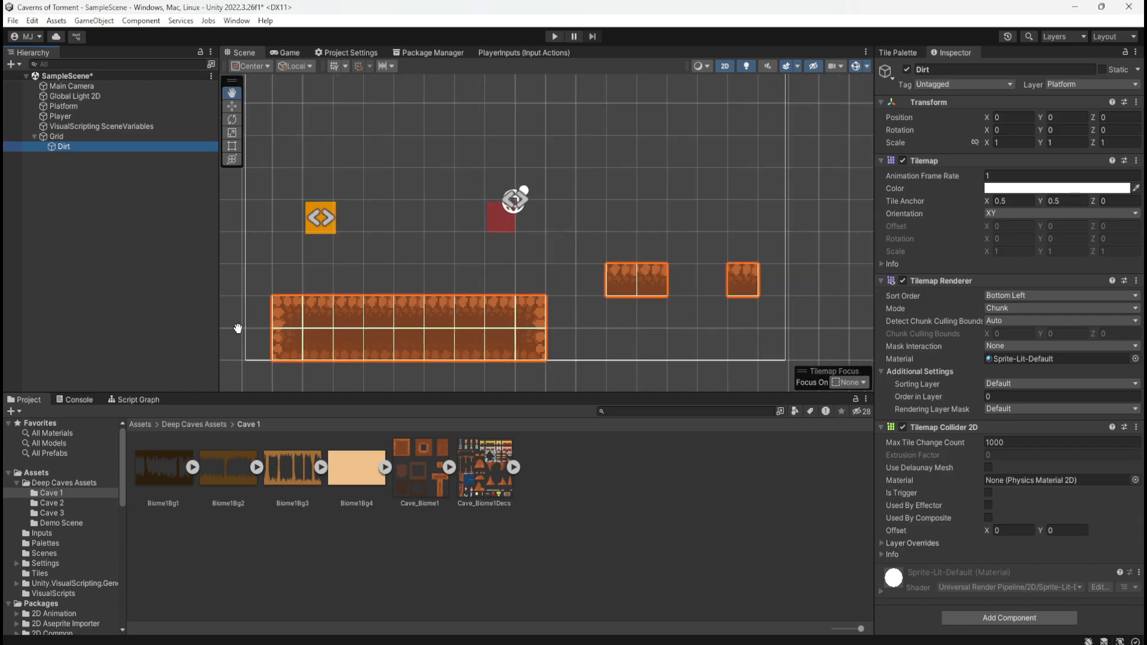
pyautogui.scroll(1, 430, 258)
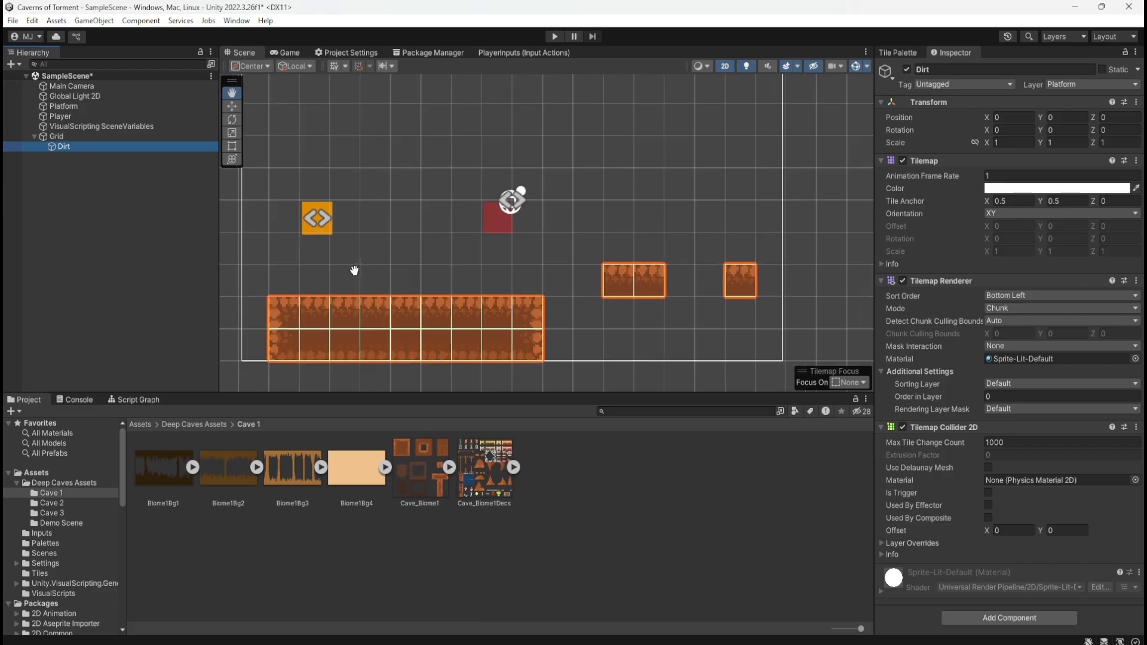
pyautogui.scroll(-3, 435, 259)
pyautogui.scroll(3, 359, 374)
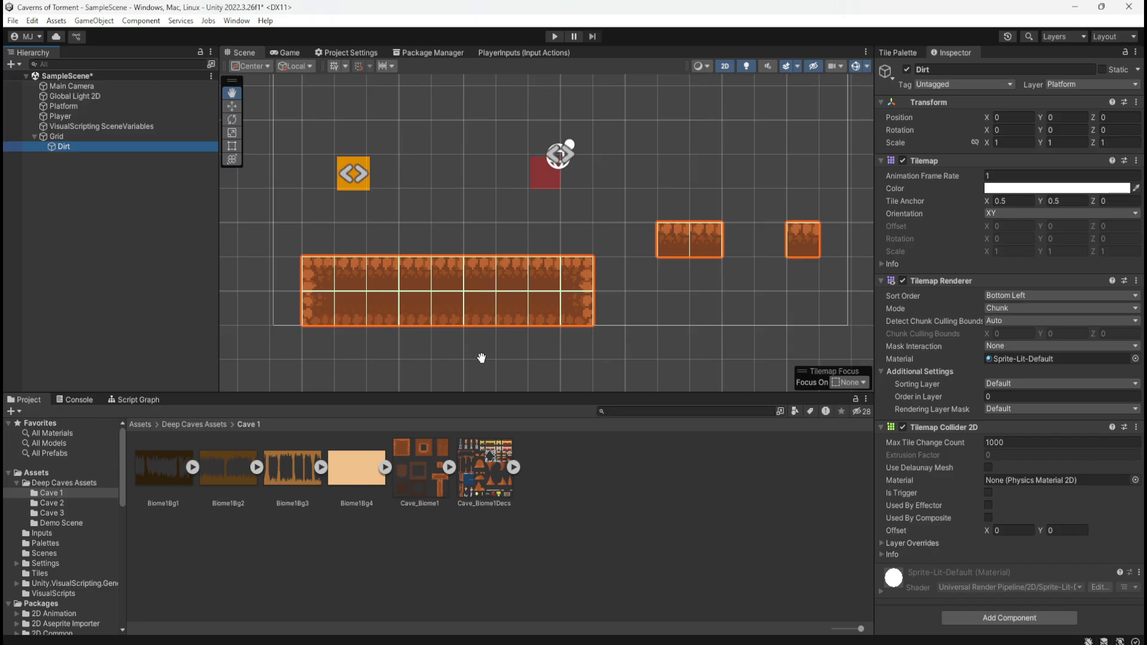
pyautogui.scroll(-2, 504, 360)
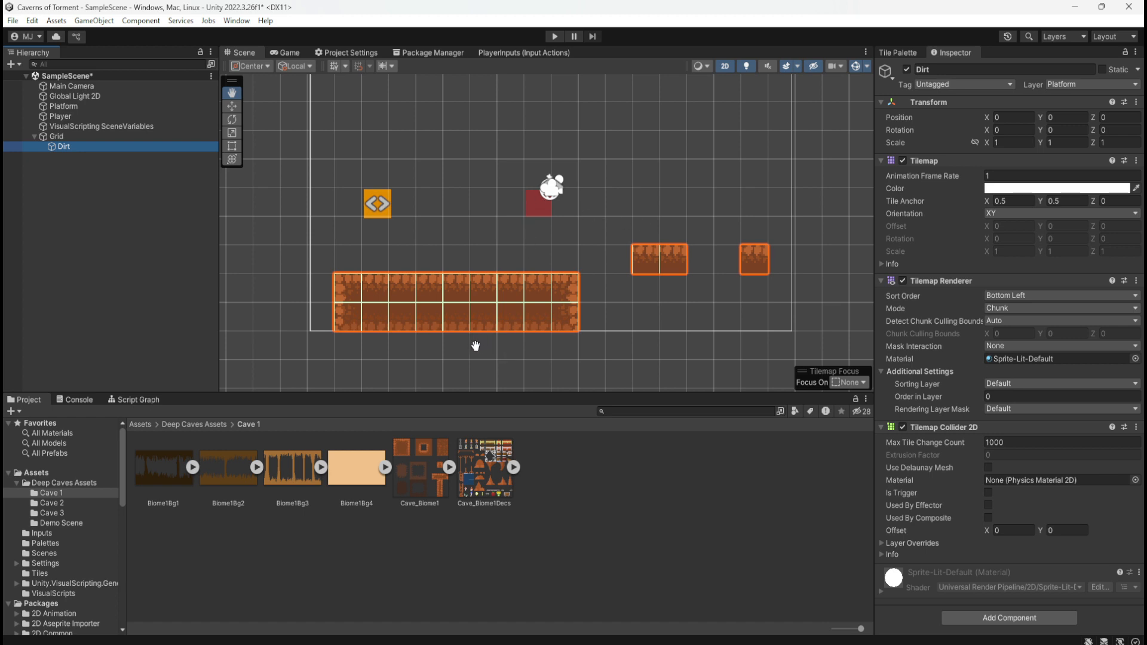
pyautogui.scroll(-3, 474, 352)
pyautogui.scroll(3, 507, 292)
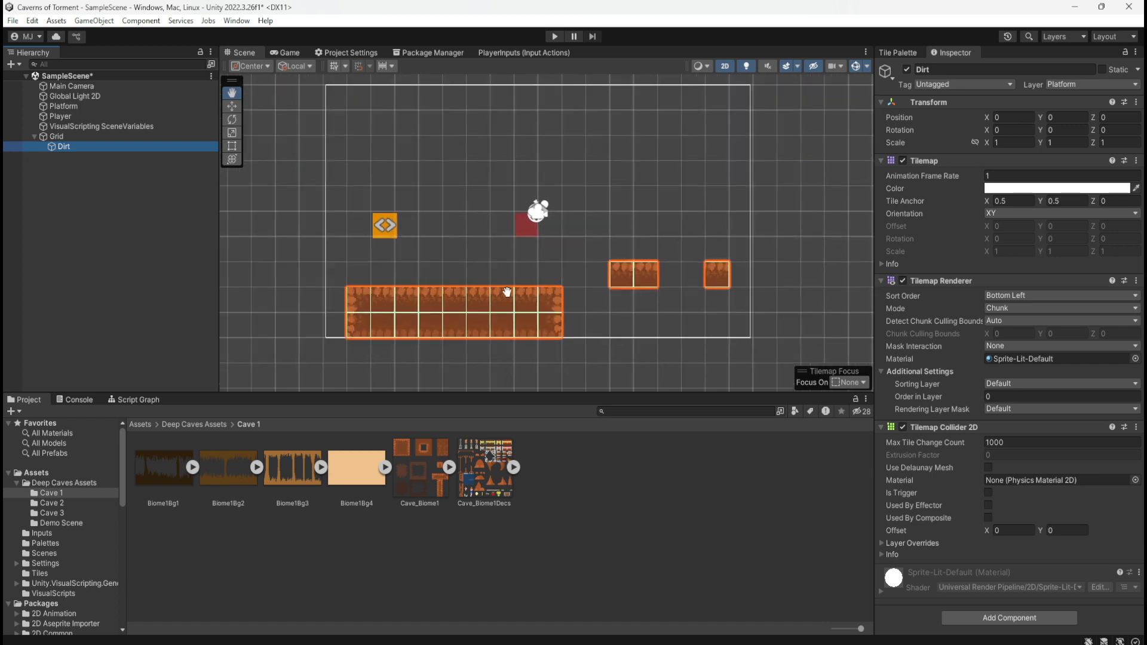
pyautogui.scroll(-4, 523, 330)
pyautogui.scroll(2, 609, 96)
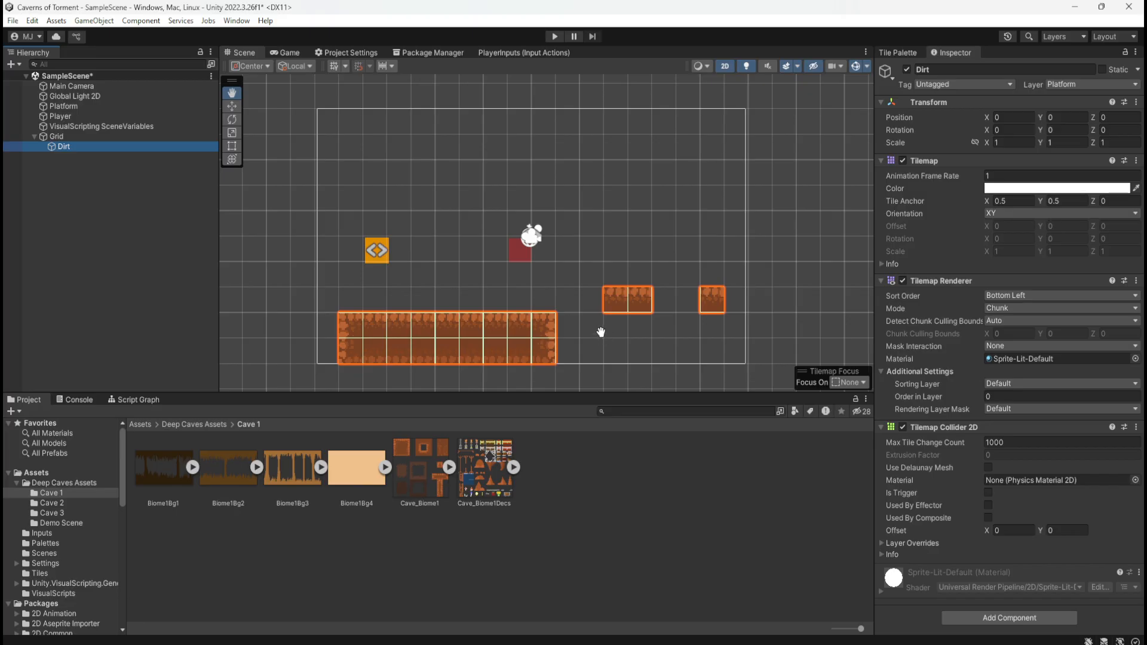
pyautogui.scroll(1, 585, 357)
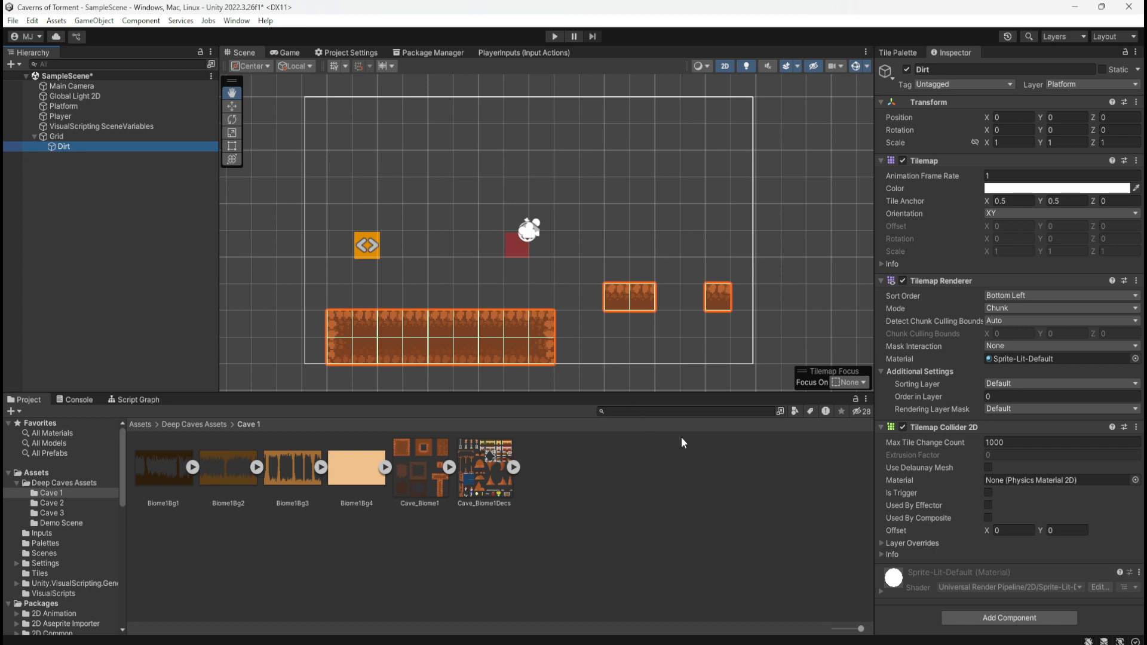
# Bring back the tile palette and check the sliced sprites inside the Cave_Biome1 sheet, leaving the sheet collapsed
pyautogui.click(908, 53)
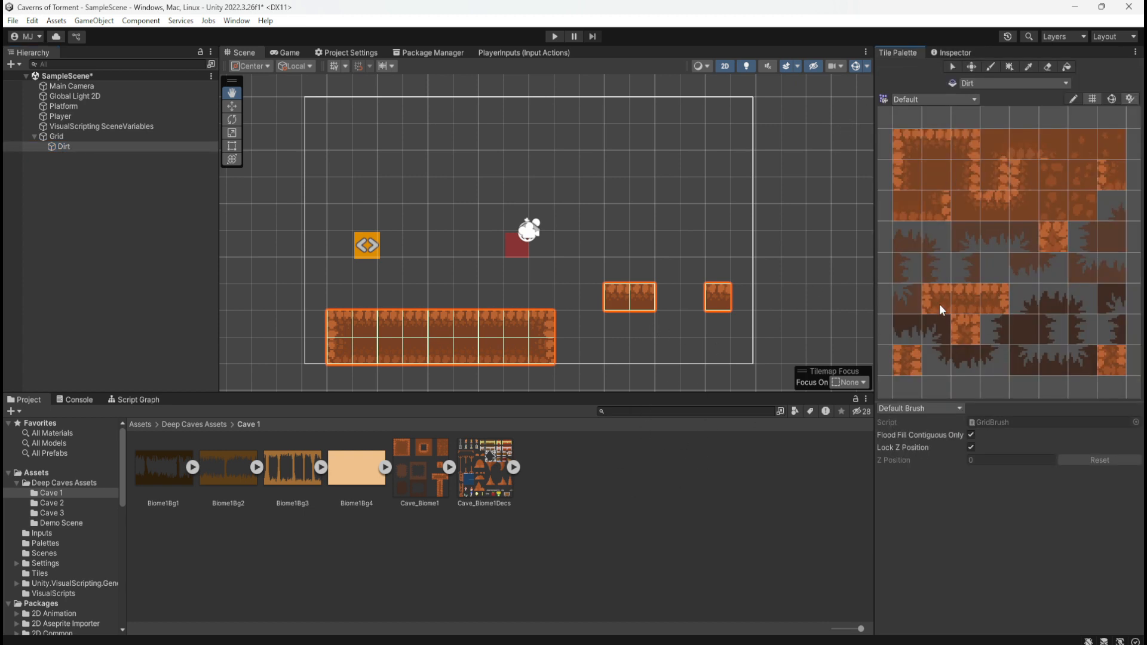
pyautogui.click(449, 467)
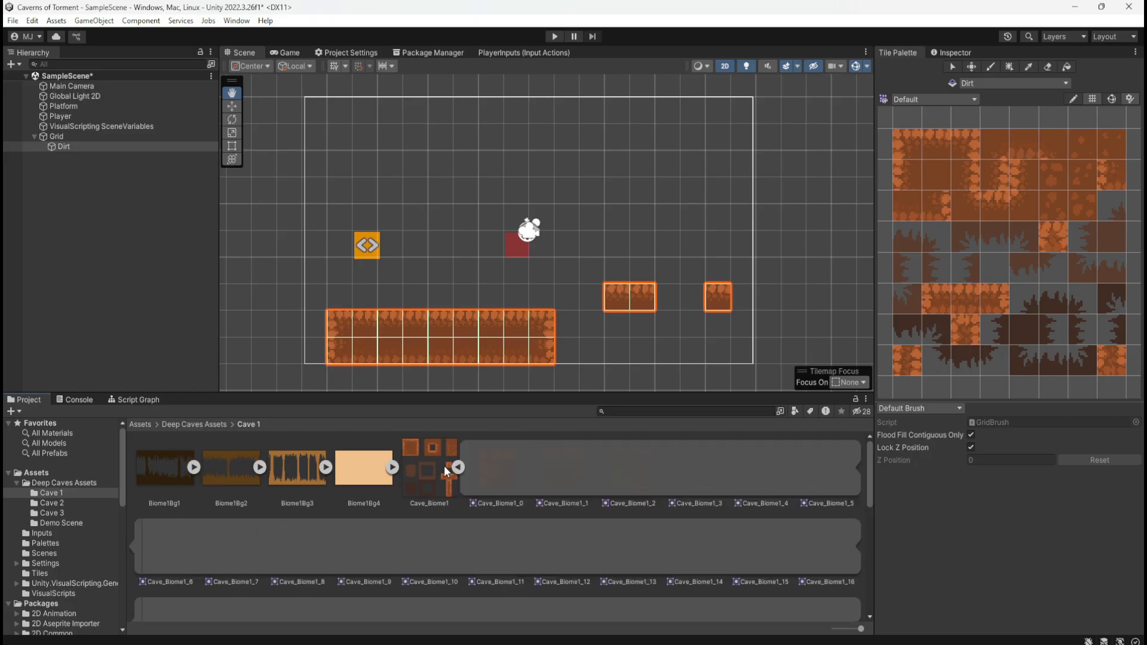
pyautogui.click(449, 466)
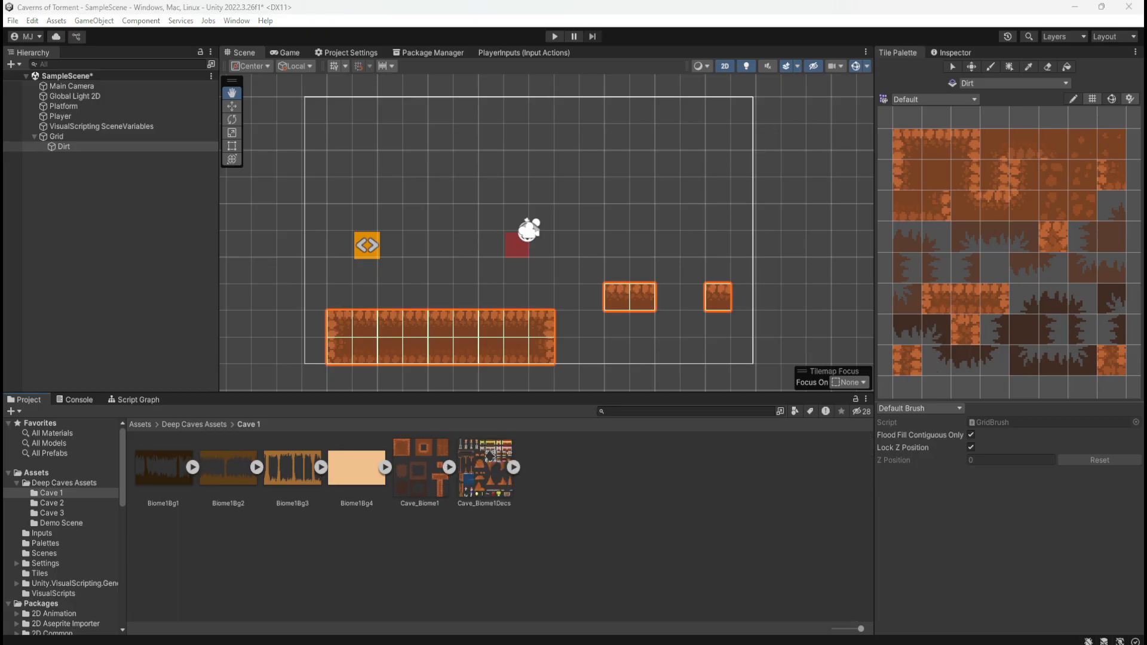
# Switch to Unity Hub, view its Community resources including the Asset Store entry, and minimize the Hub again
pyautogui.hotkey('alt', 'Tab')
pyautogui.click(139, 278)
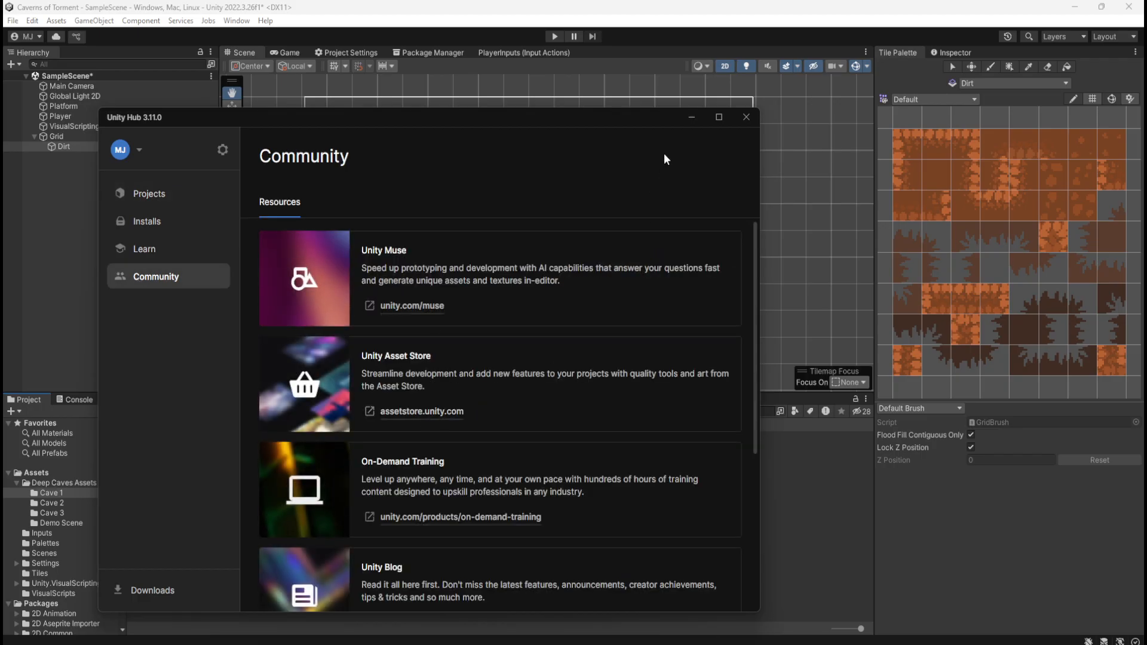
pyautogui.click(691, 117)
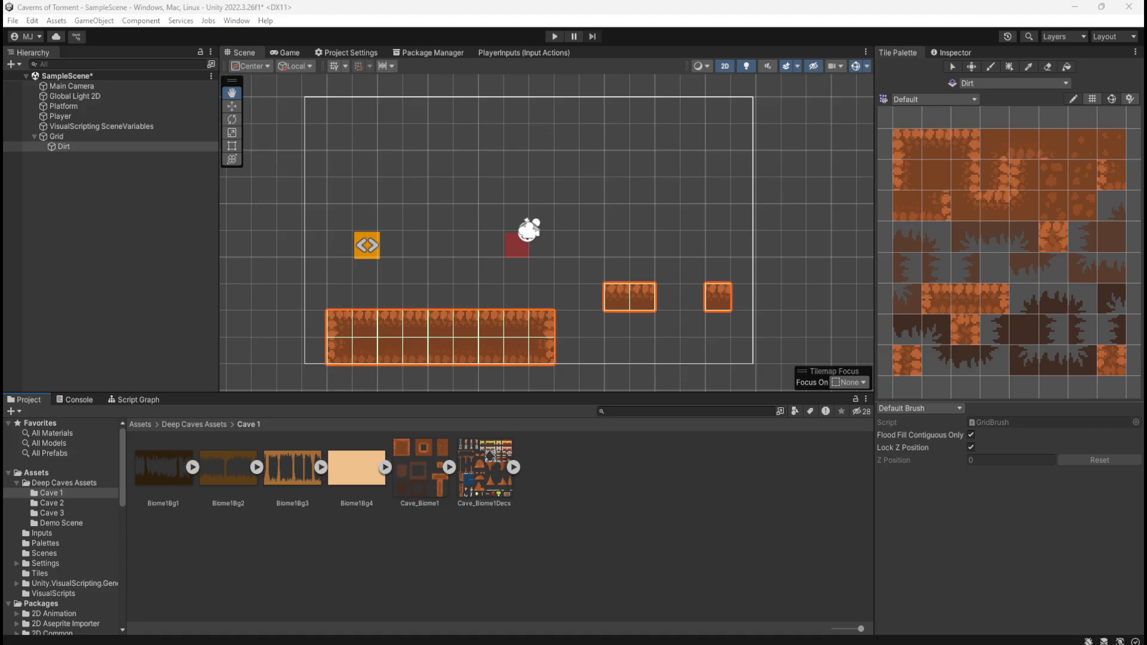
# Open the Cave_Biome1Decs image in the external viewer, examine its decoration sprites enlarged, and close it
pyautogui.click(484, 478)
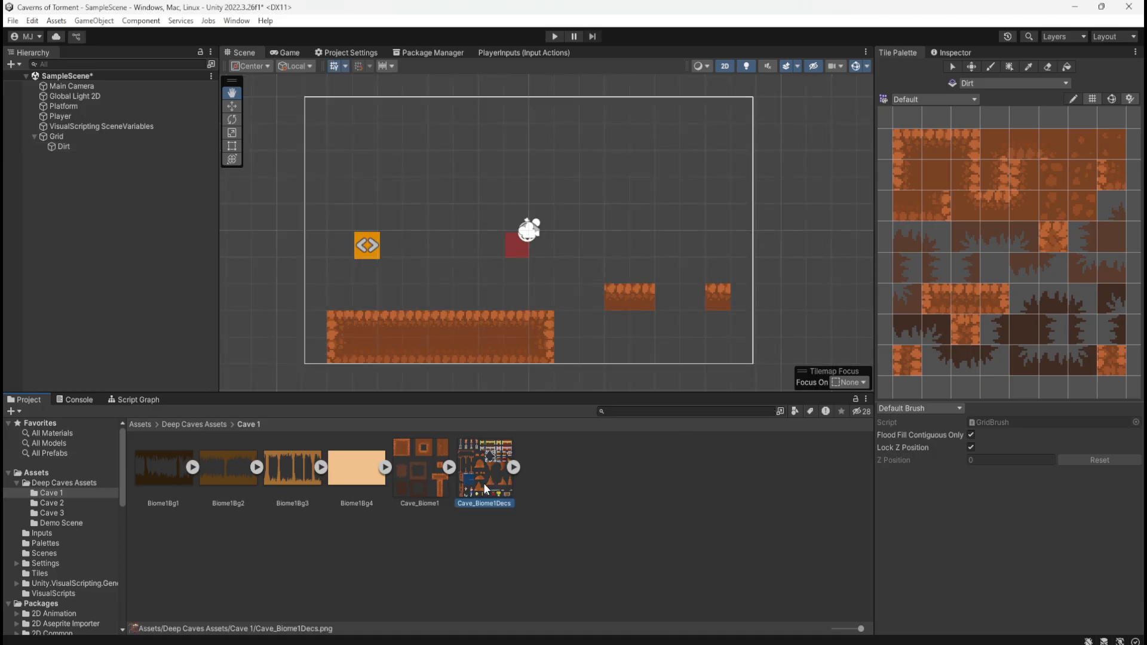
pyautogui.click(514, 468)
pyautogui.doubleClick(543, 468)
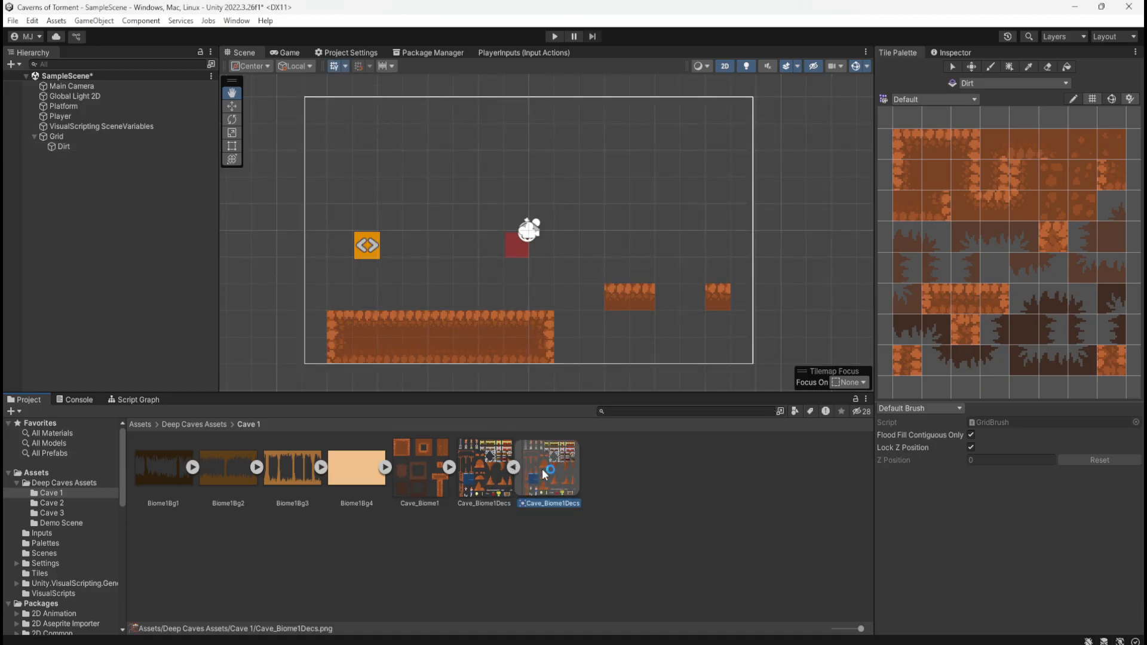
pyautogui.scroll(10, 555, 340)
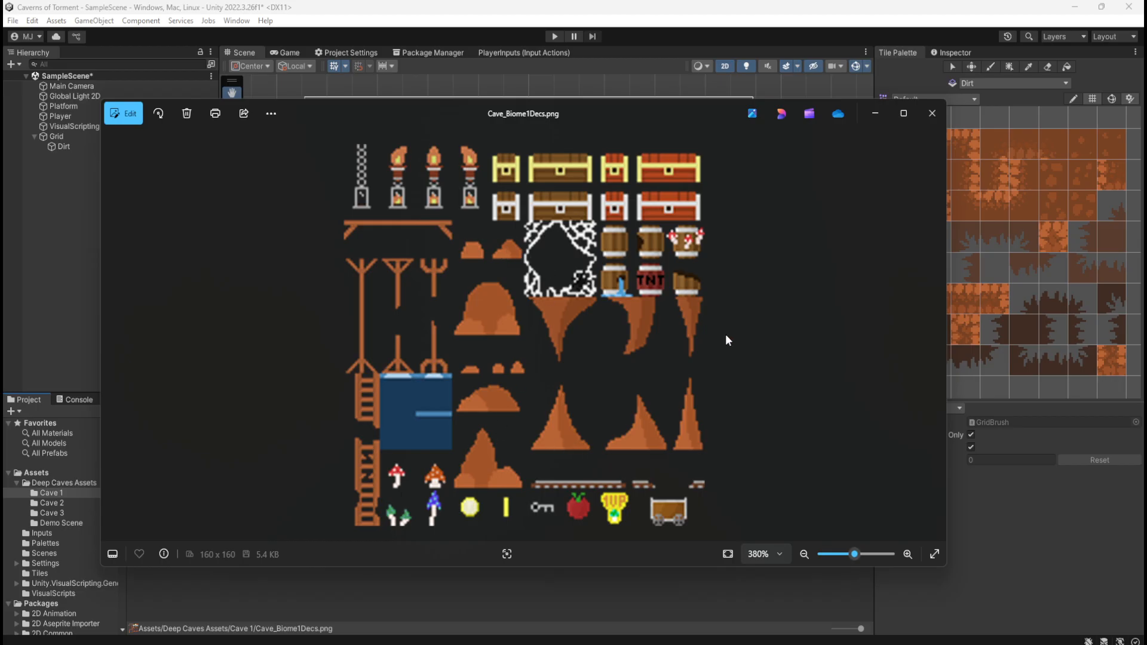
pyautogui.click(932, 113)
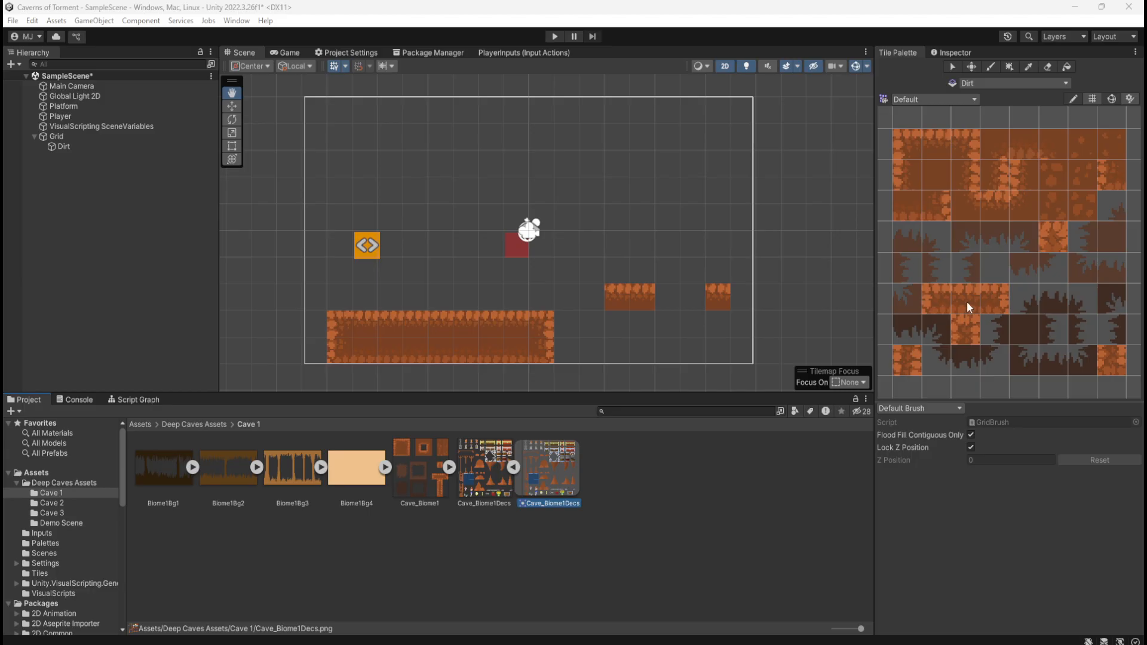
# Open the Cave_Biome2 tile sheet from the Cave 2 folder in the external viewer, examine its tiles enlarged, and close it
pyautogui.click(49, 503)
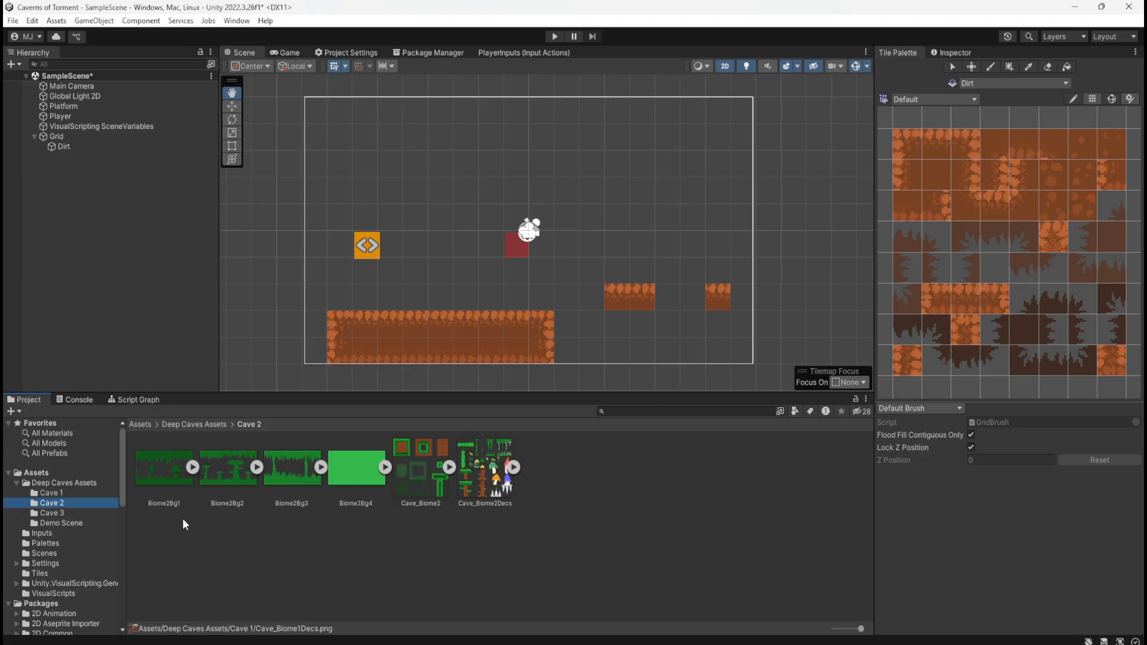
pyautogui.click(406, 480)
pyautogui.click(483, 482)
pyautogui.click(415, 482)
pyautogui.doubleClick(414, 480)
pyautogui.scroll(4, 543, 303)
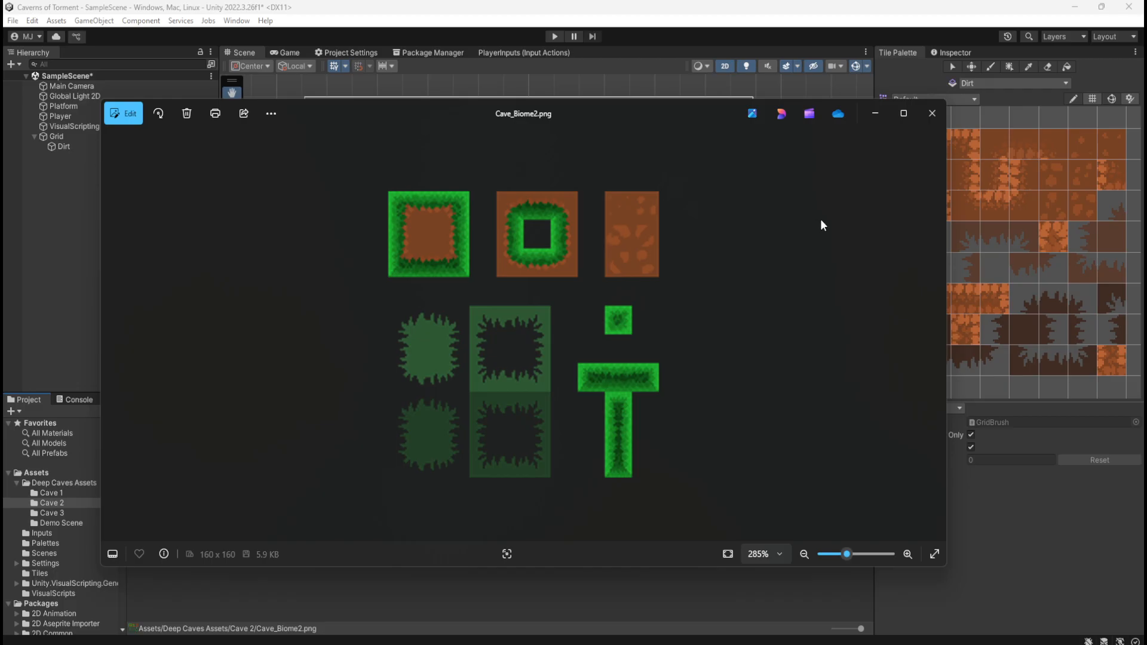
pyautogui.click(929, 116)
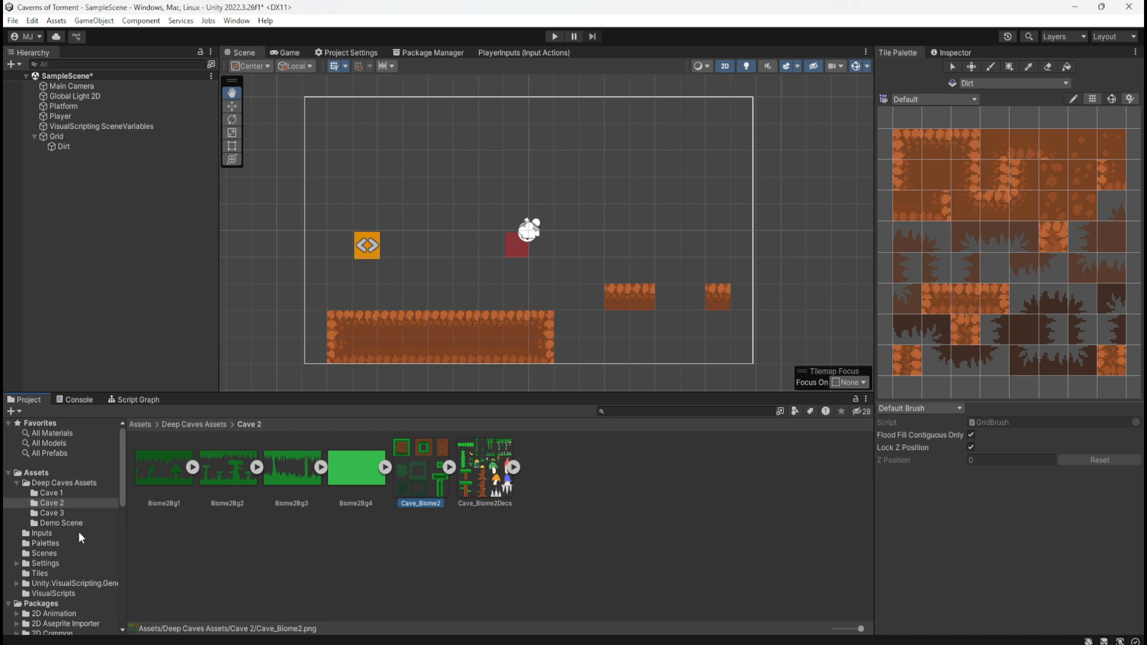
# Open the Cave_Biome3Decs image from the Cave 3 folder in the external viewer and examine its decoration sprites enlarged
pyautogui.click(80, 511)
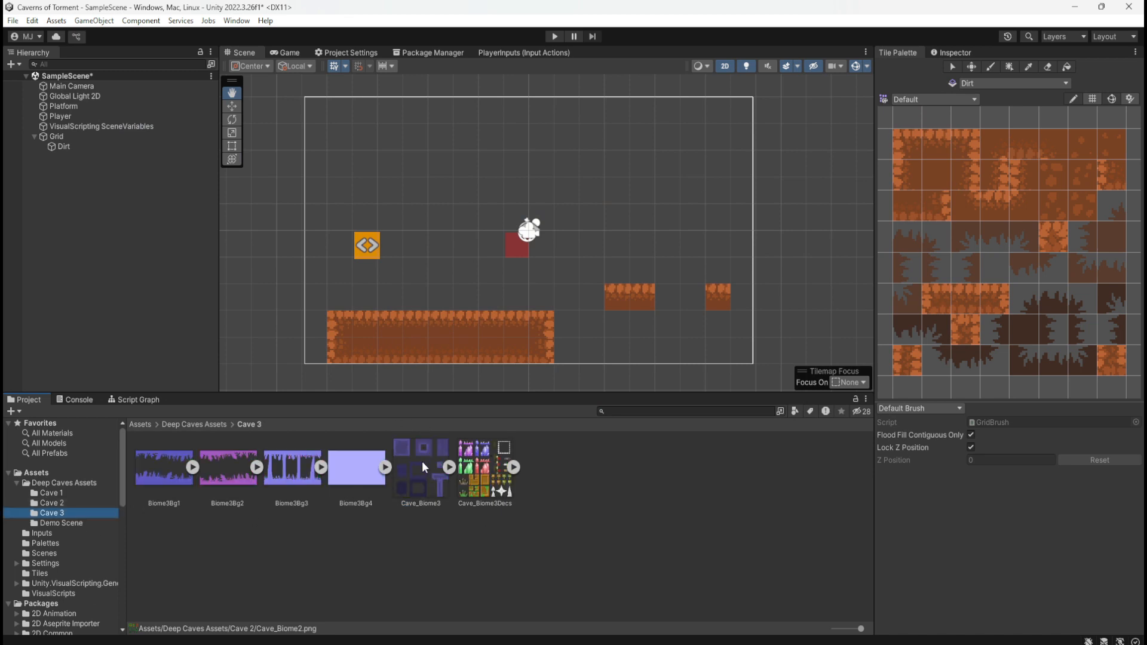
pyautogui.doubleClick(478, 469)
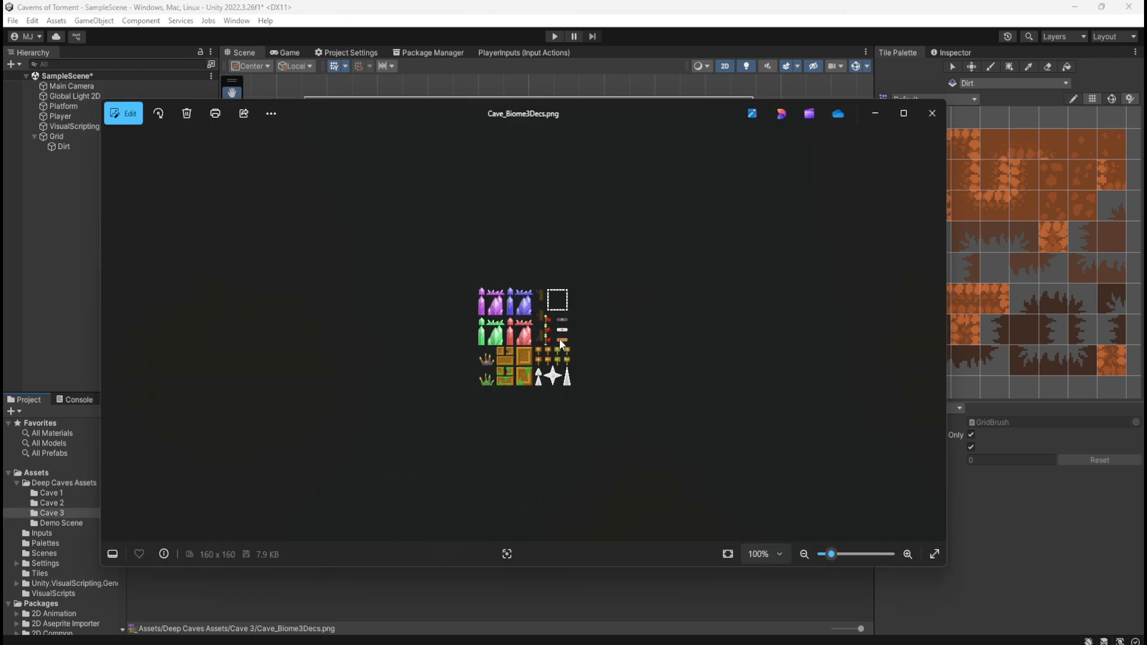
pyautogui.scroll(5, 561, 342)
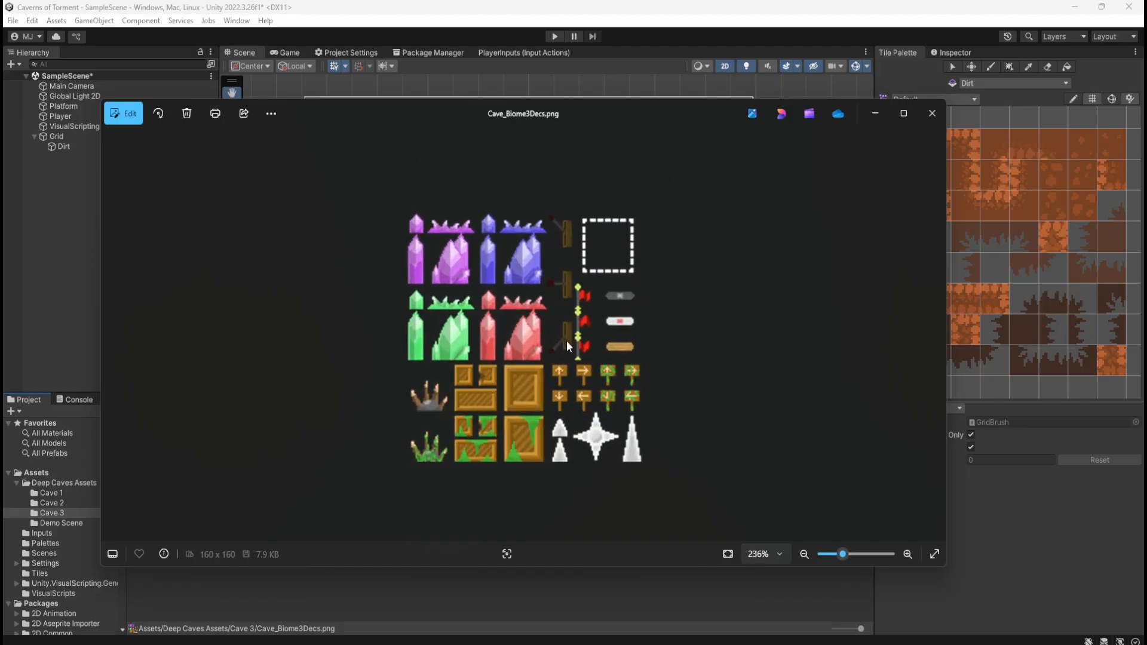
pyautogui.scroll(-1, 566, 341)
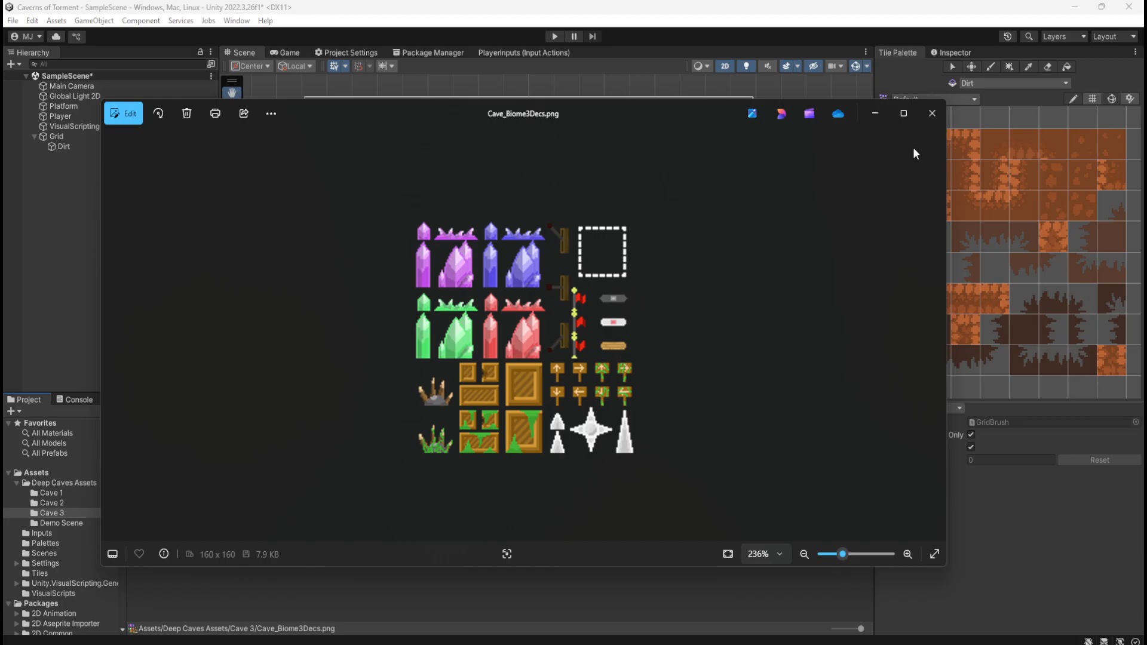
# Close the decoration image, open the Cave_Biome3 tile sheet in the external viewer, examine its tiles enlarged, and close it
pyautogui.click(937, 113)
pyautogui.doubleClick(435, 479)
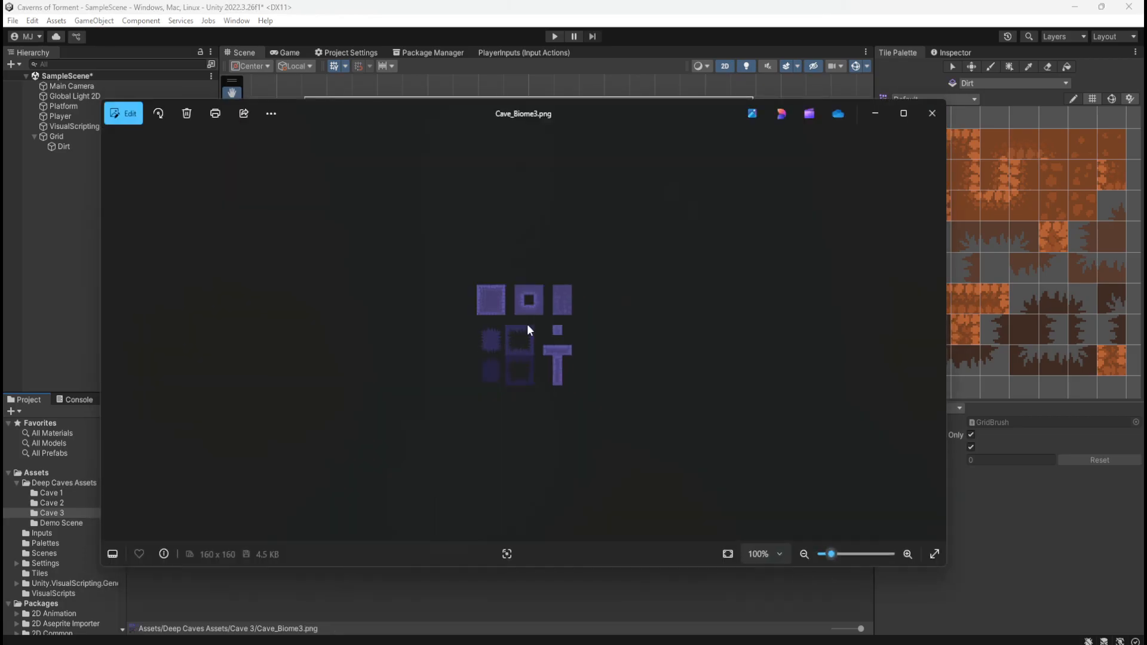
pyautogui.scroll(6, 529, 324)
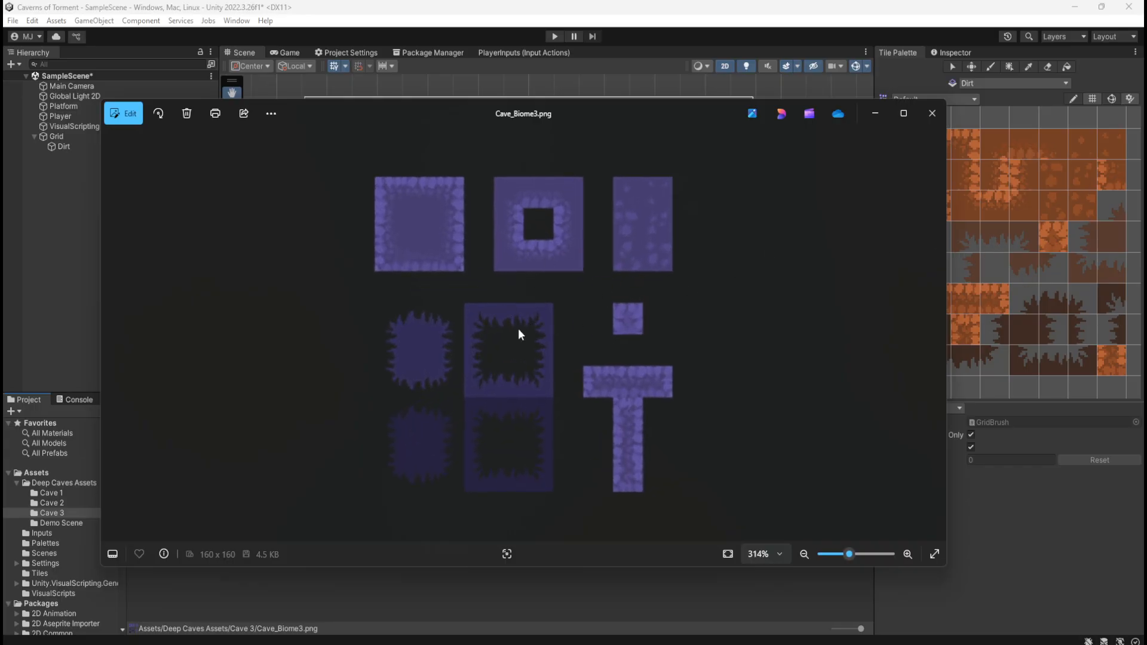
pyautogui.click(933, 113)
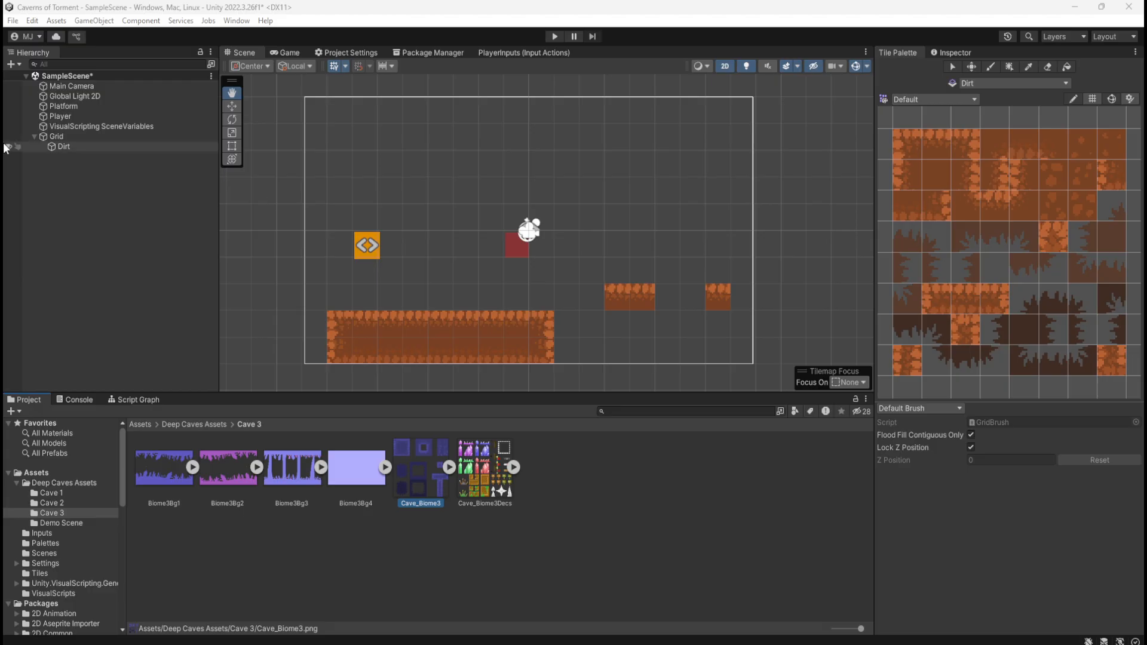
# Download the Warrior Free Asset package in the Package Manager and save the scene
pyautogui.click(79, 115)
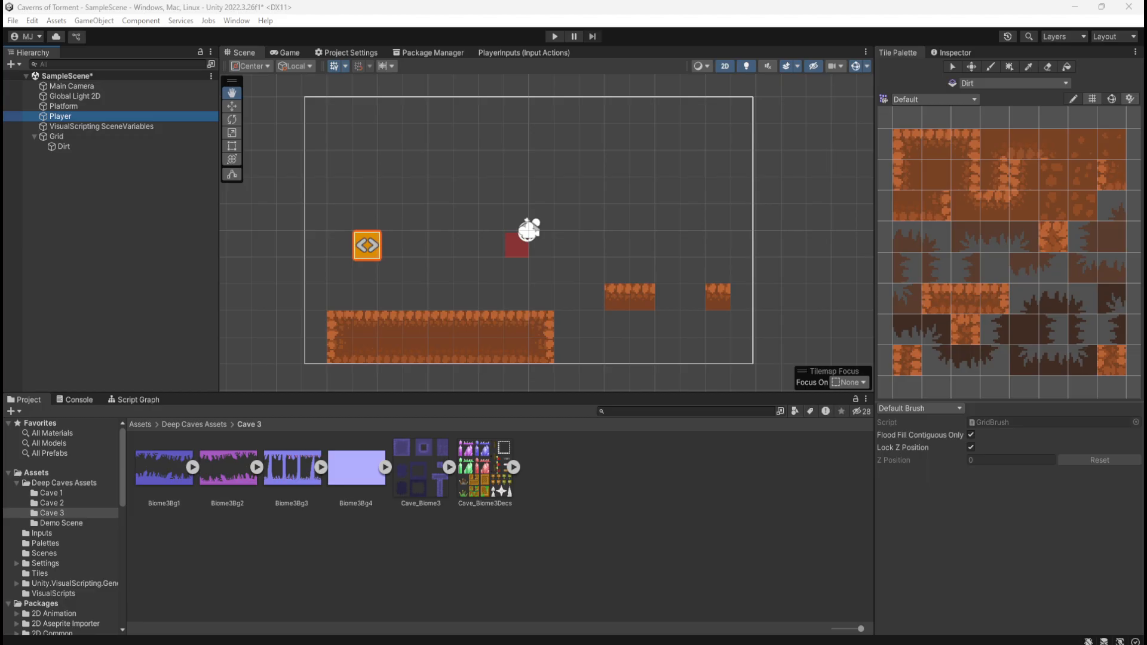
pyautogui.click(429, 53)
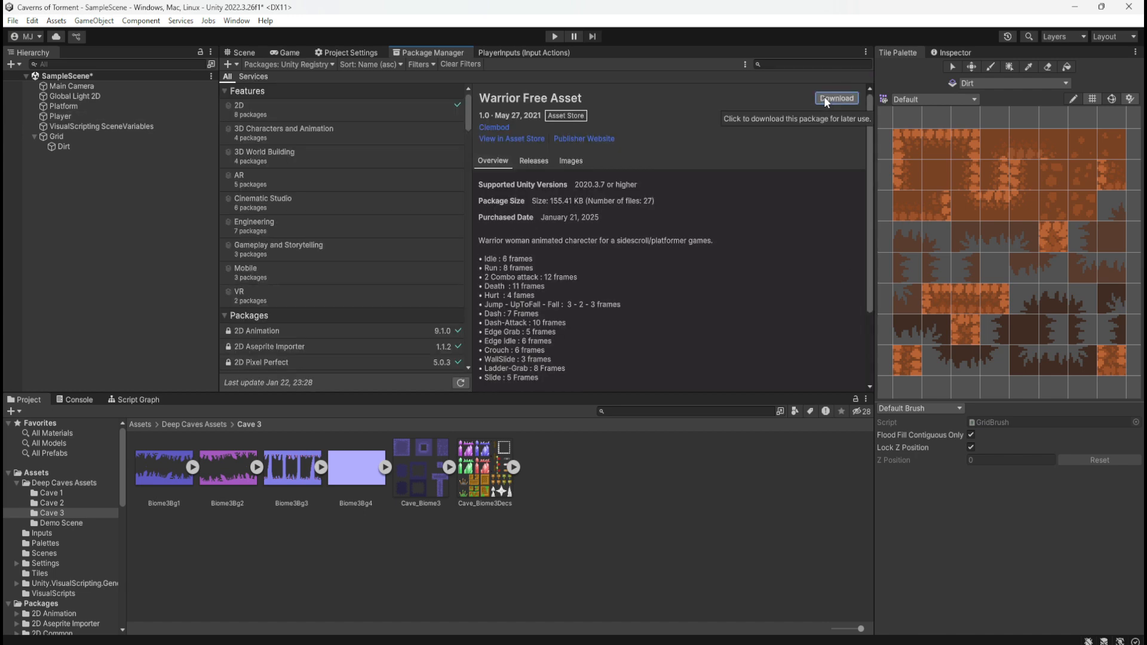
pyautogui.click(826, 98)
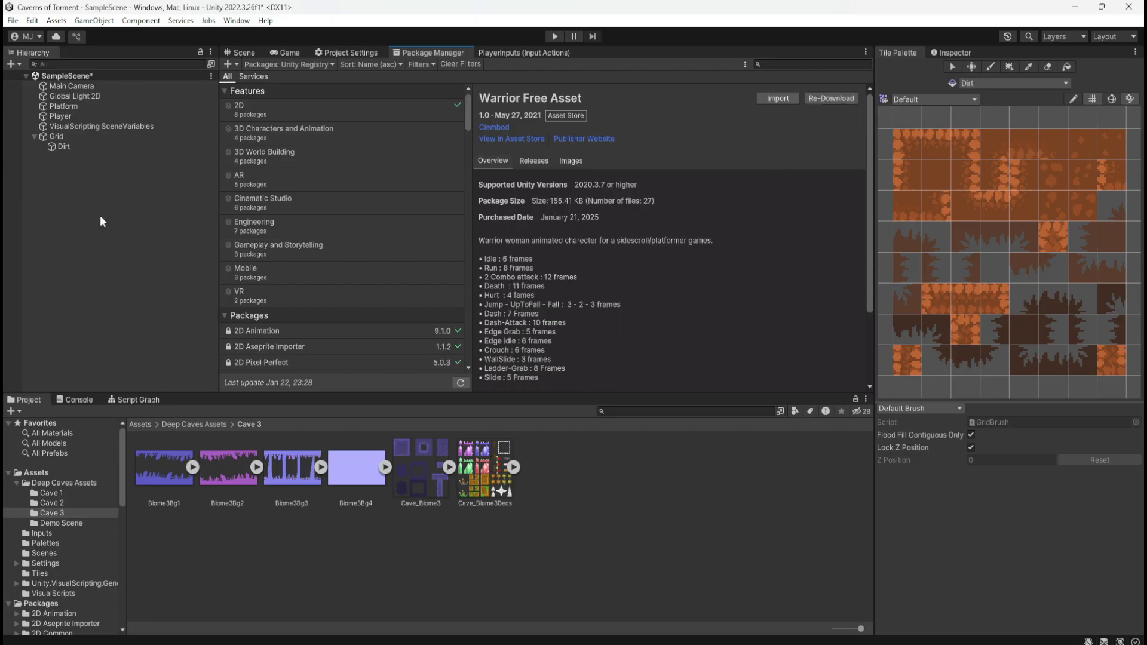
pyautogui.click(138, 426)
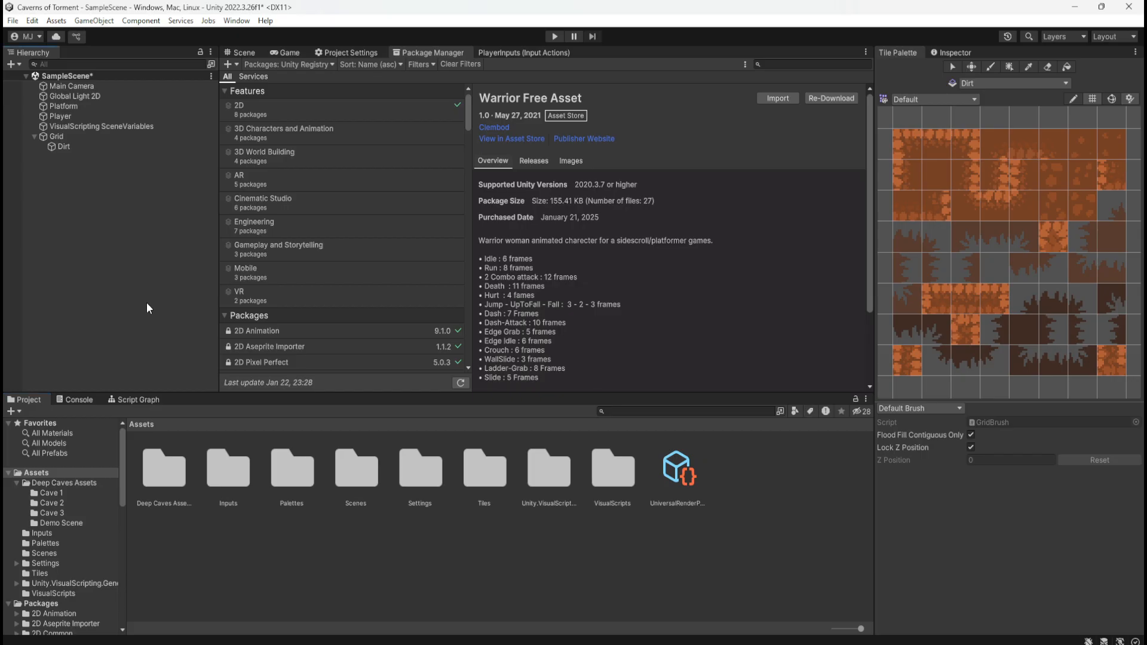
pyautogui.hotkey('ctrl', 's')
# Look through the project folders for the warrior asset and search the project's assets for "warr"
pyautogui.scroll(-5, 75, 500)
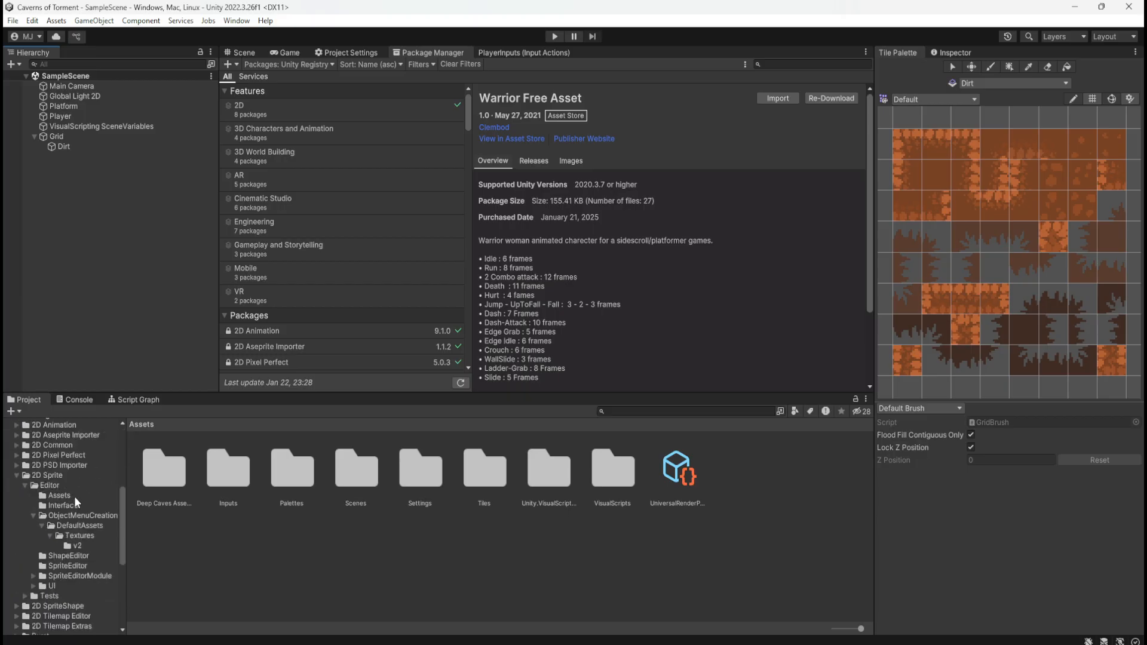
pyautogui.scroll(5, 74, 495)
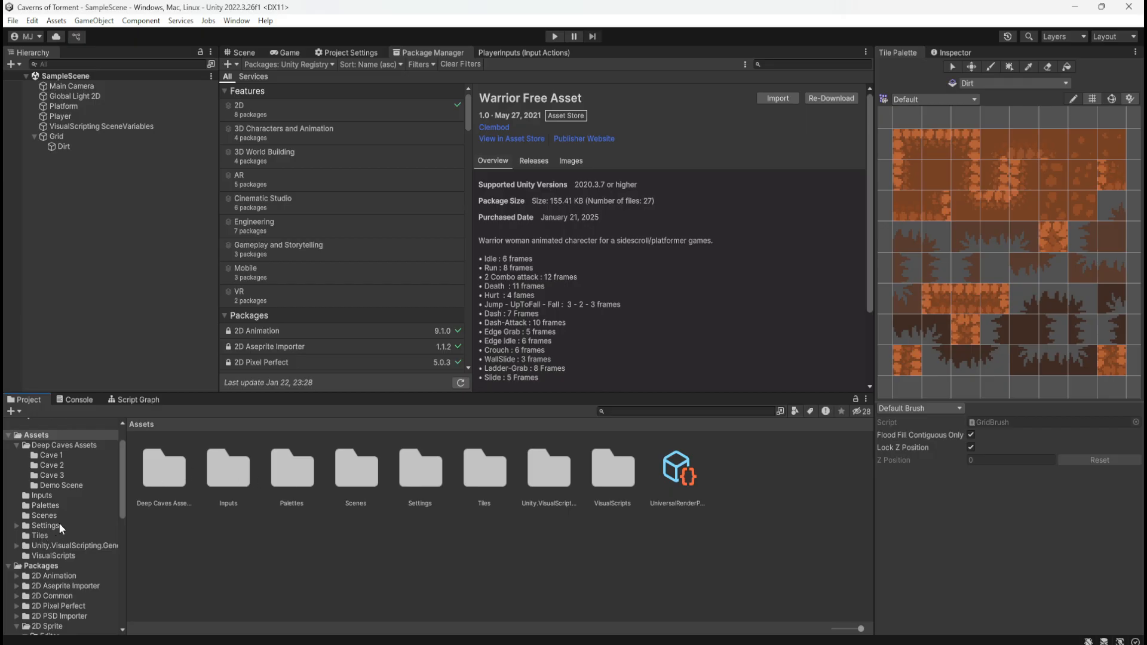
pyautogui.scroll(2, 63, 476)
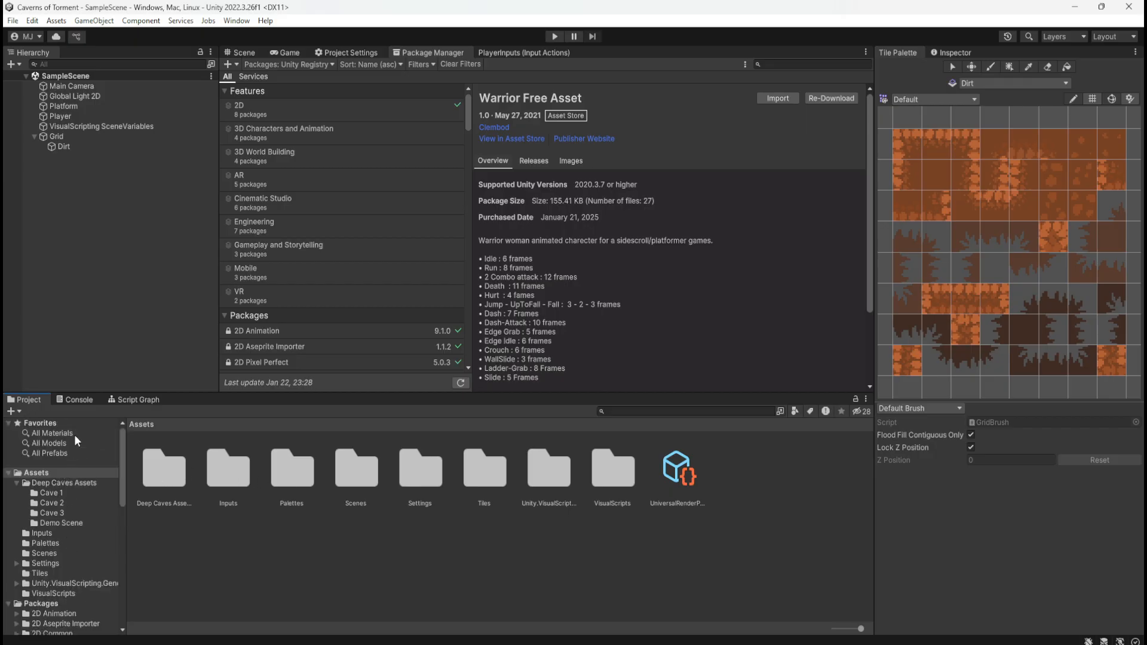
pyautogui.click(675, 412)
pyautogui.write('warr')
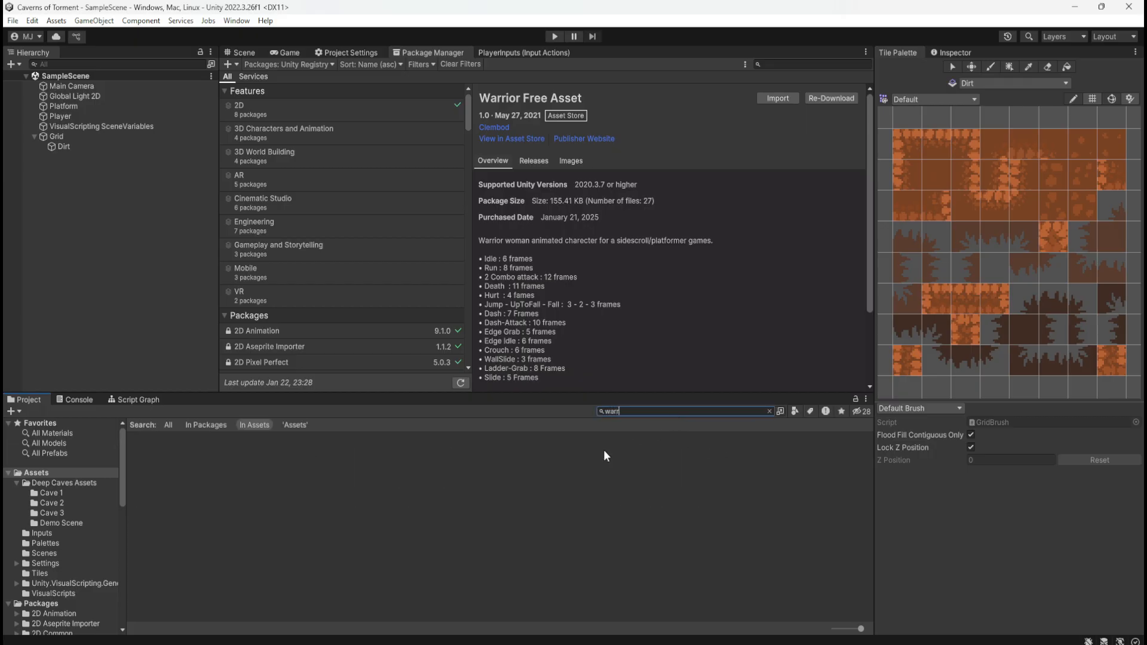
pyautogui.click(606, 455)
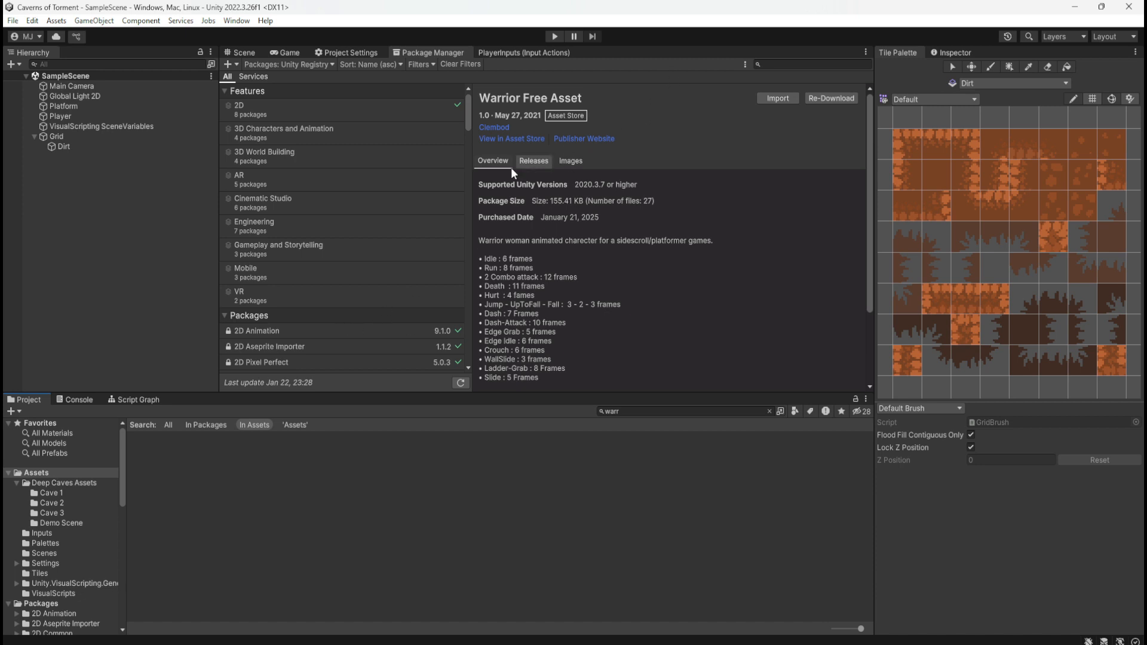
# Examine the end of the registry package list and read the Warrior Free Asset's full overview
pyautogui.scroll(-6, 368, 209)
pyautogui.moveTo(468, 173); pyautogui.dragTo(462, 364)
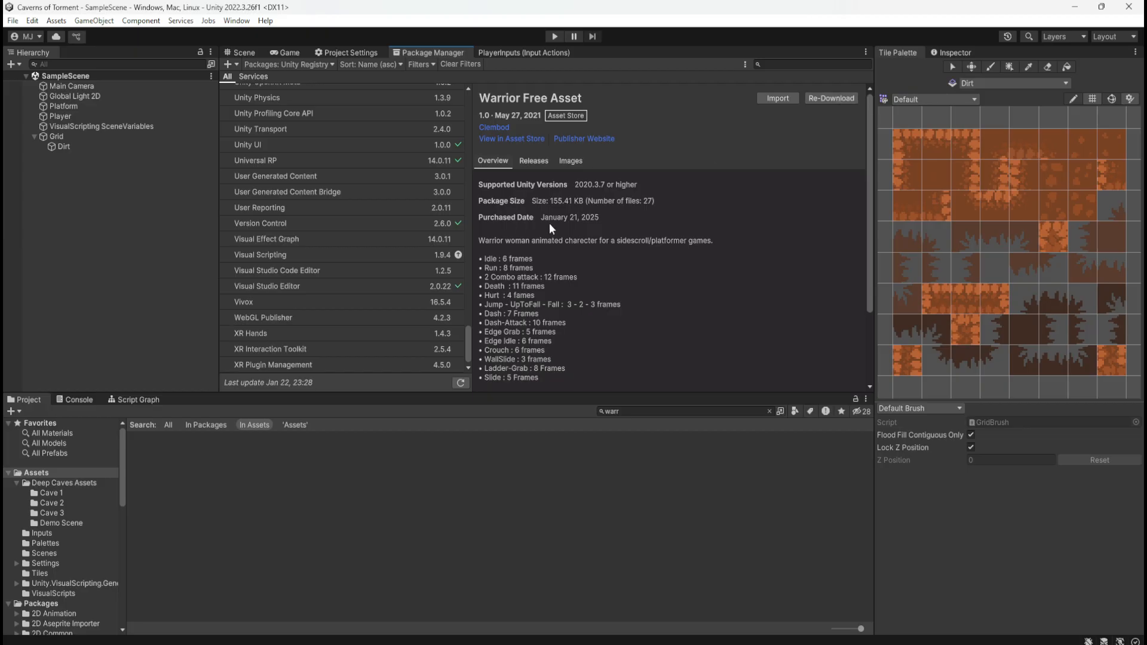
pyautogui.scroll(-3, 582, 296)
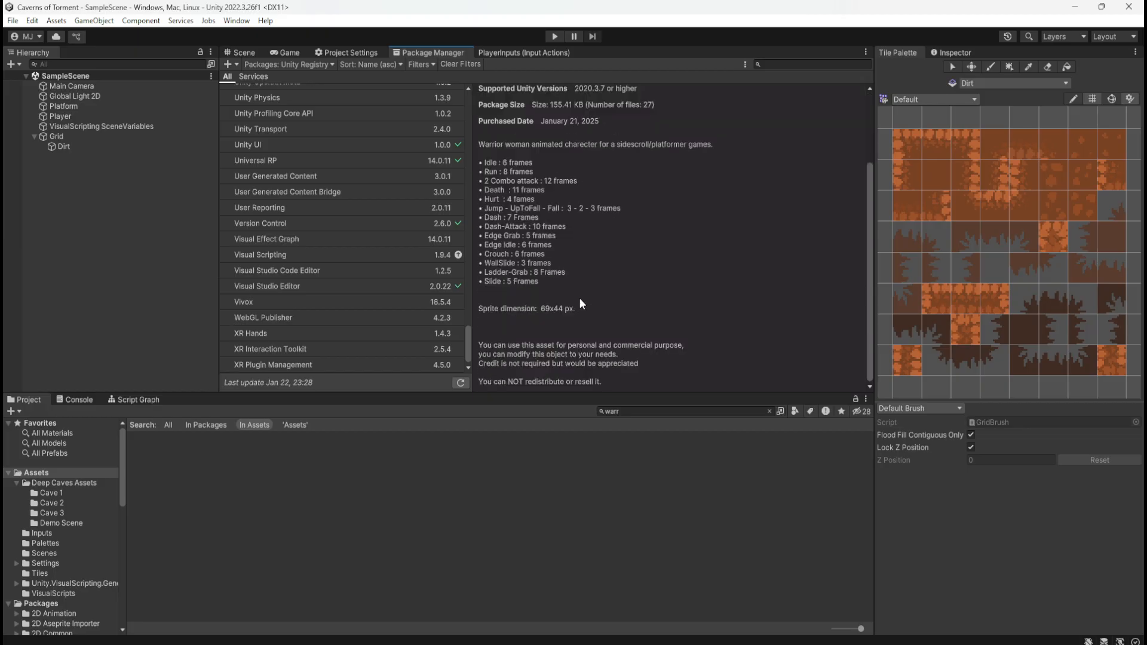
pyautogui.scroll(3, 587, 299)
pyautogui.scroll(-3, 591, 302)
pyautogui.scroll(3, 621, 288)
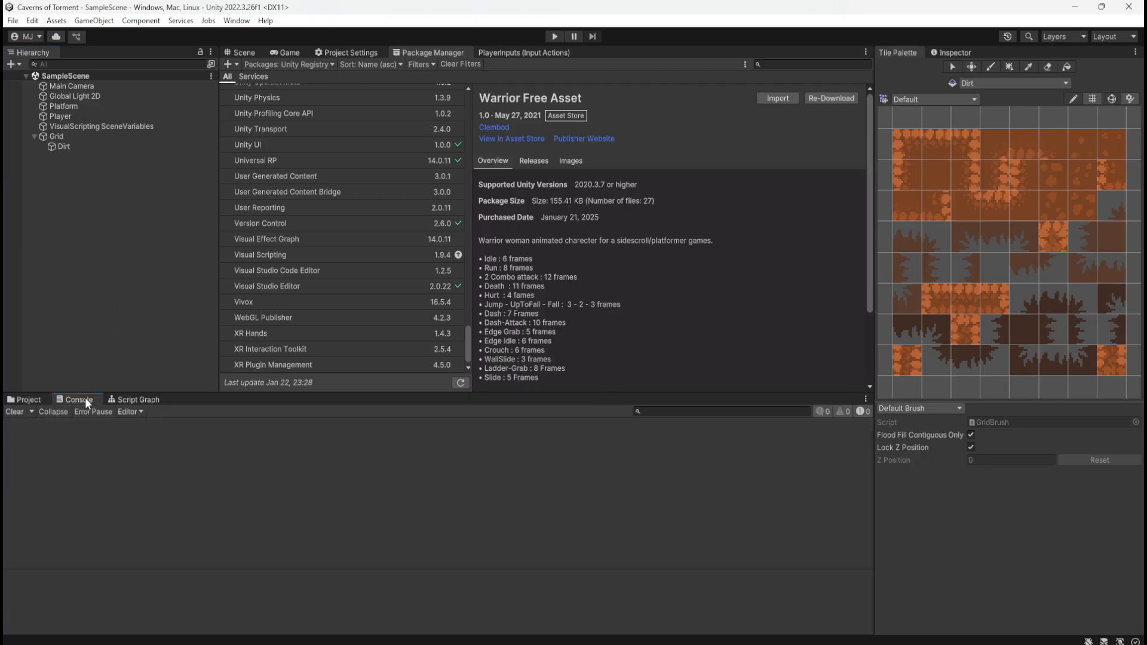
# Check the Console and return to the project files, and re-download the Warrior Free Asset package
pyautogui.click(122, 397)
pyautogui.click(35, 400)
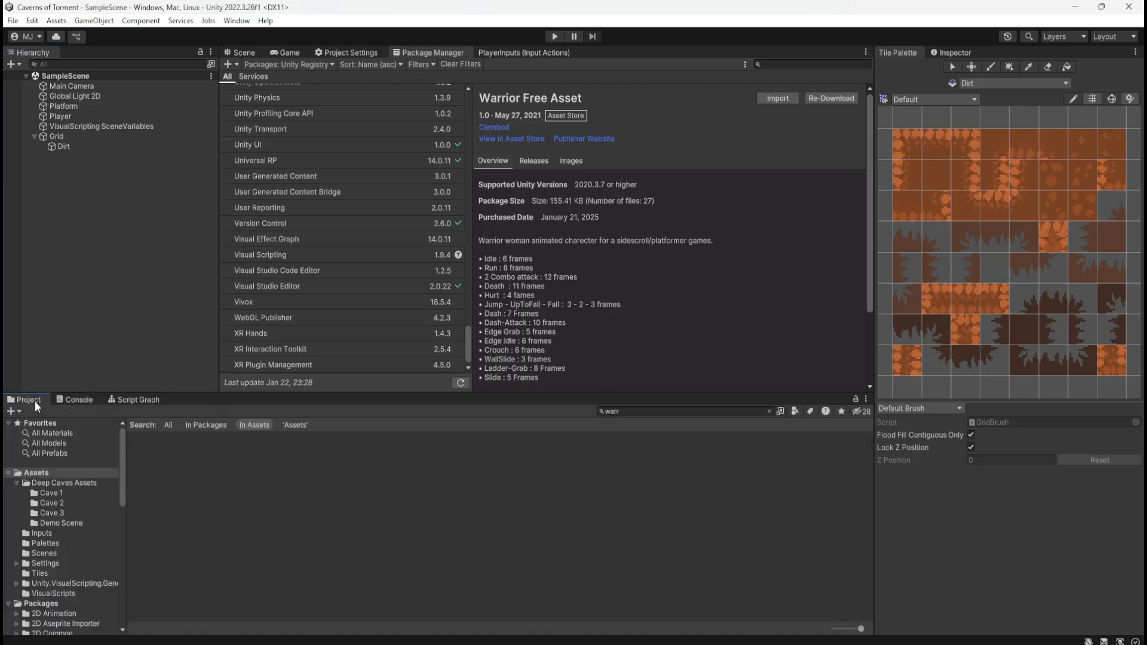
pyautogui.click(842, 101)
# Browse the Unity Registry package list for the warrior asset and view the 2D feature's details
pyautogui.scroll(10, 349, 326)
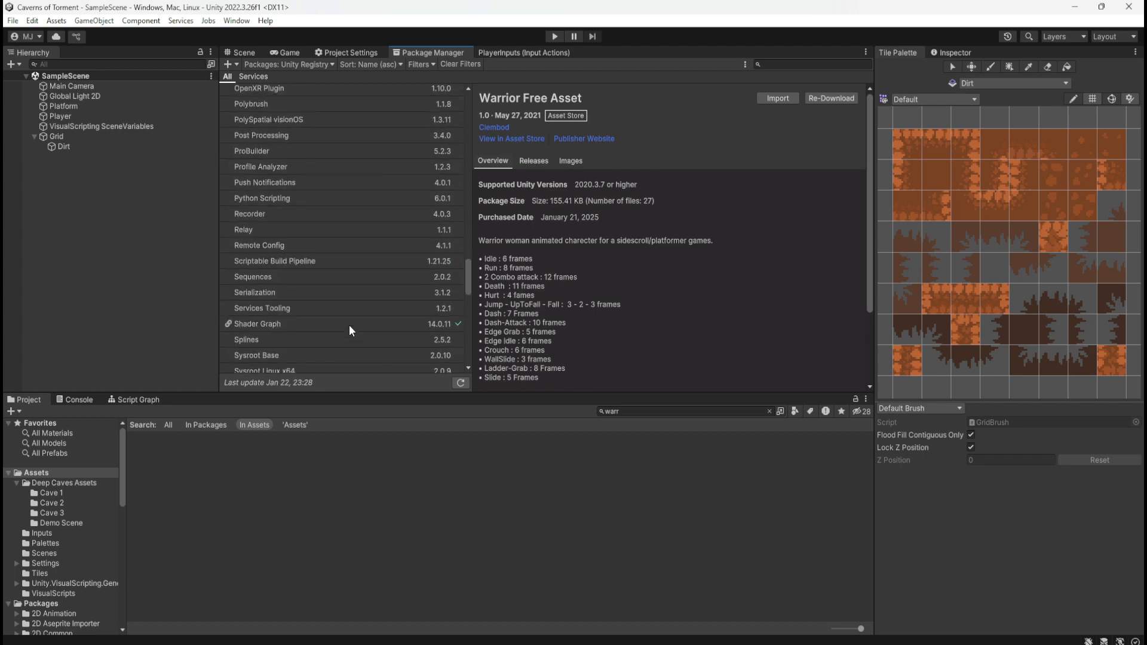
pyautogui.scroll(10, 349, 326)
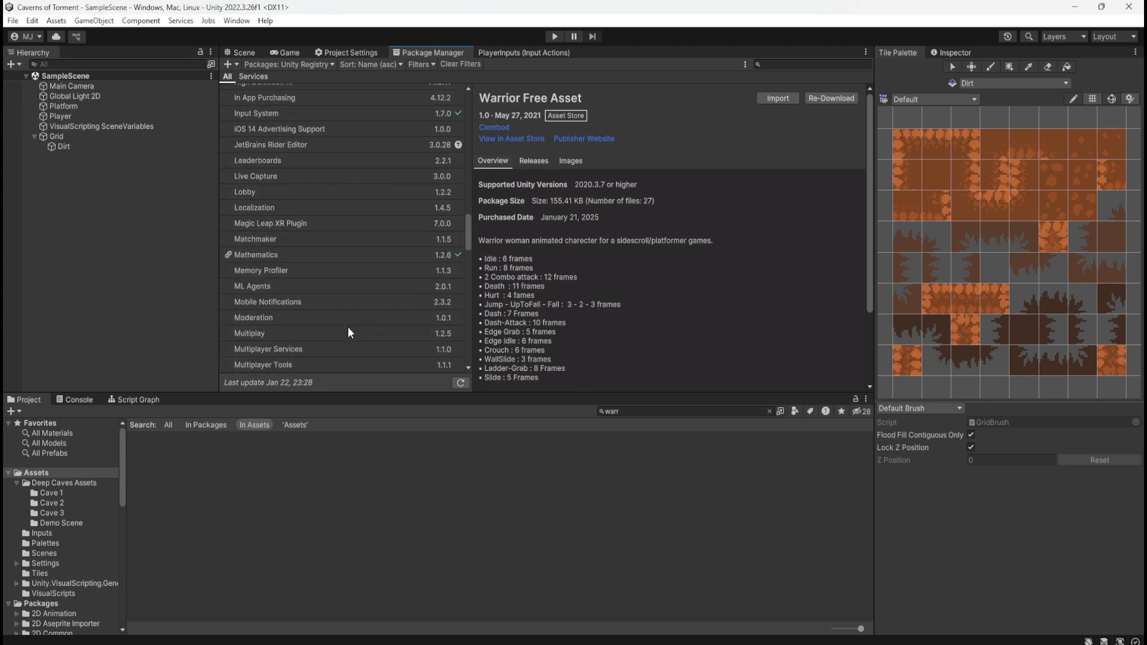
pyautogui.scroll(10, 349, 330)
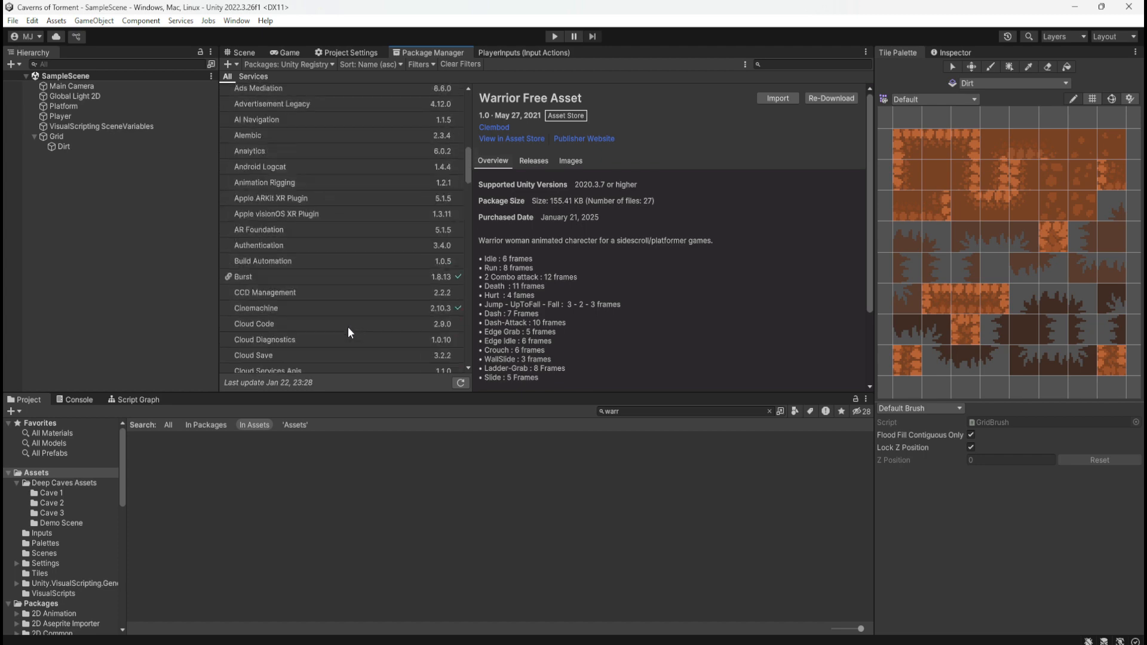
pyautogui.scroll(8, 348, 329)
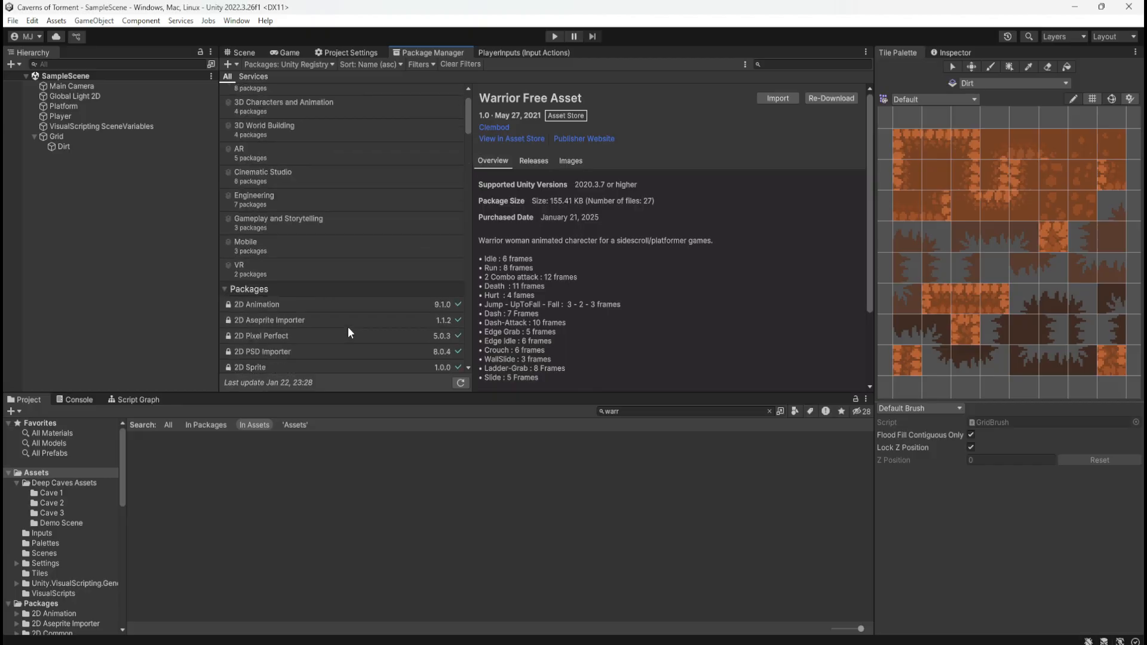
pyautogui.click(49, 472)
pyautogui.scroll(-10, 385, 235)
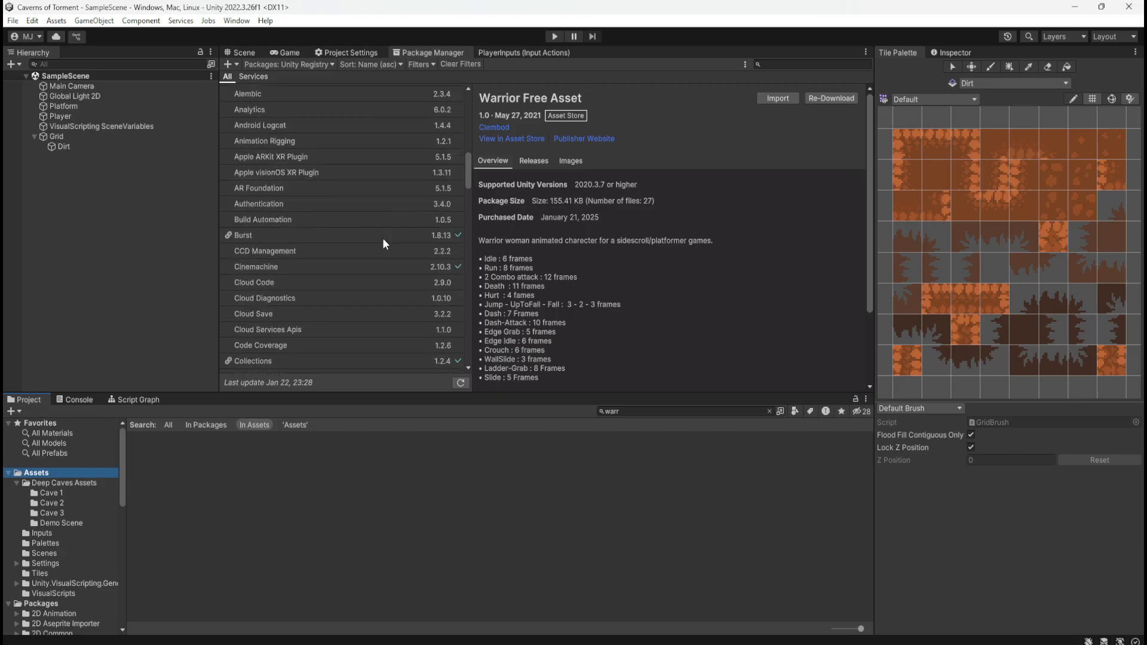
pyautogui.scroll(-3, 384, 242)
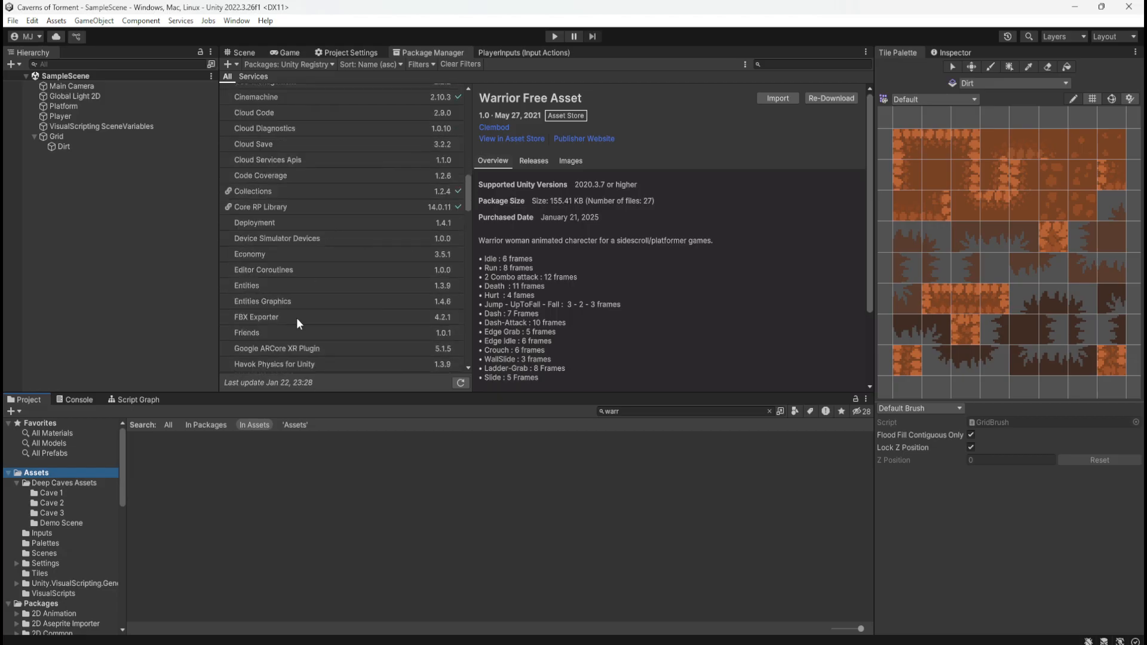
pyautogui.scroll(12, 322, 272)
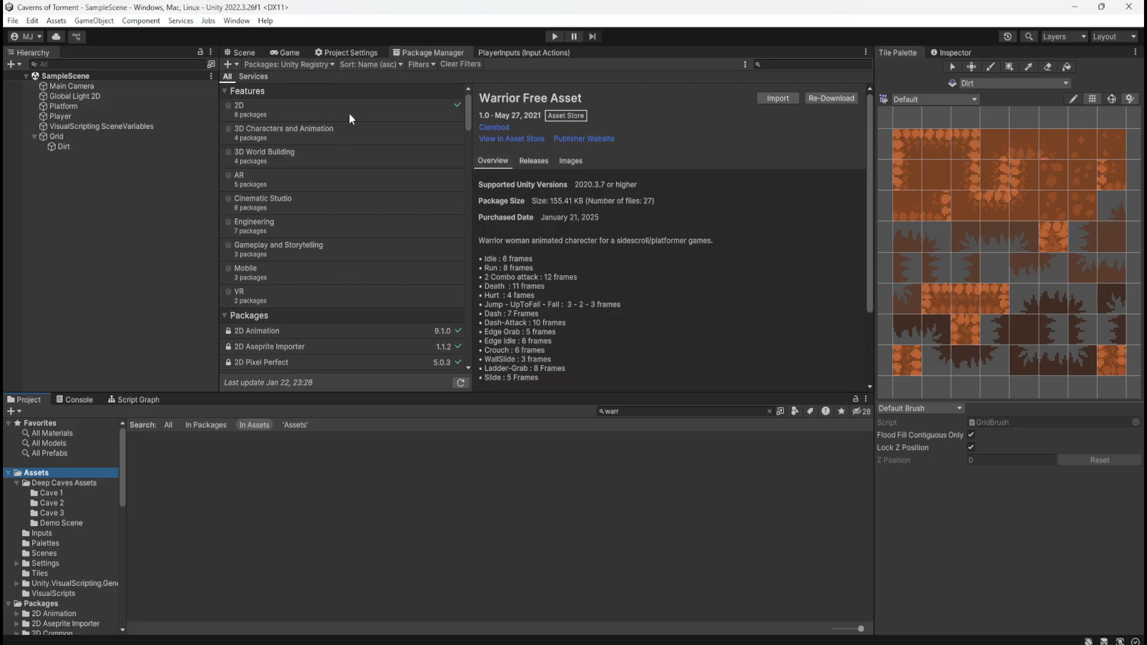
pyautogui.click(350, 117)
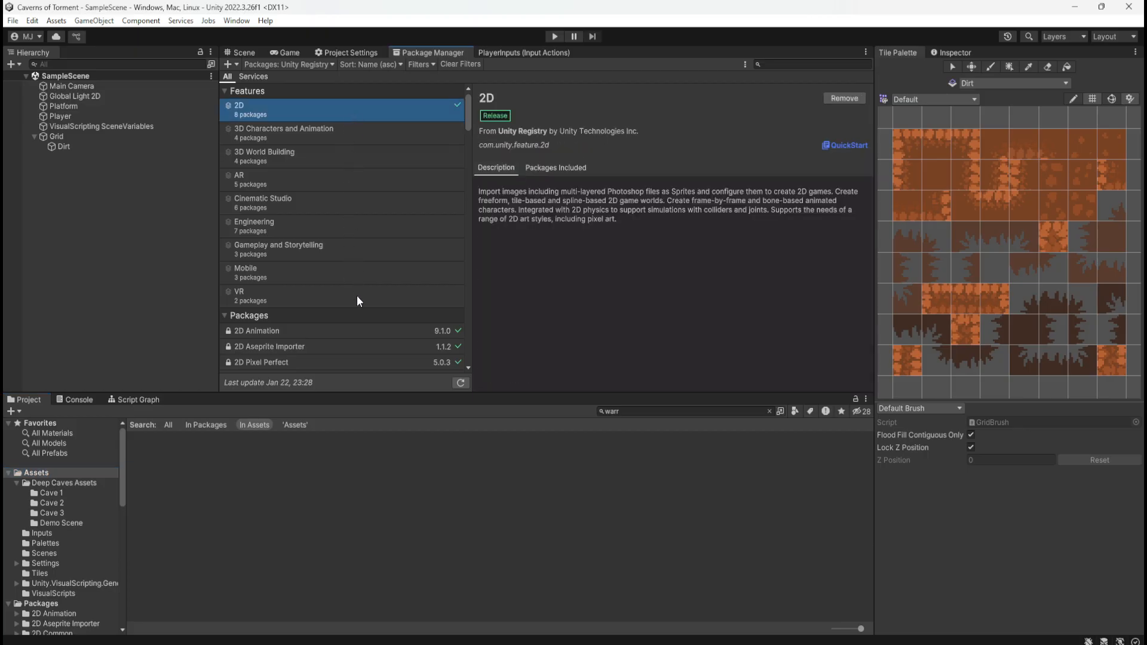
pyautogui.scroll(-3, 358, 300)
# Widen the "warr" project search to all locations and return to the Assets root folder
pyautogui.click(167, 424)
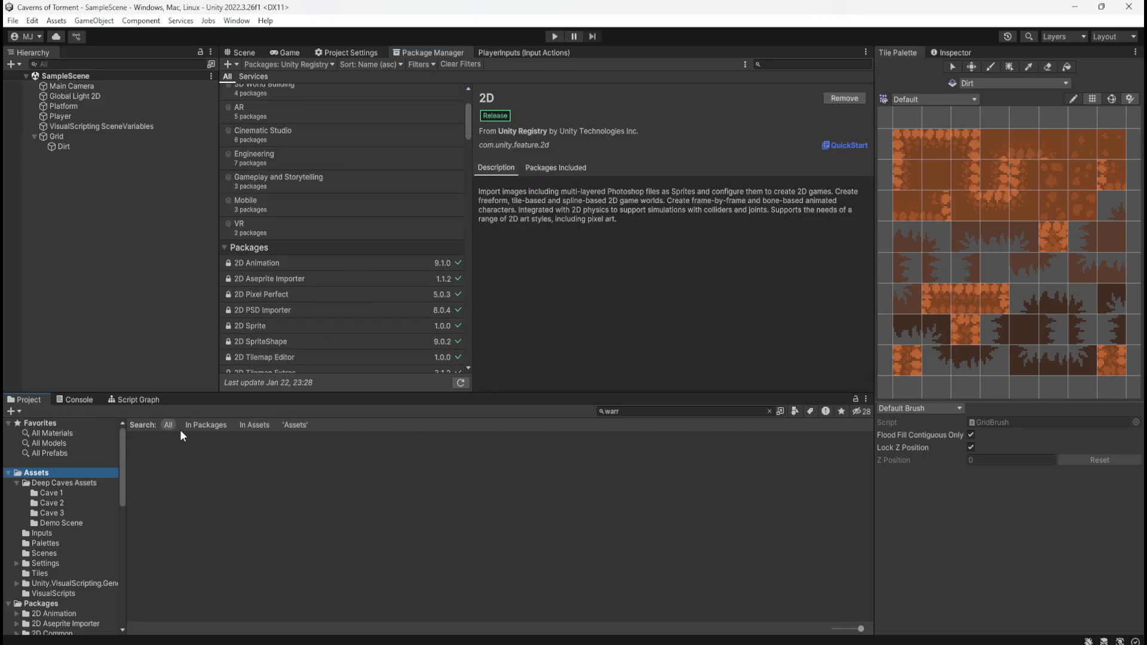
pyautogui.click(45, 503)
pyautogui.click(38, 476)
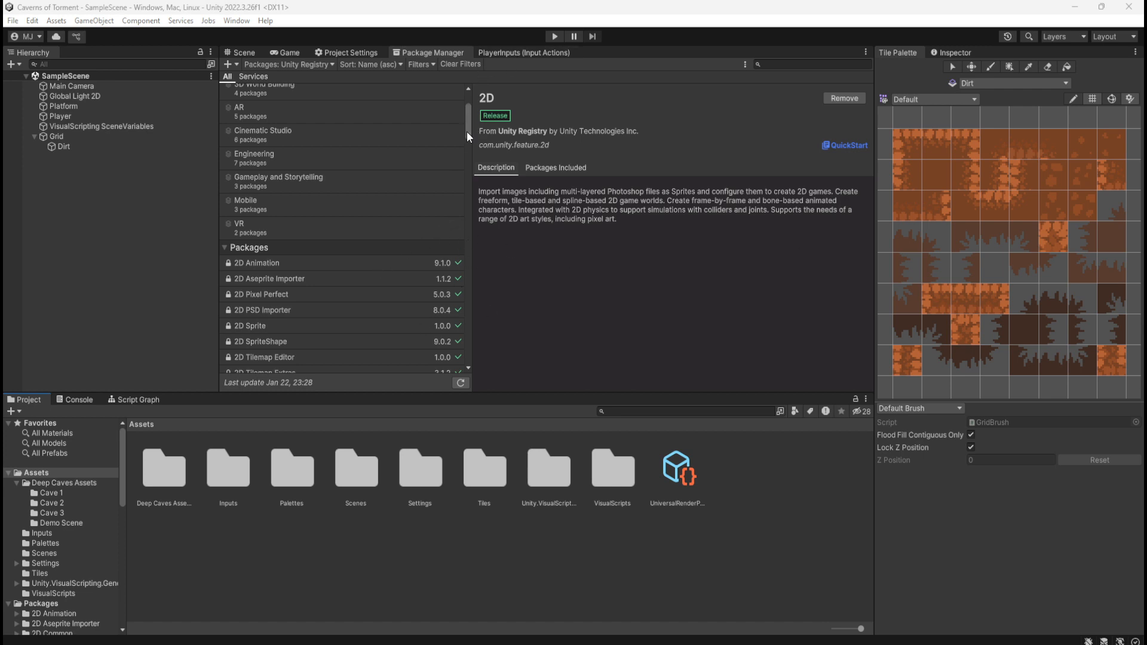
# View the Visual Scripting package's details in the registry list and refresh the project's assets
pyautogui.moveTo(467, 133); pyautogui.dragTo(468, 356)
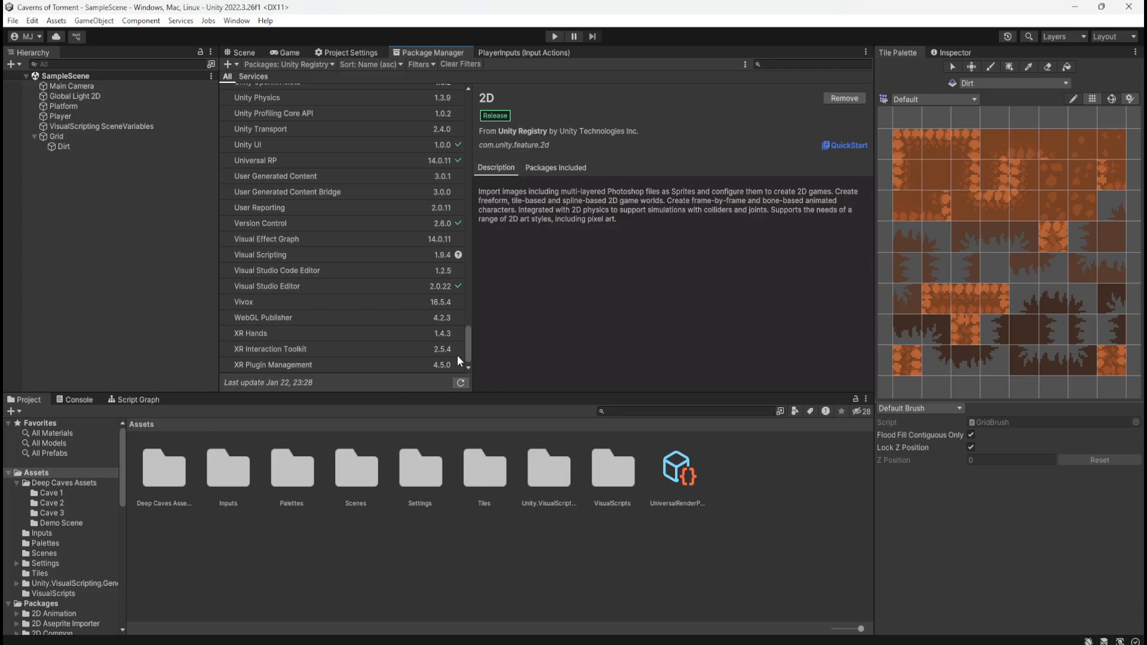
pyautogui.click(380, 256)
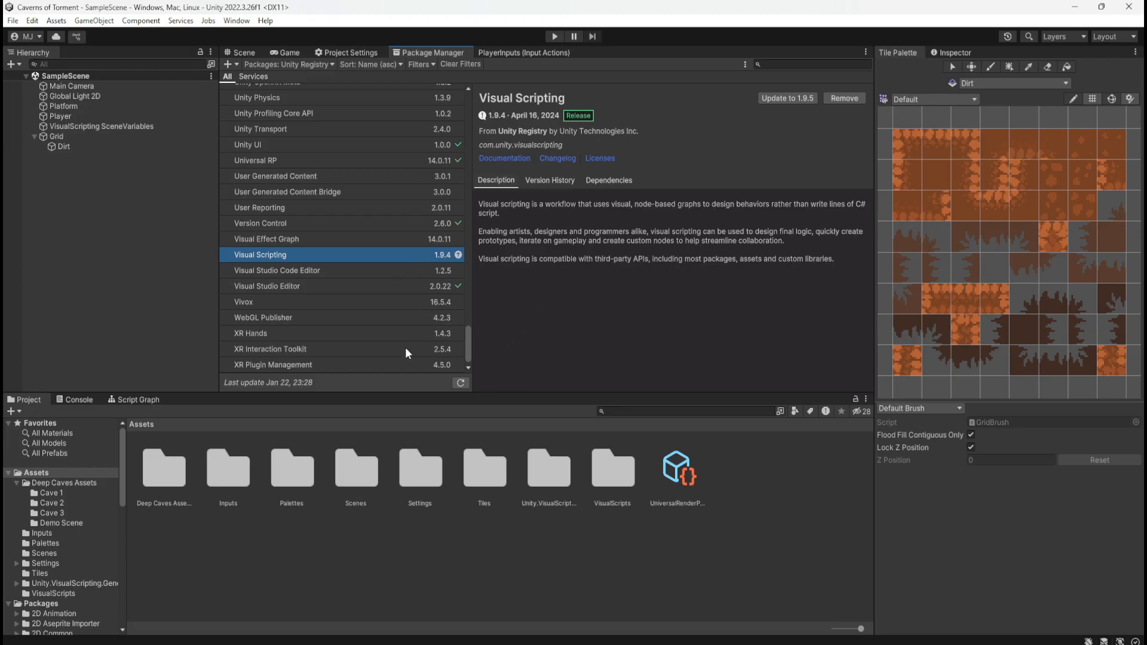
pyautogui.click(391, 556)
pyautogui.rightClick(383, 560)
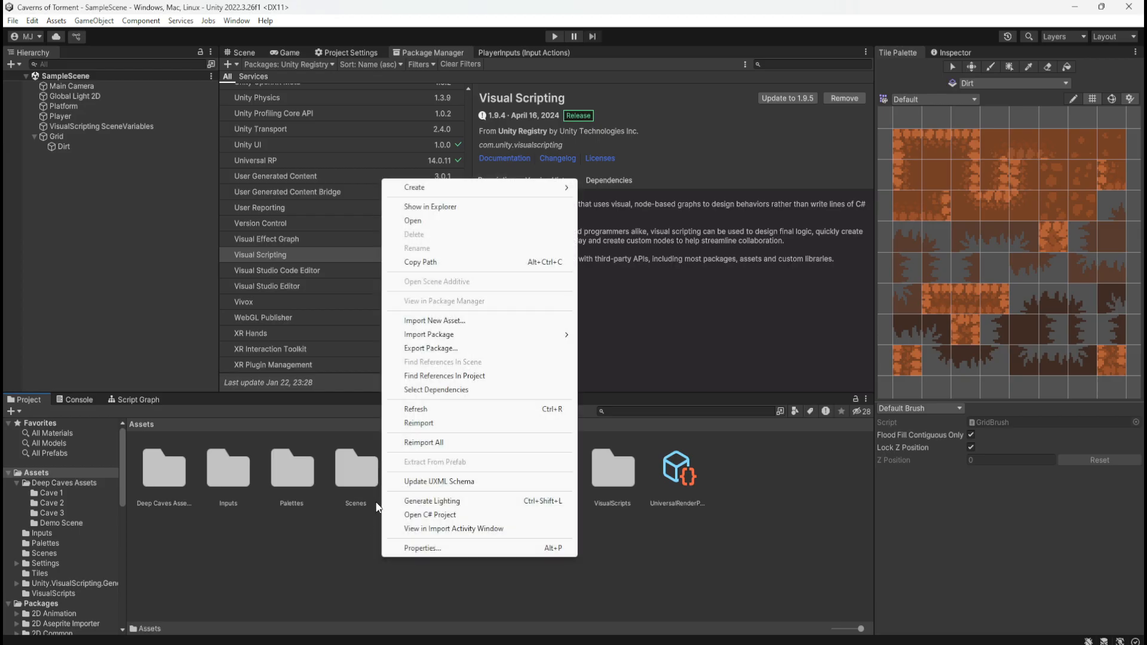
pyautogui.click(418, 409)
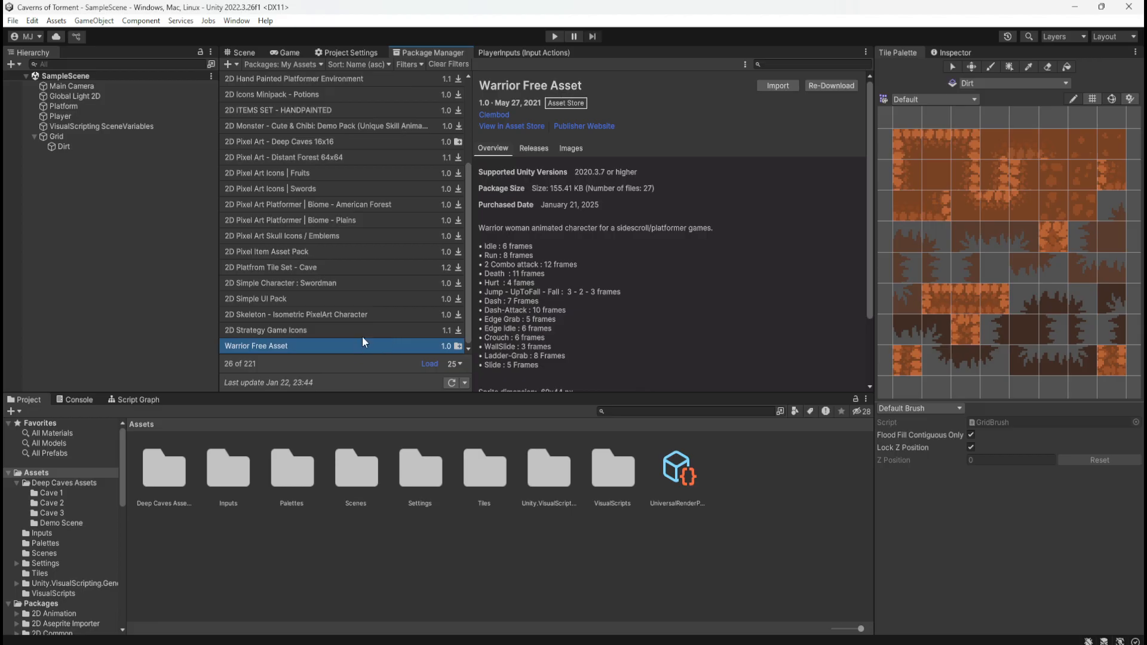
# Browse the My Assets package list and compare the entries for Warrior Free Asset and 2D Strategy Game Icons
pyautogui.scroll(3, 363, 327)
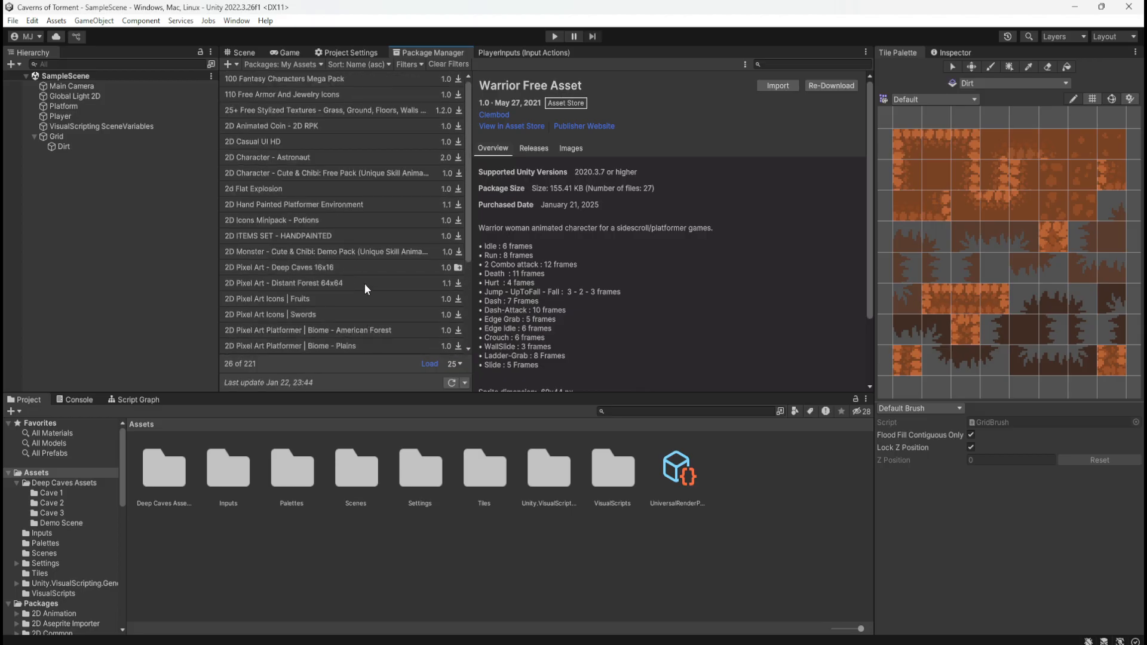
pyautogui.scroll(-3, 364, 287)
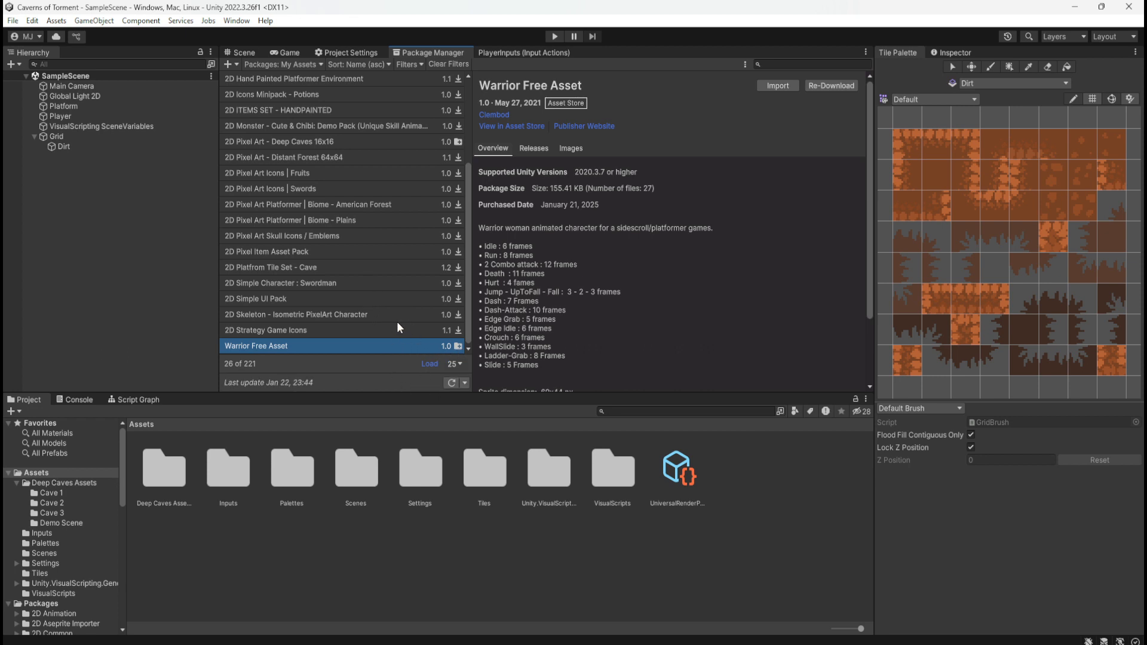
pyautogui.click(376, 336)
pyautogui.click(374, 347)
pyautogui.click(382, 332)
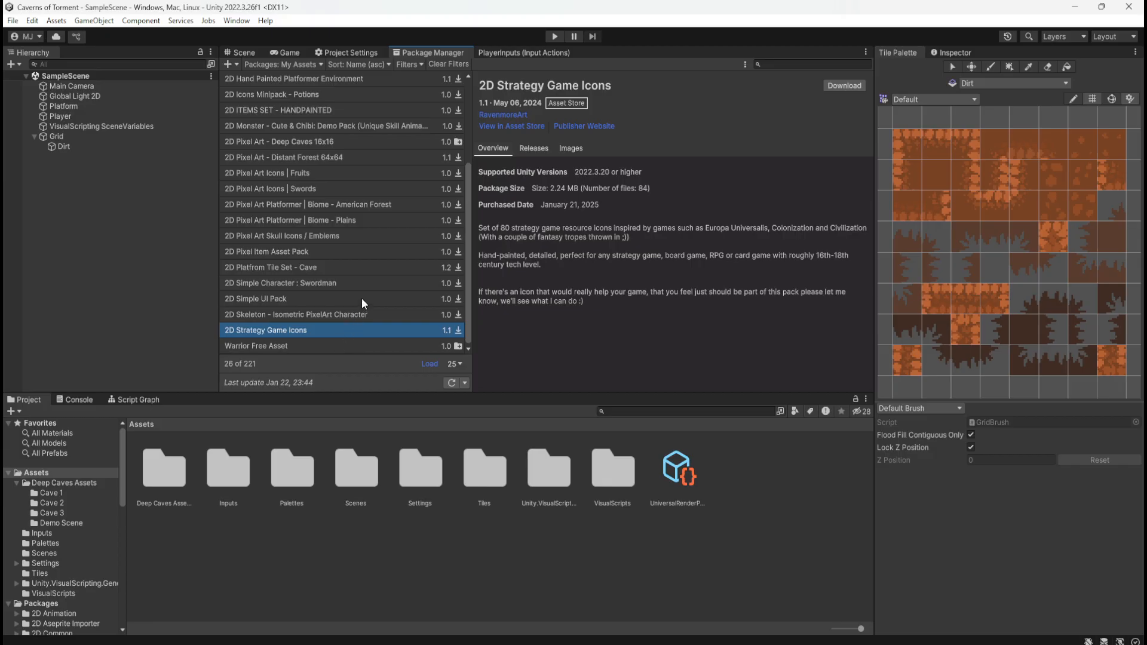
pyautogui.scroll(3, 361, 299)
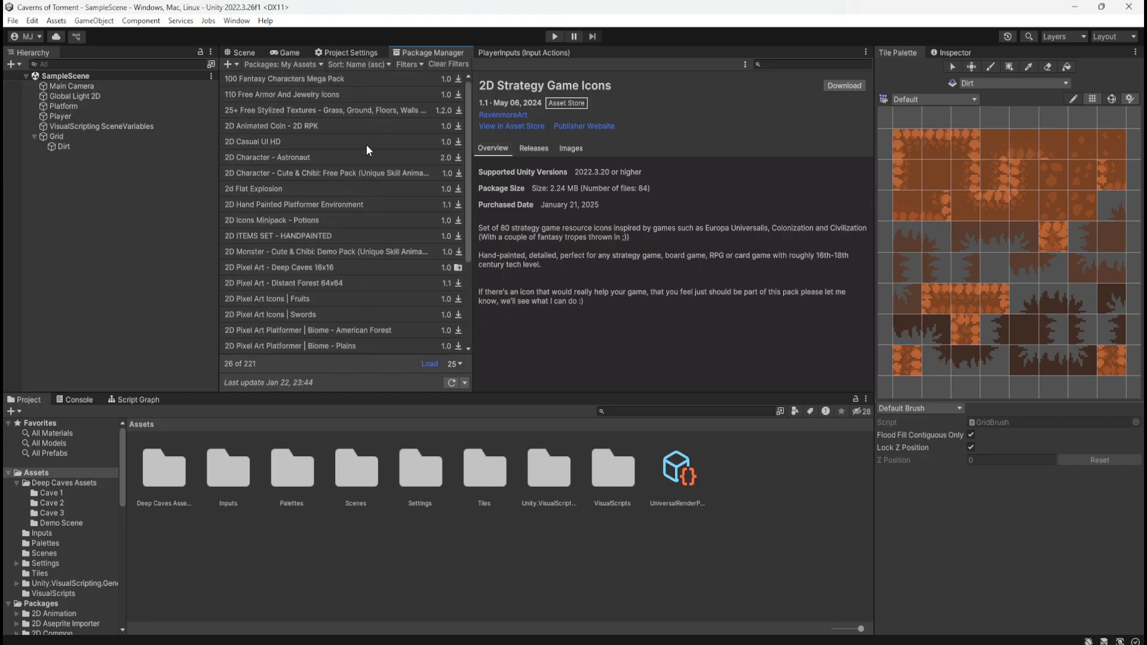
pyautogui.scroll(-3, 356, 171)
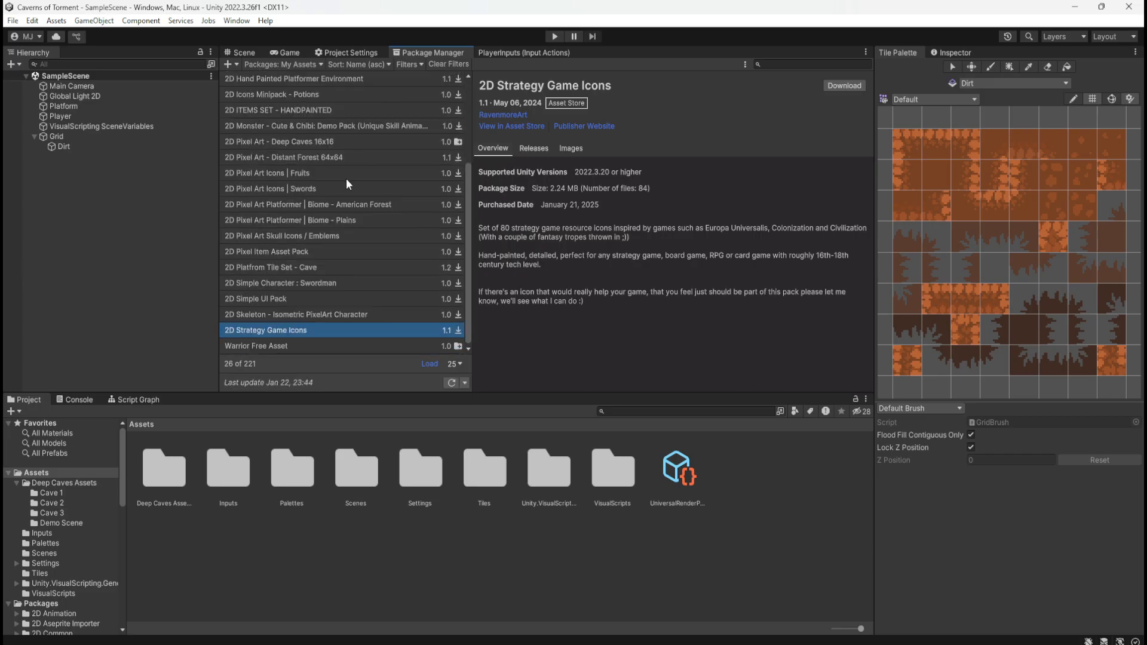
# Compare the details of the 2D Skeleton, 2D Simple Character : Swordman and 2D Platfrom Tile Set - Cave packages in My Assets
pyautogui.click(353, 345)
pyautogui.click(370, 316)
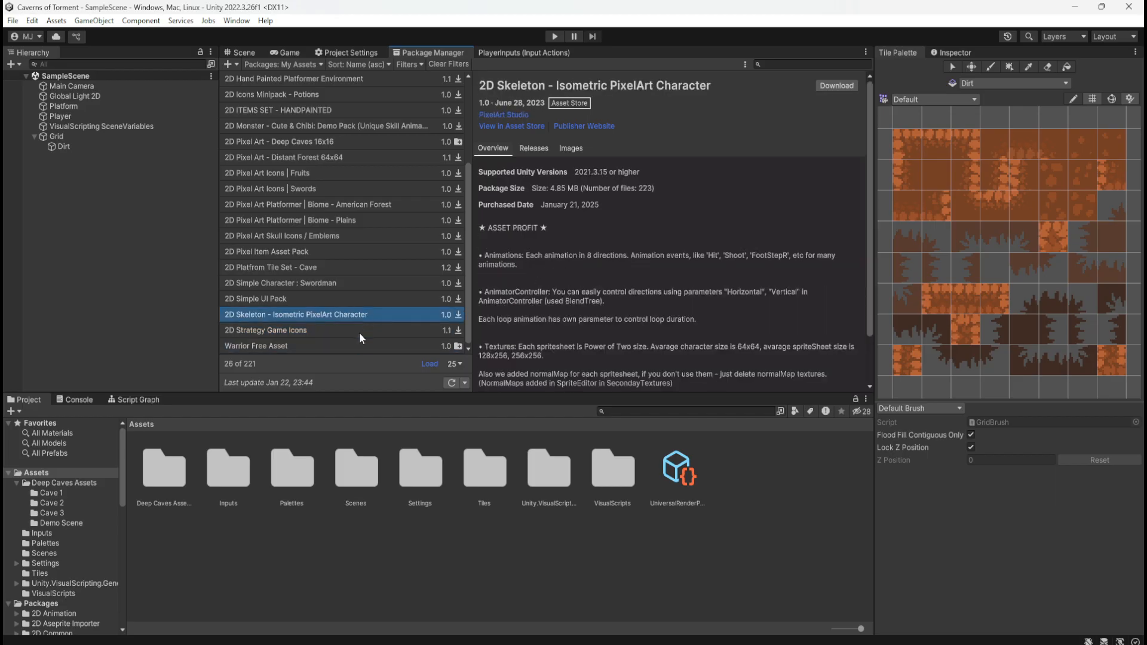
pyautogui.click(359, 335)
pyautogui.click(357, 284)
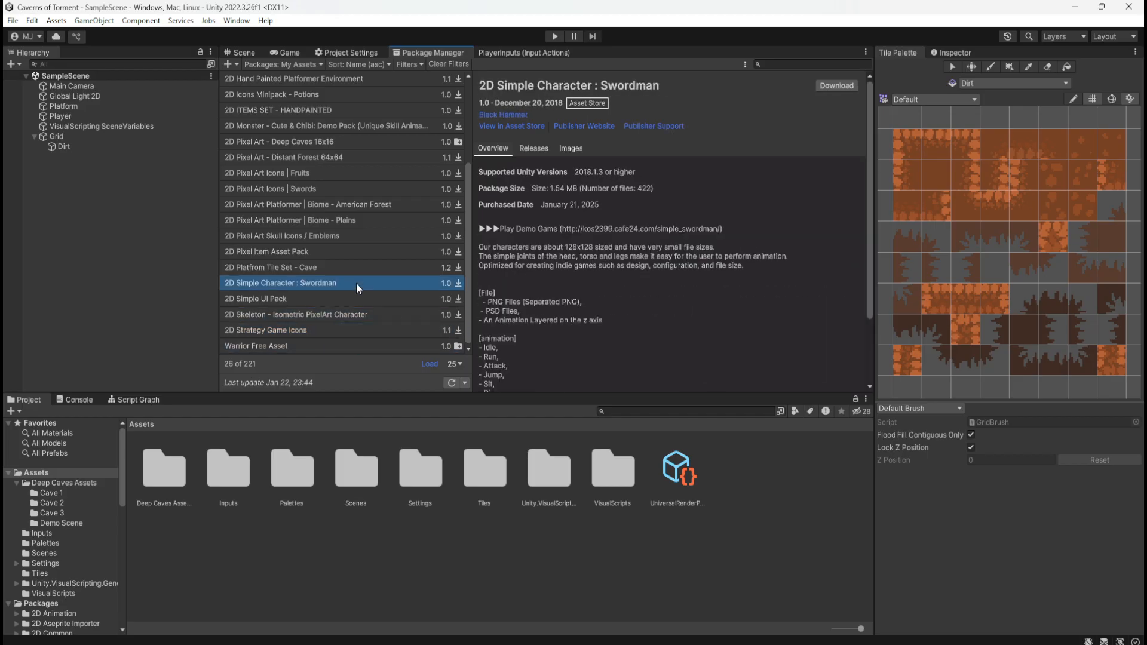
pyautogui.click(377, 269)
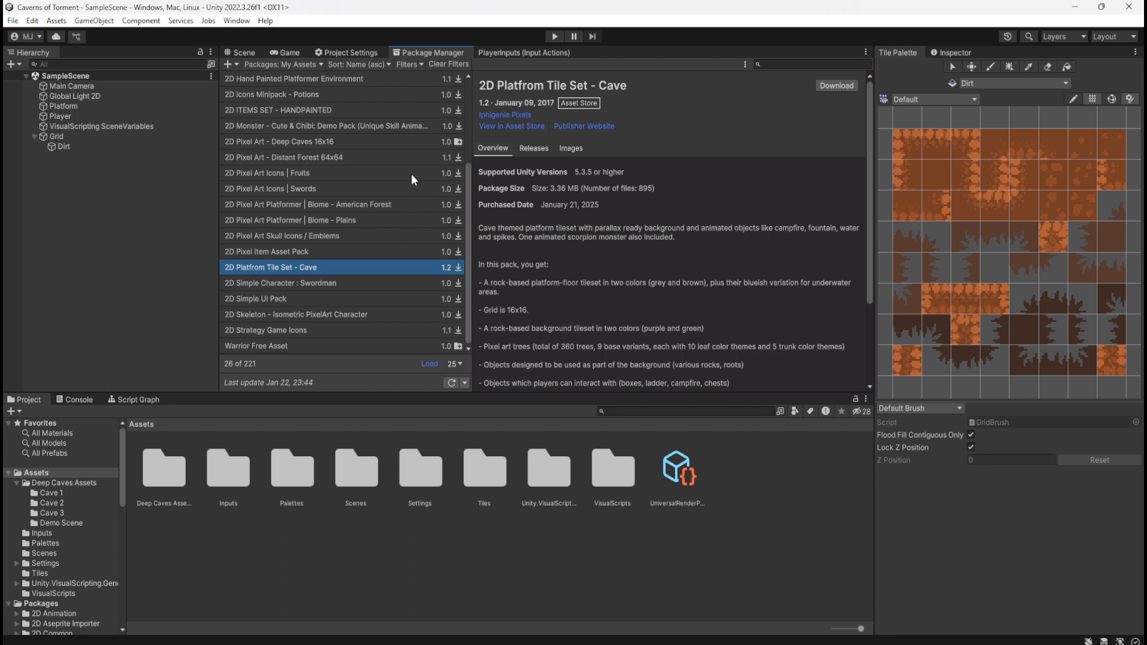
pyautogui.scroll(5, 404, 175)
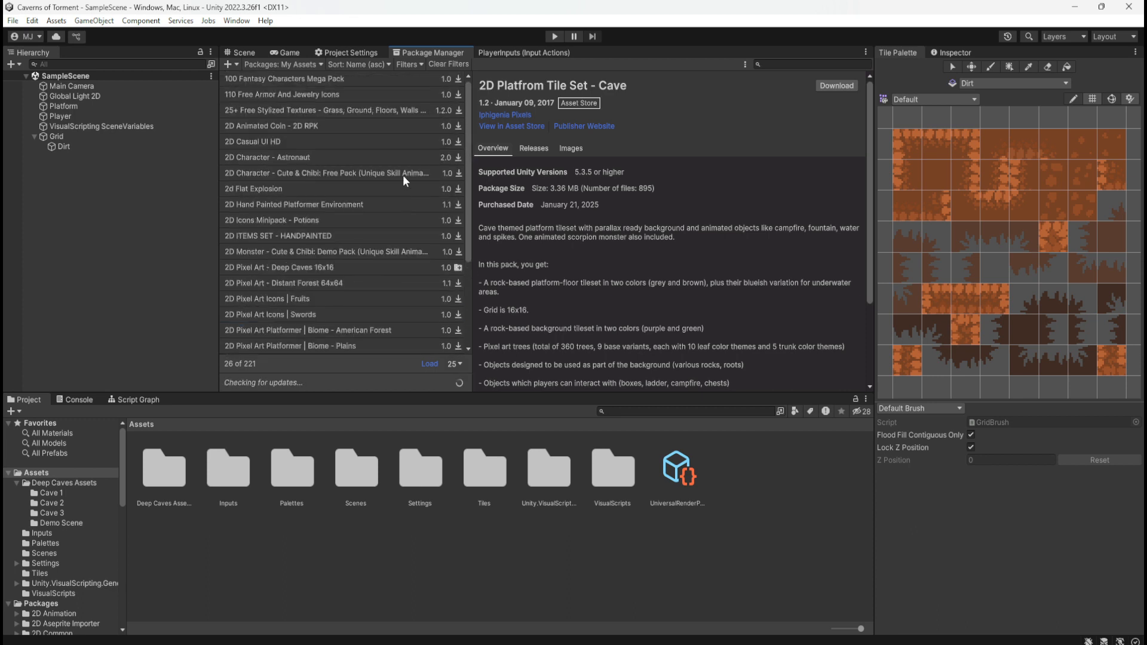
# View the details of the 2D Character - Astronaut and 2d Flat Explosion packages
pyautogui.click(313, 63)
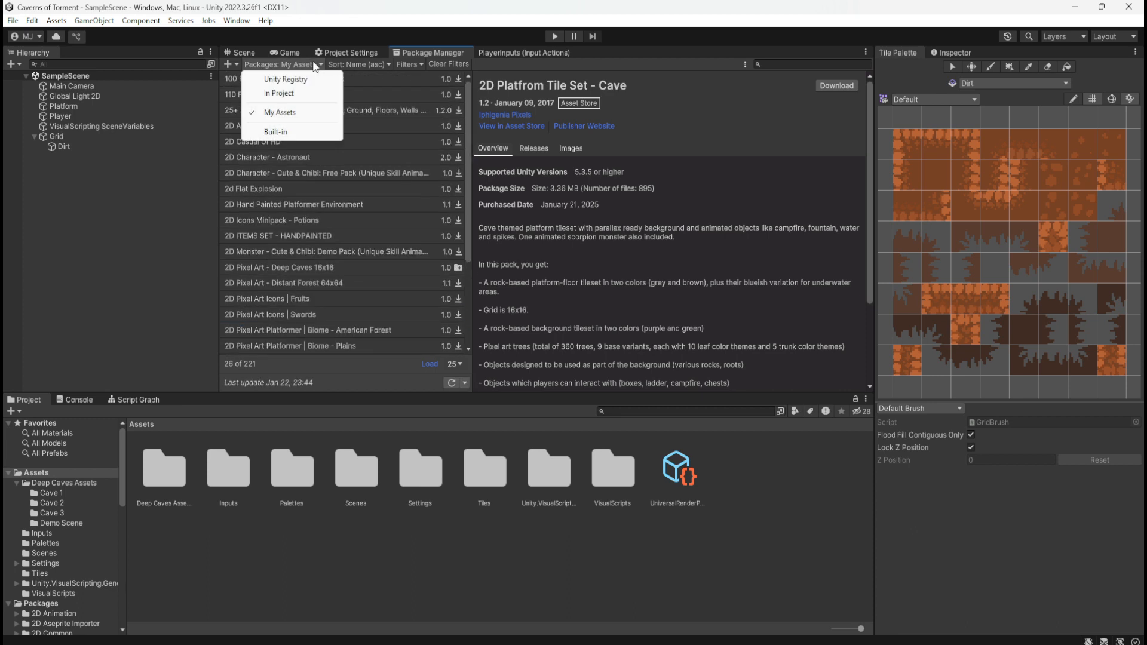
pyautogui.click(312, 61)
pyautogui.click(311, 60)
pyautogui.click(363, 157)
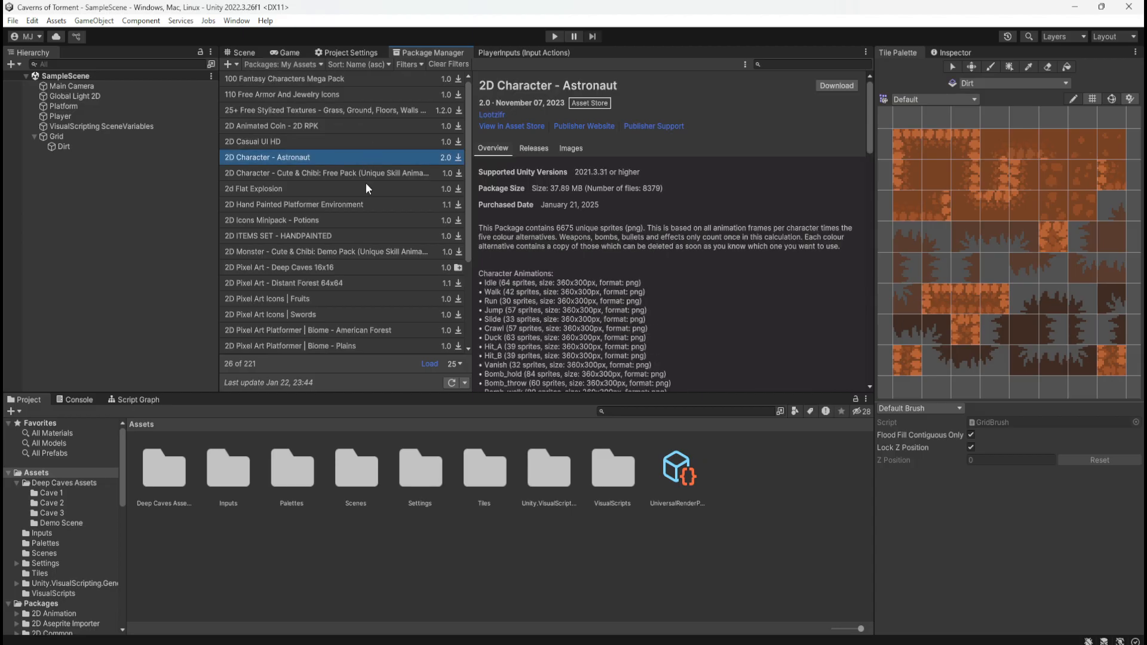
pyautogui.click(369, 188)
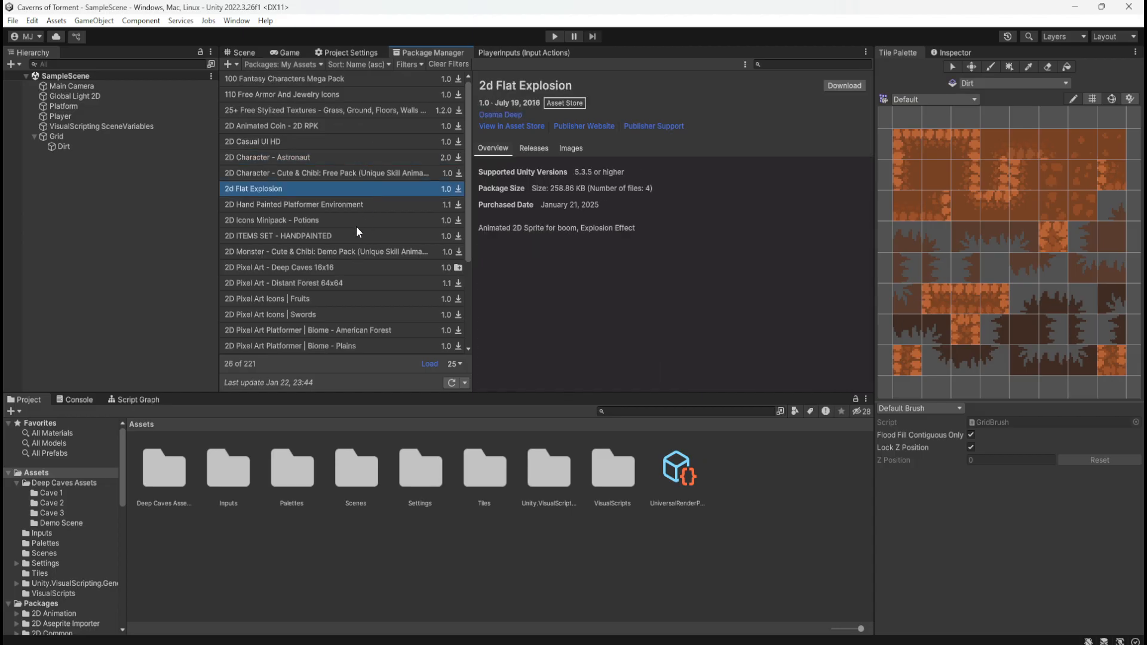
pyautogui.scroll(-5, 358, 250)
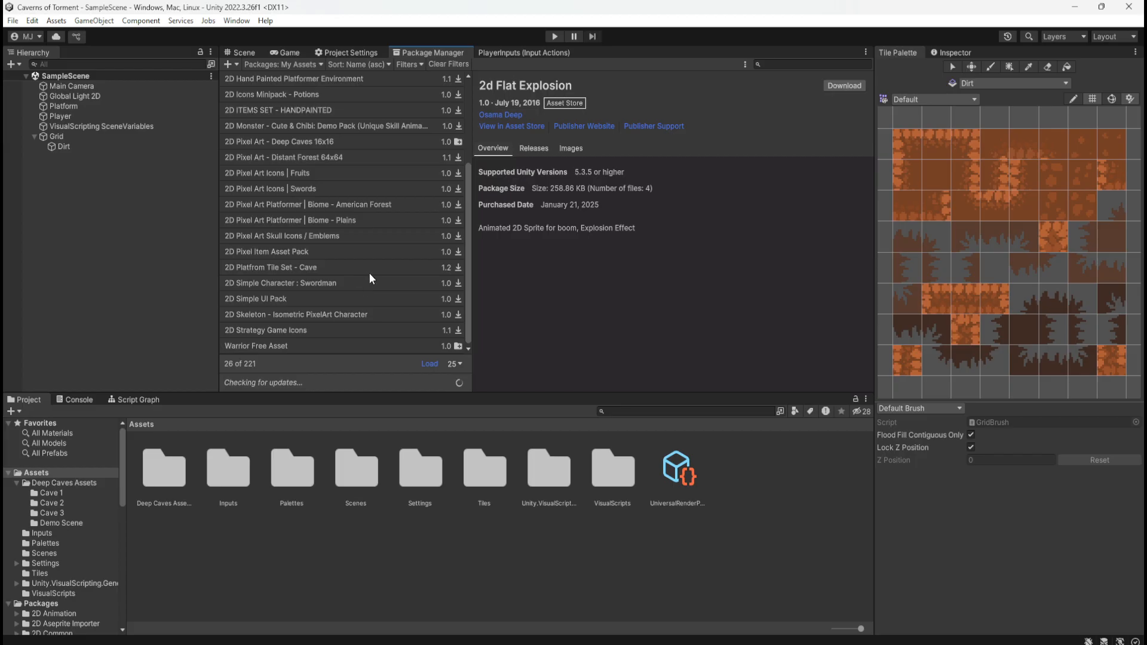
# Re-download the Warrior Free Asset package and refresh the My Assets list
pyautogui.click(346, 343)
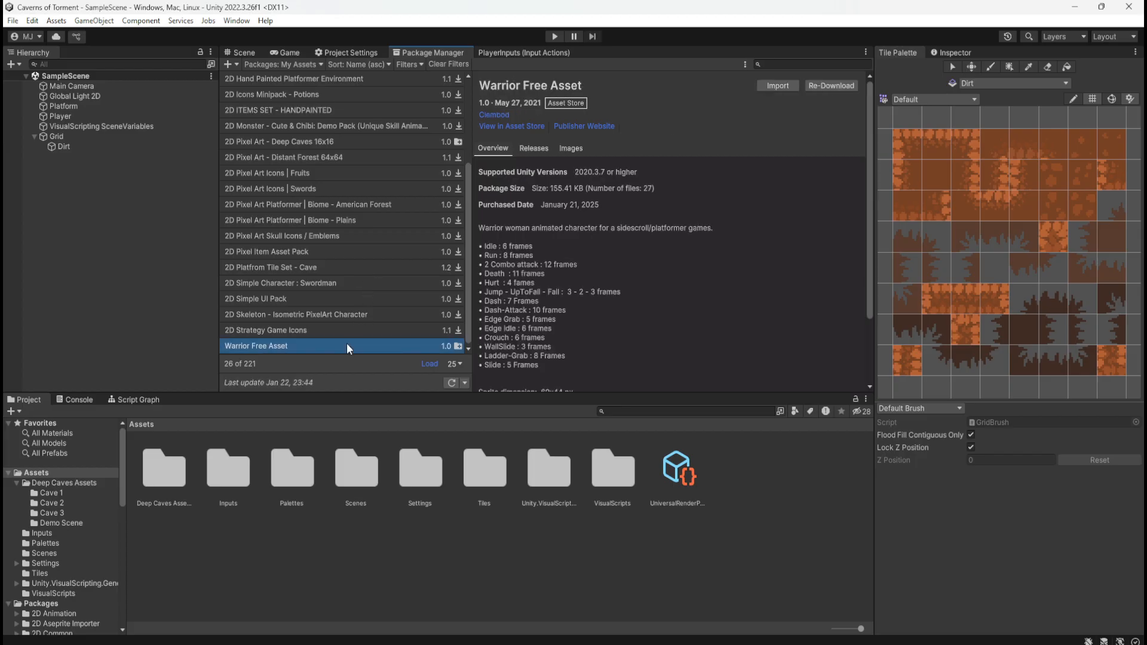
pyautogui.click(845, 86)
pyautogui.click(450, 385)
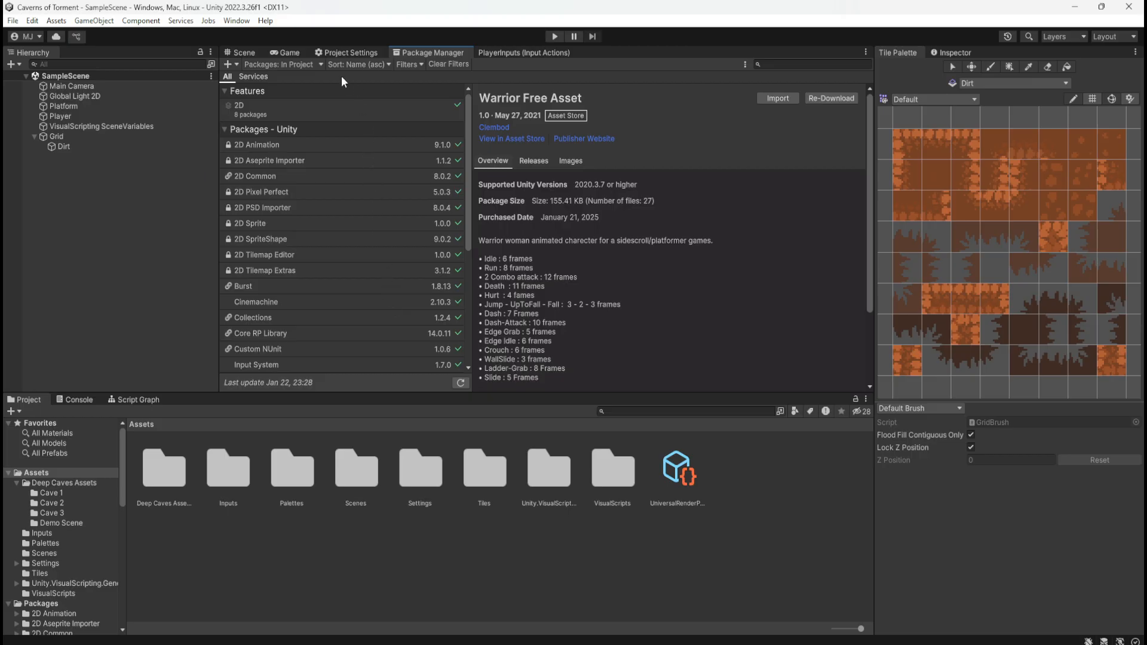
# Switch the package list from In Project back to My Assets and look through its entries
pyautogui.click(310, 64)
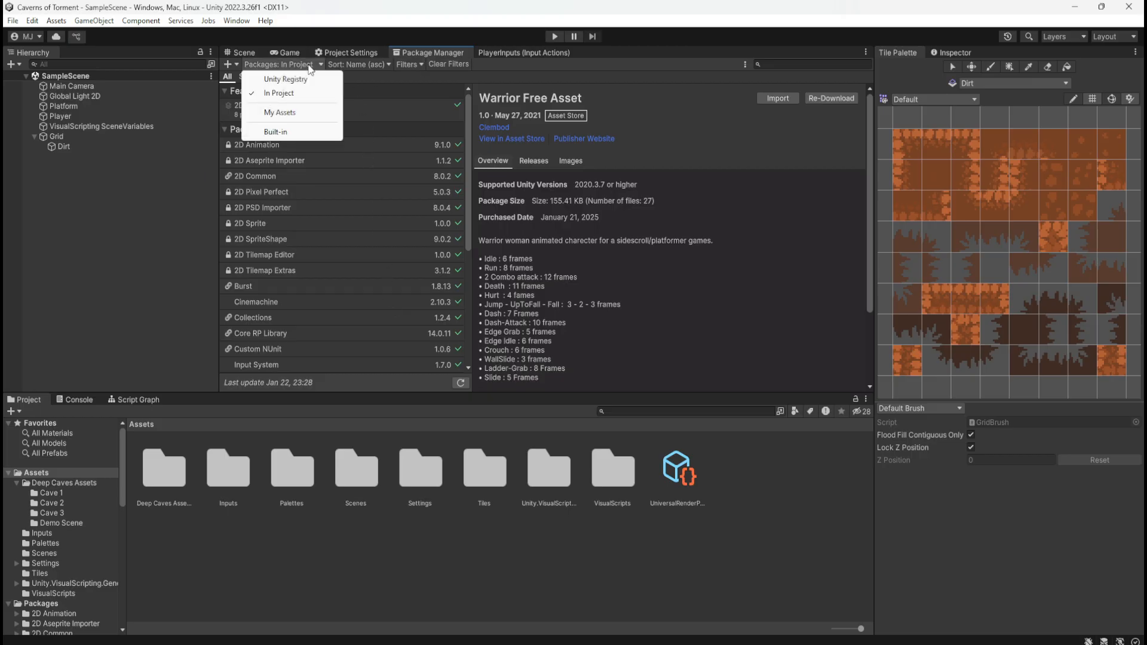
pyautogui.click(301, 112)
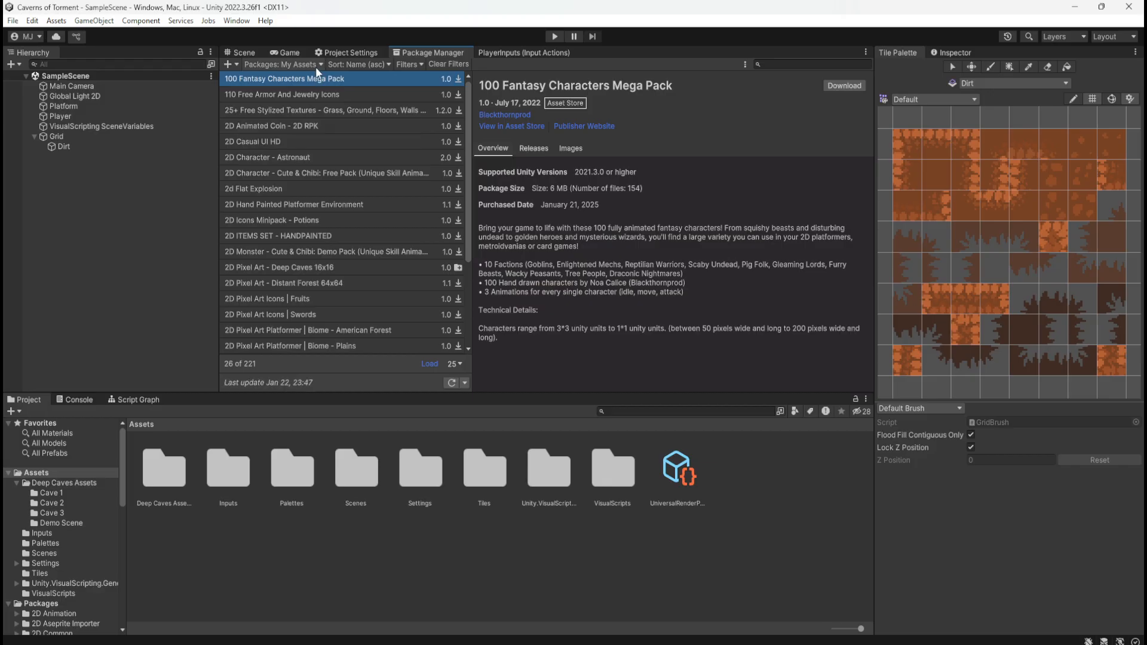
pyautogui.scroll(-3, 368, 261)
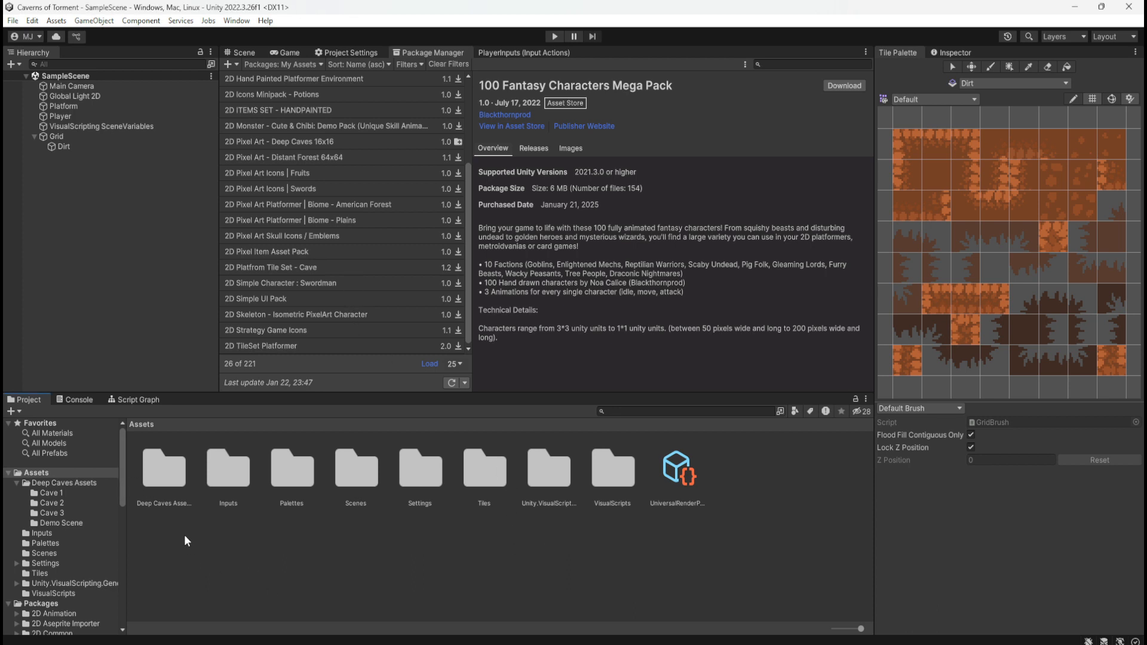
# Look through the project's Assets and Packages folder tree for the warrior files
pyautogui.scroll(-10, 64, 539)
pyautogui.scroll(5, 67, 536)
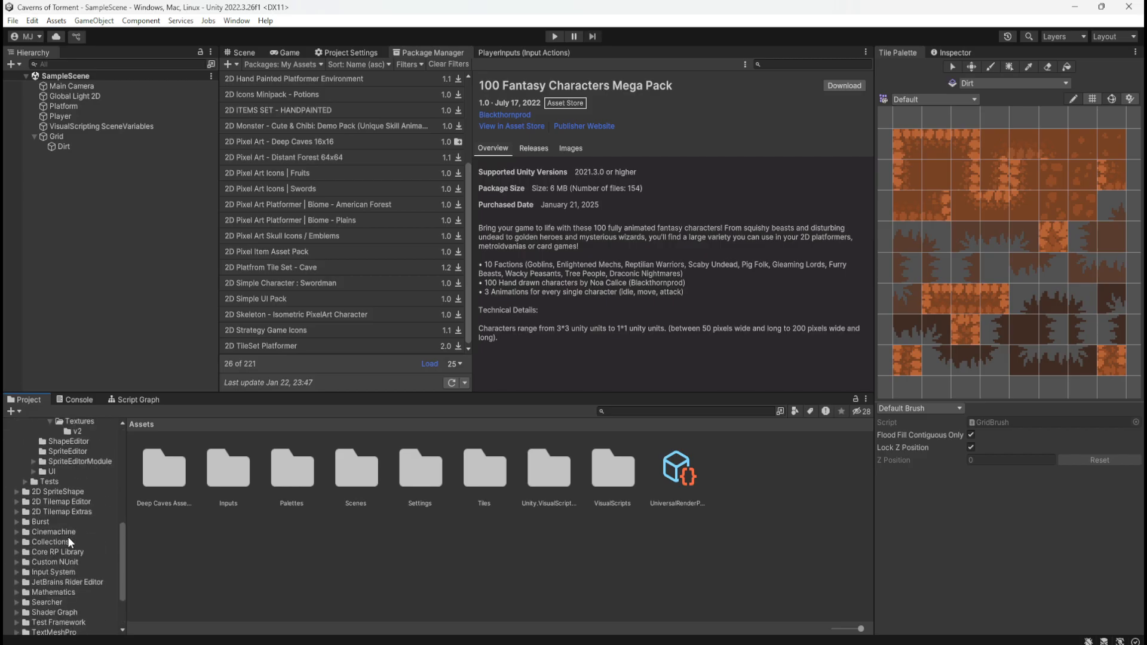
pyautogui.scroll(2, 68, 536)
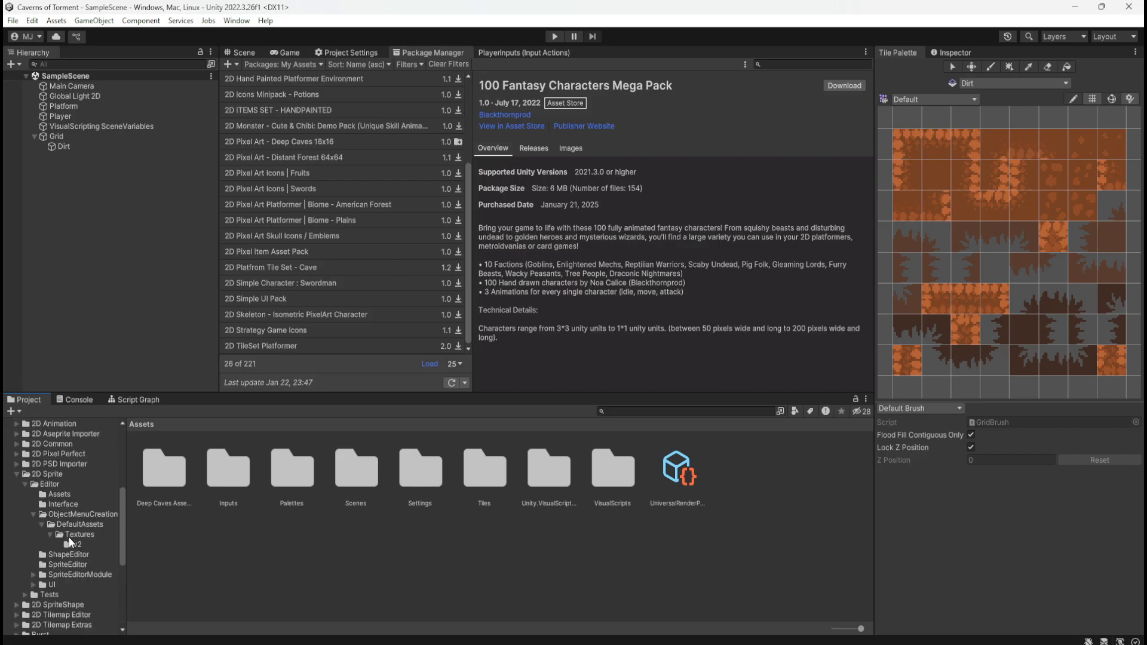
pyautogui.scroll(5, 81, 481)
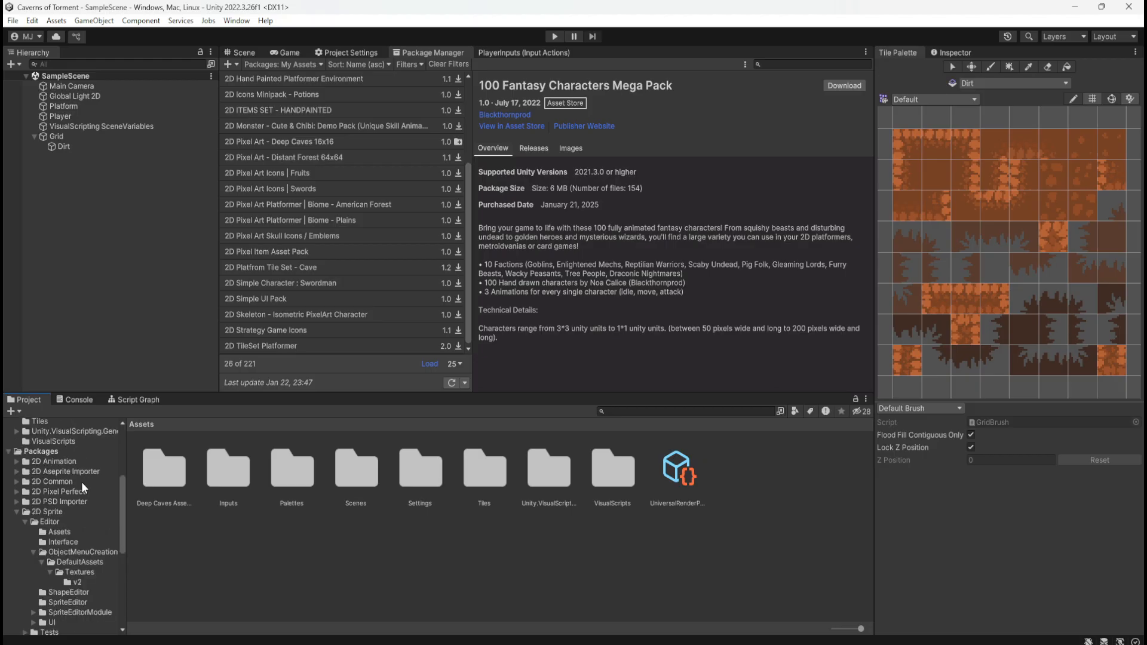
pyautogui.scroll(2, 74, 498)
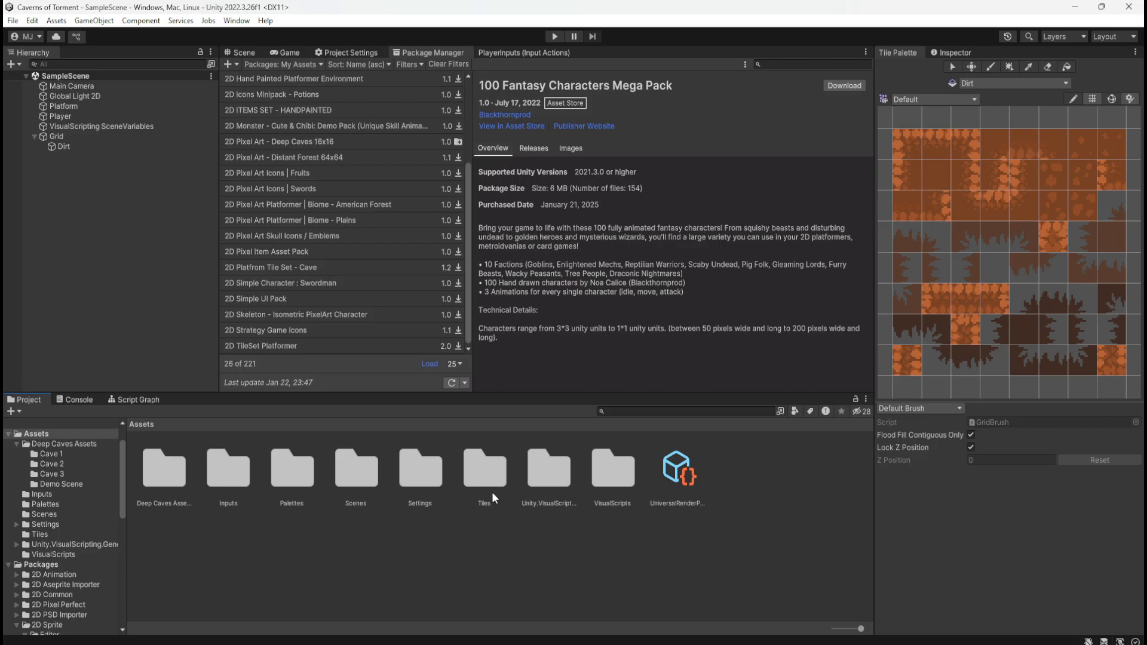
# Save the scene, then restart the editor by closing it and reopening the Caverns of Torment project from Unity Hub
pyautogui.click(13, 21)
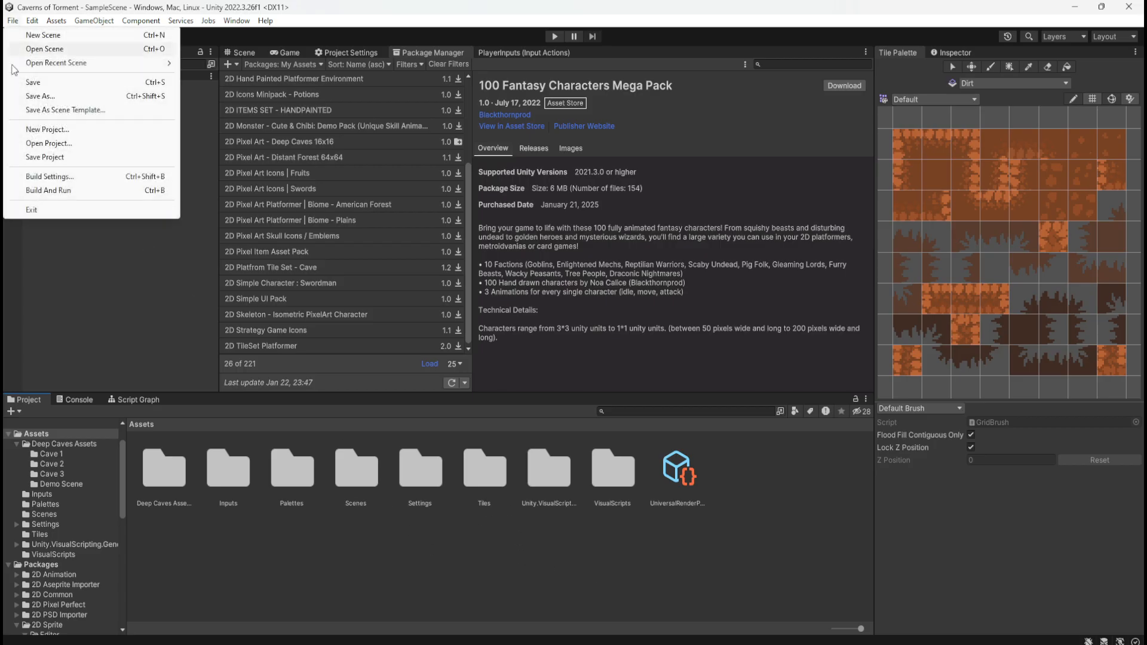
pyautogui.click(36, 82)
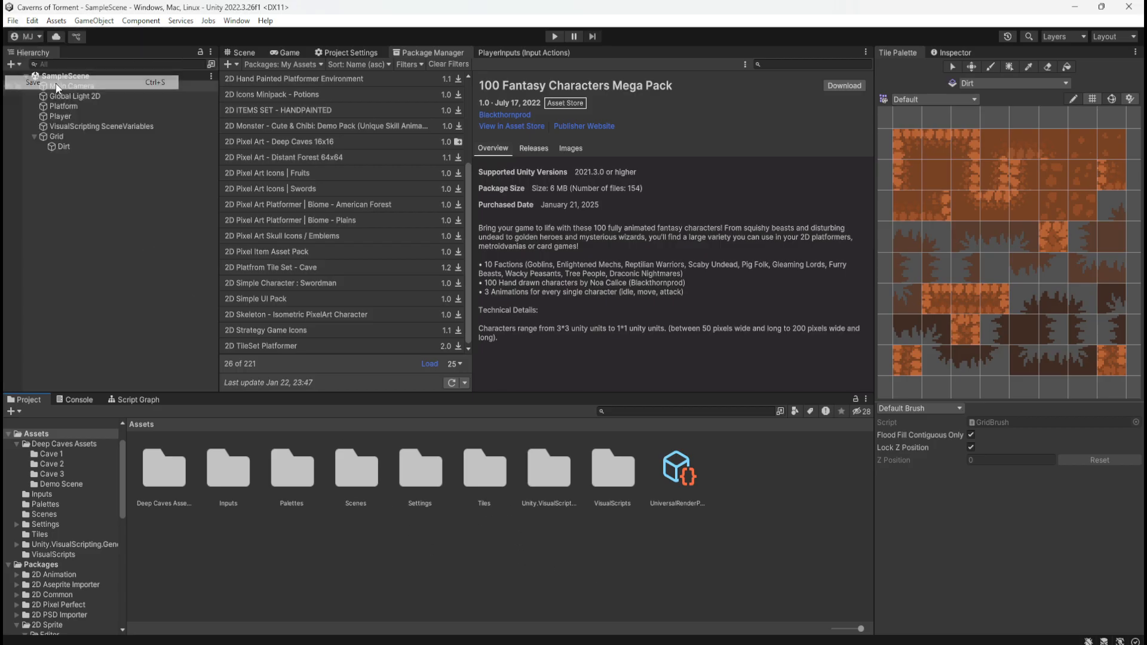
pyautogui.click(1134, 8)
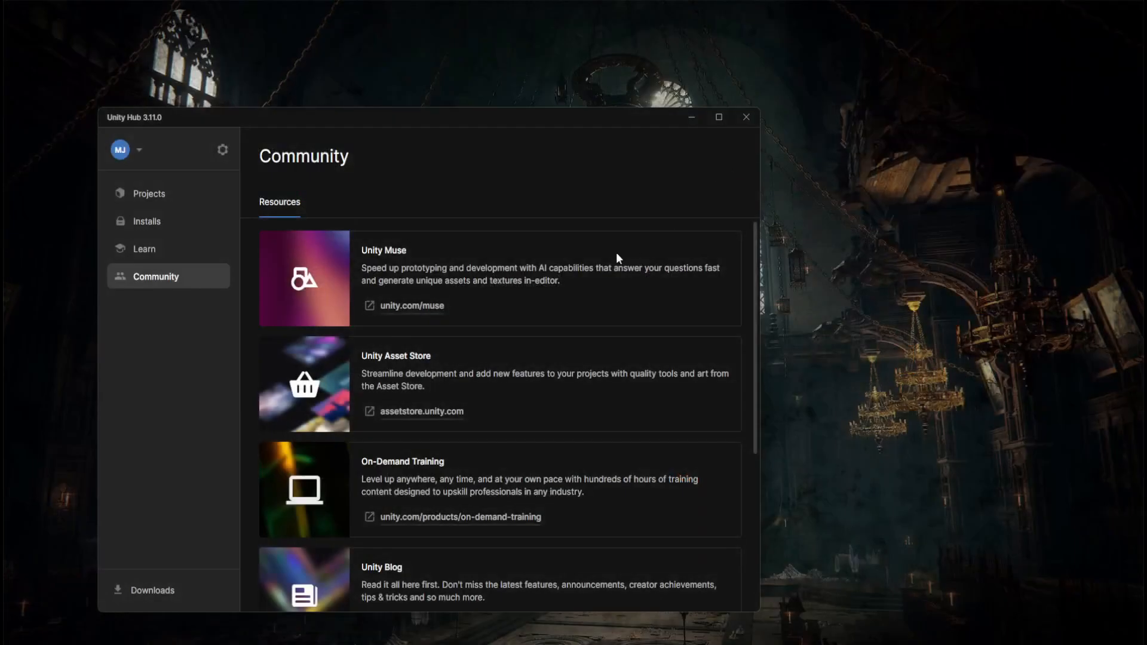
pyautogui.click(169, 197)
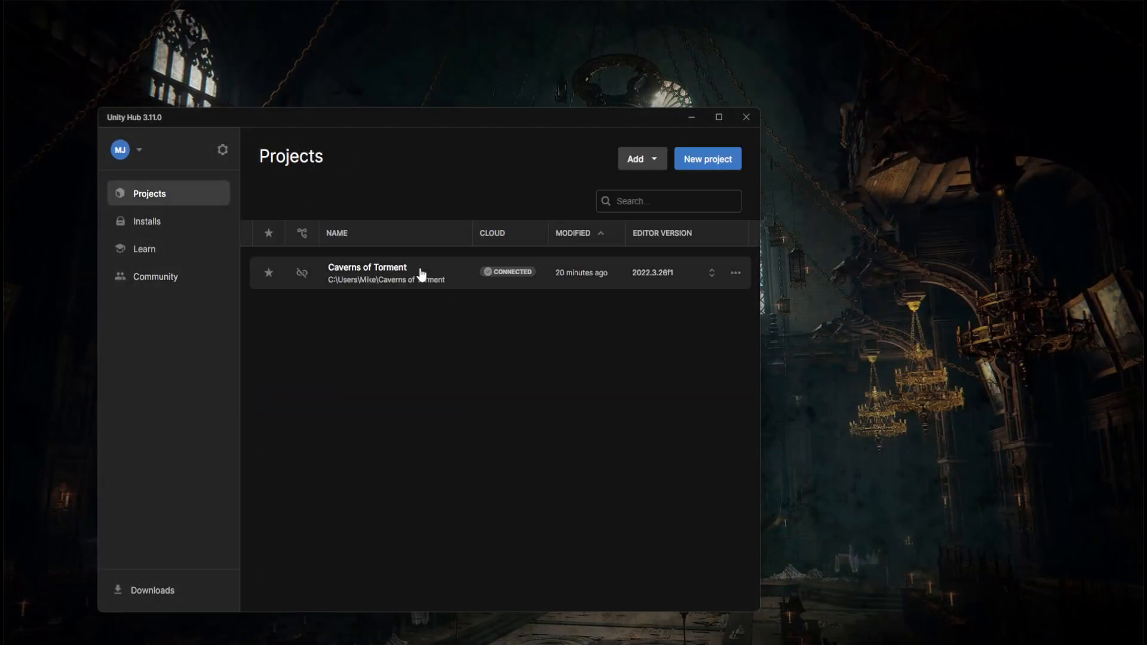
pyautogui.click(456, 288)
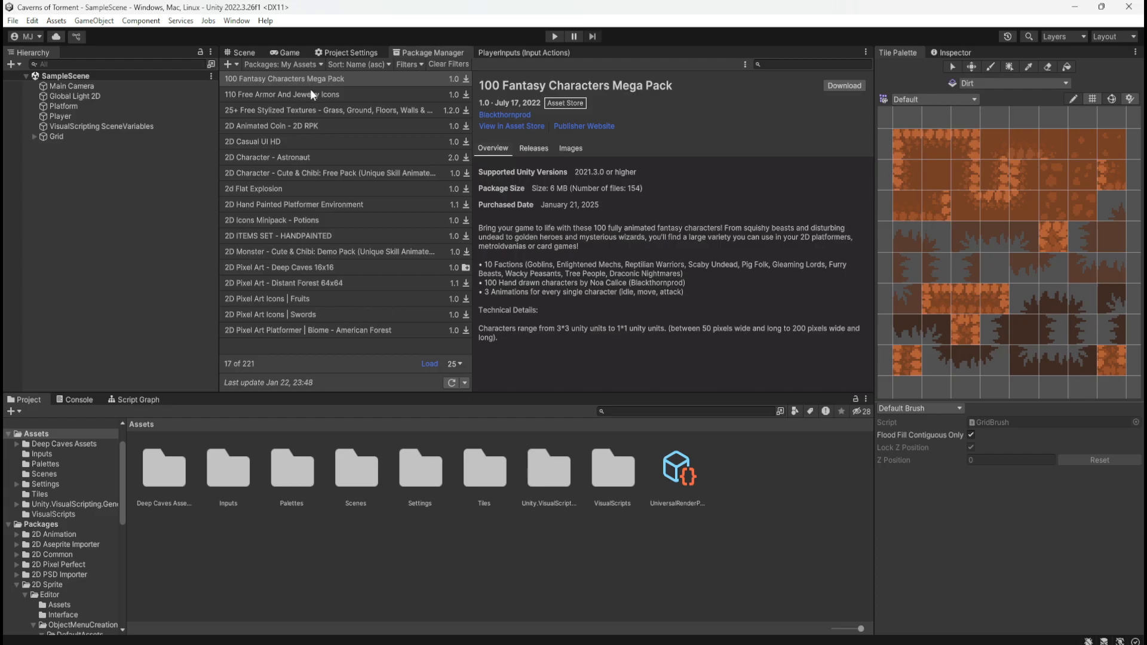
# Load all packages in the My Assets list and show the details of Warrior Free Asset
pyautogui.click(457, 363)
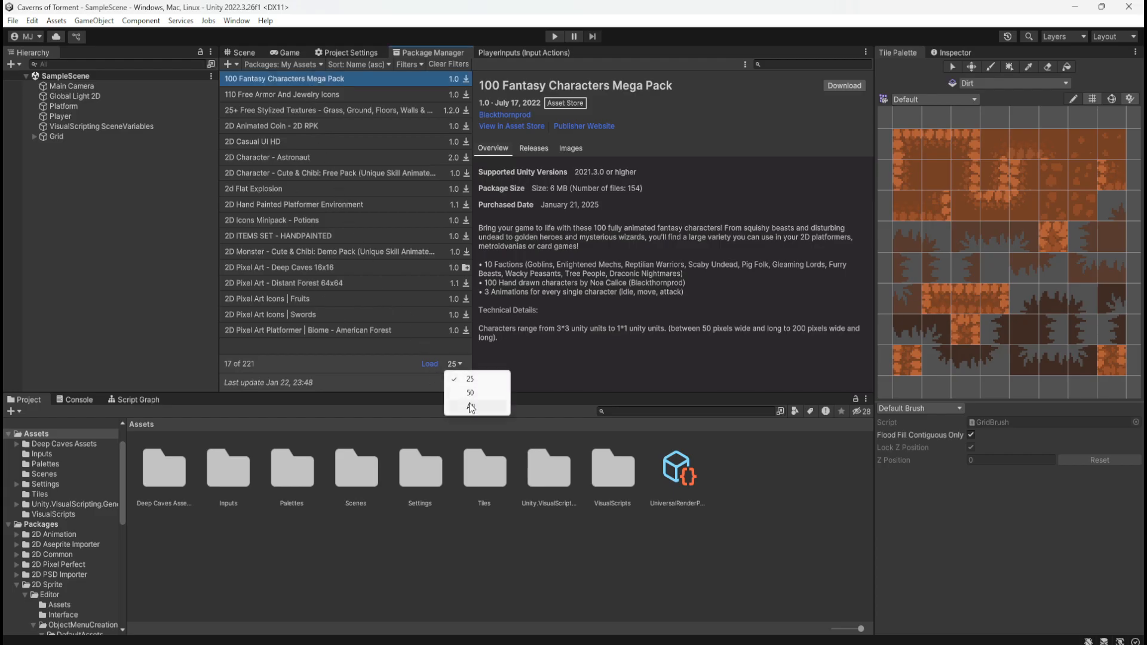
pyautogui.click(472, 407)
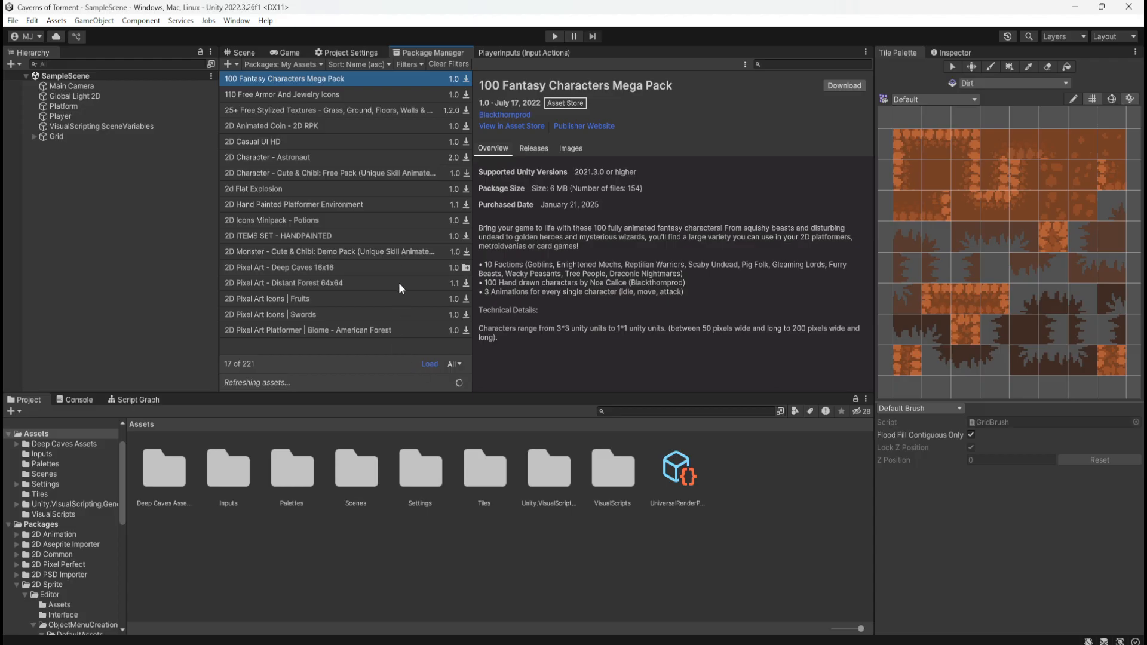
pyautogui.scroll(-7, 365, 262)
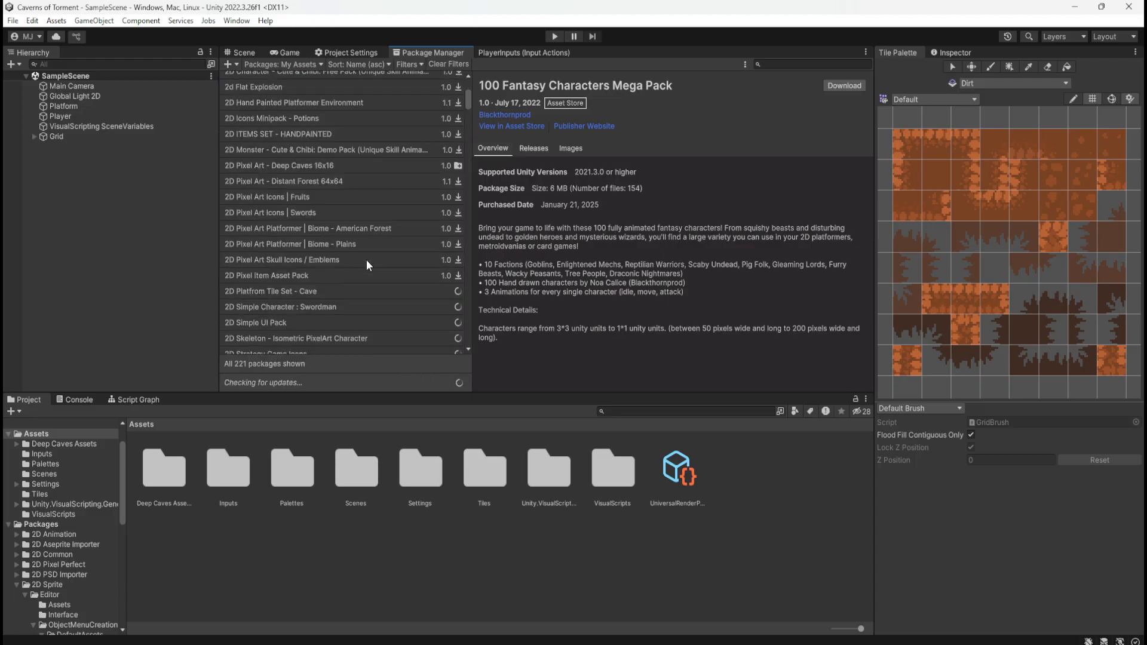
pyautogui.scroll(-7, 366, 263)
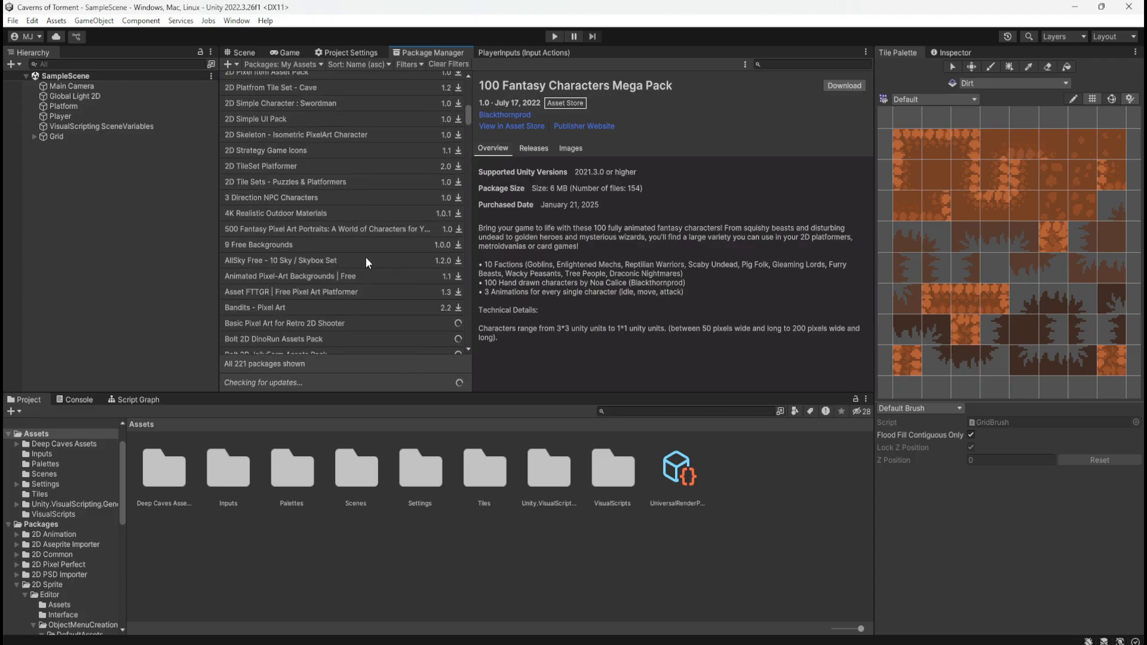
pyautogui.scroll(-1, 366, 260)
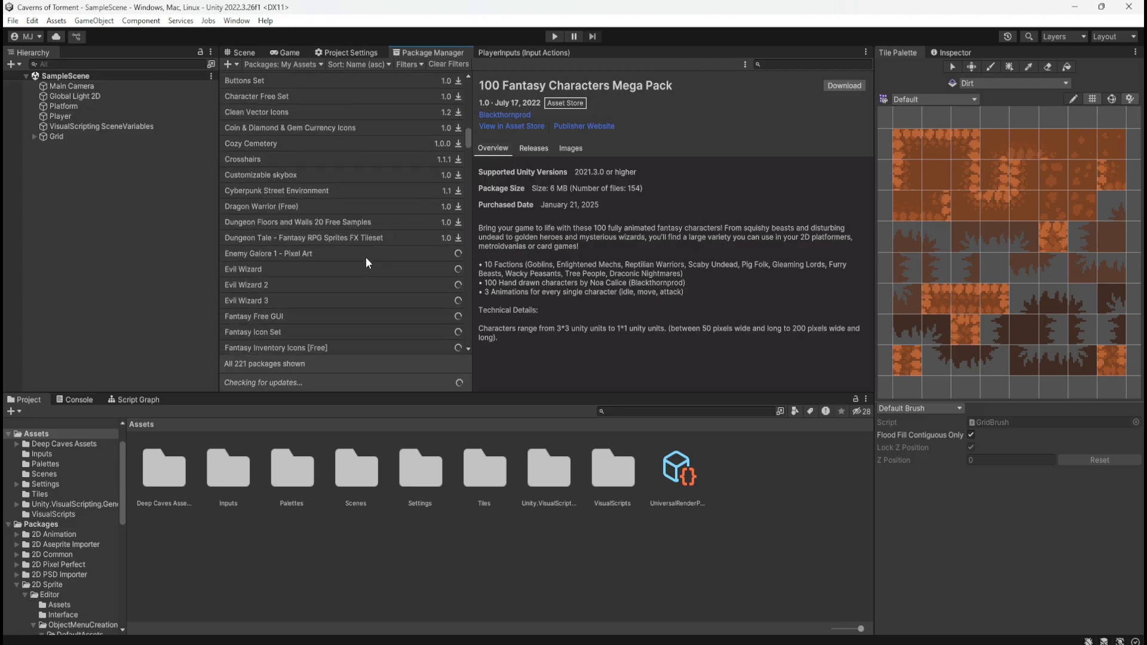
pyautogui.scroll(6, 366, 258)
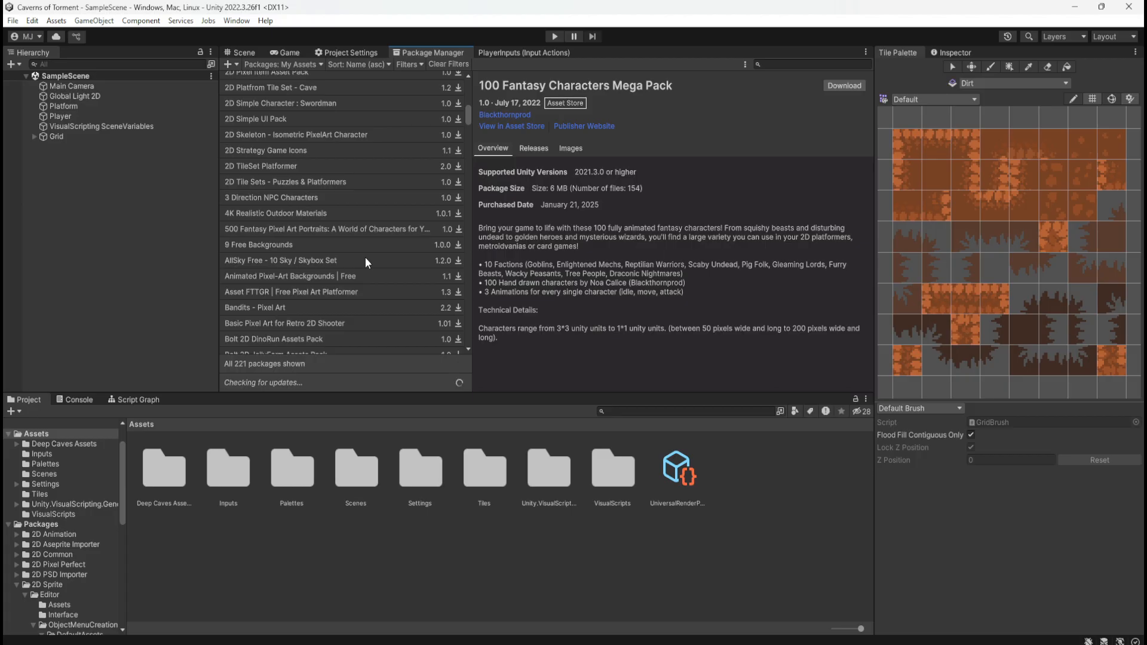
pyautogui.scroll(-12, 365, 257)
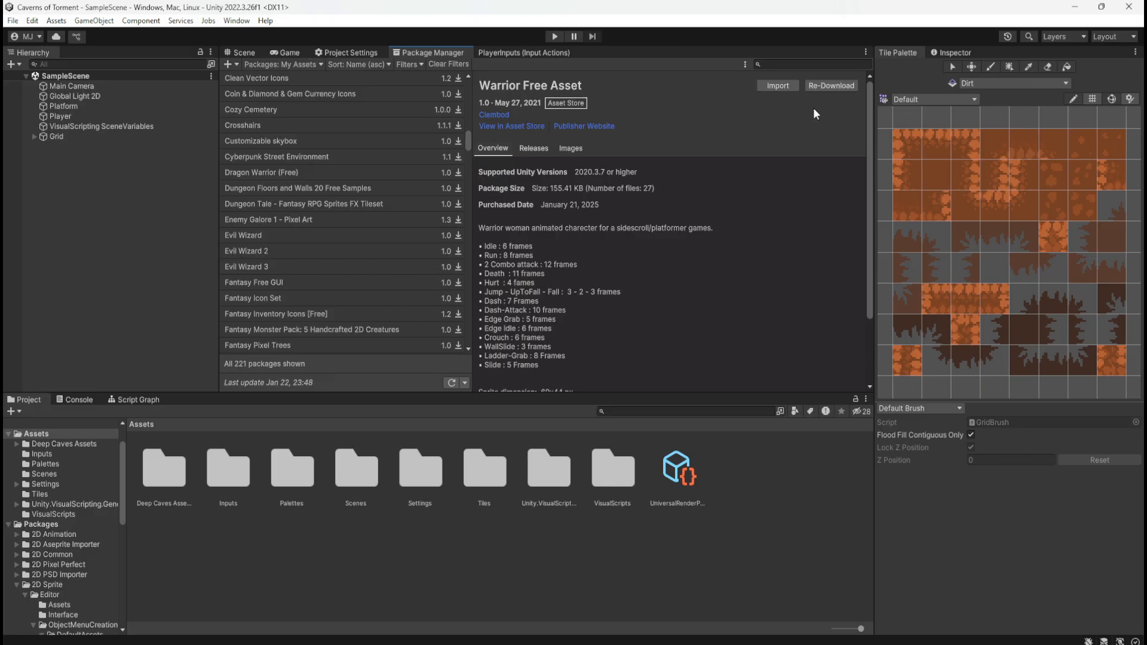
# Import Warrior Free Asset into the project with all its animations, controller, demo scene and sprite sheets included
pyautogui.click(788, 86)
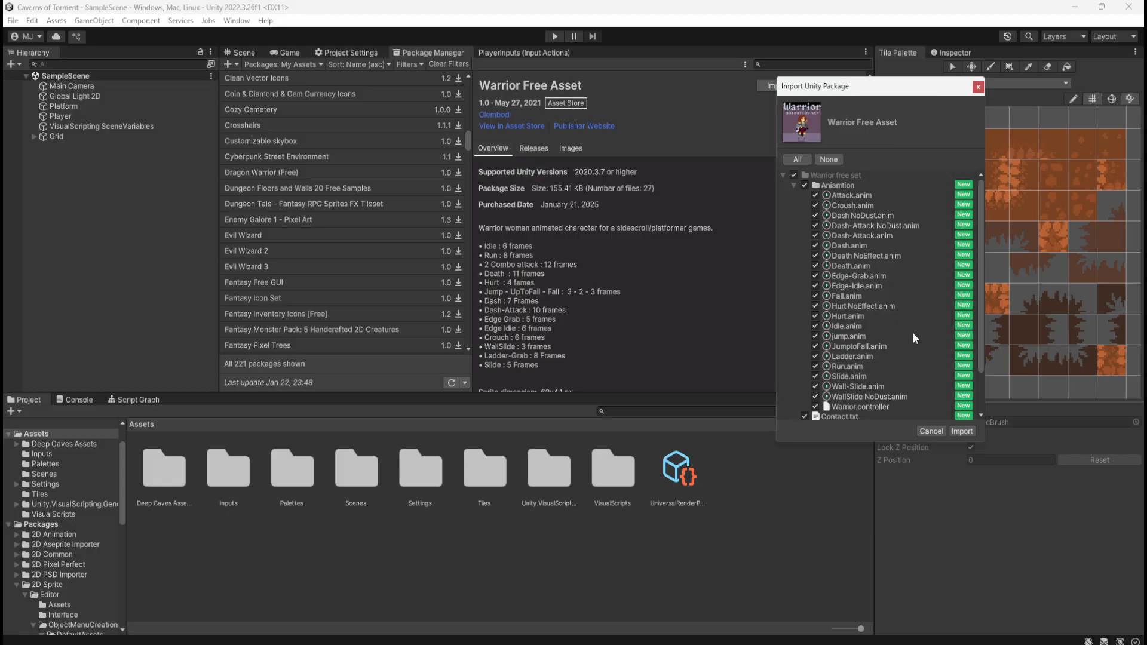
pyautogui.scroll(-3, 920, 297)
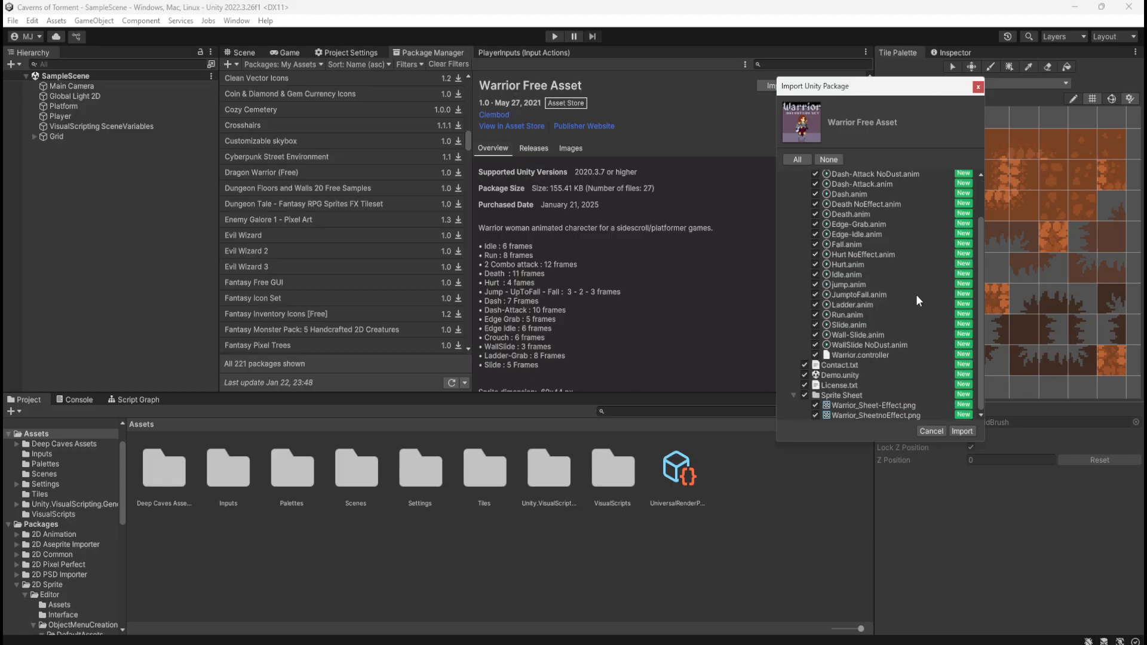
pyautogui.scroll(3, 915, 295)
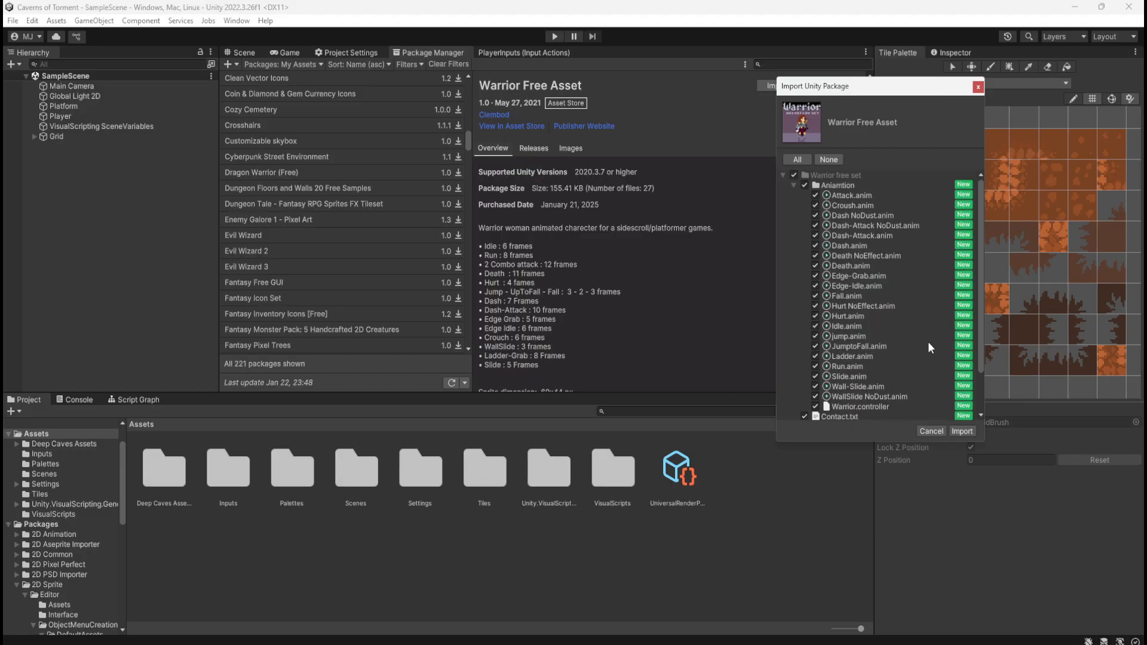
pyautogui.click(962, 431)
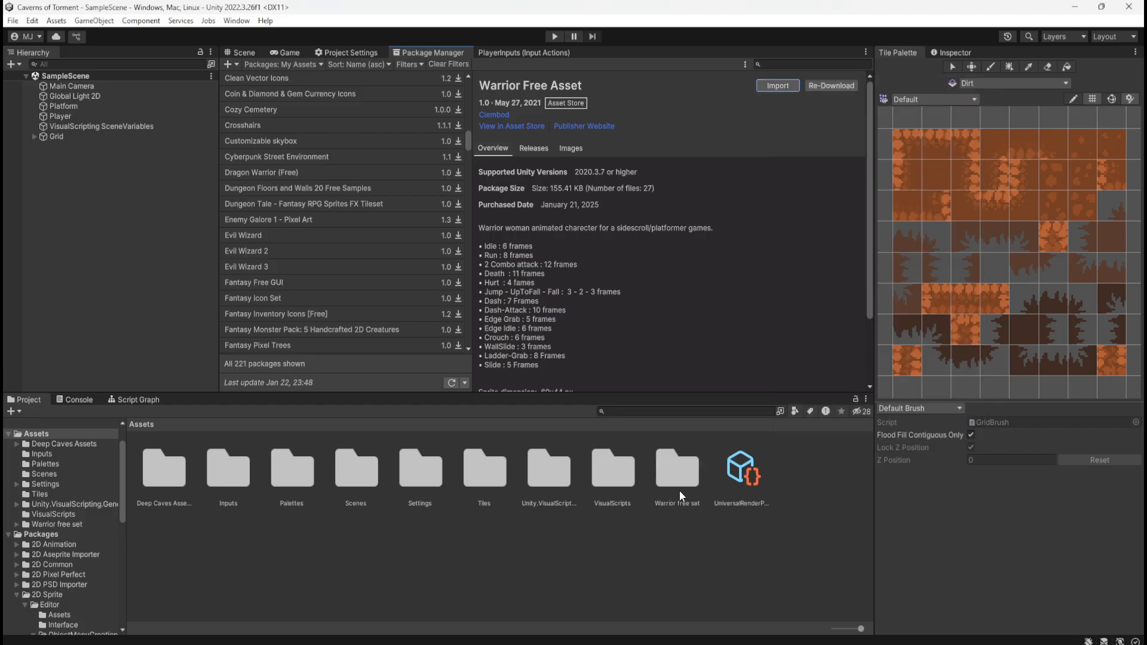
# Bring up the Scene view and open the imported Warrior free set folder in Assets
pyautogui.click(679, 490)
pyautogui.click(244, 51)
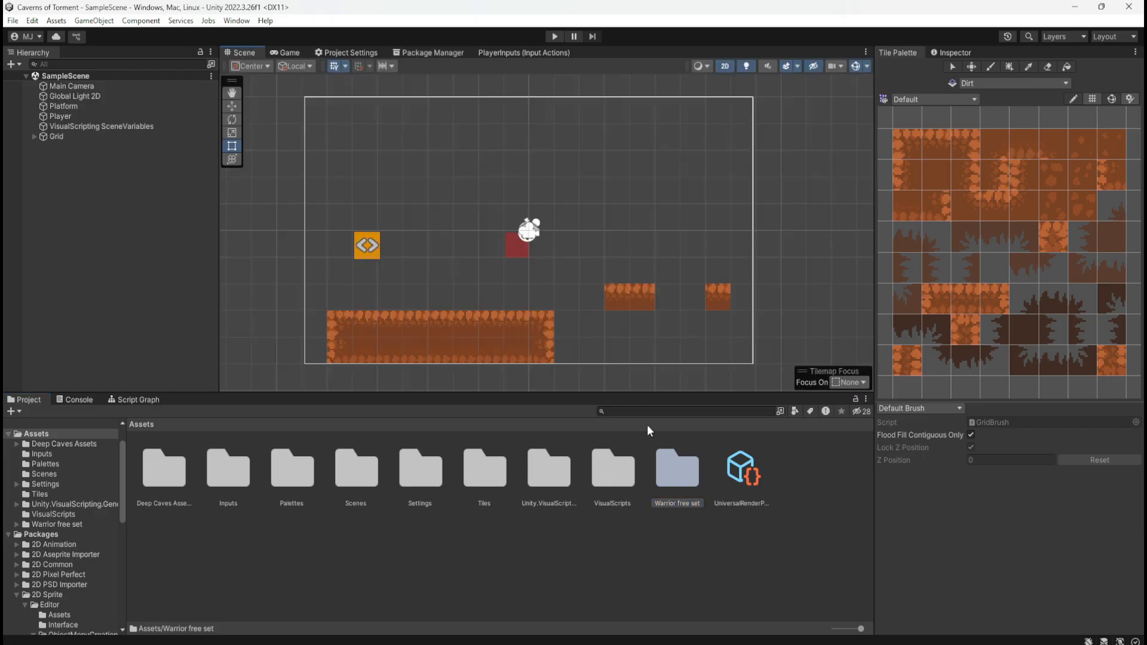
pyautogui.doubleClick(669, 474)
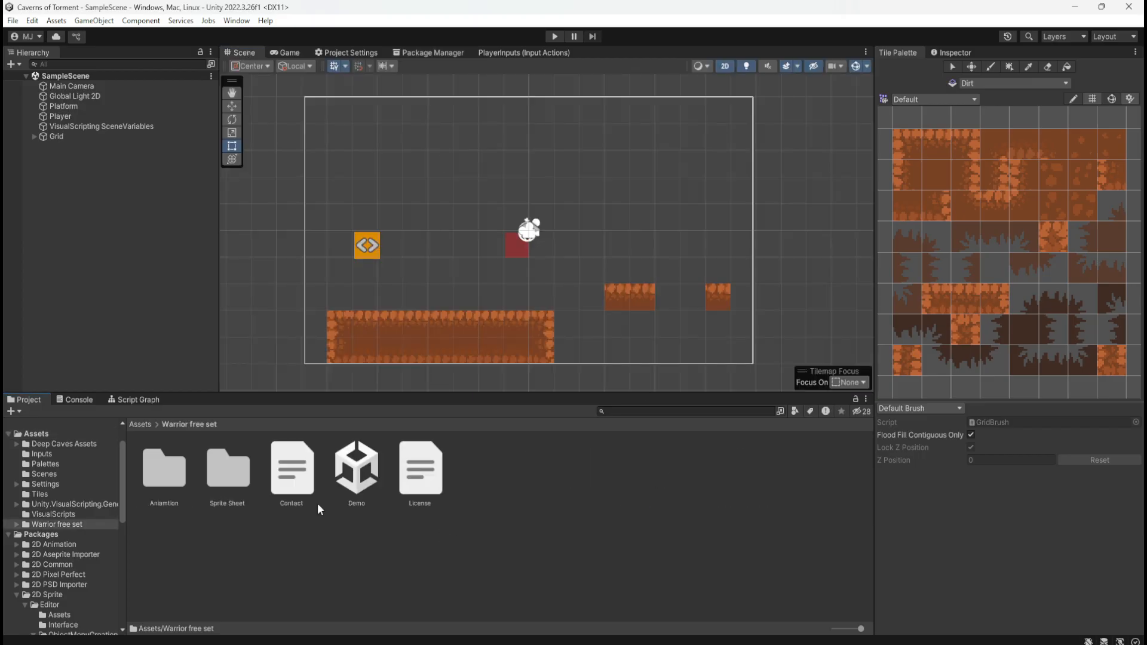
# Open the Sprite Sheet folder of Warrior free set and look through the individual sprites of the Warrior_Sheet-Effect sheet
pyautogui.doubleClick(231, 475)
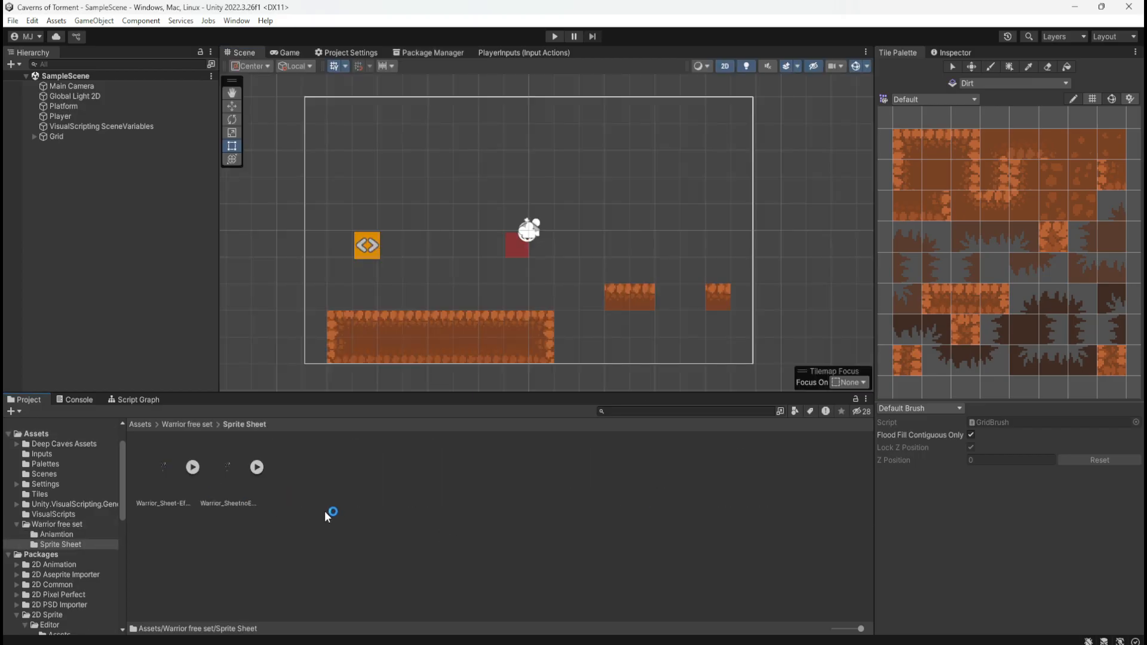
pyautogui.click(174, 468)
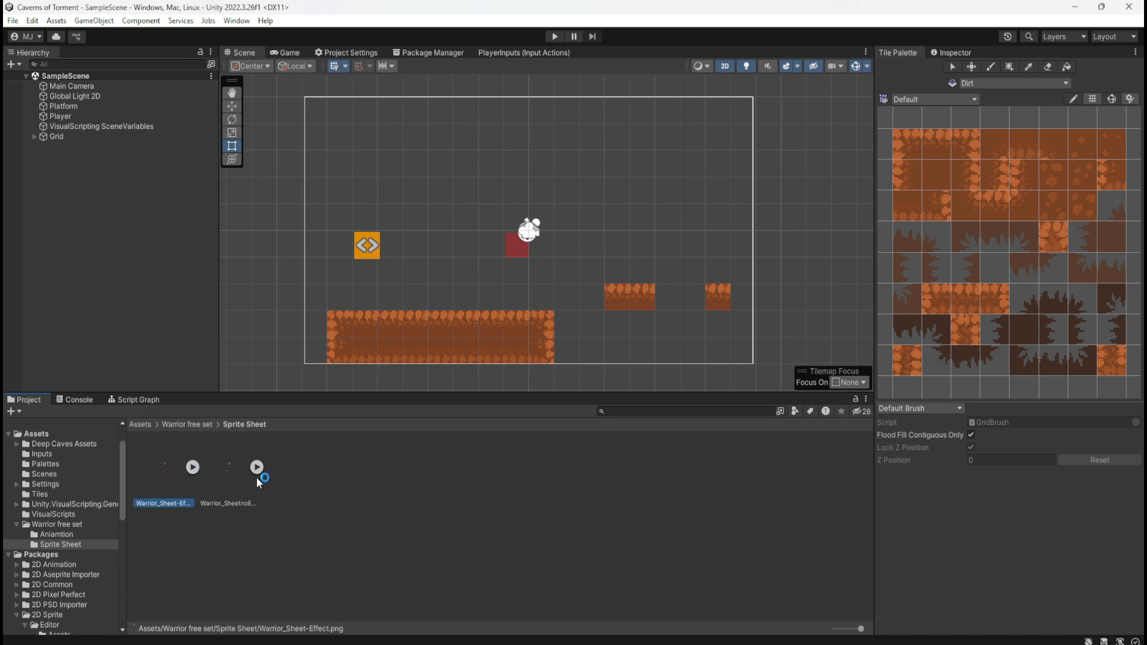
pyautogui.click(238, 475)
pyautogui.click(193, 468)
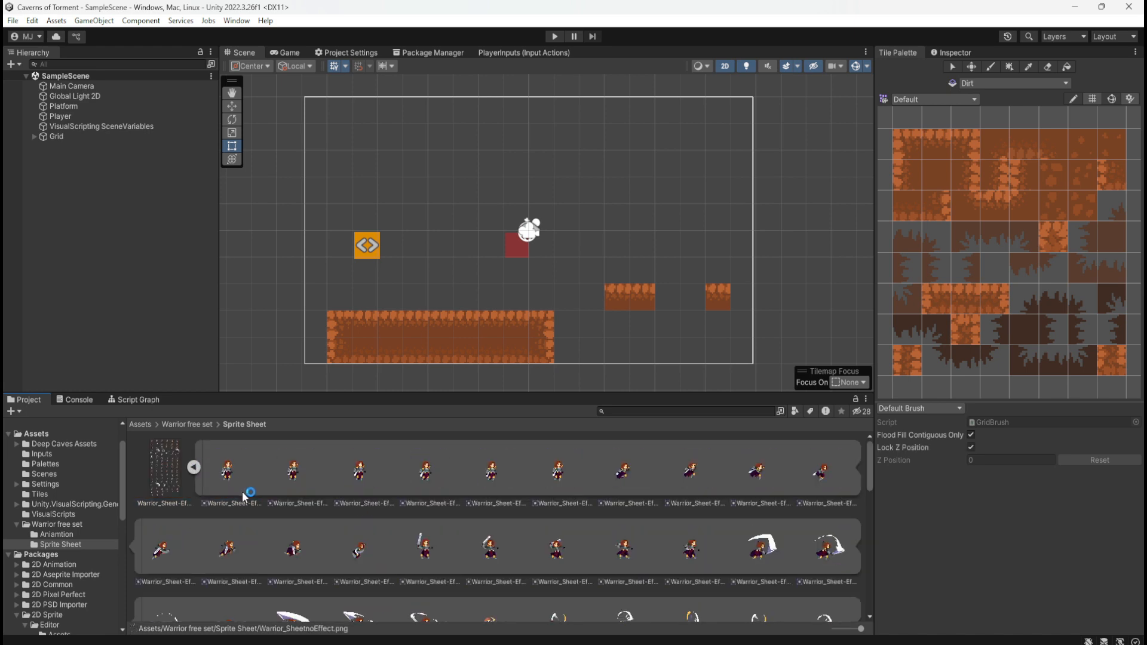
pyautogui.click(235, 468)
pyautogui.click(305, 473)
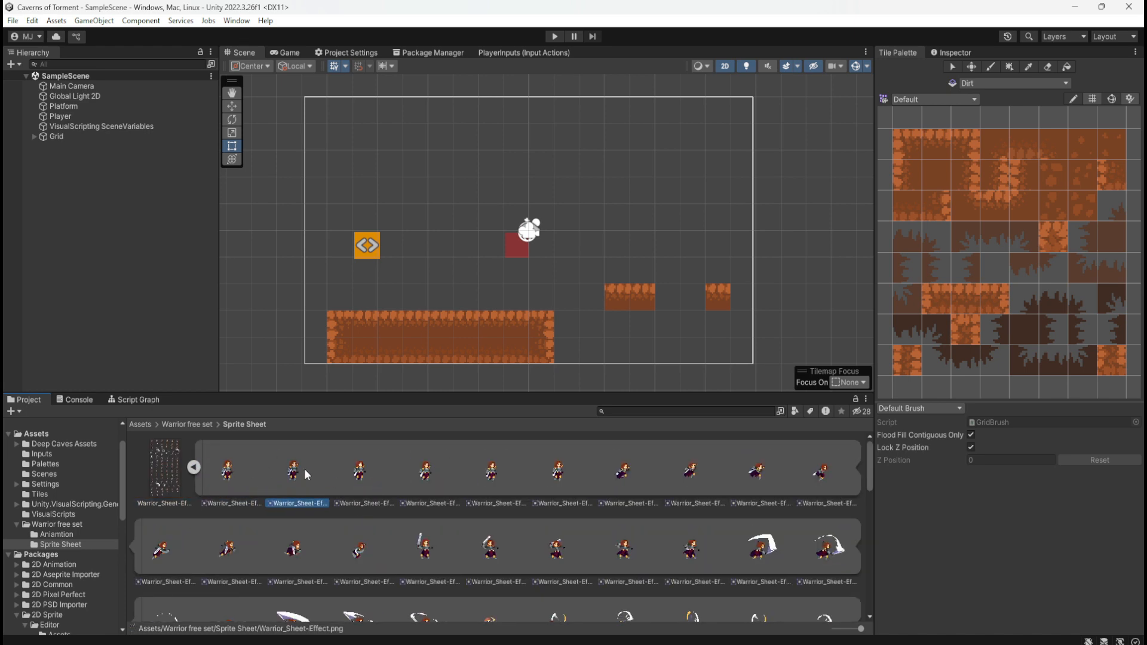
pyautogui.scroll(-3, 410, 486)
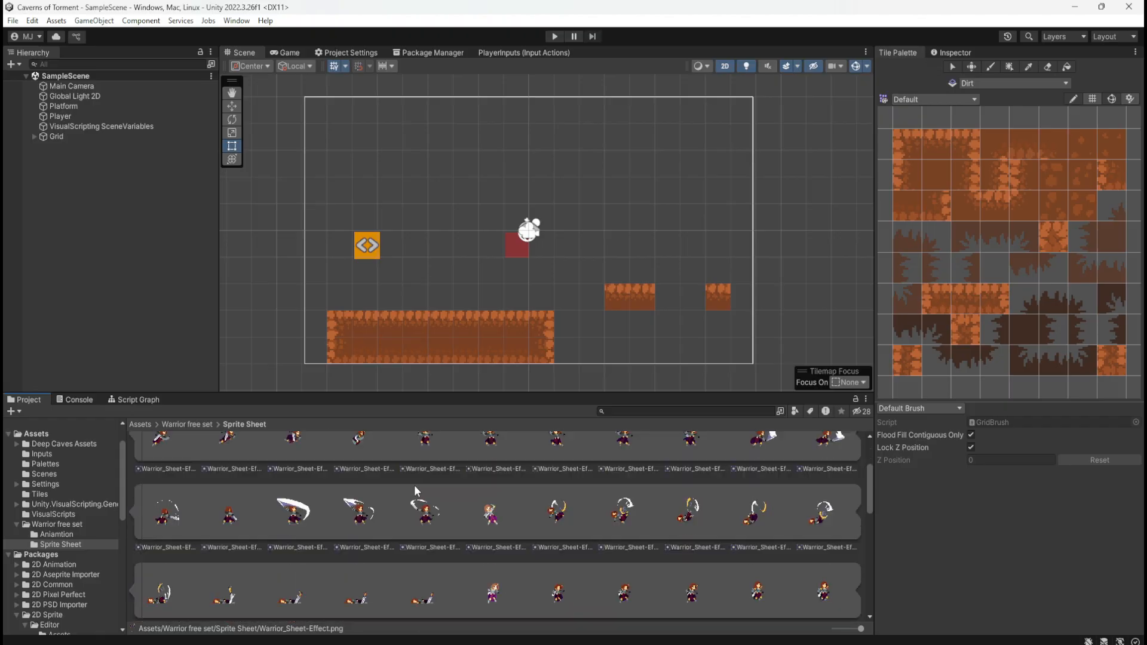
pyautogui.scroll(-5, 415, 486)
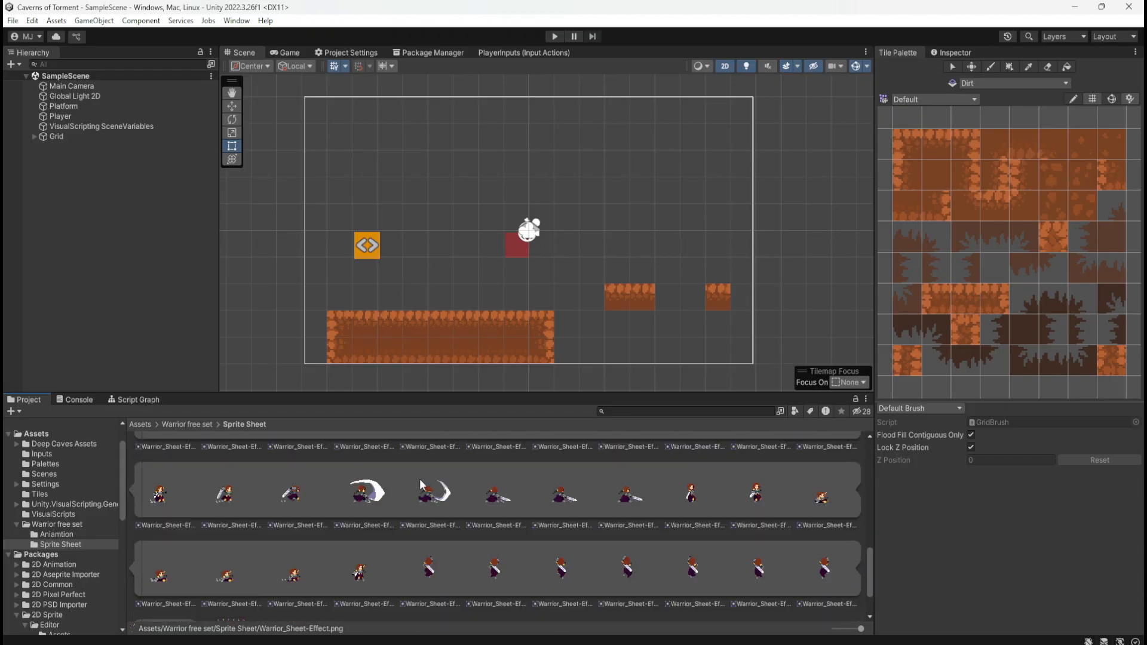
pyautogui.scroll(-2, 420, 485)
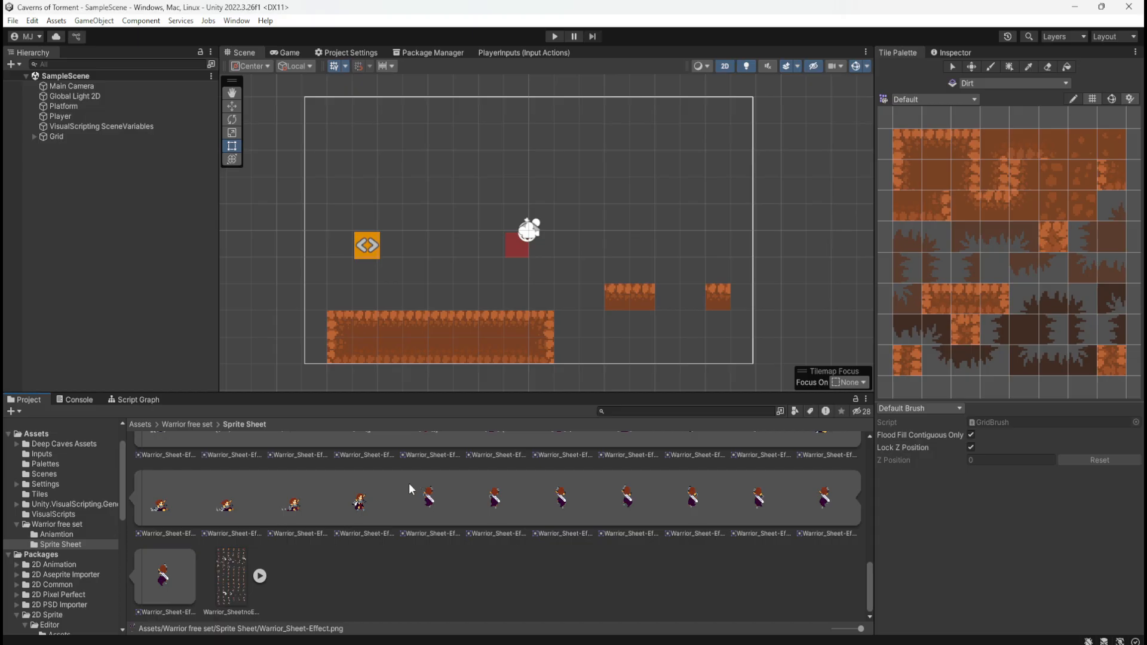
# Expand the Warrior_SheetnoEffect sprite sheet and look through its individual frames
pyautogui.click(240, 572)
pyautogui.click(260, 576)
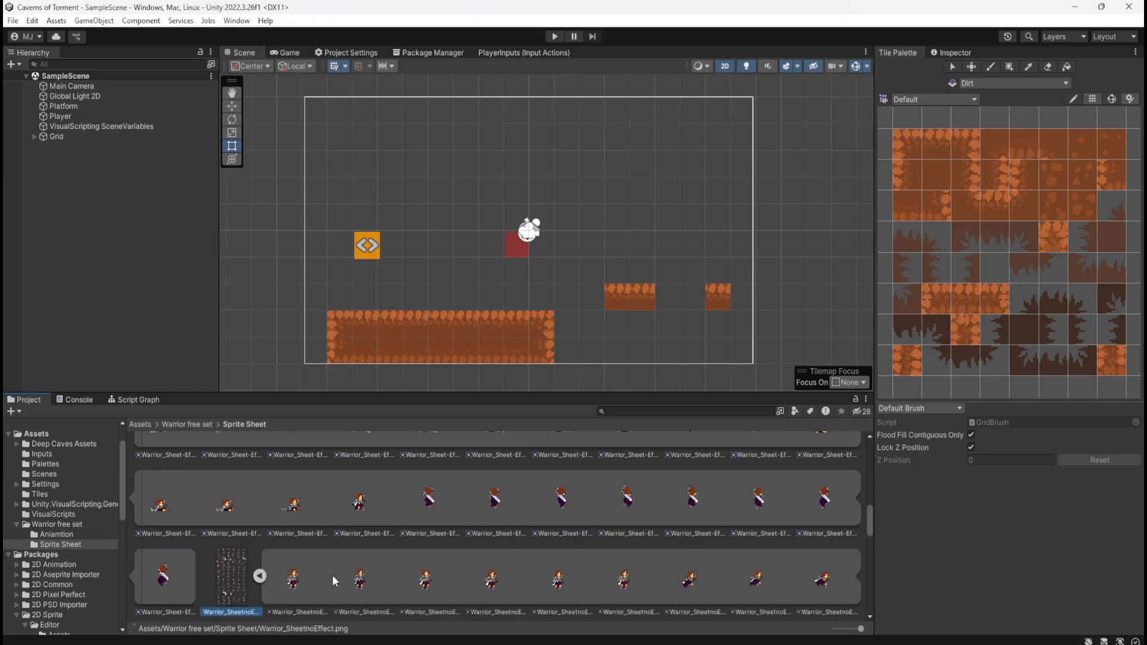
pyautogui.scroll(-3, 360, 567)
pyautogui.scroll(-6, 389, 528)
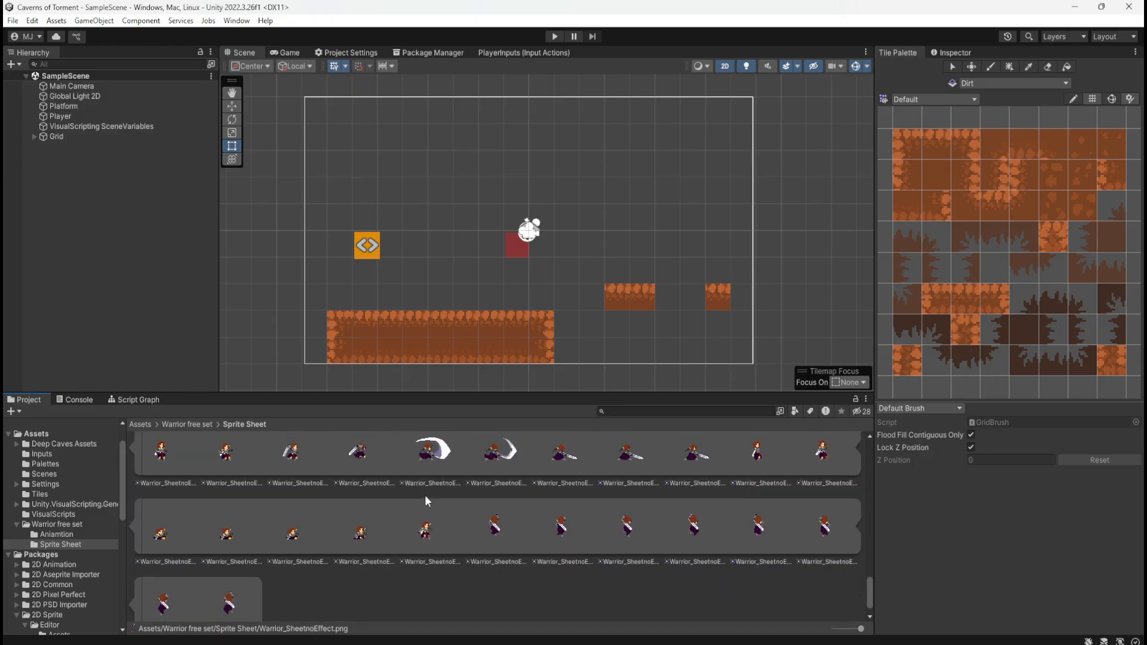
pyautogui.scroll(-5, 430, 544)
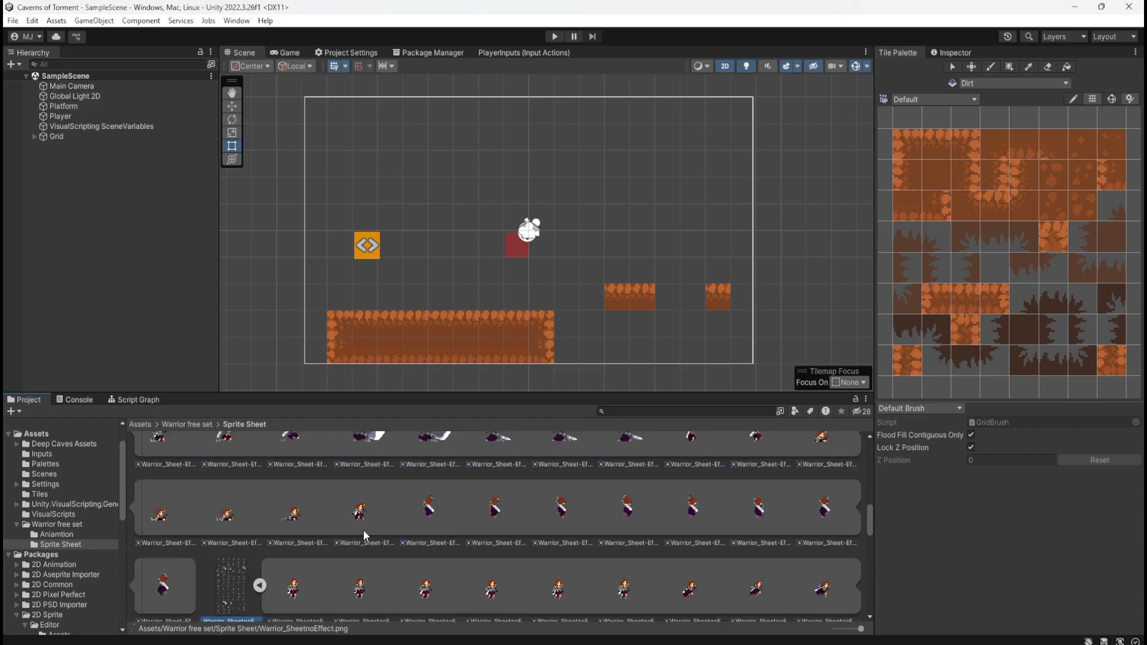
pyautogui.scroll(-1, 254, 585)
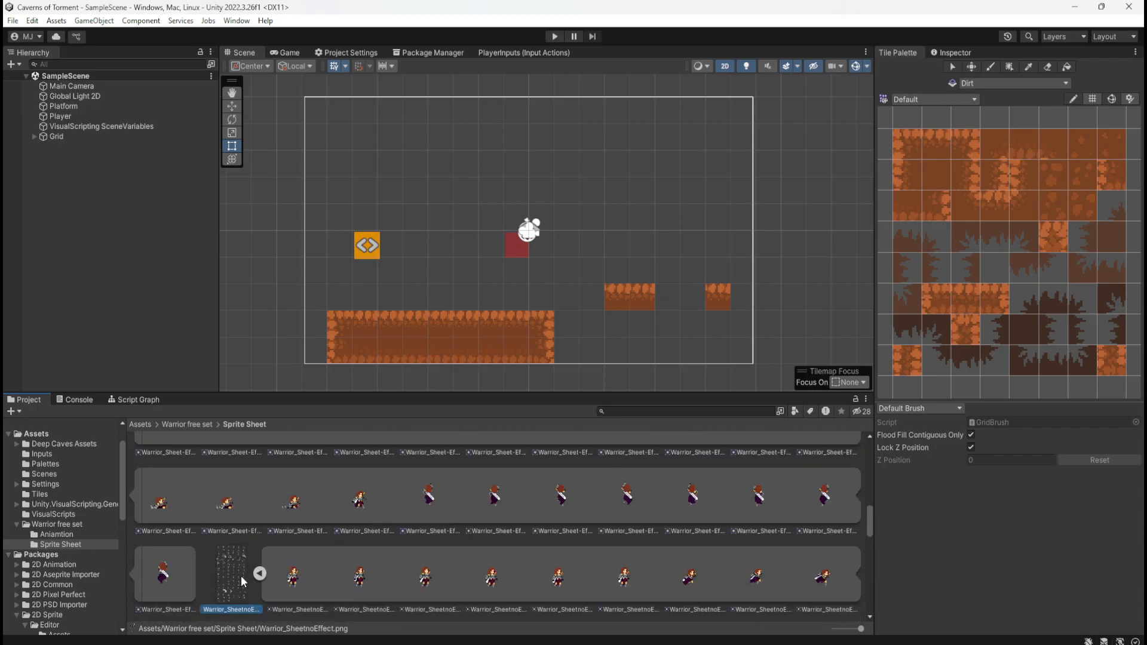
# Compare the opening frames of the effect and no-effect warrior sheets, then collapse both sheets
pyautogui.scroll(5, 242, 571)
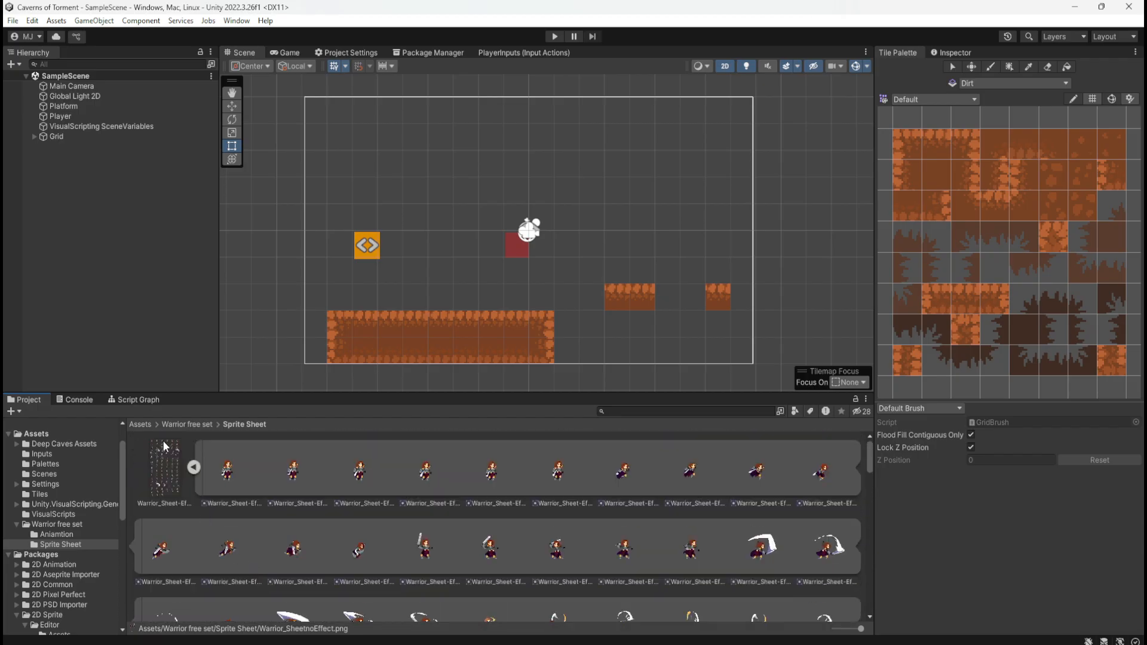
pyautogui.click(194, 467)
pyautogui.click(163, 478)
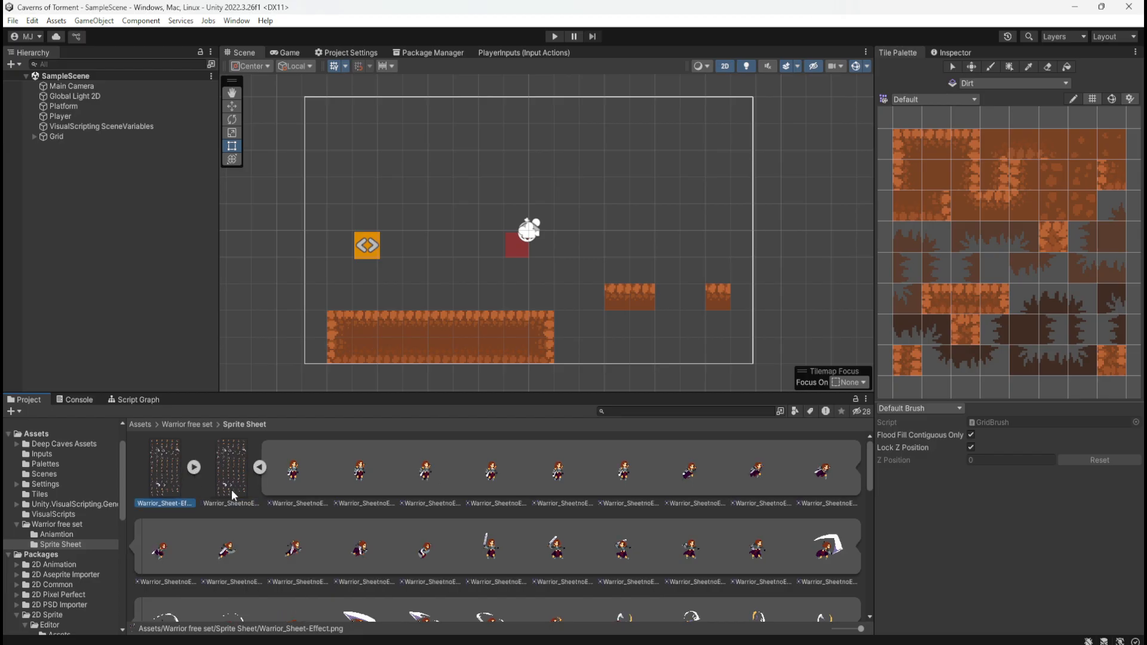
pyautogui.click(232, 469)
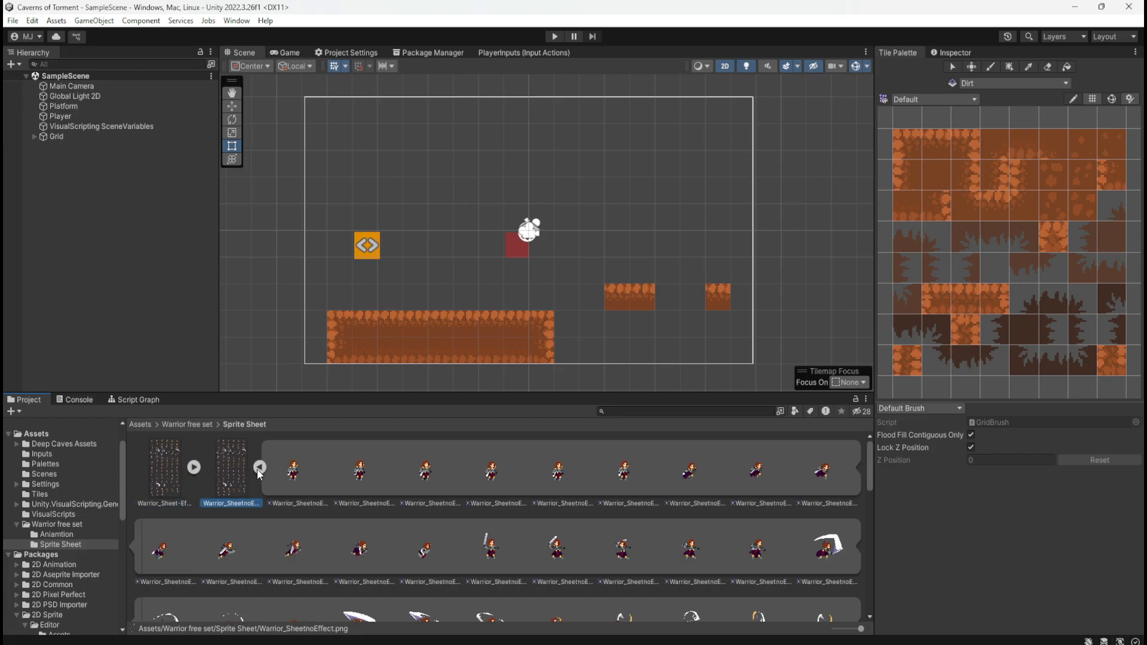
pyautogui.click(194, 467)
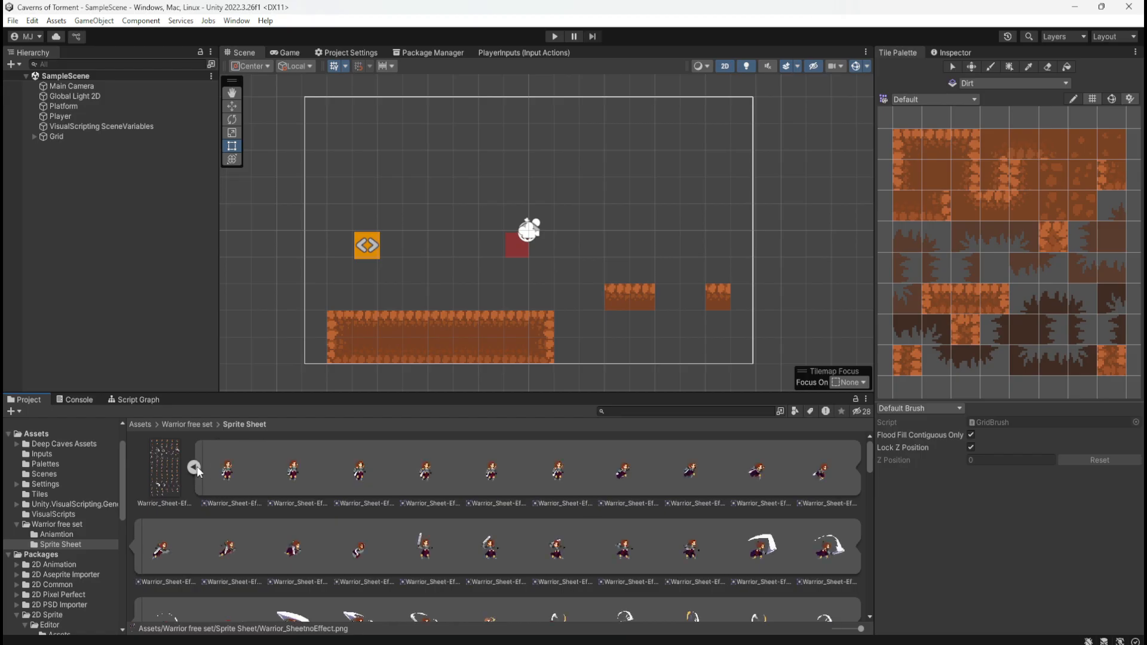
pyautogui.click(194, 467)
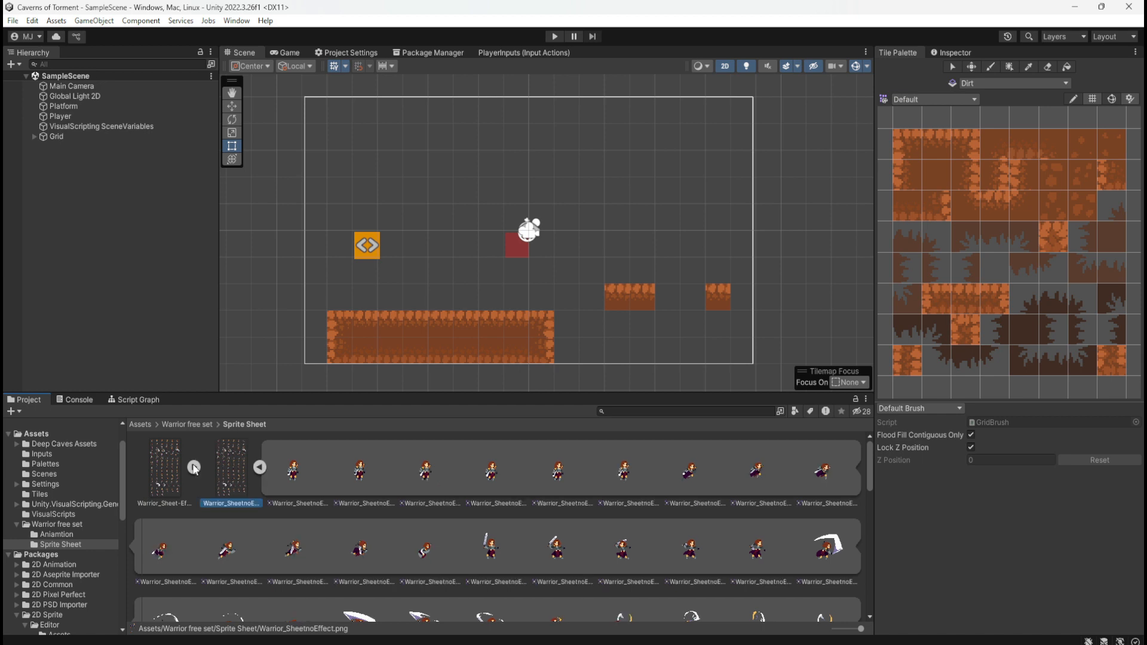
pyautogui.click(193, 467)
pyautogui.click(194, 467)
pyautogui.click(193, 467)
pyautogui.click(194, 467)
pyautogui.click(260, 468)
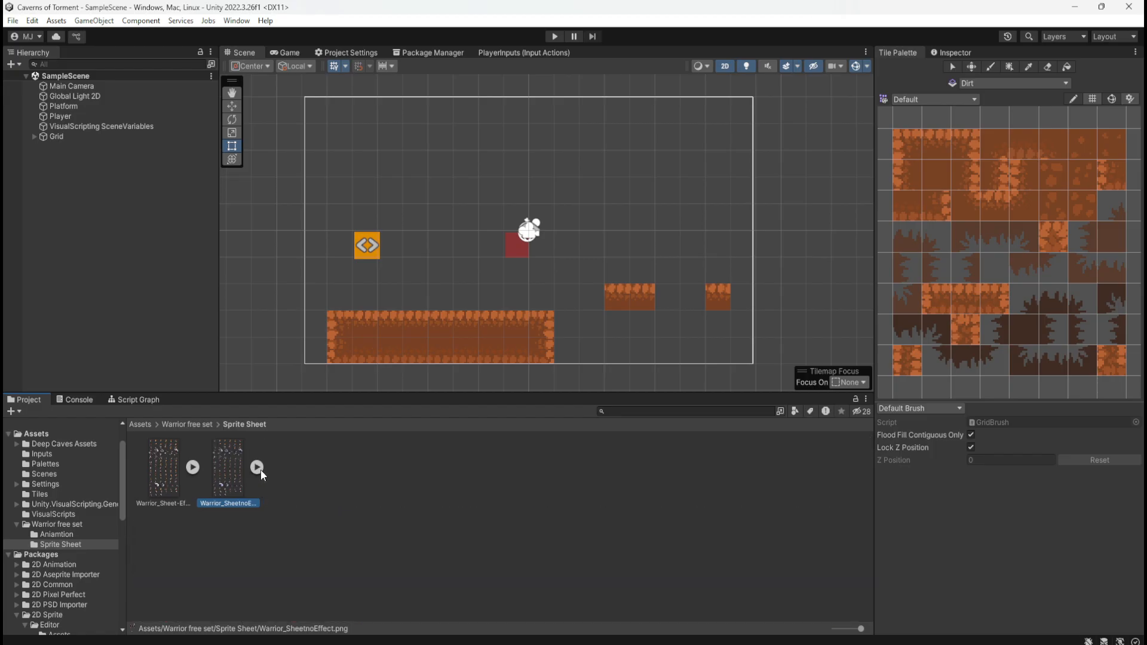
# Open the Aniamtion folder of Warrior free set, inspect the Attack clip in the Animation window and close that window
pyautogui.click(198, 422)
pyautogui.doubleClick(170, 468)
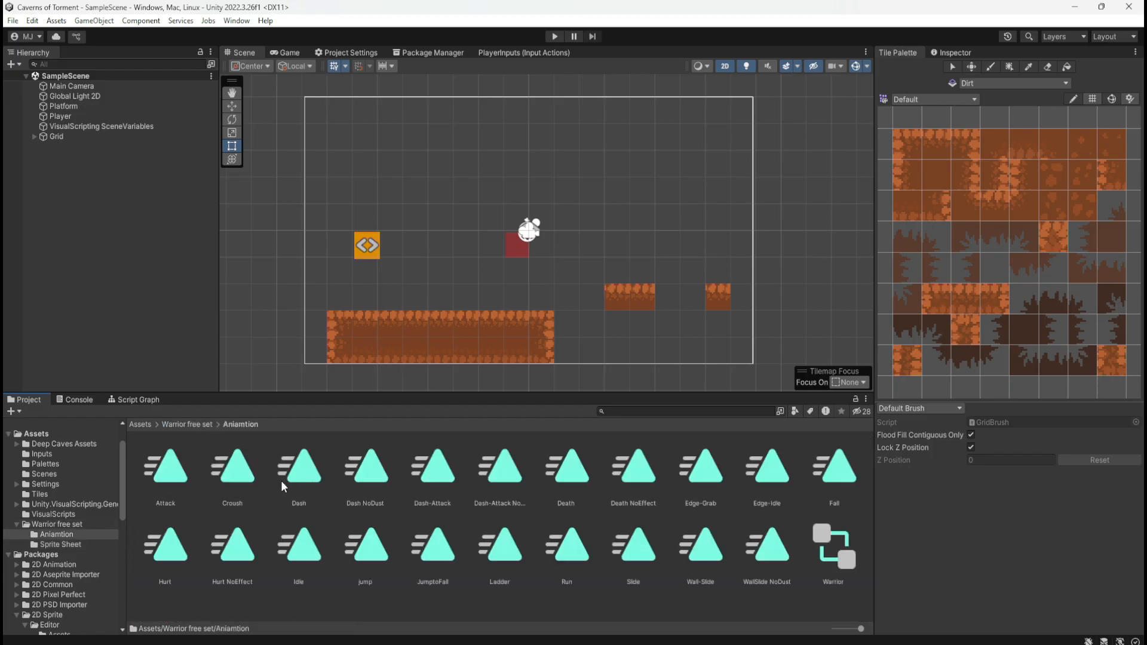
pyautogui.click(163, 467)
pyautogui.doubleClick(172, 467)
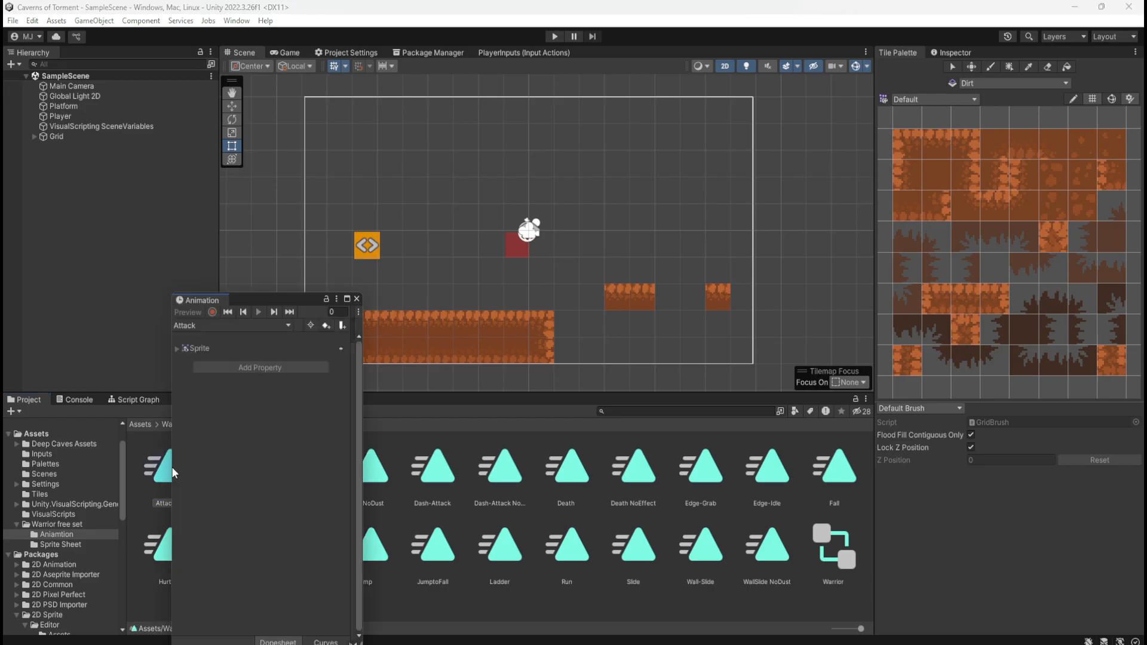
pyautogui.click(356, 298)
pyautogui.click(203, 480)
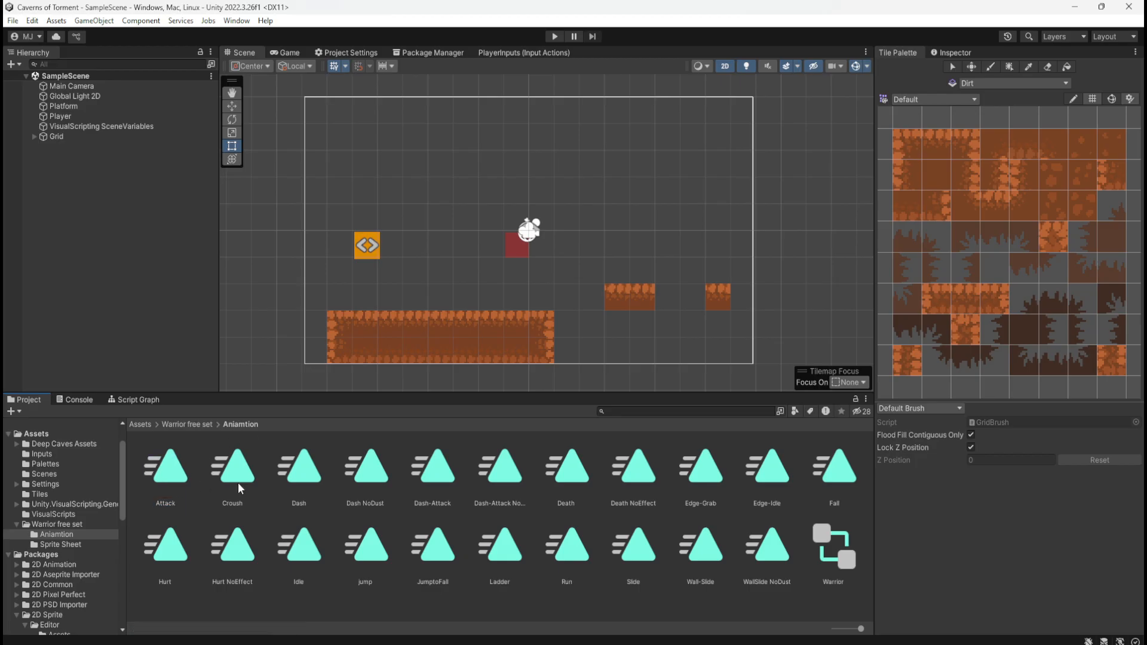
# Open the Warrior animator controller from the Aniamtion folder and show its Base Layer state graph
pyautogui.click(834, 543)
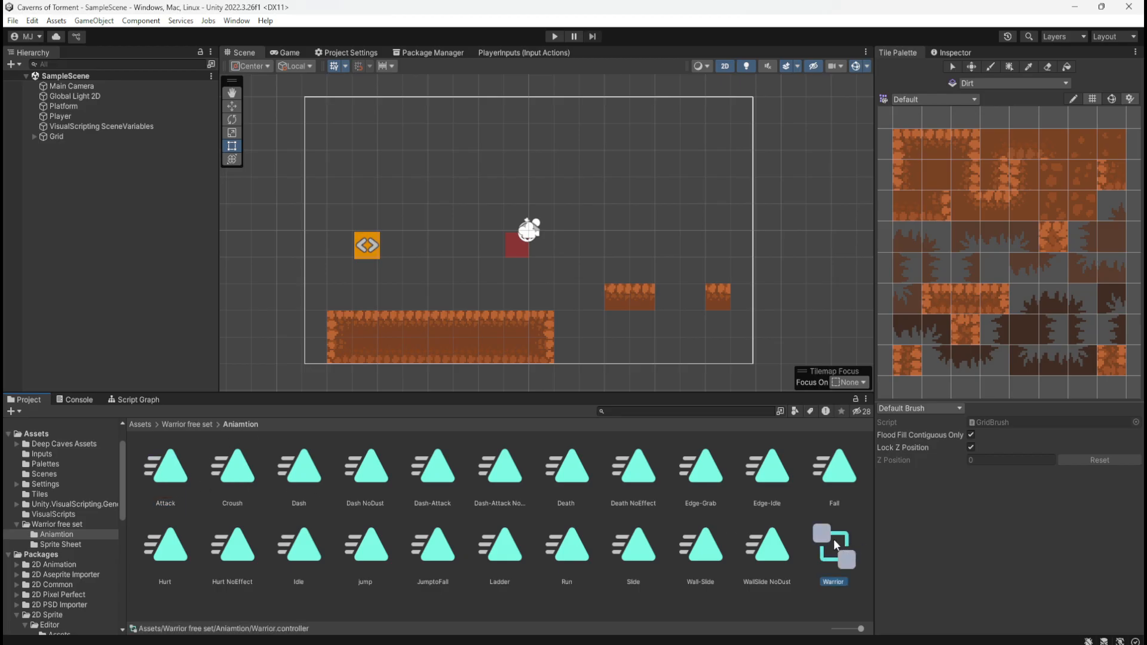
pyautogui.doubleClick(835, 545)
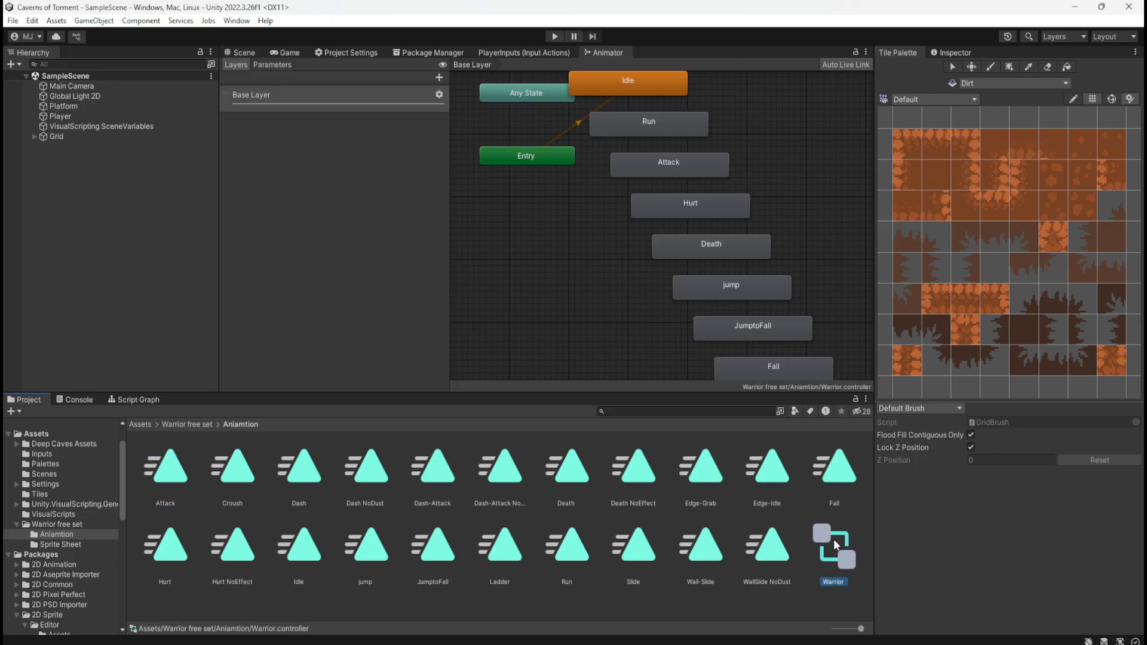
pyautogui.scroll(-3, 526, 289)
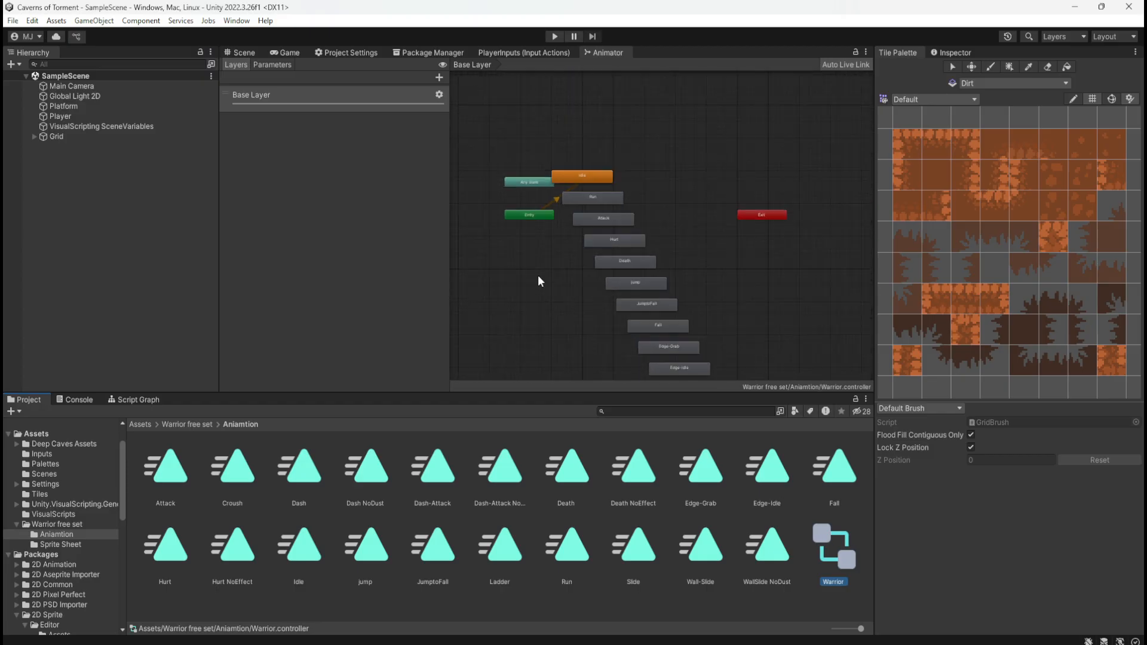
pyautogui.scroll(-3, 555, 264)
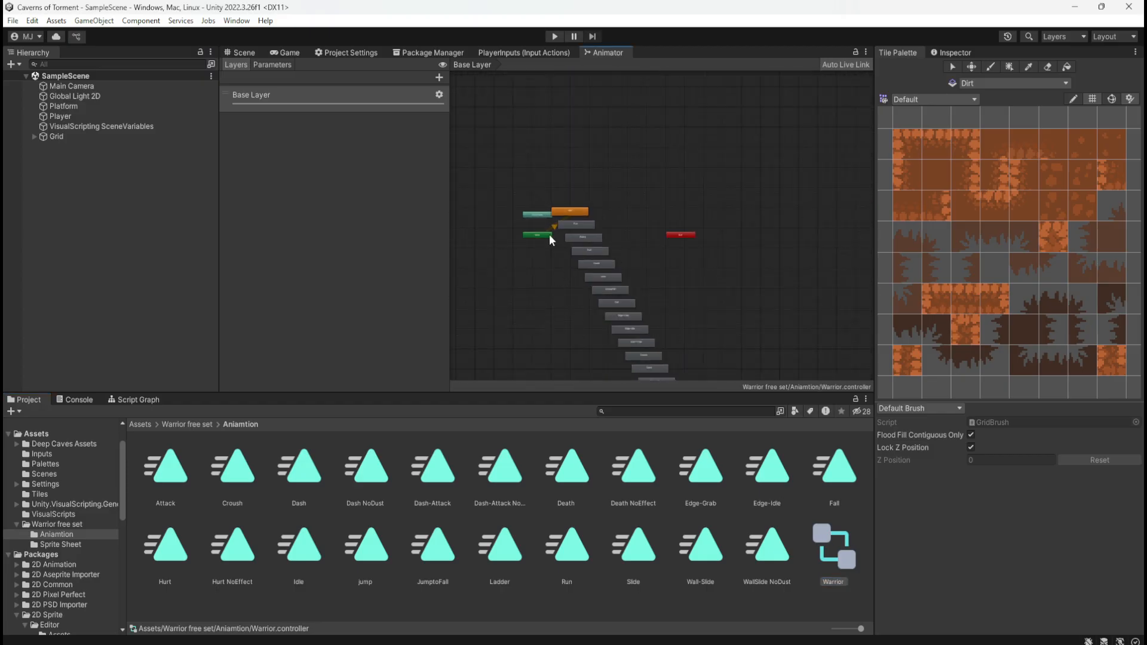
# Examine the animation states in the Warrior controller's Base Layer and check the options available for the Croush state
pyautogui.rightClick(547, 243)
pyautogui.click(553, 330)
pyautogui.moveTo(566, 333); pyautogui.dragTo(566, 284)
pyautogui.moveTo(556, 321); pyautogui.dragTo(514, 159, button='middle')
pyautogui.scroll(2, 598, 319)
pyautogui.scroll(5, 645, 330)
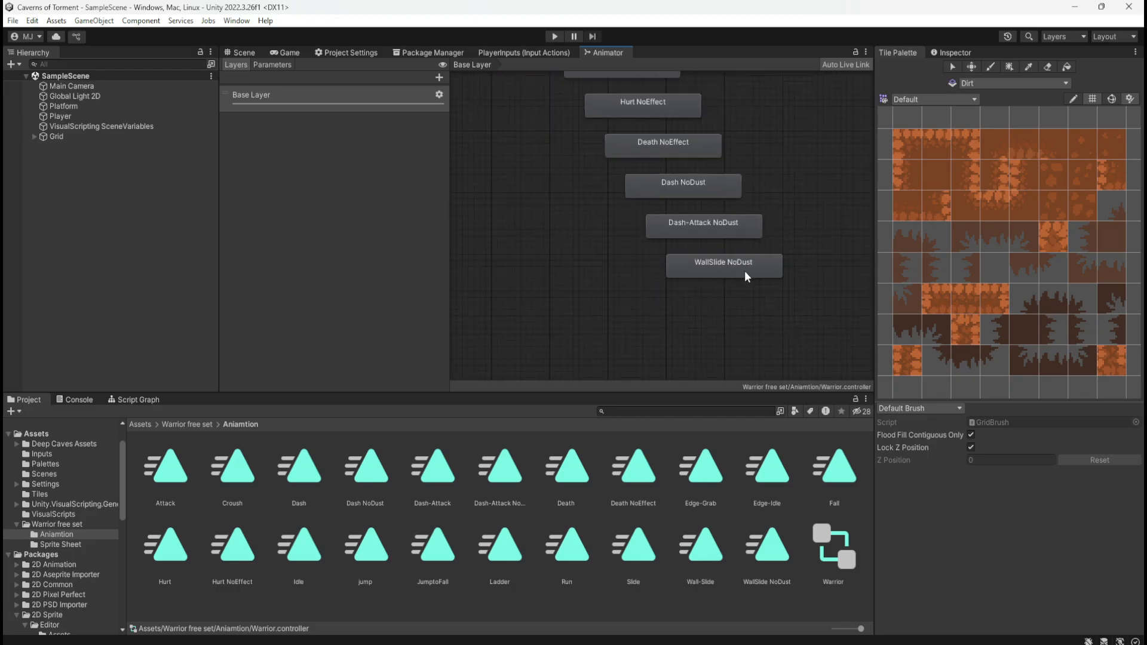
pyautogui.scroll(-3, 728, 299)
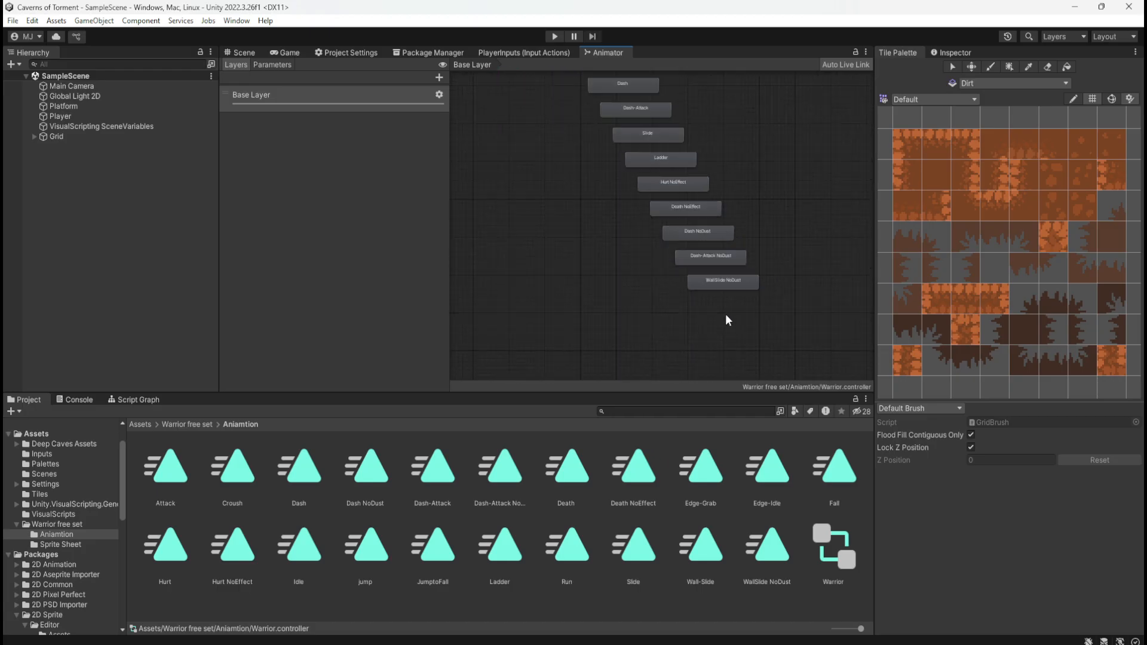
pyautogui.scroll(3, 668, 226)
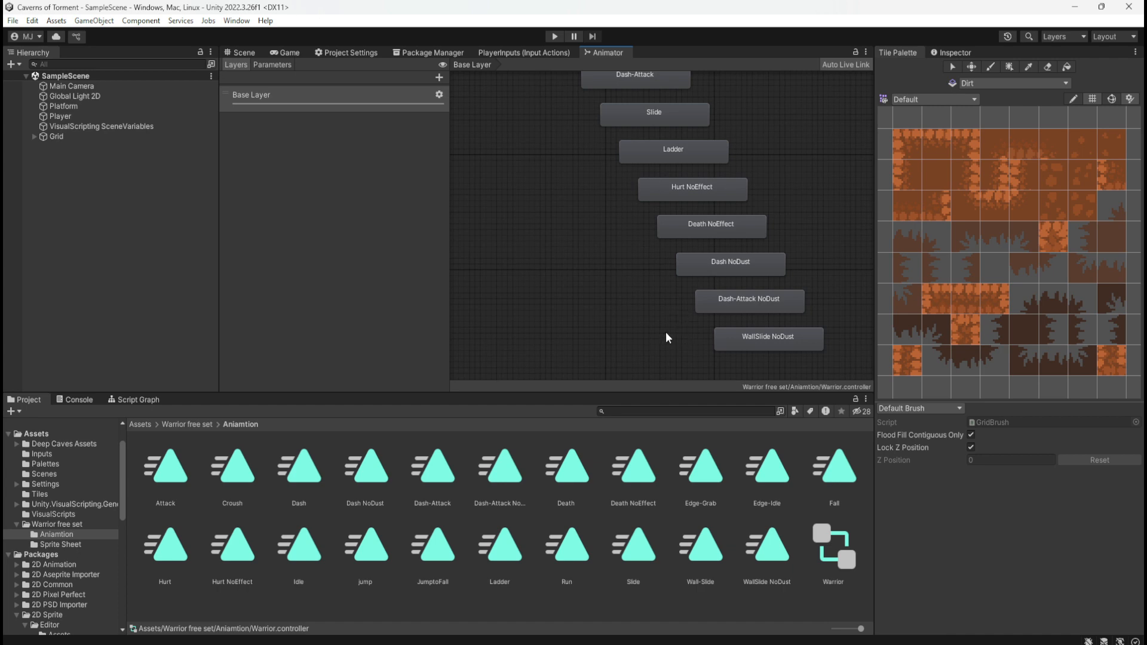
pyautogui.scroll(-3, 667, 337)
pyautogui.scroll(3, 635, 201)
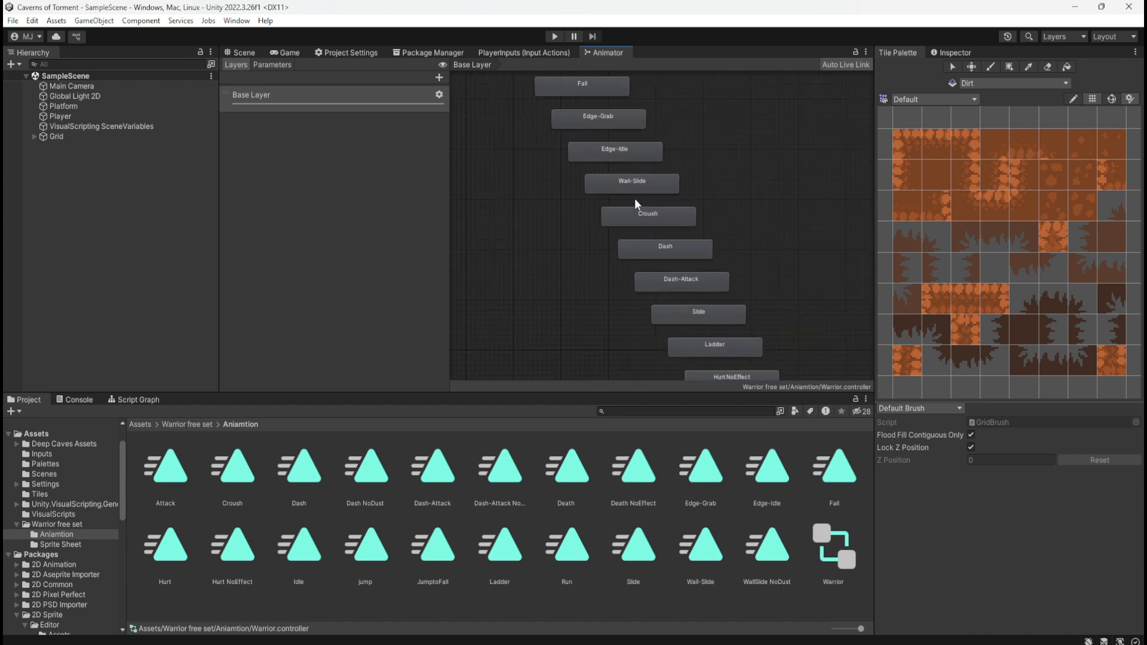
pyautogui.scroll(2, 634, 198)
pyautogui.click(703, 217)
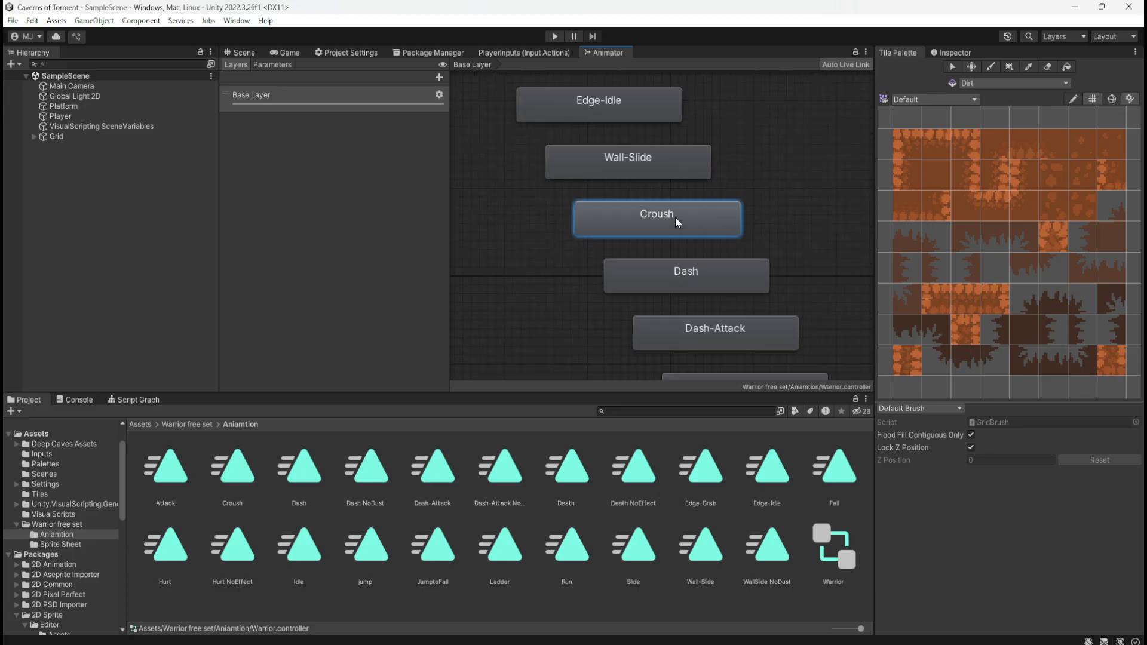
pyautogui.rightClick(680, 213)
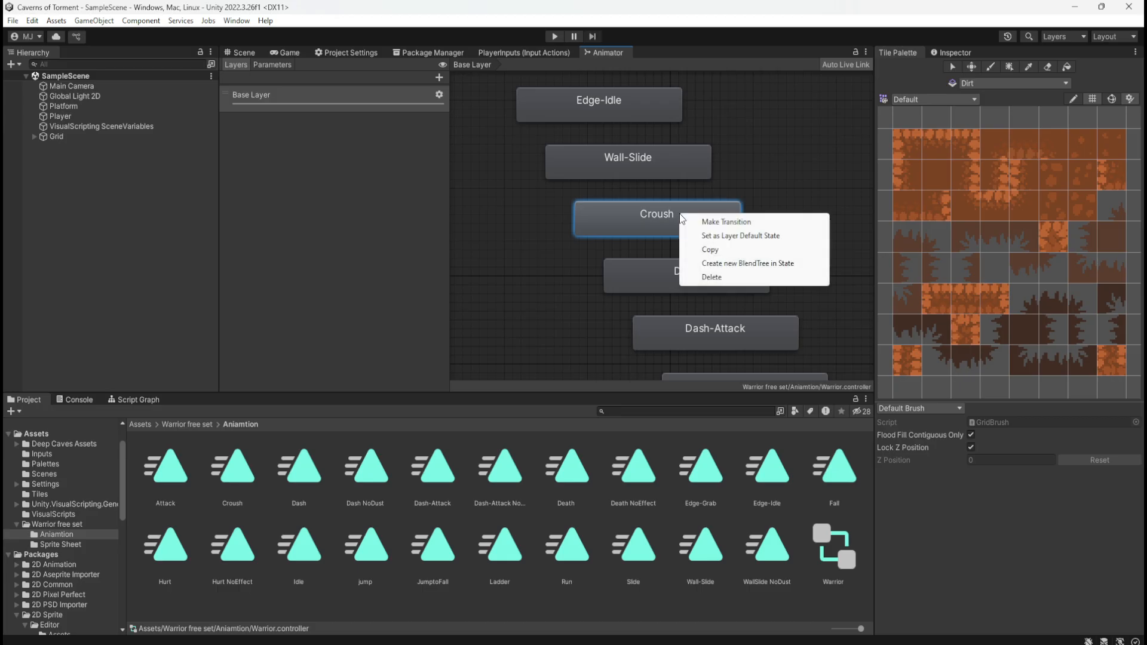
pyautogui.click(558, 259)
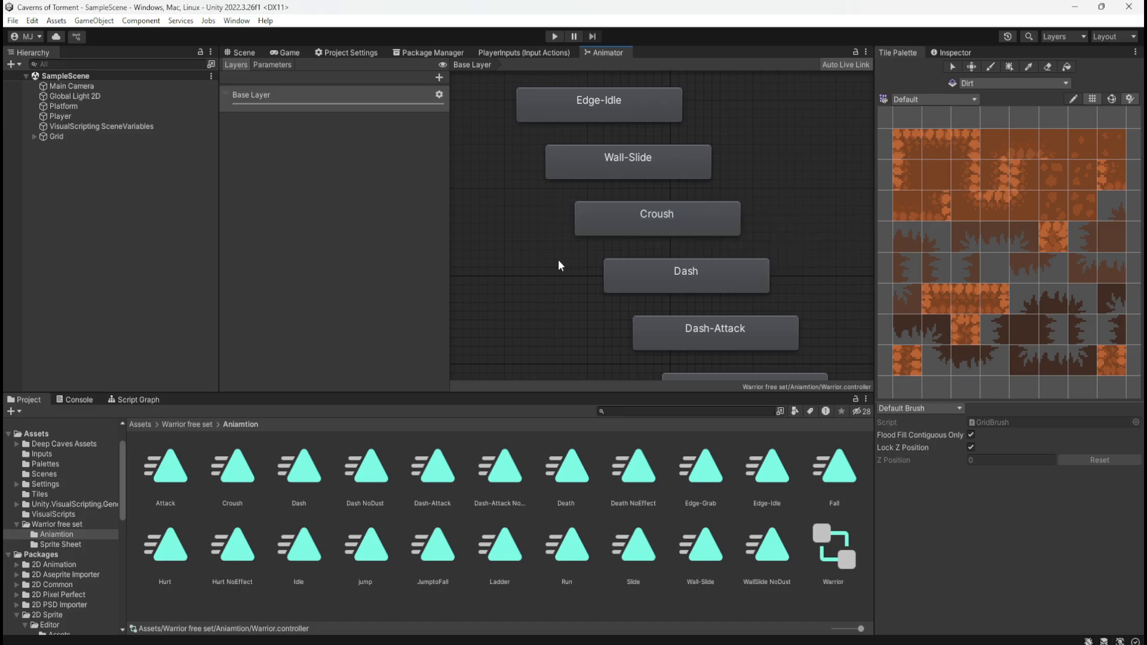
# Rearrange the Base Layer graph by moving the Entry node farther from Idle and placing Any State directly above Entry
pyautogui.scroll(-6, 674, 305)
pyautogui.scroll(8, 536, 101)
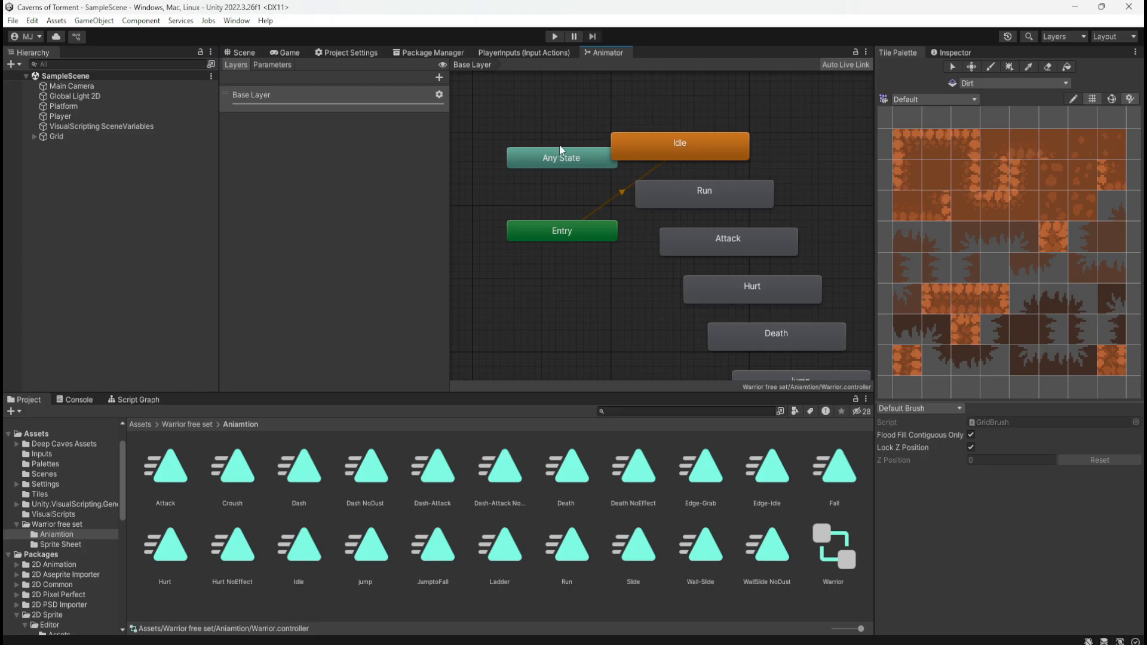
pyautogui.click(546, 230)
pyautogui.click(550, 208)
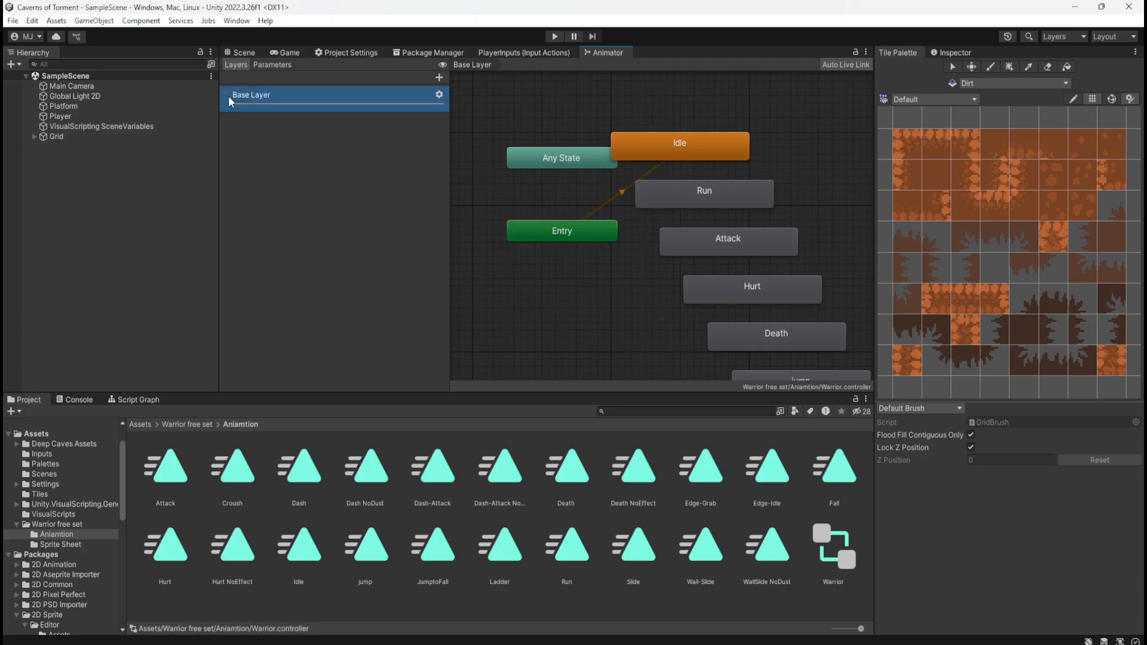
pyautogui.moveTo(567, 156); pyautogui.dragTo(512, 233)
pyautogui.click(625, 255)
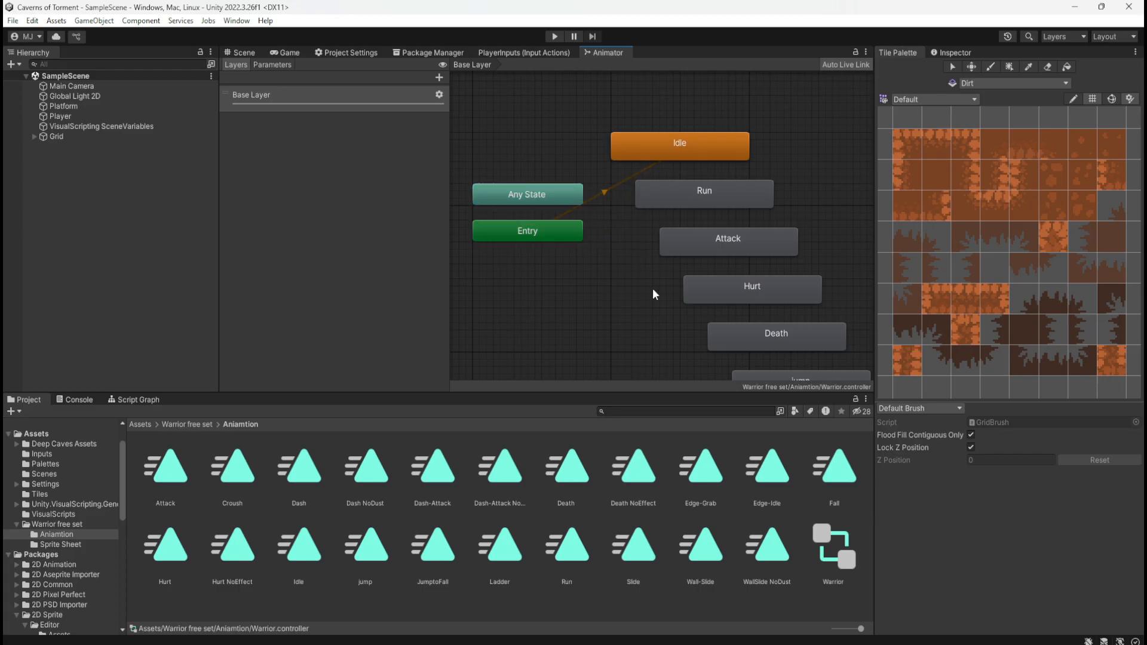
# Try adding the Idle clip to the Base Layer graph as an extra state, then delete that state
pyautogui.moveTo(302, 545); pyautogui.dragTo(545, 300)
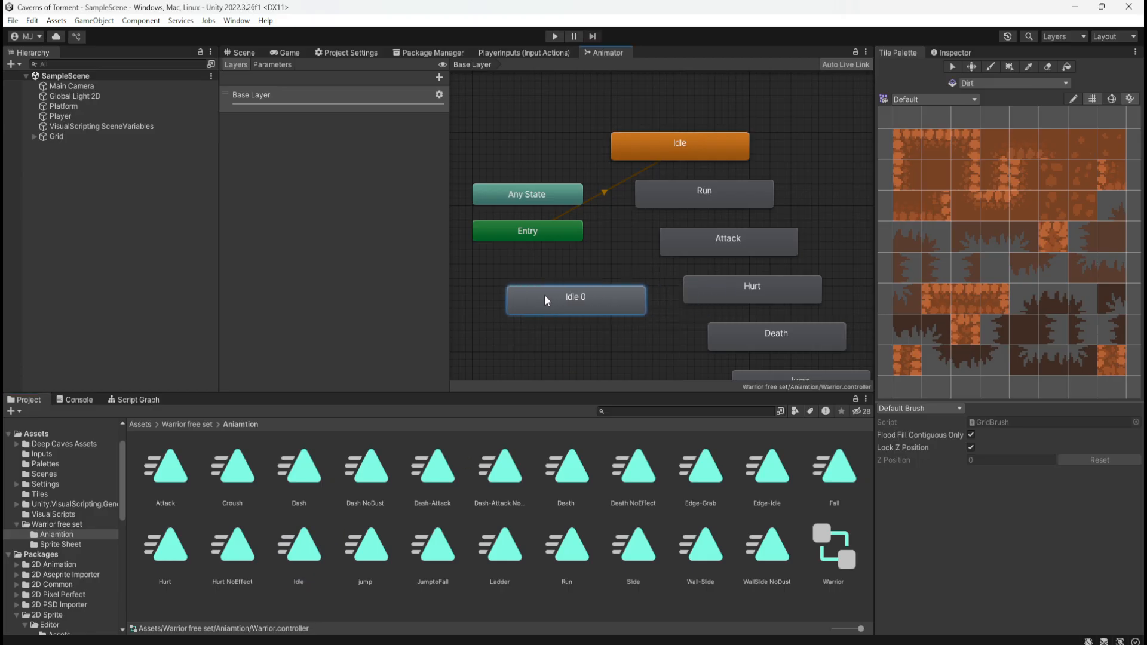
pyautogui.press('Delete')
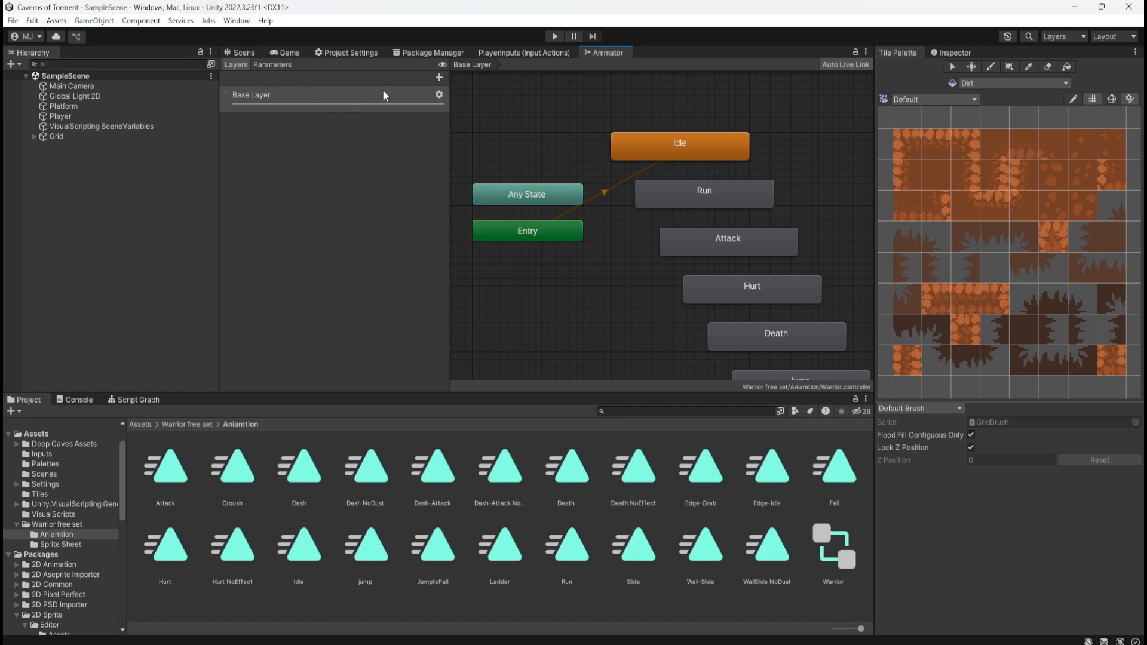
# Try adding a second animation layer to the Warrior controller, then delete that layer
pyautogui.click(441, 80)
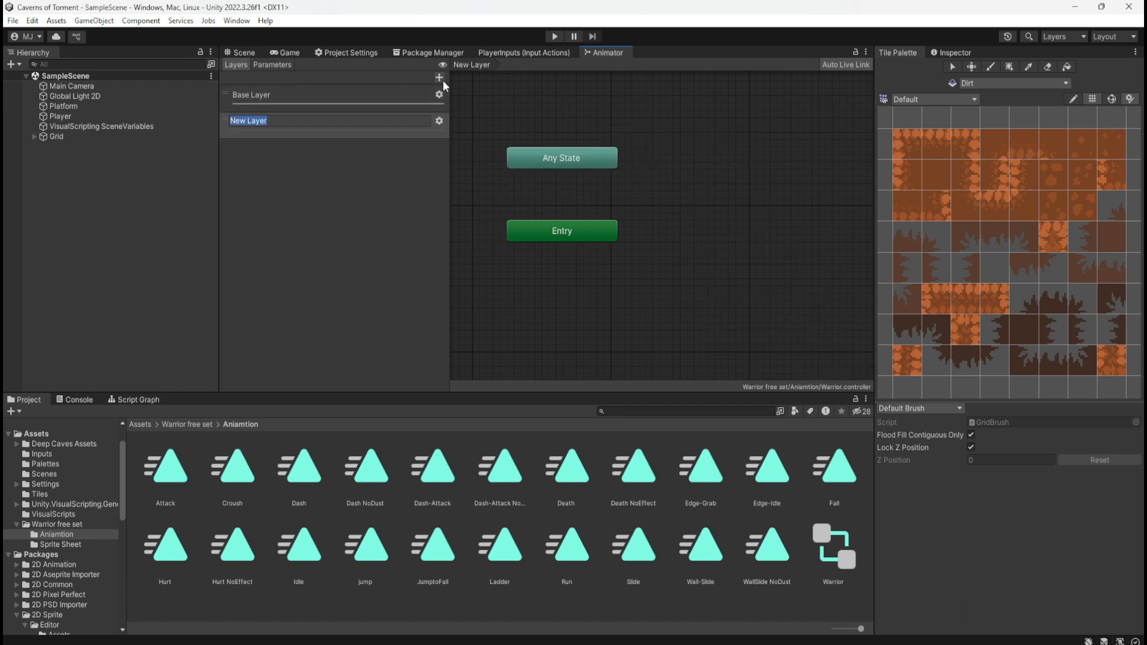
pyautogui.click(371, 96)
pyautogui.click(318, 126)
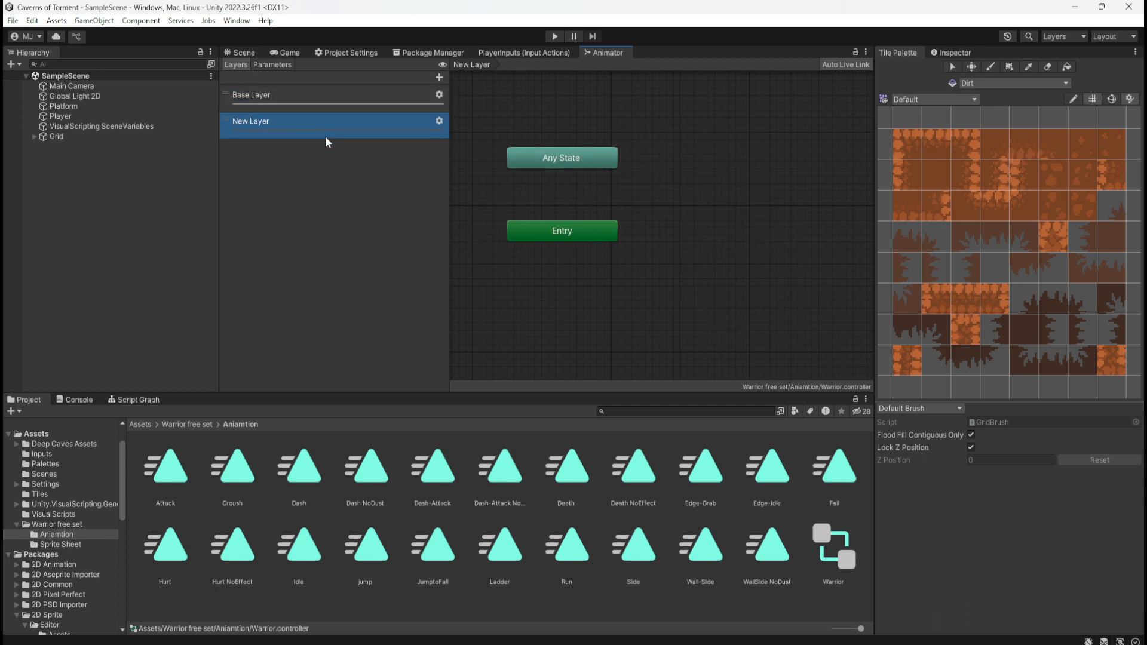
pyautogui.press('Delete')
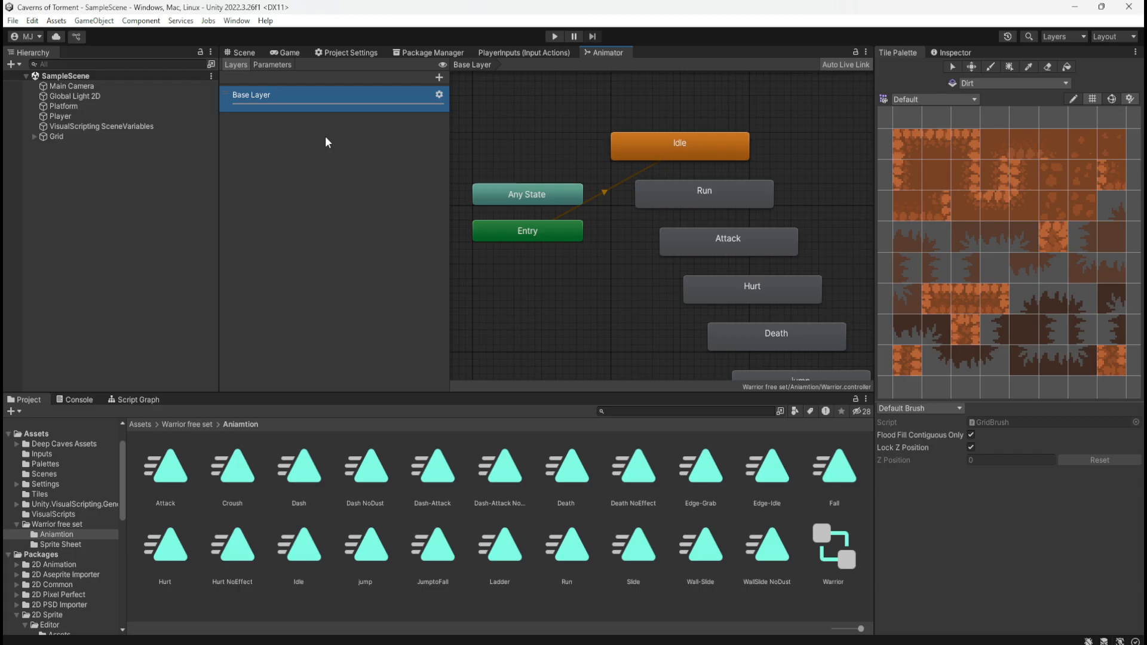
# Check the options available for the Idle state in the Base Layer graph
pyautogui.click(684, 141)
pyautogui.rightClick(693, 143)
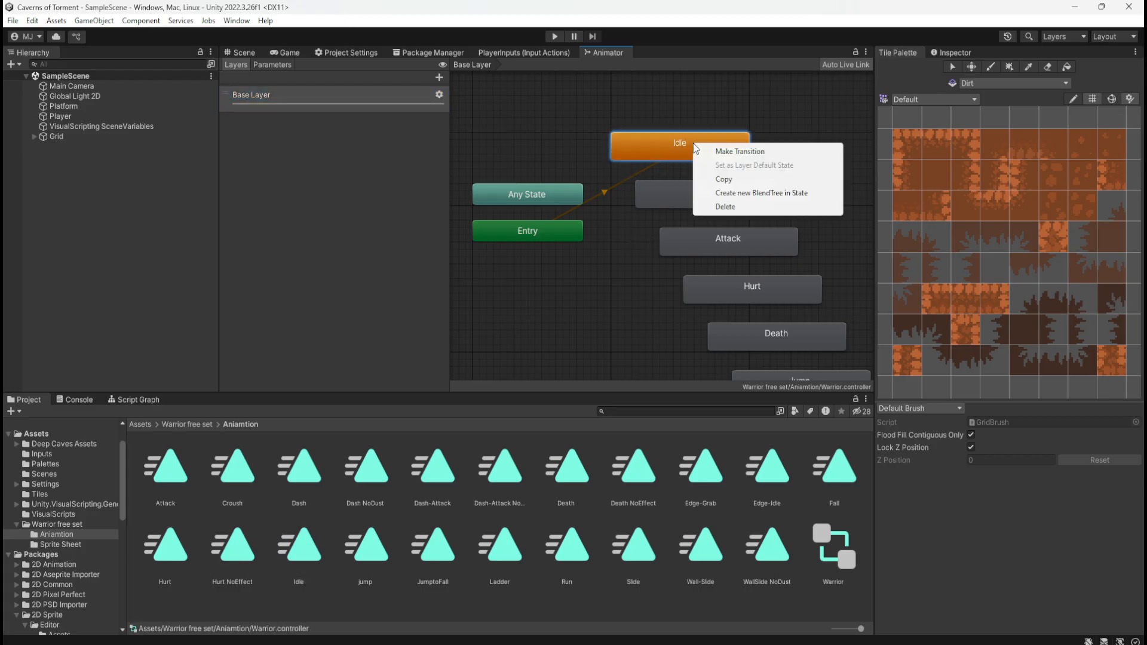
pyautogui.click(660, 146)
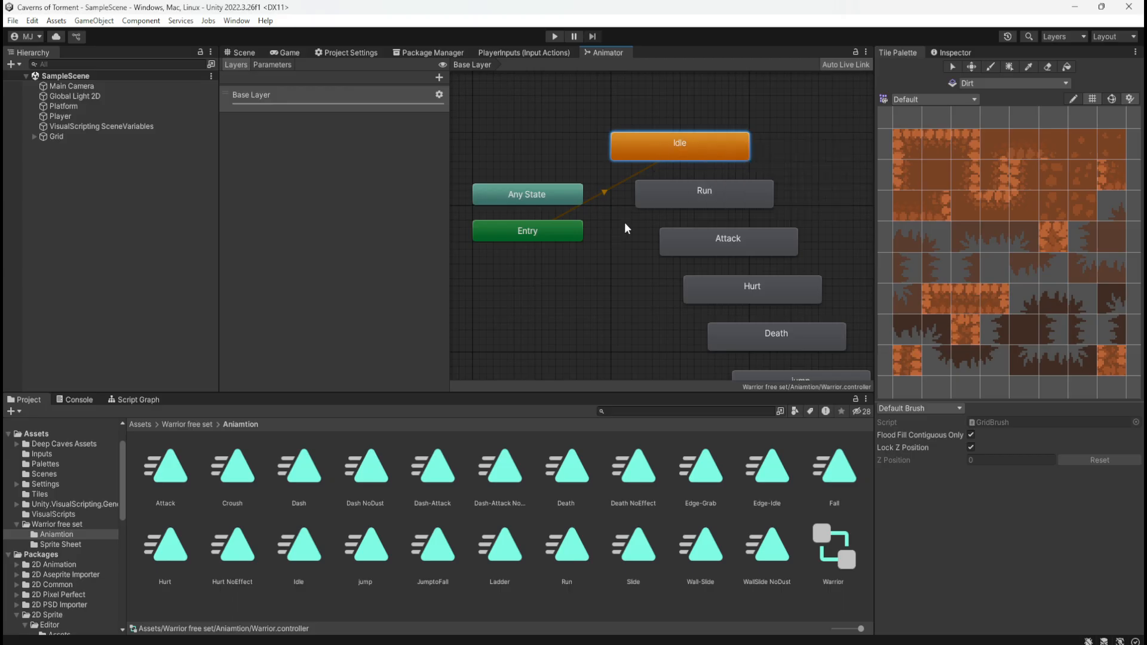
pyautogui.scroll(-2, 625, 222)
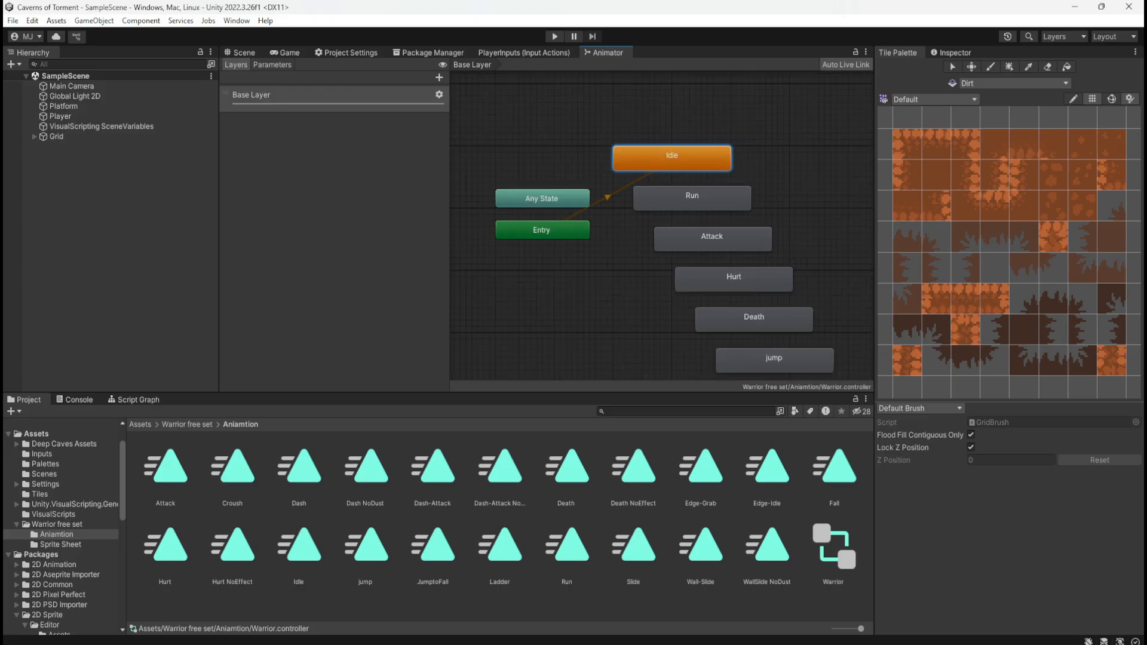
# Examine the Entry, Any State, Run and Attack nodes of the Base Layer to see how they relate
pyautogui.click(525, 288)
pyautogui.click(444, 479)
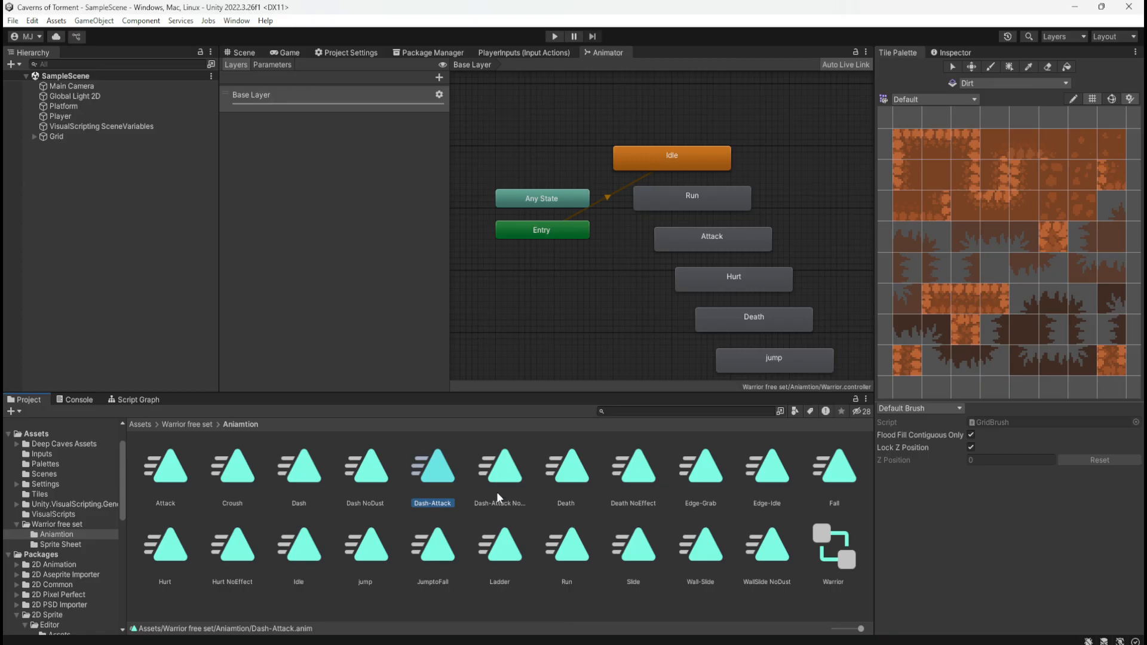
pyautogui.click(587, 231)
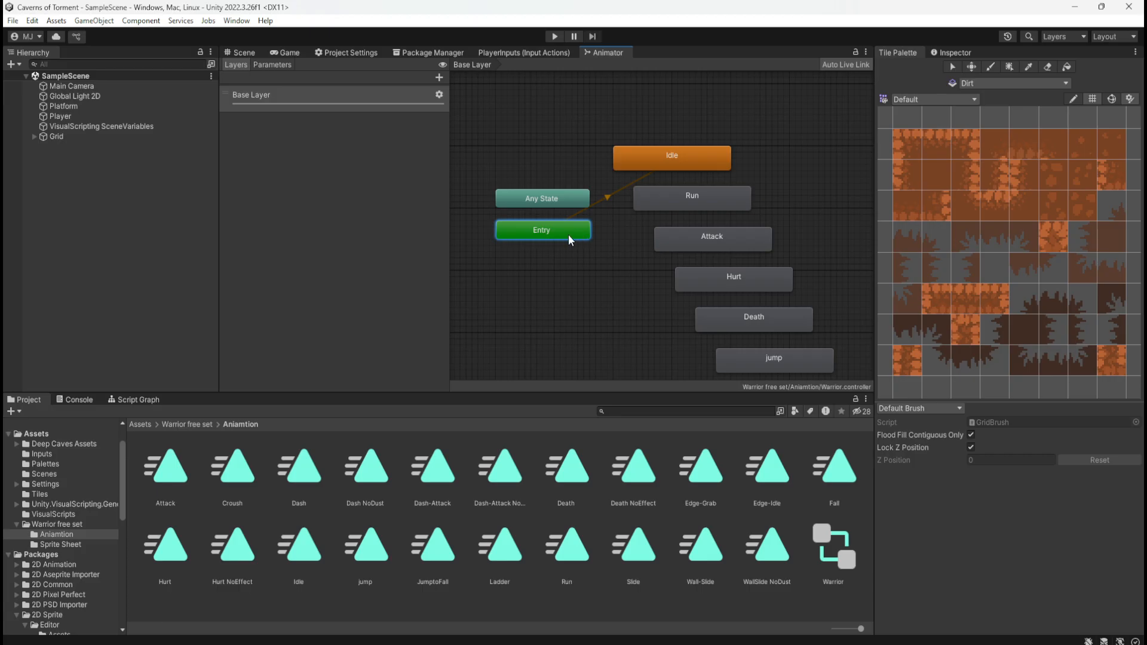
pyautogui.click(567, 197)
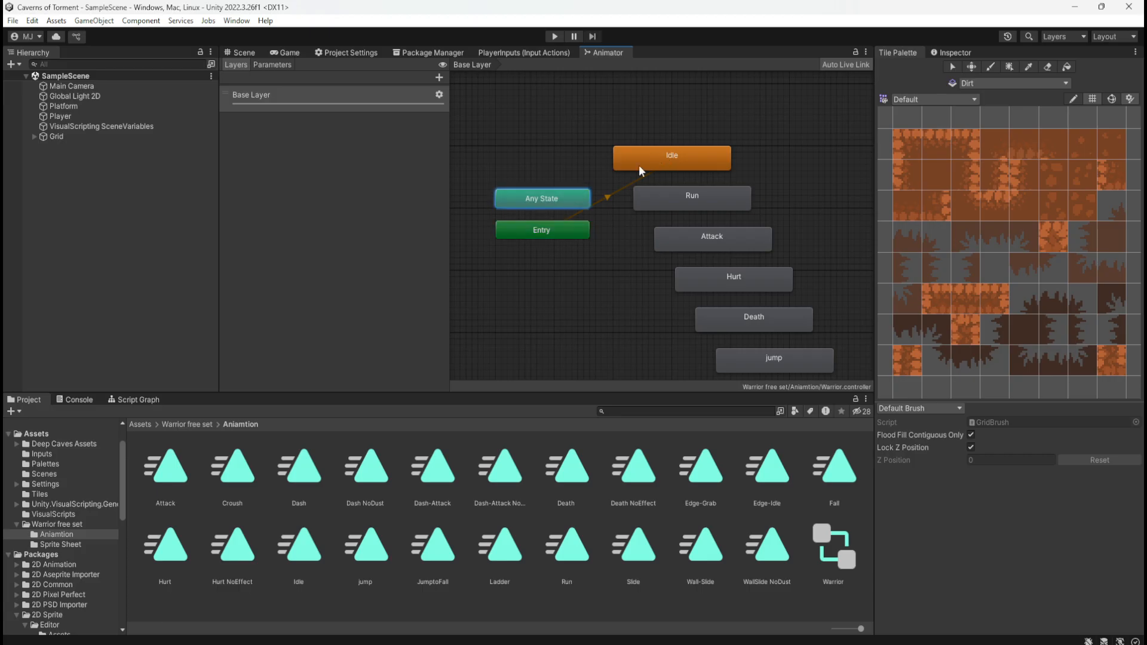
pyautogui.click(650, 196)
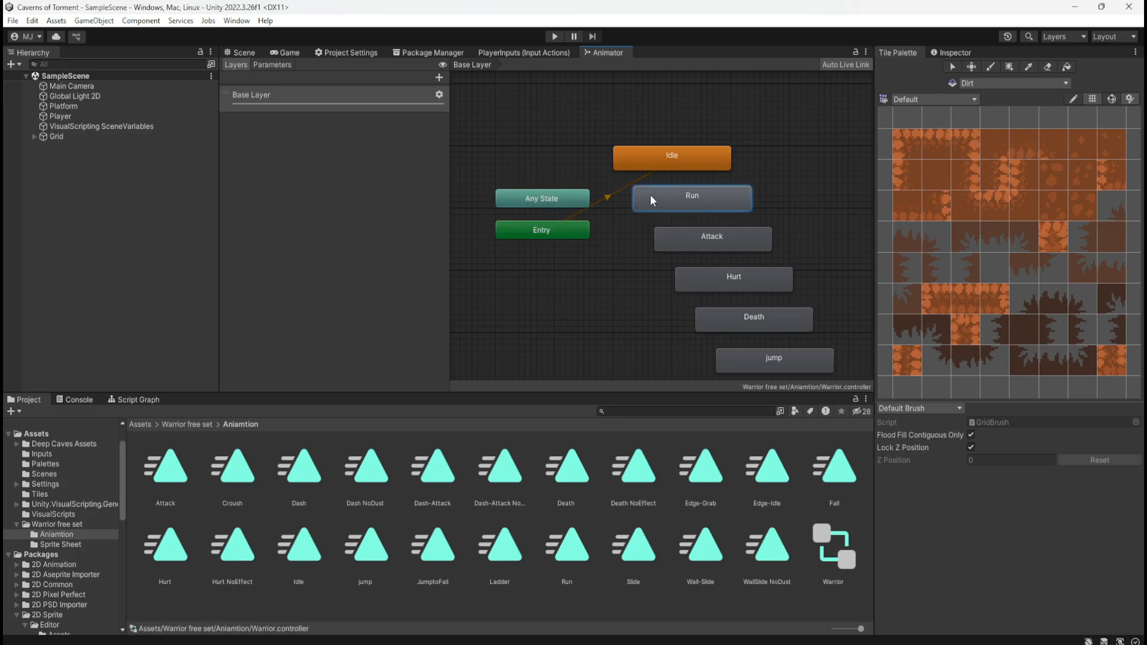
pyautogui.moveTo(588, 243); pyautogui.dragTo(660, 237)
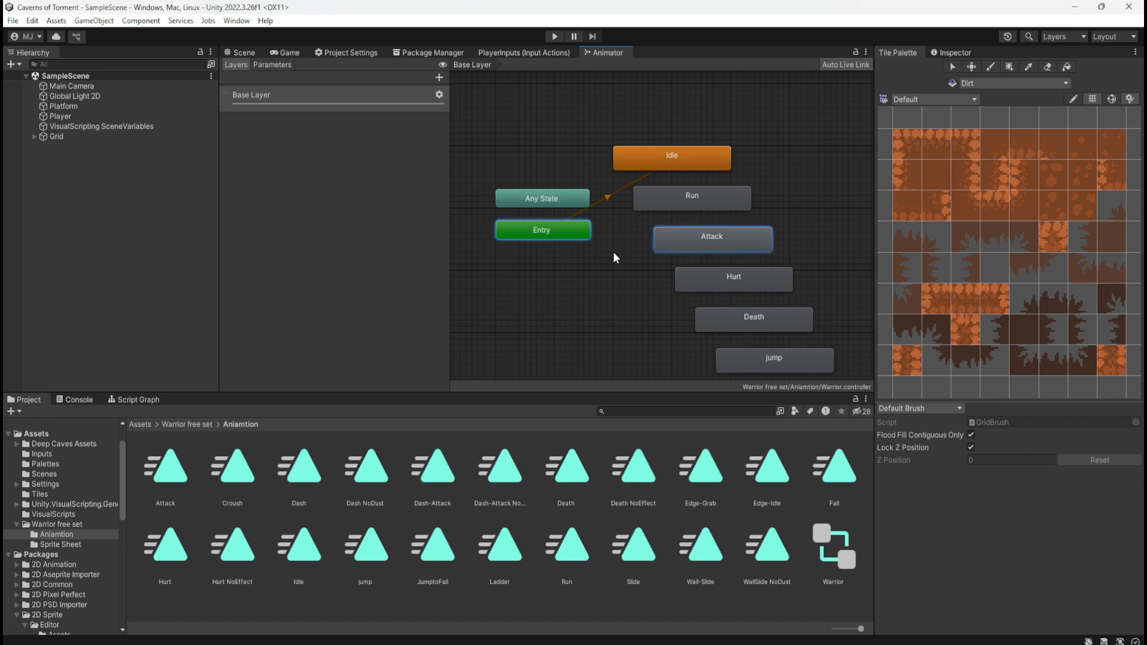
pyautogui.rightClick(664, 239)
pyautogui.click(613, 260)
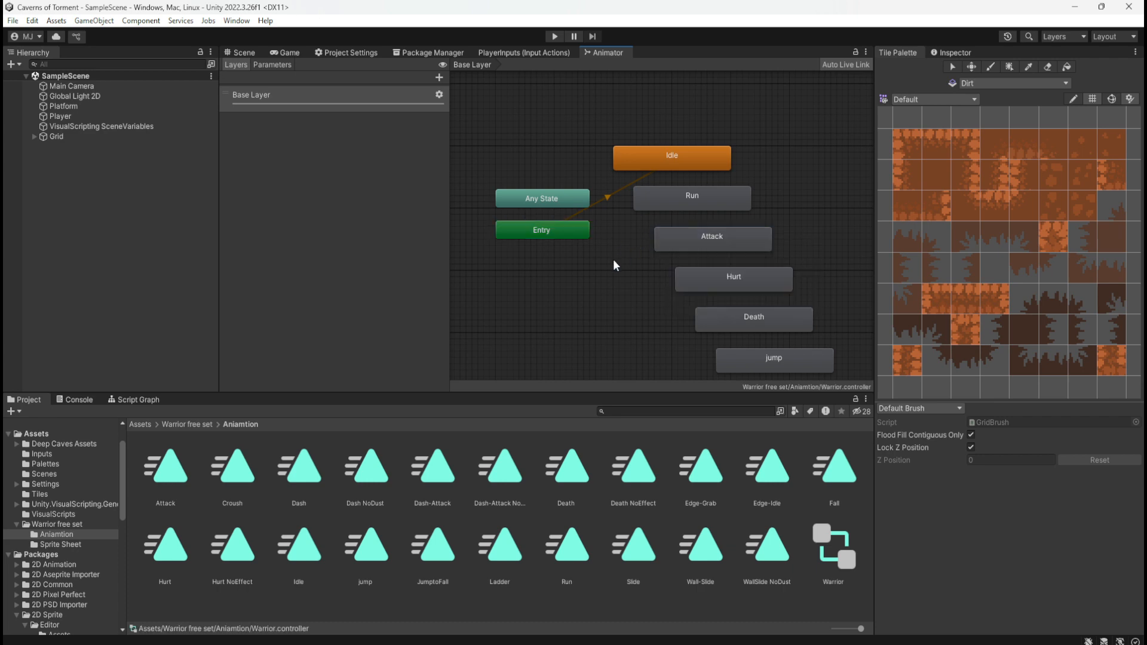
# Check which creation options the empty area of the Base Layer graph offers
pyautogui.rightClick(601, 116)
pyautogui.click(645, 117)
pyautogui.rightClick(645, 118)
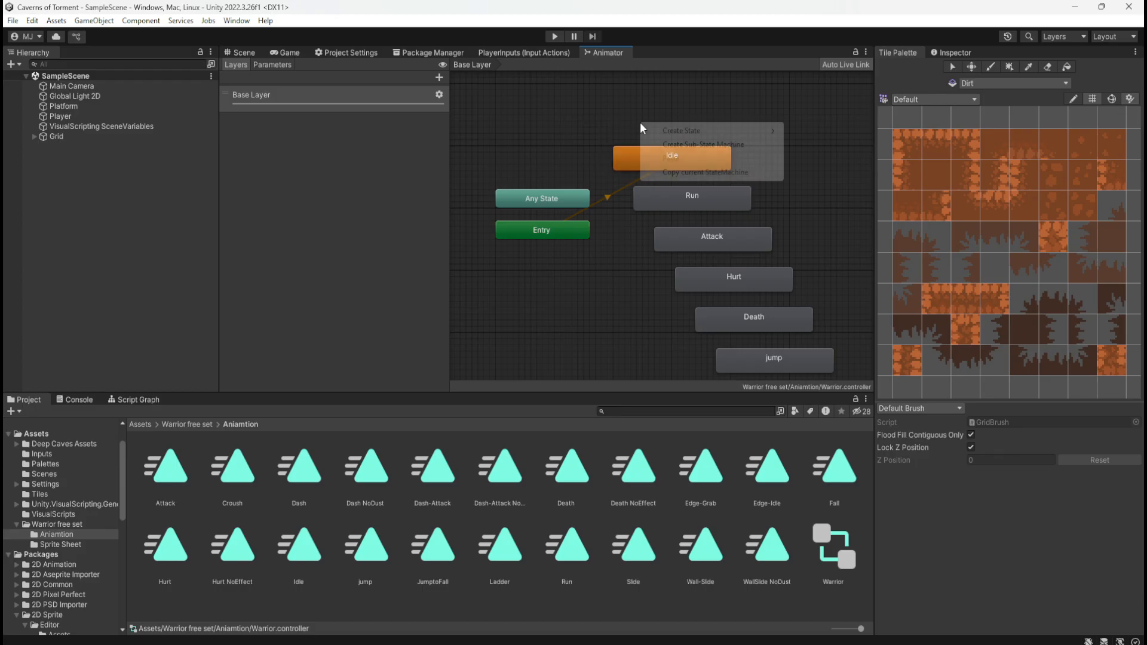
pyautogui.moveTo(657, 133)
pyautogui.click(568, 136)
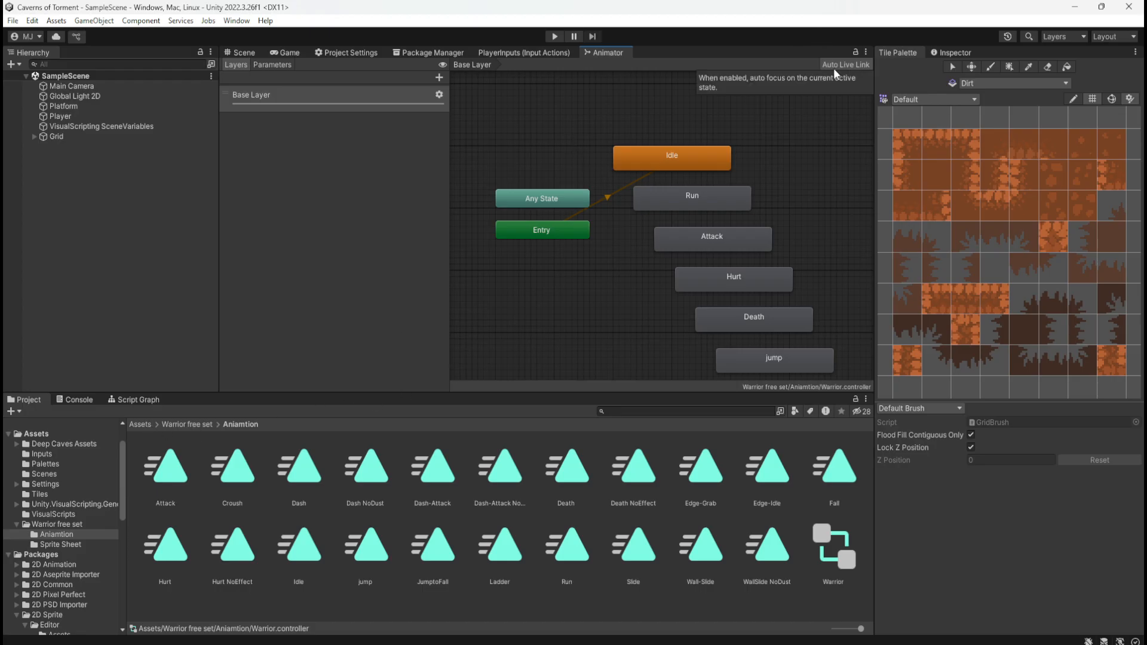
# Open the Warrior free set's Sprite Sheet folder, expand the Warrior_Sheet-Effect sheet and inspect its first character frames
pyautogui.click(206, 425)
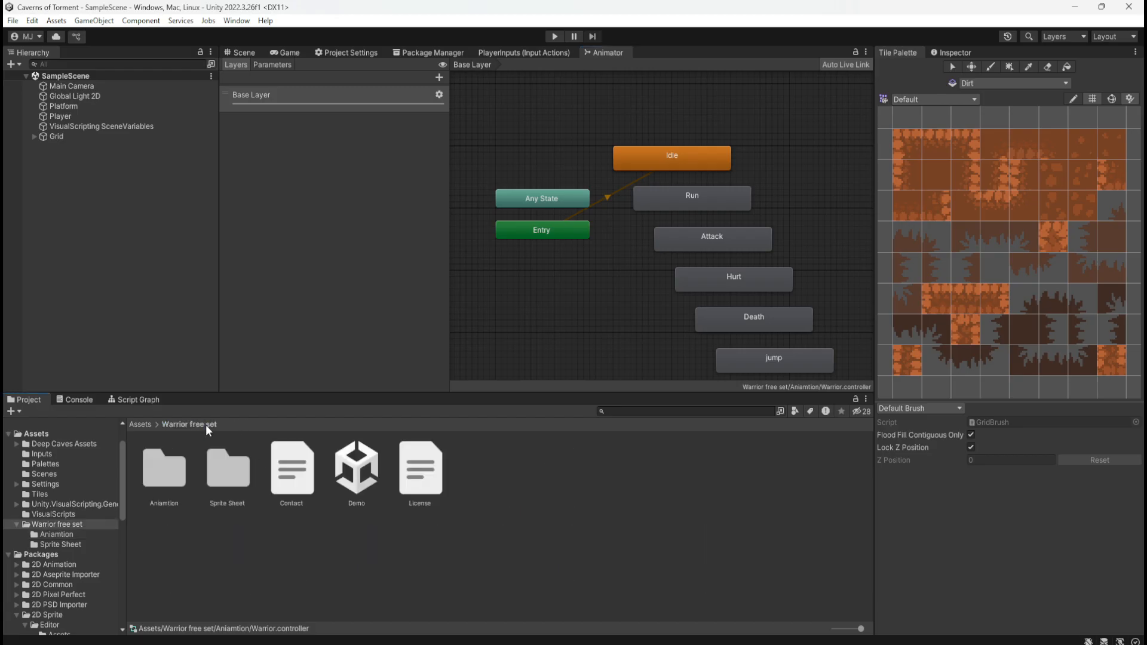
pyautogui.doubleClick(219, 477)
pyautogui.click(192, 467)
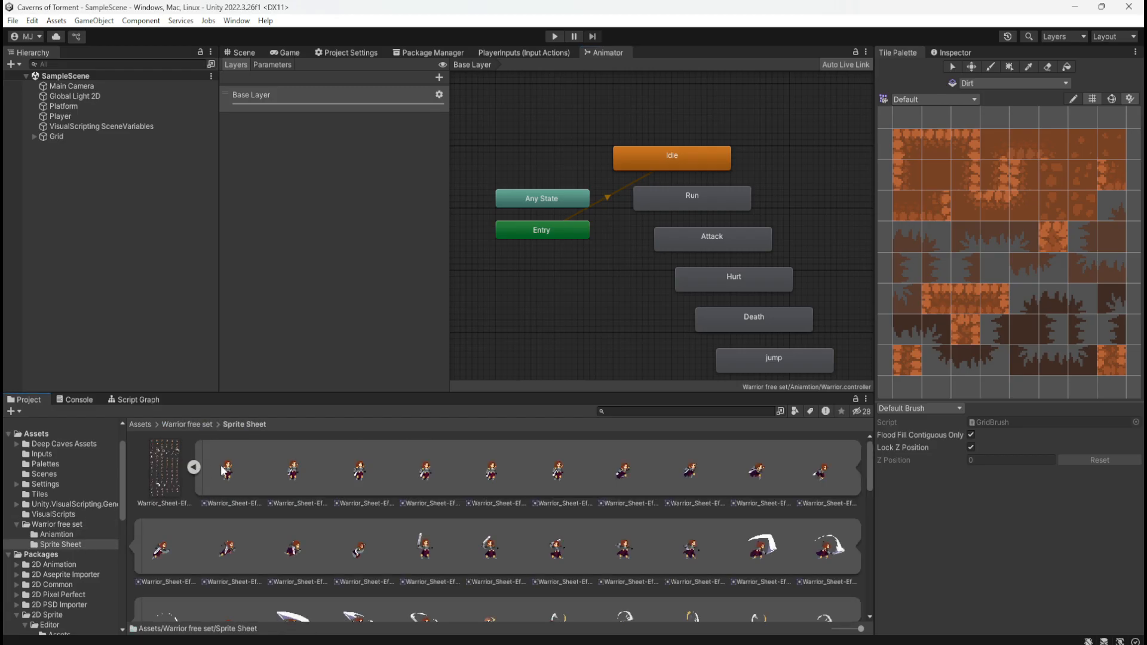
pyautogui.click(227, 470)
pyautogui.click(293, 475)
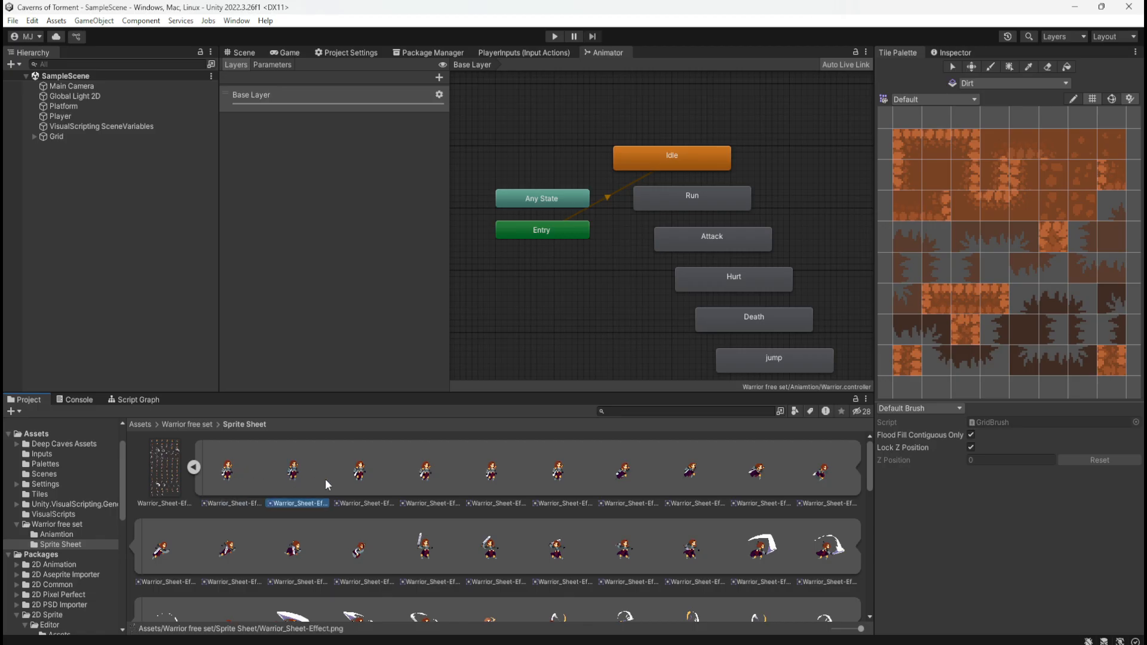
pyautogui.click(361, 473)
pyautogui.click(423, 472)
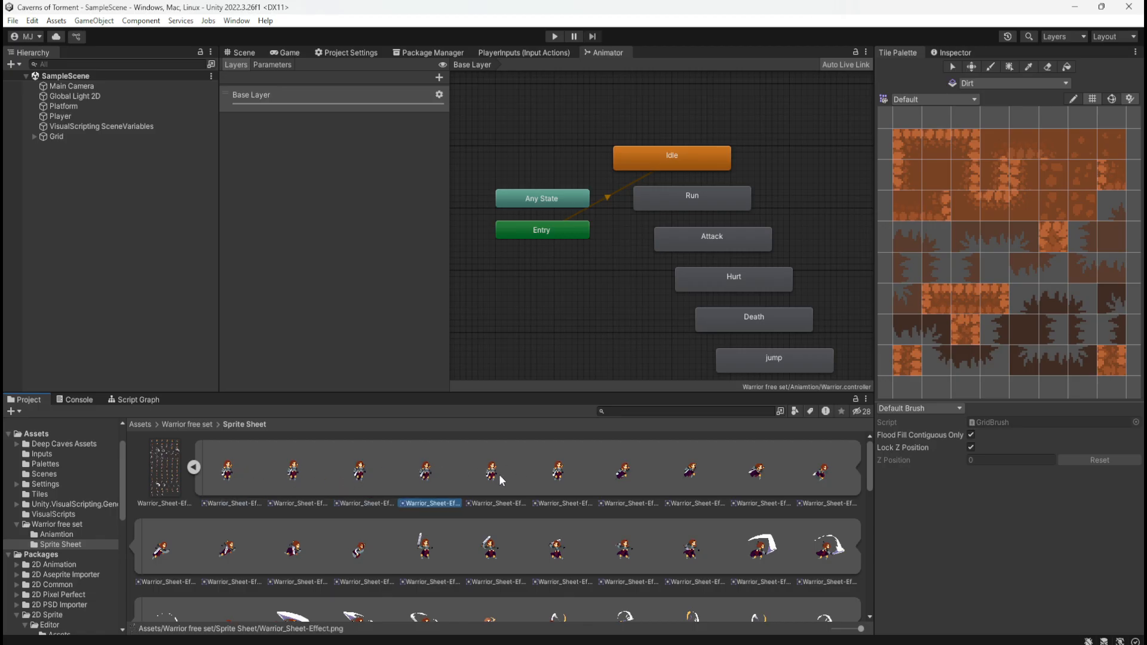
pyautogui.click(338, 478)
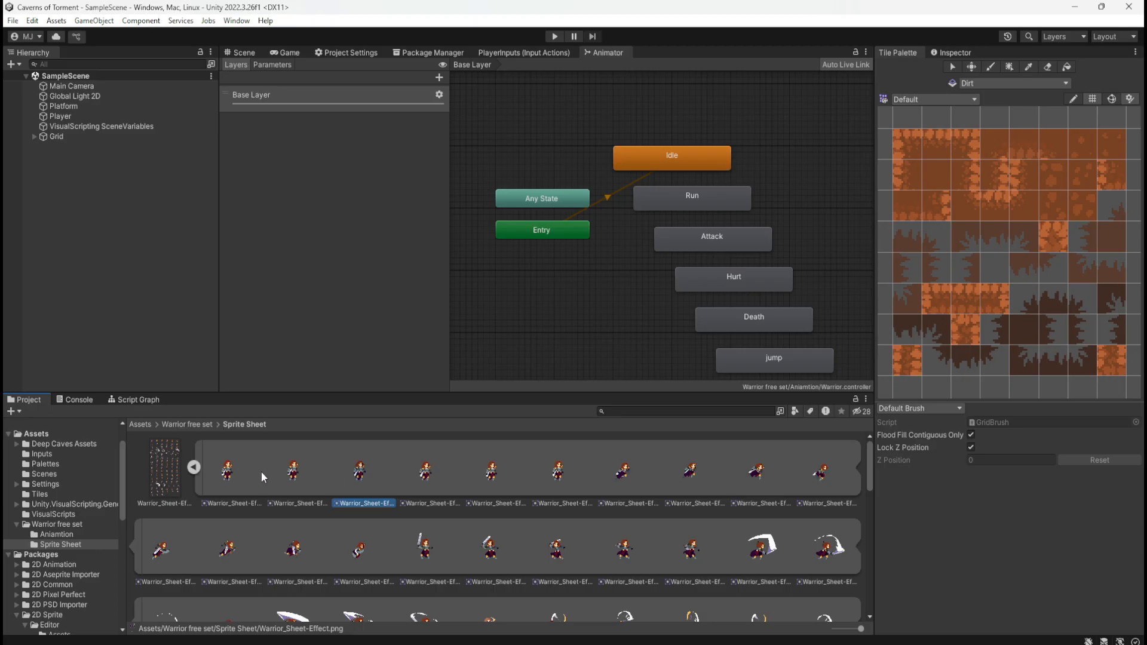
pyautogui.click(309, 476)
pyautogui.click(489, 475)
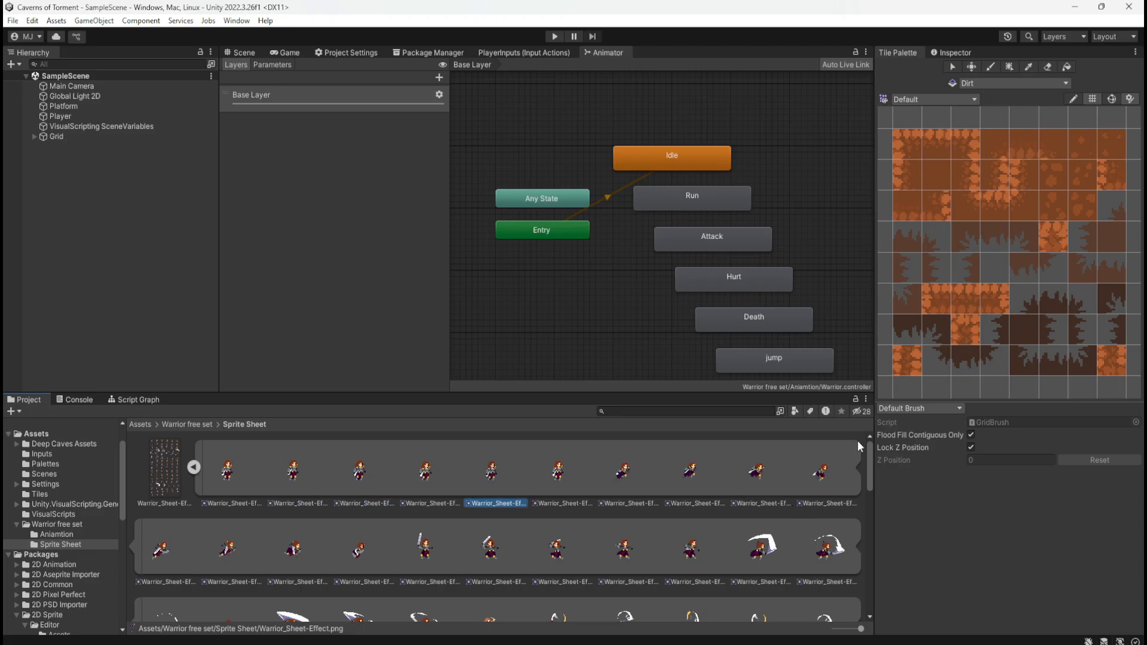
# Enlarge the asset browser and examine the remaining animation frames of the Warrior_Sheet-Effect sheet
pyautogui.moveTo(745, 394); pyautogui.dragTo(772, 313)
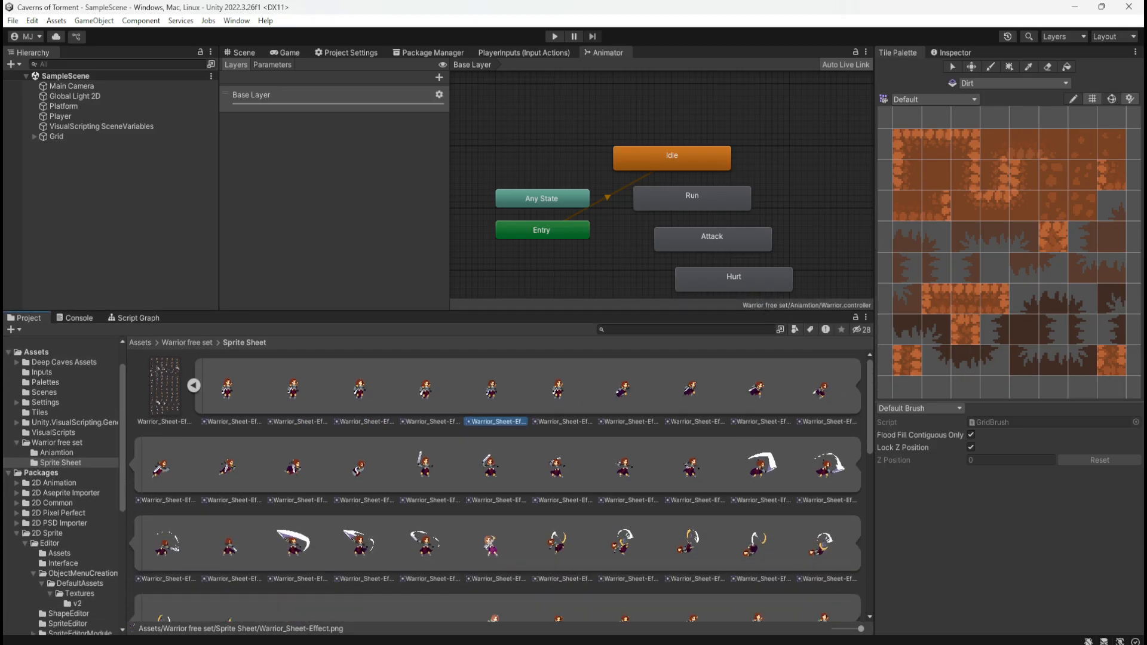
pyautogui.click(833, 473)
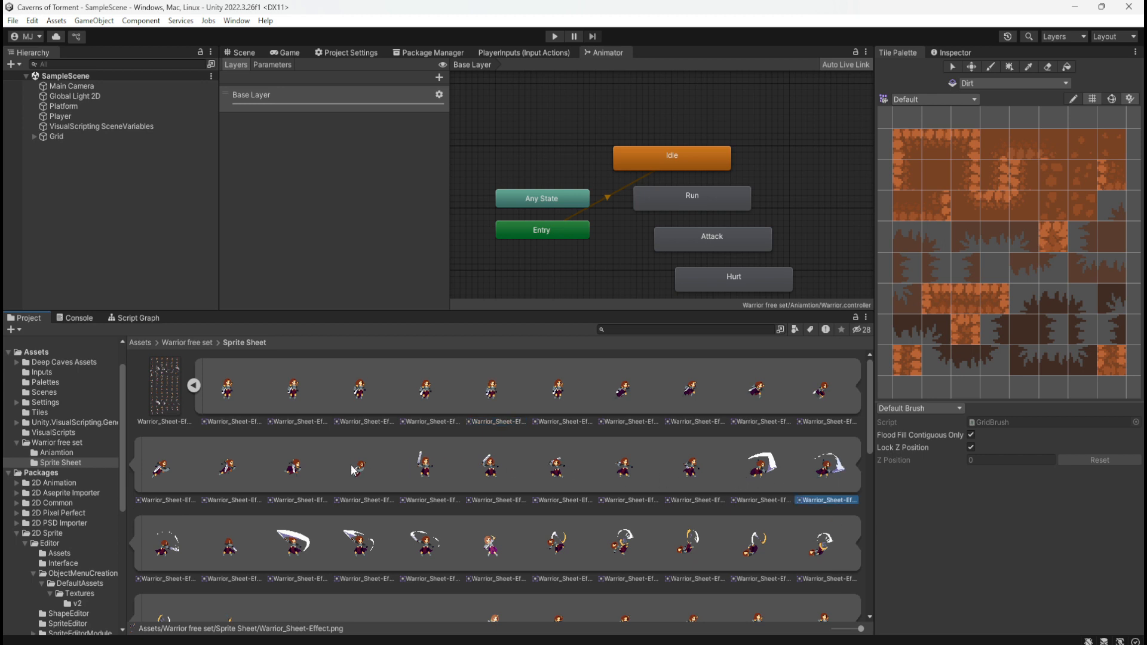
pyautogui.scroll(-1, 446, 476)
pyautogui.scroll(-1, 457, 463)
pyautogui.scroll(-6, 360, 442)
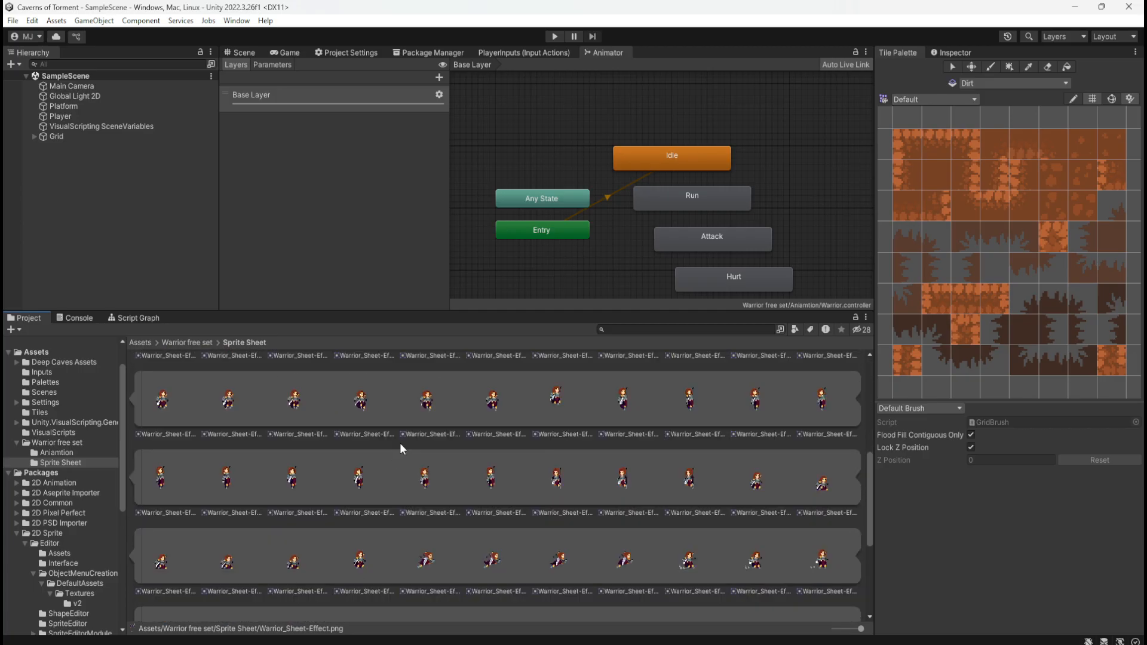
pyautogui.scroll(10, 399, 442)
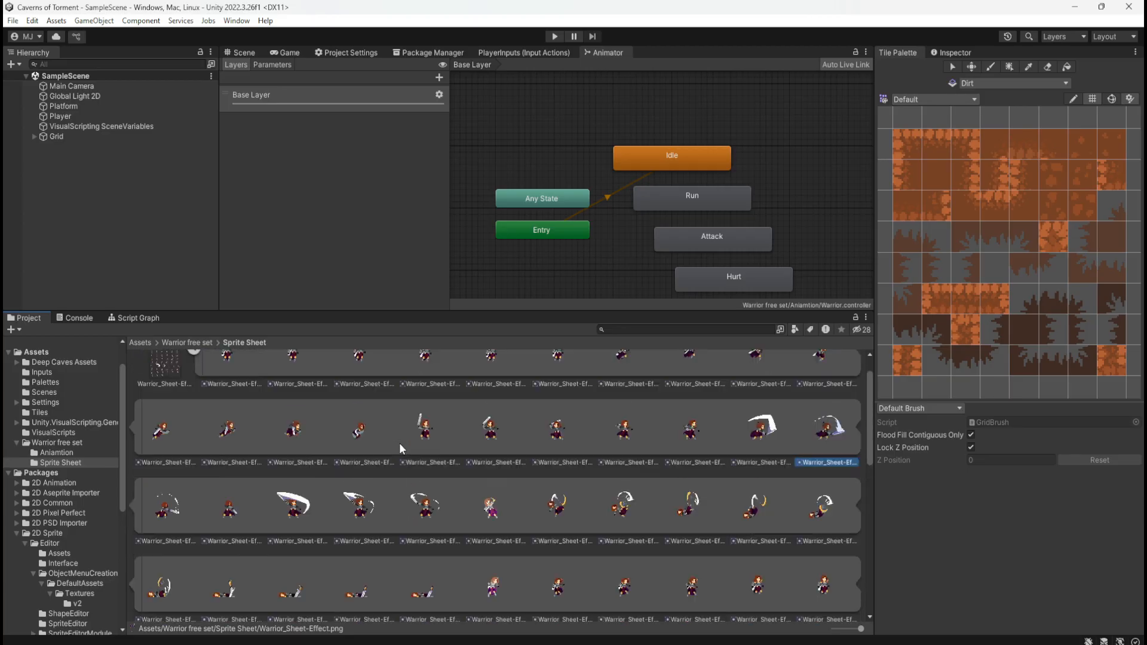
# Collapse the expanded sheet and open Warrior_SheetnoEffect.png in the image viewer to inspect its sprites enlarged
pyautogui.click(192, 386)
pyautogui.click(198, 342)
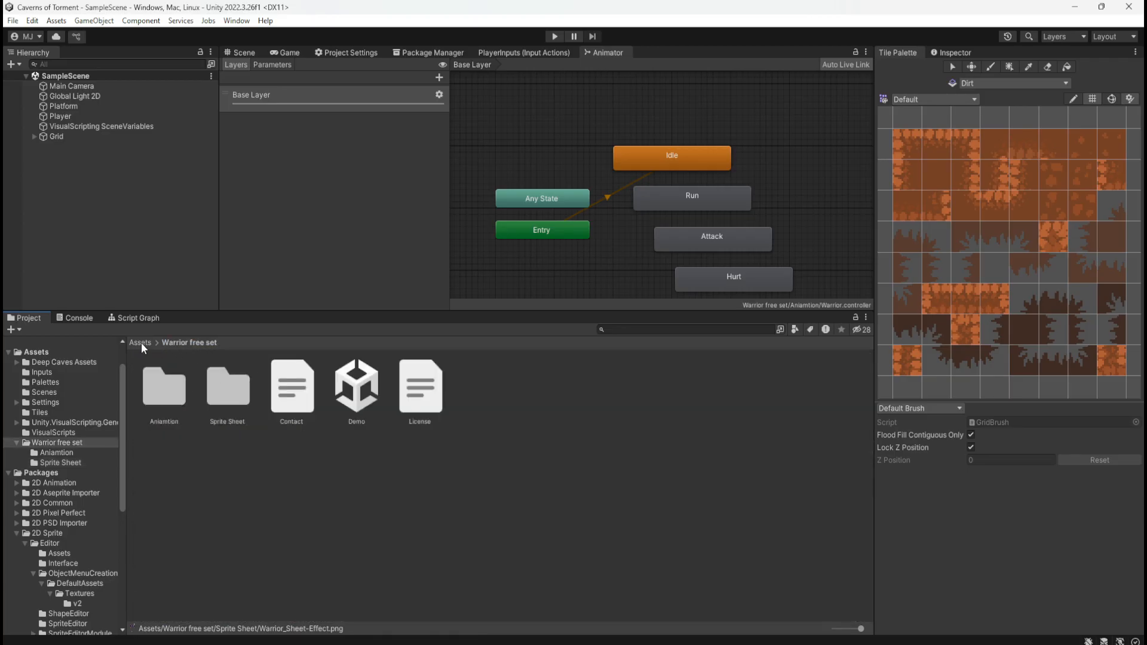
pyautogui.doubleClick(216, 392)
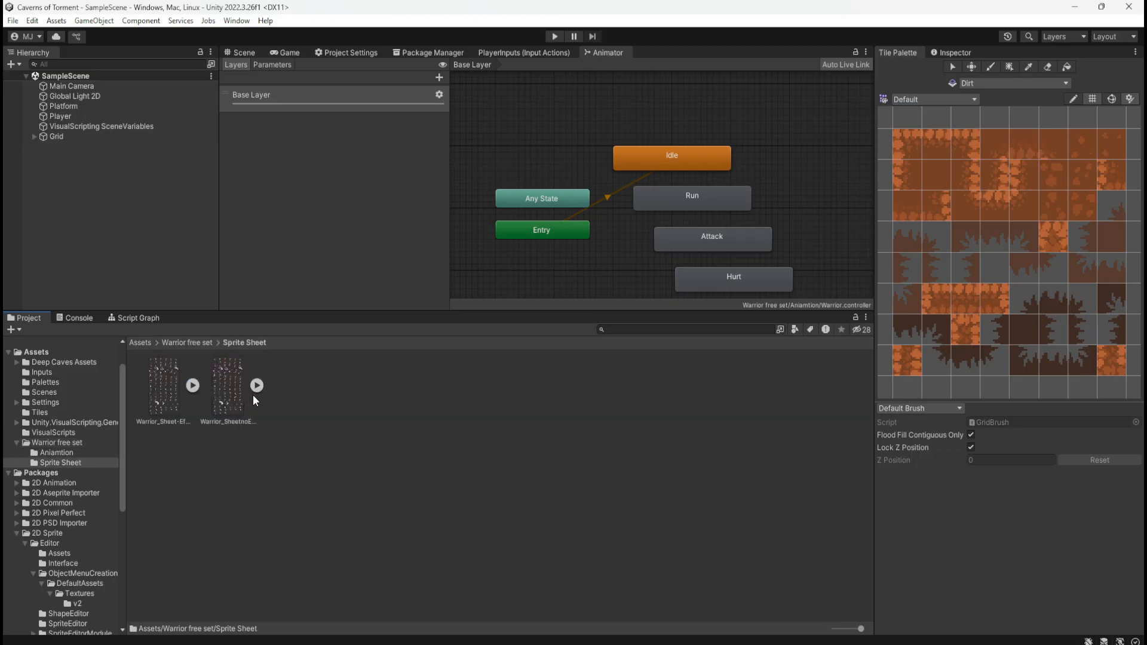
pyautogui.doubleClick(229, 383)
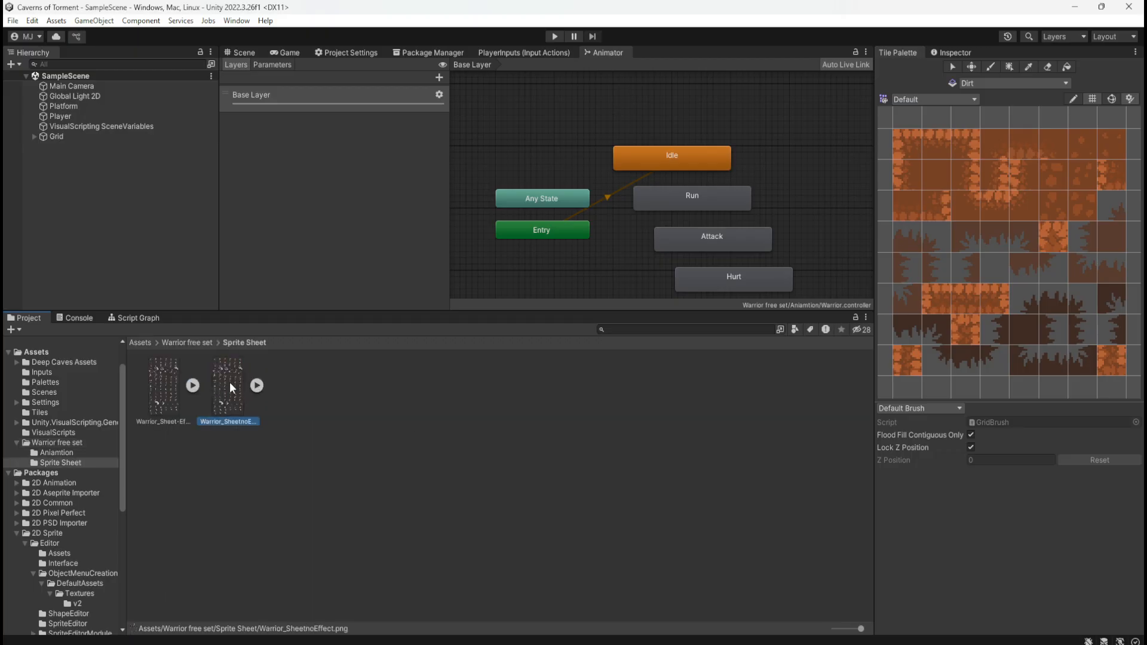
pyautogui.scroll(6, 509, 146)
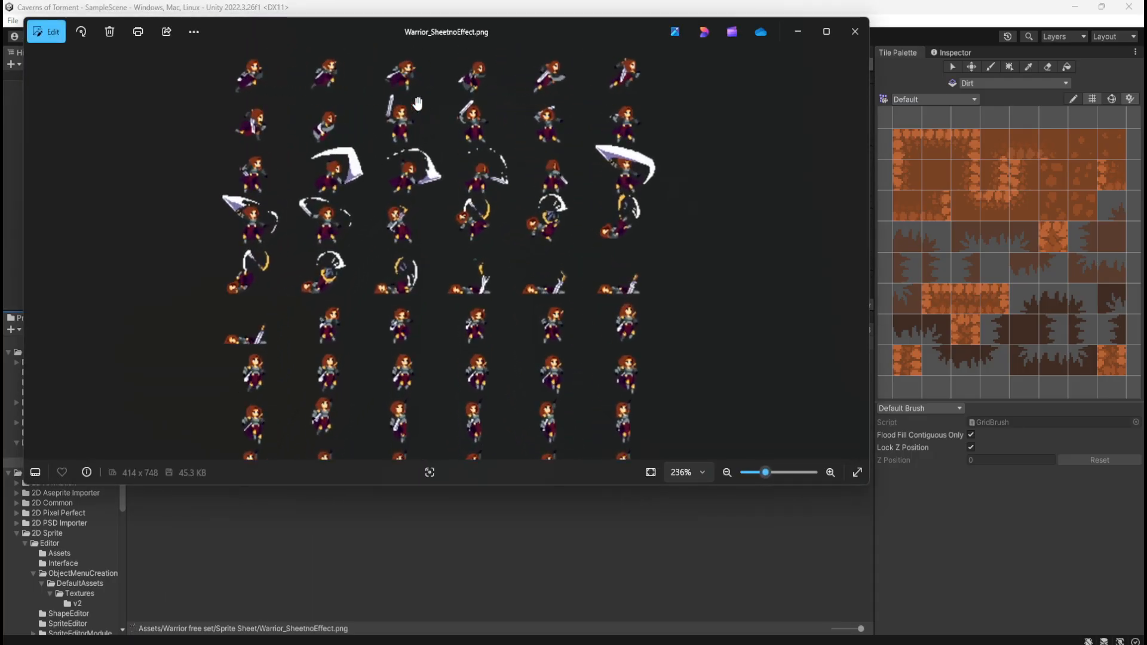
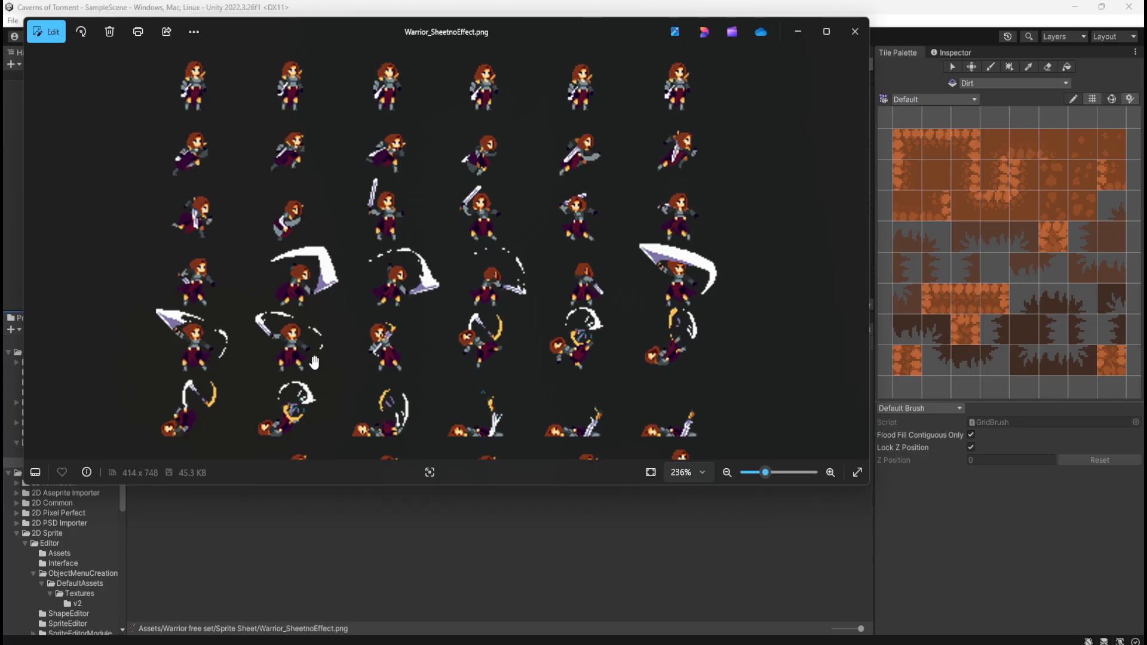
# Examine Warrior_SheetnoEffect.png at several zoom levels, then view Warrior_Sheet-Effect.png for comparison and close the image viewer
pyautogui.scroll(-3, 315, 362)
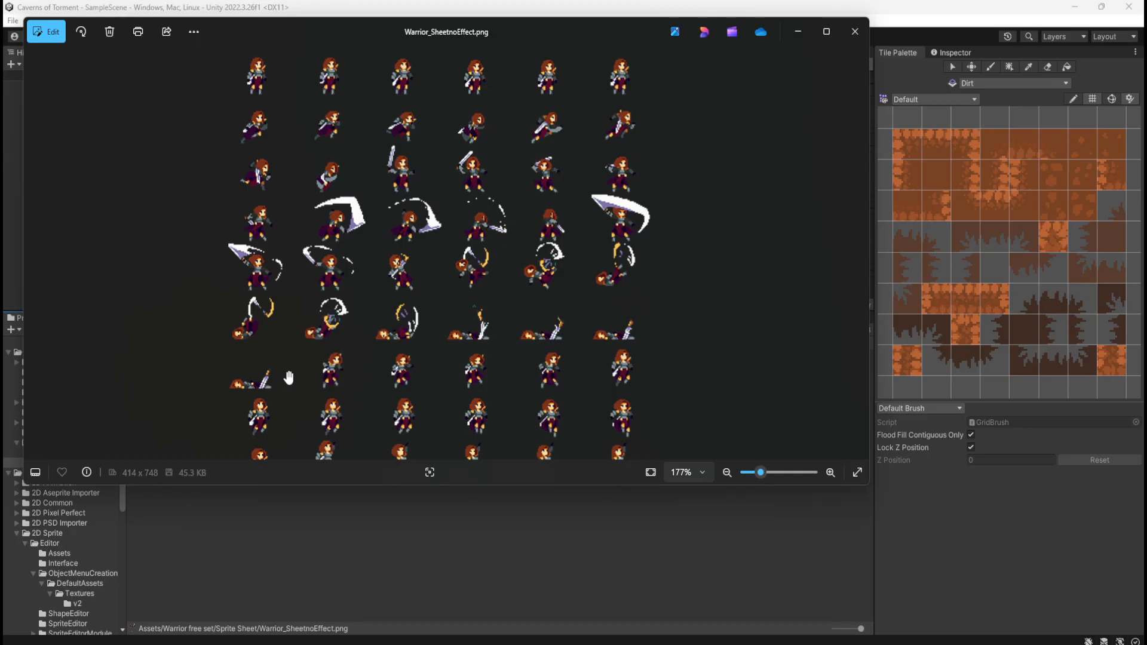
pyautogui.scroll(-4, 421, 380)
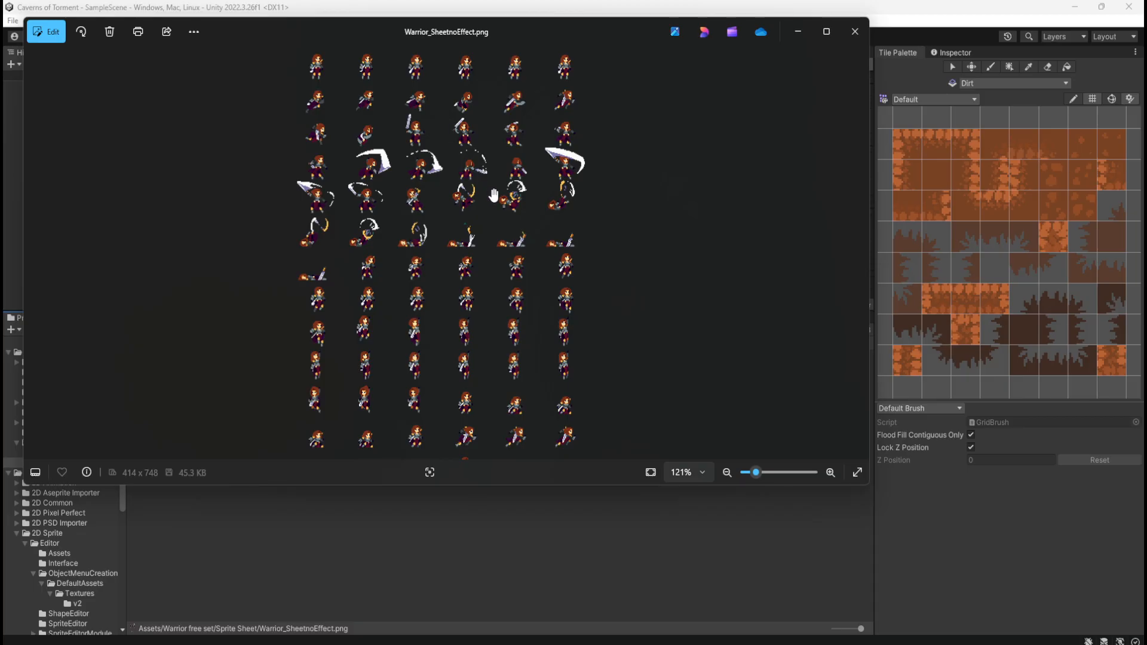
pyautogui.scroll(5, 493, 195)
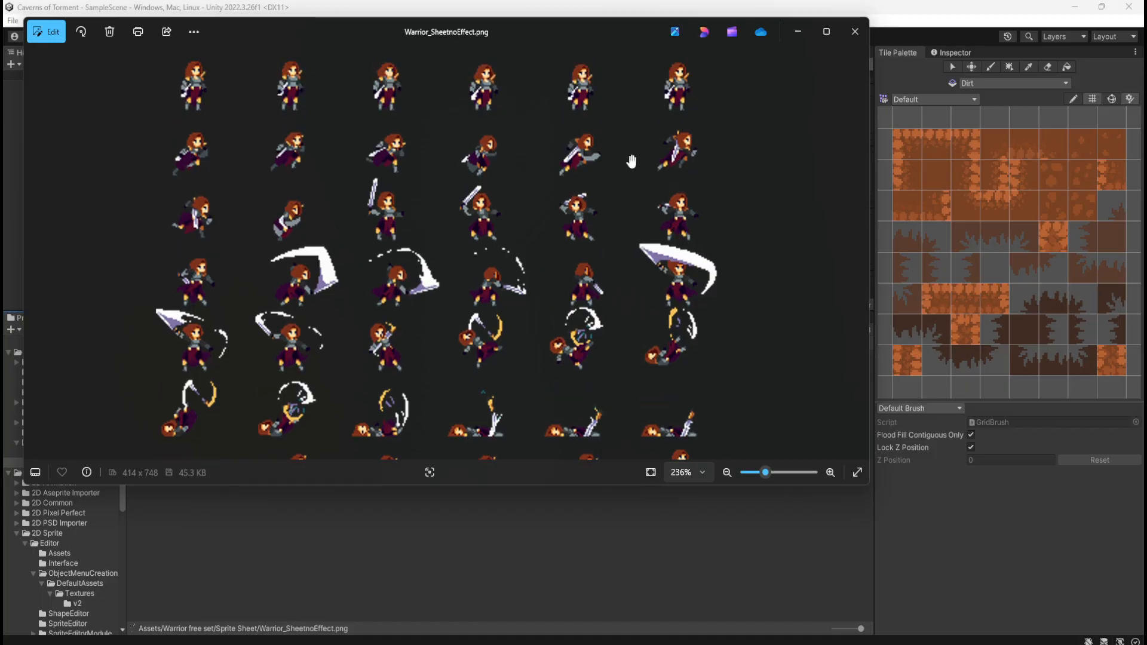
pyautogui.click(855, 31)
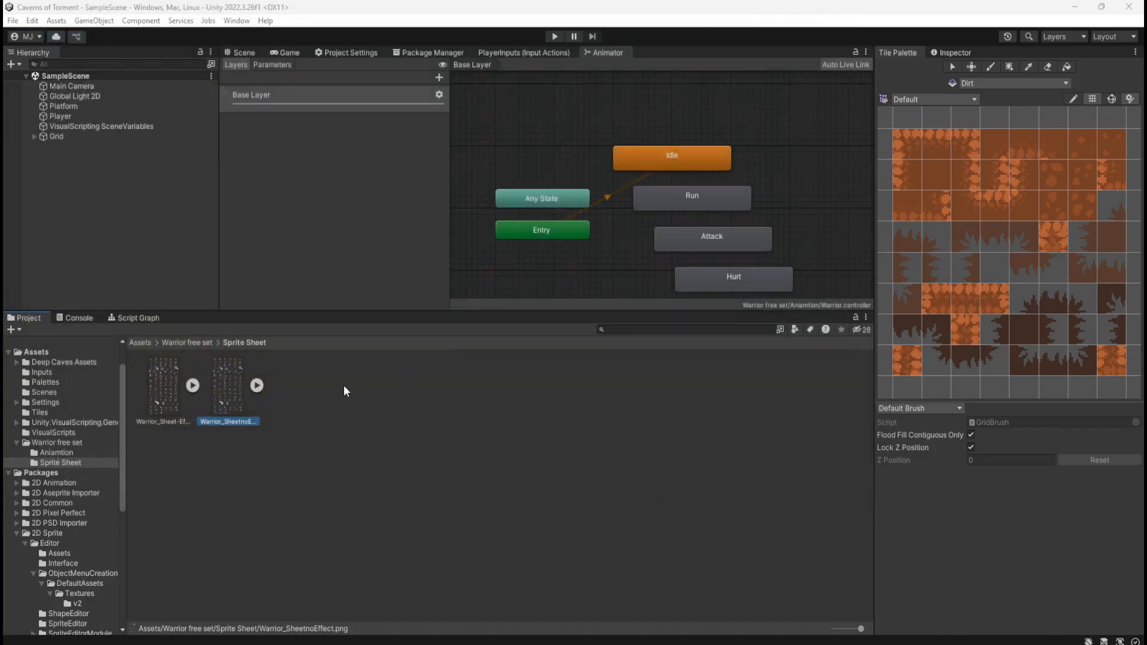
pyautogui.doubleClick(168, 410)
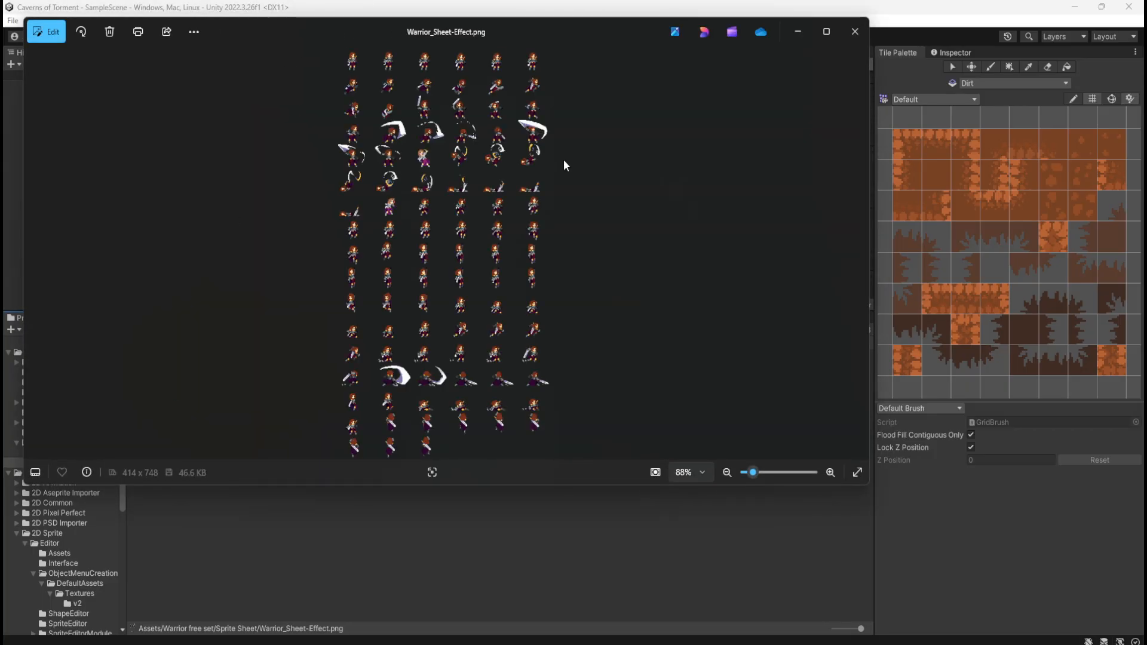
pyautogui.click(856, 34)
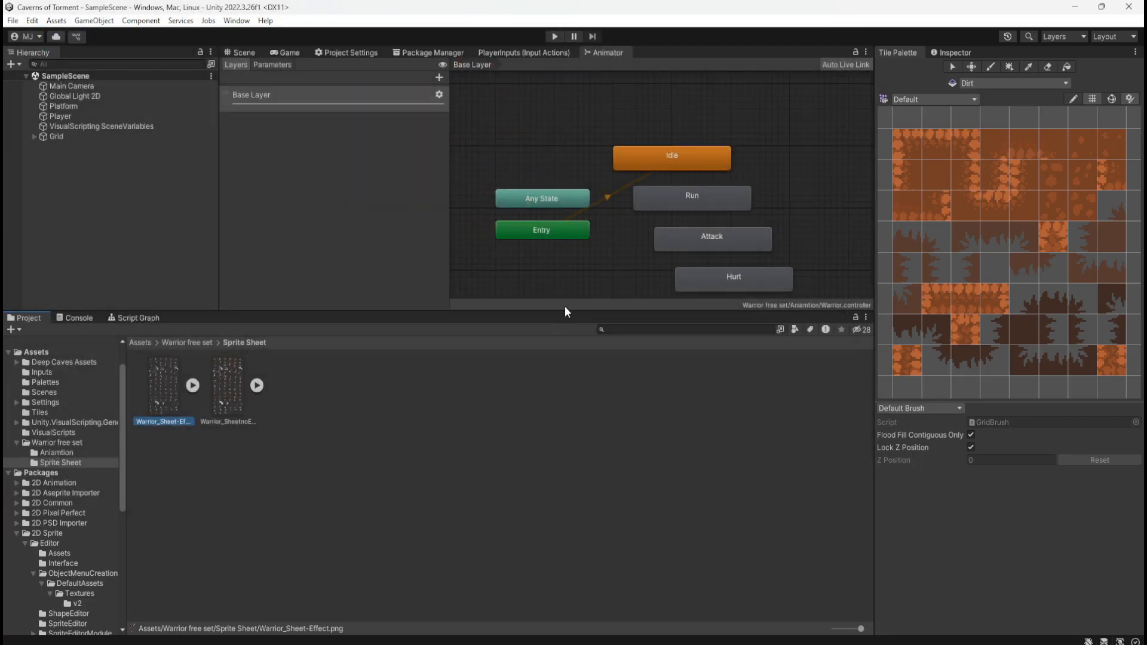
# Enlarge the animator graph area and open the Warrior free set's Aniamtion folder
pyautogui.moveTo(565, 308); pyautogui.dragTo(562, 417)
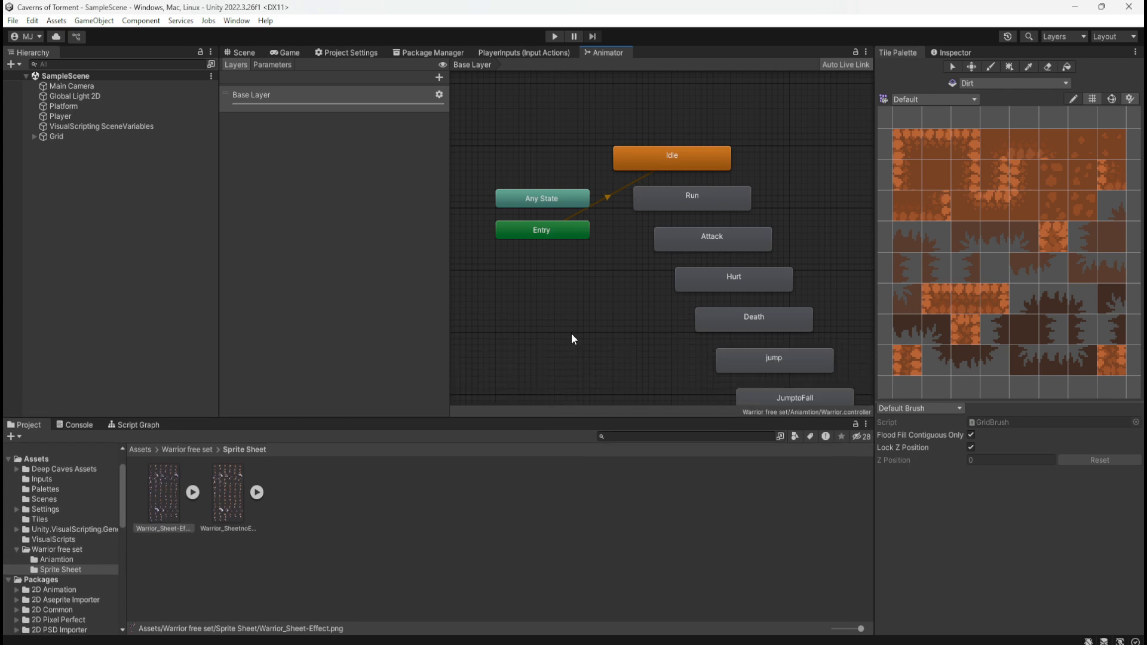
pyautogui.moveTo(602, 311); pyautogui.dragTo(530, 226, button='middle')
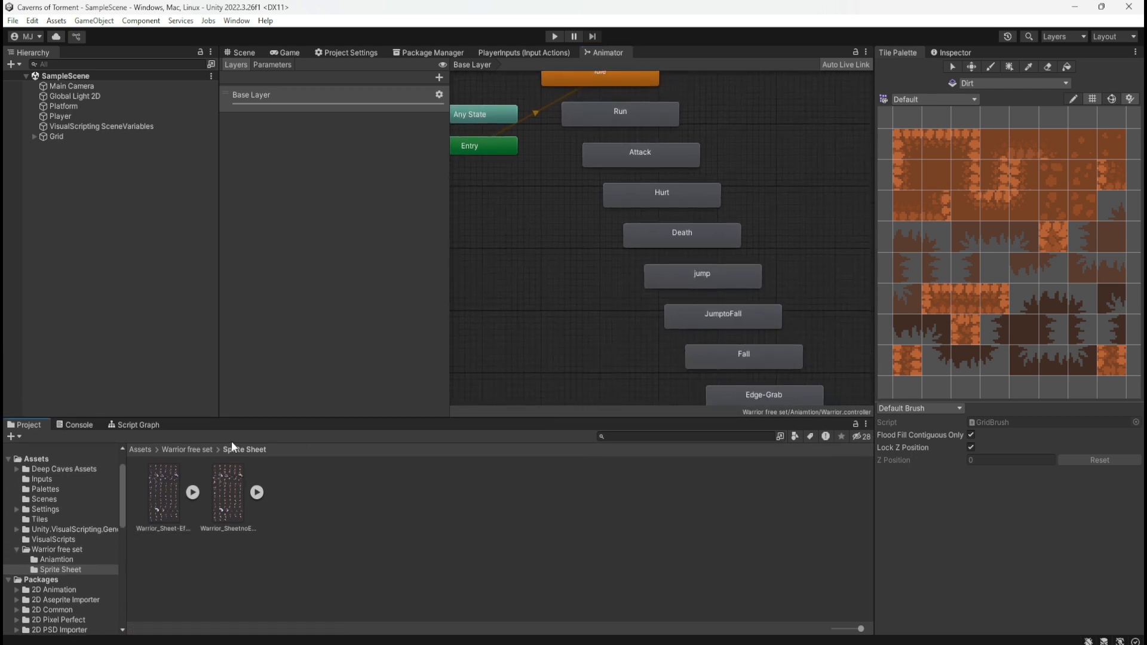
pyautogui.click(198, 449)
pyautogui.doubleClick(181, 511)
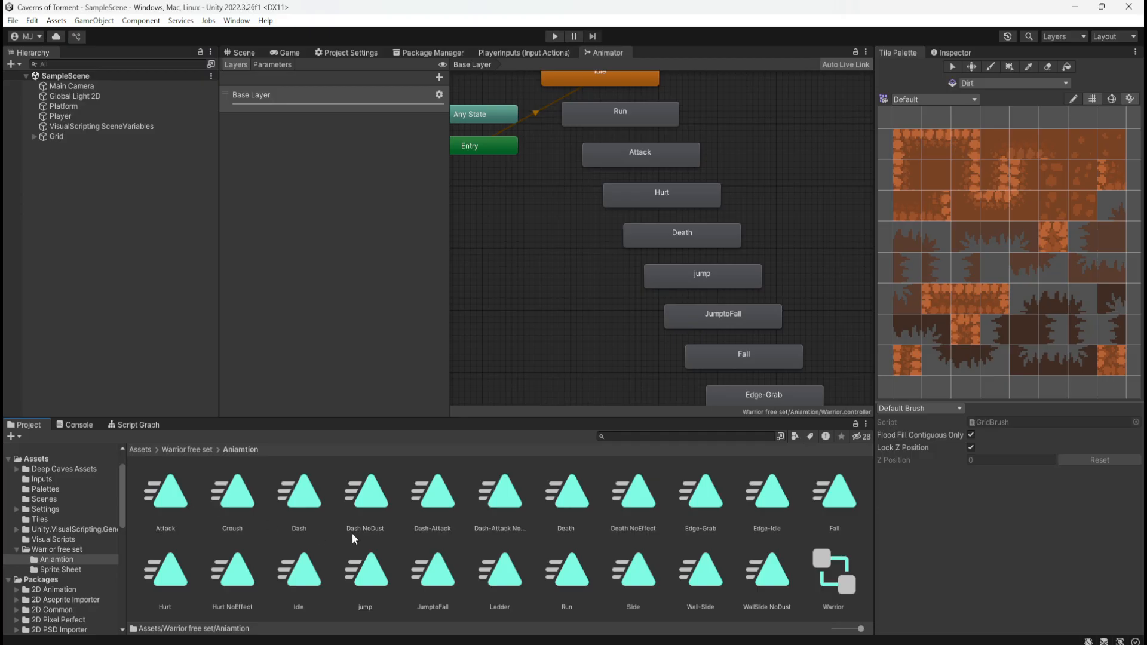
# Check the Warrior animator controller's properties in a separate window and close it
pyautogui.click(838, 576)
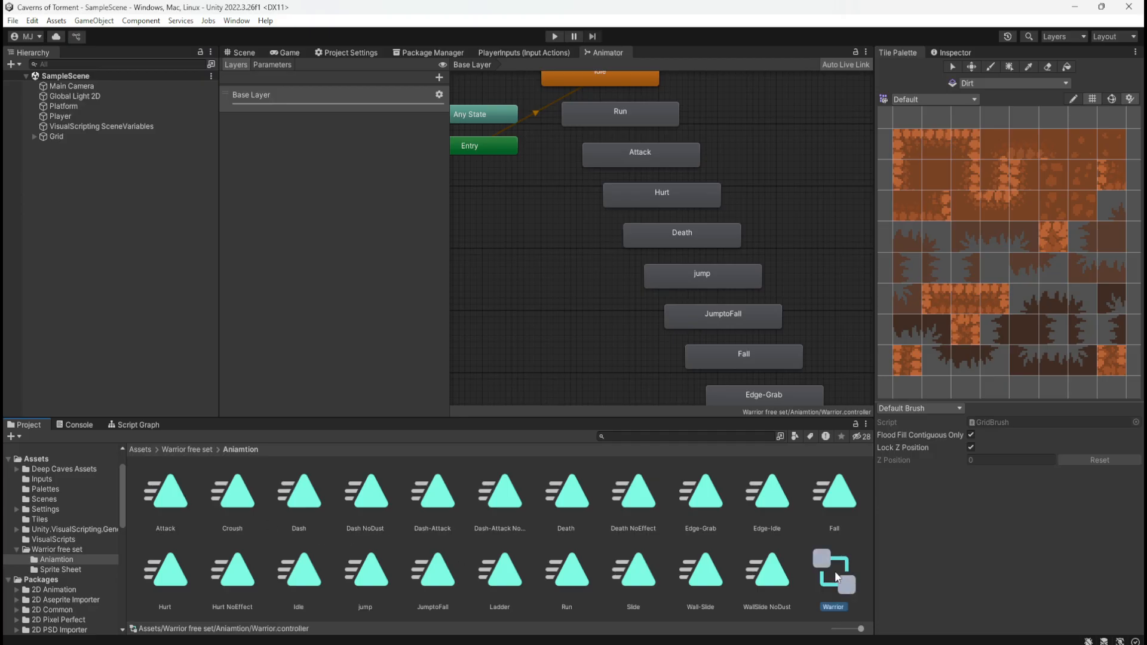
pyautogui.click(769, 576)
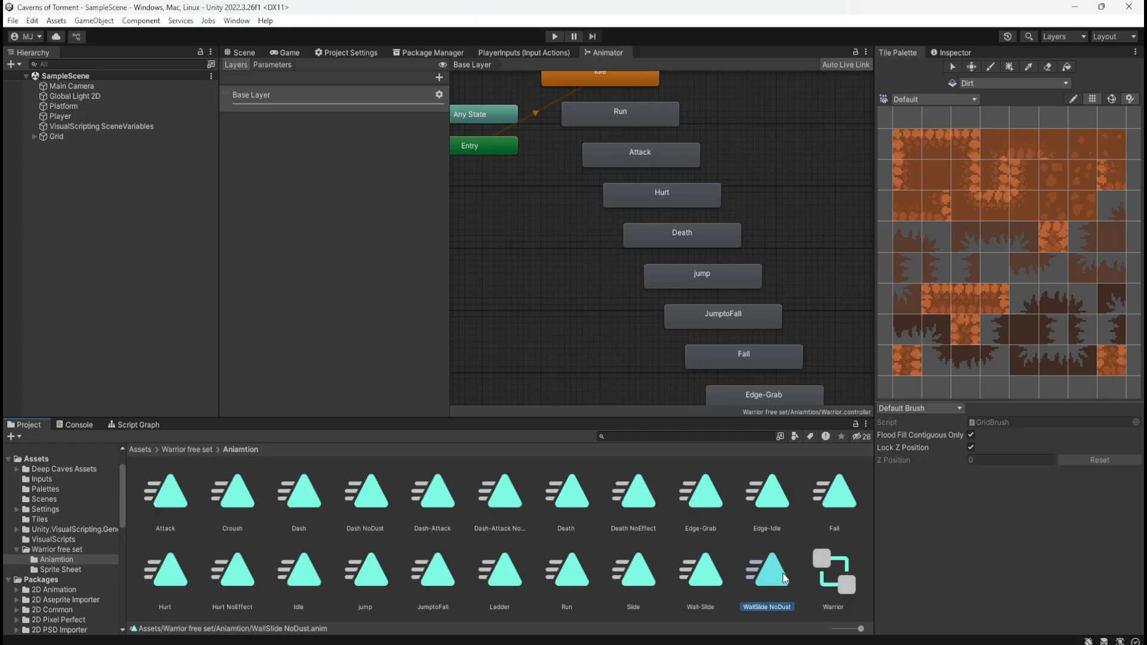
pyautogui.click(854, 580)
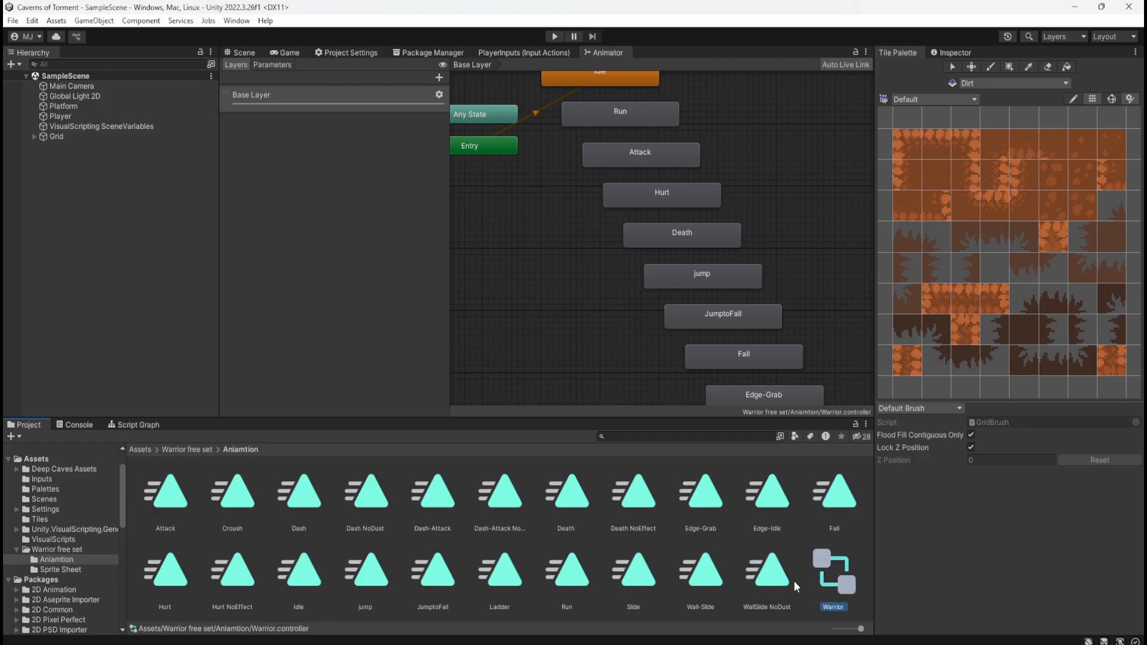
pyautogui.click(794, 581)
pyautogui.click(838, 584)
pyautogui.rightClick(843, 576)
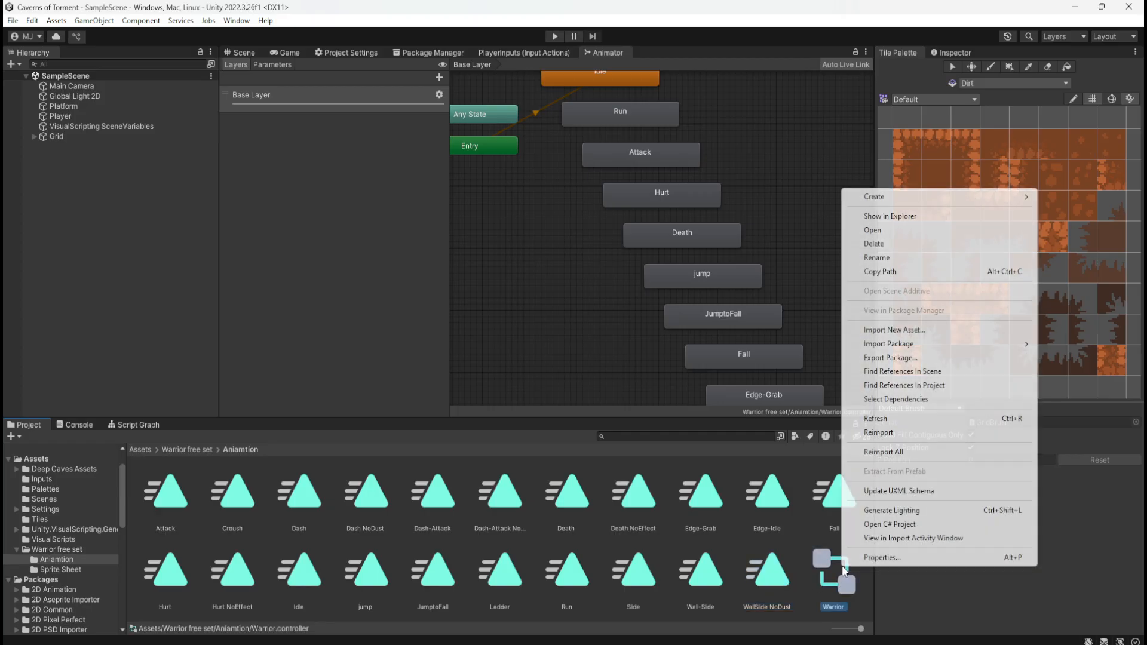
pyautogui.click(861, 559)
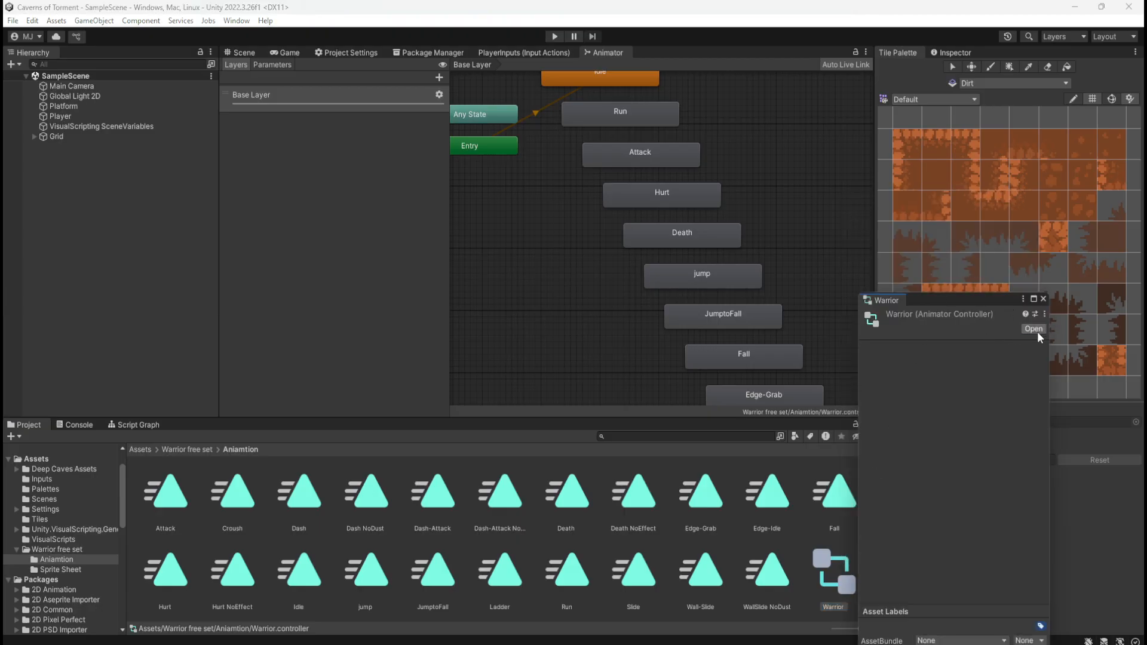
pyautogui.click(1043, 300)
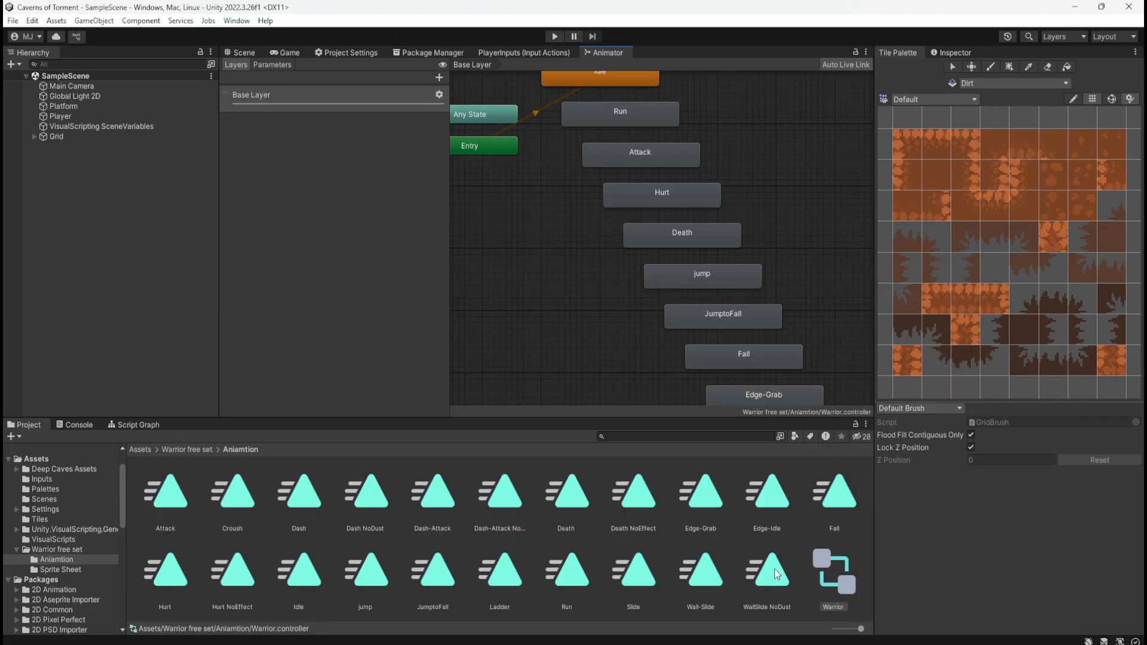
# Show the Warrior animator controller in the Inspector and check its presets and component options without applying any
pyautogui.click(773, 571)
pyautogui.click(834, 574)
pyautogui.click(954, 53)
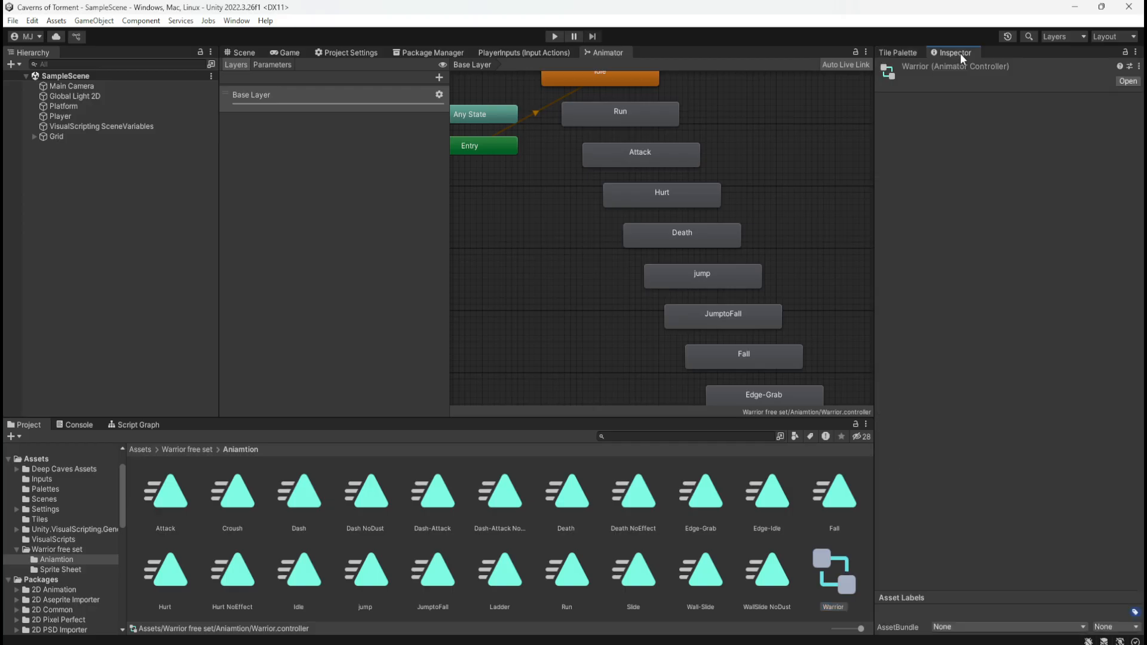
pyautogui.click(1129, 66)
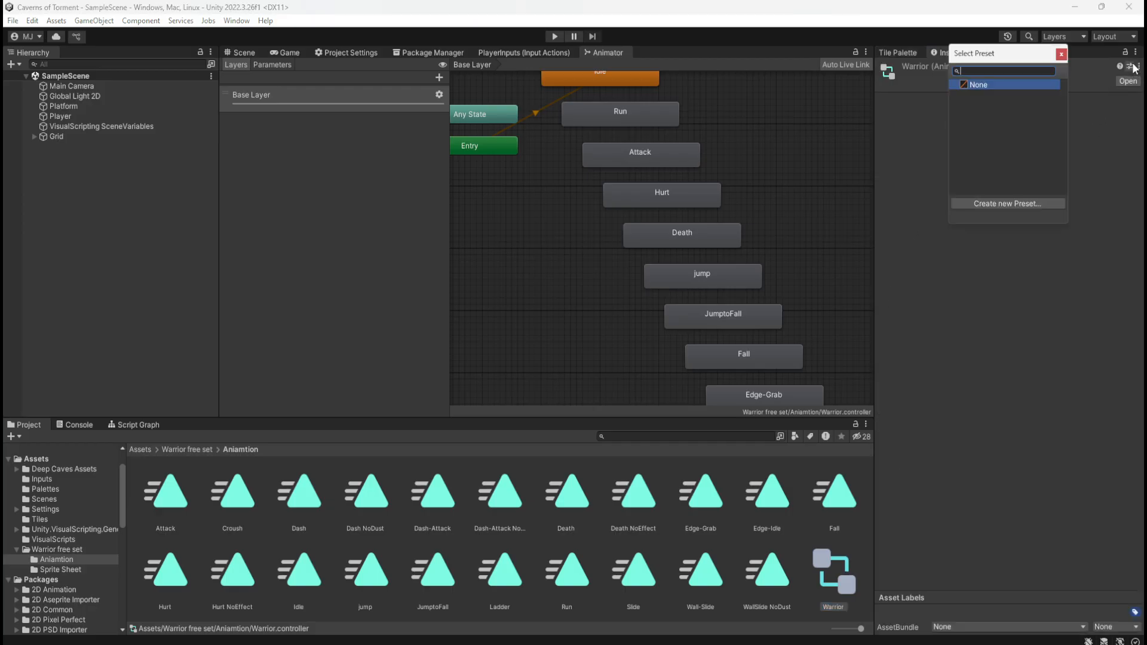
pyautogui.click(1061, 54)
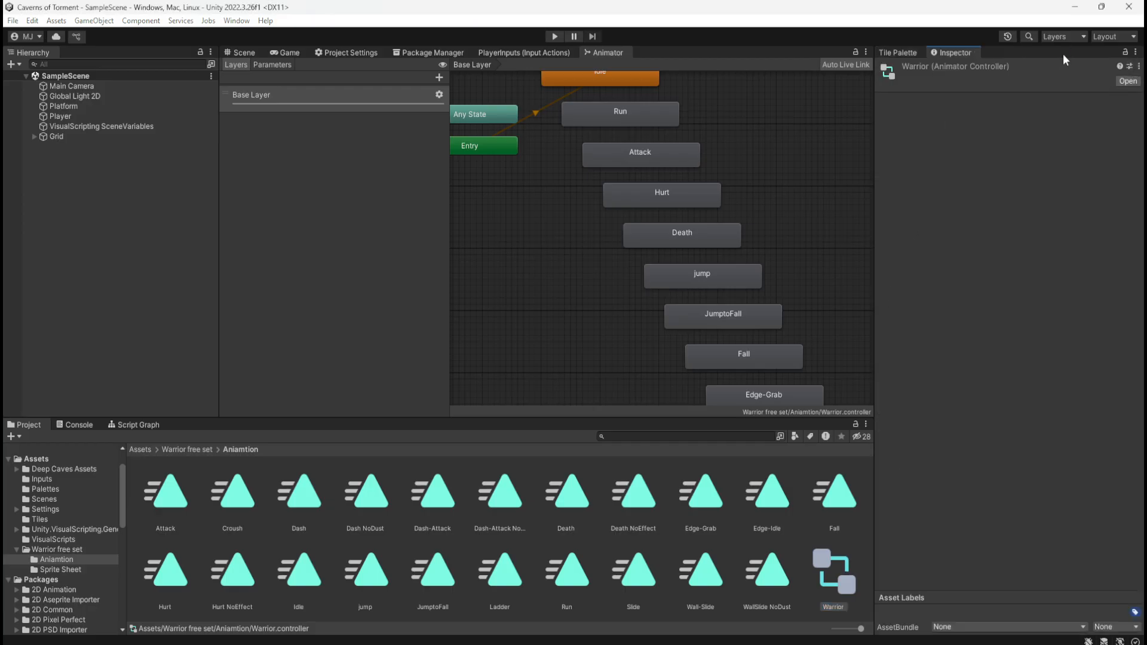
pyautogui.click(1138, 66)
pyautogui.click(1089, 111)
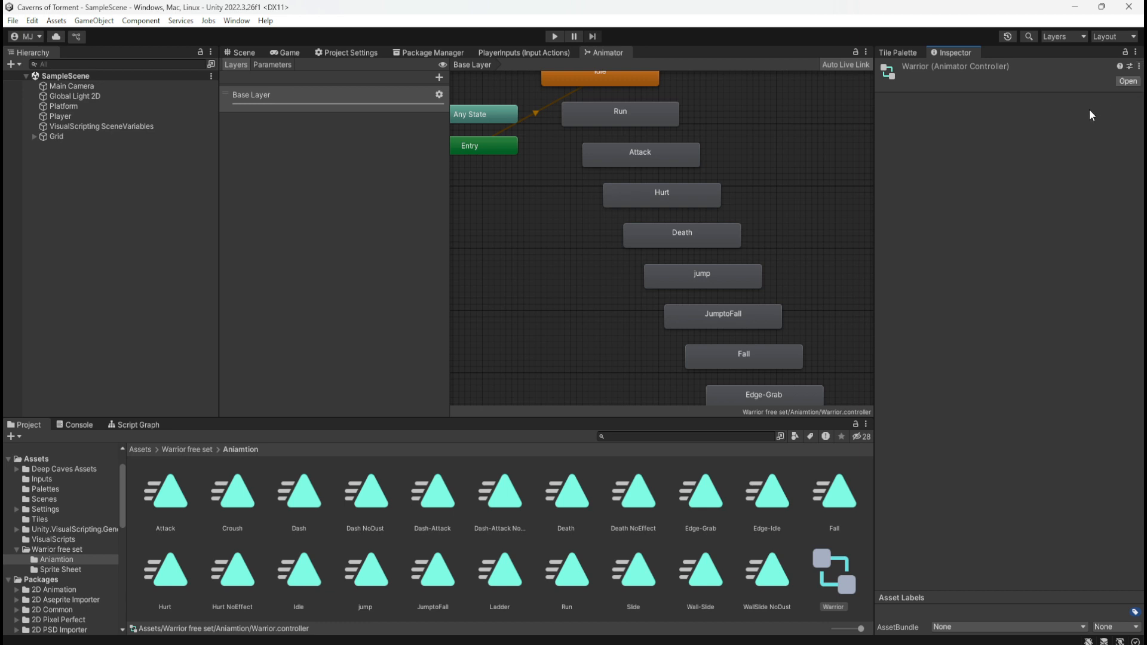
pyautogui.click(1122, 80)
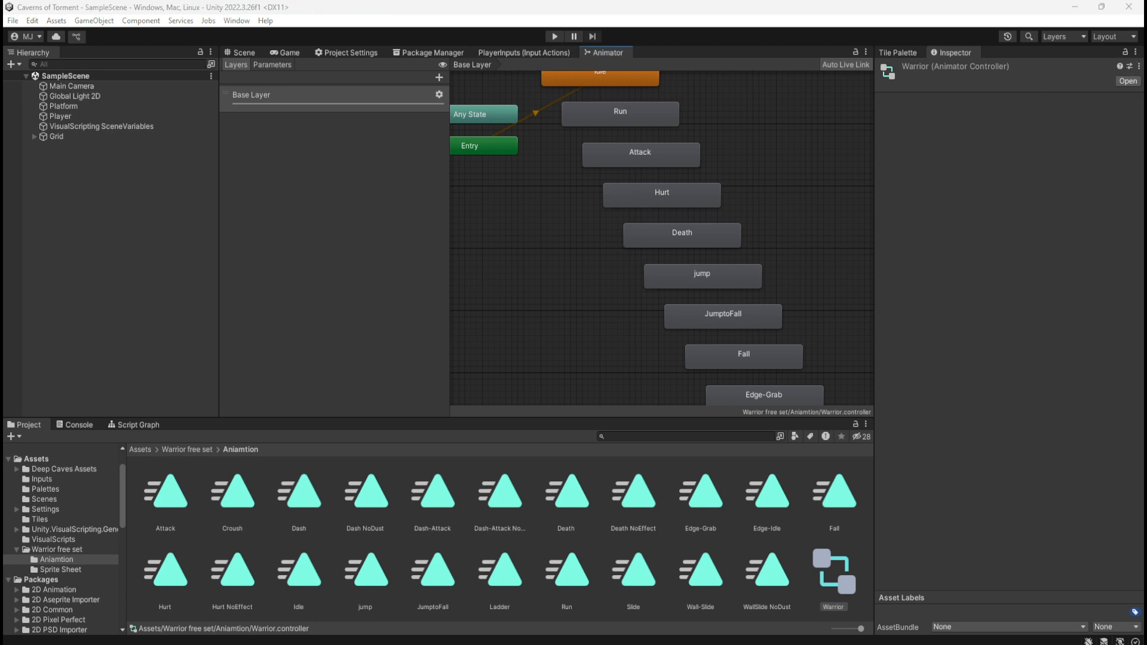
# Inspect the Death and Idle animation clips, opening the Idle clip in the Animation window and closing it again
pyautogui.click(574, 495)
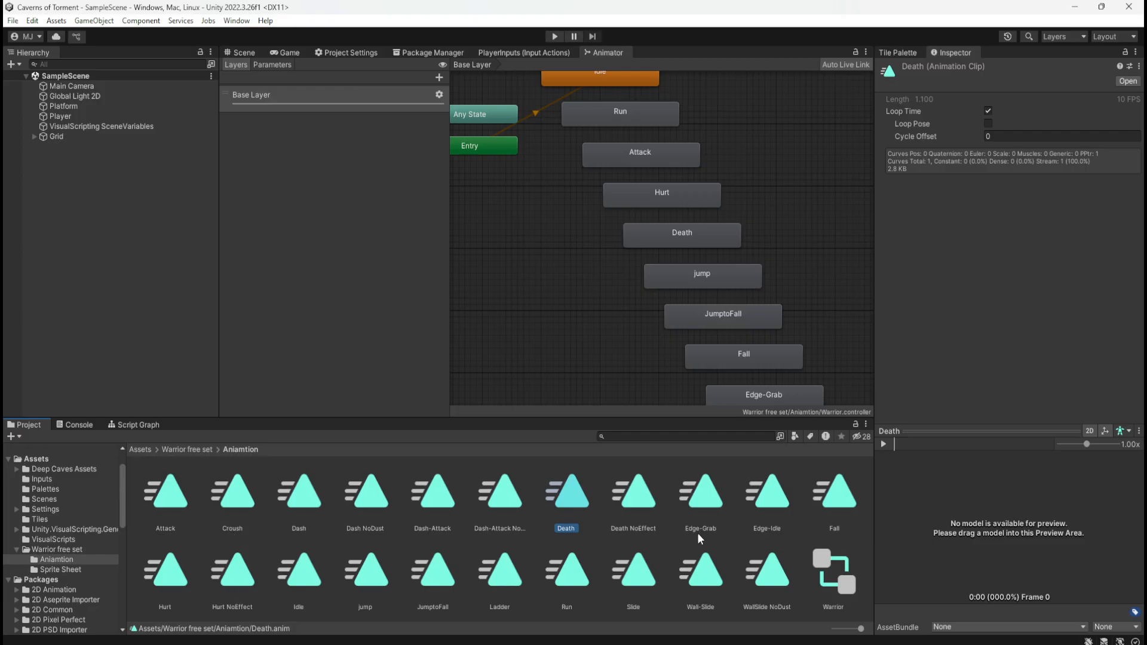
pyautogui.click(304, 585)
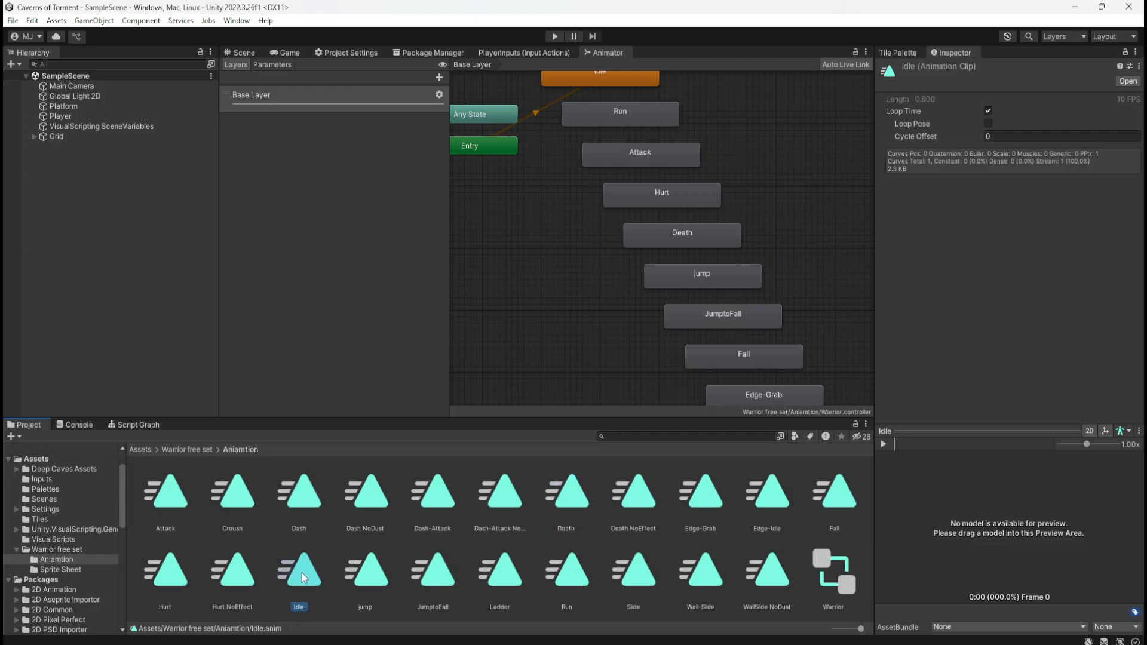
pyautogui.doubleClick(302, 573)
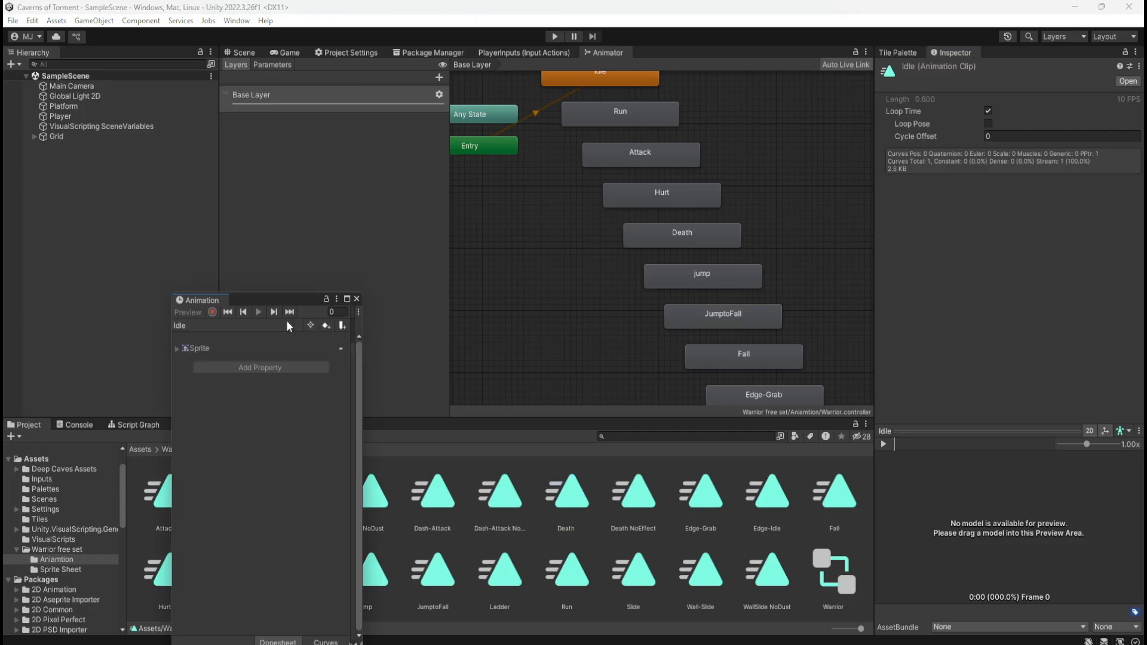
pyautogui.moveTo(285, 300); pyautogui.dragTo(599, 153)
pyautogui.click(673, 155)
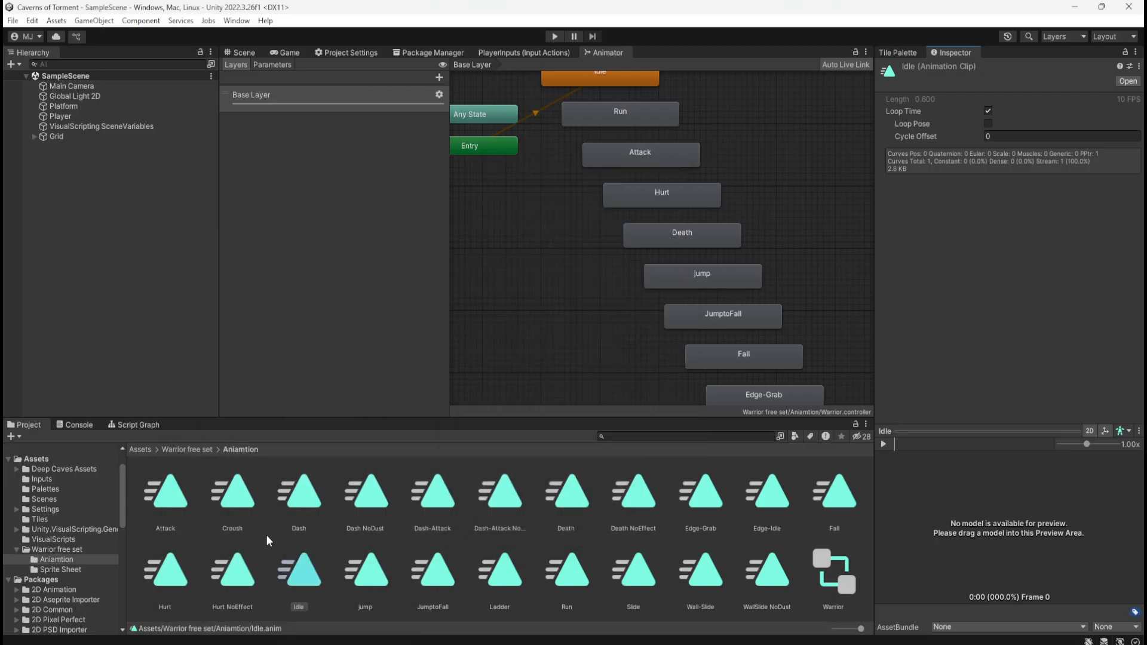
# Reopen the Idle clip in the Animation window and move the window clear of the asset browser
pyautogui.click(310, 584)
pyautogui.doubleClick(300, 580)
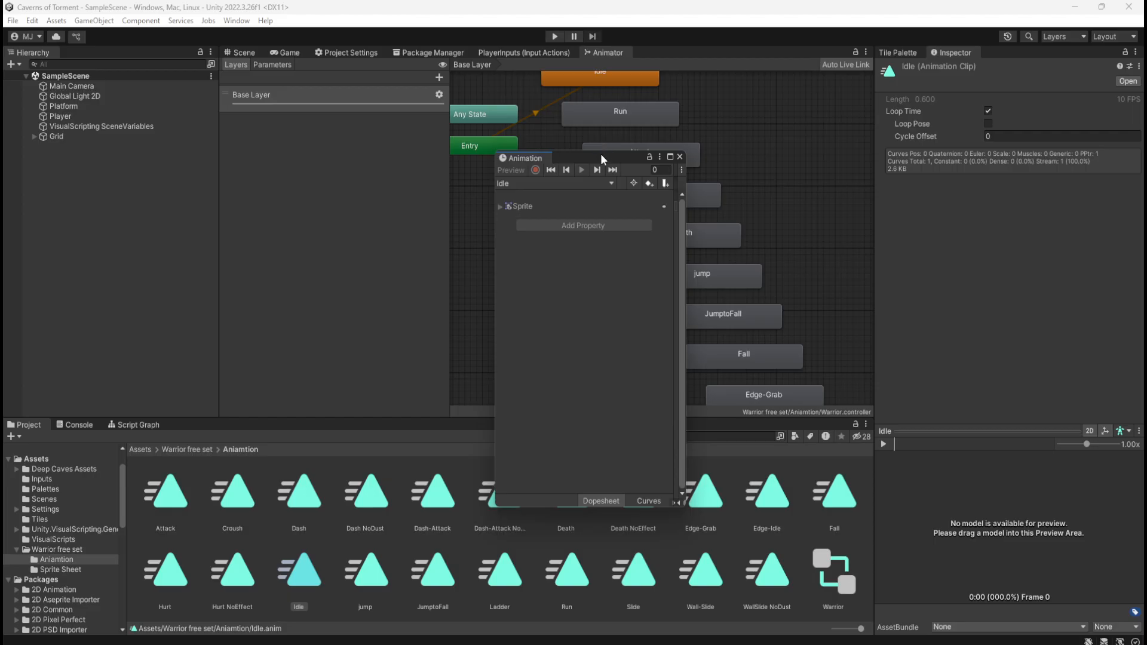
pyautogui.moveTo(602, 157); pyautogui.dragTo(775, 101)
# Expand Warrior_Sheet-Effect in the Sprite Sheet folder and try to add its first frame to the Idle animation
pyautogui.click(188, 449)
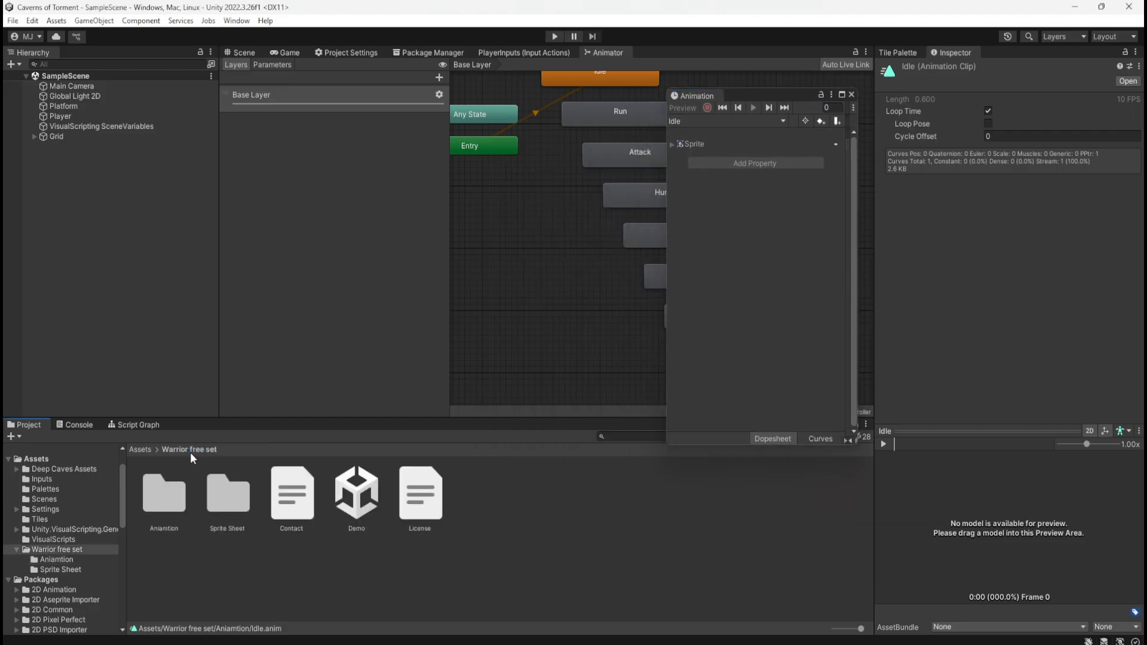
pyautogui.doubleClick(222, 500)
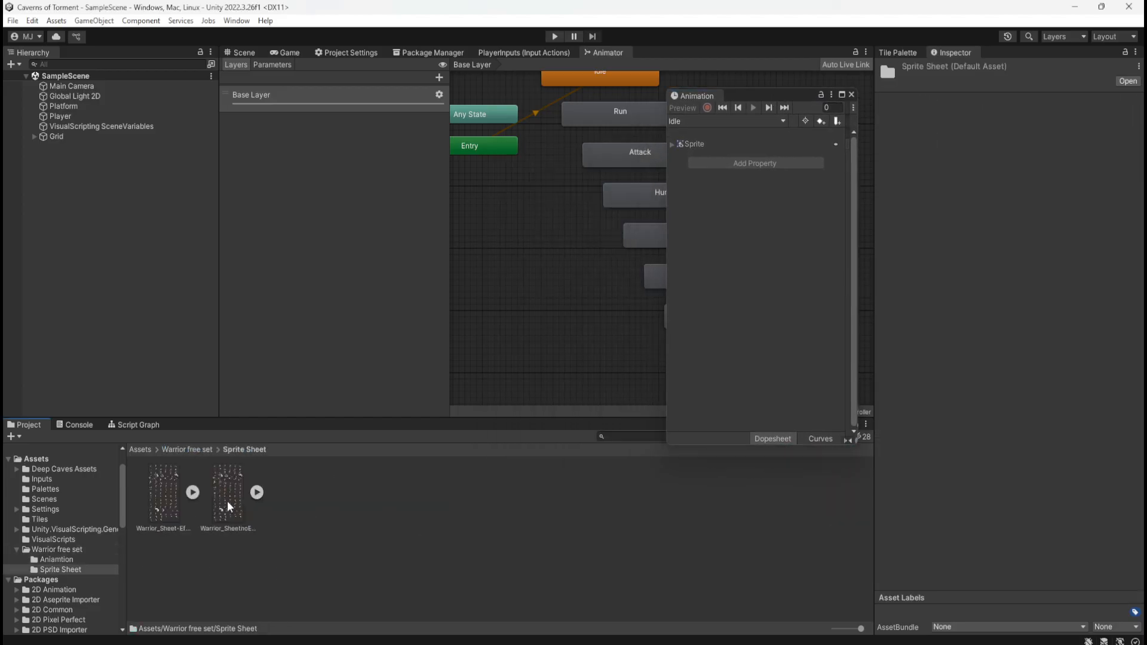
pyautogui.click(193, 492)
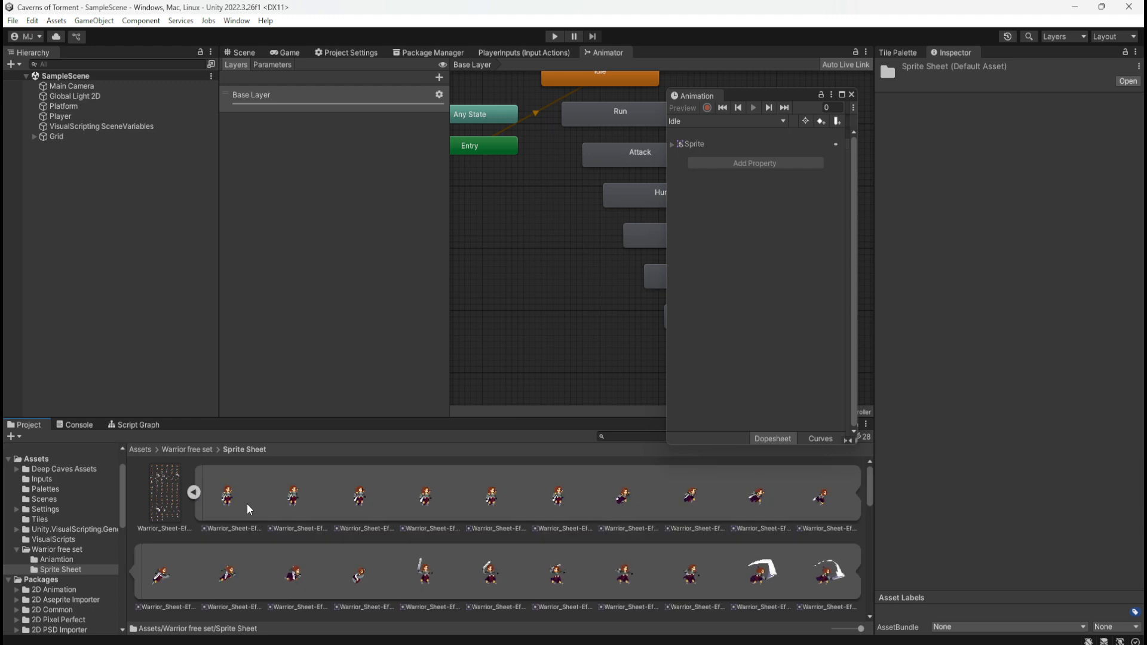
pyautogui.click(229, 504)
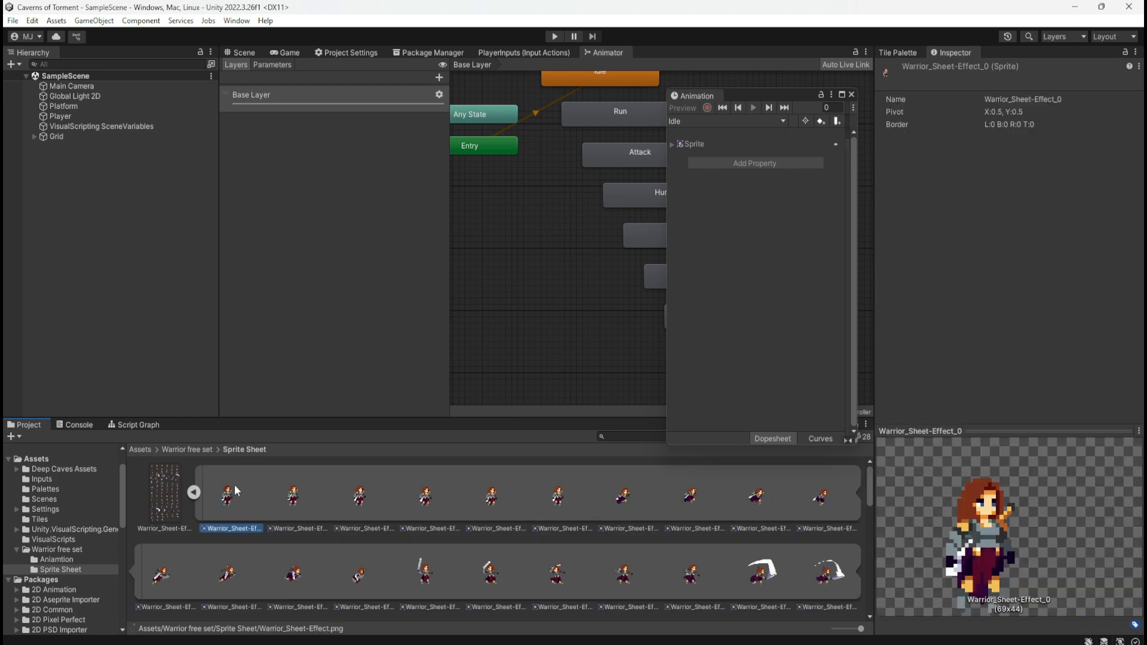
pyautogui.moveTo(227, 503); pyautogui.dragTo(721, 185)
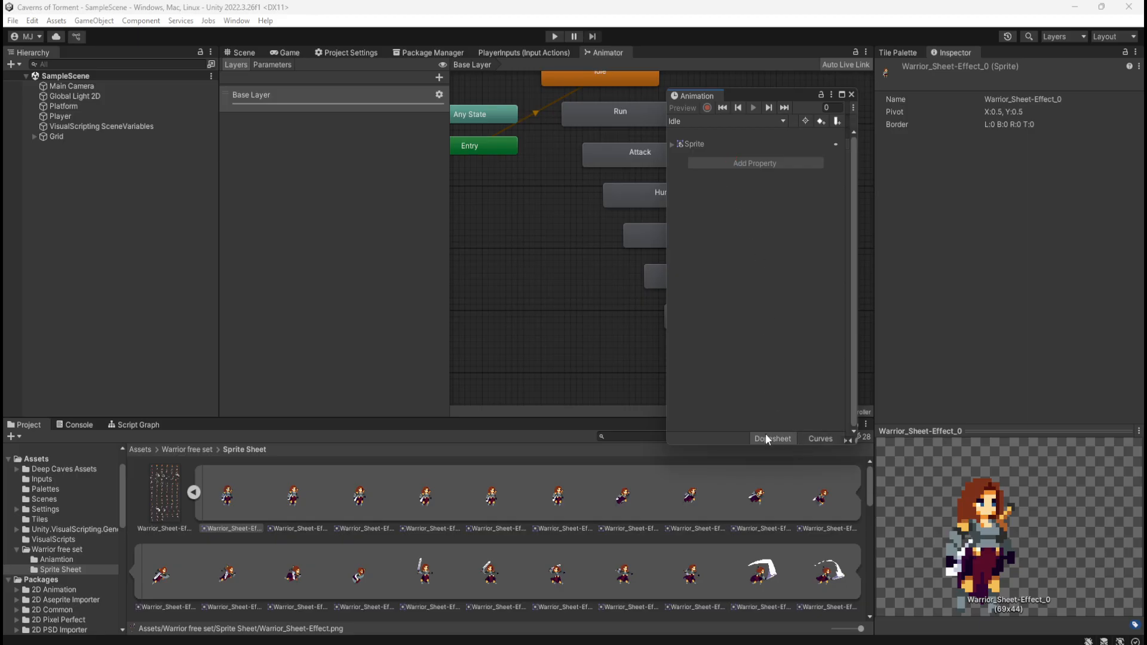
# Check the Idle animation's Curves and Dopesheet views, then close the Animation window
pyautogui.click(809, 436)
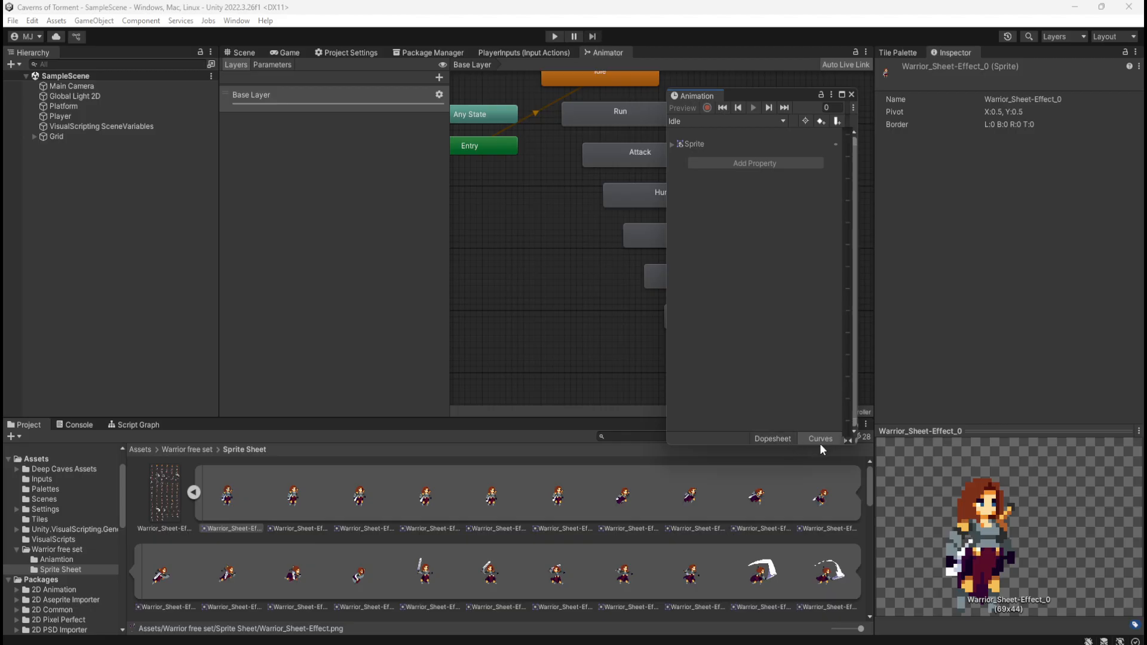
pyautogui.click(776, 441)
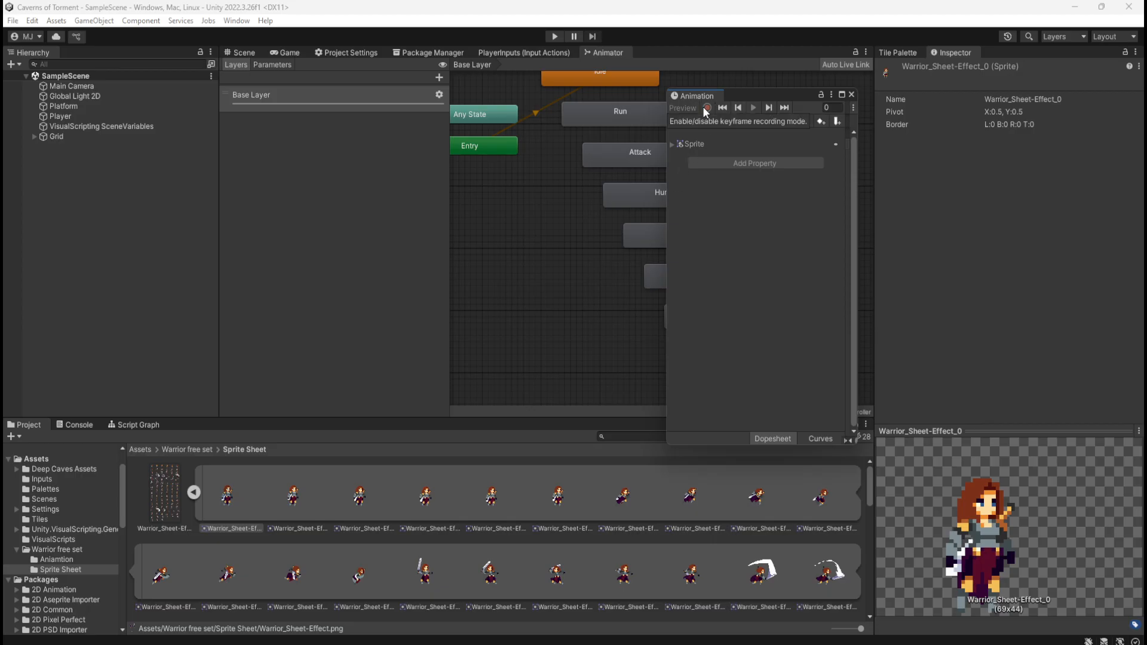
pyautogui.click(851, 96)
# Inspect the Idle state's settings in the Base Layer graph and open the animation clip it uses
pyautogui.click(651, 82)
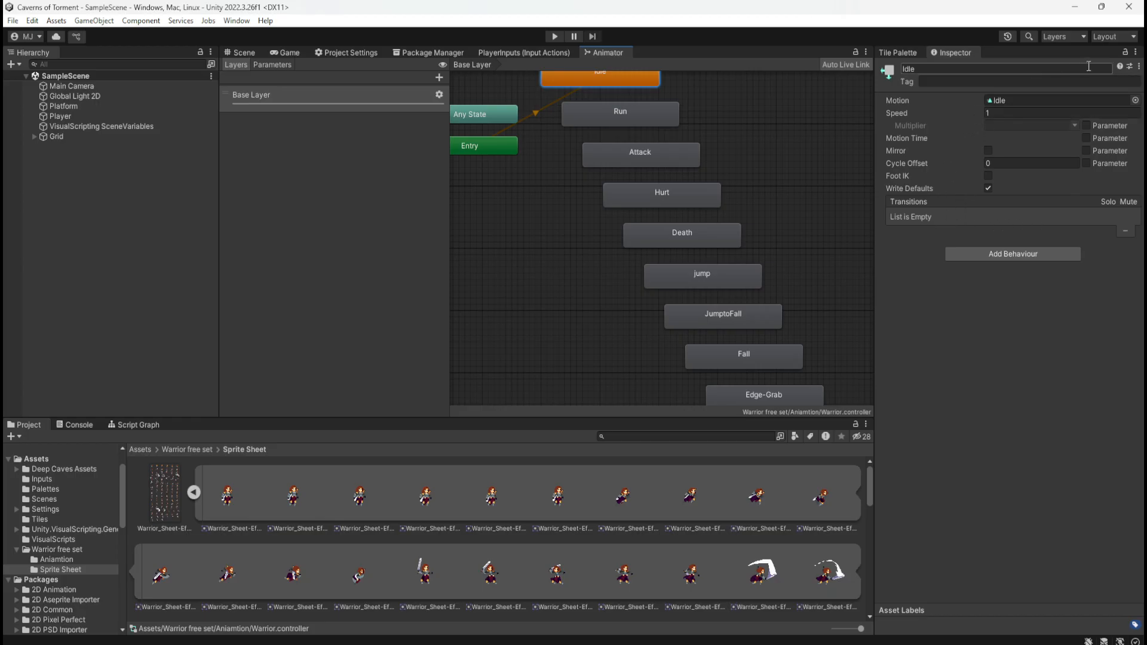
pyautogui.scroll(-3, 554, 320)
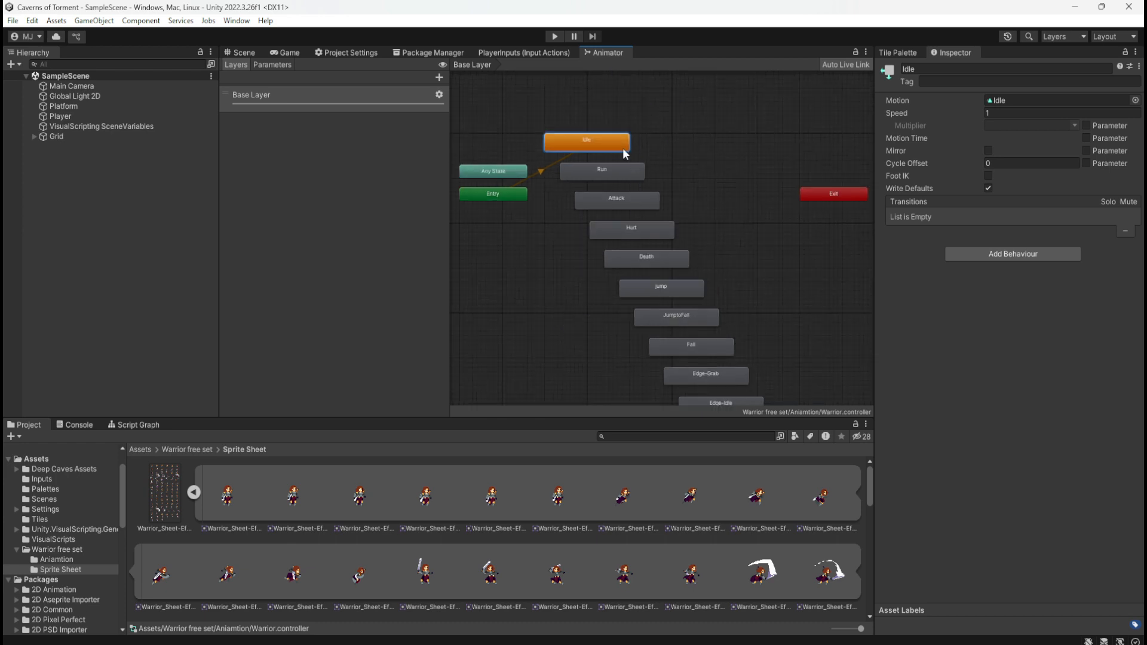
pyautogui.scroll(-3, 682, 206)
pyautogui.scroll(5, 626, 196)
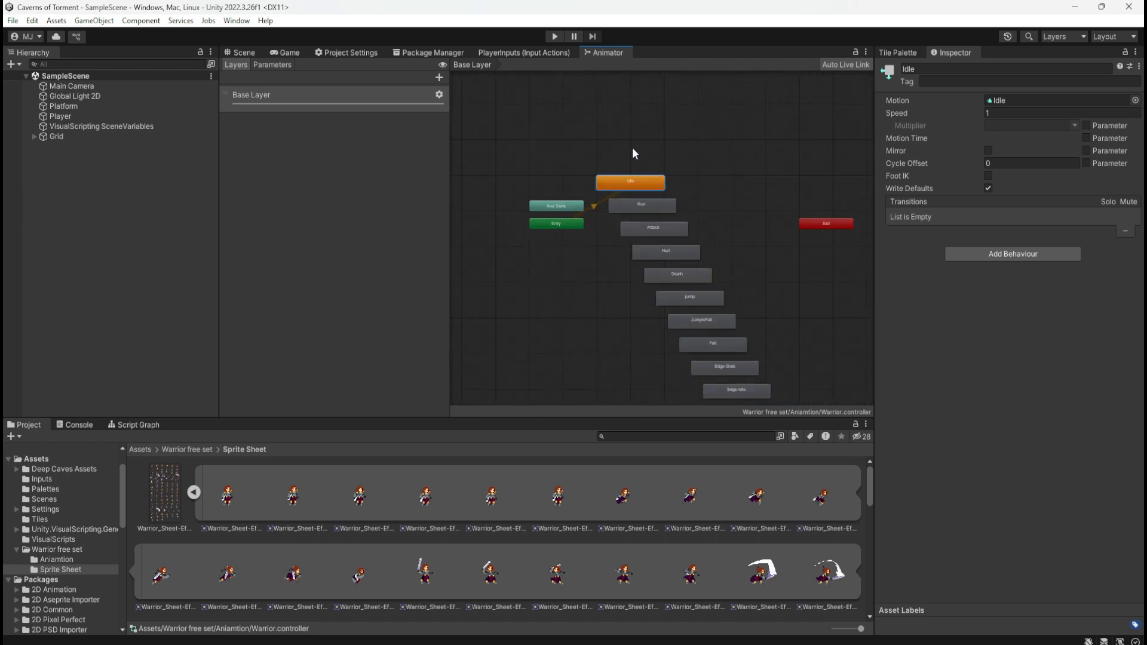
pyautogui.doubleClick(624, 192)
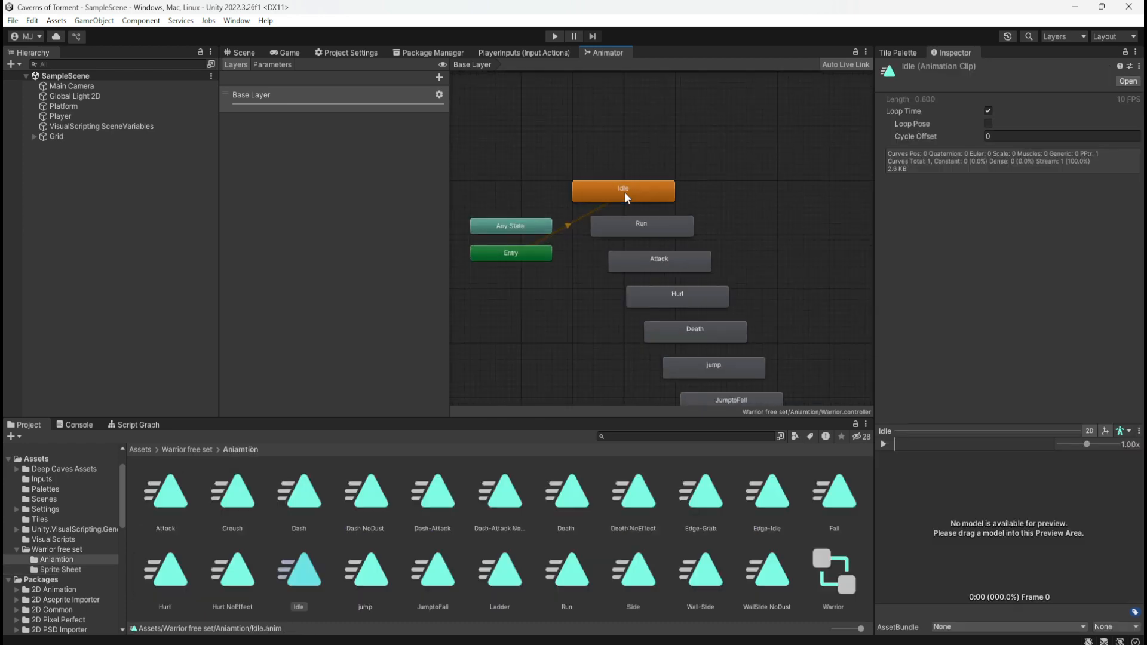
# Inspect the Idle state's settings and open the animation clips used by the Idle, Run, Attack, Hurt and Death states
pyautogui.click(655, 190)
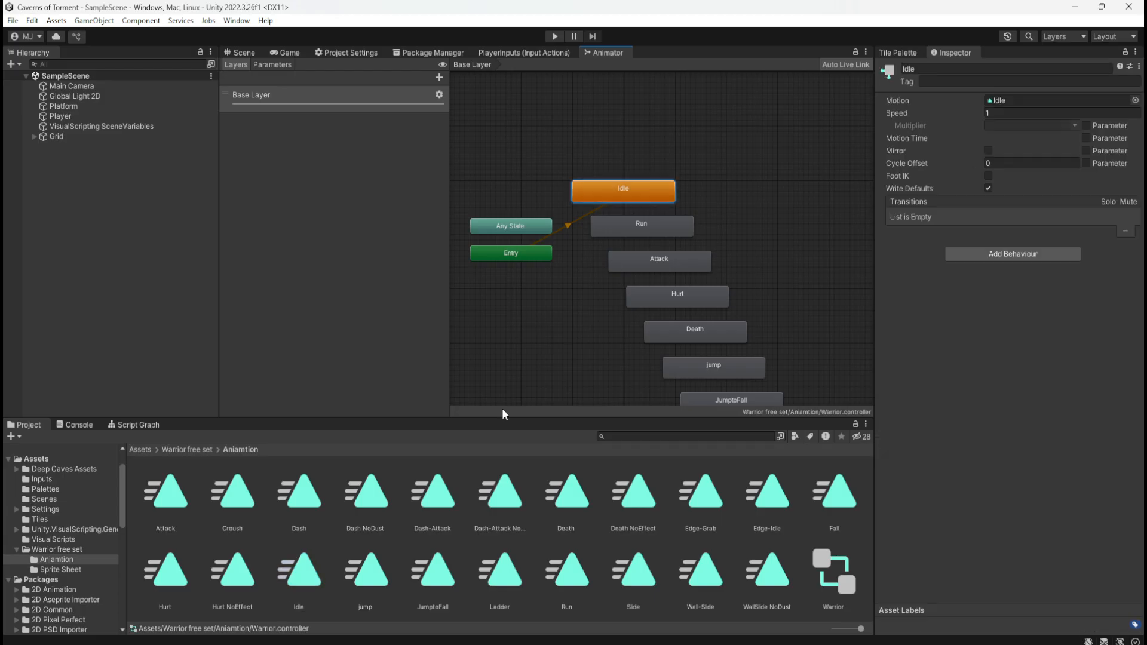
pyautogui.doubleClick(668, 190)
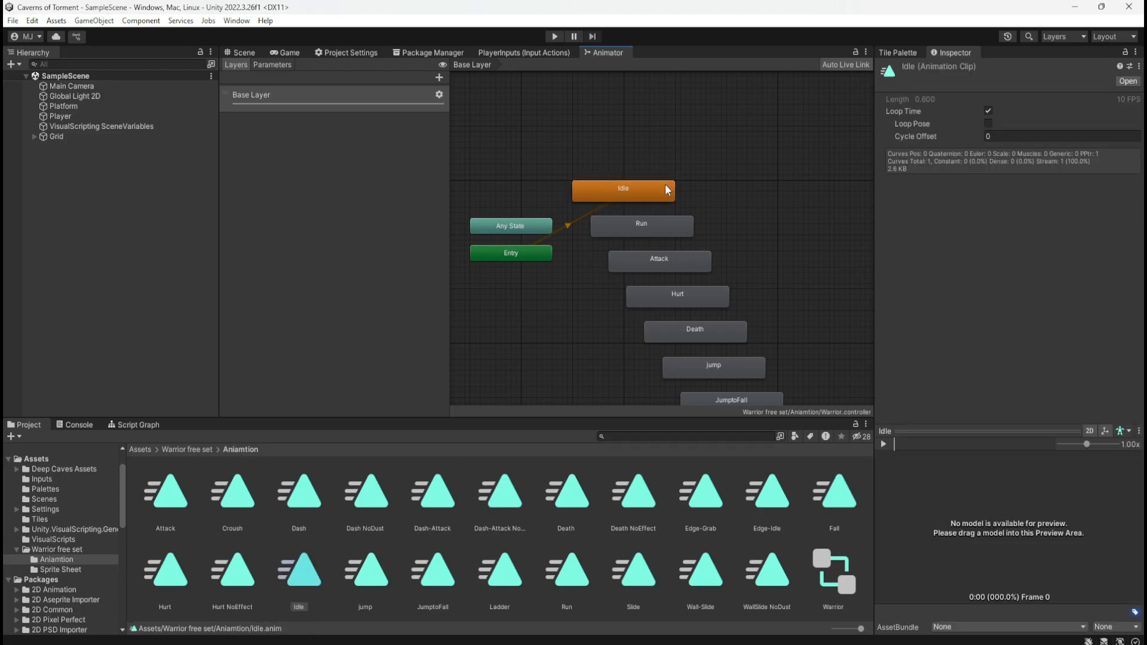
pyautogui.click(649, 233)
pyautogui.doubleClick(667, 226)
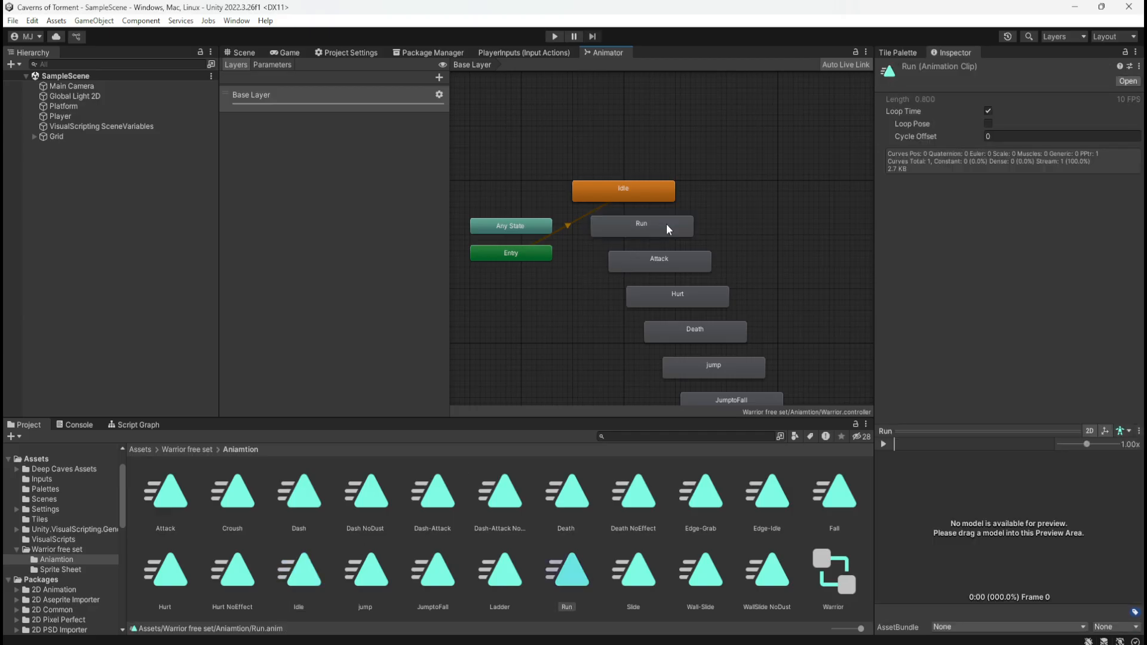
pyautogui.doubleClick(685, 269)
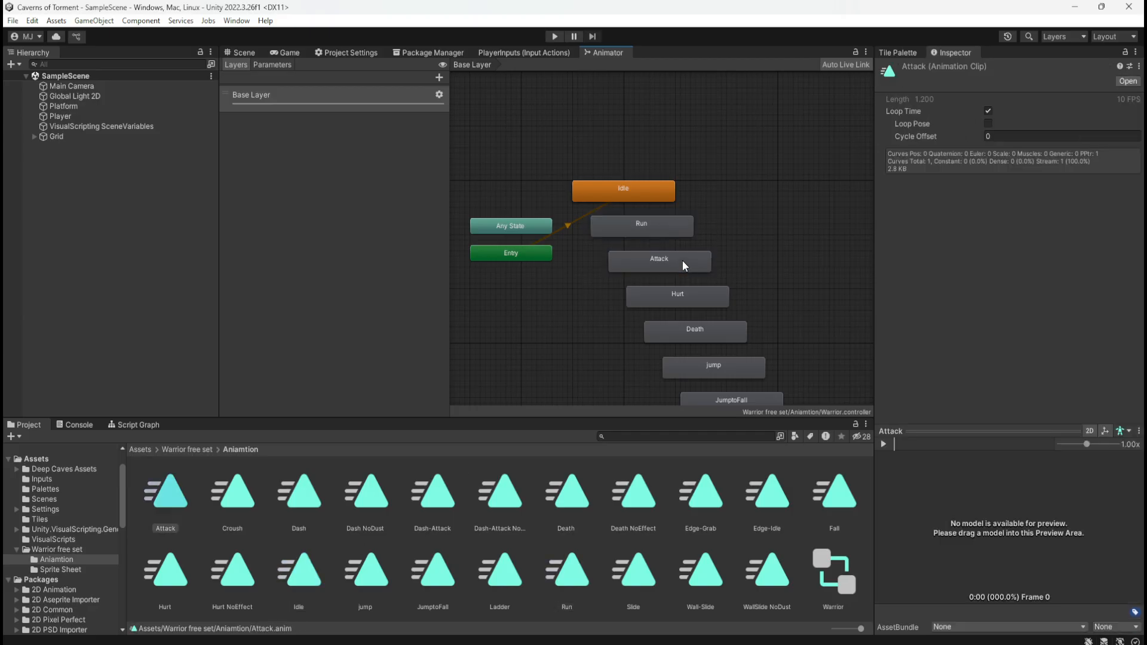
pyautogui.doubleClick(708, 298)
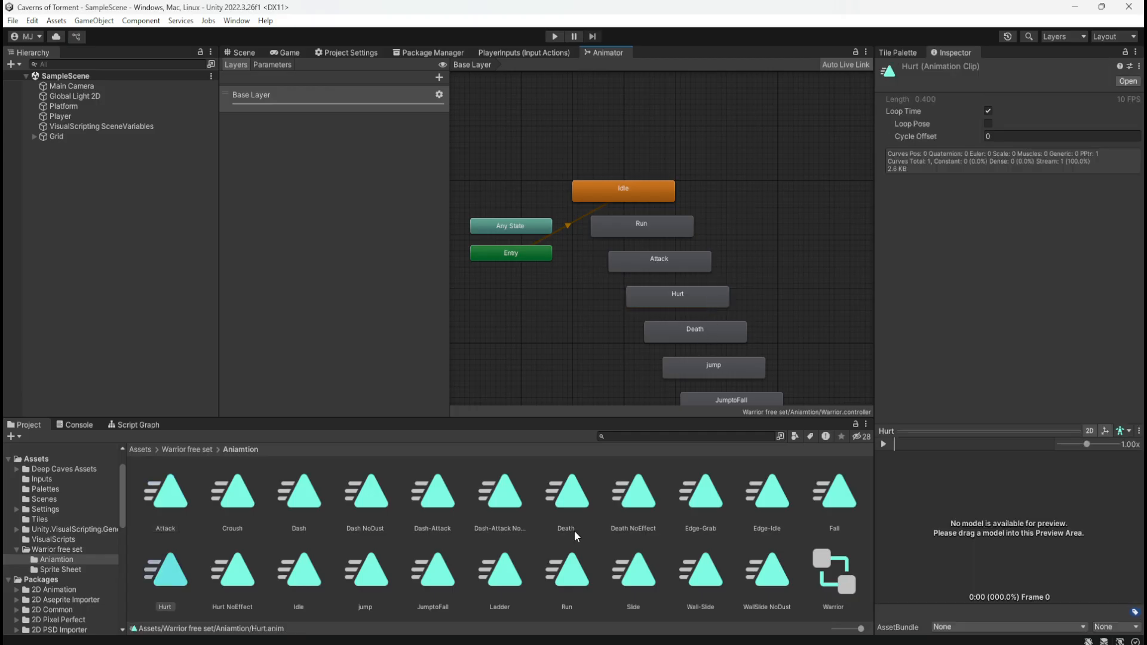
pyautogui.doubleClick(728, 328)
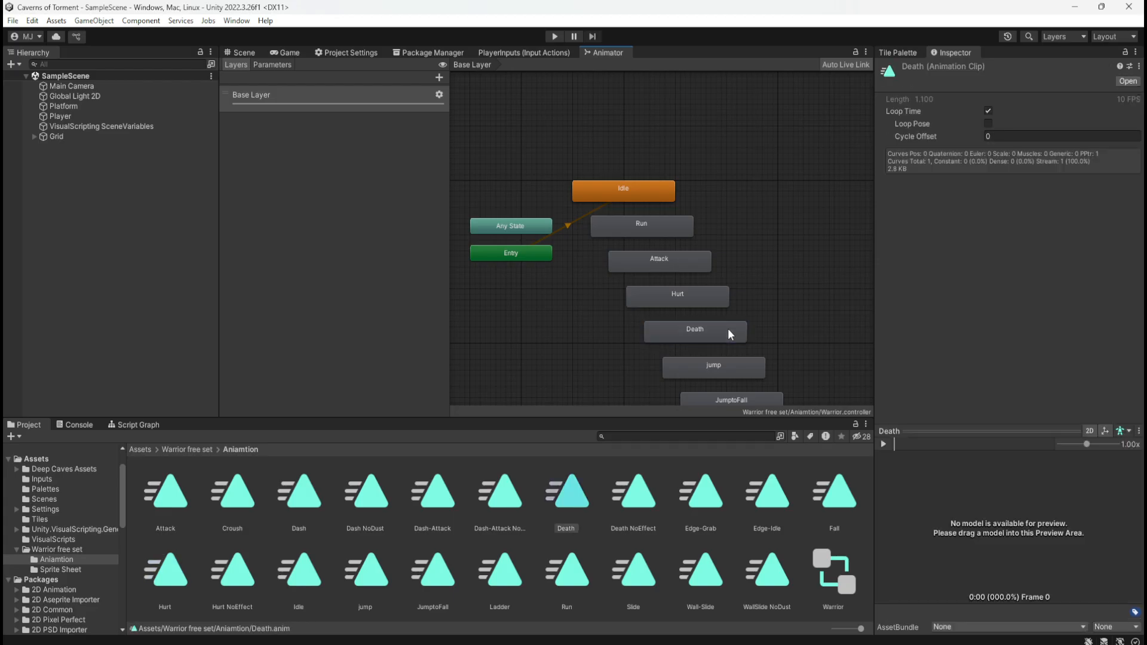
# Inspect the settings of the Any State node, the Entry node and the Run state
pyautogui.click(528, 225)
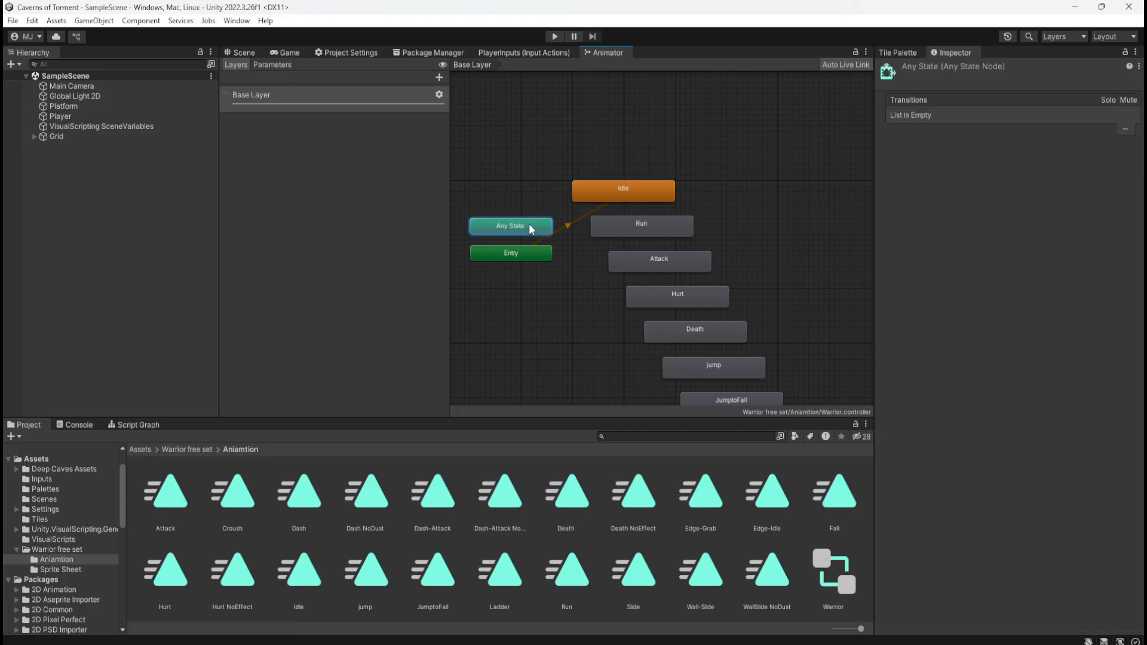
pyautogui.click(509, 254)
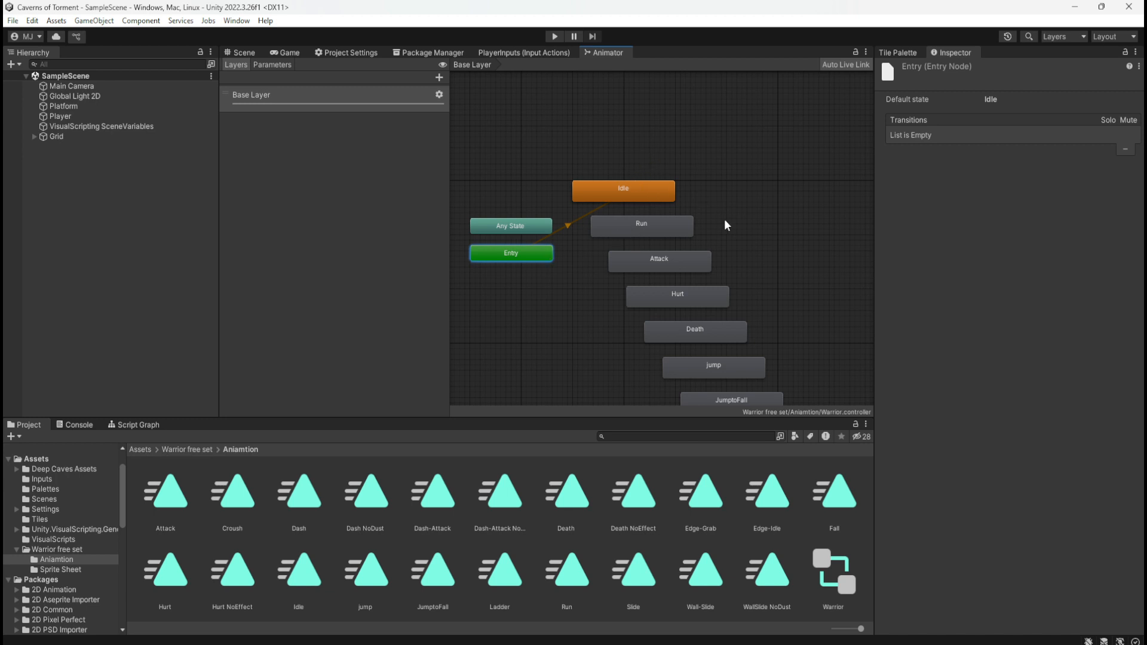
pyautogui.click(672, 230)
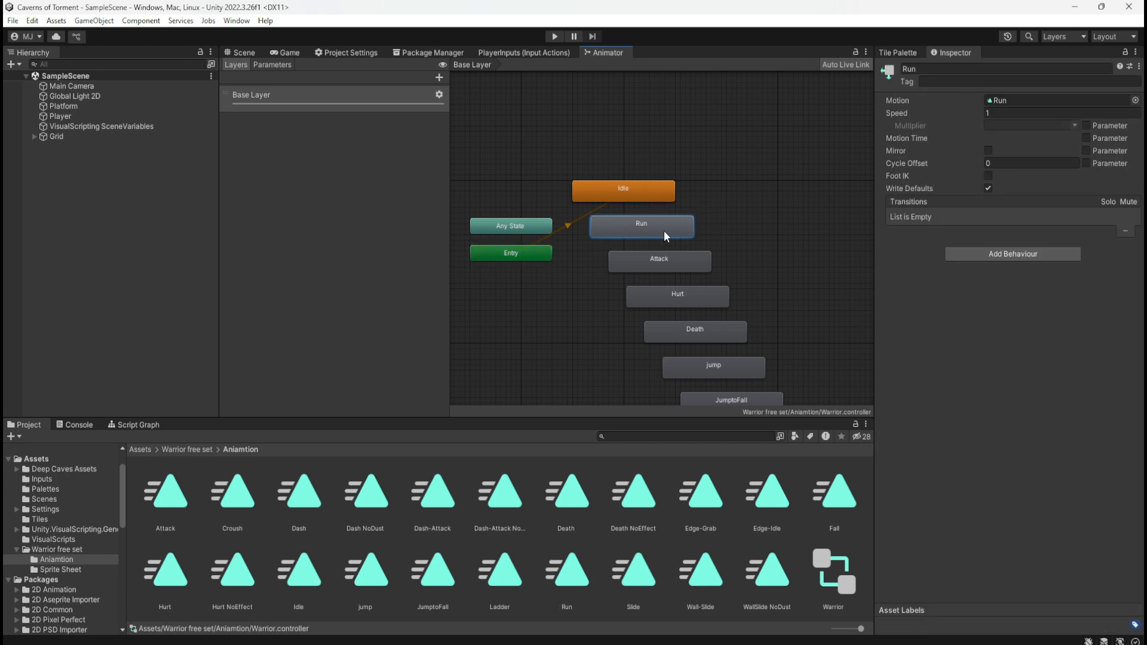
# Browse the Warrior free set folders, open Sprite Sheet and collapse the frames of Warrior_Sheet-Effect
pyautogui.click(178, 450)
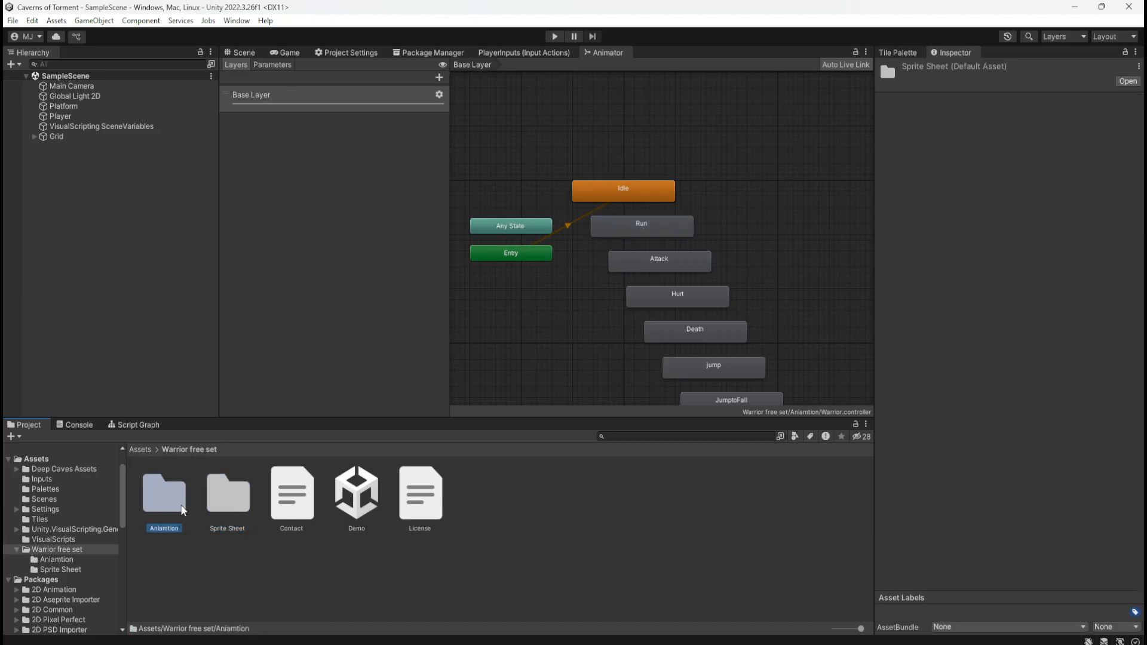
pyautogui.doubleClick(174, 501)
pyautogui.click(189, 450)
pyautogui.doubleClick(207, 492)
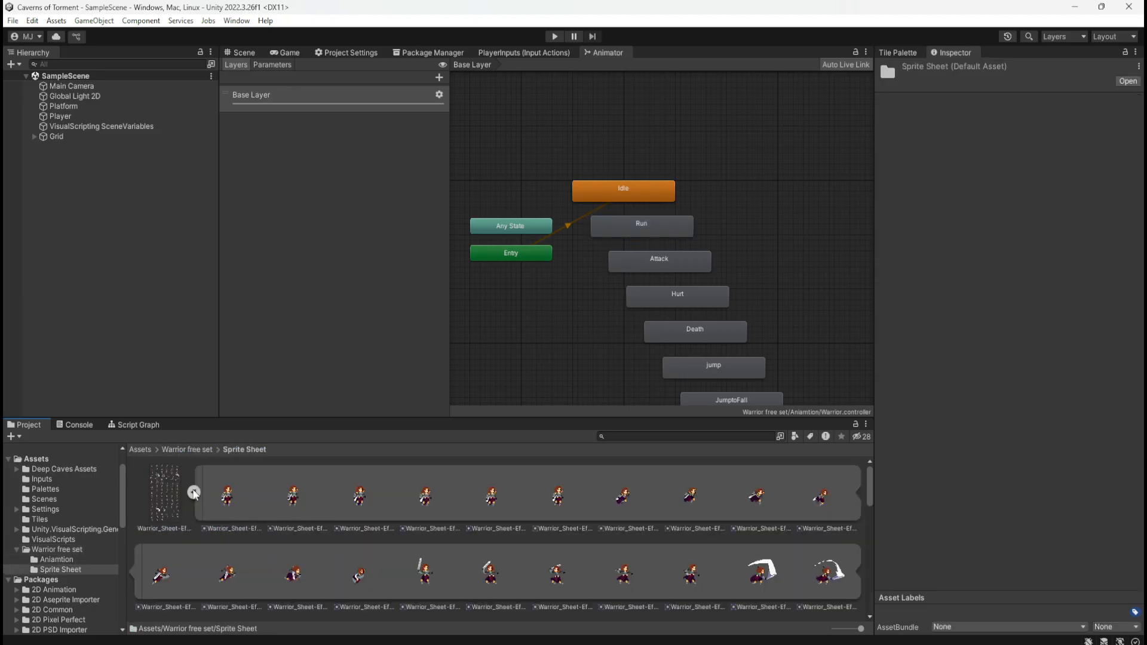
pyautogui.click(193, 492)
# Show the Player in the Scene view, collapse its Box Collider 2D, expand its Sprite Renderer and locate its current sprite asset
pyautogui.click(102, 117)
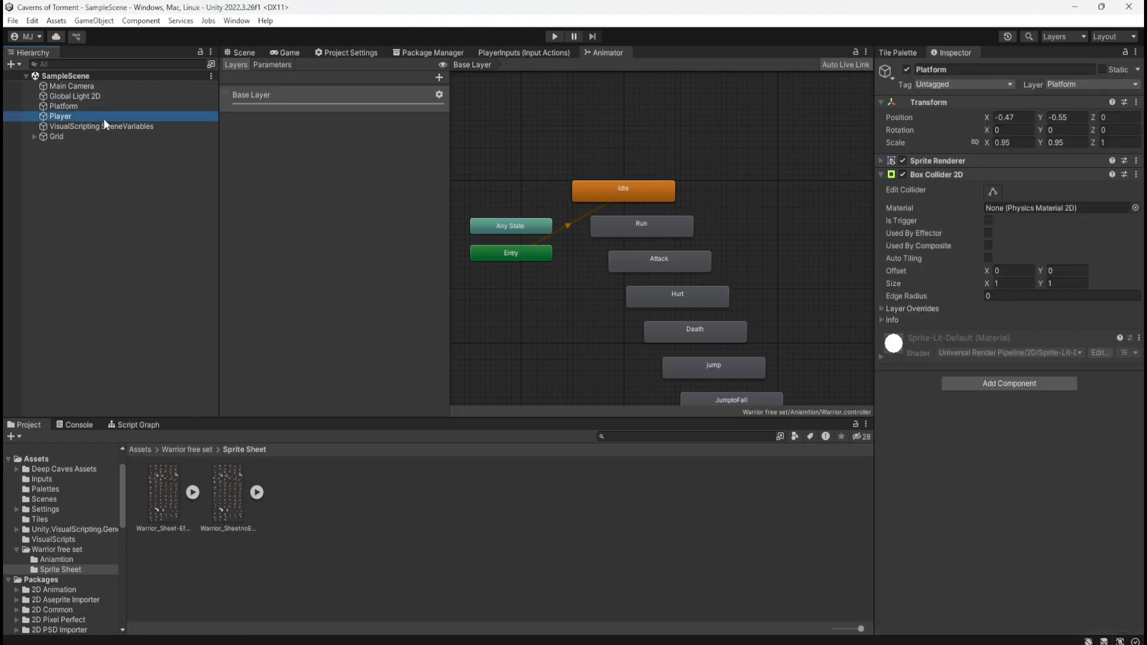
pyautogui.click(241, 52)
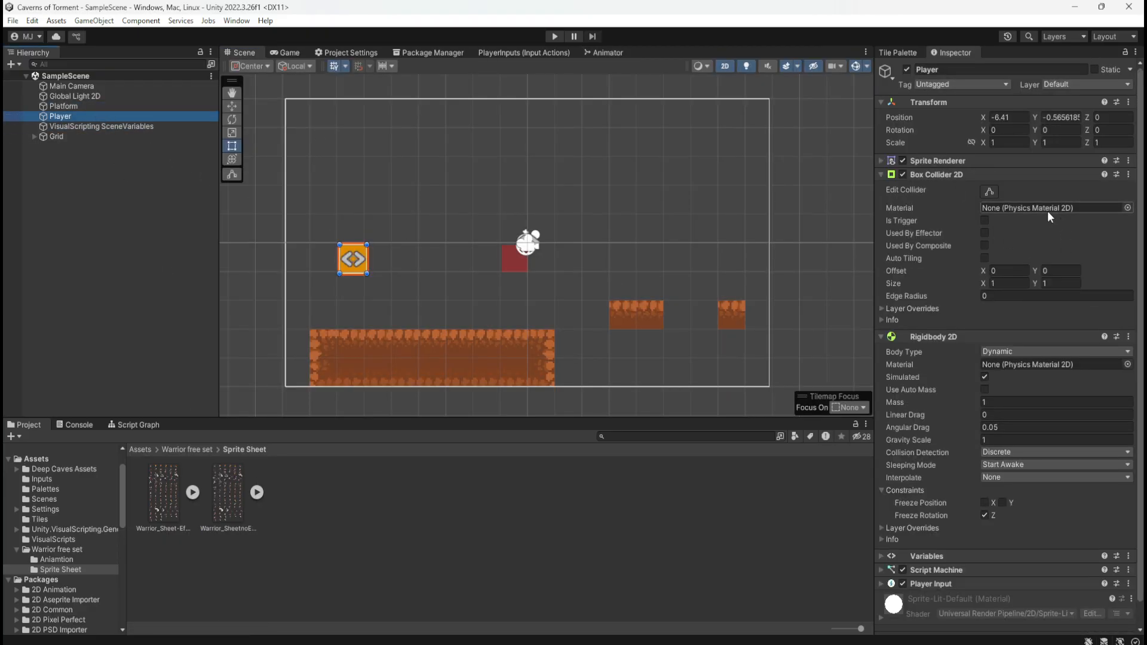
pyautogui.click(882, 174)
pyautogui.click(881, 161)
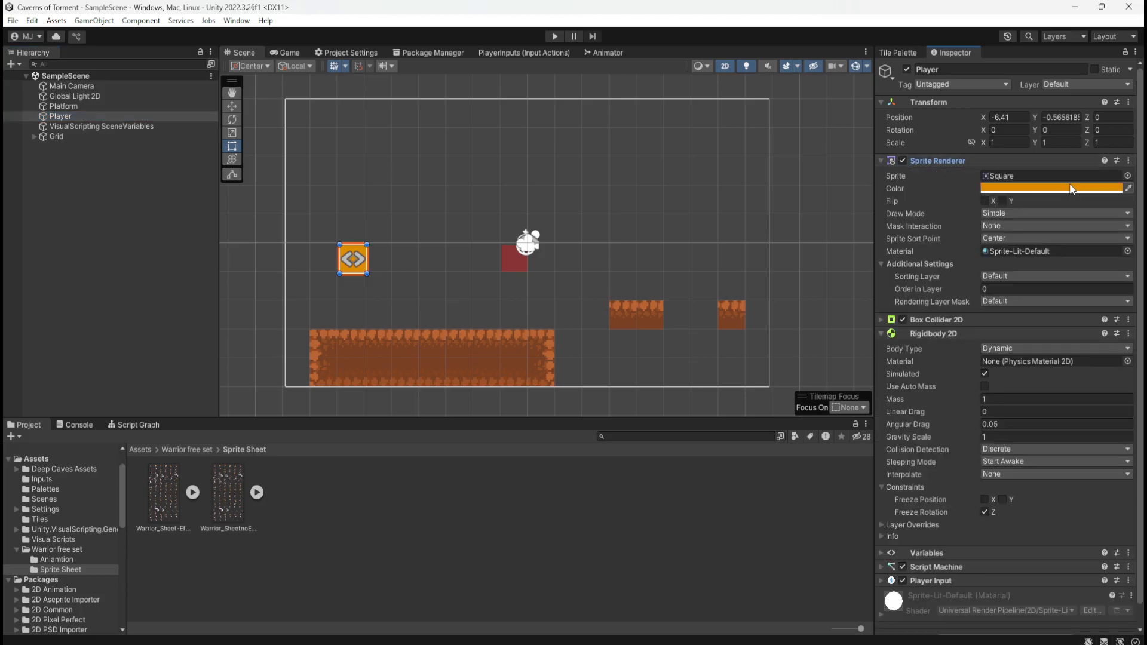
pyautogui.click(1104, 176)
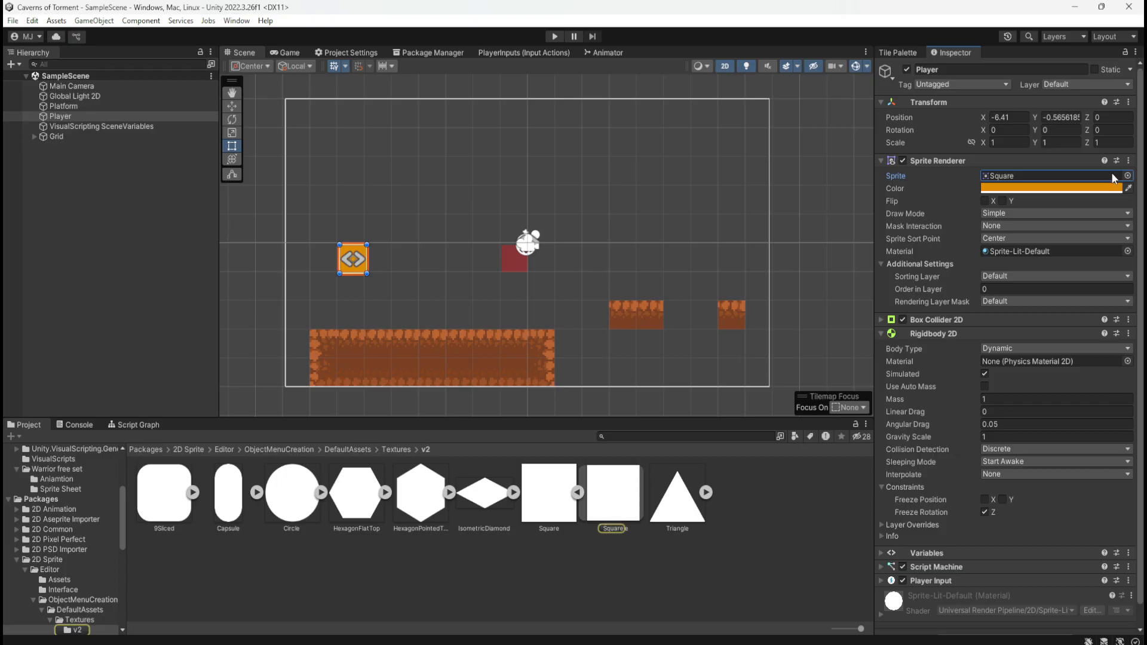
# Browse the sprites available for the Player's Sprite Renderer down to the Warrior_Sheet frames, and close the picker without choosing one
pyautogui.click(1127, 177)
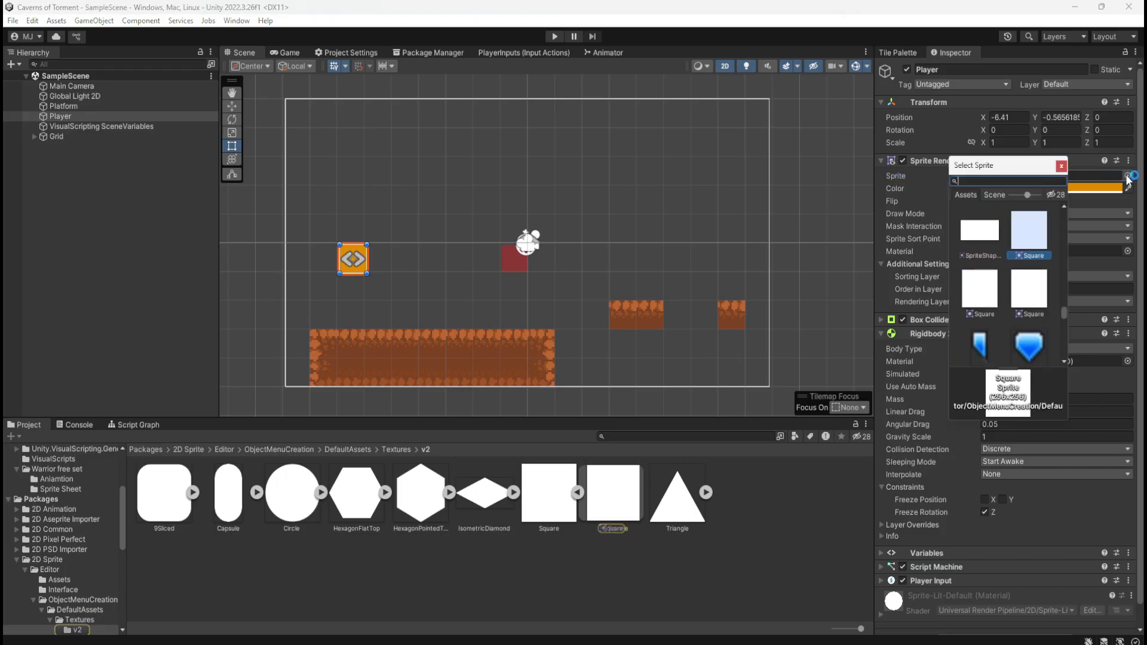
pyautogui.scroll(-6, 1031, 271)
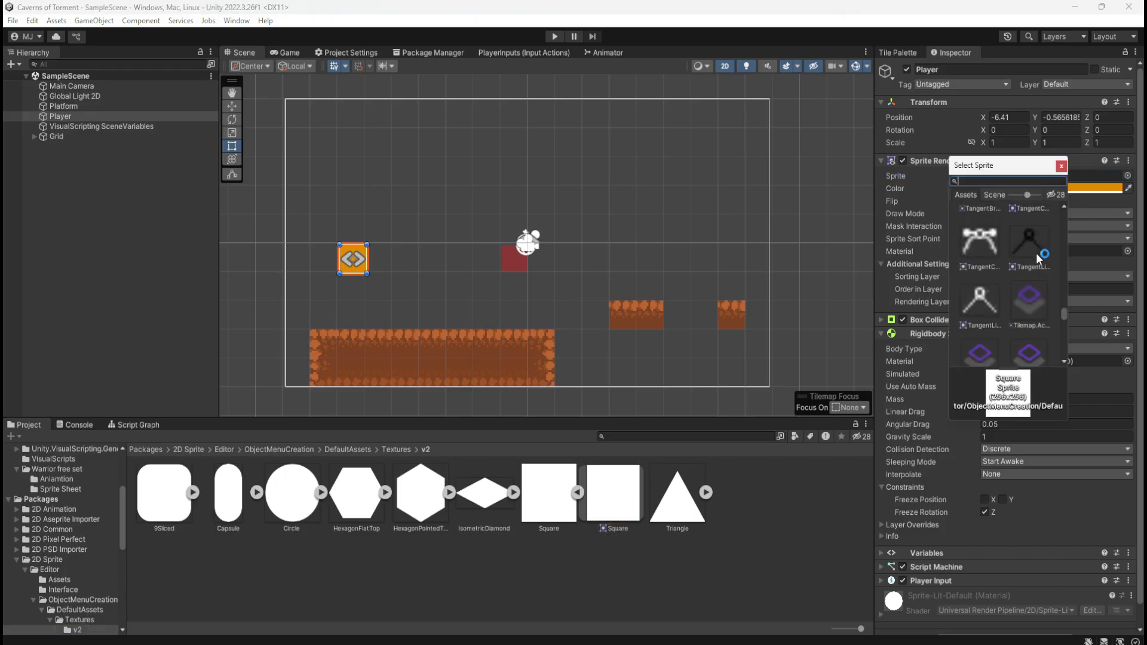
pyautogui.scroll(-8, 1043, 237)
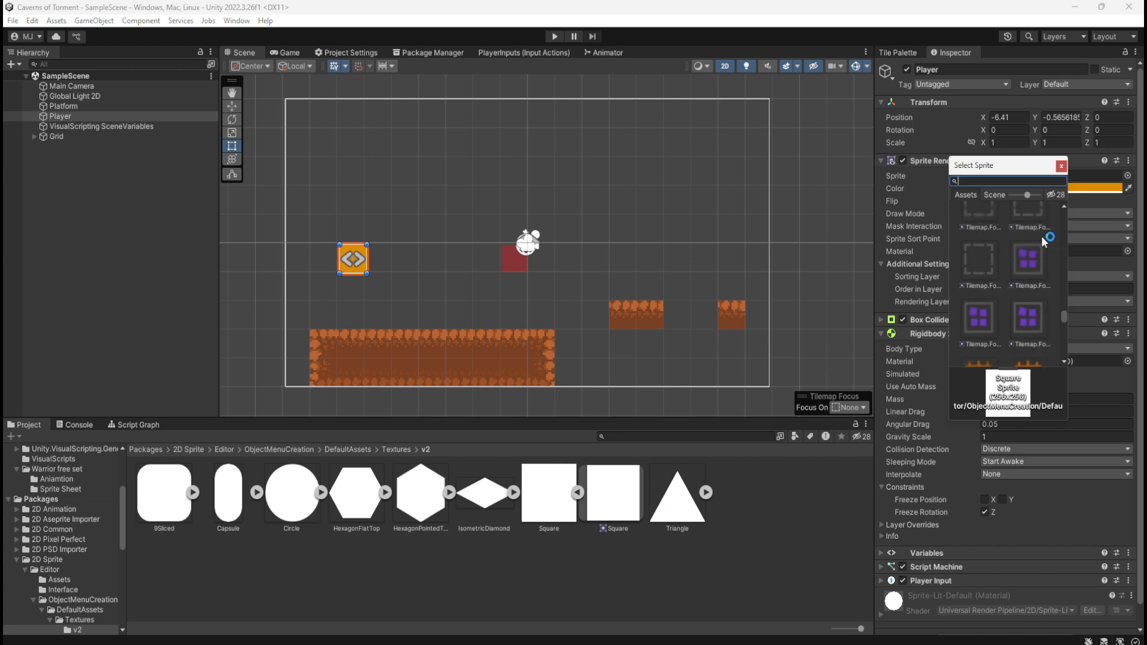
pyautogui.scroll(-6, 1041, 235)
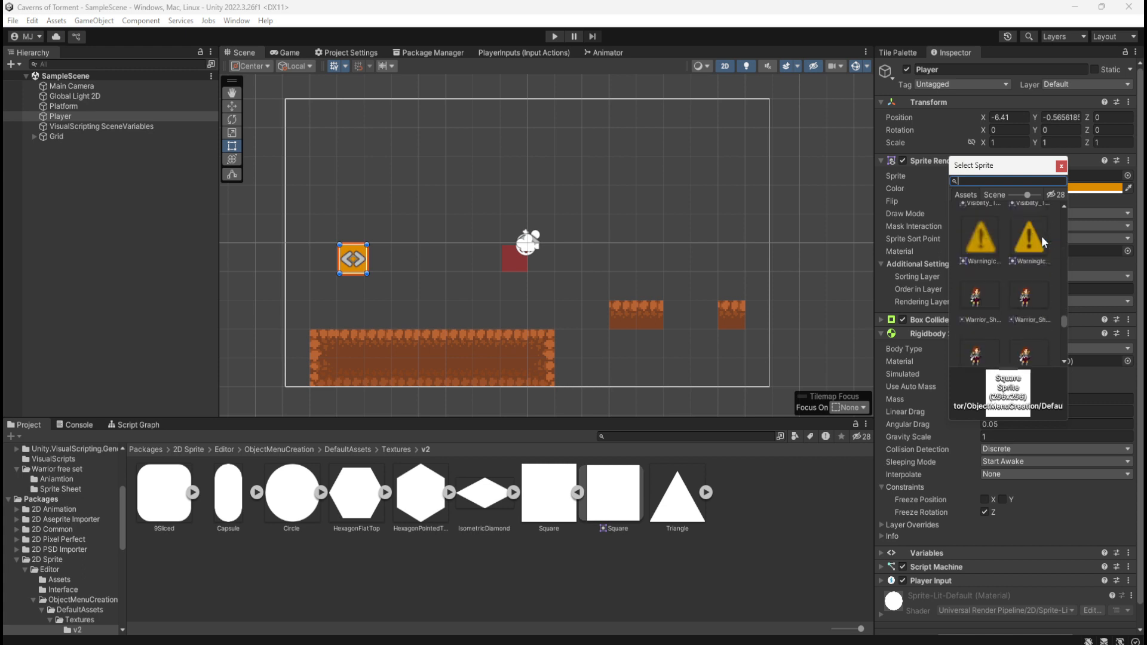
pyautogui.scroll(-3, 1020, 310)
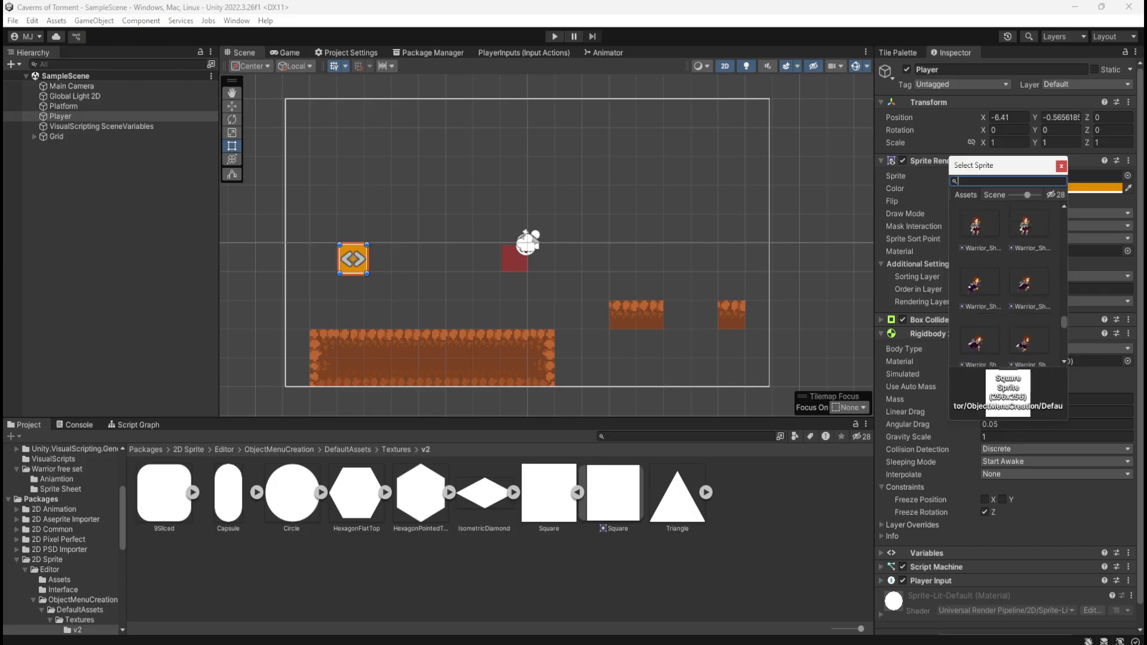
pyautogui.press('Escape')
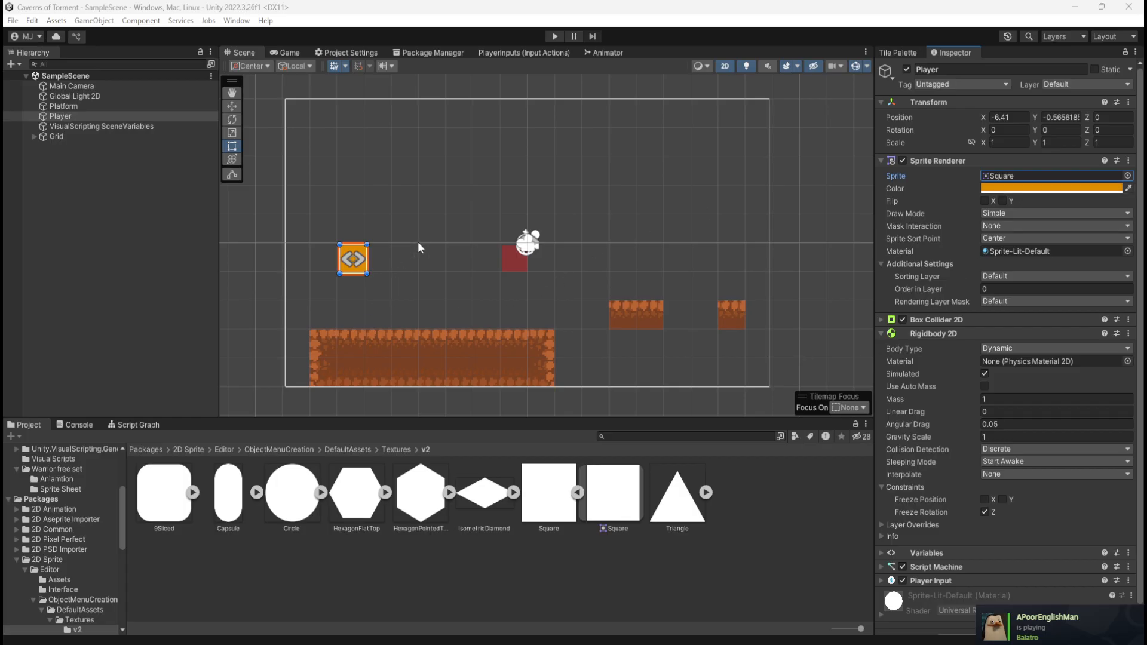
# Go back to the Warrior free set's Aniamtion folder and open the Warrior animator controller
pyautogui.click(375, 264)
pyautogui.click(353, 265)
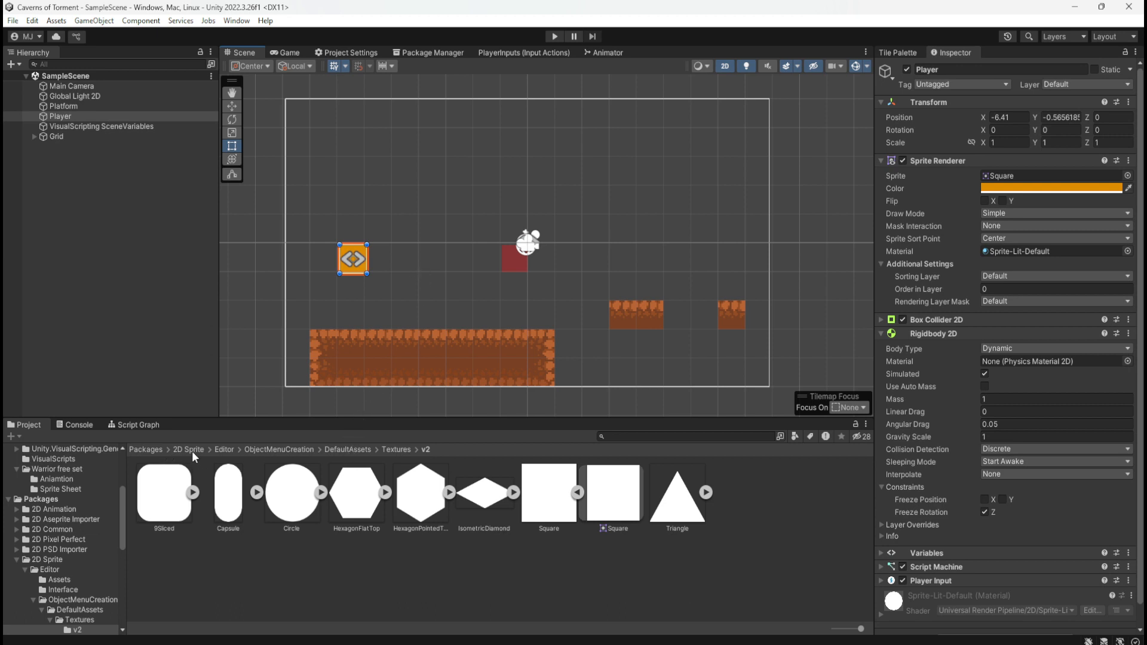
pyautogui.click(155, 449)
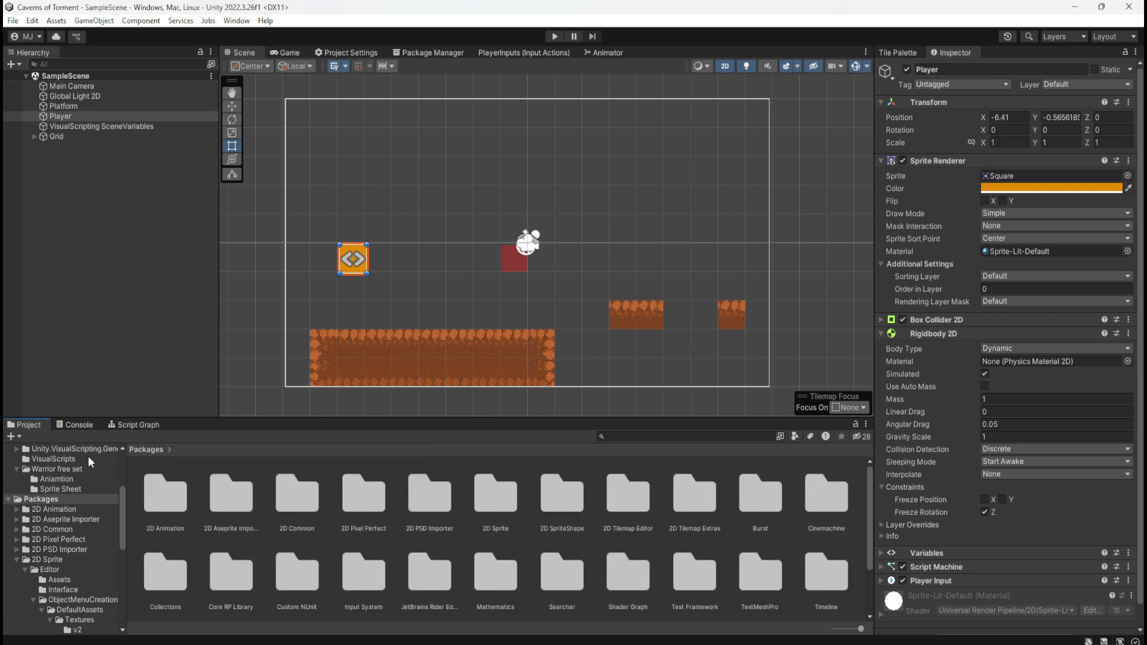
pyautogui.scroll(5, 80, 474)
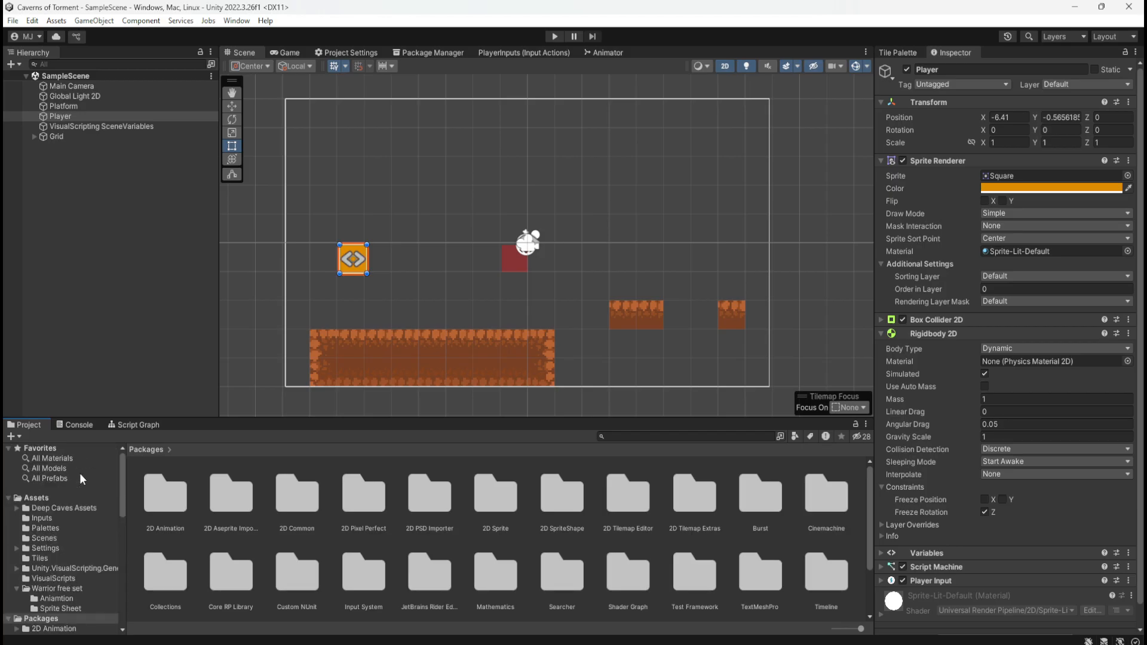
pyautogui.click(44, 500)
pyautogui.doubleClick(669, 497)
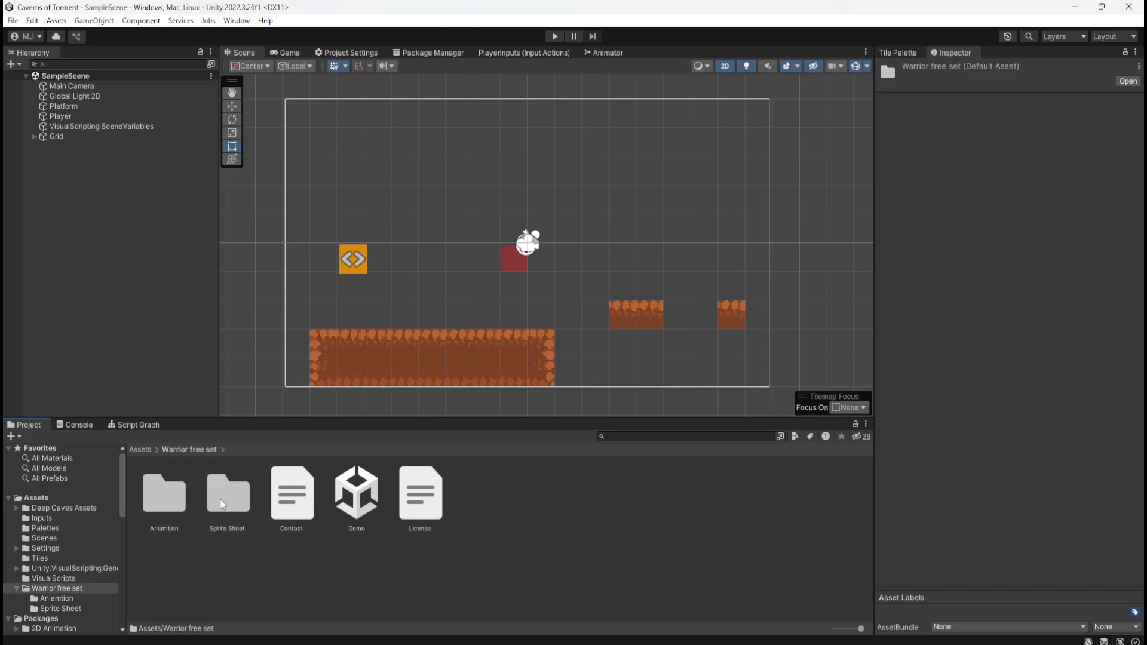
pyautogui.doubleClick(159, 499)
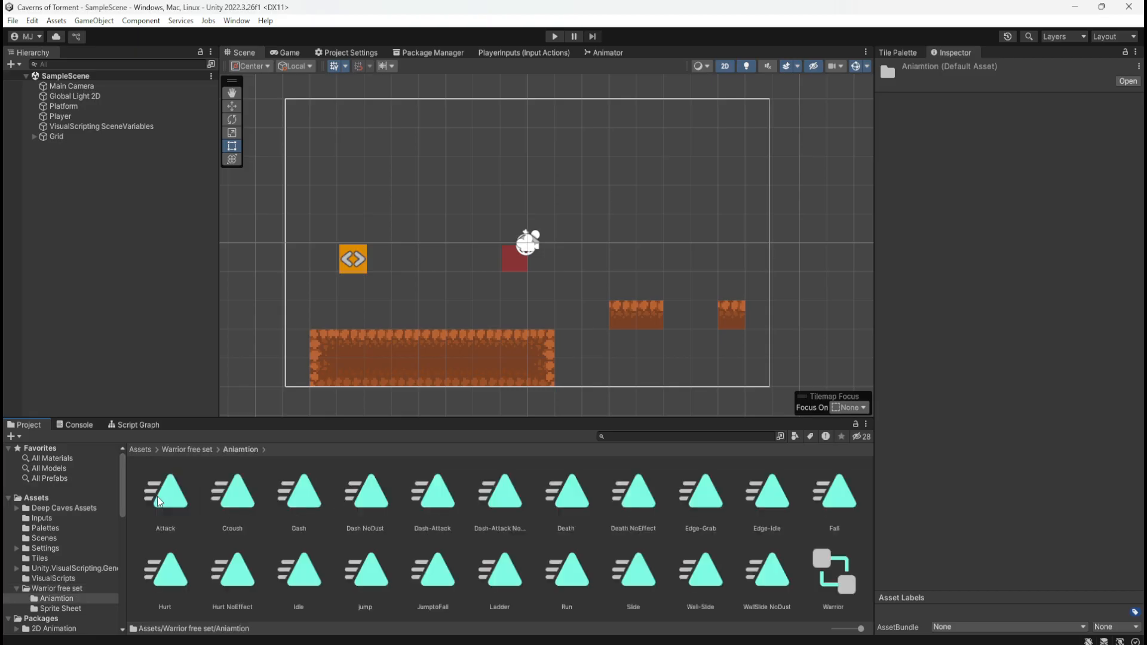
pyautogui.doubleClick(834, 572)
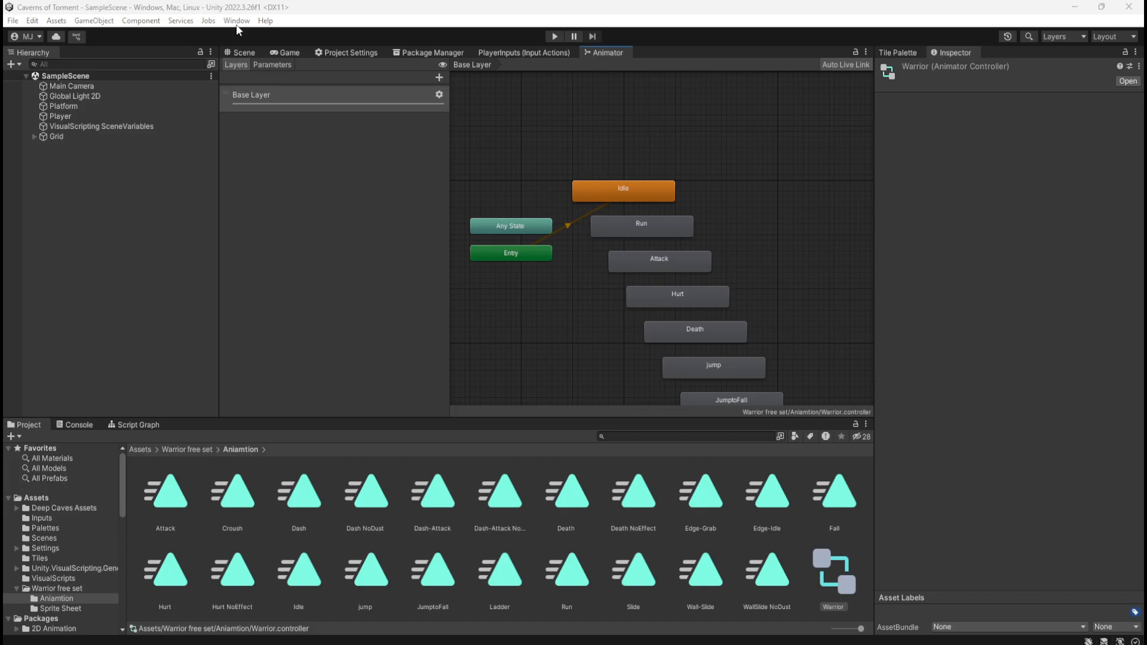
# Check the Scene view, reopen the Warrior animator controller and look through the Base Layer states down to WallSlide NoDust
pyautogui.click(239, 53)
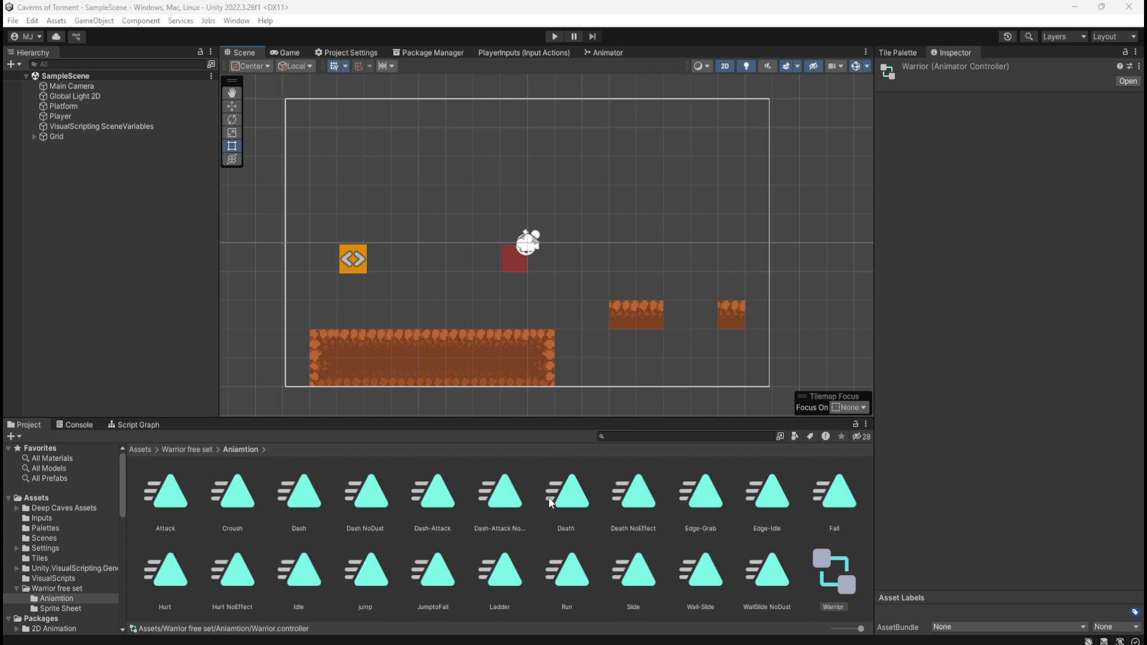
pyautogui.click(832, 578)
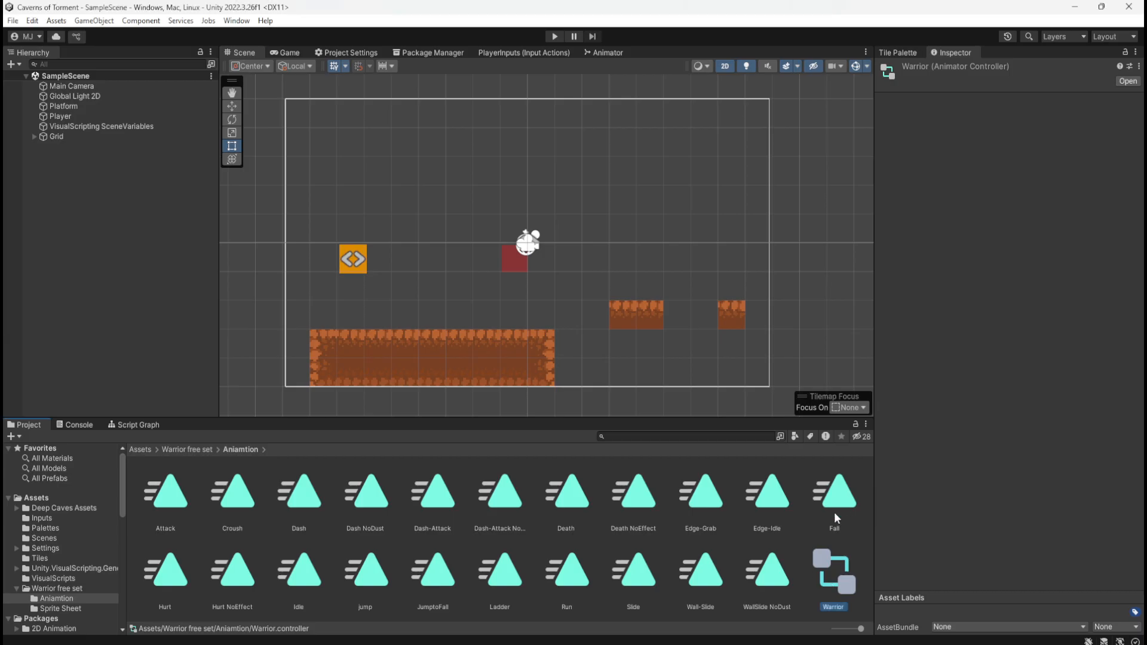
pyautogui.doubleClick(844, 571)
pyautogui.scroll(-5, 508, 150)
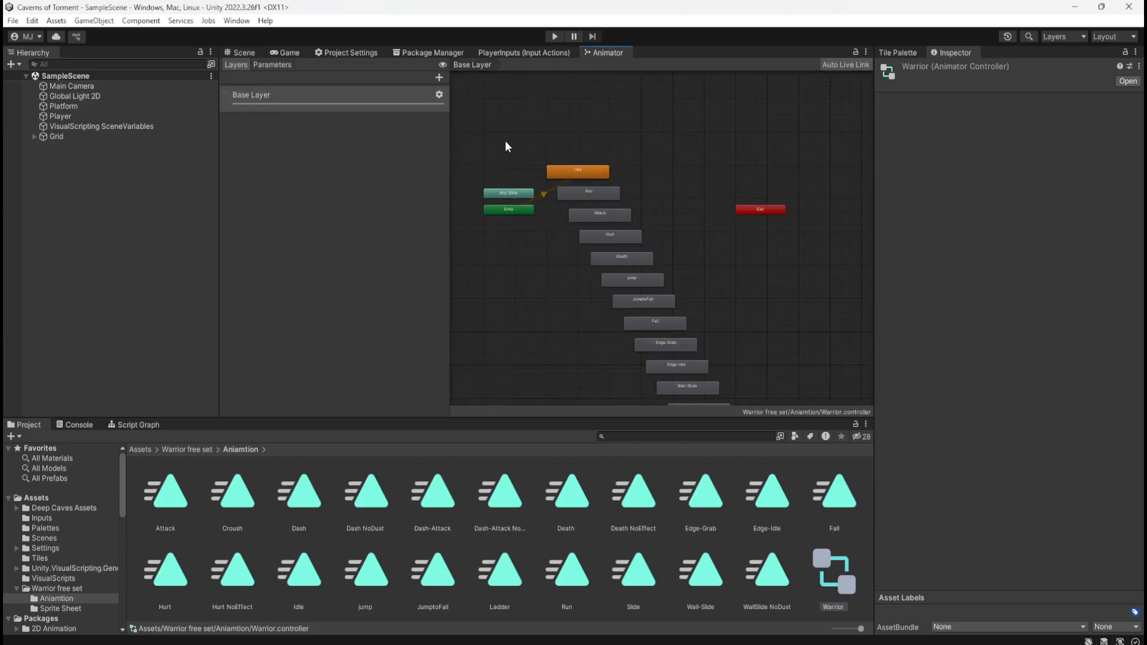
pyautogui.rightClick(559, 208)
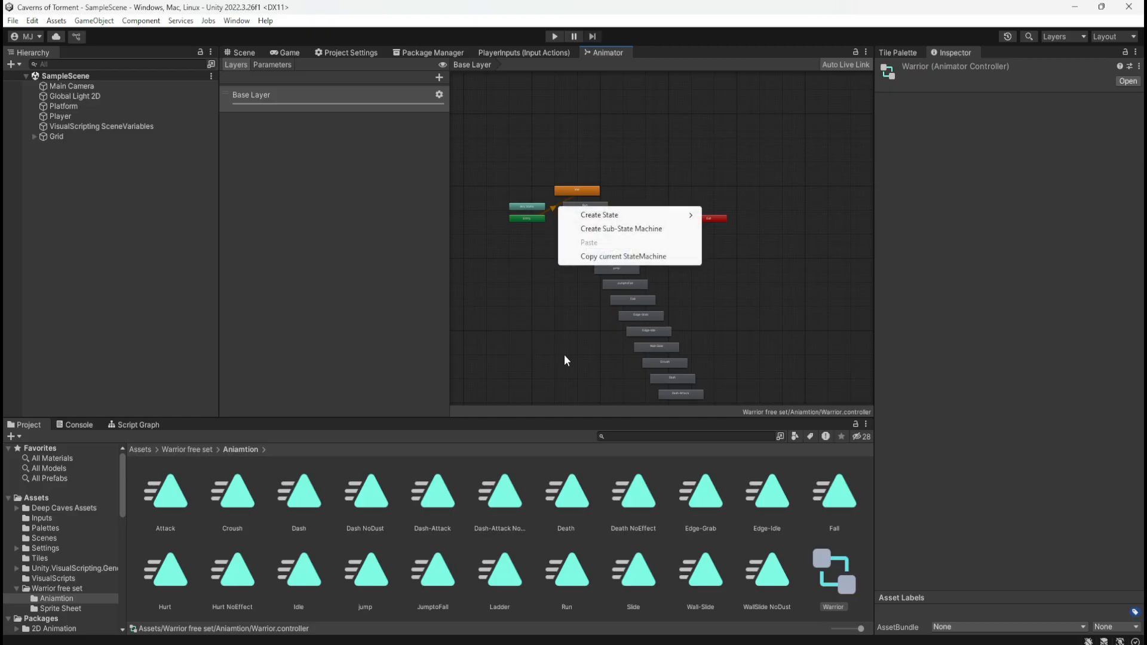
pyautogui.click(574, 283)
pyautogui.scroll(6, 567, 259)
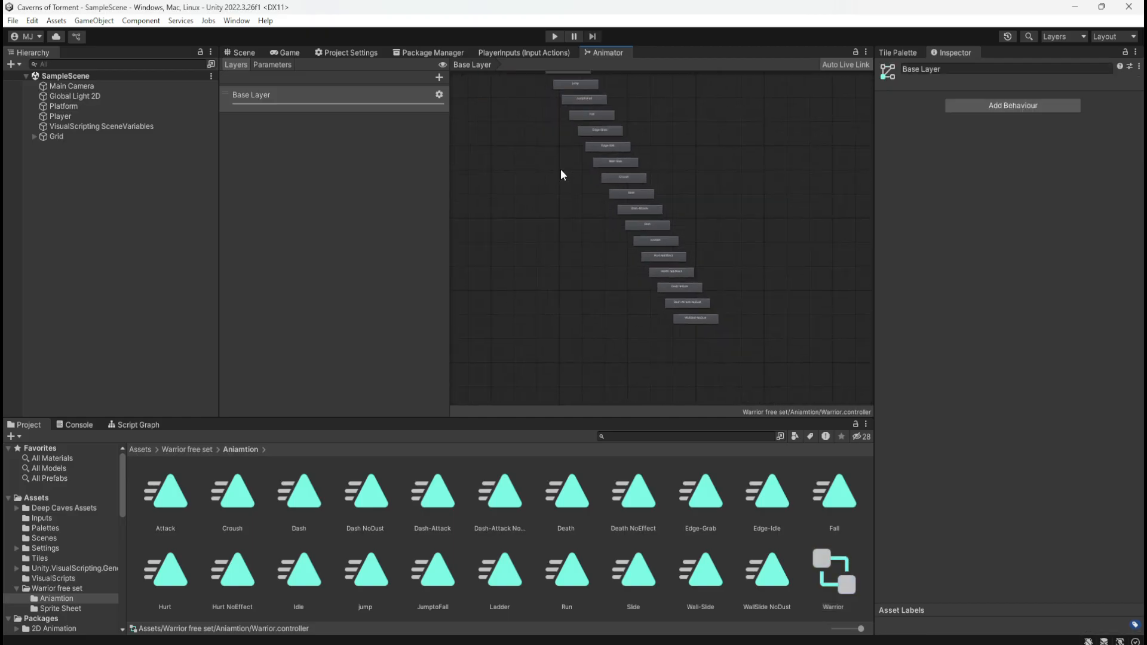
pyautogui.scroll(3, 719, 344)
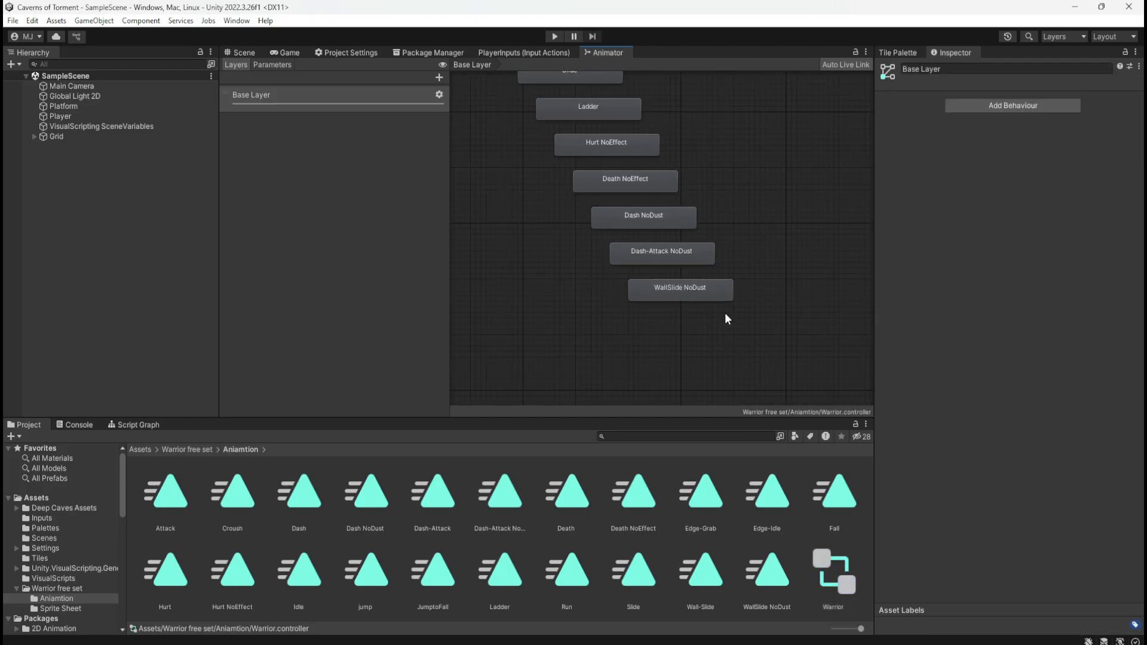
# Open the WallSlide NoDust state's animation clip, try playing its preview, and select the Attack clip
pyautogui.click(702, 287)
pyautogui.doubleClick(702, 286)
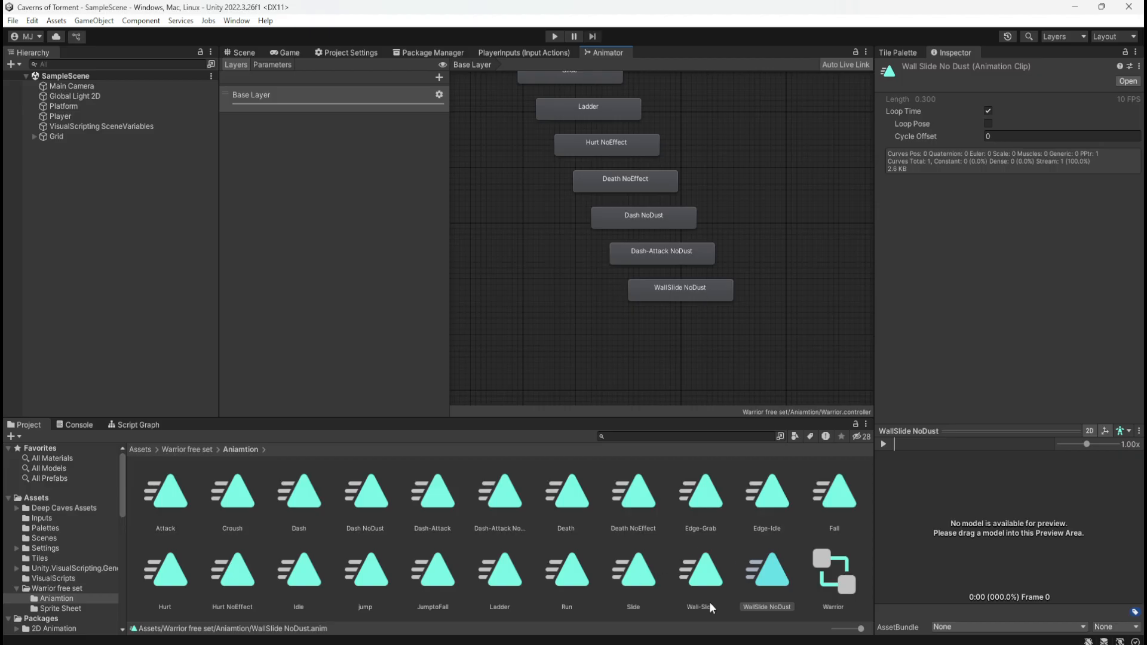
pyautogui.click(884, 444)
pyautogui.click(891, 447)
pyautogui.click(882, 444)
pyautogui.click(891, 446)
pyautogui.click(890, 446)
pyautogui.click(160, 501)
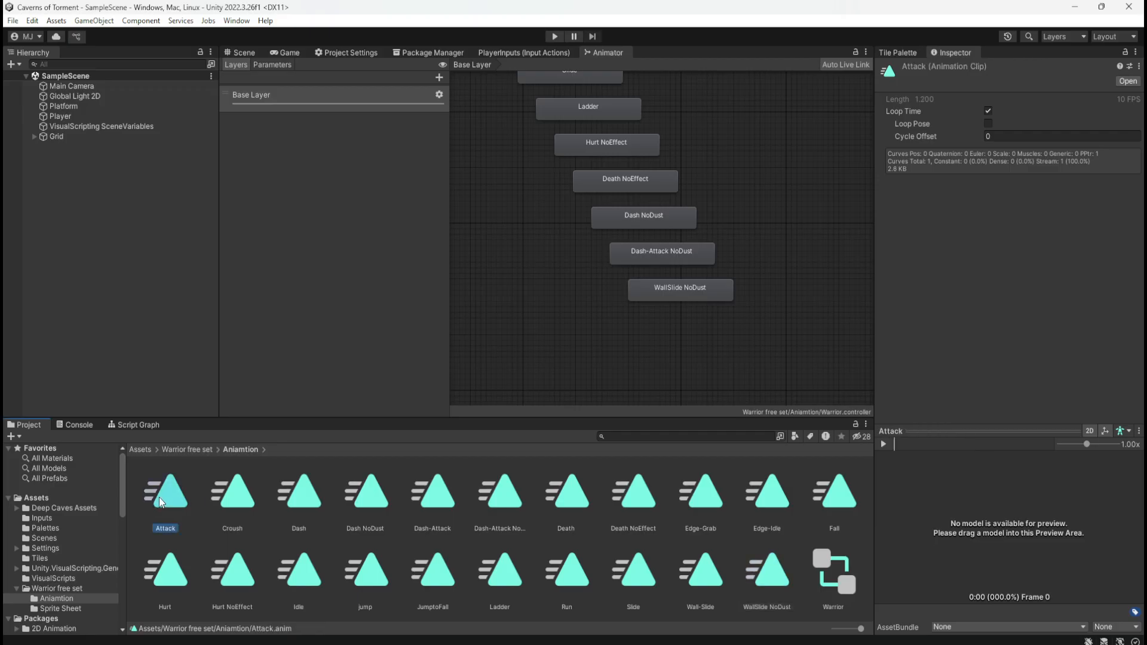
# Play and stop the preview of the Attack clip and of the Idle clip
pyautogui.click(884, 444)
pyautogui.click(883, 444)
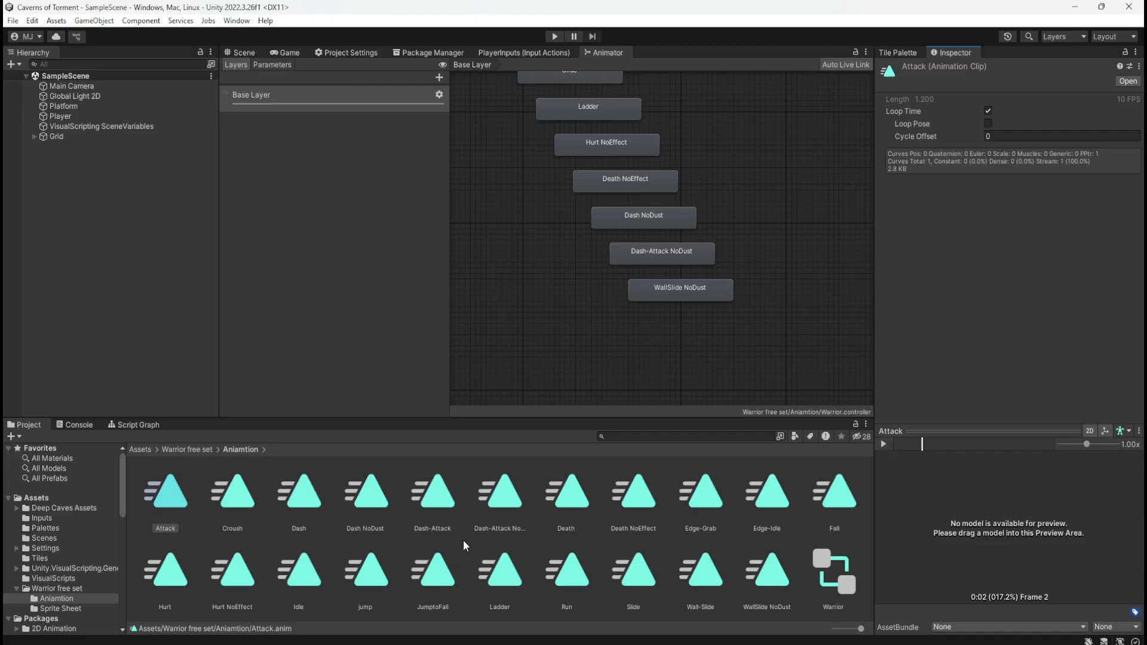
pyautogui.click(309, 581)
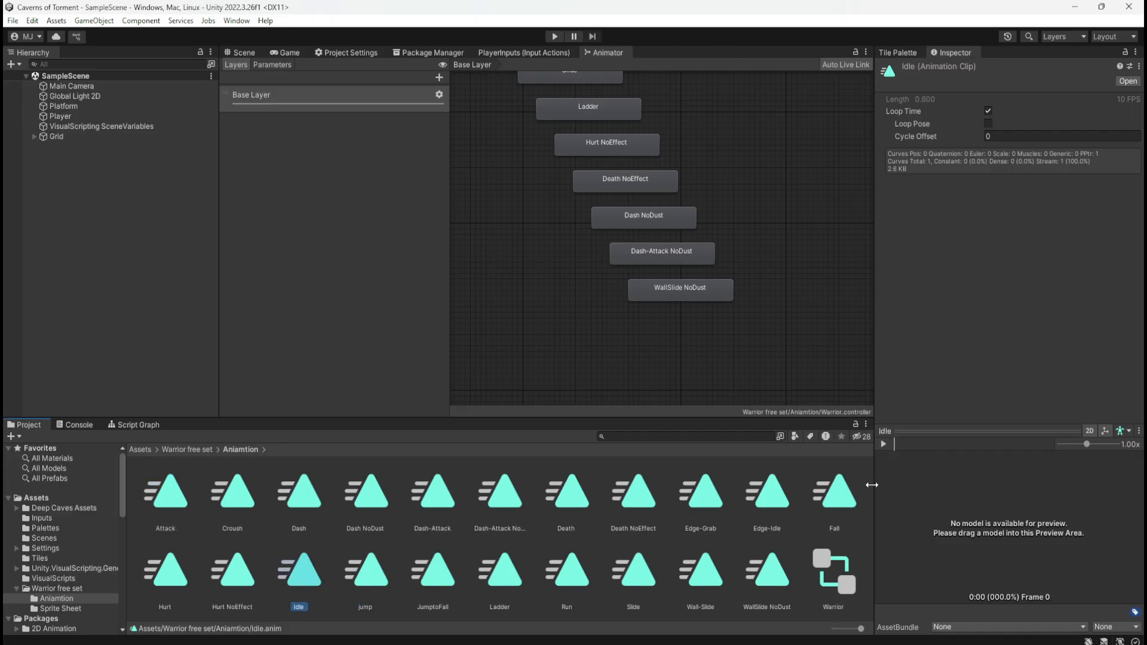
pyautogui.click(883, 444)
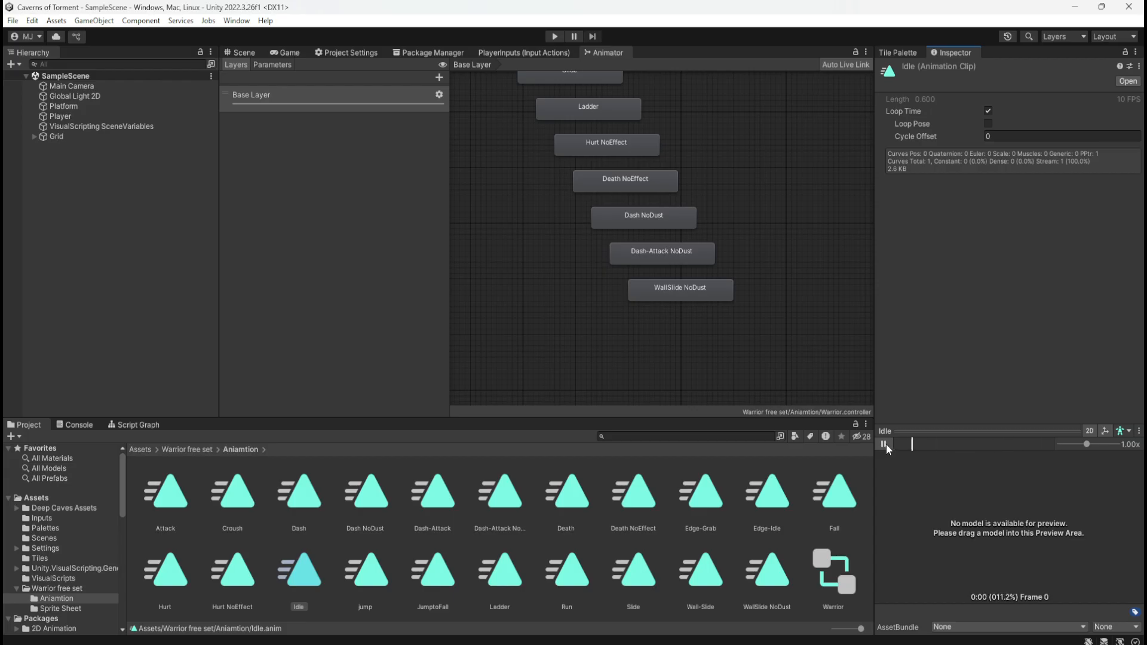
pyautogui.click(885, 444)
# Try the Default game object as the Idle clip's preview model, set it back to None and close the picker
pyautogui.click(1123, 430)
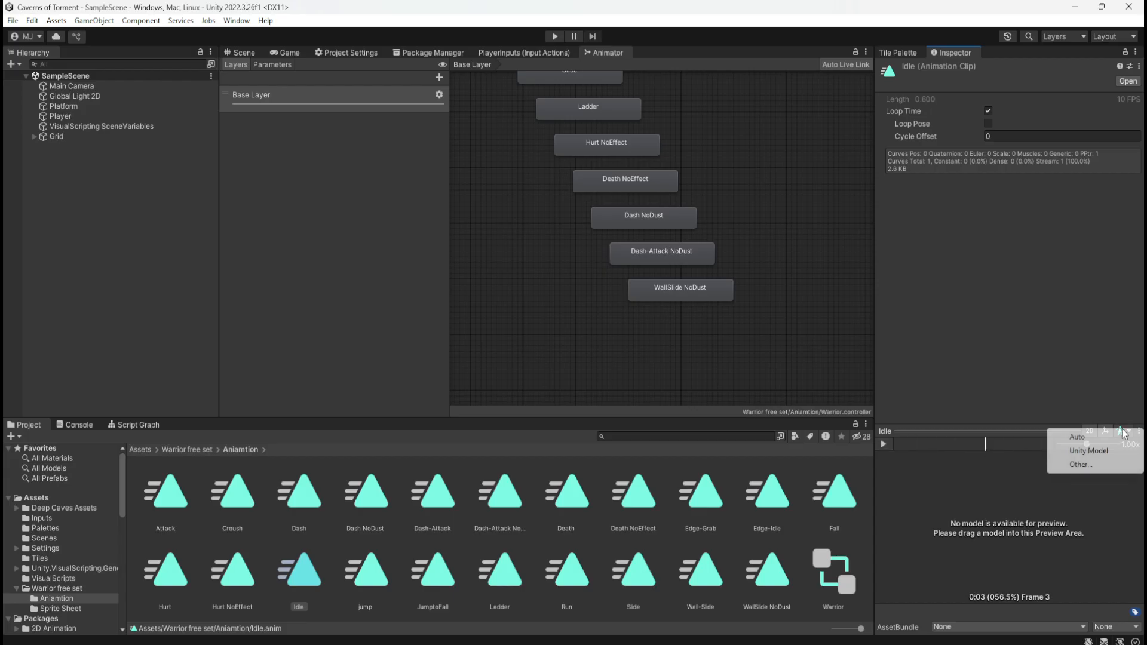
pyautogui.click(1080, 465)
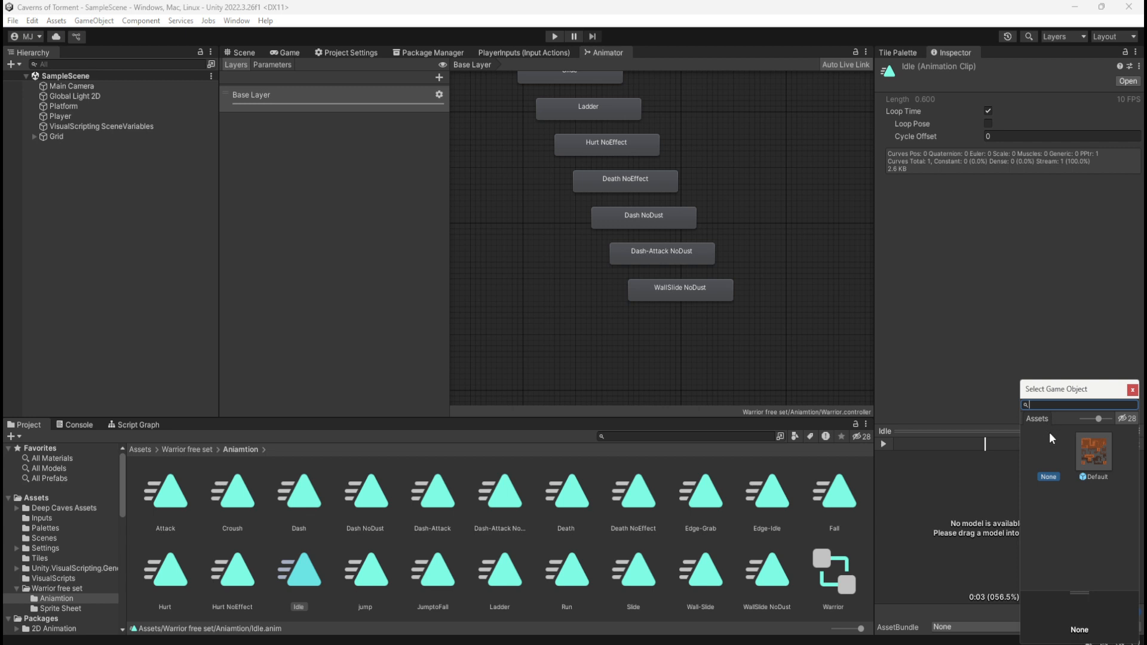
pyautogui.click(1072, 594)
pyautogui.click(1093, 453)
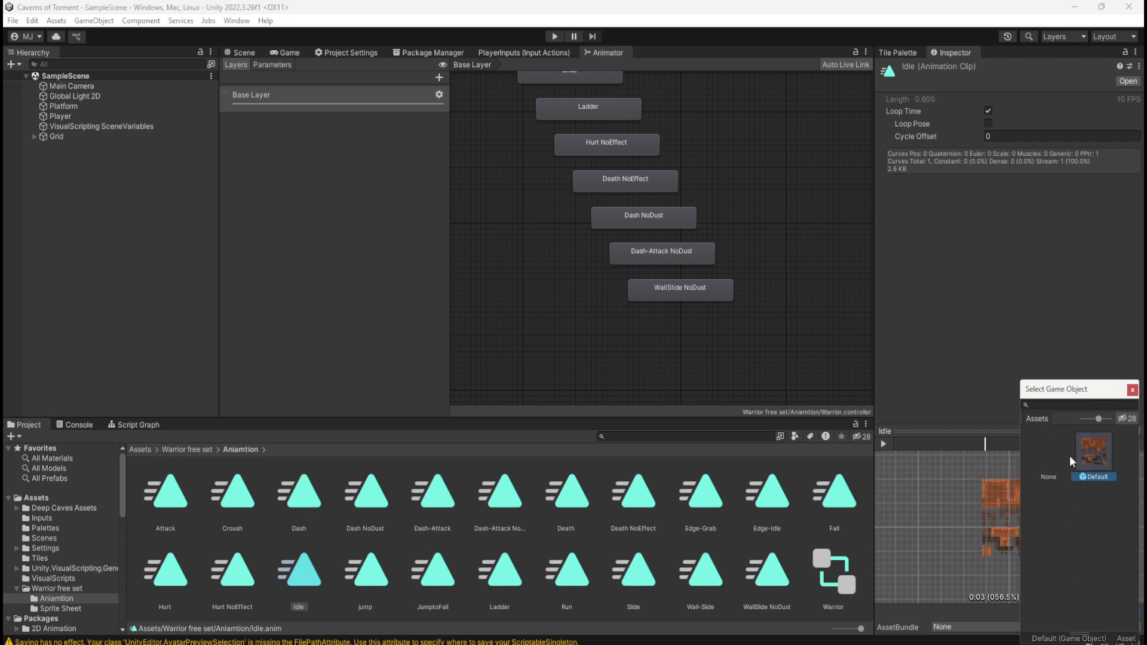
pyautogui.click(1052, 461)
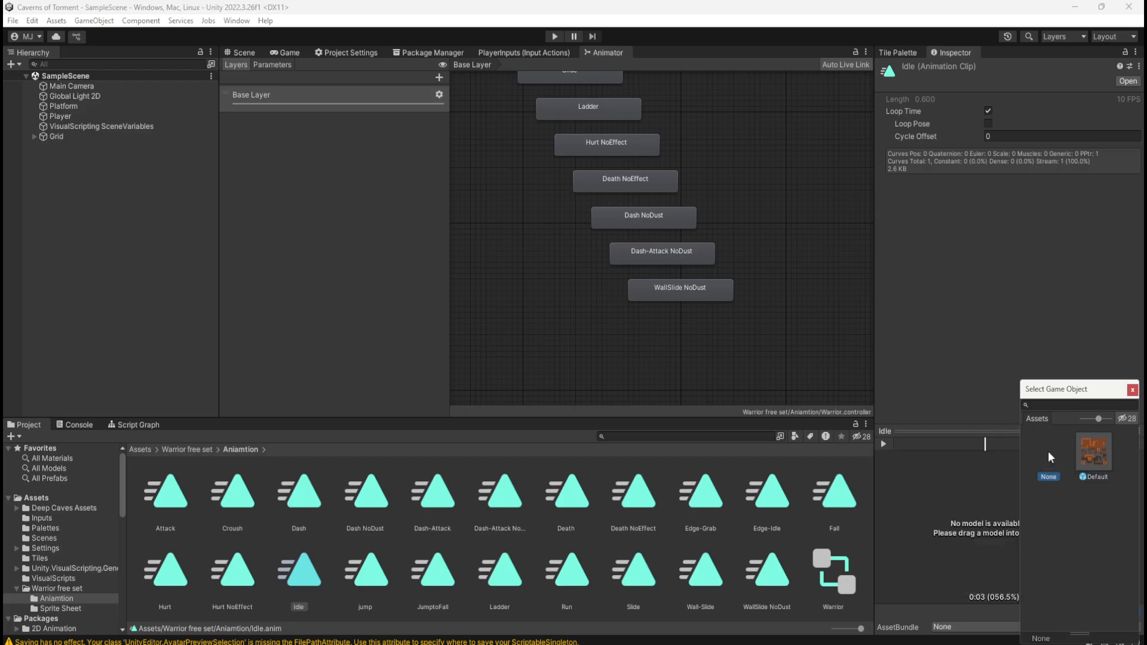
pyautogui.click(1132, 390)
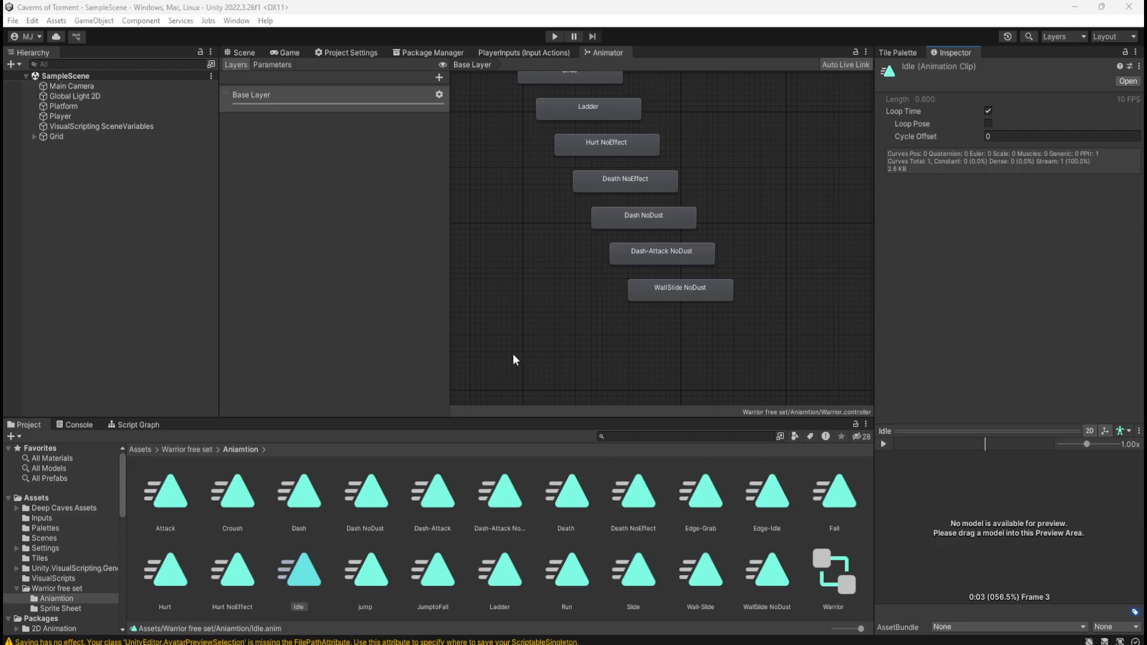
# Look over the whole chain of Base Layer states in the Warrior animator controller
pyautogui.scroll(-5, 604, 345)
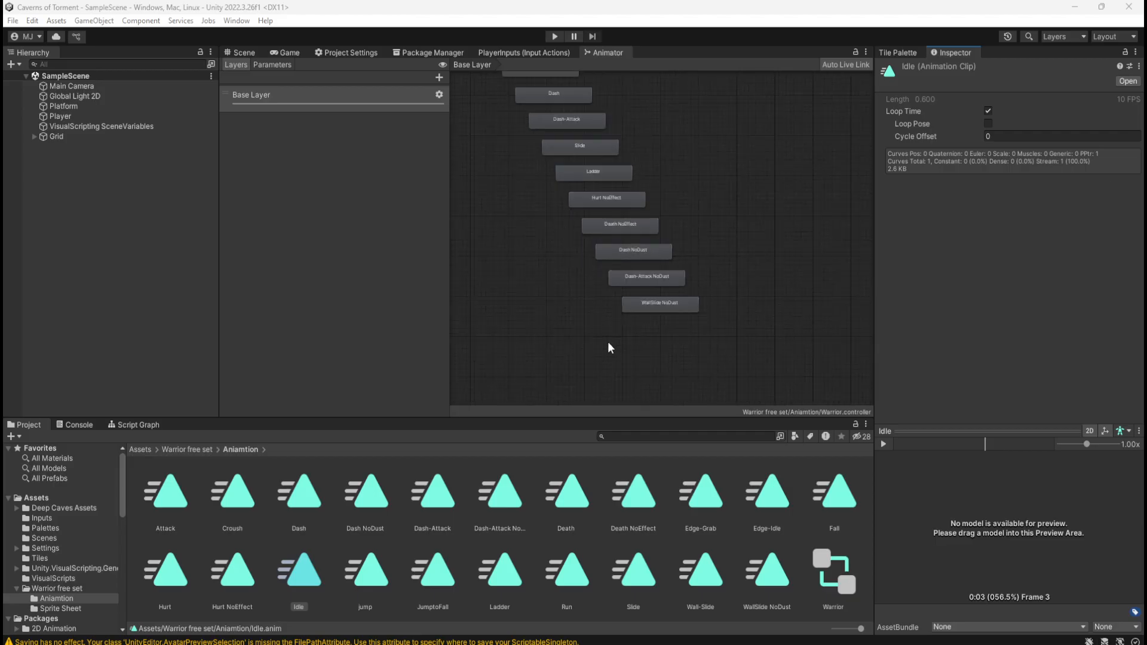
pyautogui.moveTo(623, 288); pyautogui.dragTo(667, 340, button='middle')
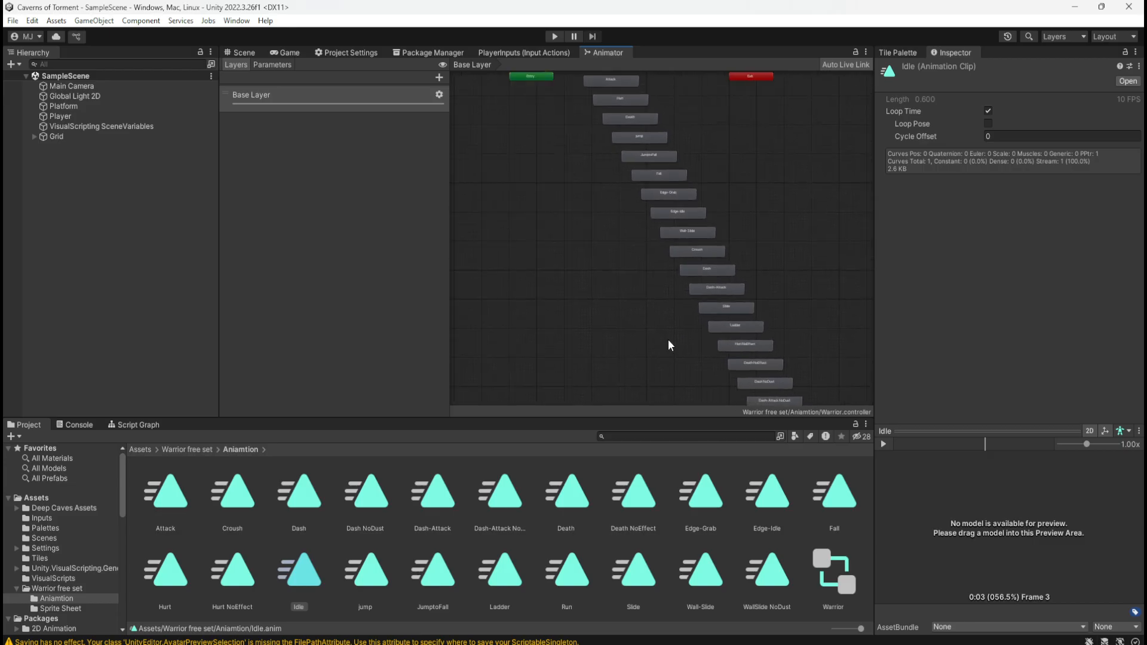
pyautogui.moveTo(573, 226); pyautogui.dragTo(554, 185, button='middle')
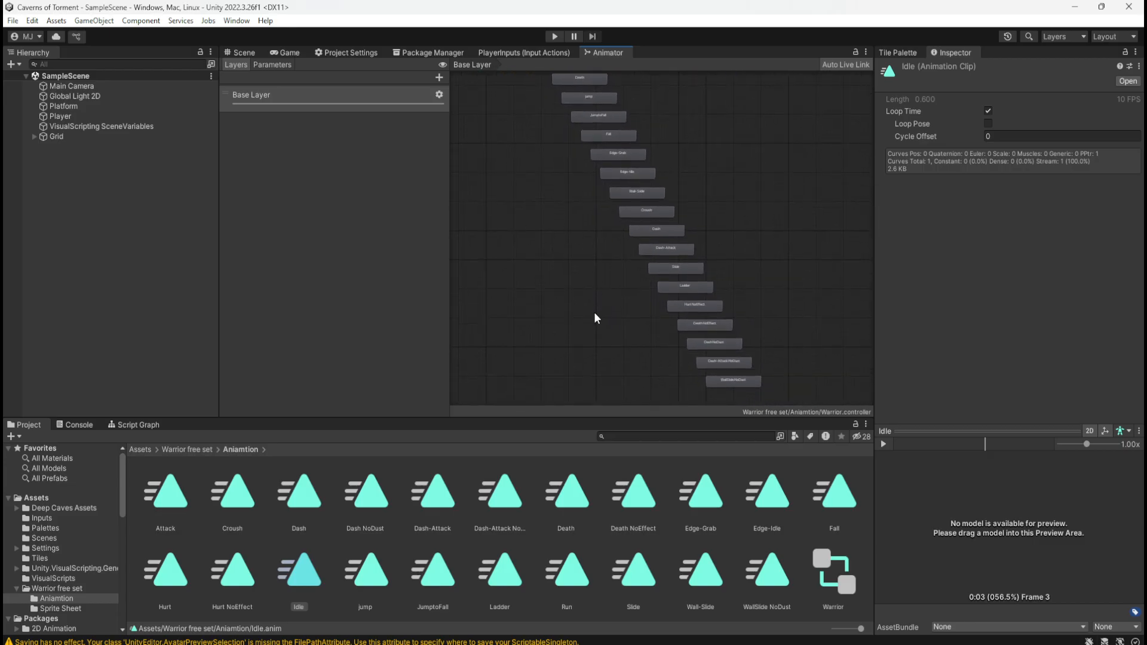
pyautogui.moveTo(593, 312)
pyautogui.mouseDown(button='middle')
pyautogui.moveTo(584, 317)
pyautogui.moveTo(555, 216)
pyautogui.moveTo(579, 307)
pyautogui.mouseUp(button='middle')
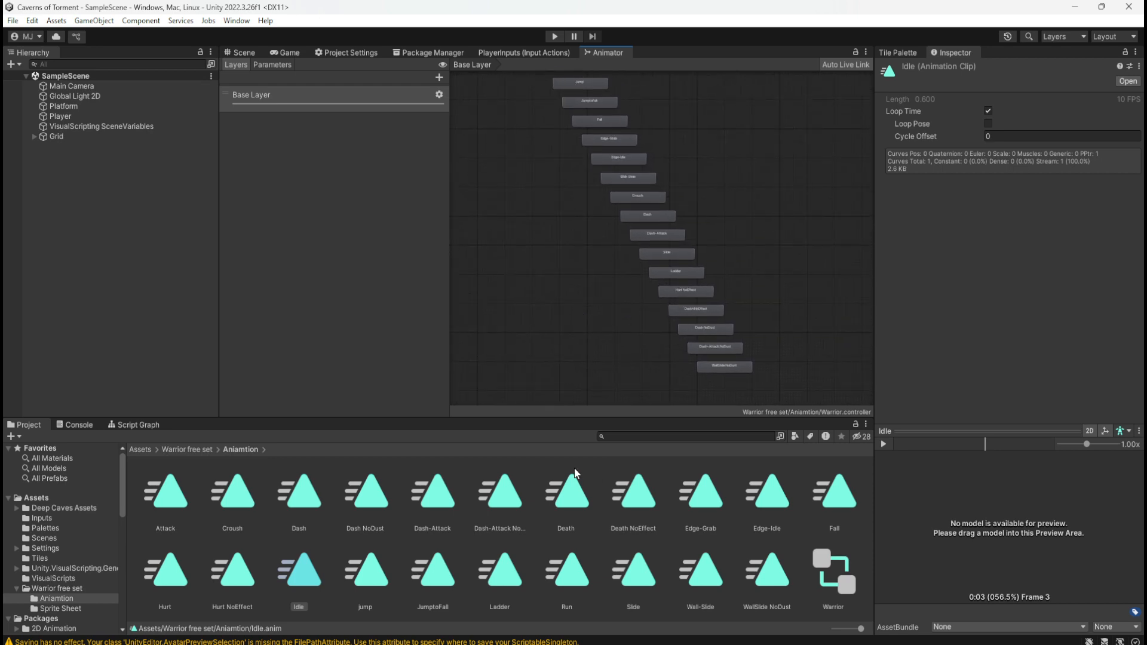
# Return to the Scene view and play-test the game by moving the player both ways and jumping over the dirt platforms, and stop it
pyautogui.click(236, 53)
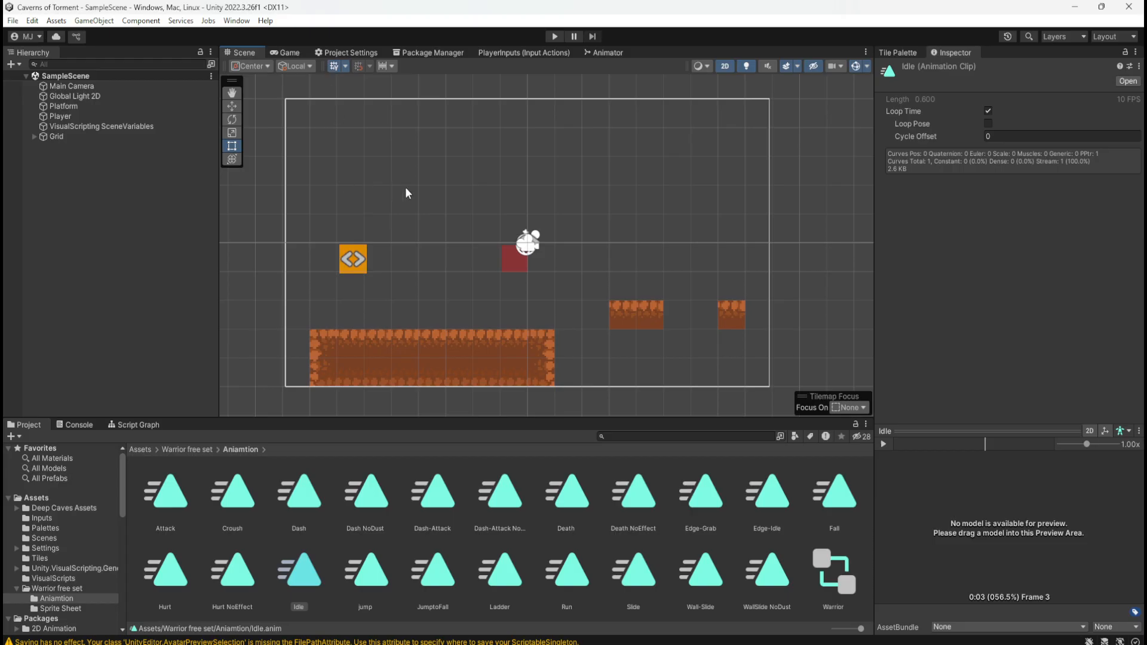
pyautogui.click(440, 208)
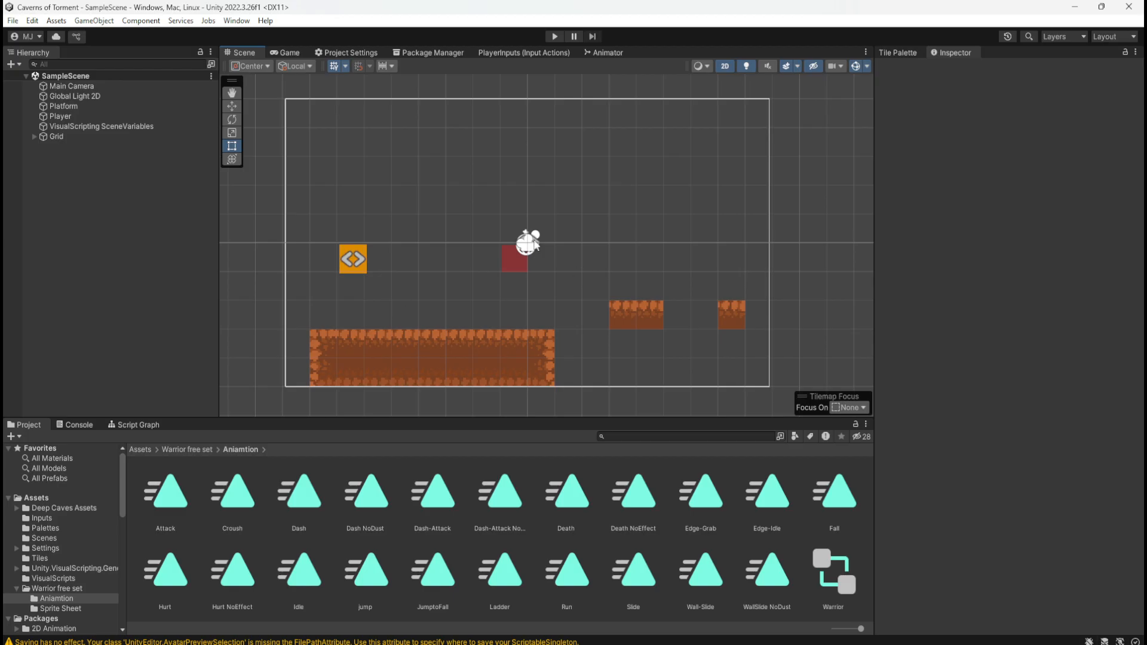
pyautogui.click(553, 37)
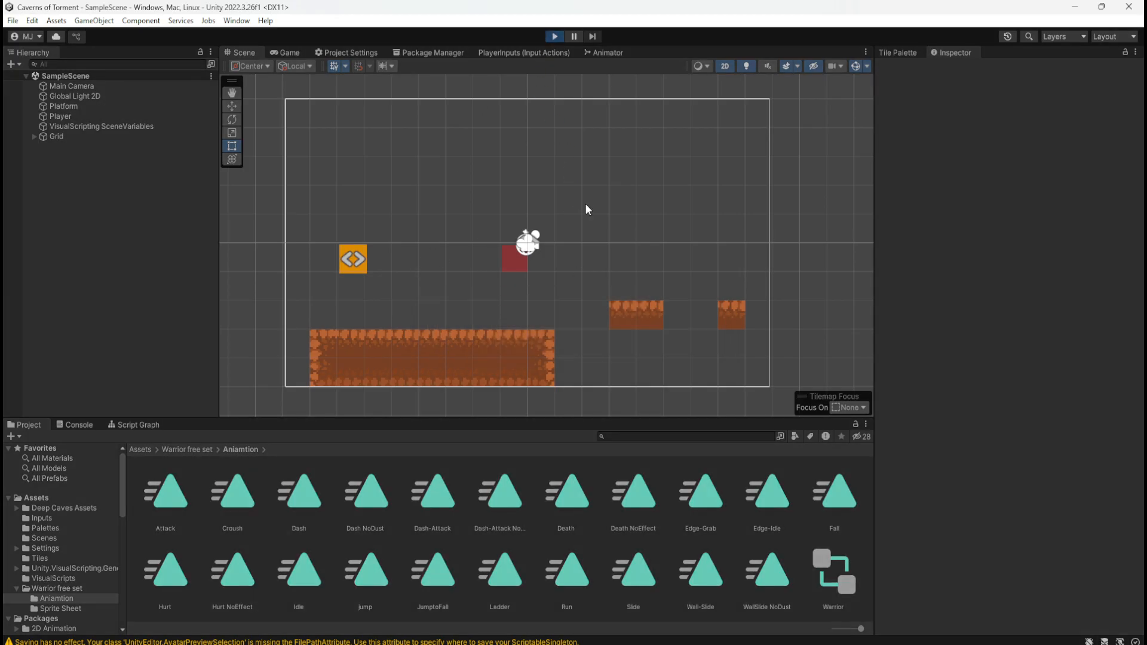
pyautogui.press('d')
pyautogui.press('space')
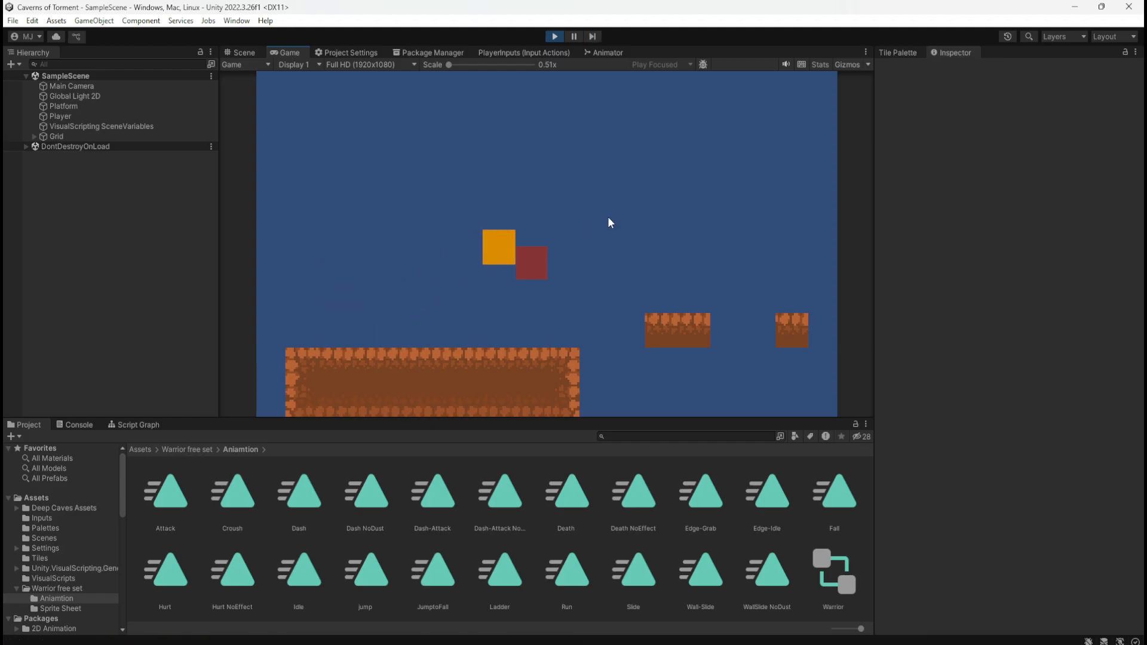
pyautogui.press('d')
pyautogui.press('space')
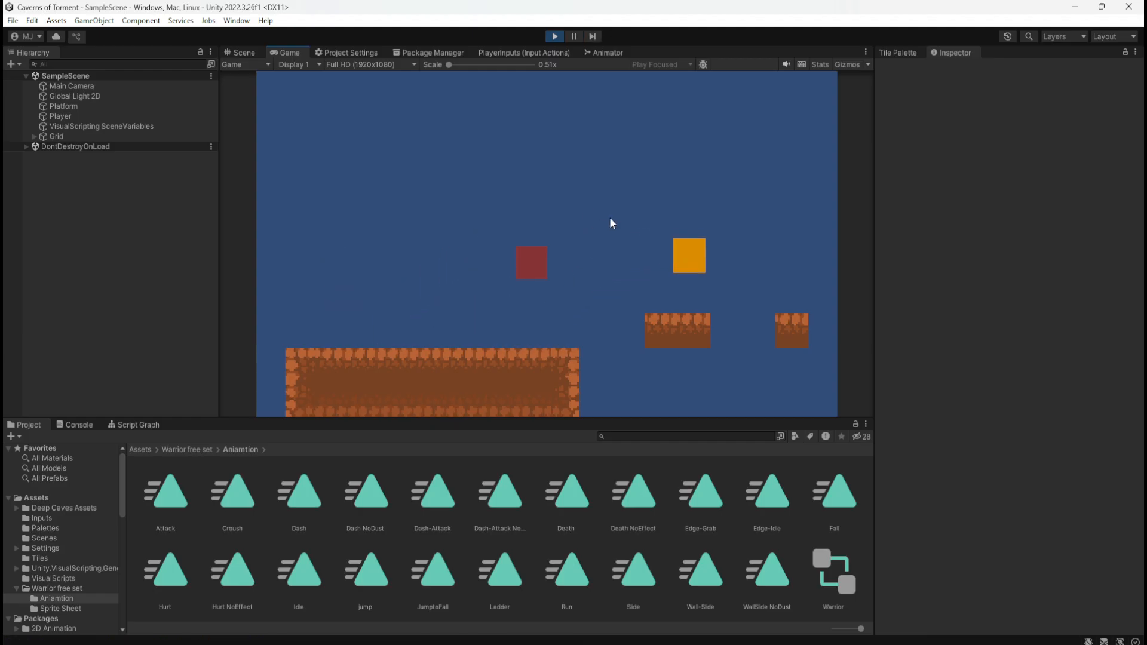
pyautogui.press('a')
pyautogui.press('space')
pyautogui.press('space')
pyautogui.press('a')
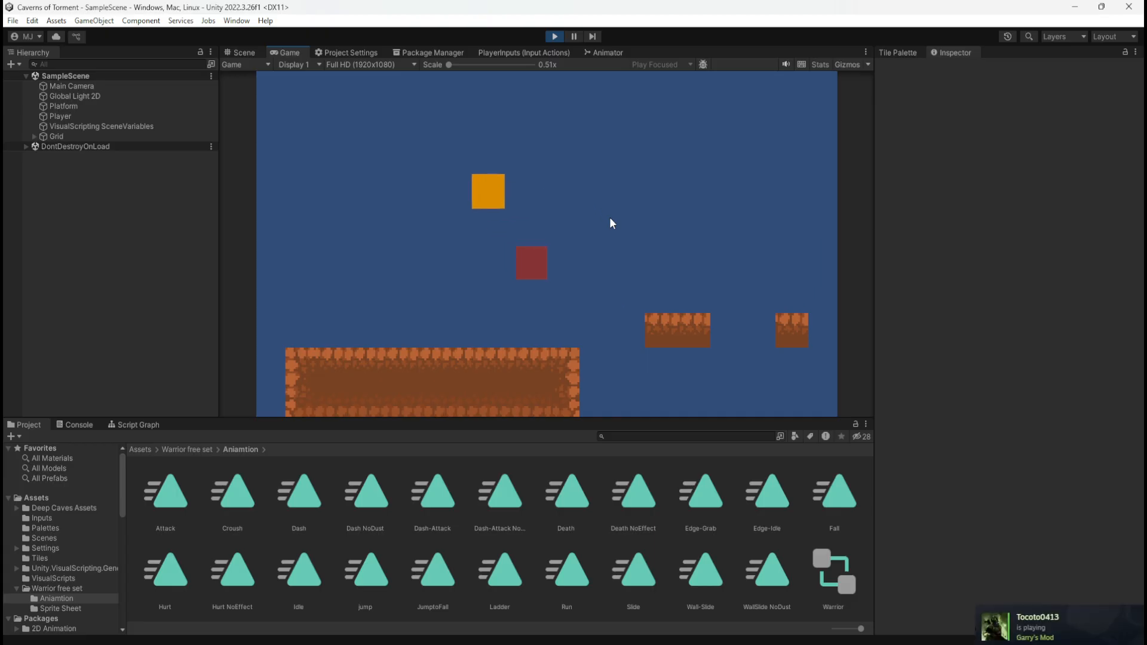
pyautogui.press('d')
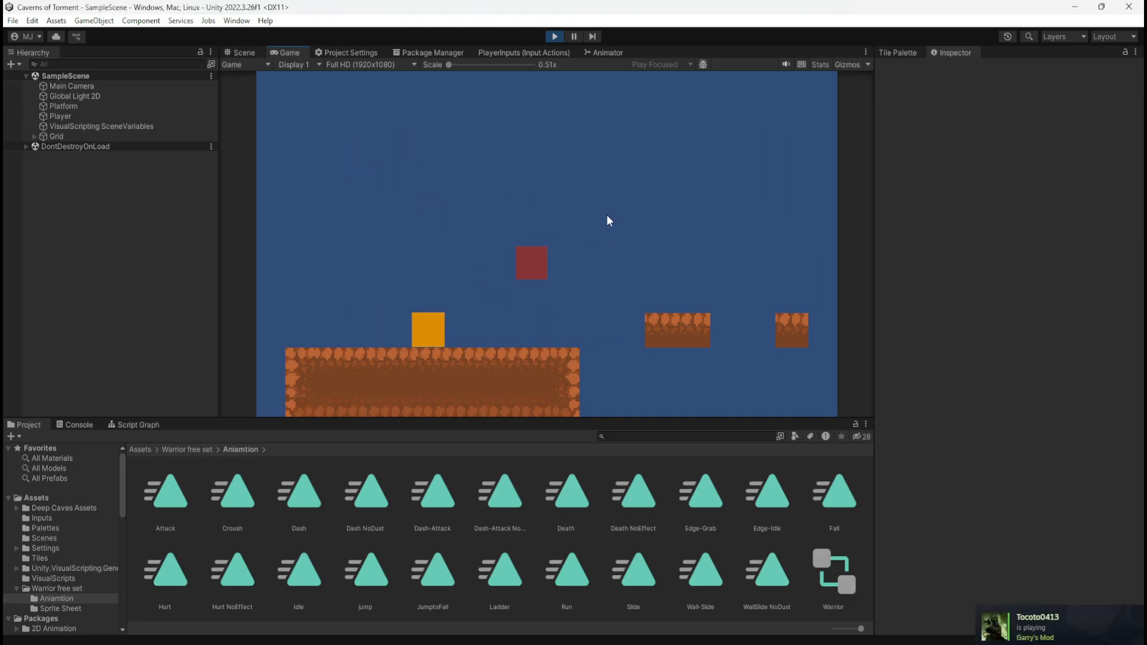
pyautogui.press('space')
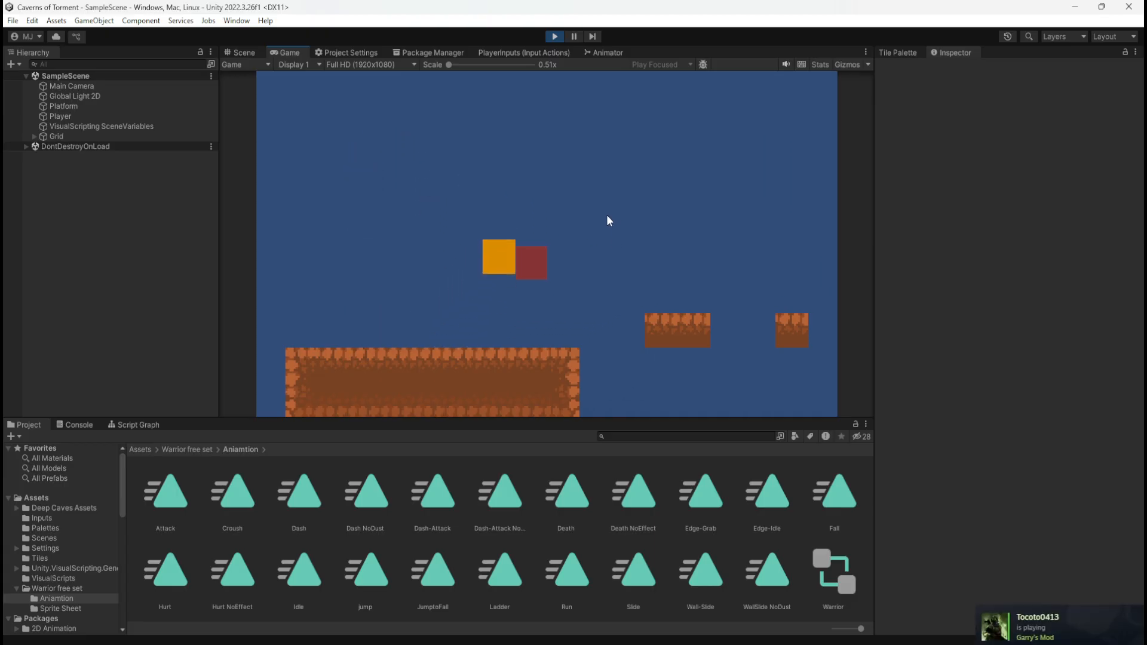
pyautogui.click(554, 37)
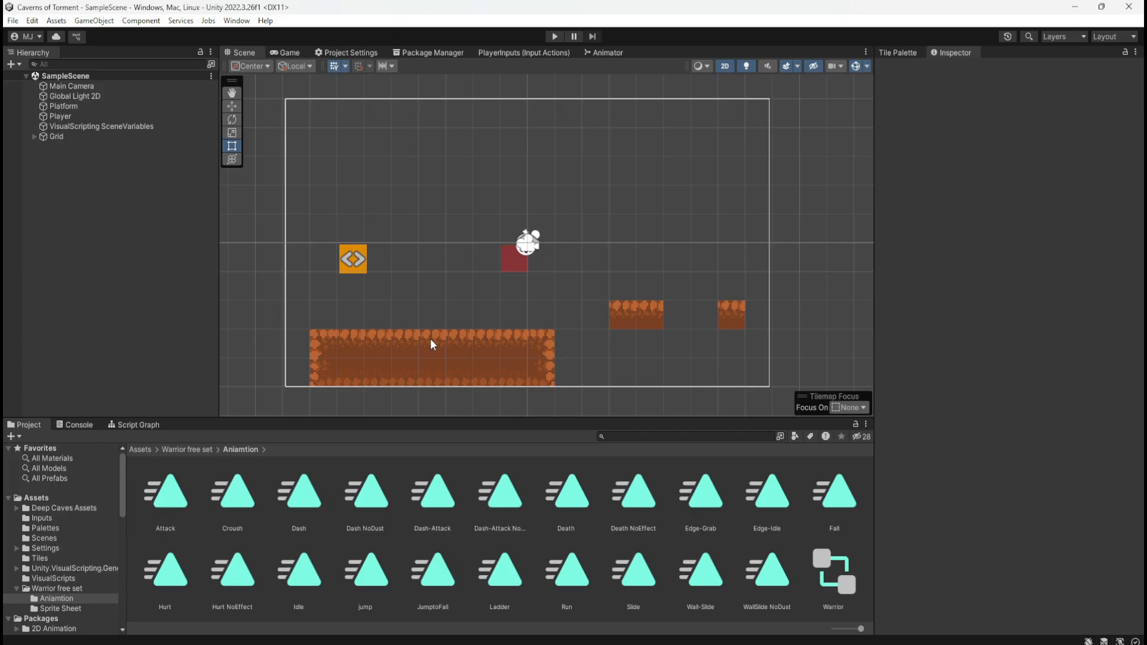
# Compare the Warrior_SheetnoEffect and Warrior_Sheet-Effect textures in the Sprite Sheet folder, and return to the Warrior free set folder
pyautogui.click(181, 448)
pyautogui.doubleClick(241, 505)
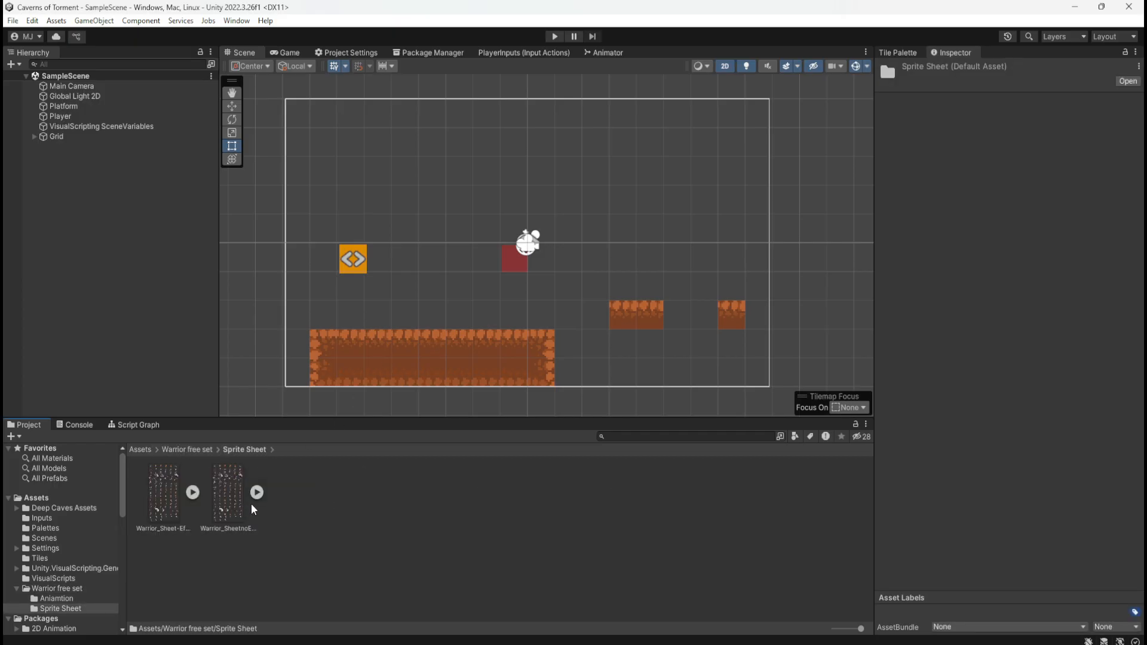
pyautogui.click(226, 501)
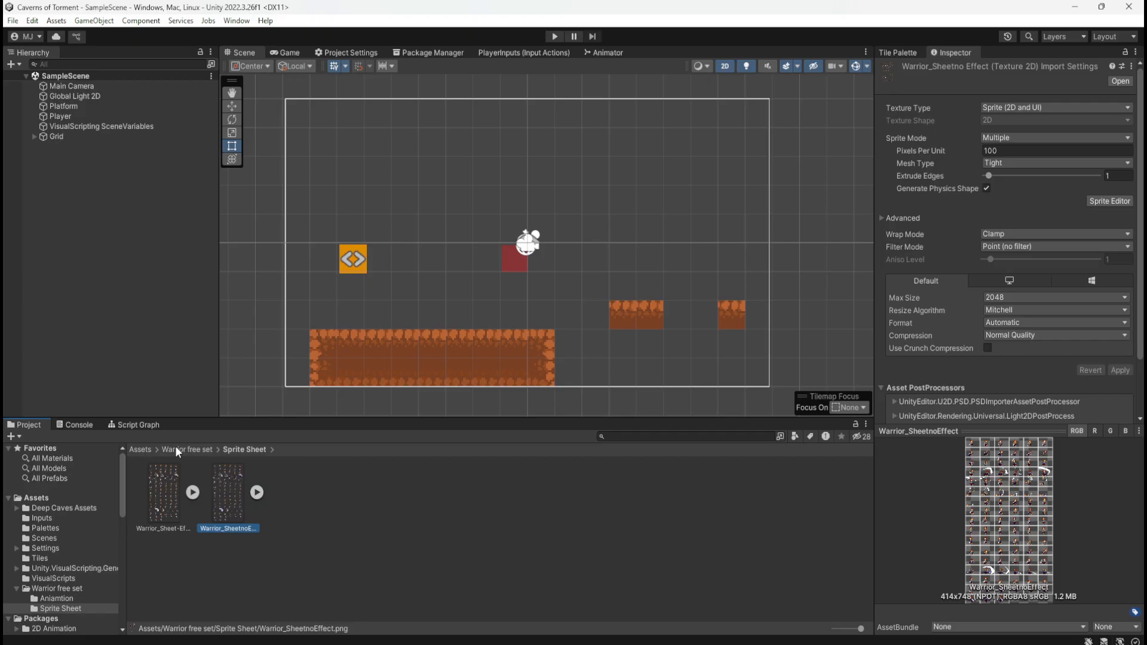
pyautogui.click(332, 537)
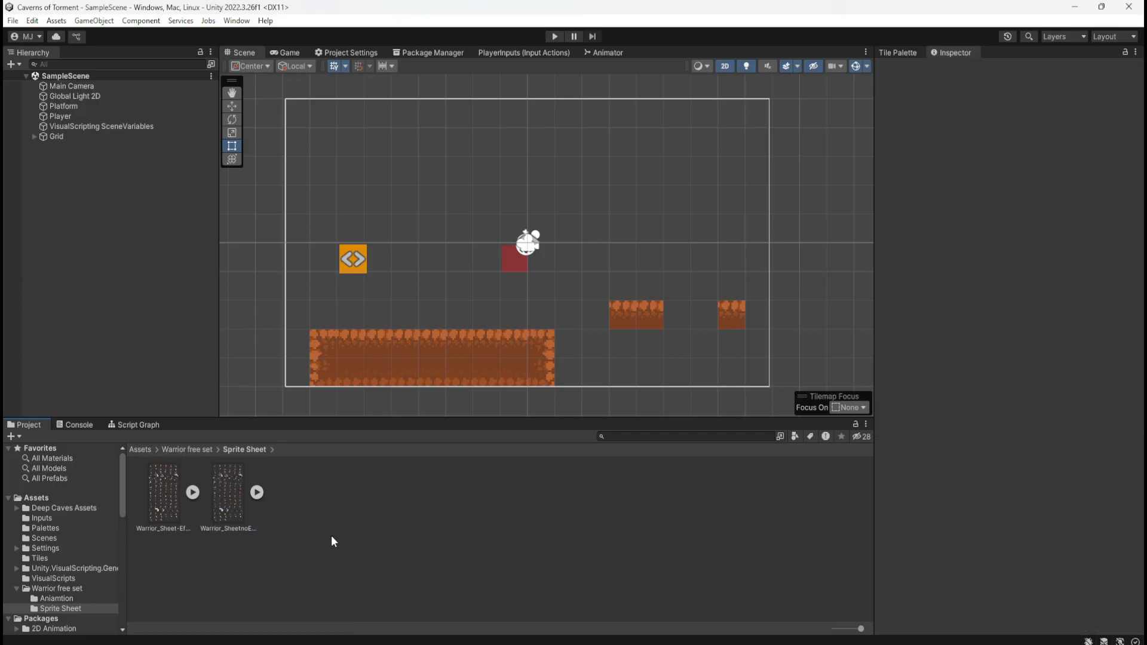
pyautogui.click(224, 496)
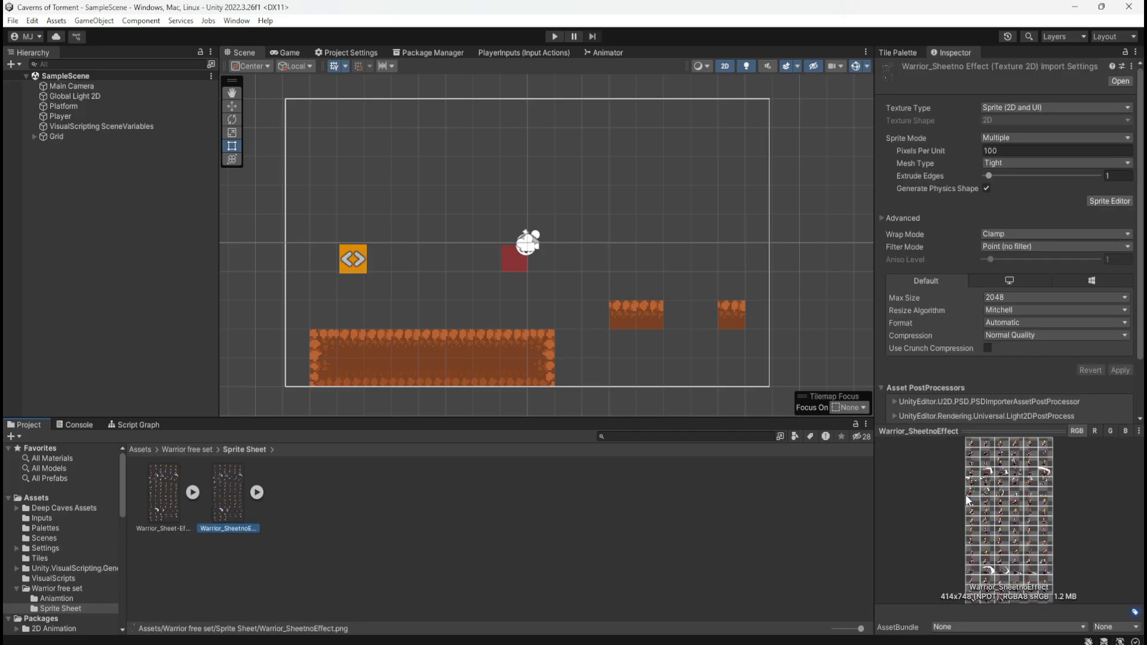
pyautogui.click(173, 472)
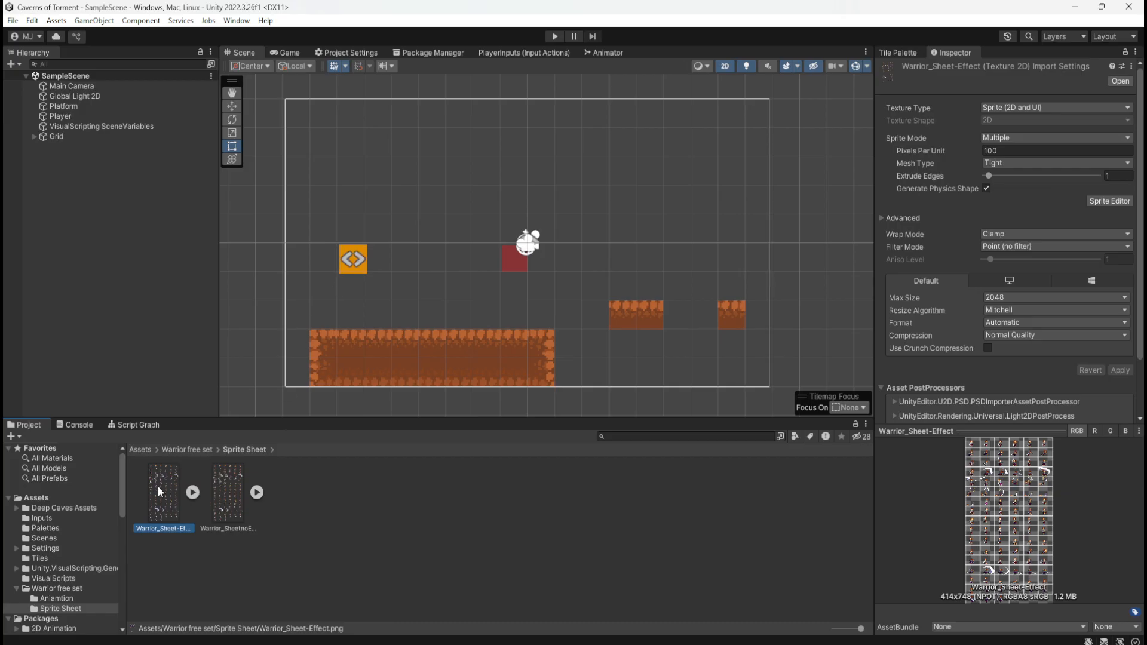
pyautogui.click(224, 486)
pyautogui.click(166, 488)
pyautogui.click(188, 449)
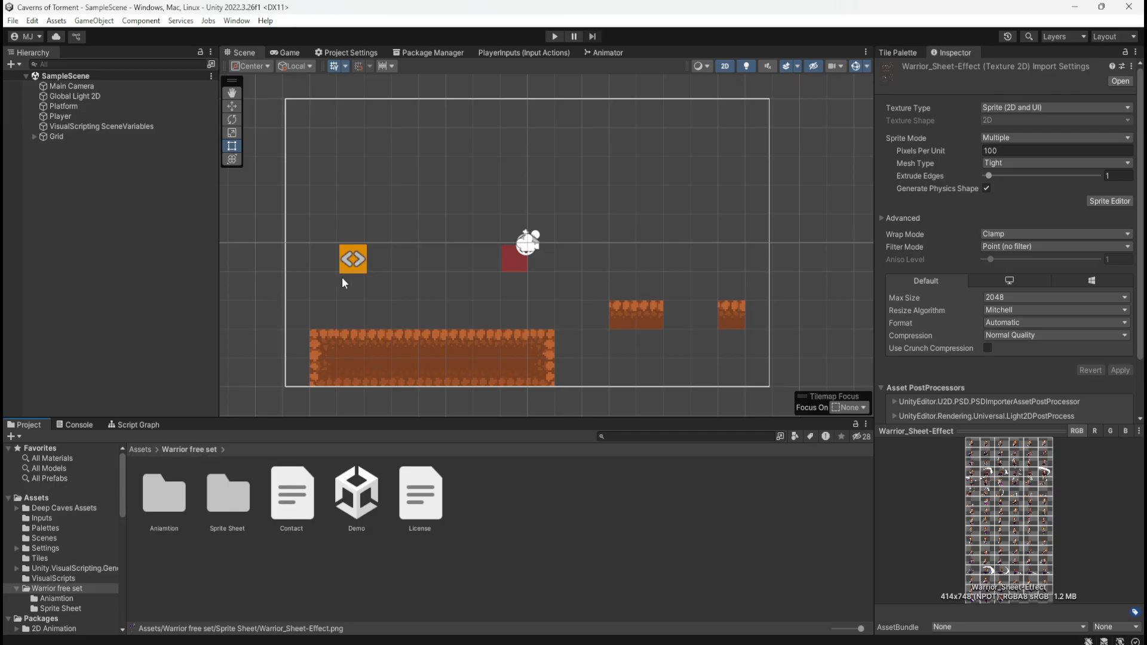
# Check the Player's components and the Aniamtion folder's clips, and go back to the Sprite Sheet folder
pyautogui.click(361, 266)
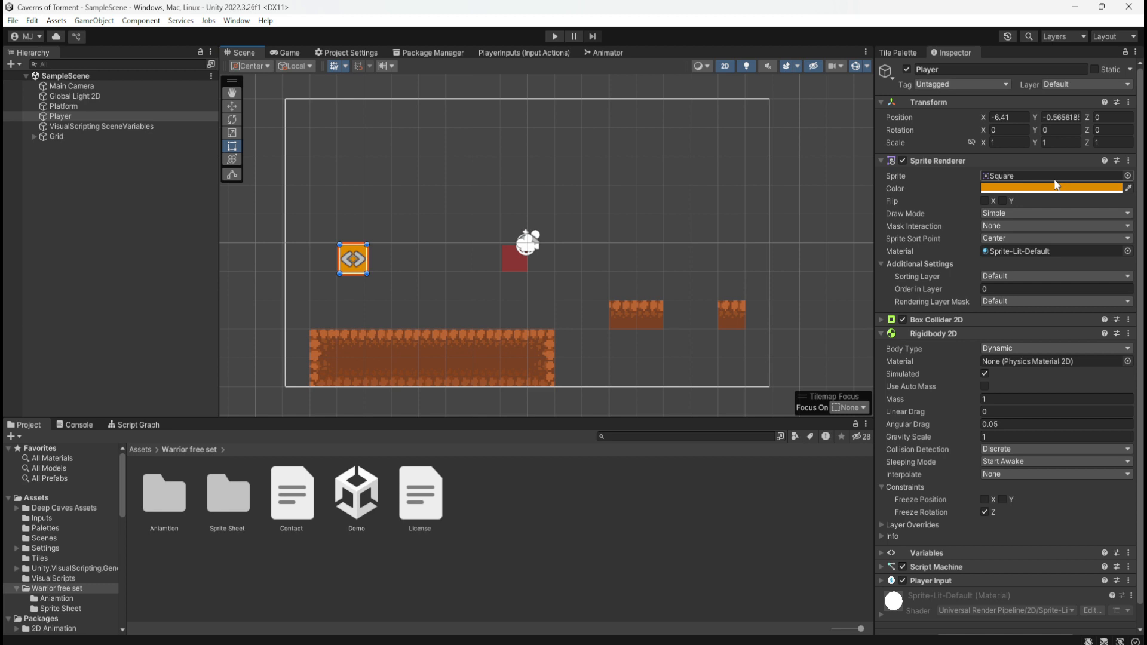
pyautogui.doubleClick(164, 494)
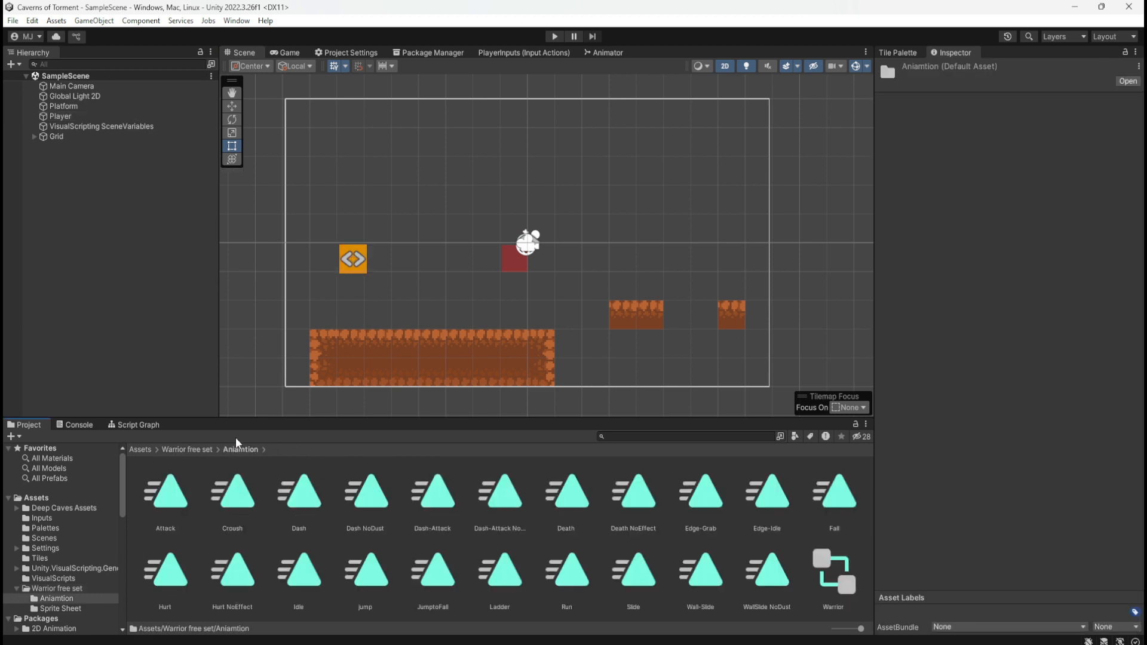
pyautogui.click(192, 448)
pyautogui.doubleClick(224, 490)
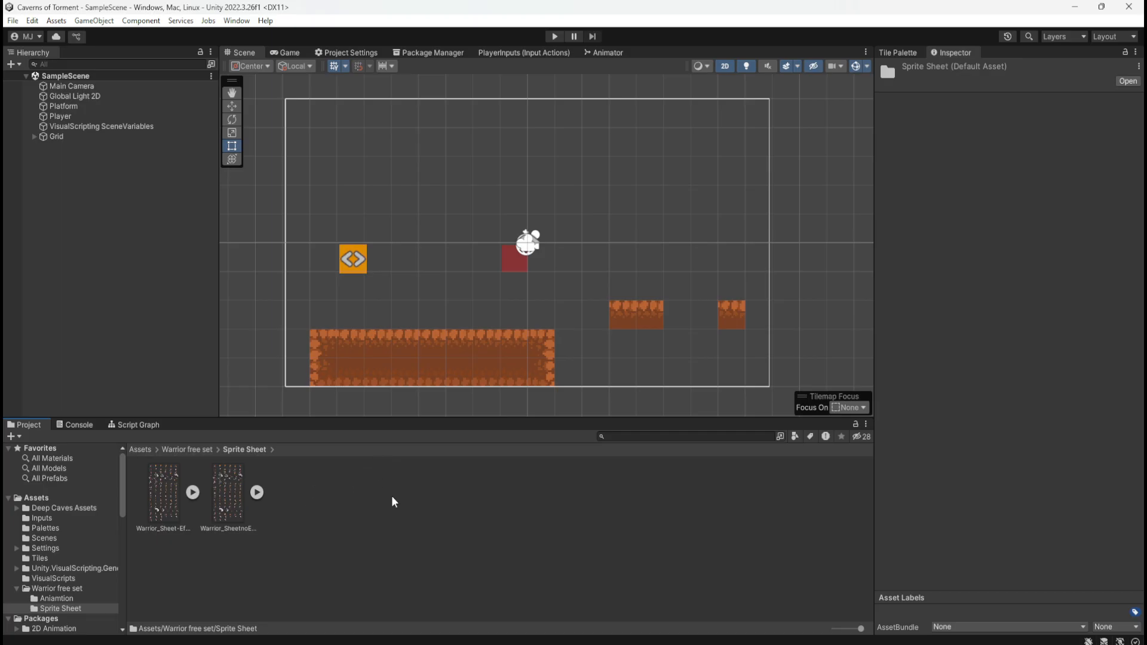
# Examine the Movement, Jump and Groundcheck groups of the PlayerMovement script graph in a maximized view, and restore the layout
pyautogui.click(157, 428)
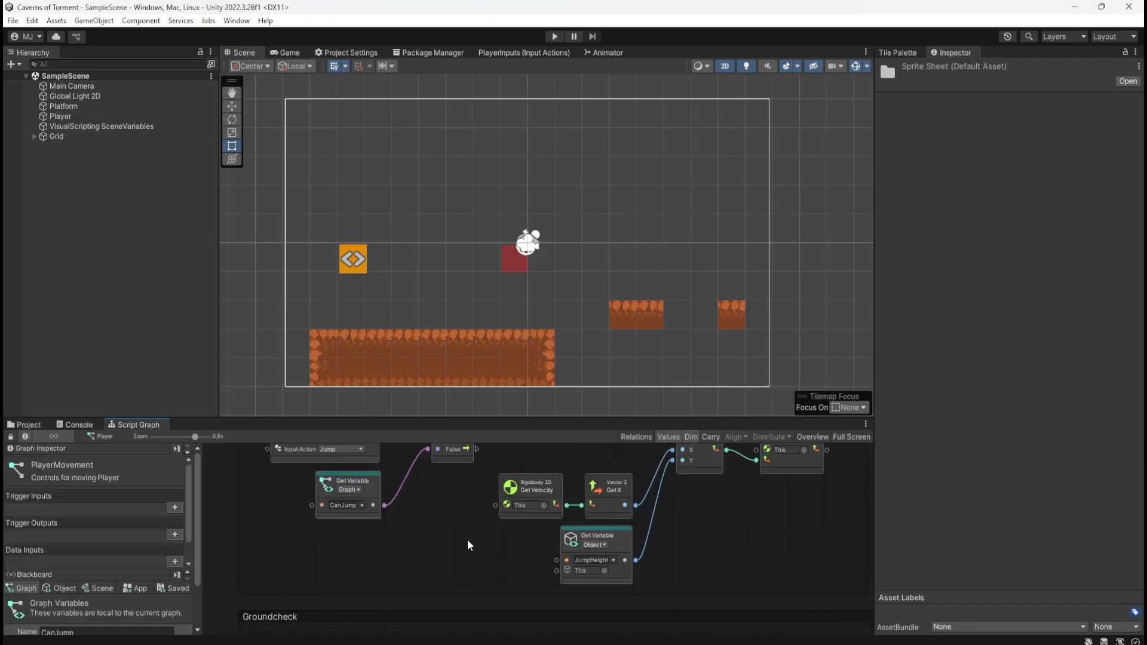
pyautogui.keyDown('ctrl'); pyautogui.scroll(-9, 468, 541); pyautogui.keyUp('ctrl')
pyautogui.keyDown('ctrl'); pyautogui.scroll(3, 466, 542); pyautogui.keyUp('ctrl')
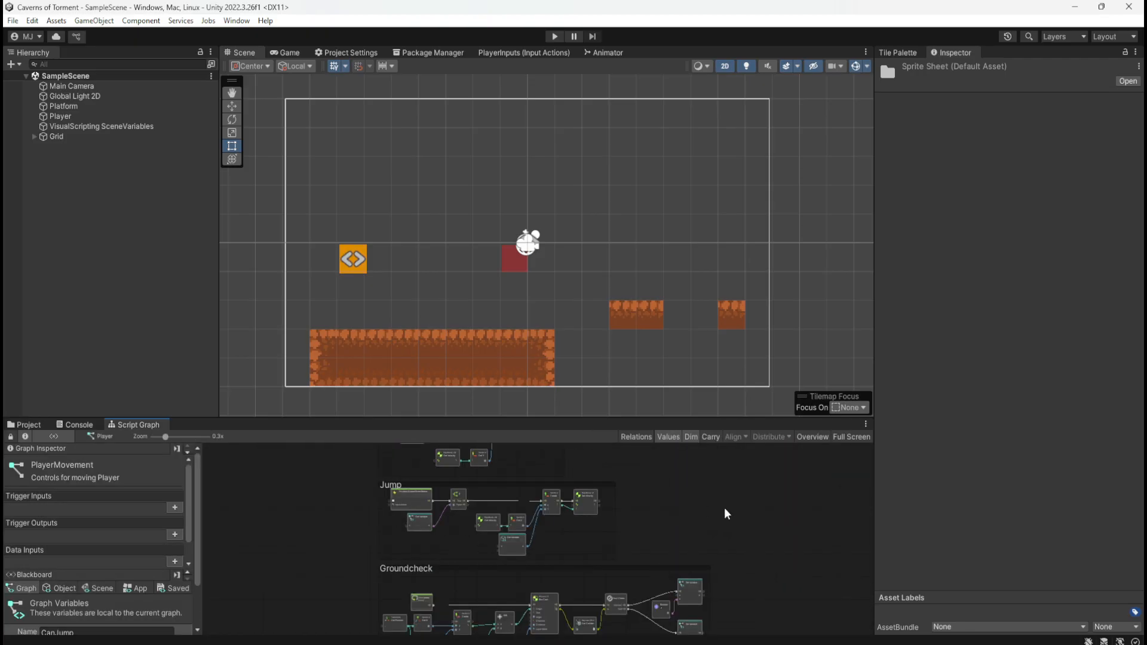
pyautogui.hotkey('shift', 'space')
pyautogui.keyDown('ctrl'); pyautogui.scroll(3, 820, 451); pyautogui.keyUp('ctrl')
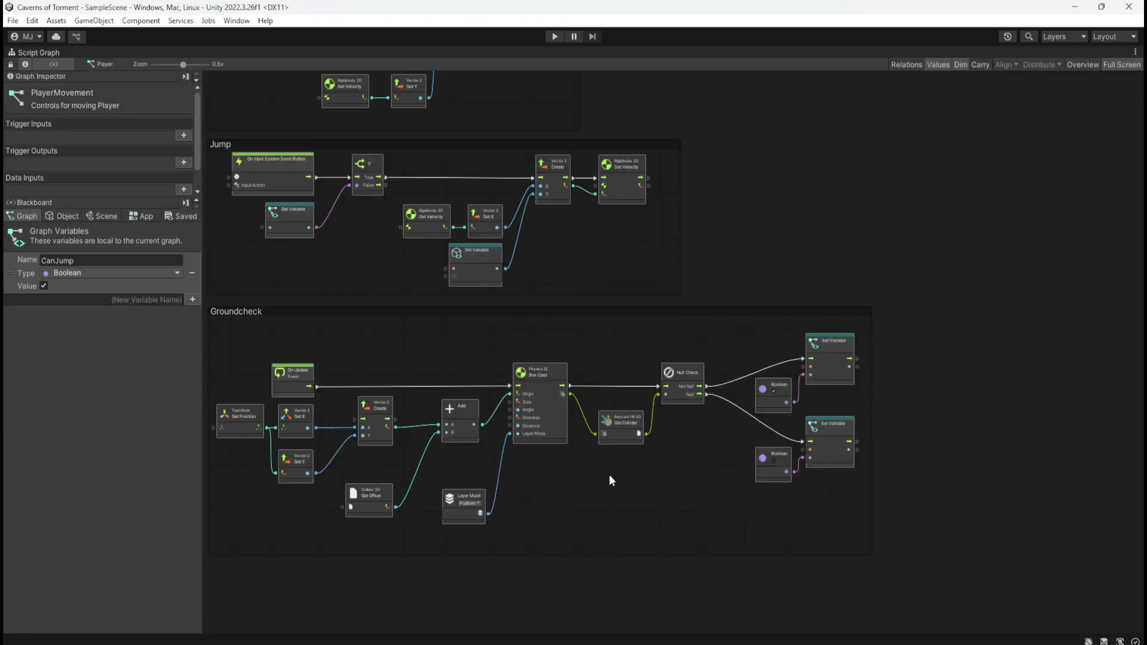
pyautogui.moveTo(818, 177); pyautogui.dragTo(887, 331, button='middle')
pyautogui.moveTo(921, 390); pyautogui.dragTo(886, 340, button='middle')
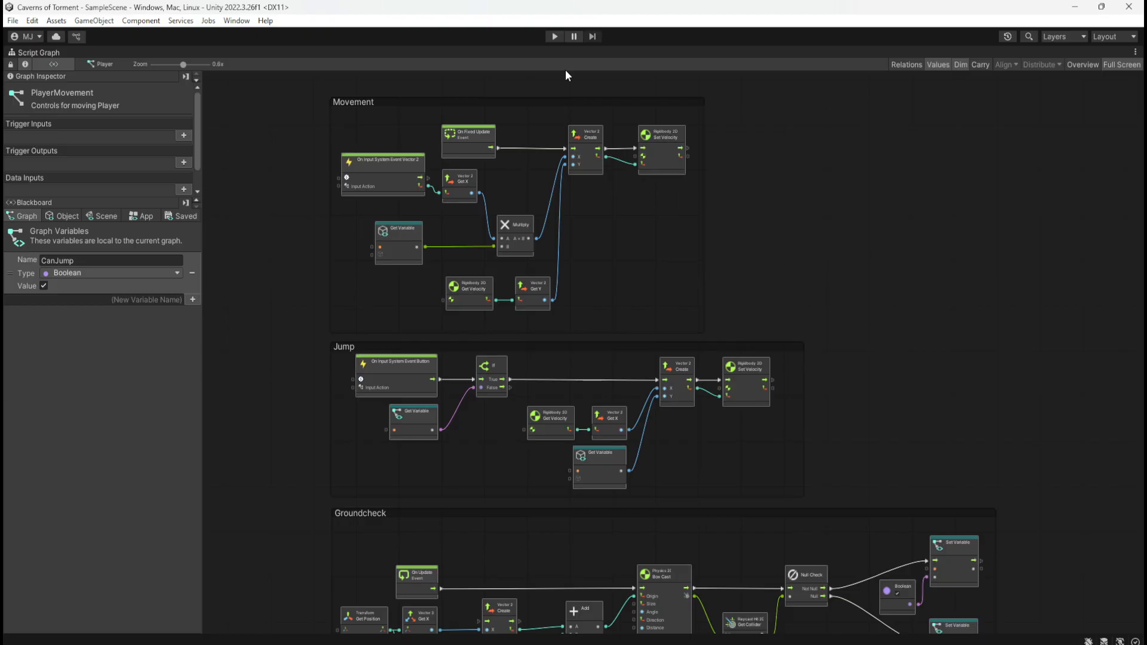
pyautogui.hotkey('shift', 'space')
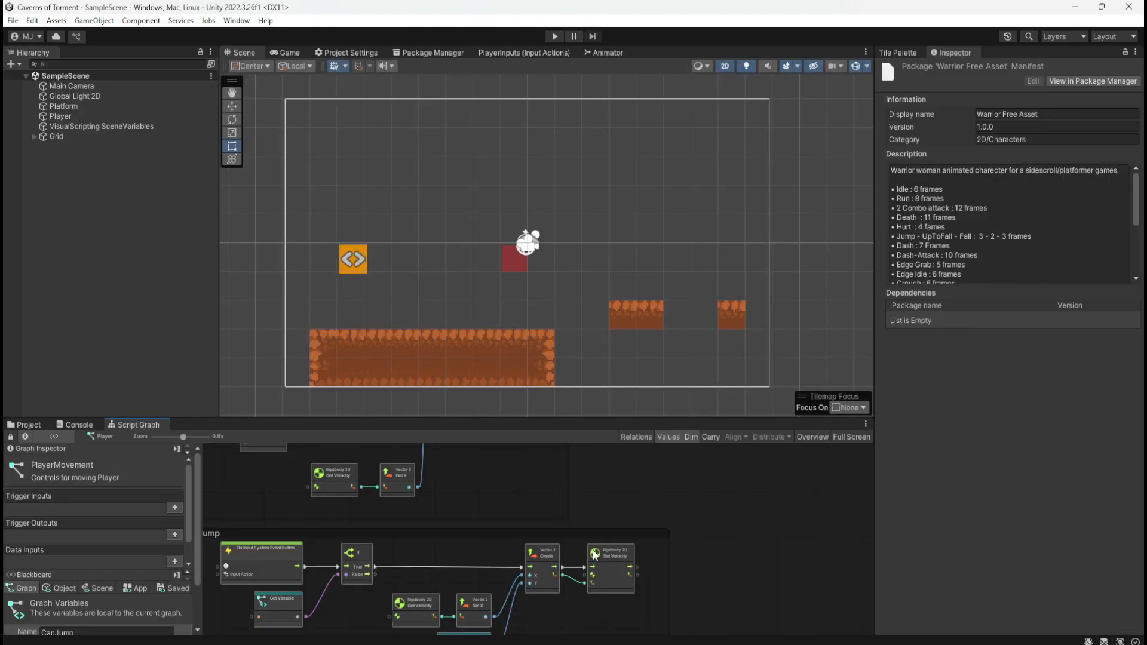
# Close the script graph view by going back to the project files, and return to the top-level Assets folder
pyautogui.click(26, 425)
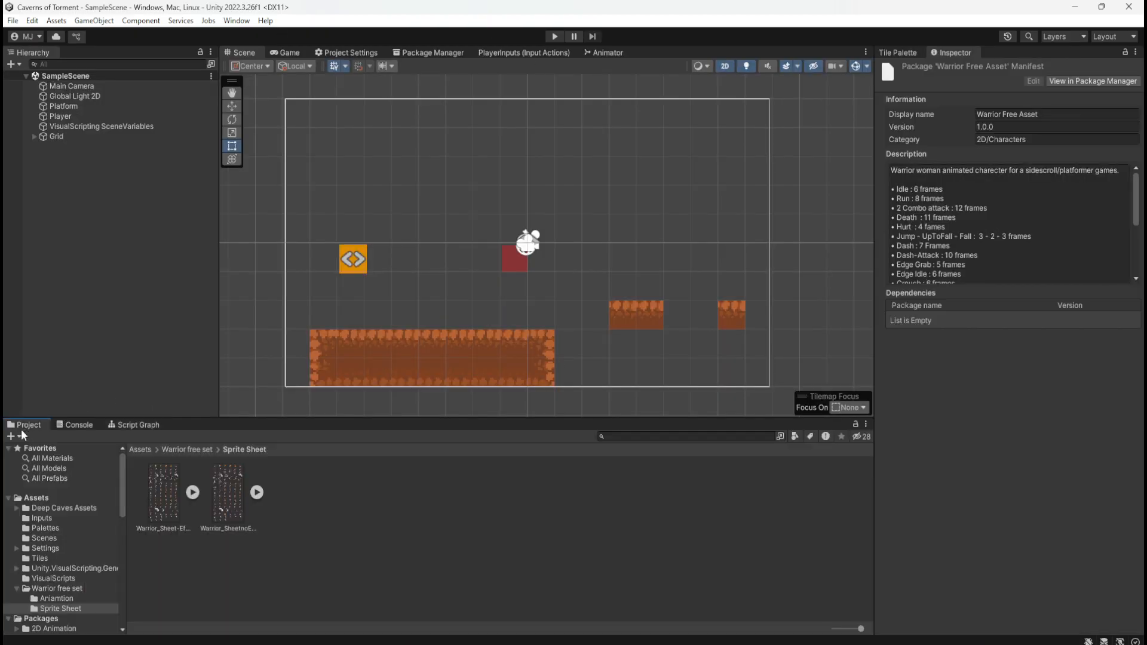
pyautogui.click(304, 518)
pyautogui.click(182, 449)
pyautogui.click(143, 449)
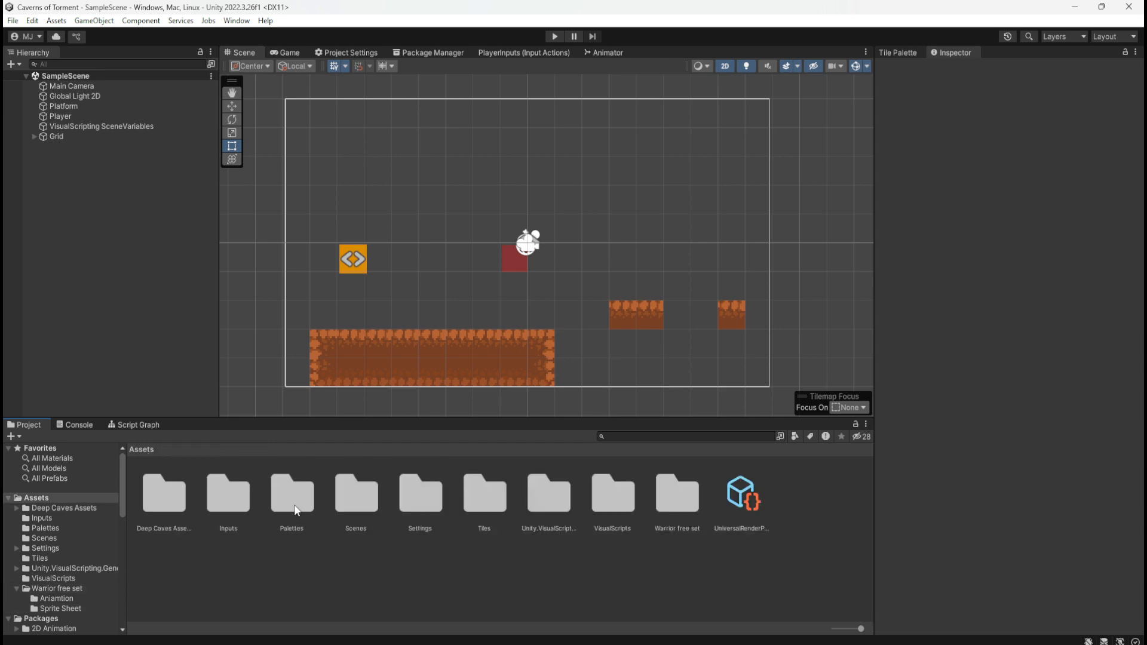
pyautogui.rightClick(92, 215)
pyautogui.moveTo(212, 406)
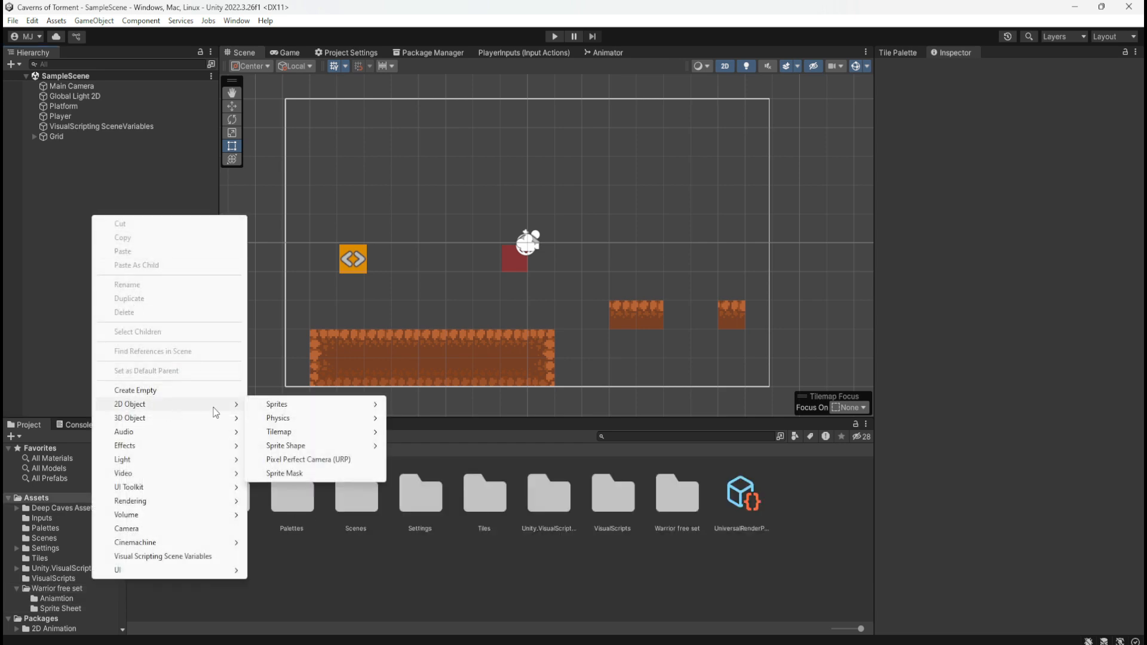
pyautogui.moveTo(334, 406)
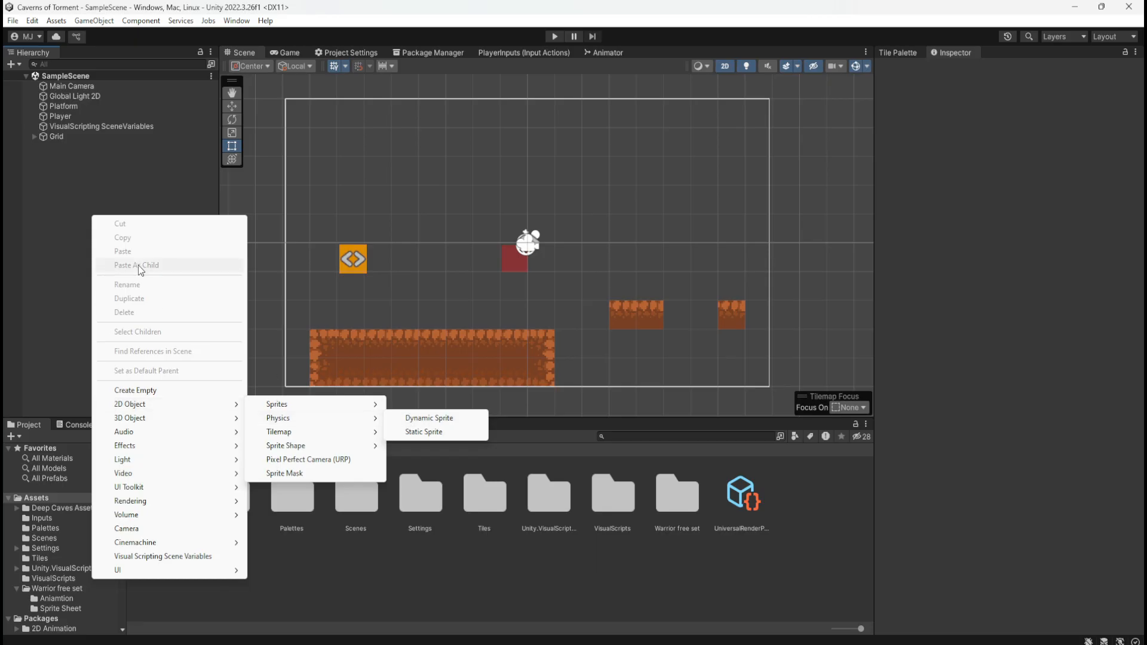
pyautogui.click(46, 227)
pyautogui.rightClick(65, 229)
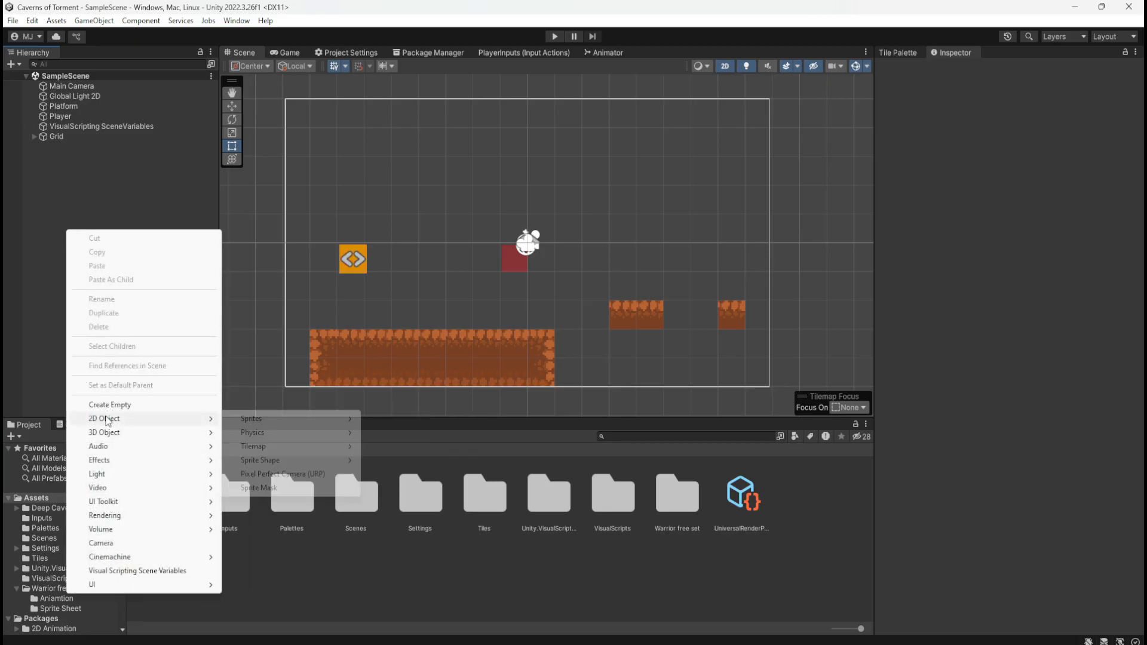
pyautogui.click(55, 221)
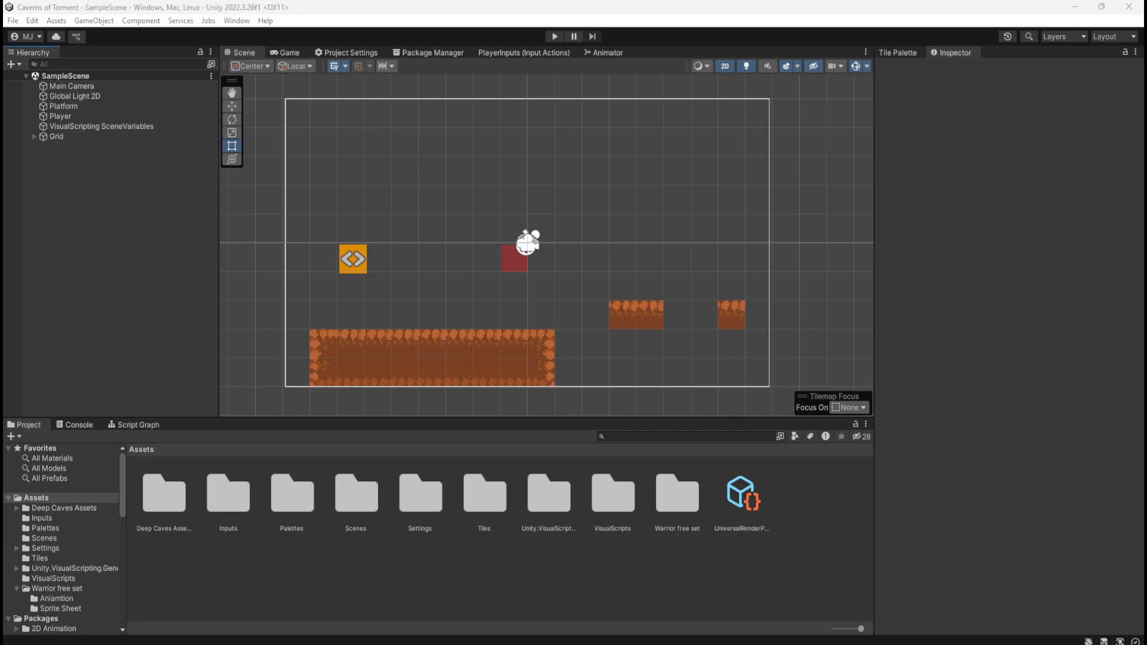
# Select the Player and locate the sprite asset used by its Sprite Renderer in the project files
pyautogui.click(106, 107)
pyautogui.click(105, 116)
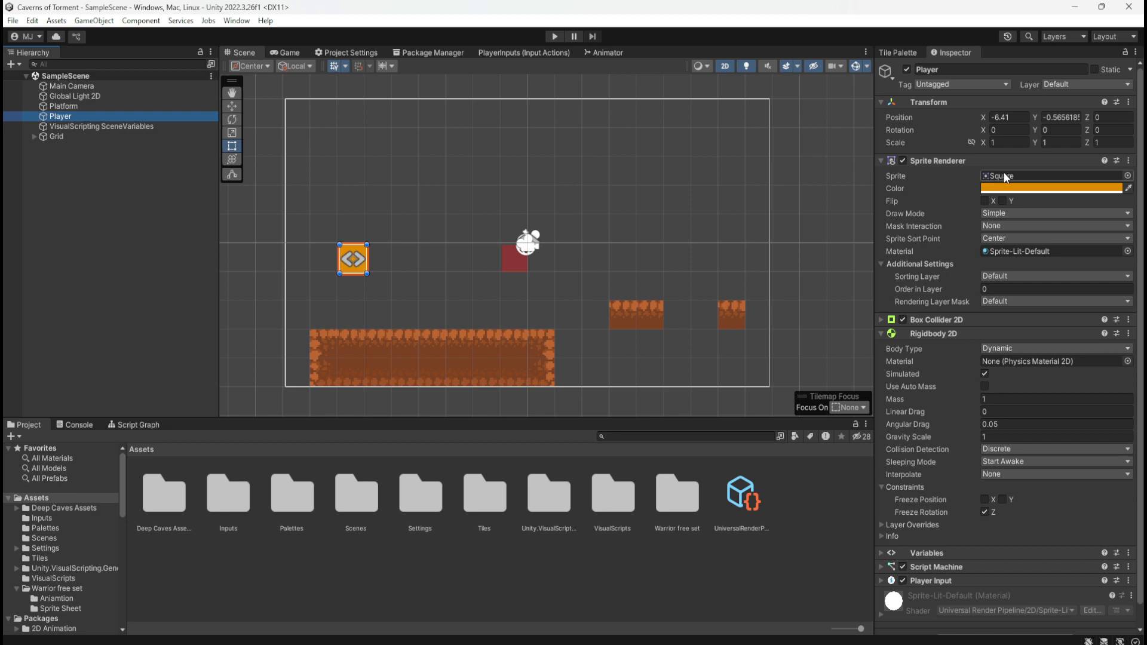
pyautogui.click(1074, 177)
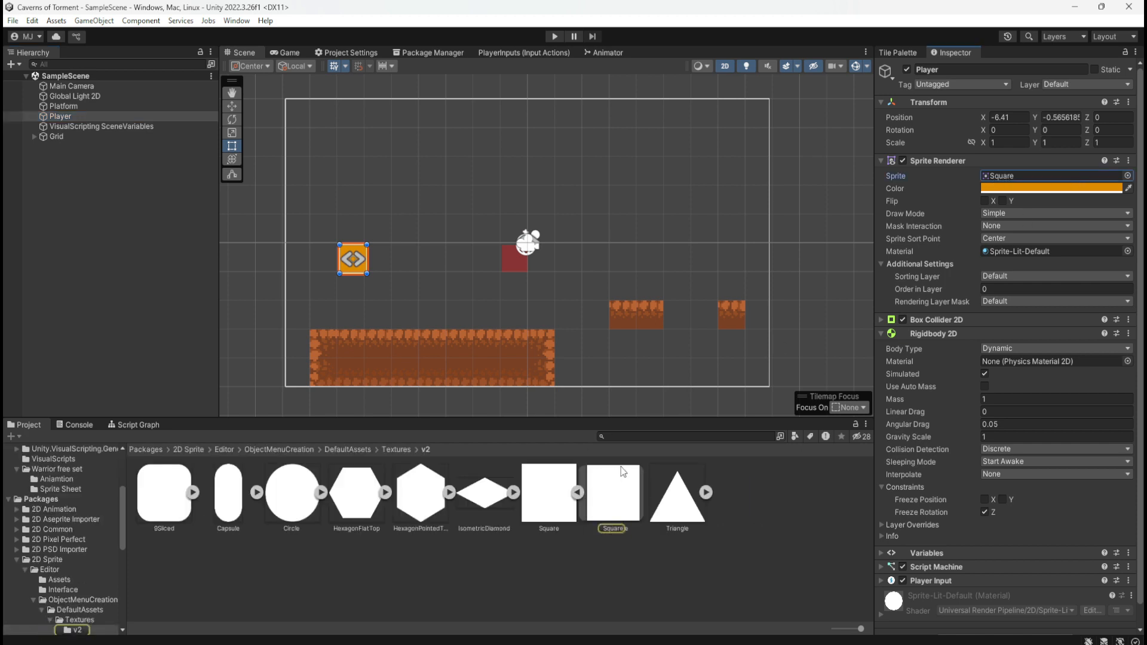
# Open the Warrior free set's Sprite Sheet folder and expand the Warrior_Sheet-Effect texture into its individual sprites
pyautogui.click(154, 449)
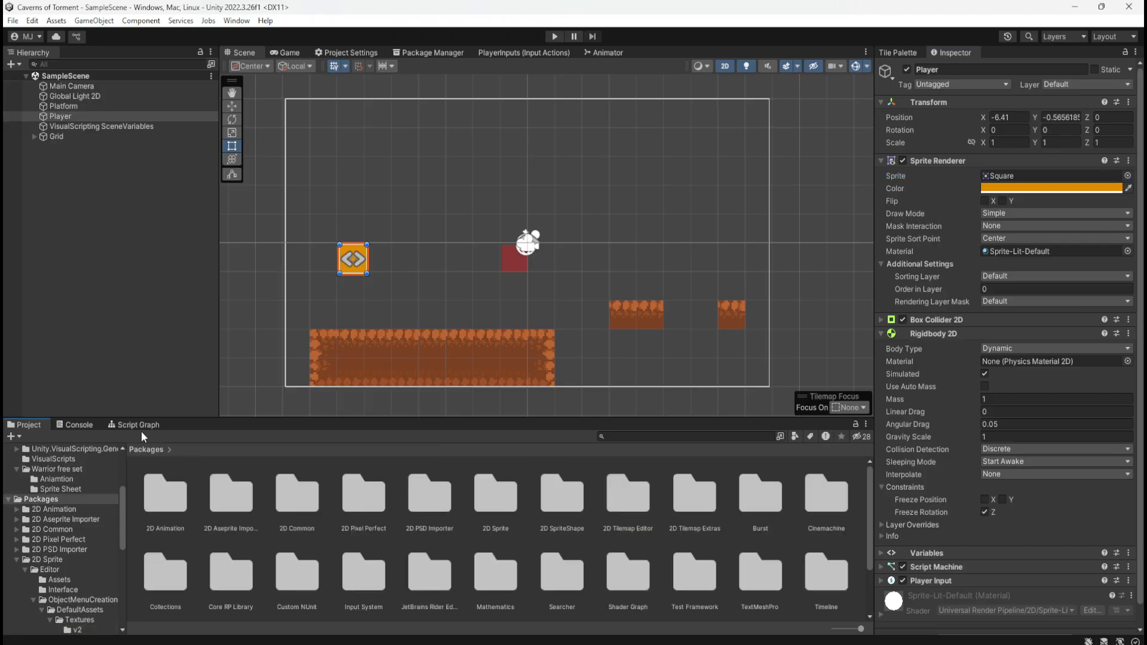
pyautogui.scroll(3, 77, 487)
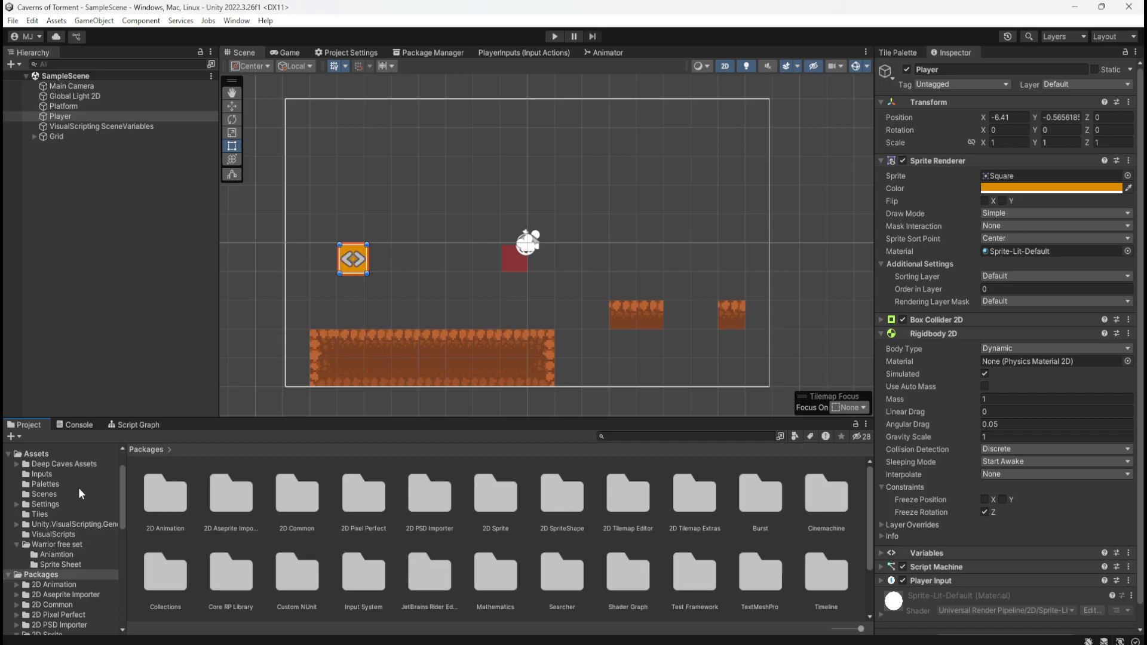
pyautogui.click(70, 544)
pyautogui.click(63, 563)
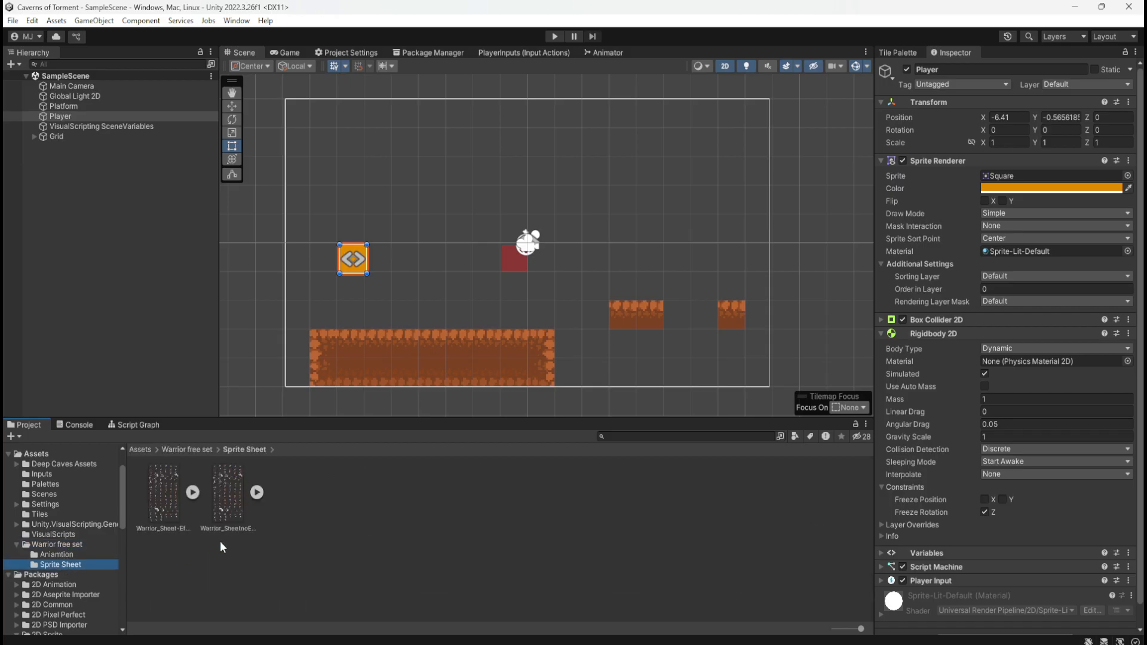
pyautogui.click(170, 498)
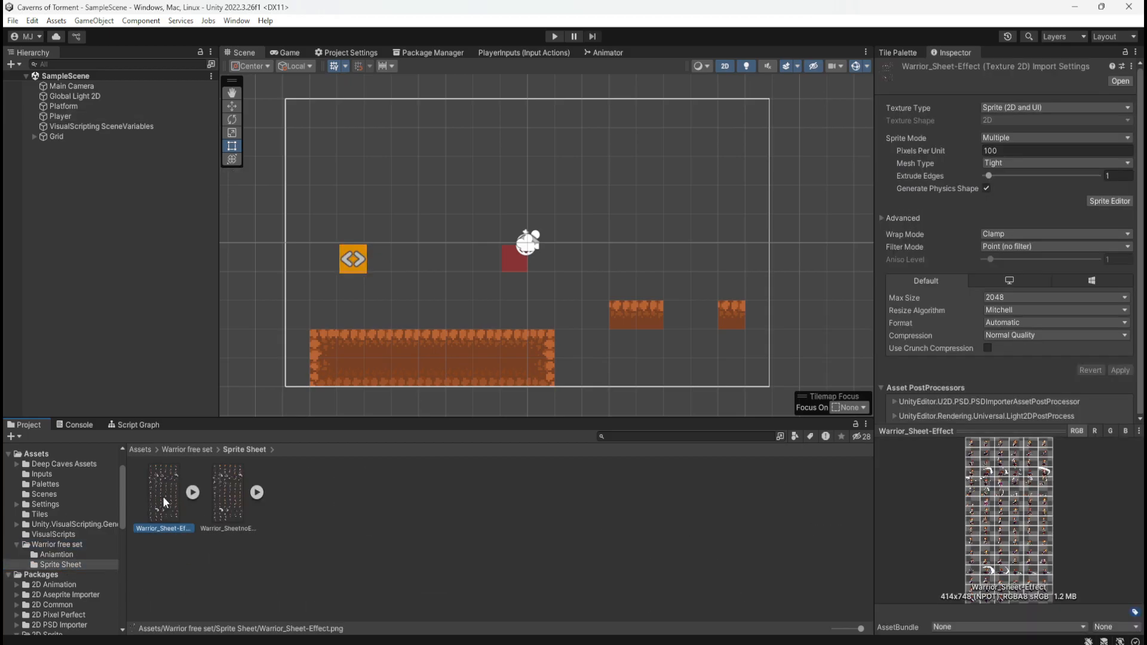
pyautogui.click(196, 491)
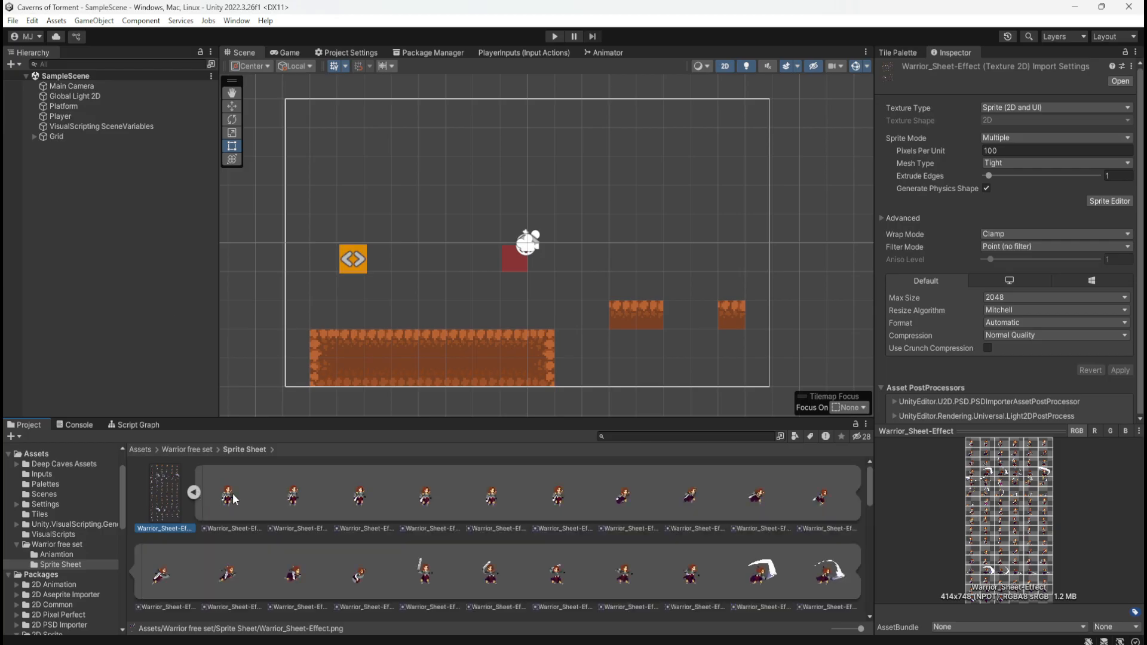
# Preview the Warrior_Sheet-Effect sprites one by one from frame 0 through frame 17
pyautogui.click(235, 494)
pyautogui.click(292, 506)
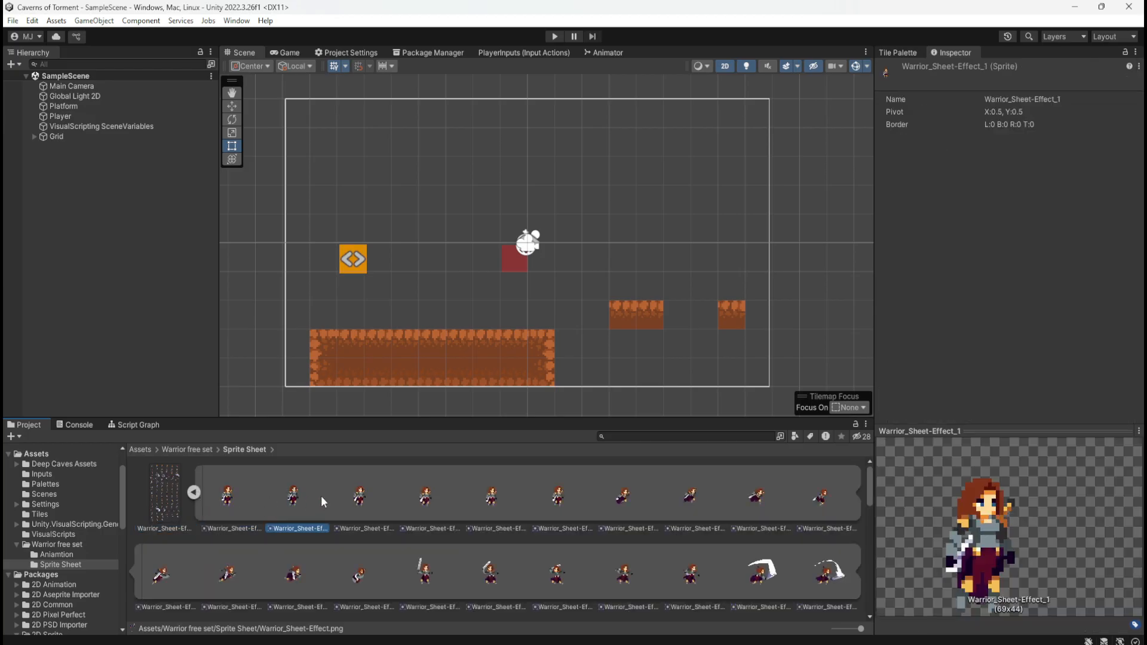
pyautogui.click(363, 499)
pyautogui.click(446, 503)
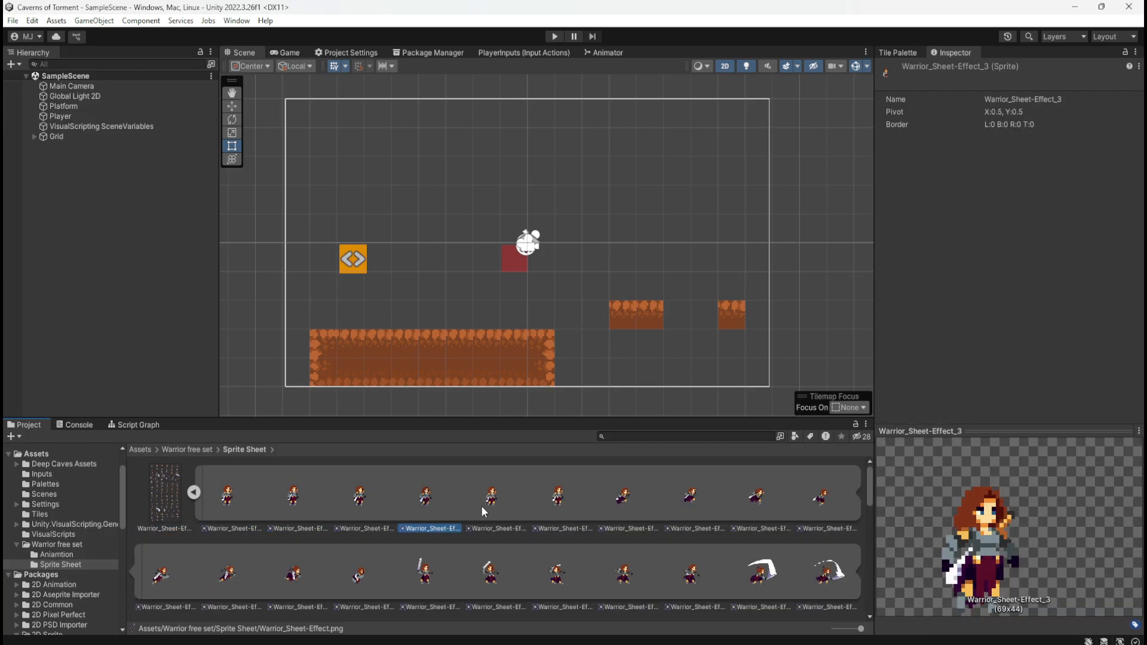
pyautogui.click(490, 501)
pyautogui.press('Left')
pyautogui.press('Left')
pyautogui.press('Left')
pyautogui.press('Left')
pyautogui.press('Left')
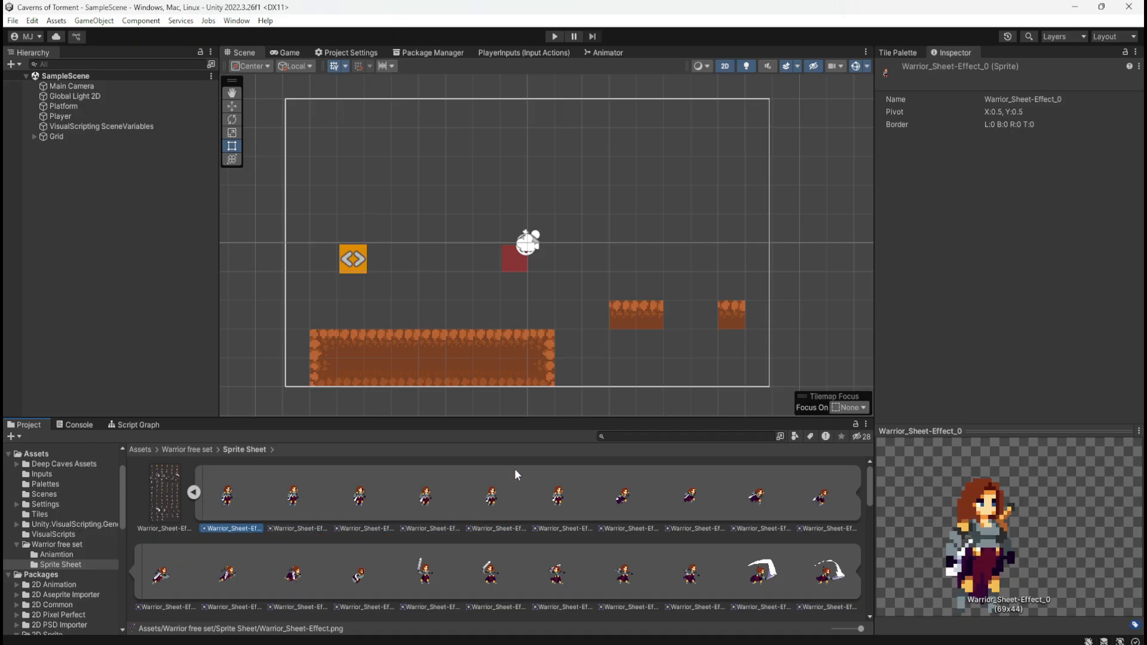
pyautogui.press('Right')
pyautogui.press('Right')
pyautogui.press('Right')
pyautogui.press('Right')
pyautogui.press('Right')
pyautogui.press('Right')
pyautogui.press('Right')
pyautogui.press('Right')
pyautogui.press('Right')
pyautogui.press('Right')
pyautogui.press('Right')
pyautogui.press('Right')
pyautogui.press('Right')
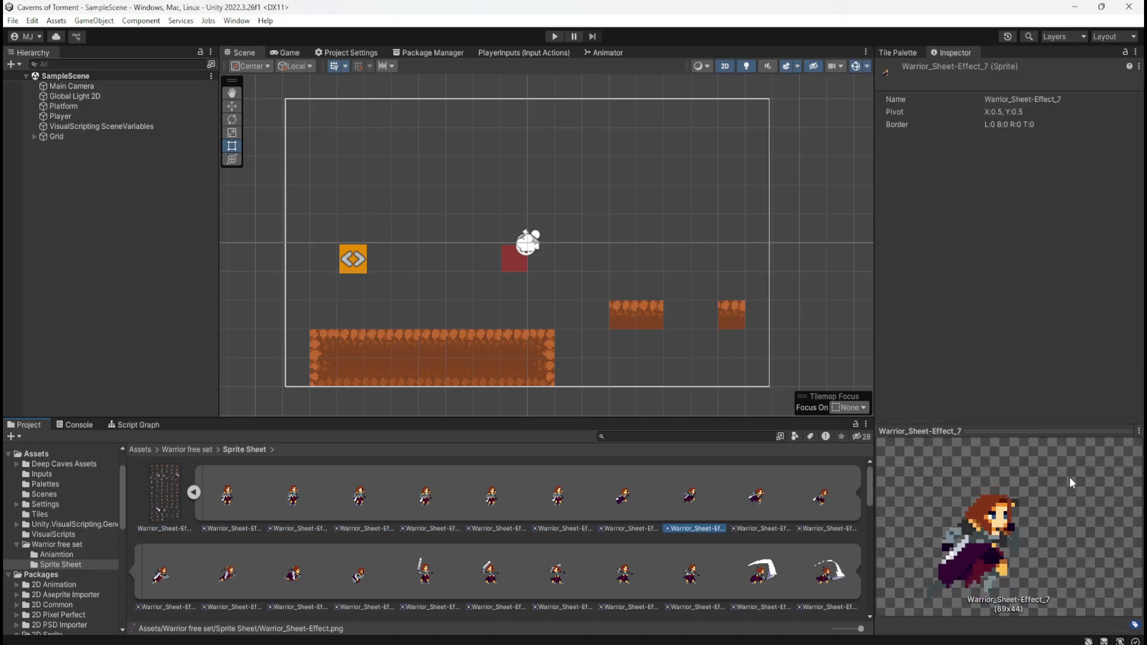
pyautogui.press('Right')
pyautogui.press('Right')
pyautogui.press('Right')
pyautogui.press('Right')
pyautogui.press('Right')
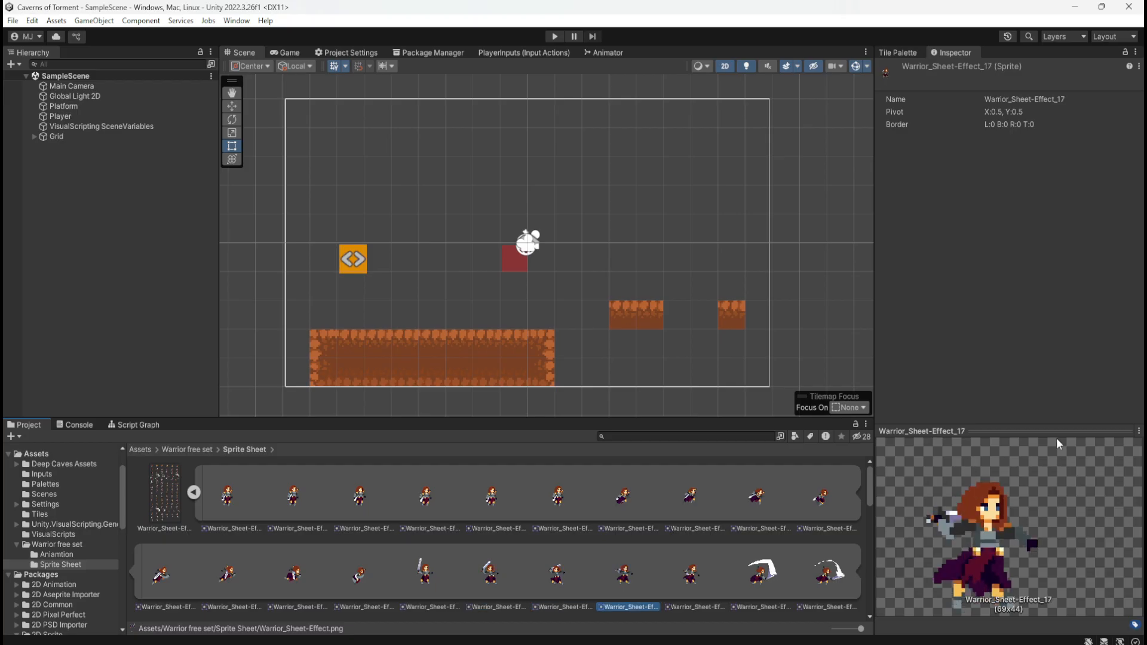
# Enlarge the sprite preview and step through the Warrior_Sheet-Effect frames from the first one up to frame 20
pyautogui.click(1080, 428)
pyautogui.moveTo(1060, 427); pyautogui.dragTo(1067, 335)
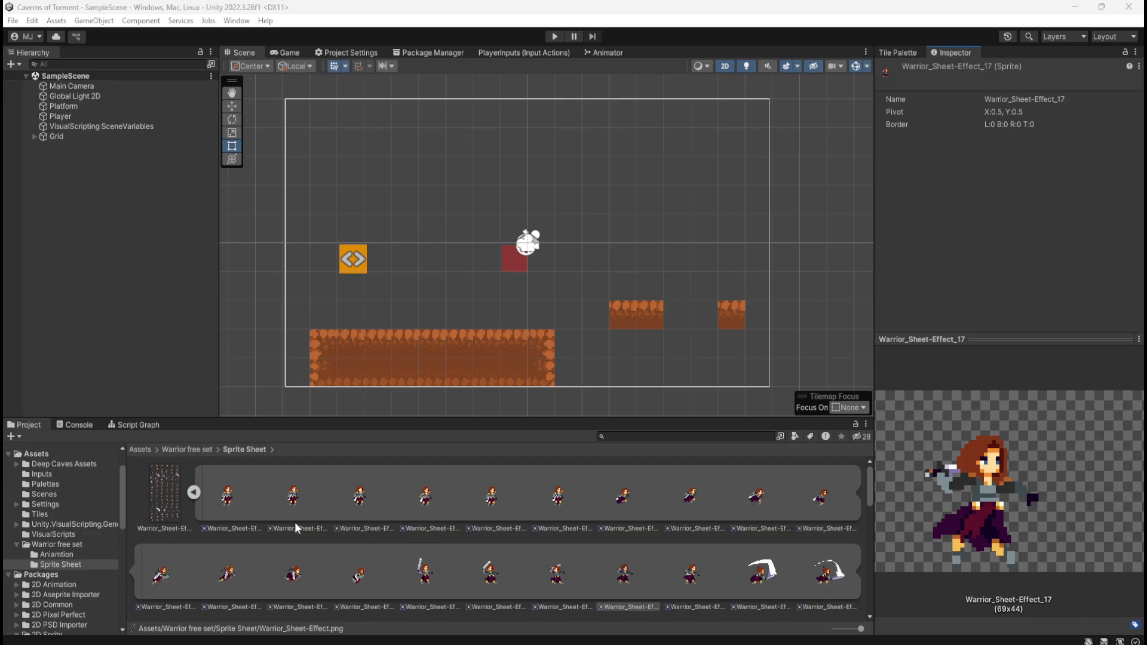
pyautogui.click(237, 497)
pyautogui.press('Right')
pyautogui.press('Right')
pyautogui.press('Right')
pyautogui.press('Right')
pyautogui.press('Right')
pyautogui.press('Right')
pyautogui.press('Right')
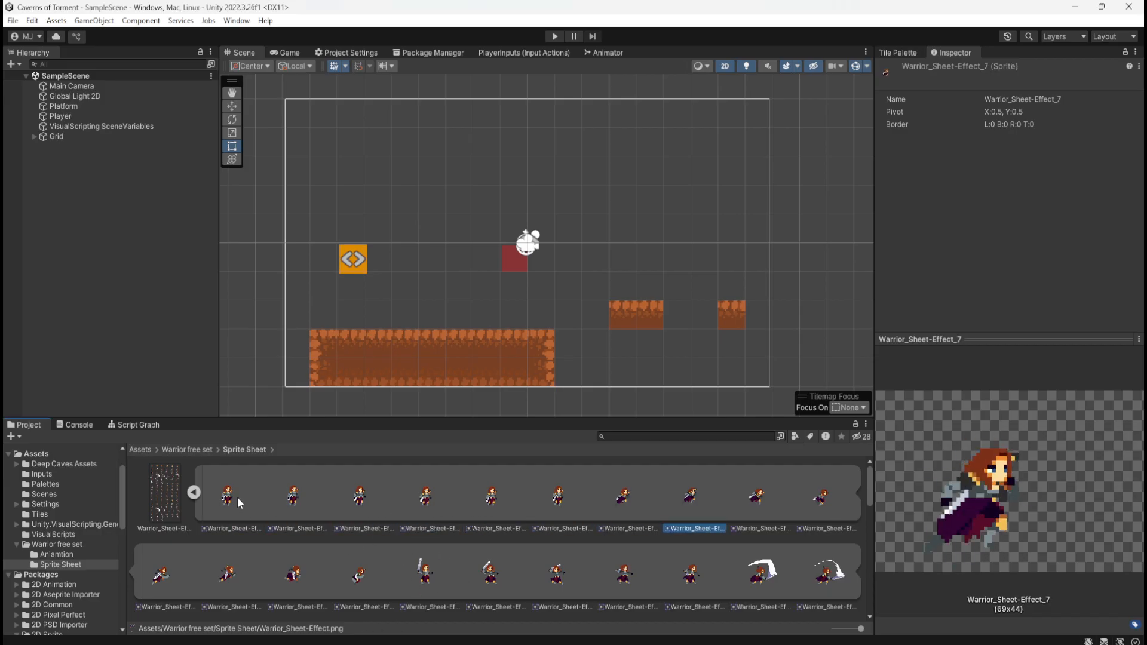
pyautogui.press('Right')
pyautogui.press('Right')
pyautogui.press('Right')
pyautogui.press('Right')
pyautogui.press('Right')
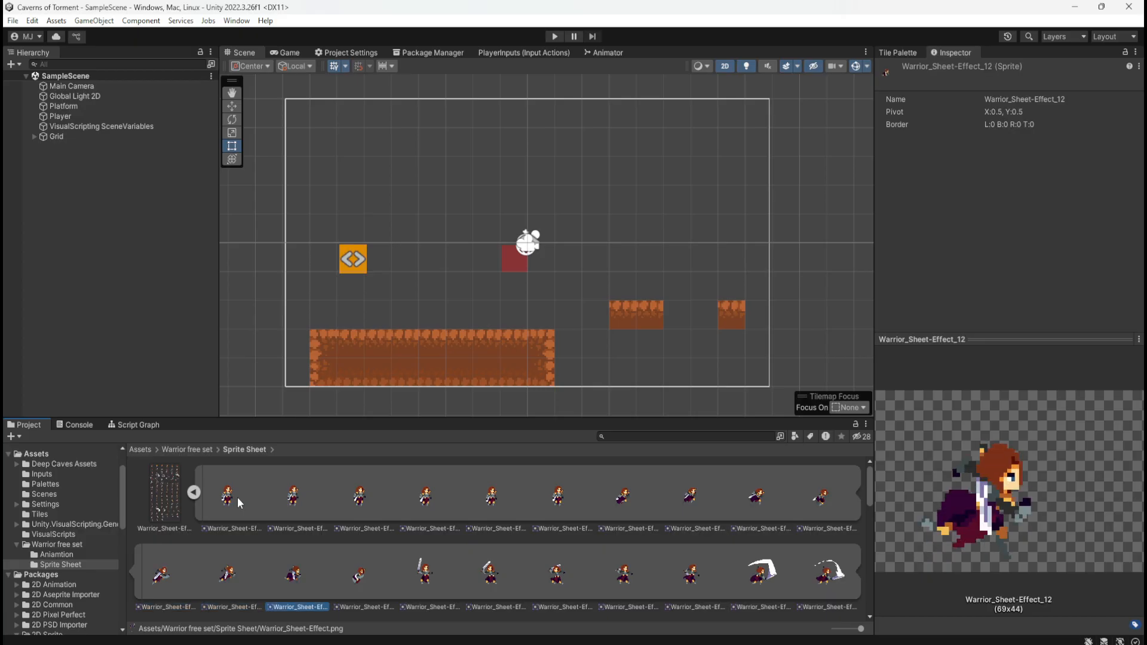
pyautogui.press('Right')
pyautogui.press('Right')
pyautogui.press('Right')
pyautogui.press('Right')
pyautogui.press('Right')
pyautogui.press('Right')
pyautogui.press('Right')
pyautogui.press('Right')
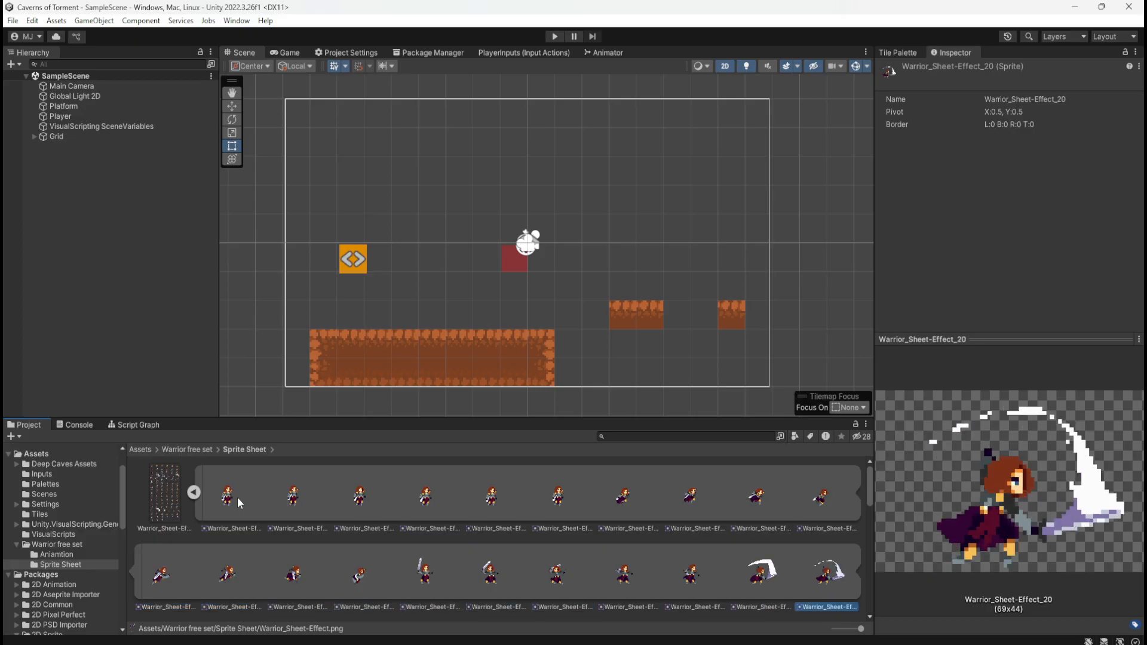
# Examine the attack, death and hurt frames up to about frame 43, and go back to the start of the sheet
pyautogui.scroll(-2, 238, 497)
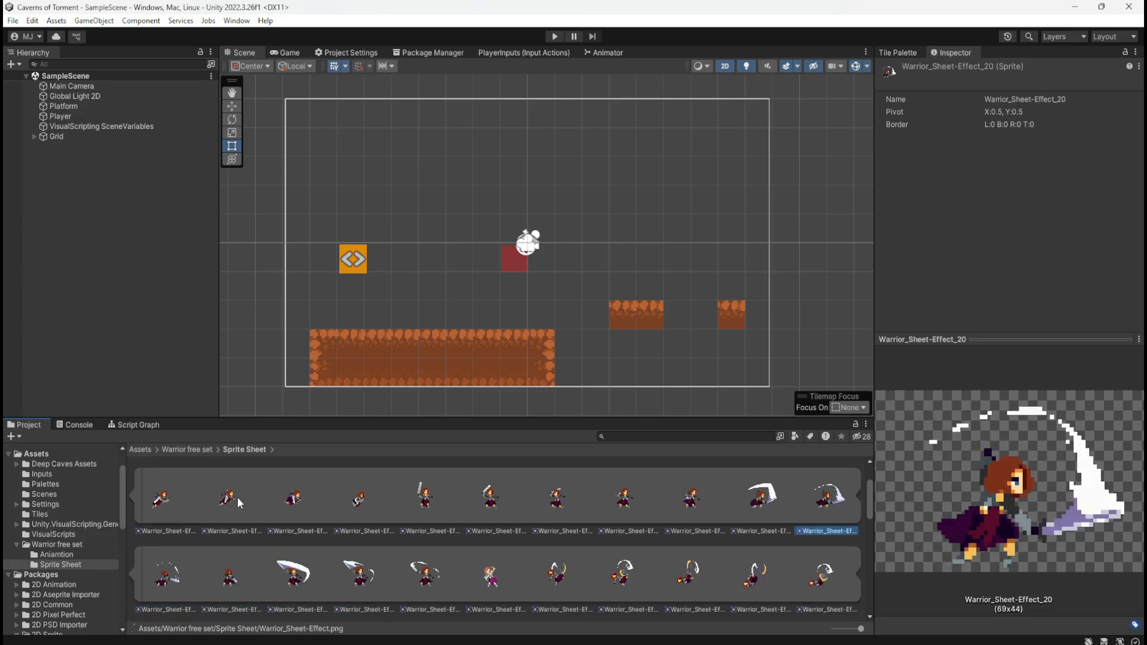
pyautogui.press('Left')
pyautogui.press('Left')
pyautogui.press('Left')
pyautogui.press('Left')
pyautogui.press('Left')
pyautogui.press('Left')
pyautogui.press('Right')
pyautogui.press('Right')
pyautogui.press('Right')
pyautogui.press('Right')
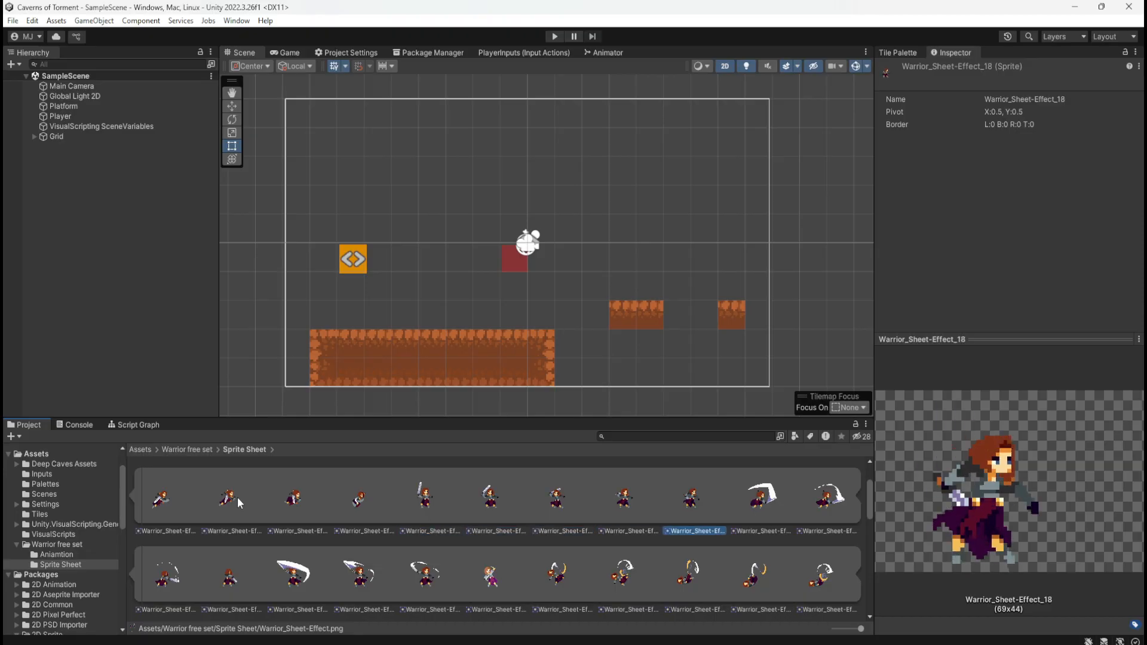
pyautogui.press('Right')
pyautogui.press('Right')
pyautogui.press('Right')
pyautogui.press('Right')
pyautogui.press('Right')
pyautogui.press('Right')
pyautogui.press('Right')
pyautogui.press('Right')
pyautogui.press('Right')
pyautogui.press('Right')
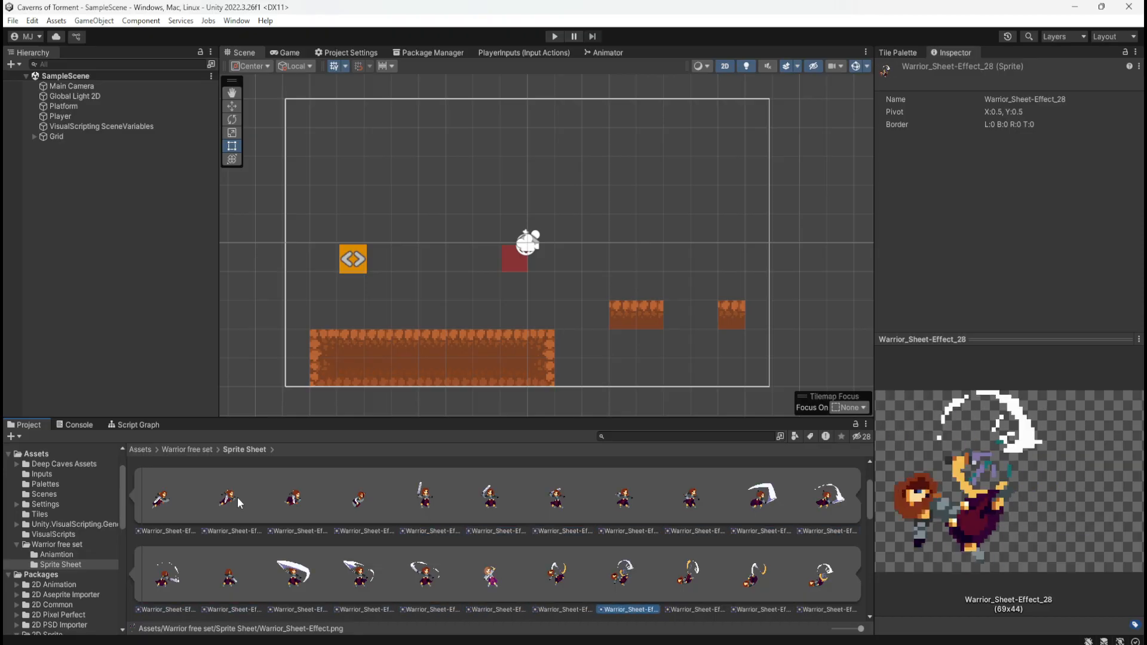
pyautogui.press('Right')
pyautogui.press('Right')
pyautogui.press('Right')
pyautogui.press('Right')
pyautogui.press('Right')
pyautogui.press('Right')
pyautogui.press('Right')
pyautogui.press('Right')
pyautogui.press('Right')
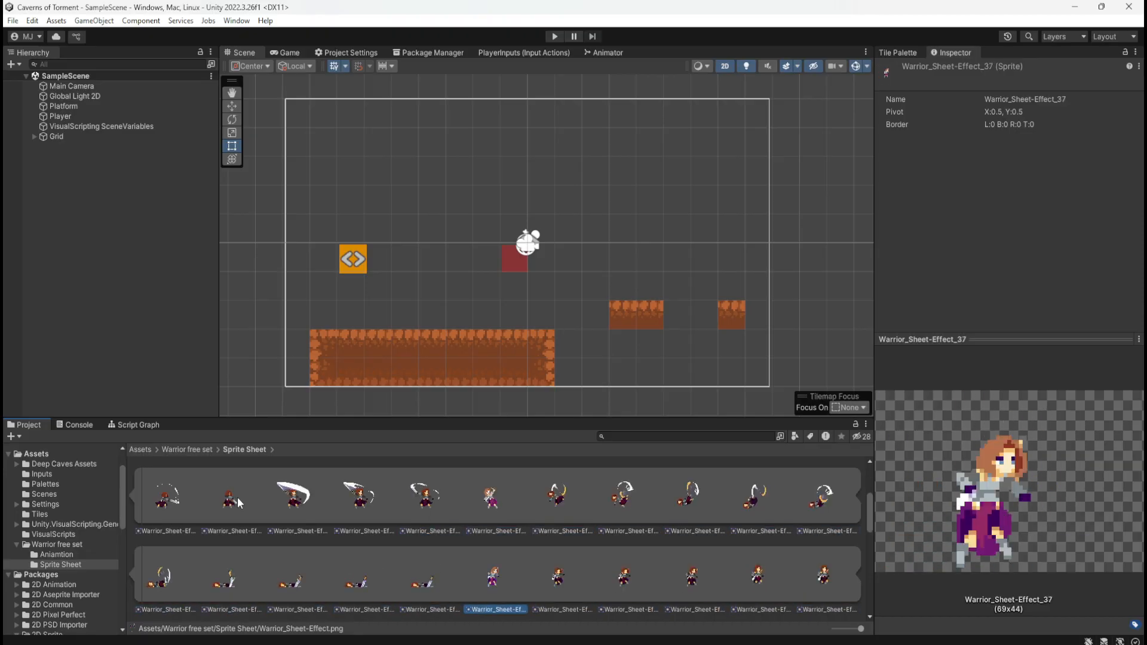
pyautogui.press('Right')
pyautogui.press('Right')
pyautogui.press('Right')
pyautogui.press('Right')
pyautogui.press('Right')
pyautogui.press('Right')
pyautogui.press('Right')
pyautogui.press('Left')
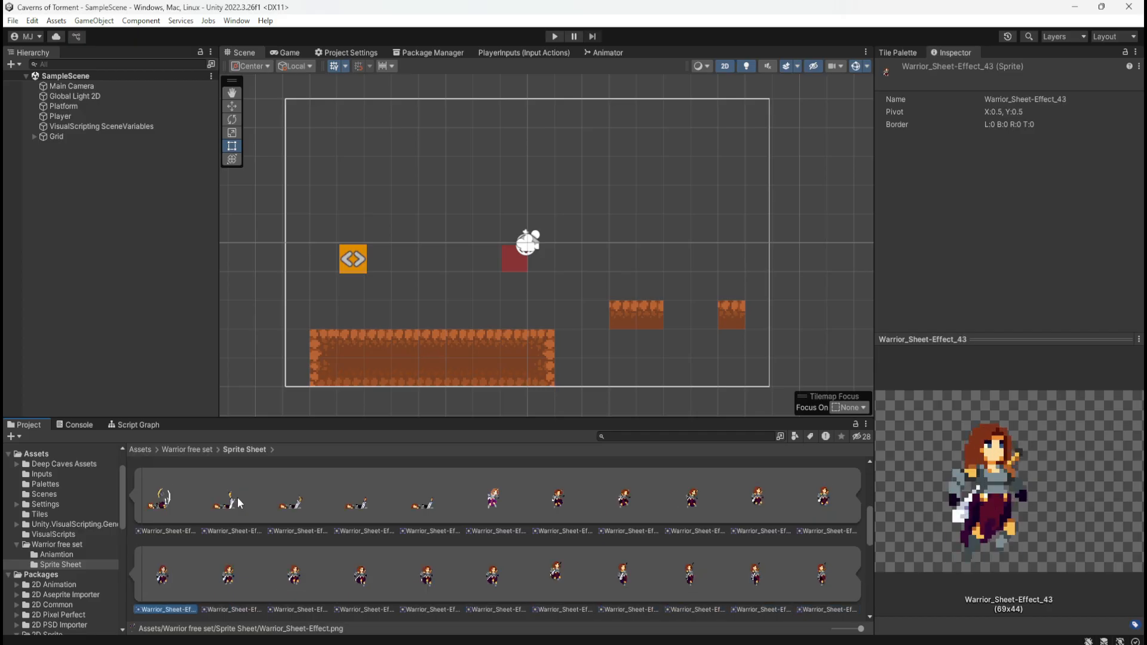
pyautogui.press('Left')
pyautogui.press('Left')
pyautogui.press('Left')
pyautogui.press('Left')
pyautogui.press('Left')
pyautogui.press('Left')
pyautogui.press('Left')
pyautogui.press('Left')
pyautogui.press('Left')
pyautogui.press('Left')
pyautogui.press('Left')
pyautogui.press('Left')
pyautogui.press('Left')
pyautogui.press('Left')
pyautogui.press('Left')
pyautogui.press('Left')
pyautogui.press('Left')
pyautogui.press('Left')
pyautogui.press('Left')
pyautogui.press('Left')
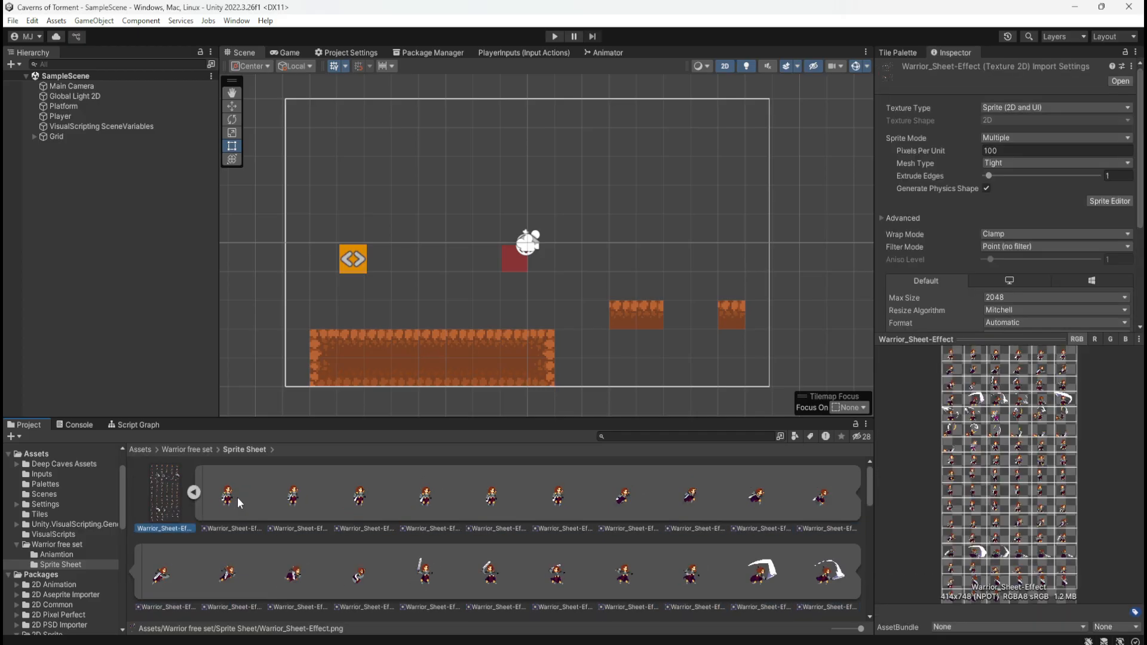
# Flip back and forth through the sheet's opening idle frames, 0 to 5, to preview the idle motion
pyautogui.press('Right')
pyautogui.press('Right')
pyautogui.press('Left')
pyautogui.press('Right')
pyautogui.press('Right')
pyautogui.press('Right')
pyautogui.press('Right')
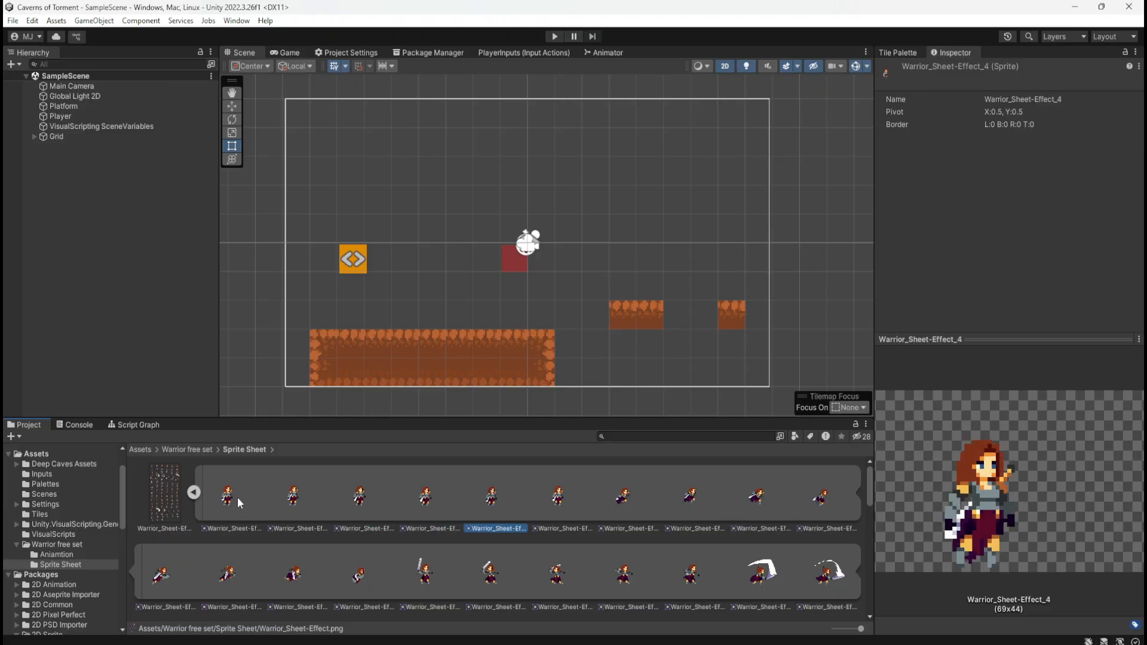
pyautogui.press('Right')
pyautogui.press('Right')
pyautogui.press('Left')
pyautogui.press('Left')
pyautogui.press('Right')
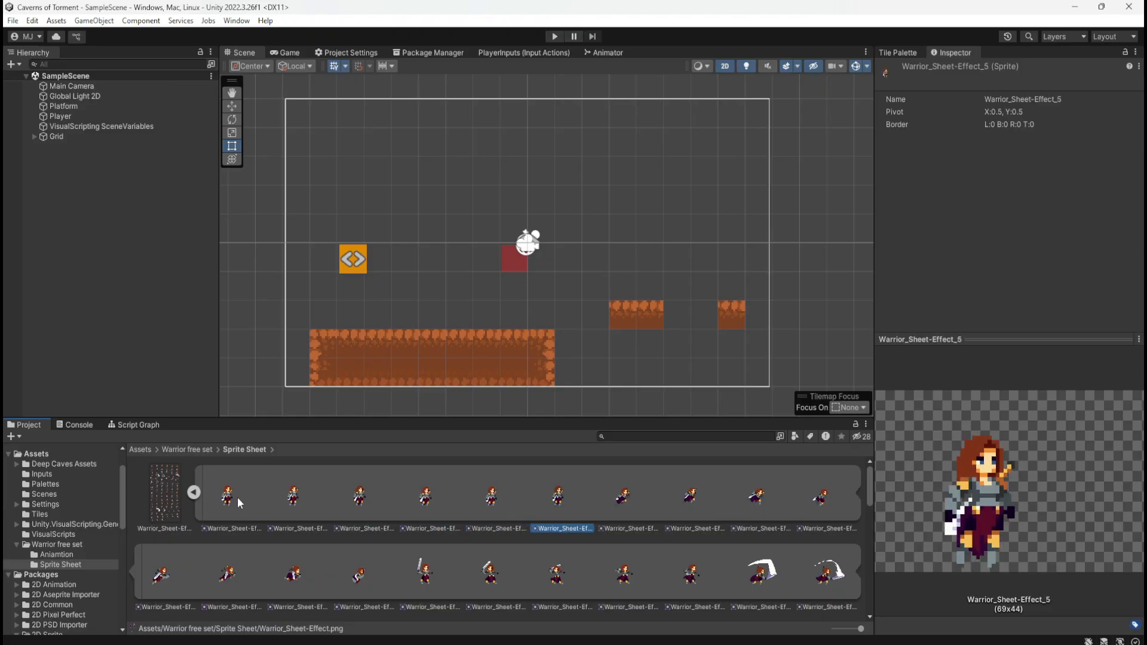
pyautogui.press('Left')
pyautogui.press('Left')
pyautogui.press('Left')
pyautogui.press('Left')
pyautogui.press('Left')
pyautogui.press('Right')
pyautogui.press('Right')
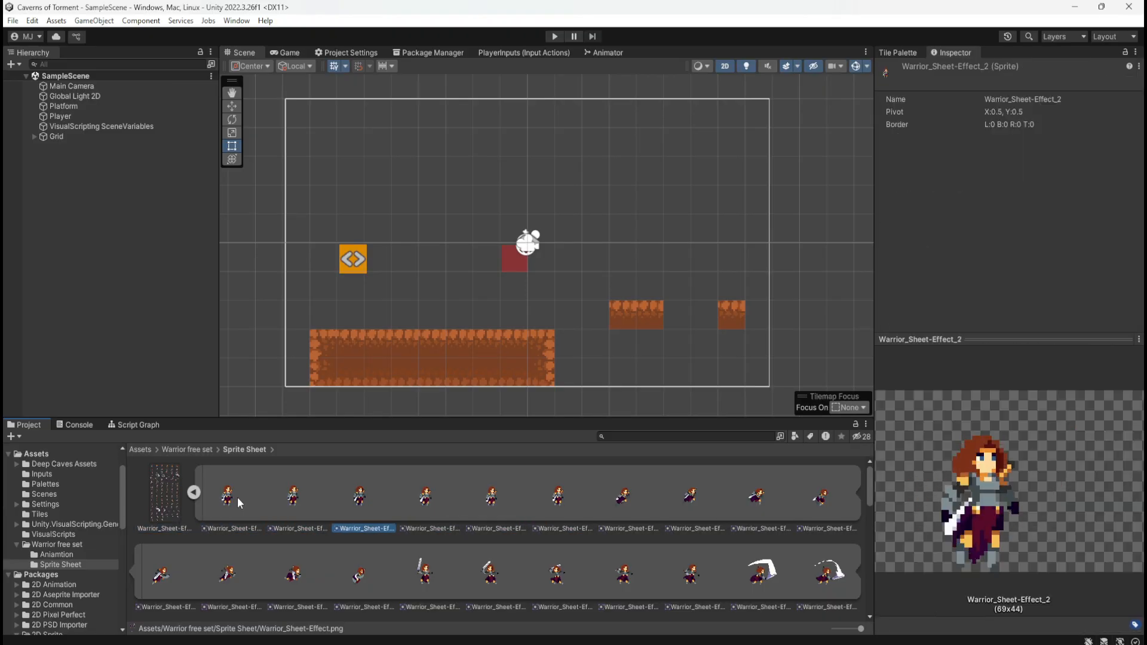
pyautogui.press('Right')
pyautogui.press('Right')
pyautogui.press('Right')
pyautogui.press('Right')
pyautogui.press('Left')
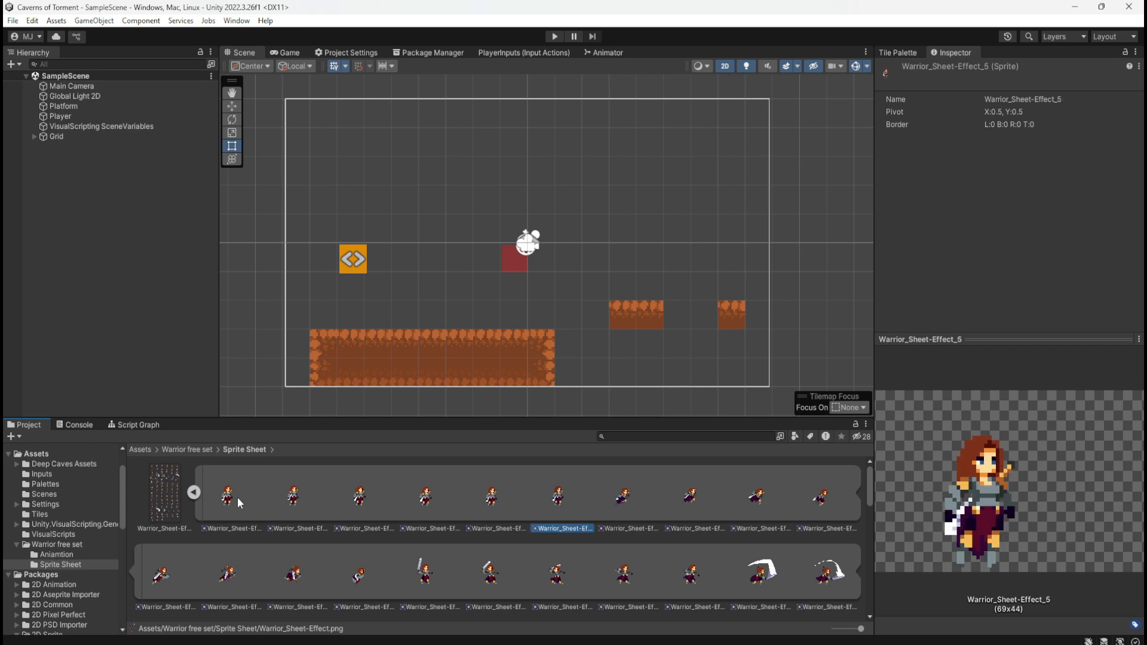
pyautogui.press('Left')
pyautogui.press('Left')
pyautogui.press('Left')
pyautogui.press('Left')
pyautogui.press('Left')
pyautogui.press('Right')
pyautogui.press('Right')
pyautogui.press('Right')
pyautogui.press('Left')
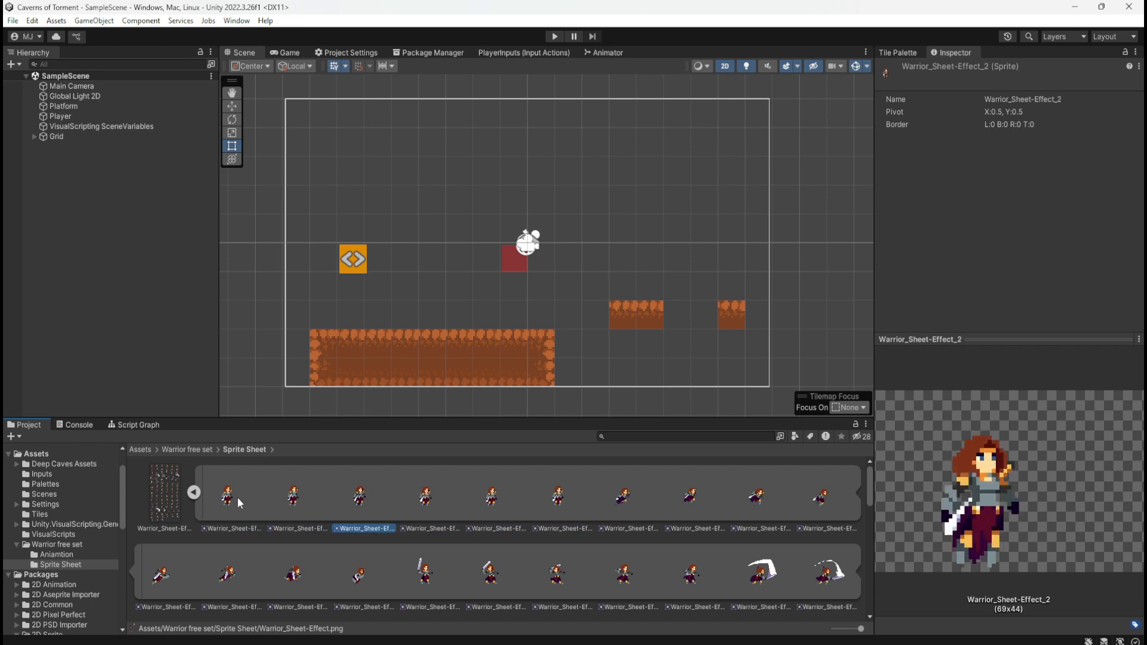
# Open the Warrior free set's Aniamtion folder and inspect the Idle animation clip
pyautogui.click(188, 450)
pyautogui.doubleClick(160, 502)
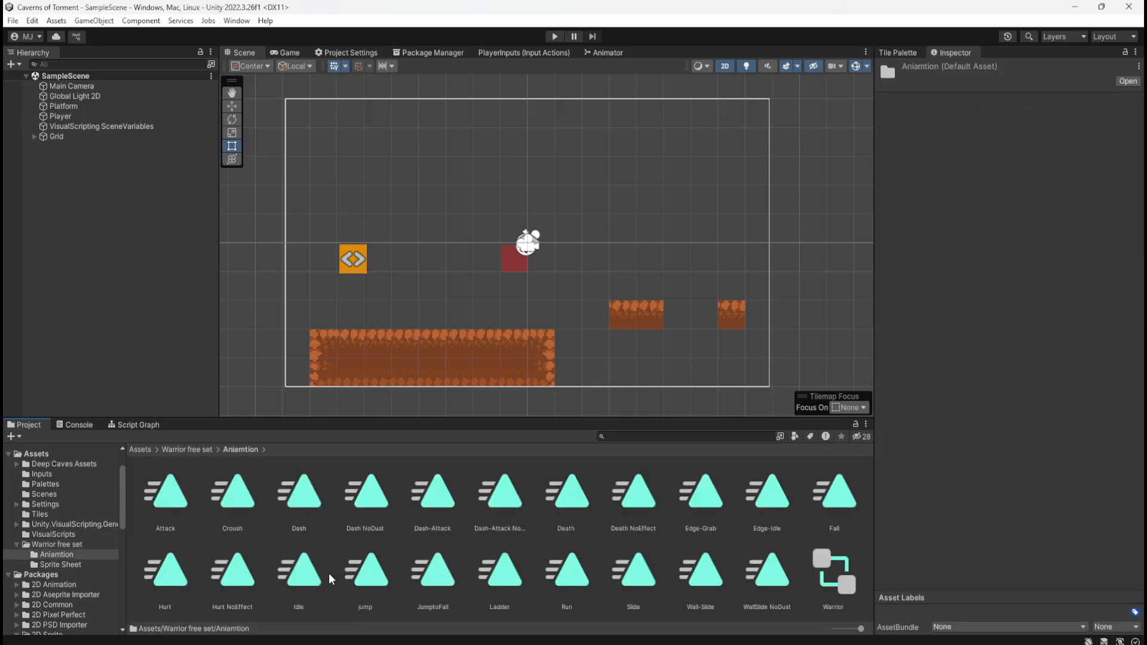
pyautogui.click(293, 575)
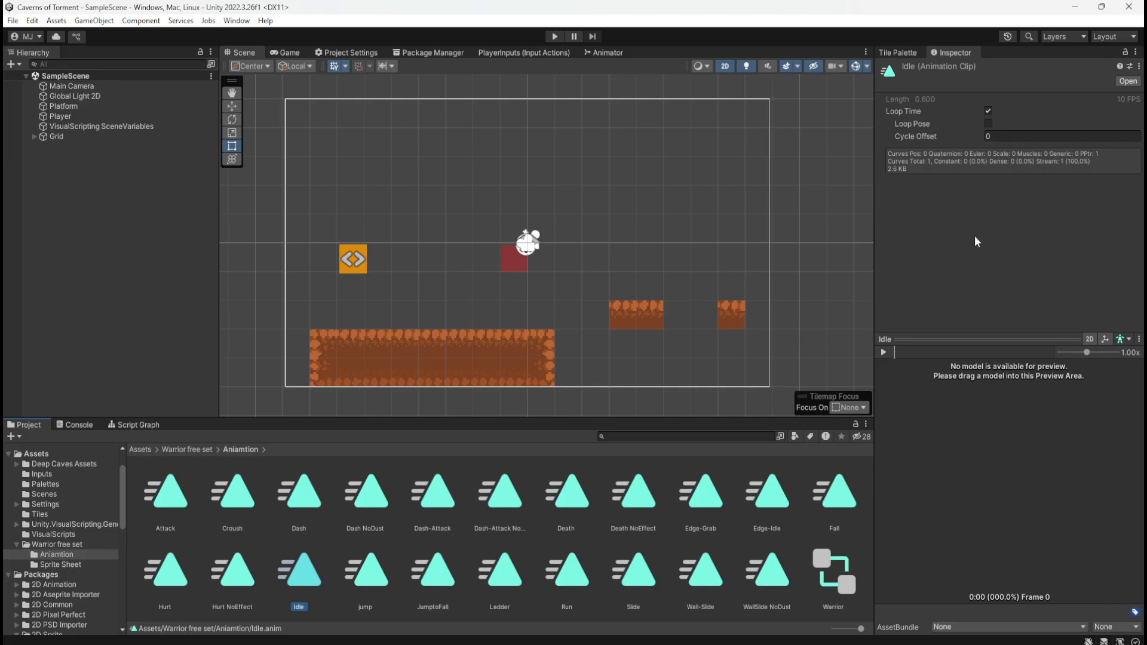
# Play the Idle clip's preview, and open the clip for editing in the Animation window
pyautogui.click(1091, 341)
pyautogui.click(882, 354)
pyautogui.click(885, 352)
pyautogui.click(1129, 81)
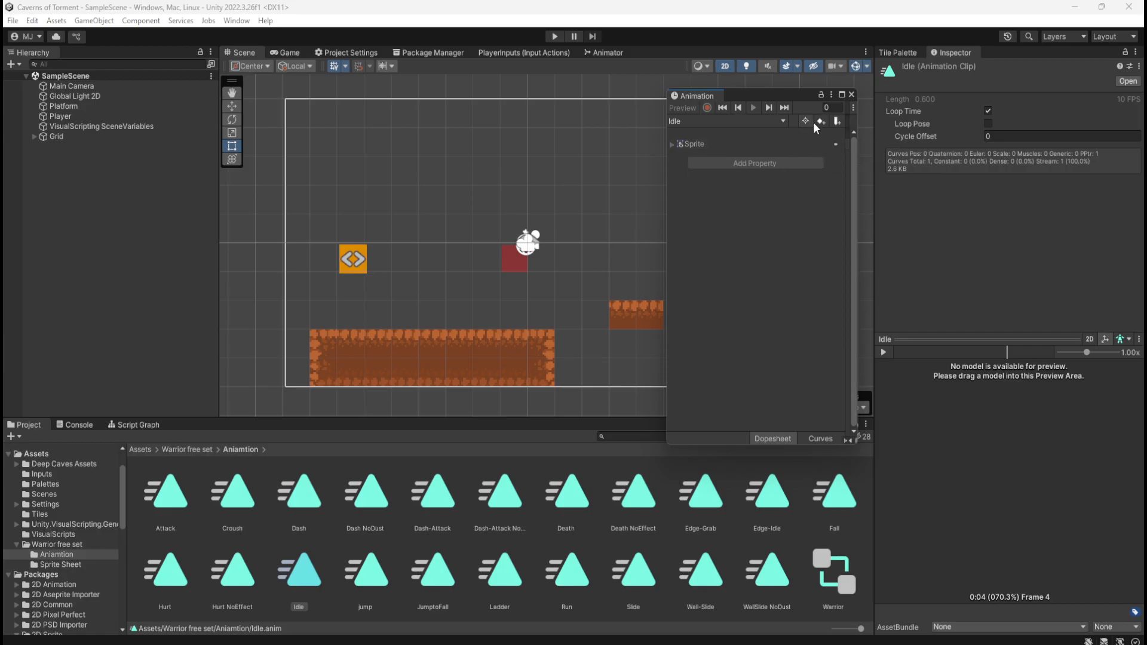
# Widen the Animation window and view the Idle clip's Sprite track as curves and as a dopesheet
pyautogui.click(683, 144)
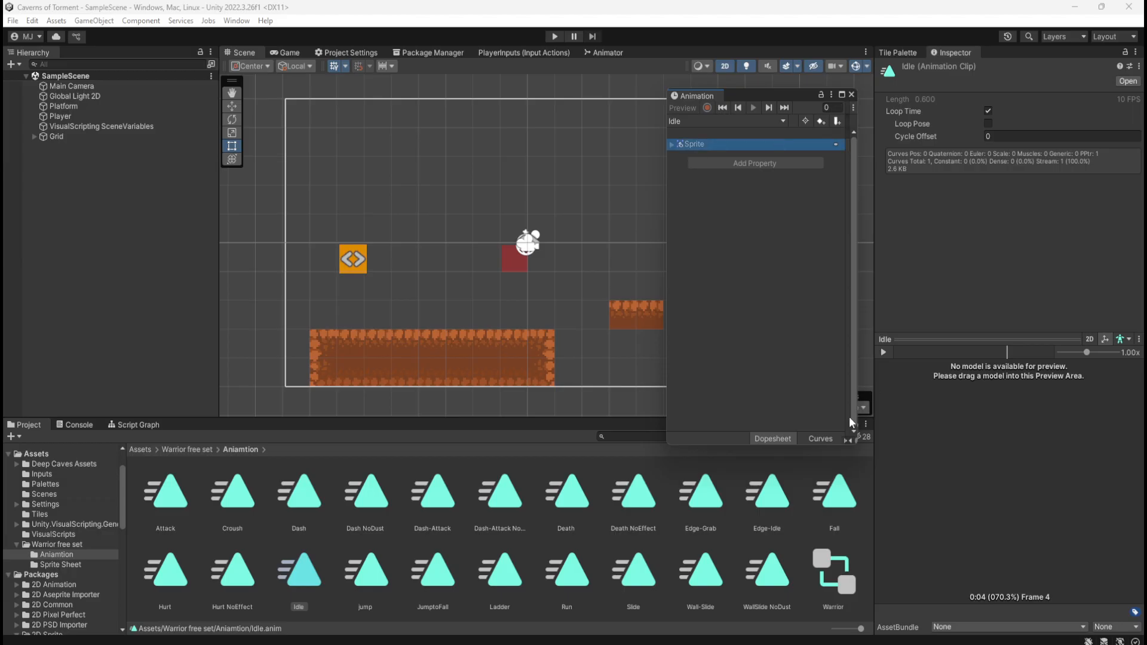
pyautogui.click(819, 439)
pyautogui.moveTo(857, 336); pyautogui.dragTo(935, 317)
pyautogui.click(810, 440)
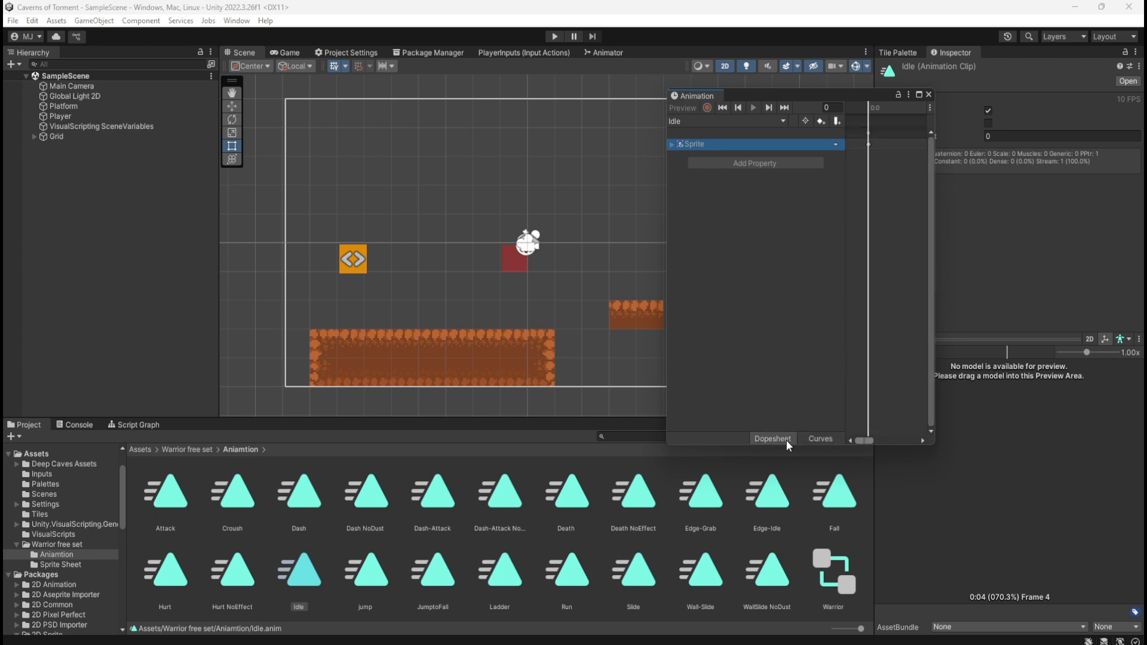
pyautogui.click(810, 436)
pyautogui.click(786, 436)
# Open the Warrior free set's Sprite Sheet folder and look through the opening idle frames, starting with Warrior_Sheet-Effect_0
pyautogui.click(197, 448)
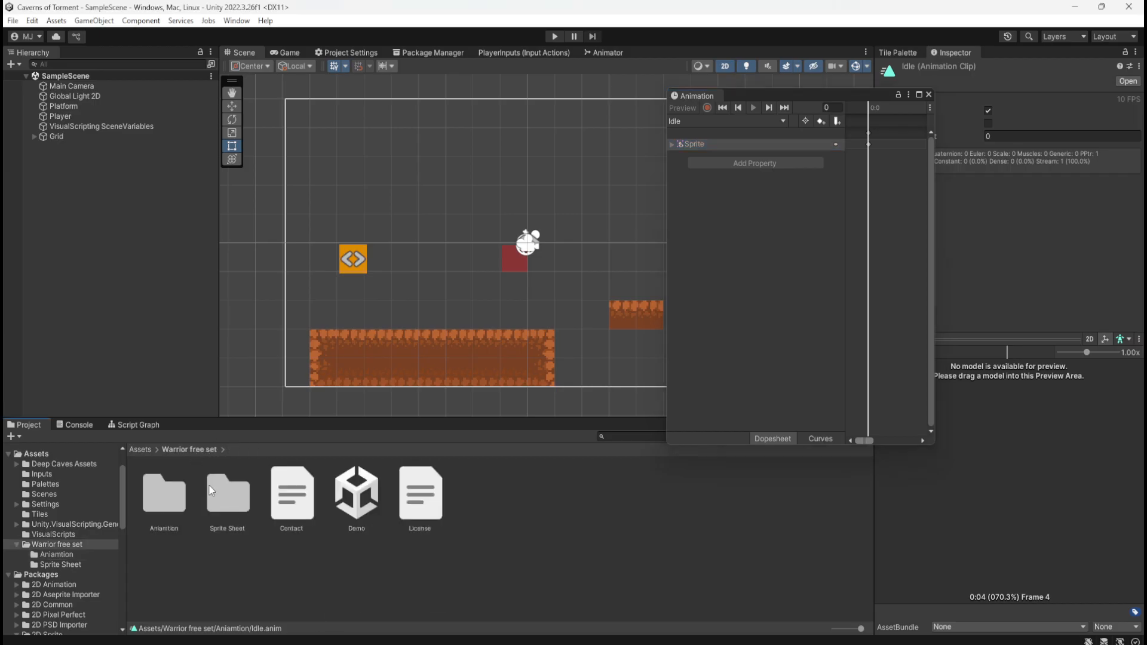
pyautogui.doubleClick(236, 511)
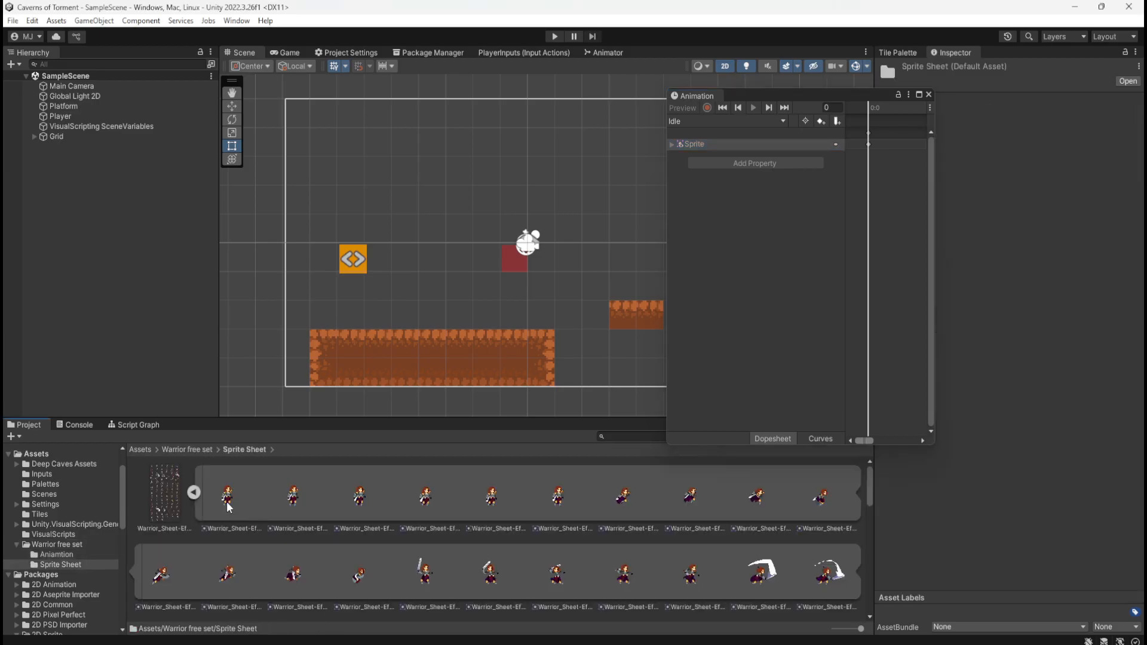
pyautogui.click(227, 501)
pyautogui.click(496, 489)
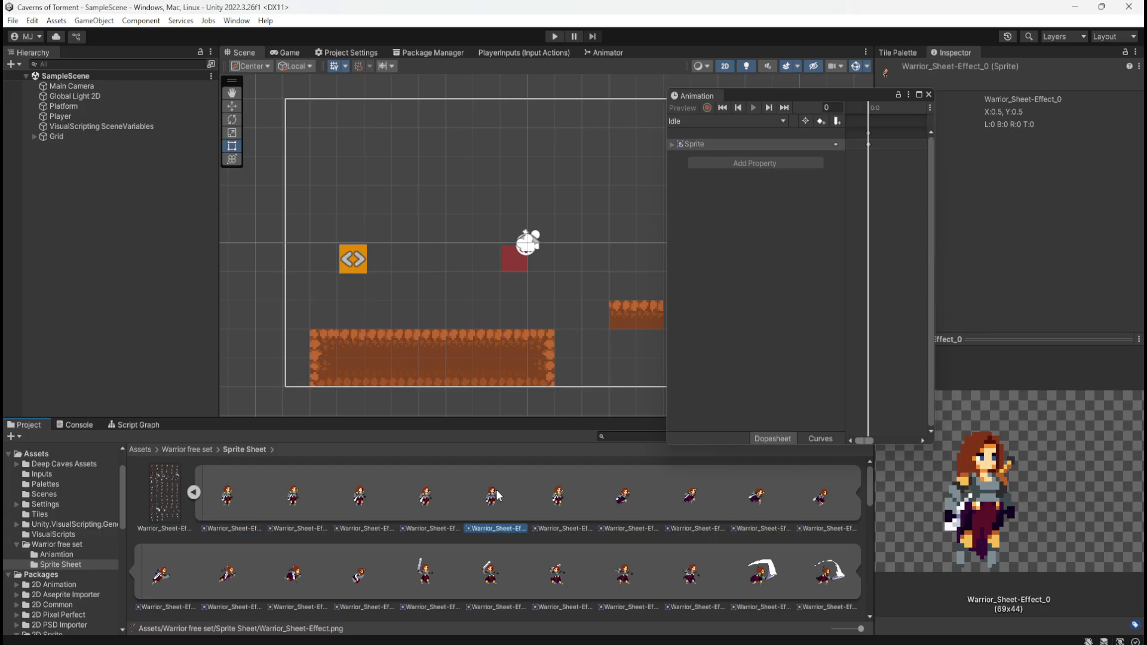
pyautogui.click(594, 513)
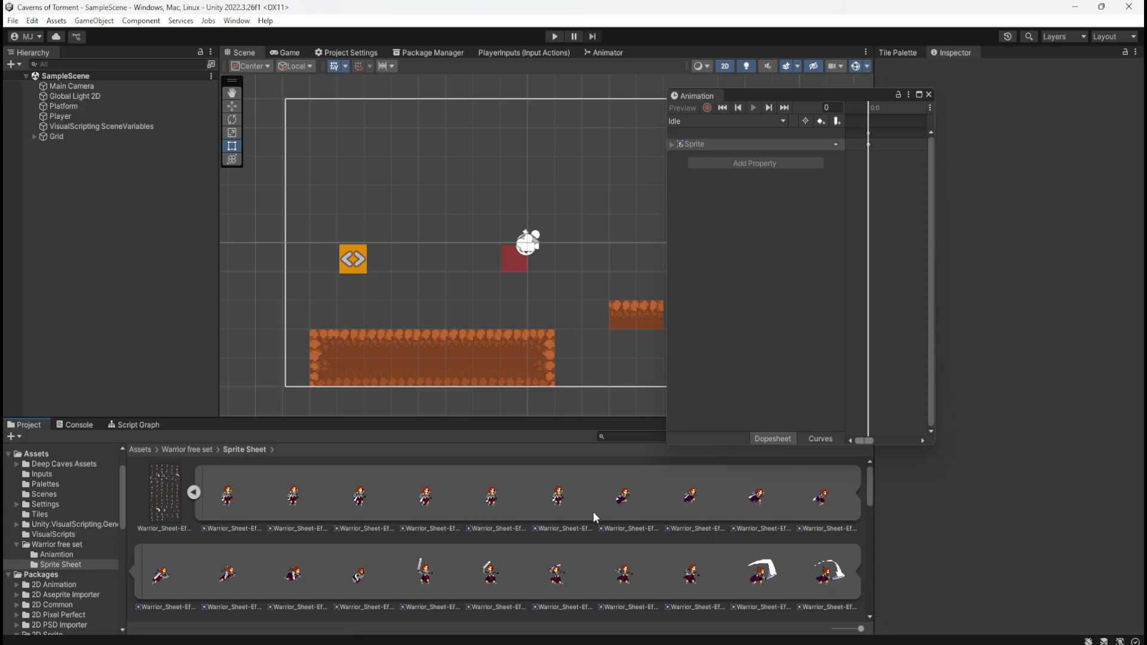
# Try to create a new animation in the scene from the idle sprites Warrior_Sheet-Effect_0 to Warrior_Sheet-Effect_5
pyautogui.click(231, 499)
pyautogui.click(557, 499)
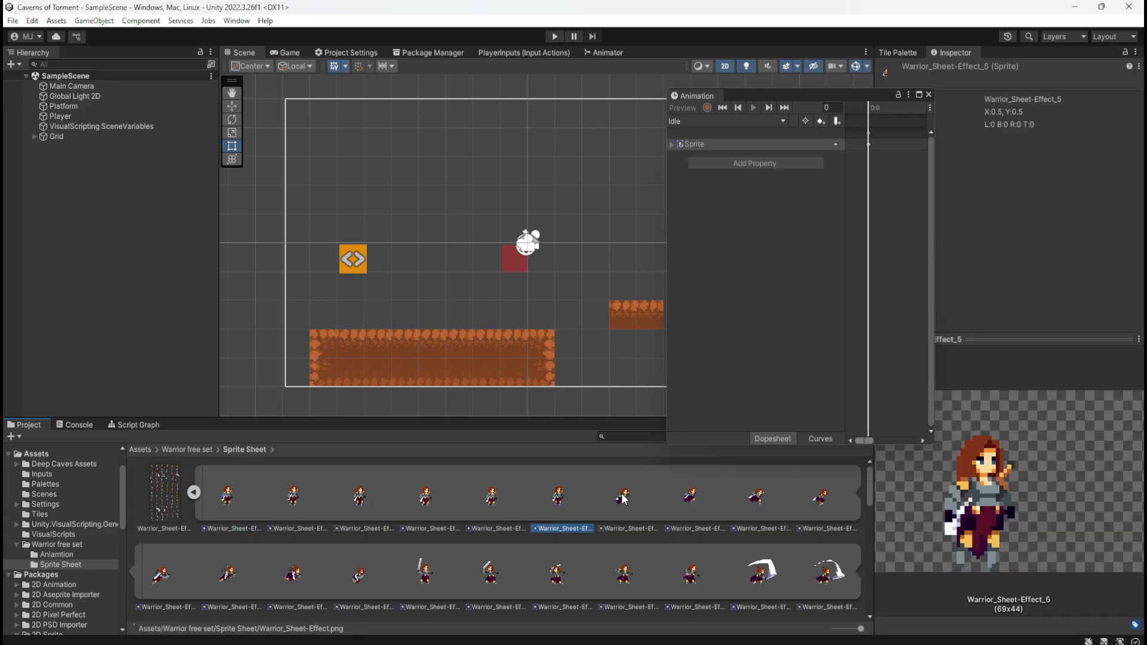
pyautogui.click(622, 498)
pyautogui.click(563, 496)
pyautogui.click(227, 500)
pyautogui.keyDown('shift'); pyautogui.click(559, 500); pyautogui.keyUp('shift')
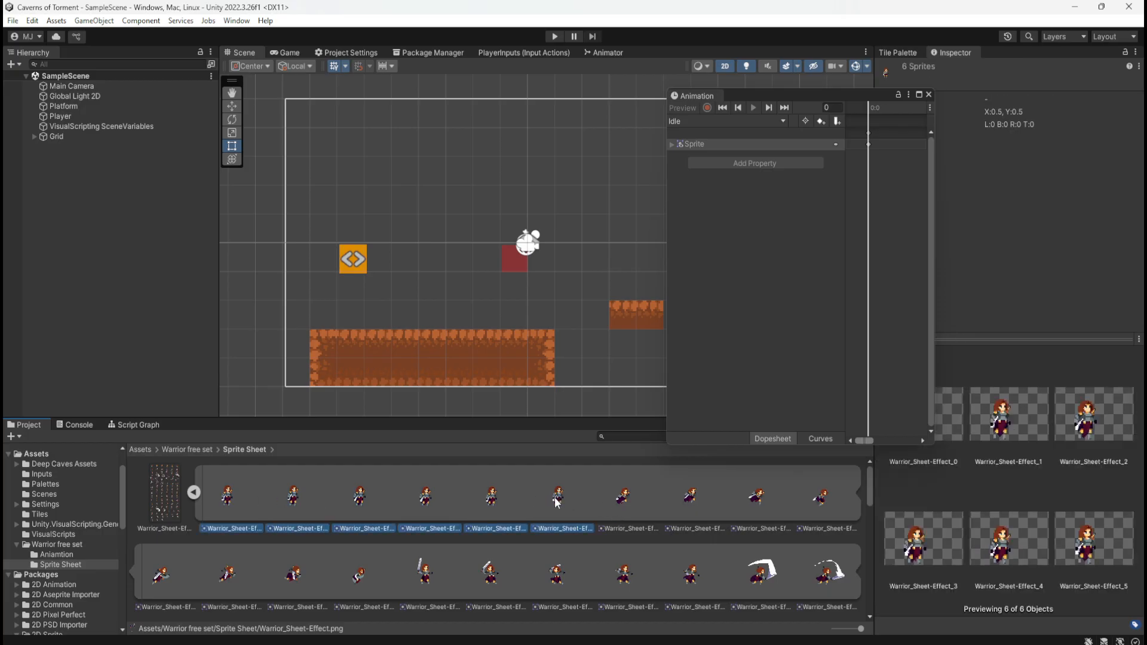
pyautogui.moveTo(556, 502); pyautogui.dragTo(453, 301)
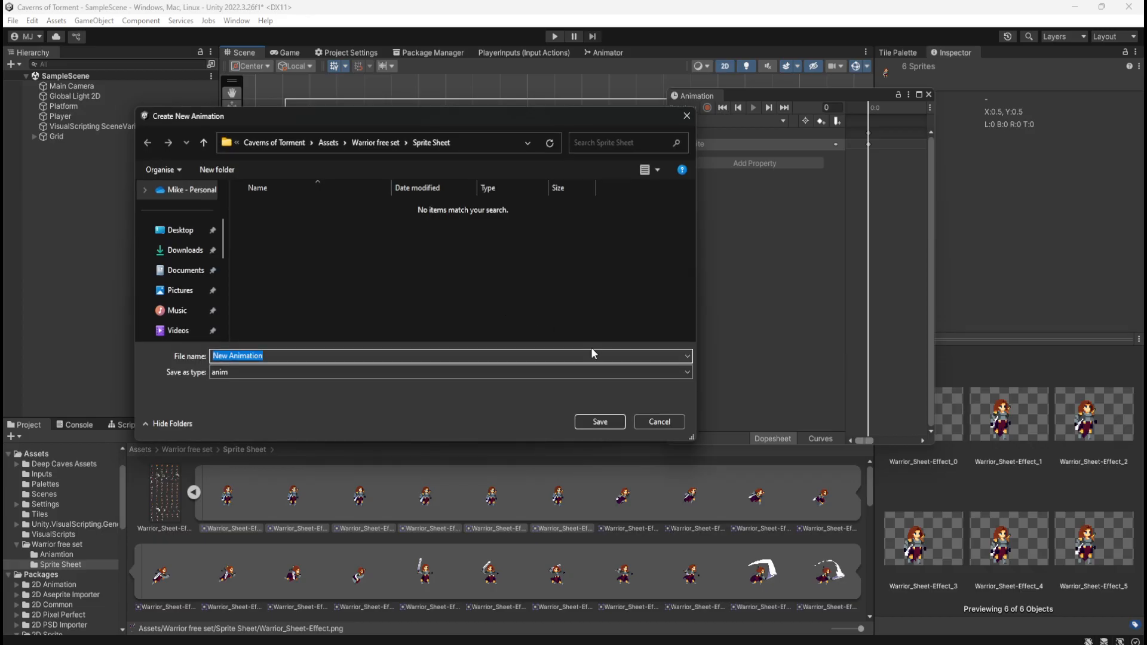
pyautogui.click(666, 421)
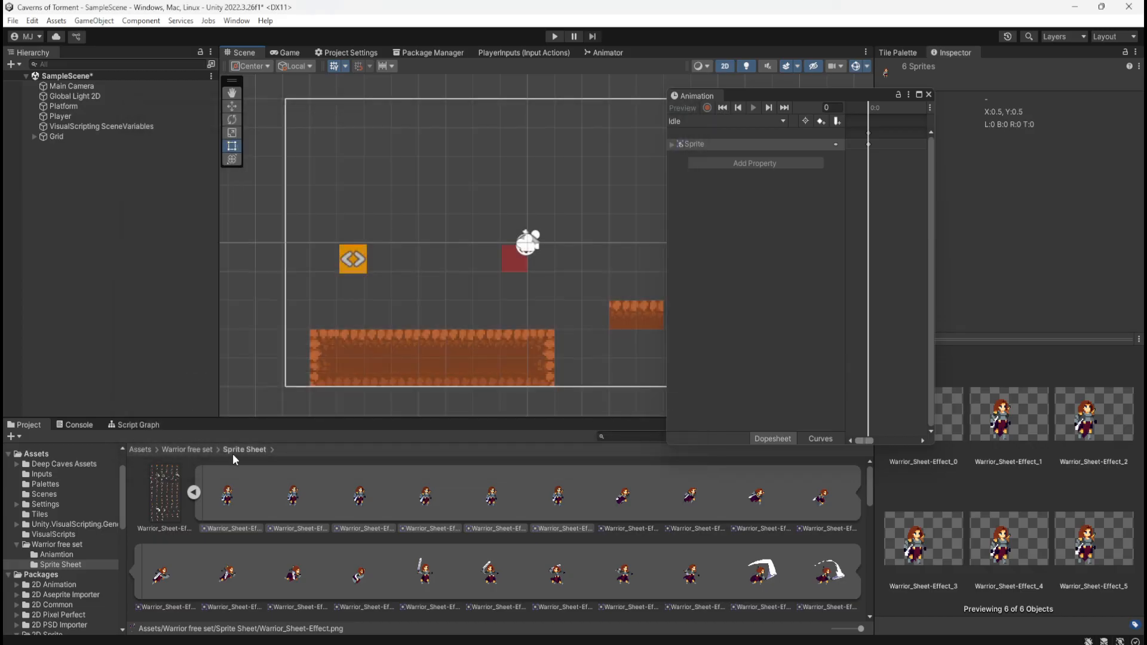
# Return to the Aniamtion folder and try to place the Idle clip in the scene
pyautogui.click(204, 451)
pyautogui.doubleClick(166, 483)
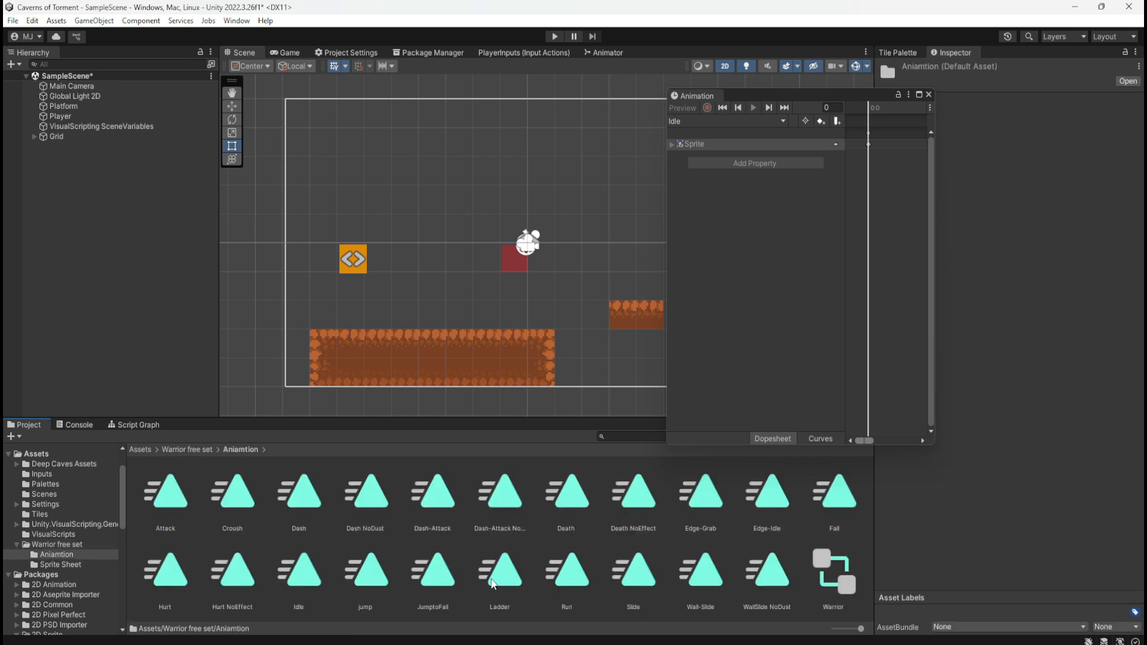
pyautogui.click(493, 584)
pyautogui.click(314, 579)
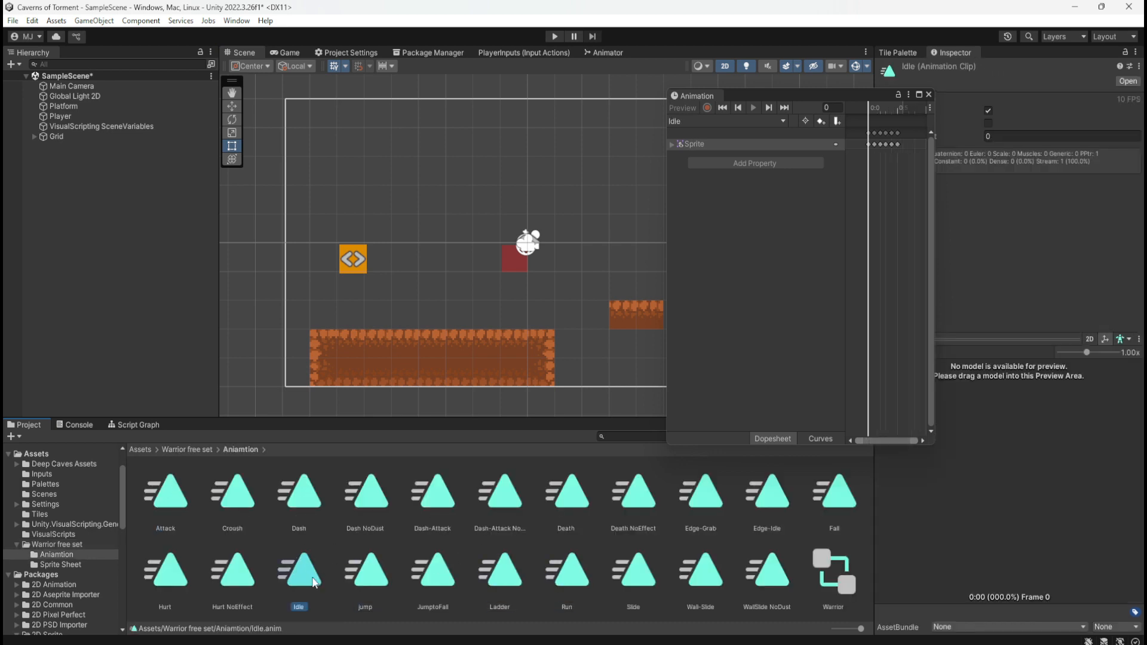
pyautogui.moveTo(313, 583); pyautogui.dragTo(386, 305)
# Delete all the Sprite keyframes of the Idle clip one by one, from the last to the first
pyautogui.click(846, 559)
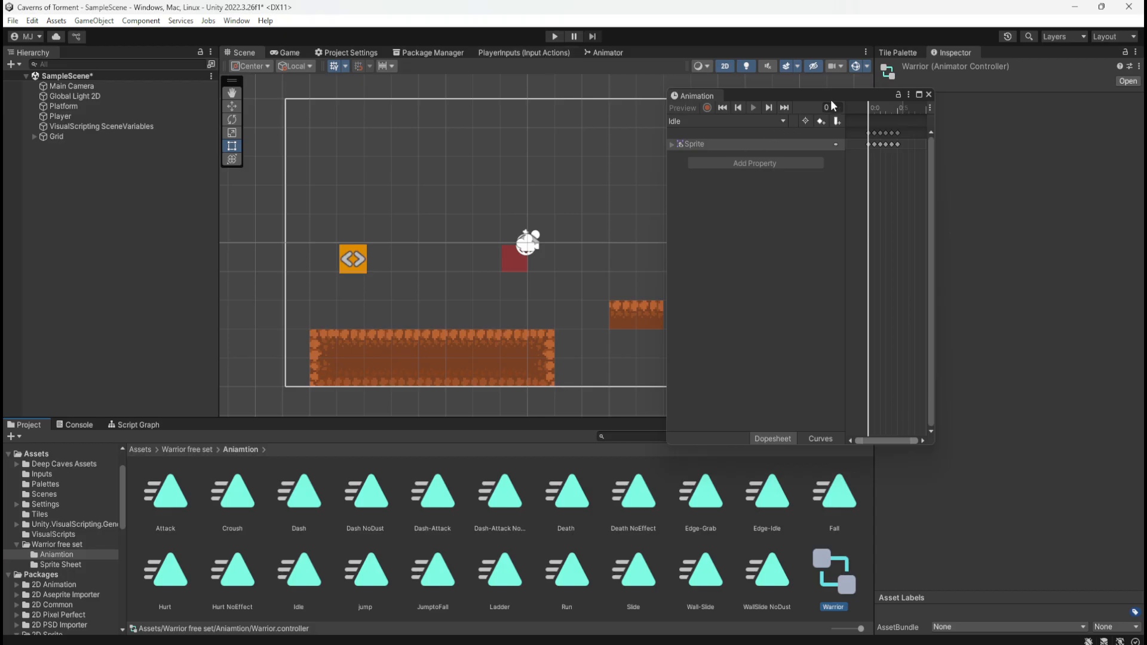
pyautogui.moveTo(835, 100); pyautogui.dragTo(781, 104)
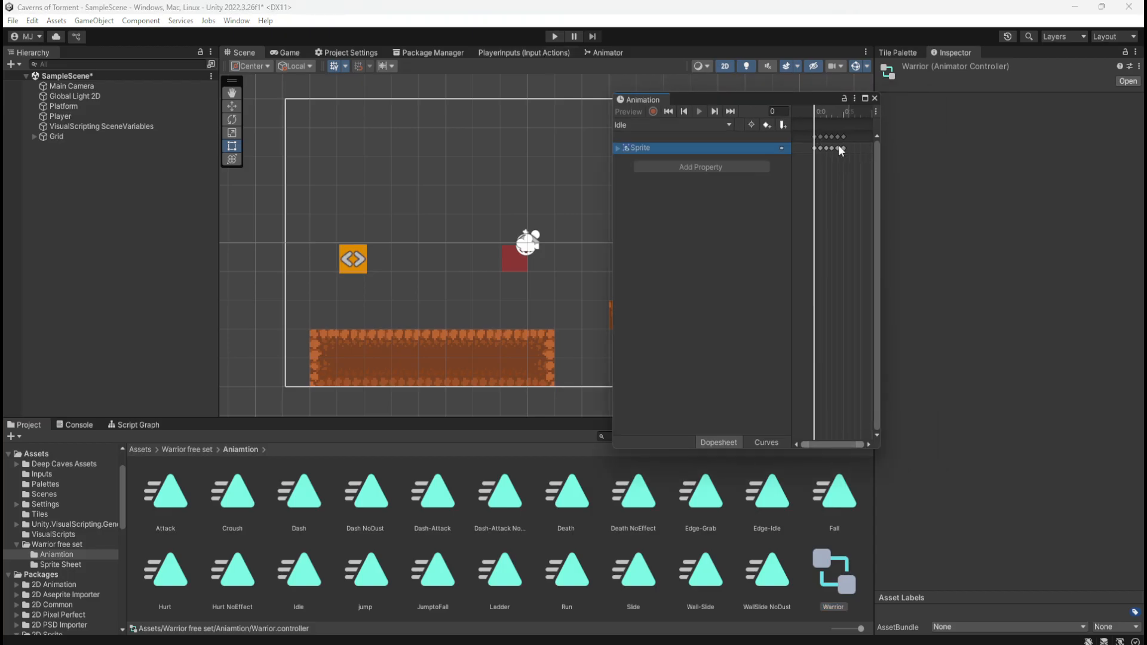
pyautogui.click(843, 148)
pyautogui.rightClick(843, 148)
pyautogui.click(866, 170)
pyautogui.rightClick(837, 148)
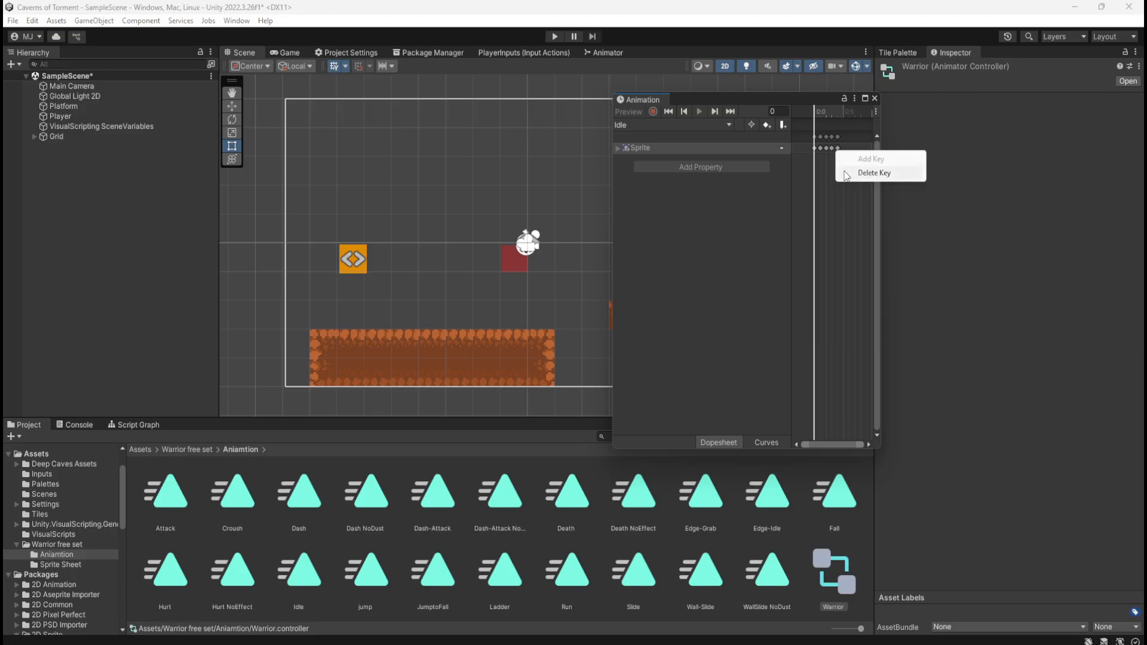
pyautogui.click(861, 171)
pyautogui.rightClick(832, 149)
pyautogui.click(860, 174)
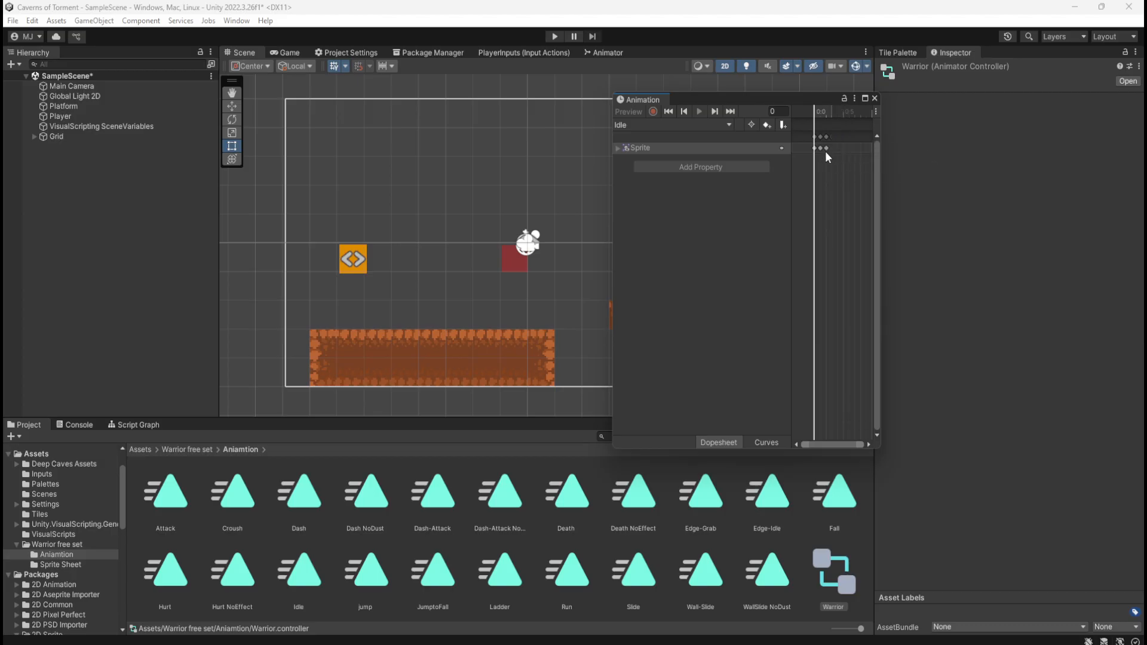
pyautogui.rightClick(826, 149)
pyautogui.click(860, 174)
pyautogui.rightClick(821, 148)
pyautogui.click(848, 174)
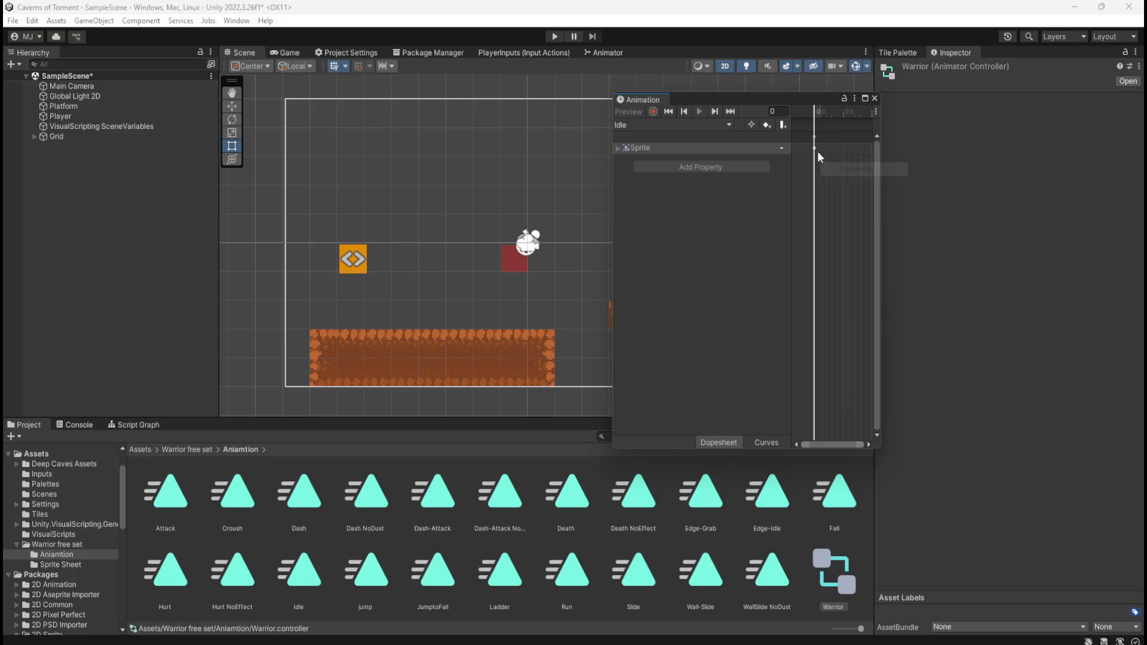
pyautogui.rightClick(815, 148)
pyautogui.click(847, 174)
# Open the Dash-Attack clip in the Animation window and move its playhead to frame 4
pyautogui.click(427, 500)
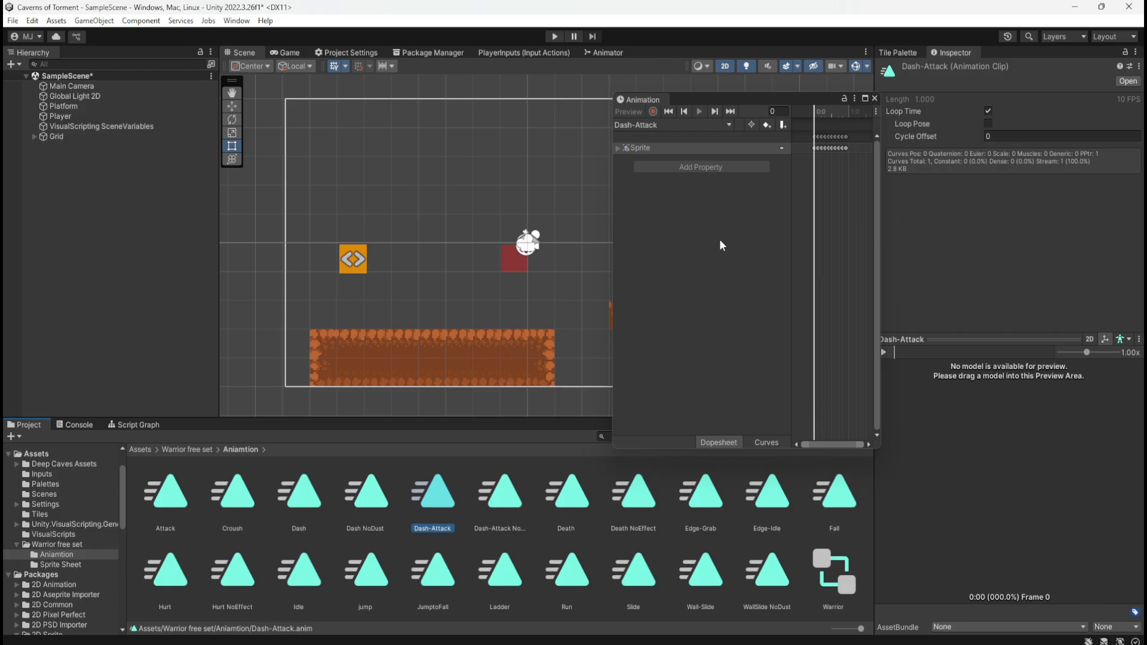
pyautogui.click(842, 163)
pyautogui.click(828, 111)
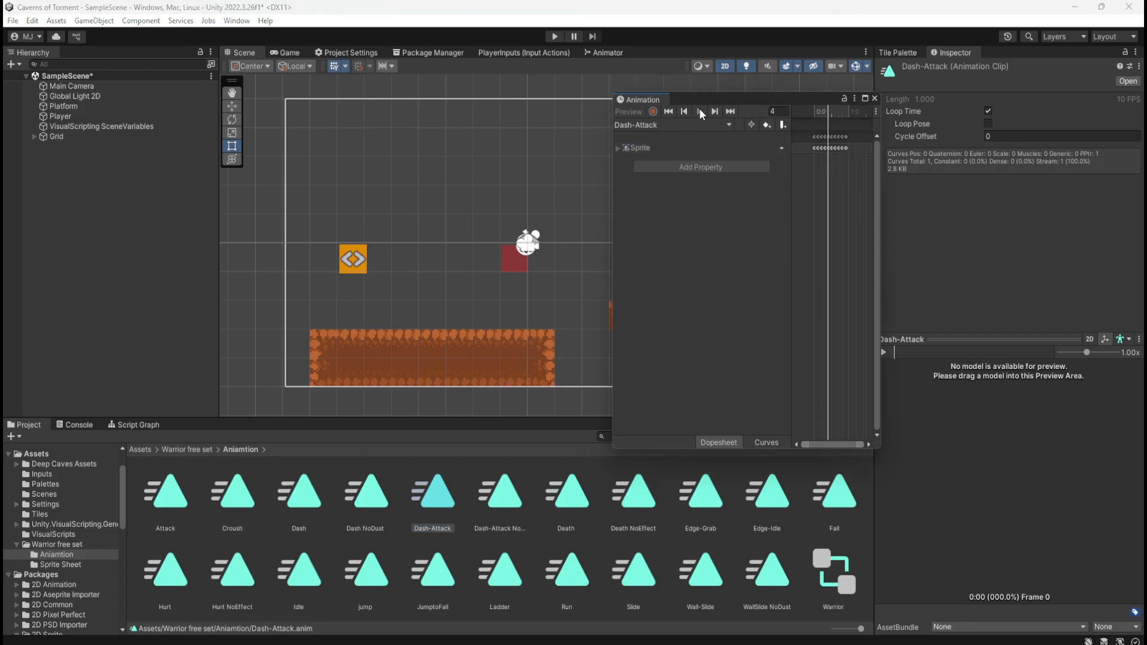
# Undo the most recent keyframe deletions in the Idle clip, checking its Sprite track in between
pyautogui.click(306, 578)
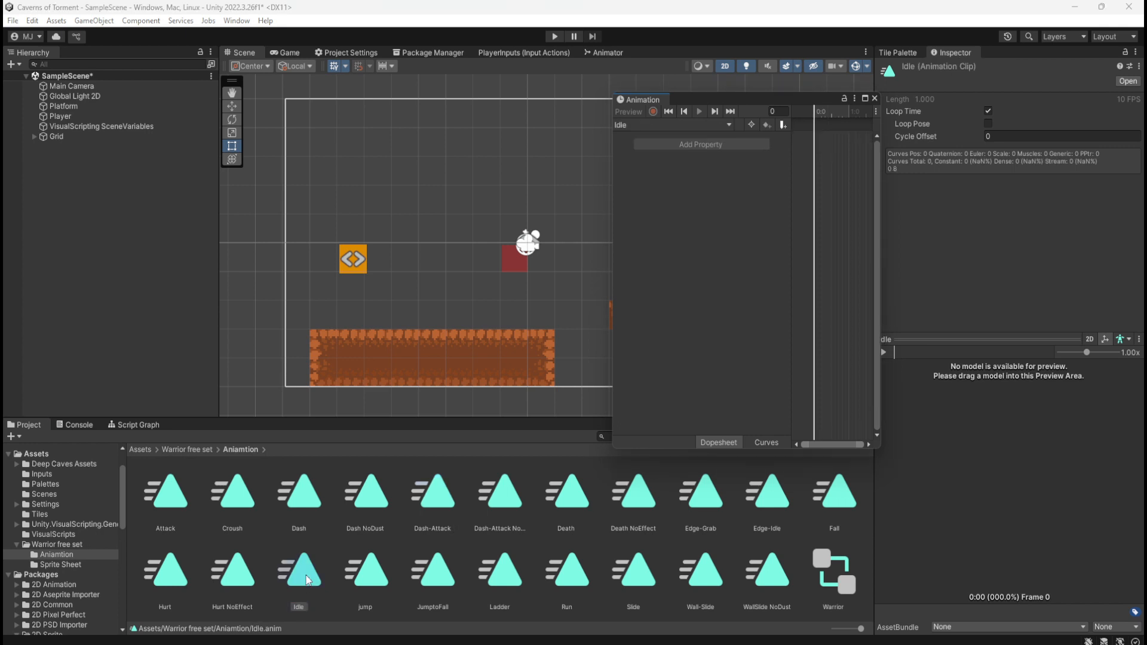
pyautogui.hotkey('ctrl', 'z')
pyautogui.hotkey('ctrl', 'z')
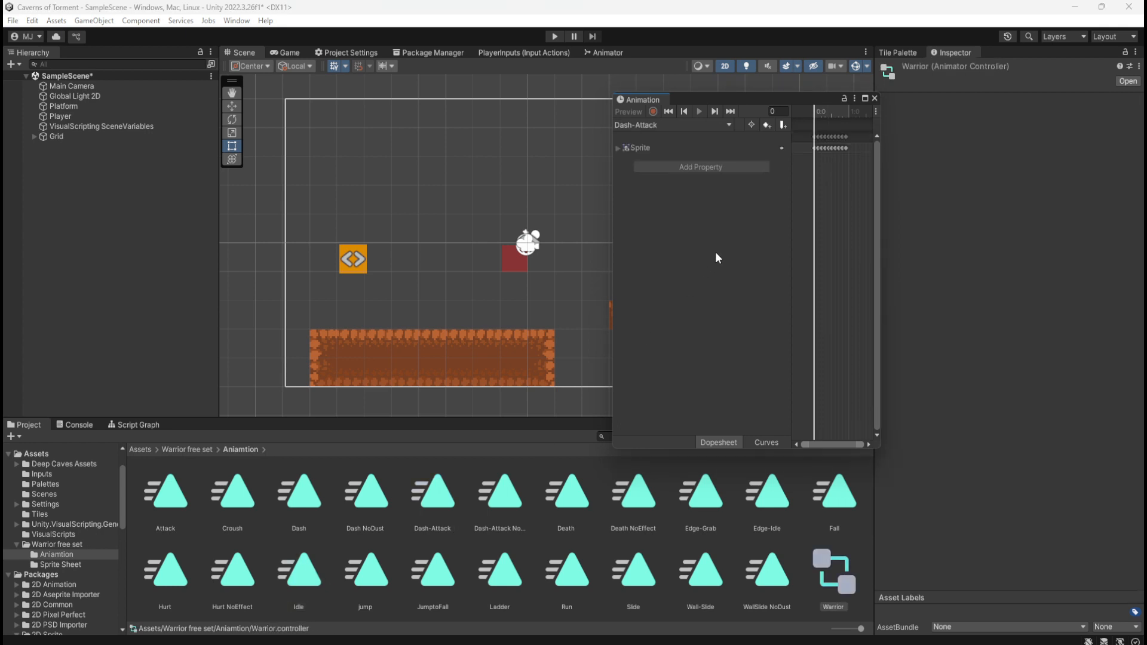
pyautogui.click(282, 583)
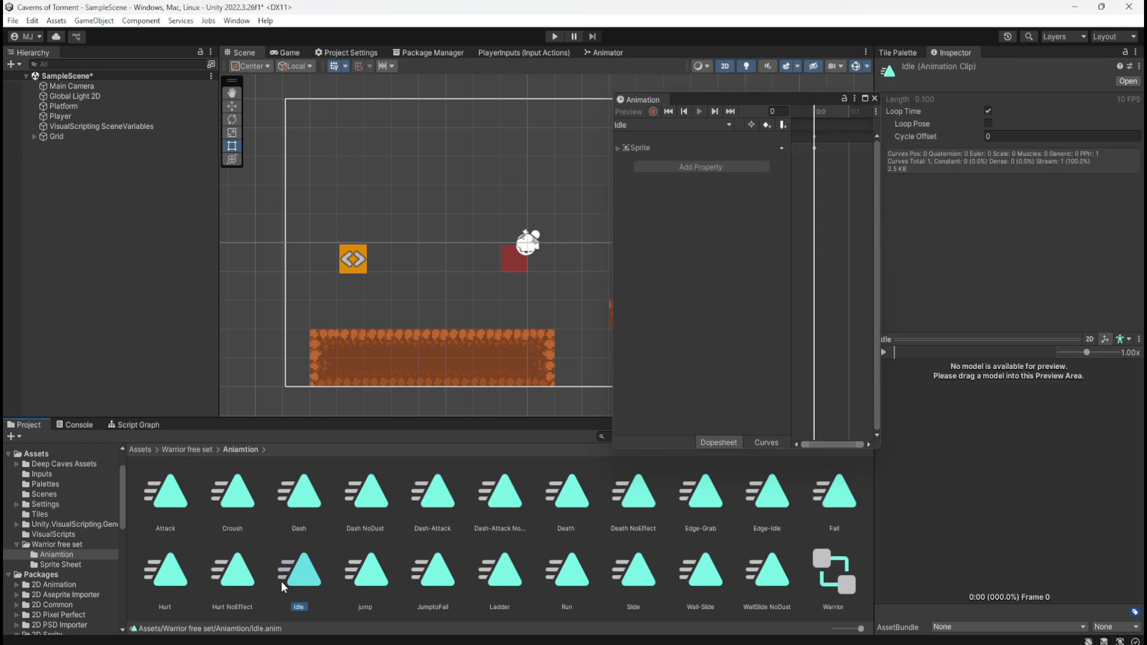
pyautogui.hotkey('ctrl', 'z')
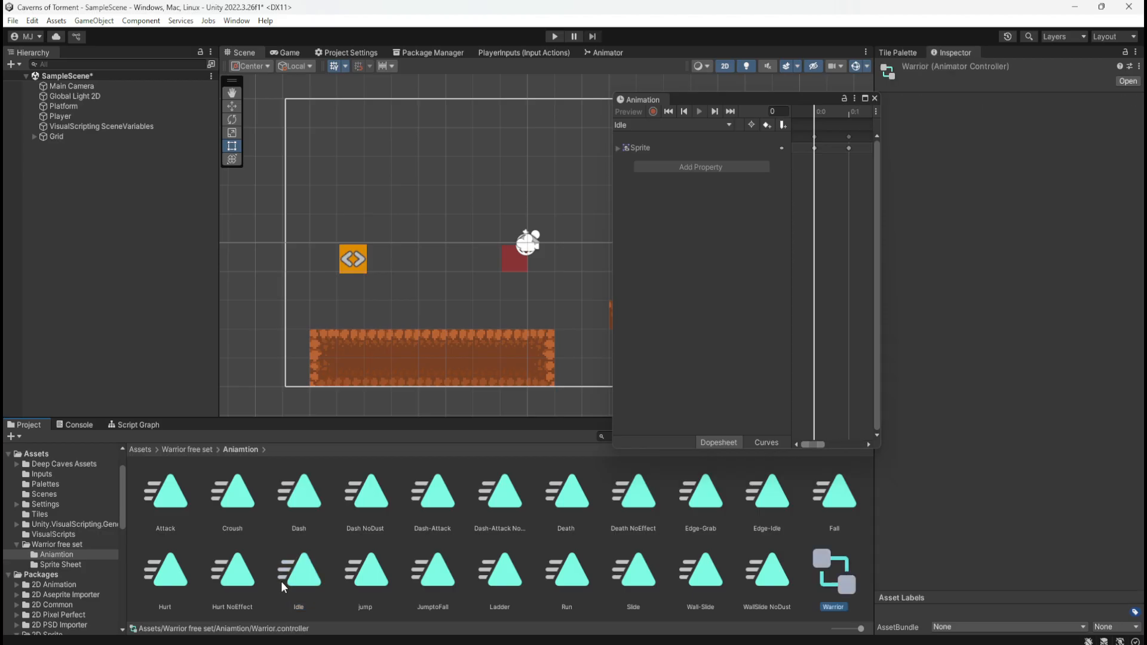
# Check the keyframes of the jump, Run and Ladder clips, and reopen the Aniamtion folder
pyautogui.click(367, 571)
pyautogui.click(567, 570)
pyautogui.click(500, 568)
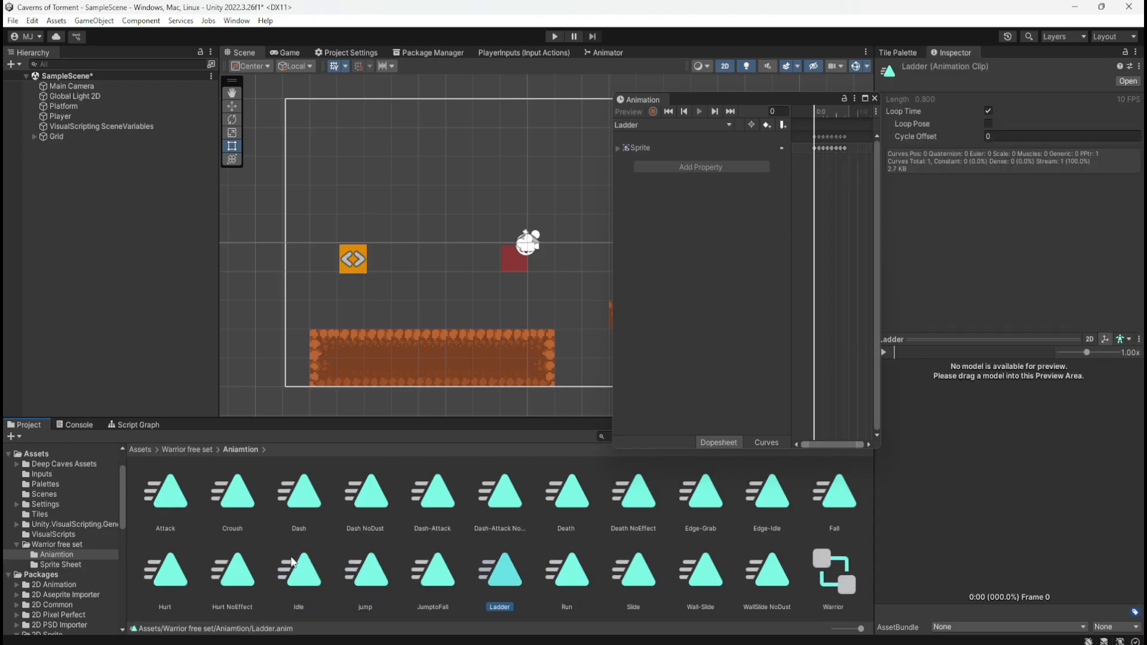
pyautogui.press('BackSpace')
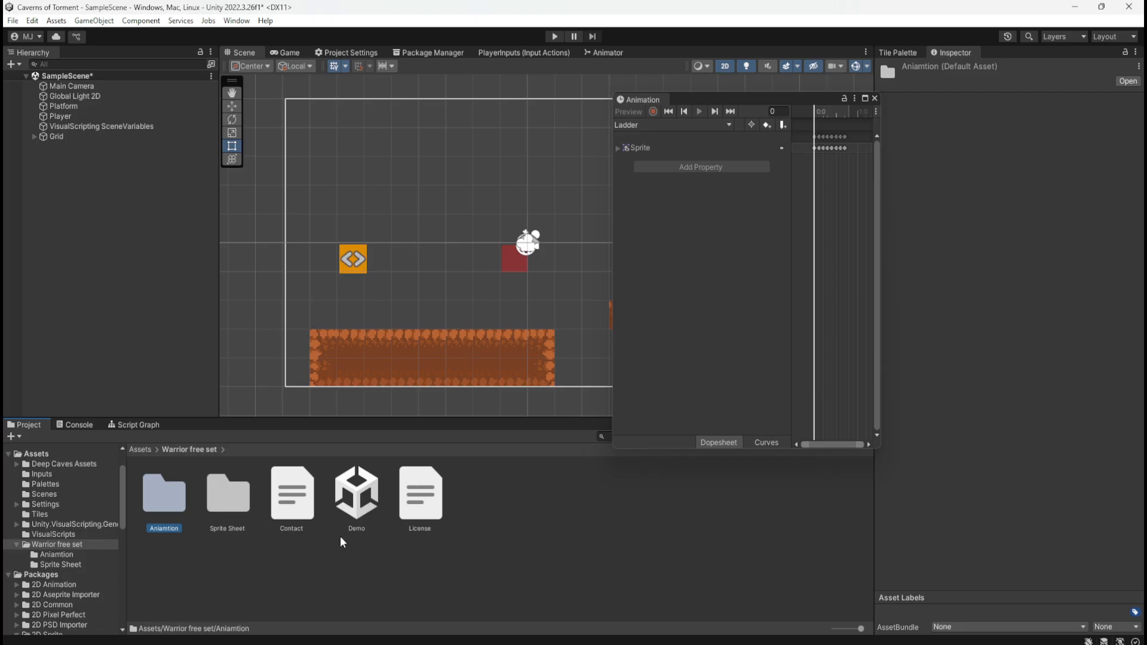
pyautogui.doubleClick(164, 513)
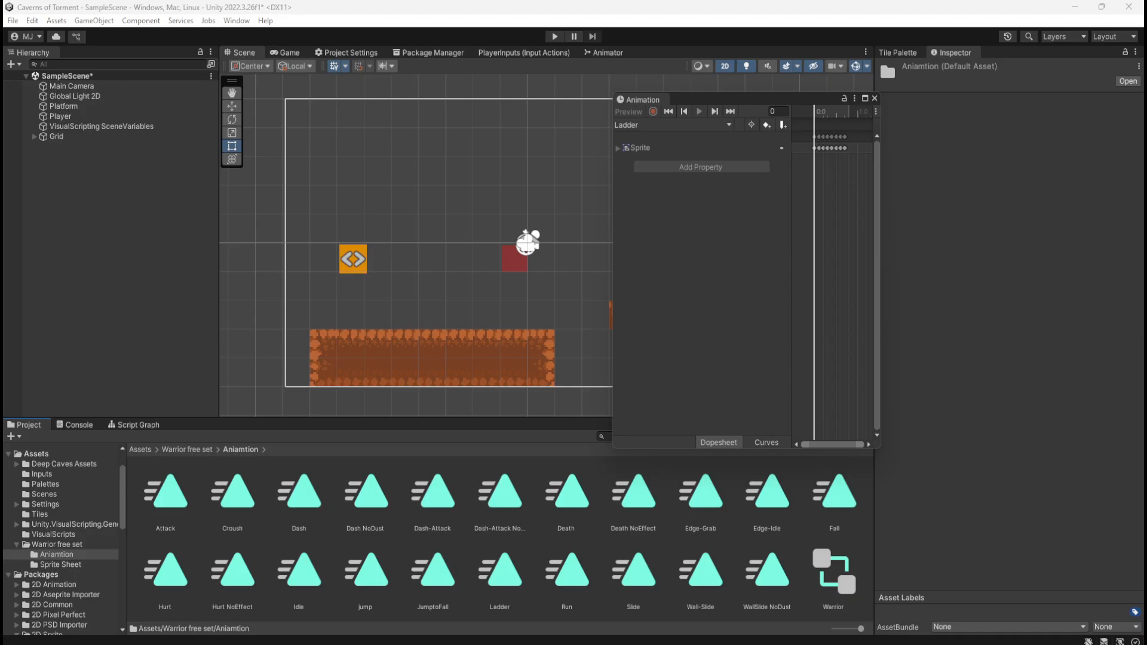
# Examine the Warrior sprites available for the Player's Sprite Renderer, leaving its sprite assignment as it is
pyautogui.click(60, 116)
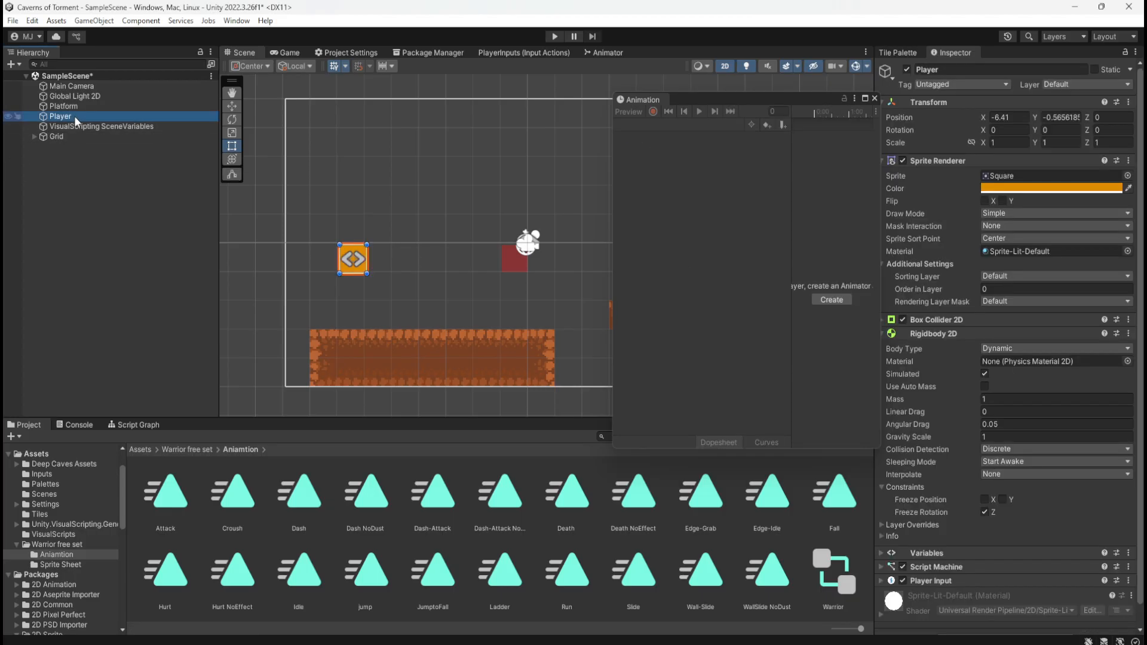
pyautogui.click(1128, 176)
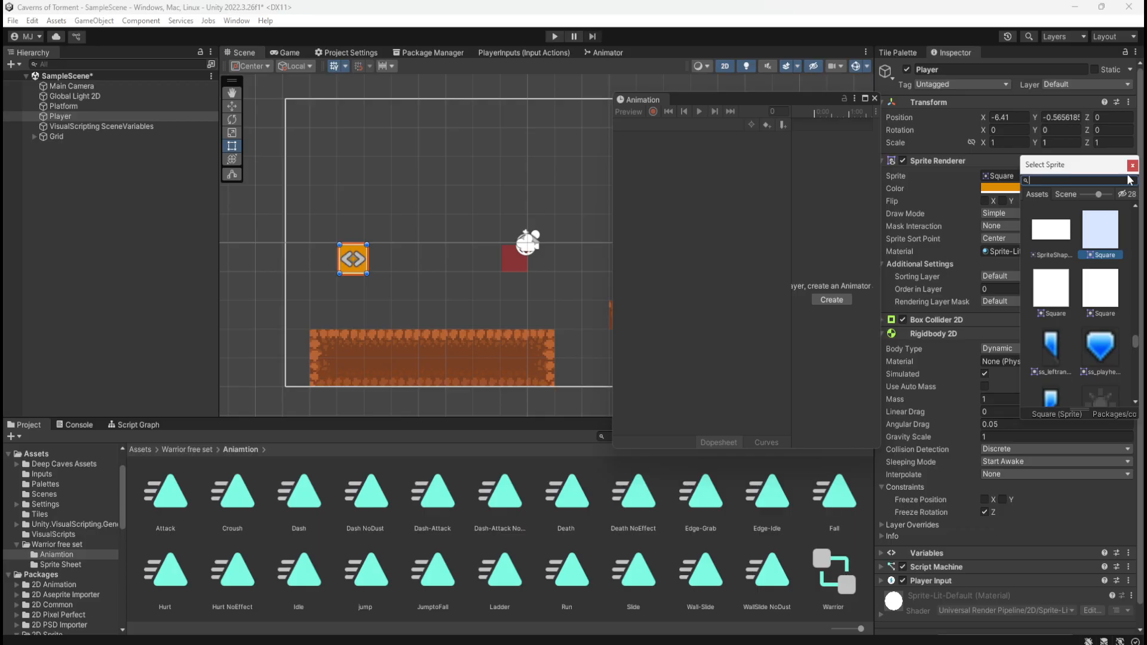
pyautogui.moveTo(1098, 194); pyautogui.dragTo(1121, 195)
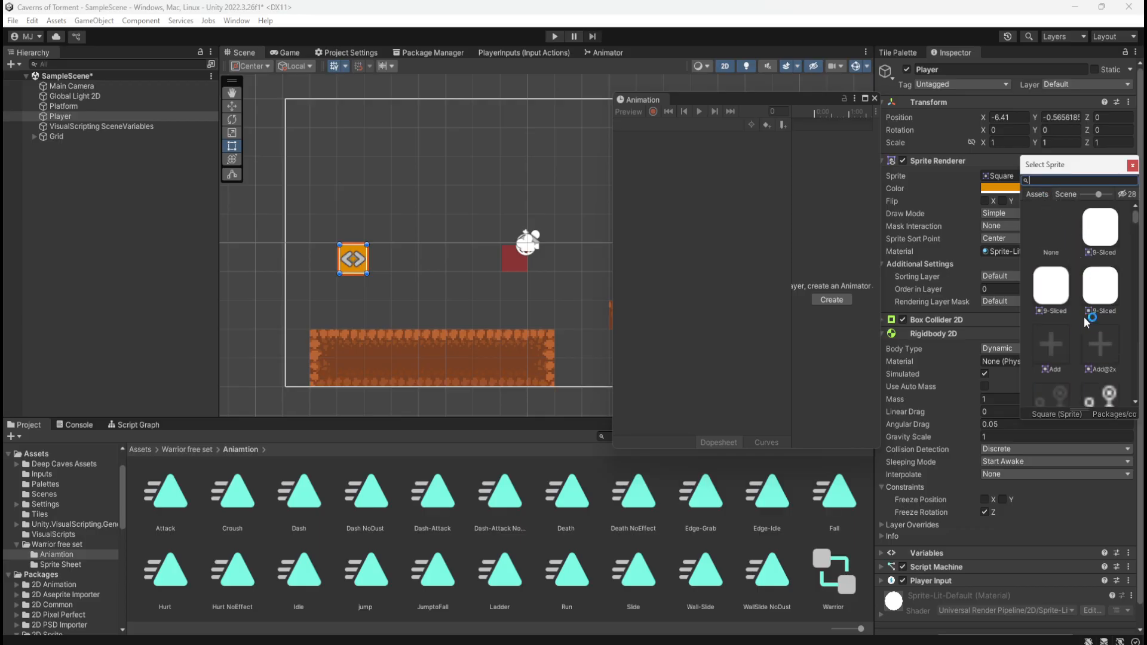
pyautogui.click(1125, 196)
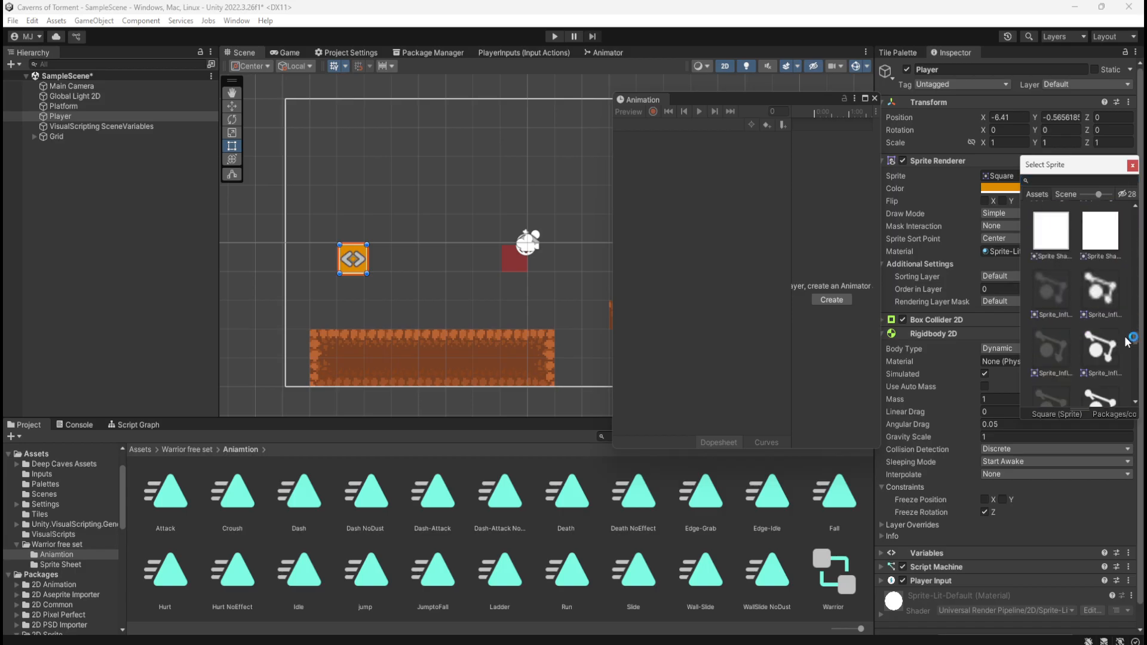
pyautogui.moveTo(1125, 338); pyautogui.dragTo(1134, 359)
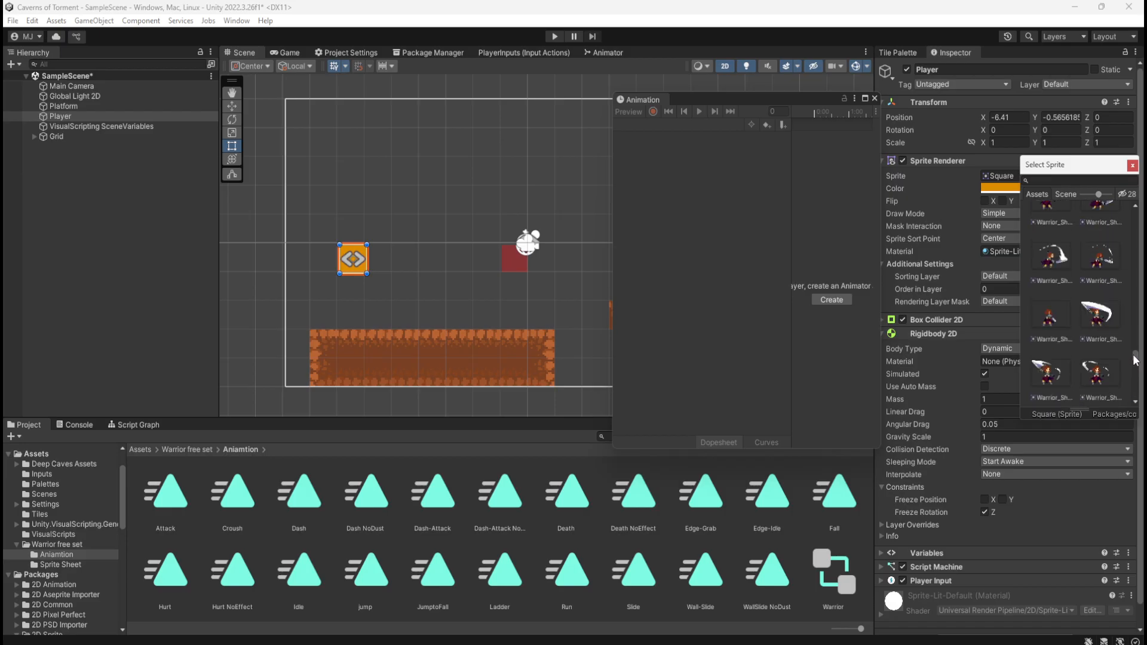
pyautogui.scroll(7, 1094, 339)
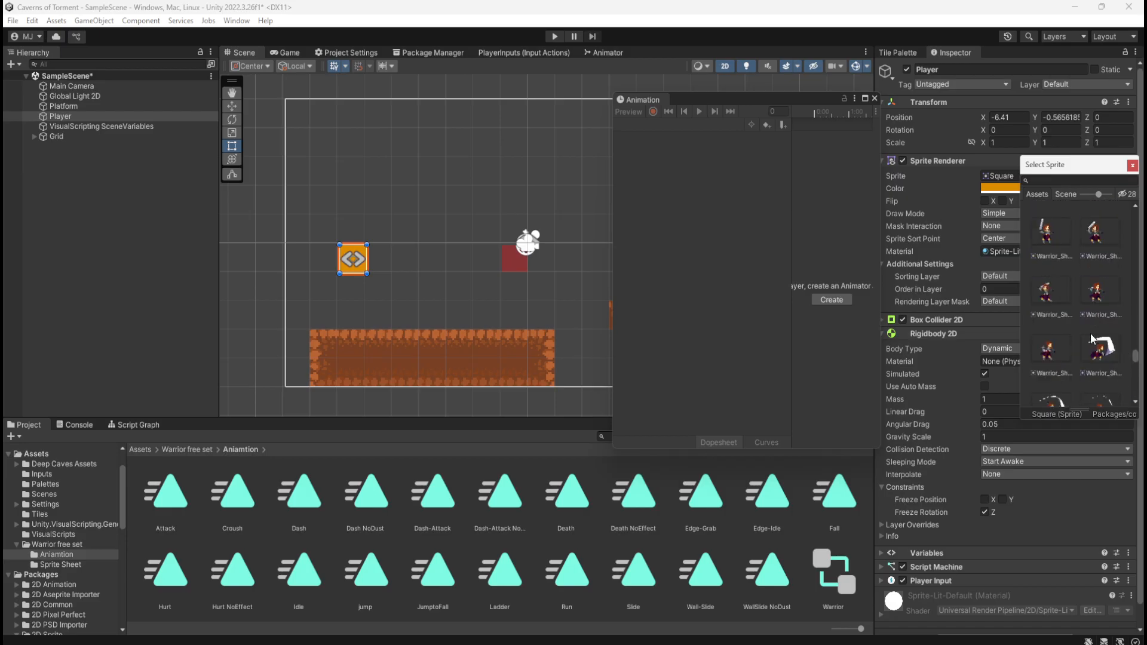
pyautogui.scroll(5, 1094, 338)
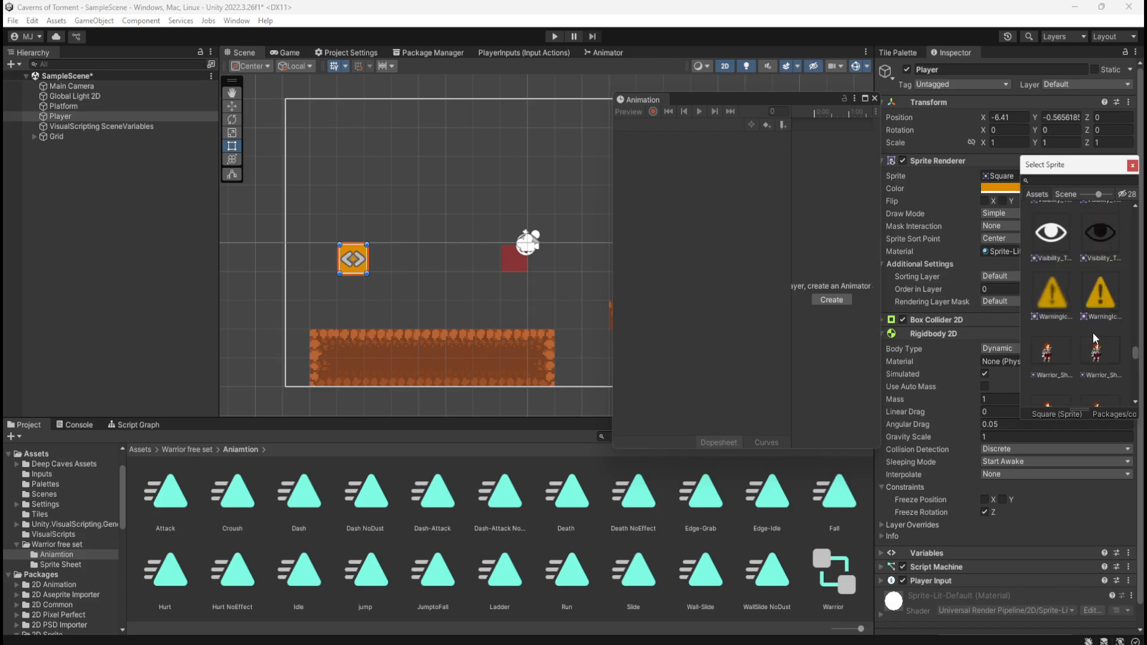
pyautogui.scroll(-4, 1066, 348)
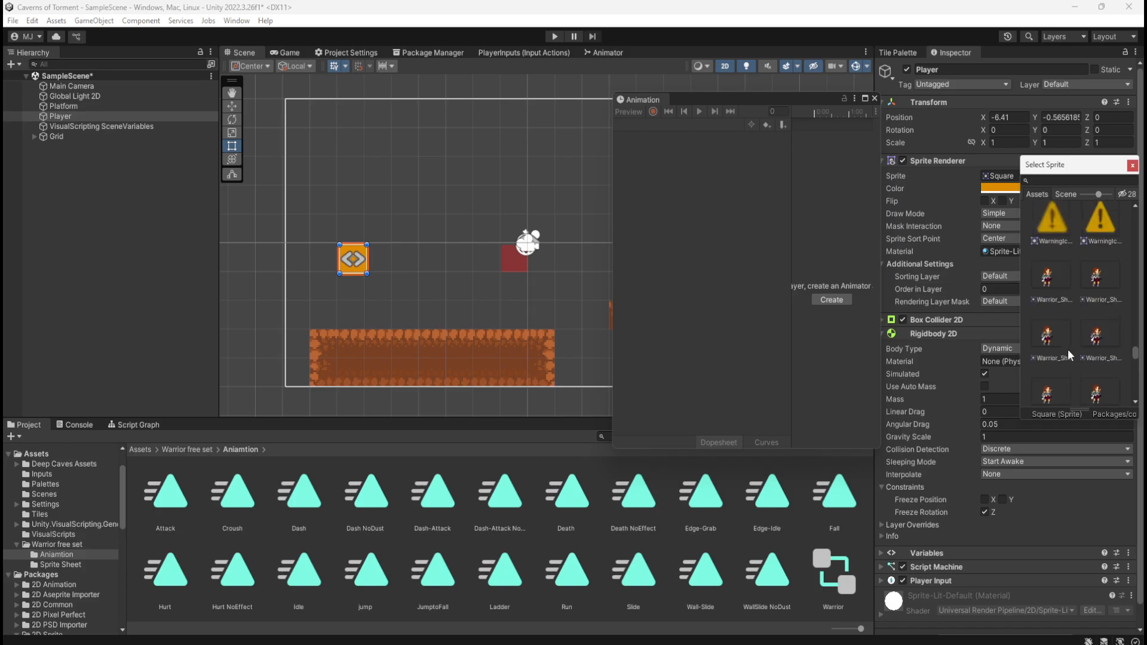
pyautogui.scroll(-1, 1067, 348)
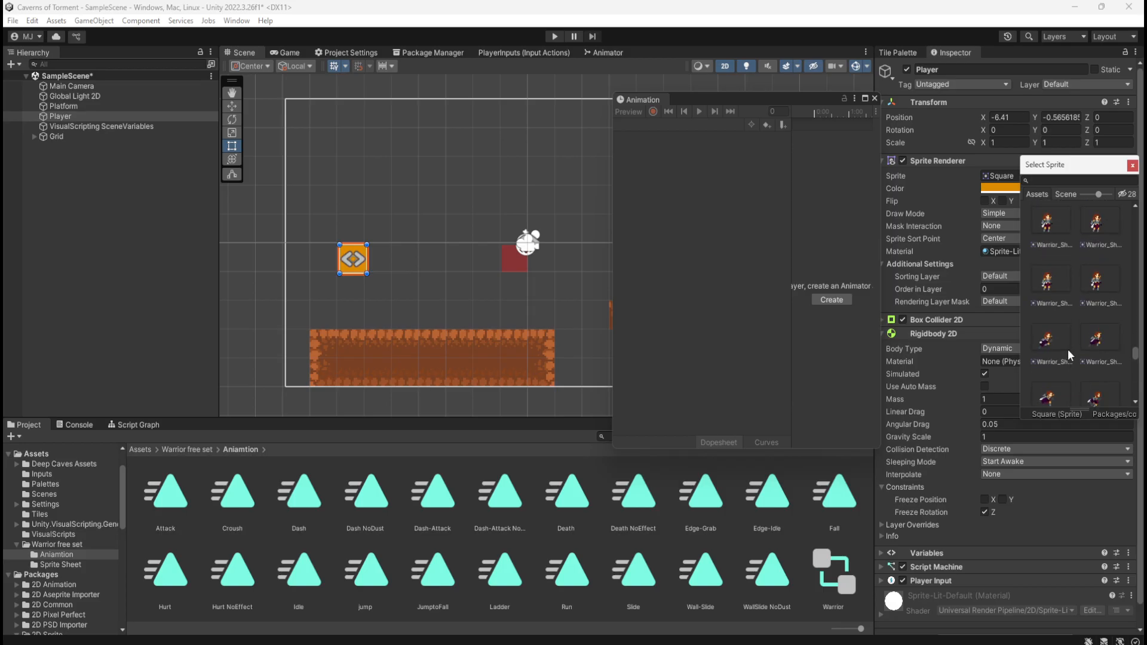
pyautogui.scroll(5, 1041, 313)
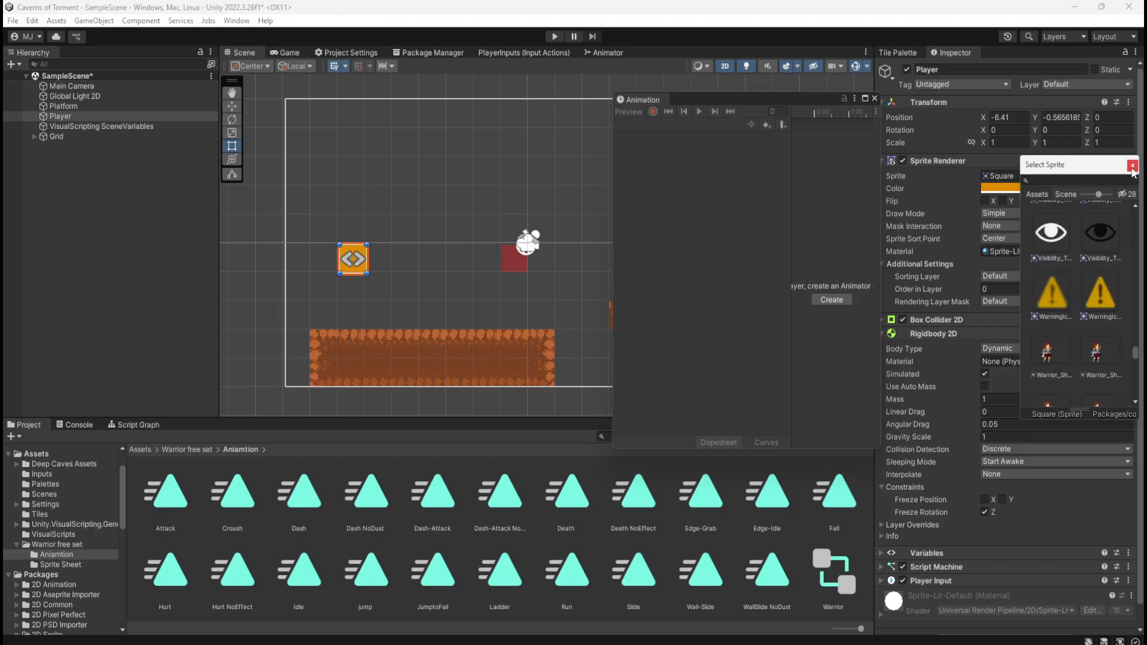
pyautogui.scroll(6, 1109, 298)
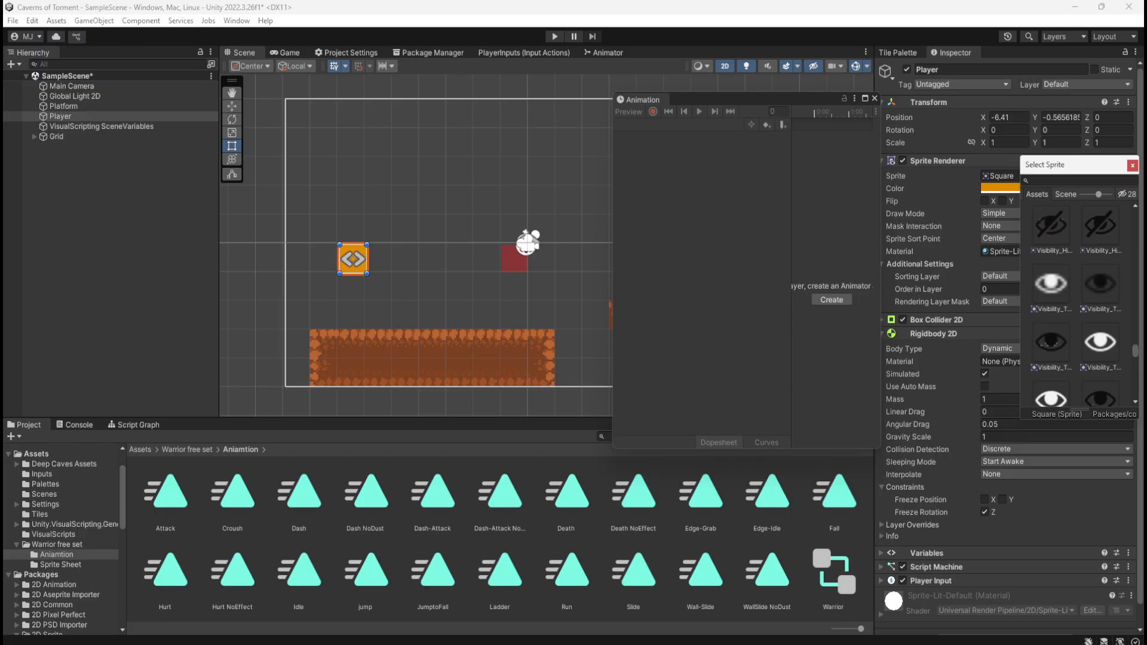
pyautogui.click(1132, 166)
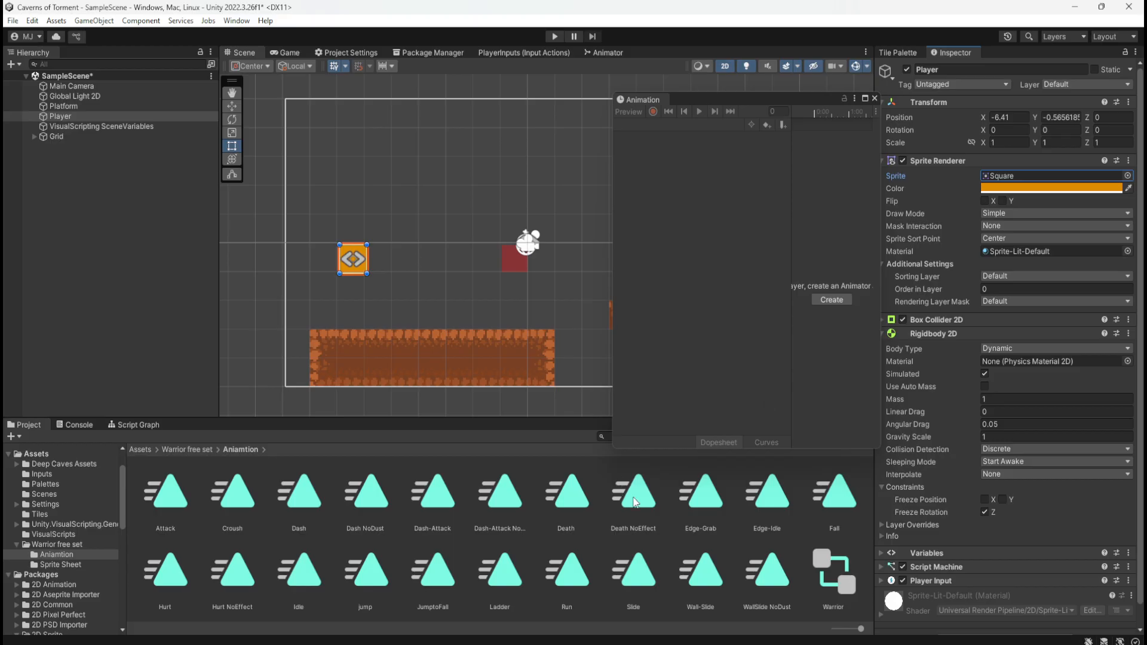
# Open the Warrior animator controller, close the Animation window, and examine the controller's states around Idle and Entry
pyautogui.doubleClick(838, 584)
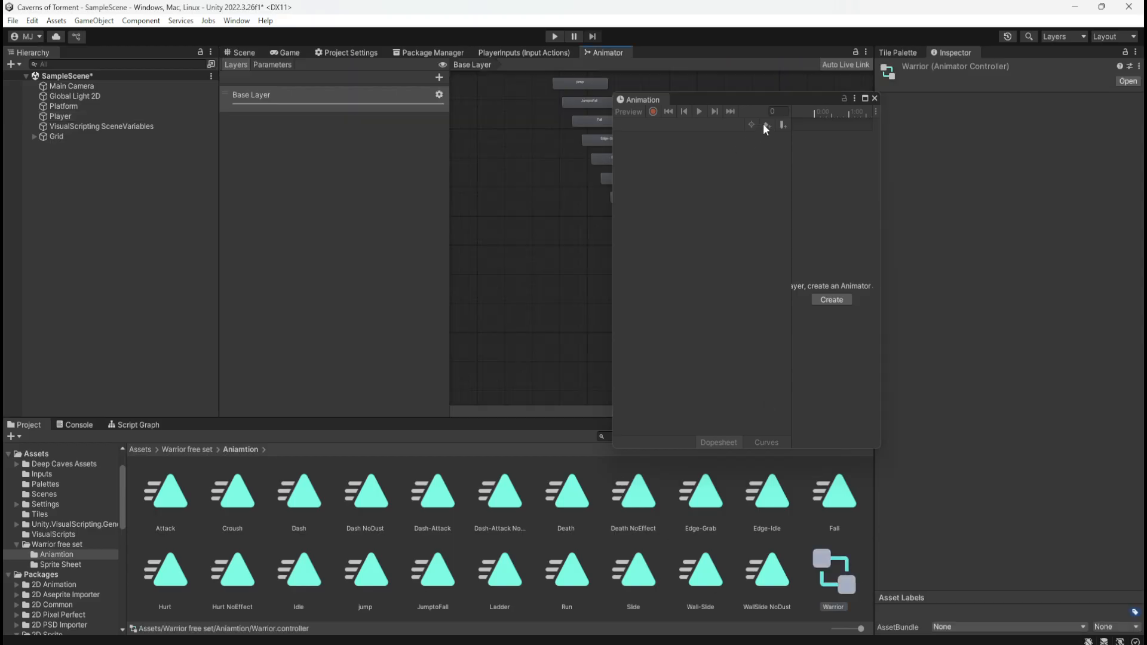
pyautogui.click(874, 98)
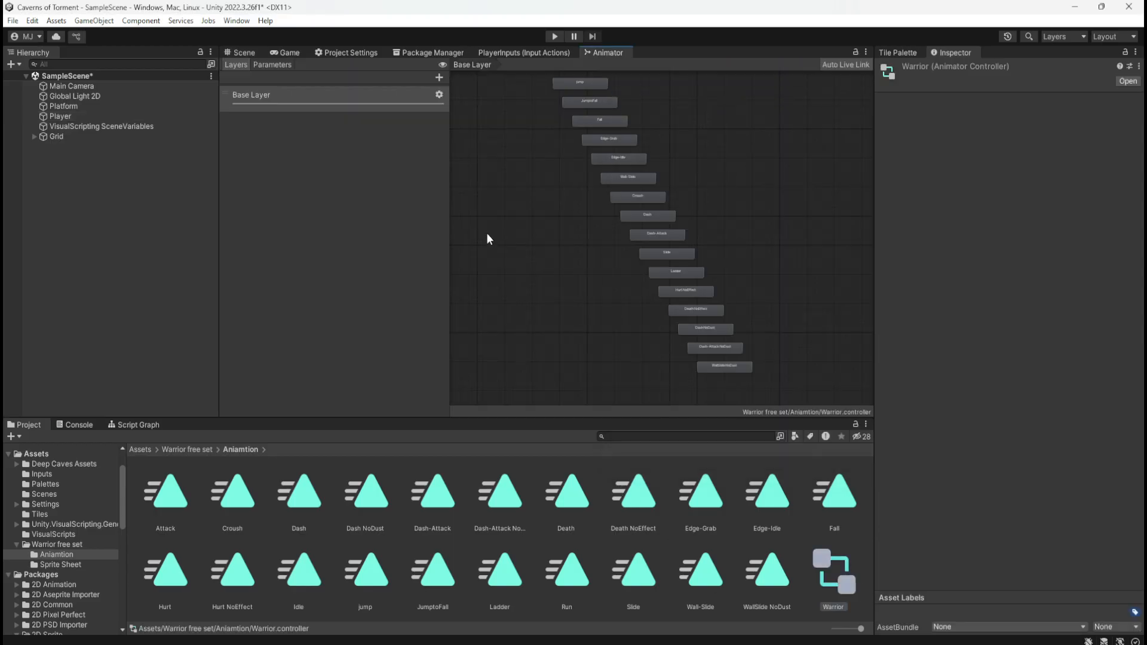
pyautogui.scroll(-1, 642, 361)
pyautogui.scroll(5, 572, 143)
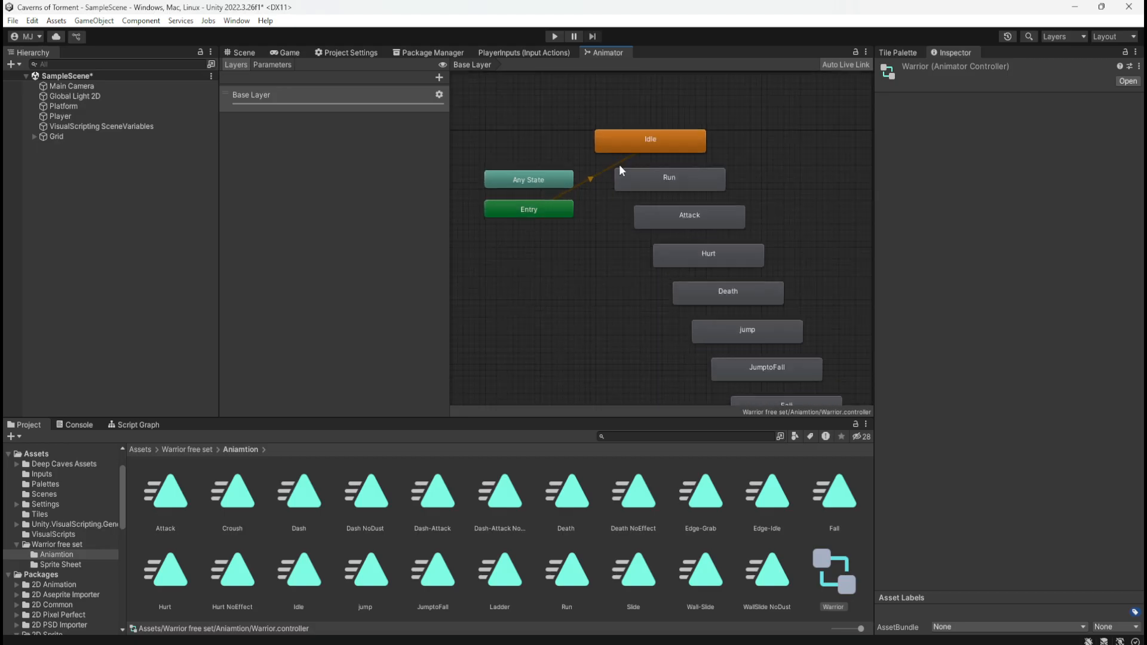
pyautogui.click(583, 229)
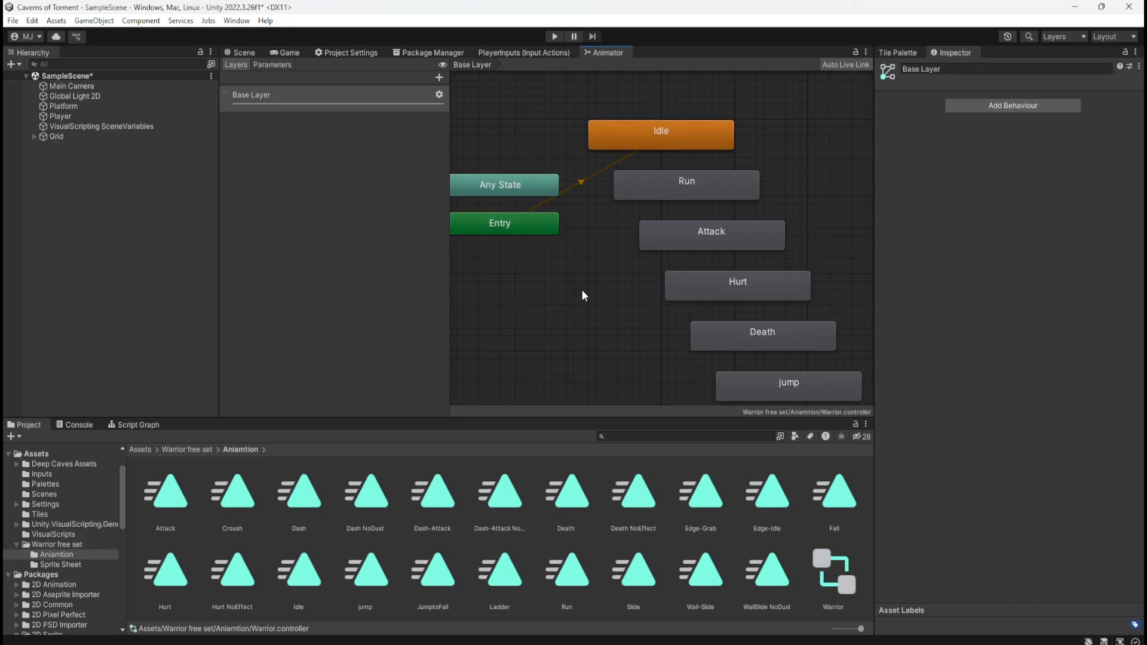
pyautogui.scroll(-2, 600, 281)
pyautogui.moveTo(604, 321); pyautogui.dragTo(584, 254, button='middle')
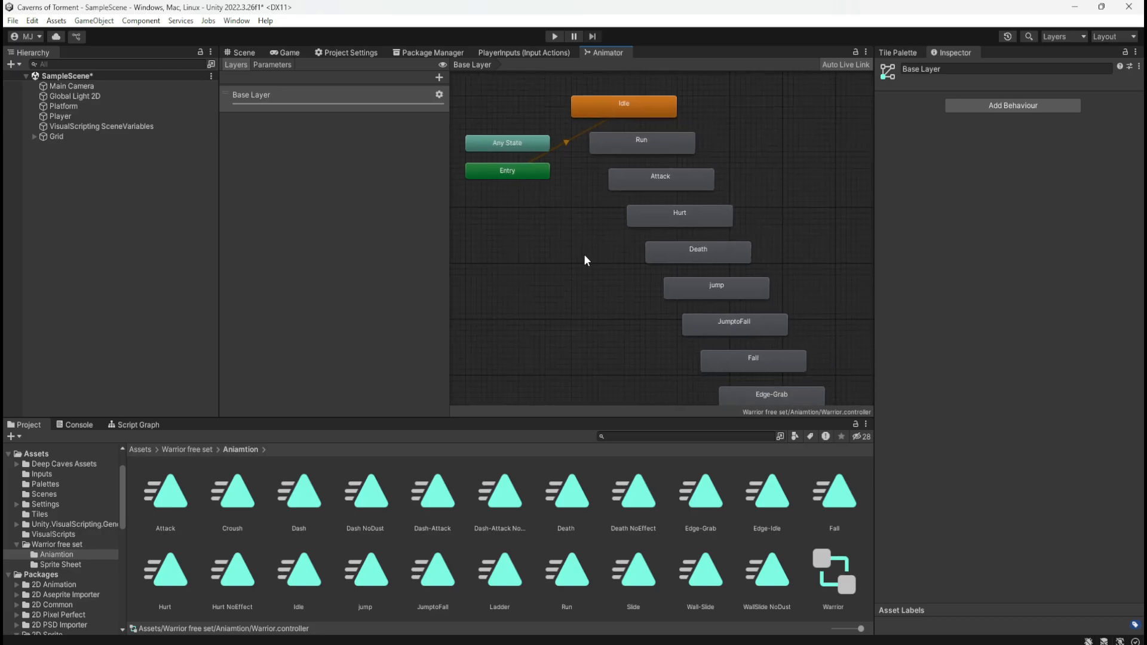
# Set the Player's Sprite Renderer sprite to Warrior_Sheet-Effect_0
pyautogui.click(71, 117)
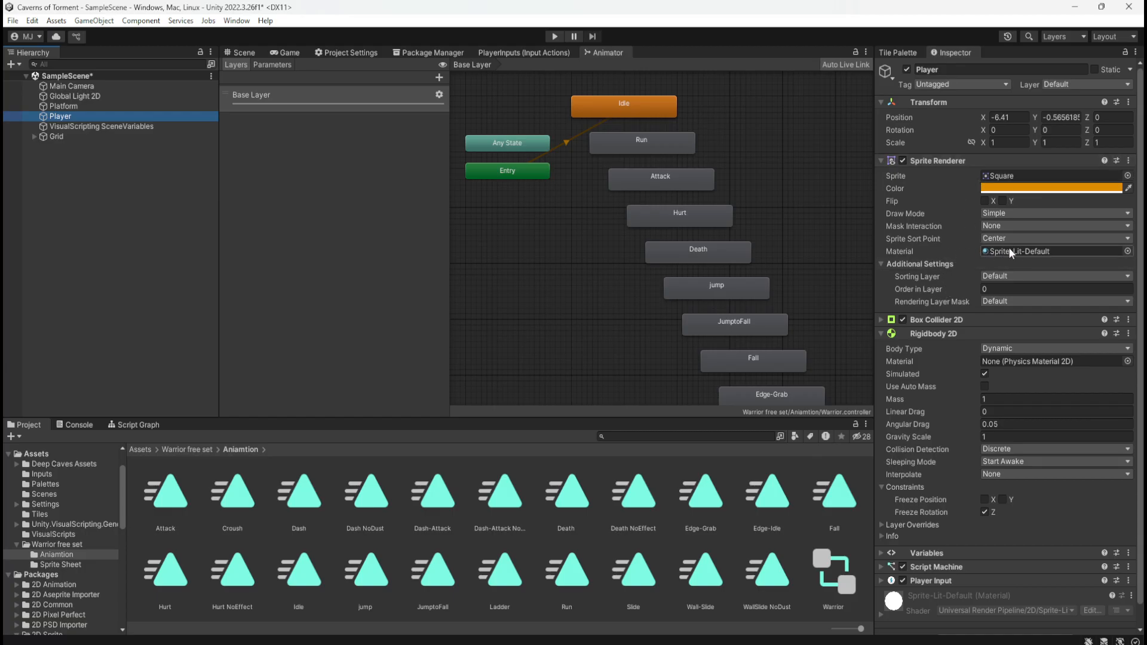
pyautogui.click(1128, 176)
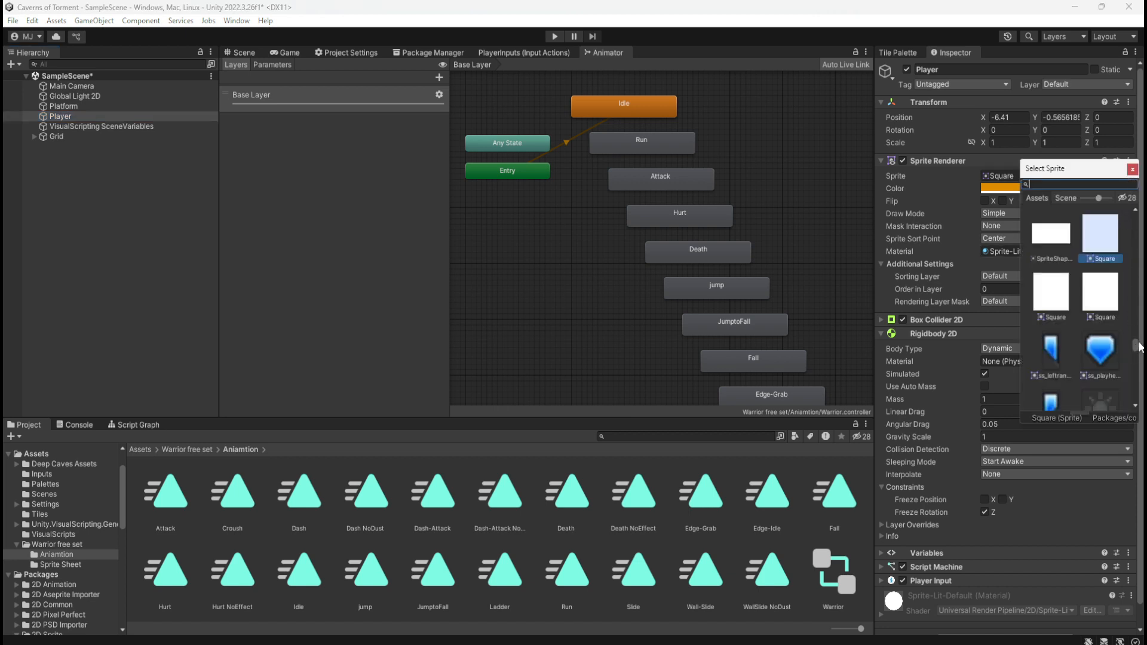
pyautogui.moveTo(1134, 347); pyautogui.dragTo(1136, 364)
pyautogui.scroll(3, 1095, 356)
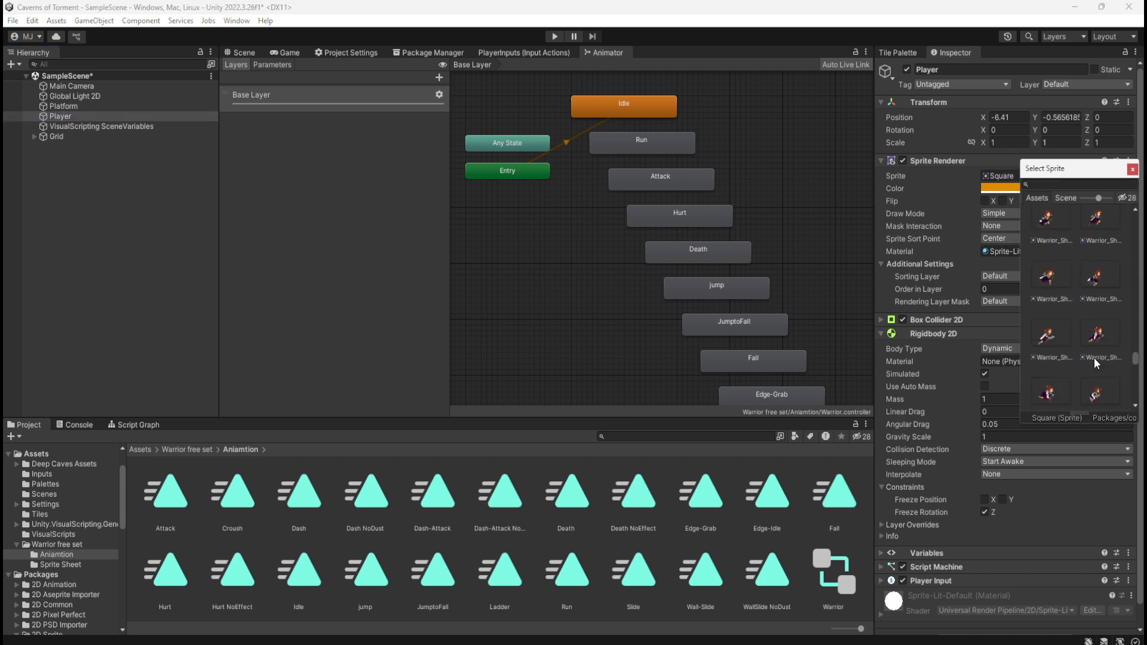
pyautogui.click(1058, 340)
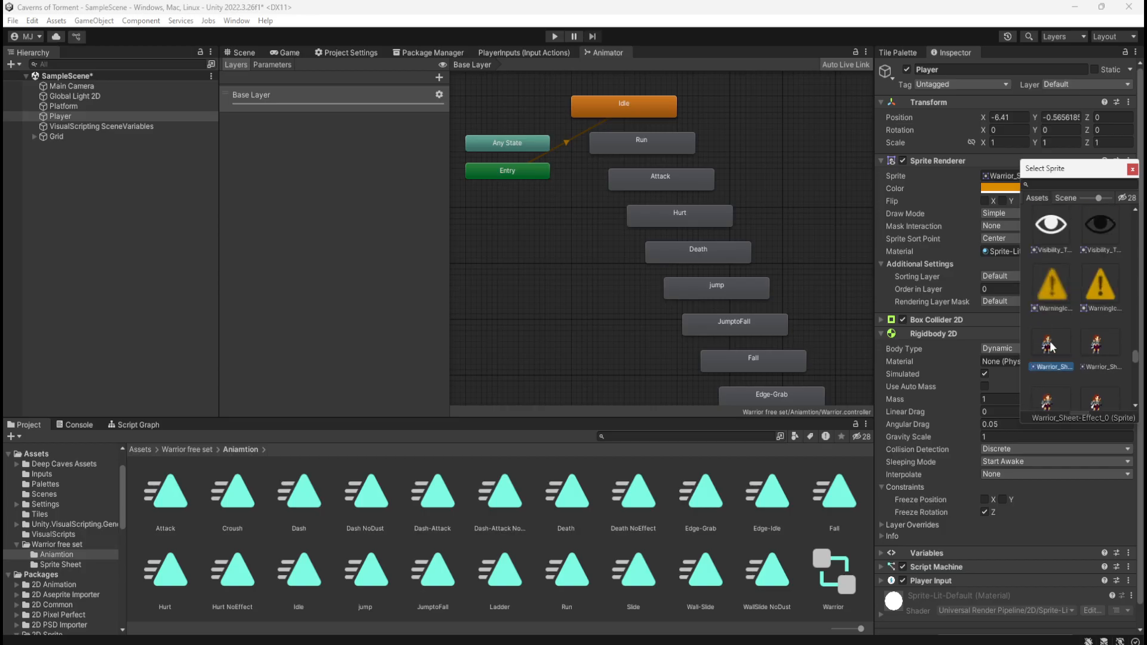
pyautogui.doubleClick(1050, 346)
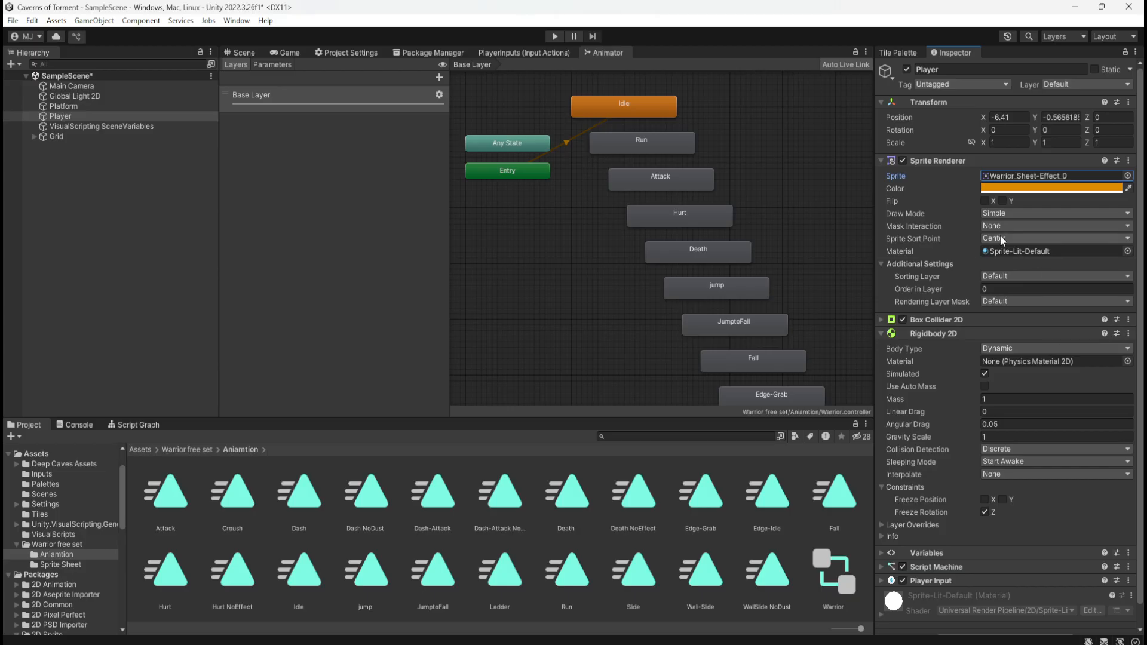
# Inspect the Player's Warrior sprite in the Scene view, comparing its size with the collider outline and the platforms
pyautogui.click(243, 53)
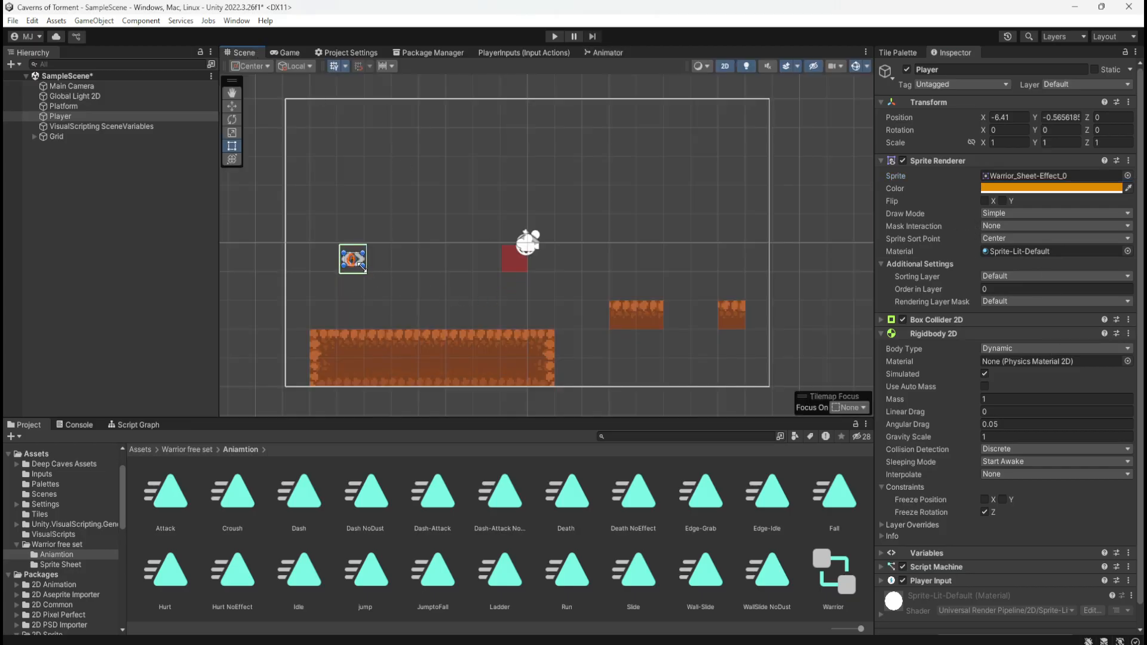
pyautogui.scroll(2, 325, 299)
pyautogui.scroll(4, 316, 287)
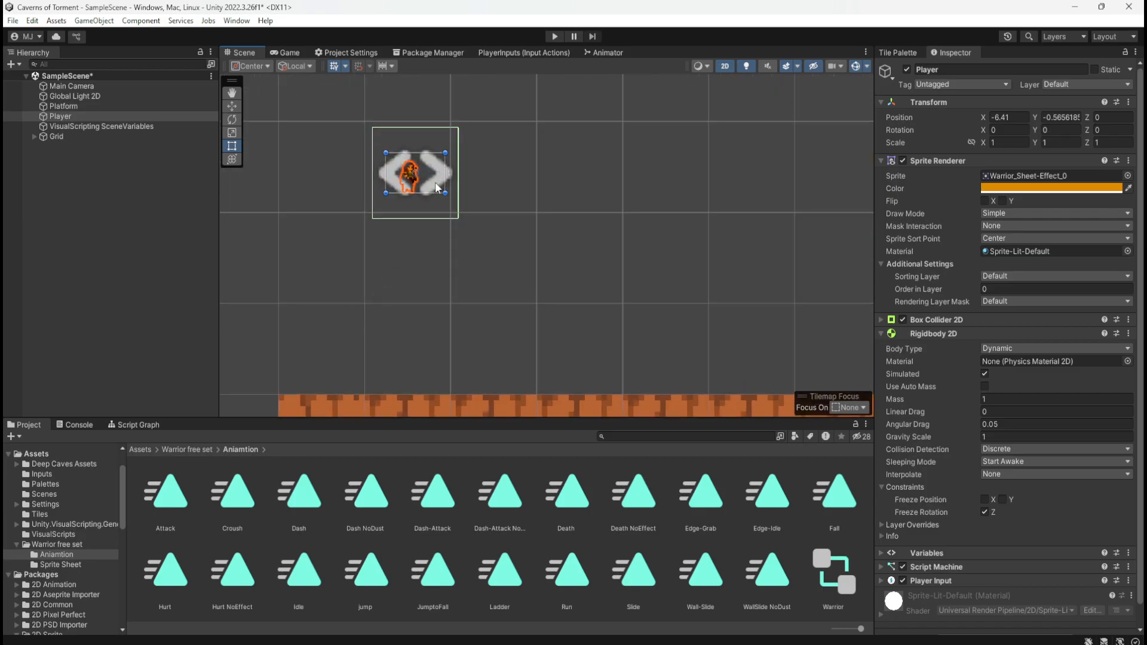
pyautogui.scroll(4, 352, 158)
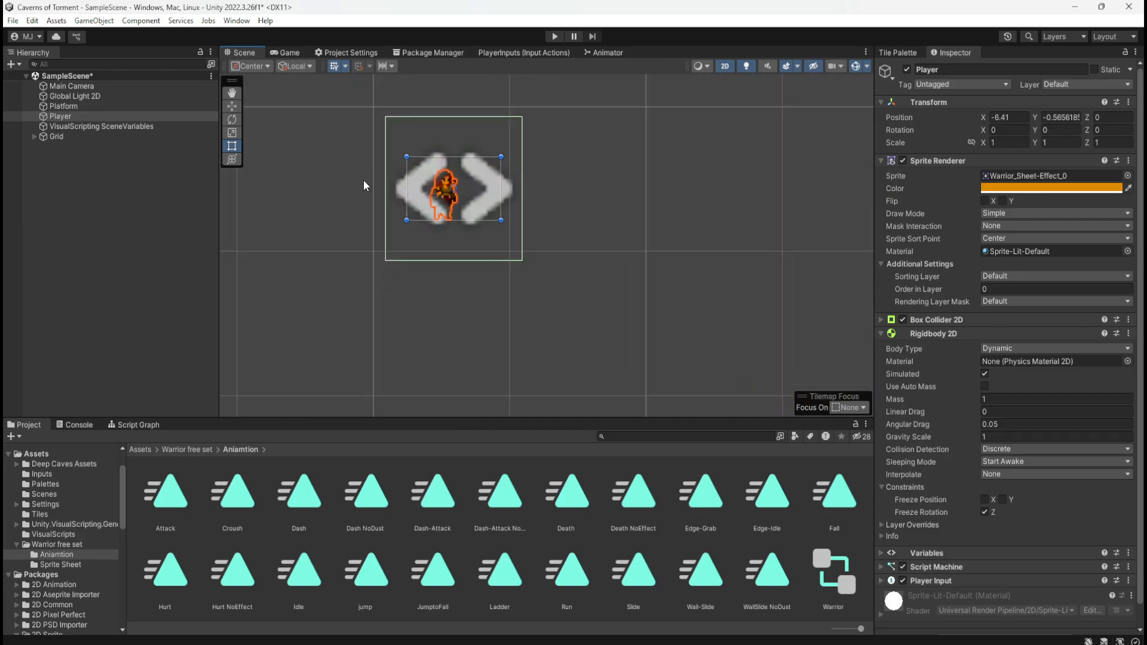
pyautogui.scroll(-5, 325, 193)
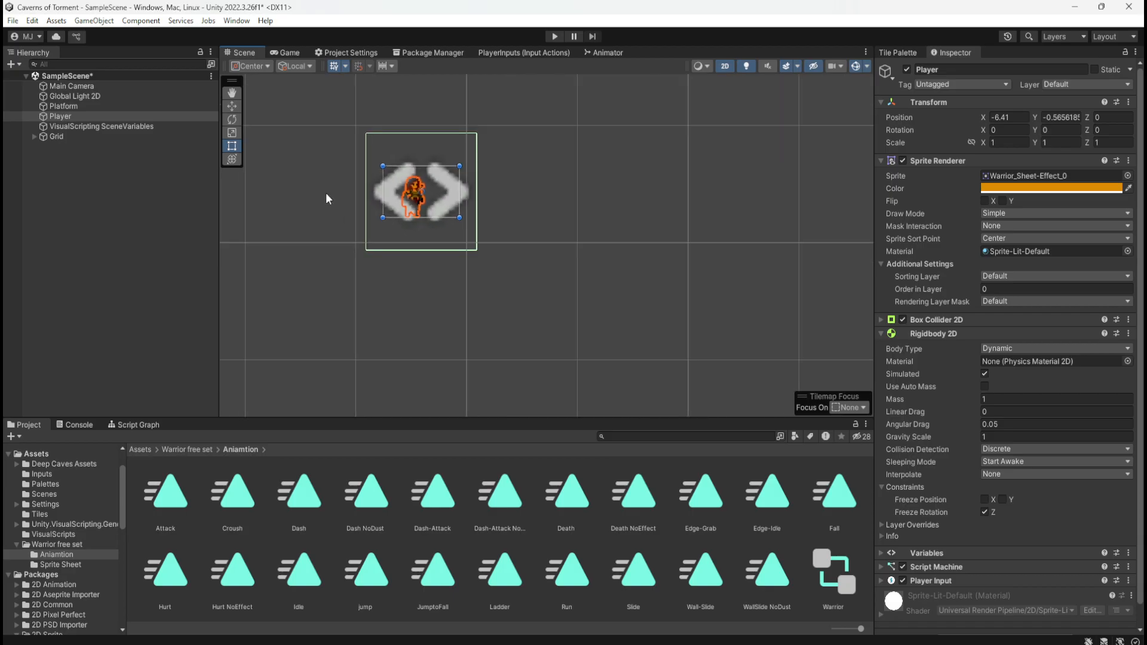
pyautogui.scroll(-2, 325, 193)
pyautogui.scroll(-2, 577, 242)
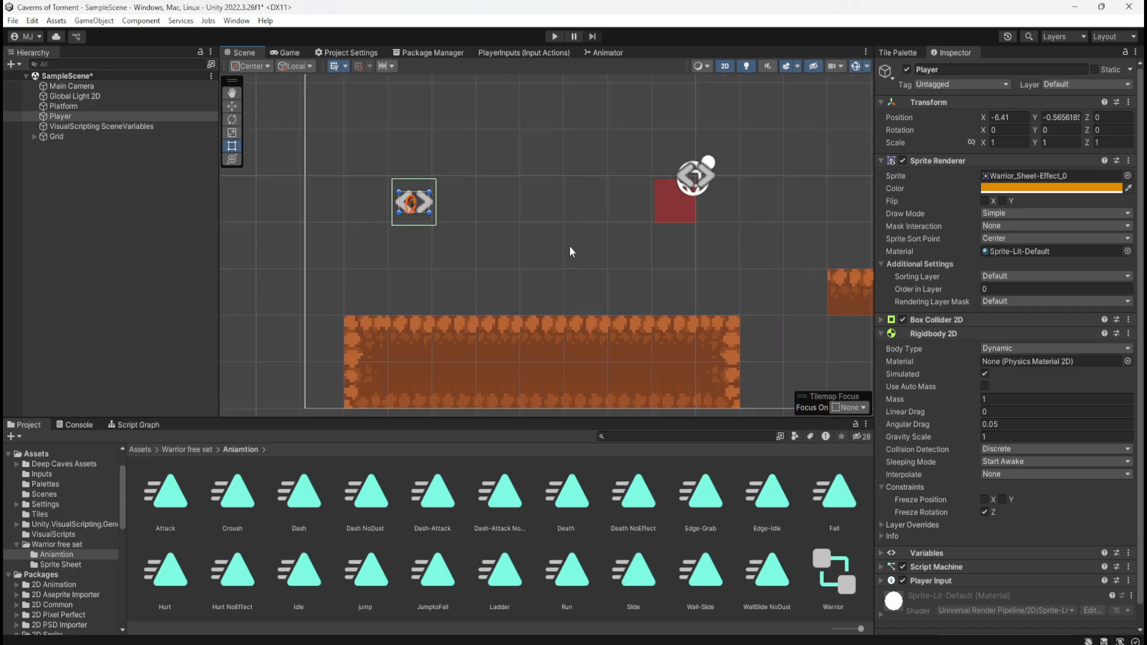
pyautogui.scroll(-1, 575, 245)
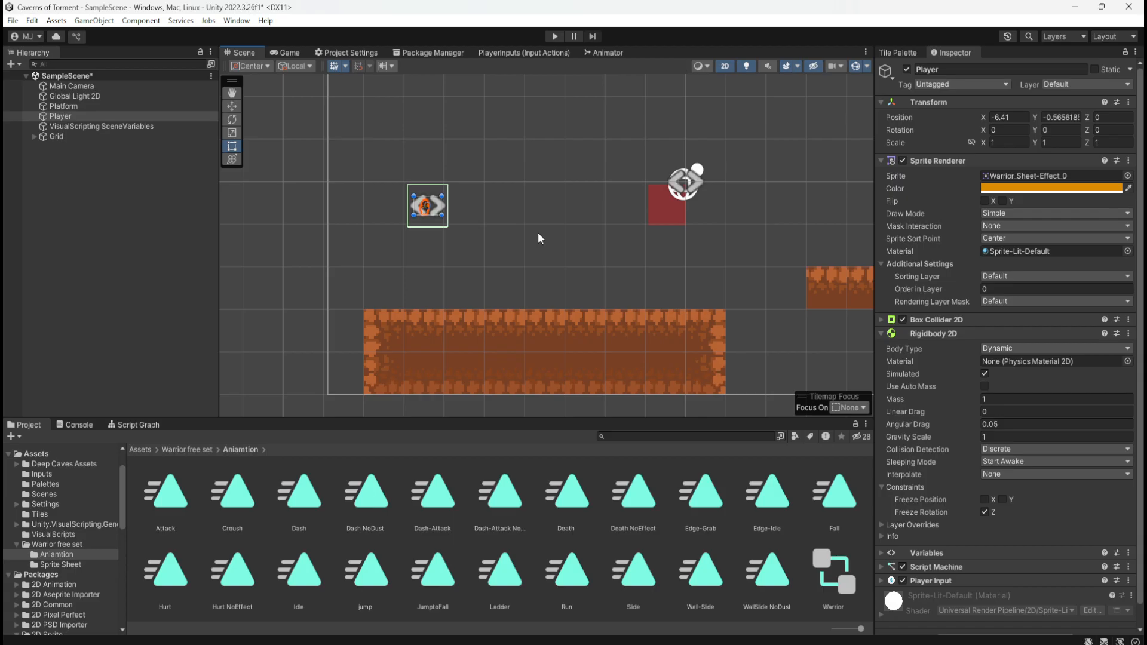
pyautogui.scroll(1, 538, 232)
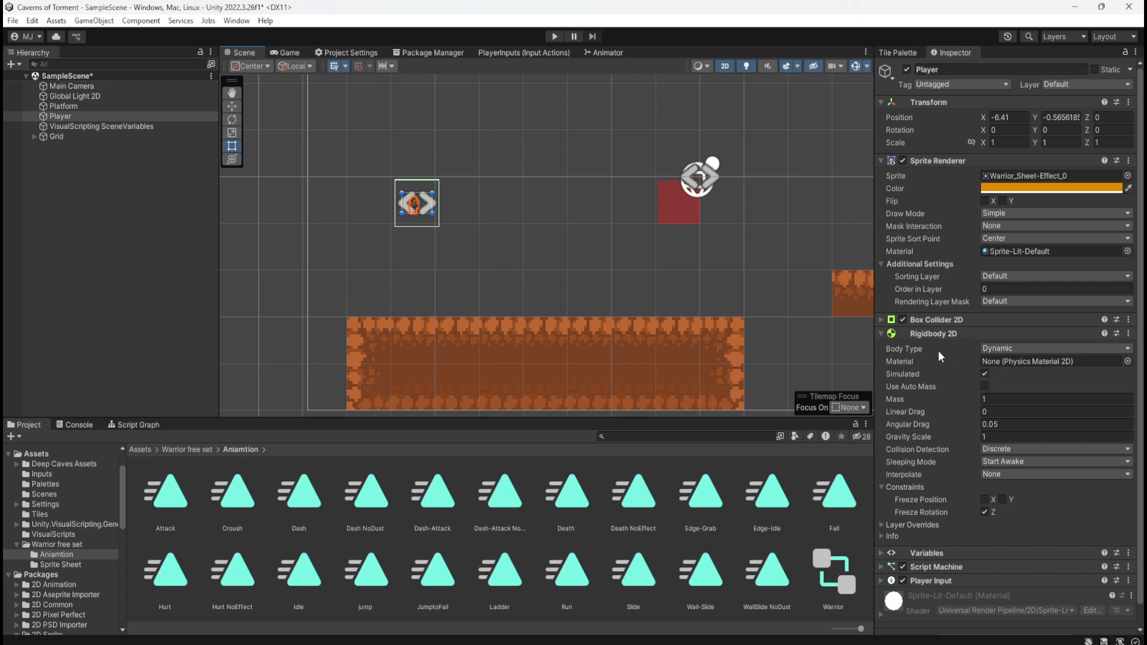
# Expand the Player's Box Collider 2D settings, switch the collider off and on again, and play-test the scene briefly
pyautogui.click(883, 320)
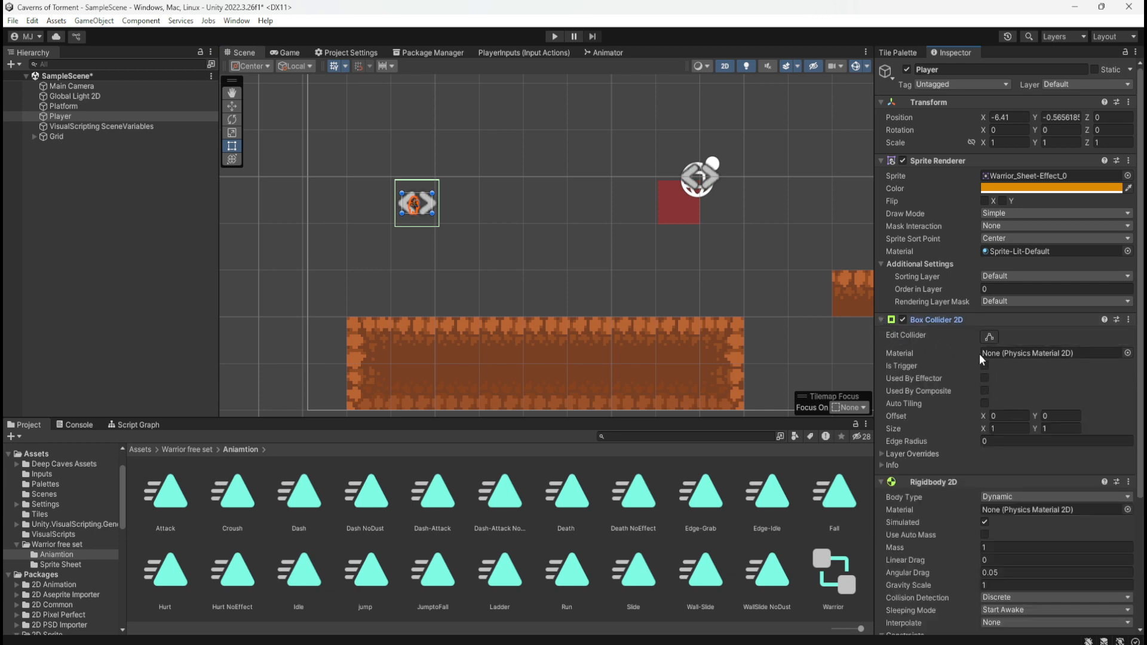
pyautogui.click(903, 320)
pyautogui.click(902, 320)
pyautogui.click(553, 37)
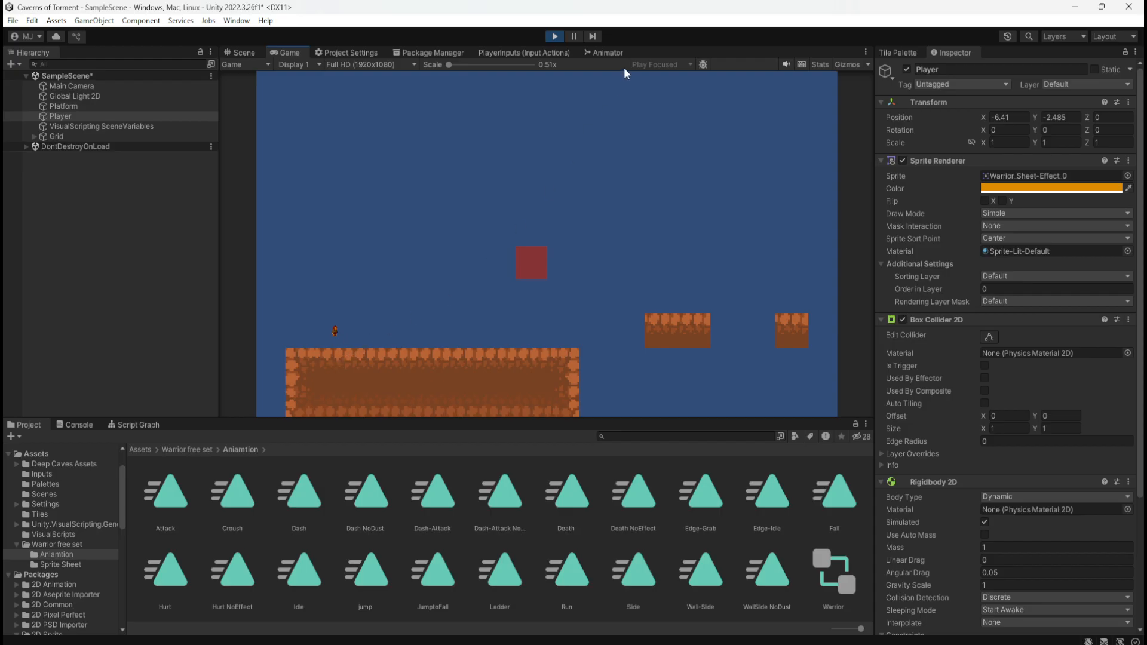
pyautogui.click(556, 36)
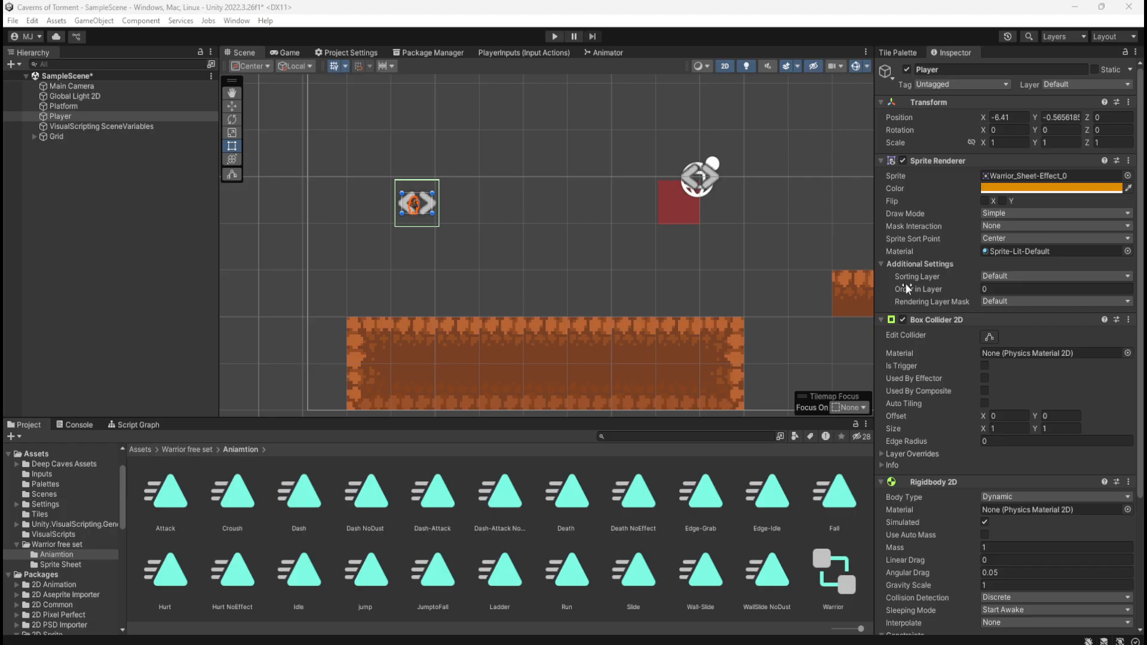
# Locate the Player's Sprite-Lit-Default material and Warrior_Sheet-Effect_0 sprite among the project assets
pyautogui.click(1023, 250)
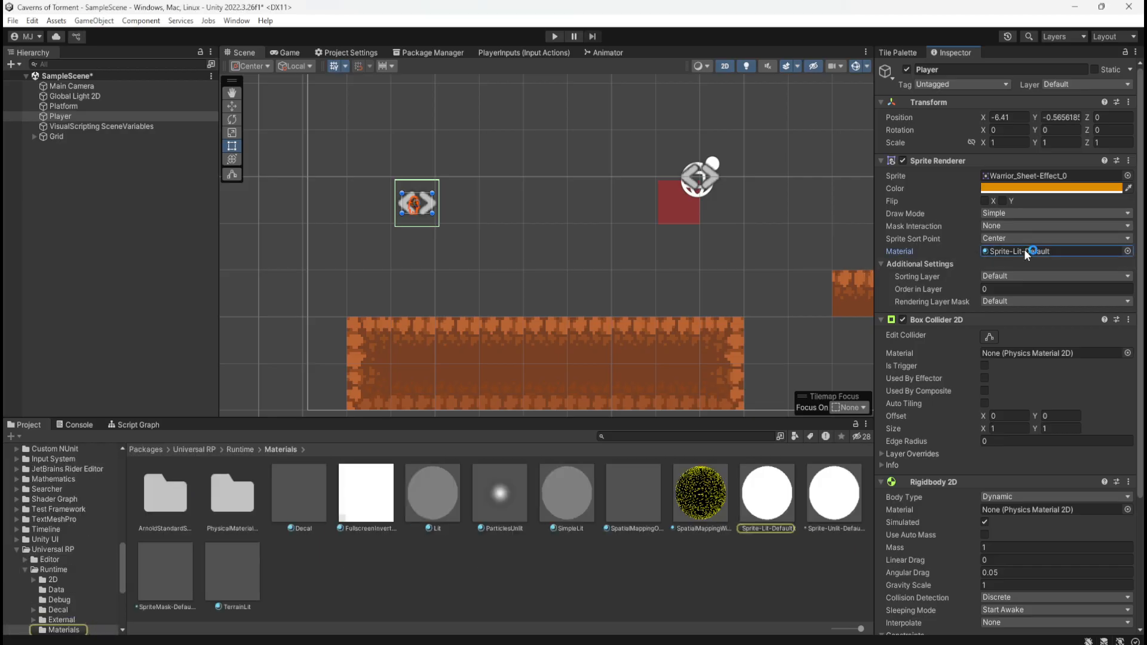
pyautogui.click(1080, 170)
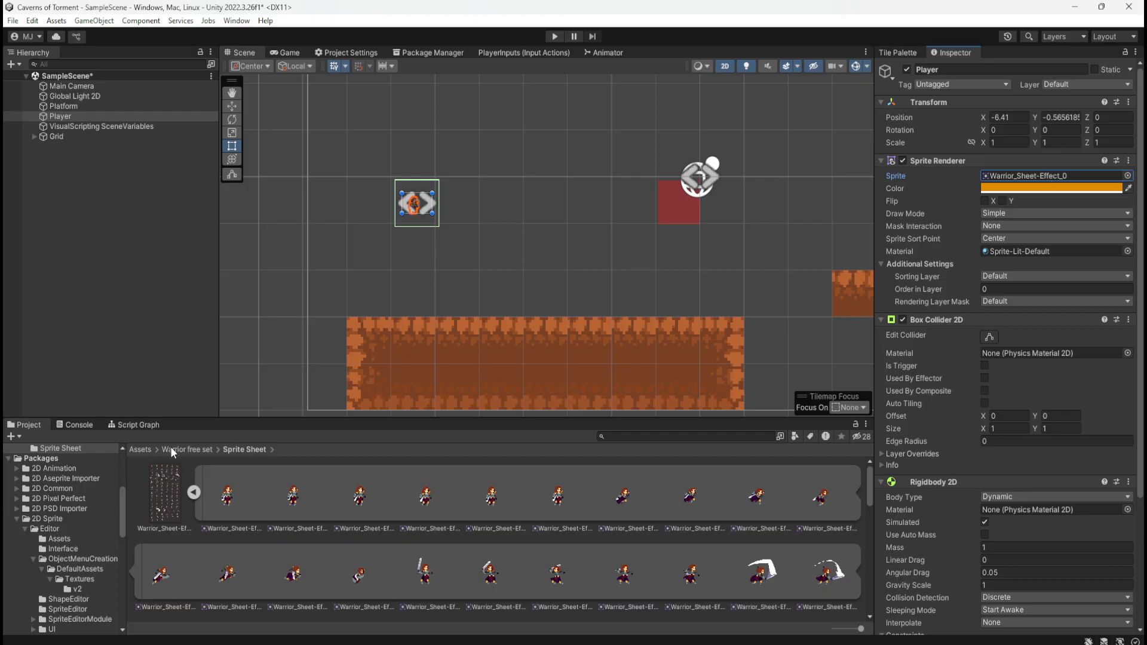
# Check the dimensions of the Warrior_Sheet-Effect_0 sprite and try setting the Player's scale to X 69 and Y 44
pyautogui.click(227, 501)
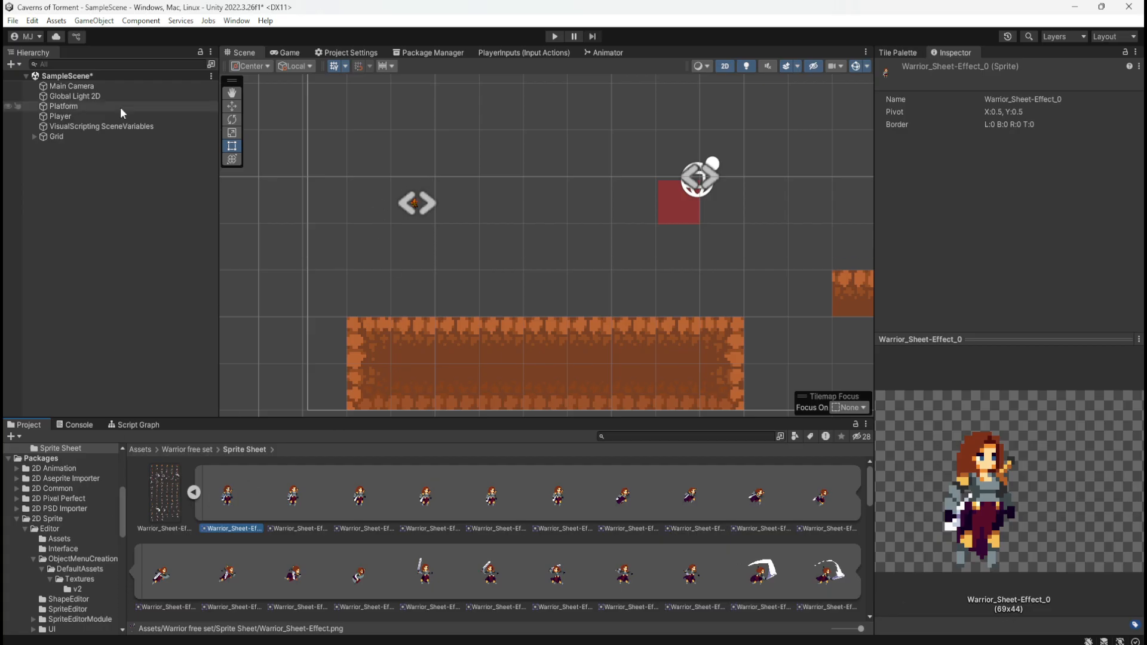
pyautogui.click(95, 117)
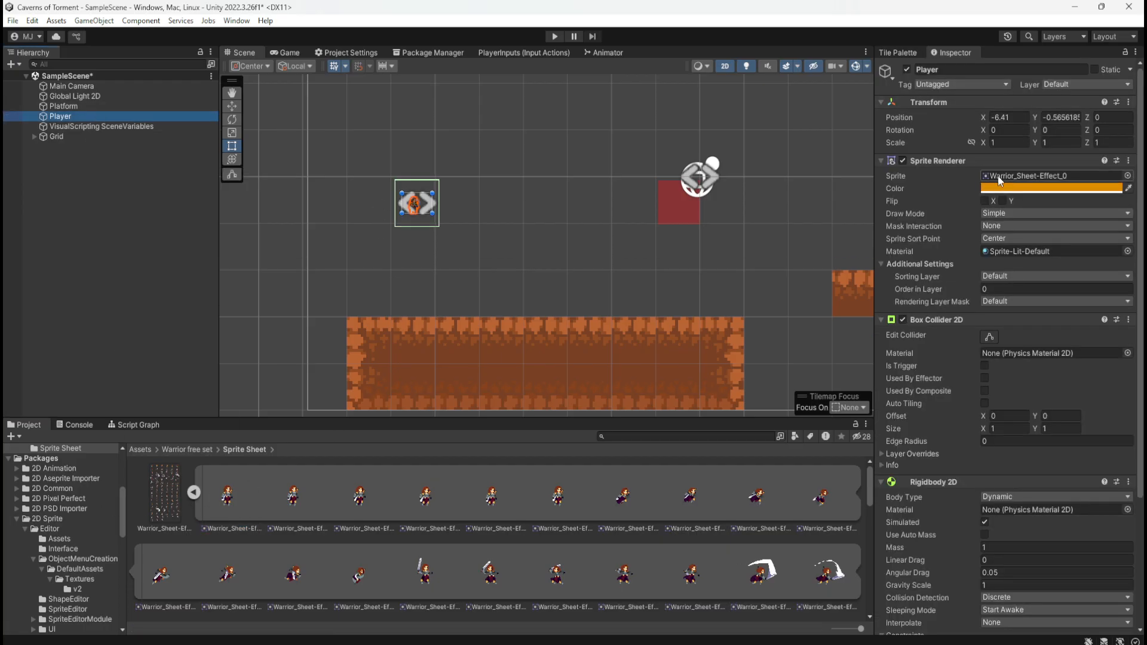
pyautogui.click(902, 177)
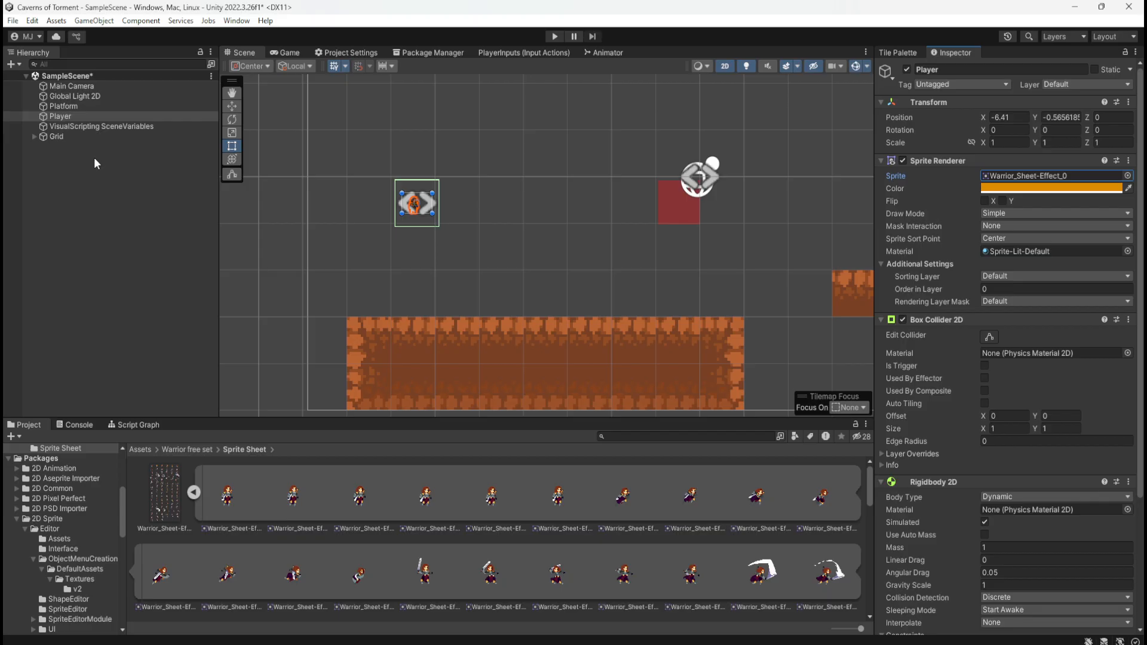
pyautogui.click(1006, 143)
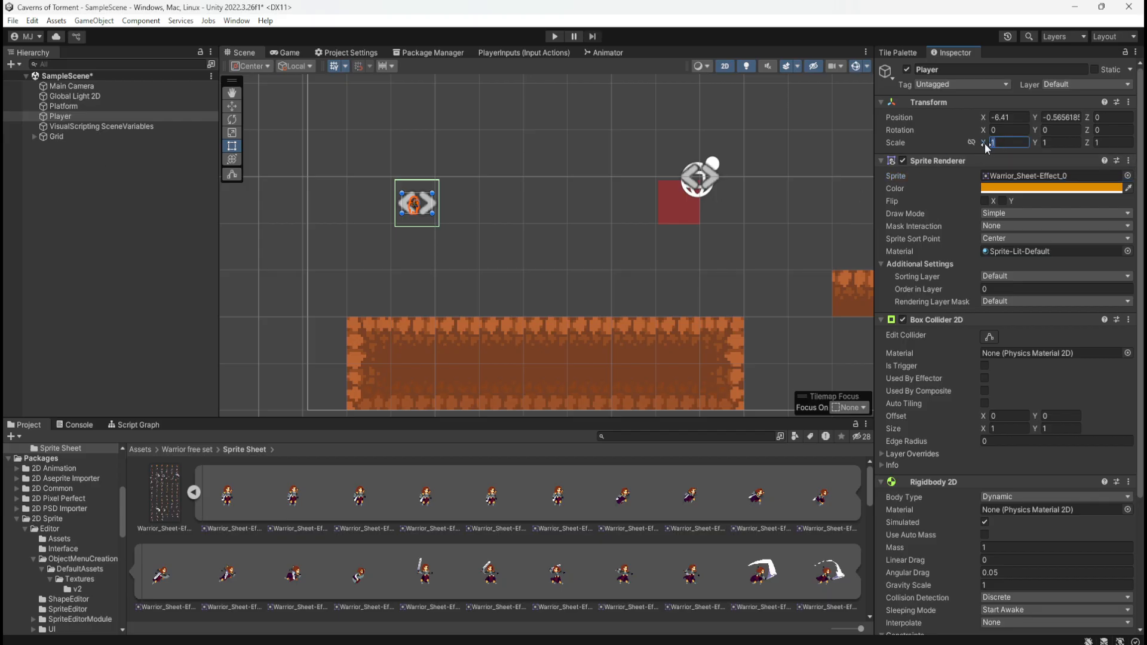
pyautogui.write('69')
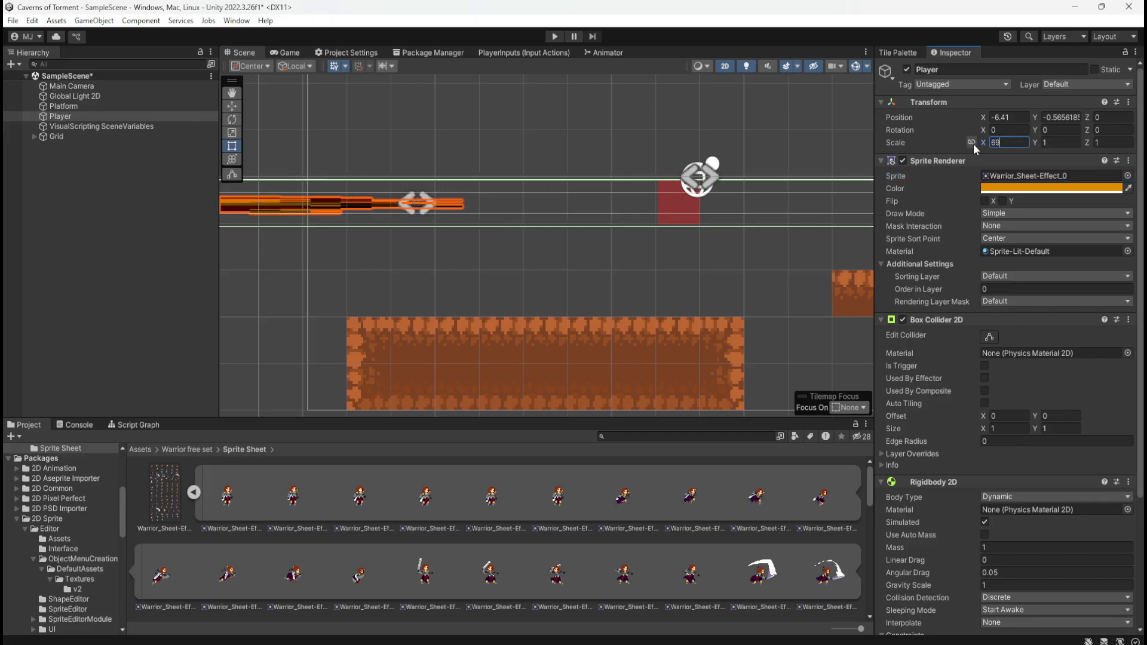
pyautogui.click(1063, 143)
pyautogui.write('44')
pyautogui.scroll(-3, 633, 209)
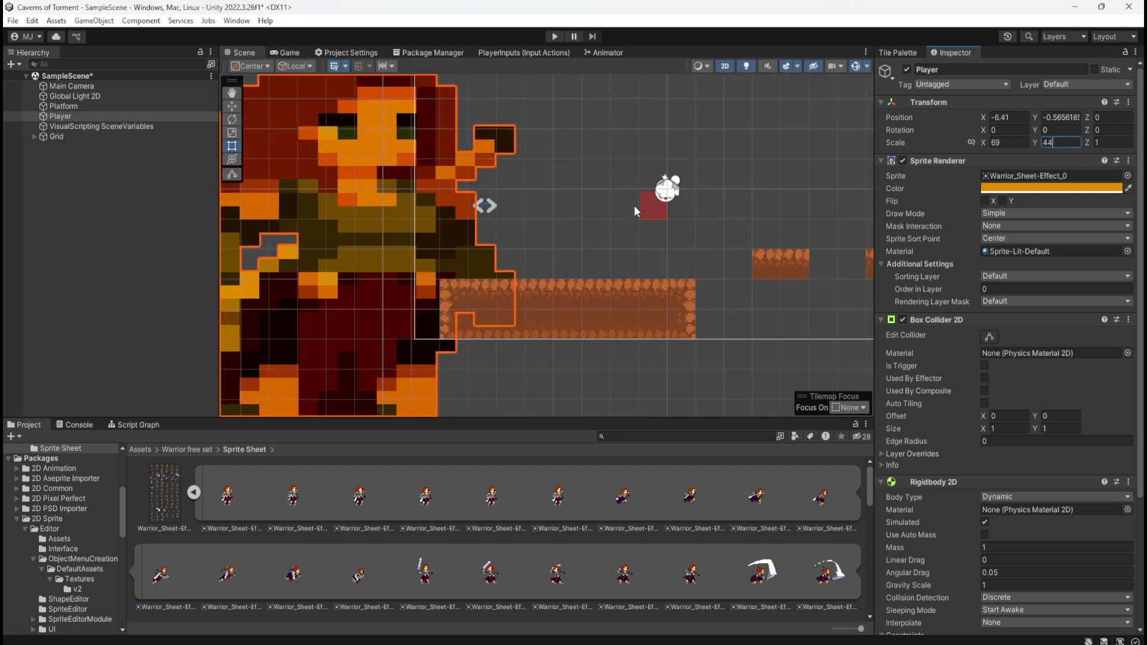
pyautogui.scroll(-2, 630, 208)
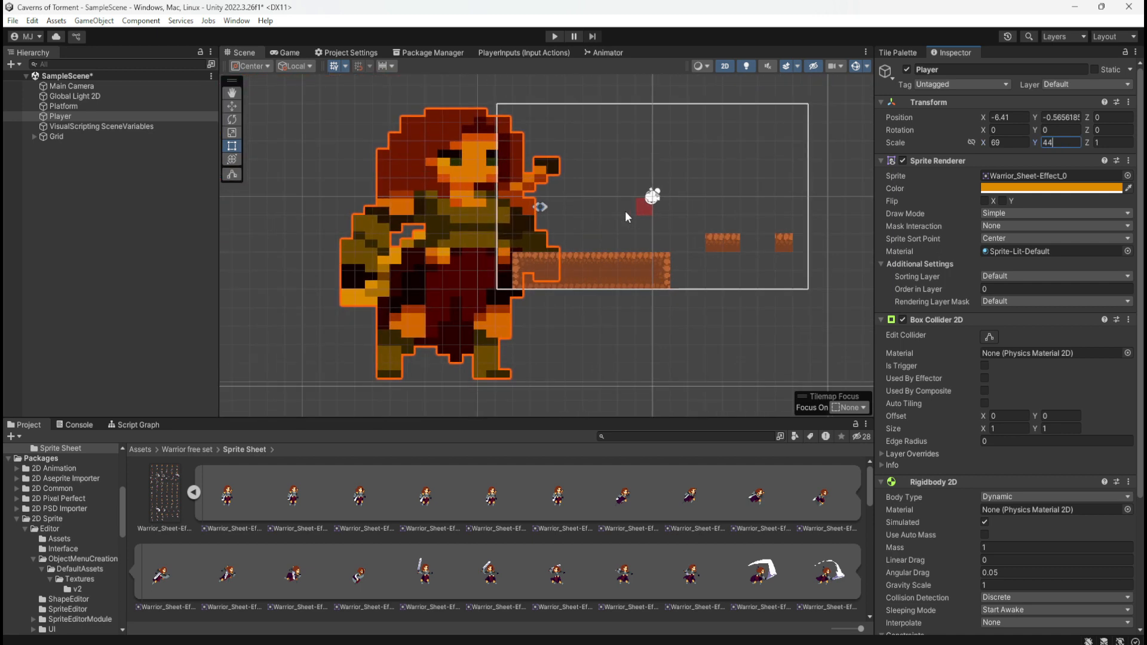
pyautogui.scroll(1, 625, 213)
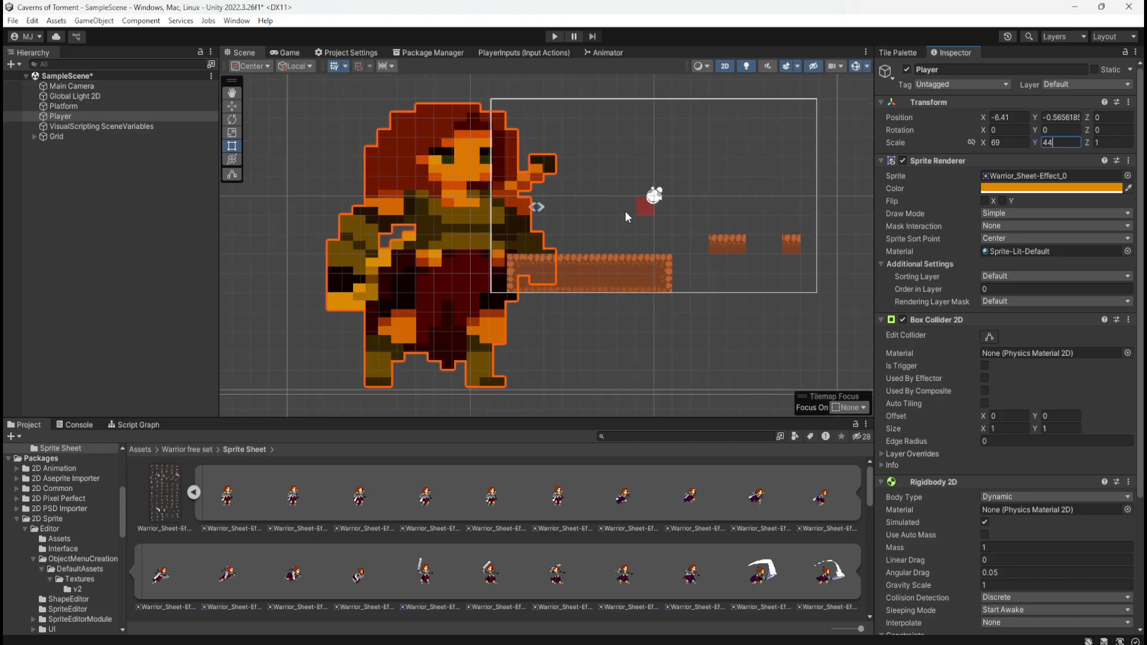
# Undo the last two scale changes on the Player and check its size against the collider outline
pyautogui.hotkey('ctrl', 'z')
pyautogui.hotkey('ctrl', 'z')
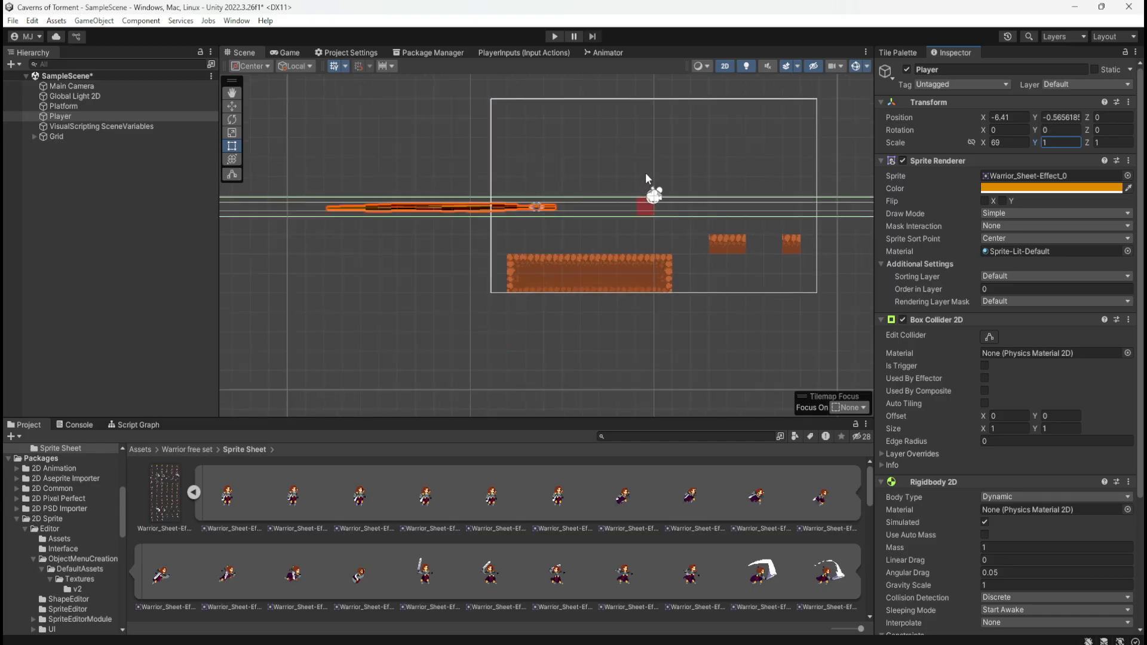
pyautogui.scroll(4, 557, 191)
pyautogui.scroll(14, 534, 203)
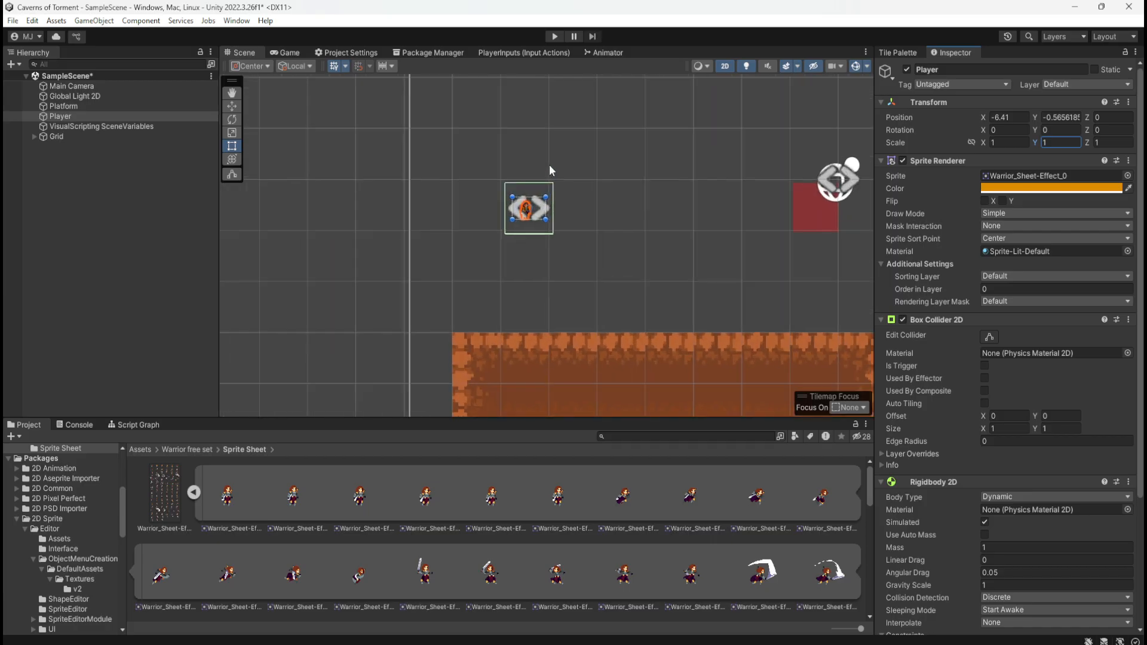
pyautogui.scroll(-5, 562, 241)
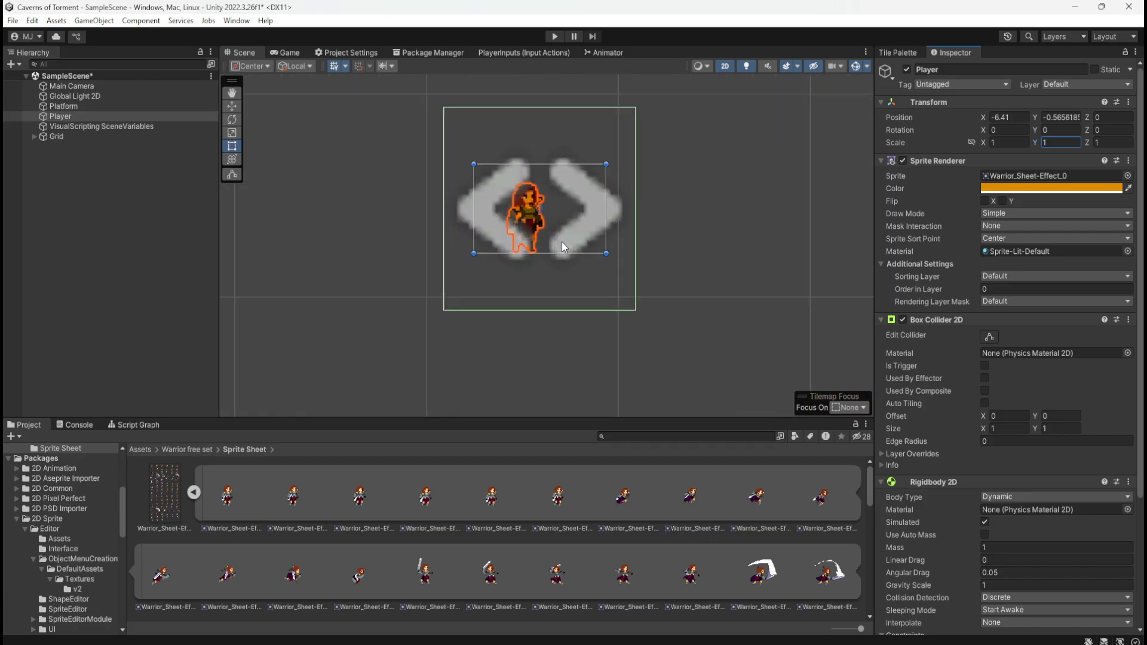
pyautogui.scroll(-4, 564, 241)
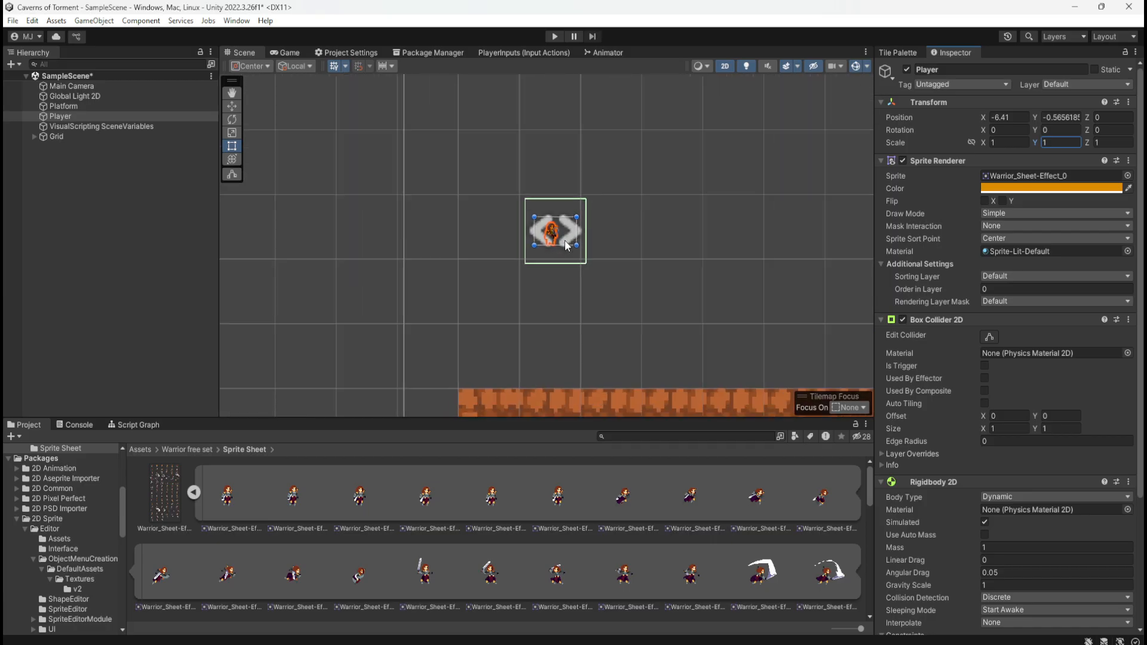
# Set the Player's scale to X 5 and Y 5, and compare its size with the platforms
pyautogui.click(1008, 142)
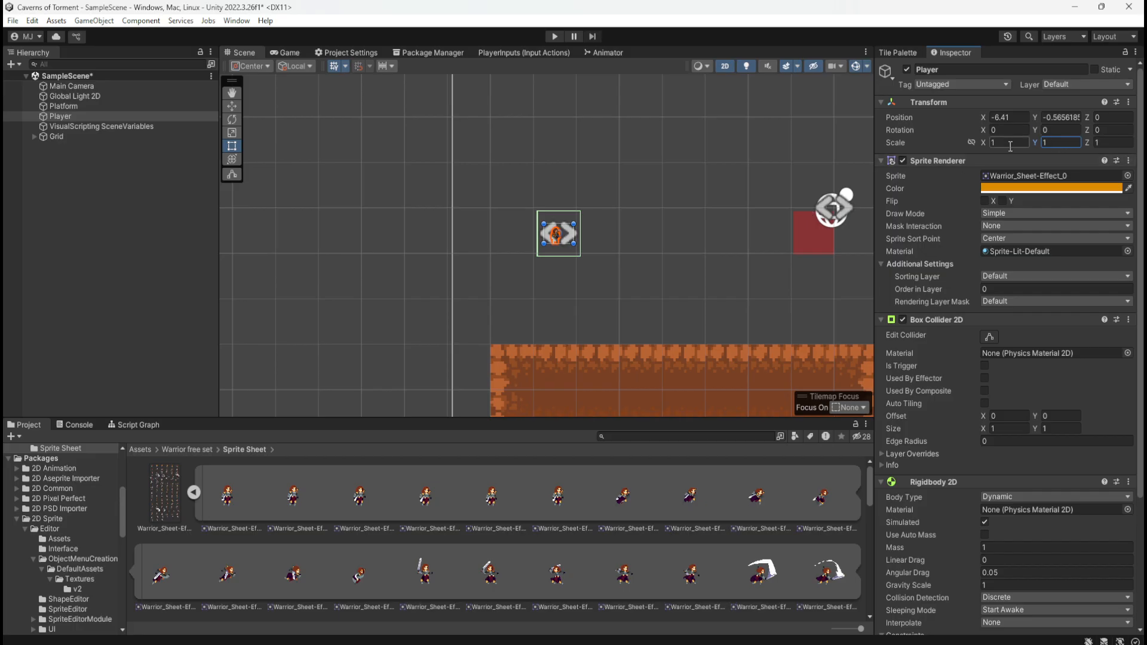
pyautogui.write('5')
pyautogui.click(1056, 142)
pyautogui.write('5')
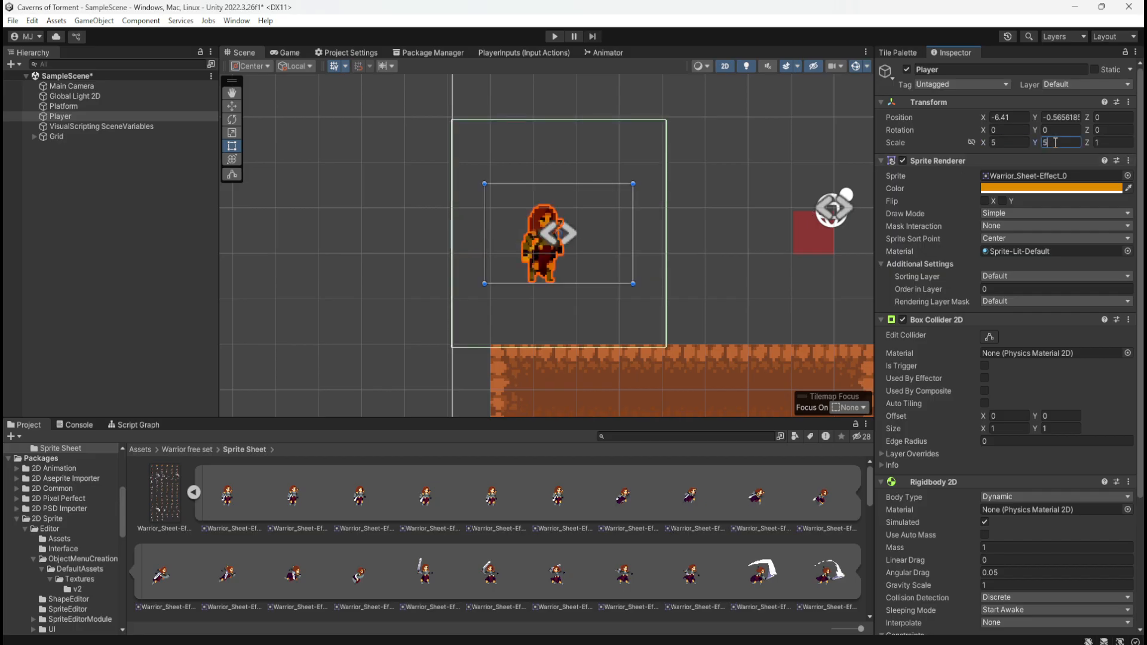
pyautogui.scroll(-4, 317, 217)
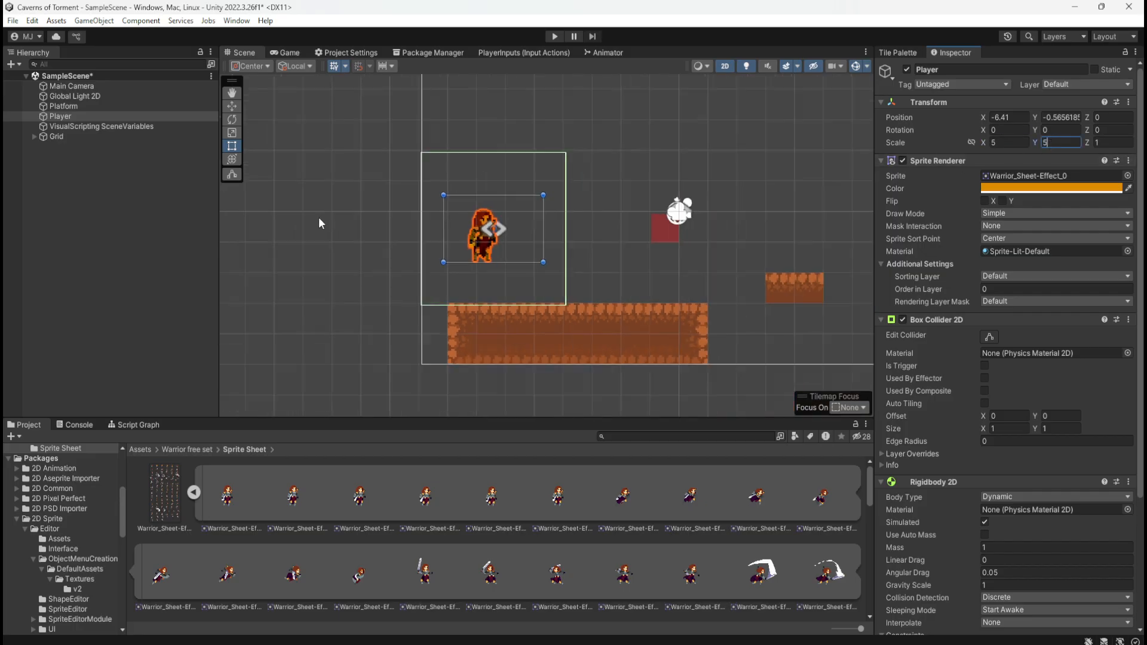
pyautogui.scroll(-2, 477, 185)
pyautogui.scroll(2, 349, 266)
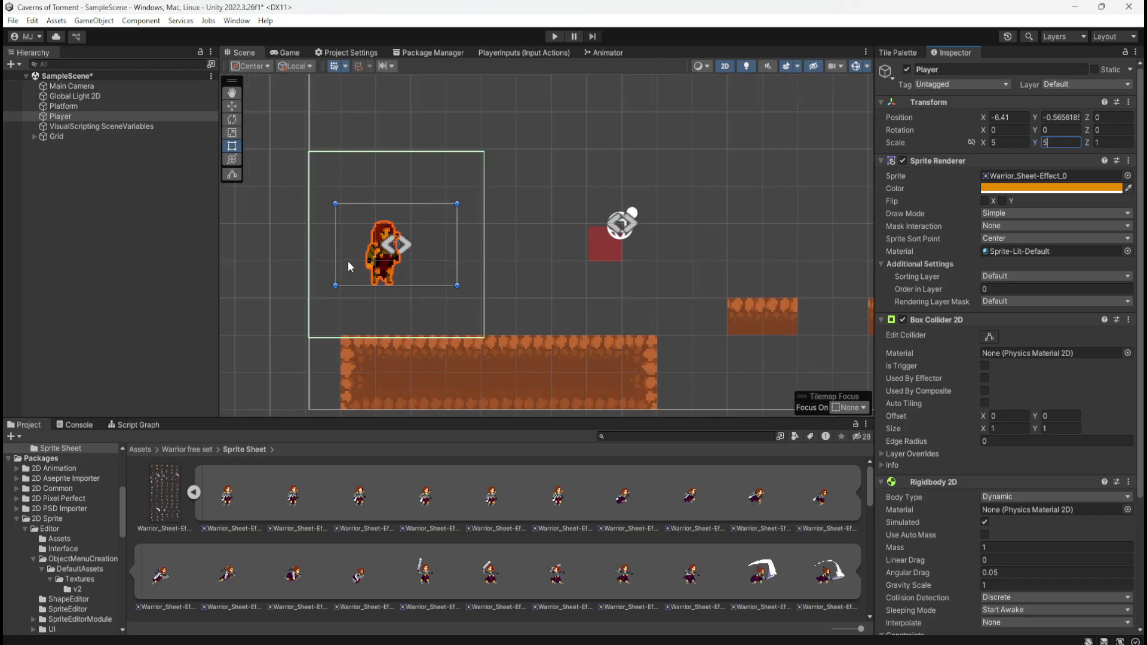
pyautogui.scroll(-1, 302, 265)
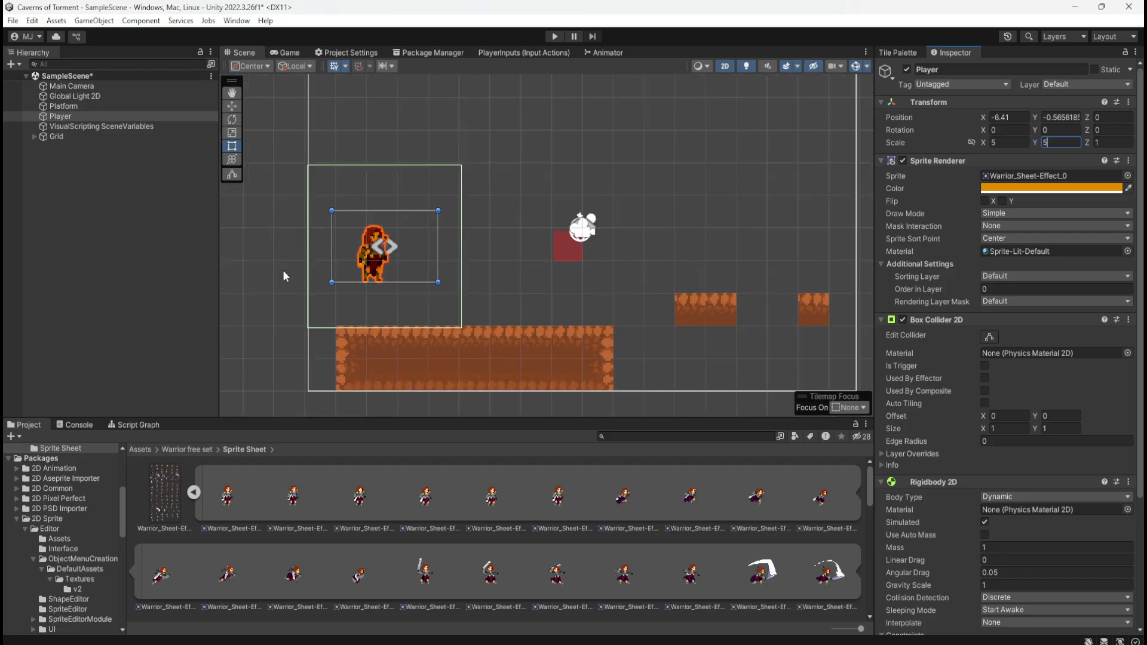
pyautogui.scroll(3, 287, 266)
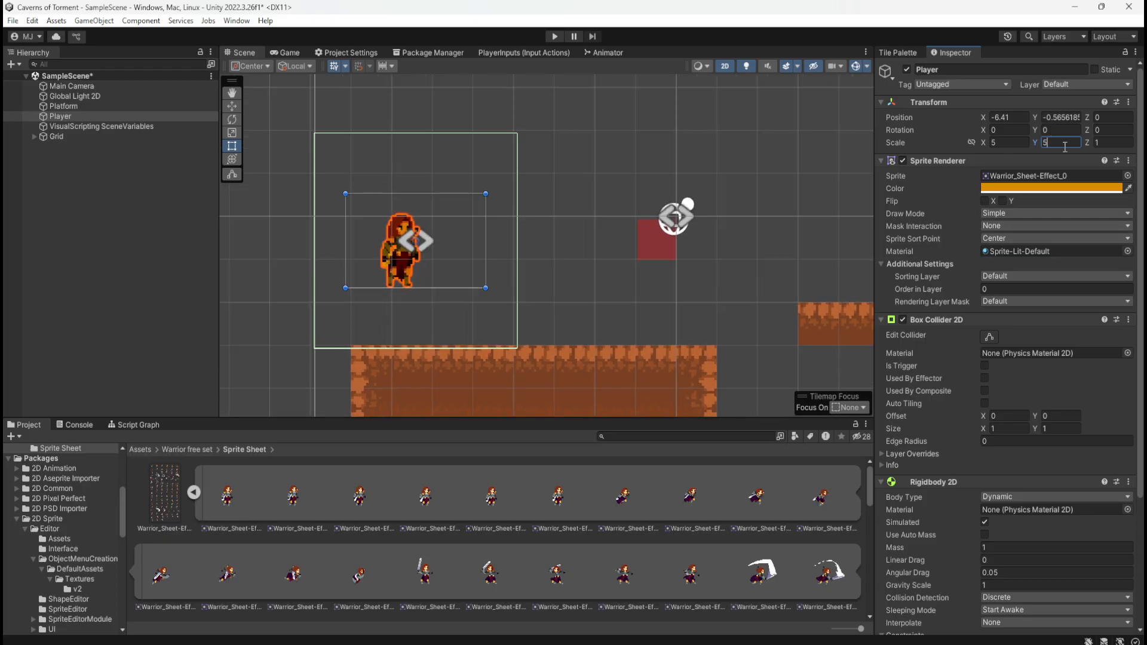
# Try to resize the Player slightly in the Scene view and undo the change
pyautogui.click(468, 266)
pyautogui.click(412, 253)
pyautogui.moveTo(486, 288)
pyautogui.mouseDown()
pyautogui.moveTo(446, 284)
pyautogui.moveTo(496, 286)
pyautogui.moveTo(438, 286)
pyautogui.moveTo(495, 279)
pyautogui.moveTo(485, 280)
pyautogui.mouseUp()
pyautogui.hotkey('ctrl', 'z')
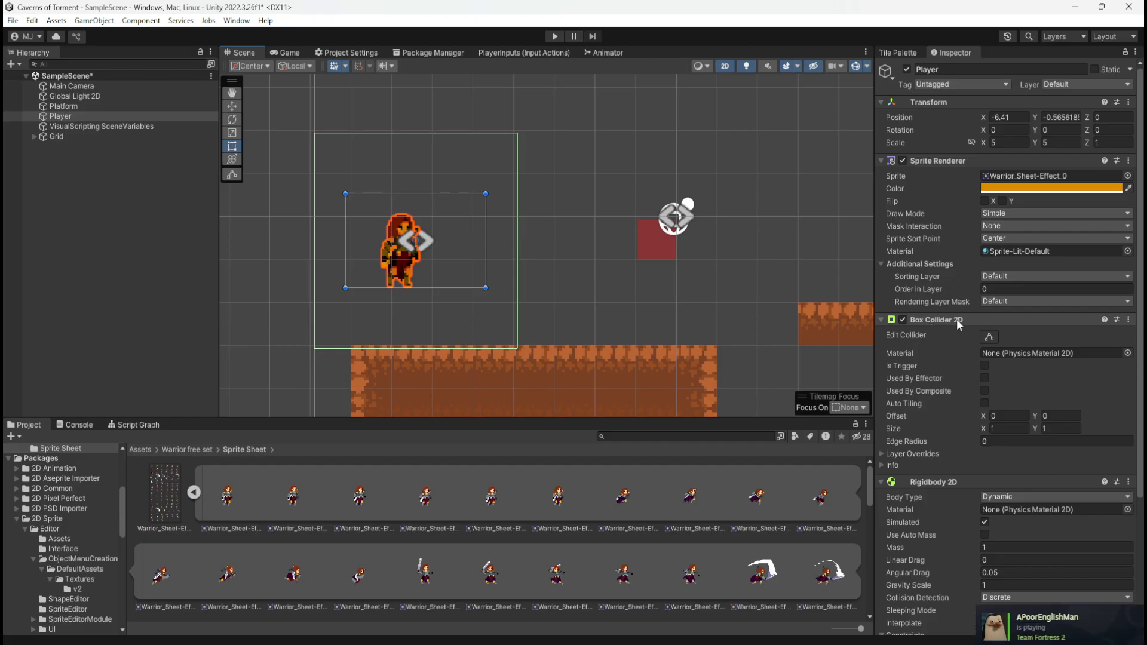
# Check which physics materials are available for the Player's Box Collider 2D and look over its Auto Tiling and Is Trigger options
pyautogui.click(1075, 353)
pyautogui.click(1127, 353)
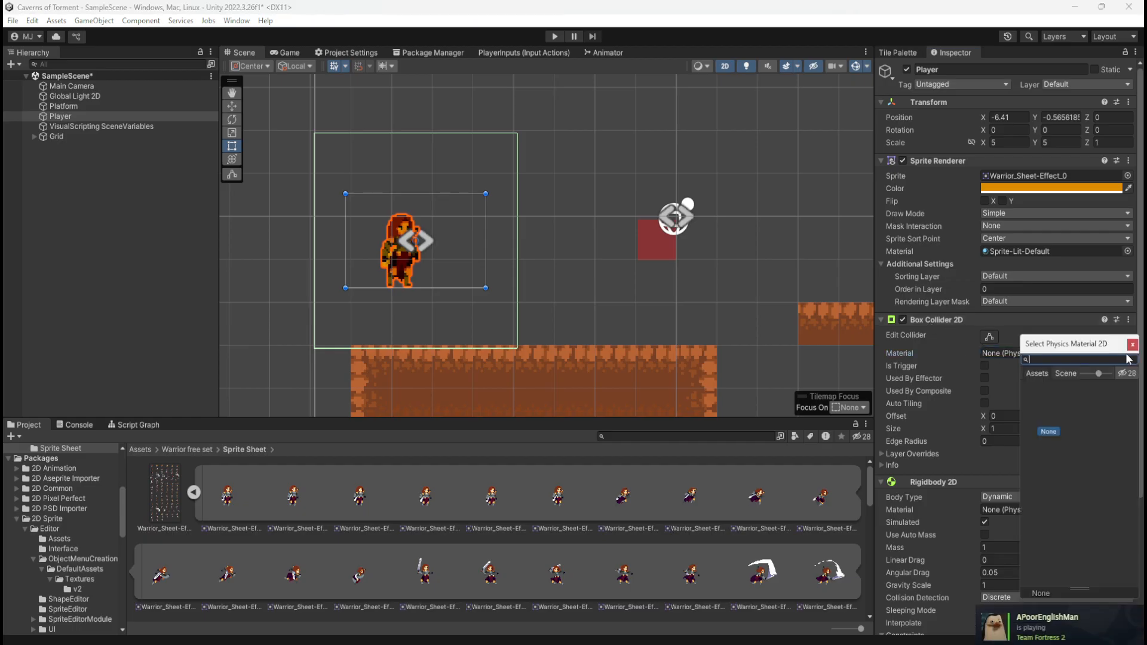
pyautogui.click(1131, 345)
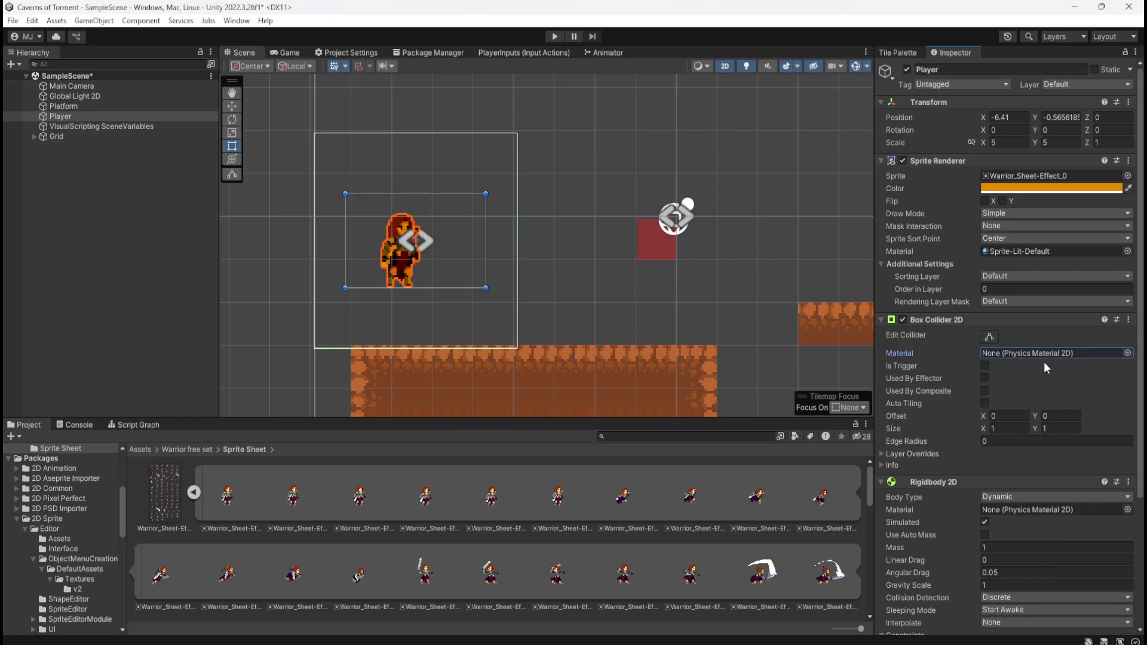
pyautogui.click(984, 403)
pyautogui.click(984, 365)
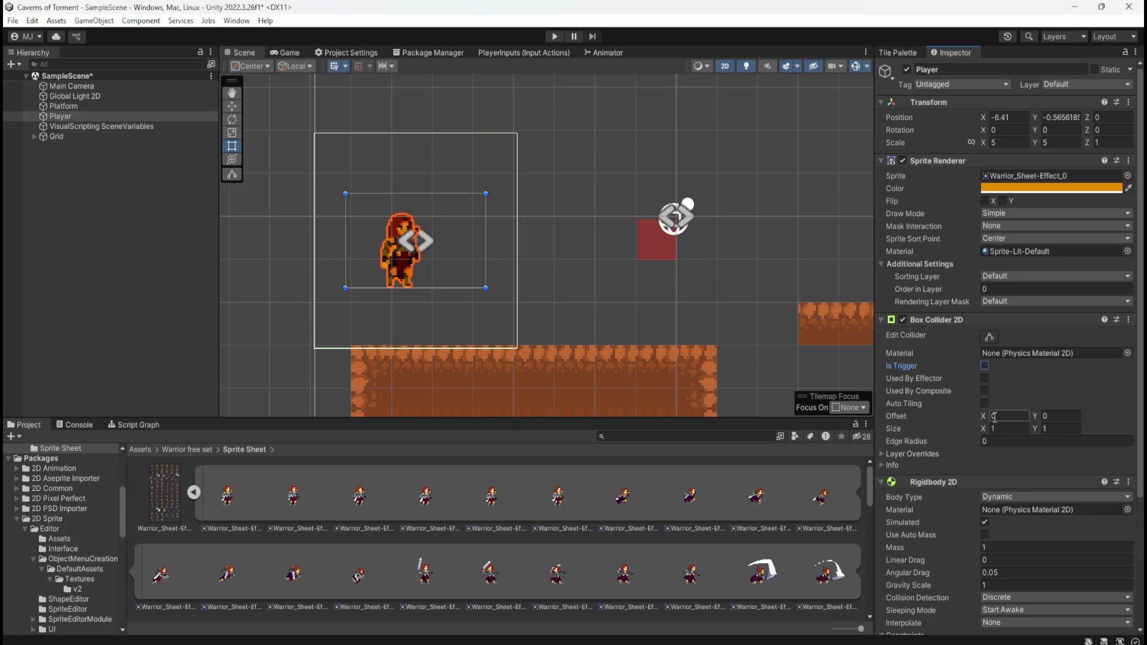
# Try narrowing the Player's Box Collider 2D to a size of X 0.31 and undo the change
pyautogui.moveTo(984, 420); pyautogui.dragTo(972, 436)
pyautogui.hotkey('ctrl', 'z')
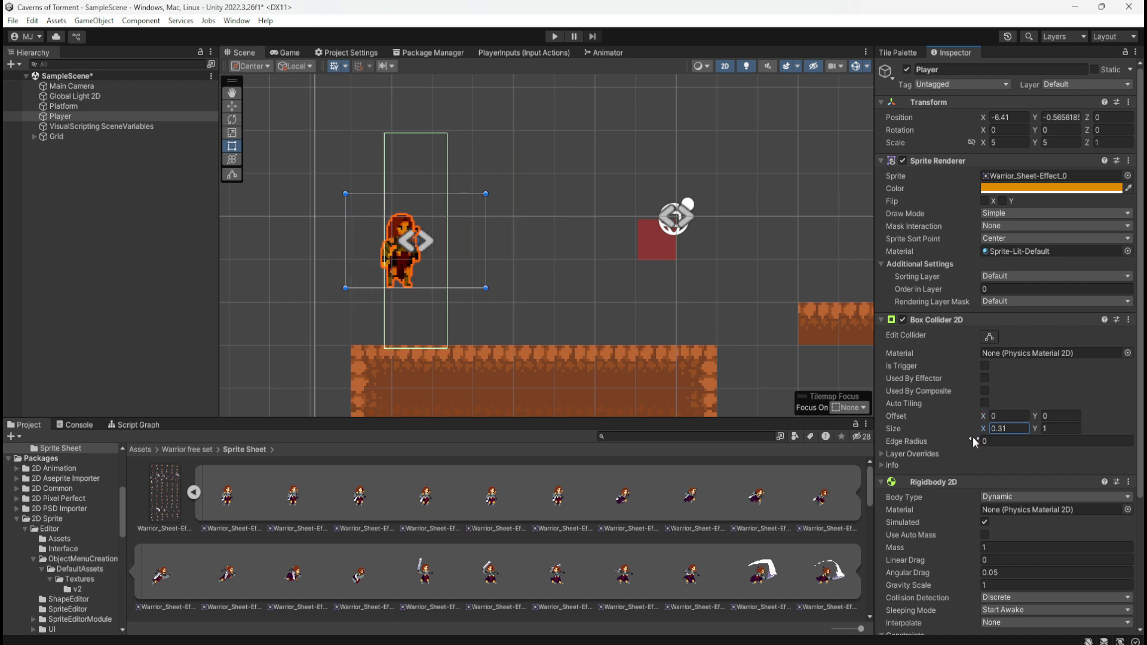
pyautogui.hotkey('ctrl', 'z')
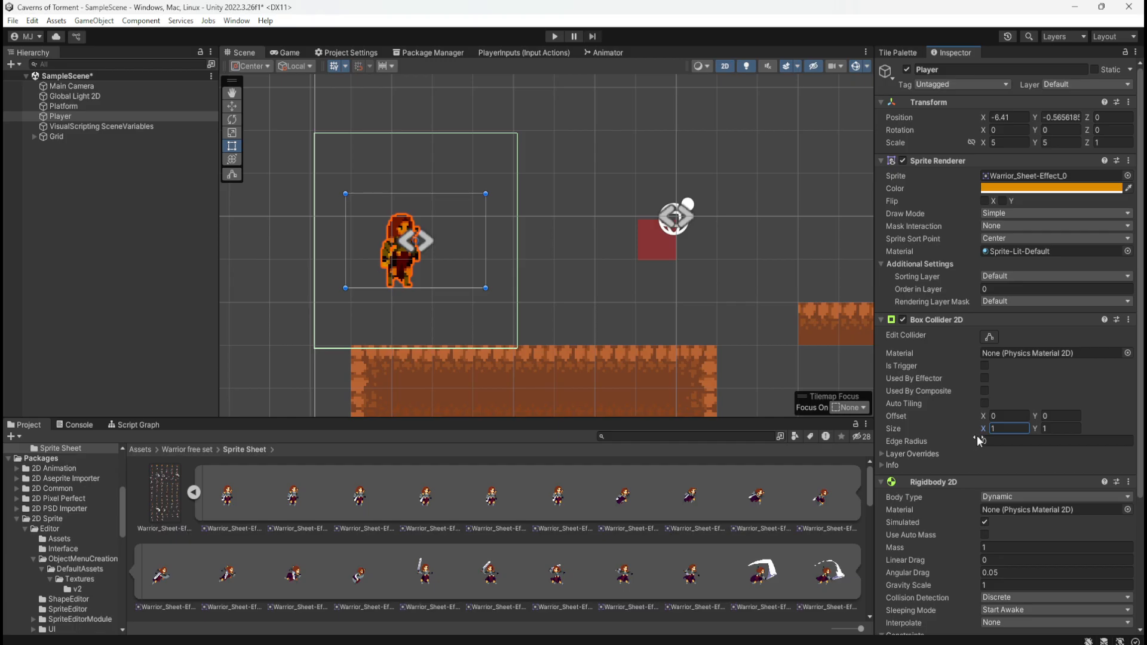
# Set the Player's Box Collider 2D size to X 0.42, Y 0.35 and its offset to X -0.07, Y -0.09
pyautogui.moveTo(975, 439)
pyautogui.mouseDown()
pyautogui.moveTo(986, 438)
pyautogui.moveTo(956, 438)
pyautogui.moveTo(998, 440)
pyautogui.moveTo(954, 443)
pyautogui.moveTo(971, 433)
pyautogui.mouseUp()
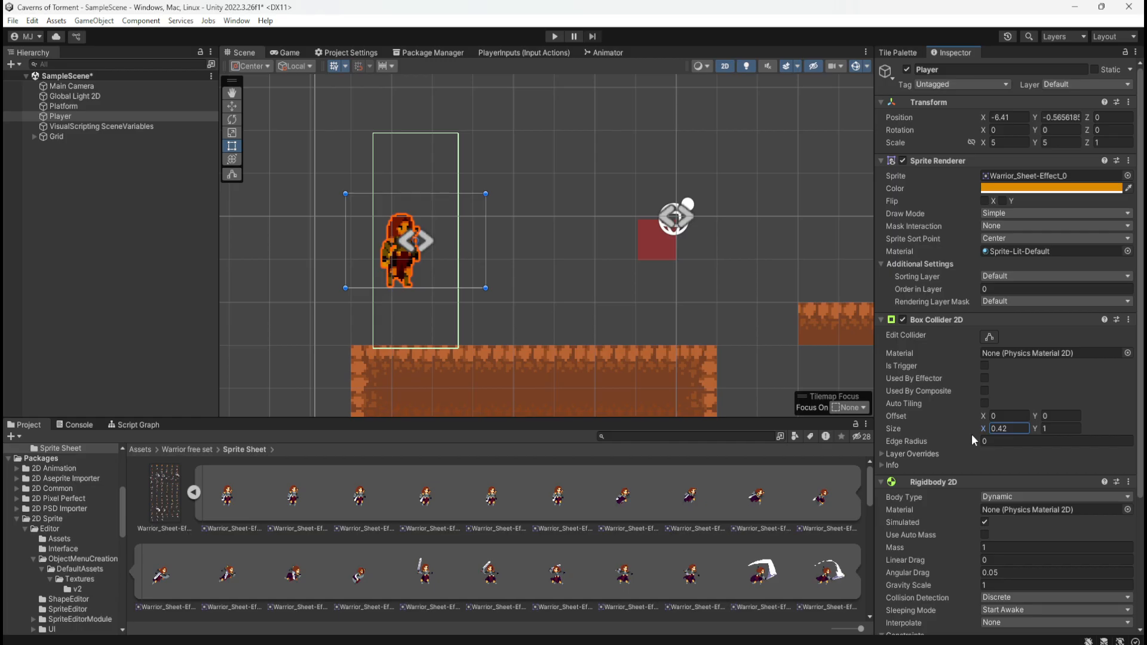
pyautogui.moveTo(1033, 429)
pyautogui.mouseDown()
pyautogui.moveTo(976, 418)
pyautogui.moveTo(1038, 417)
pyautogui.mouseUp()
pyautogui.click(1034, 416)
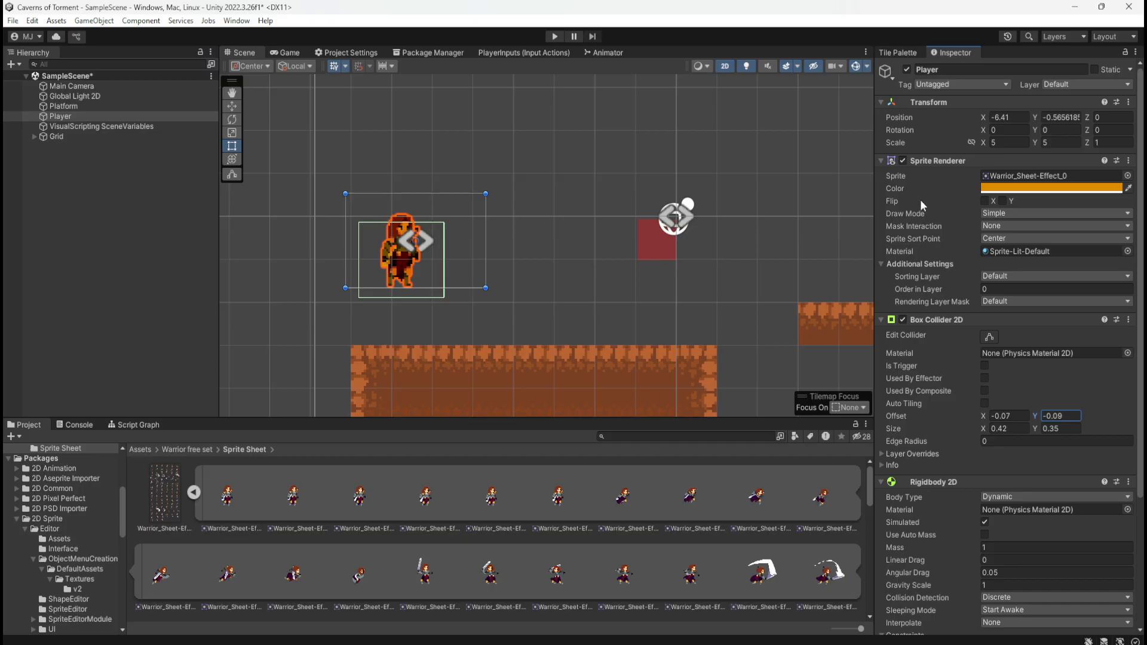
# Change the Player's Sprite Renderer sprite to Warrior_SheetnoEffect_0
pyautogui.click(1128, 177)
pyautogui.scroll(-2, 1088, 279)
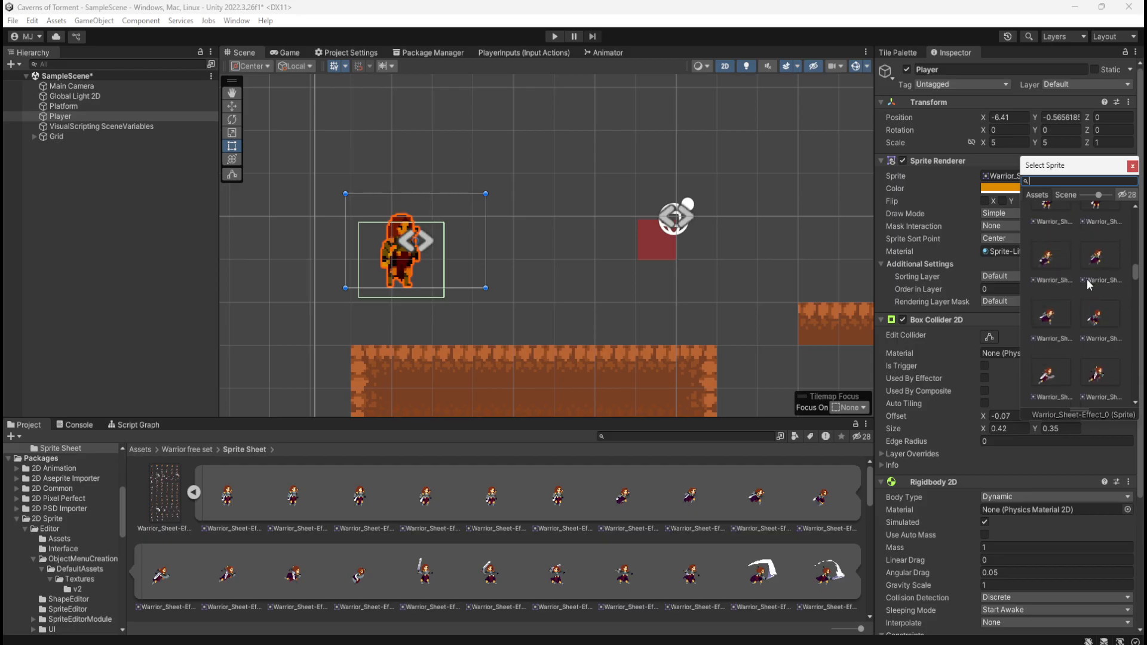
pyautogui.scroll(-5, 1106, 275)
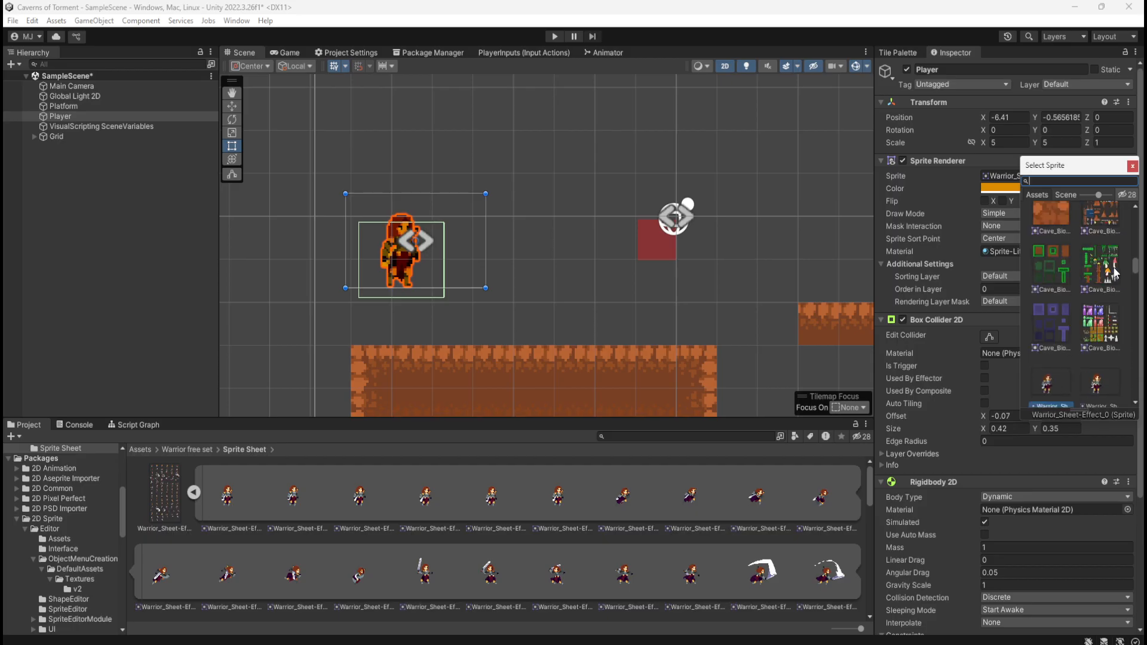
pyautogui.scroll(-5, 1095, 282)
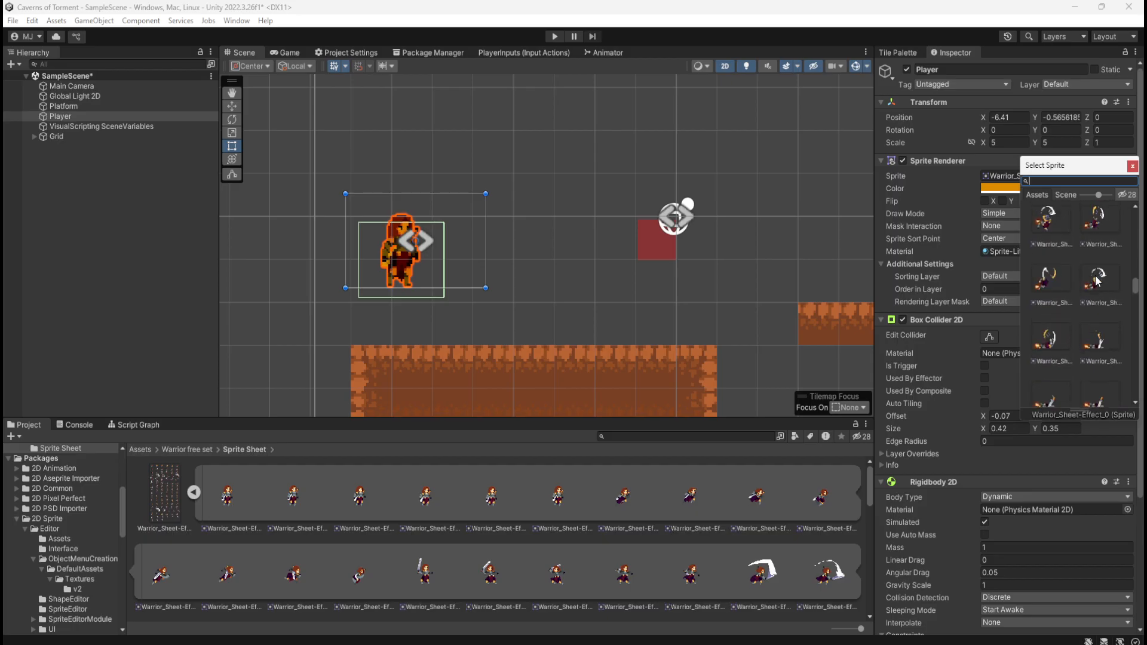
pyautogui.scroll(-5, 1096, 275)
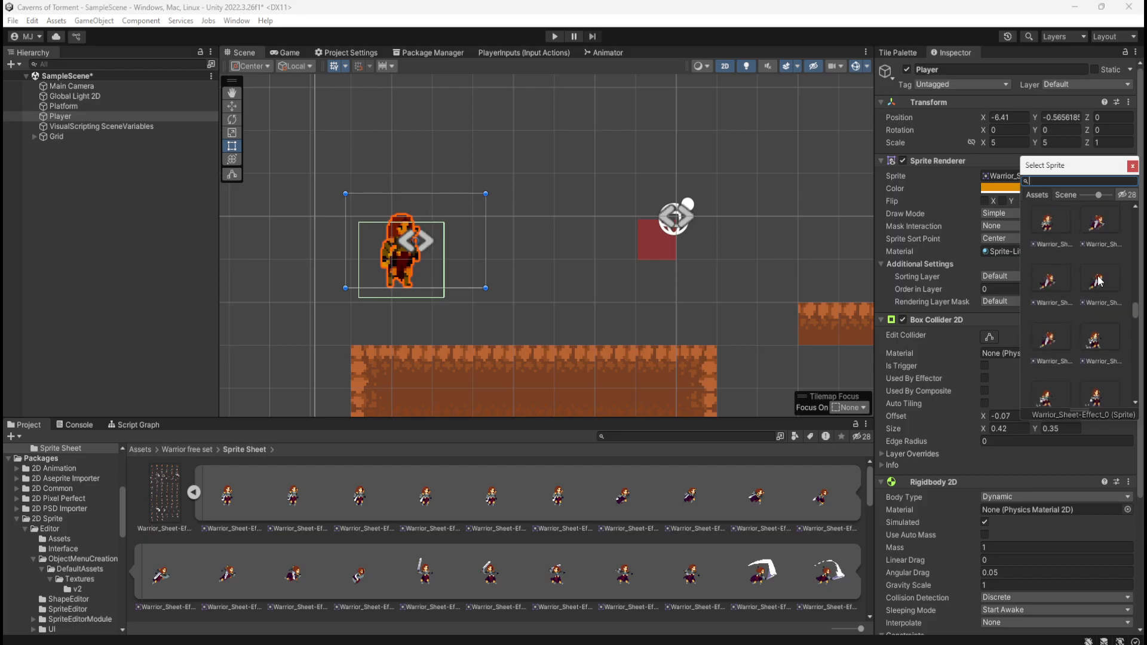
pyautogui.scroll(-5, 1098, 275)
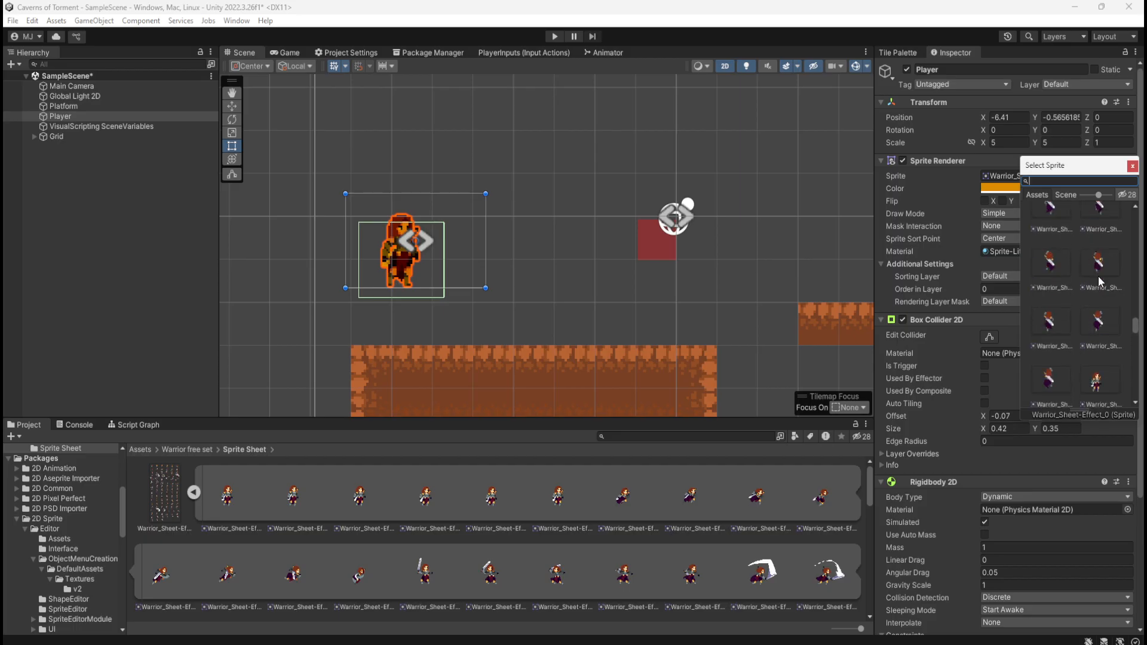
pyautogui.click(1103, 273)
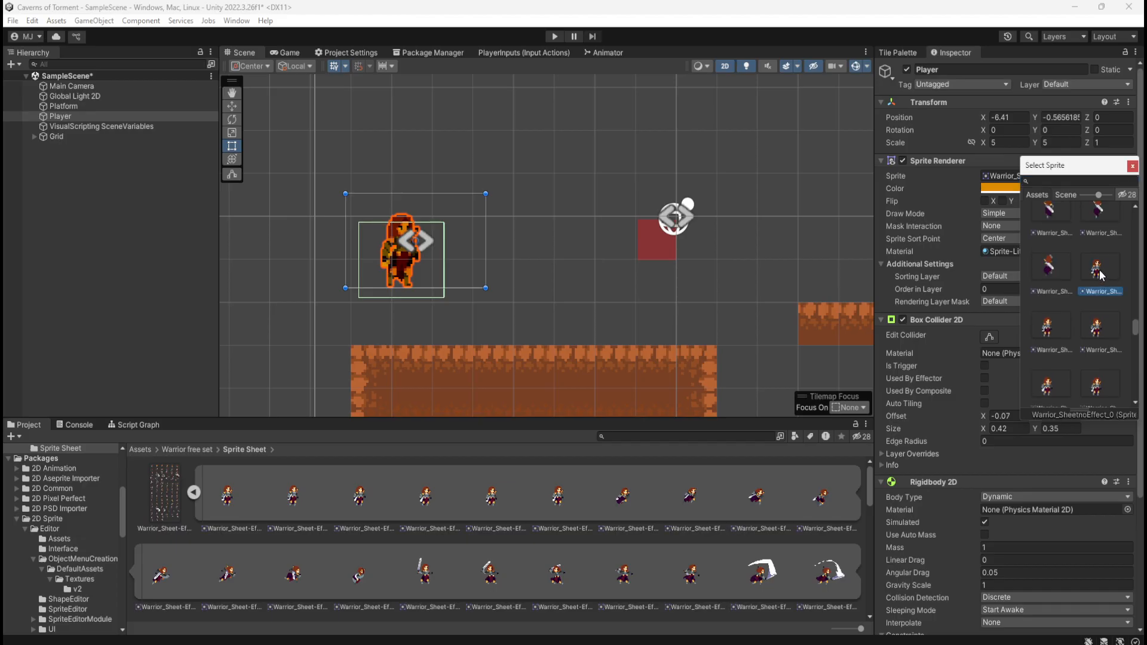
pyautogui.doubleClick(1099, 270)
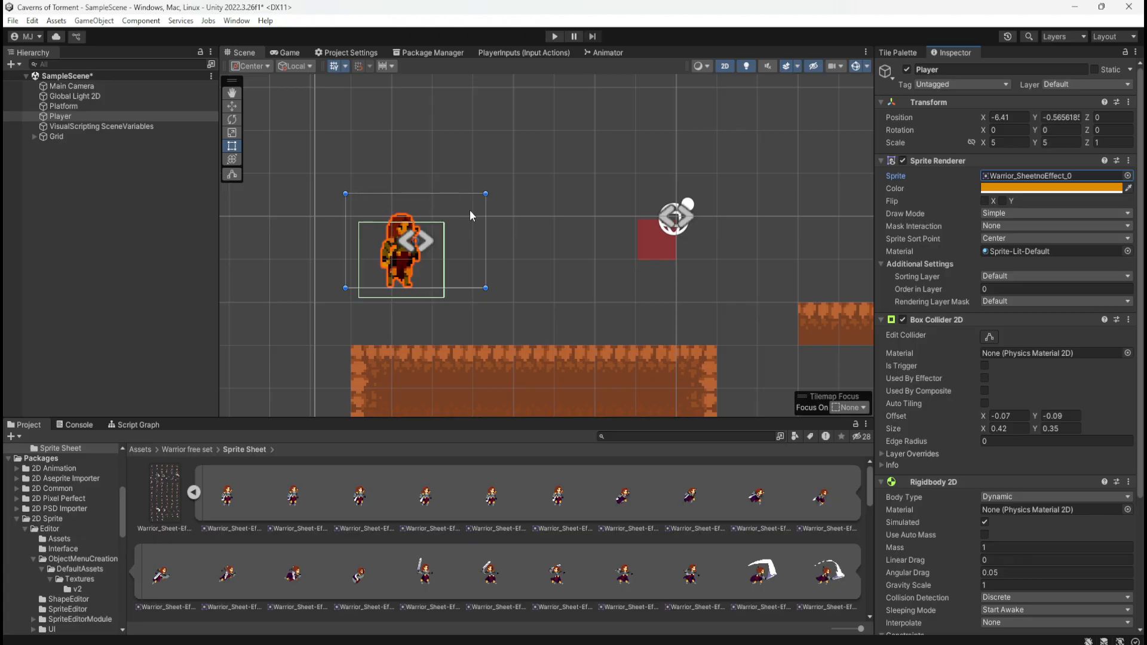
pyautogui.click(524, 225)
pyautogui.click(396, 267)
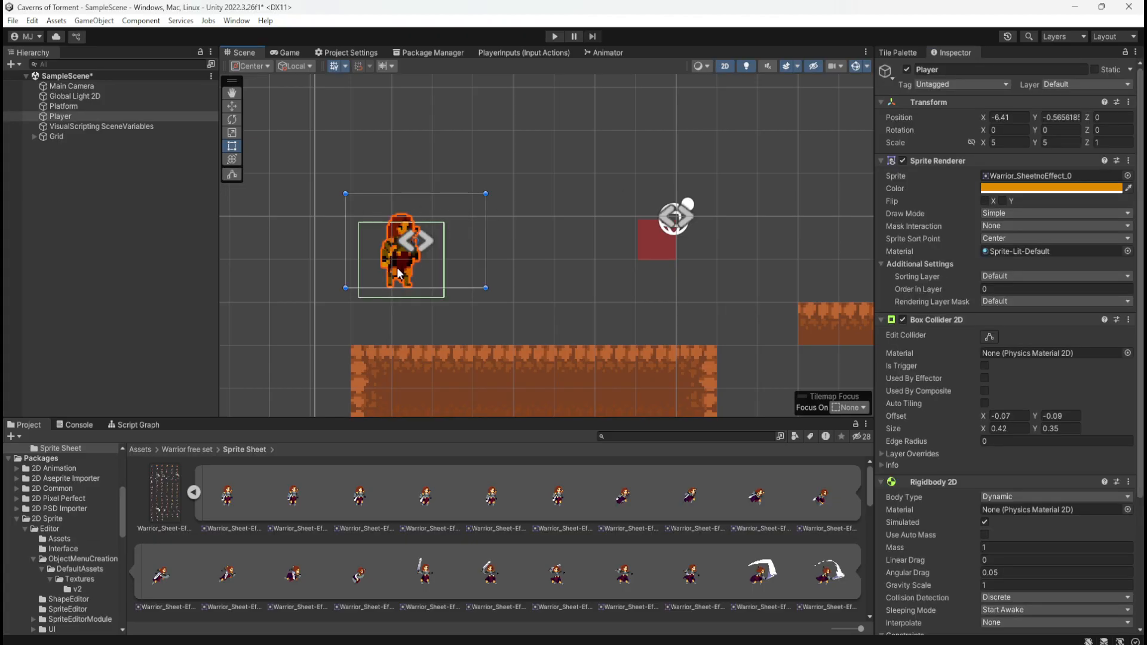
# Change the Player's Sprite Renderer sprite to Warrior_Sheet-Effect_0
pyautogui.click(1126, 176)
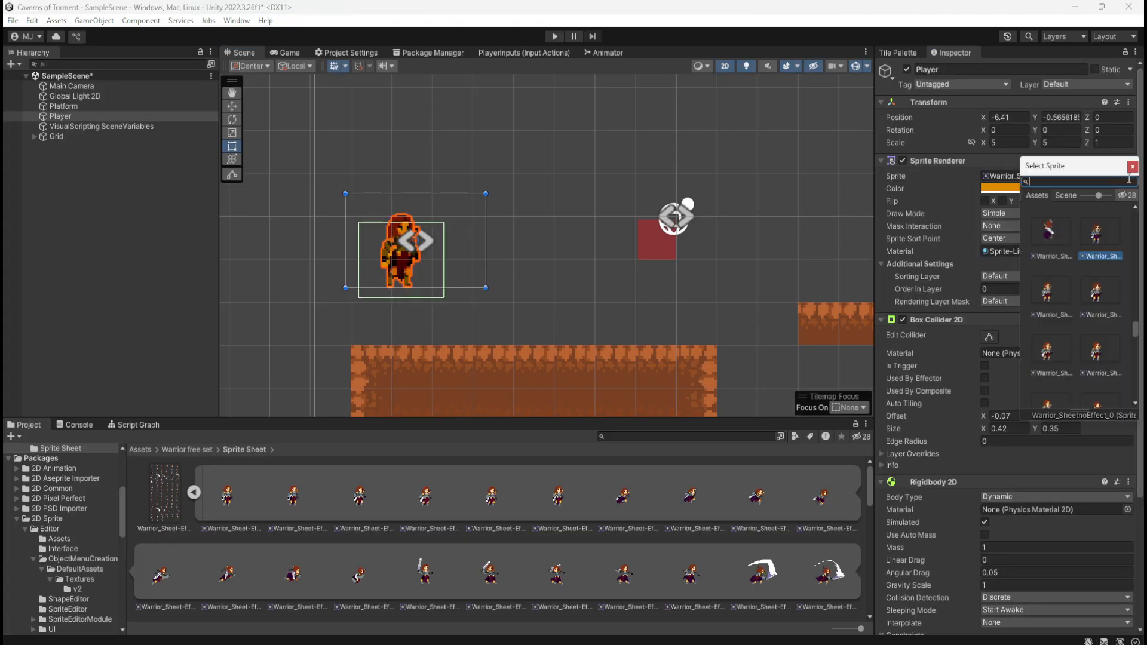
pyautogui.moveTo(1019, 282); pyautogui.dragTo(890, 272)
pyautogui.click(1136, 387)
pyautogui.moveTo(1136, 389); pyautogui.dragTo(1122, 270)
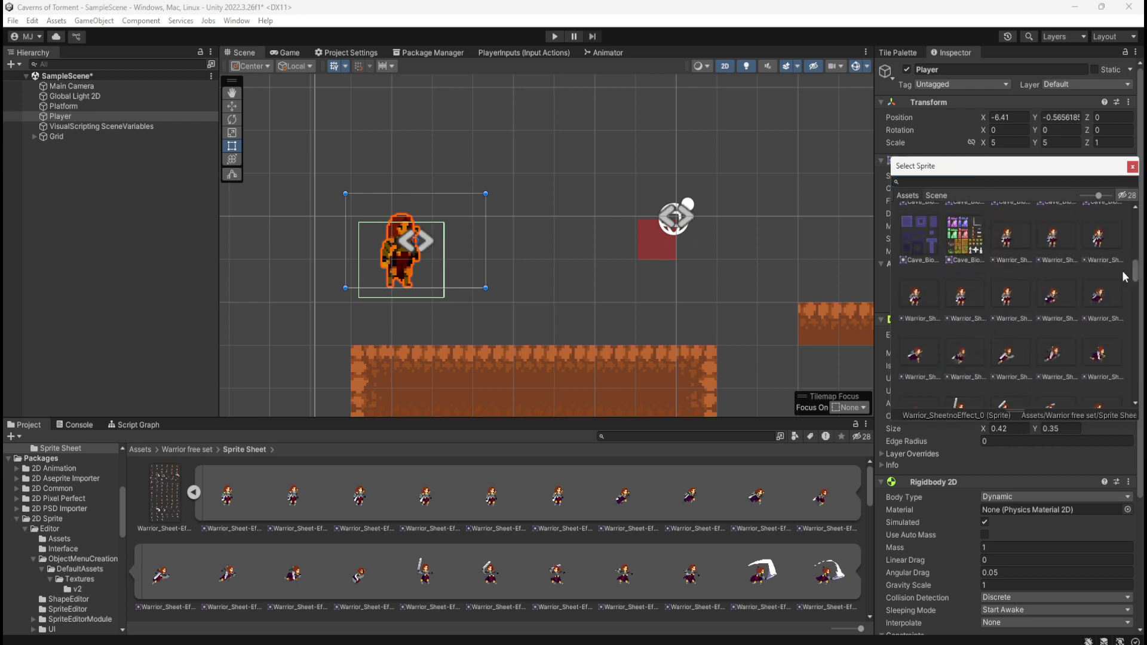
pyautogui.click(1016, 240)
pyautogui.doubleClick(1009, 239)
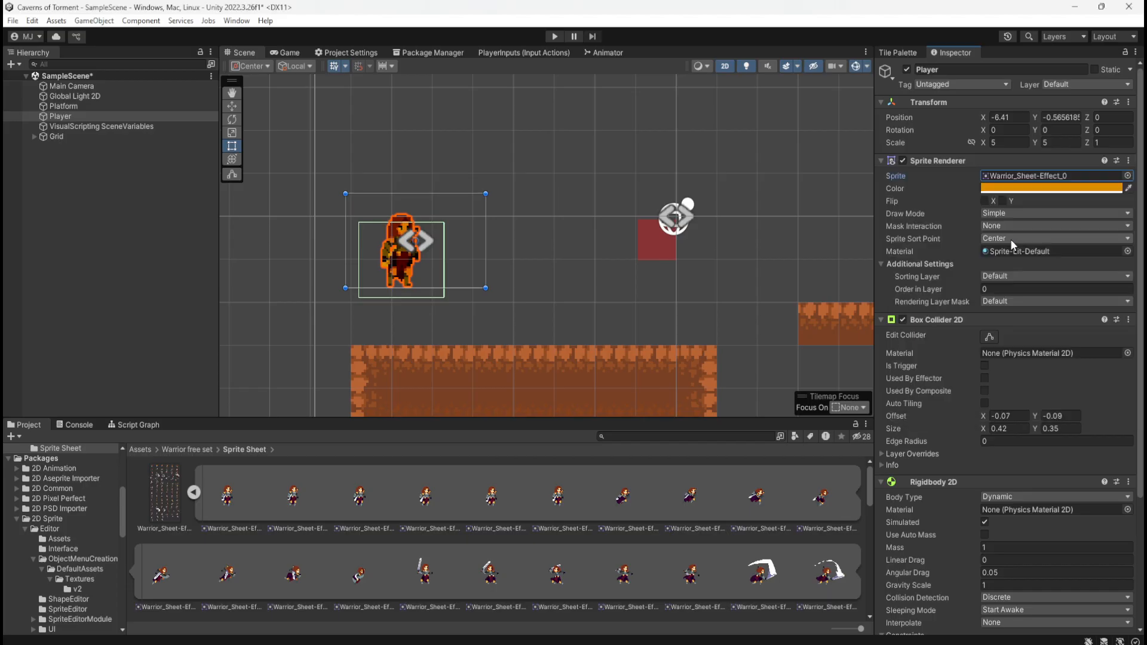
pyautogui.click(562, 267)
pyautogui.click(395, 269)
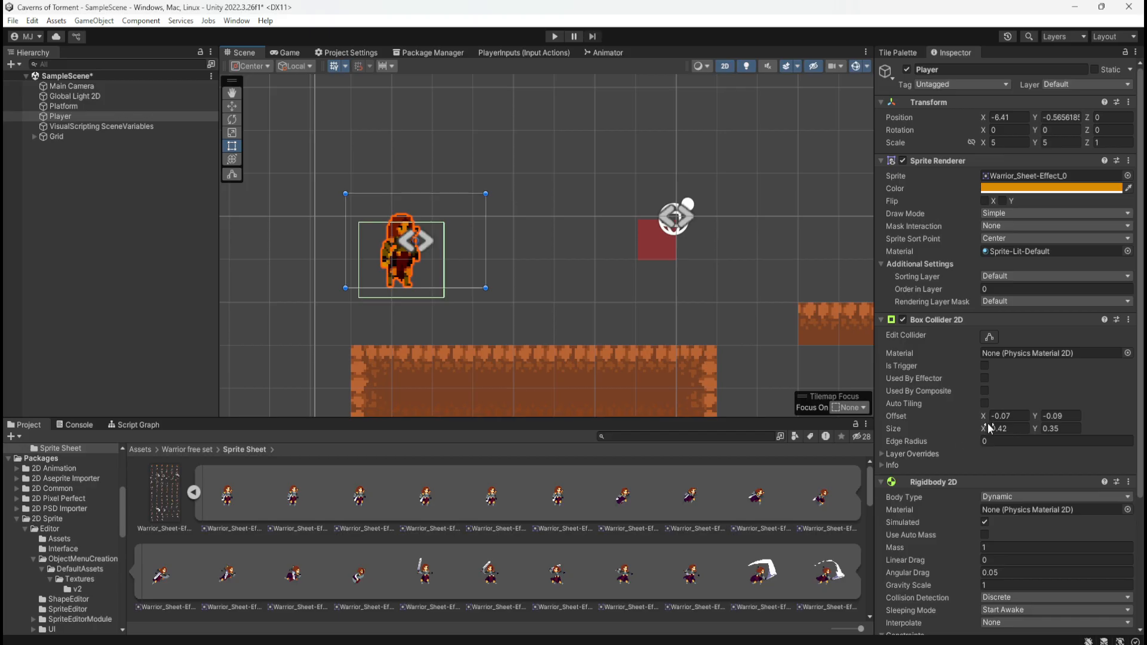
pyautogui.click(991, 337)
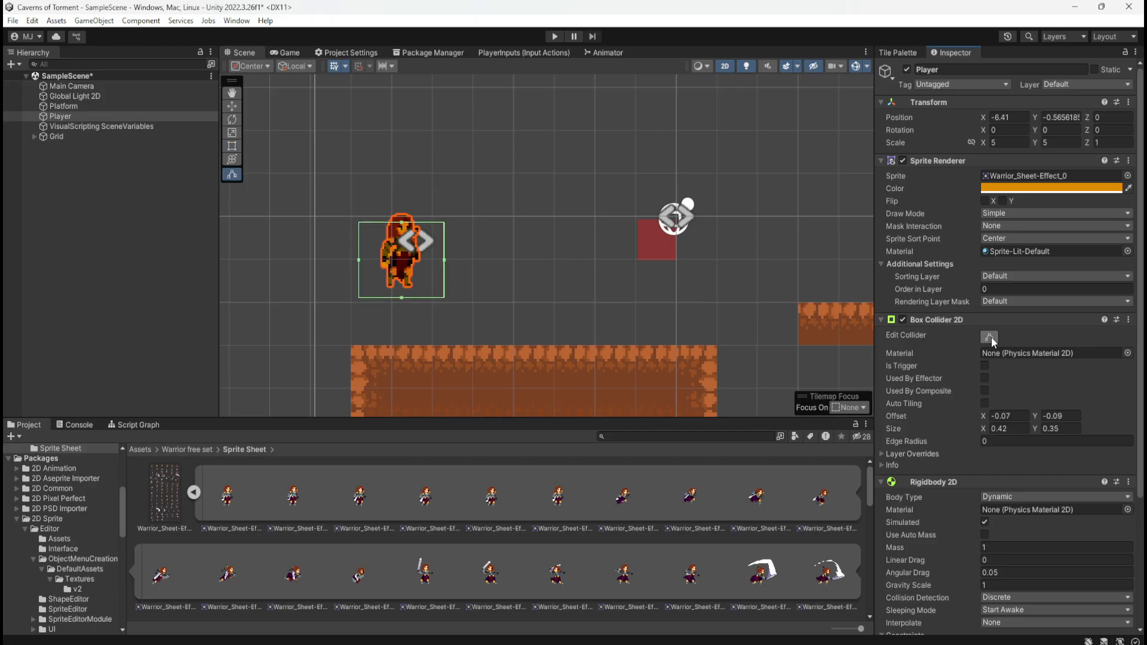
pyautogui.click(472, 226)
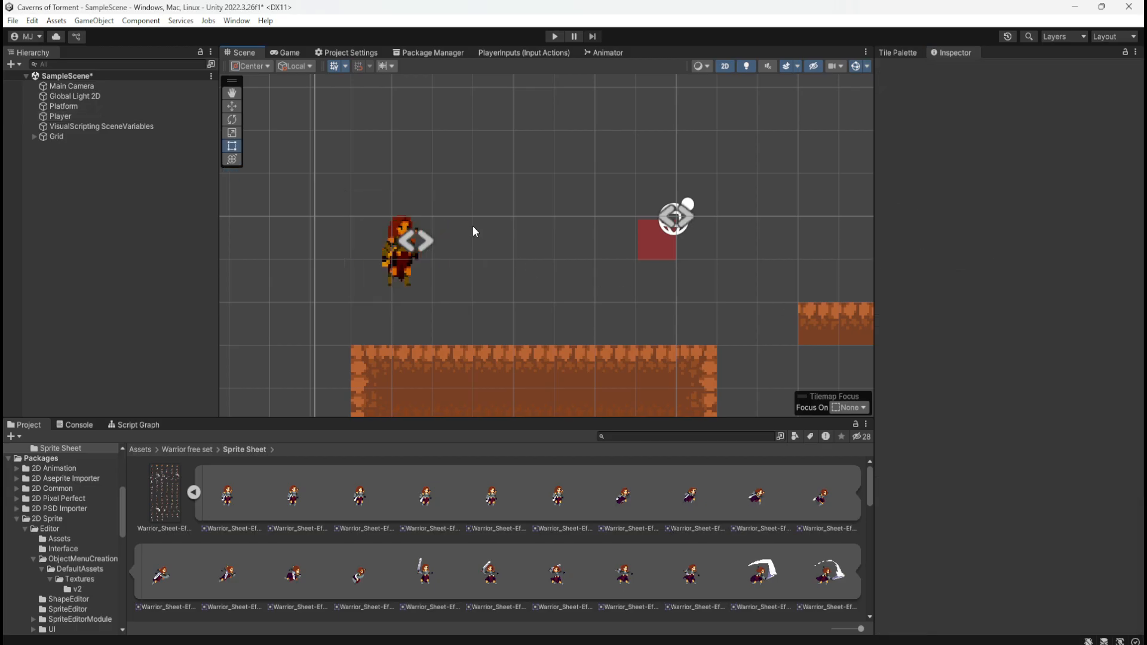
pyautogui.click(412, 233)
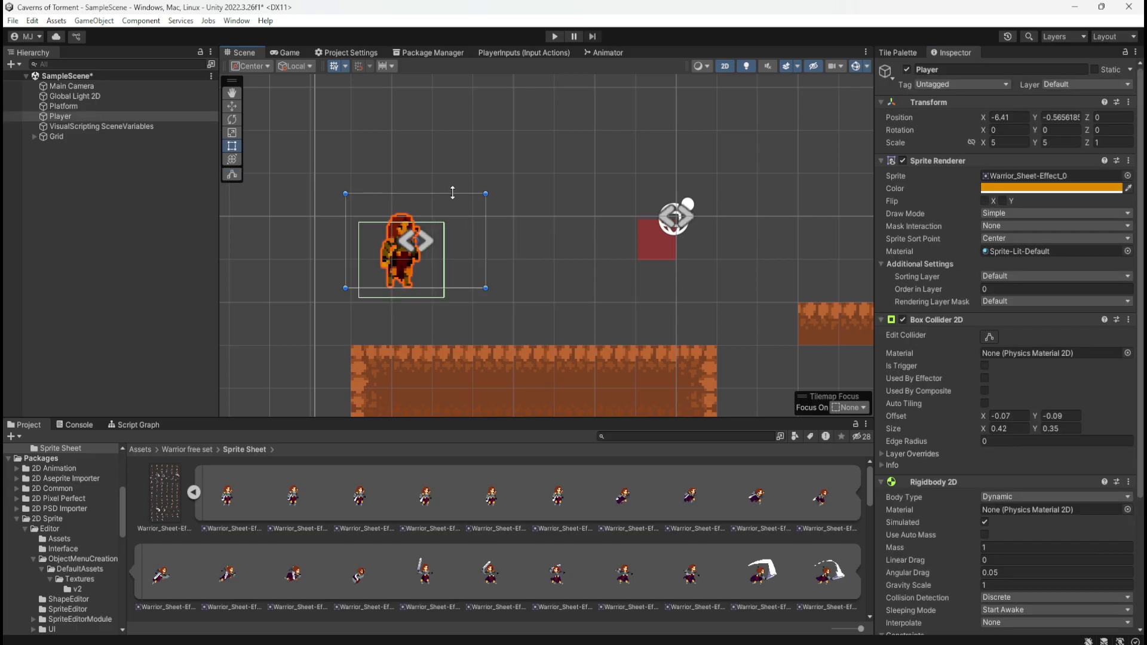
pyautogui.moveTo(453, 193)
pyautogui.mouseDown()
pyautogui.moveTo(456, 214)
pyautogui.moveTo(460, 185)
pyautogui.moveTo(457, 218)
pyautogui.moveTo(455, 192)
pyautogui.mouseUp()
pyautogui.rightClick(903, 113)
pyautogui.click(894, 123)
pyautogui.click(1135, 106)
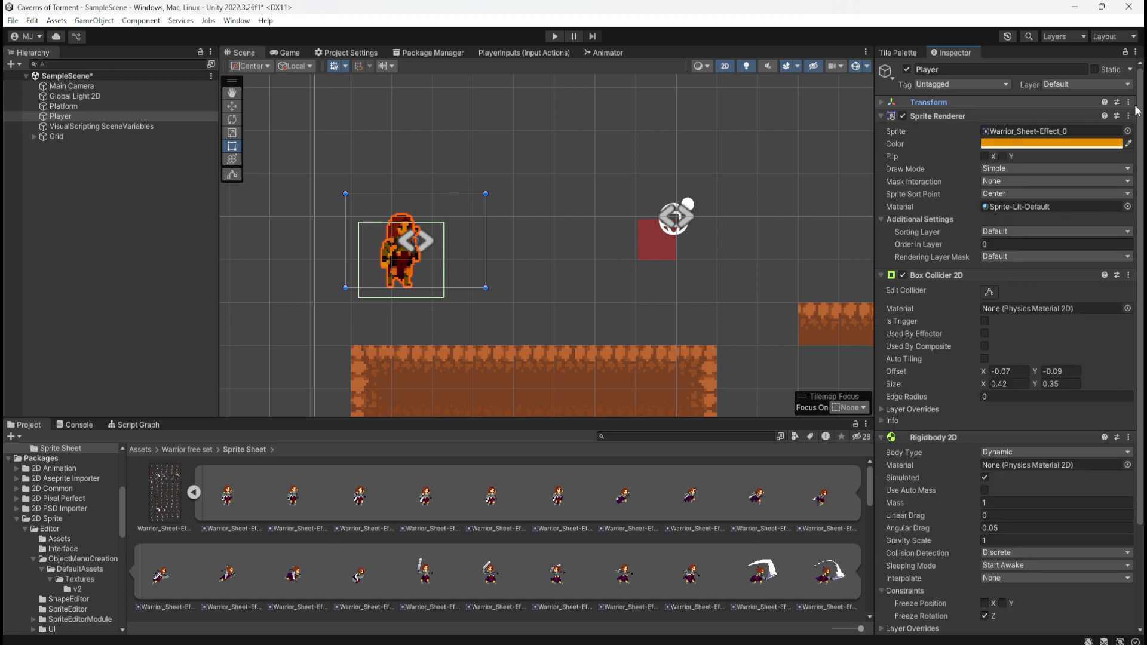
pyautogui.click(1027, 101)
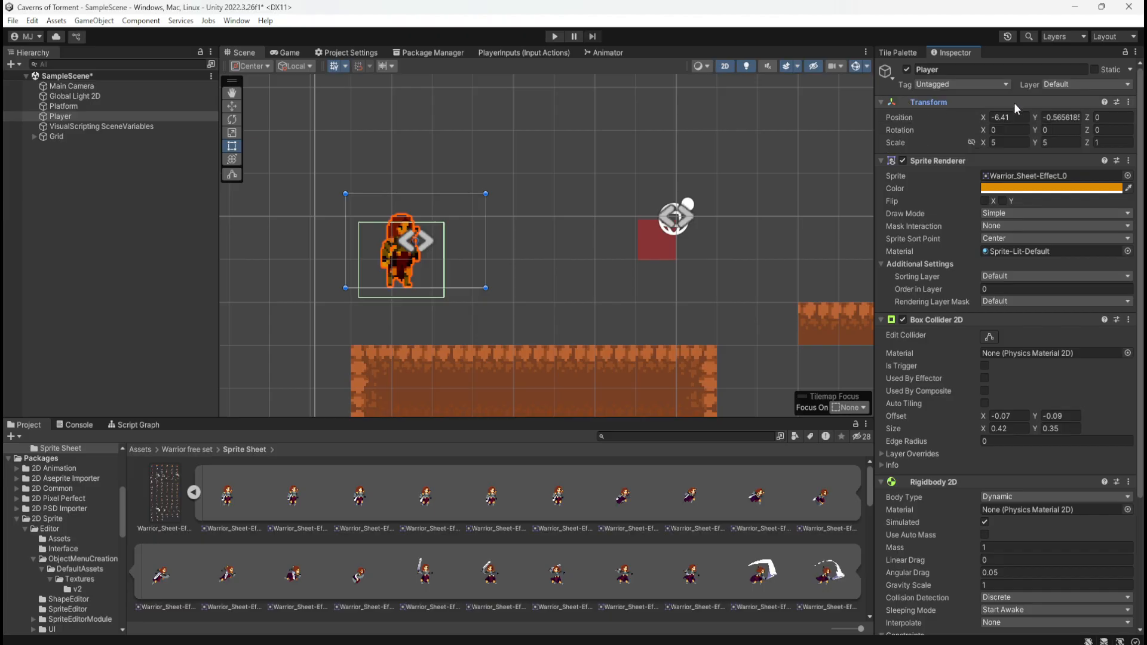
# Check which layers and tags are available for the Player object
pyautogui.click(1086, 83)
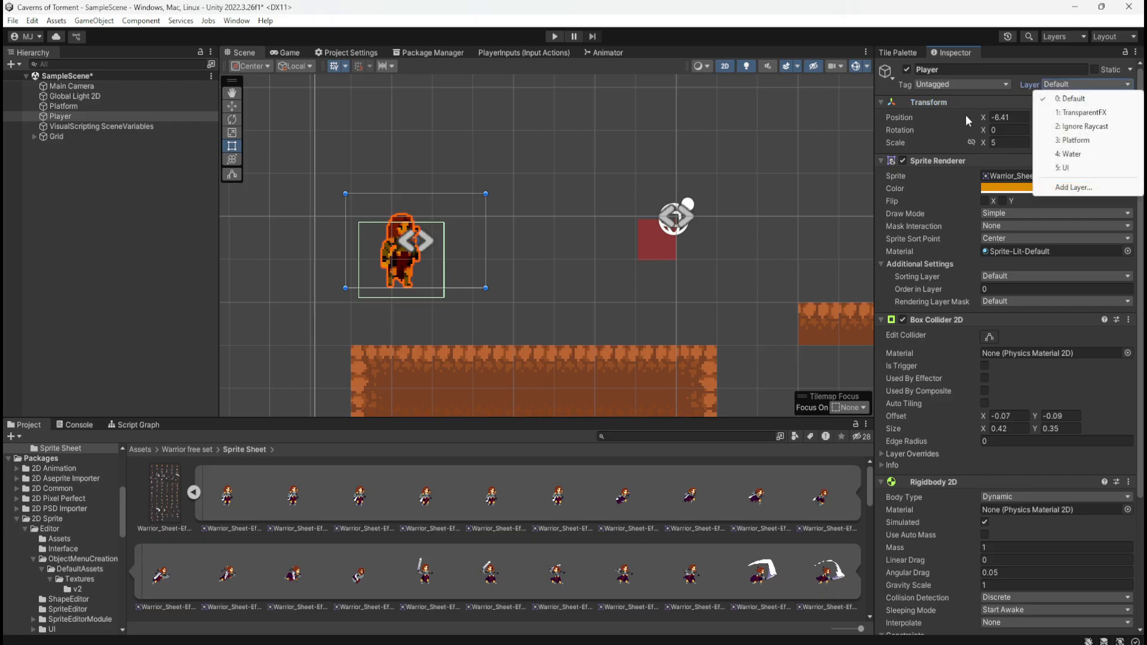
pyautogui.click(941, 118)
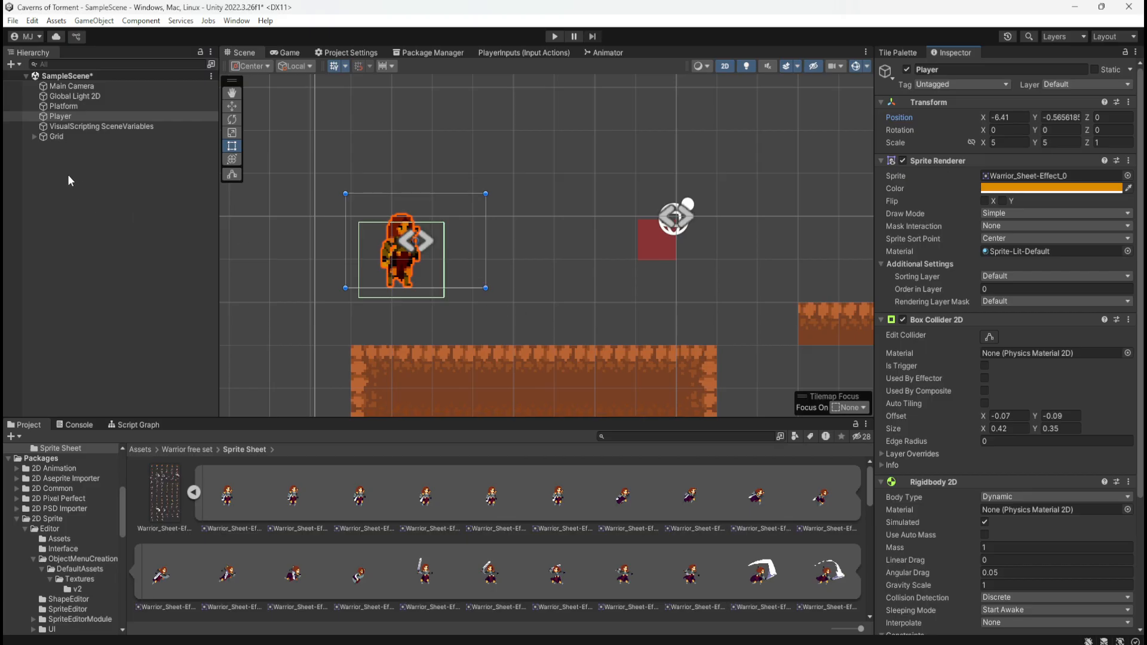
pyautogui.click(995, 85)
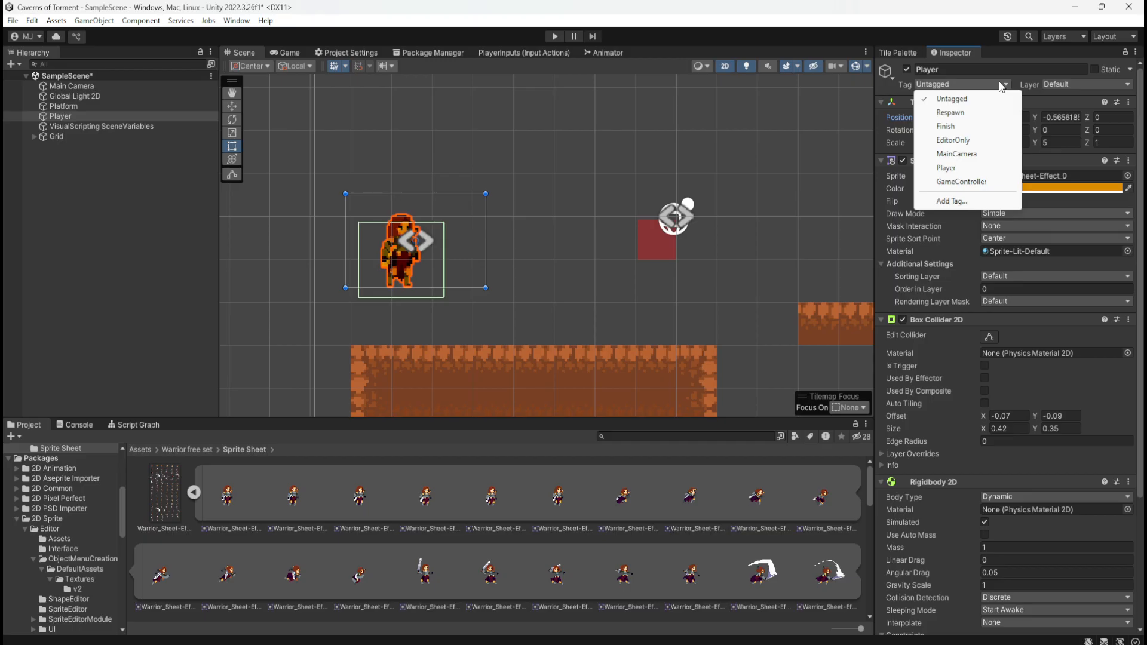
pyautogui.click(999, 82)
pyautogui.click(999, 81)
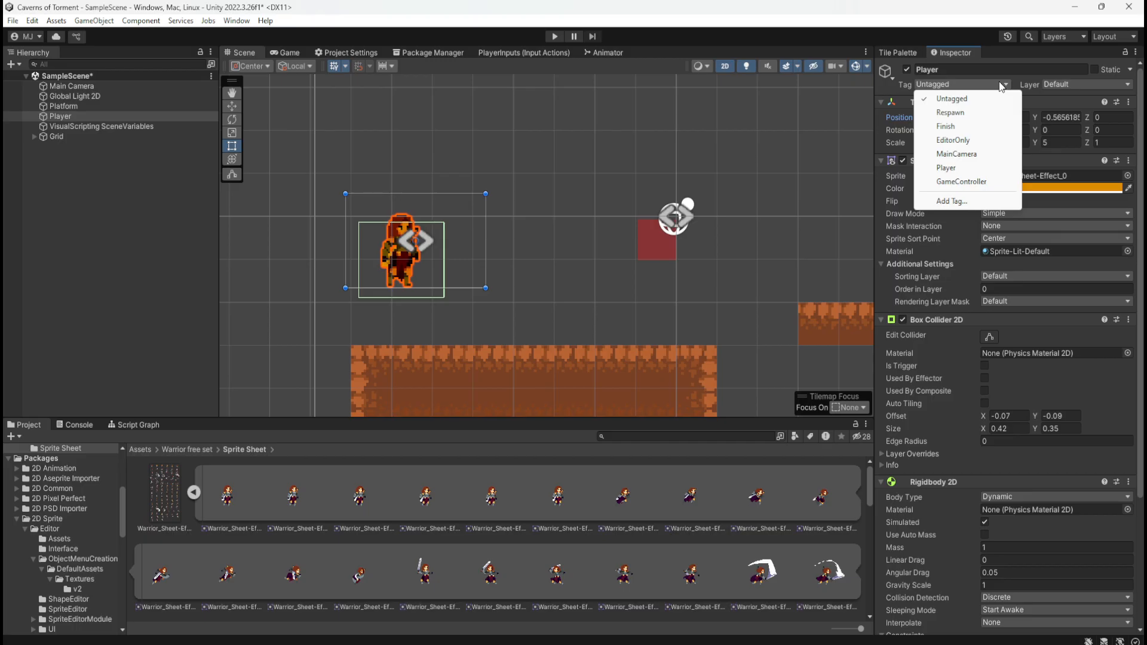
pyautogui.click(876, 114)
# Try setting the Player's X position to 0 and undo the change
pyautogui.click(1013, 116)
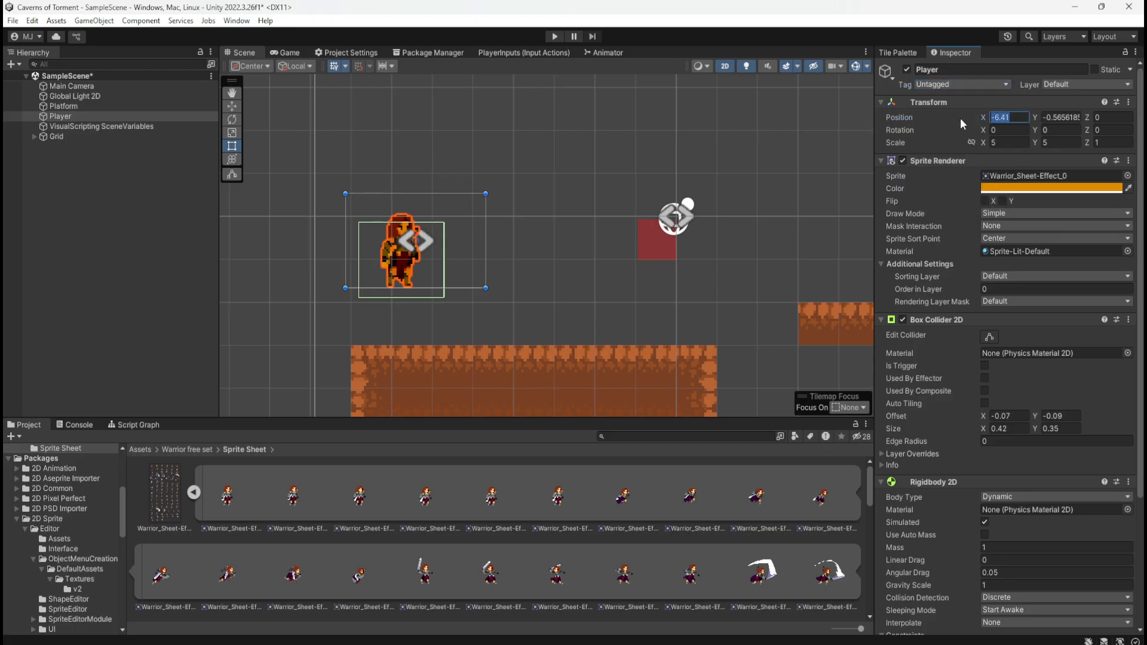
pyautogui.write('0')
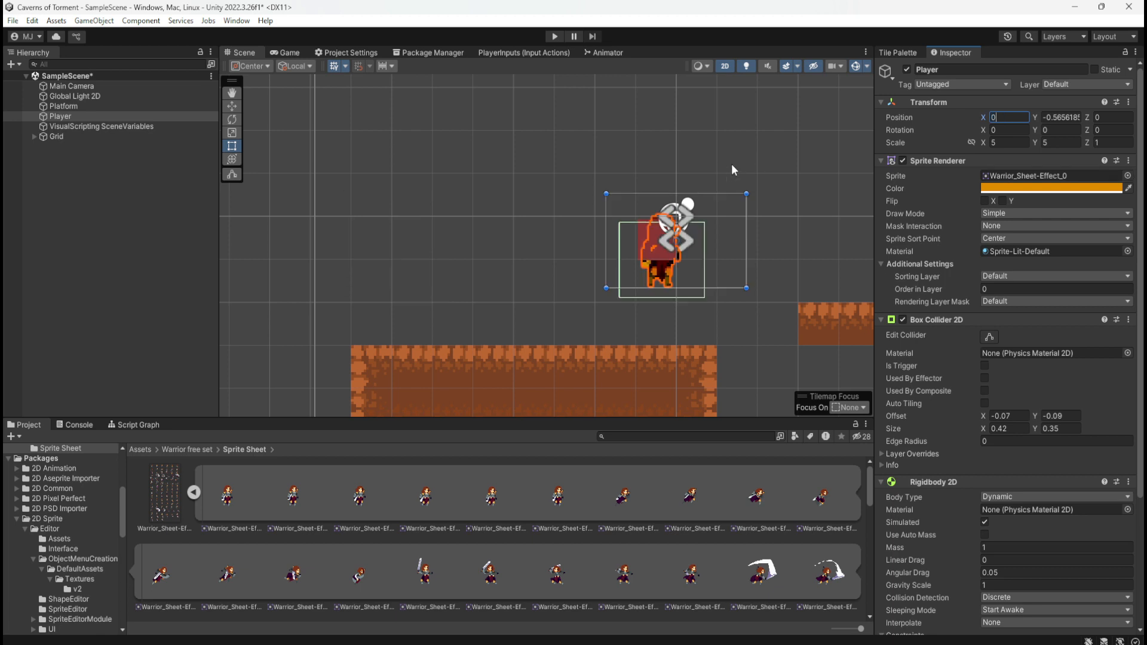
pyautogui.hotkey('ctrl', 'z')
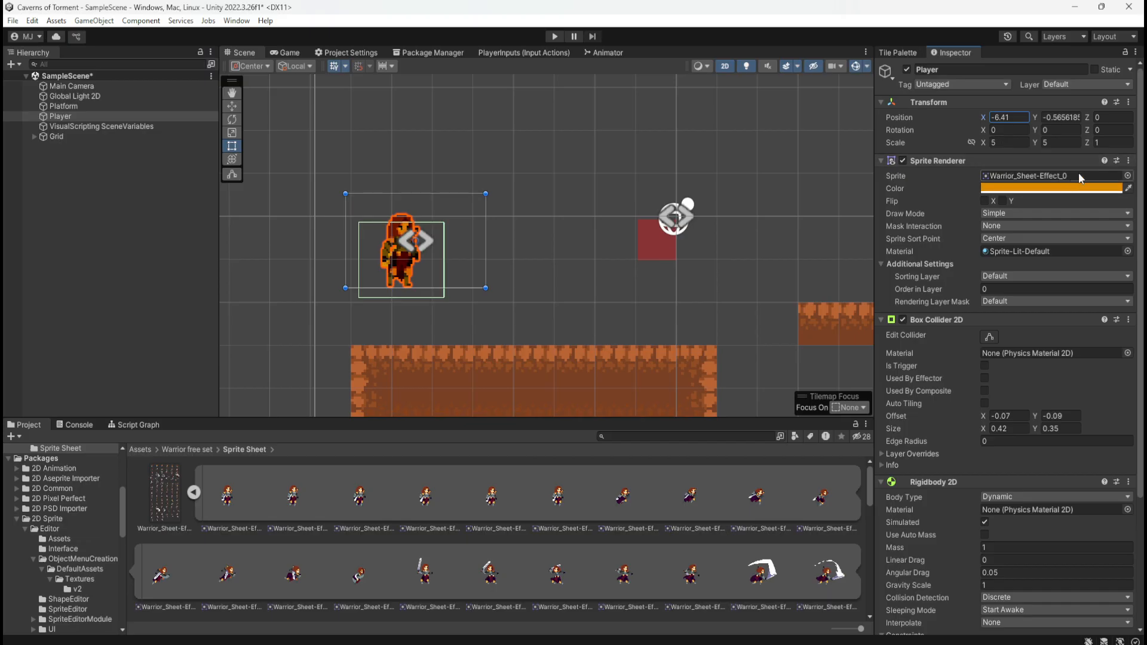
pyautogui.click(1036, 143)
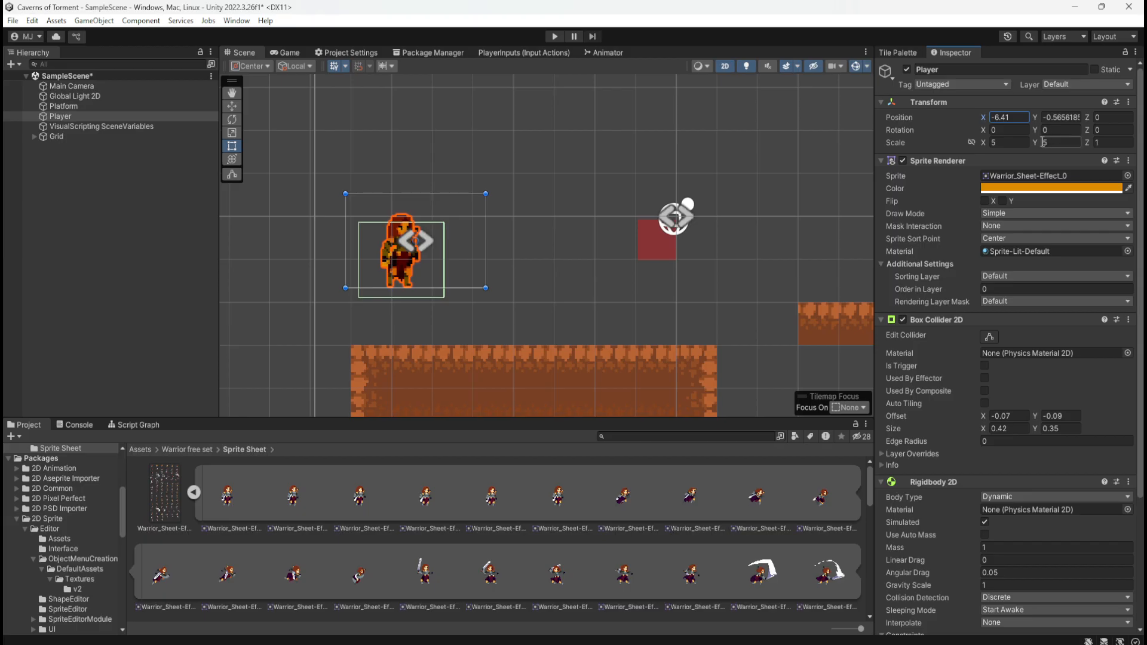
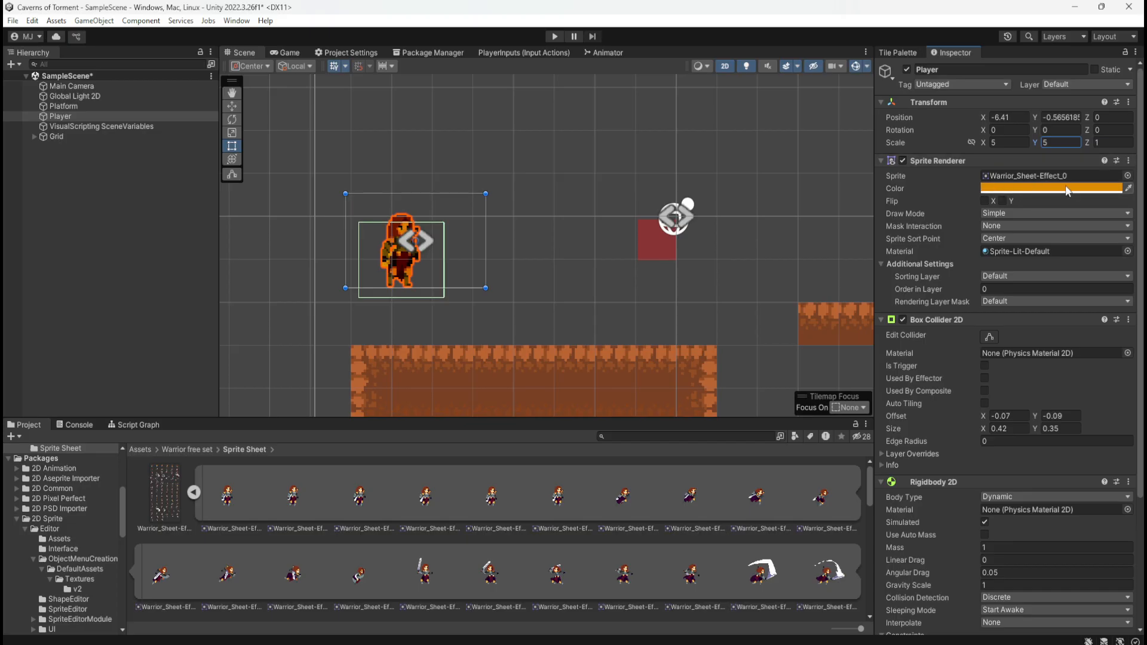
# Try flipping the Player's sprite on the X axis, revert it, and check the Draw Mode and Mask Interaction options
pyautogui.click(984, 200)
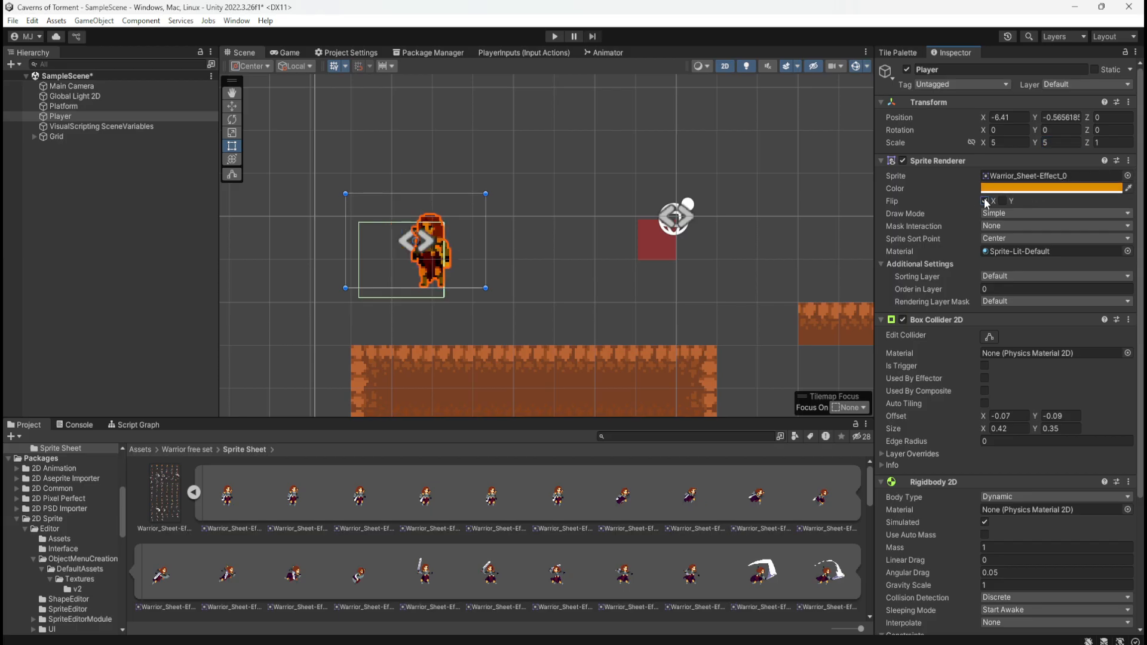
pyautogui.click(984, 199)
pyautogui.click(996, 213)
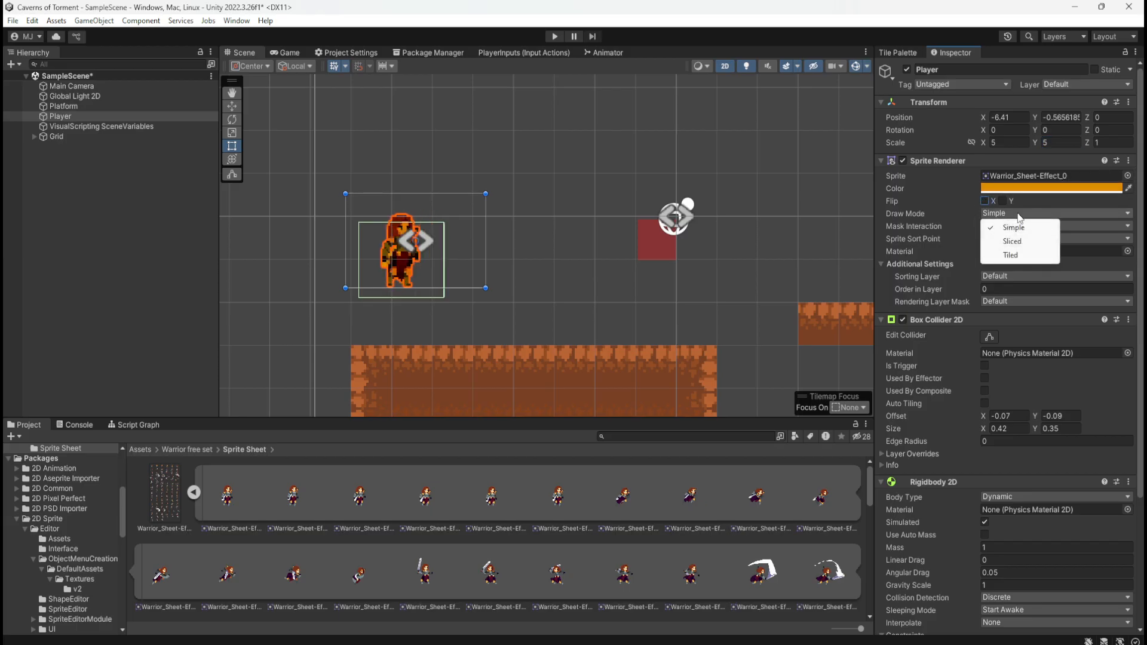
pyautogui.click(1074, 224)
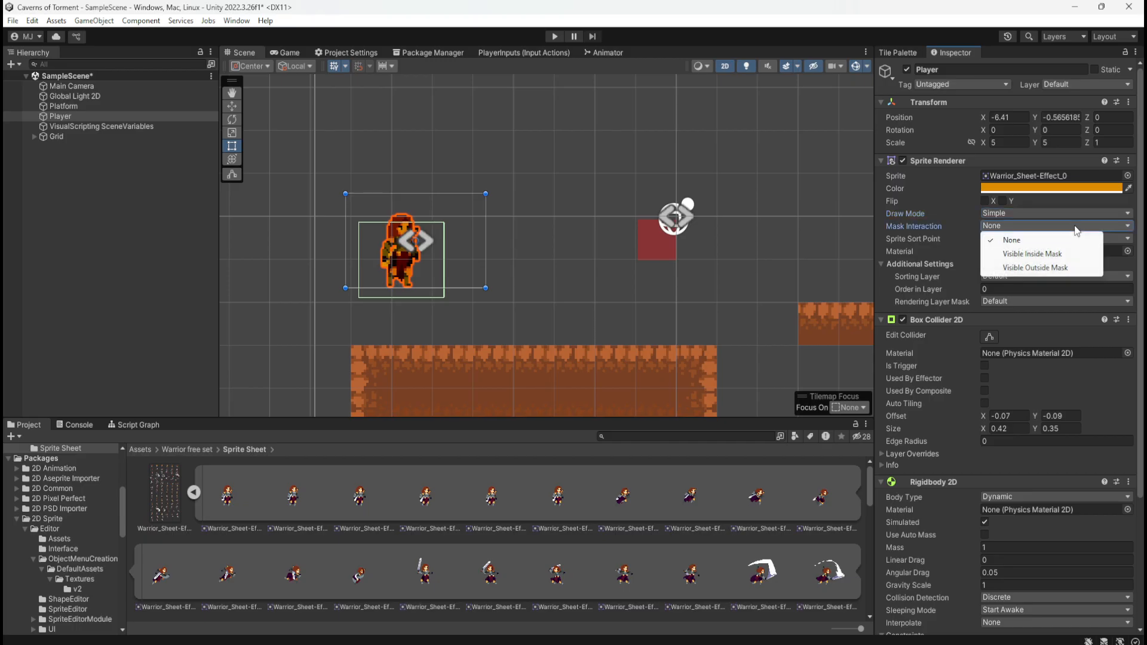
pyautogui.click(936, 229)
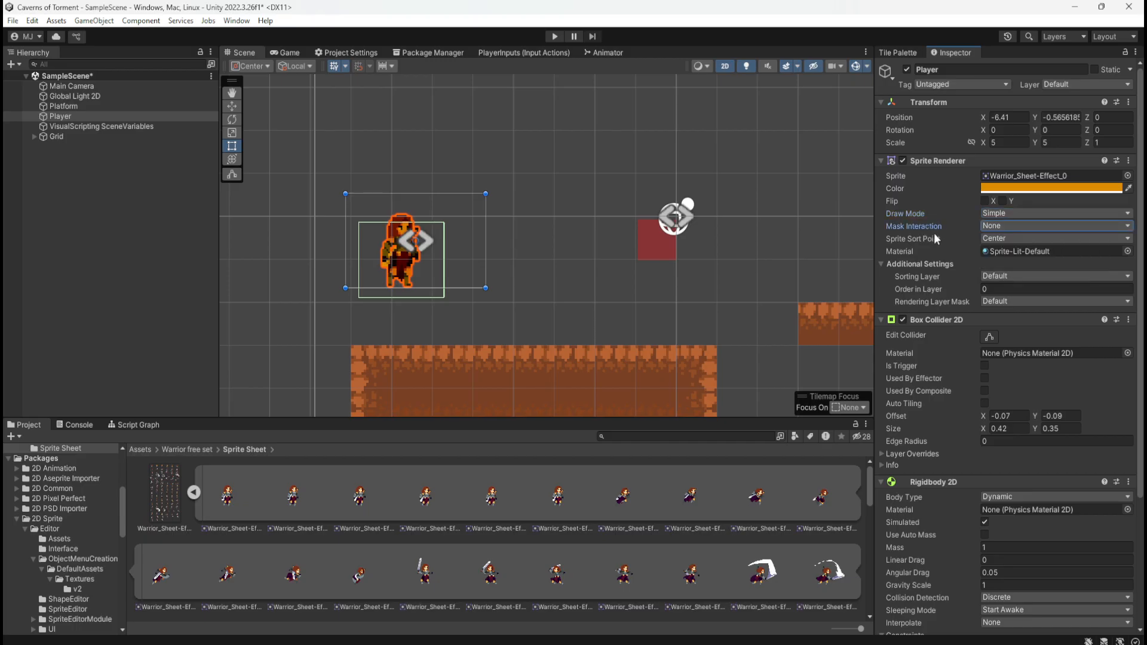
# Try the Player's Sprite Sort Point as Pivot and return it to Center
pyautogui.click(991, 235)
pyautogui.click(999, 267)
pyautogui.click(1010, 239)
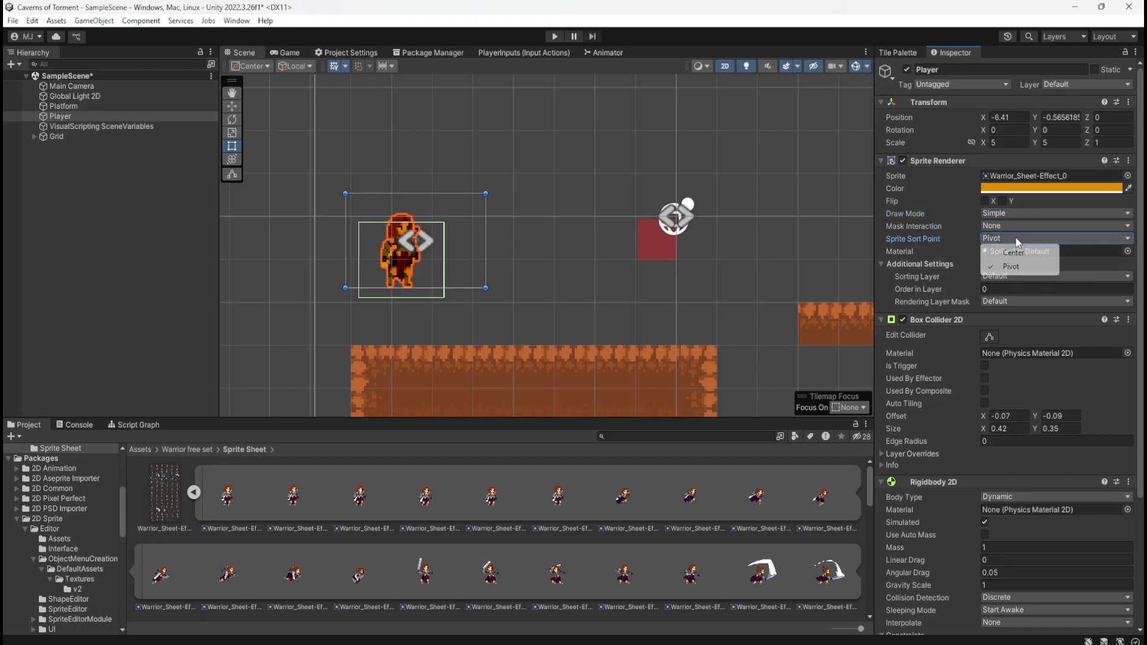
pyautogui.click(1007, 253)
# Examine the Box Collider 2D's Info and Layer Overrides, including the Include Layers options
pyautogui.scroll(-3, 937, 256)
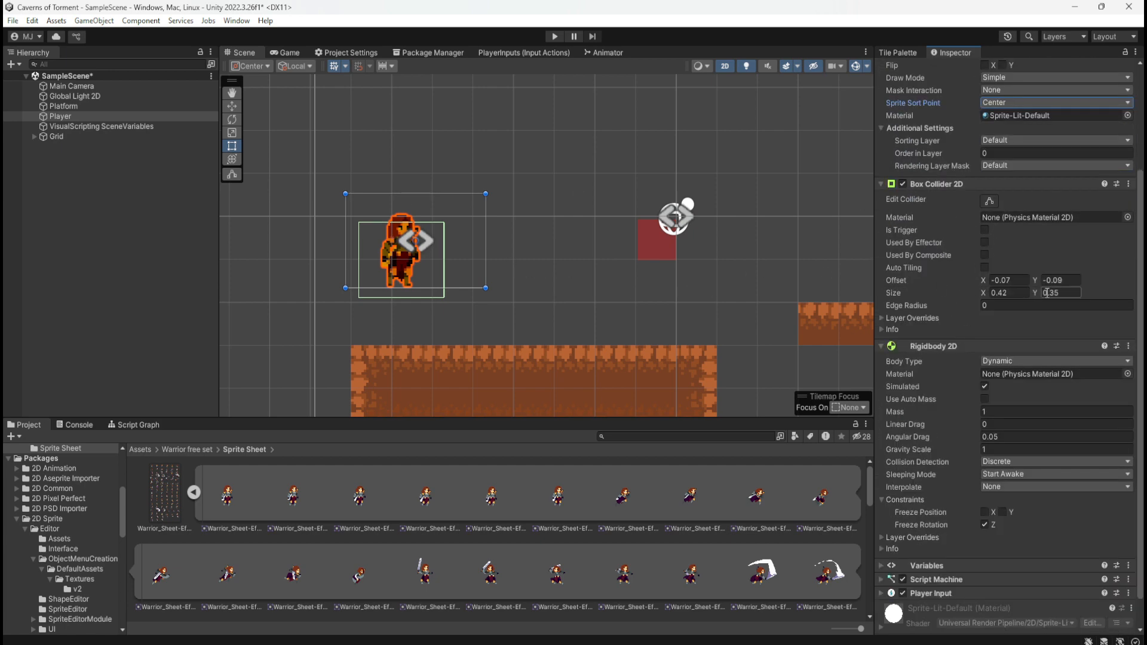
pyautogui.click(881, 328)
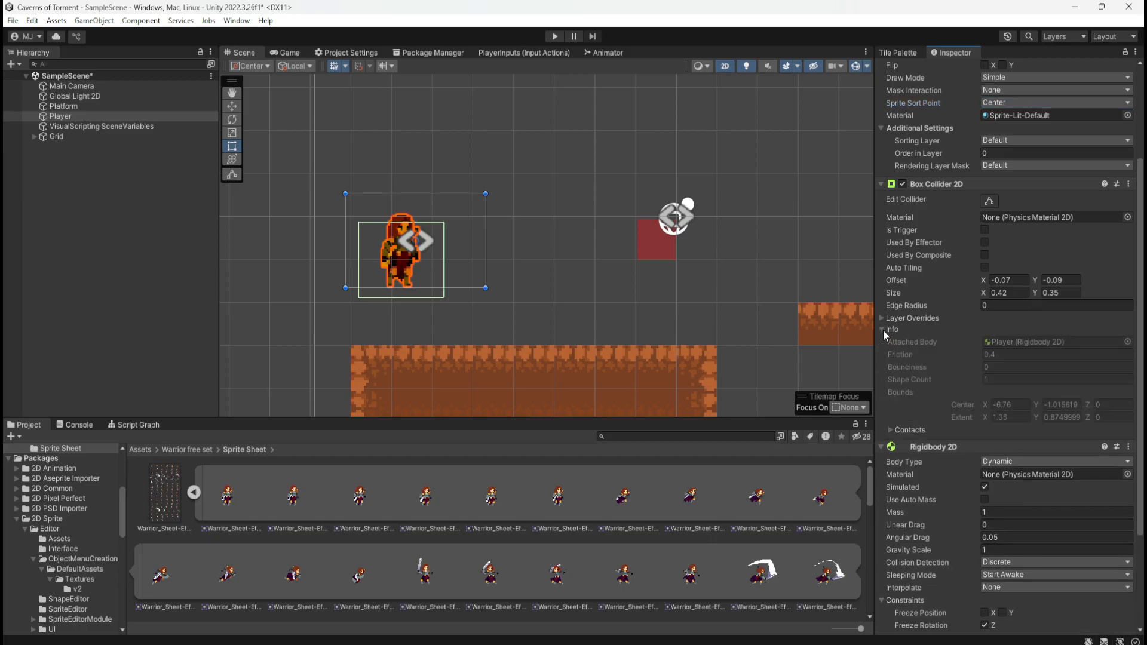
pyautogui.click(883, 330)
pyautogui.click(880, 318)
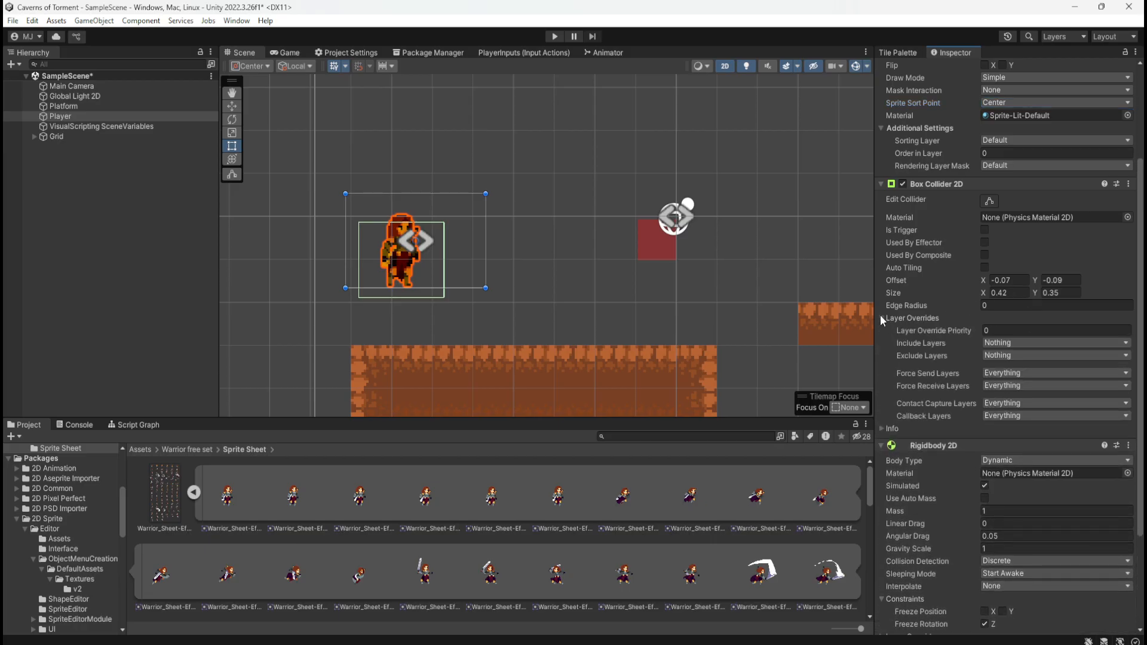
pyautogui.click(1004, 343)
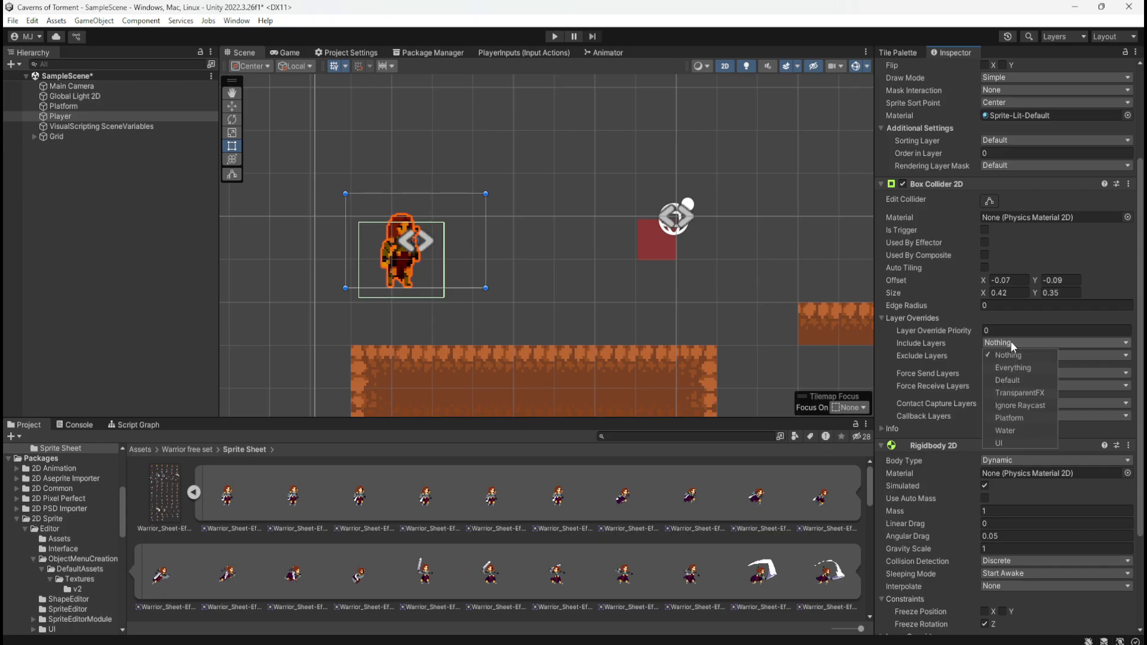
pyautogui.click(1009, 343)
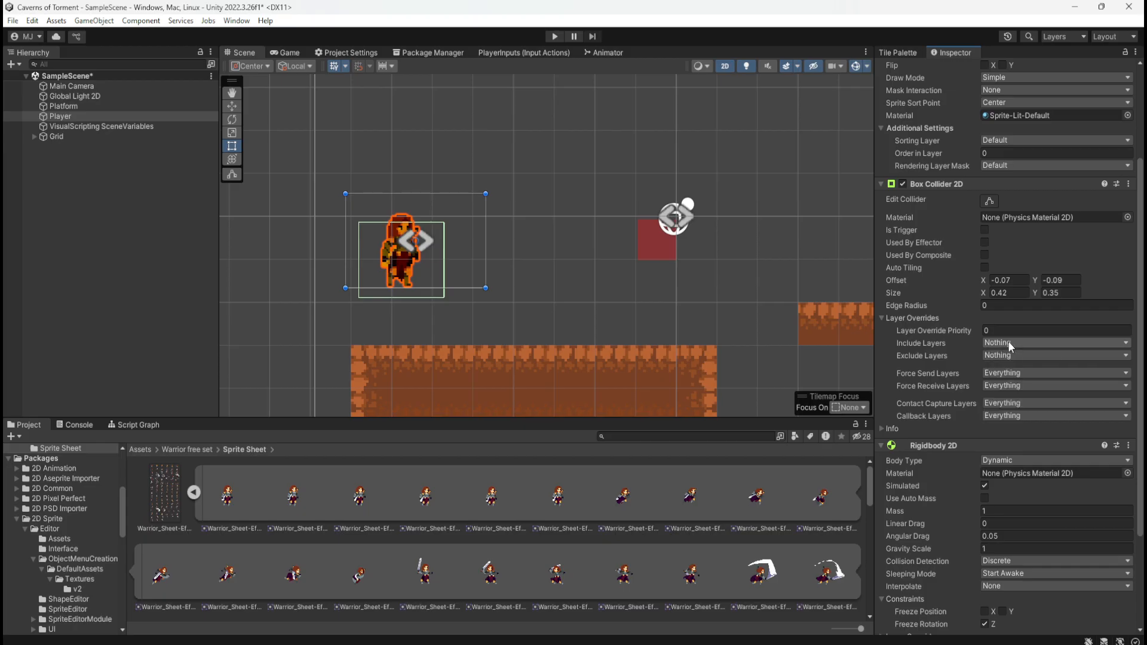
pyautogui.click(880, 317)
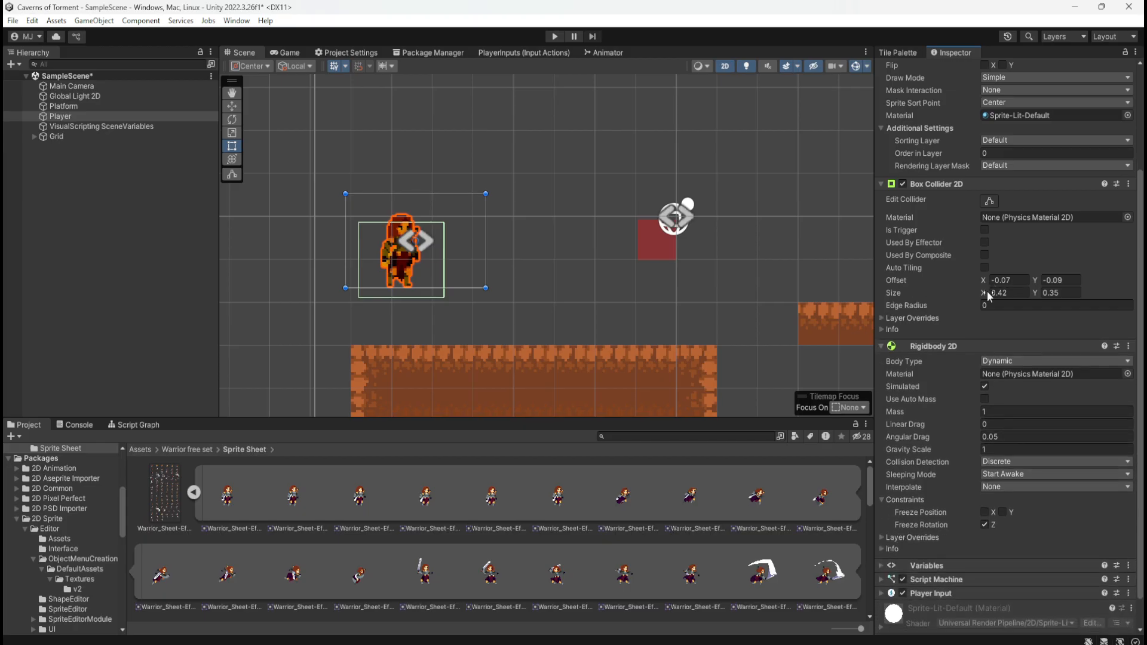
# Resize the Player's Box Collider 2D to X 0.28 and Y 0.41 and lower the Player so the collider rests on the dirt platform
pyautogui.moveTo(987, 292); pyautogui.dragTo(1031, 288)
pyautogui.click(1038, 280)
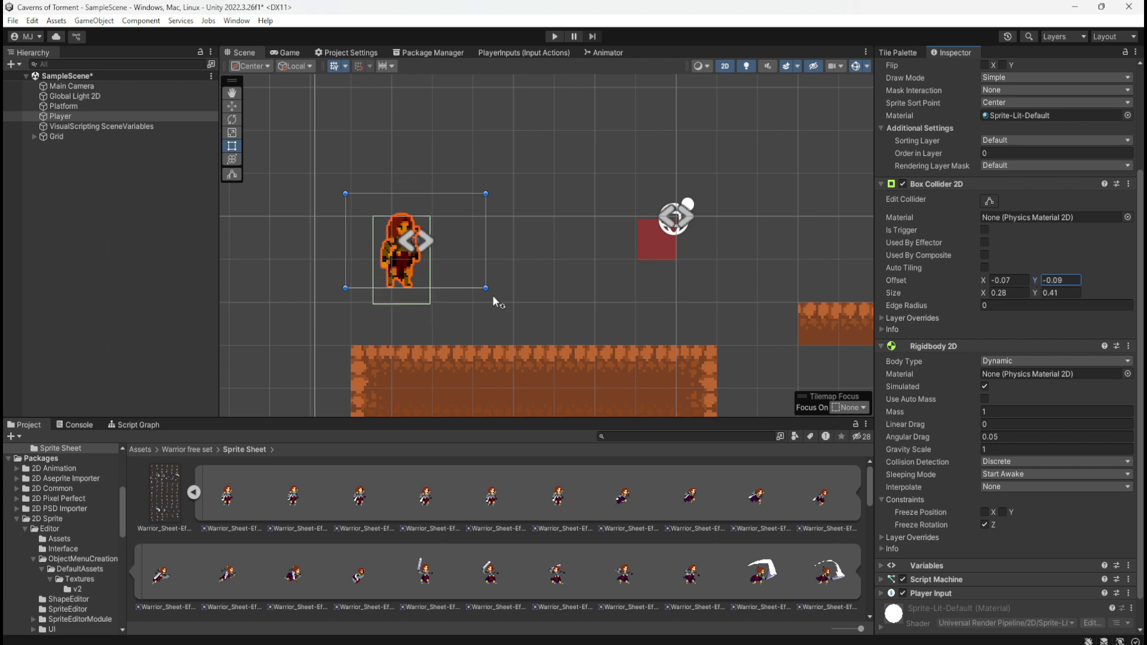
pyautogui.press('w')
pyautogui.press('e')
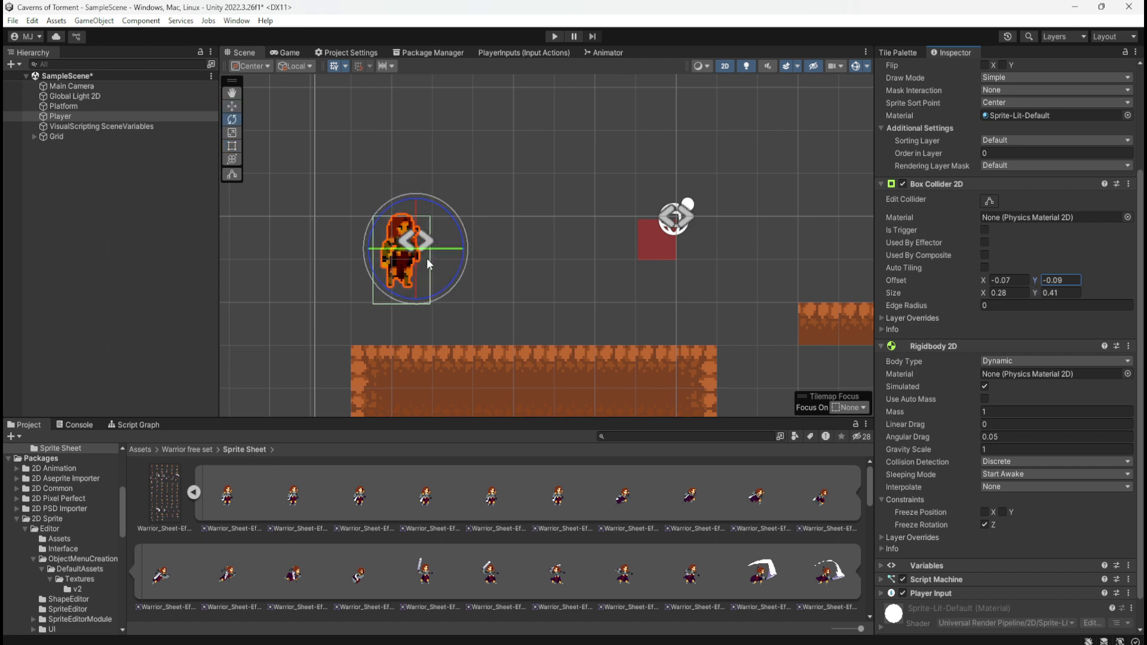
pyautogui.press('w')
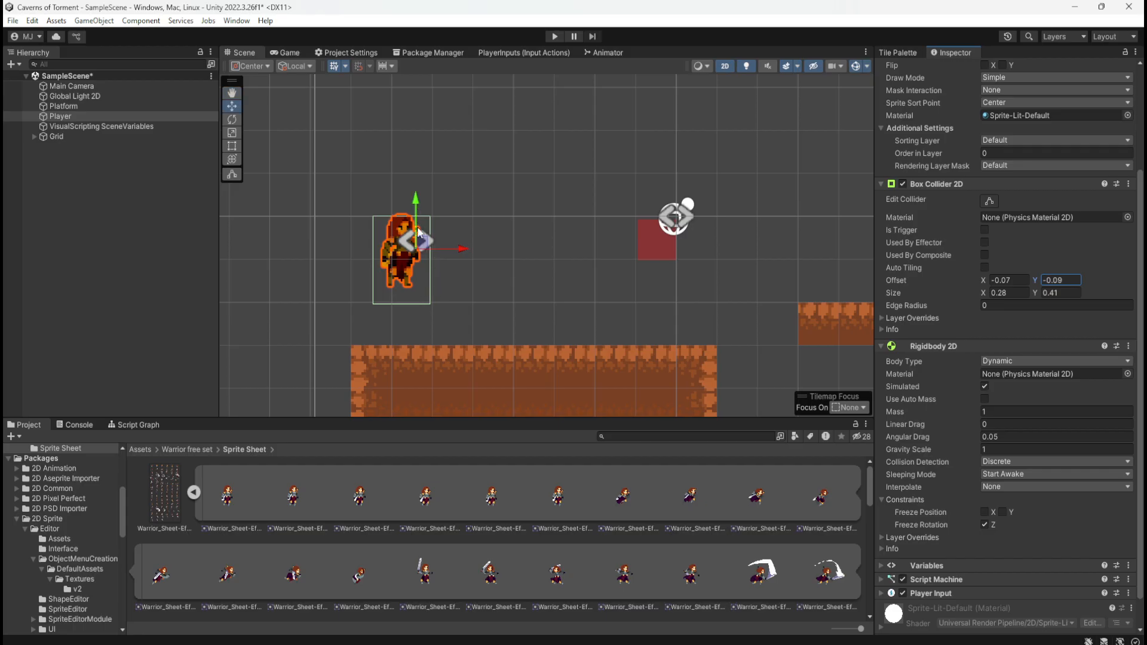
pyautogui.moveTo(418, 204); pyautogui.dragTo(410, 246)
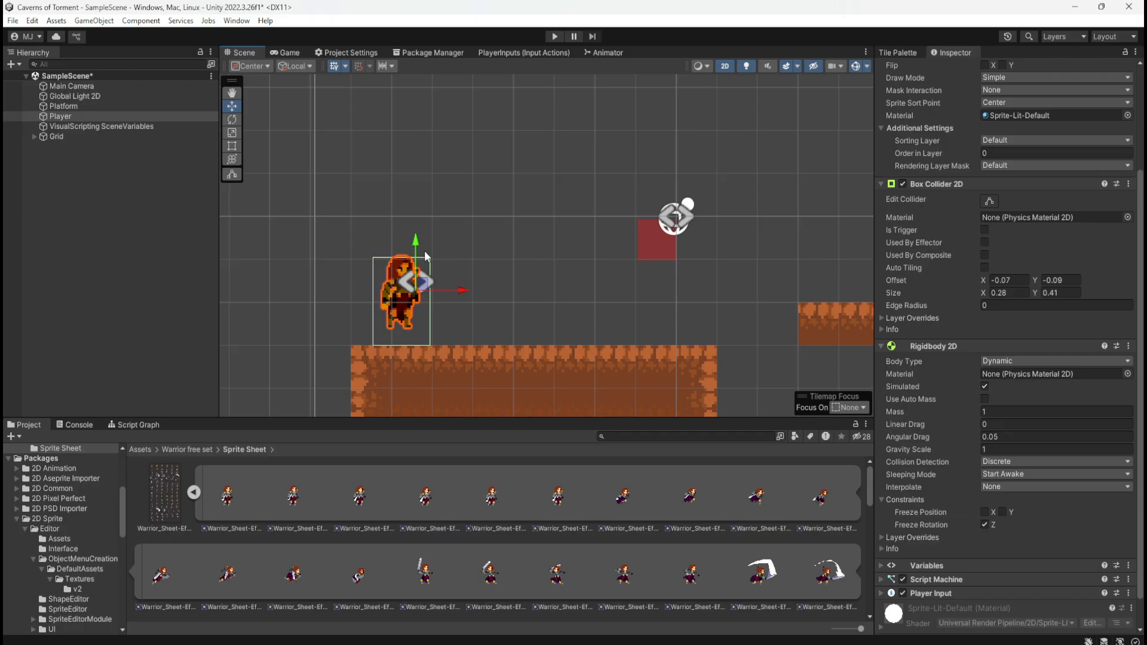
# Set the Box Collider 2D's Y offset to -0.02 and lower the Player onto the dirt platform at Y -2.06
pyautogui.click(913, 292)
pyautogui.moveTo(1036, 281); pyautogui.dragTo(1048, 287)
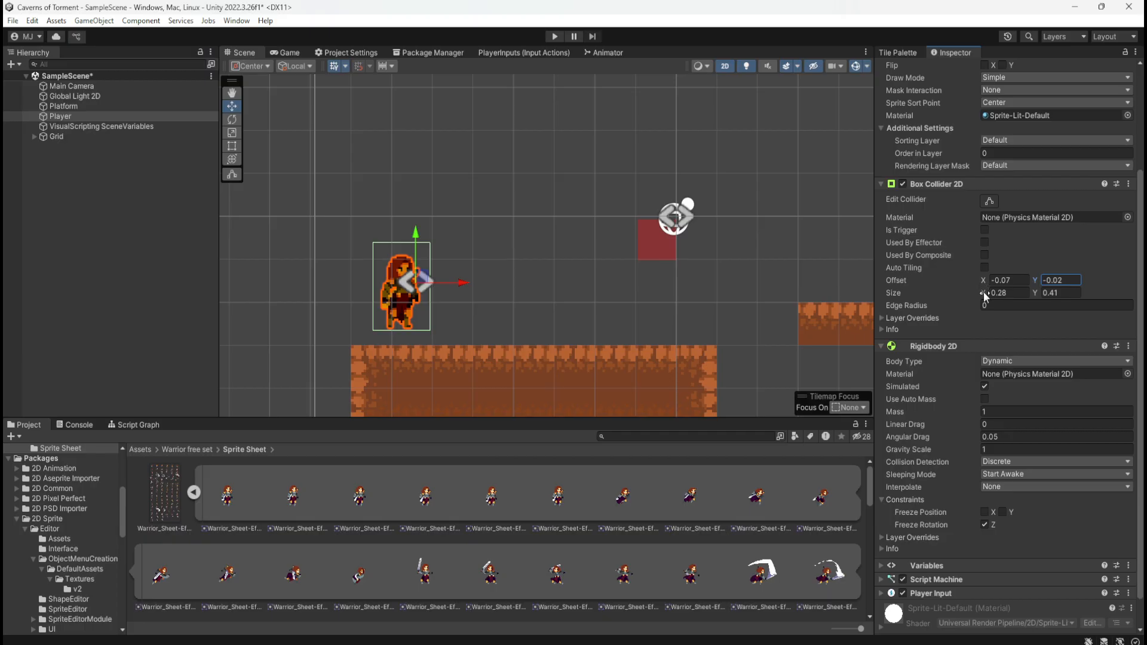
pyautogui.click(1006, 280)
pyautogui.click(394, 256)
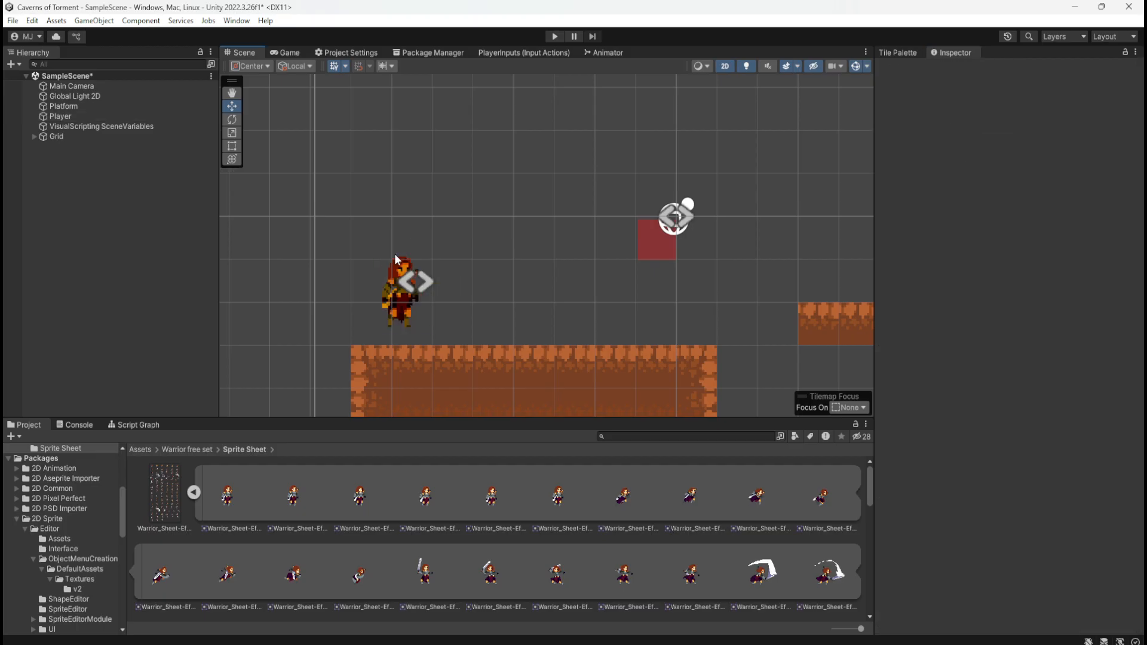
pyautogui.click(397, 269)
pyautogui.moveTo(417, 232); pyautogui.dragTo(419, 242)
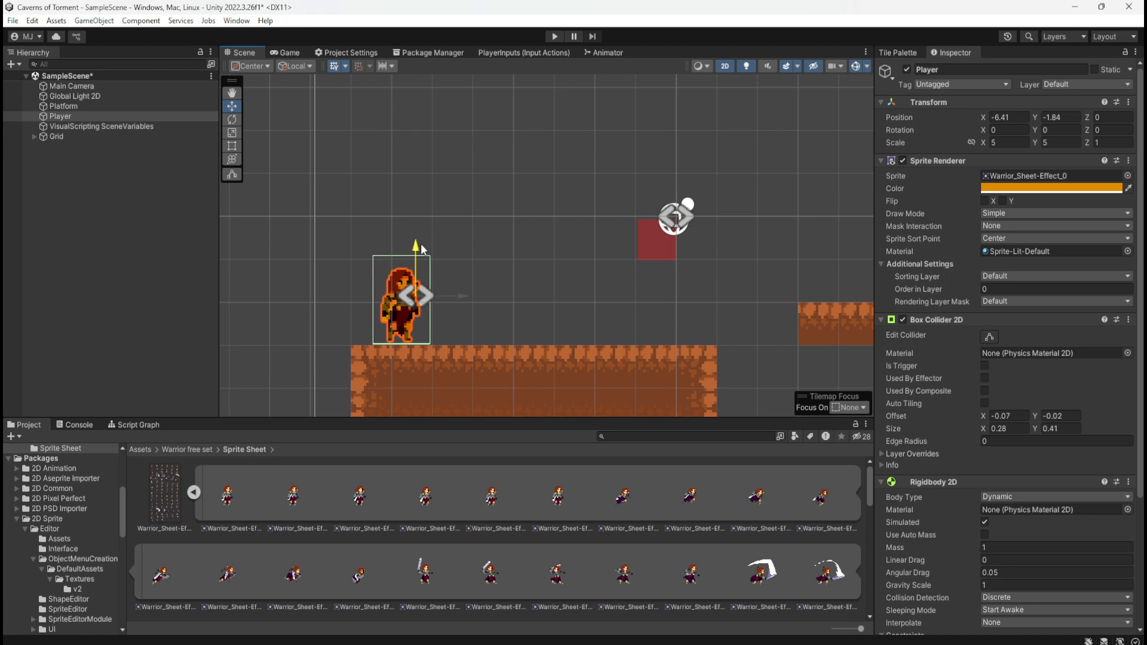
pyautogui.moveTo(421, 242); pyautogui.dragTo(424, 253)
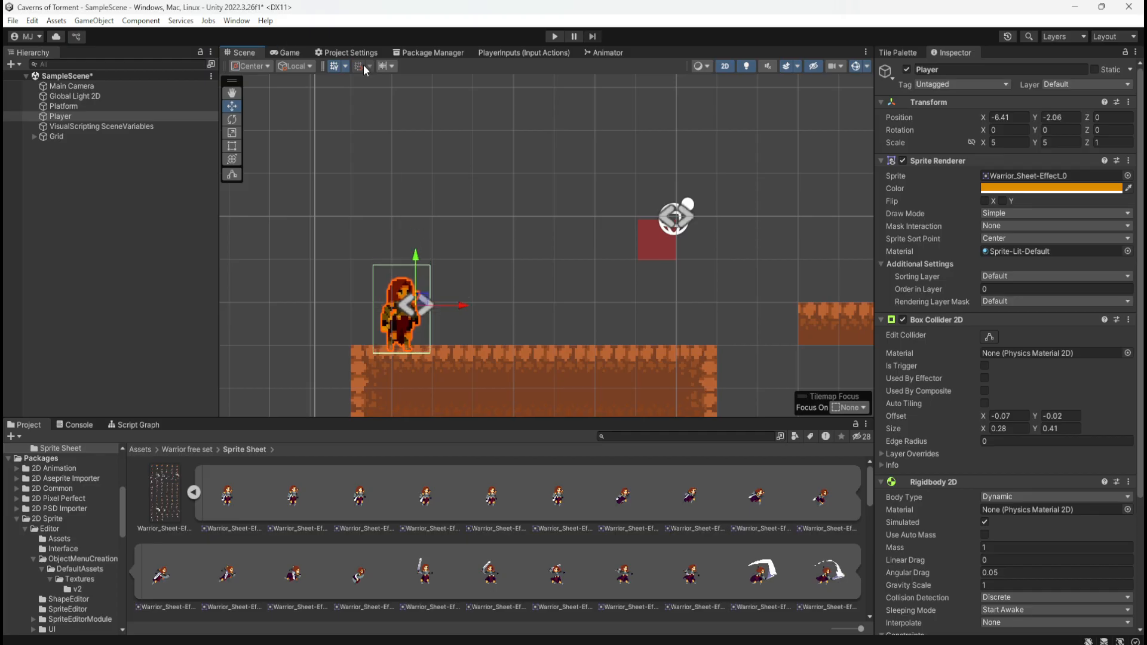
# Play-test the Player walking right and left along the dirt platform, stop the game and return to the scene
pyautogui.click(553, 37)
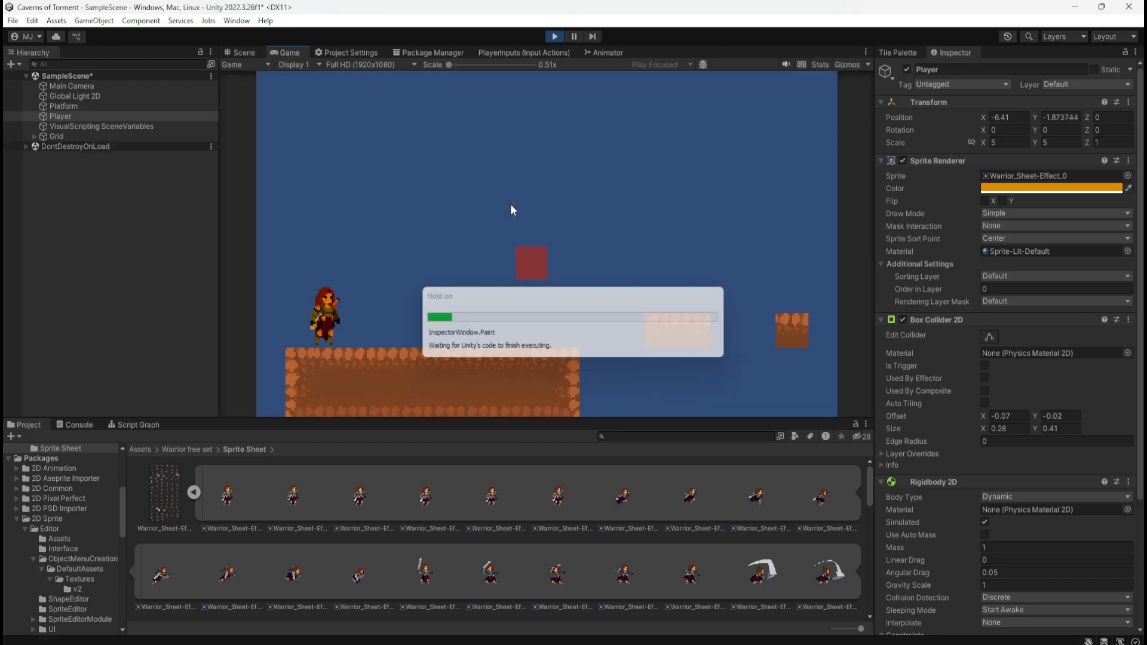
pyautogui.press('d')
pyautogui.press('a')
pyautogui.press('d')
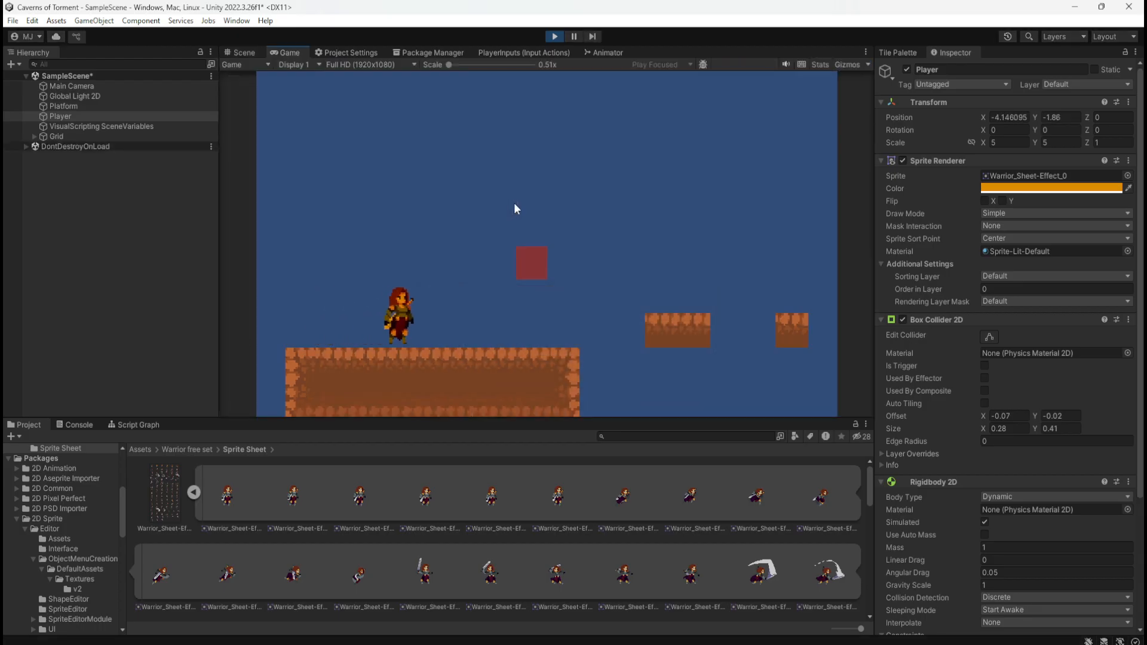
pyautogui.press('a')
pyautogui.press('d')
pyautogui.press('a')
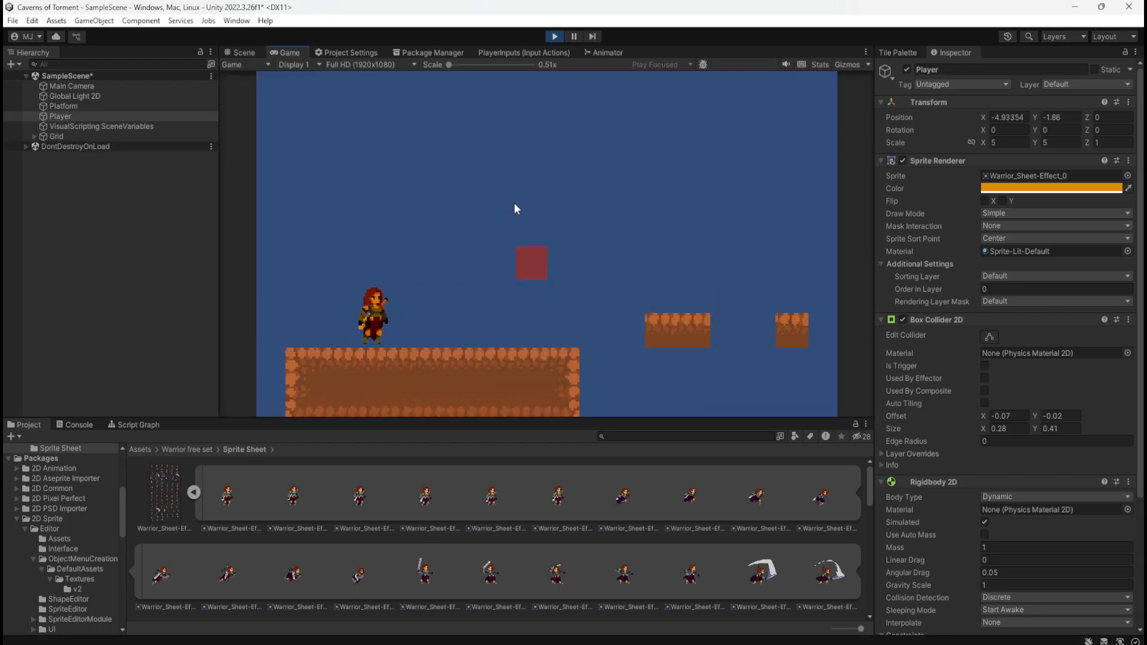
pyautogui.press('d')
pyautogui.press('a')
pyautogui.press('d')
pyautogui.press('a')
pyautogui.press('d')
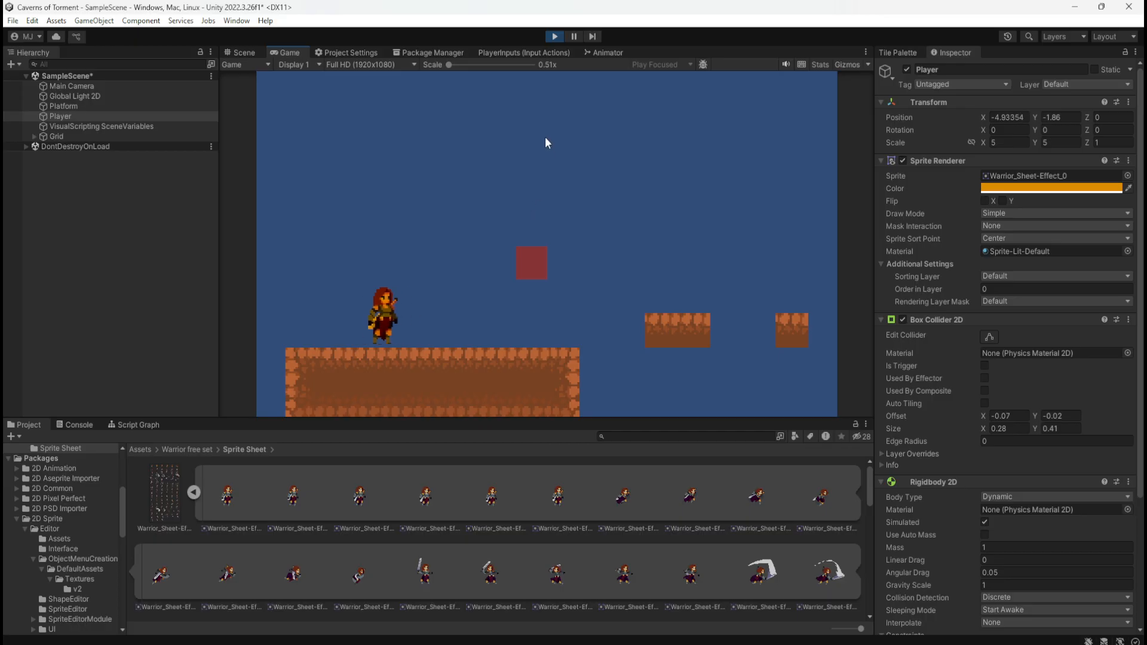
pyautogui.press('d')
pyautogui.press('a')
pyautogui.press('d')
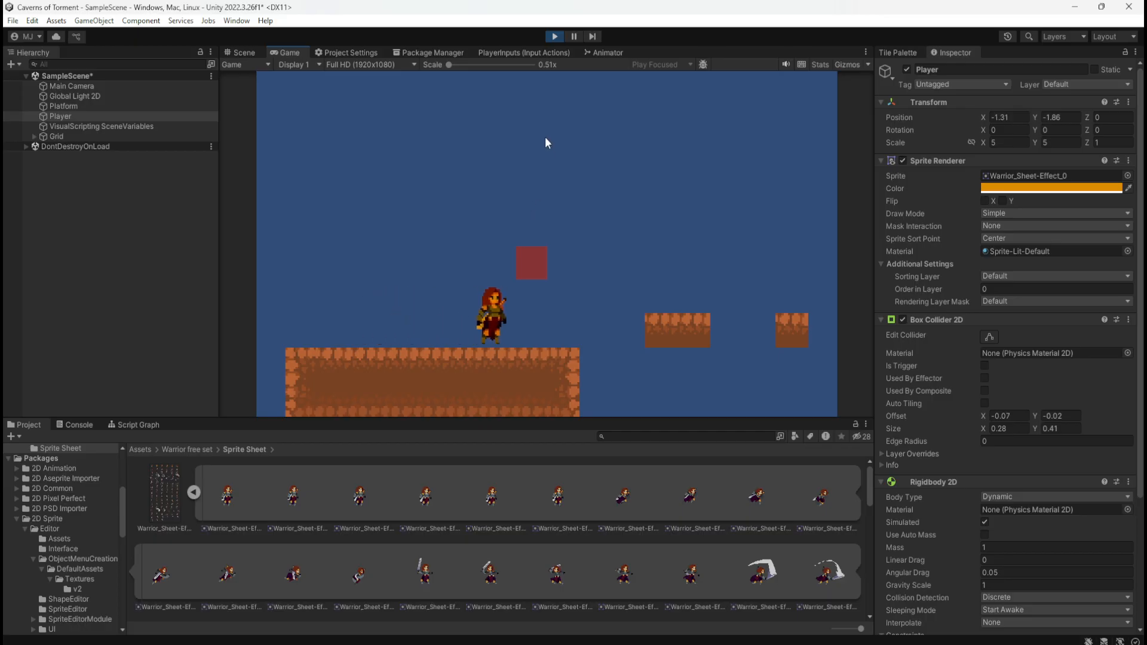
pyautogui.press('a')
pyautogui.press('d')
pyautogui.click(555, 36)
pyautogui.click(237, 53)
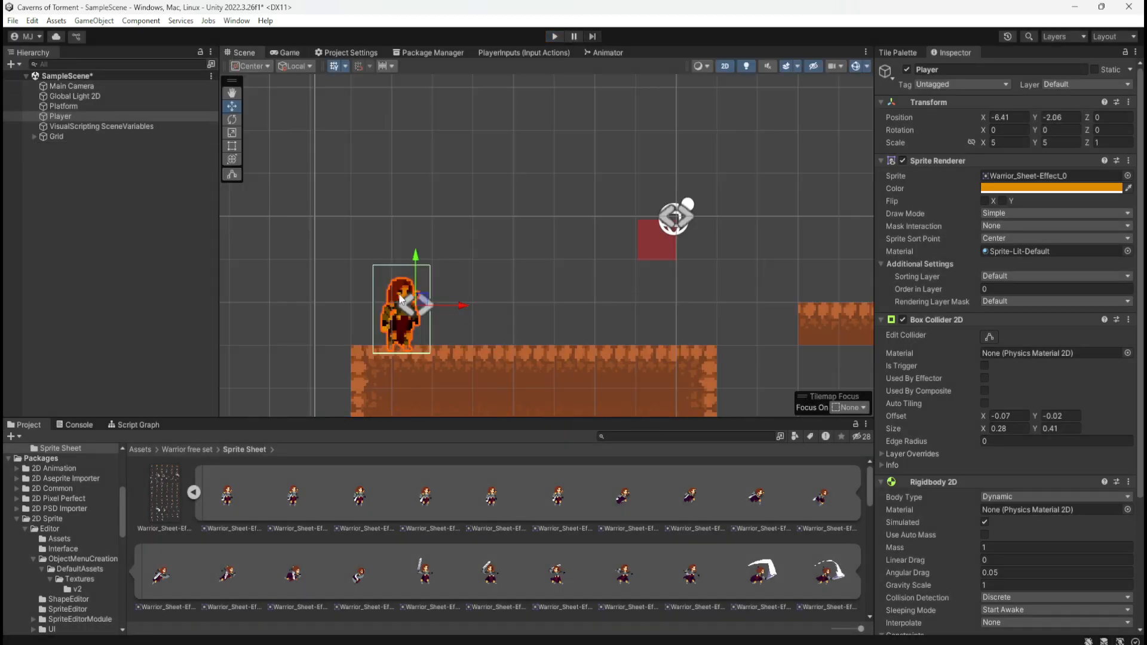
# Raise the Player above the dirt platform to Y -1.29 and play-test its landing and walking in both directions
pyautogui.moveTo(417, 265); pyautogui.dragTo(417, 231)
pyautogui.click(555, 37)
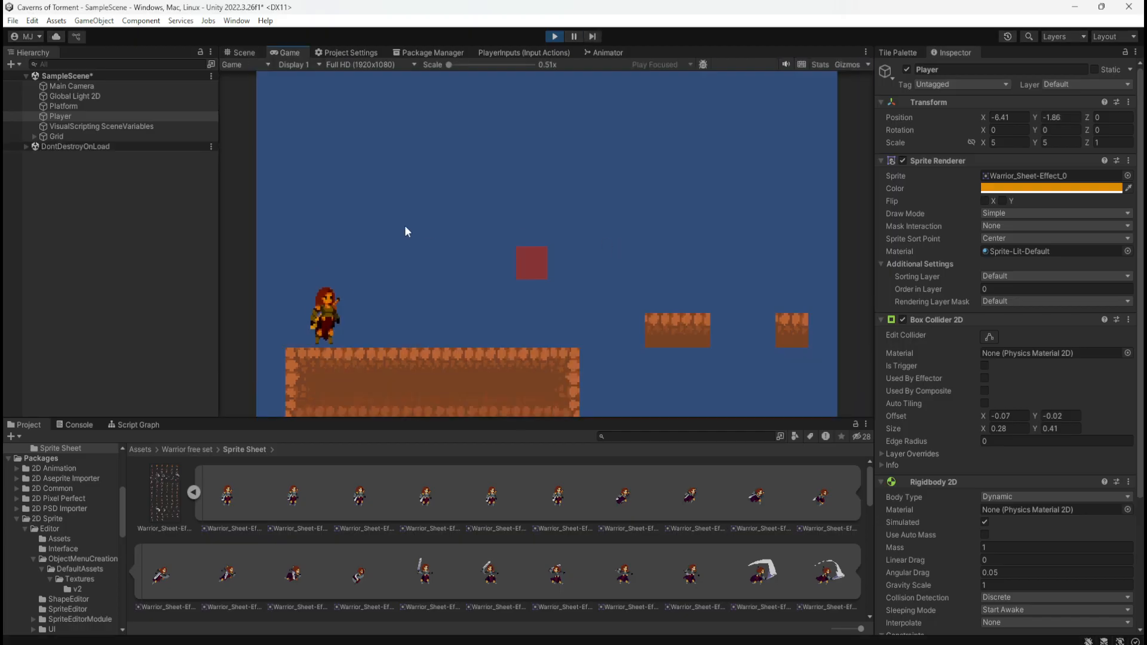
pyautogui.press('d')
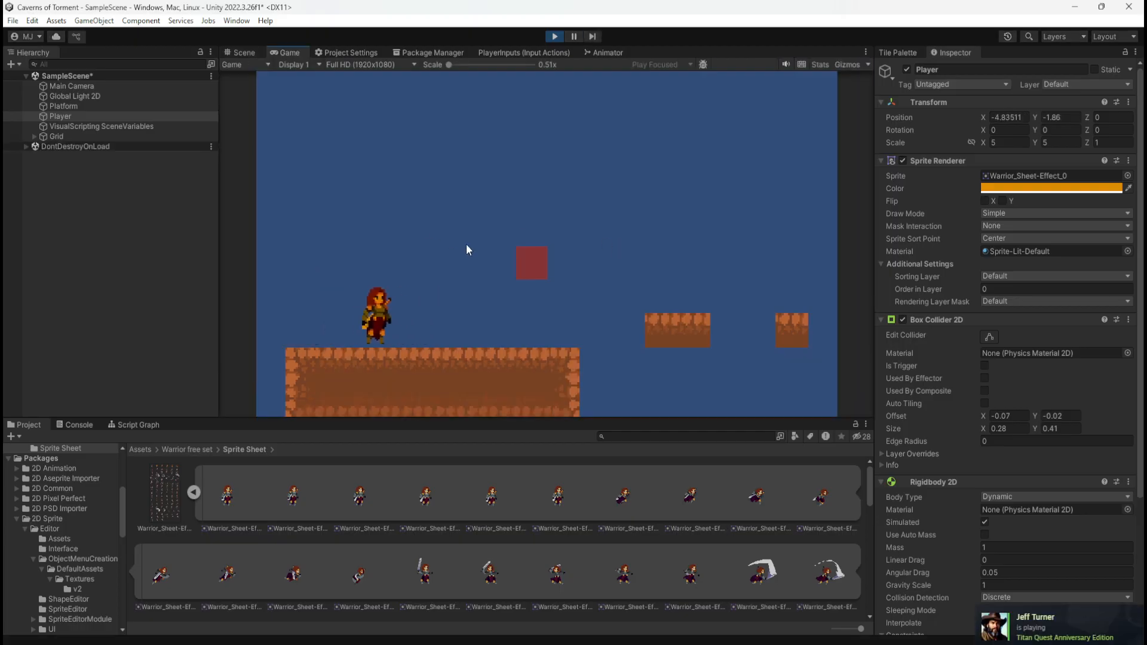
pyautogui.press('d')
pyautogui.press('a')
pyautogui.press('d')
pyautogui.press('a')
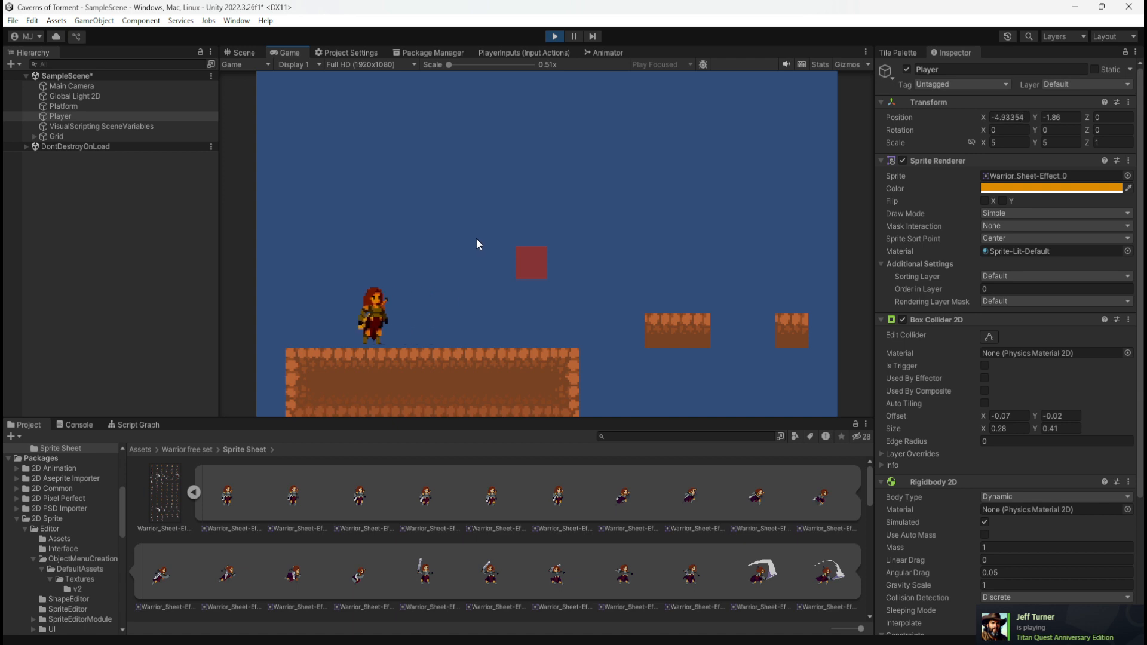
pyautogui.press('d')
pyautogui.press('d')
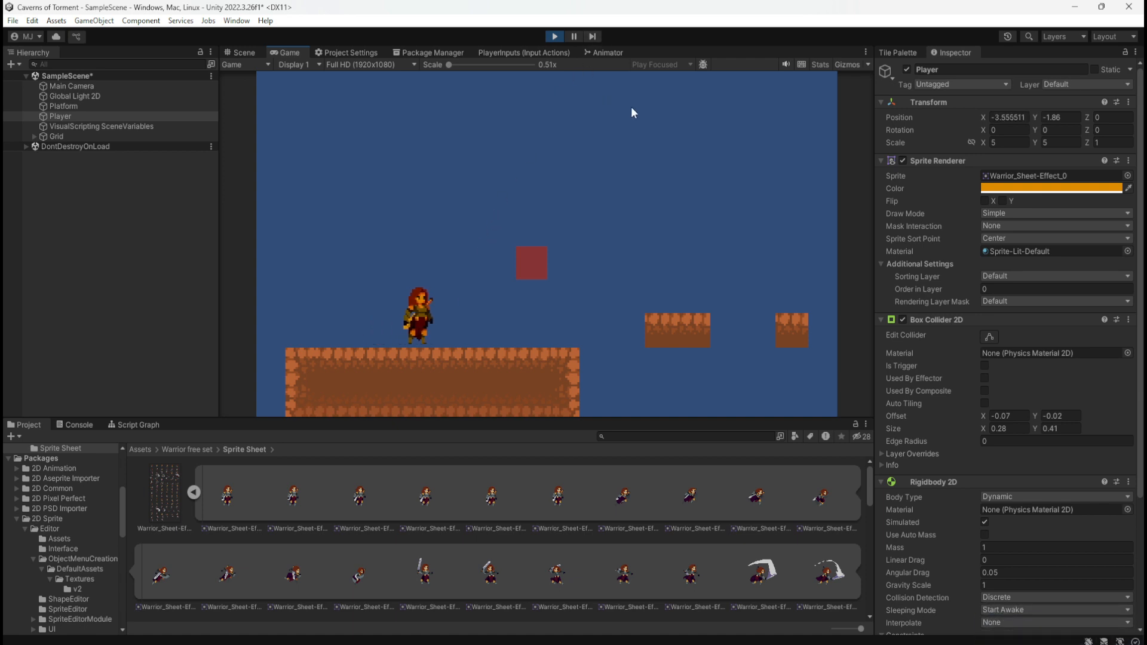
pyautogui.click(554, 36)
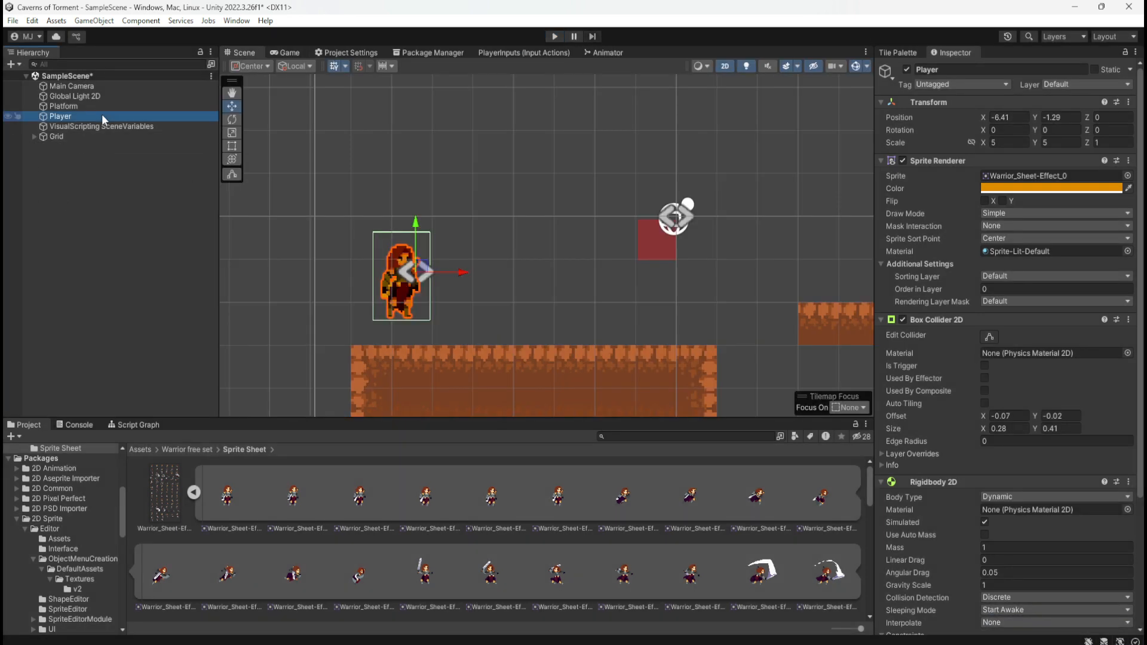
# Browse the Sprite Renderer's sprite choices for a replacement Player sprite, including the sprites from packages
pyautogui.click(1127, 175)
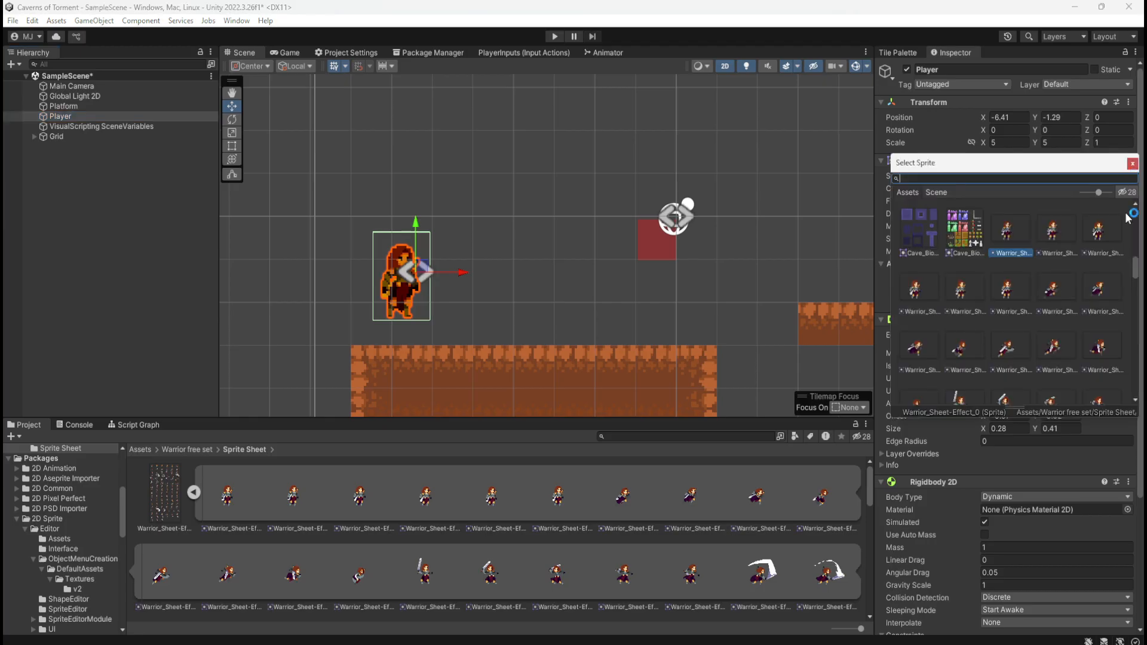
pyautogui.moveTo(1137, 268); pyautogui.dragTo(1136, 193)
pyautogui.click(936, 192)
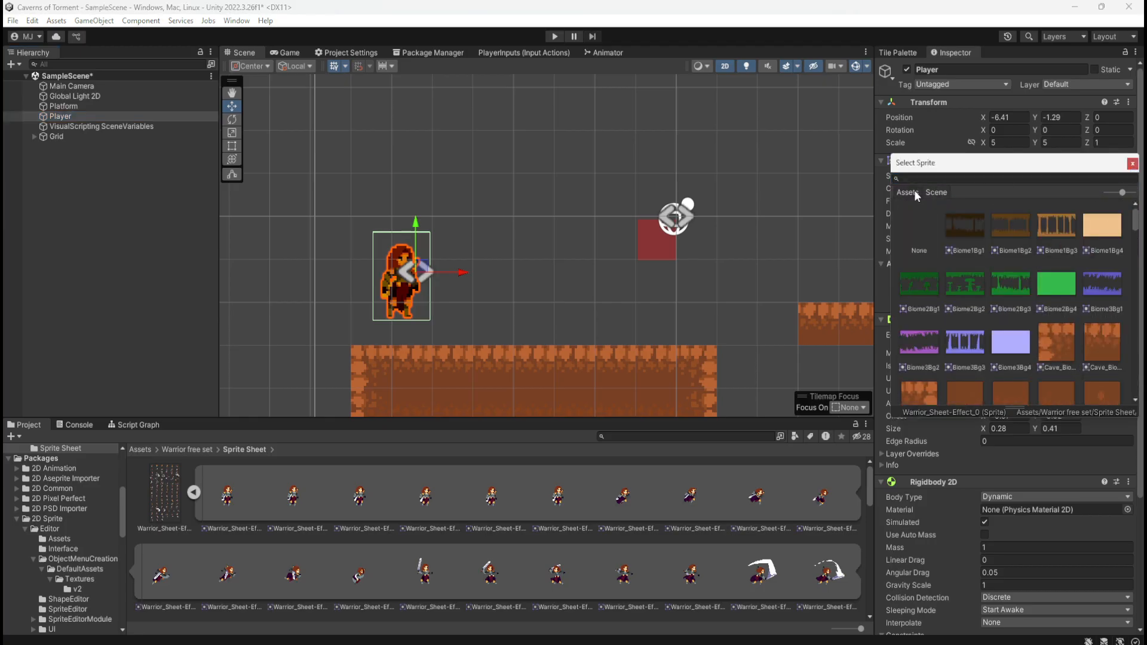
pyautogui.click(903, 192)
pyautogui.click(1127, 193)
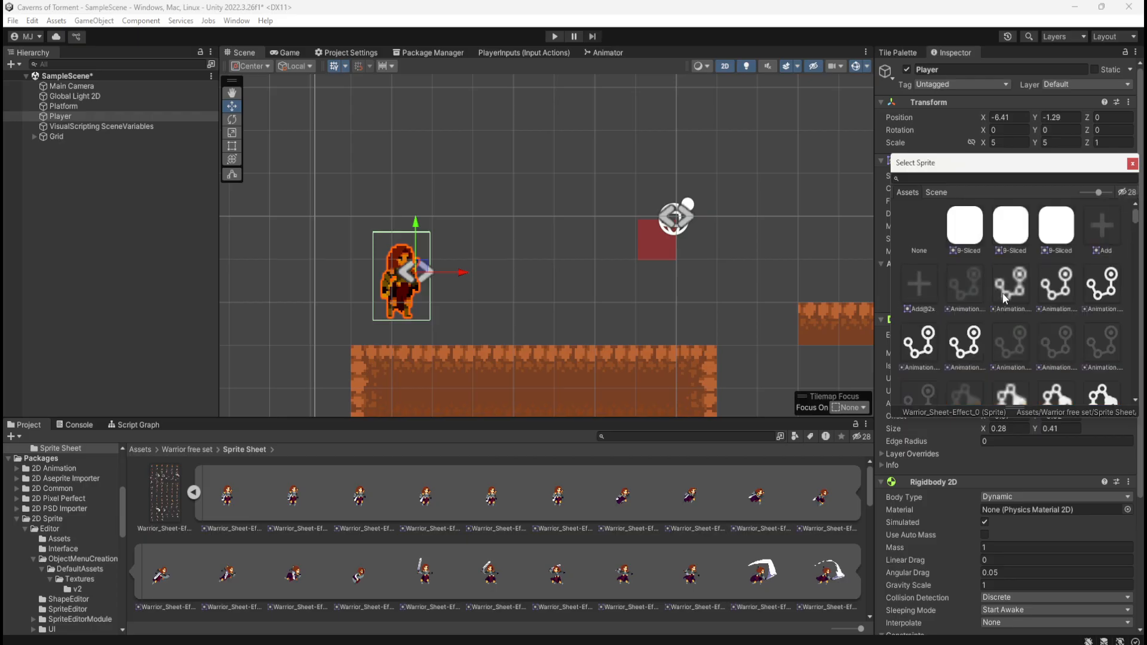
pyautogui.scroll(-3, 1004, 296)
pyautogui.scroll(-10, 1004, 294)
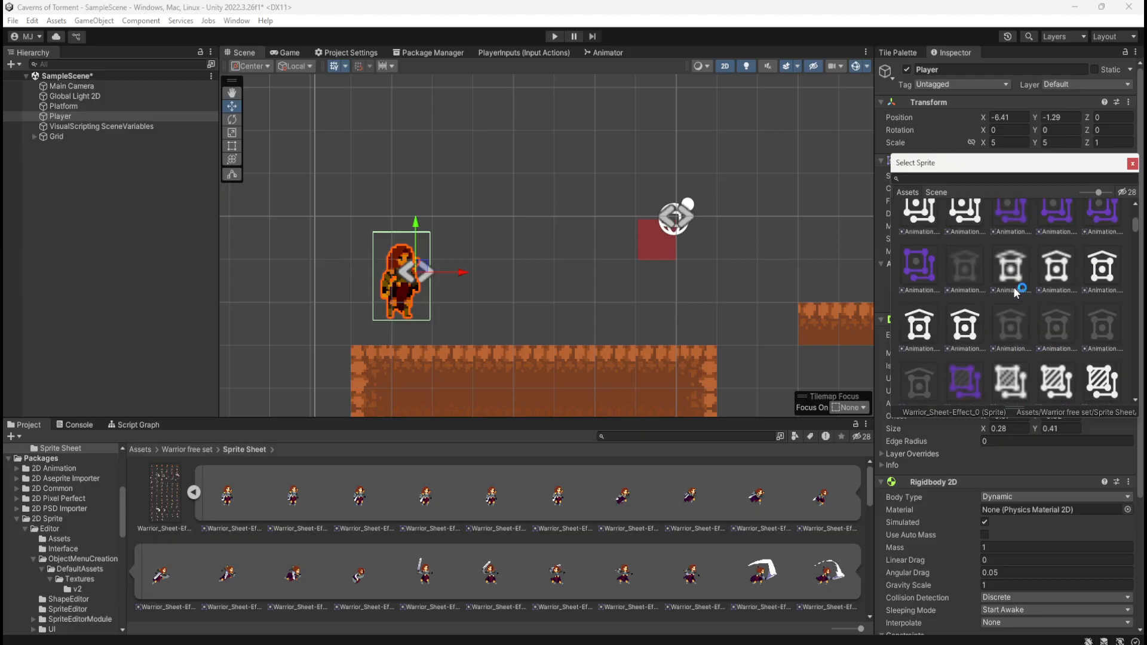
pyautogui.scroll(-10, 1051, 303)
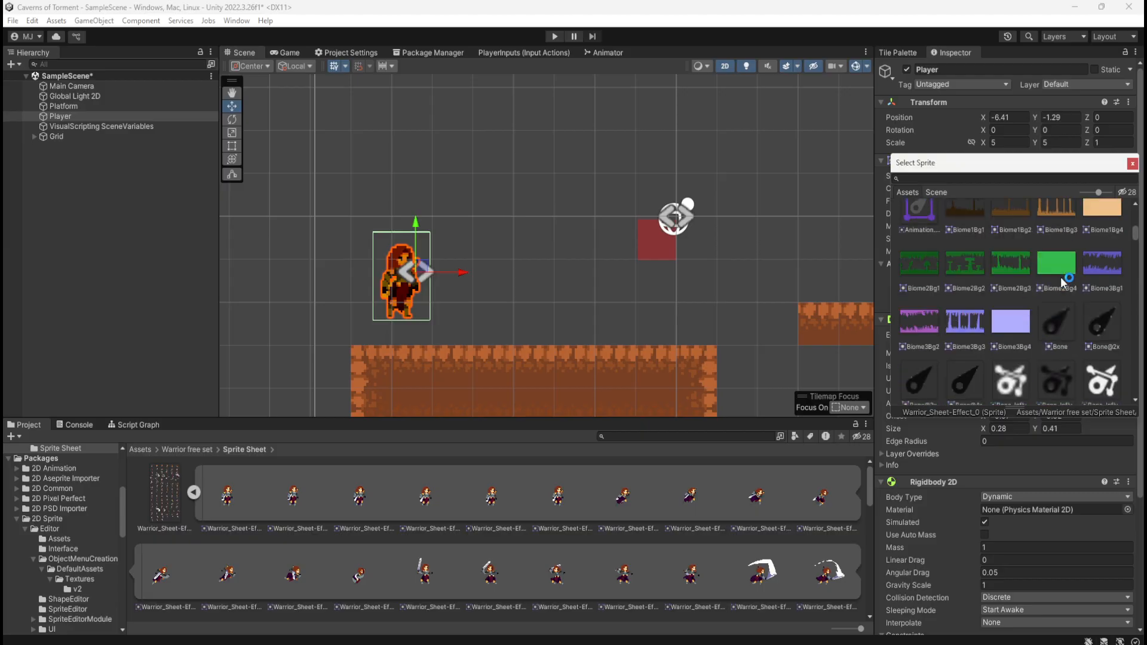
pyautogui.scroll(-10, 1066, 280)
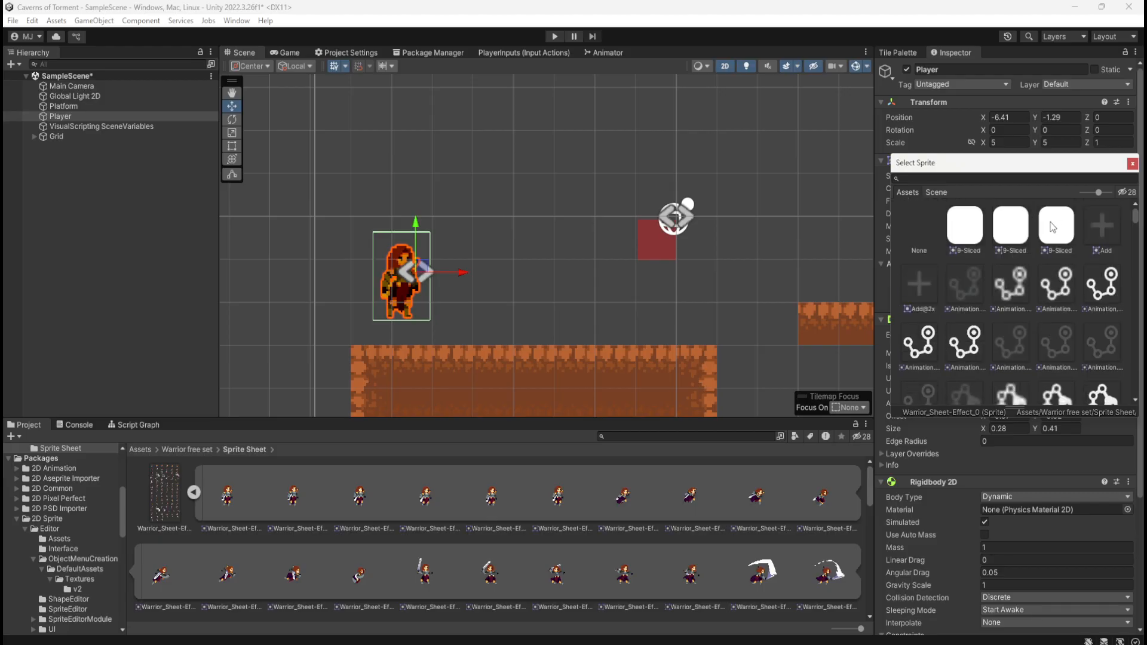
# Try the different 9-Sliced sprites on the Player's Sprite Renderer
pyautogui.click(1052, 224)
pyautogui.click(1016, 239)
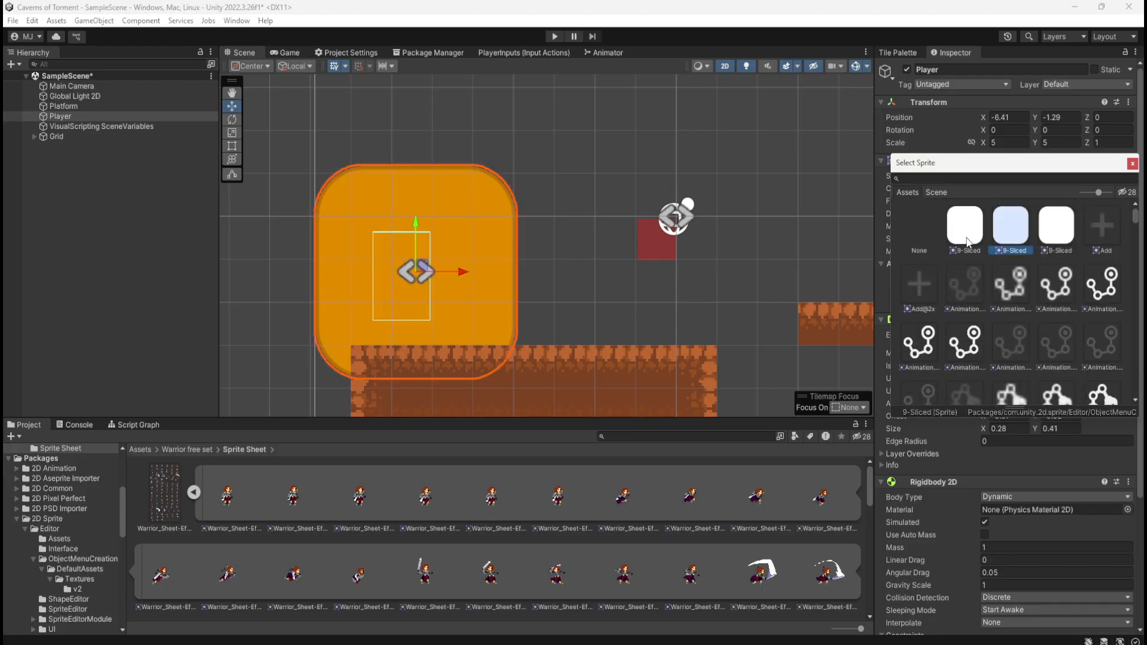
pyautogui.click(985, 236)
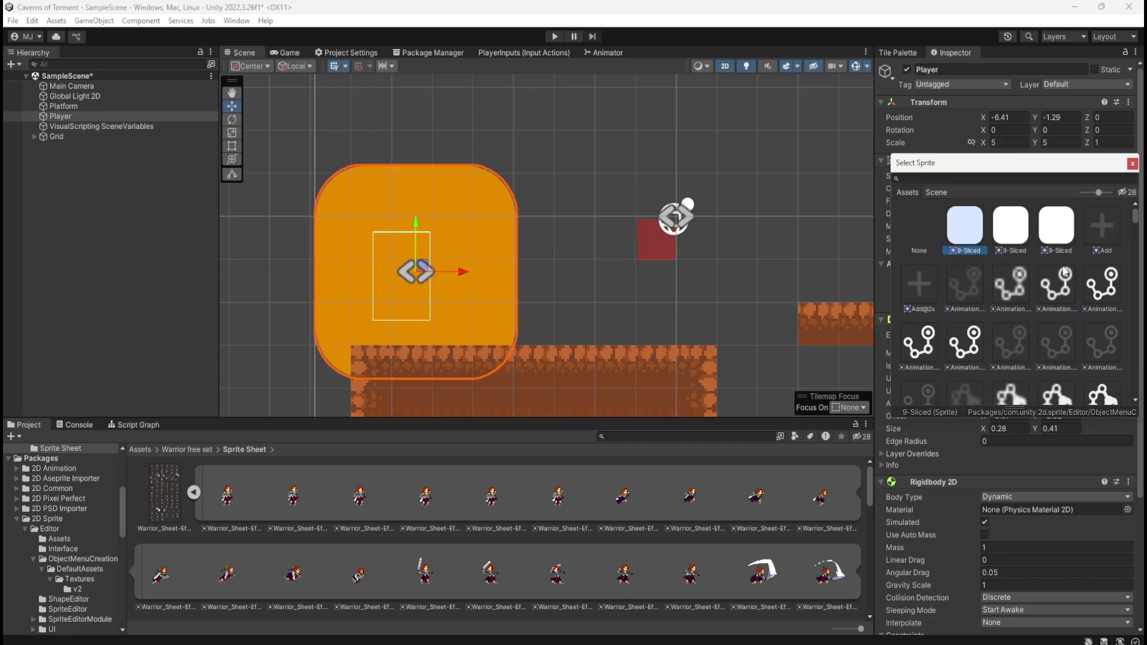
pyautogui.scroll(-3, 1045, 267)
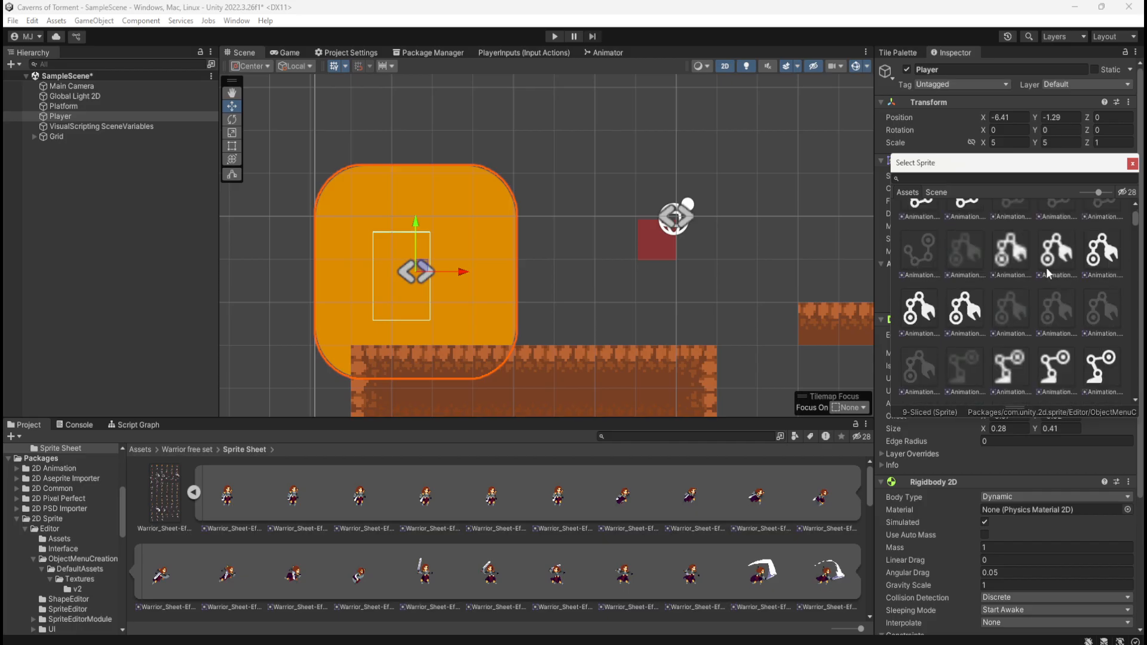
# Close the editor without saving the SampleScene changes and reopen the Caverns of Torment project from Unity Hub
pyautogui.click(1130, 7)
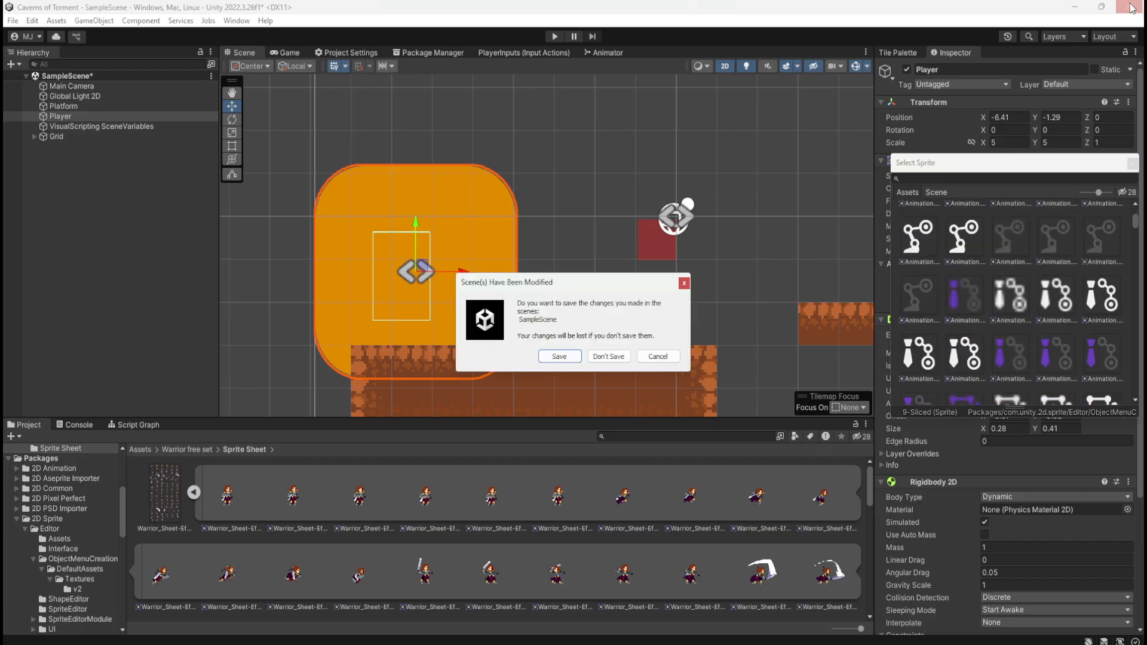
pyautogui.click(618, 357)
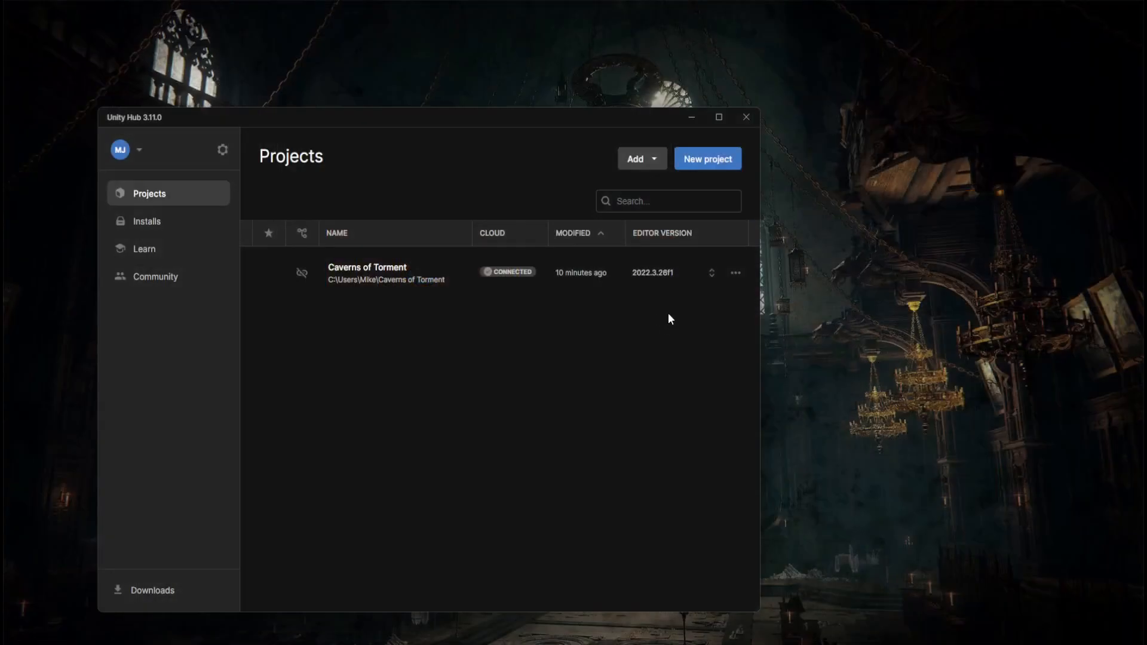
pyautogui.click(367, 269)
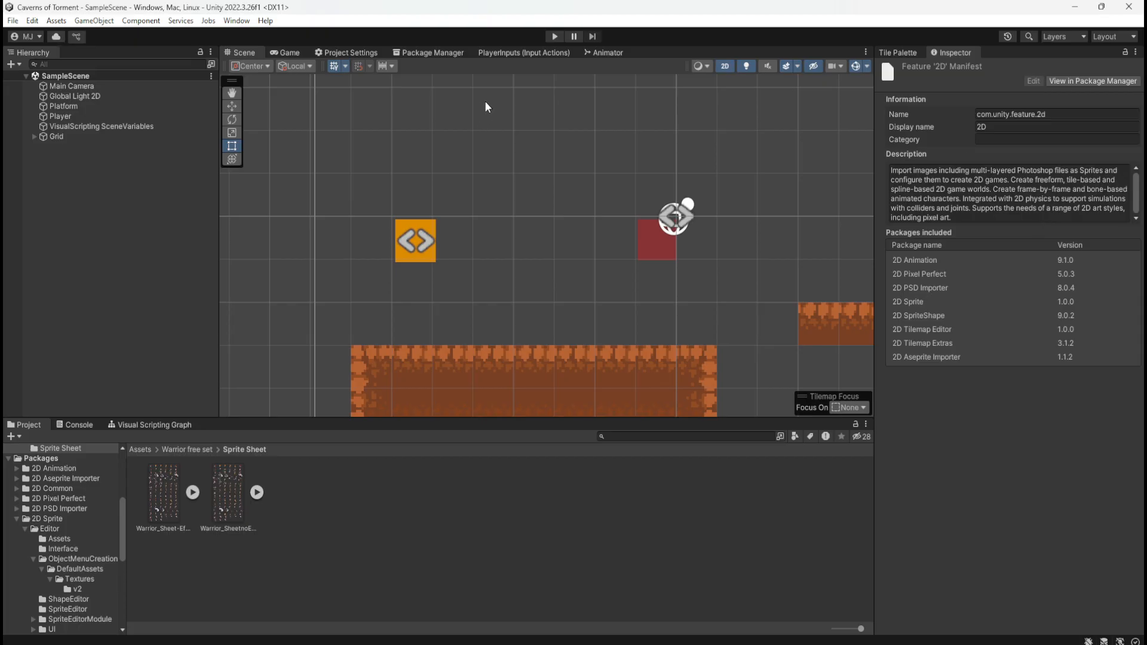
# Play-test the square Player moving in both directions and jumping above the dirt platform, and stop the game
pyautogui.click(555, 36)
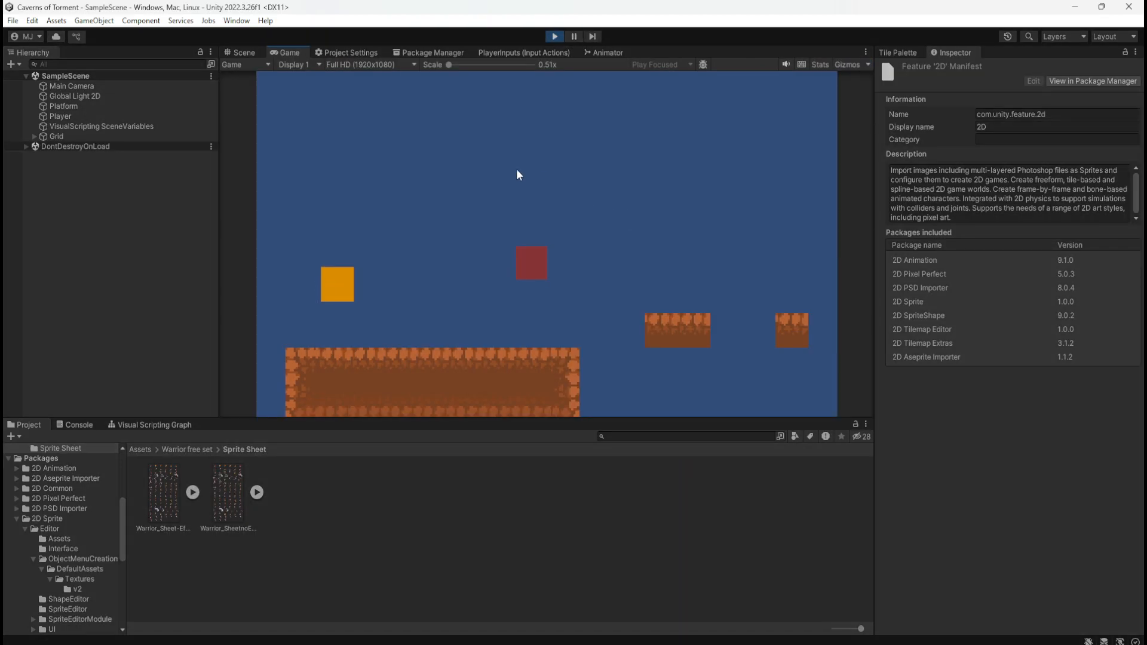
pyautogui.press('Right')
pyautogui.press('space')
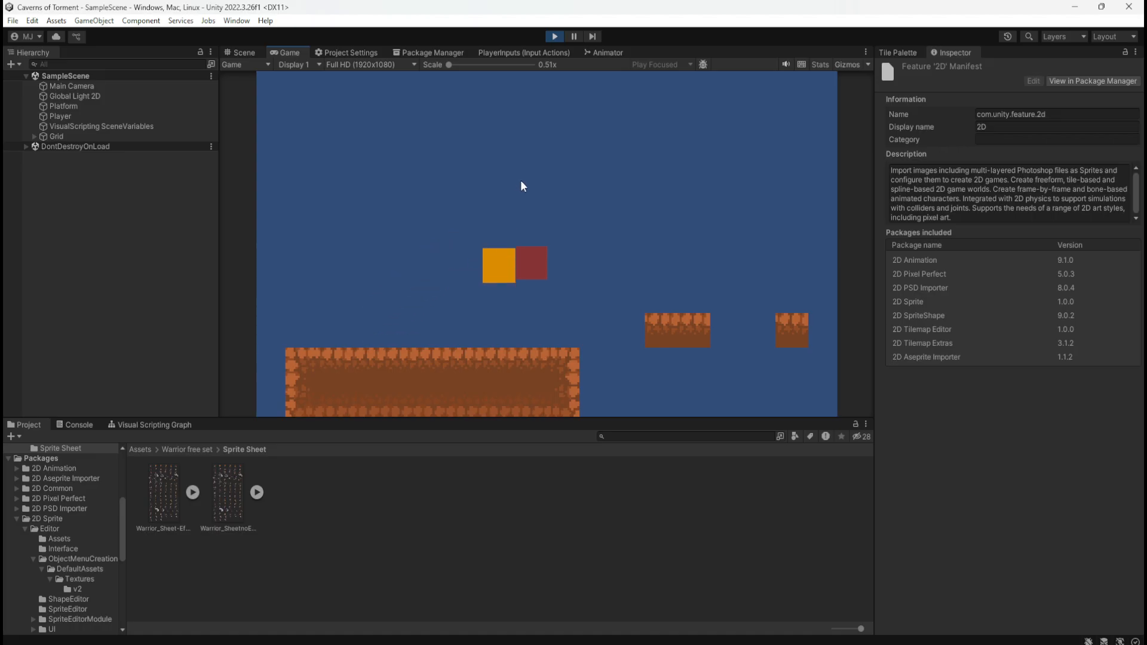
pyautogui.press('a')
pyautogui.press('space')
pyautogui.press('d')
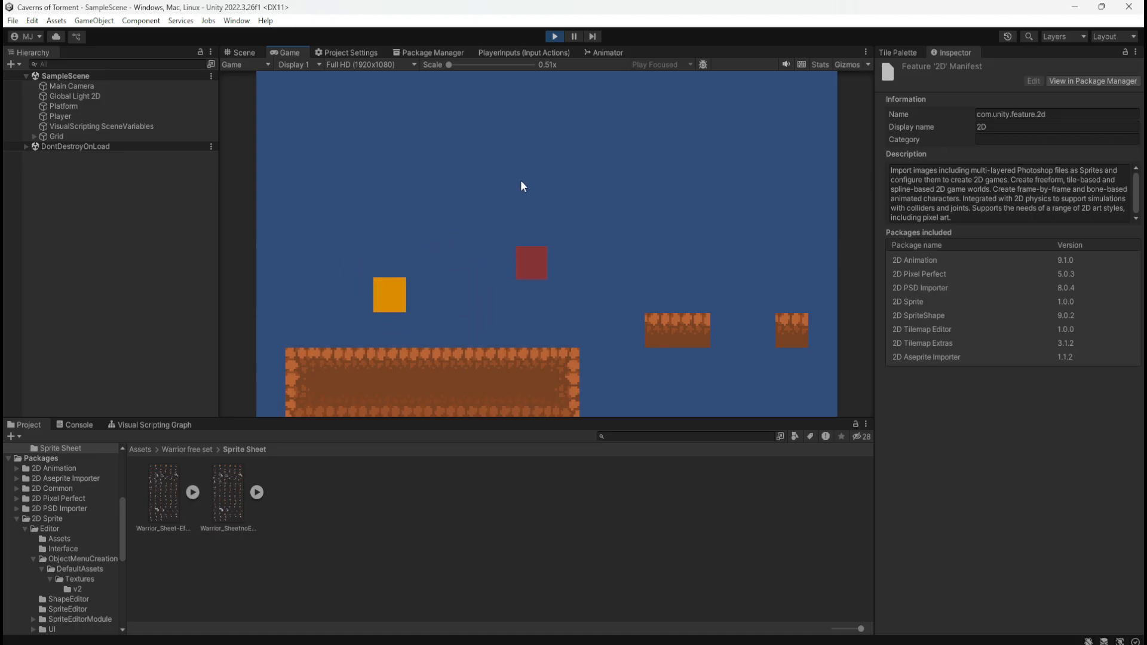
pyautogui.press('space')
pyautogui.press('a')
pyautogui.press('d')
pyautogui.press('d')
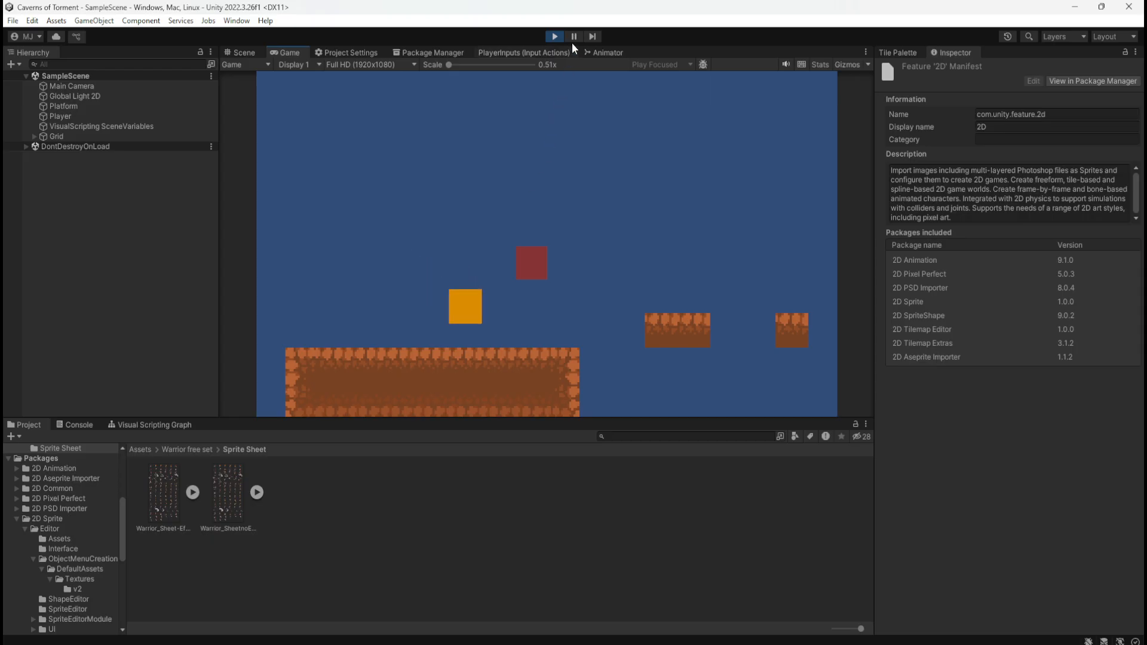
pyautogui.press('space')
pyautogui.click(554, 36)
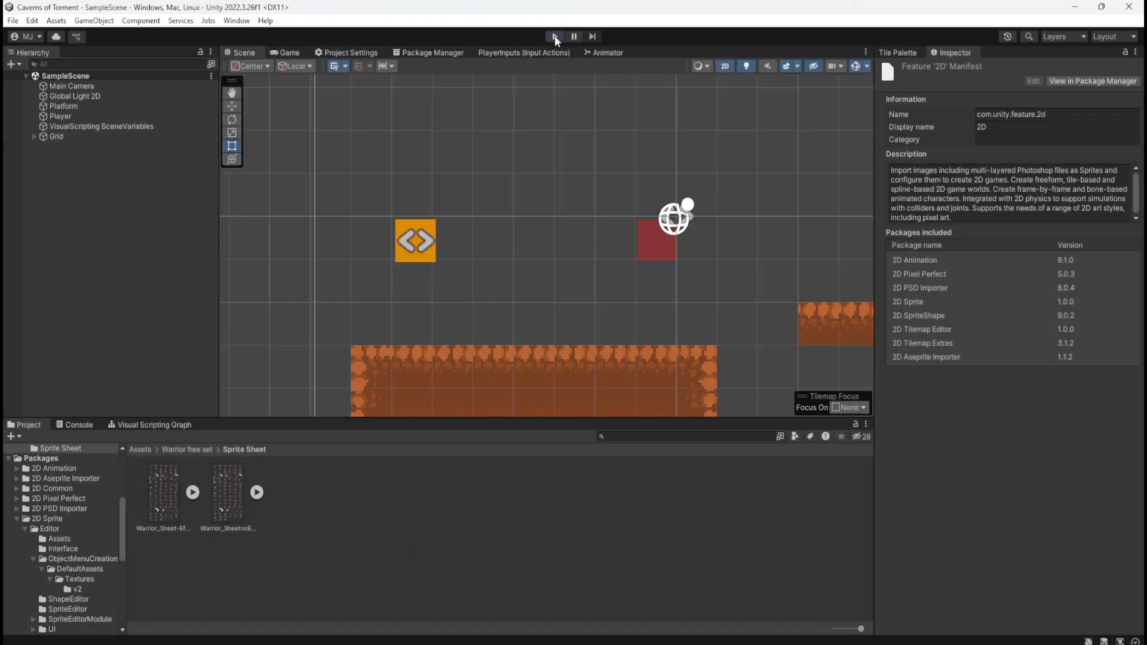
# Open the Warrior animator controller from the Warrior free set's Aniamtion folder
pyautogui.click(497, 279)
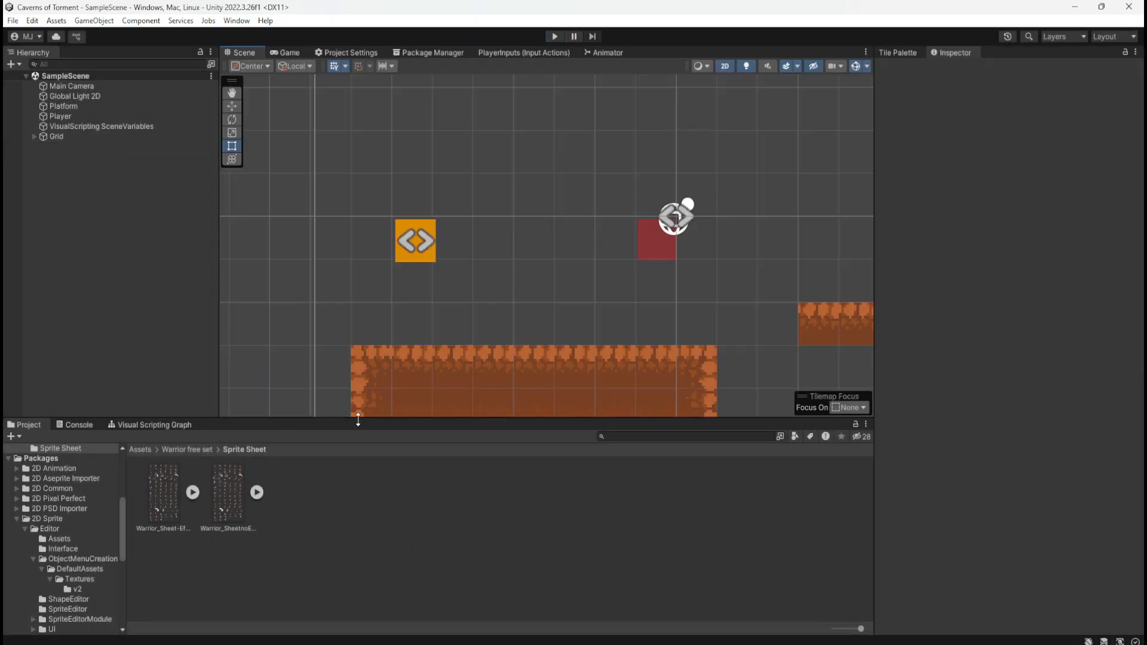
pyautogui.click(226, 502)
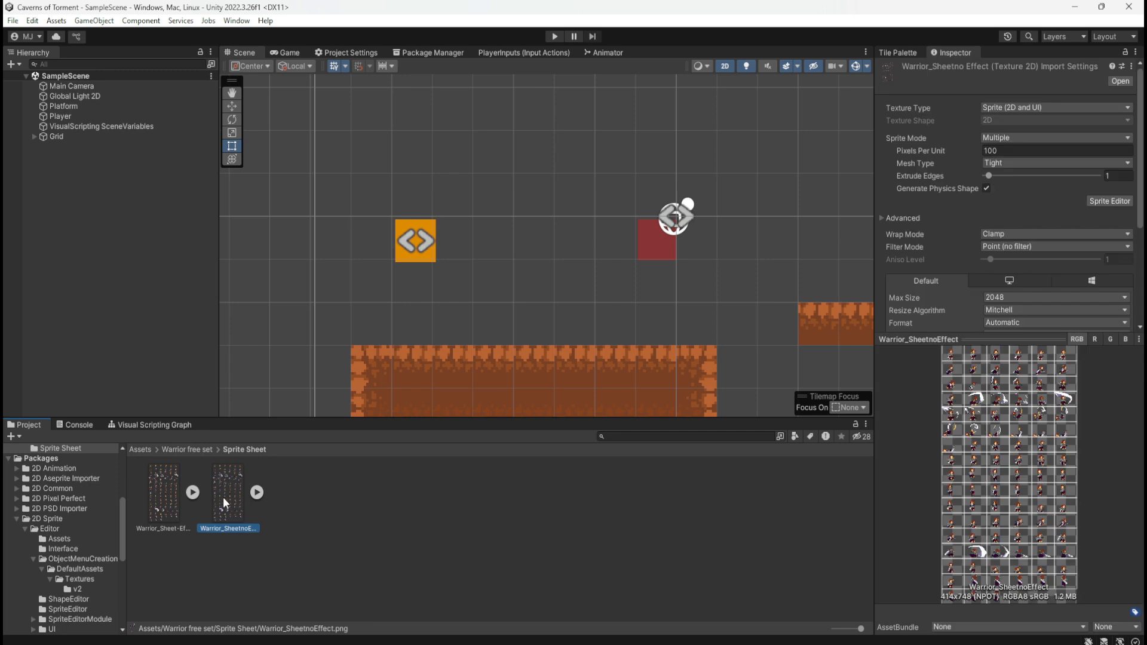
pyautogui.click(433, 546)
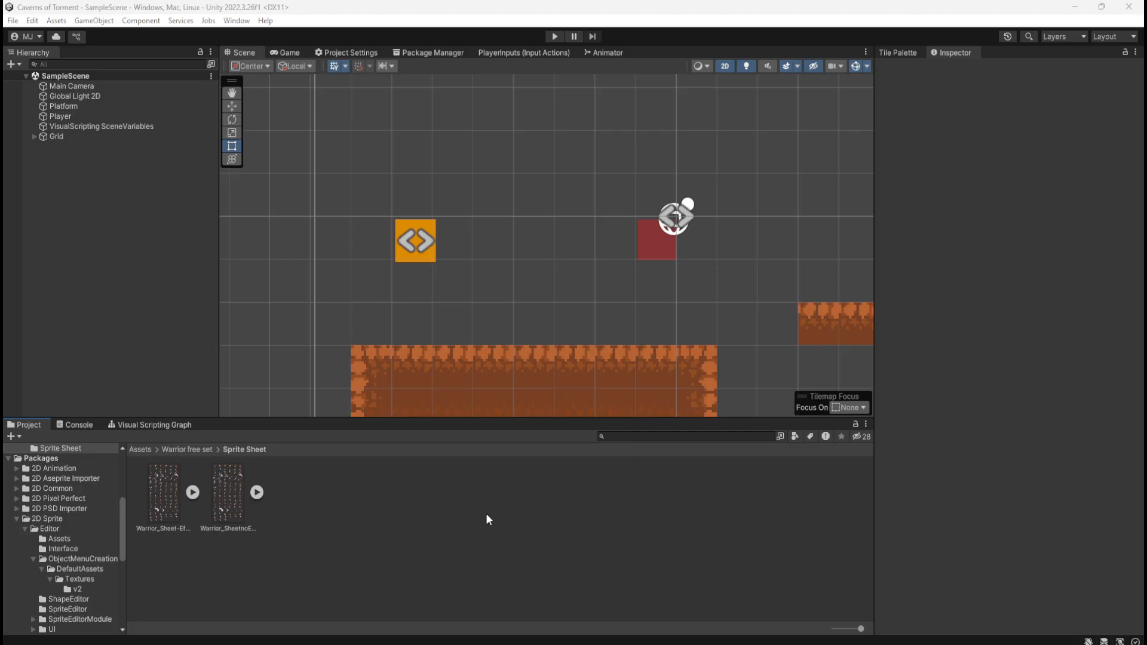
pyautogui.click(177, 450)
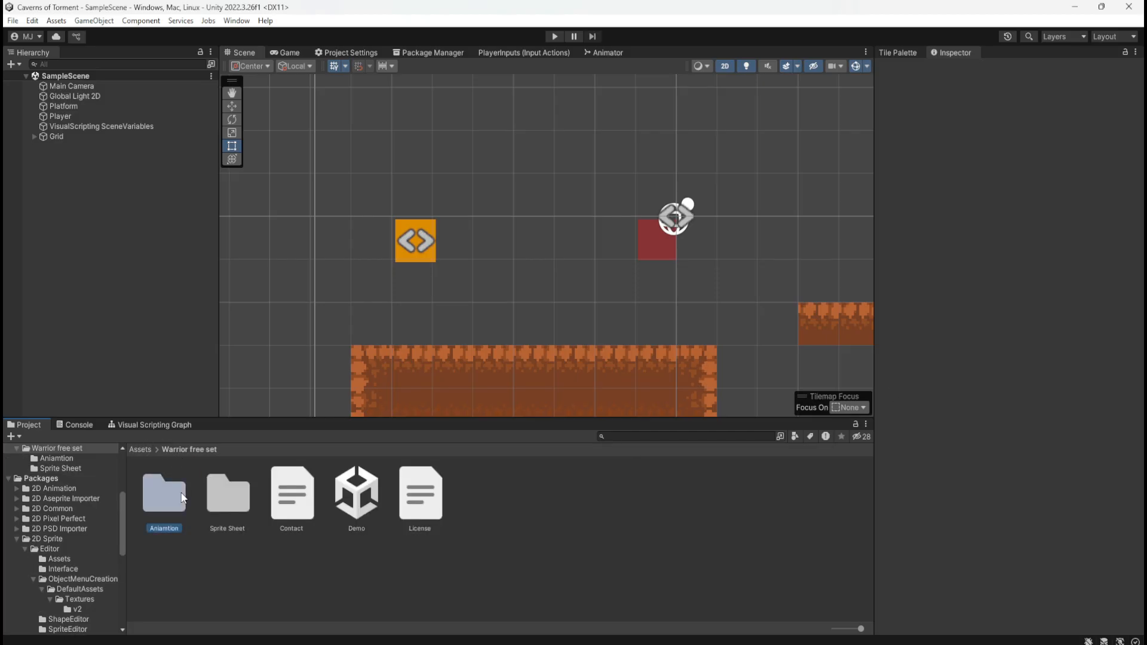
pyautogui.doubleClick(162, 491)
pyautogui.click(173, 491)
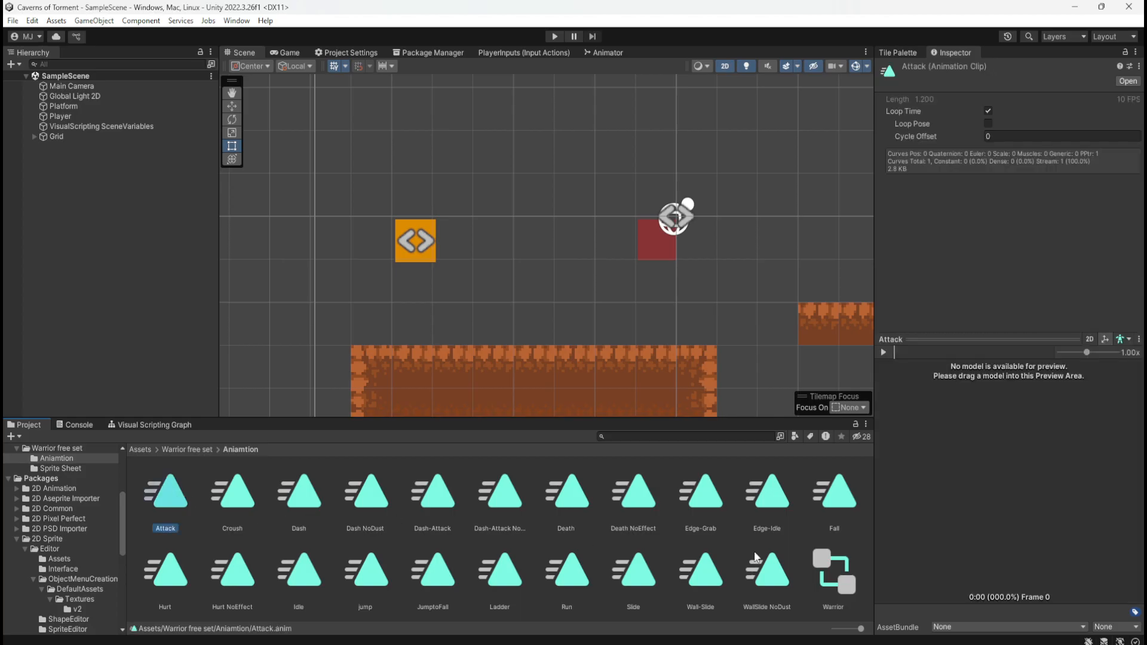
pyautogui.doubleClick(847, 584)
# Inspect the Idle state's properties and its Add Behaviour options in the Warrior controller
pyautogui.click(653, 113)
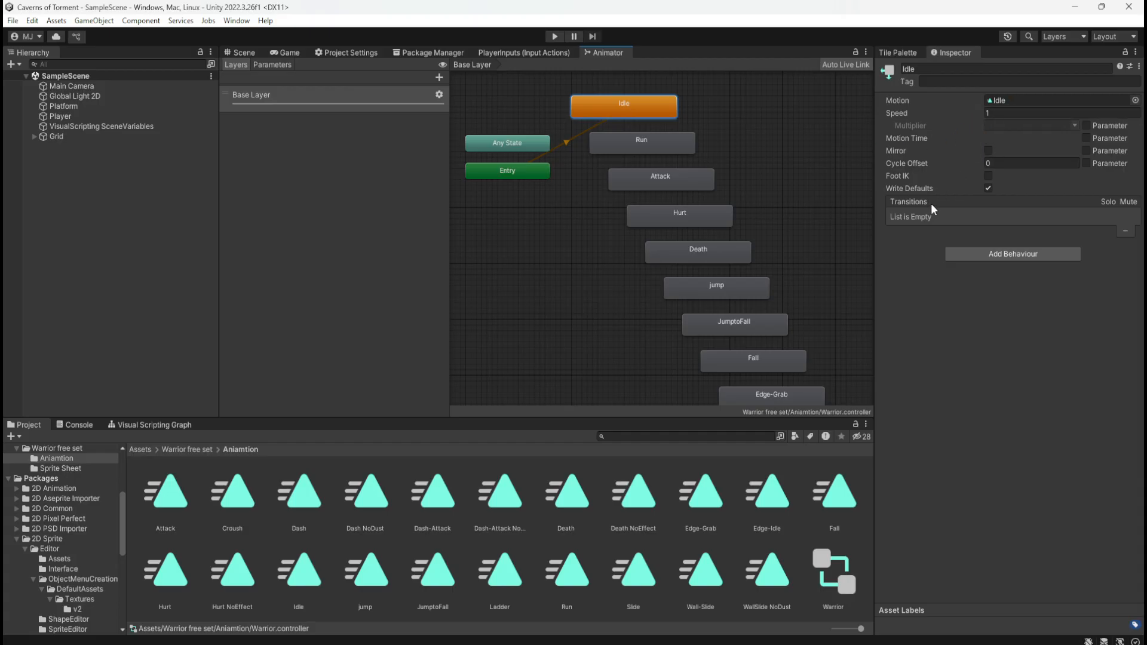
pyautogui.click(1012, 255)
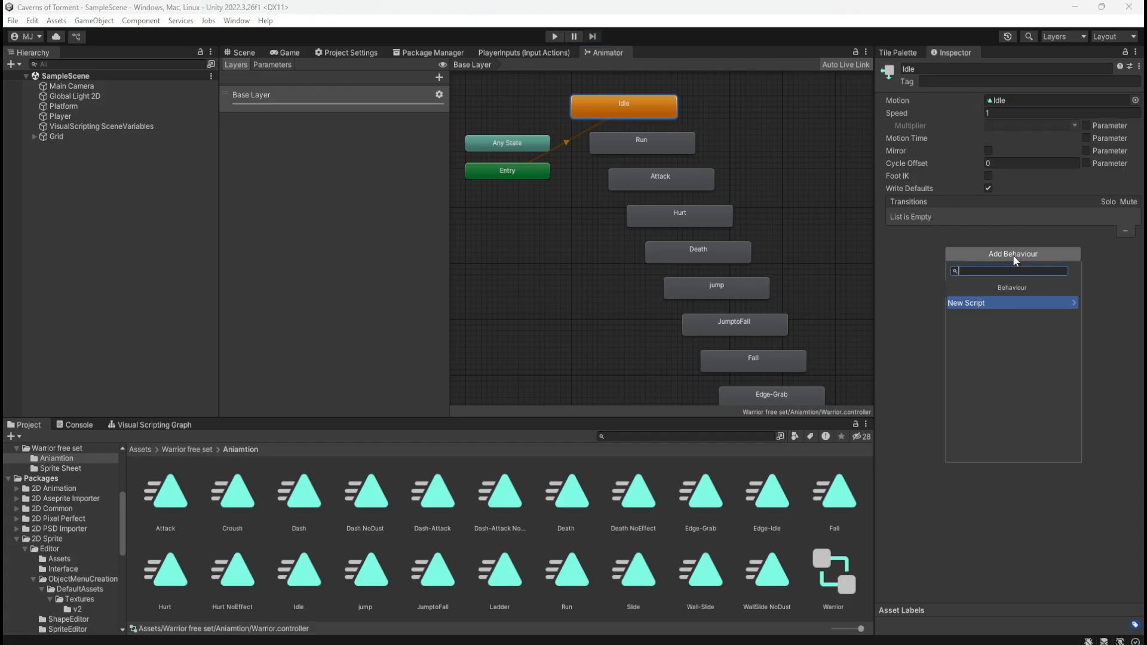
pyautogui.click(1003, 303)
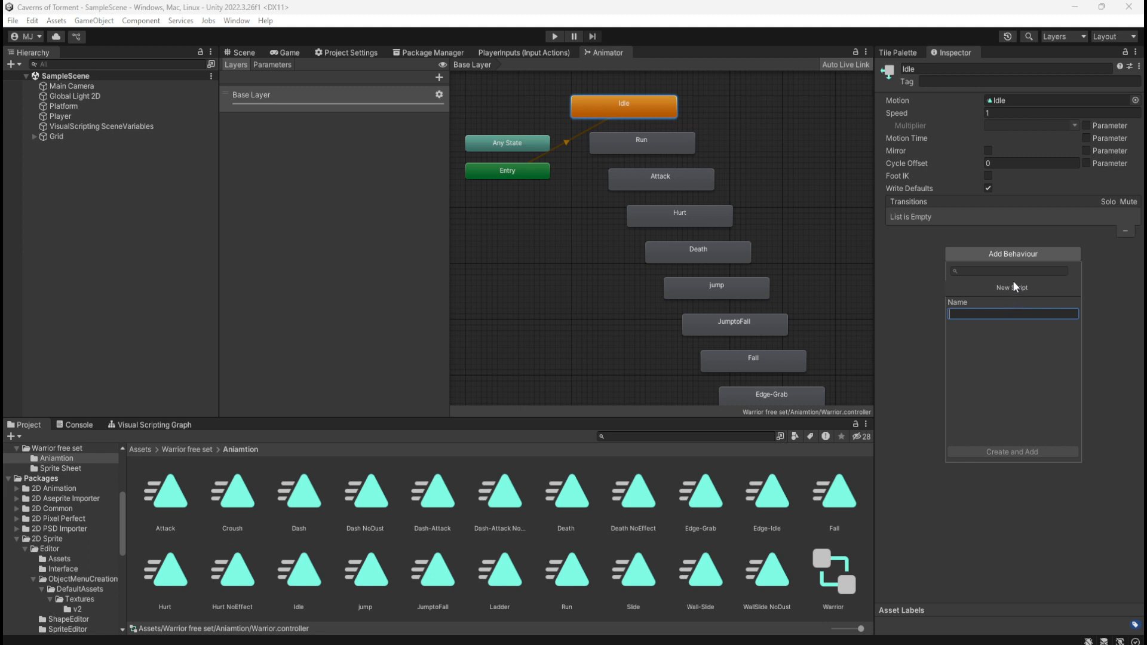
pyautogui.click(924, 277)
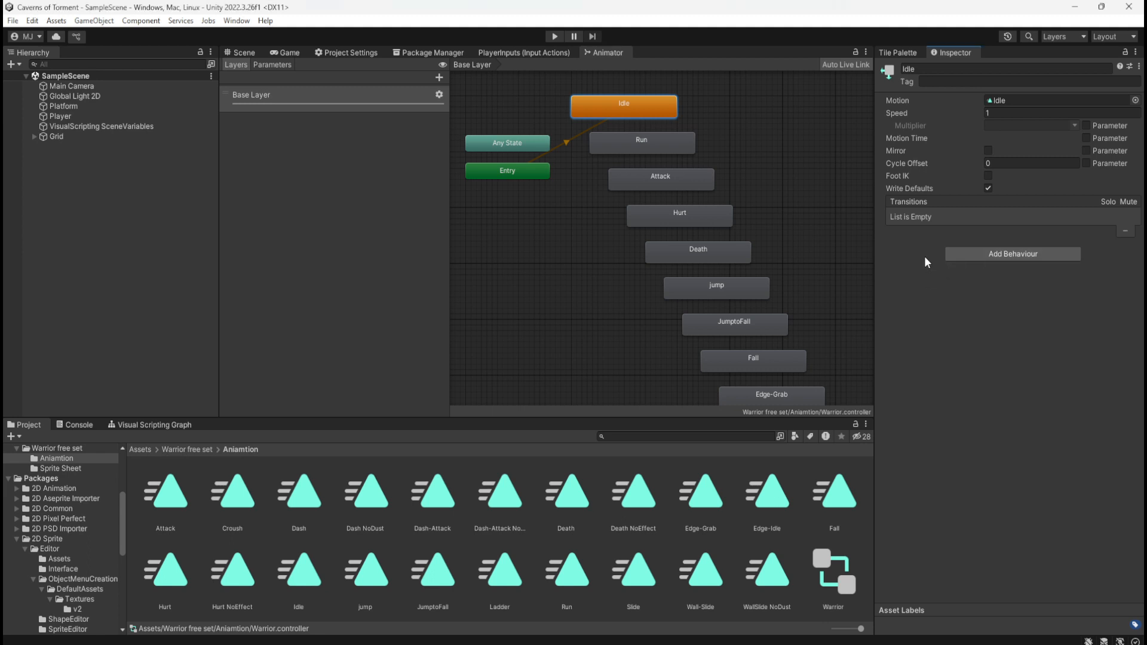
pyautogui.click(976, 252)
pyautogui.click(938, 262)
pyautogui.click(718, 150)
pyautogui.click(614, 102)
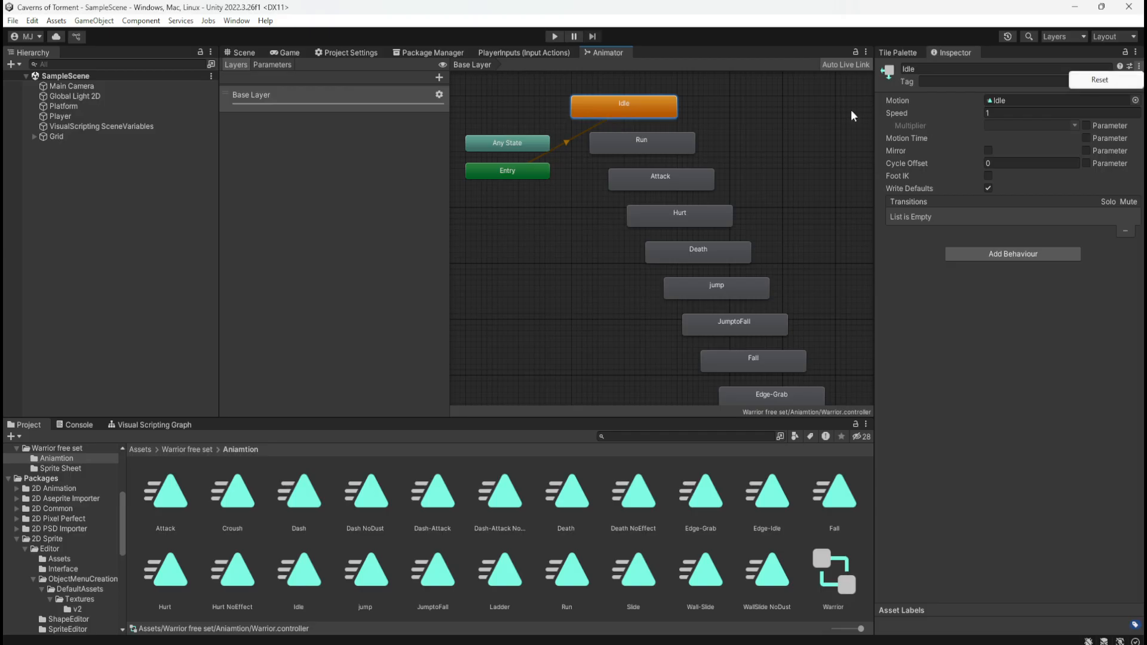
pyautogui.click(746, 120)
# Compare the transitions of the Any State and Entry nodes in the Warrior controller's Base Layer
pyautogui.click(517, 142)
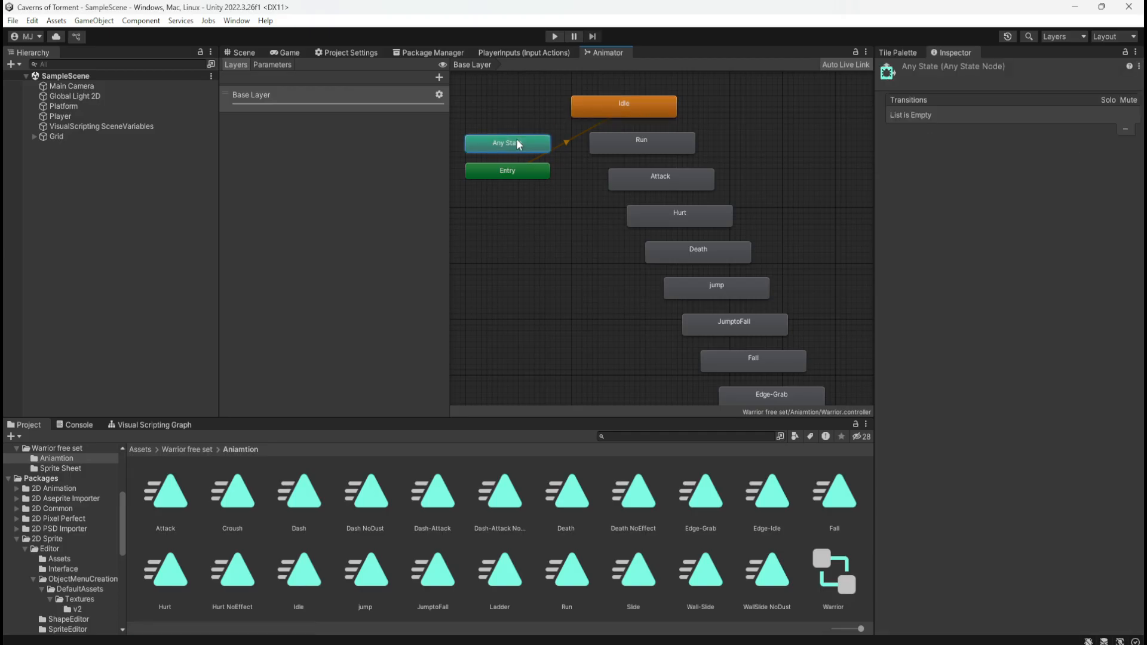
pyautogui.click(506, 173)
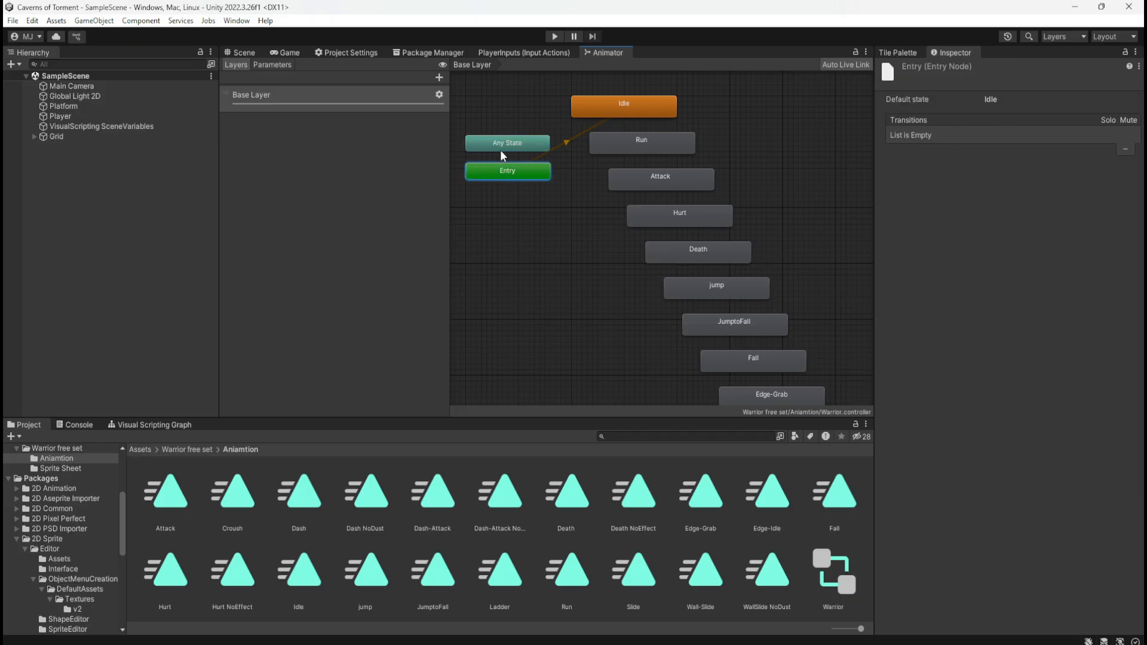
pyautogui.click(527, 145)
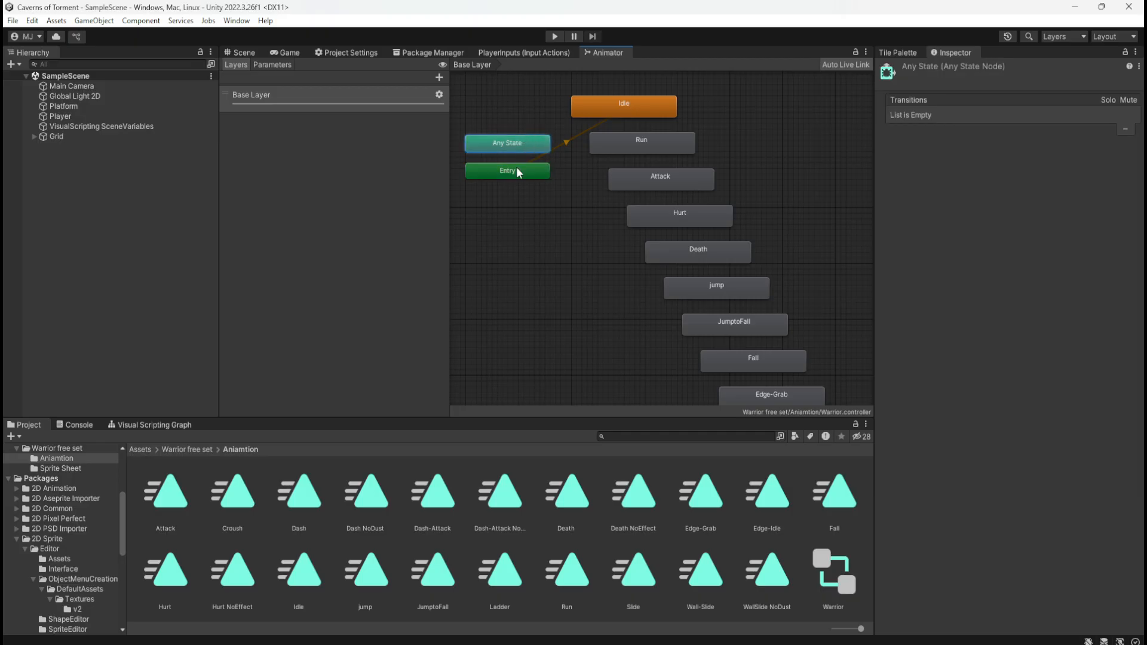
pyautogui.click(515, 170)
pyautogui.click(518, 144)
pyautogui.scroll(-2, 564, 202)
pyautogui.moveTo(564, 202); pyautogui.dragTo(608, 211, button='middle')
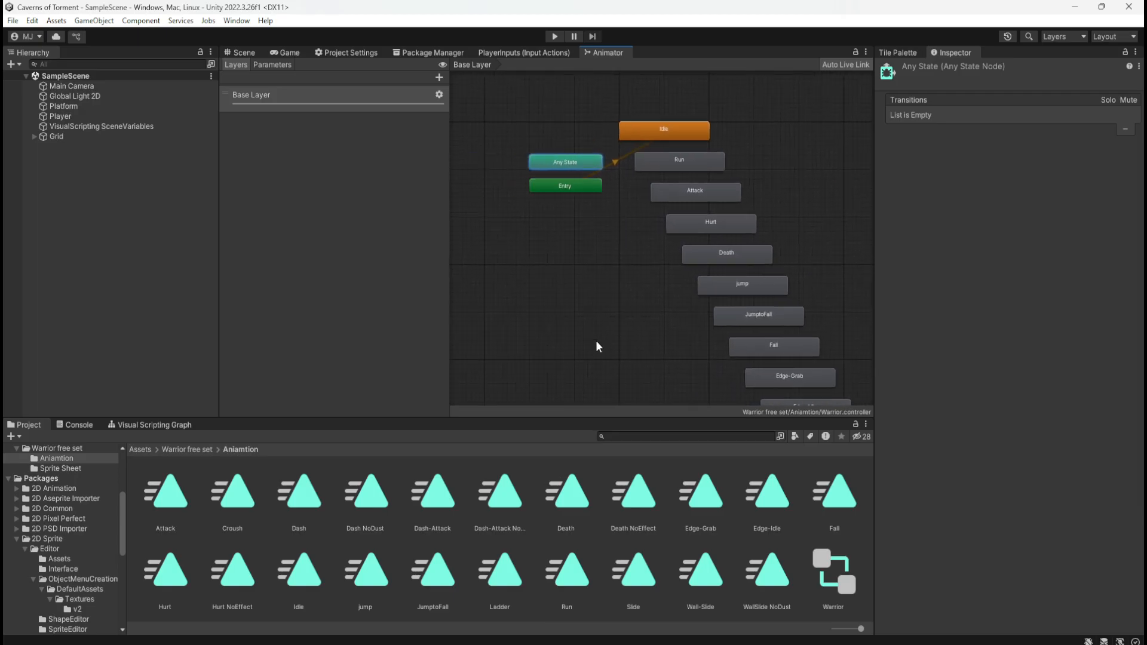
# Return to the root Assets folder and the scene, and bring up the Tile Palette for the Dirt tilemap
pyautogui.click(149, 452)
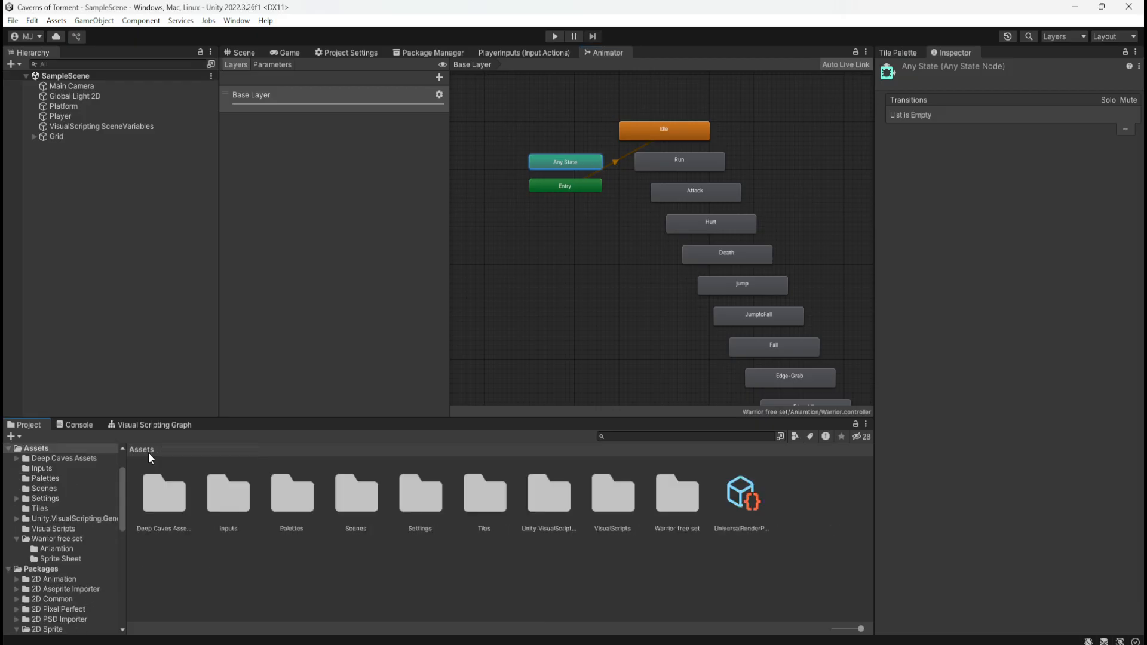
pyautogui.click(241, 53)
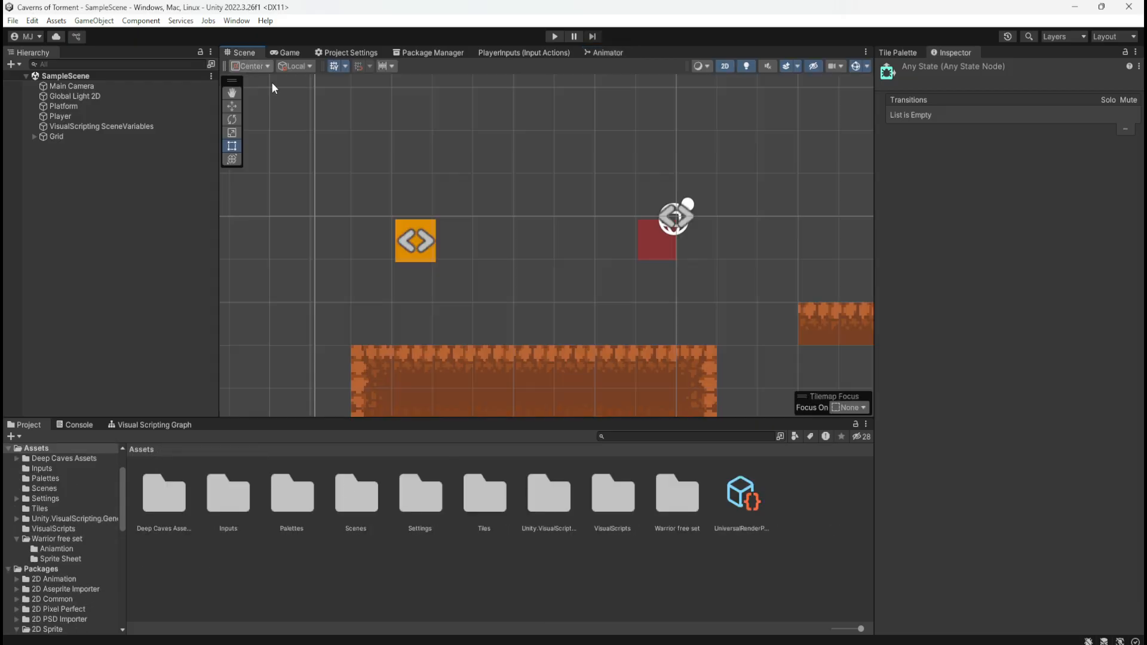
pyautogui.scroll(-8, 410, 264)
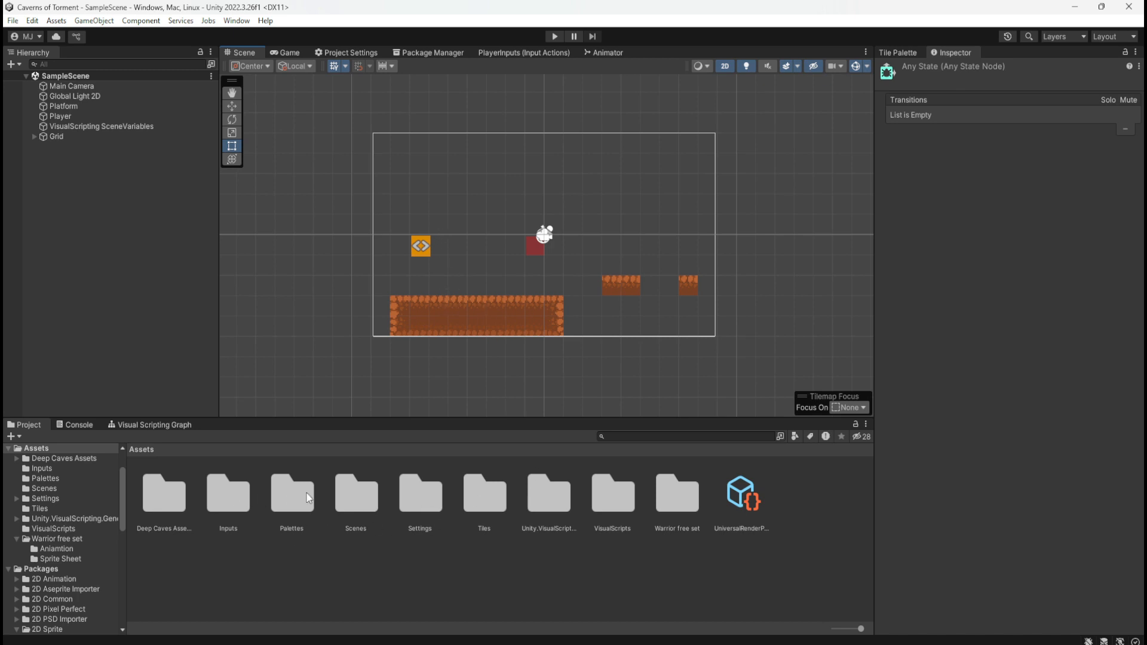
pyautogui.click(917, 53)
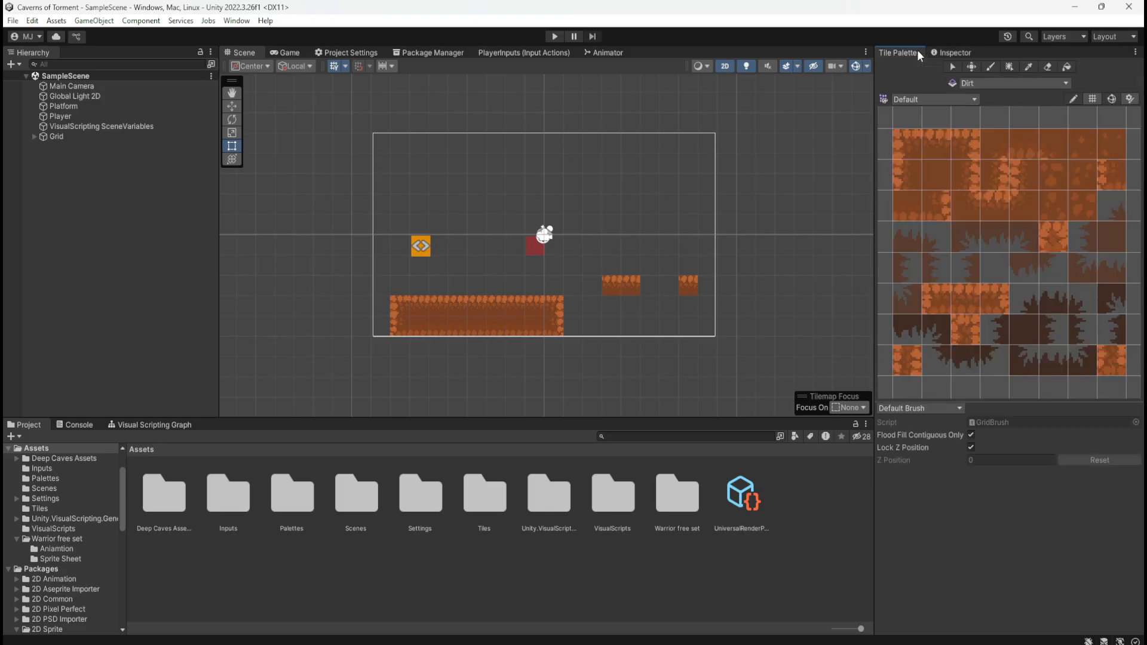
# Examine the Default palette's tiles, picking and previewing several dark jagged edge tiles for the platforms
pyautogui.scroll(-6, 938, 272)
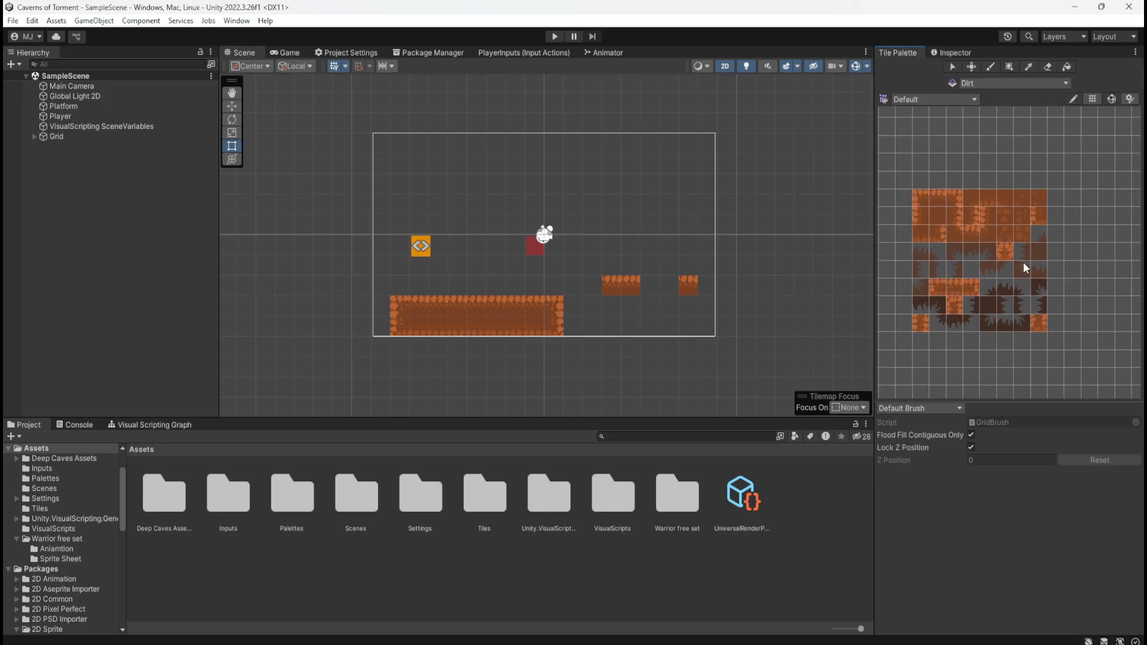
pyautogui.scroll(2, 988, 249)
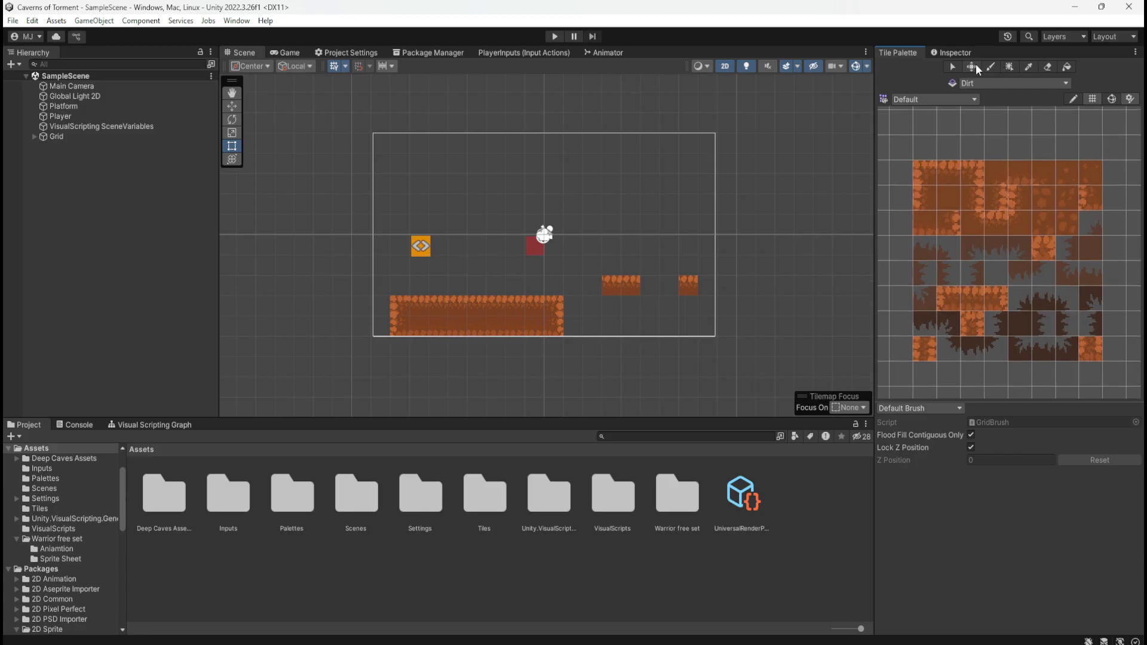
pyautogui.click(977, 65)
pyautogui.click(998, 168)
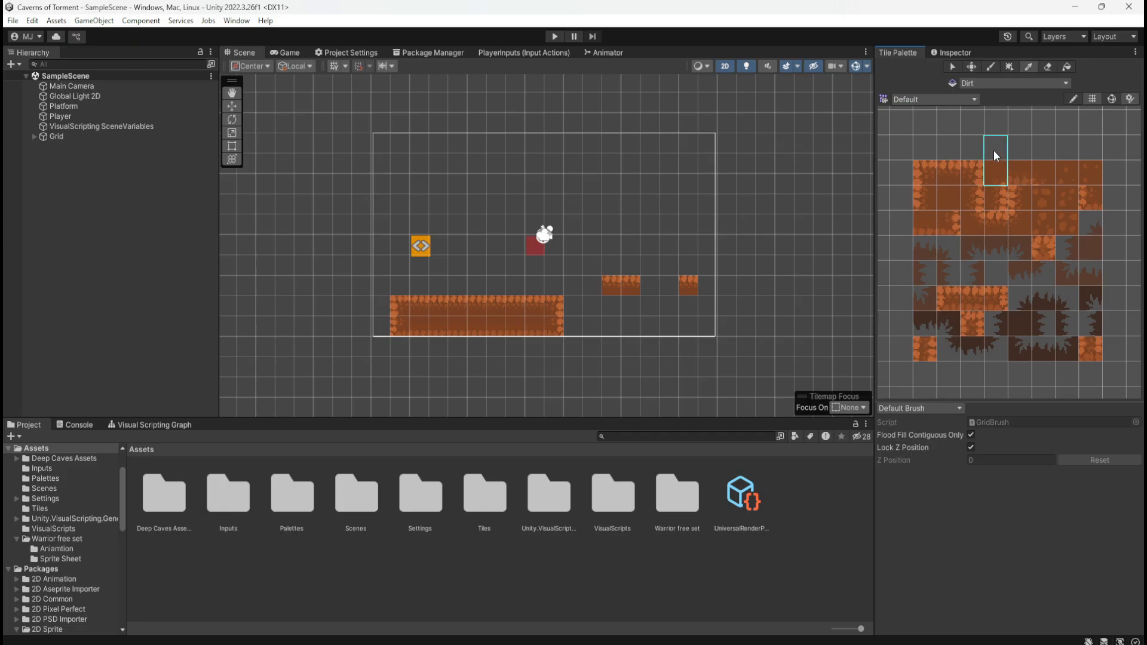
pyautogui.click(1019, 147)
pyautogui.click(989, 171)
pyautogui.click(1067, 276)
pyautogui.click(996, 324)
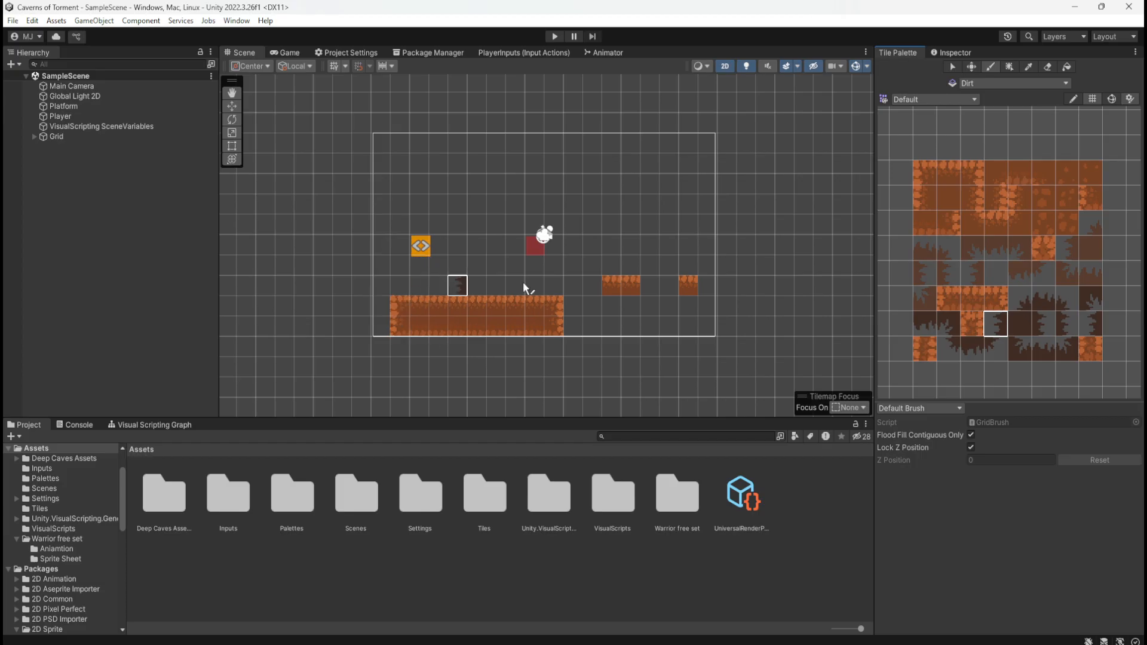
pyautogui.click(1022, 300)
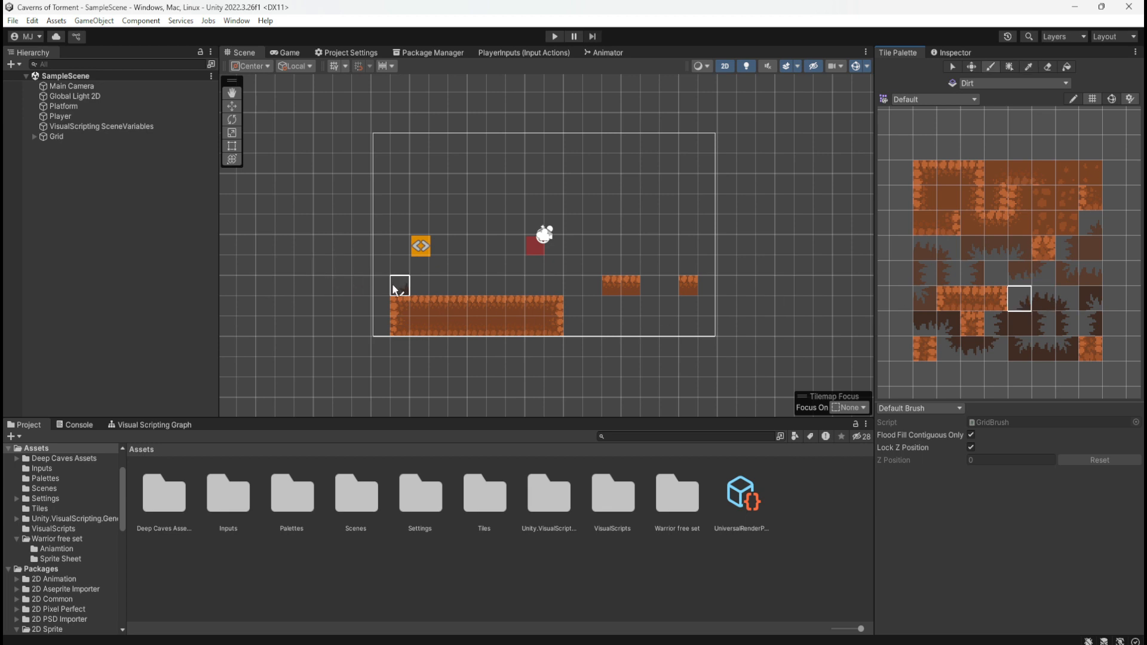
pyautogui.click(1056, 349)
pyautogui.click(1093, 306)
pyautogui.click(1041, 306)
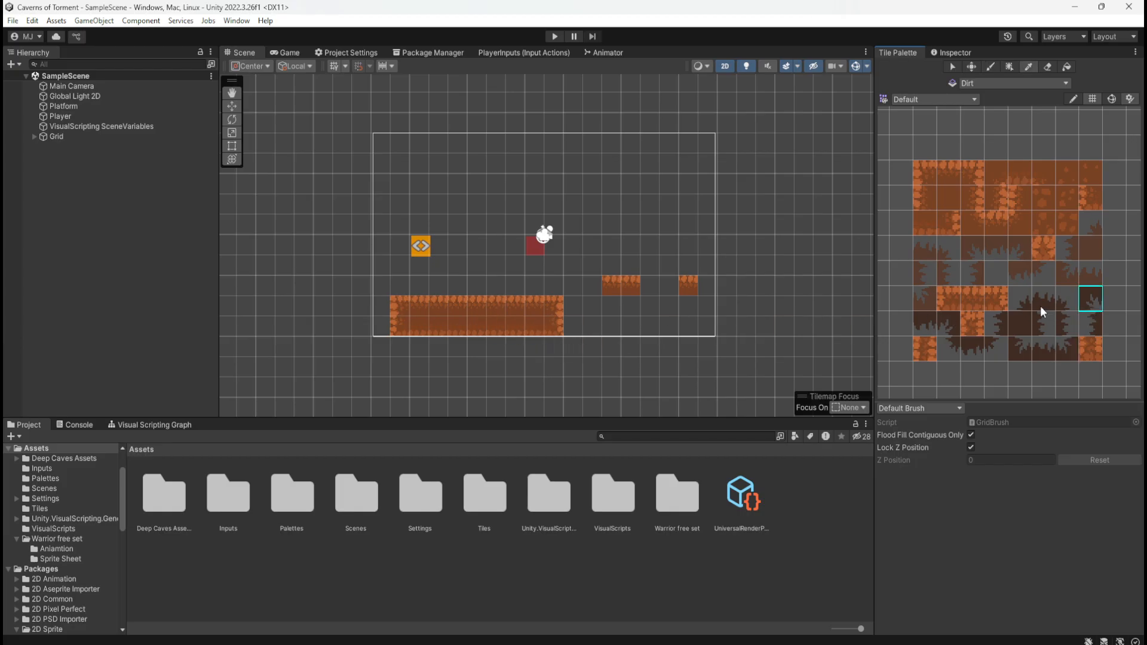
# Paint a column of two dark left-facing jagged edge tiles against the large dirt platform's left side
pyautogui.click(1004, 331)
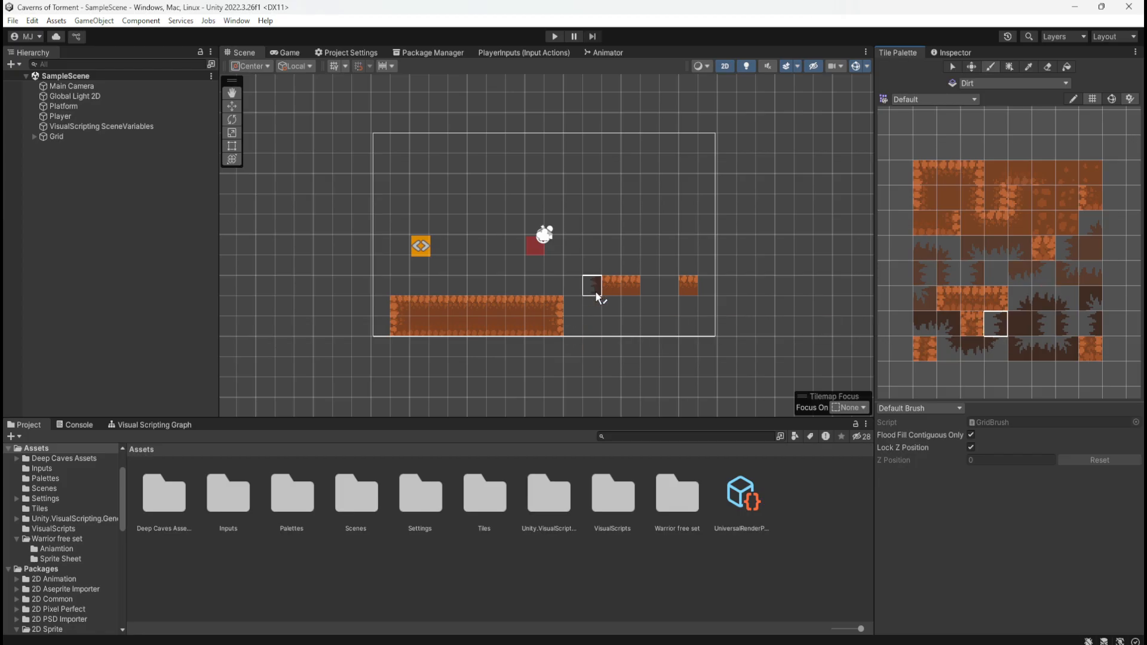
pyautogui.click(378, 309)
pyautogui.click(377, 327)
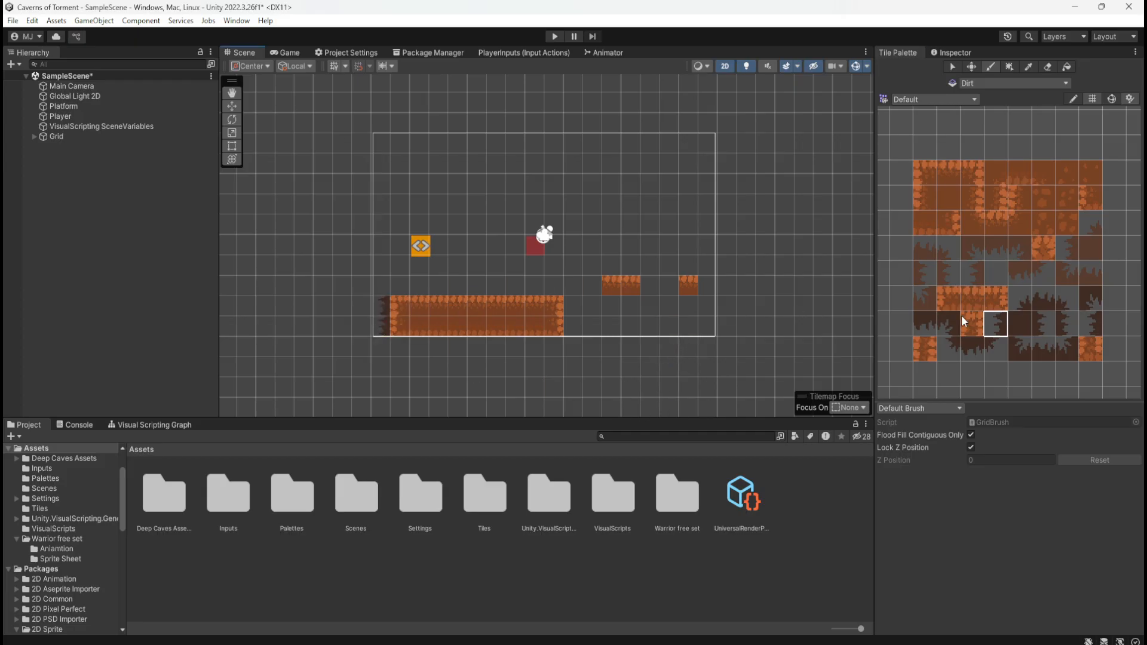
# Paint dark right-facing jagged edge tiles against the right sides of the large platform and both small platforms
pyautogui.click(1068, 326)
pyautogui.moveTo(571, 308); pyautogui.dragTo(572, 327)
pyautogui.click(708, 282)
# Paint a dark left-facing jagged edge tile against the left side of each small platform
pyautogui.click(1095, 322)
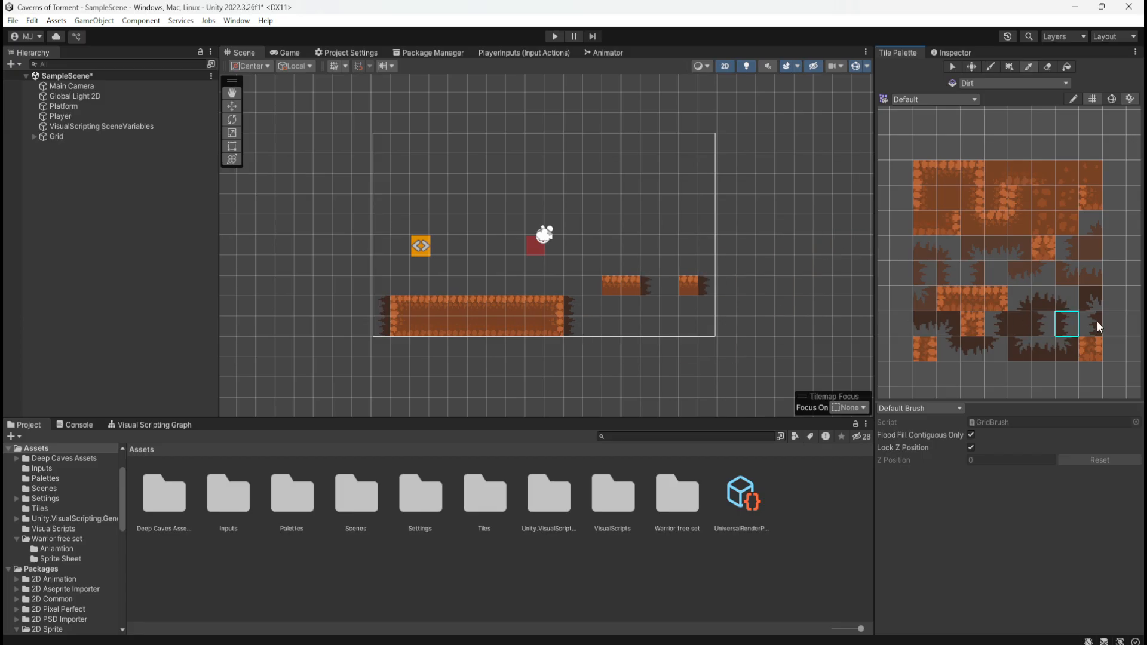
pyautogui.click(669, 285)
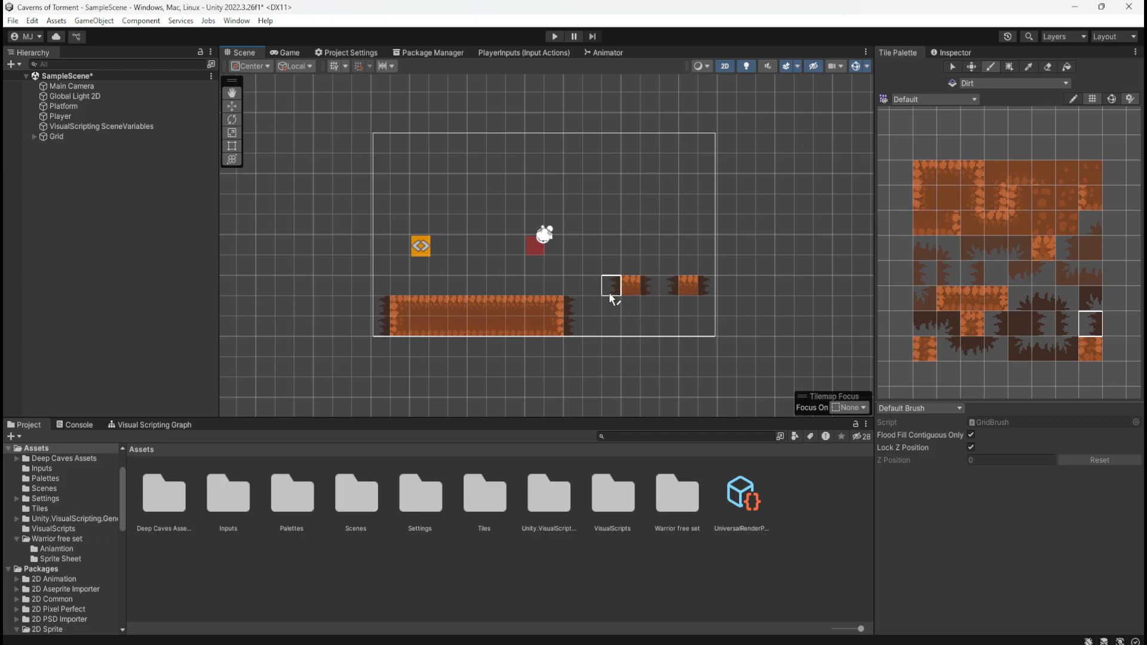
pyautogui.click(598, 288)
# Inspect the Player object's components and switch the Scene view from tile painting to the Hand tool
pyautogui.click(953, 54)
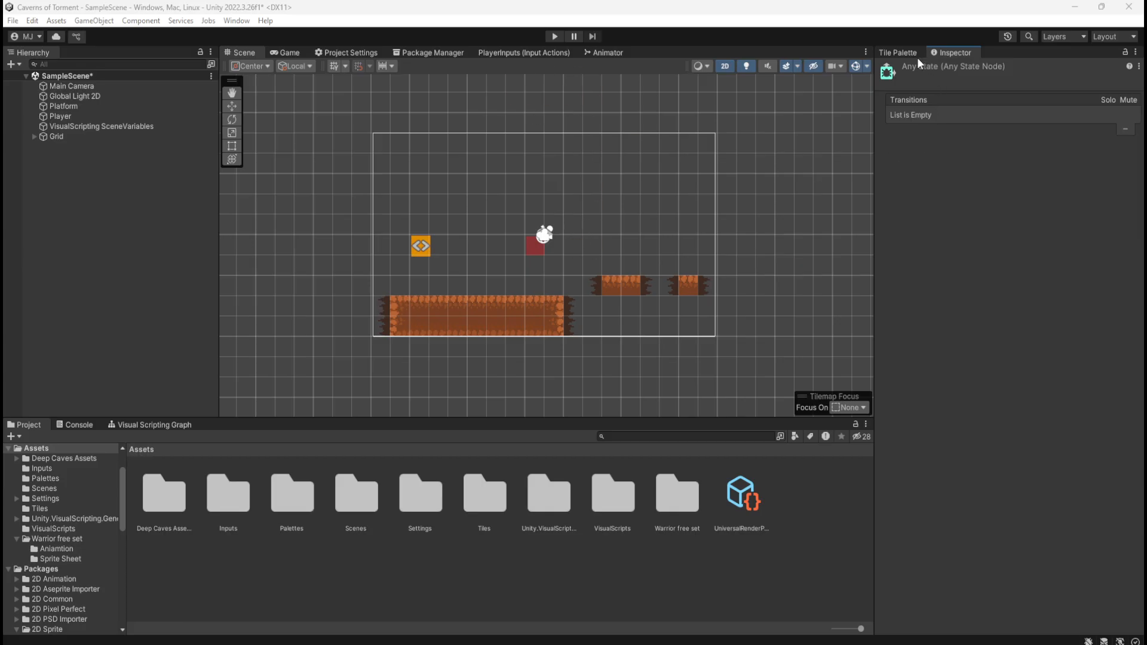
pyautogui.click(66, 115)
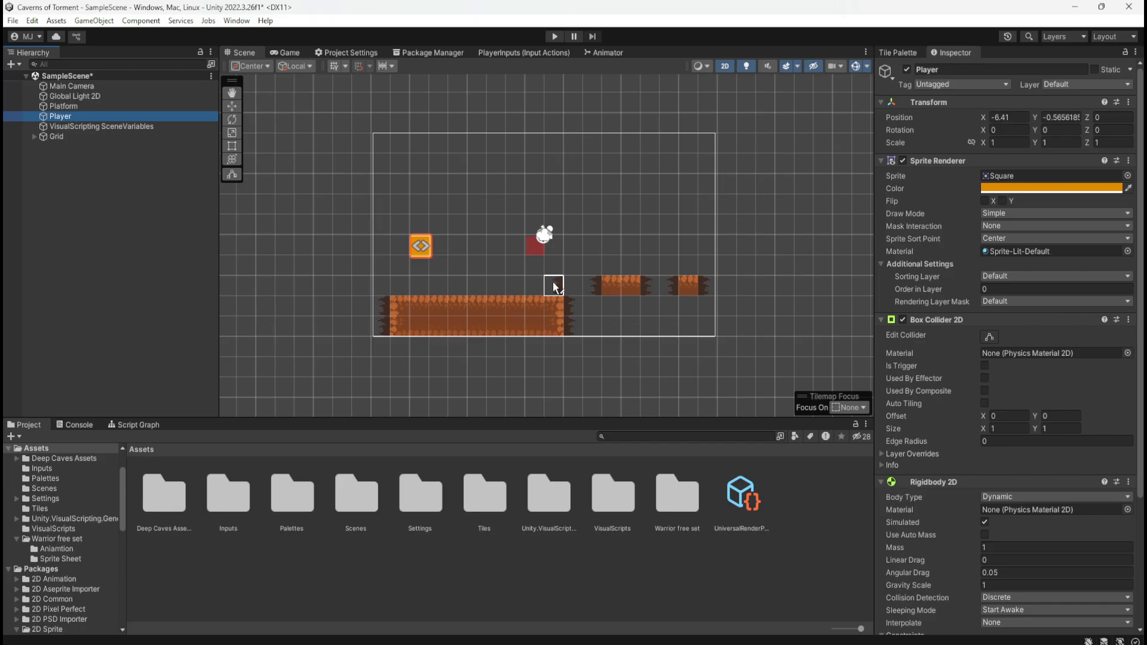
pyautogui.click(232, 93)
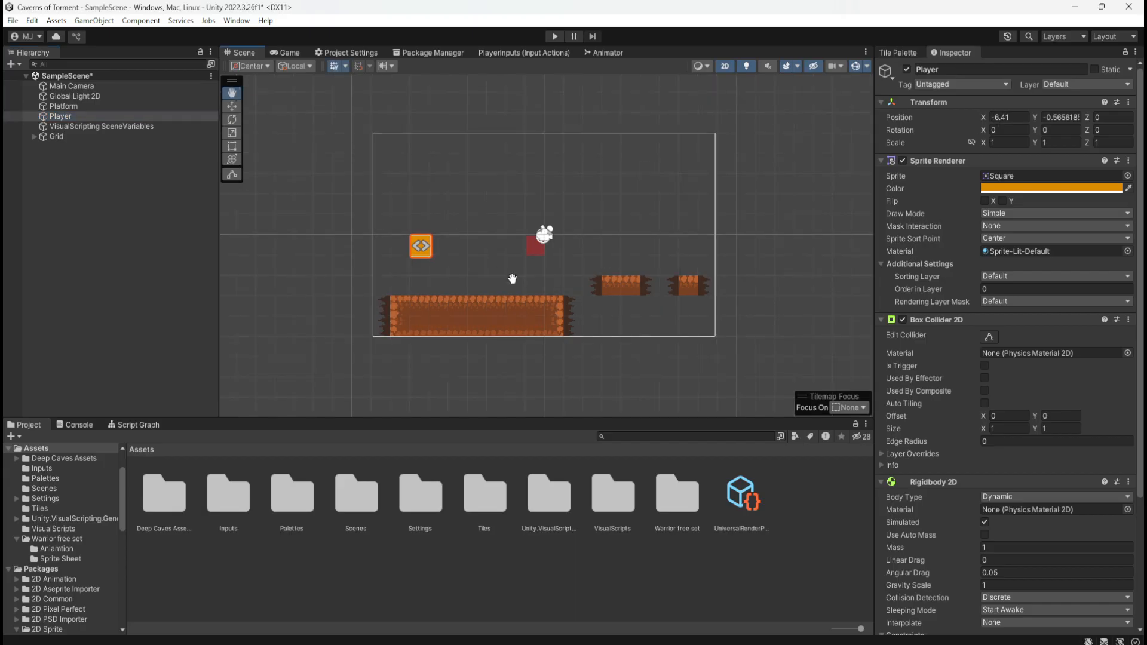
pyautogui.scroll(3, 503, 280)
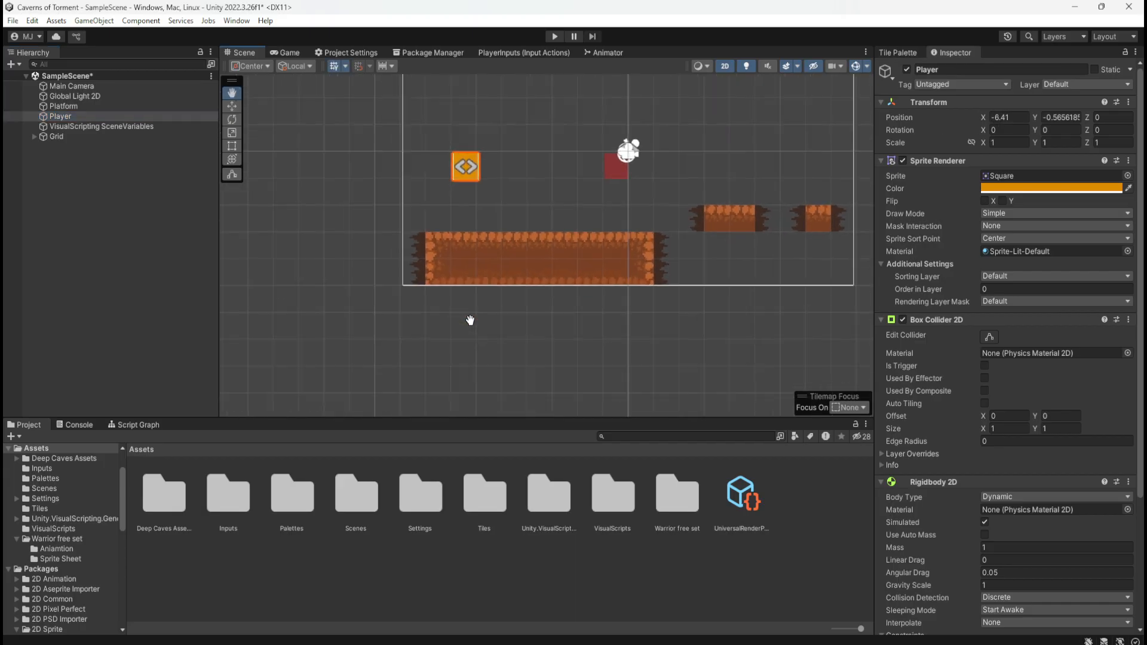
# Select the Grid and examine the collider outlines around the jagged edge tiles at both ends of the large platform
pyautogui.click(85, 137)
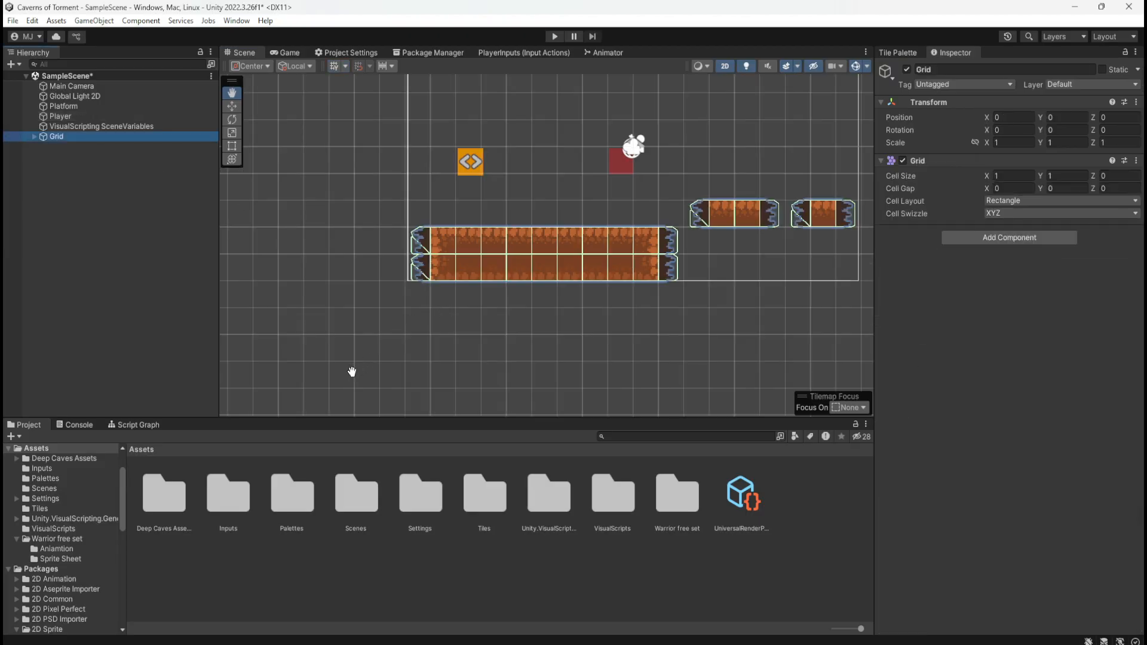
pyautogui.scroll(5, 352, 372)
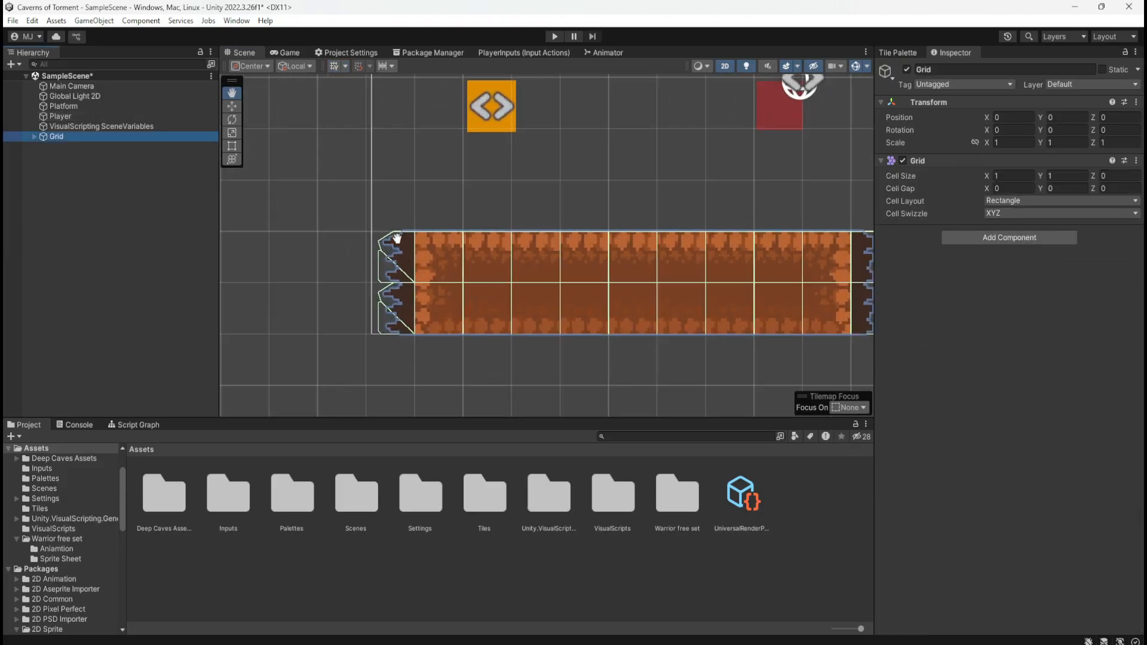
pyautogui.scroll(6, 397, 238)
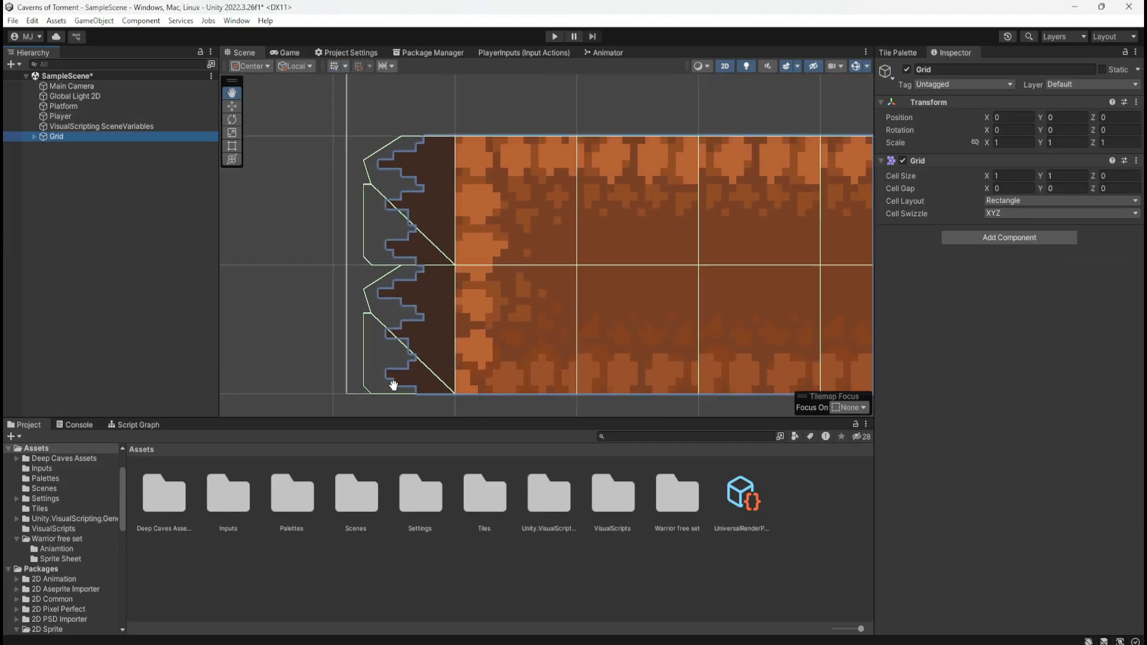
pyautogui.scroll(-3, 241, 320)
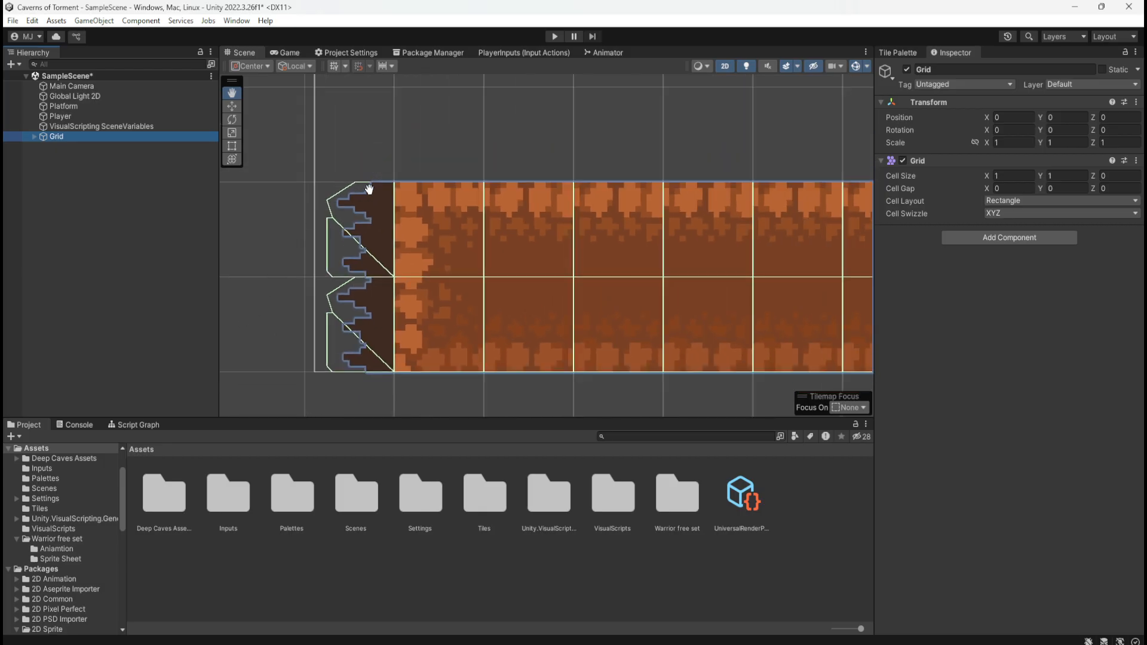
pyautogui.scroll(-2, 276, 308)
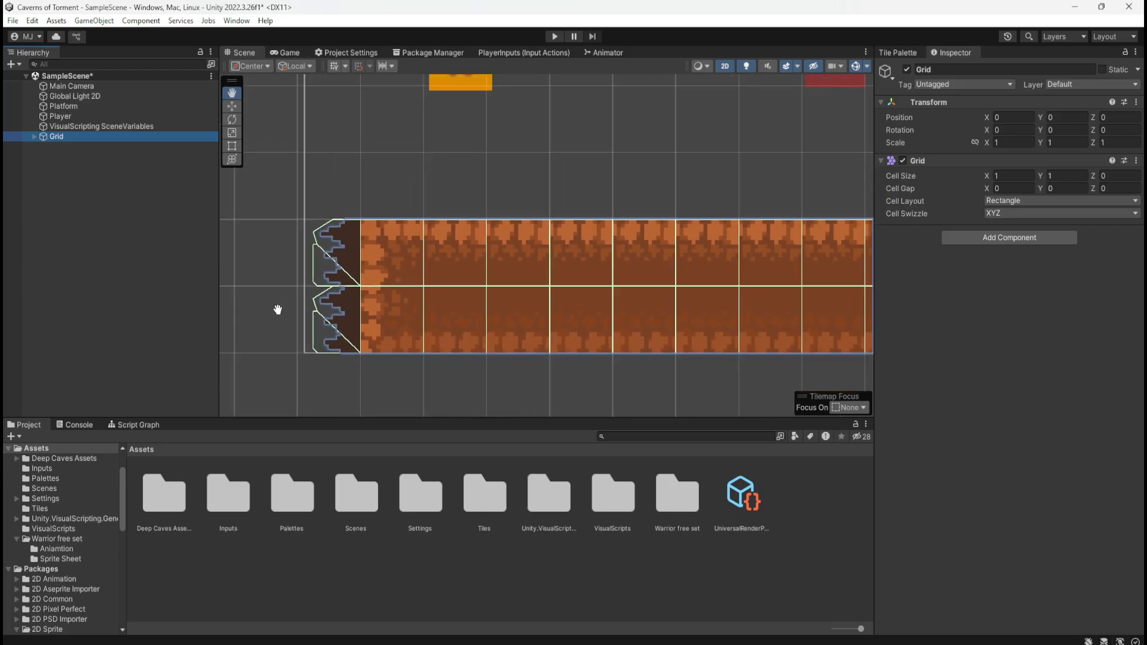
pyautogui.scroll(-1, 278, 309)
pyautogui.scroll(-1, 281, 307)
pyautogui.scroll(1, 679, 269)
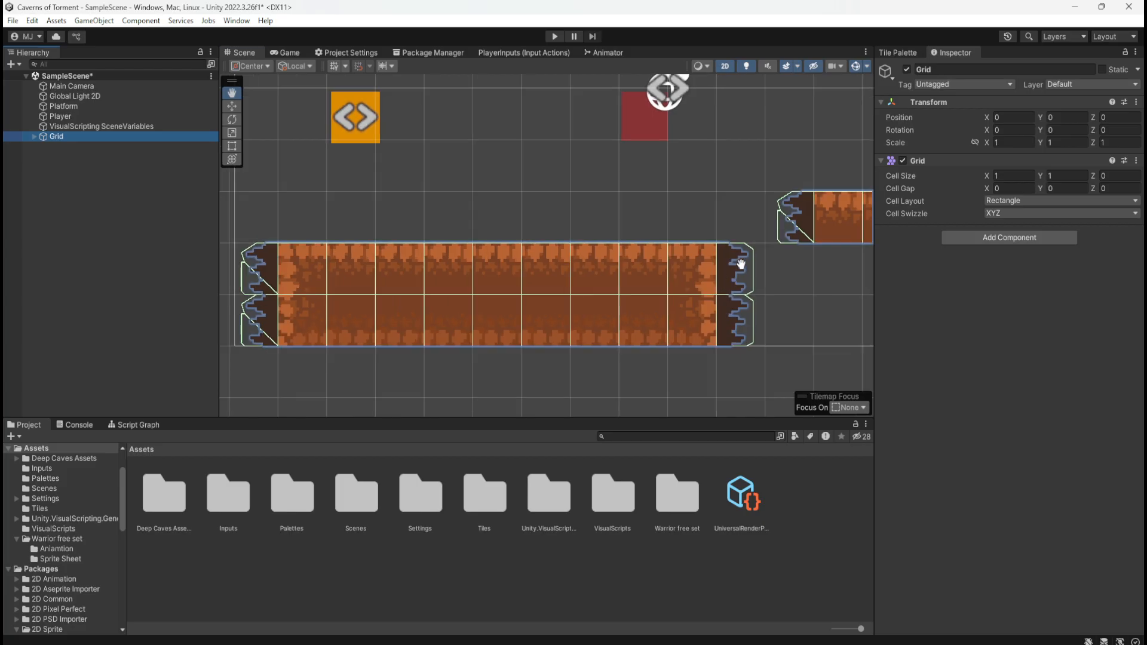
pyautogui.click(740, 264)
pyautogui.scroll(-3, 610, 277)
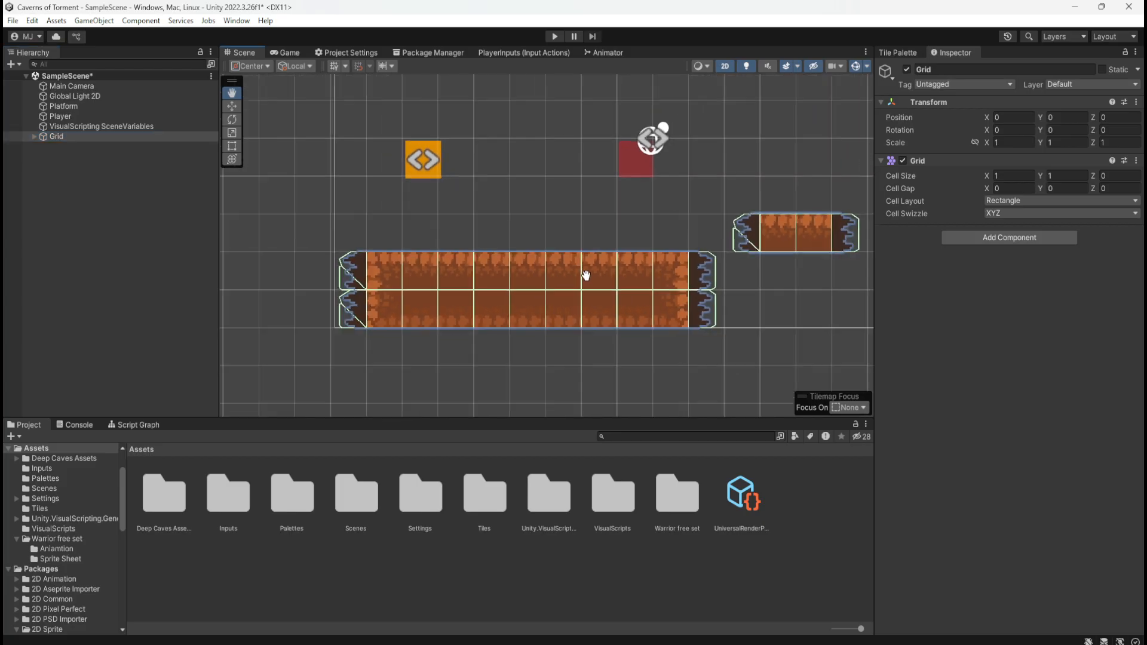
pyautogui.scroll(-1, 586, 275)
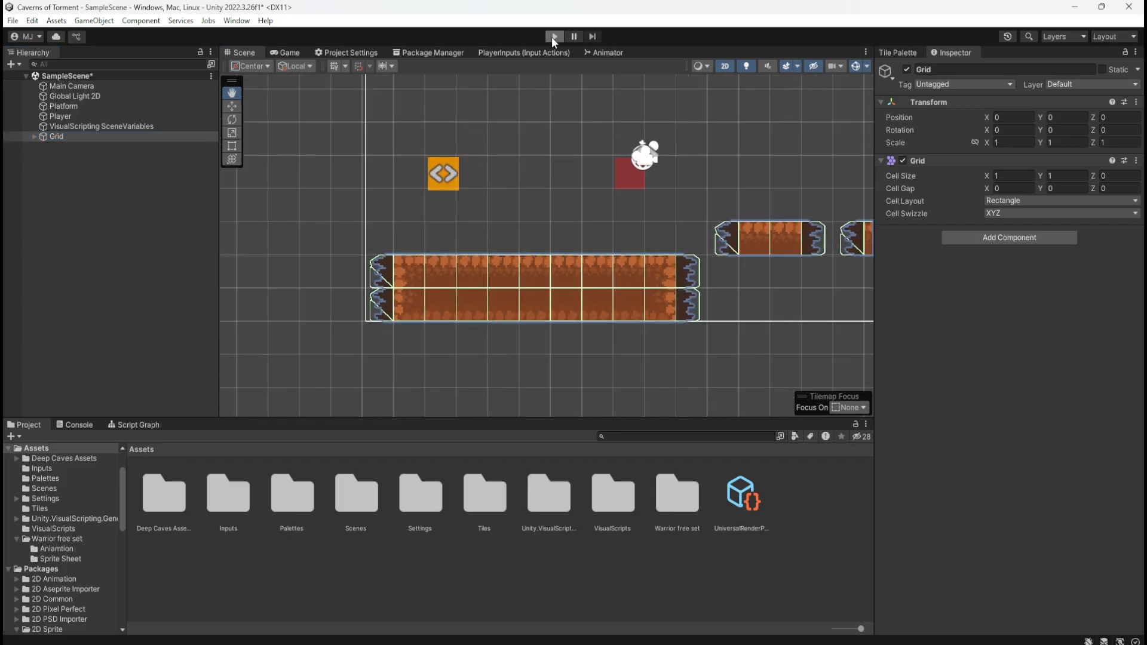
# Play-test the square player walking and jumping on the platforms' jagged edge tiles, and return to the Tile Palette
pyautogui.click(552, 37)
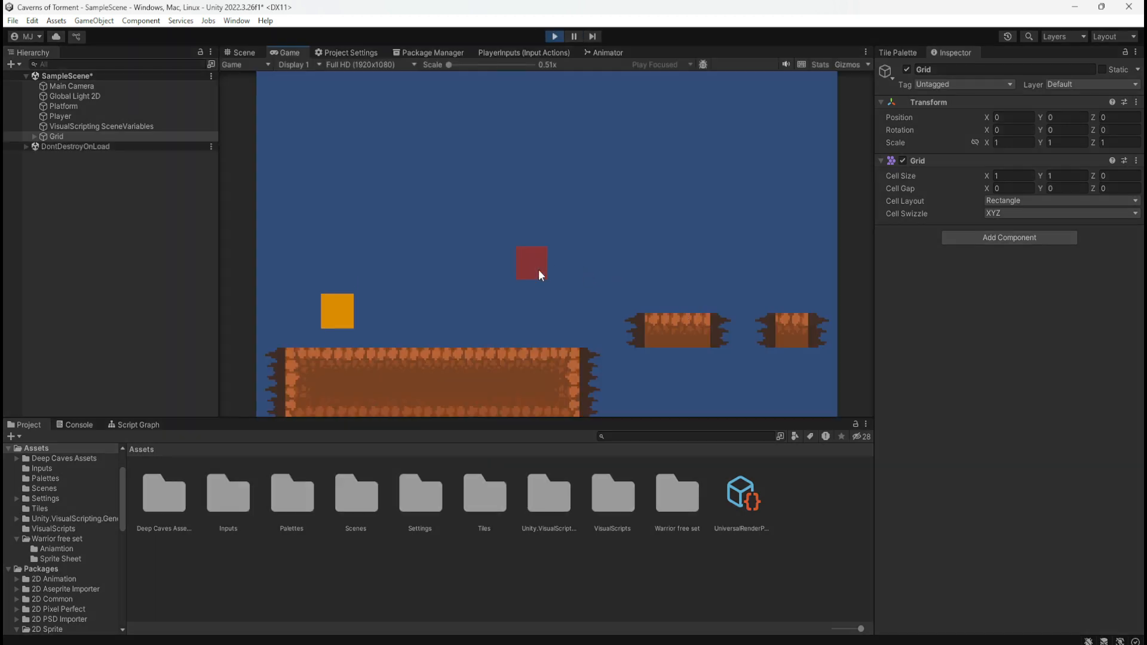
pyautogui.press('d')
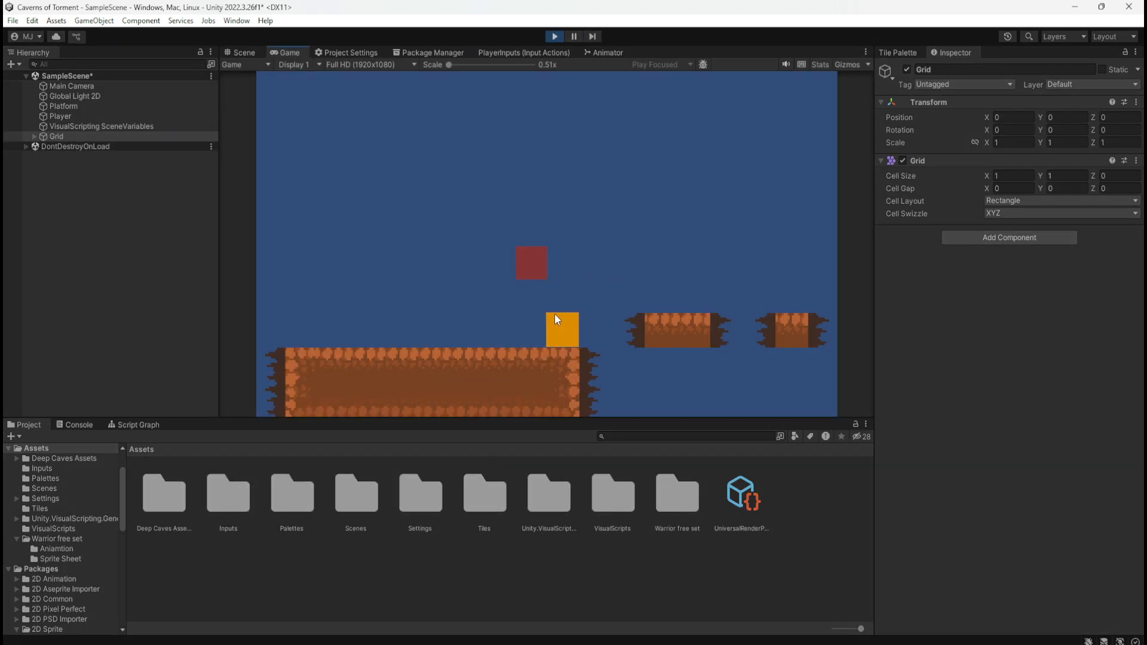
pyautogui.press('space')
pyautogui.press('d')
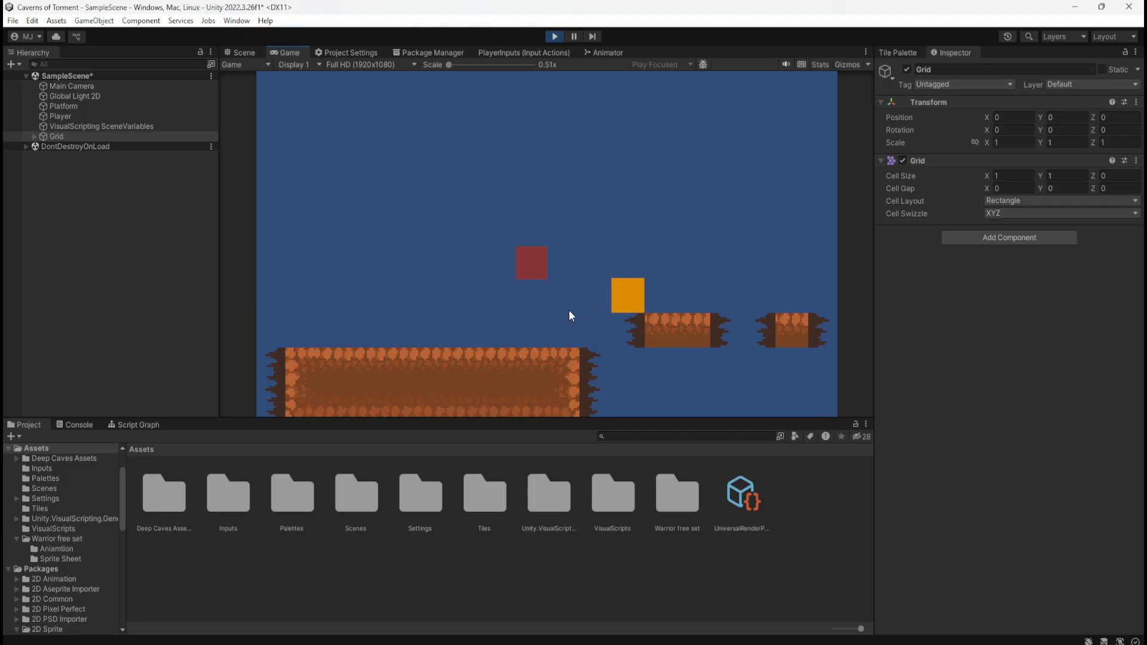
pyautogui.press('a')
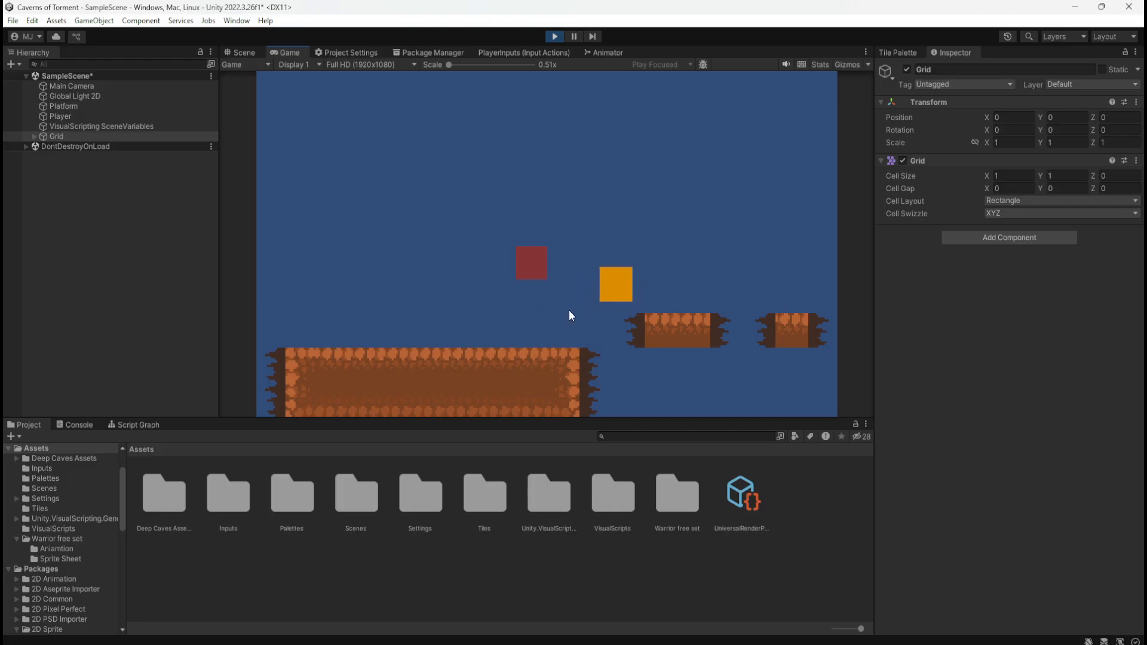
pyautogui.press('a')
pyautogui.press('d')
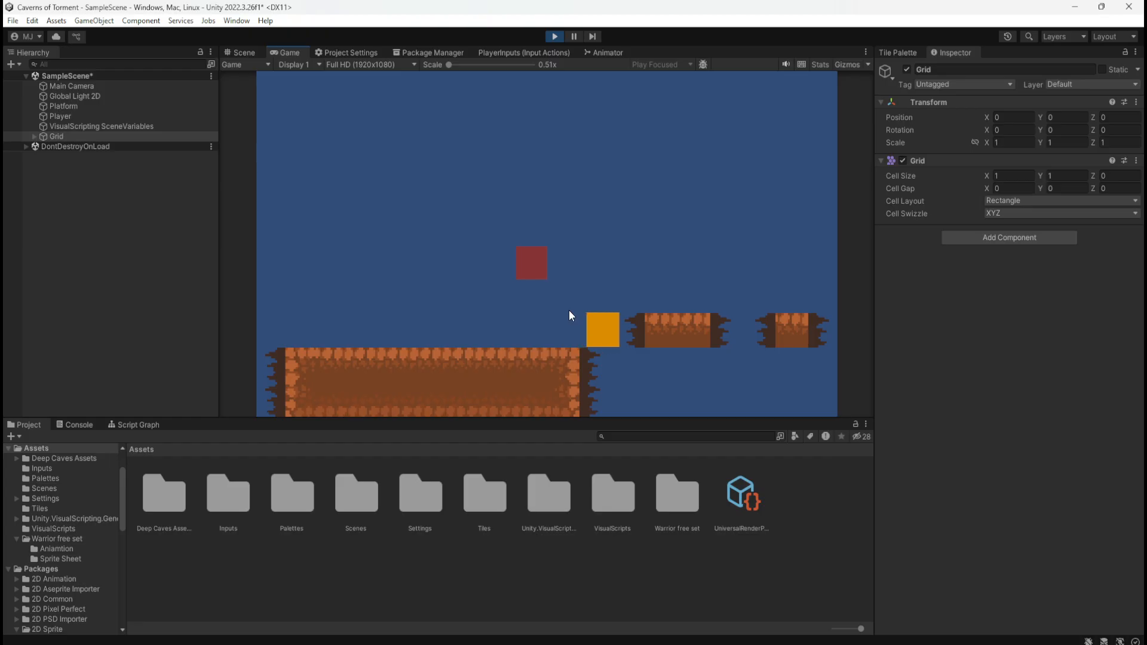
pyautogui.press('a')
pyautogui.press('space')
pyautogui.press('d')
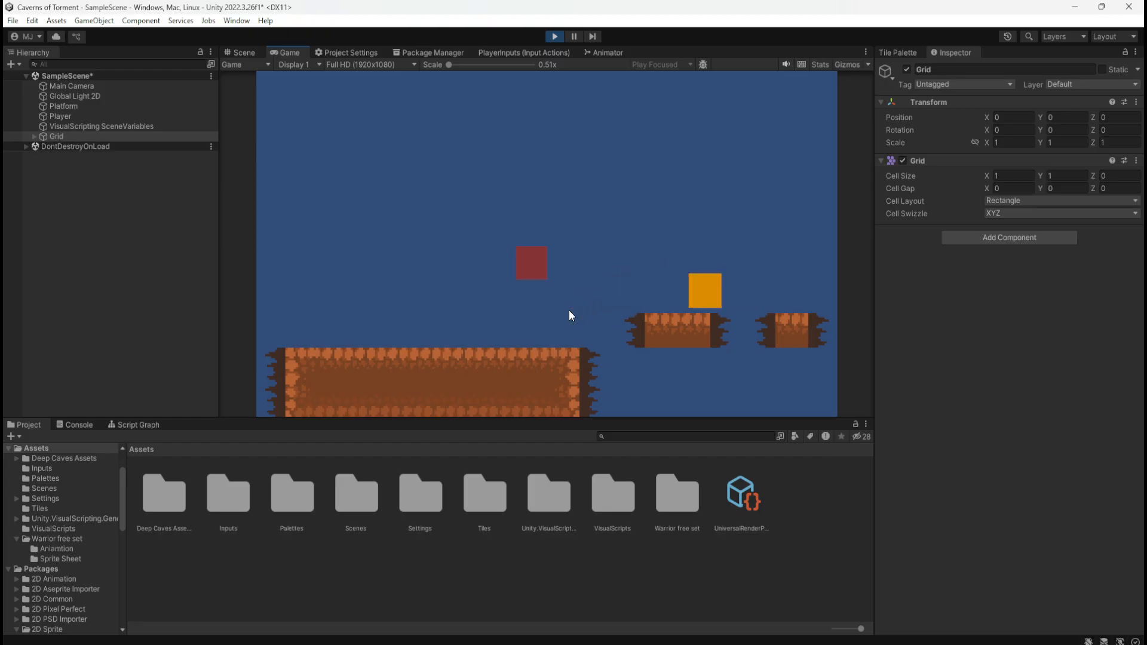
pyautogui.press('a')
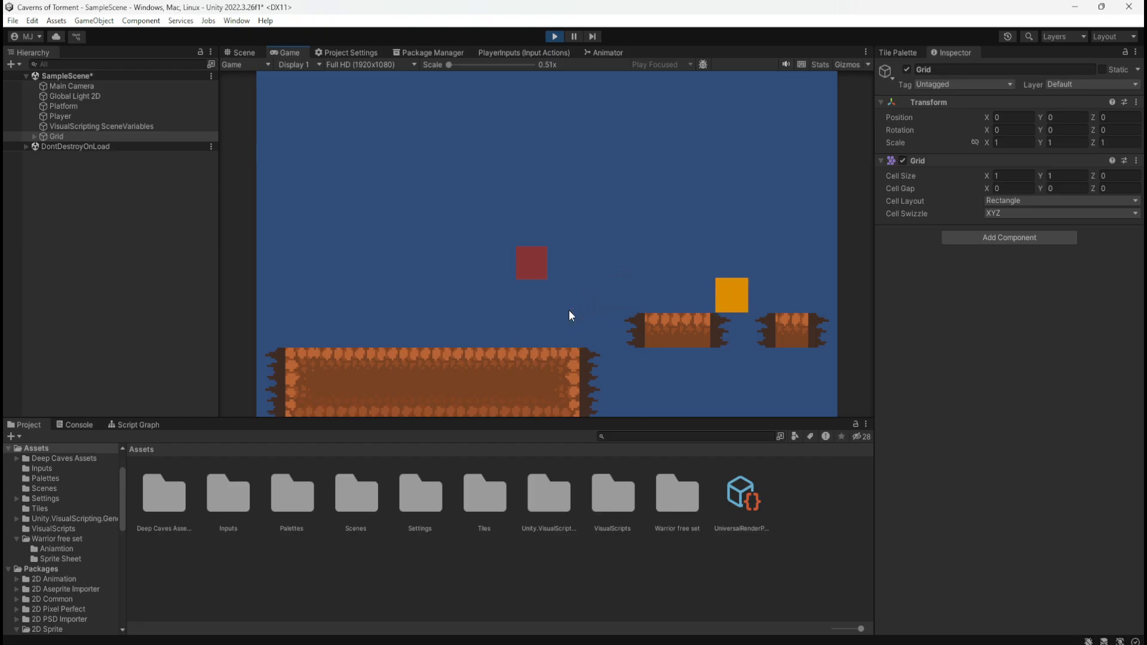
pyautogui.press('a')
pyautogui.press('a')
pyautogui.press('d')
pyautogui.press('space')
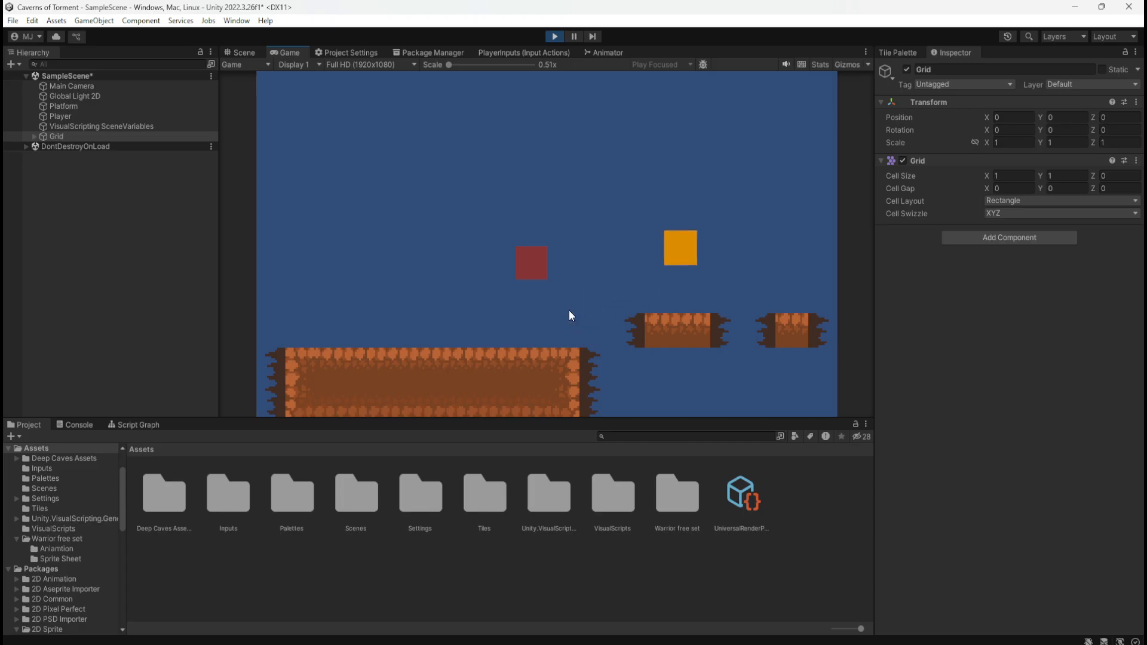
pyautogui.press('a')
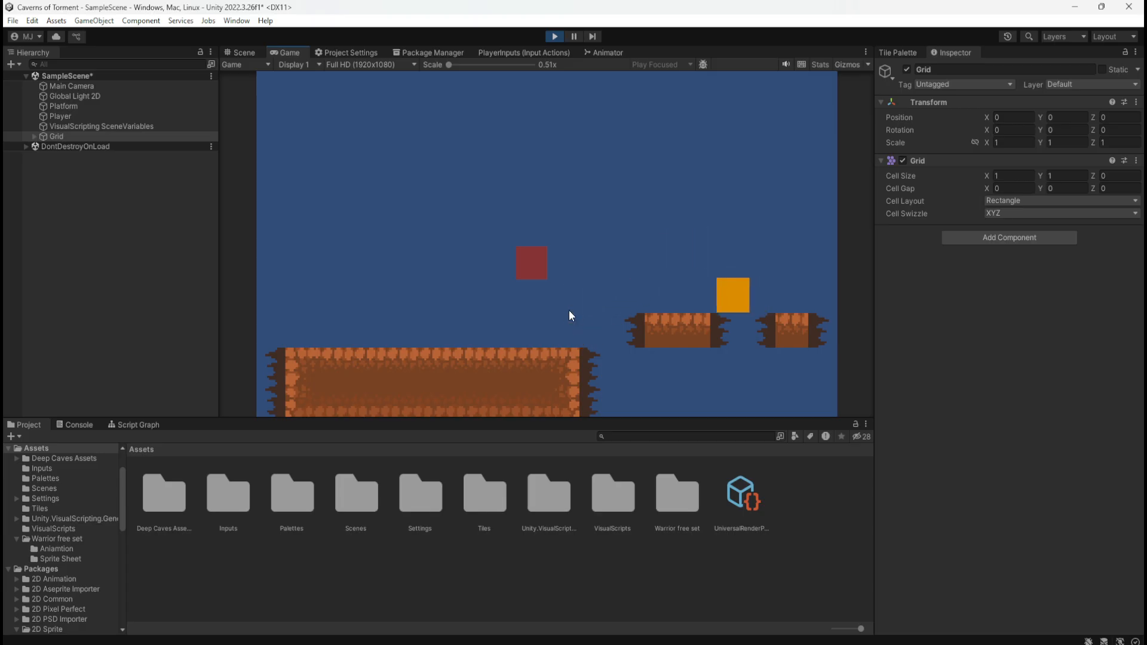
pyautogui.press('a')
pyautogui.press('d')
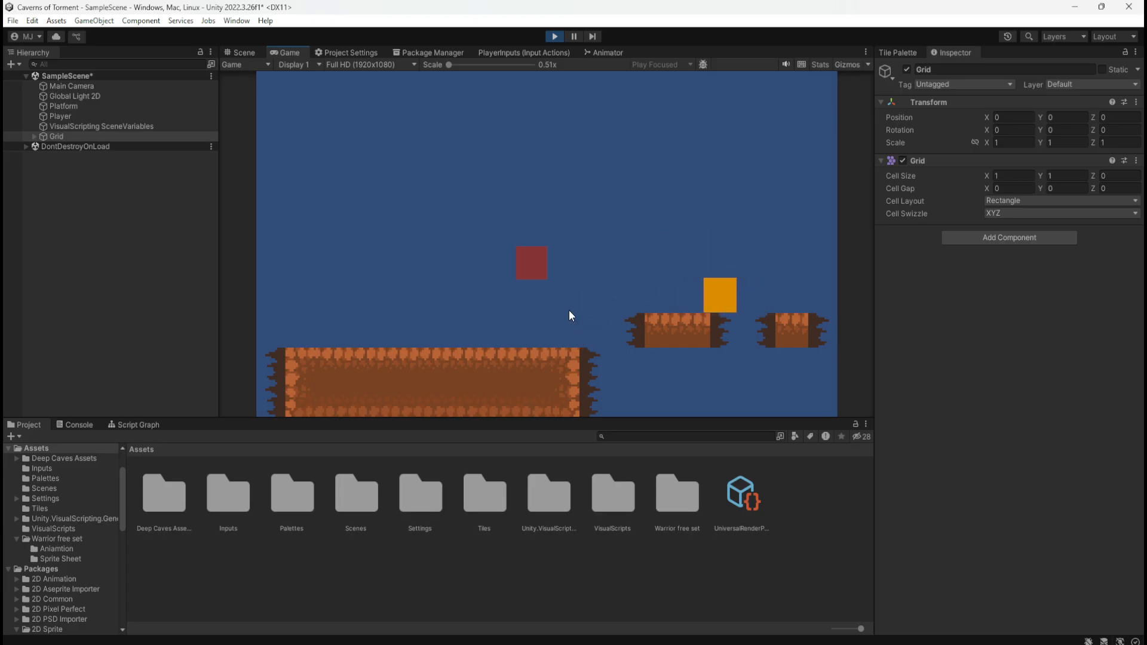
pyautogui.press('space')
pyautogui.press('a')
pyautogui.press('a')
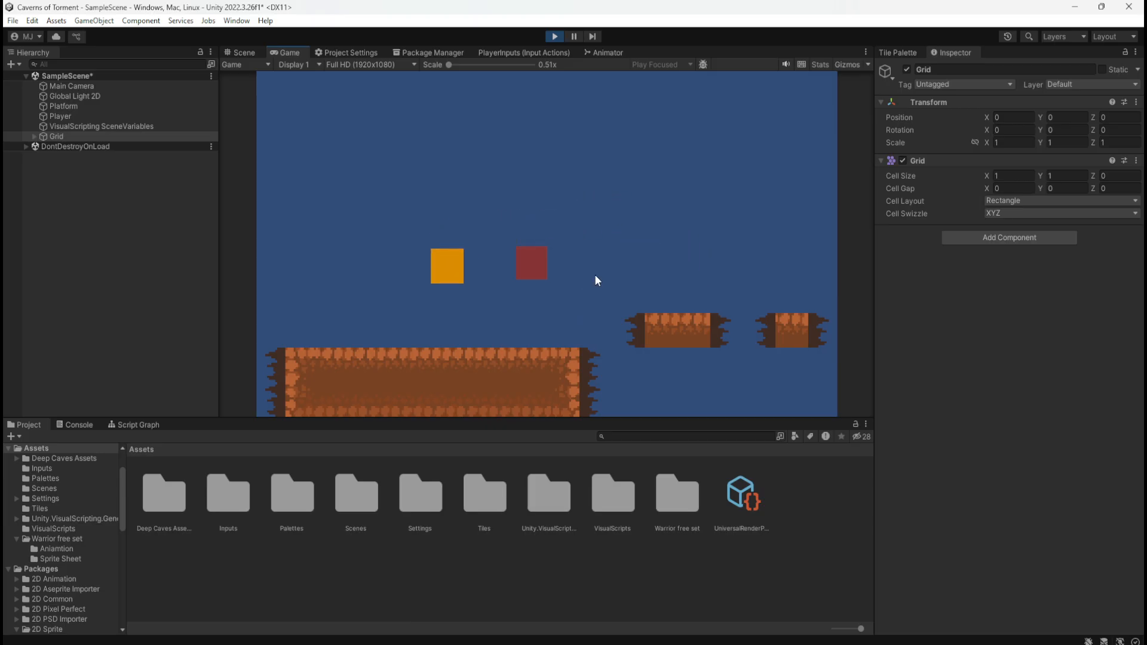
pyautogui.click(555, 36)
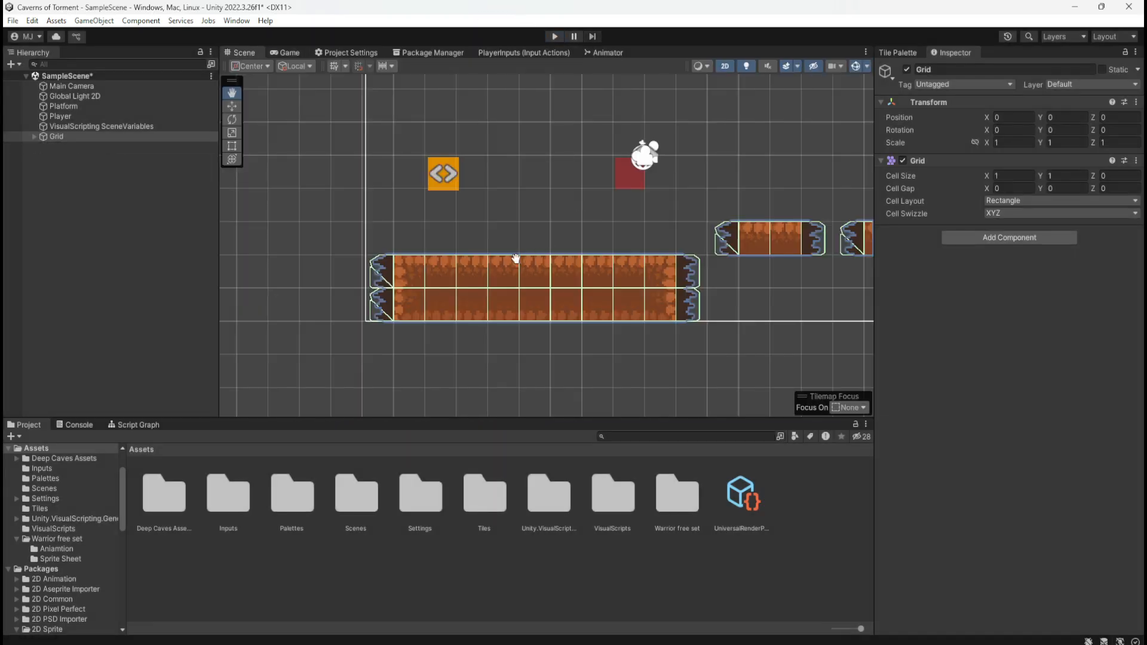
pyautogui.click(899, 53)
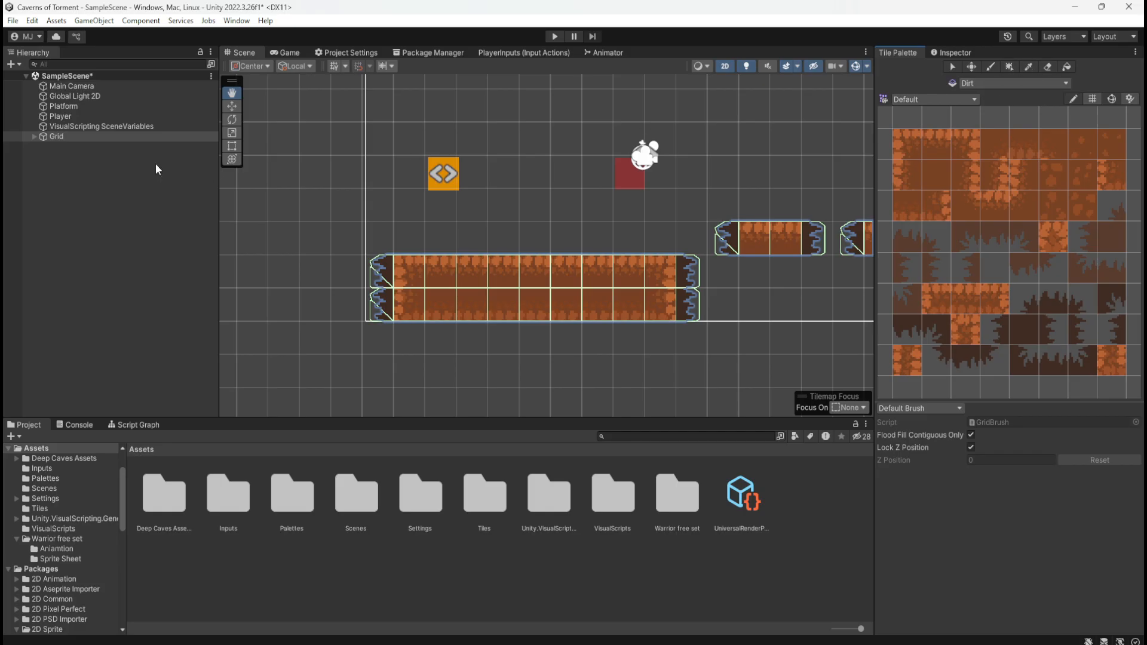
# Select the Dirt tilemap under Grid and erase the jagged edge tiles from both ends of the large platform
pyautogui.click(38, 135)
pyautogui.click(34, 136)
pyautogui.click(62, 147)
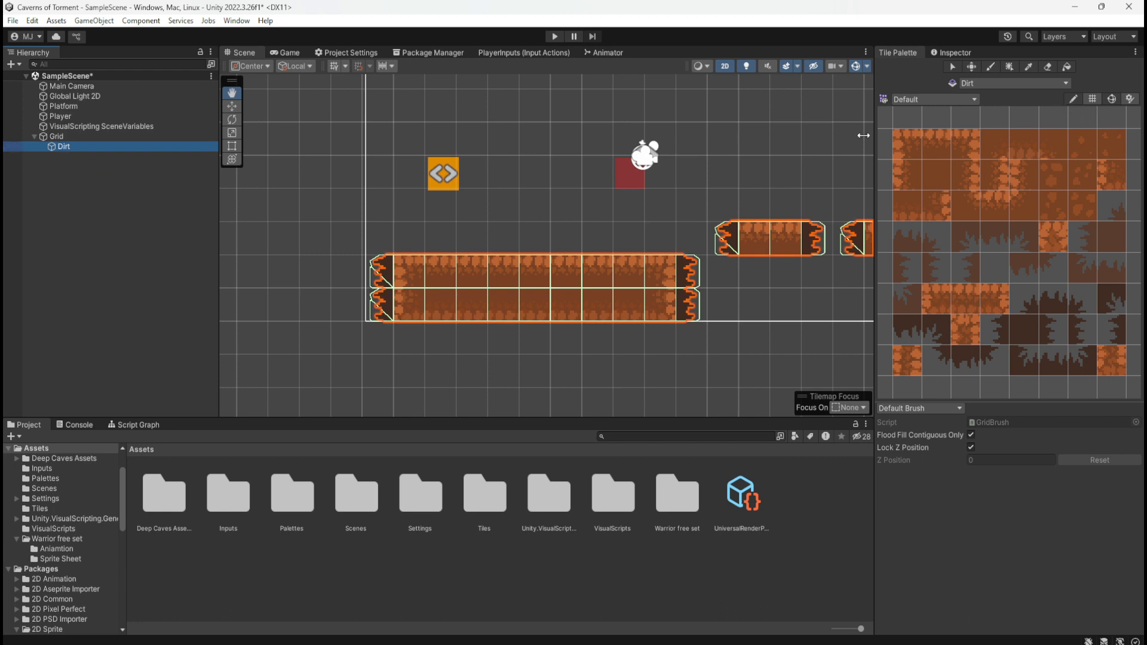
pyautogui.click(71, 138)
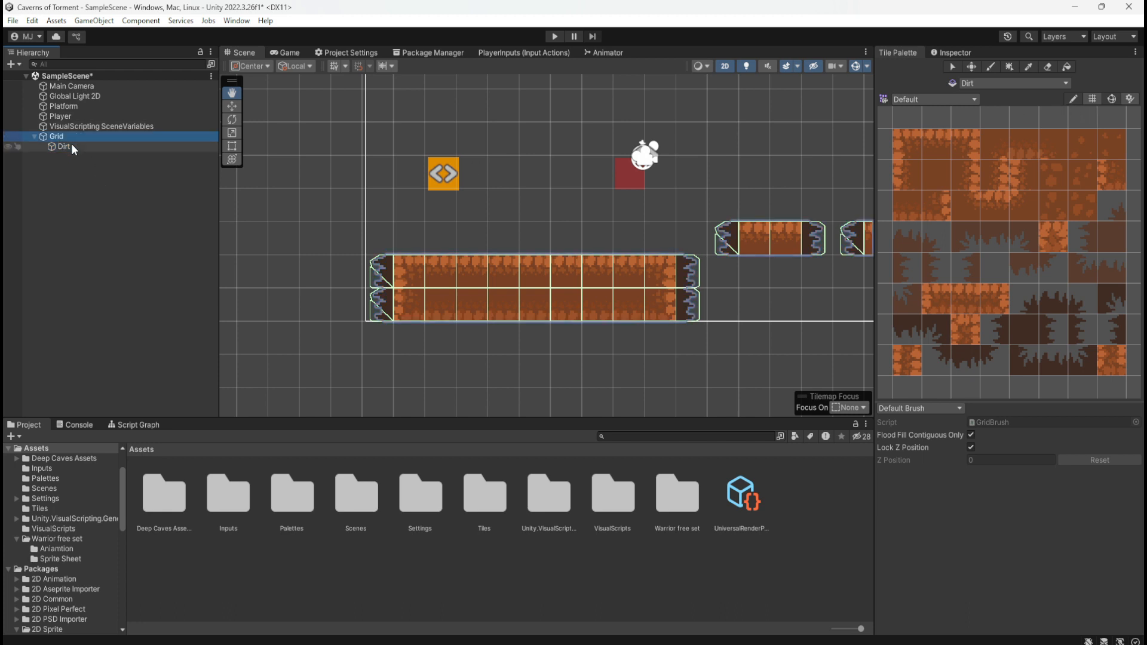
pyautogui.click(72, 146)
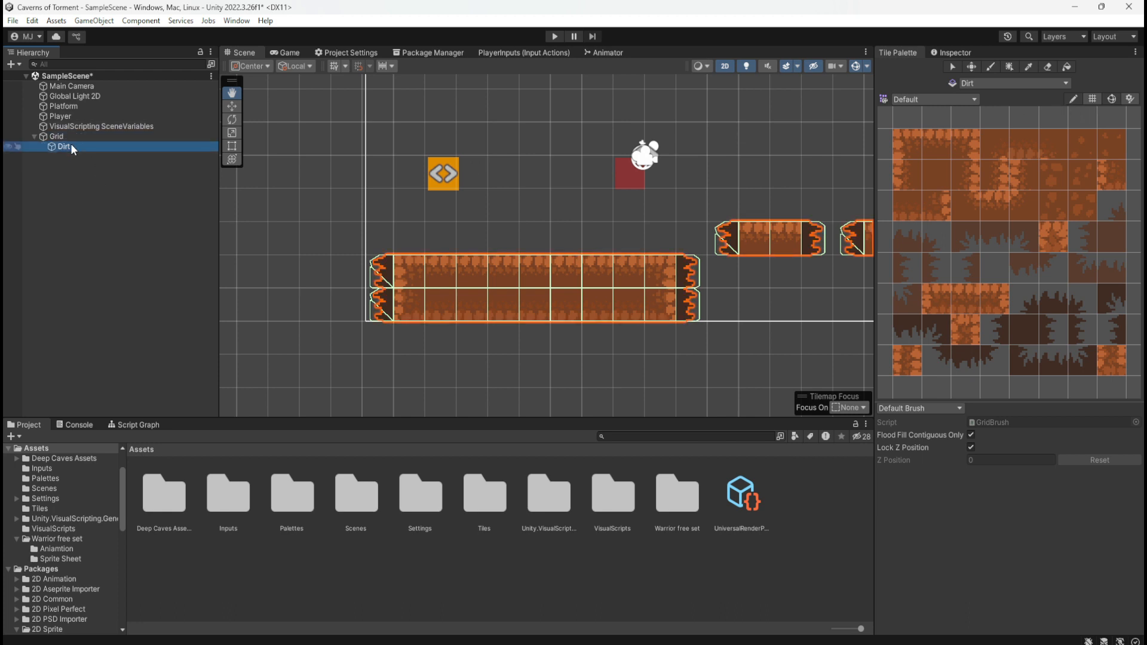
pyautogui.click(1048, 67)
pyautogui.moveTo(377, 275); pyautogui.dragTo(376, 305)
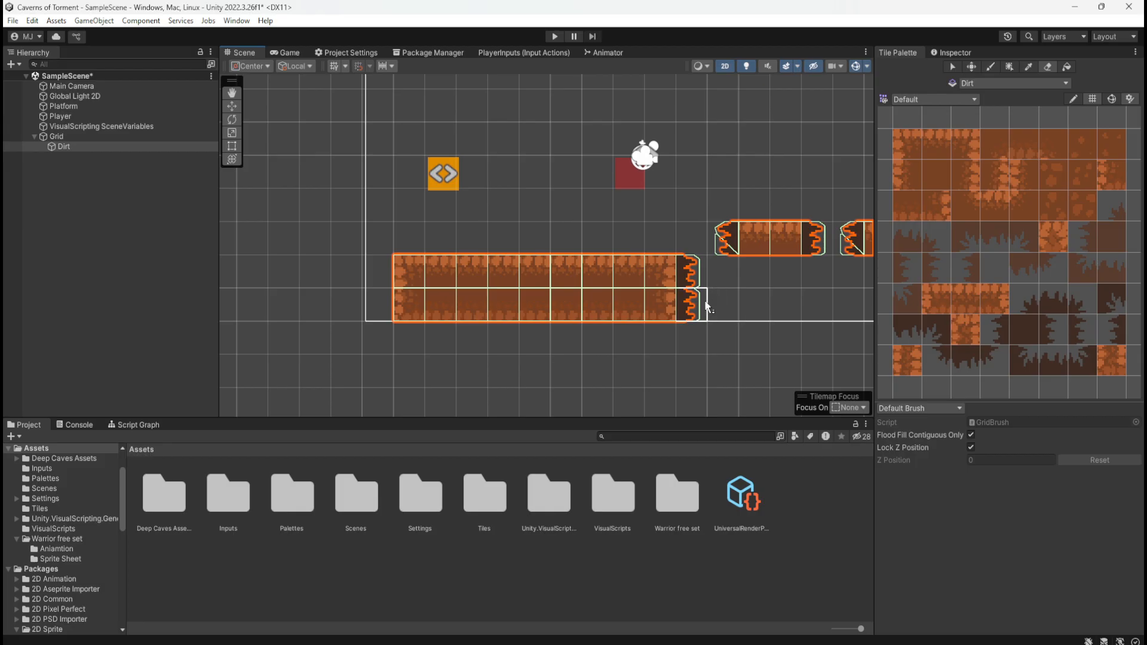
pyautogui.click(694, 273)
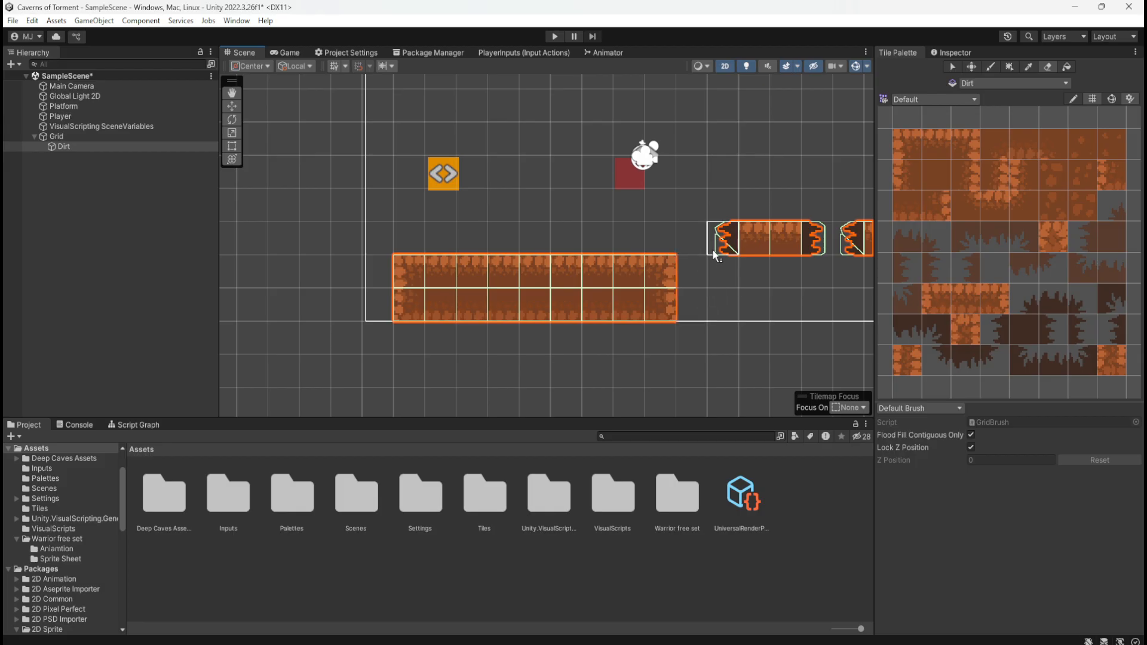
# Erase the jagged edge tiles from the nearer small platform and erase the farther small platform entirely
pyautogui.click(812, 239)
pyautogui.scroll(-2, 371, 298)
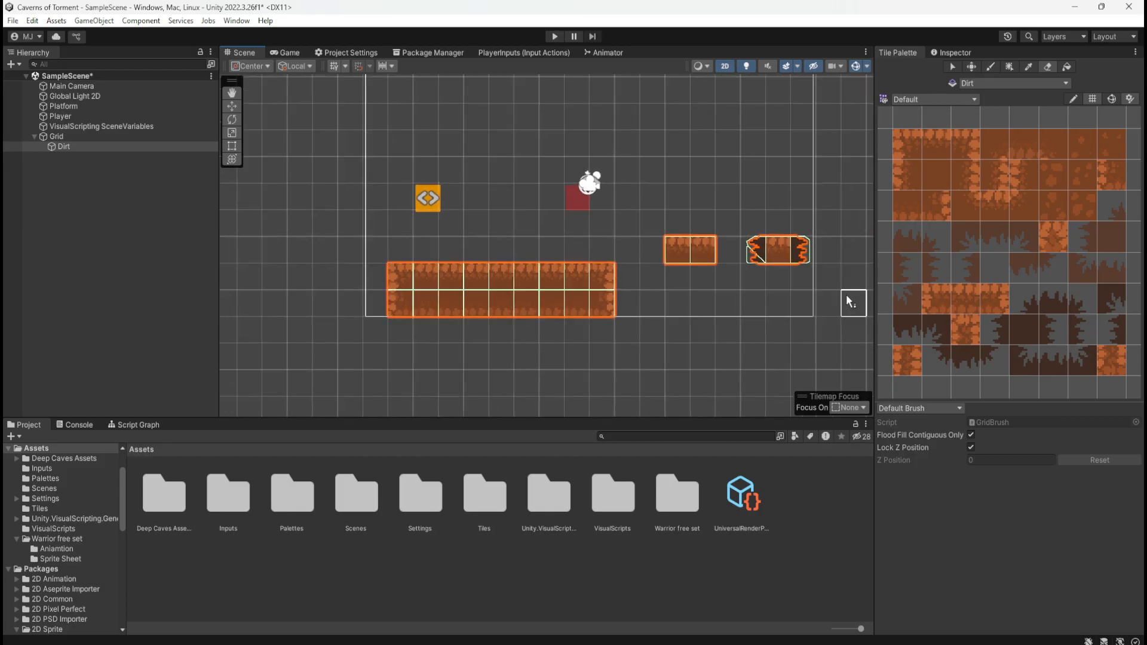
pyautogui.scroll(2, 852, 299)
pyautogui.click(792, 246)
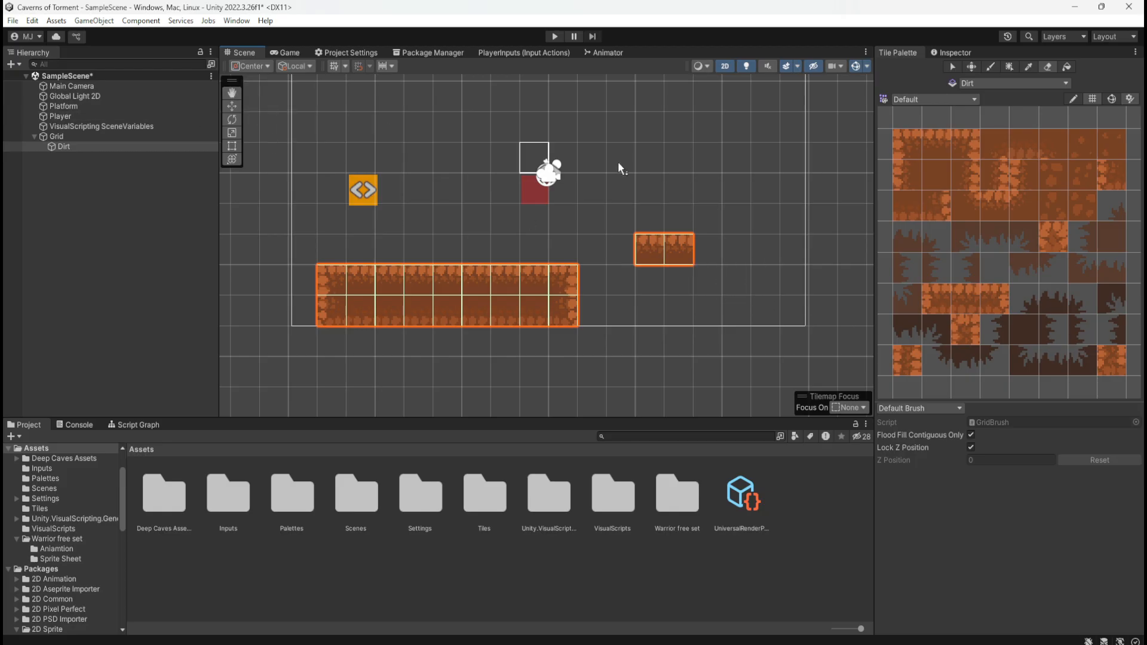
# Paint the small platform with the left-end, middle and right-end dirt platform tiles, extending it away from the large platform
pyautogui.click(987, 66)
pyautogui.click(936, 306)
pyautogui.click(708, 254)
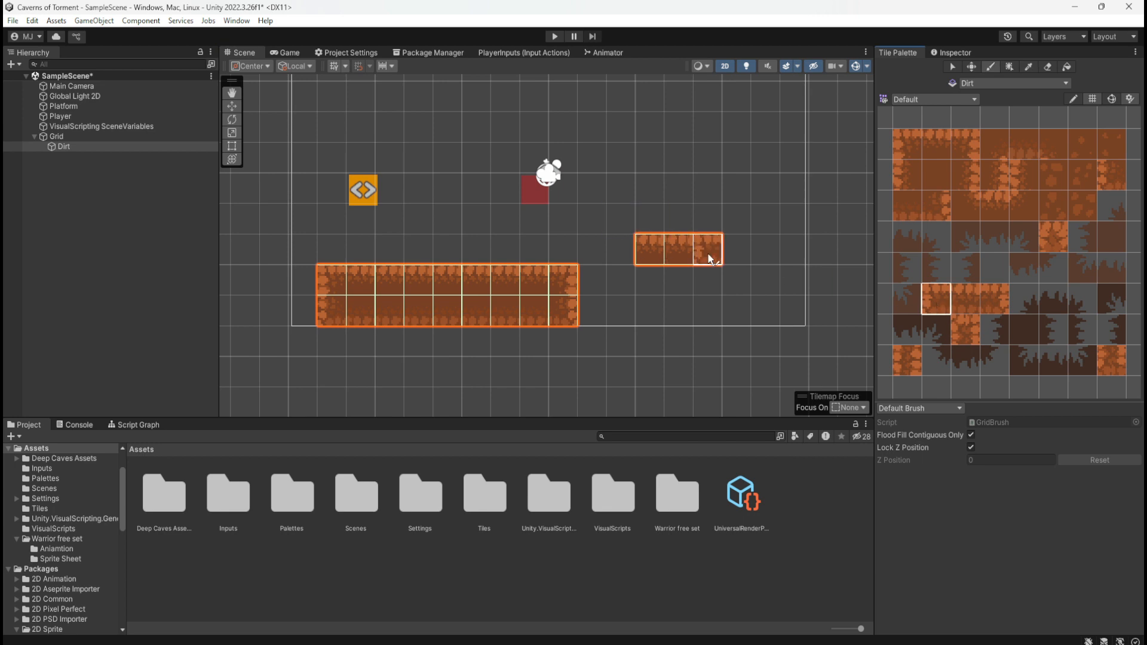
pyautogui.click(708, 253)
pyautogui.click(963, 299)
pyautogui.click(710, 249)
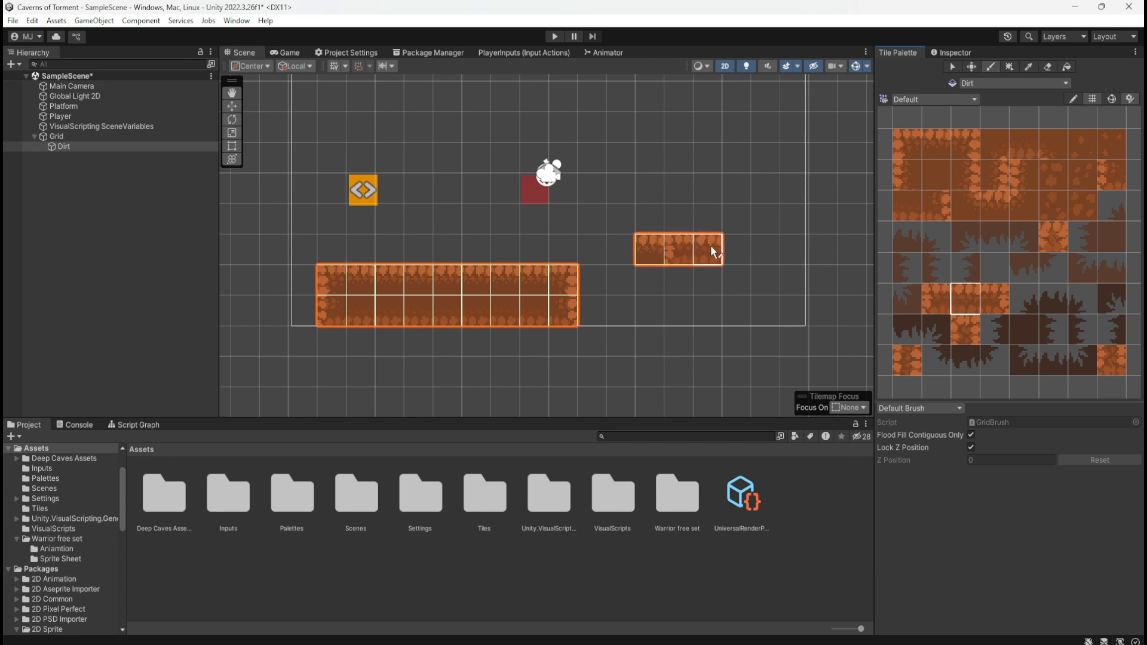
pyautogui.click(995, 299)
pyautogui.click(736, 249)
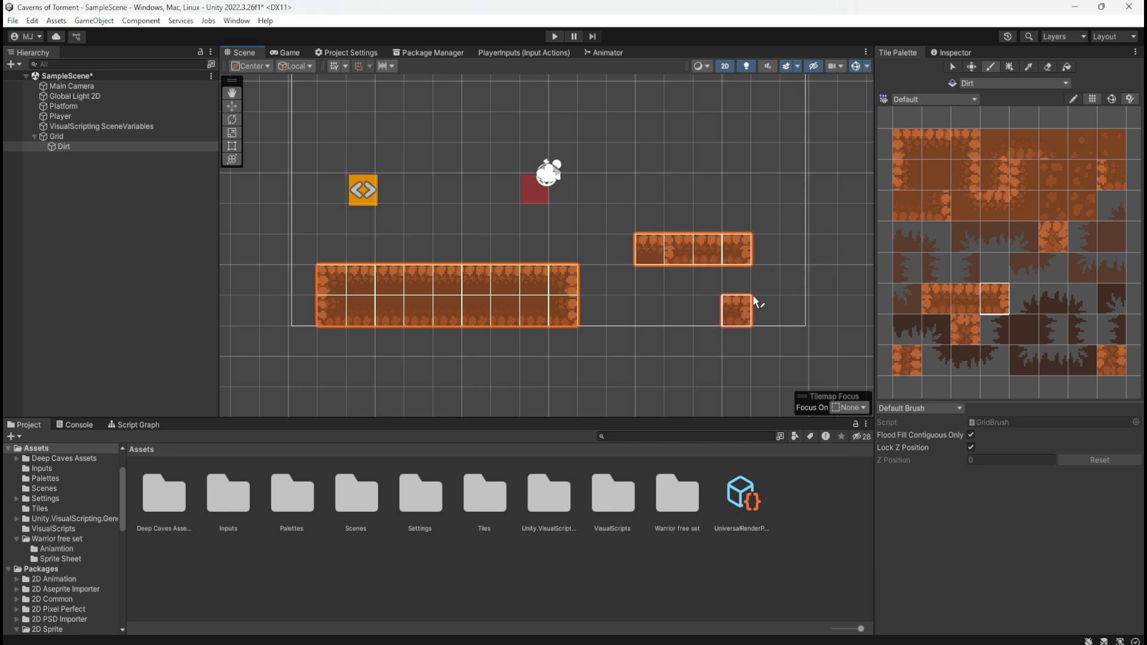
# Erase the leftover leftmost tile so the small platform is three tiles wide
pyautogui.press('e')
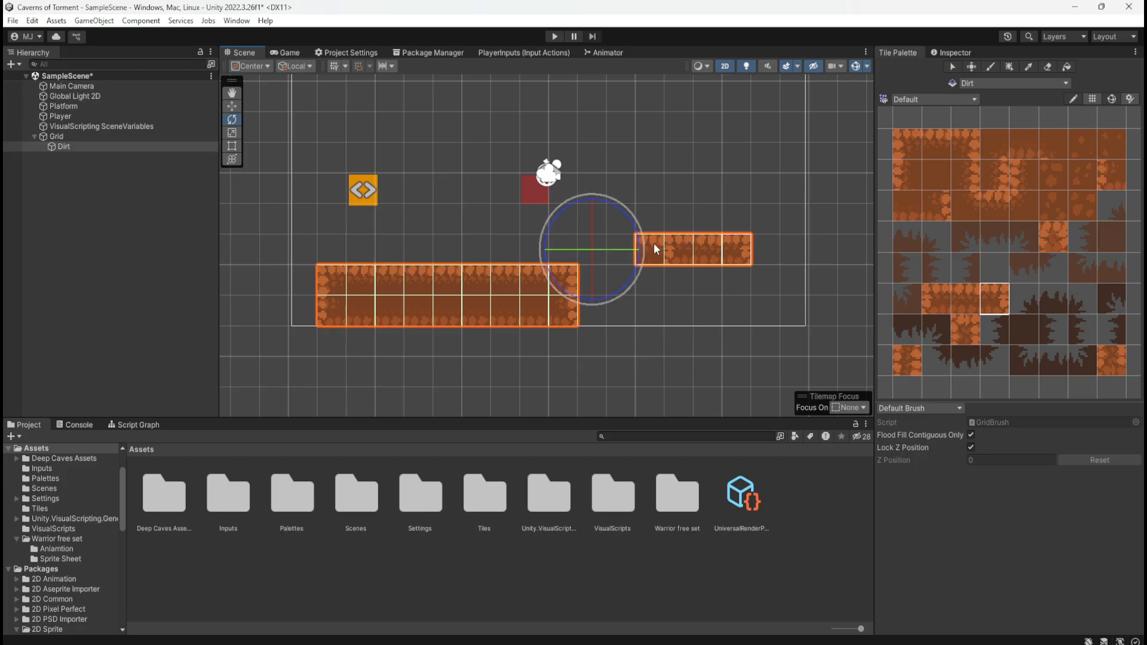
pyautogui.press('w')
pyautogui.press('b')
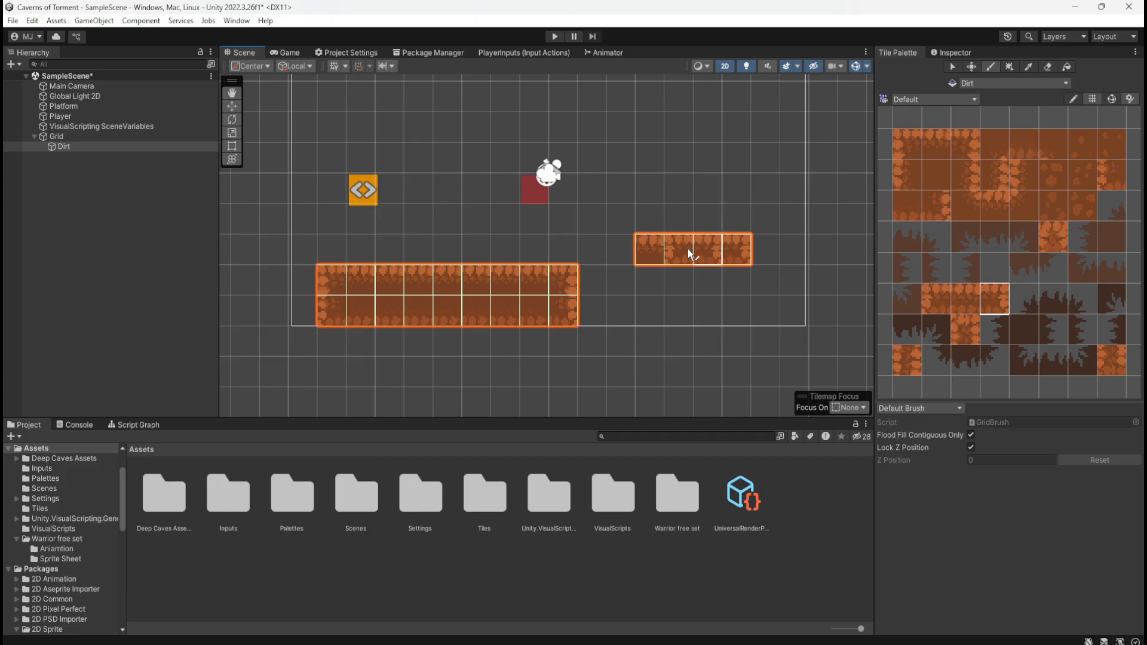
pyautogui.press('d')
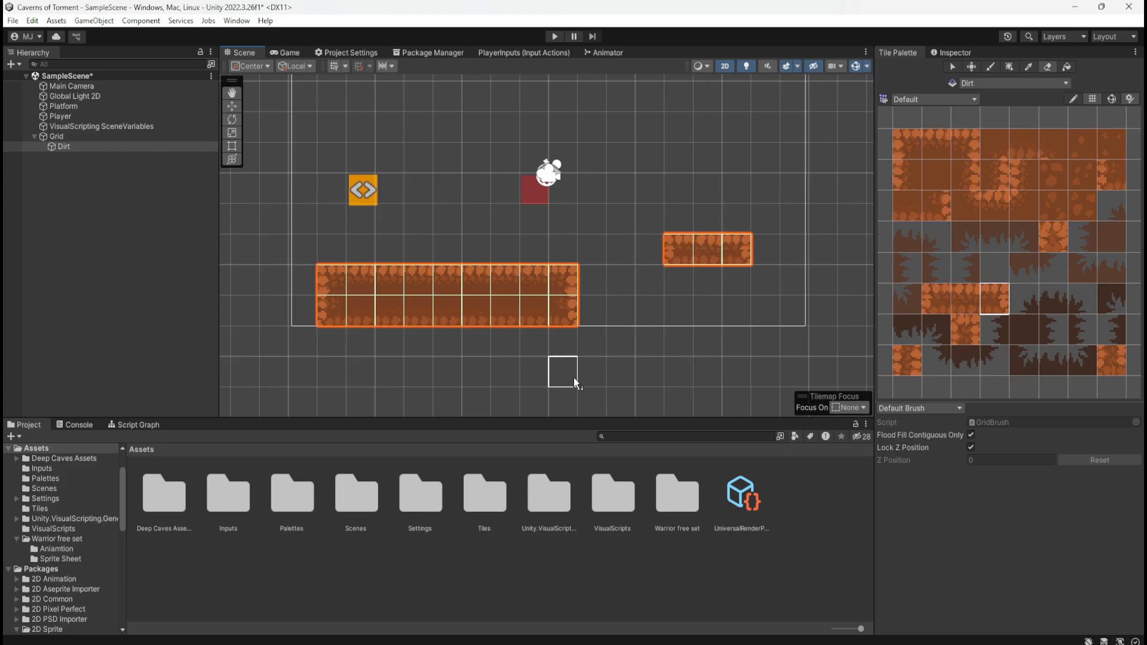
pyautogui.scroll(-4, 571, 373)
pyautogui.scroll(3, 574, 370)
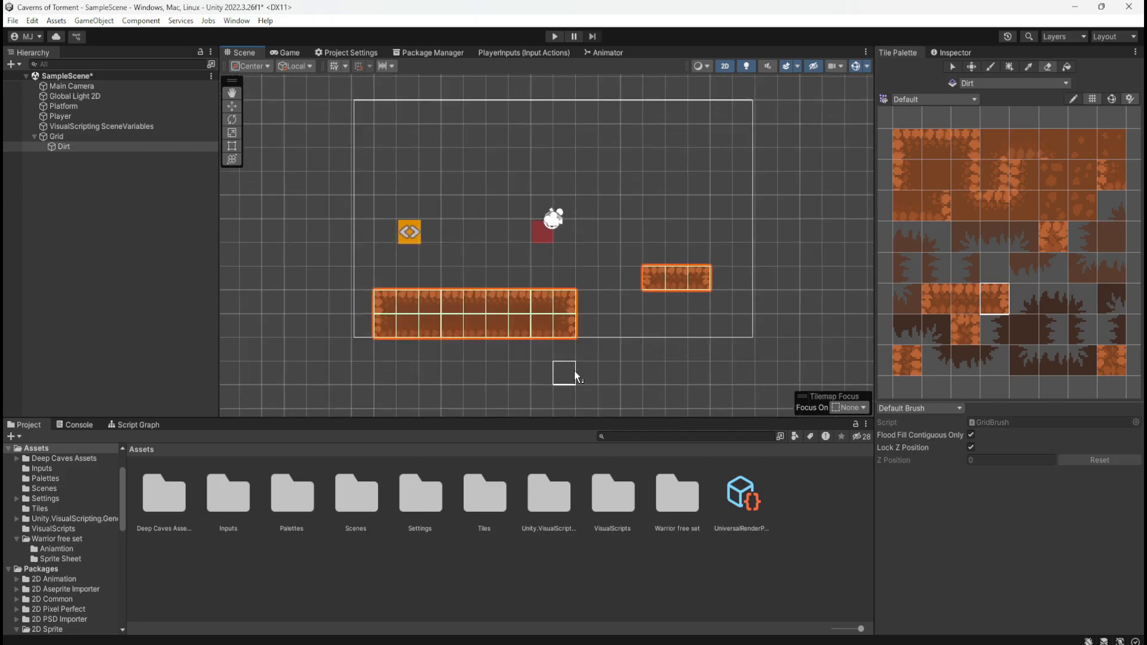
pyautogui.scroll(-2, 575, 371)
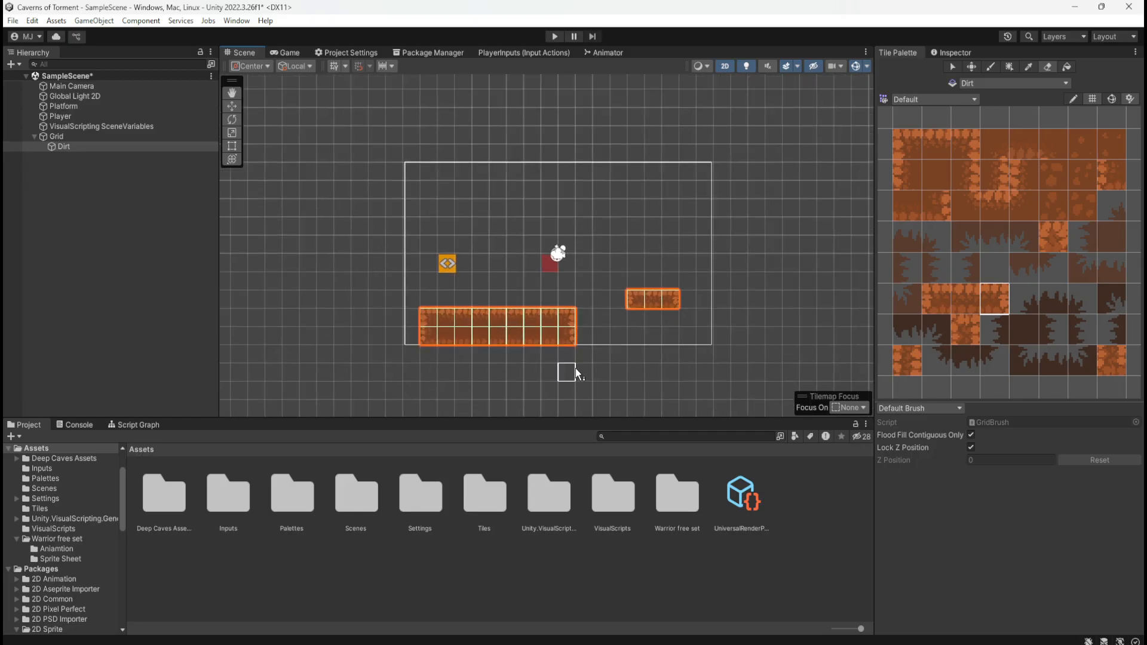
pyautogui.scroll(2, 575, 368)
pyautogui.scroll(2, 576, 368)
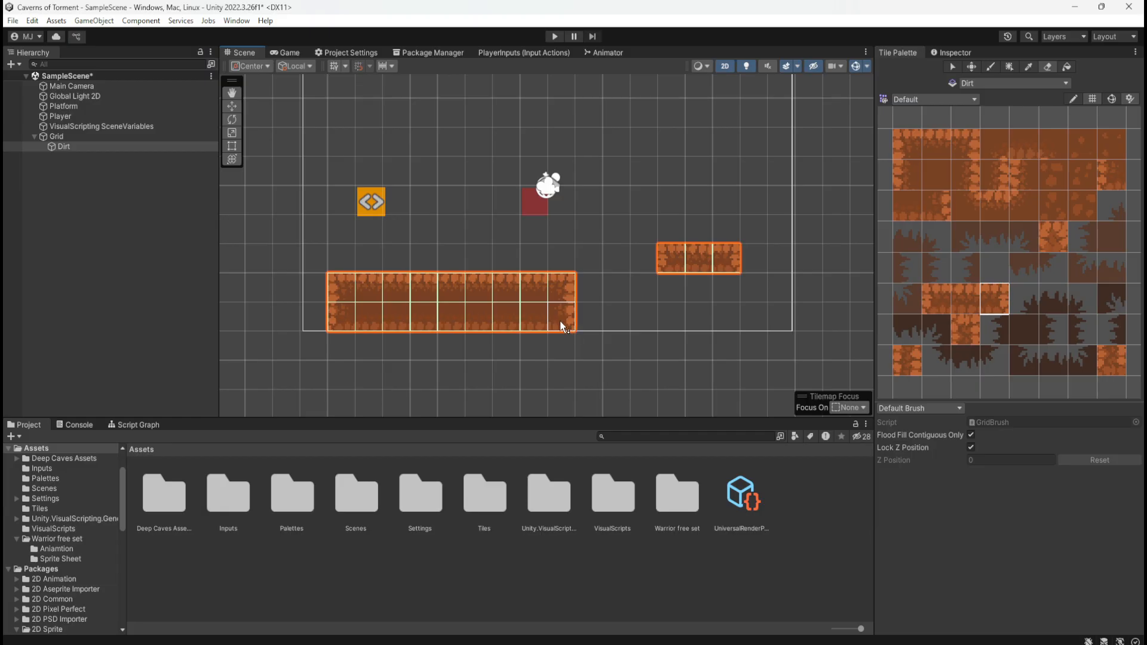
pyautogui.scroll(-3, 392, 284)
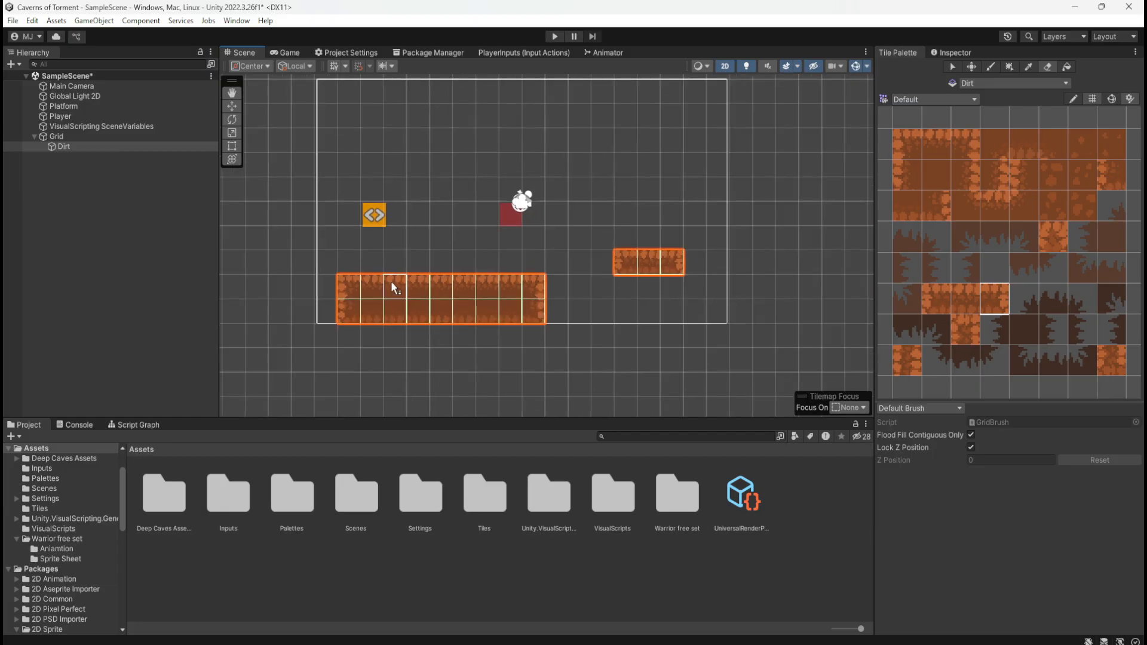
pyautogui.scroll(4, 637, 224)
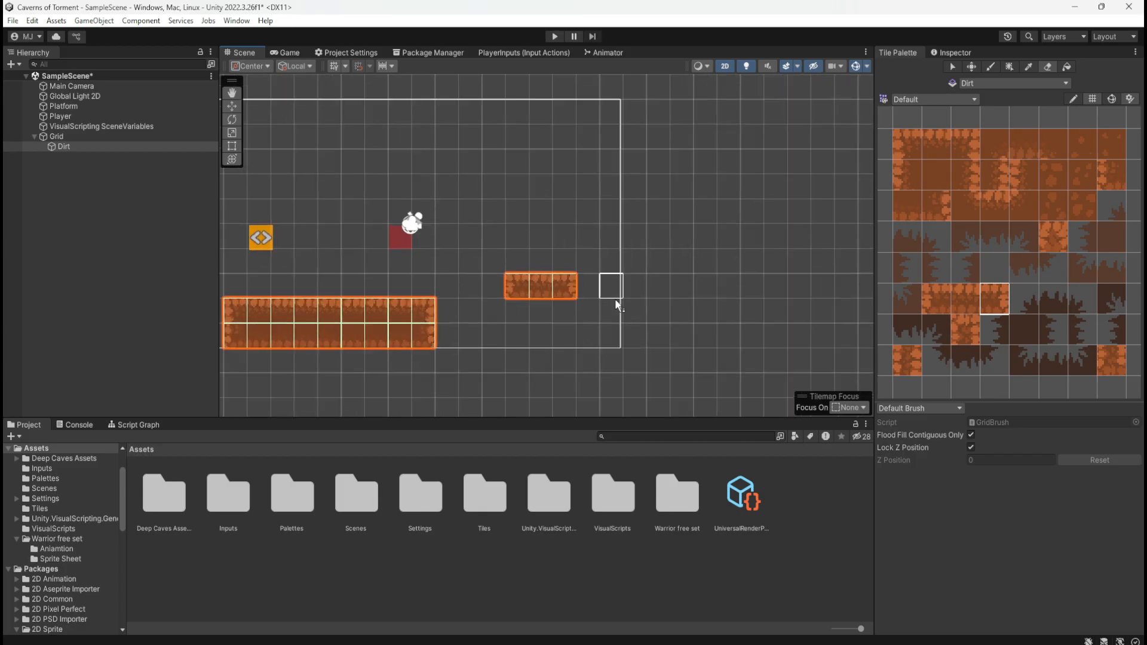
pyautogui.scroll(-1, 736, 267)
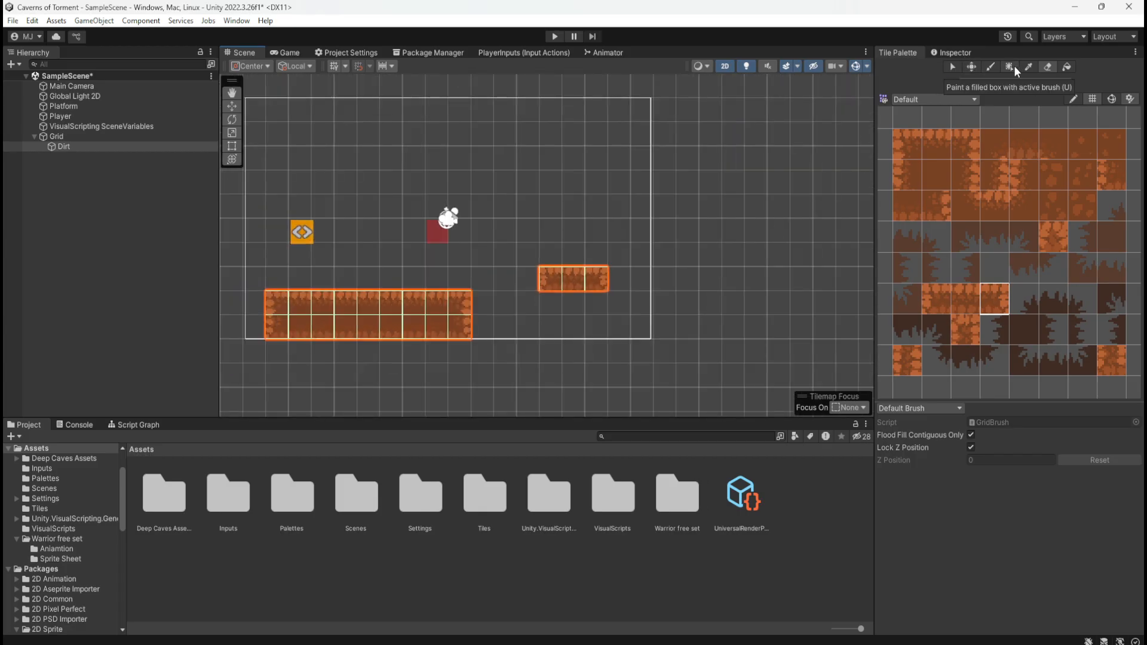
# Pick a block of dirt tiles four wide and three high from the palette as the paint brush stamp
pyautogui.click(937, 173)
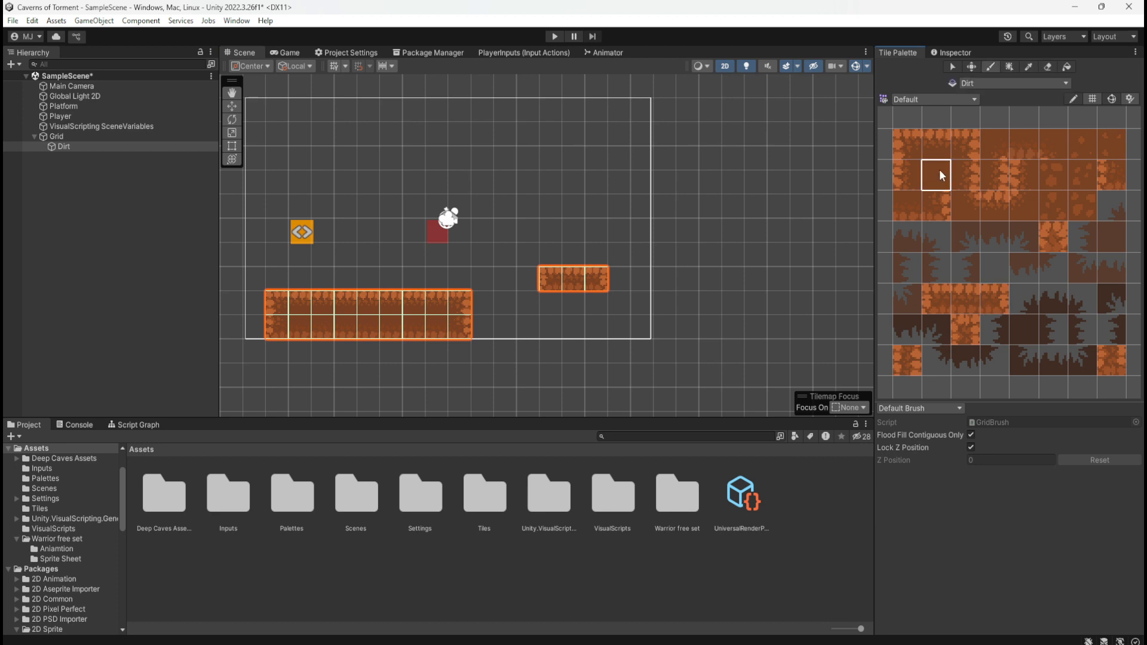
pyautogui.click(905, 147)
pyautogui.click(949, 147)
pyautogui.moveTo(899, 143)
pyautogui.mouseDown()
pyautogui.moveTo(1087, 153)
pyautogui.moveTo(1081, 206)
pyautogui.mouseUp()
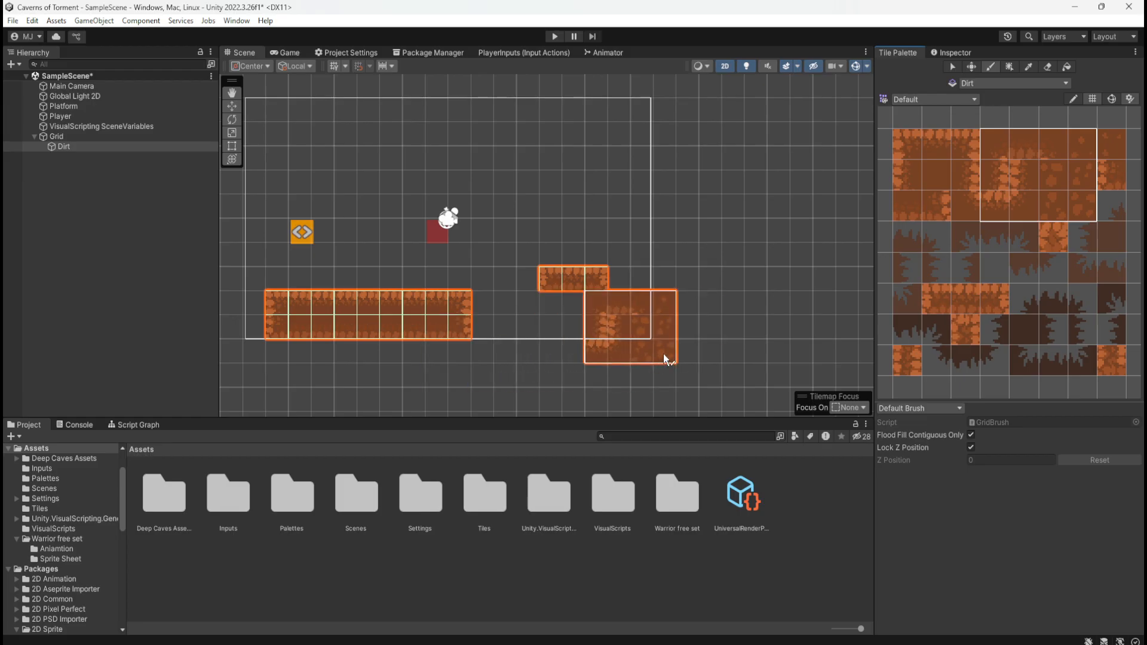
# Check the list of available tile palettes and inspect the Dirt tilemap's components
pyautogui.click(974, 100)
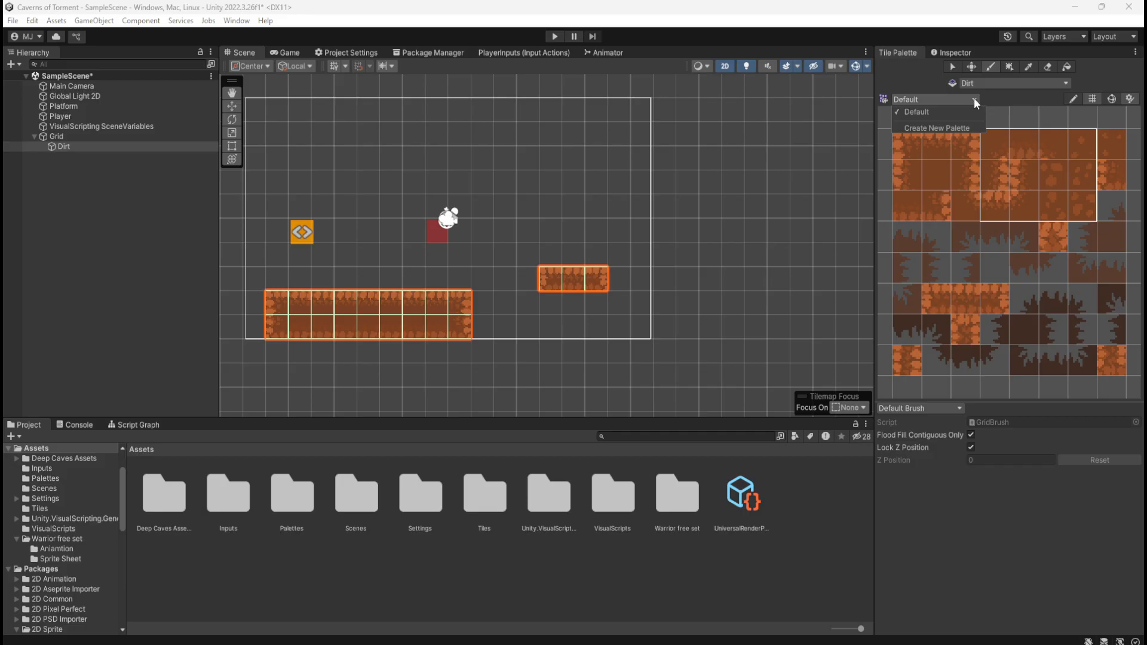
pyautogui.click(974, 99)
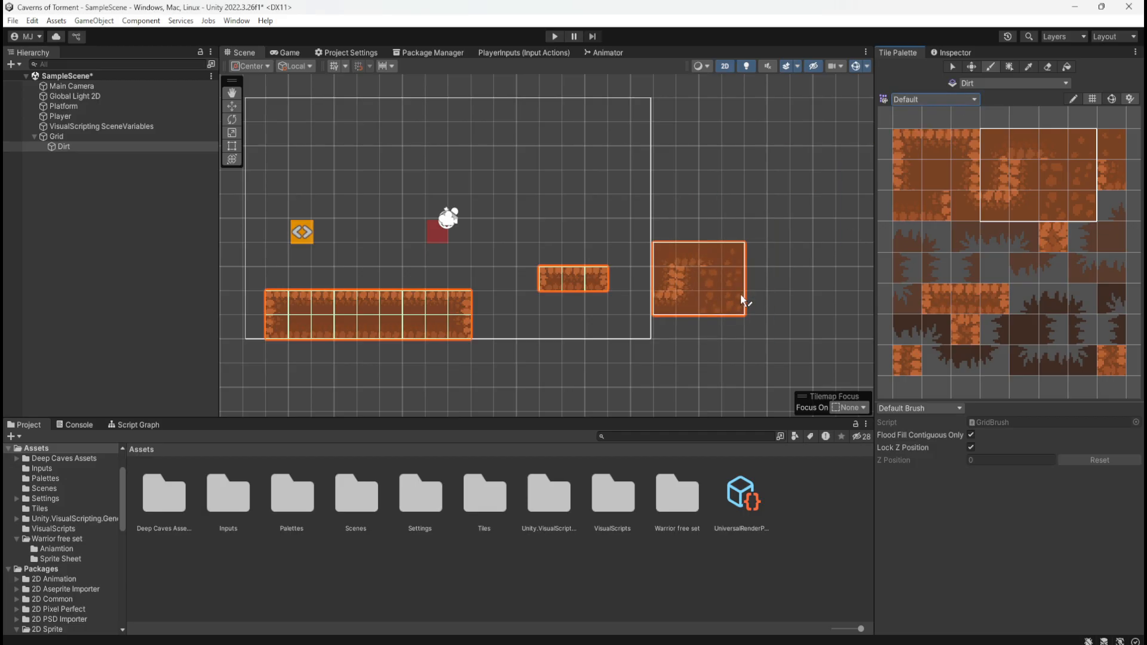
pyautogui.click(954, 52)
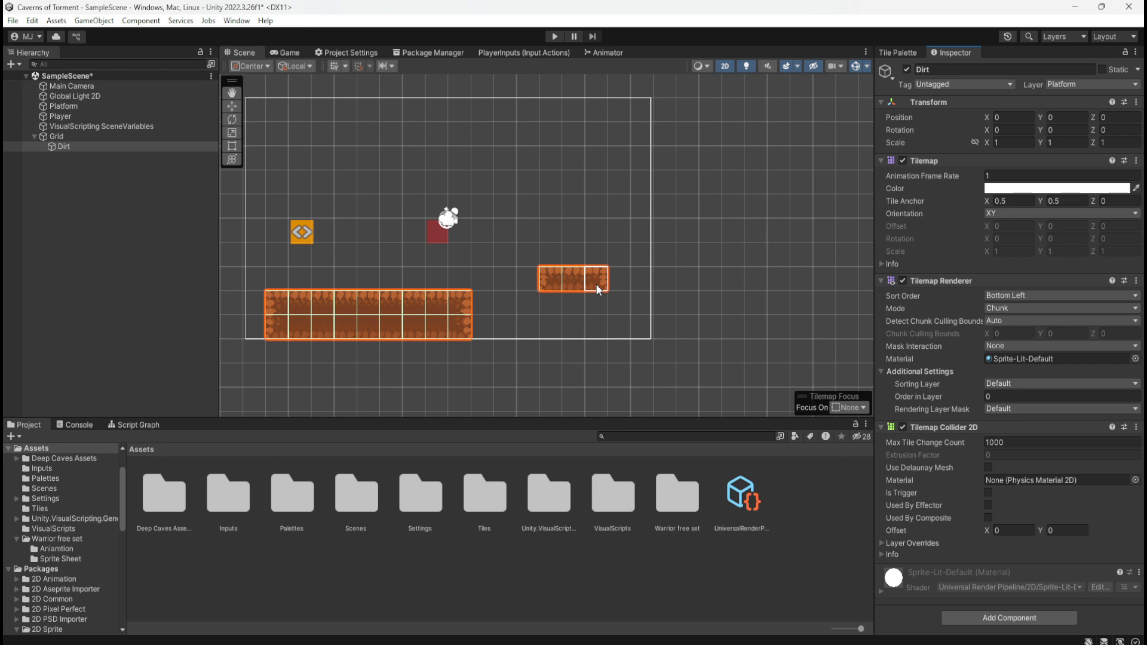
pyautogui.click(911, 54)
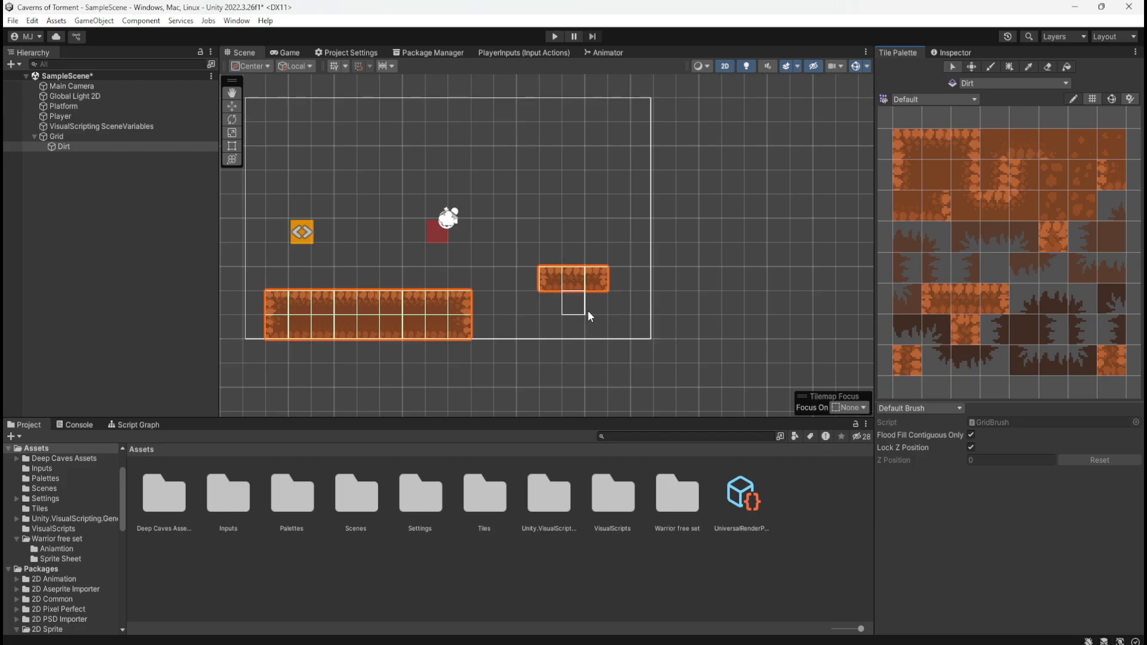
# Try to pick up the three-tile dirt platform strip from the palette with the Select tool
pyautogui.scroll(-2, 383, 299)
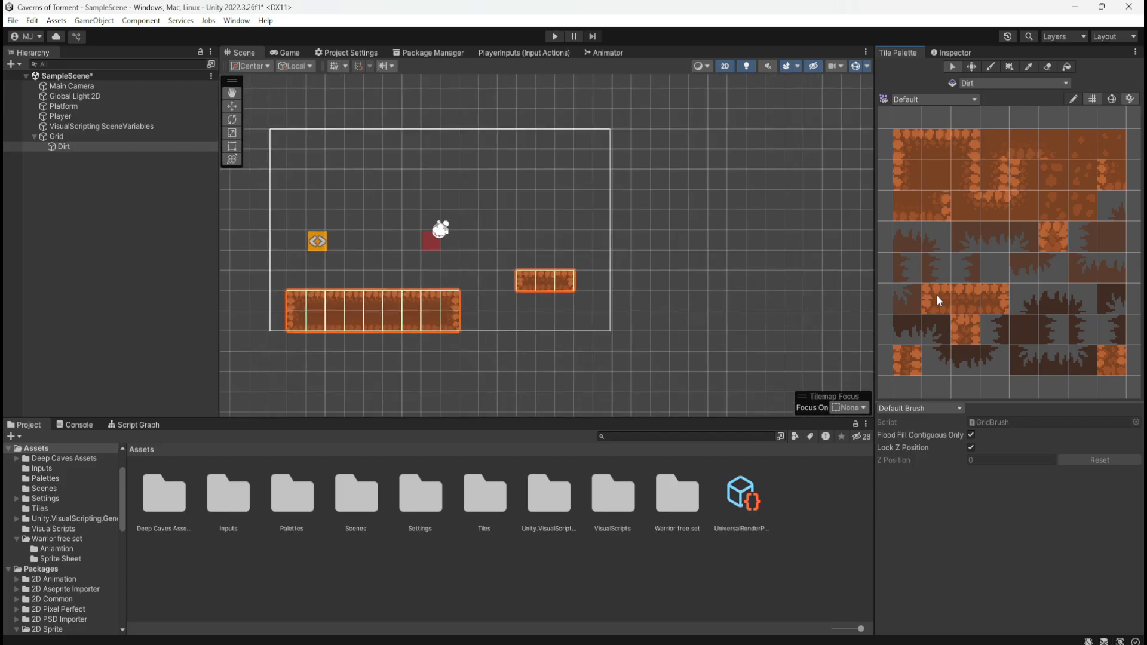
pyautogui.moveTo(936, 295); pyautogui.dragTo(1000, 296)
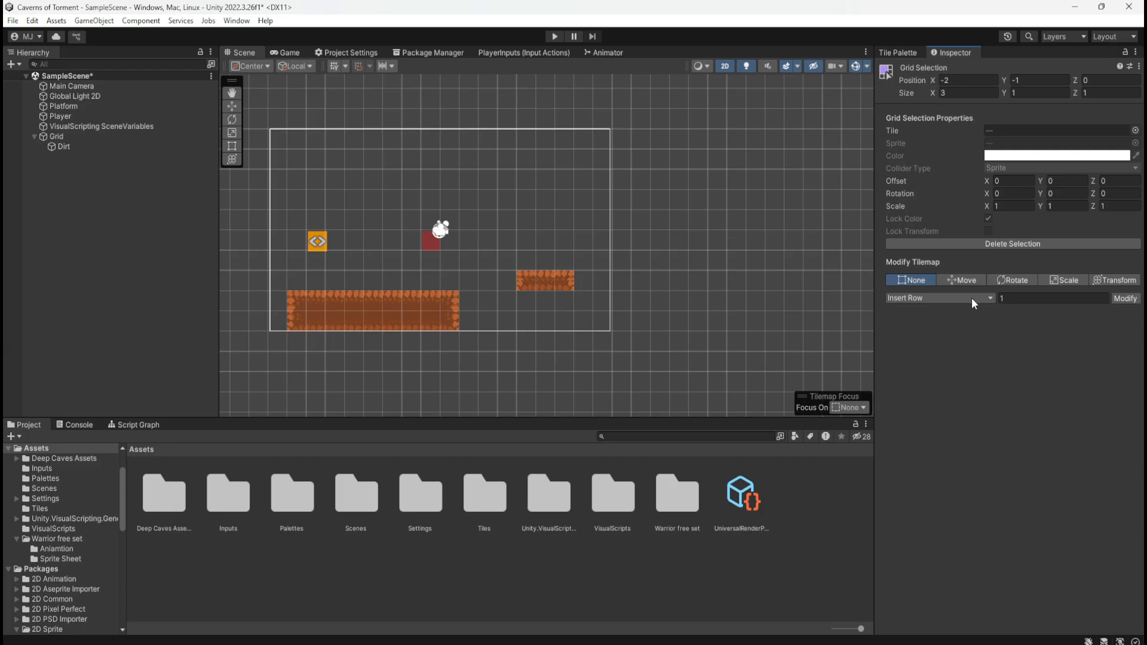
pyautogui.click(897, 54)
pyautogui.click(941, 303)
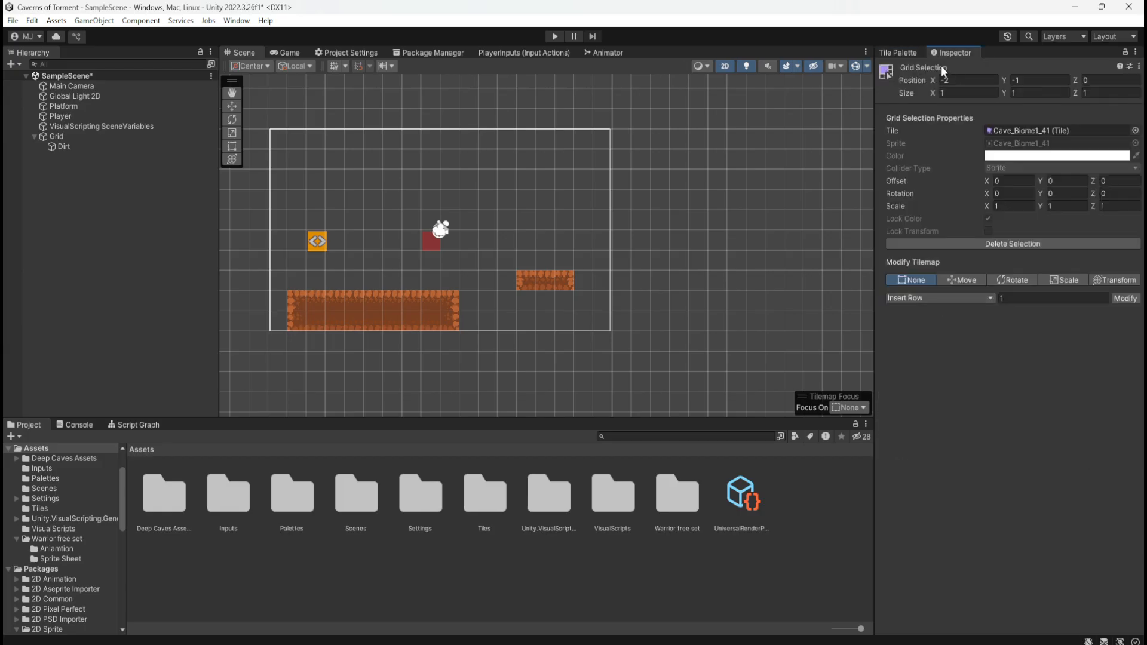
pyautogui.click(911, 53)
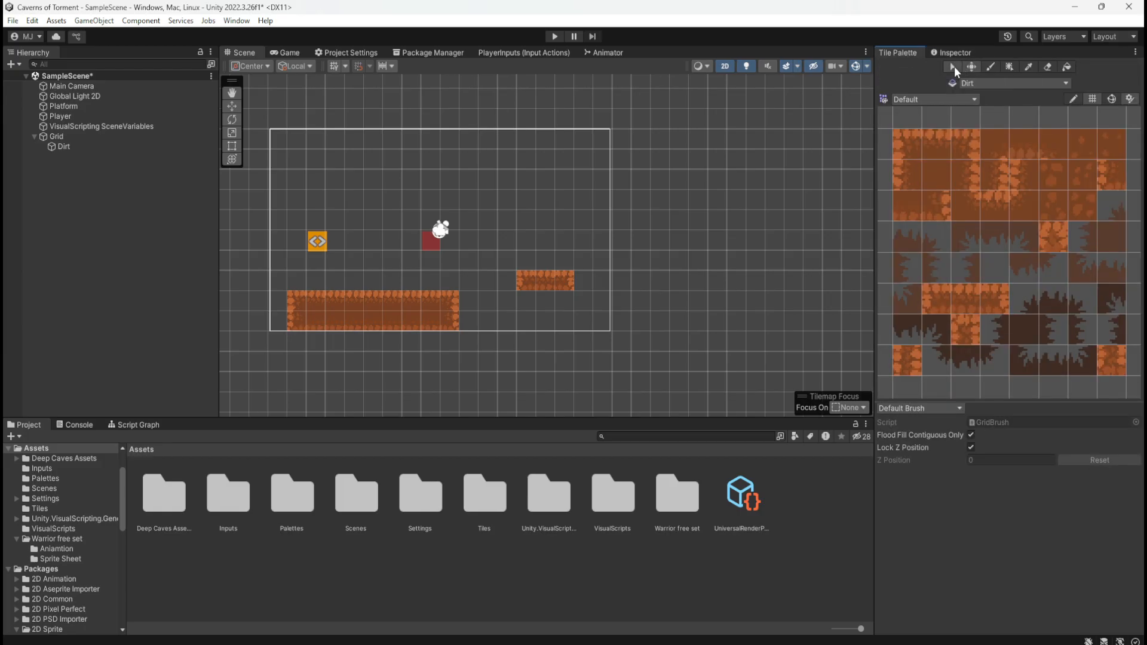
pyautogui.click(940, 301)
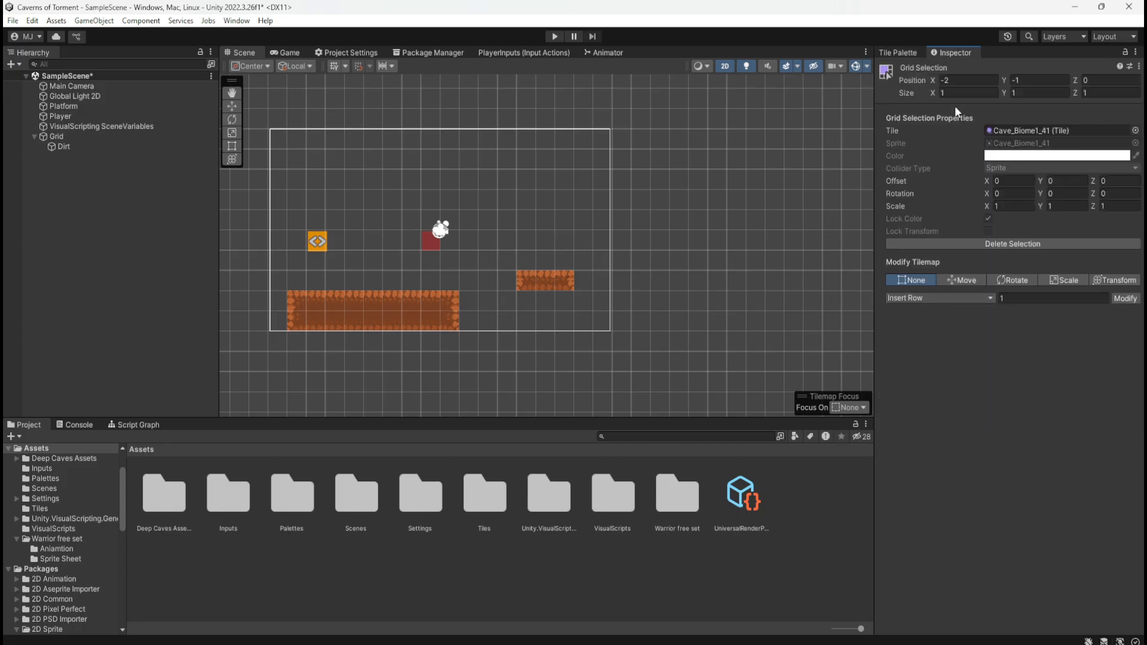
pyautogui.click(898, 52)
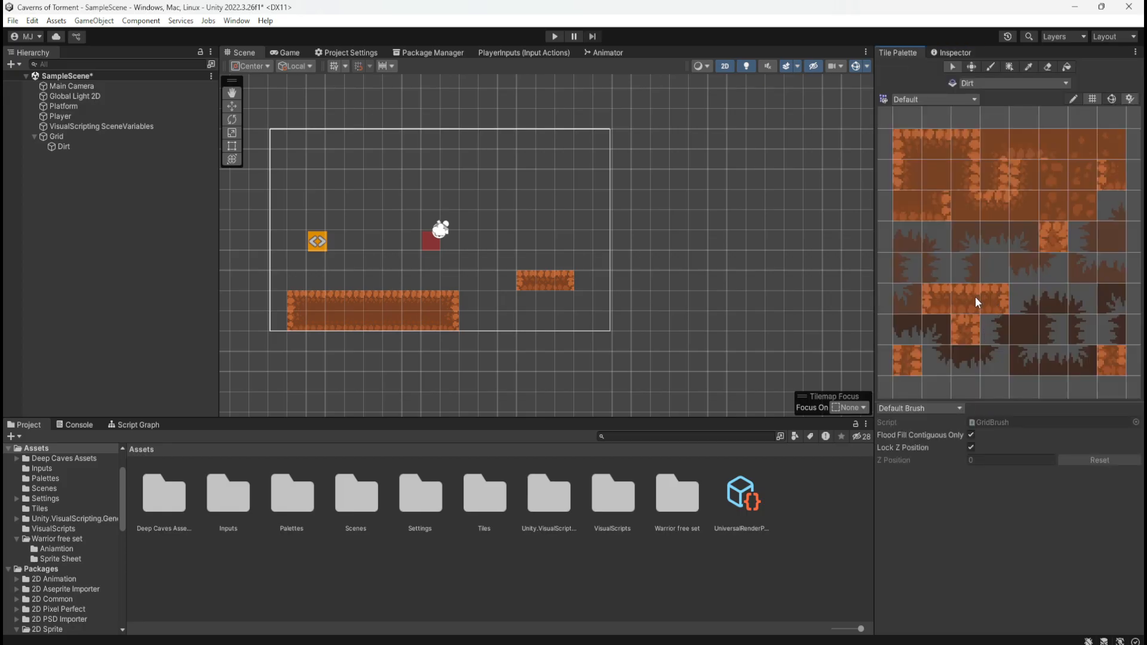
pyautogui.click(936, 305)
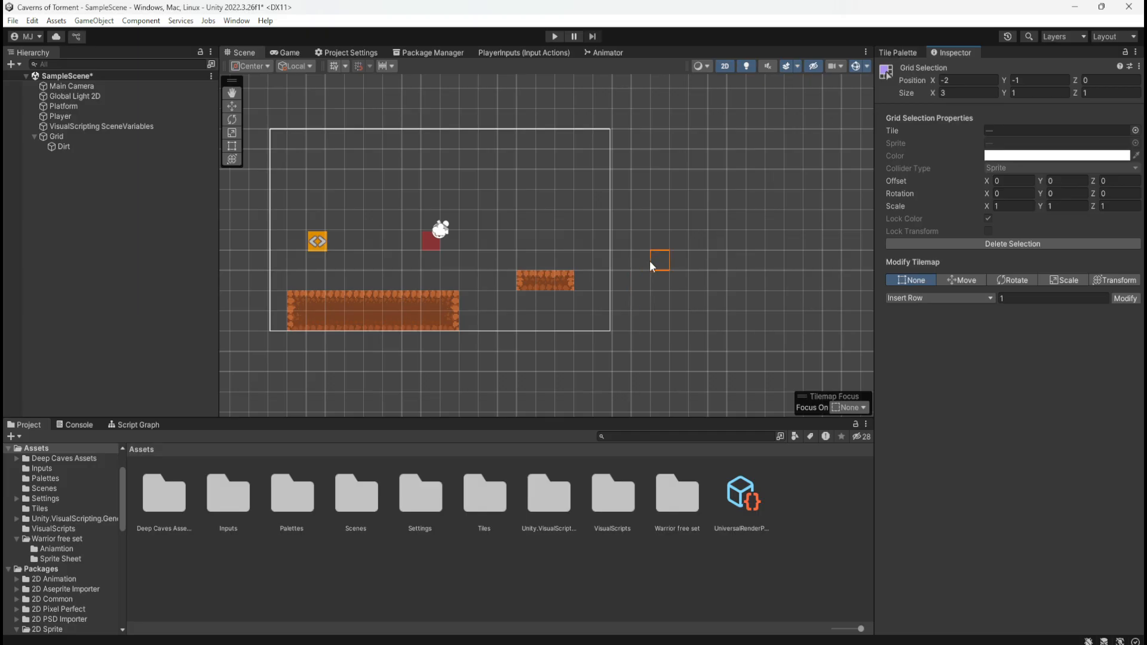
pyautogui.click(898, 53)
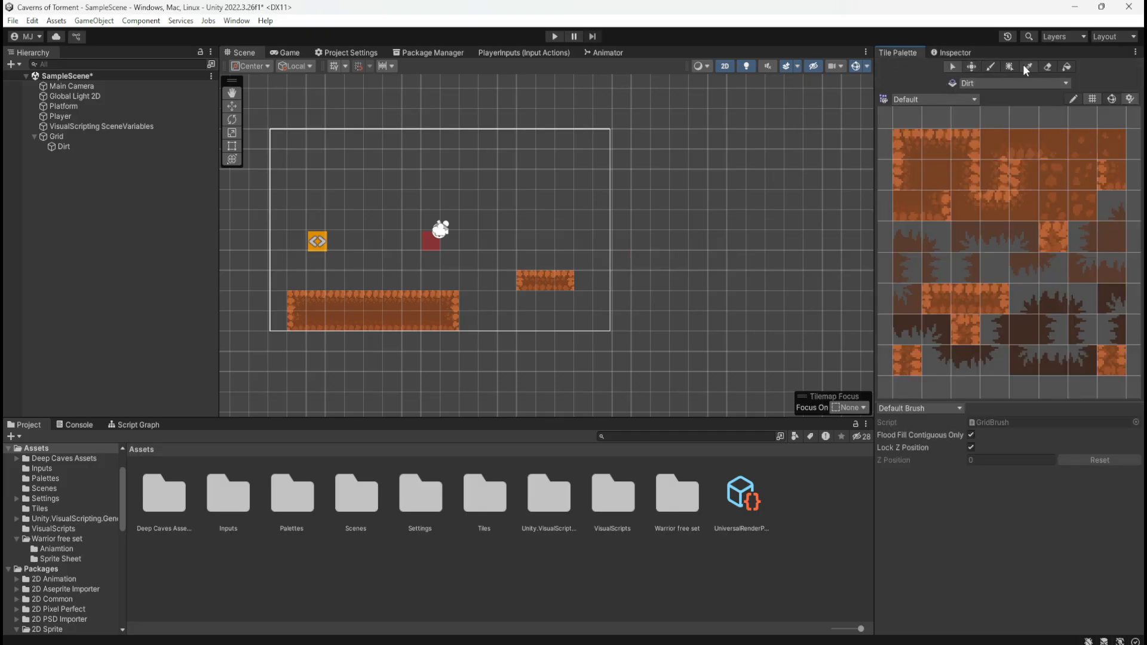
# Pick the whole three-tile dirt platform strip from the palette as the paint brush stamp
pyautogui.click(986, 67)
pyautogui.click(898, 53)
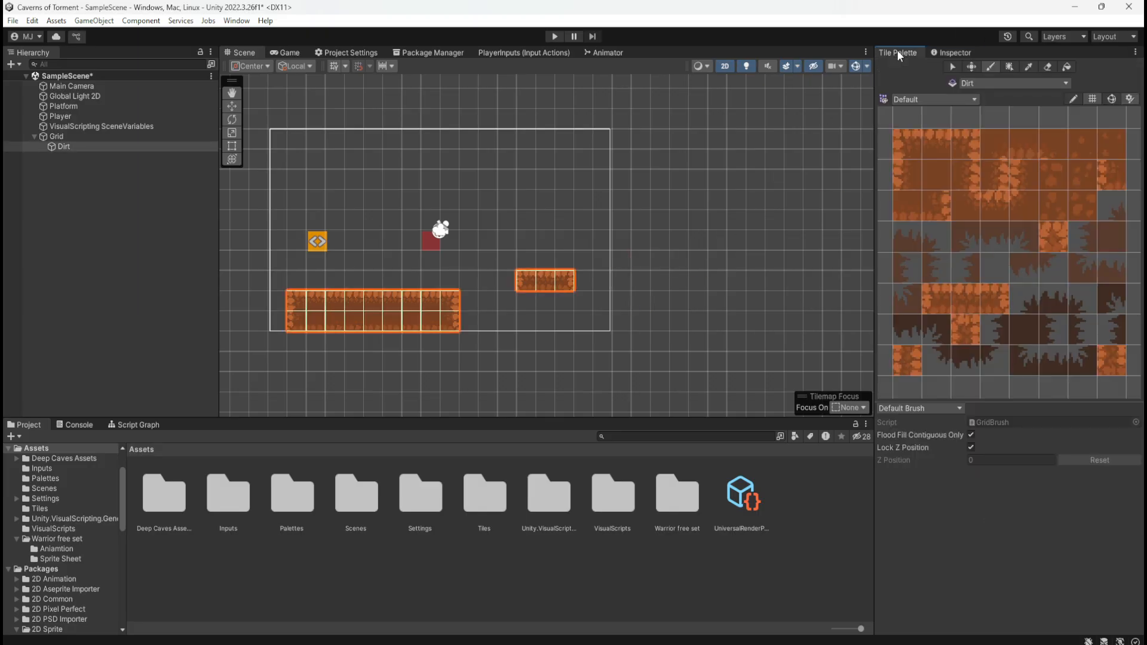
pyautogui.moveTo(936, 298); pyautogui.dragTo(978, 300)
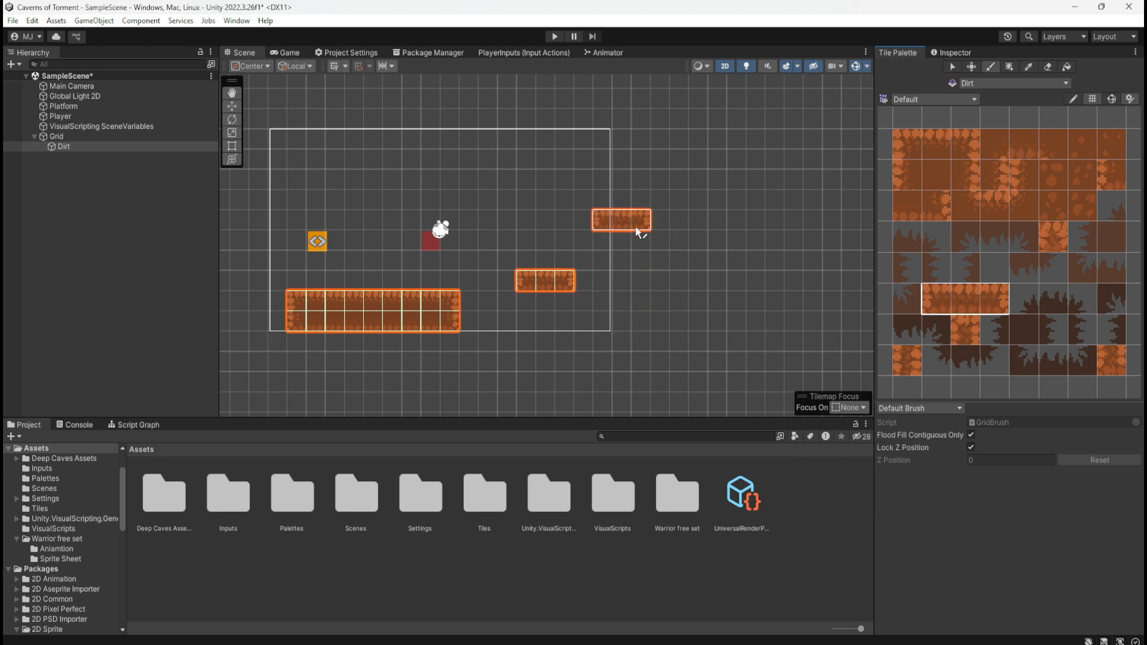
# Stamp five more three-tile dirt platforms in the scene, staggered upward and to the right of the large ground platform
pyautogui.click(636, 226)
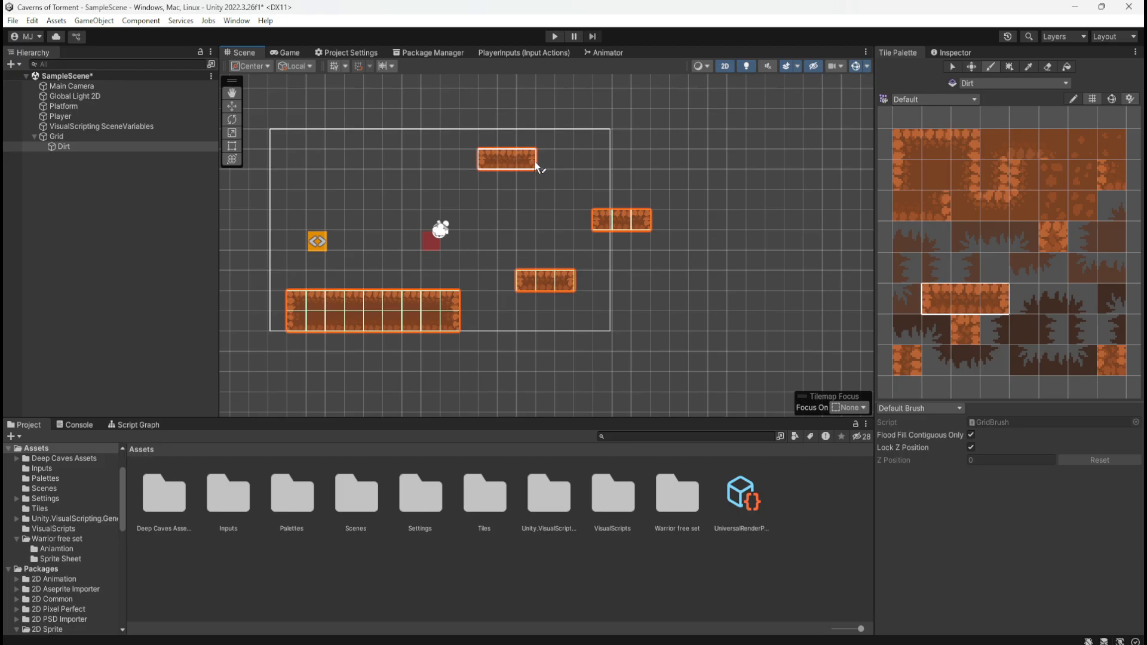
pyautogui.click(534, 160)
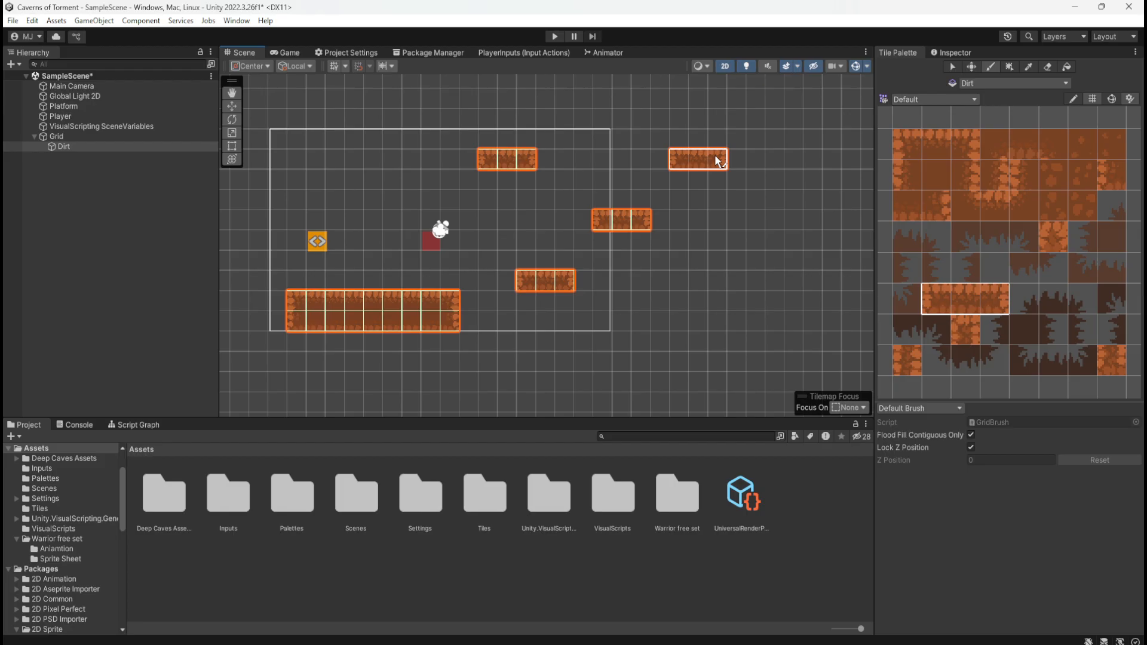
pyautogui.click(716, 160)
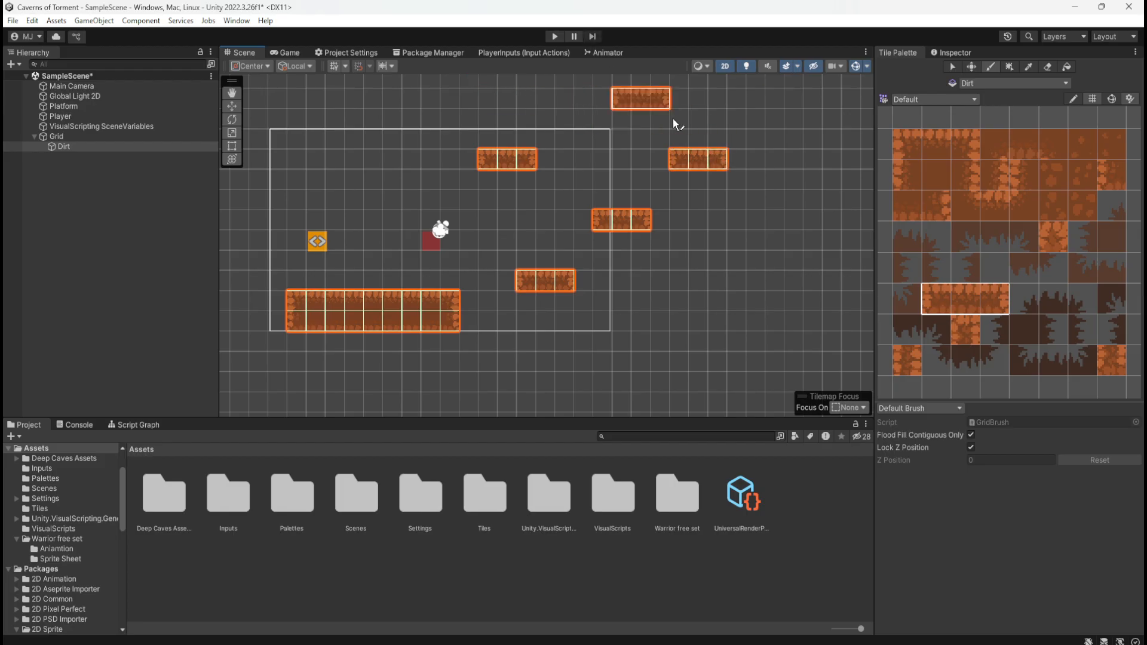
pyautogui.scroll(-2, 660, 356)
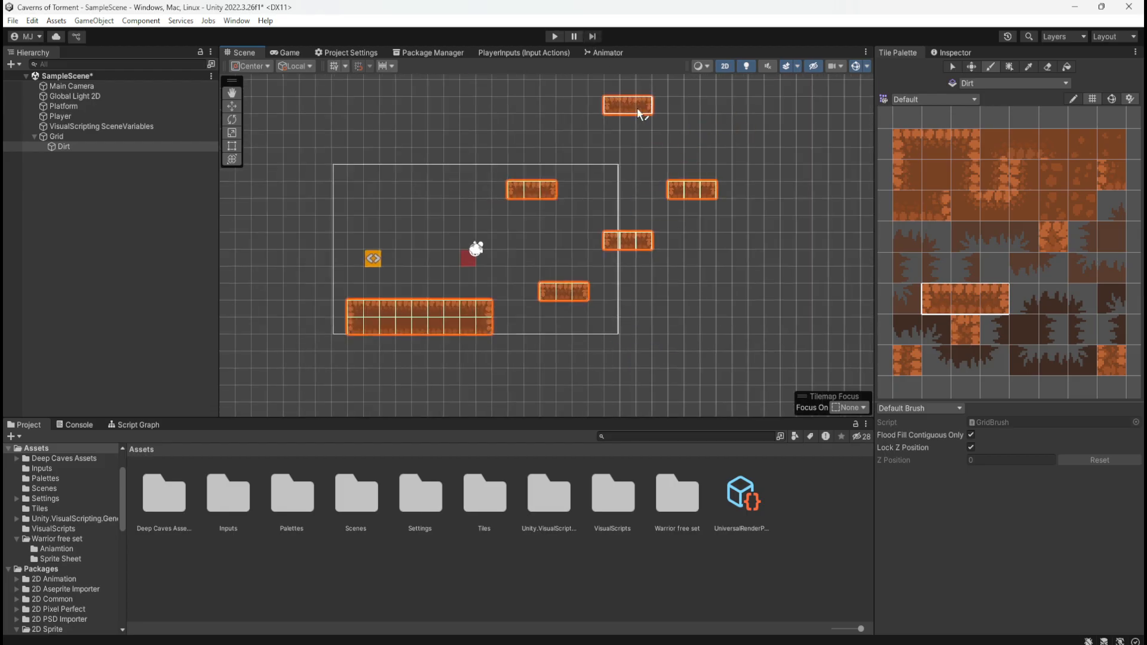
pyautogui.click(636, 121)
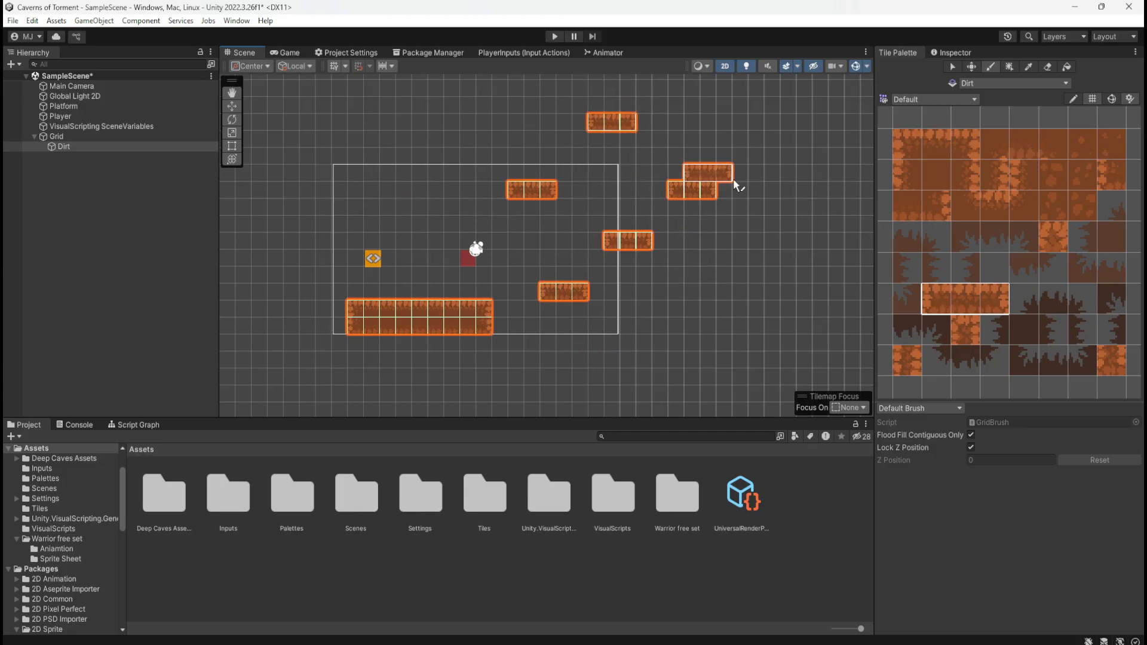
pyautogui.scroll(-3, 514, 359)
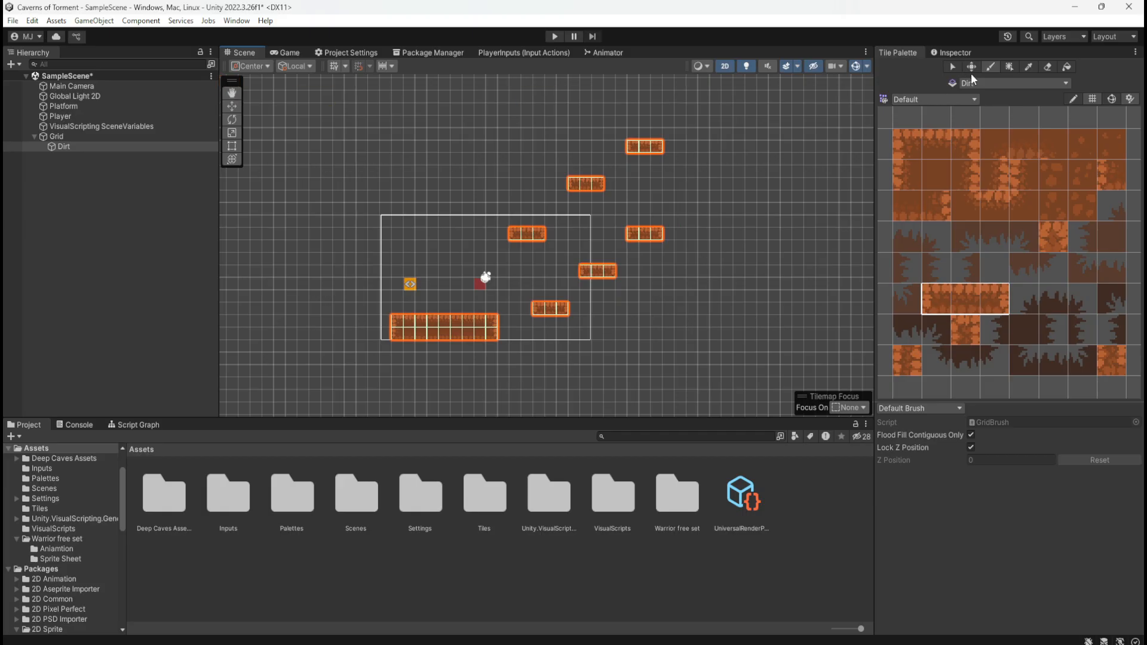
# Stop painting tiles by switching to the tile Select tool, and activate the View tool for the scene
pyautogui.click(952, 66)
pyautogui.click(438, 131)
pyautogui.click(469, 147)
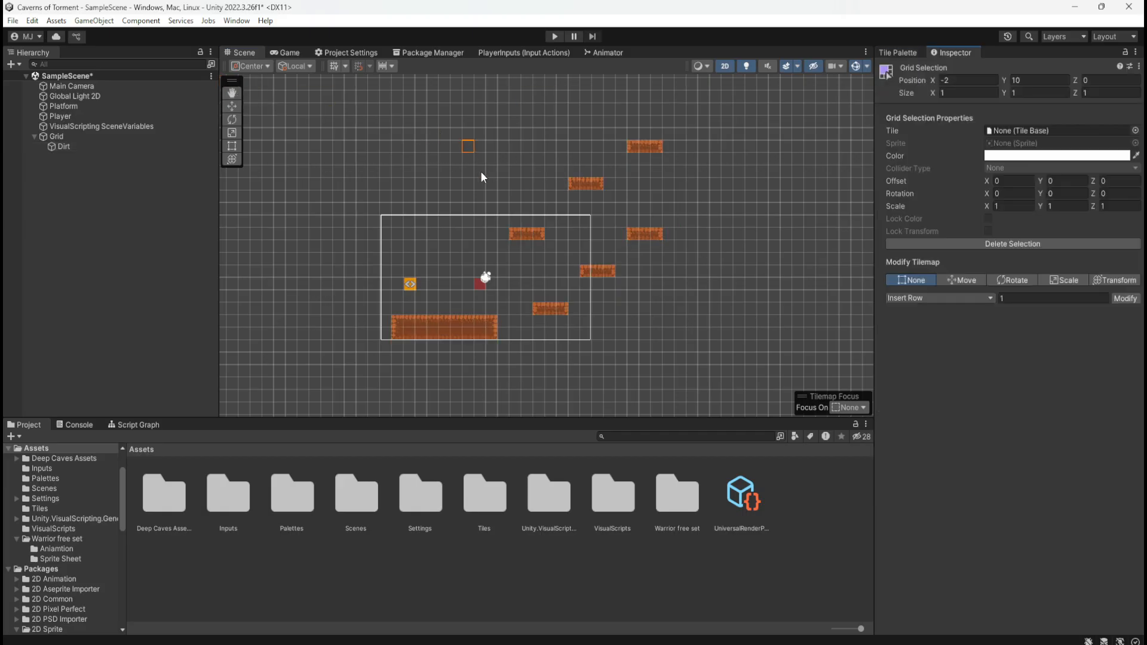
pyautogui.click(444, 158)
pyautogui.click(236, 95)
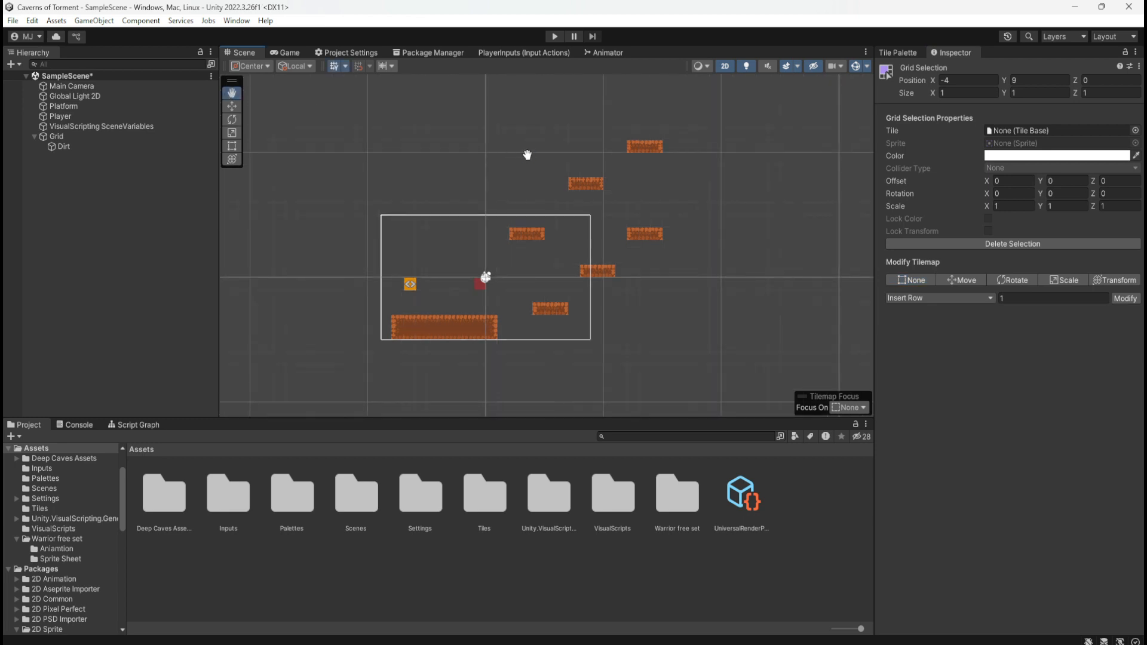
# Play-test the level by moving and jumping the player square between the ground and the dirt platforms, and stop play mode
pyautogui.click(554, 37)
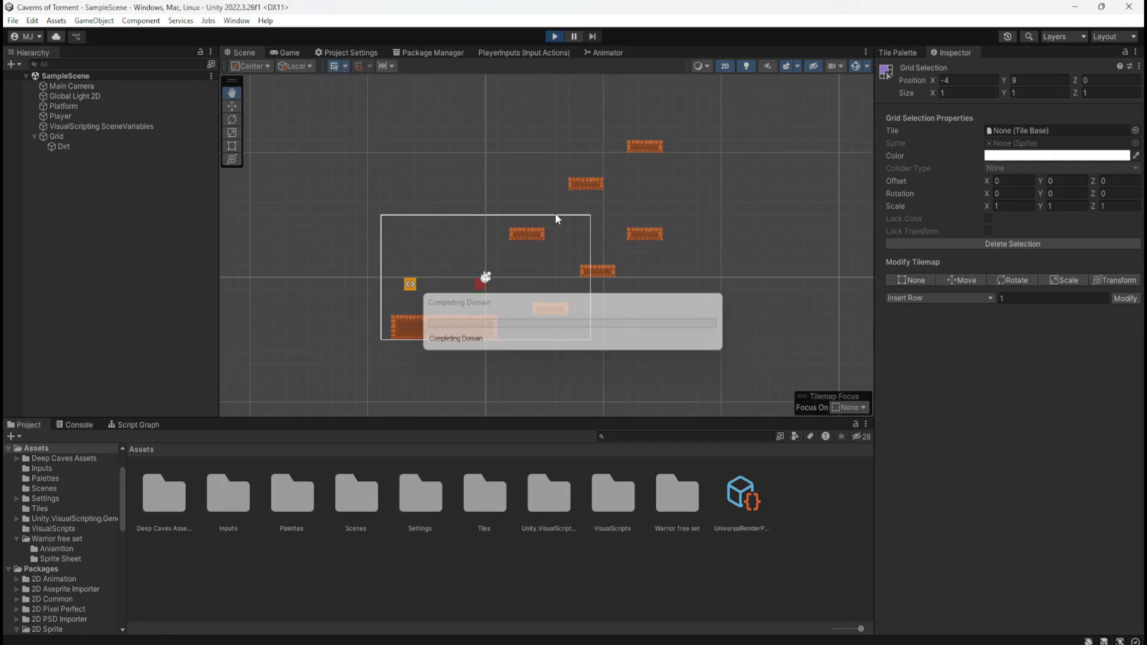
pyautogui.press('d')
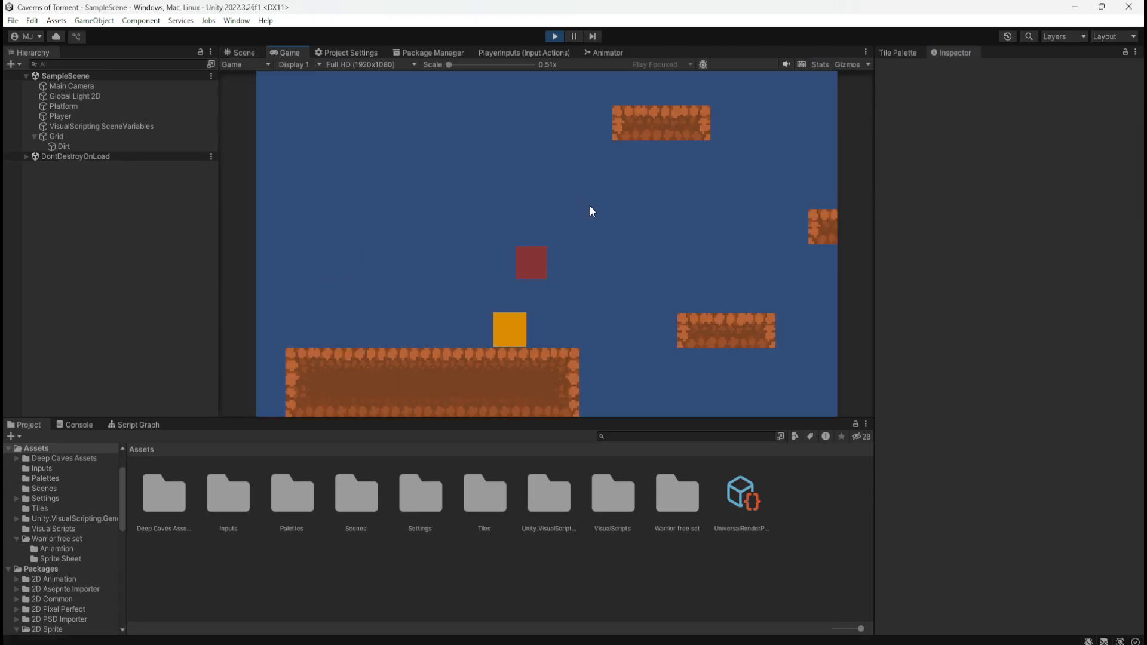
pyautogui.press('space')
pyautogui.press('space')
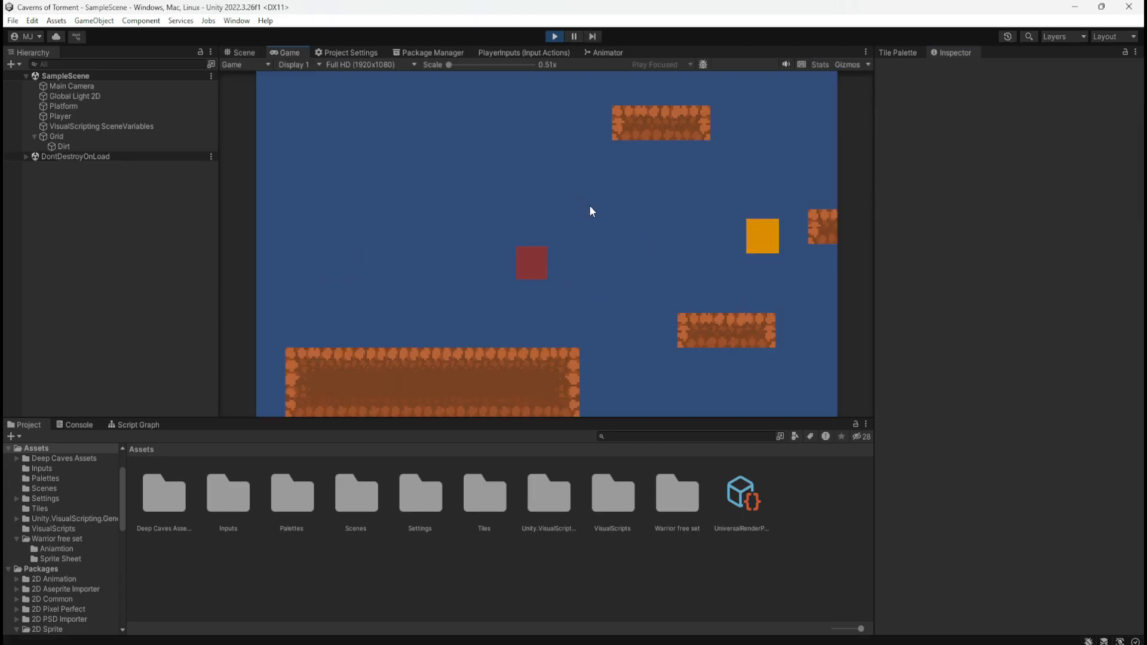
pyautogui.press('d')
pyautogui.press('a')
pyautogui.press('d')
pyautogui.press('space')
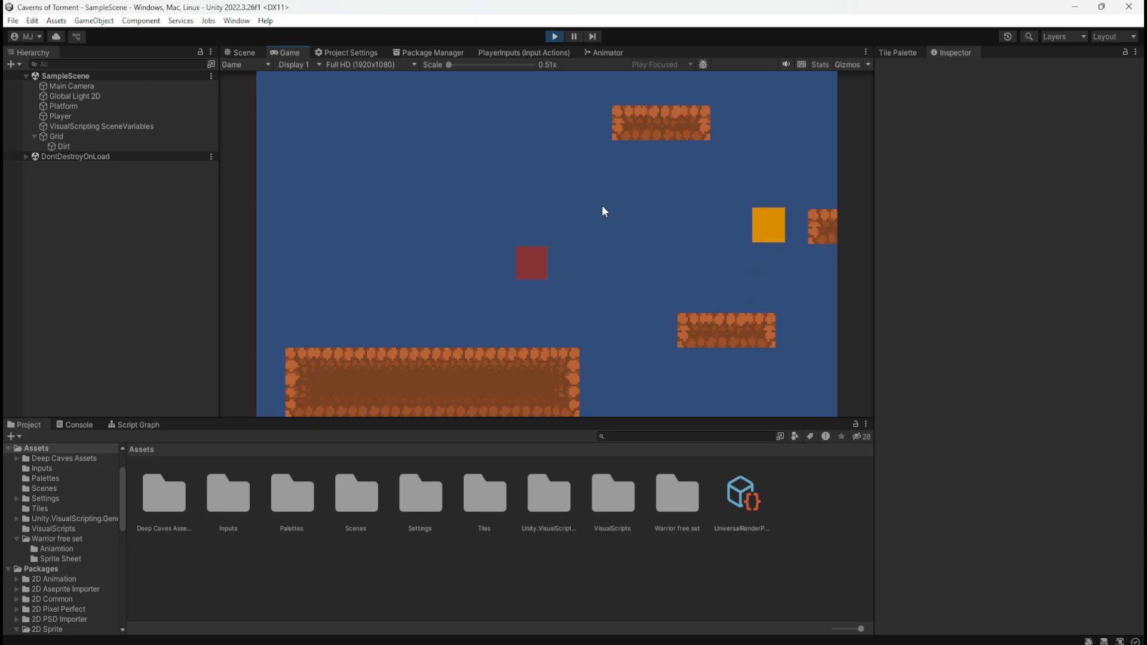
pyautogui.press('d')
pyautogui.press('a')
pyautogui.press('d')
pyautogui.press('space')
pyautogui.press('d')
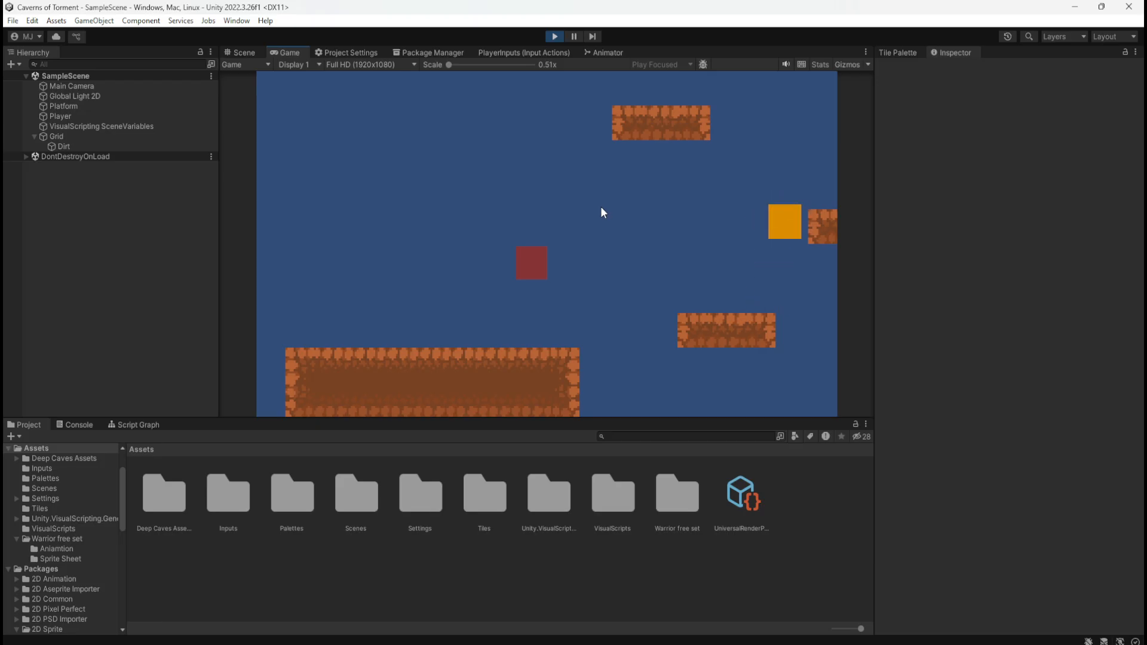
pyautogui.press('a')
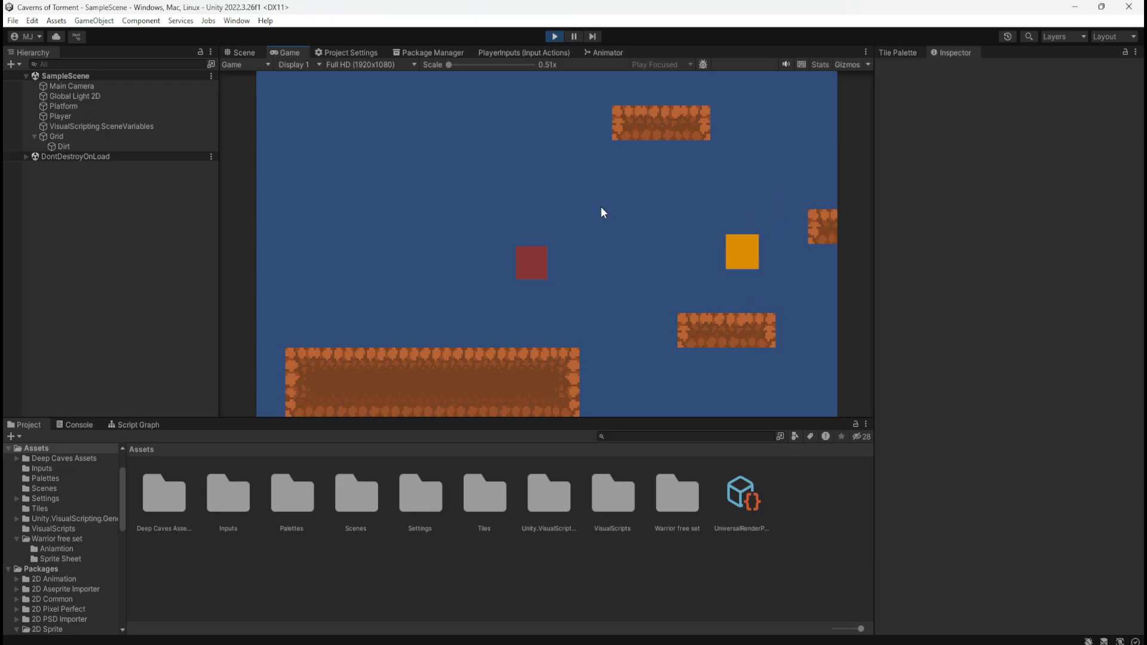
pyautogui.press('d')
pyautogui.press('space')
pyautogui.press('d')
pyautogui.press('a')
pyautogui.press('d')
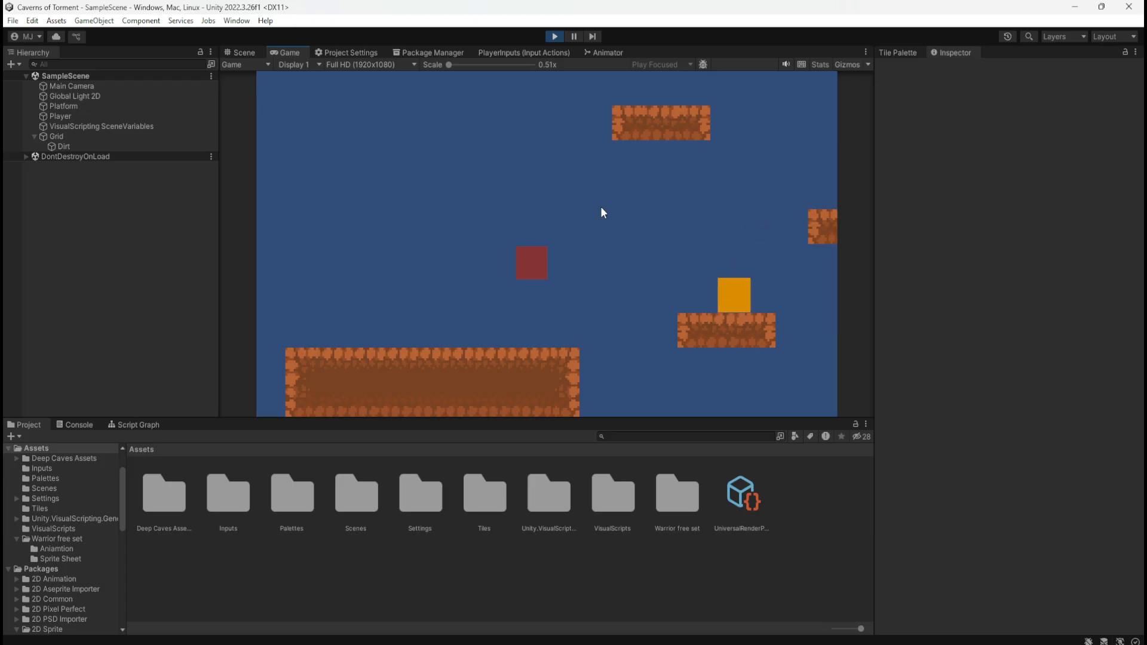
pyautogui.press('space')
pyautogui.press('a')
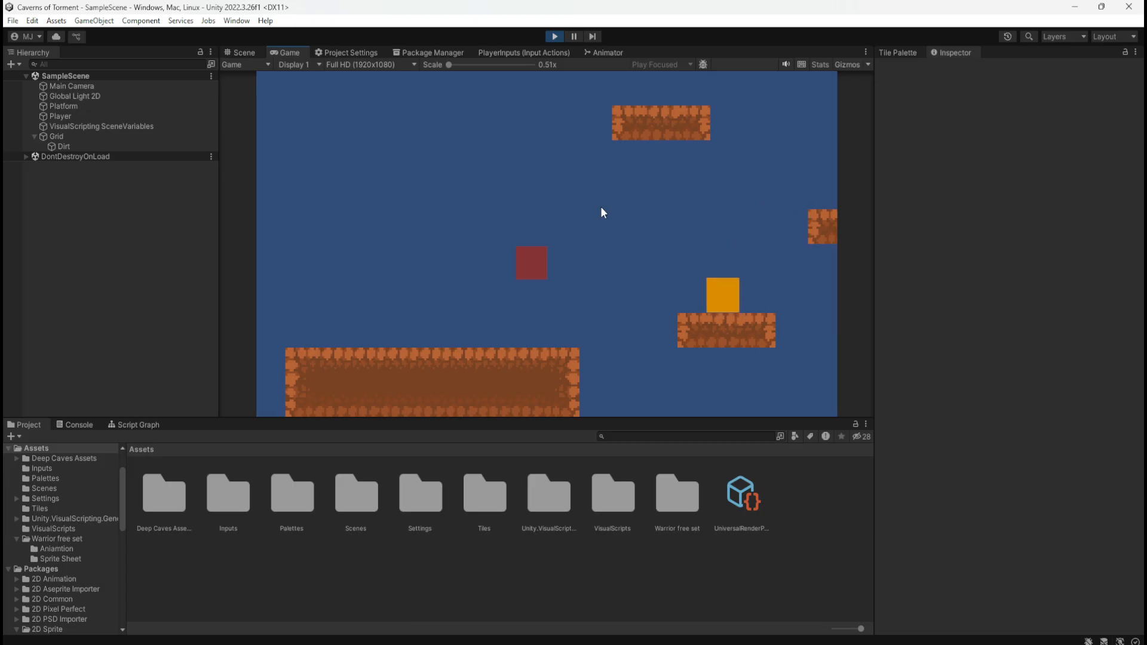
pyautogui.press('space')
pyautogui.press('d')
pyautogui.press('a')
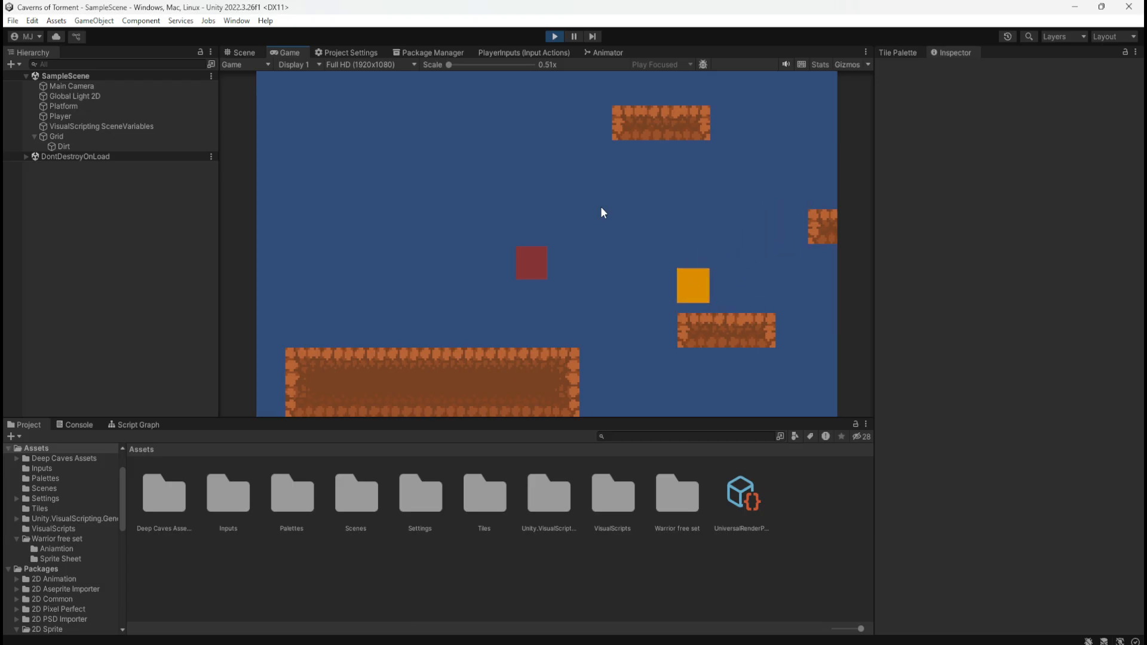
pyautogui.press('space')
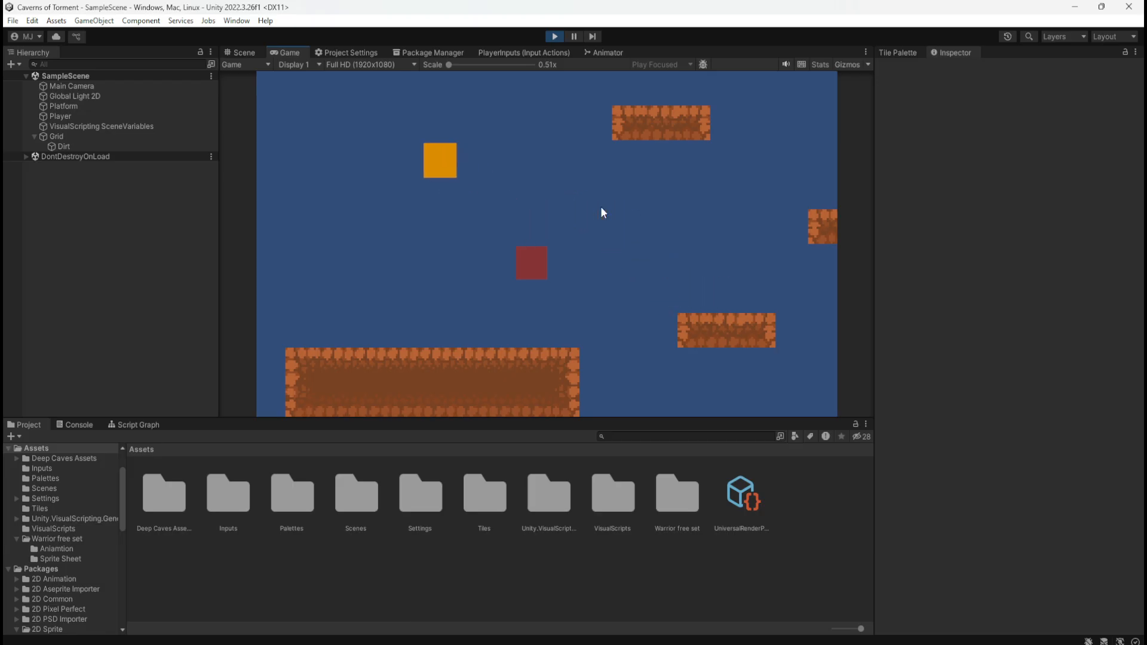
pyautogui.press('d')
pyautogui.press('space')
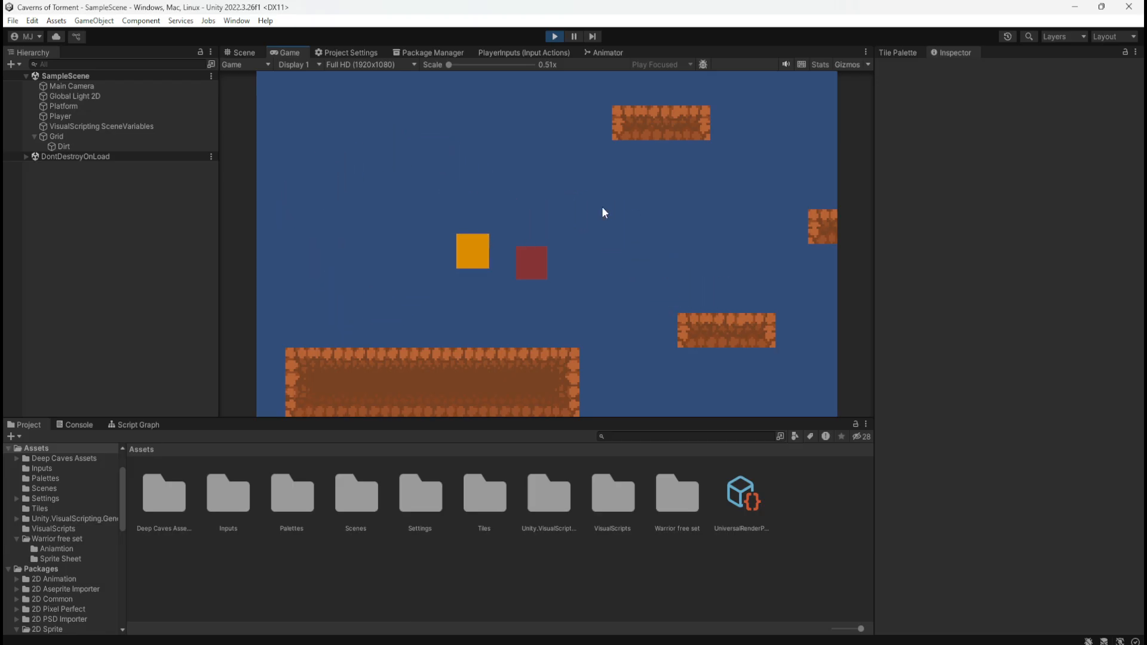
pyautogui.press('d')
pyautogui.press('space')
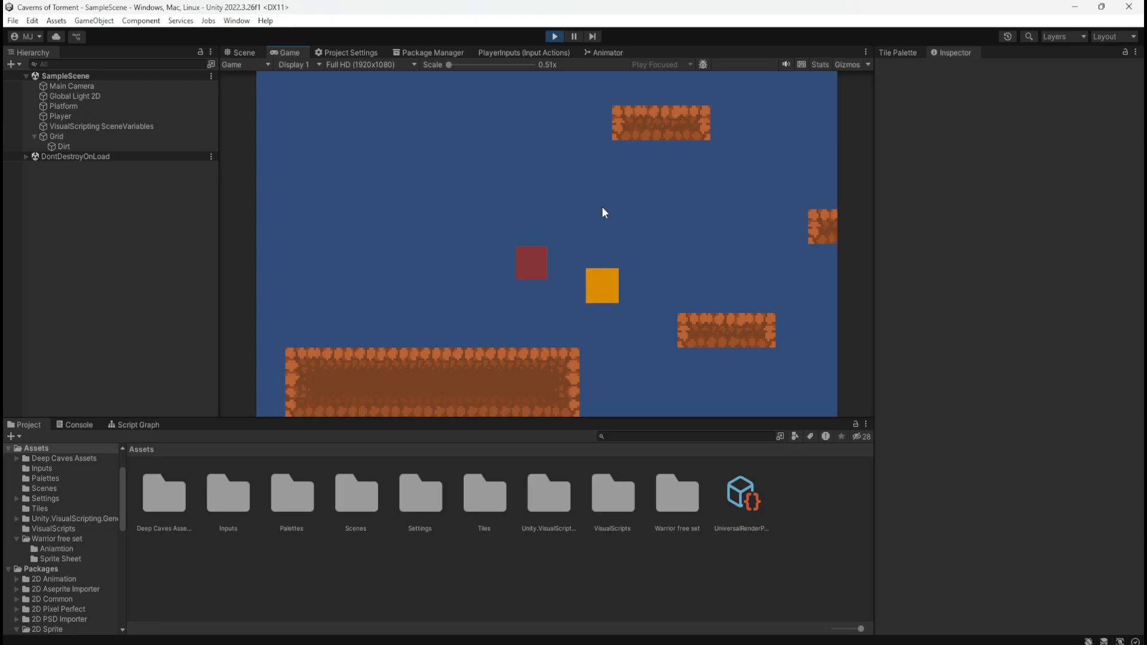
pyautogui.press('a')
pyautogui.press('space')
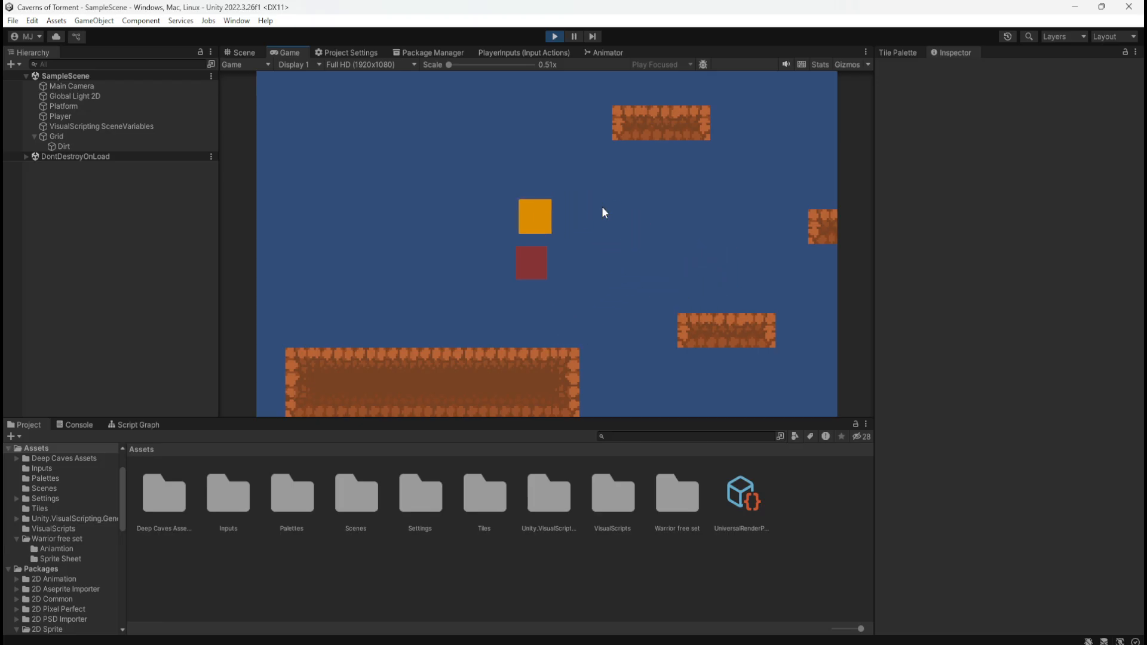
pyautogui.press('d')
pyautogui.press('a')
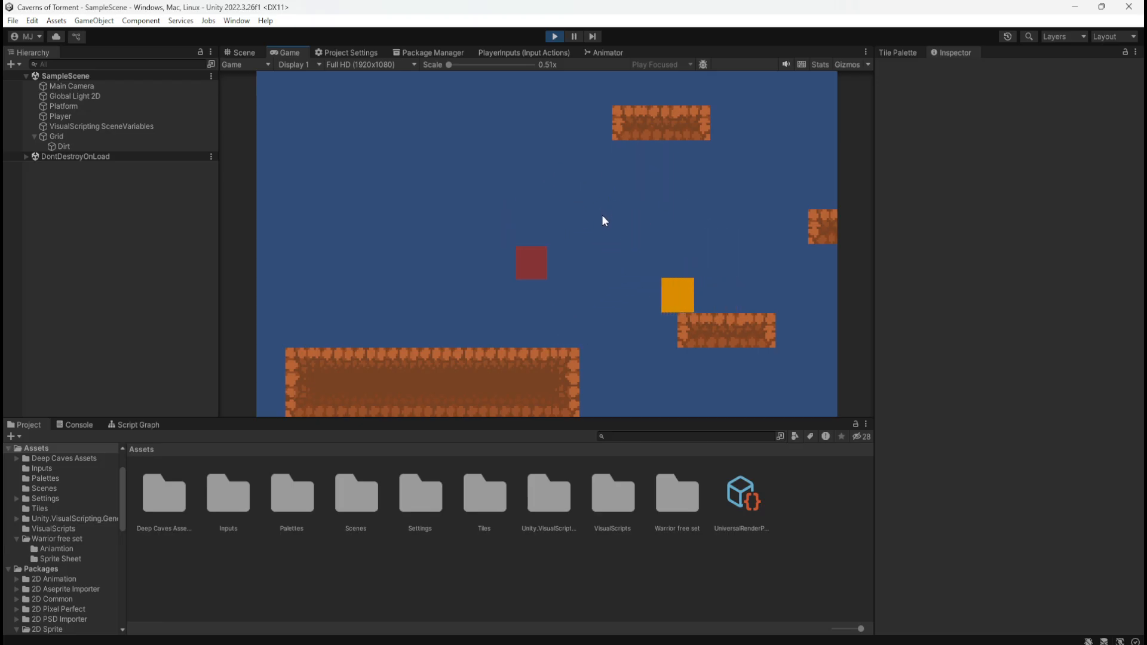
pyautogui.press('space')
pyautogui.press('d')
pyautogui.press('space')
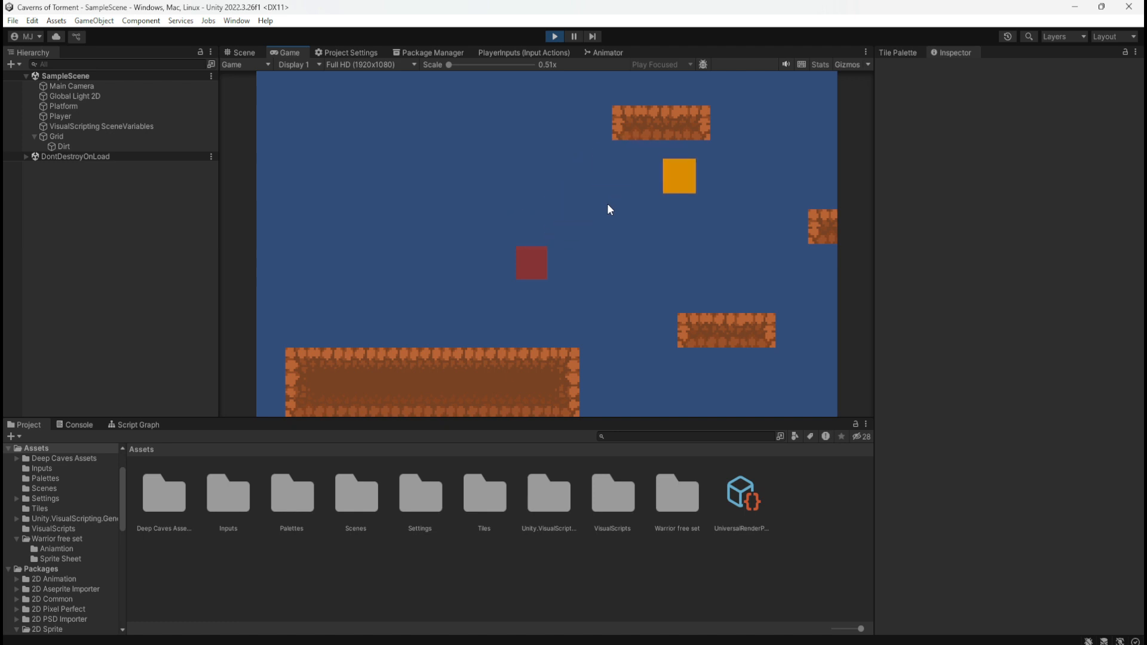
pyautogui.click(555, 37)
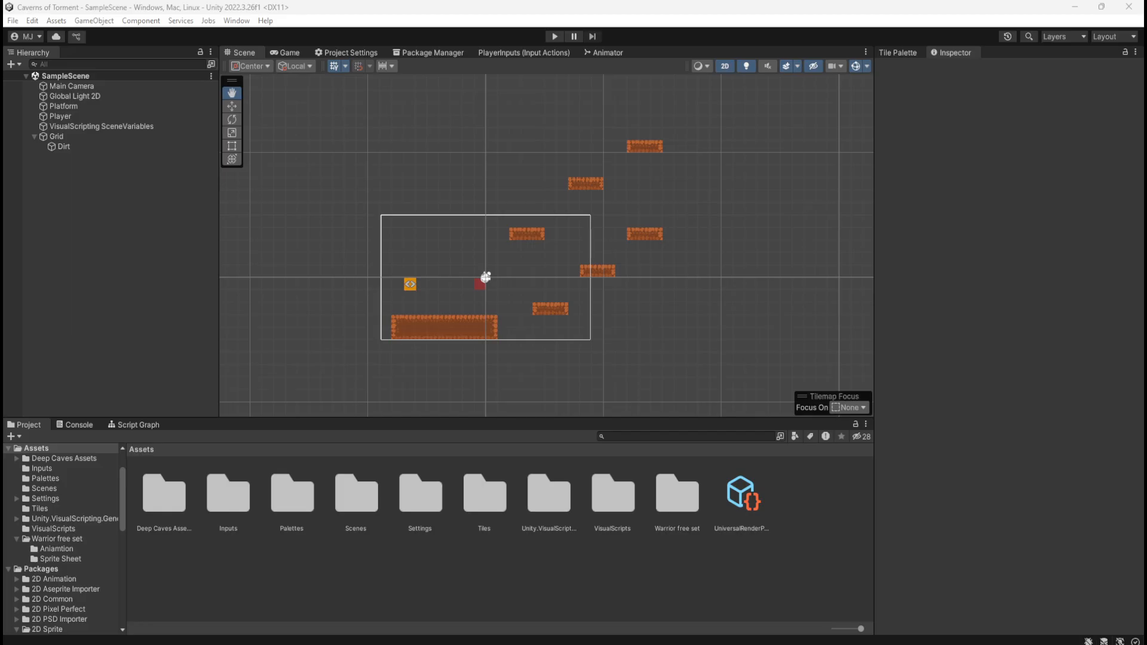
# Check the Visual Scripting project settings and look through the packages installed in the project
pyautogui.click(346, 53)
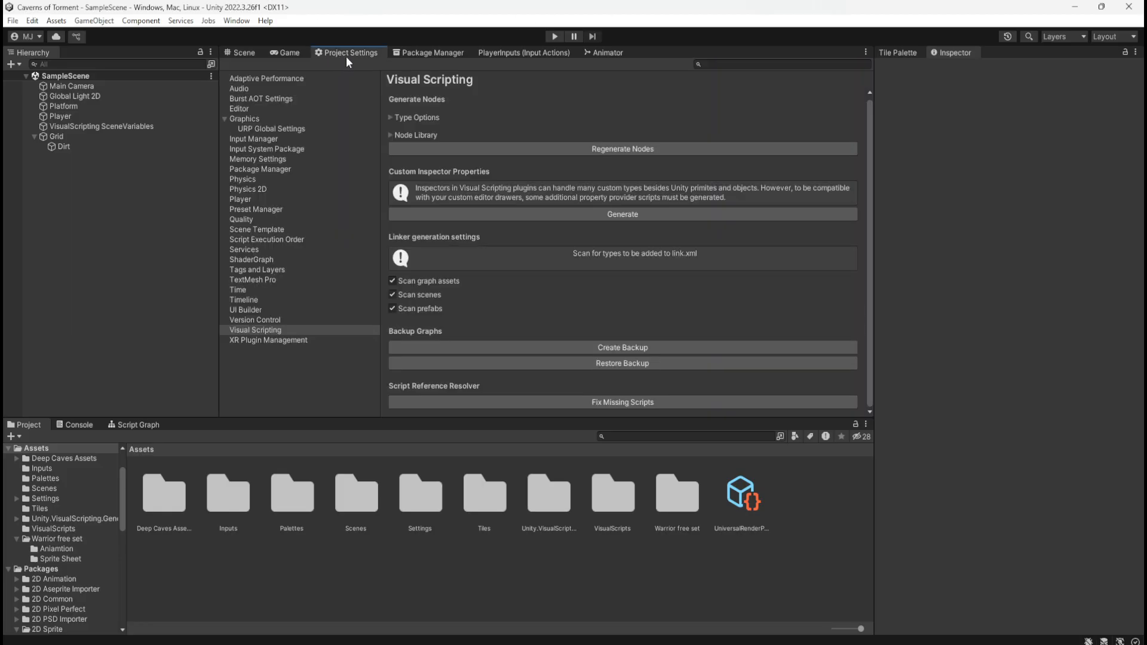
pyautogui.click(434, 52)
pyautogui.scroll(-10, 365, 250)
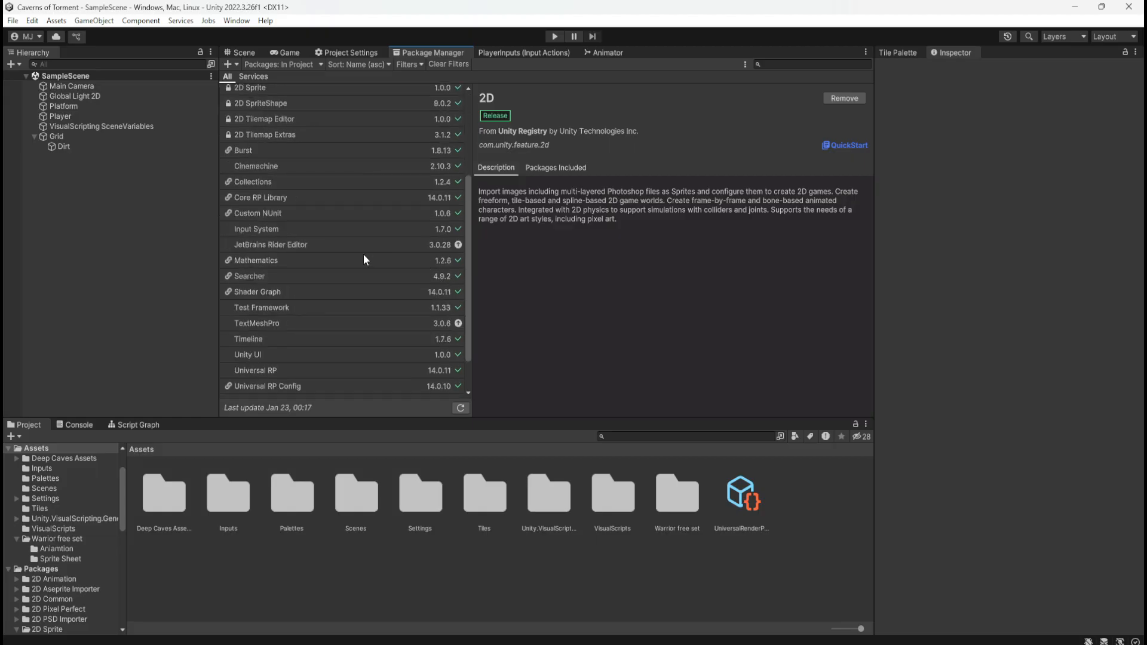
pyautogui.scroll(5, 367, 246)
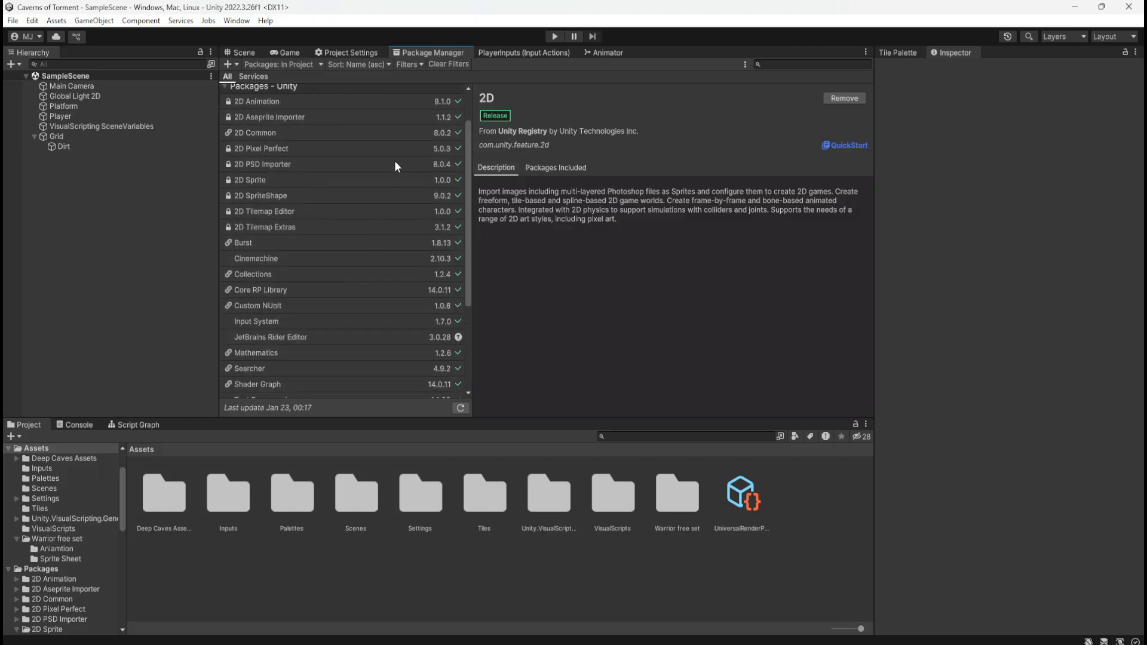
pyautogui.click(358, 53)
pyautogui.click(409, 54)
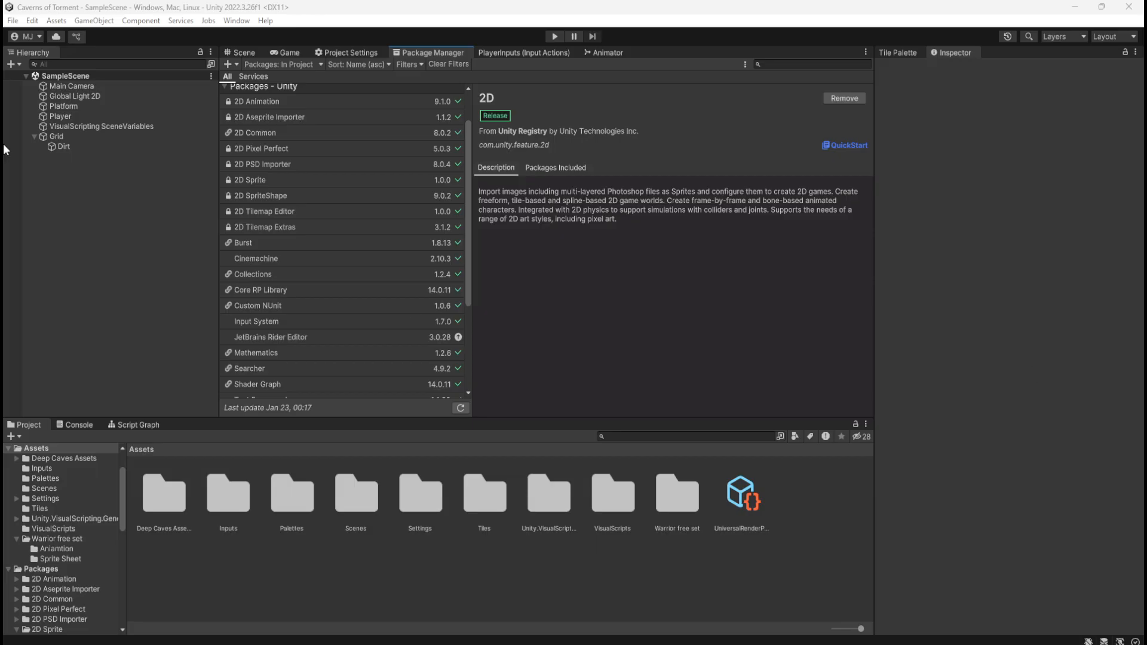
# Check which Cinemachine camera types can be created, and inspect the Main Camera's and Global Light 2D's components and the available layers
pyautogui.rightClick(72, 190)
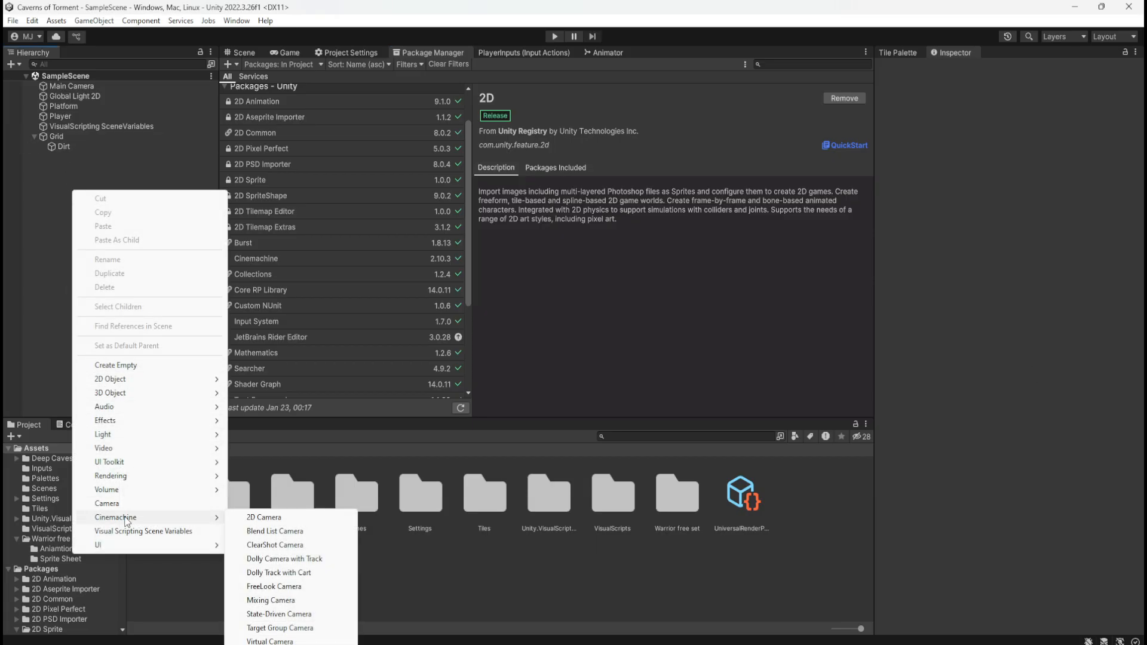
pyautogui.click(84, 86)
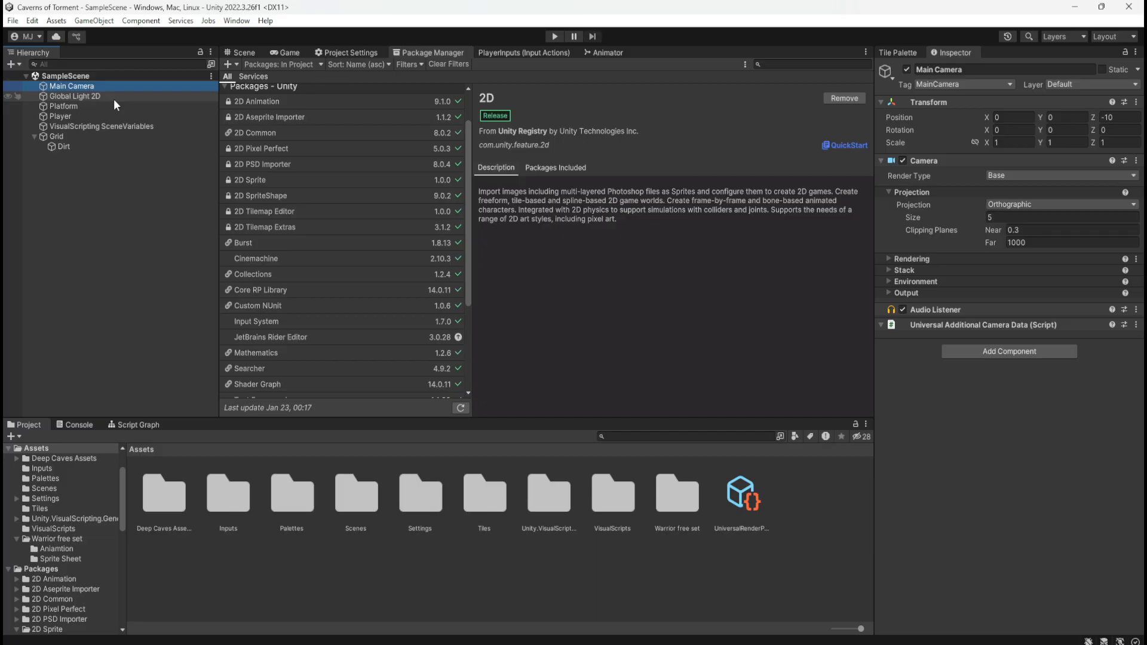
pyautogui.click(116, 98)
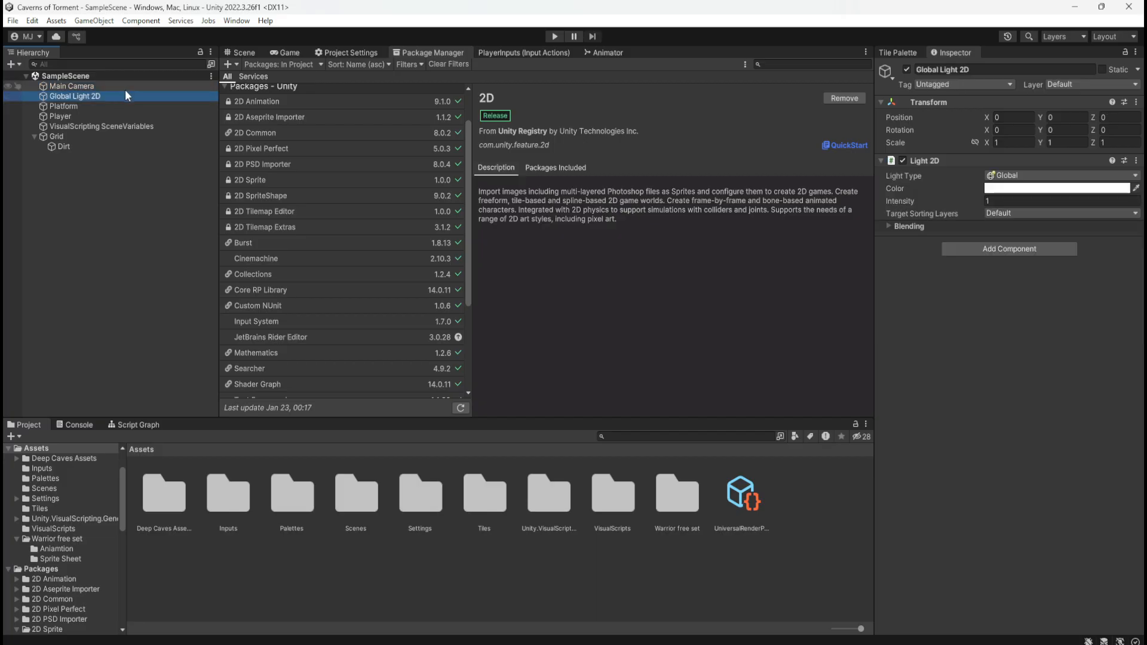
pyautogui.click(126, 89)
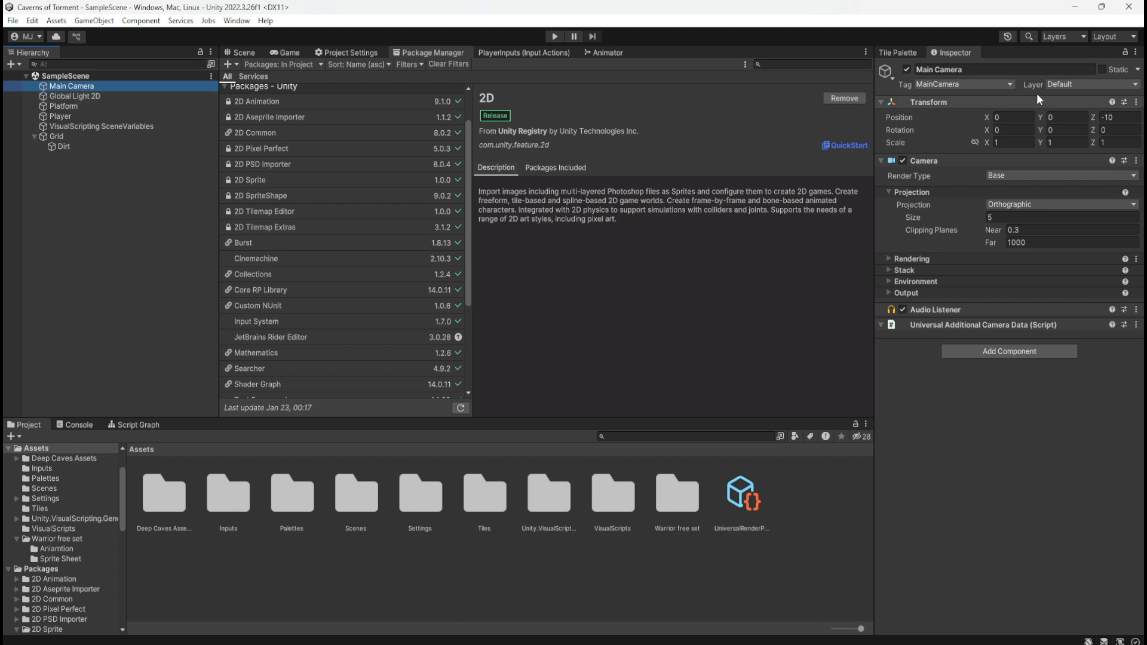
pyautogui.click(1081, 85)
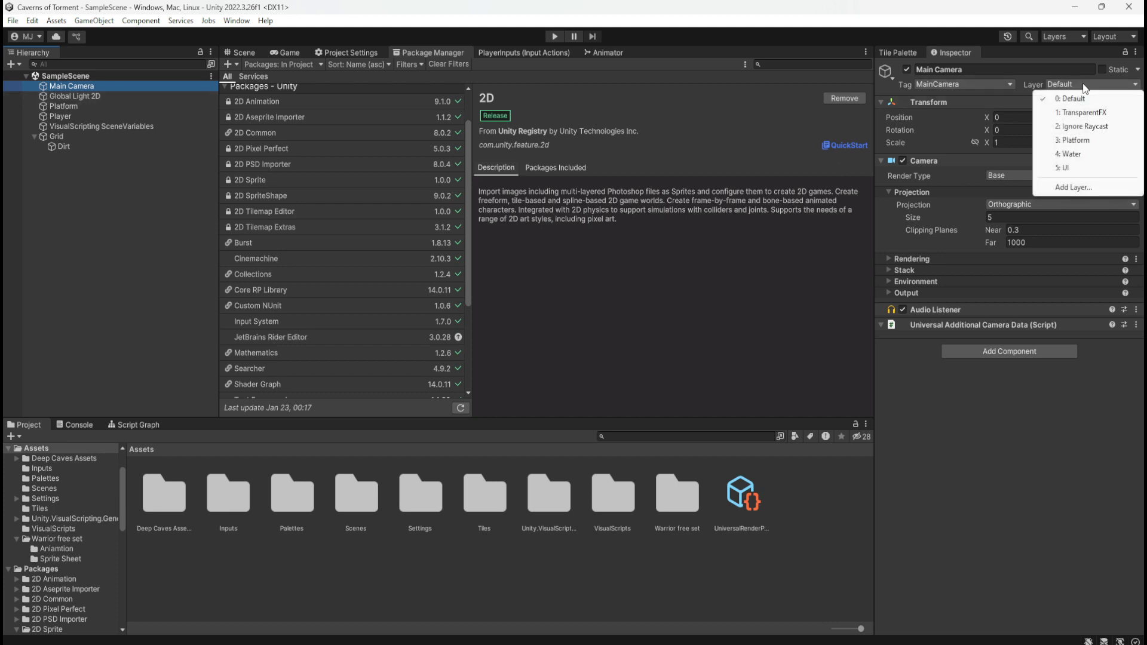
pyautogui.click(1012, 474)
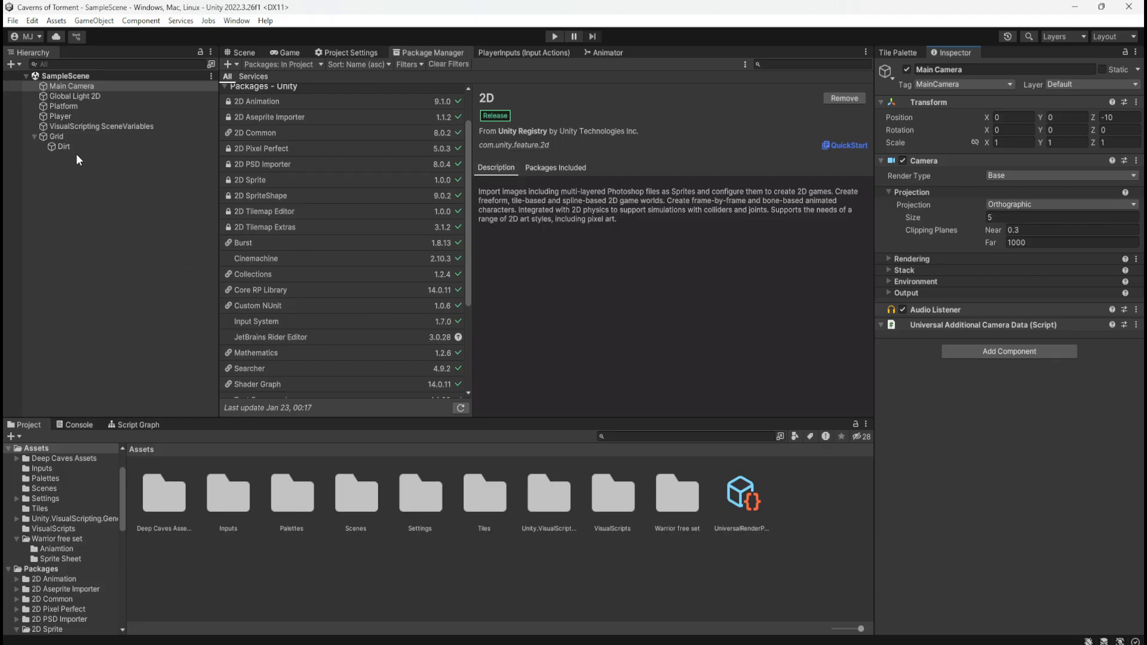
# Add a Cinemachine 2D Camera to the scene and name it Tracking Camera
pyautogui.click(91, 95)
pyautogui.click(100, 85)
pyautogui.click(249, 52)
pyautogui.click(62, 166)
pyautogui.rightClick(77, 192)
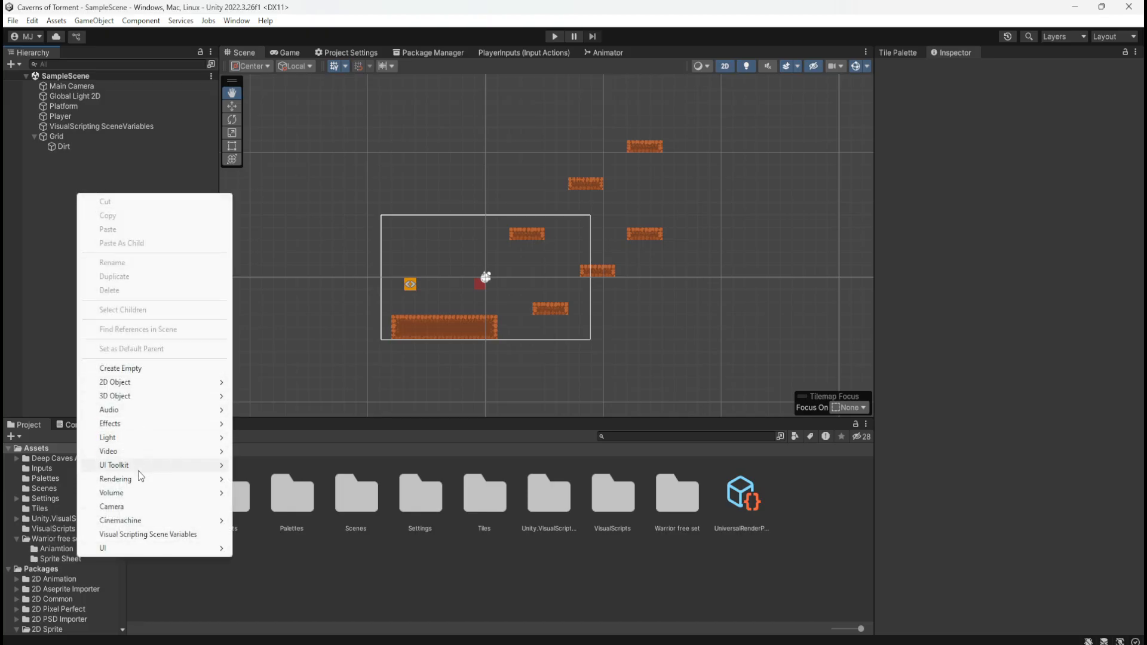
pyautogui.moveTo(144, 520)
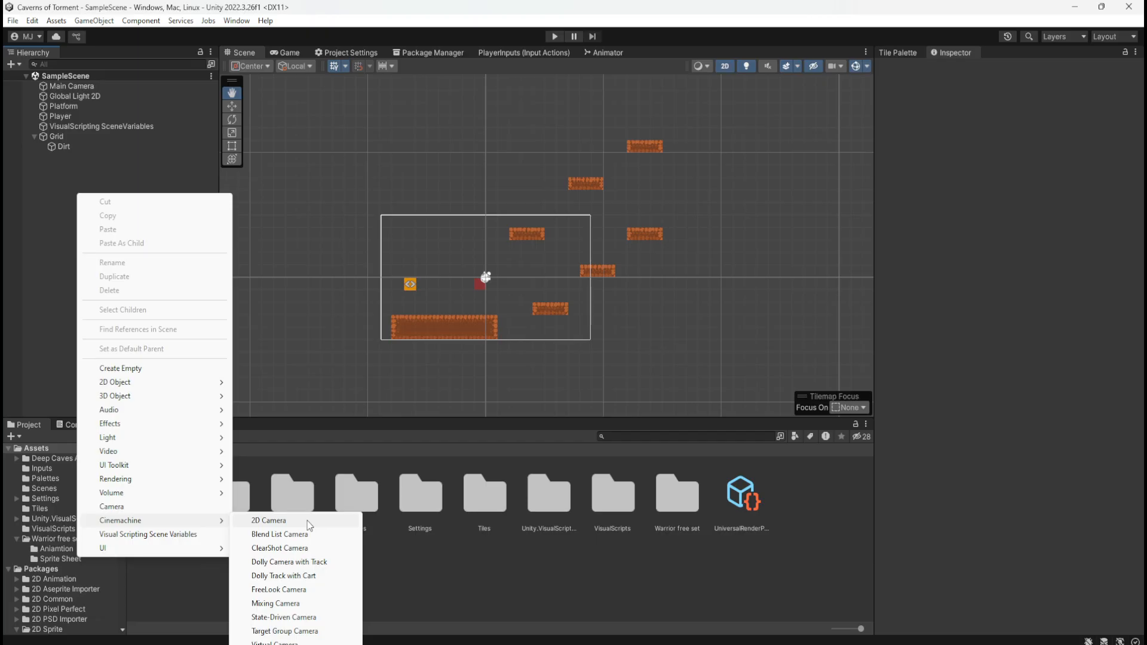
pyautogui.click(269, 521)
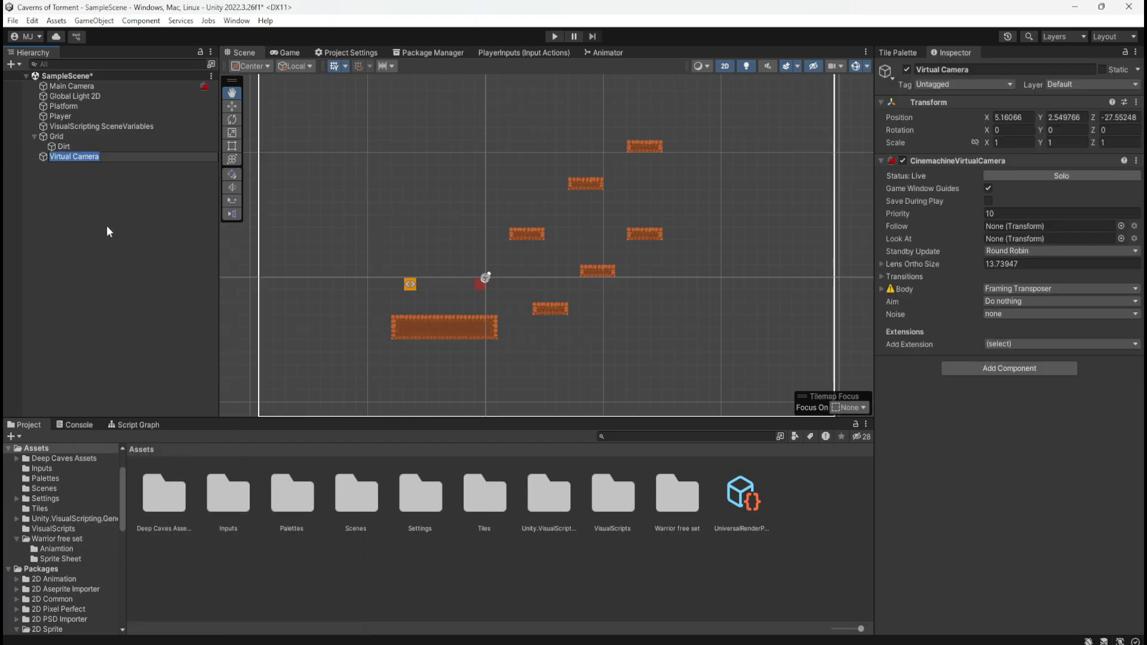
pyautogui.write('Tracking Camera')
pyautogui.press('Return')
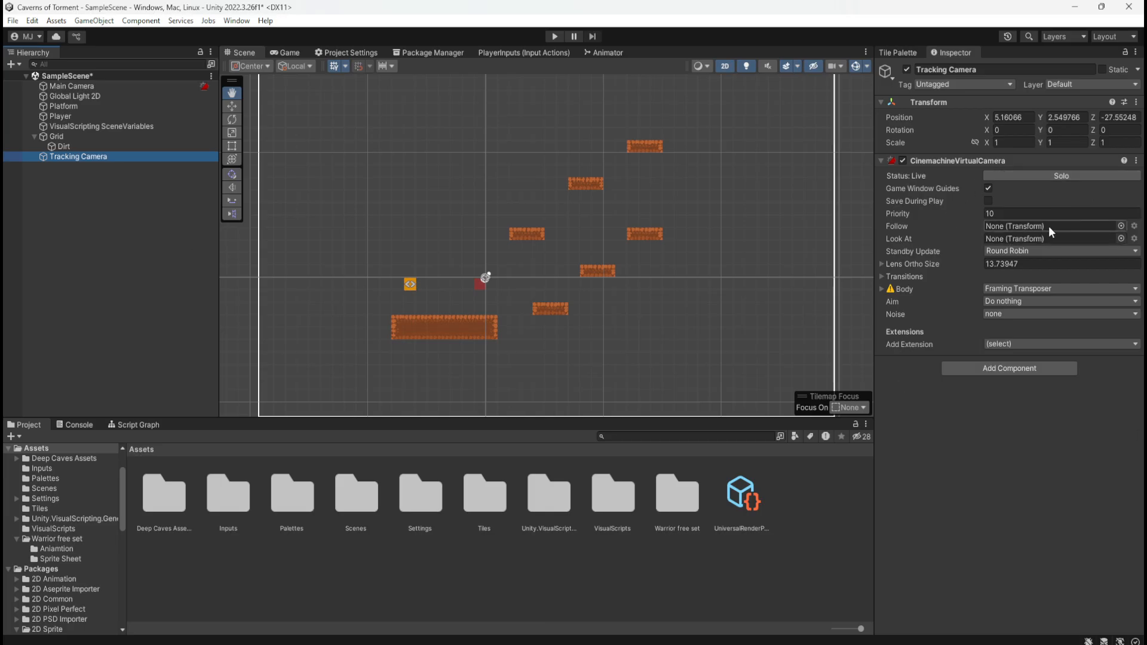
# Set the Tracking Camera's Follow target to the Player transform
pyautogui.click(1121, 226)
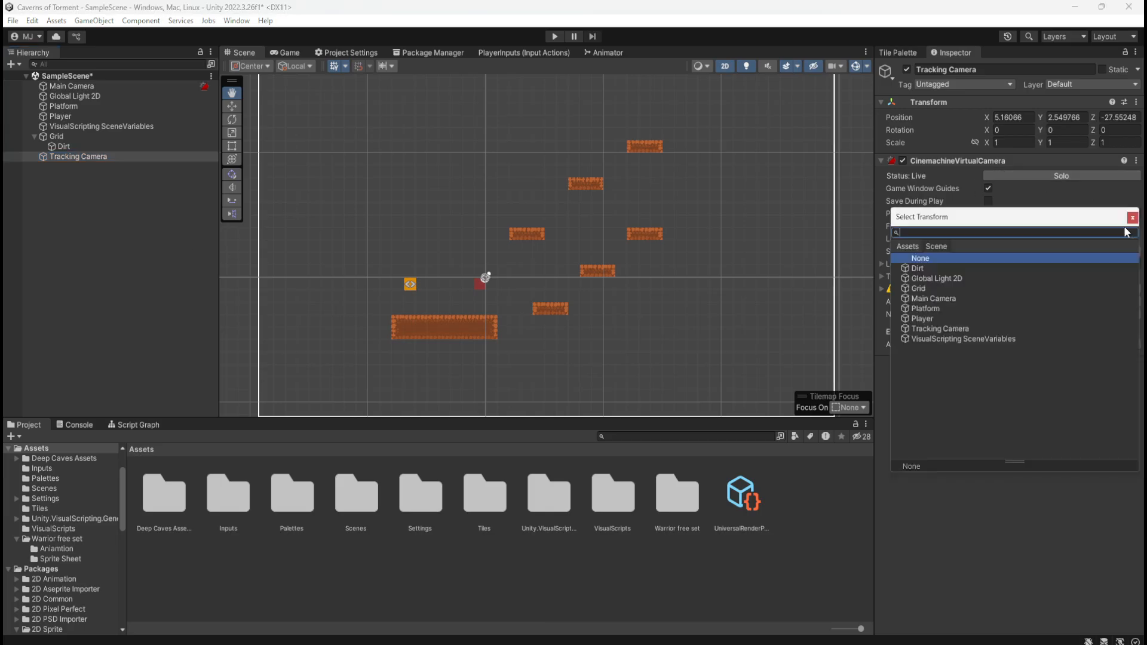
pyautogui.click(922, 319)
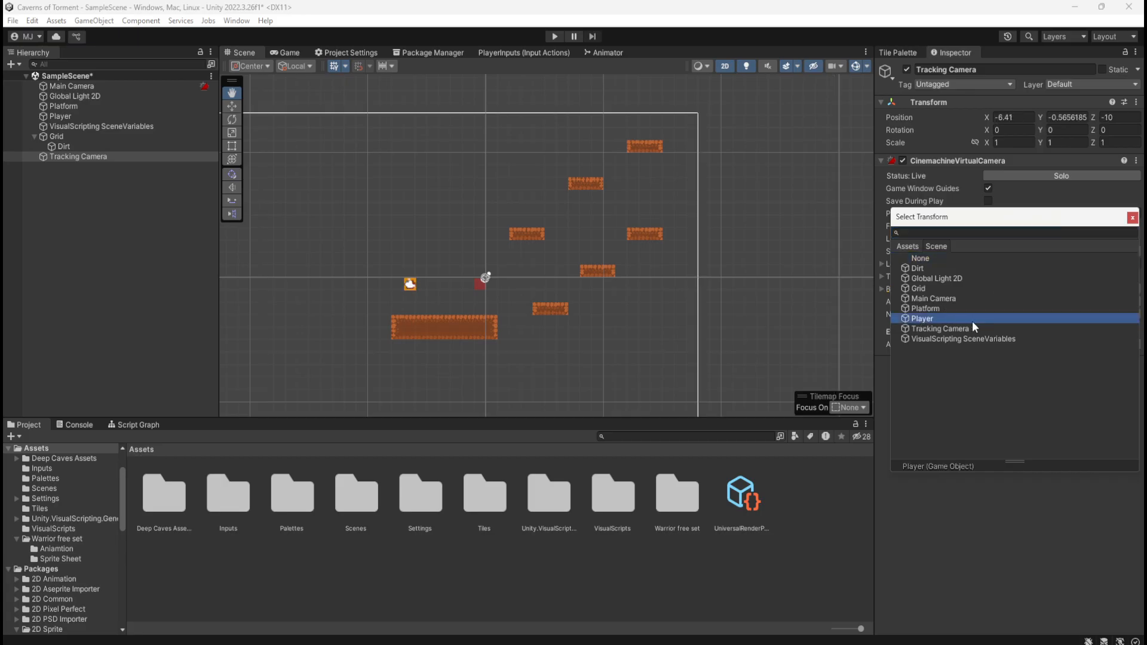
pyautogui.doubleClick(931, 318)
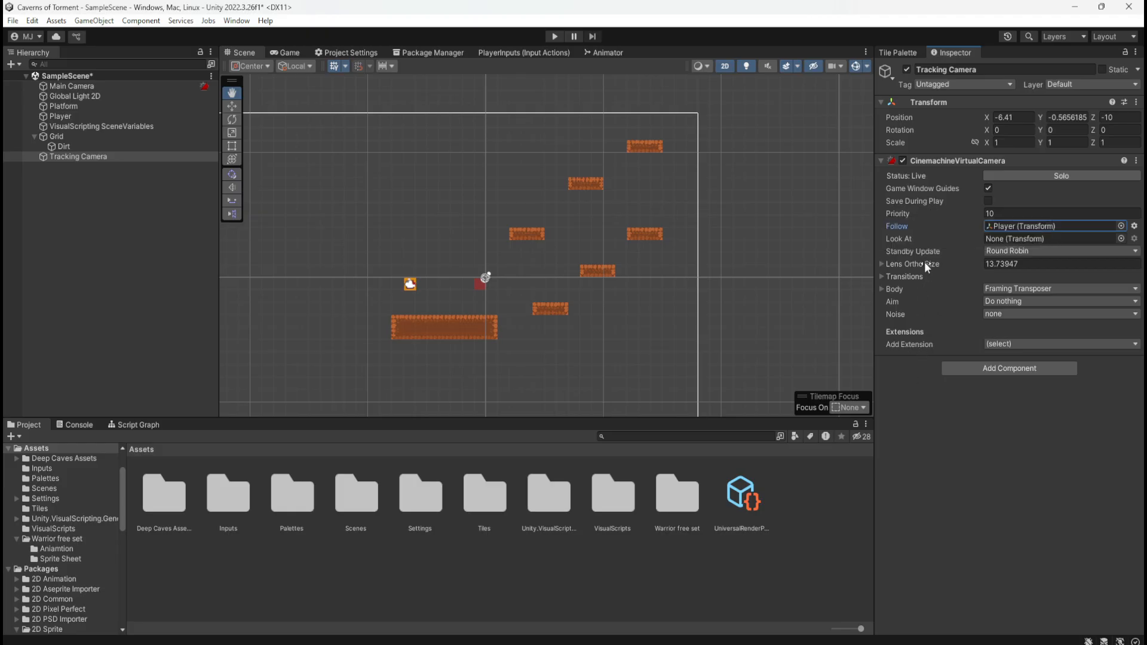
# Examine the Tracking Camera's Lens, Body, Transitions, Aim and Noise settings and their available options
pyautogui.click(885, 264)
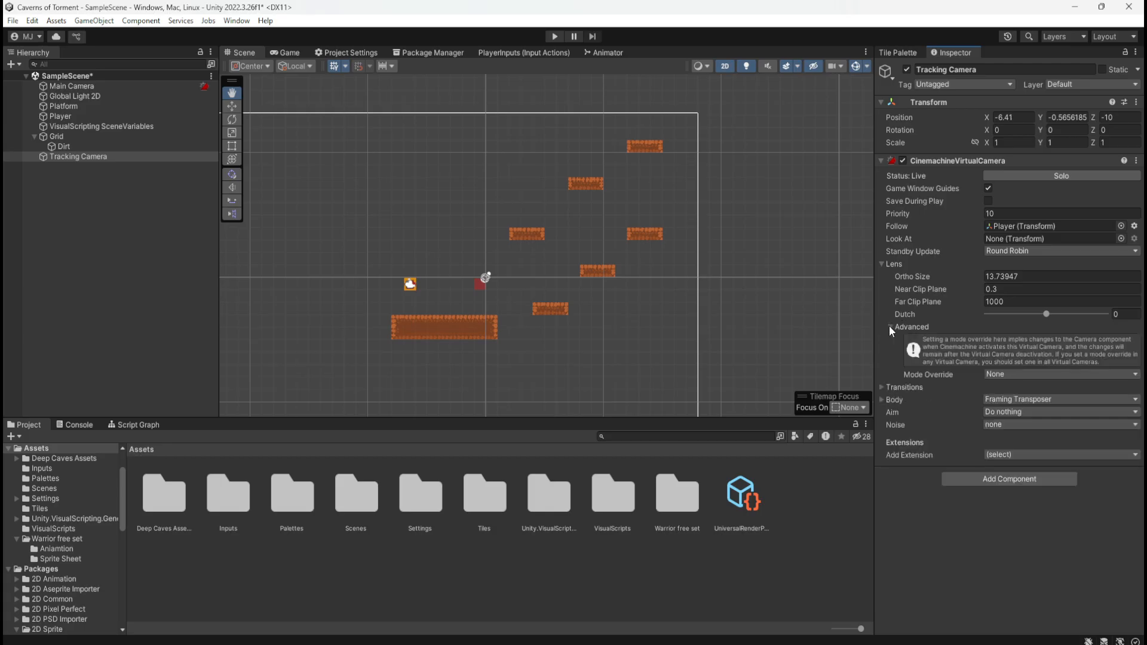
pyautogui.click(881, 264)
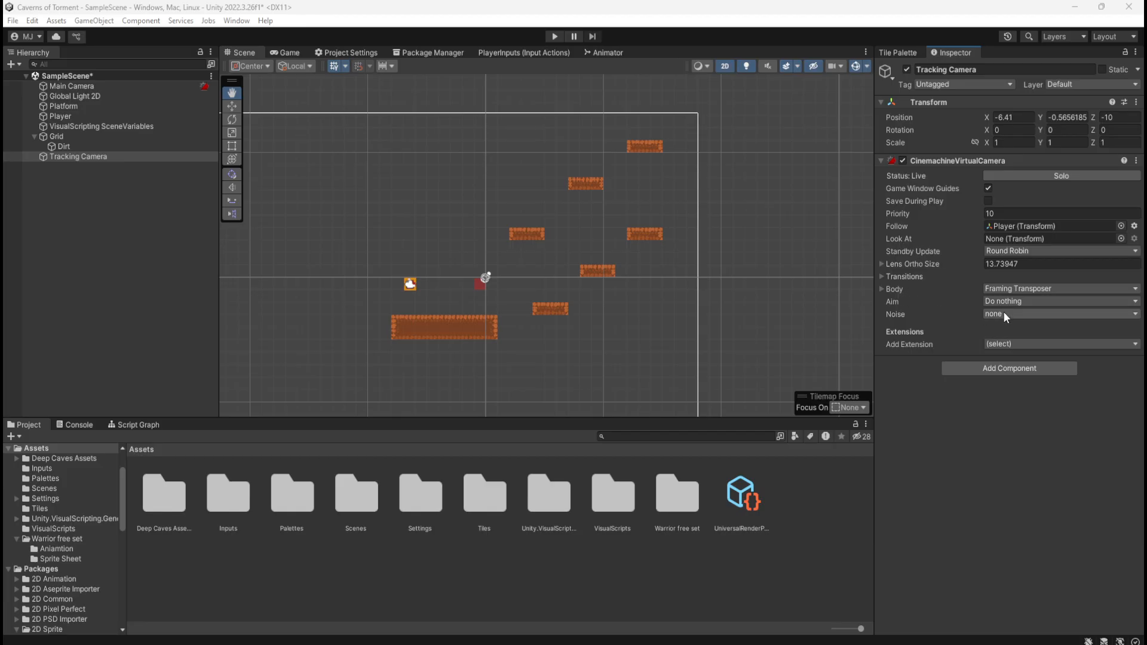
pyautogui.click(1014, 264)
pyautogui.click(879, 289)
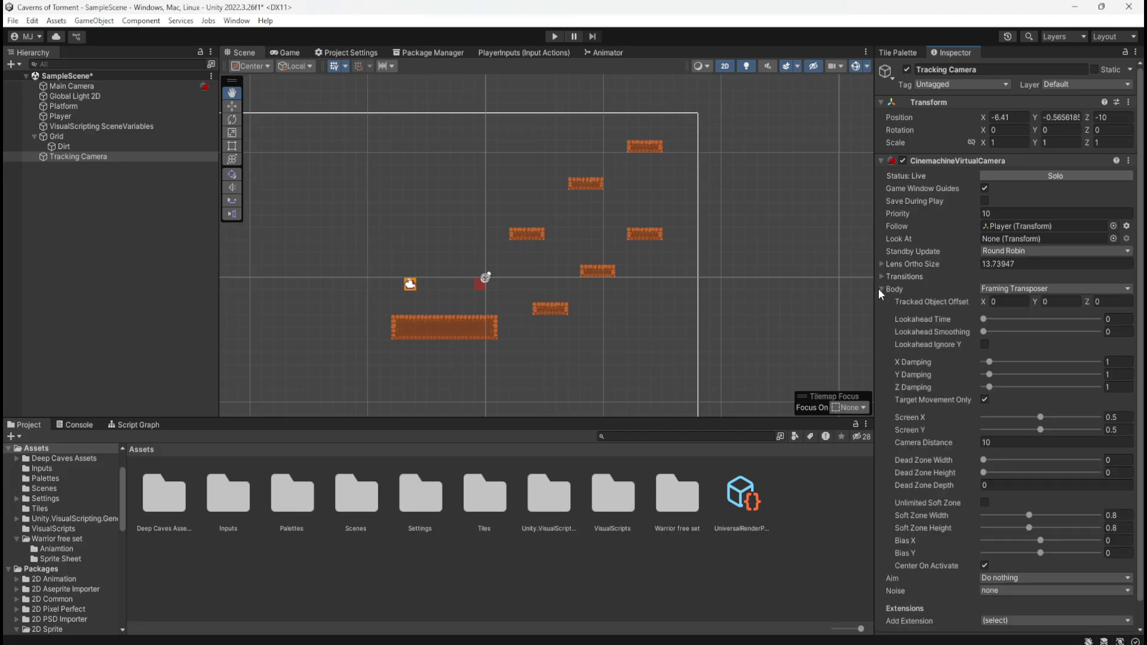
pyautogui.click(878, 289)
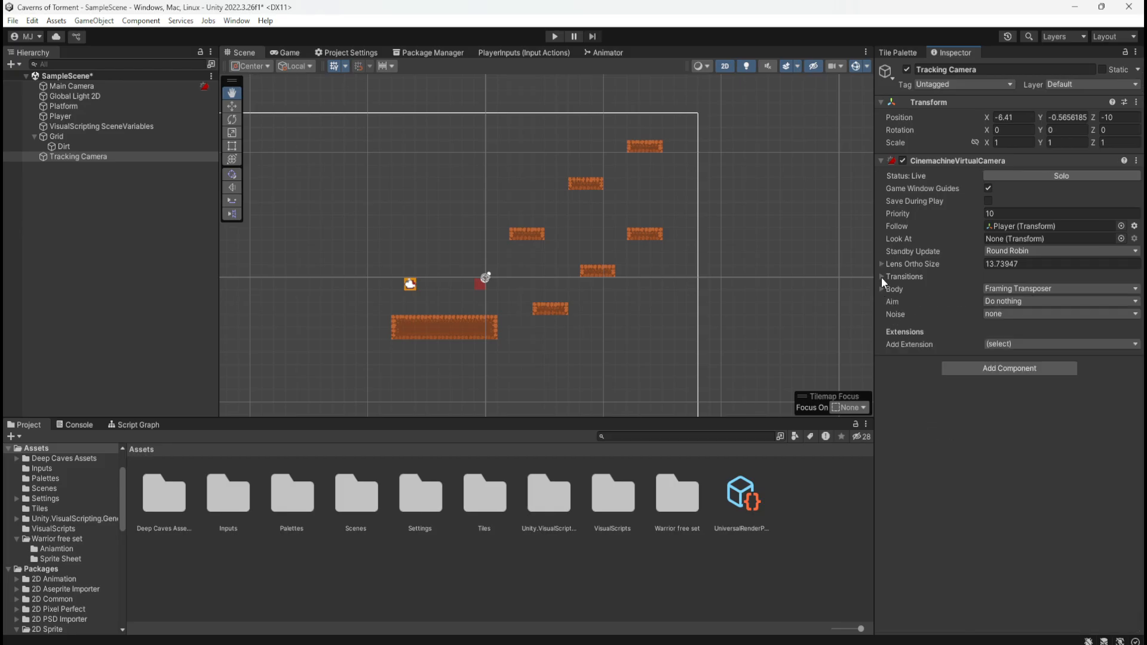
pyautogui.click(882, 276)
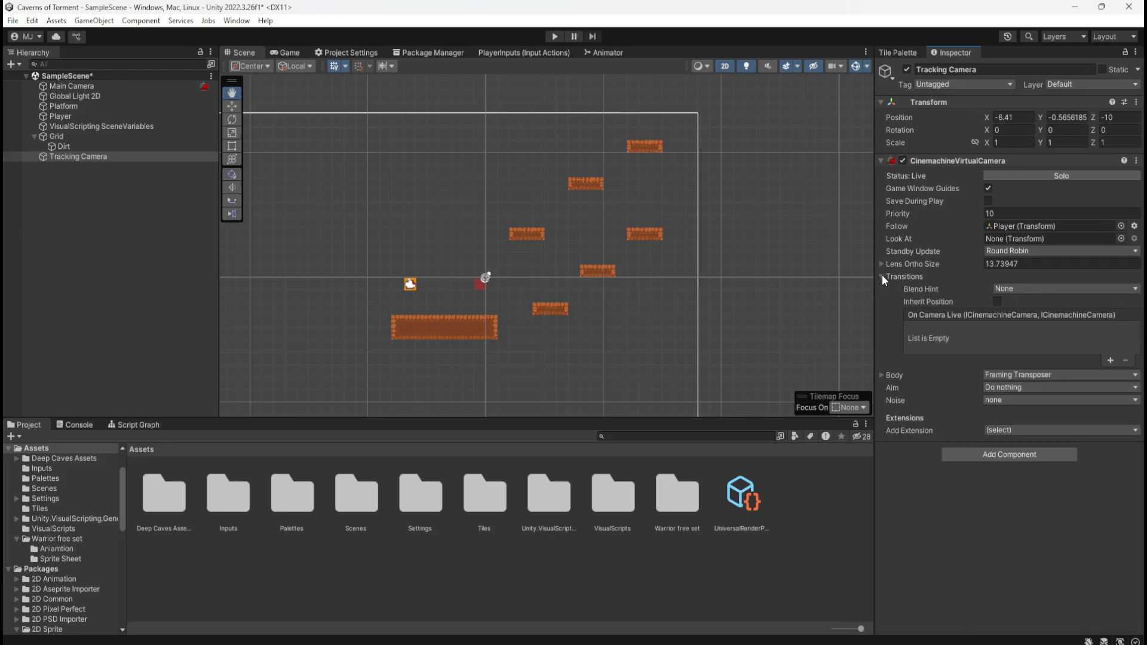
pyautogui.click(1052, 289)
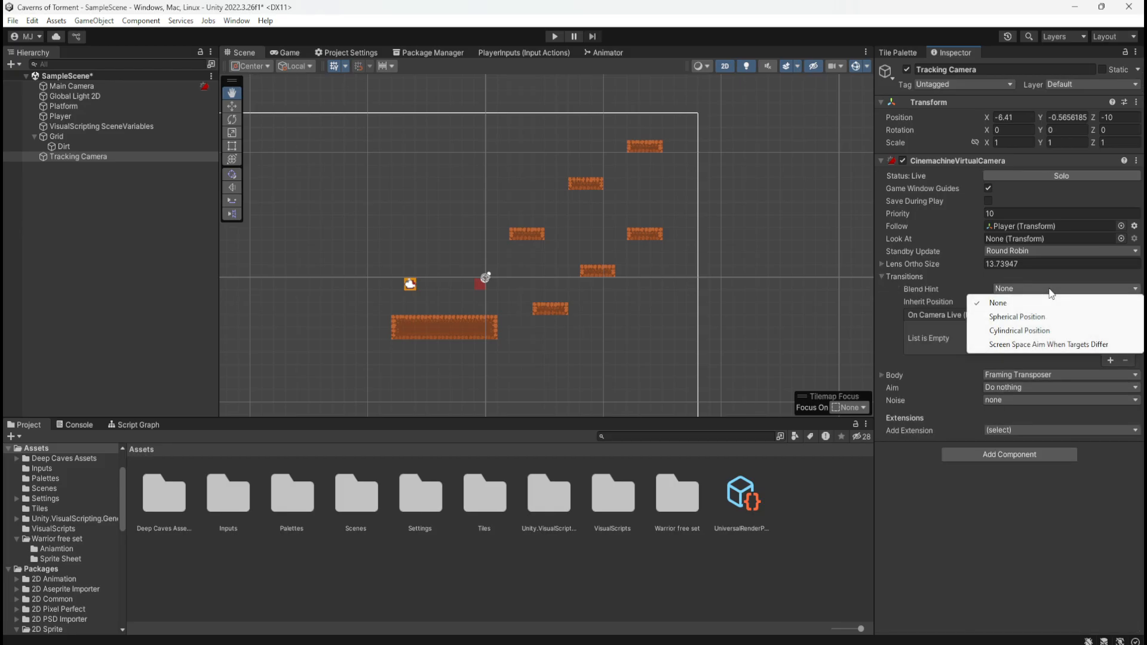
pyautogui.click(882, 277)
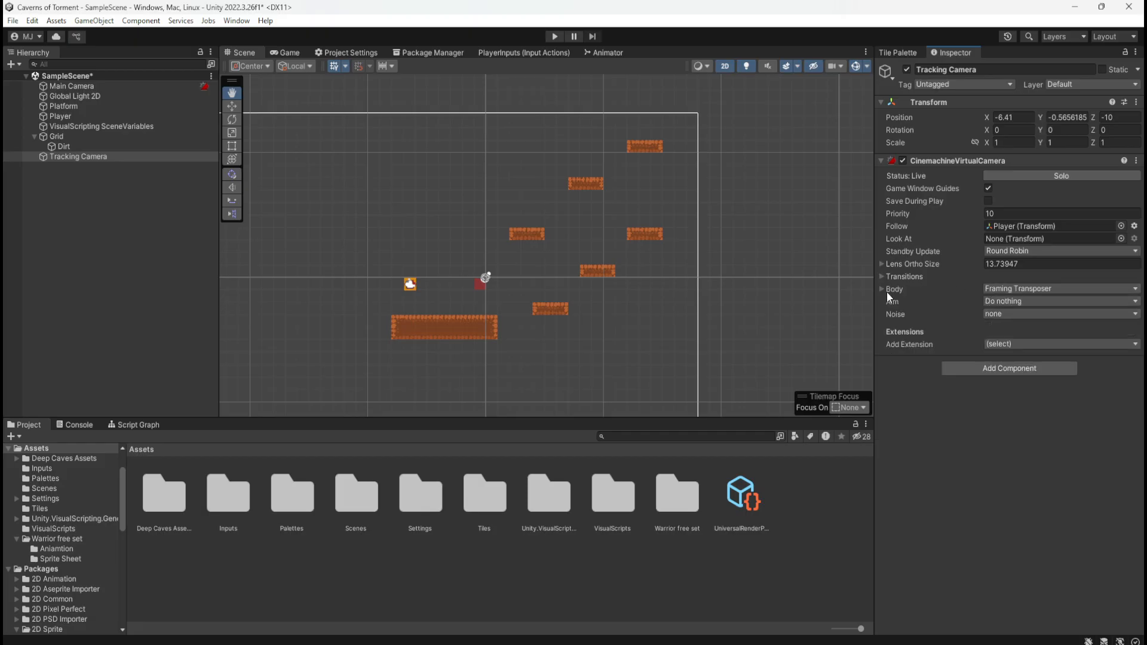
pyautogui.click(1015, 303)
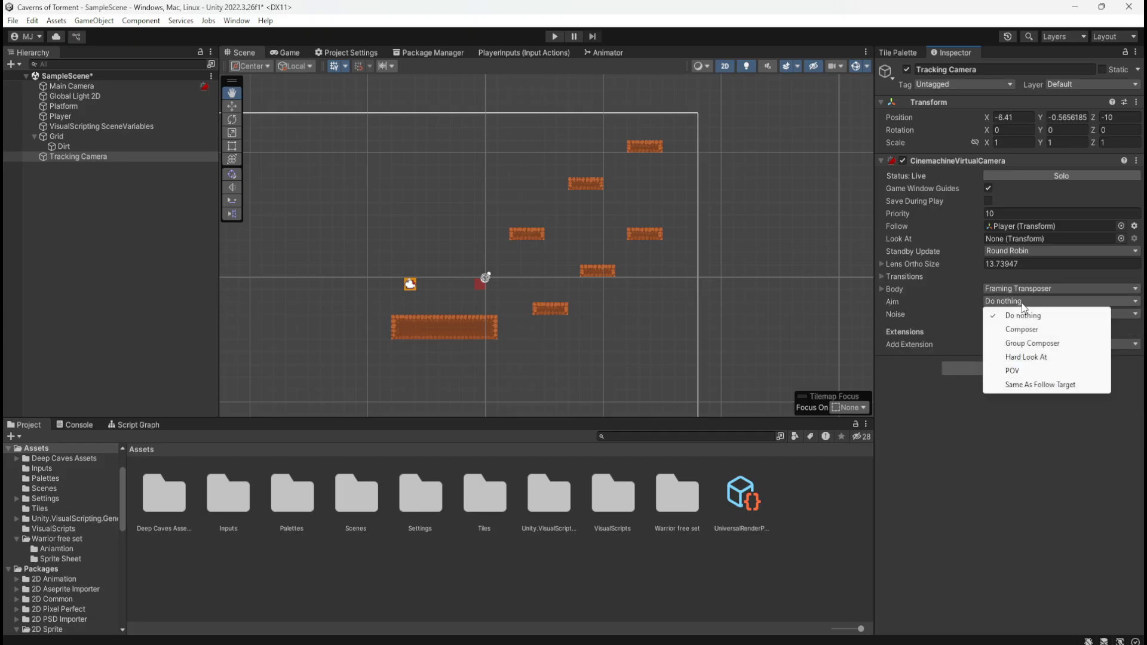
pyautogui.click(967, 460)
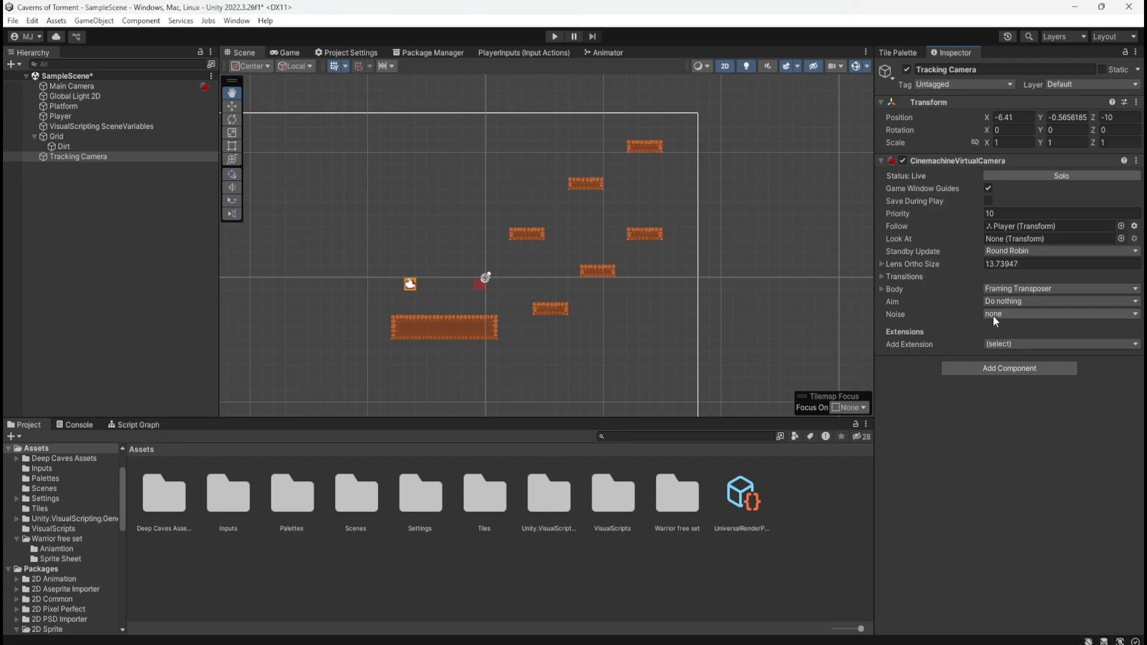
pyautogui.click(993, 314)
pyautogui.click(993, 464)
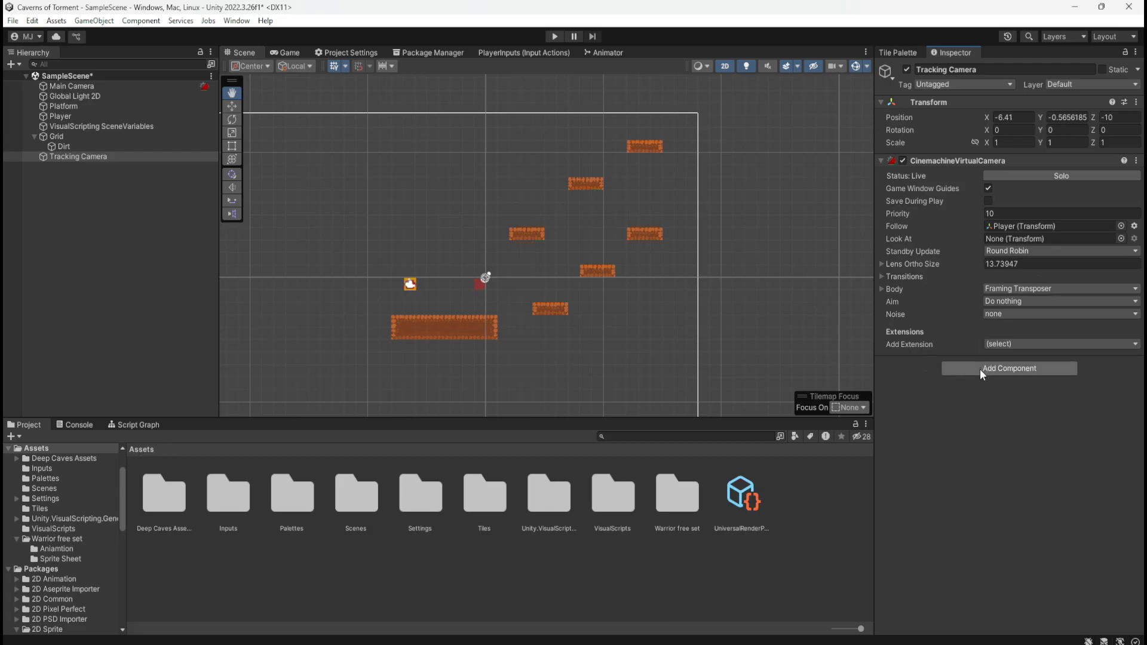
# Play-test how the camera follows the player square by moving and jumping around the ground and dirt platforms, and stop play mode
pyautogui.click(78, 252)
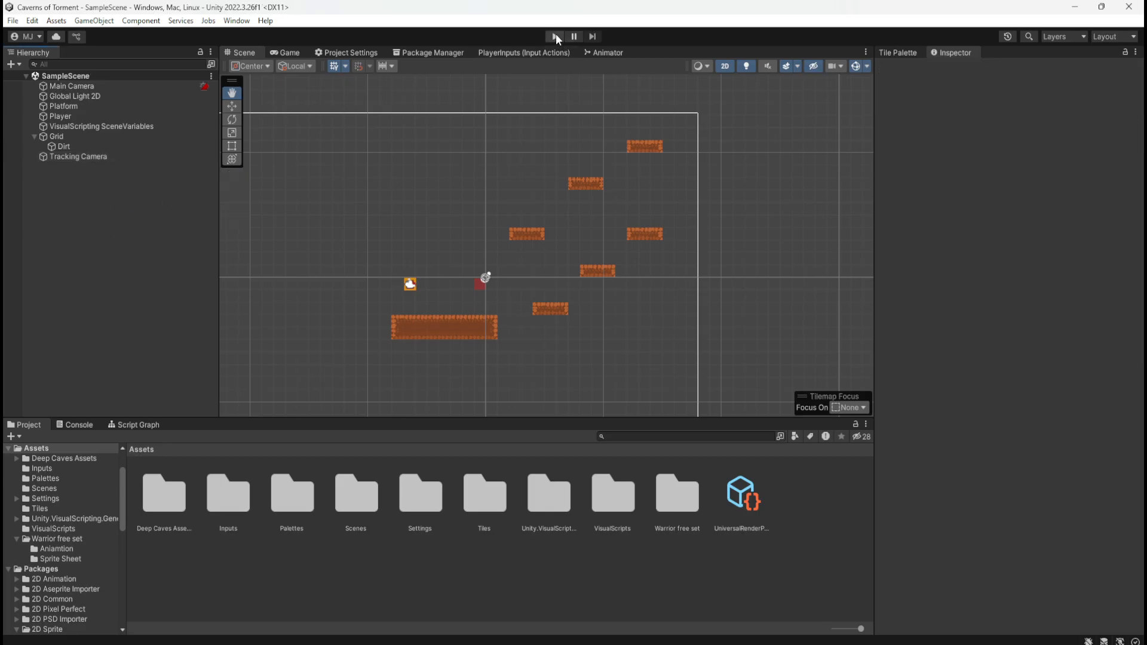
pyautogui.click(554, 36)
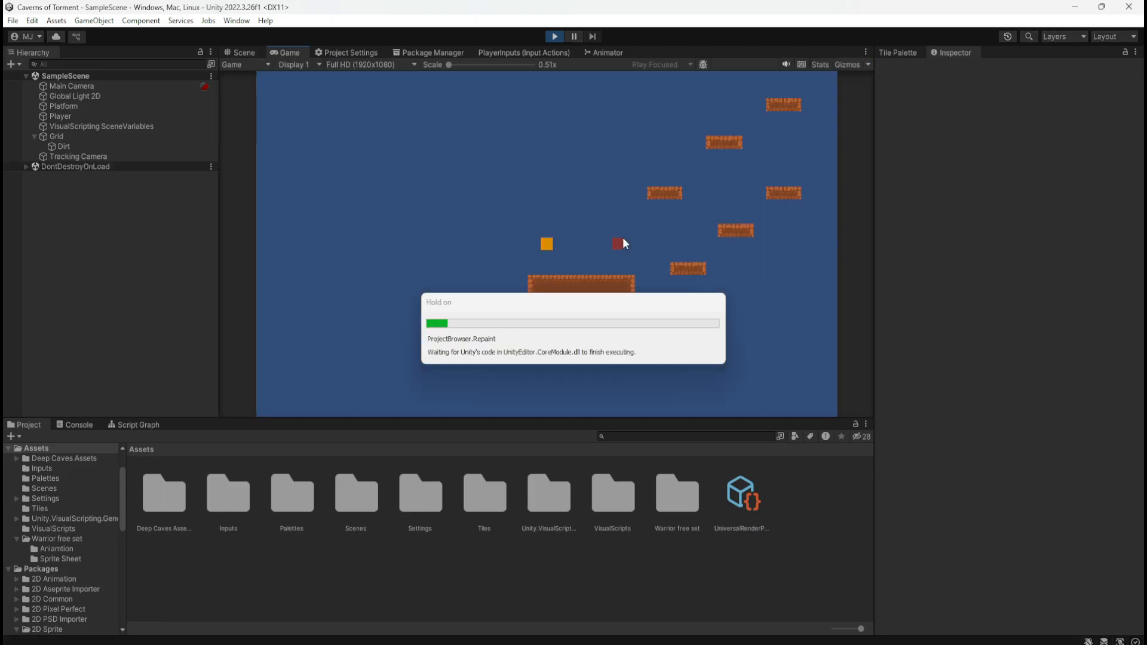
pyautogui.press('d')
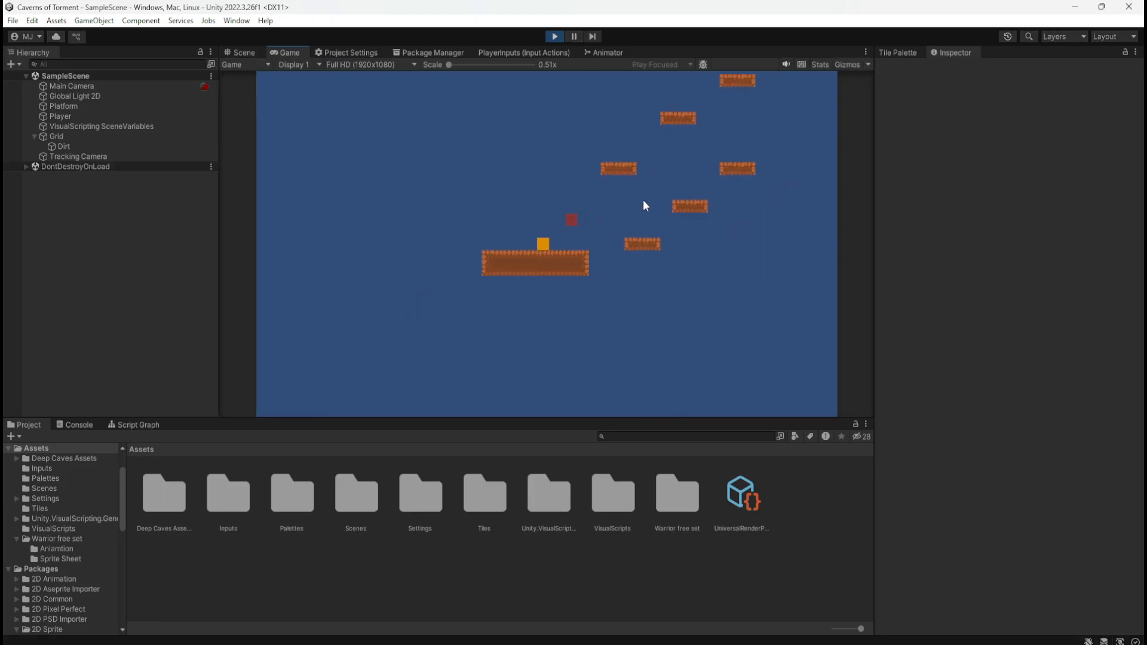
pyautogui.press('a')
pyautogui.press('space')
pyautogui.press('d')
pyautogui.press('a')
pyautogui.press('d')
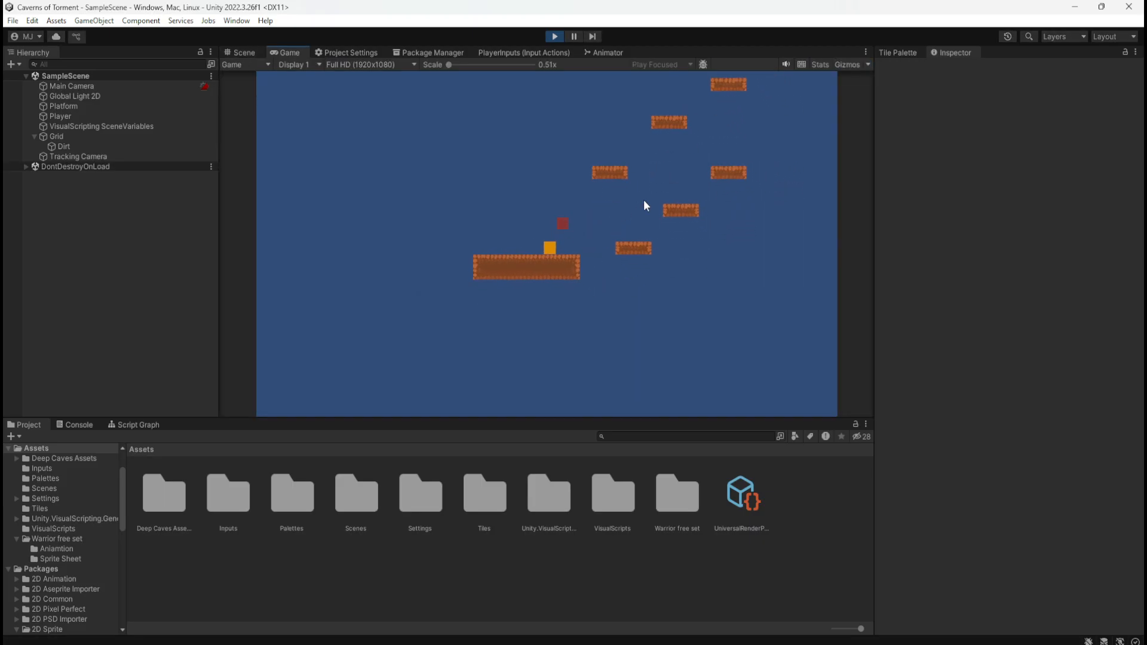
pyautogui.press('a')
pyautogui.press('d')
pyautogui.press('a')
pyautogui.press('space')
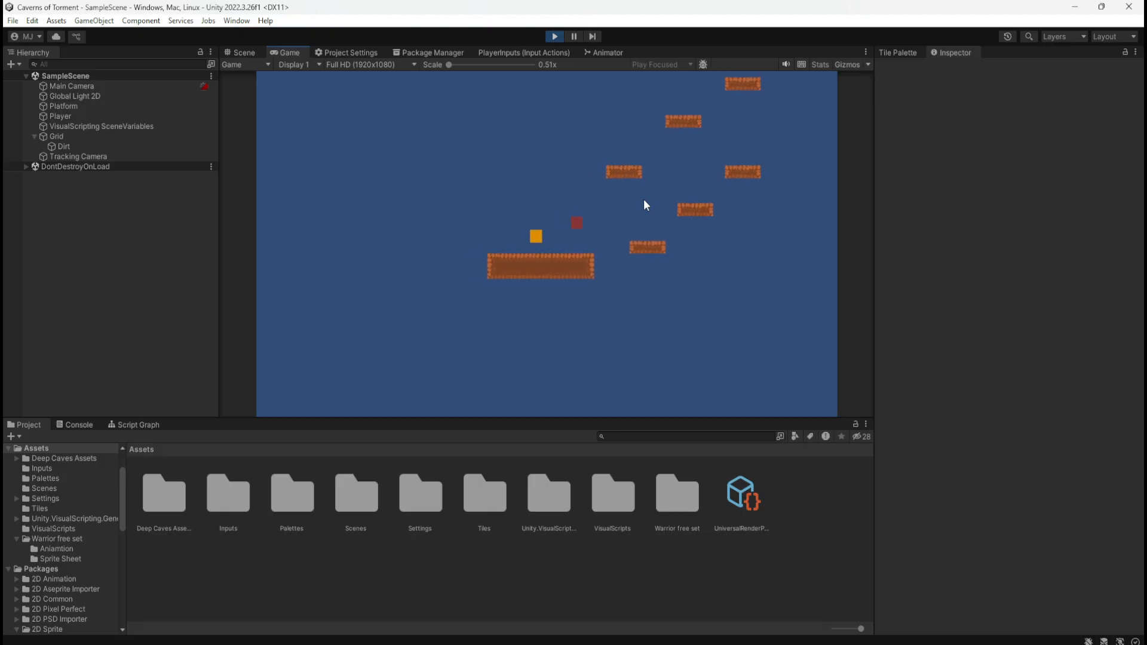
pyautogui.press('d')
pyautogui.press('space')
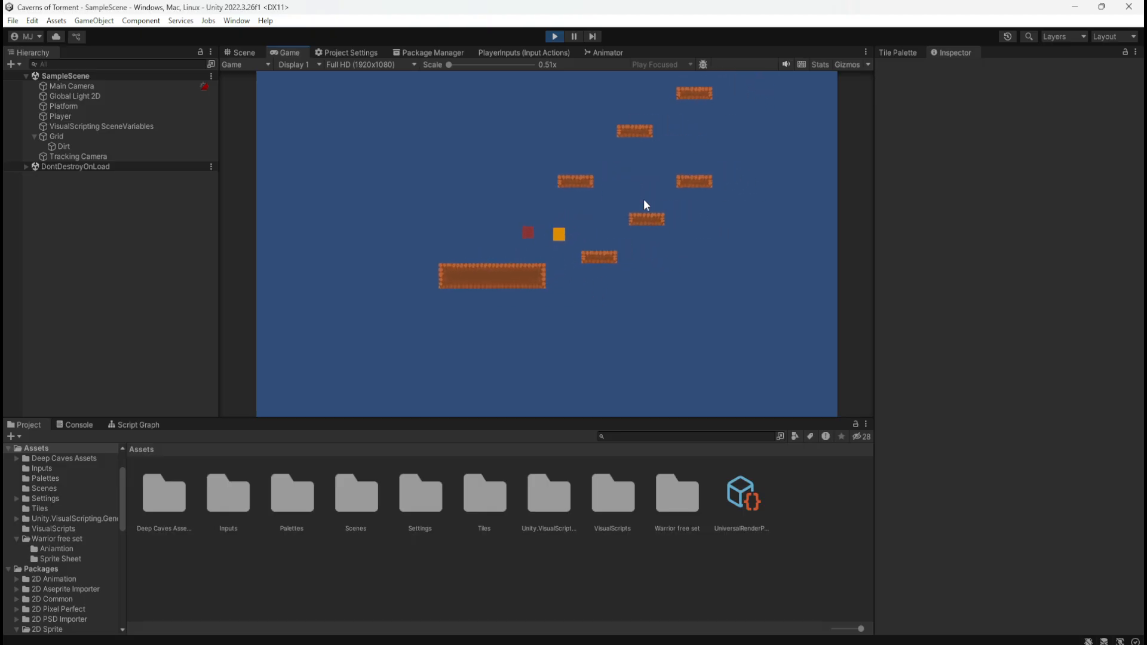
pyautogui.press('space')
pyautogui.press('d')
pyautogui.press('a')
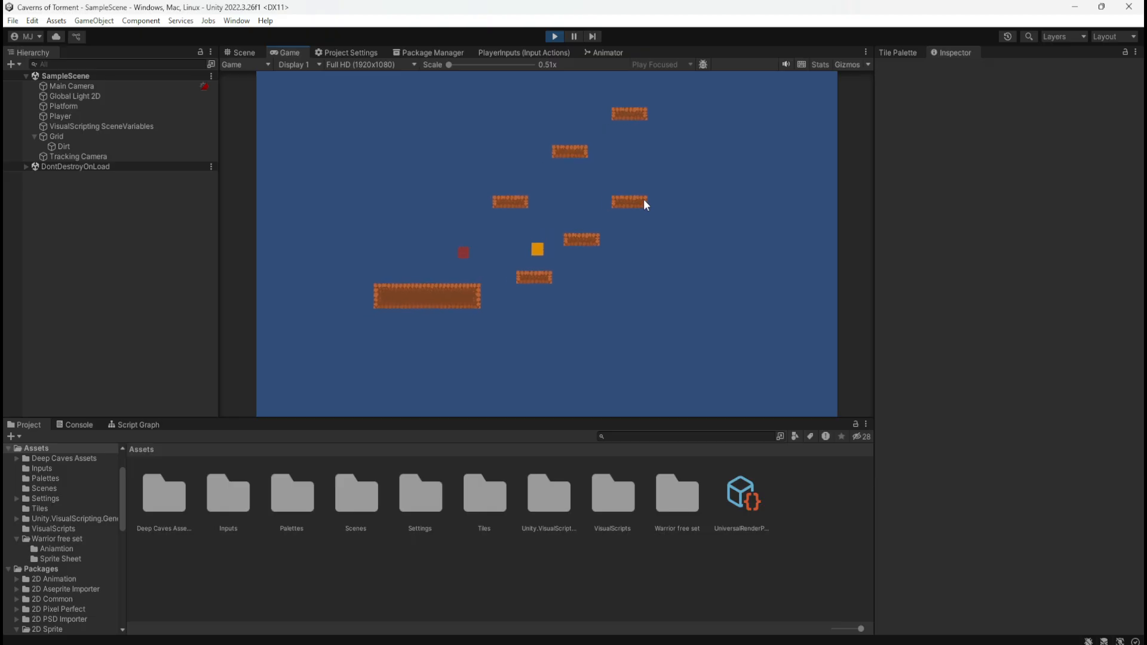
pyautogui.press('space')
pyautogui.press('a')
pyautogui.press('space')
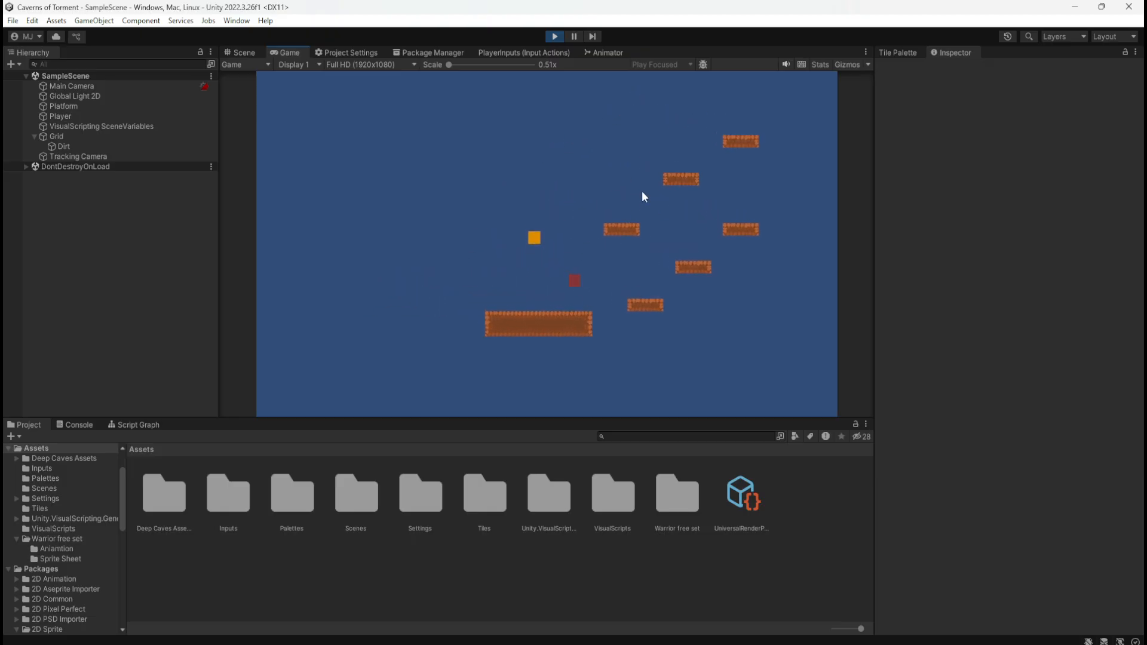
pyautogui.press('d')
pyautogui.press('a')
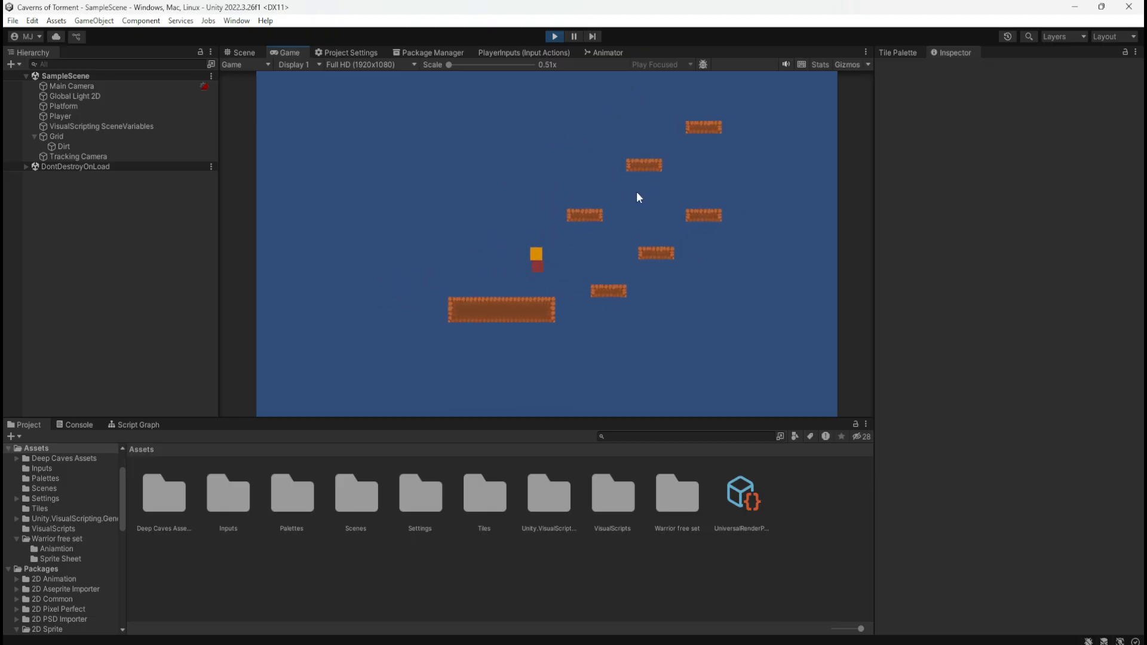
pyautogui.click(555, 37)
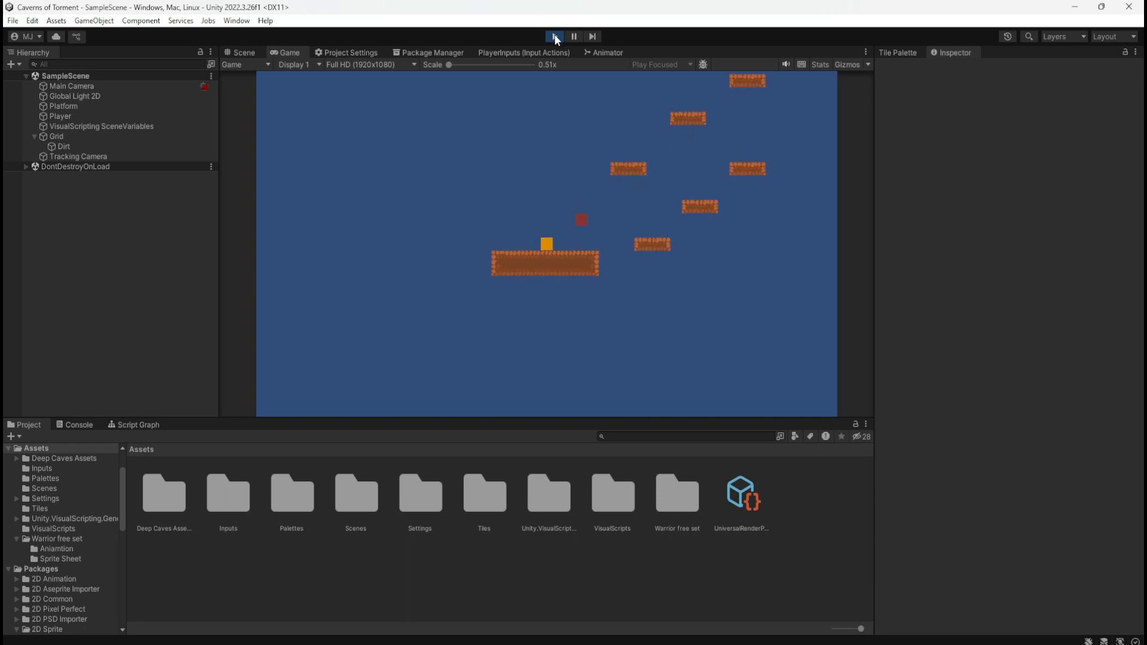
# Try Lens Ortho Size values of 5, 10 and 2 on the Tracking Camera, and settle on 3
pyautogui.click(91, 160)
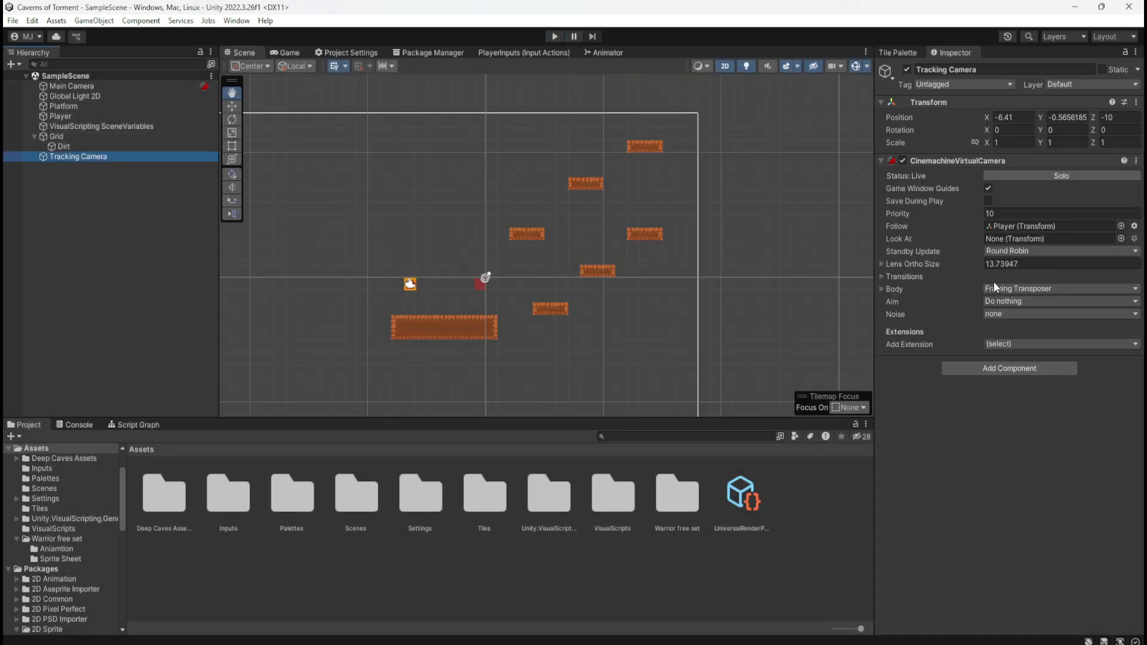
pyautogui.click(881, 263)
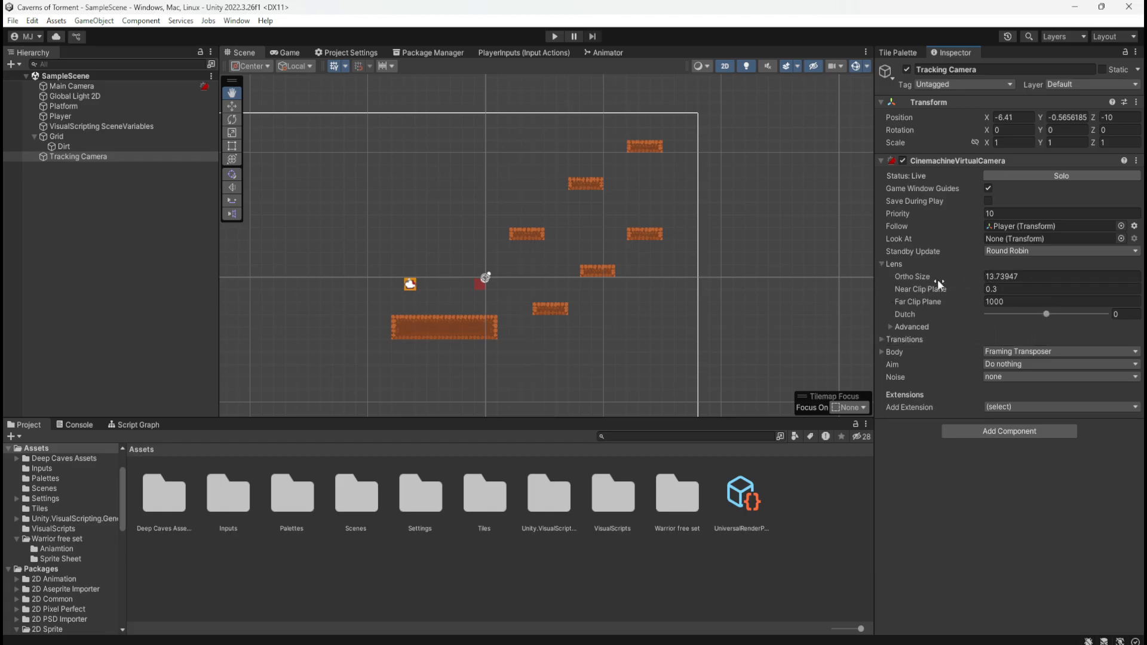
pyautogui.moveTo(921, 271)
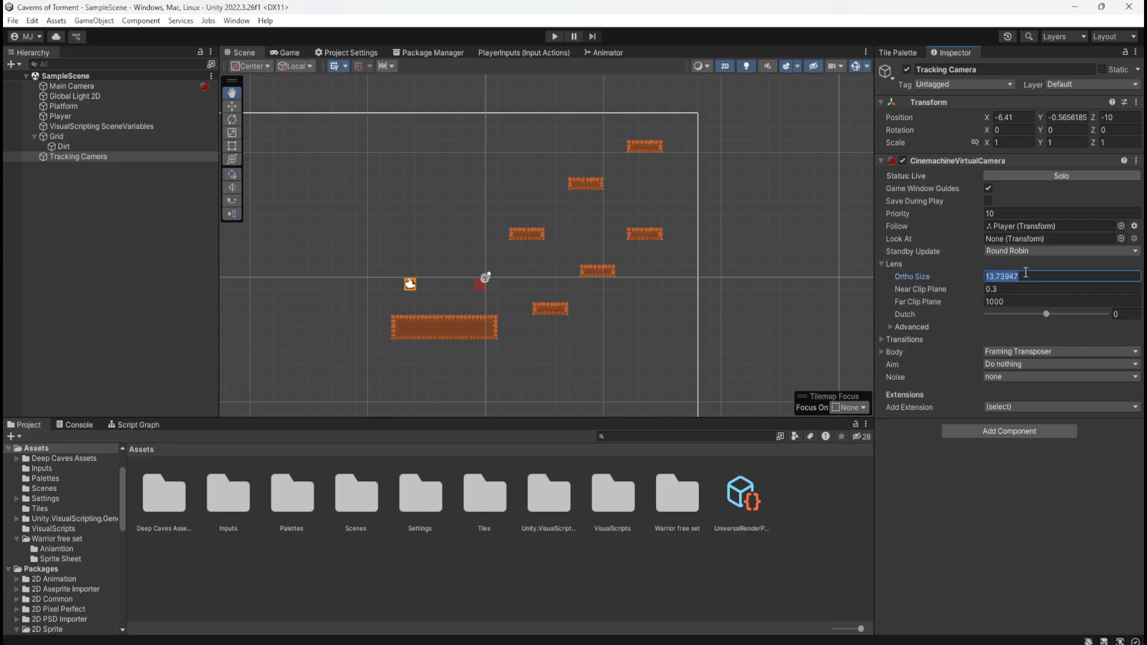
pyautogui.write('5')
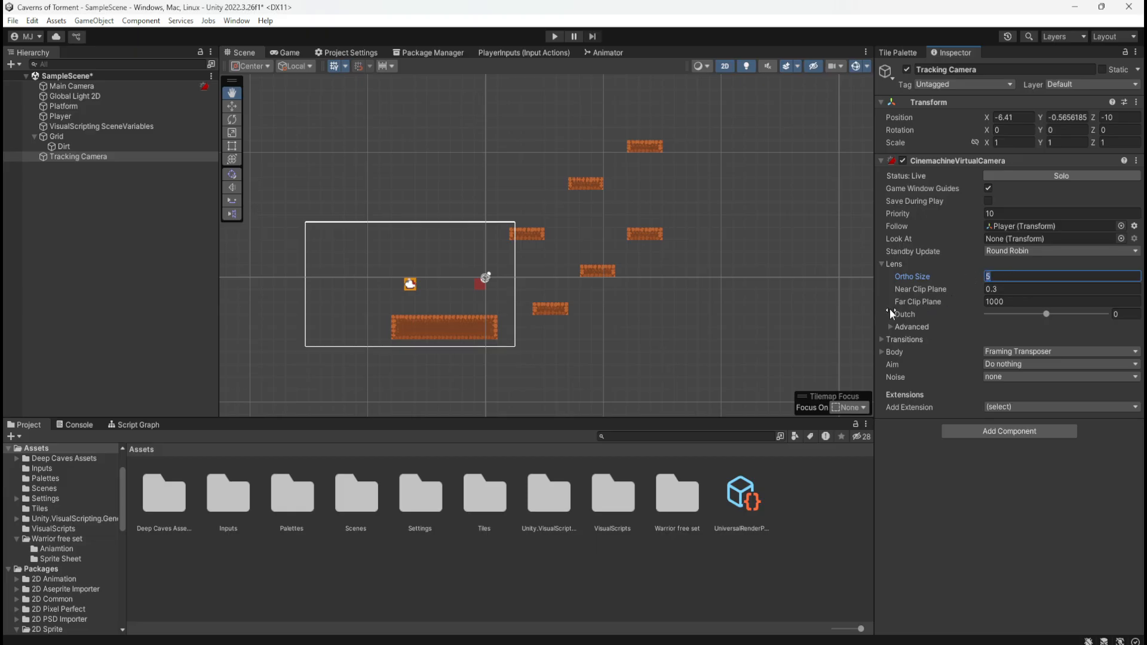
pyautogui.write('10')
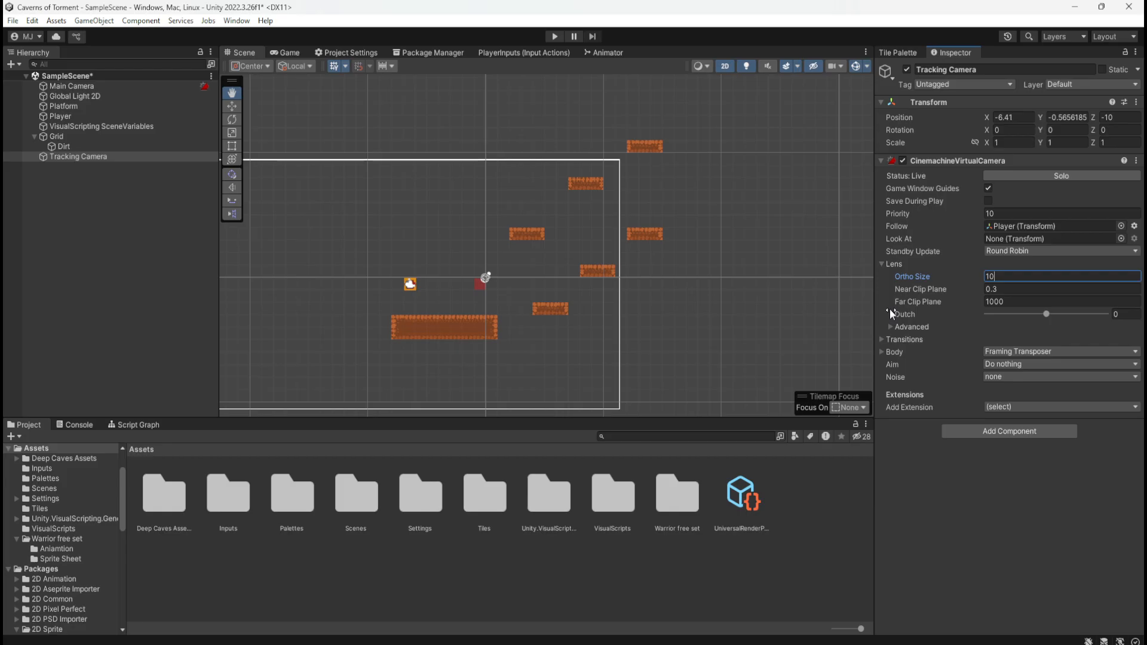
pyautogui.press('BackSpace')
pyautogui.press('BackSpace')
pyautogui.write('2')
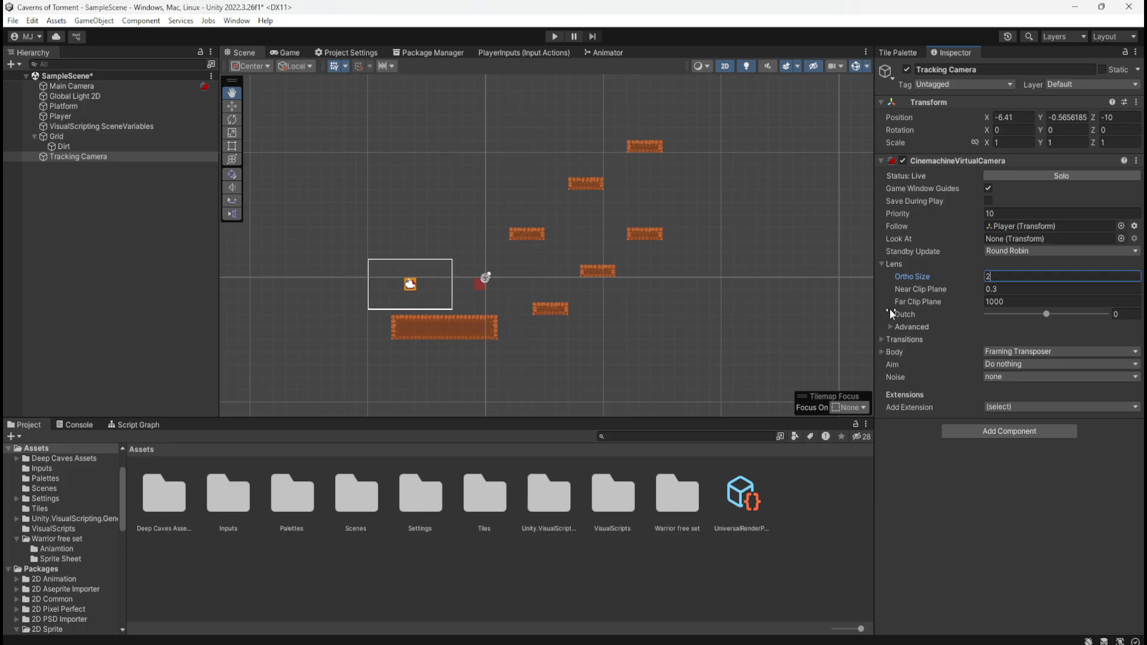
pyautogui.press('BackSpace')
pyautogui.write('3')
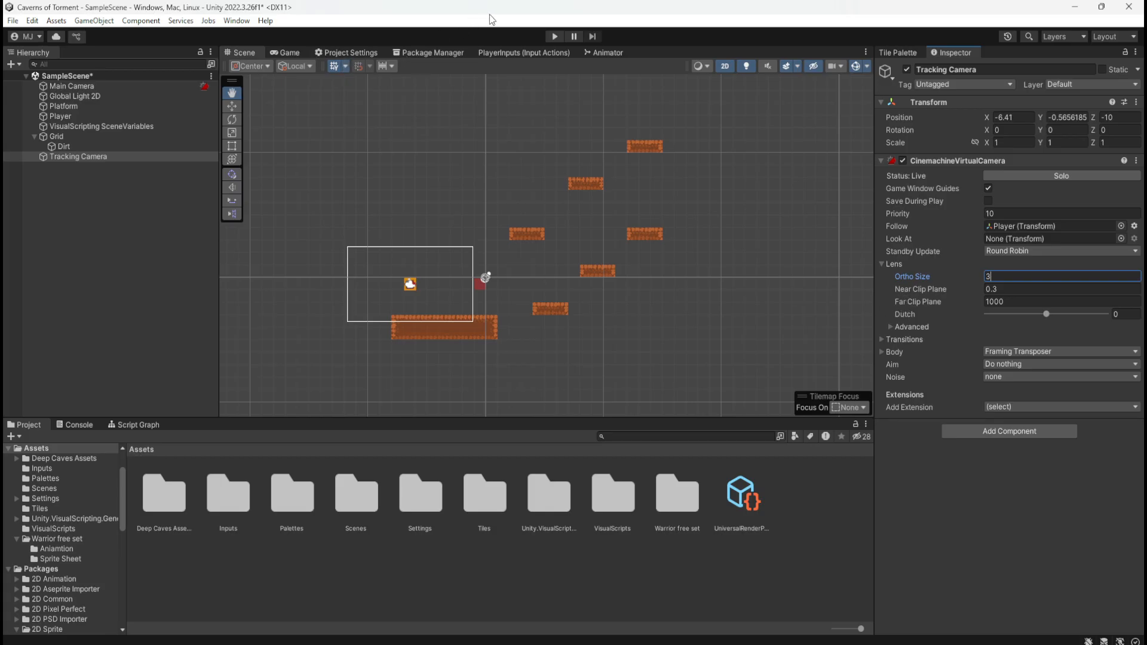
# Play-test the closer camera framing by moving and jumping the player across the ground and dirt platforms, and stop play mode
pyautogui.click(555, 38)
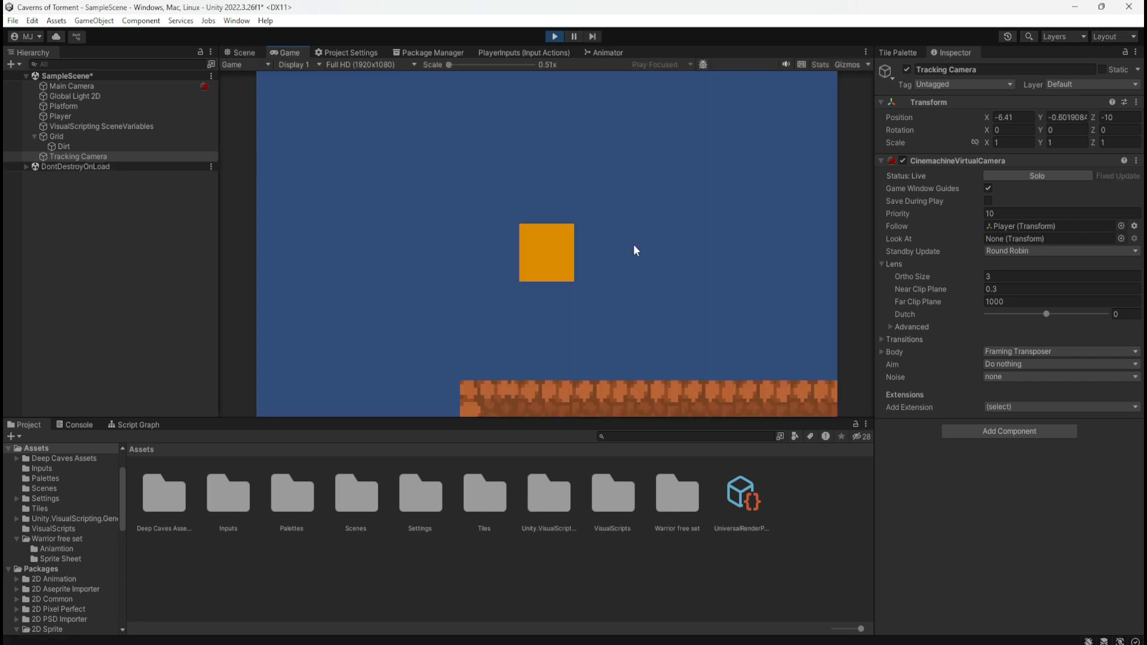
pyautogui.press('d')
pyautogui.press('space')
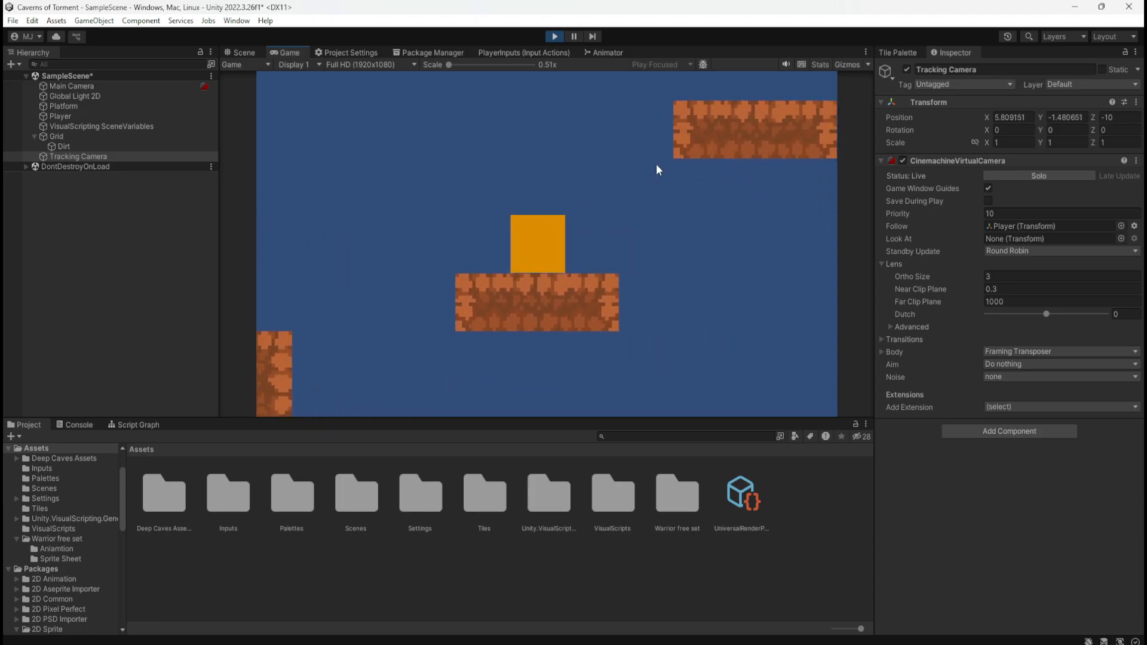
pyautogui.press('space')
pyautogui.press('d')
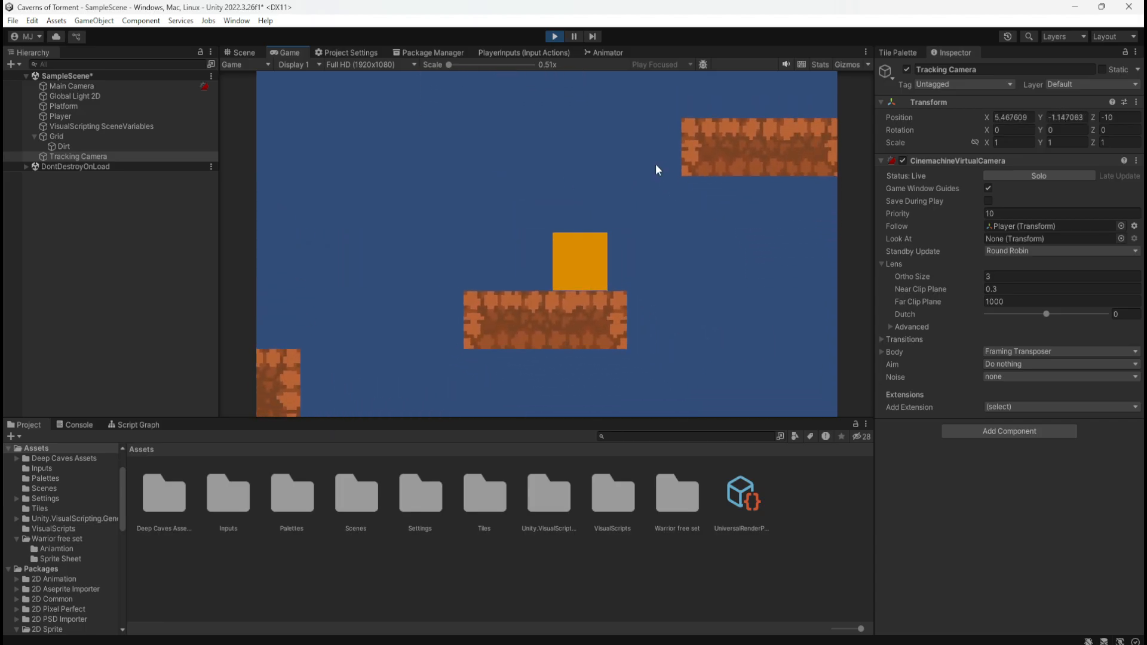
pyautogui.press('a')
pyautogui.press('space')
pyautogui.press('space')
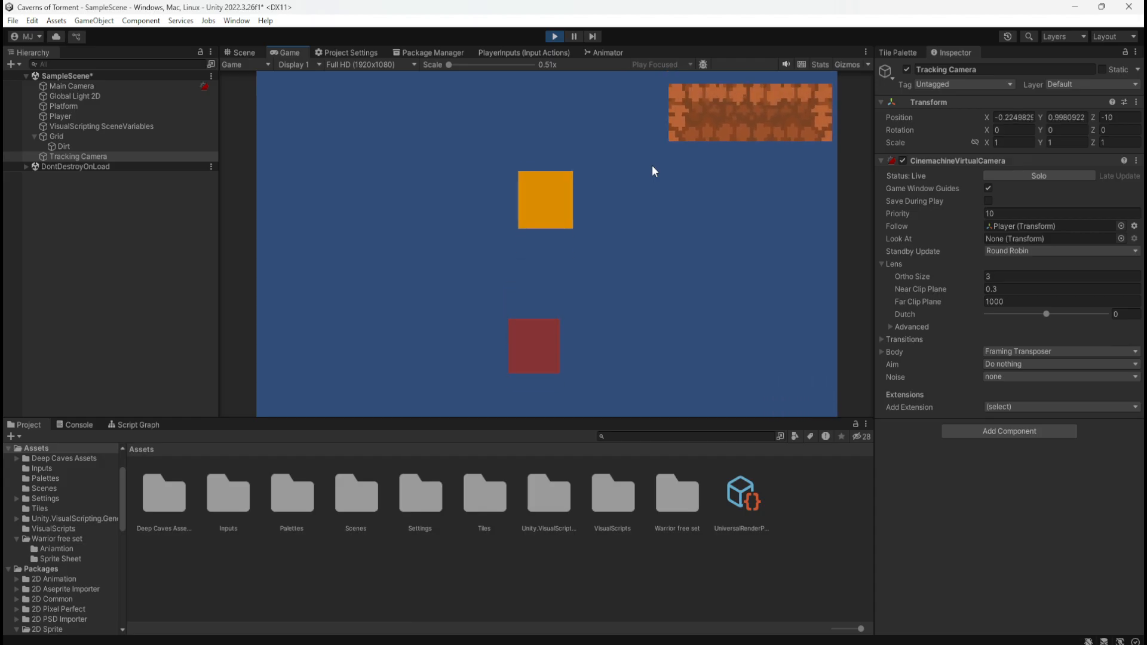
pyautogui.press('d')
pyautogui.press('space')
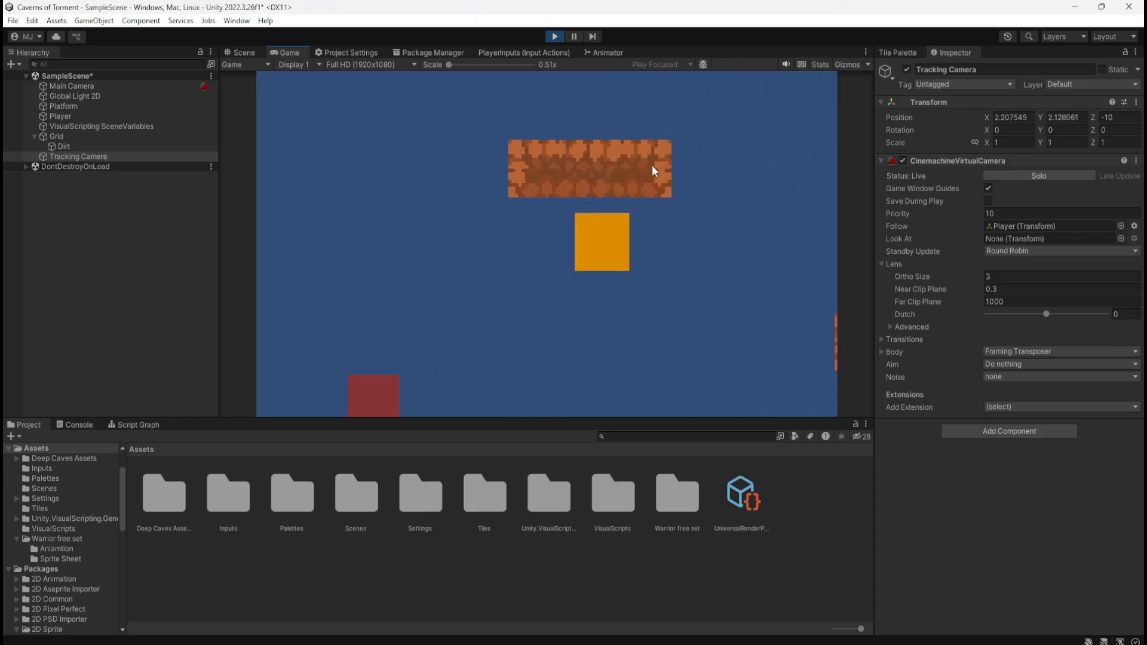
pyautogui.press('space')
pyautogui.press('d')
pyautogui.press('a')
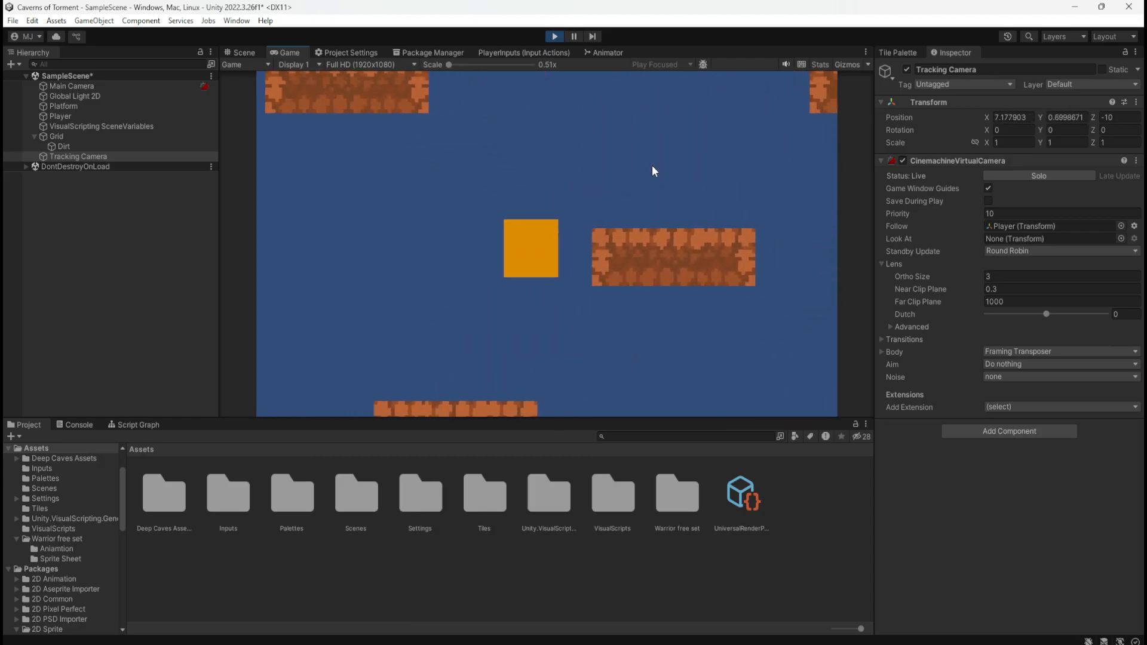
pyautogui.press('d')
pyautogui.press('space')
pyautogui.press('a')
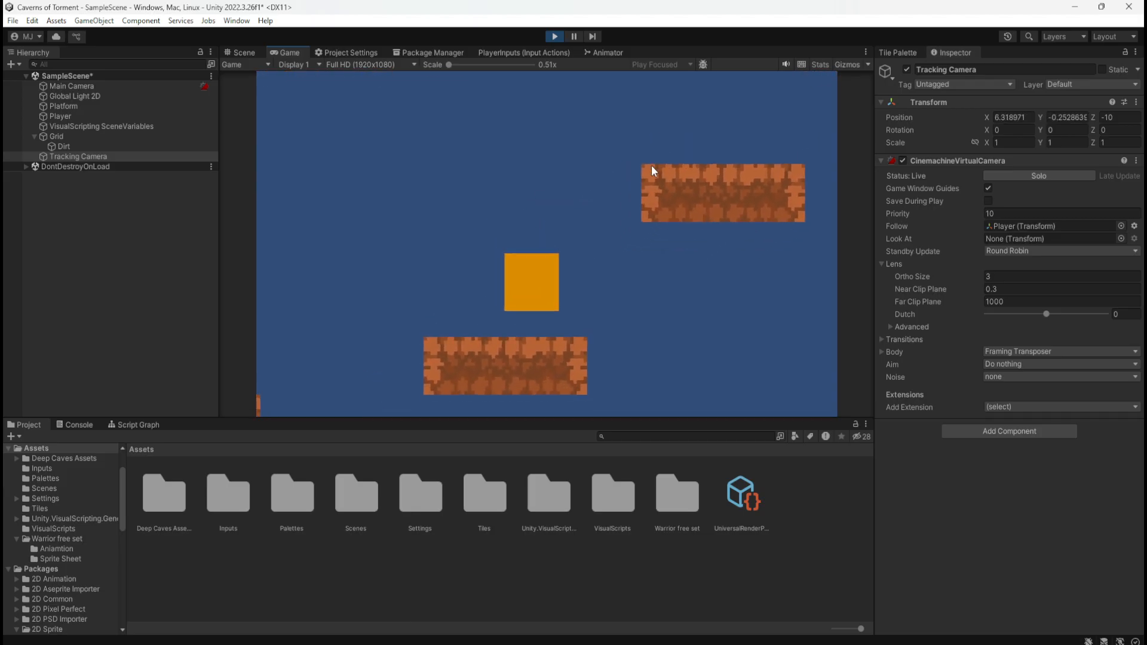
pyautogui.press('space')
pyautogui.press('space')
pyautogui.press('d')
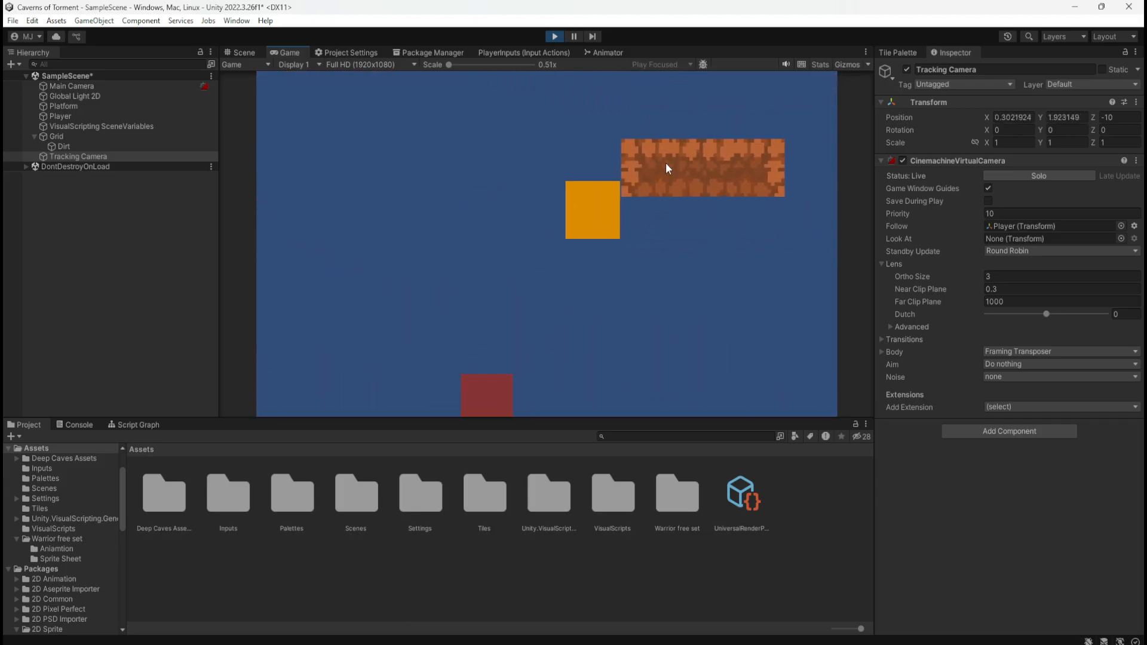
pyautogui.press('a')
pyautogui.press('d')
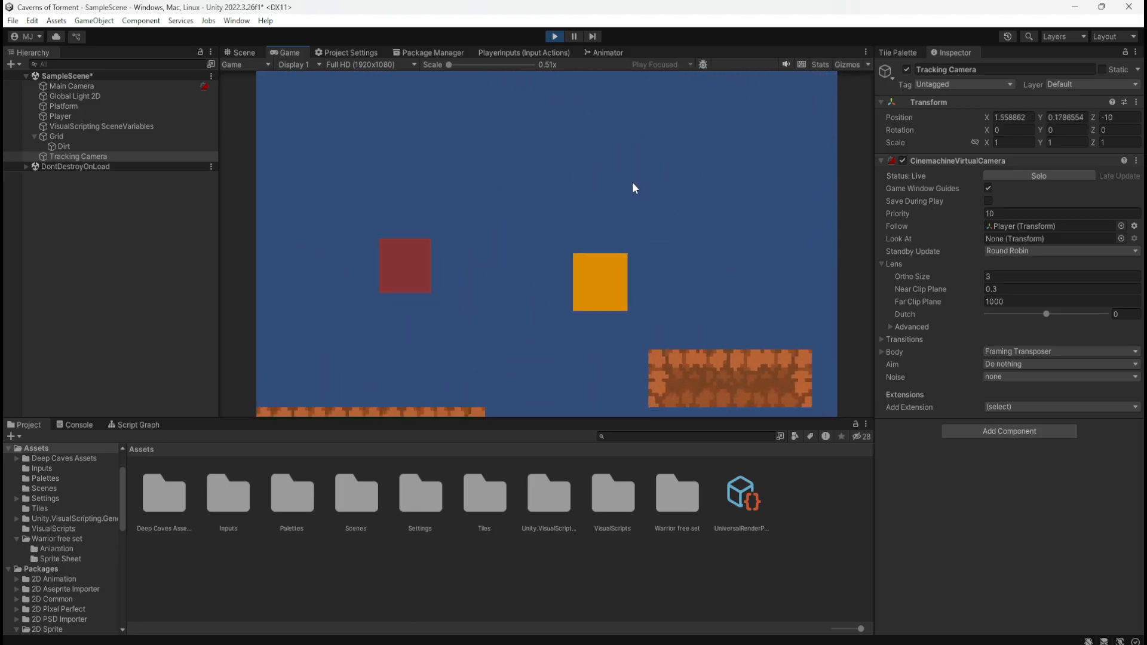
pyautogui.press('space')
pyautogui.press('a')
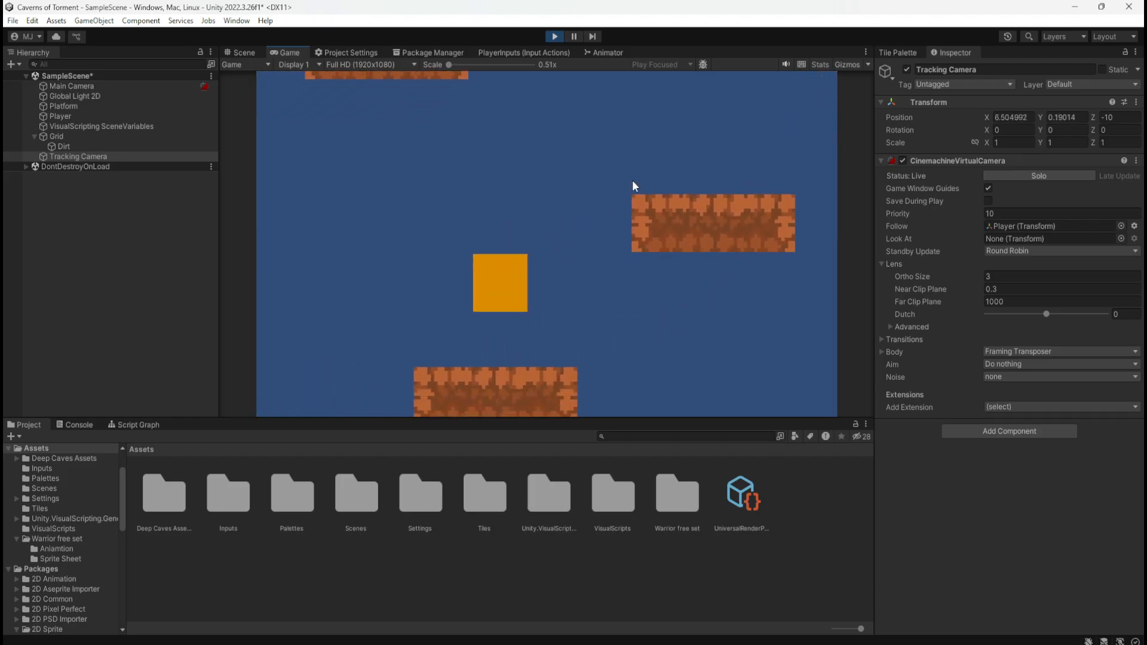
pyautogui.press('space')
pyautogui.press('a')
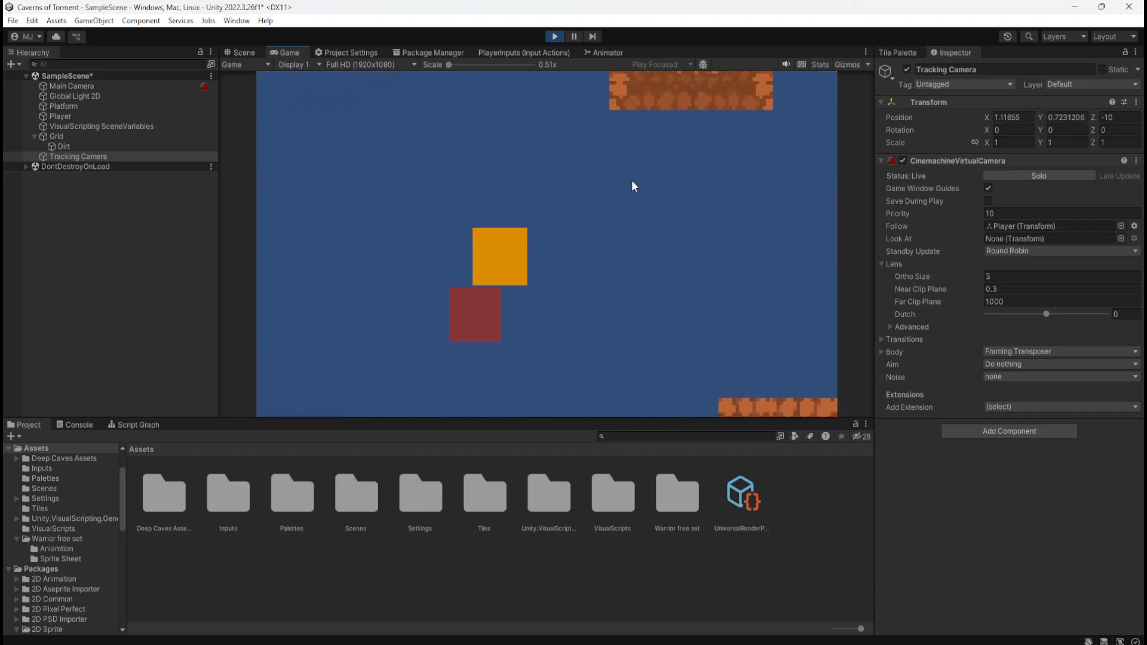
pyautogui.press('space')
pyautogui.press('d')
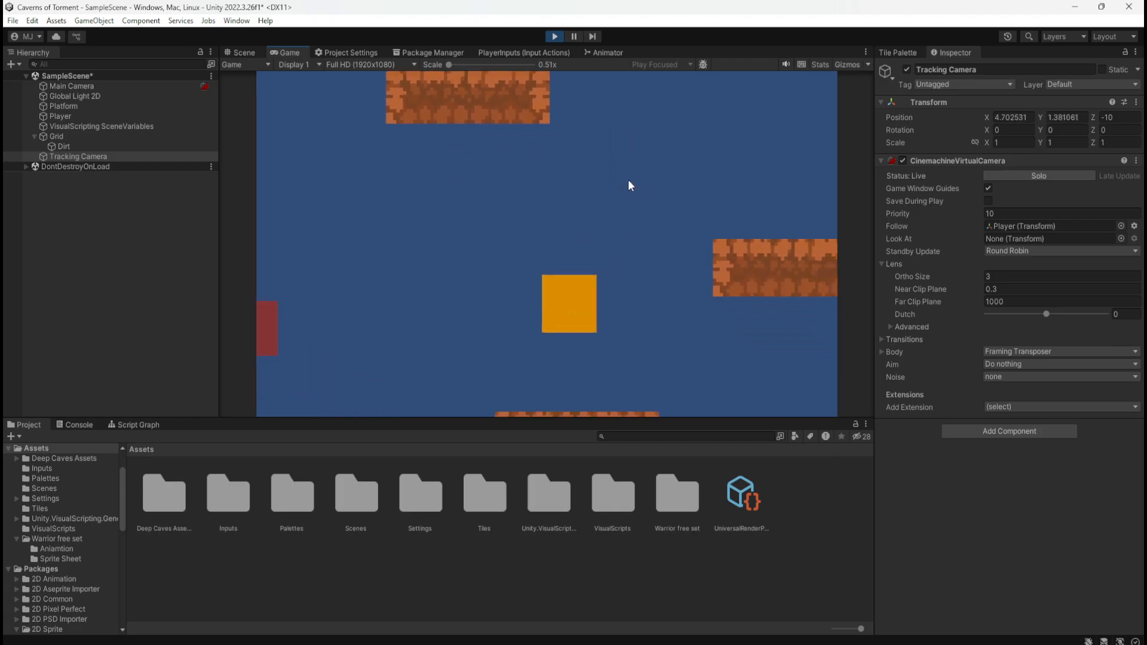
pyautogui.press('a')
pyautogui.press('space')
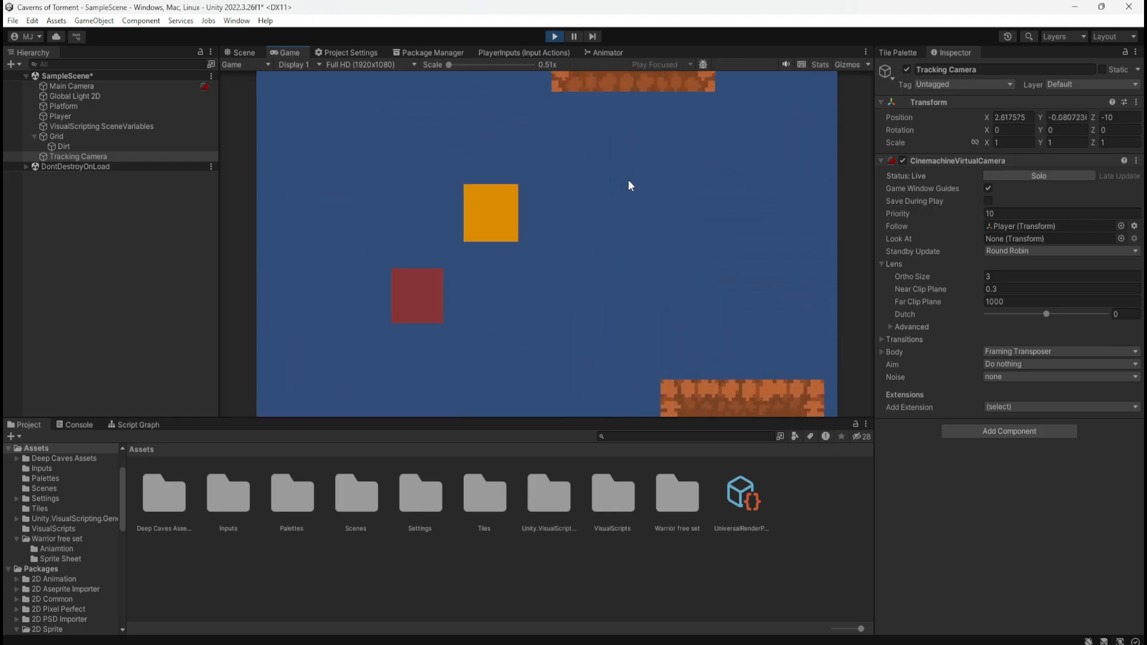
pyautogui.press('d')
pyautogui.press('space')
pyautogui.press('d')
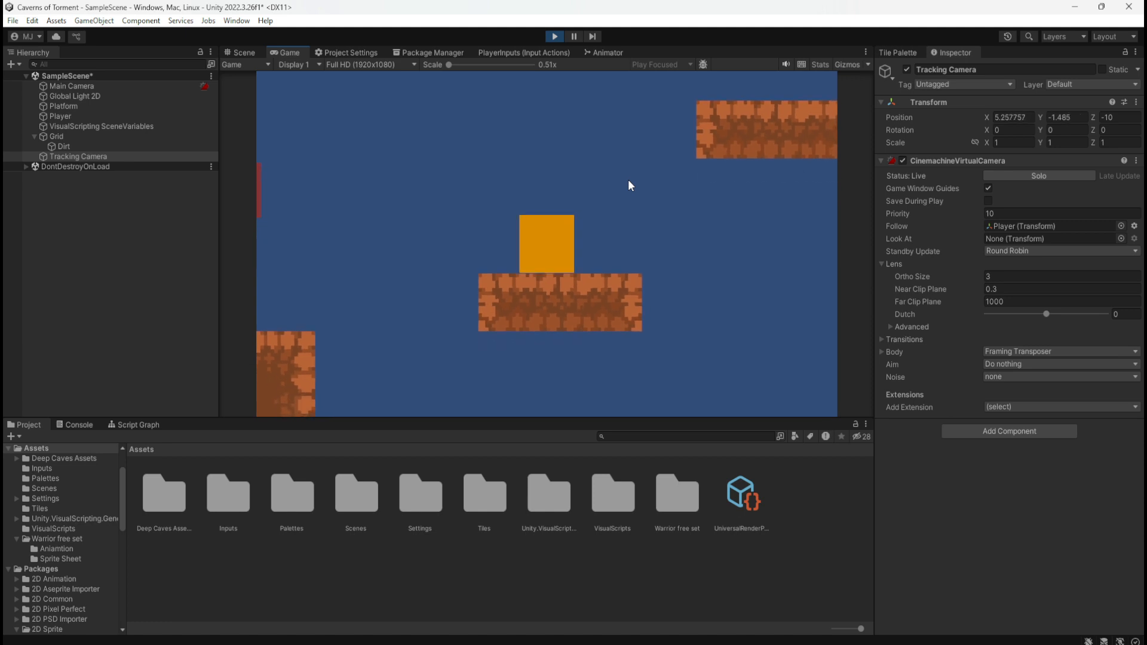
pyautogui.press('a')
pyautogui.press('space')
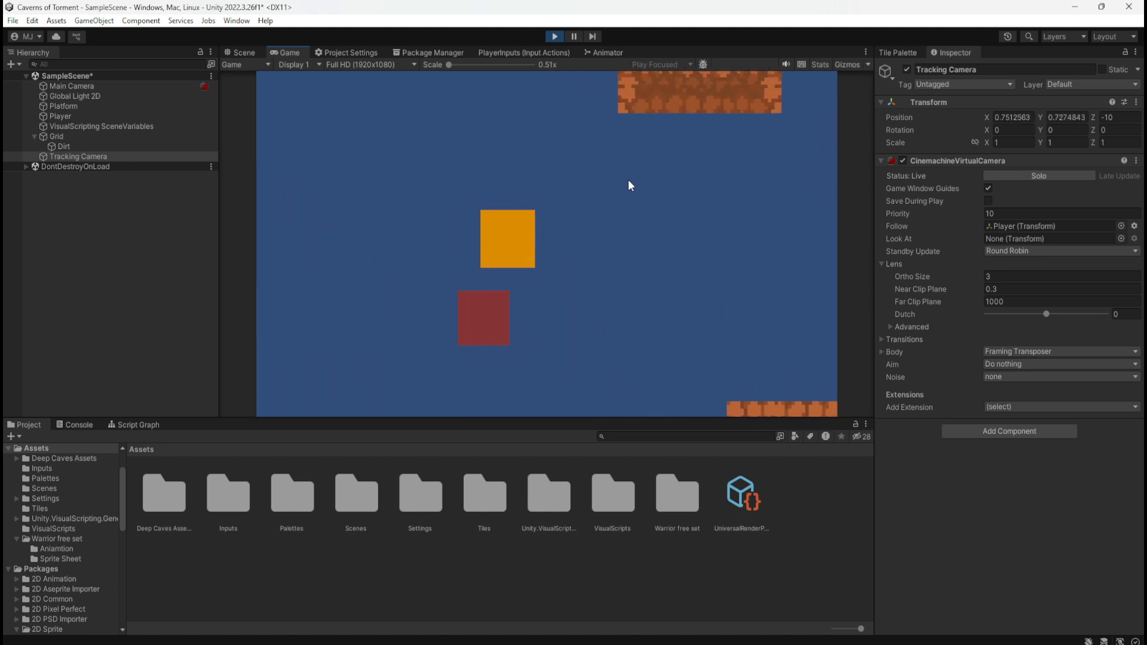
pyautogui.press('d')
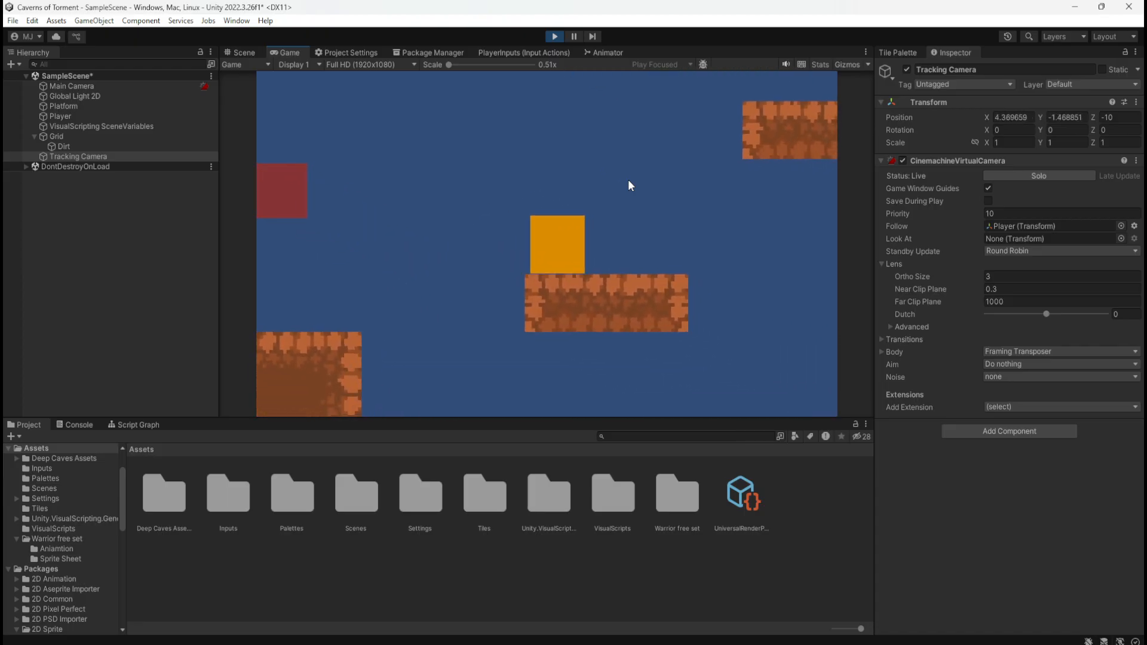
pyautogui.press('d')
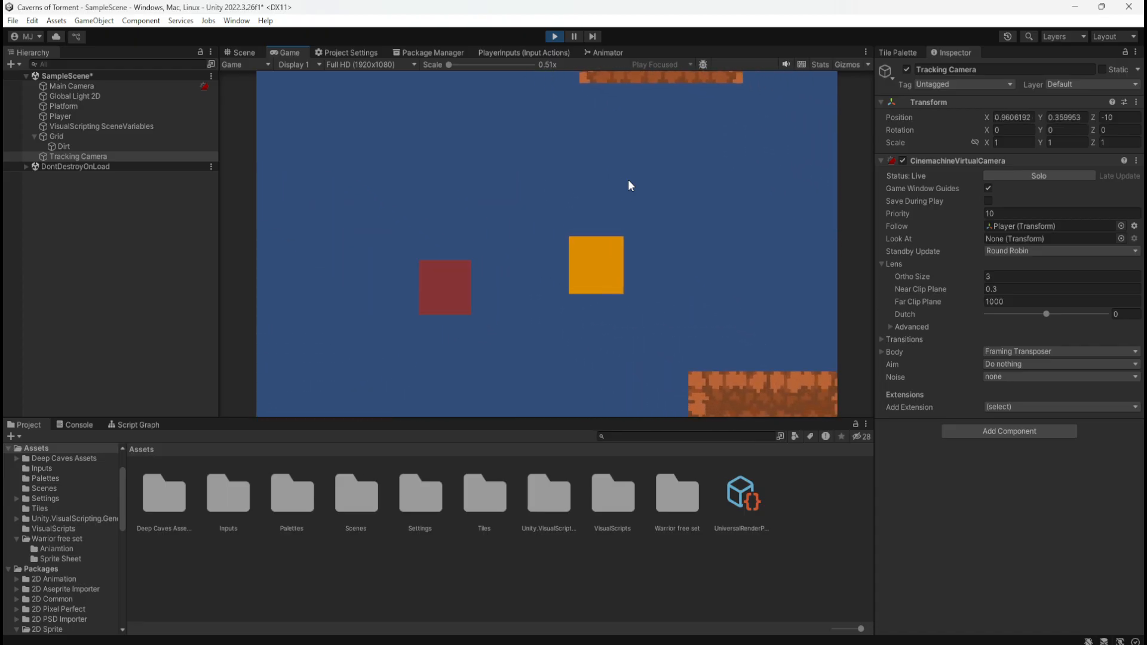
pyautogui.press('a')
pyautogui.press('space')
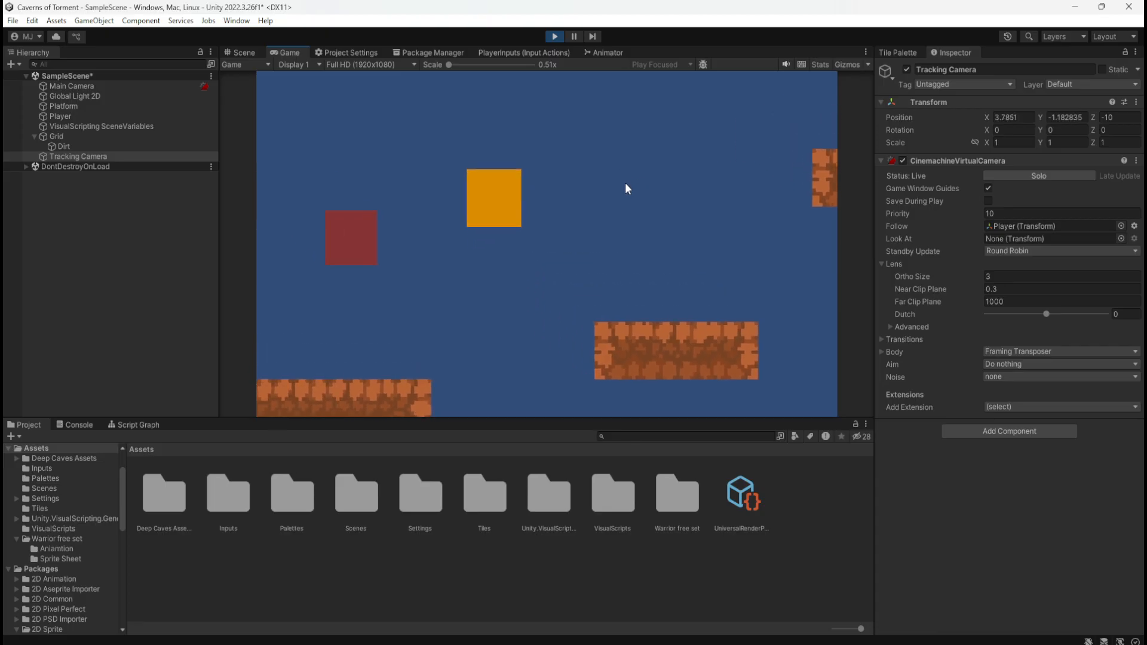
pyautogui.press('a')
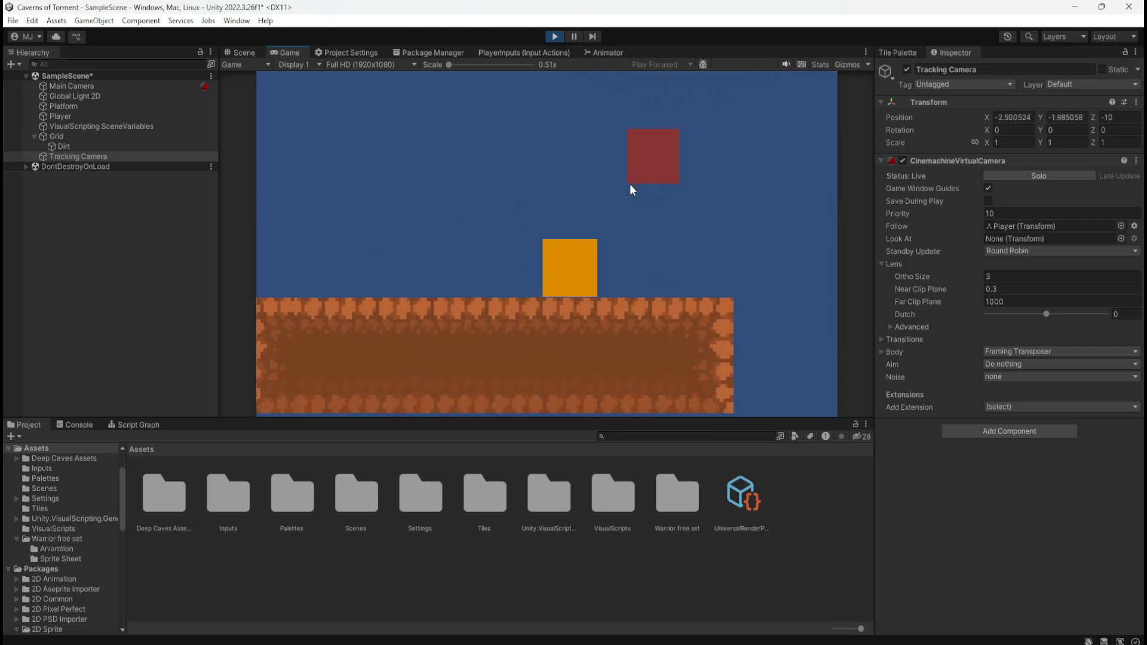
pyautogui.click(553, 37)
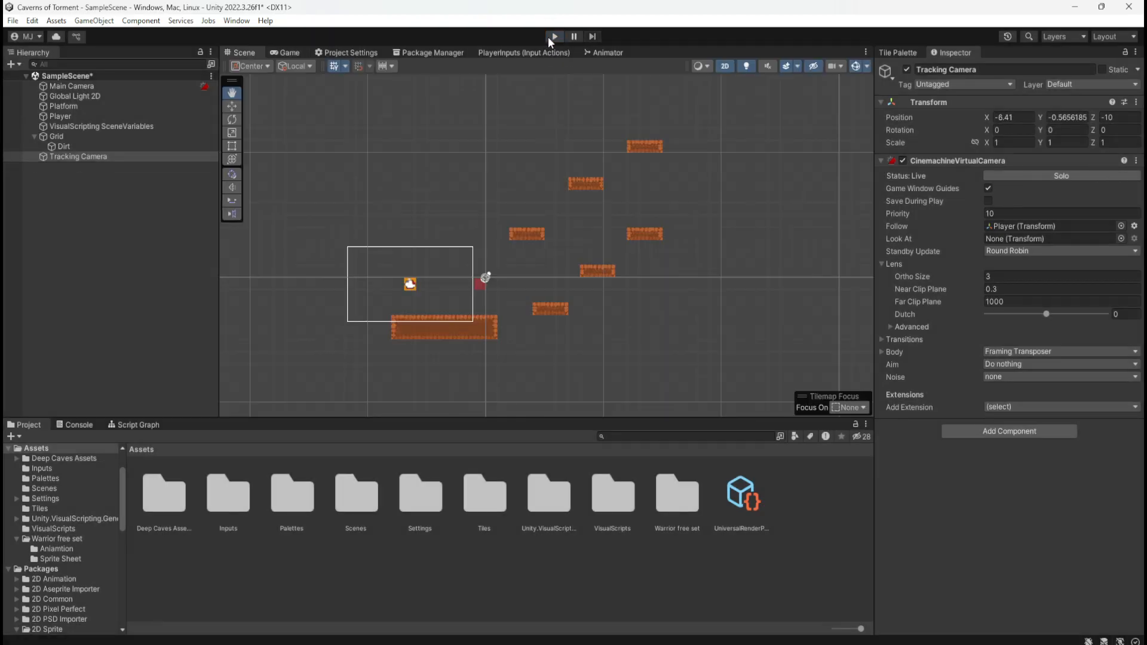
# Move the Player straight down to just above the ground platform, at about Y -2.32
pyautogui.scroll(5, 358, 311)
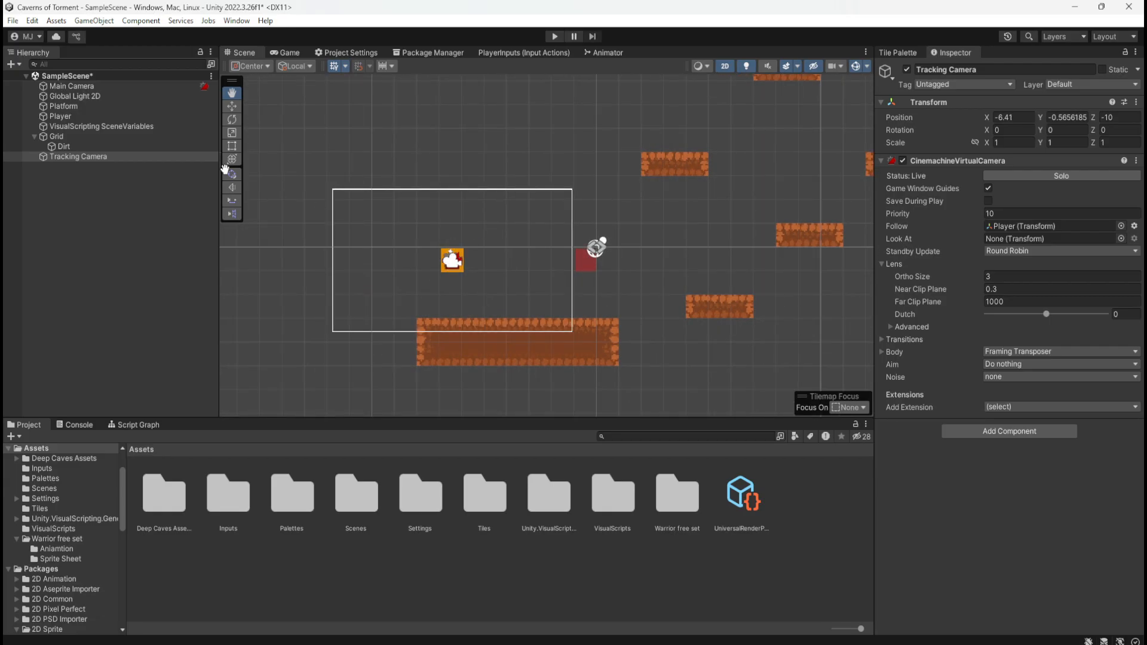
pyautogui.click(117, 117)
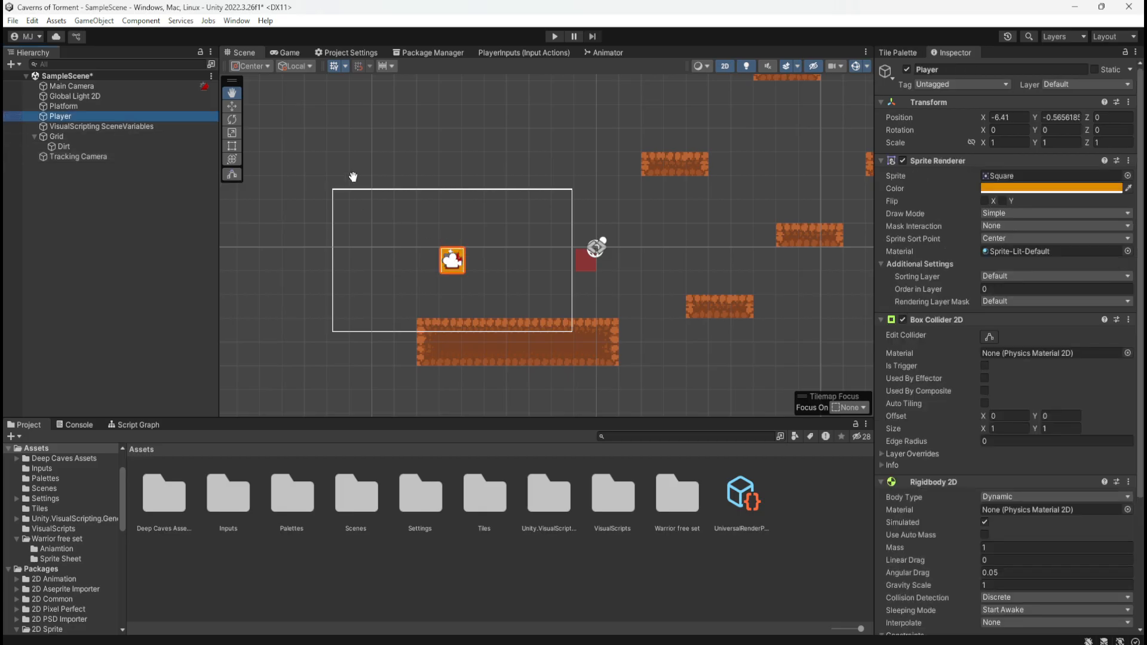
pyautogui.press('w')
pyautogui.moveTo(450, 210); pyautogui.dragTo(445, 257)
pyautogui.scroll(8, 493, 315)
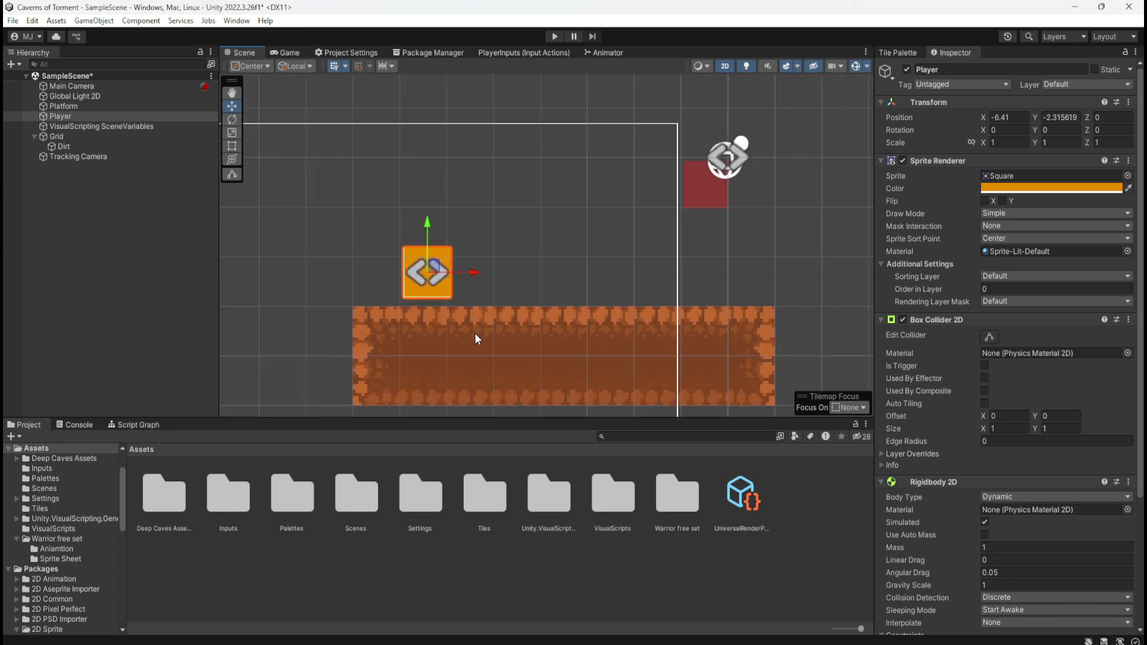
# Try an X size of 0 on the Player's Box Collider 2D and restore it to 1
pyautogui.scroll(4, 485, 338)
pyautogui.scroll(-4, 507, 314)
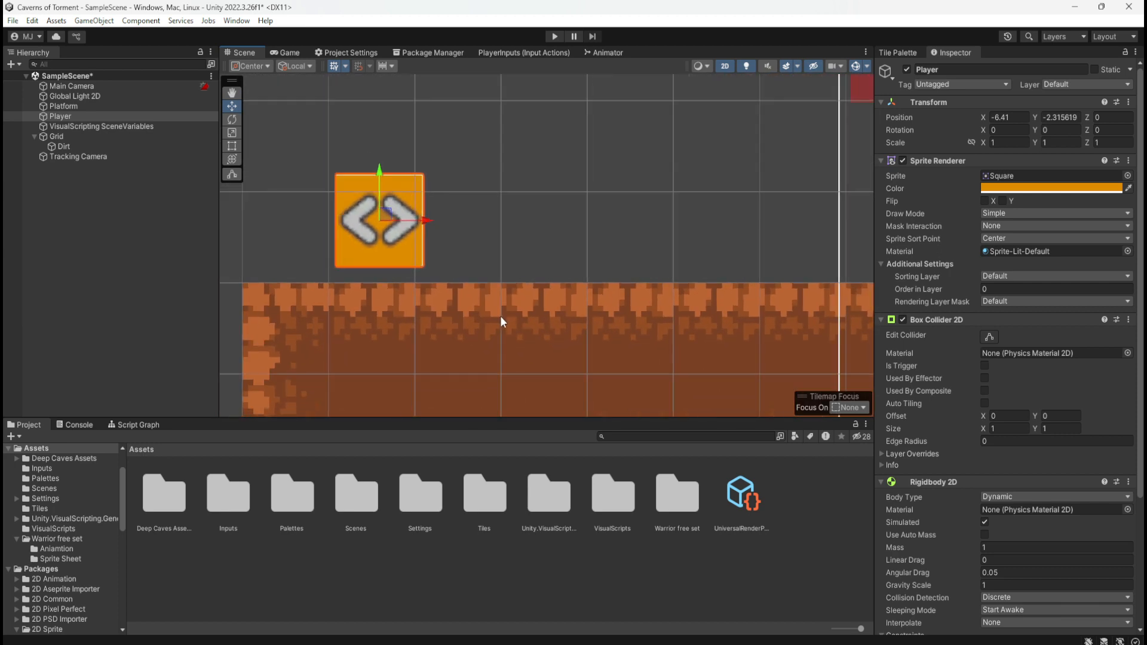
pyautogui.scroll(-3, 500, 317)
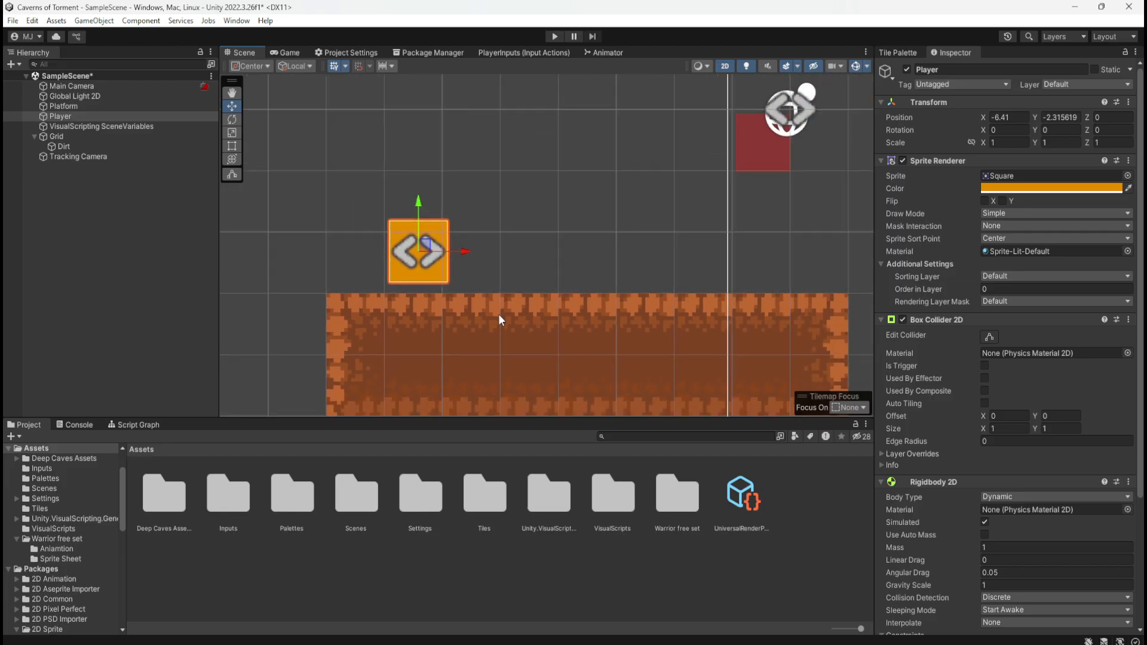
pyautogui.scroll(-2, 499, 314)
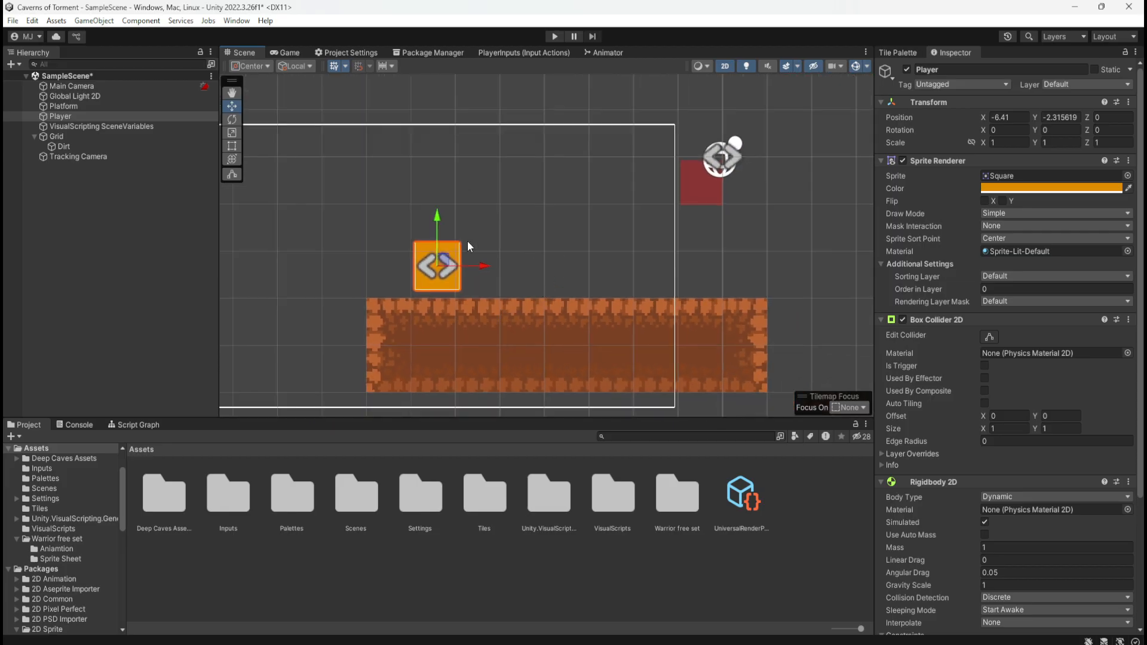
pyautogui.scroll(5, 427, 293)
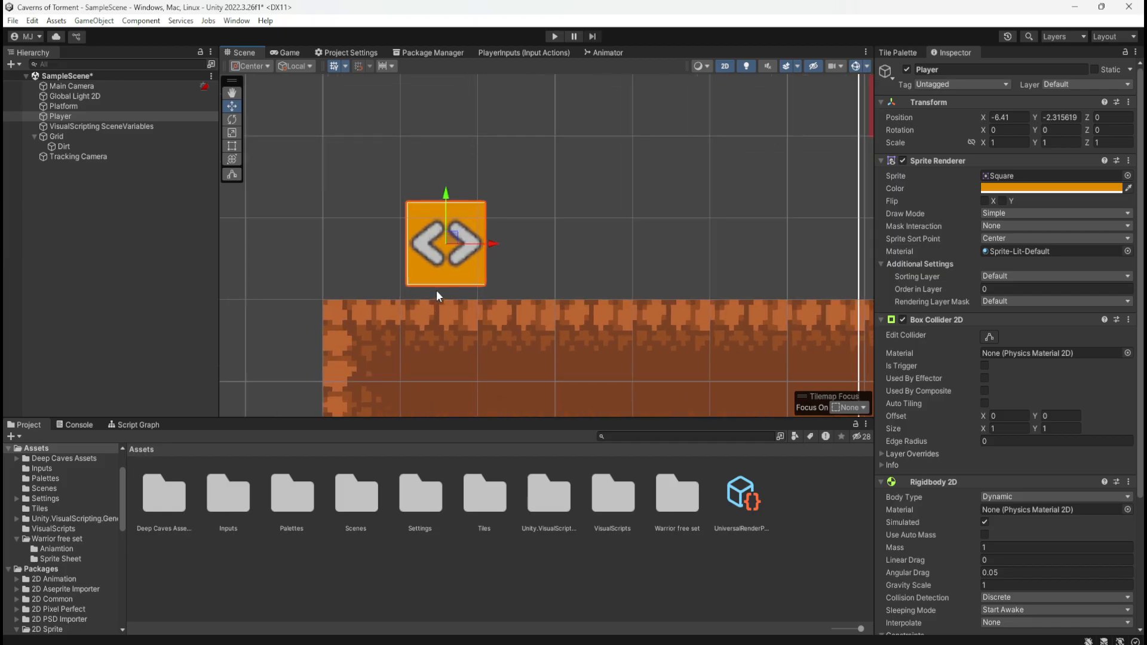
pyautogui.scroll(-3, 374, 288)
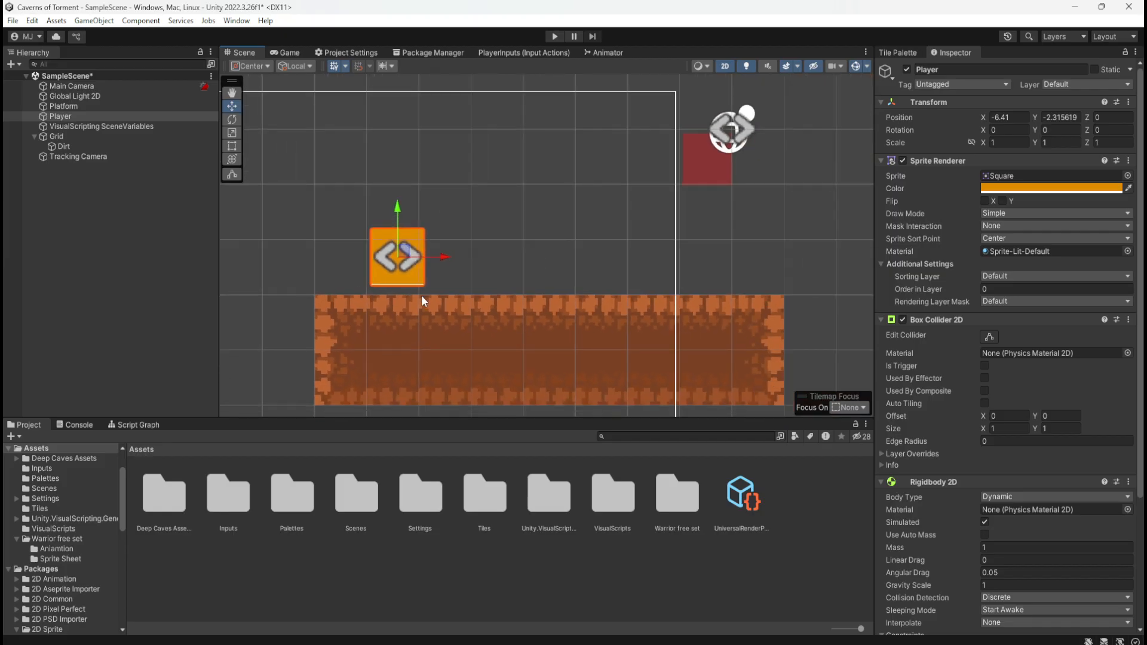
pyautogui.scroll(4, 421, 295)
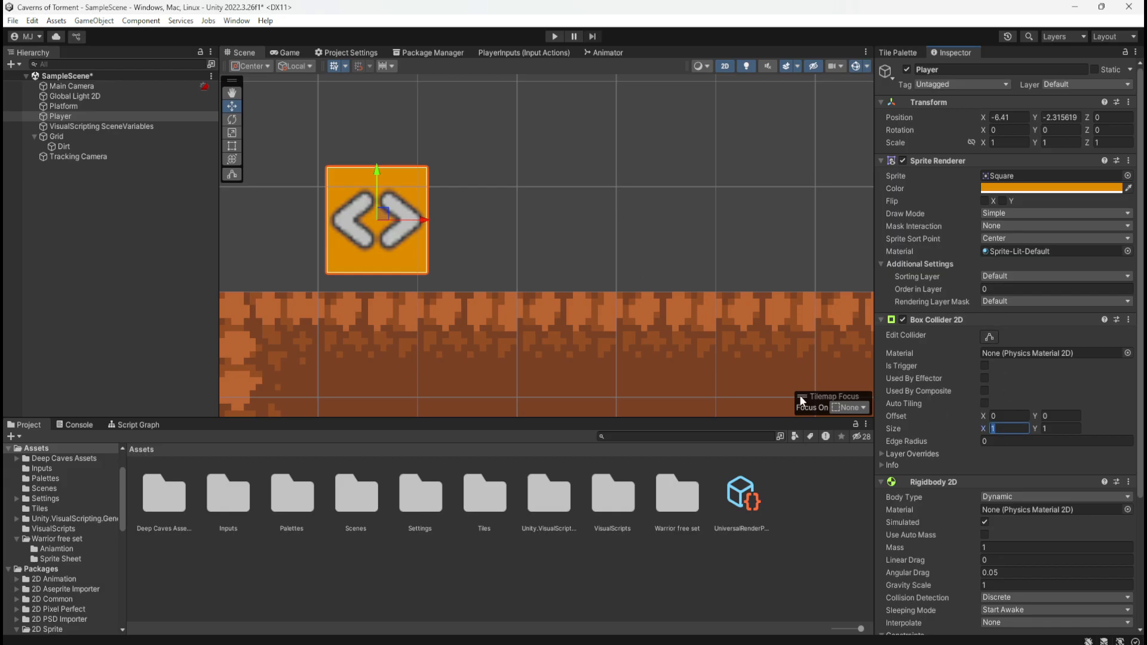
pyautogui.write('0')
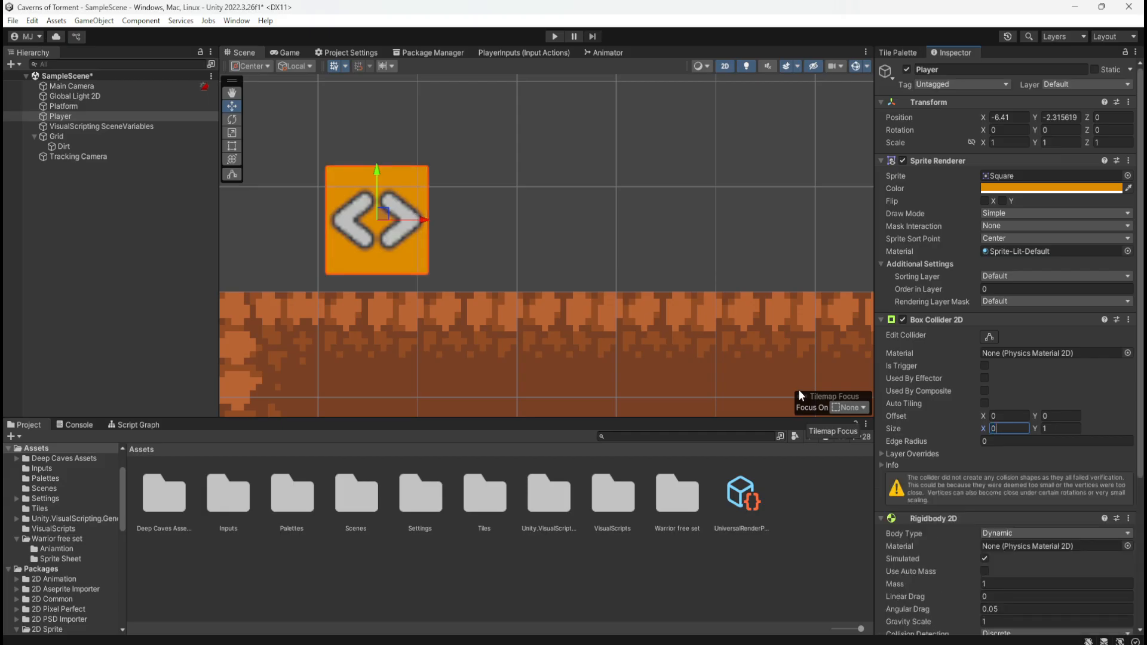
pyautogui.write('1')
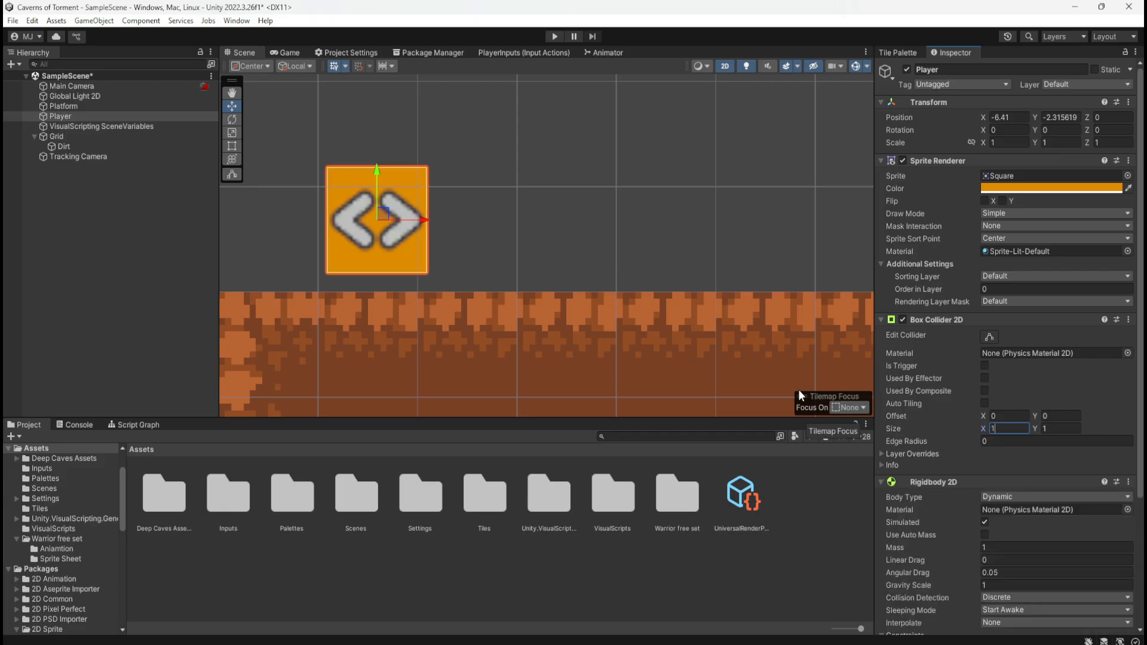
pyautogui.click(488, 193)
pyautogui.click(421, 185)
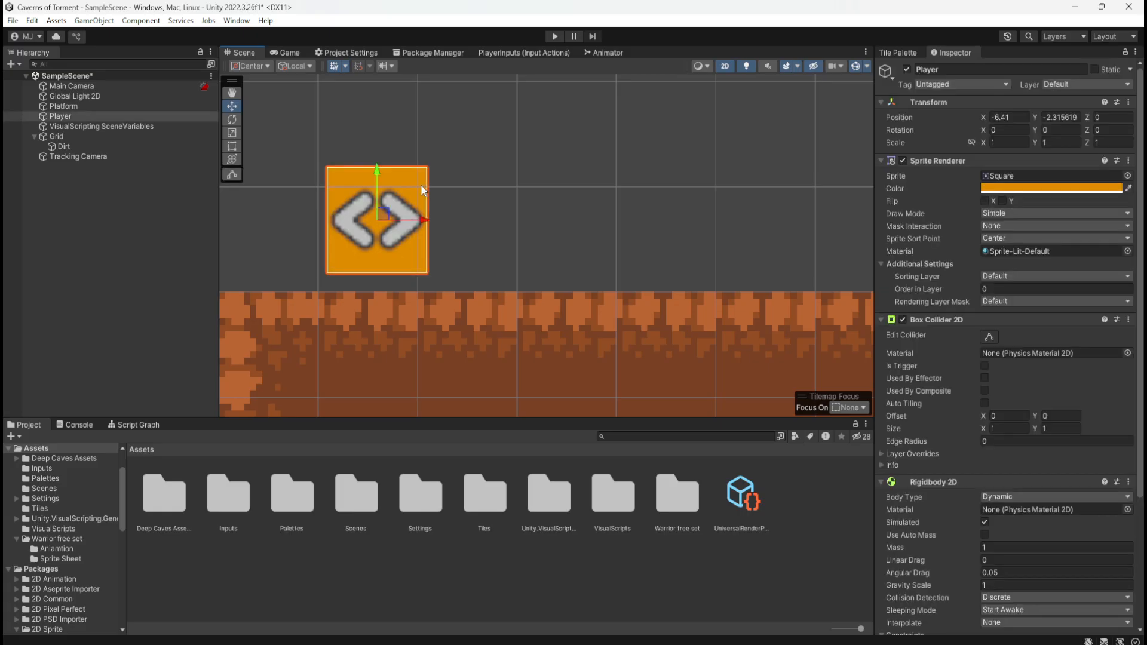
pyautogui.click(486, 177)
pyautogui.click(412, 187)
pyautogui.click(591, 239)
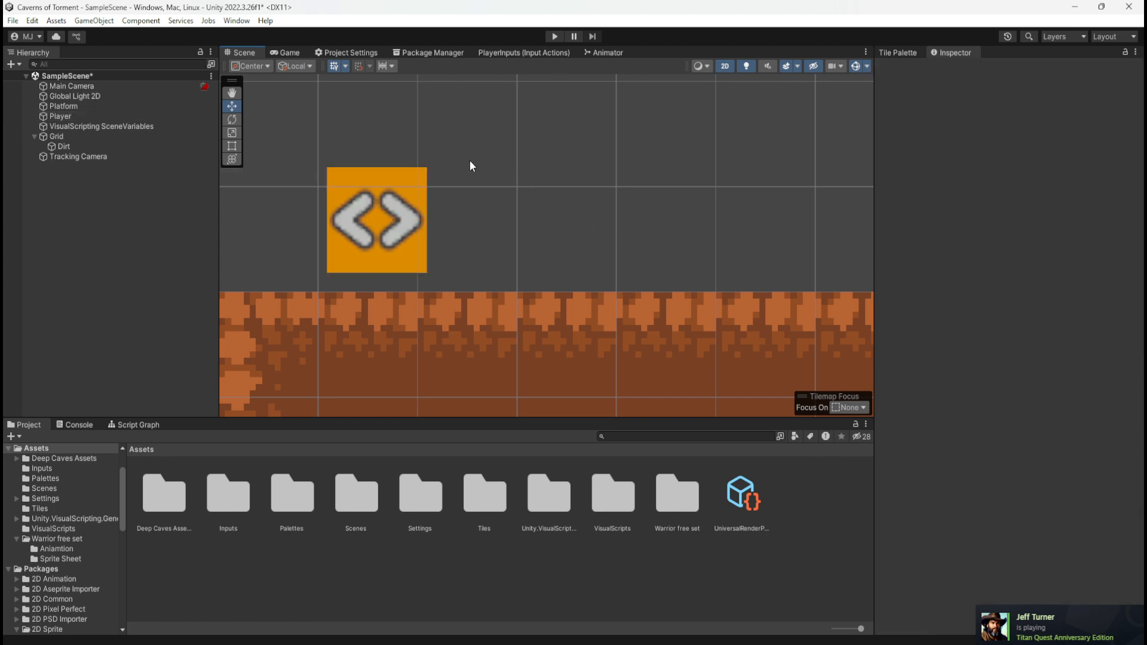
# Set the Tracking Camera's Lens Ortho Size to 3.5
pyautogui.click(127, 156)
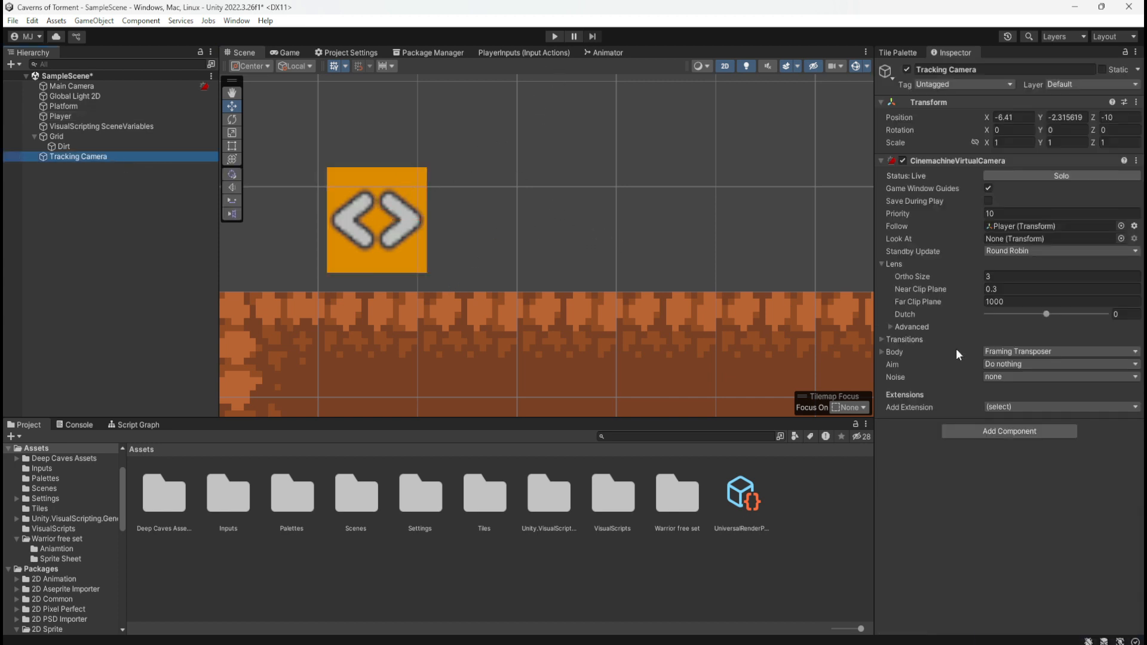
pyautogui.scroll(-5, 315, 338)
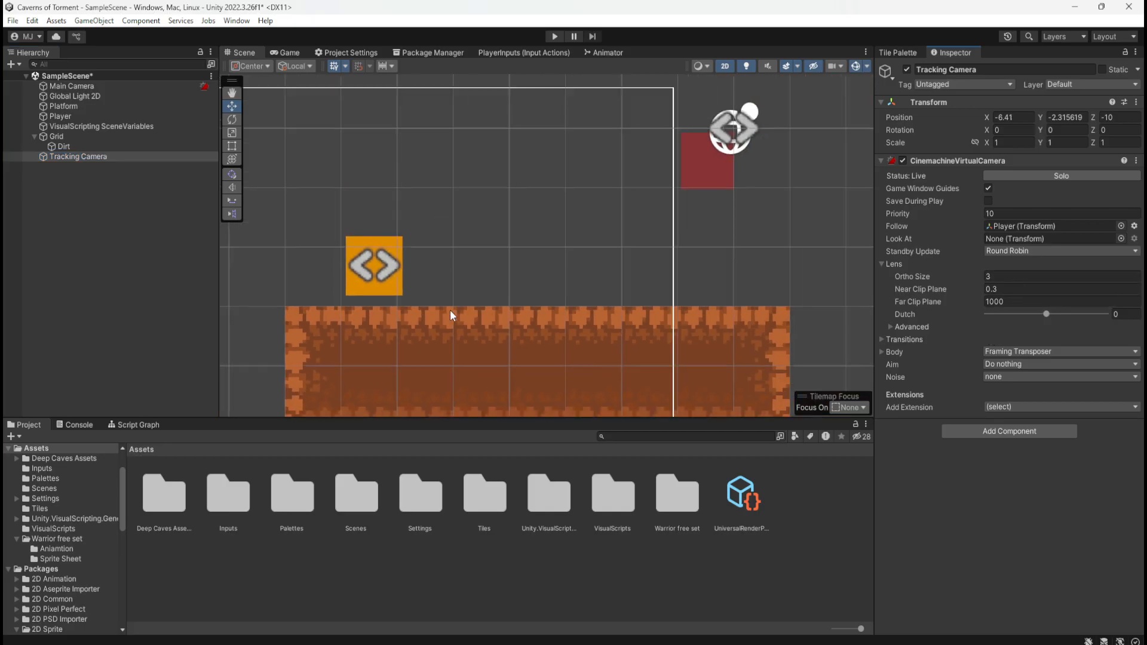
pyautogui.scroll(-3, 696, 266)
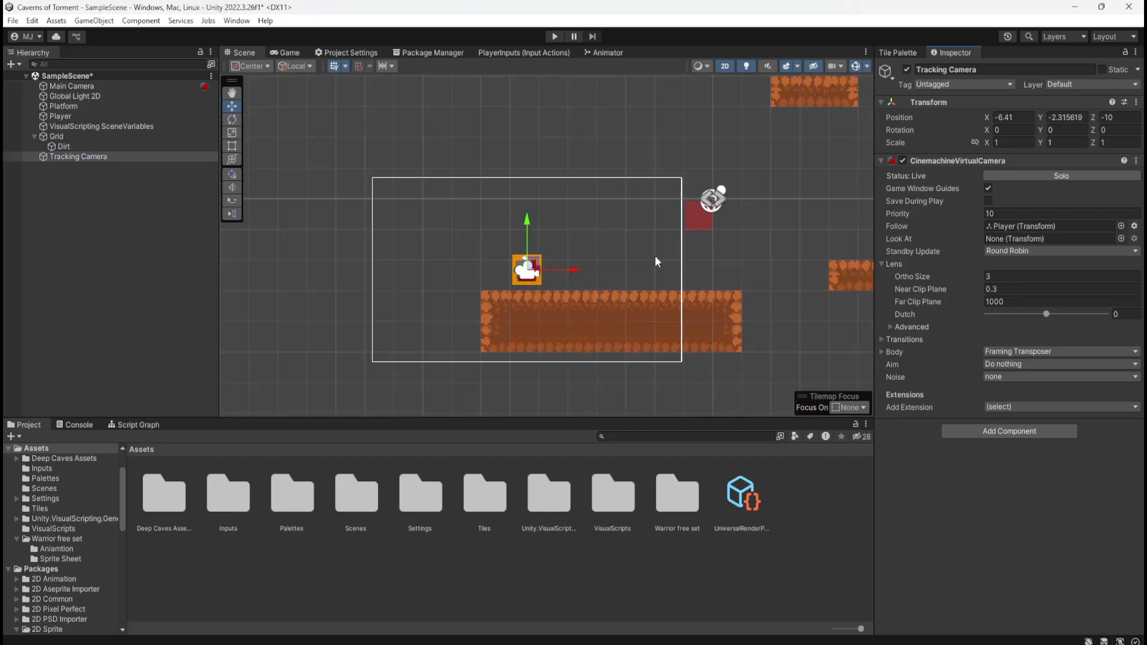
pyautogui.click(1037, 274)
pyautogui.write('3.')
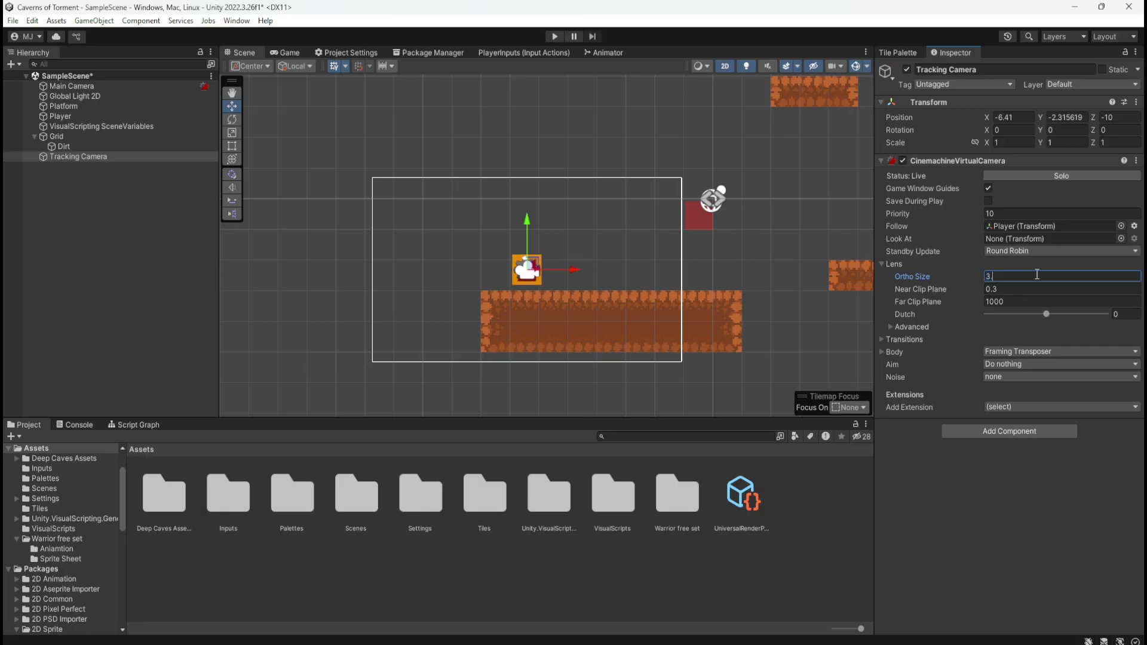
pyautogui.write('5')
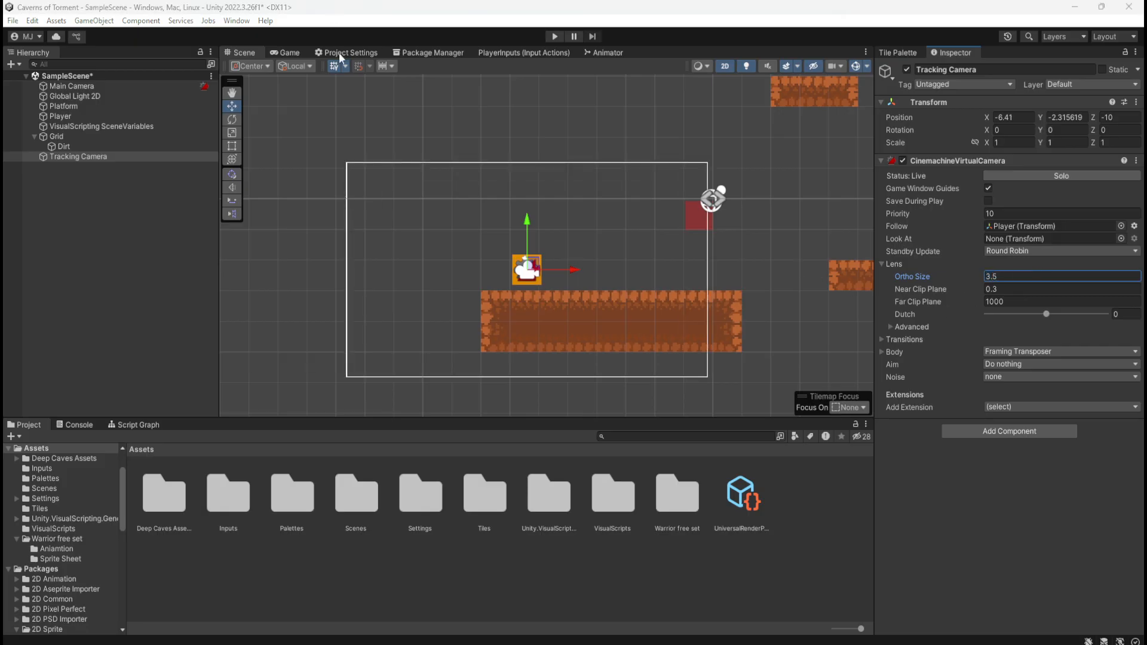
# Play-test the new camera framing by running across the ground platform and jumping onto the nearest floating dirt platform and back
pyautogui.click(551, 40)
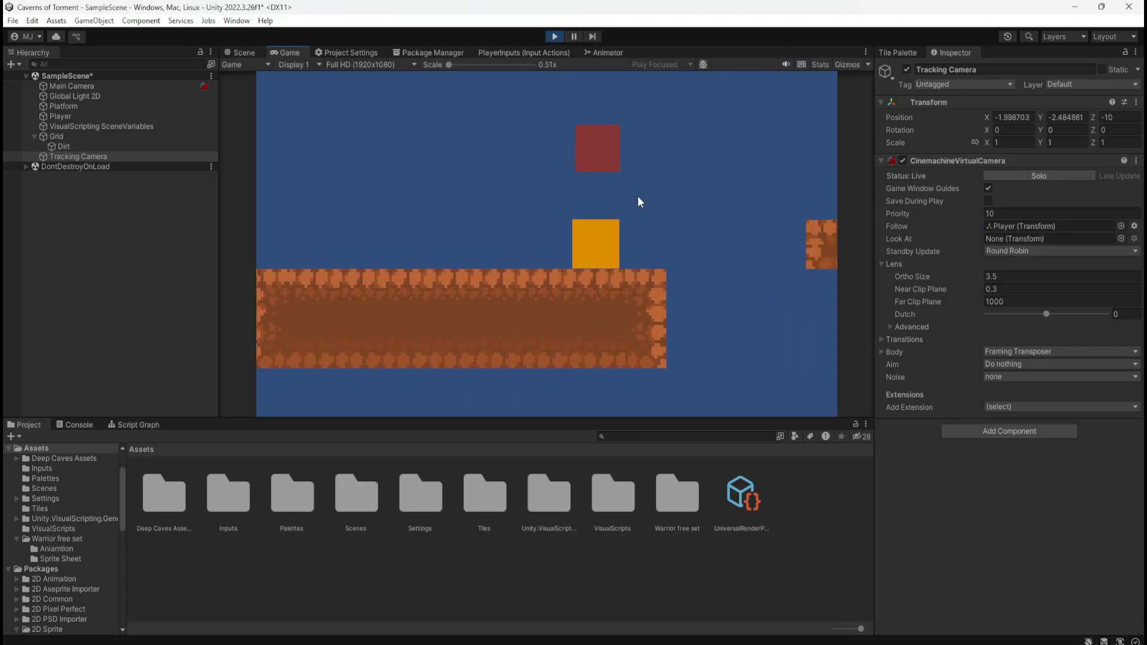
pyautogui.press('a')
pyautogui.press('d')
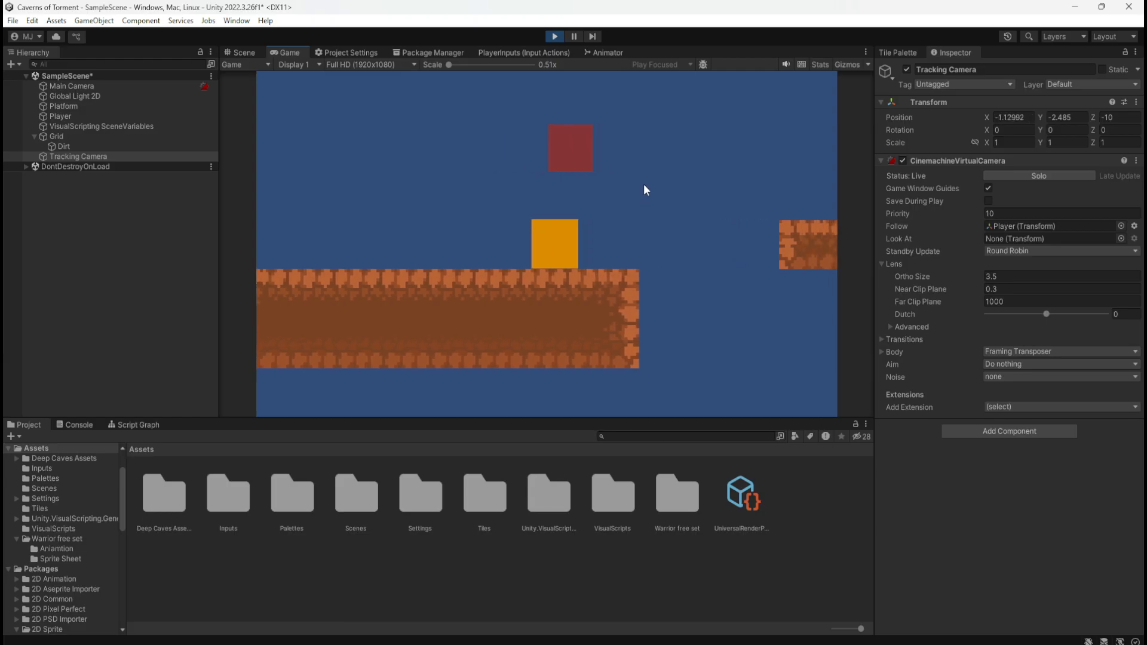
pyautogui.press('a')
pyautogui.press('d')
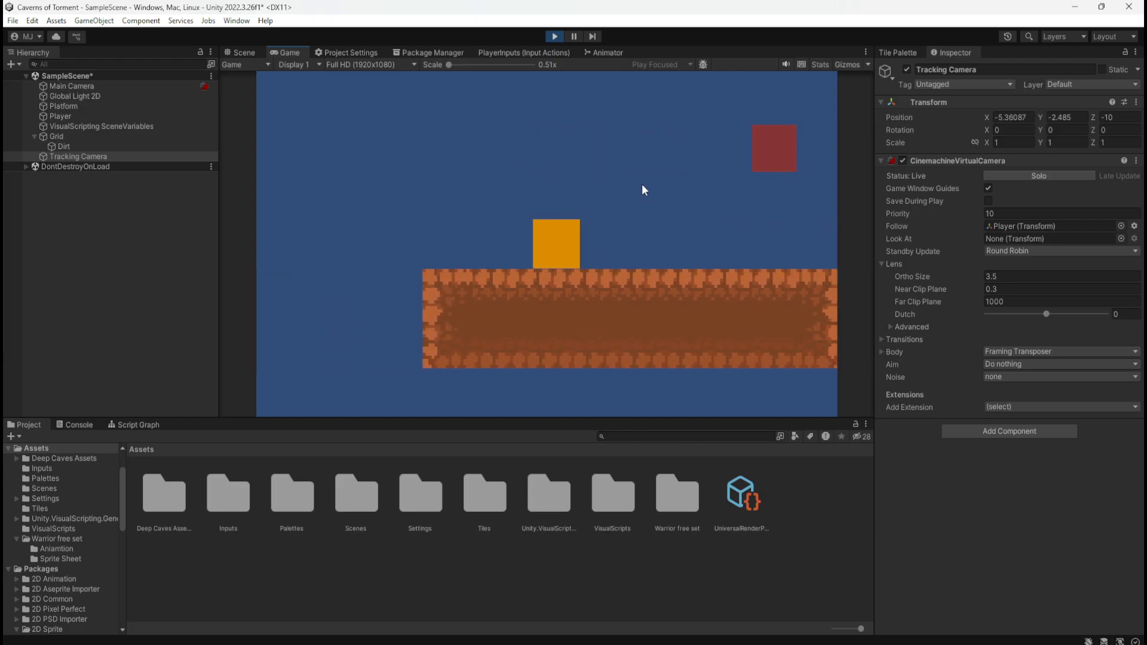
pyautogui.press('a')
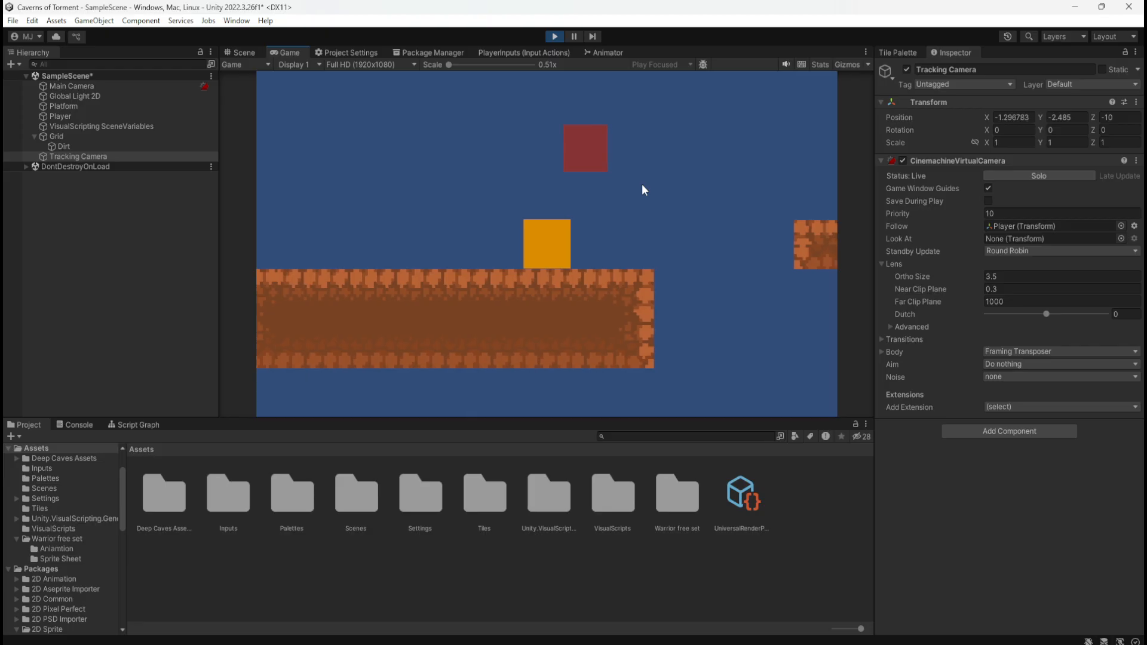
pyautogui.press('d')
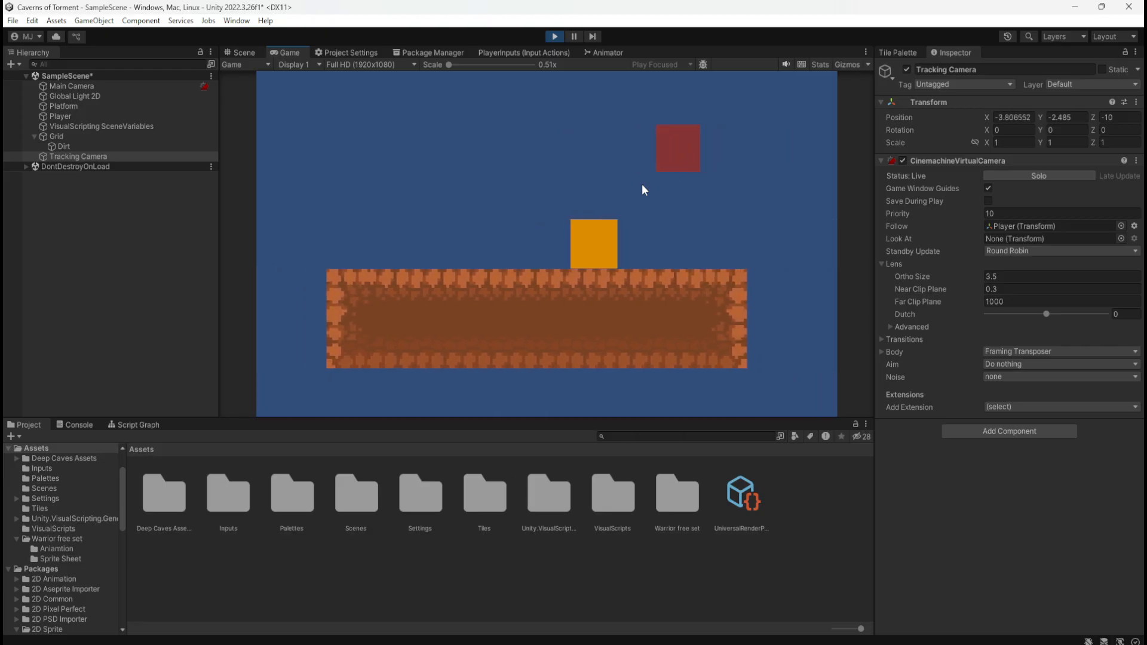
pyautogui.press('space')
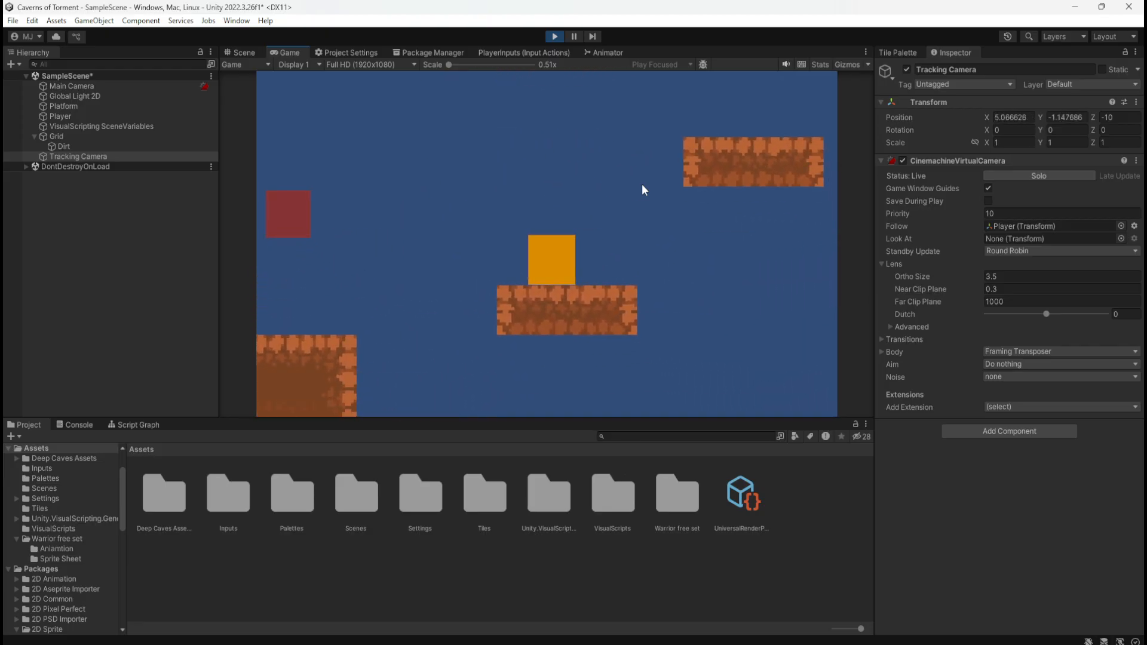
pyautogui.press('a')
pyautogui.press('space')
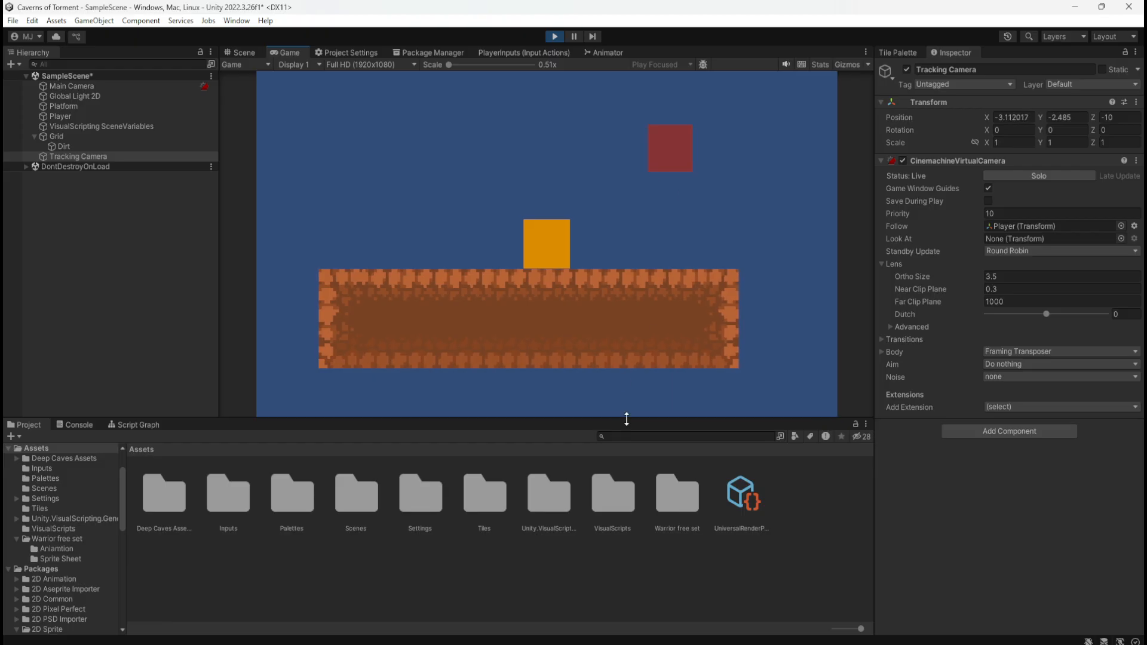
# Make the Game view taller and widen the Hierarchy while test-jumping the player toward the floating platform
pyautogui.moveTo(626, 419); pyautogui.dragTo(635, 501)
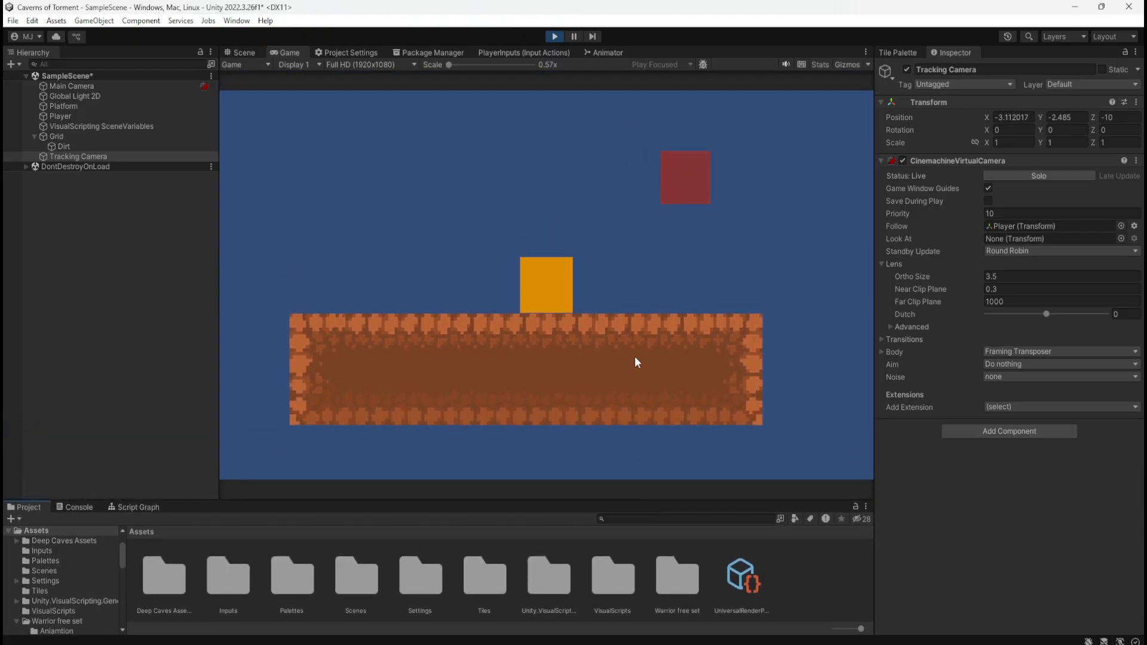
pyautogui.click(636, 285)
pyautogui.press('d')
pyautogui.press('space')
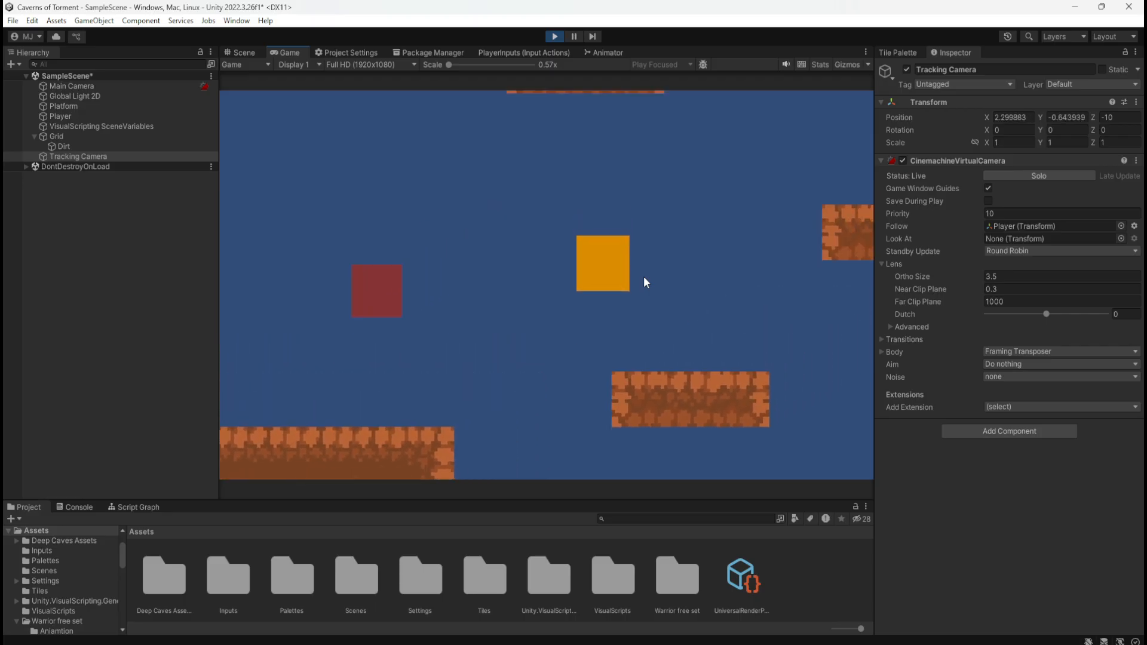
pyautogui.moveTo(219, 445); pyautogui.dragTo(269, 418)
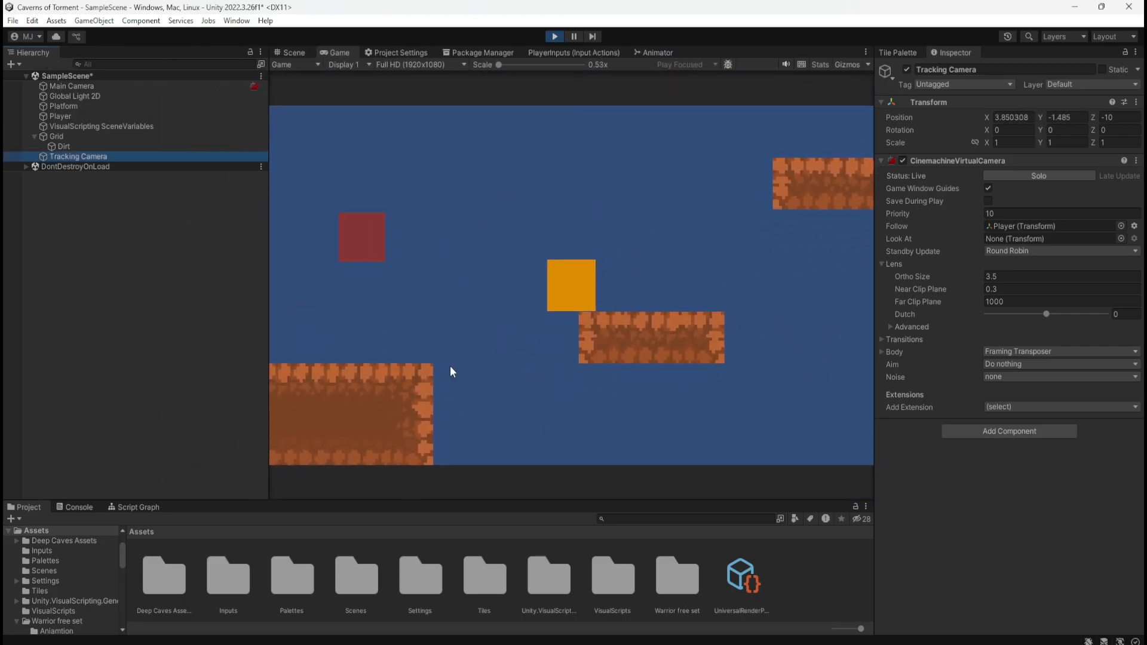
# Play-test jumps between the ground and the floating dirt platforms to check how the camera follows vertical movement
pyautogui.click(691, 266)
pyautogui.press('d')
pyautogui.press('a')
pyautogui.press('space')
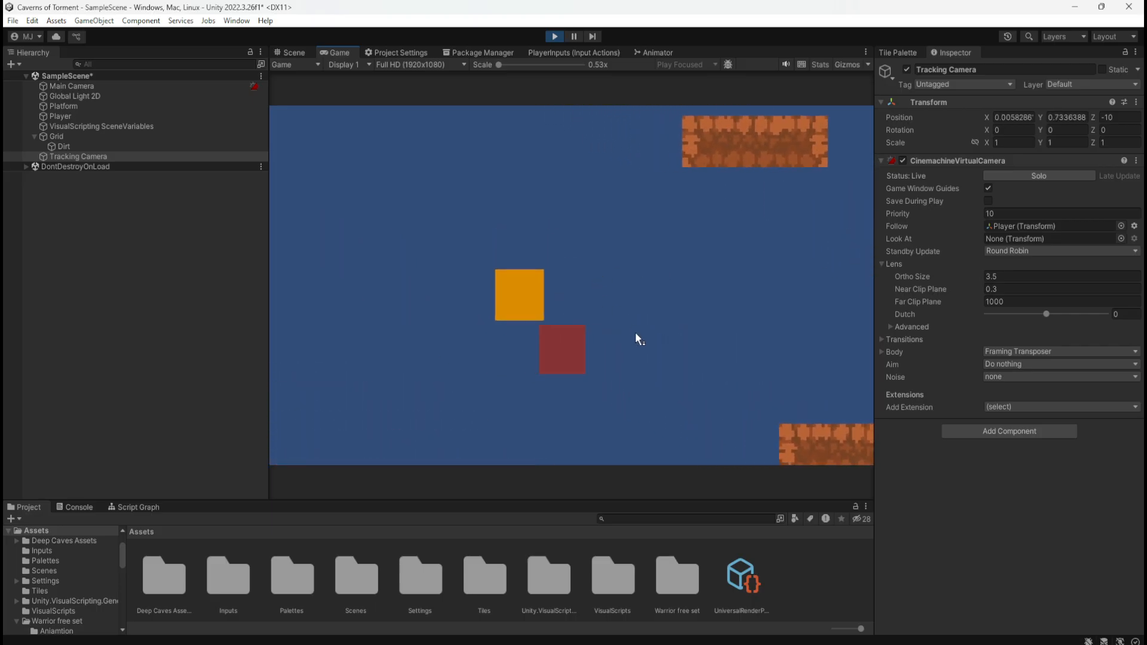
pyautogui.press('d')
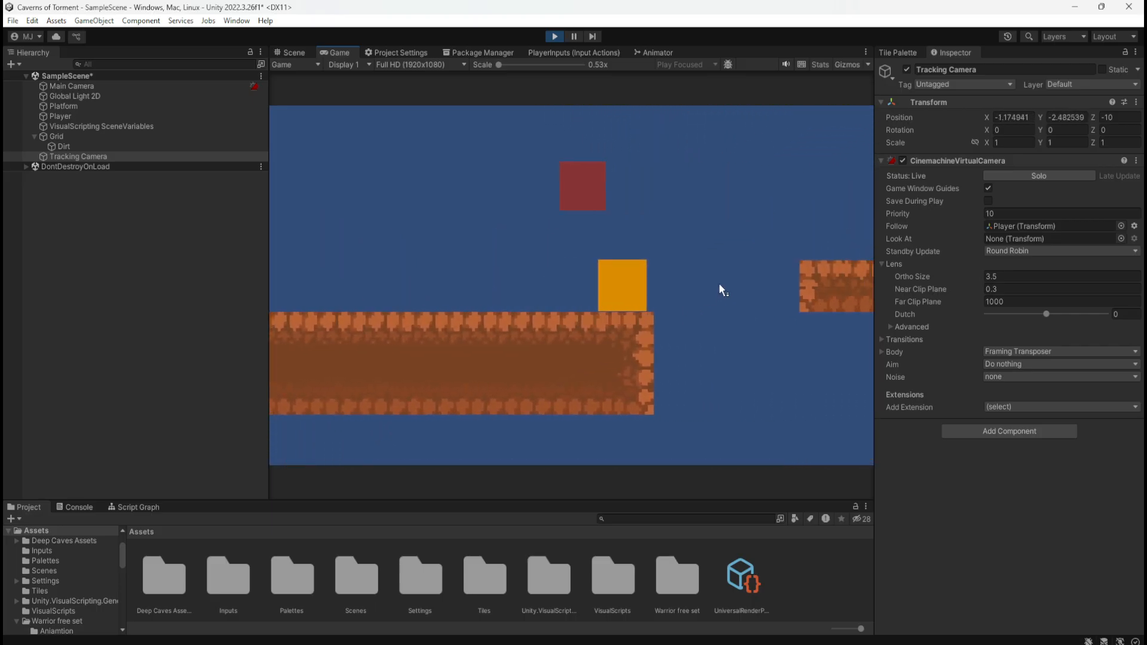
pyautogui.press('space')
pyautogui.press('a')
pyautogui.press('space')
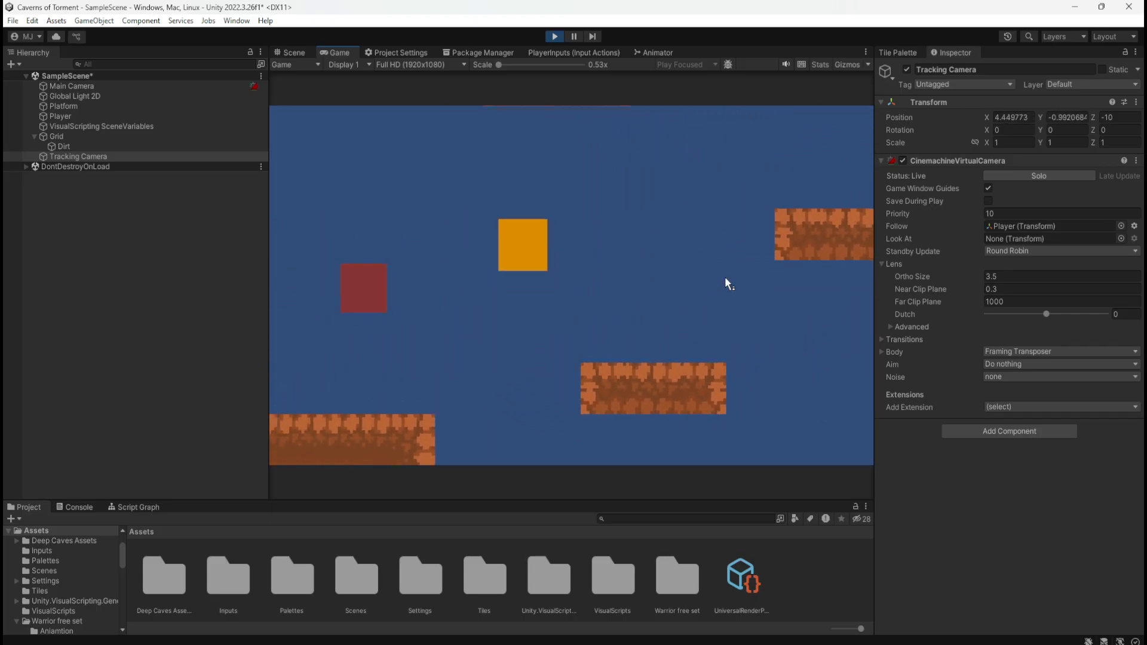
pyautogui.press('d')
pyautogui.press('space')
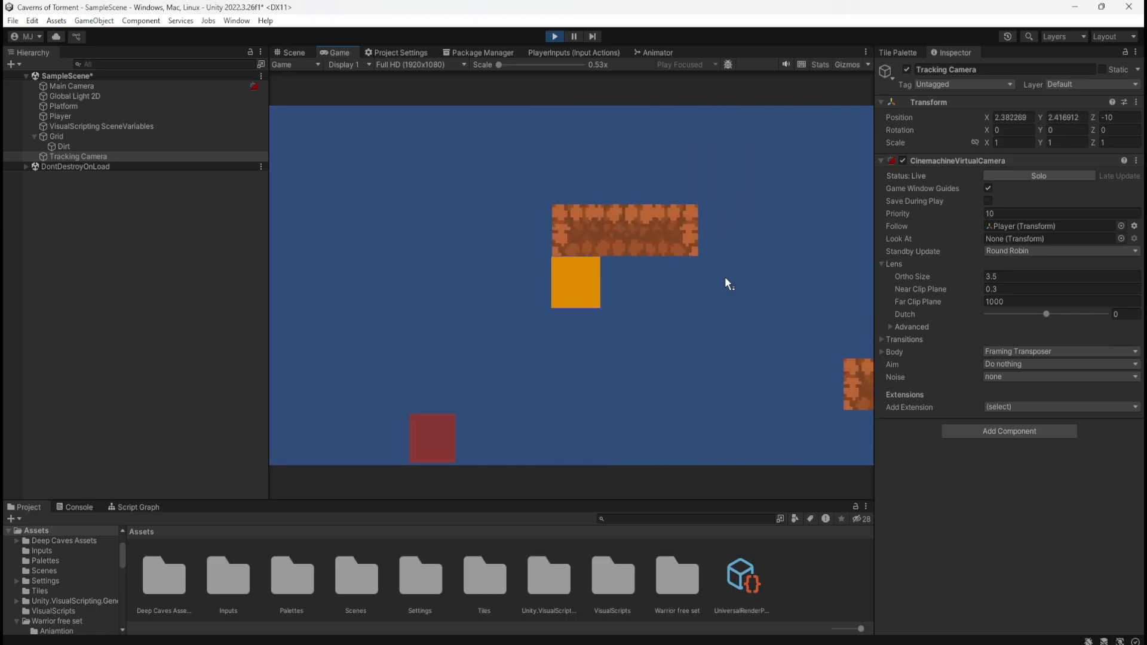
pyautogui.press('d')
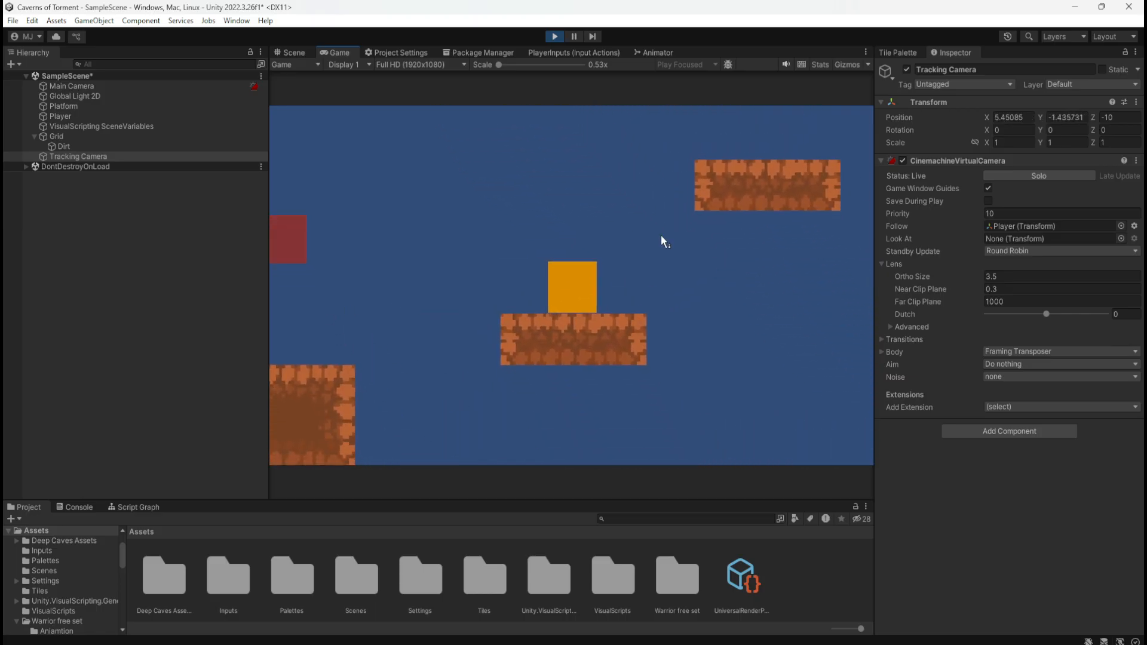
# Move the player back and forth in short bursts on the small floating platform to examine the camera's horizontal follow
pyautogui.press('a')
pyautogui.press('d')
pyautogui.press('a')
pyautogui.press('d')
pyautogui.press('a')
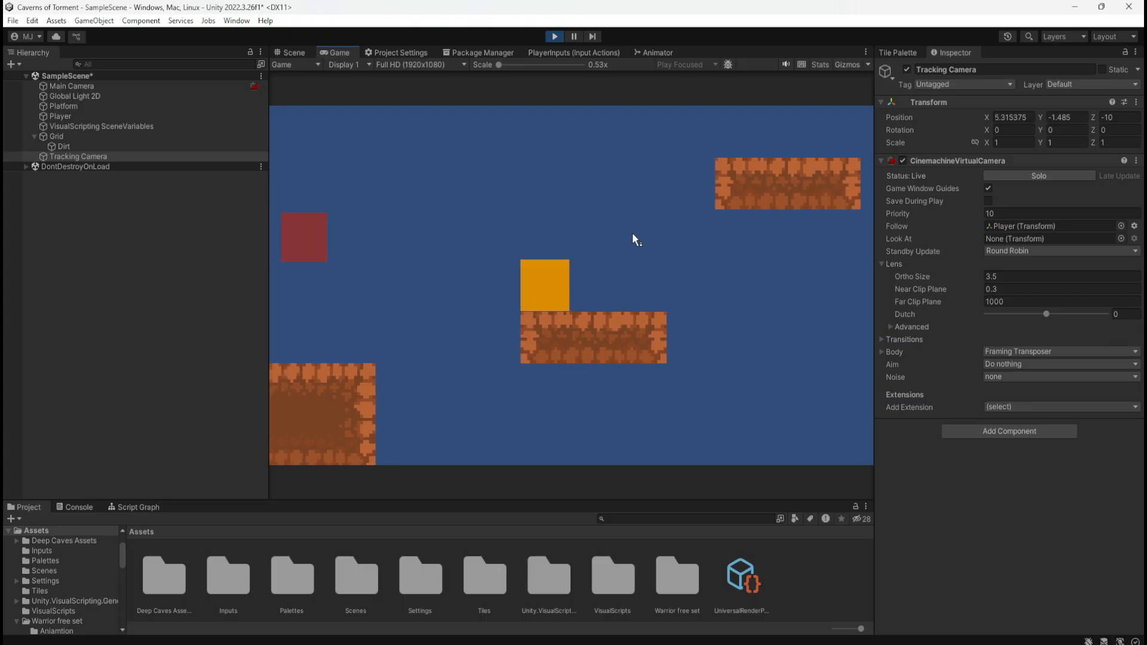
pyautogui.press('d')
pyautogui.press('a')
pyautogui.press('d')
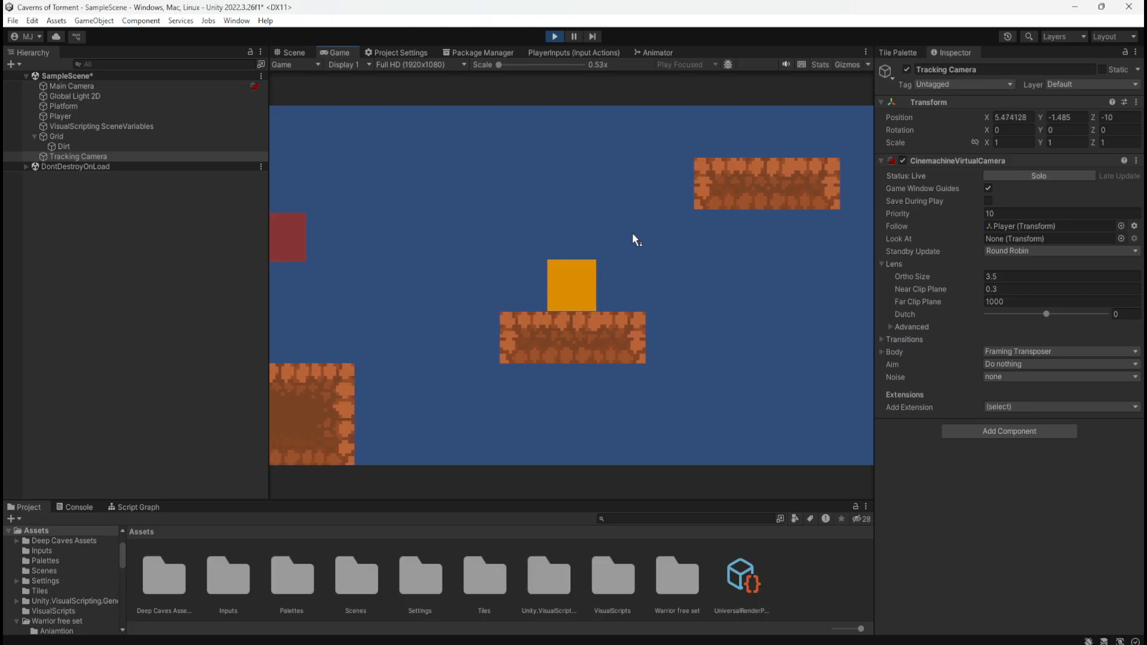
pyautogui.press('d')
pyautogui.press('a')
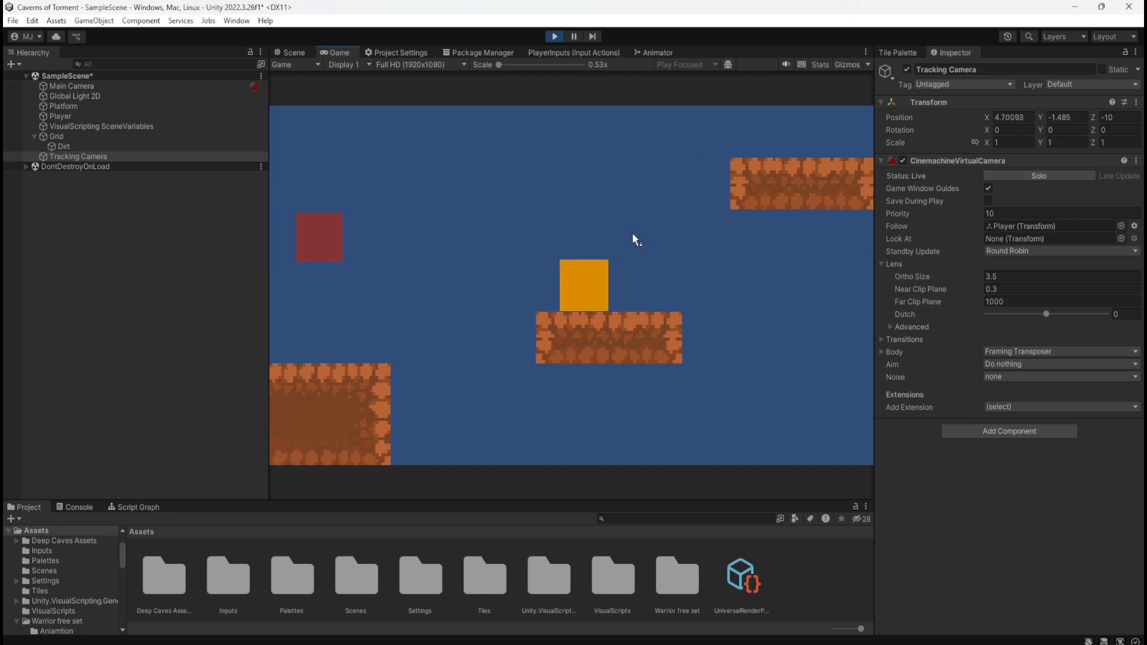
pyautogui.press('d')
pyautogui.press('a')
pyautogui.press('d')
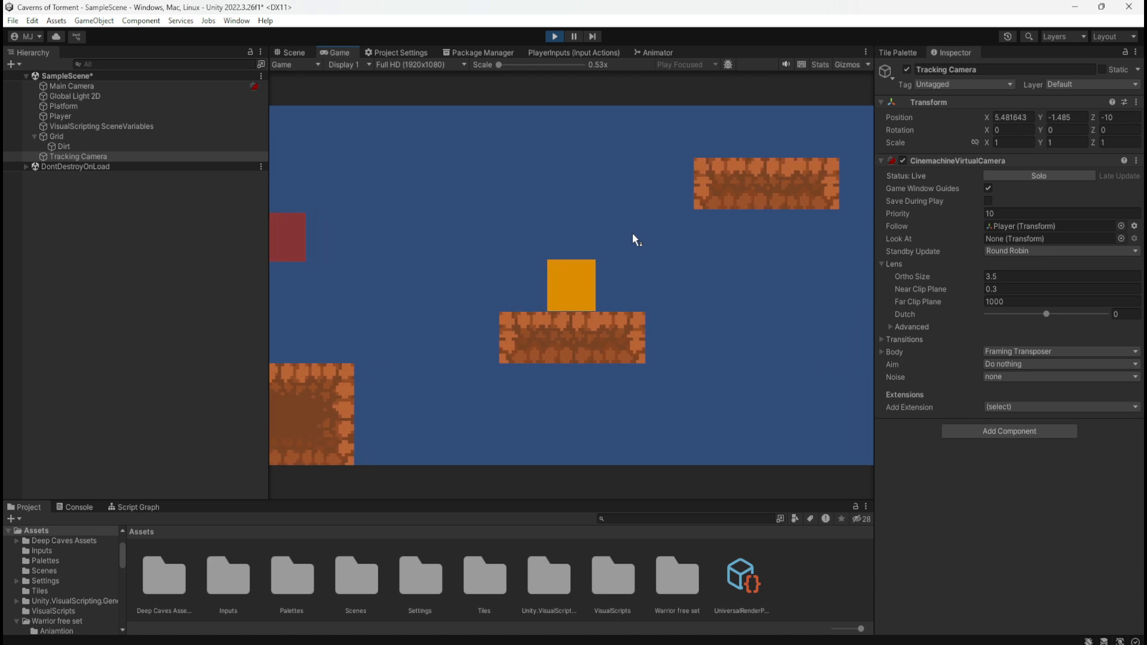
# Run the player back along the ground platform, and jump onto the small floating platform again
pyautogui.press('a')
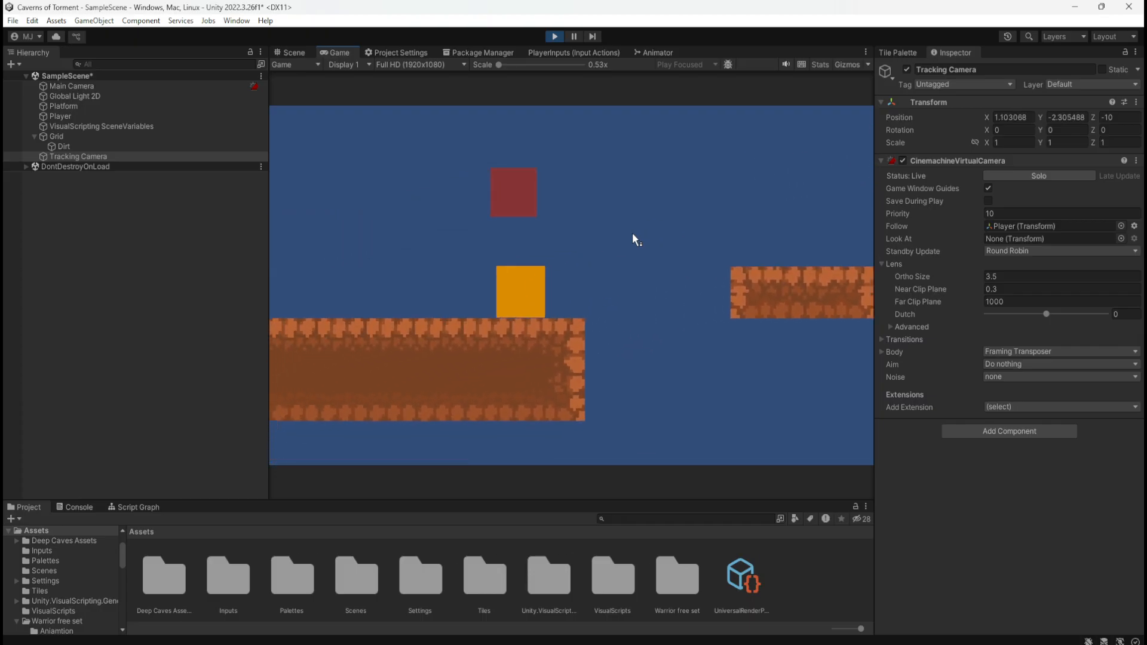
pyautogui.press('a')
pyautogui.press('d')
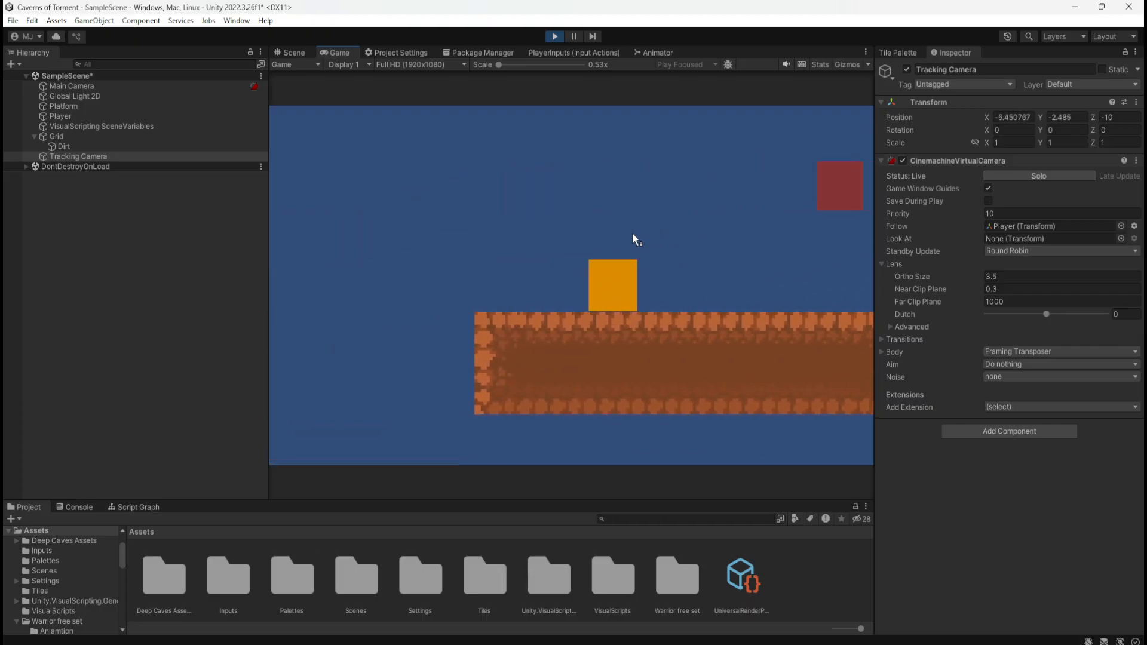
pyautogui.press('d')
pyautogui.press('space')
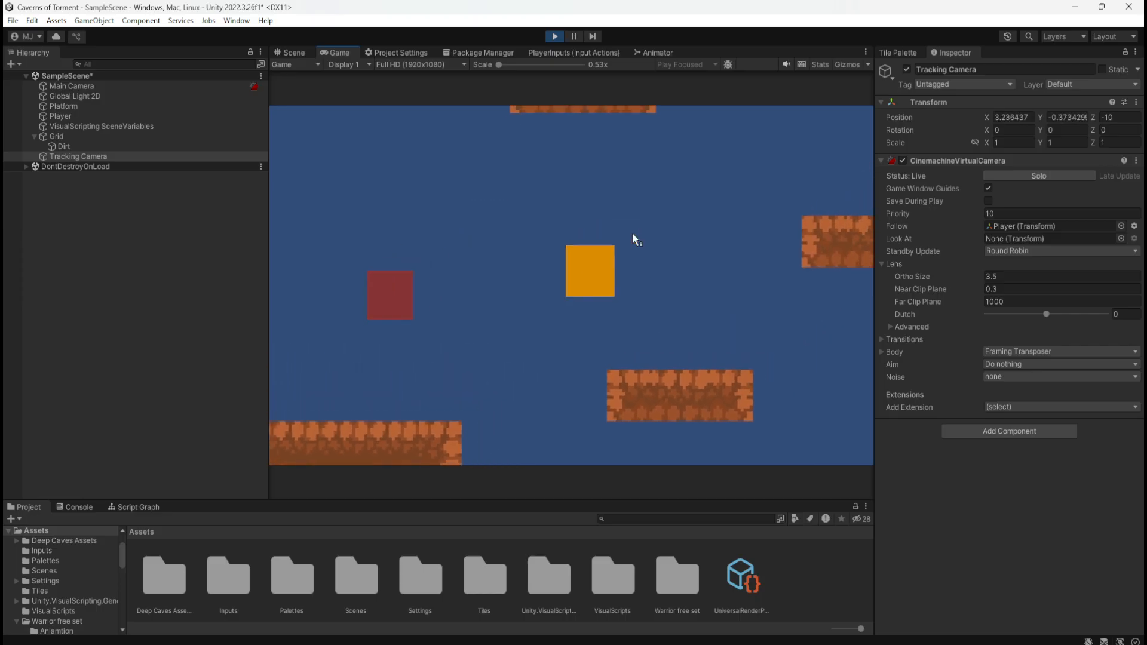
pyautogui.press('d')
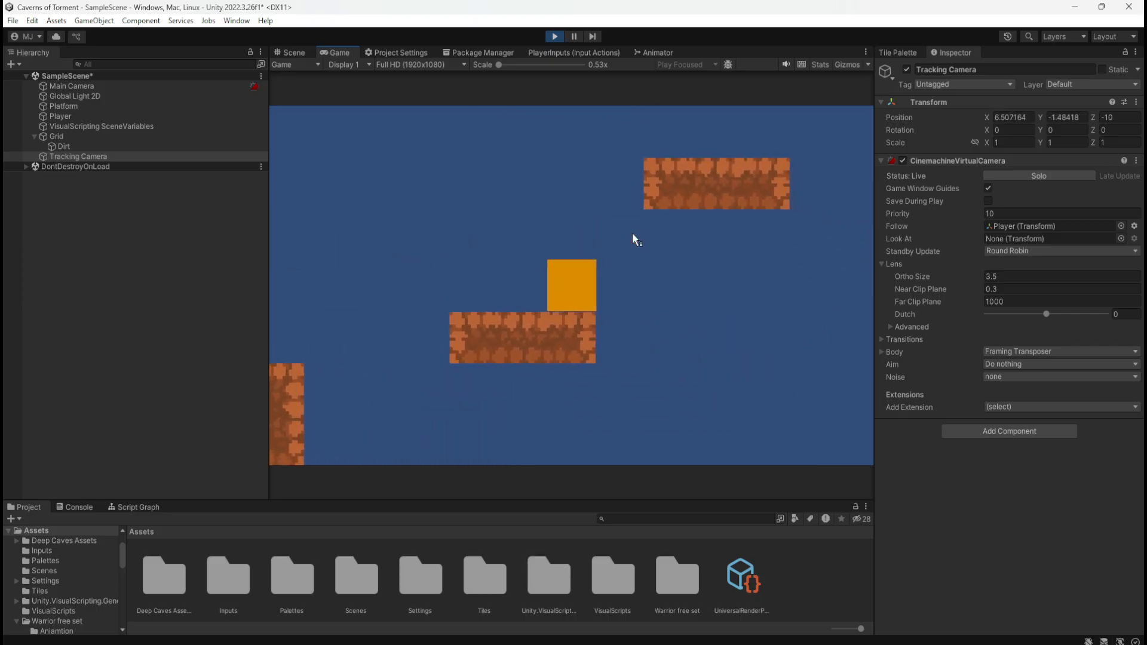
# Test rapid direction changes at the small platform's edge to examine the camera lag, and stop play mode
pyautogui.press('a')
pyautogui.press('d')
pyautogui.press('a')
pyautogui.press('d')
pyautogui.press('a')
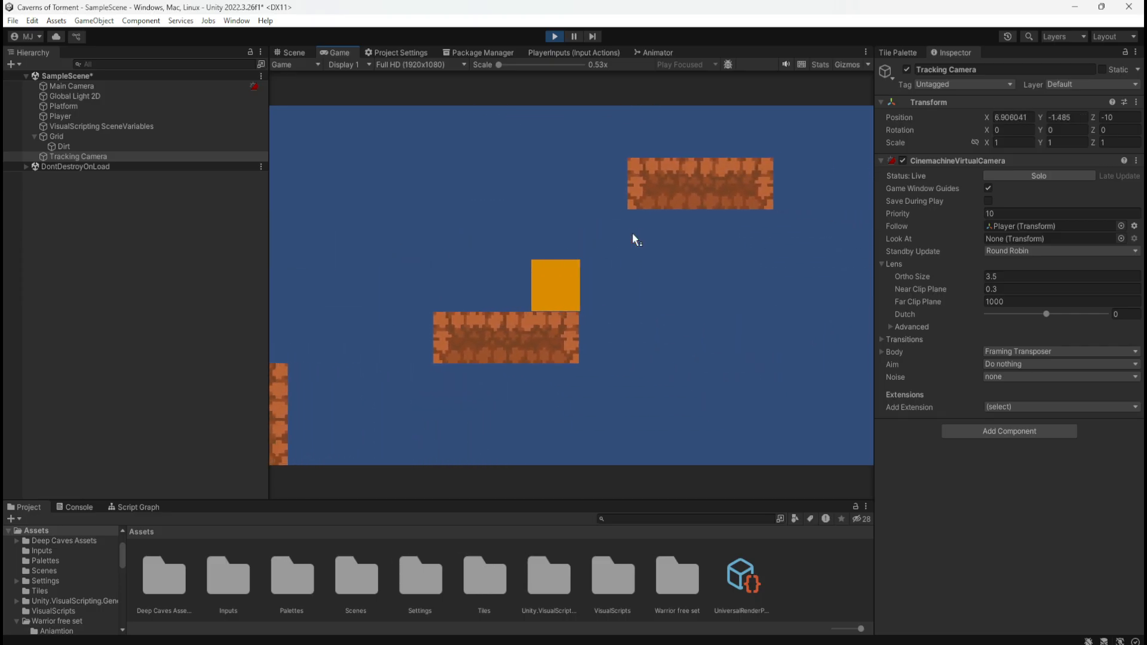
pyautogui.press('d')
pyautogui.press('a')
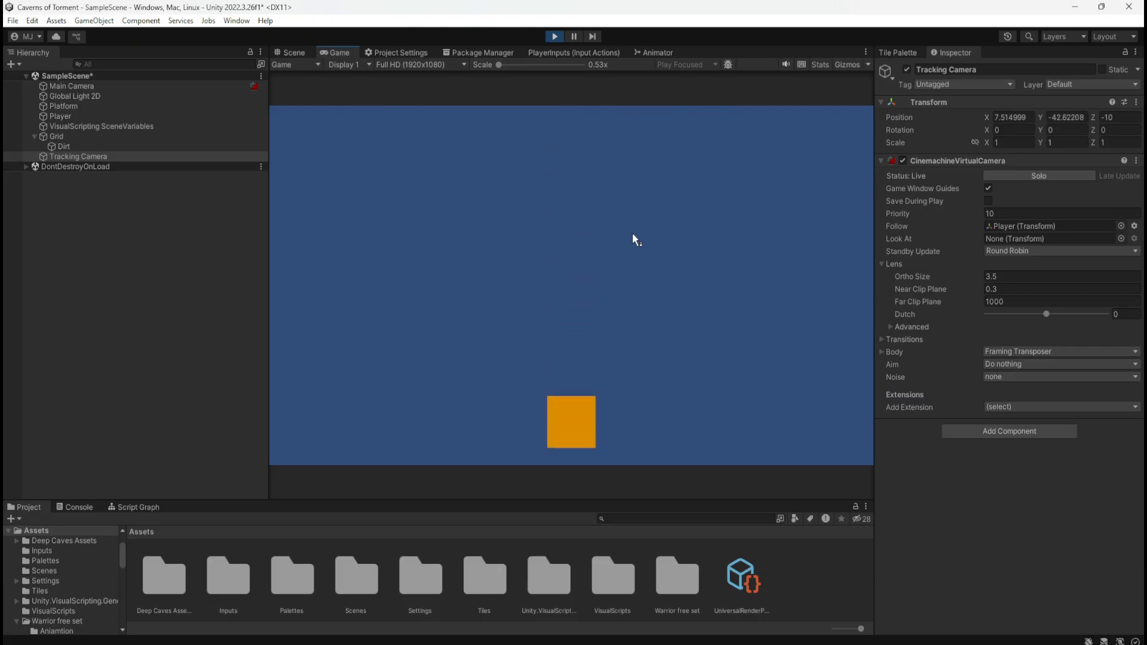
pyautogui.click(555, 36)
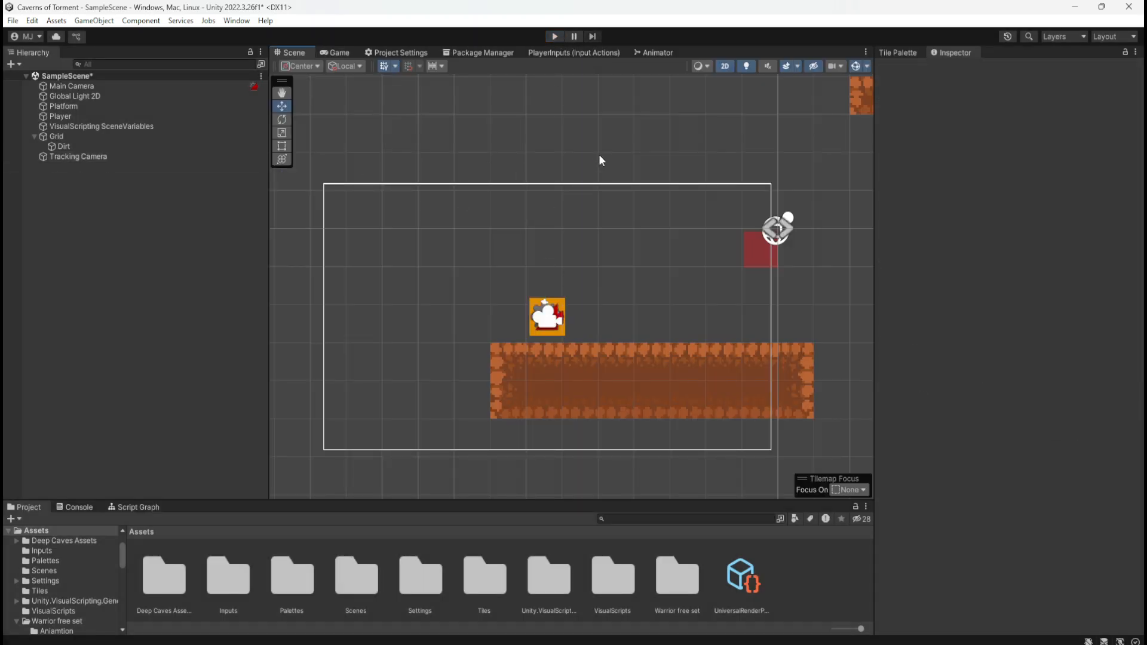
# Save the scene and select the Tracking Camera
pyautogui.hotkey('ctrl', 's')
pyautogui.click(108, 156)
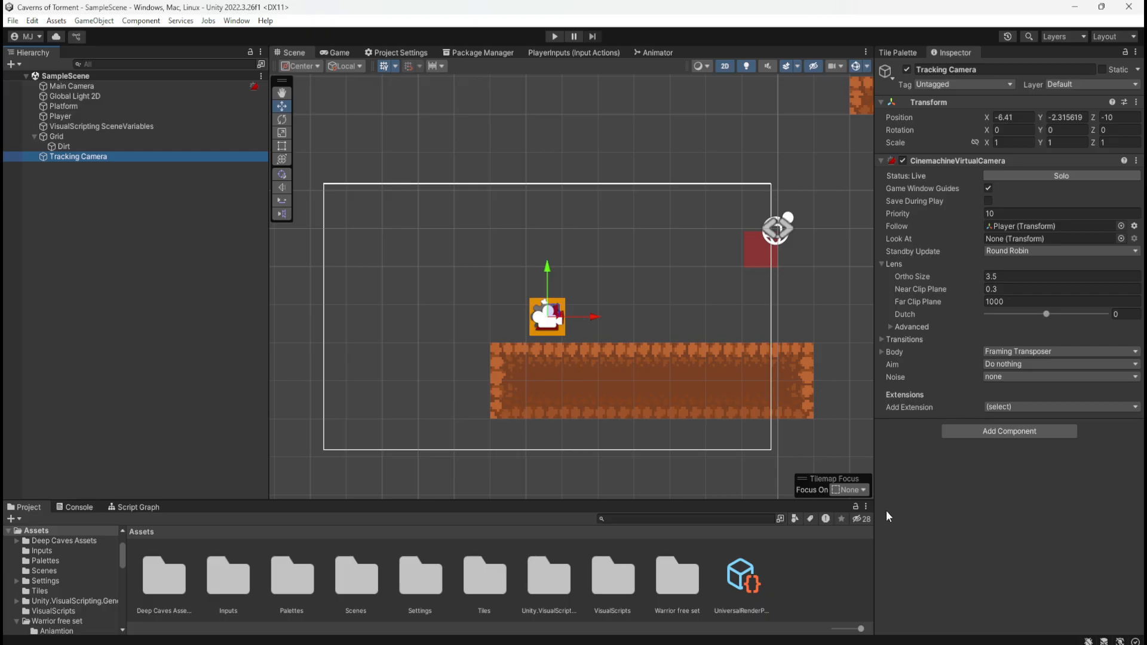
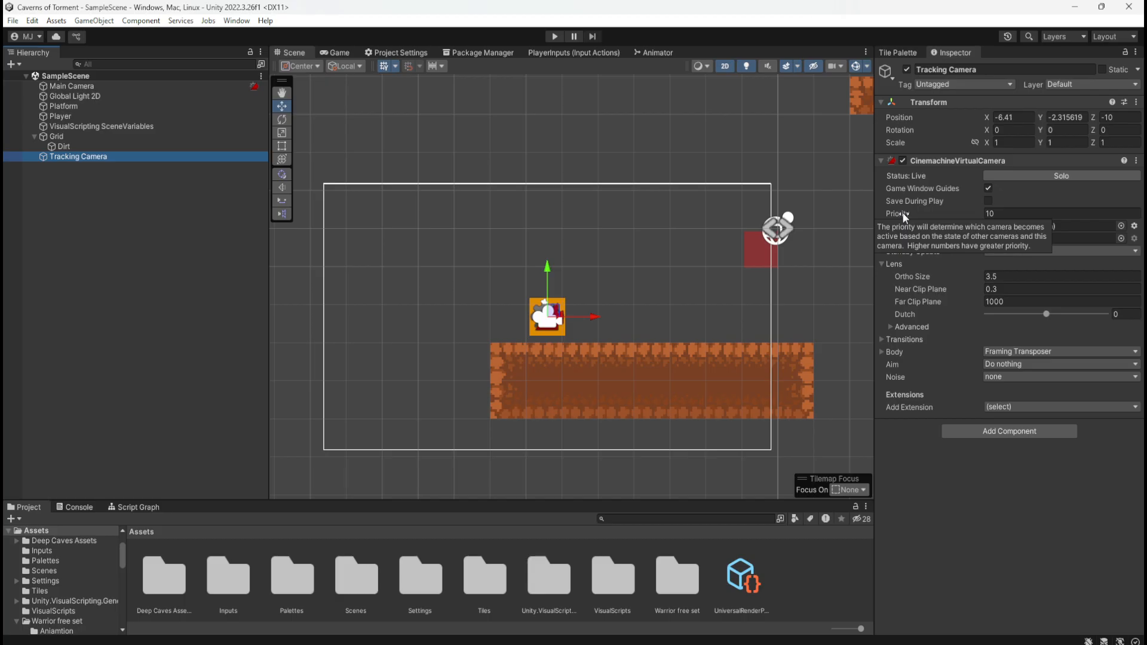
# Erase the two-row dirt ground platform under the player from the Dirt tilemap
pyautogui.click(524, 157)
pyautogui.scroll(-5, 431, 246)
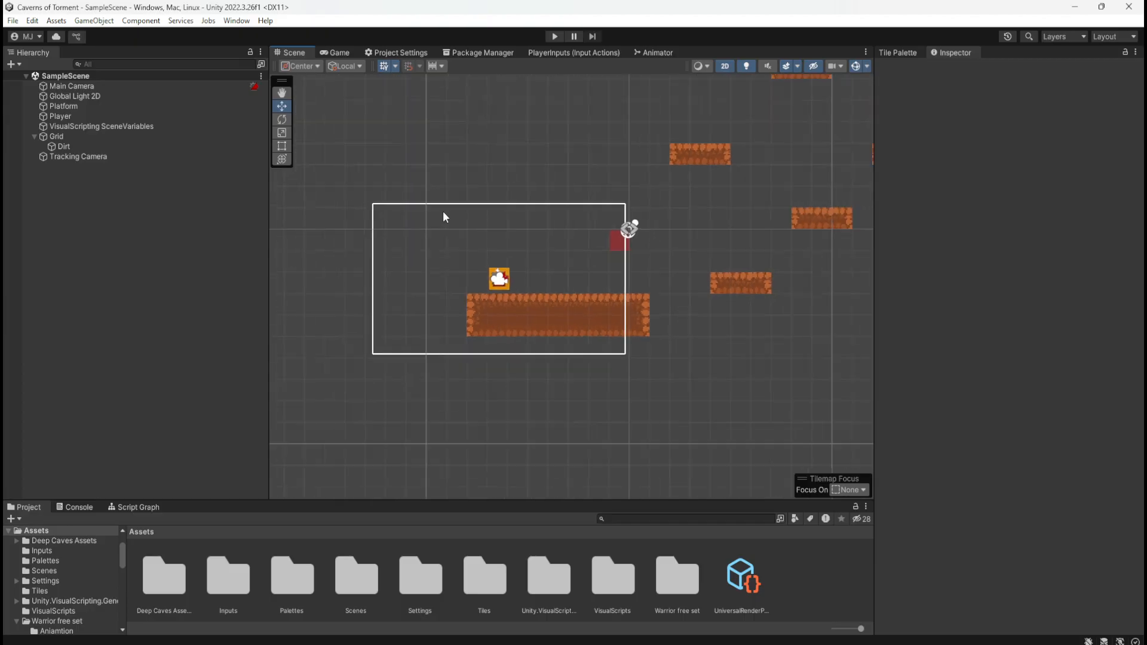
pyautogui.scroll(-2, 457, 198)
pyautogui.scroll(-3, 500, 332)
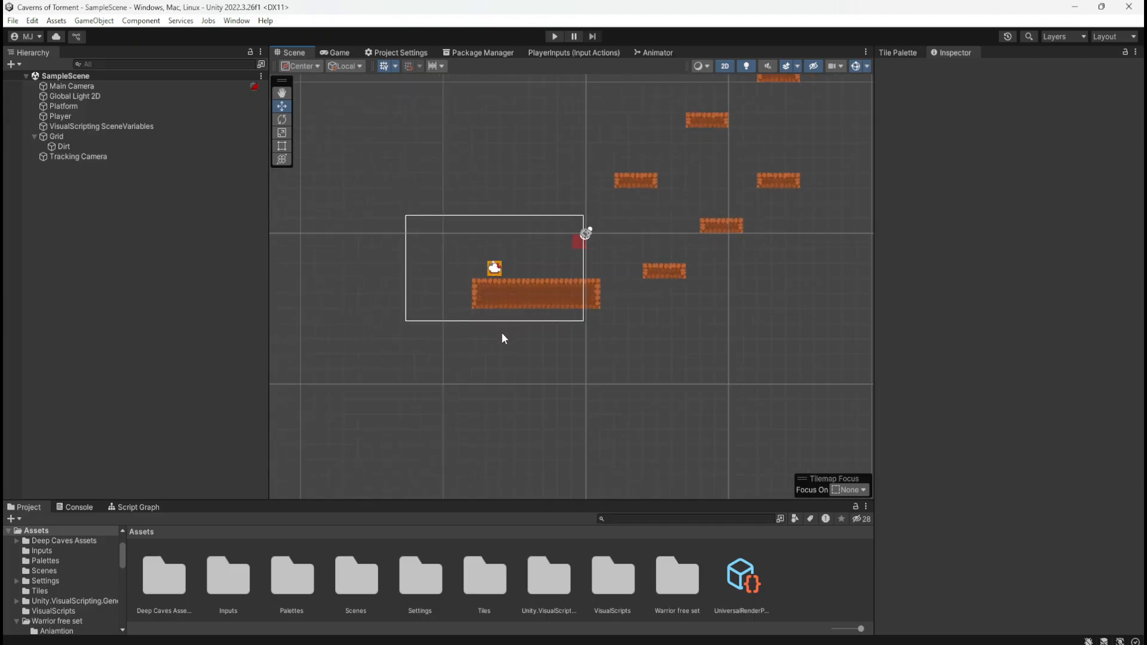
pyautogui.scroll(2, 673, 245)
pyautogui.scroll(2, 674, 240)
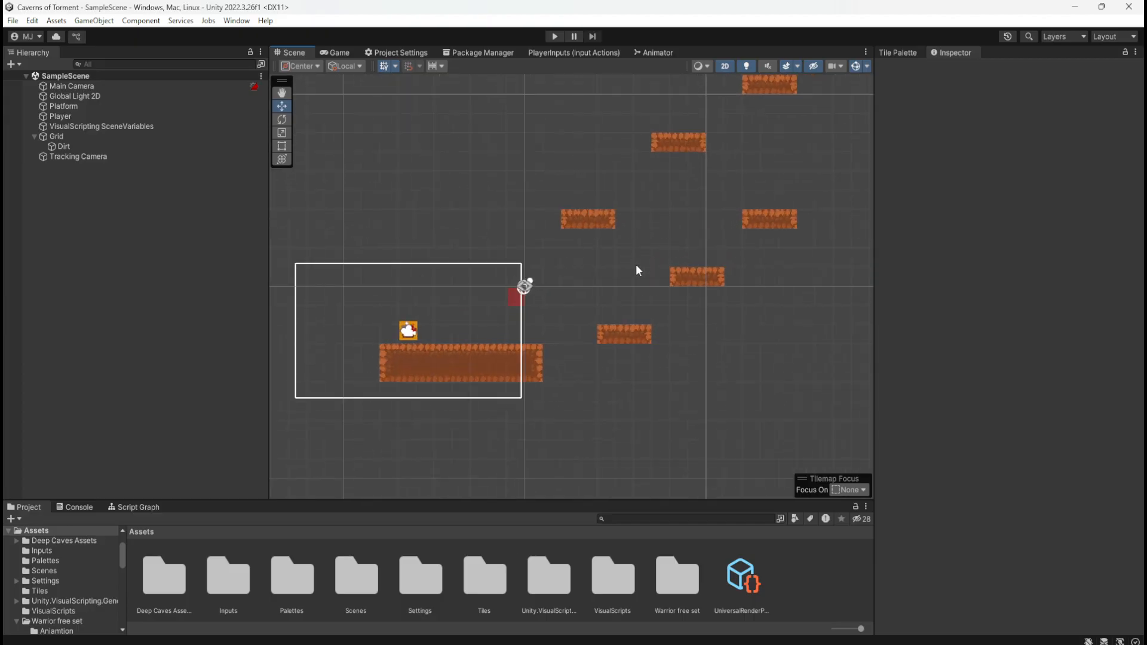
pyautogui.scroll(-1, 637, 270)
pyautogui.scroll(5, 349, 360)
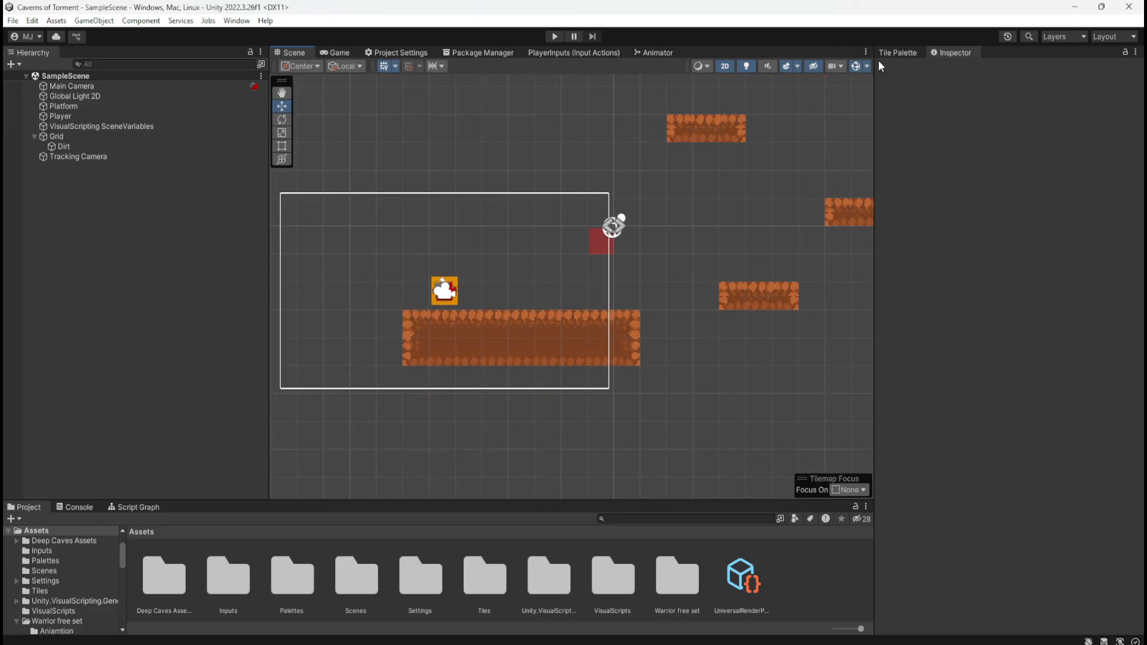
pyautogui.click(898, 53)
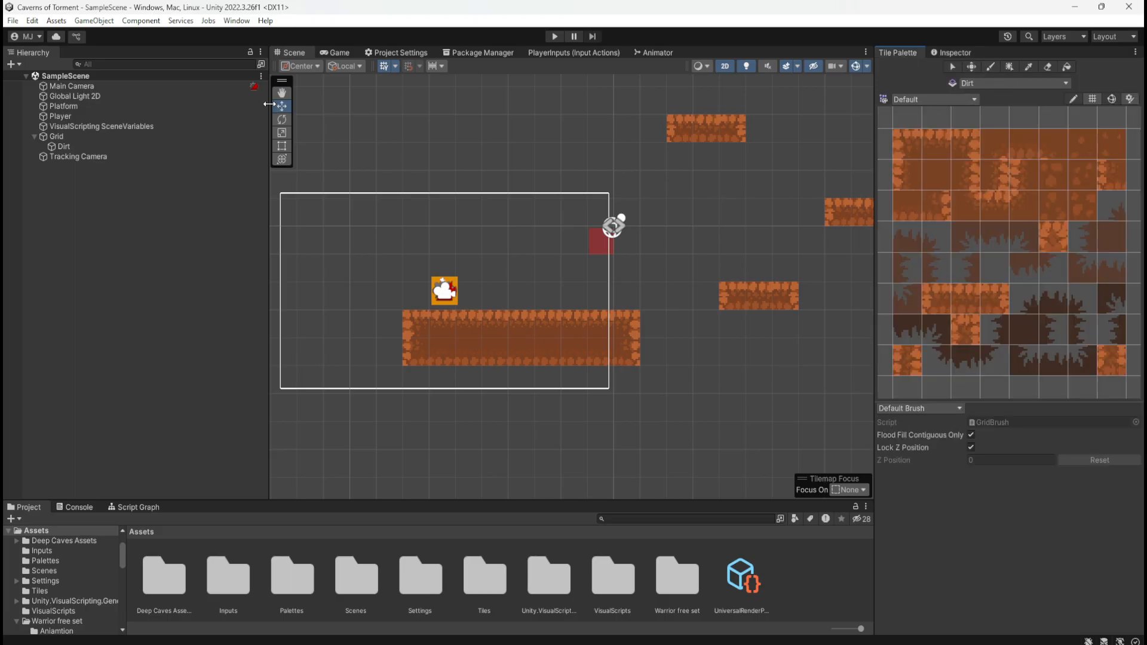
pyautogui.click(63, 146)
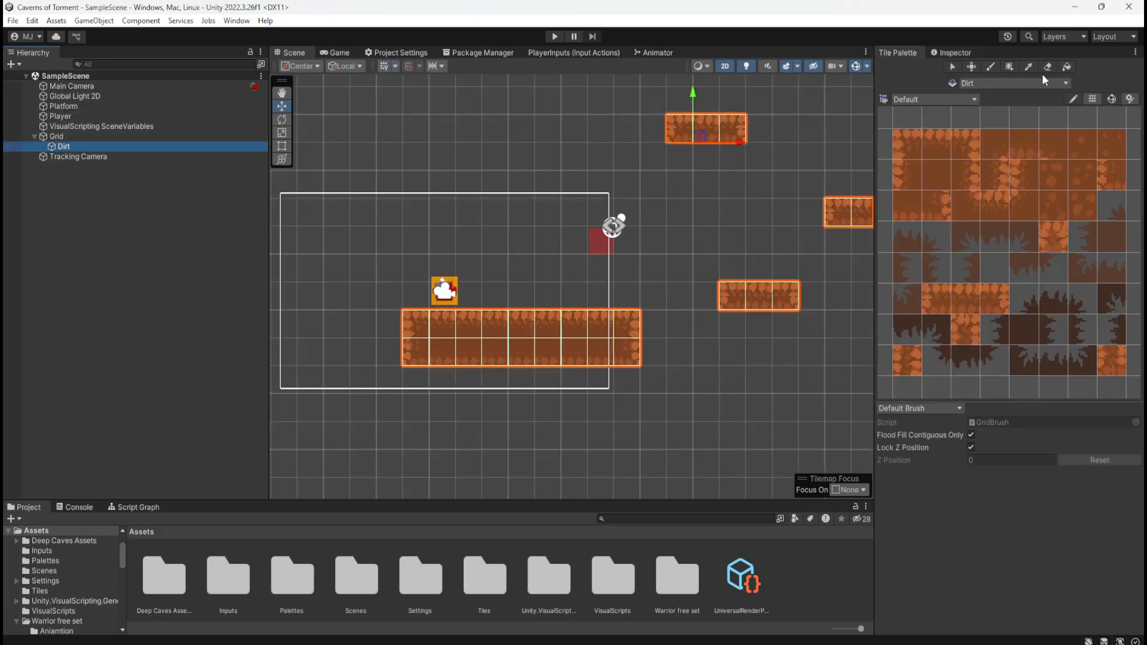
pyautogui.press('d')
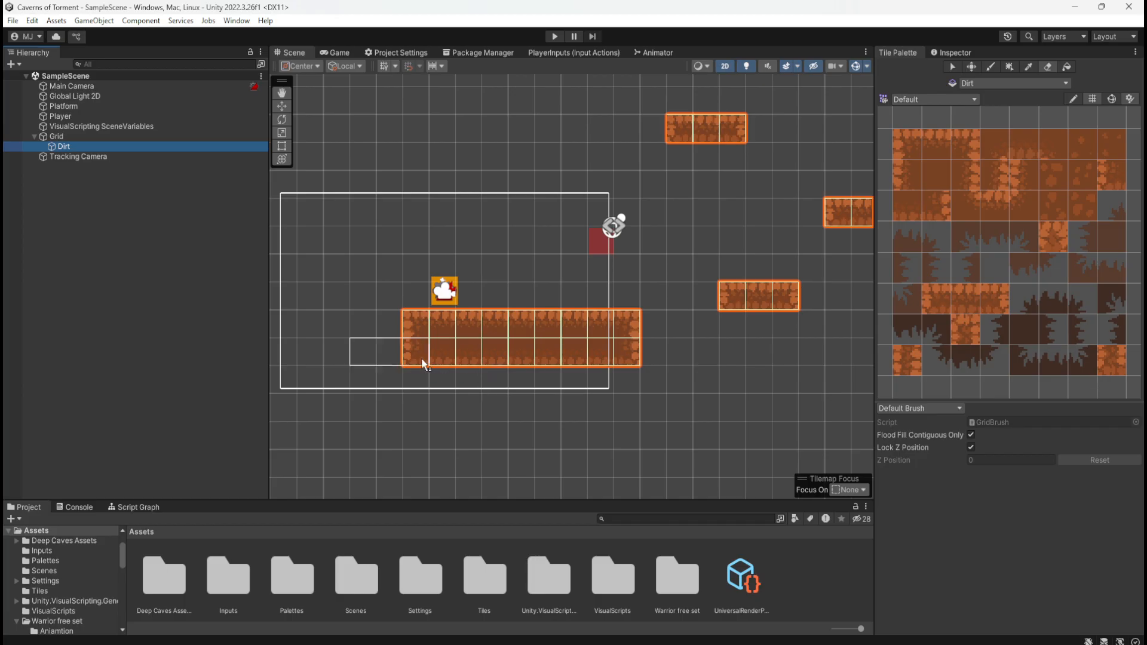
pyautogui.moveTo(448, 357)
pyautogui.mouseDown()
pyautogui.moveTo(602, 355)
pyautogui.moveTo(459, 332)
pyautogui.mouseUp()
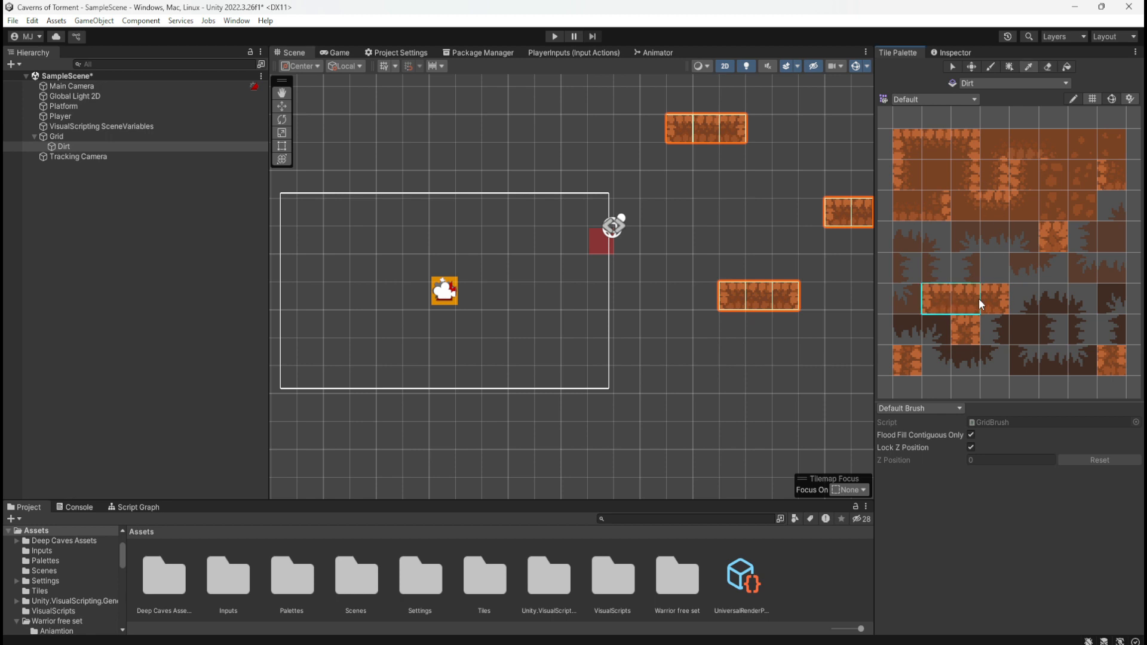
# Paint the three-tile thin dirt platform strip directly beneath the player
pyautogui.click(694, 172)
pyautogui.press('w')
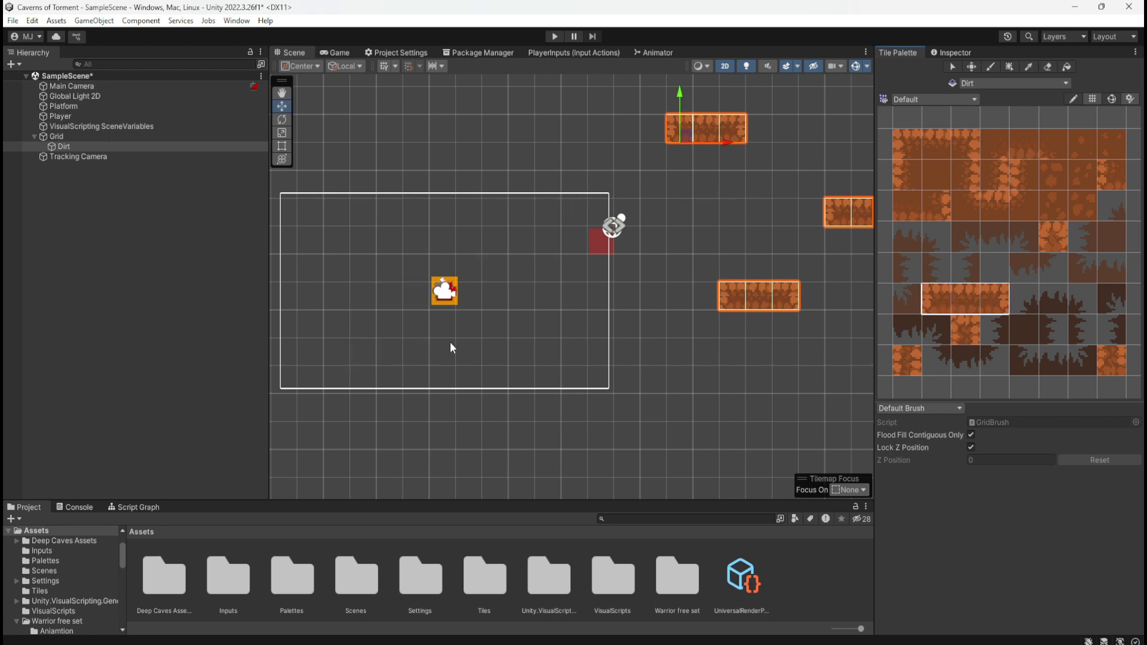
pyautogui.click(991, 67)
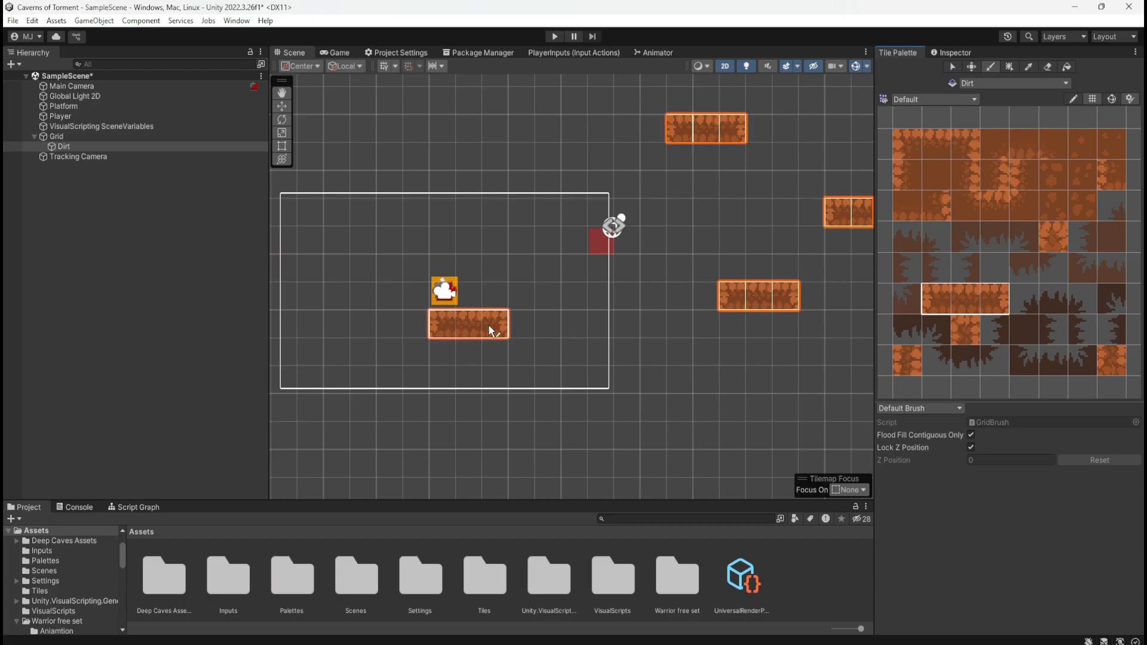
pyautogui.click(488, 325)
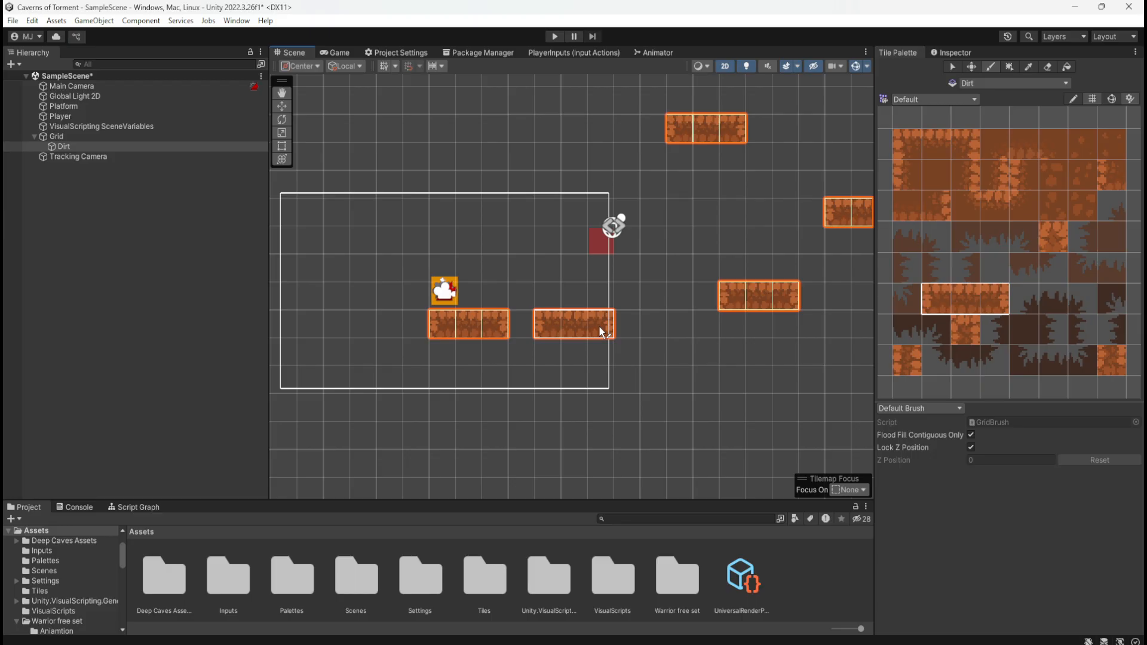
pyautogui.click(117, 107)
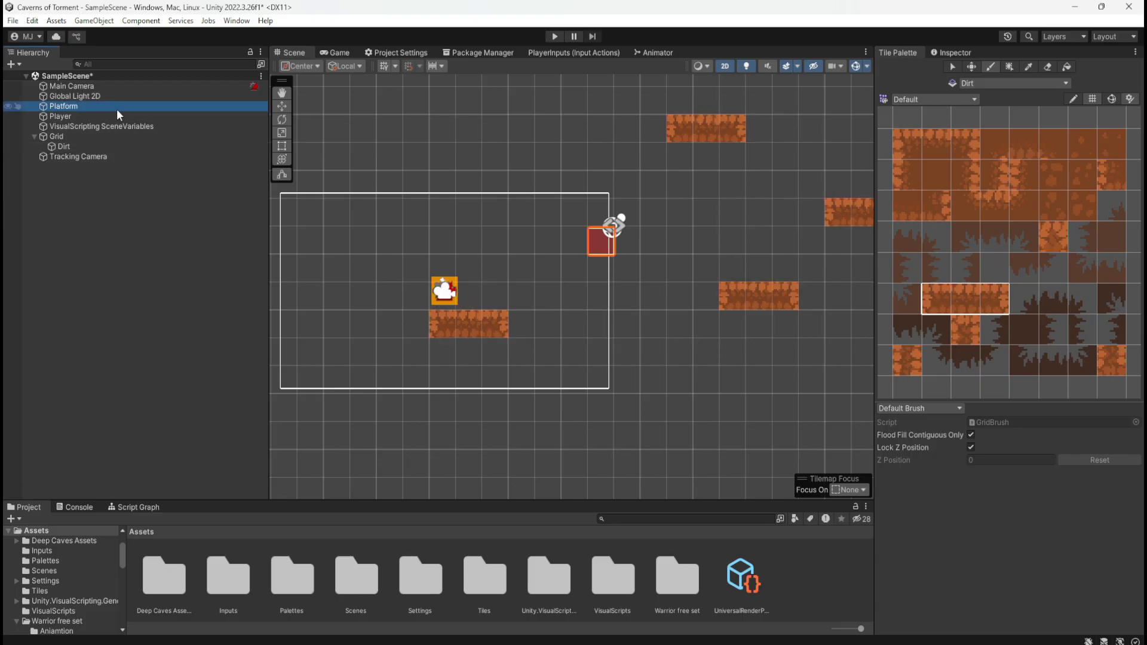
pyautogui.click(119, 117)
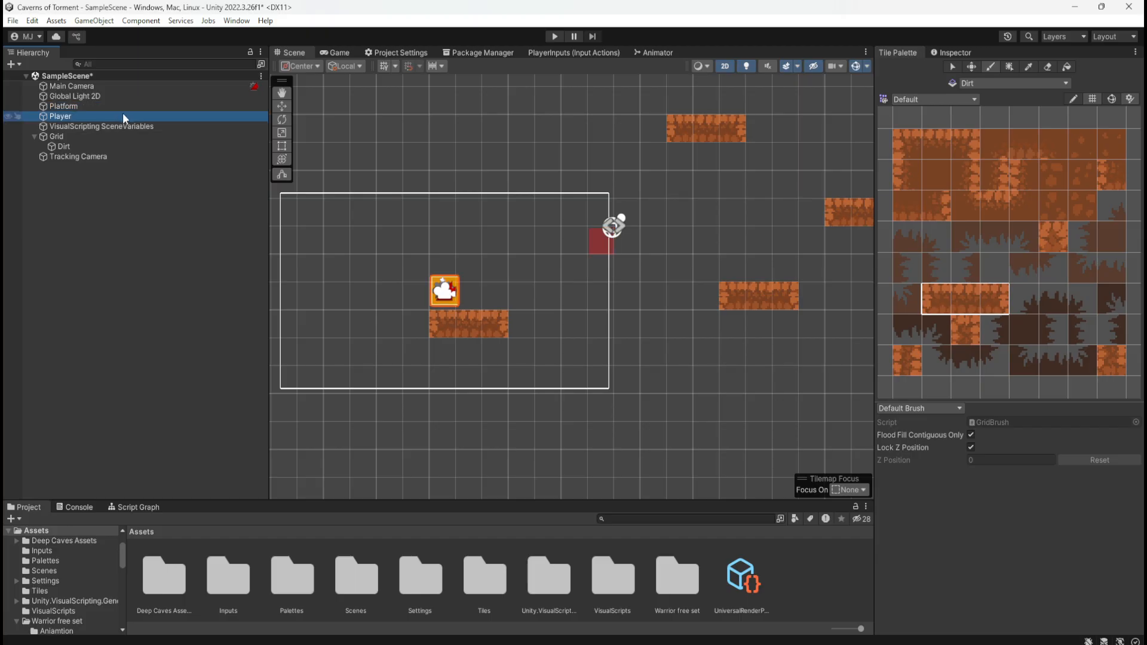
pyautogui.click(127, 108)
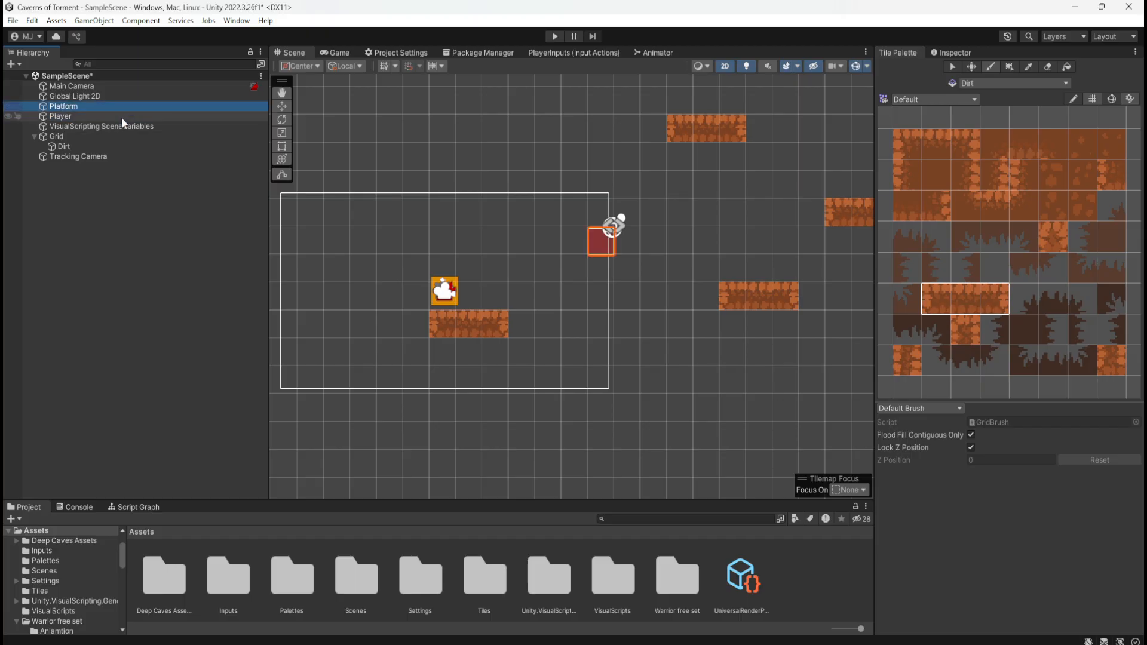
pyautogui.click(121, 118)
pyautogui.click(130, 108)
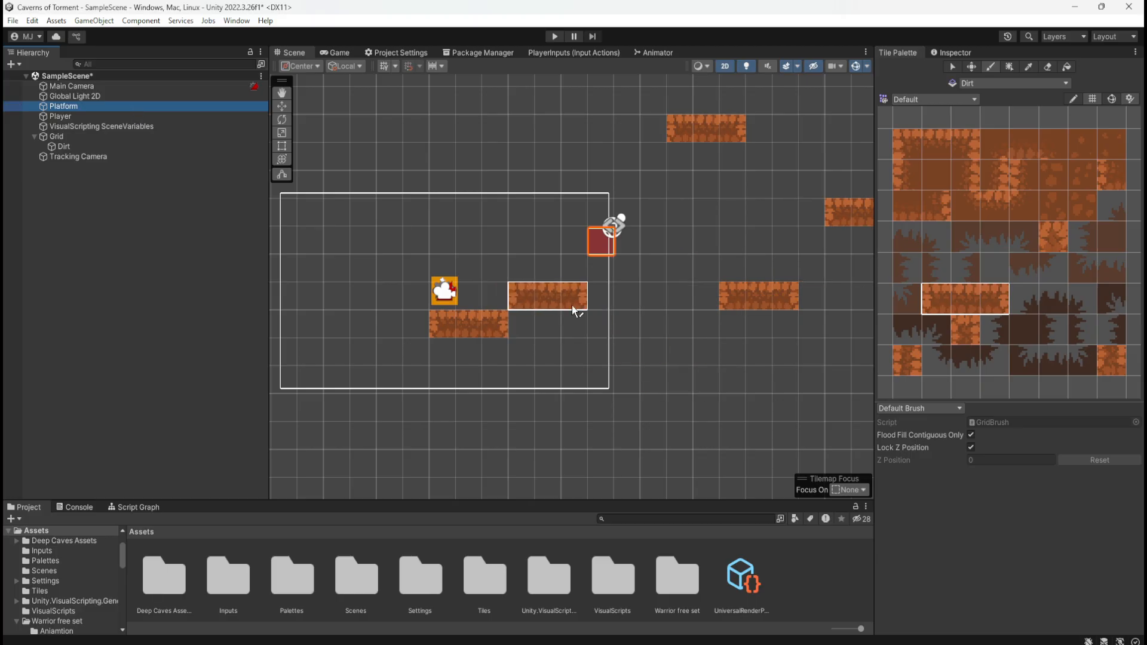
pyautogui.press('e')
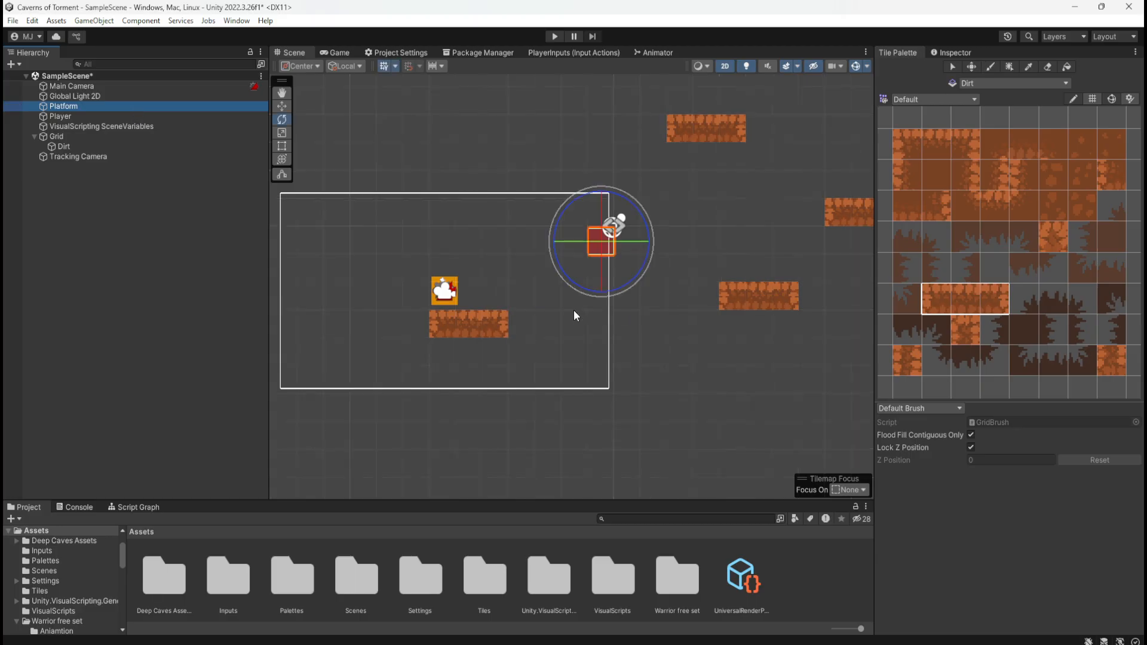
# Erase the three-tile dirt strip beneath the player
pyautogui.click(990, 66)
pyautogui.click(1046, 66)
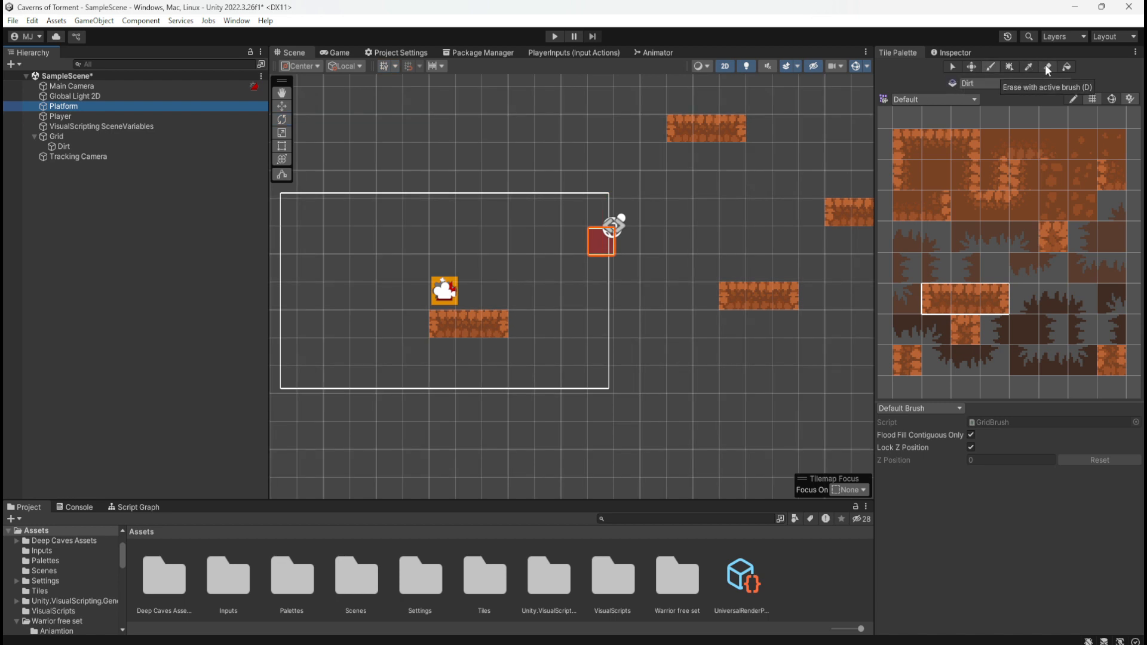
pyautogui.click(500, 330)
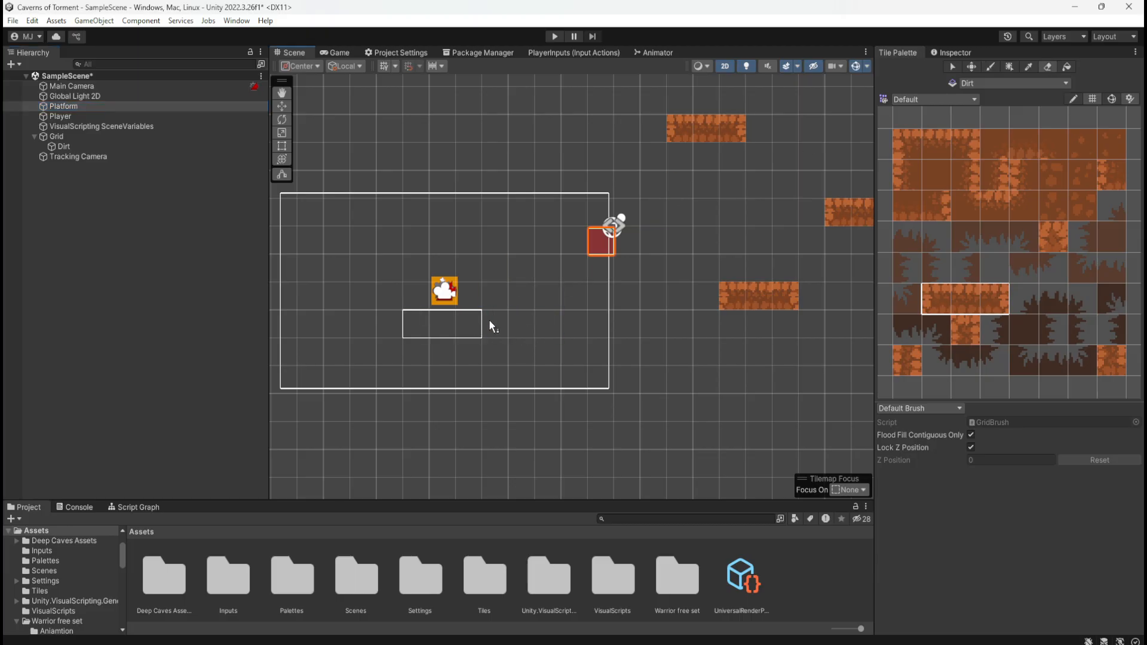
# Paint a seven-tile, one-row dirt platform starting beneath the player, using both end-cap tiles and repeated middle tiles
pyautogui.moveTo(933, 303); pyautogui.dragTo(953, 301)
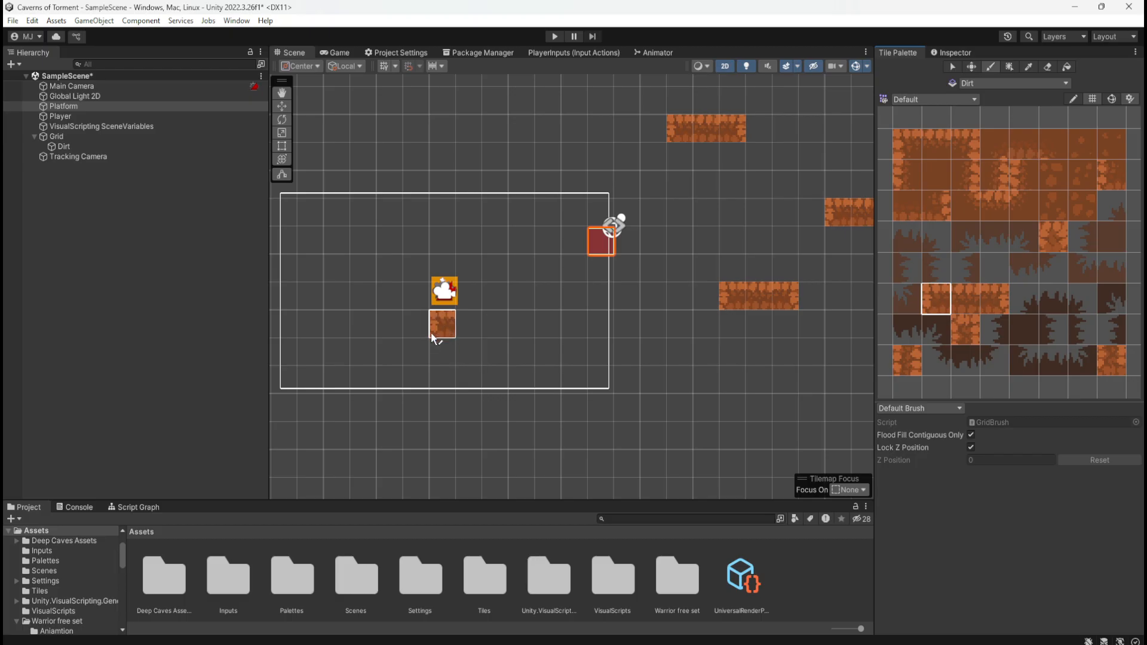
pyautogui.click(438, 328)
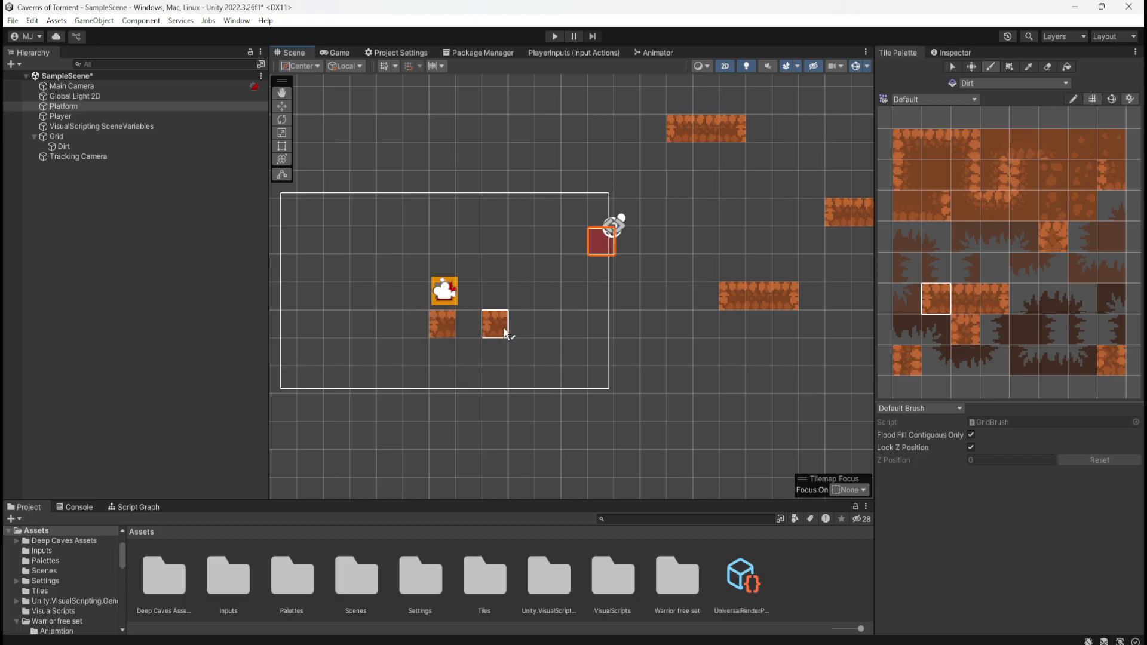
pyautogui.click(989, 300)
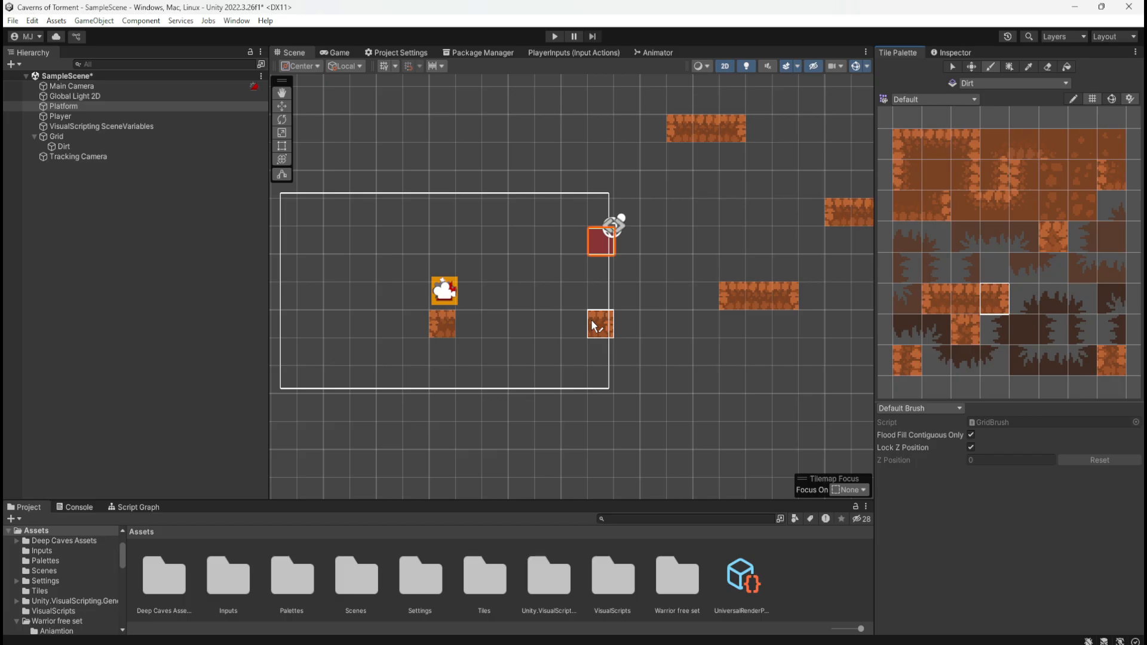
pyautogui.click(593, 325)
pyautogui.click(963, 300)
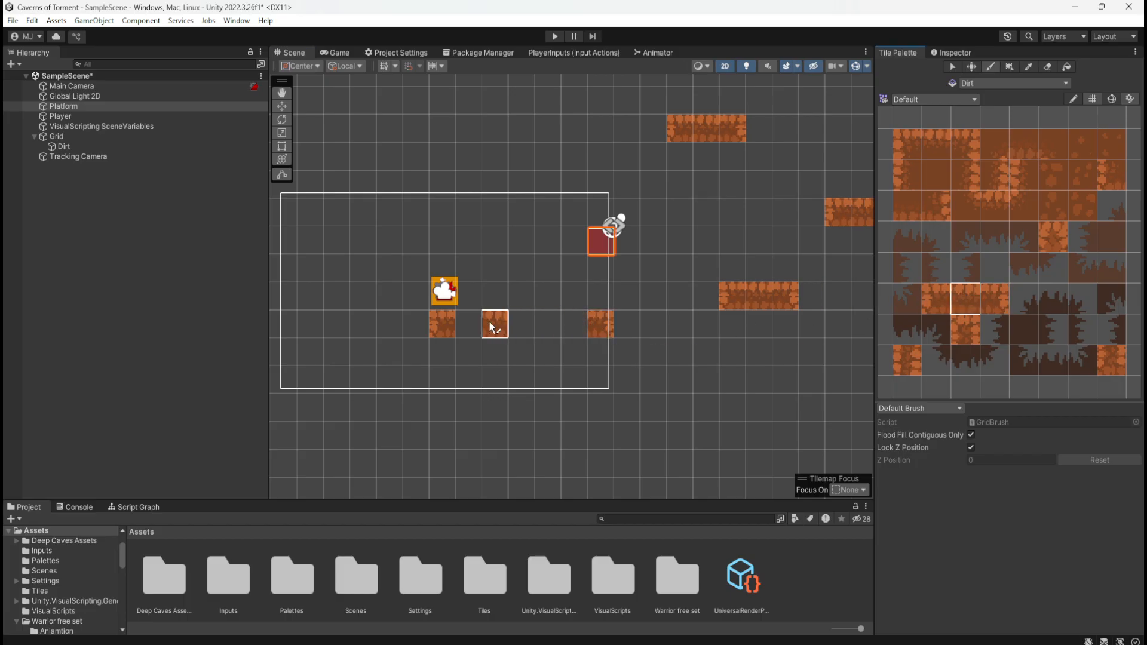
pyautogui.moveTo(488, 320); pyautogui.dragTo(575, 324)
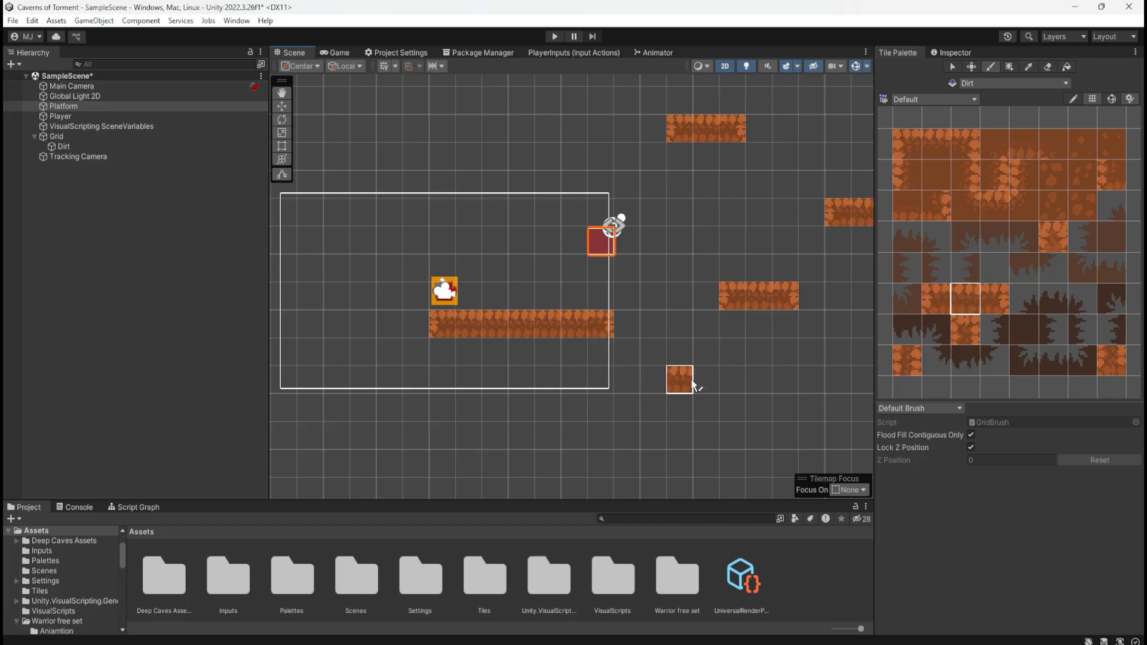
pyautogui.scroll(-3, 496, 353)
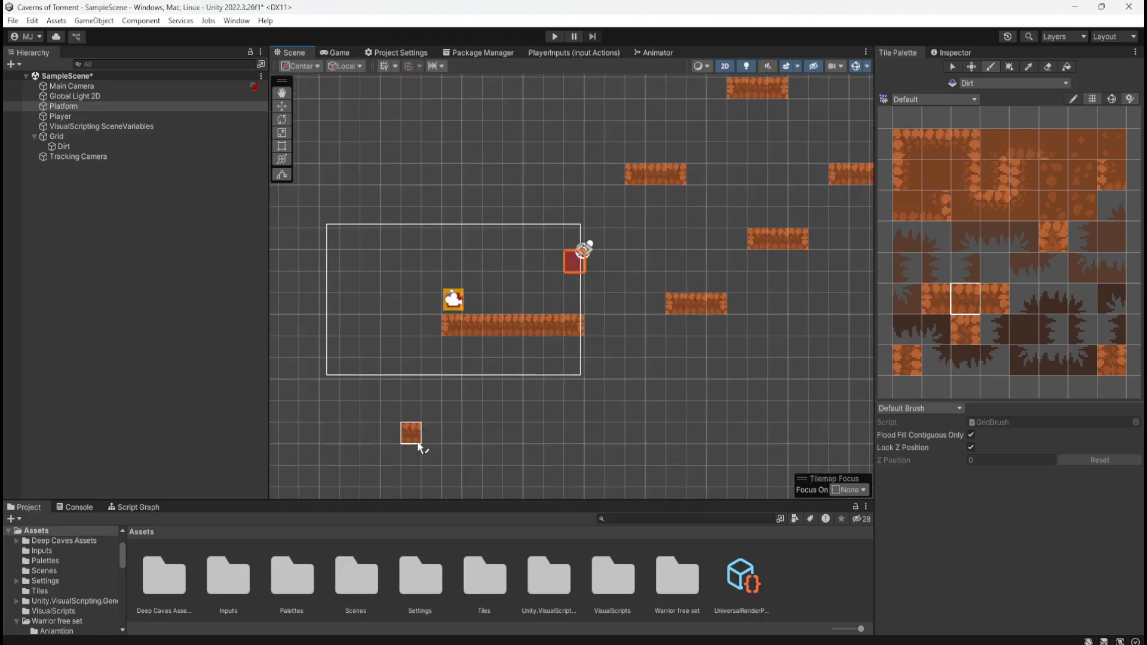
pyautogui.scroll(5, 420, 446)
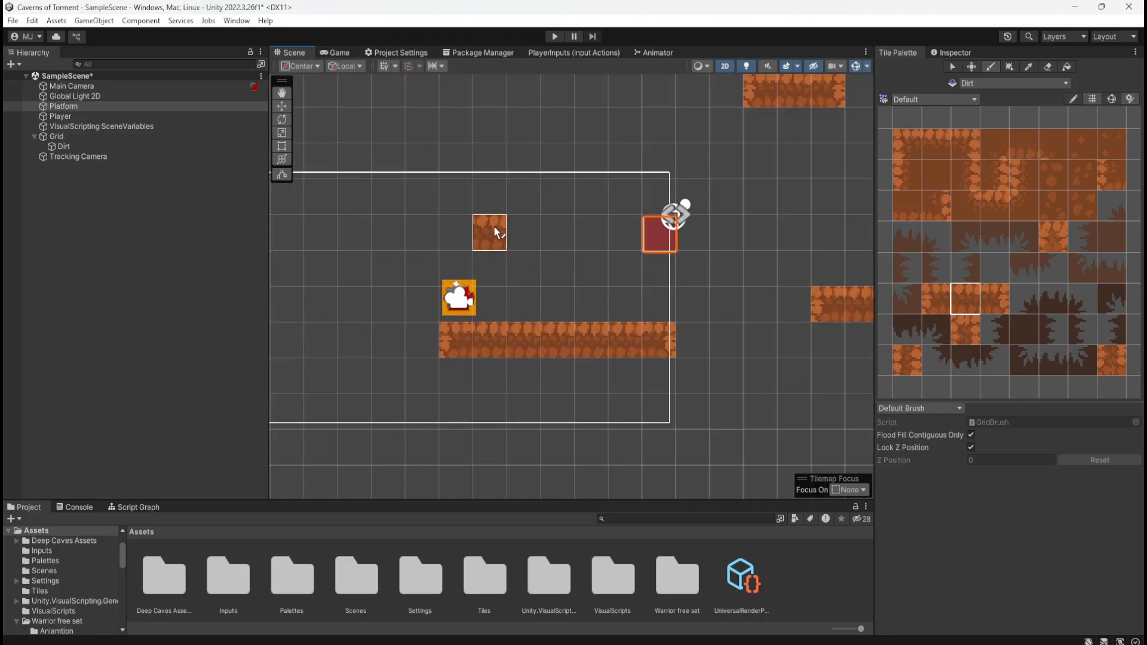
pyautogui.scroll(5, 519, 221)
pyautogui.scroll(-3, 570, 243)
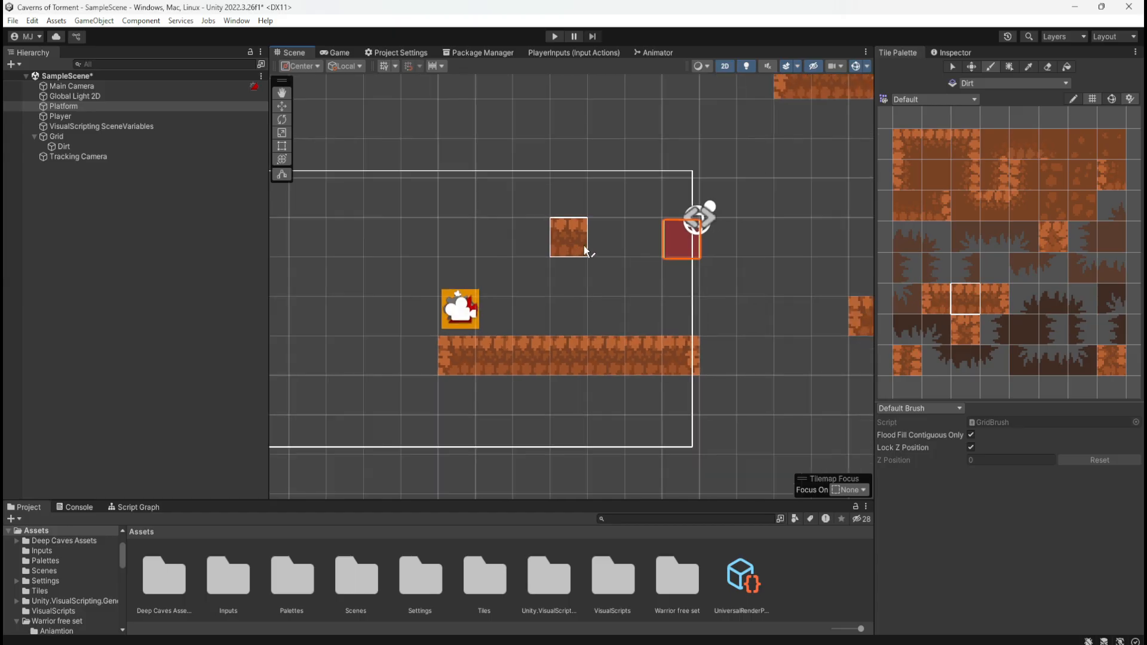
pyautogui.scroll(-5, 583, 245)
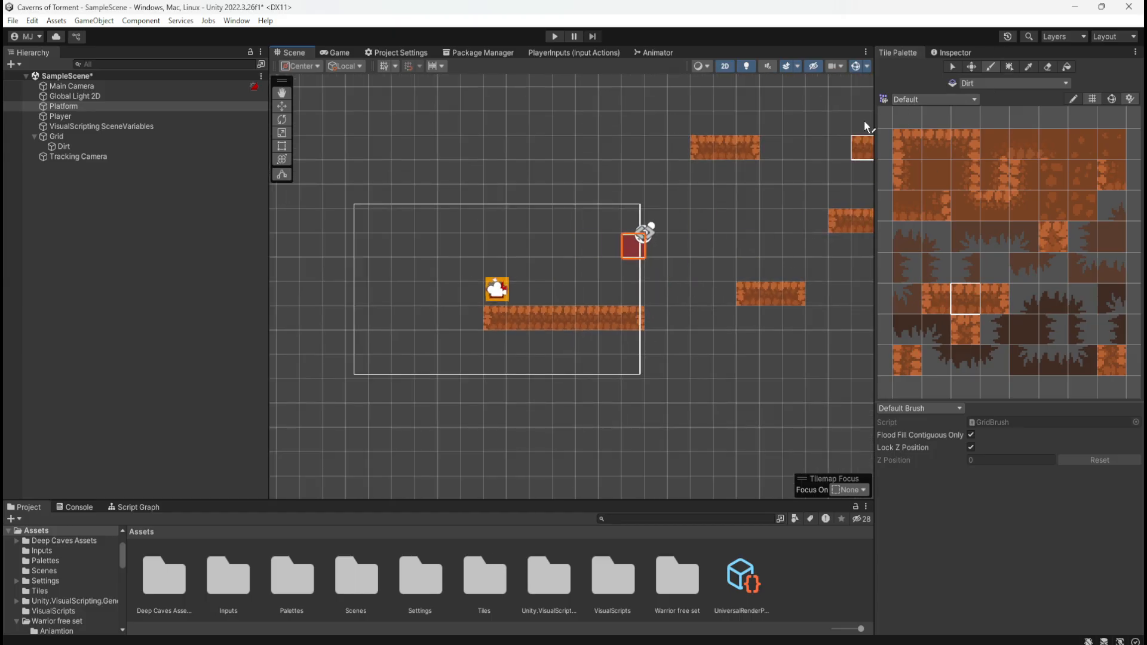
pyautogui.click(981, 84)
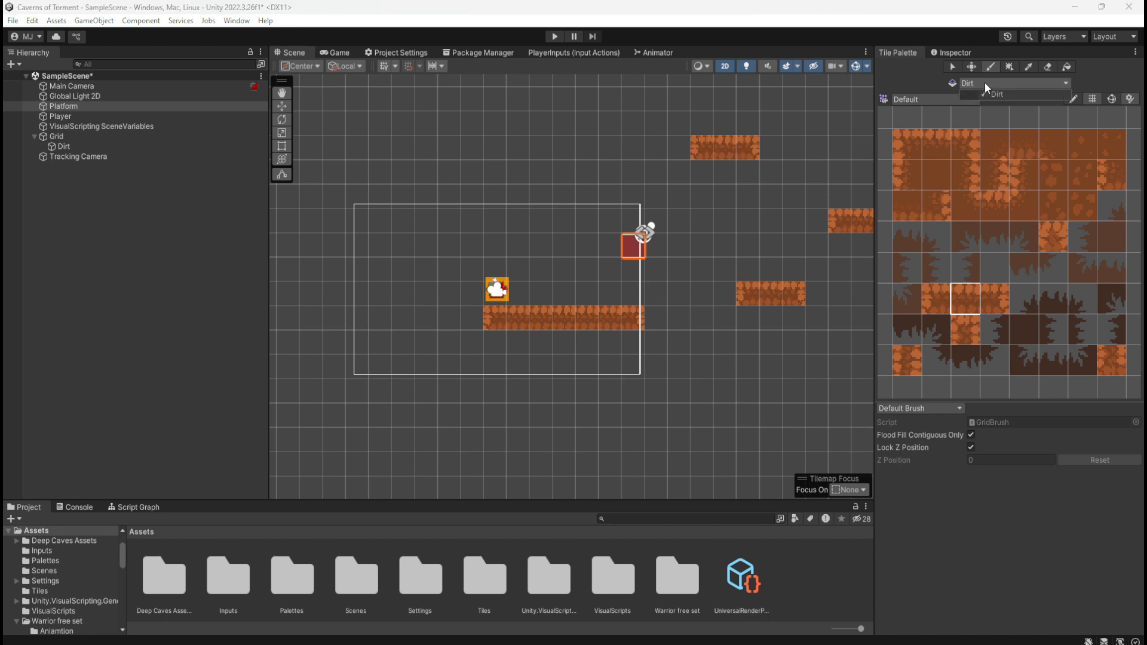
pyautogui.click(1014, 94)
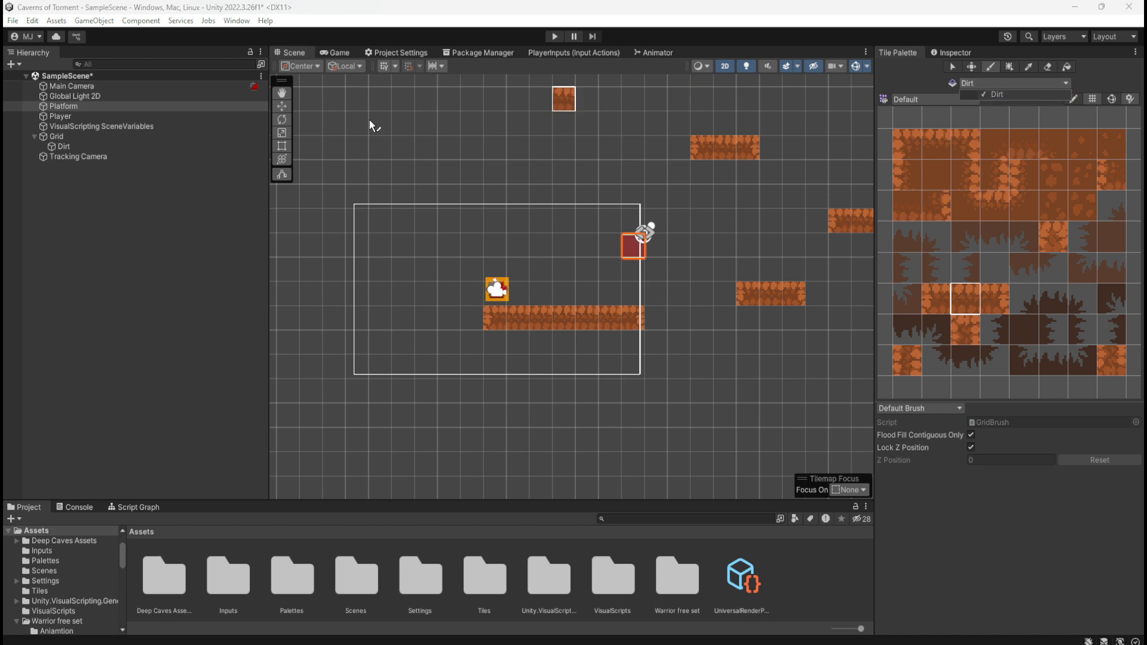
# Rename the Dirt tilemap under Grid as PlatformDirt
pyautogui.click(79, 146)
pyautogui.click(66, 147)
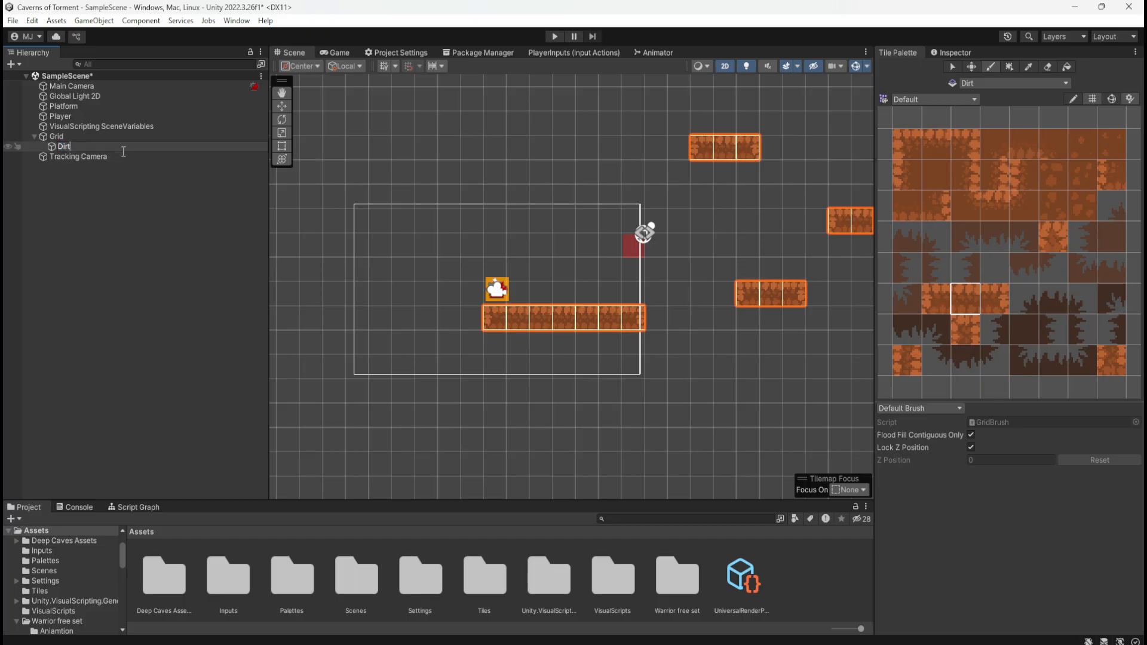
pyautogui.press('Left')
pyautogui.press('Left')
pyautogui.write('Platform')
pyautogui.press('Return')
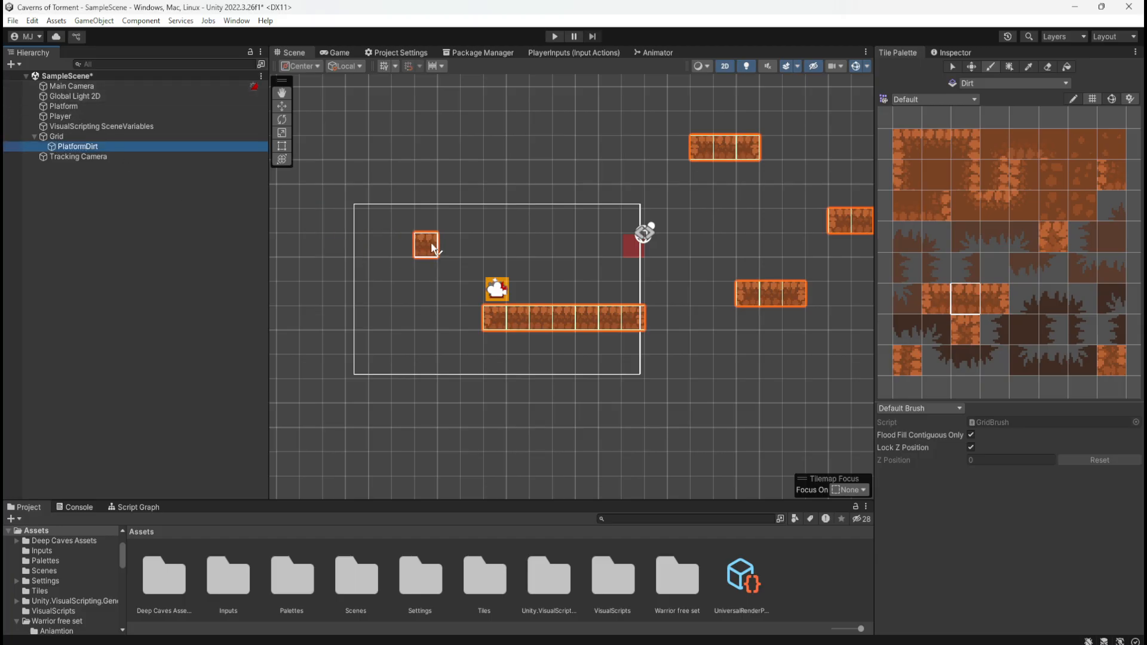
# Inspect the component settings of Grid and its PlatformDirt tilemap
pyautogui.scroll(-4, 337, 341)
pyautogui.scroll(5, 365, 328)
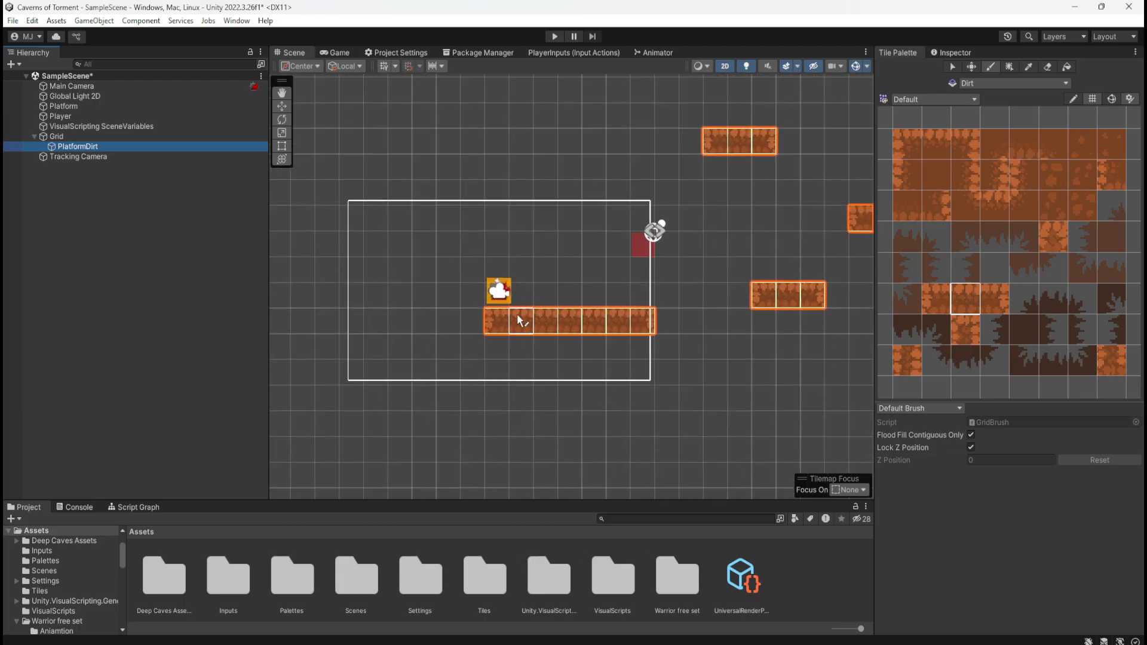
pyautogui.click(497, 244)
pyautogui.click(955, 67)
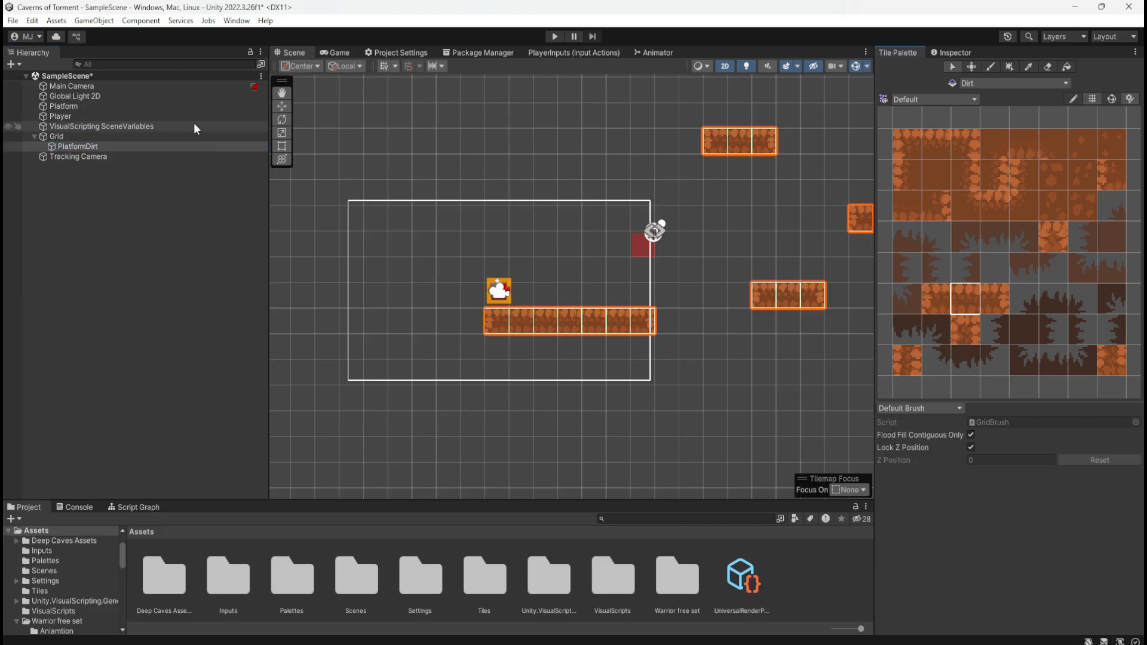
pyautogui.click(122, 136)
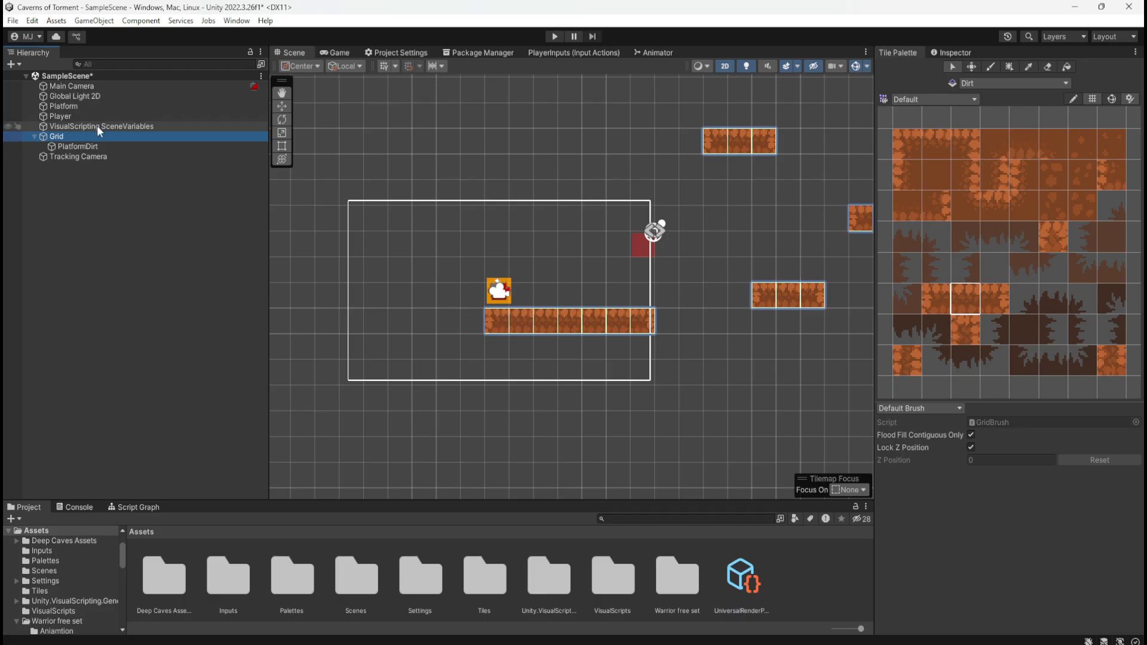
pyautogui.click(945, 45)
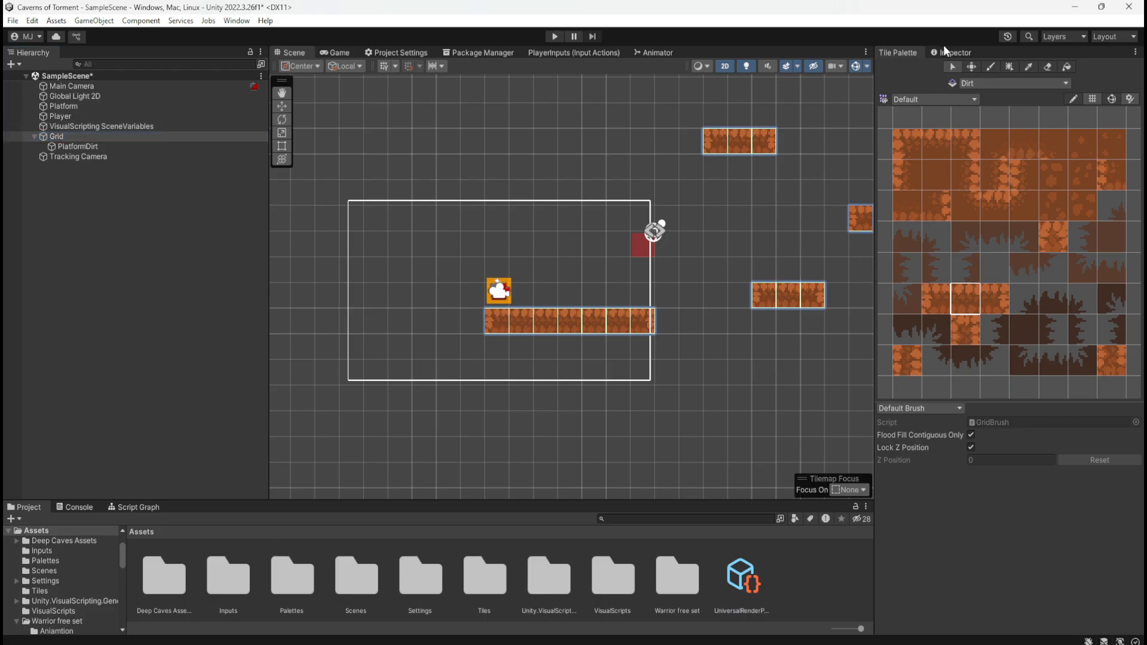
pyautogui.click(946, 46)
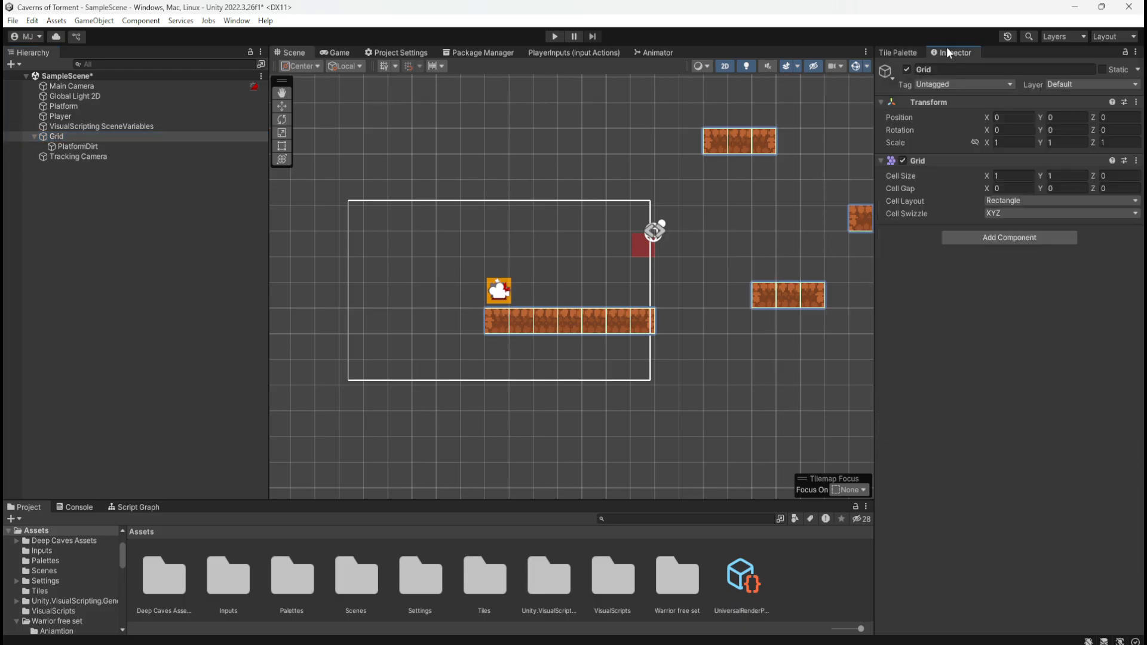
pyautogui.click(95, 148)
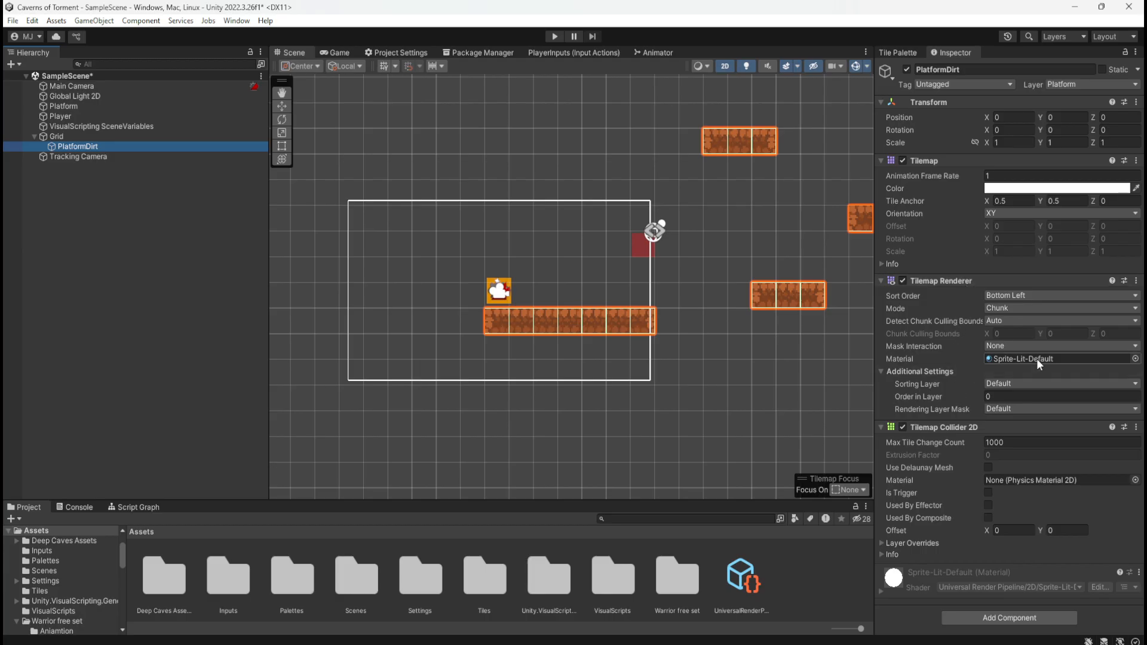
# Check which palettes and active tilemaps the Tile Palette offers, and reselect PlatformDirt under Grid
pyautogui.click(903, 52)
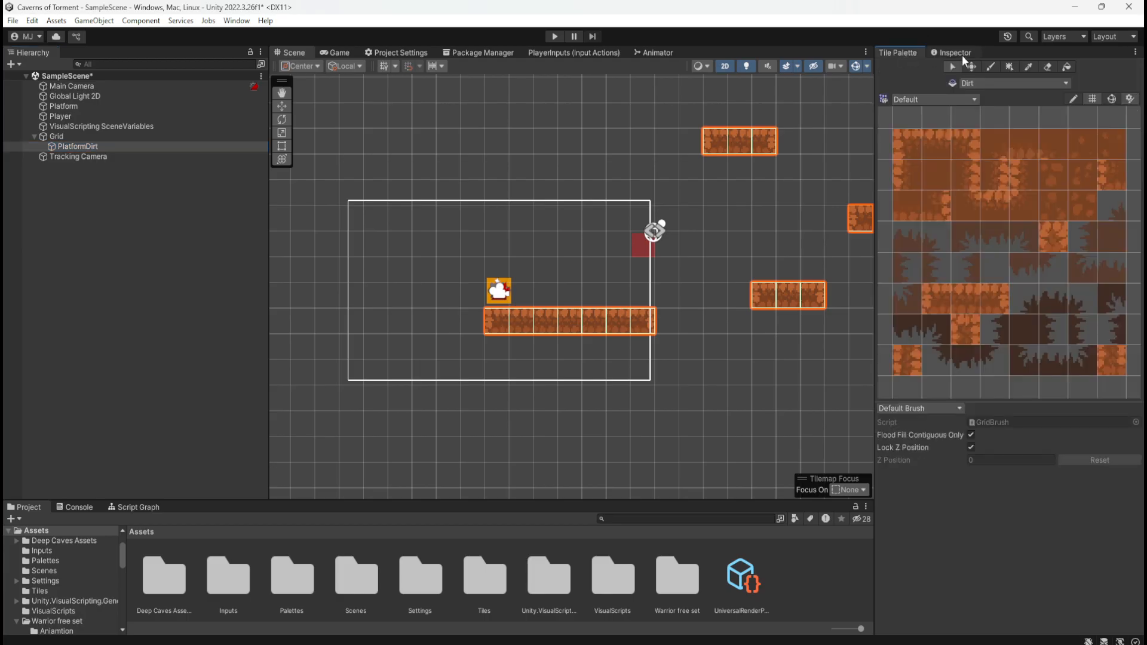
pyautogui.click(961, 99)
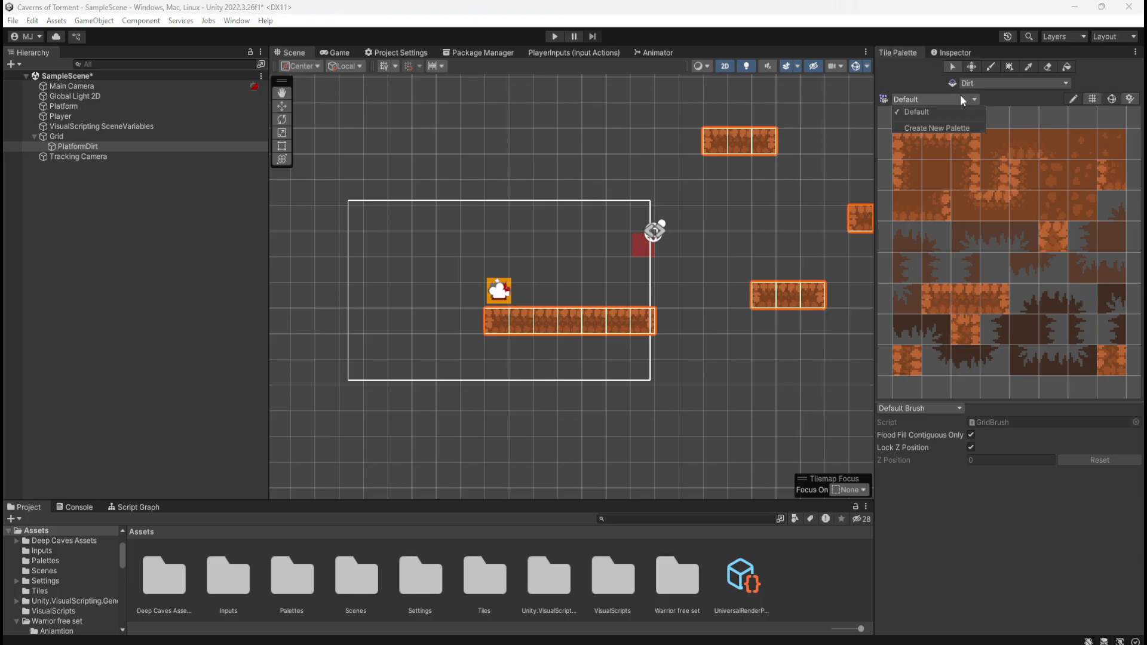
pyautogui.click(967, 98)
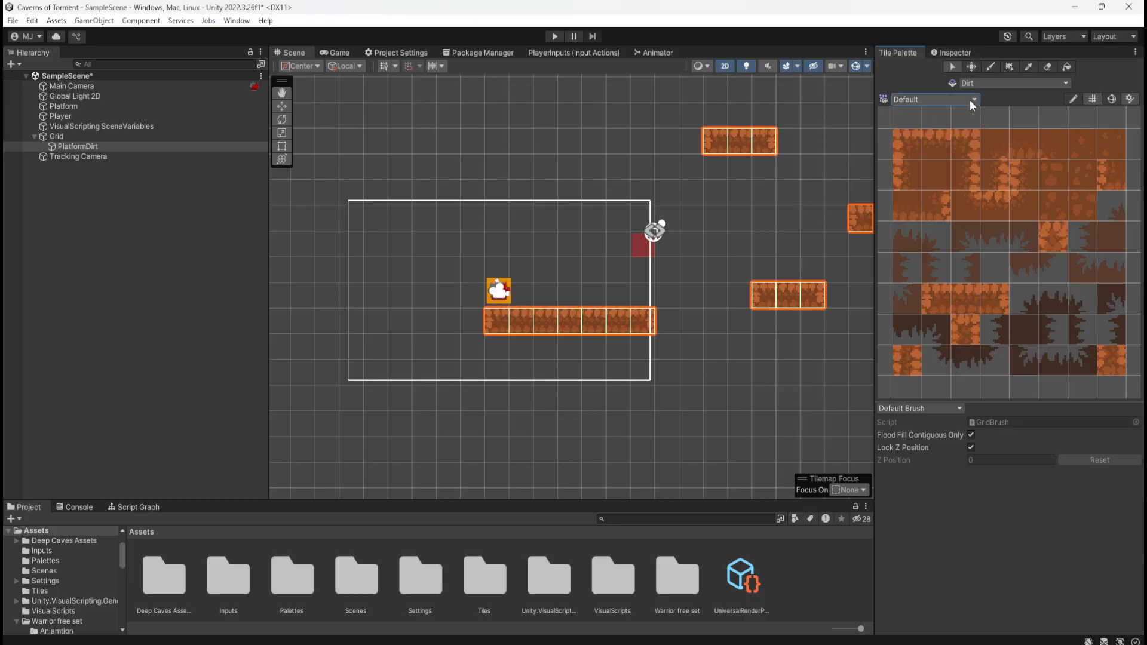
pyautogui.click(1001, 87)
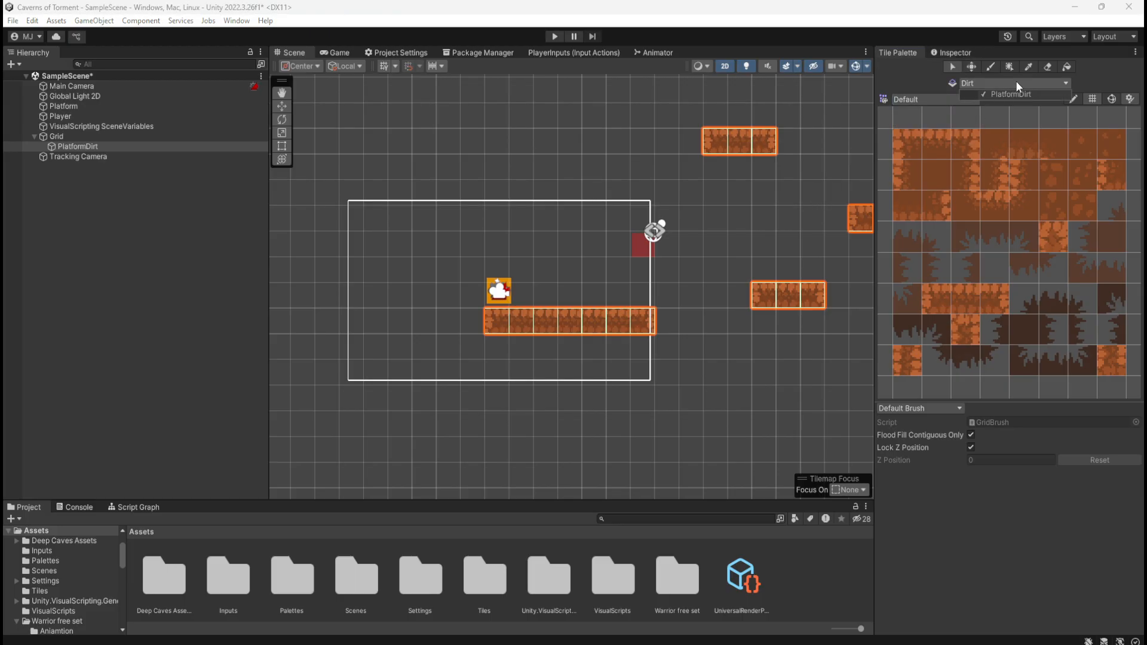
pyautogui.click(1015, 81)
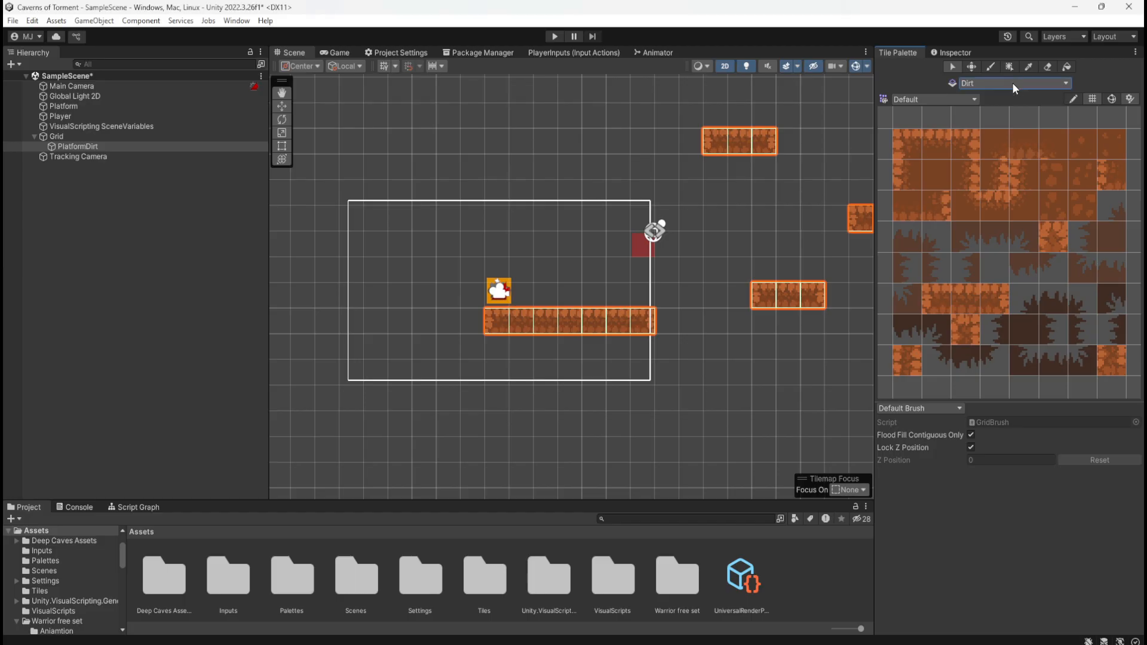
pyautogui.click(130, 157)
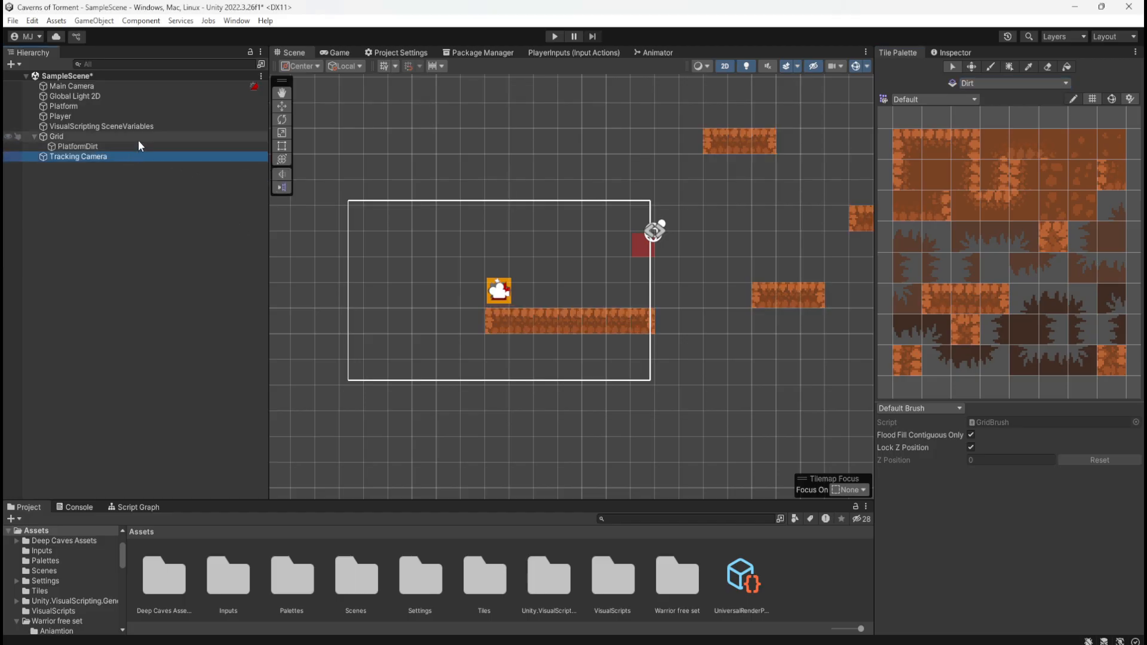
pyautogui.click(138, 138)
pyautogui.click(138, 154)
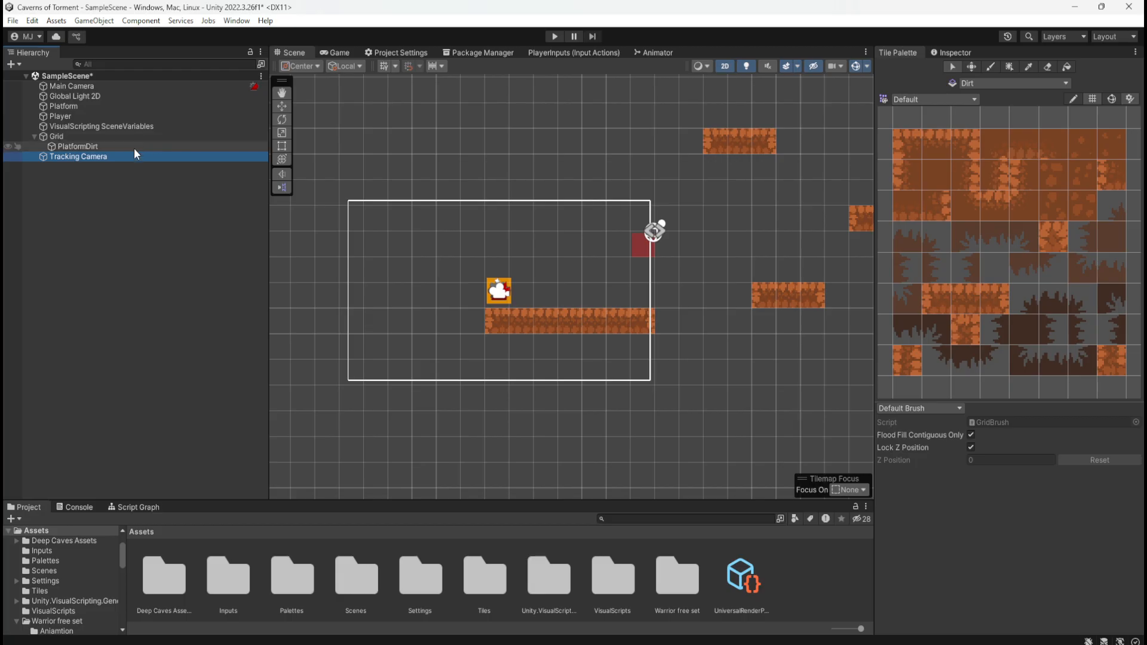
pyautogui.click(134, 148)
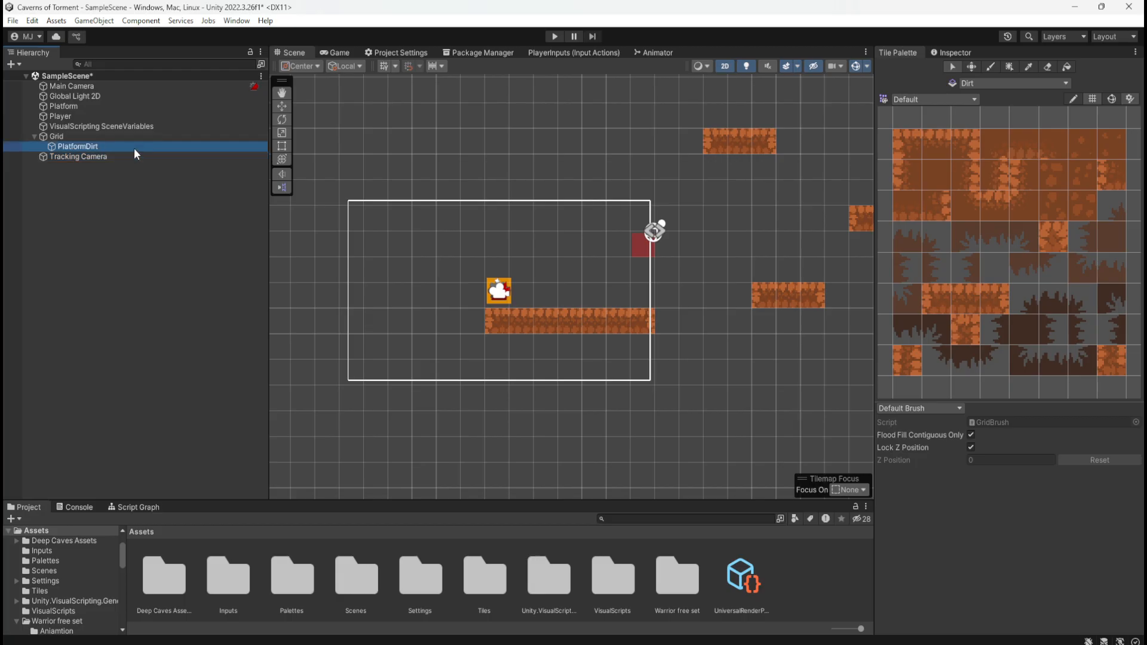
# Close the Tile Palette, reopen it with PlatformDirt selected, and dock it beside the Inspector
pyautogui.rightClick(917, 61)
pyautogui.click(942, 73)
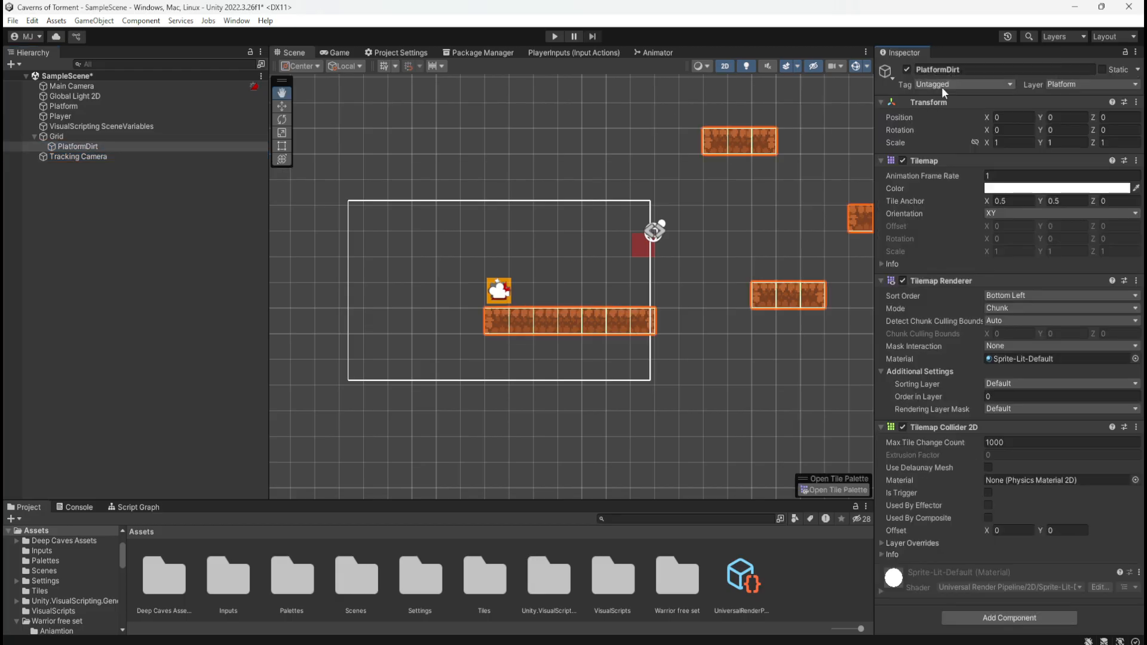
pyautogui.doubleClick(102, 146)
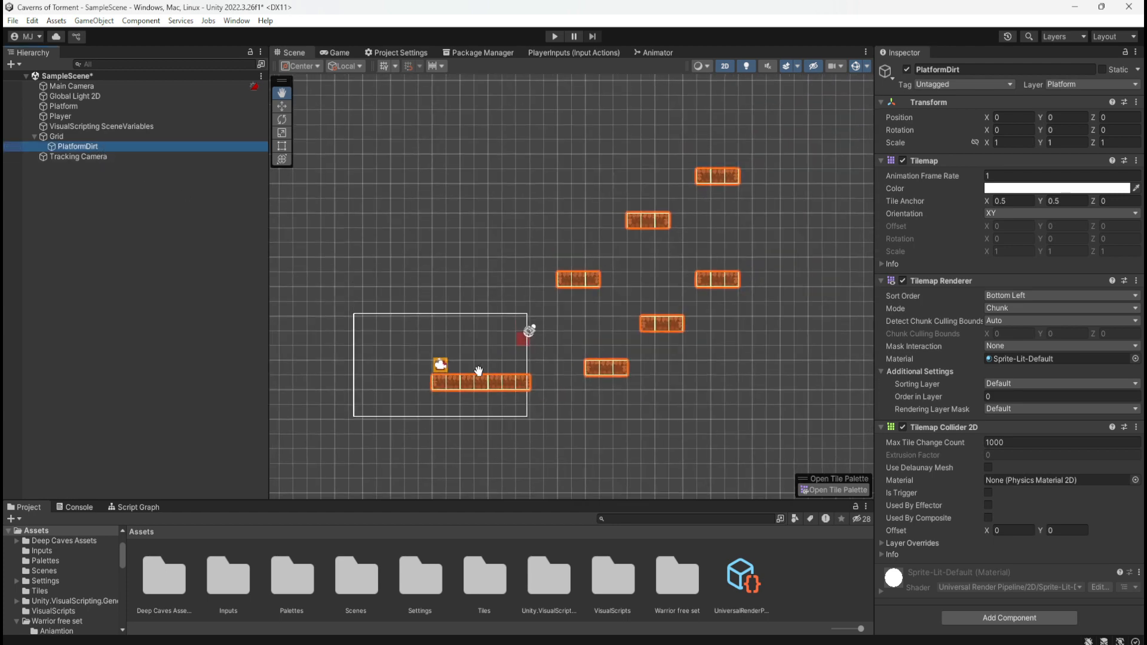
pyautogui.click(829, 490)
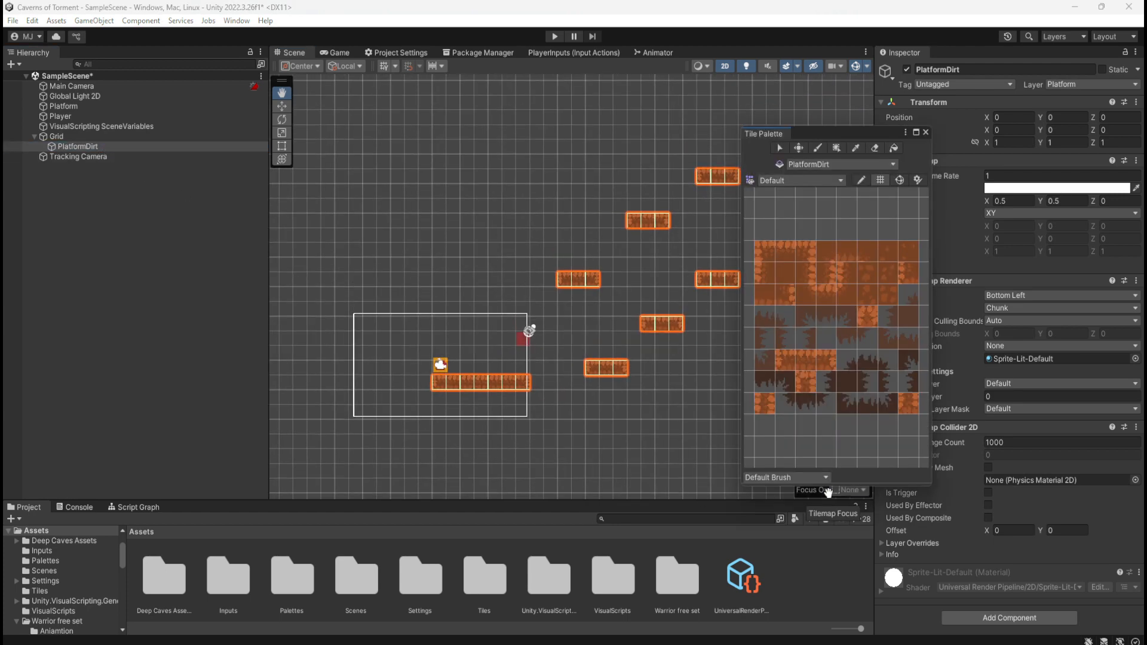
pyautogui.moveTo(775, 133); pyautogui.dragTo(964, 56)
# Check the active tilemap and palette choices in the reopened Tile Palette
pyautogui.click(1010, 84)
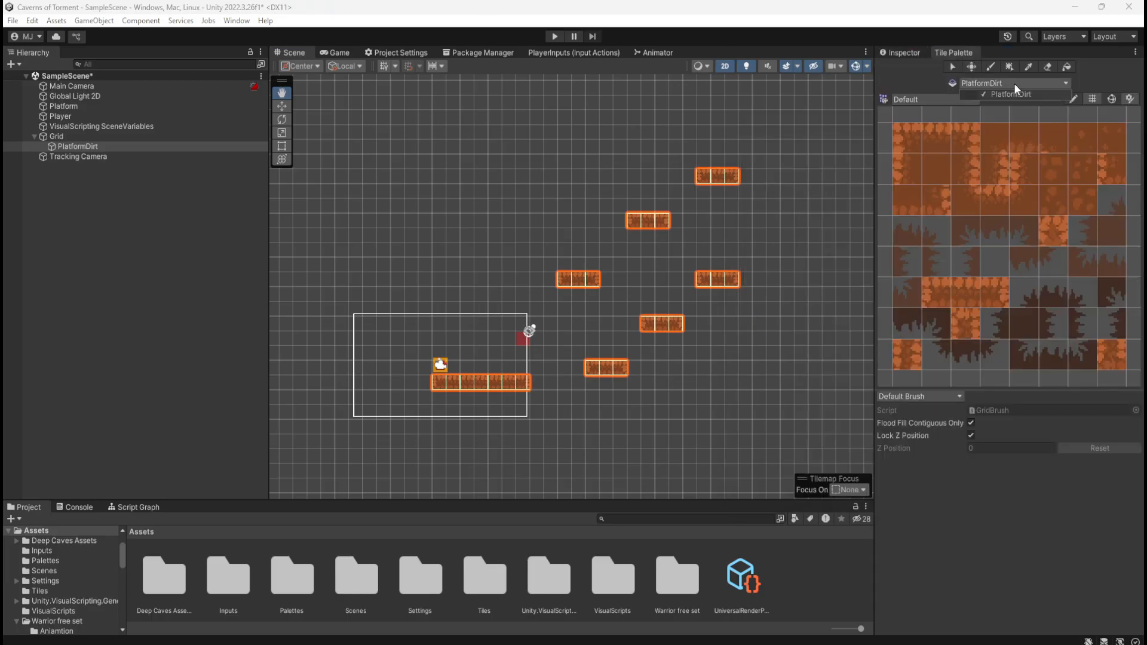
pyautogui.click(1022, 81)
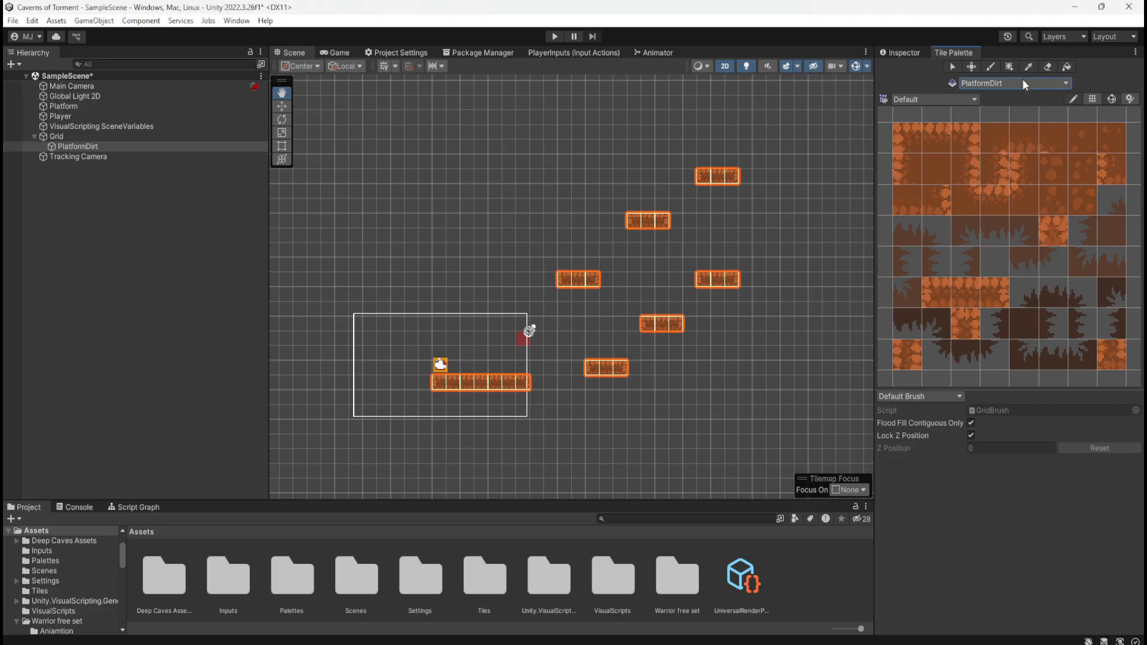
pyautogui.click(963, 100)
pyautogui.click(962, 100)
# Enlarge the Project window and look through the tile assets in the Tiles folder
pyautogui.doubleClick(481, 575)
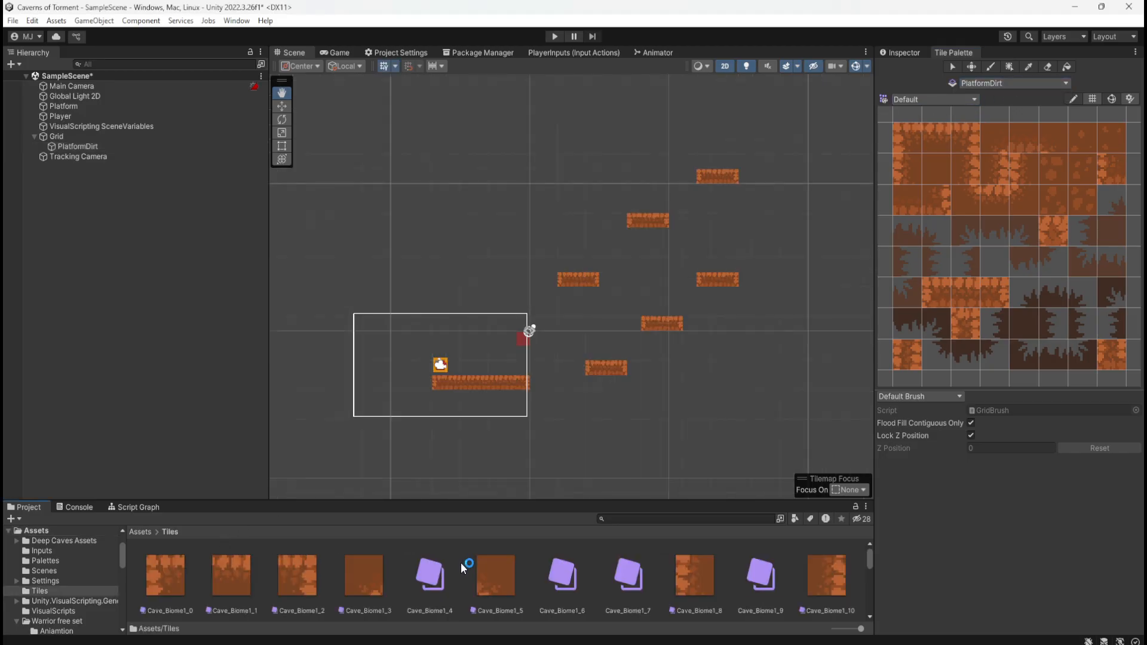
pyautogui.moveTo(467, 509); pyautogui.dragTo(475, 351)
pyautogui.scroll(-5, 484, 494)
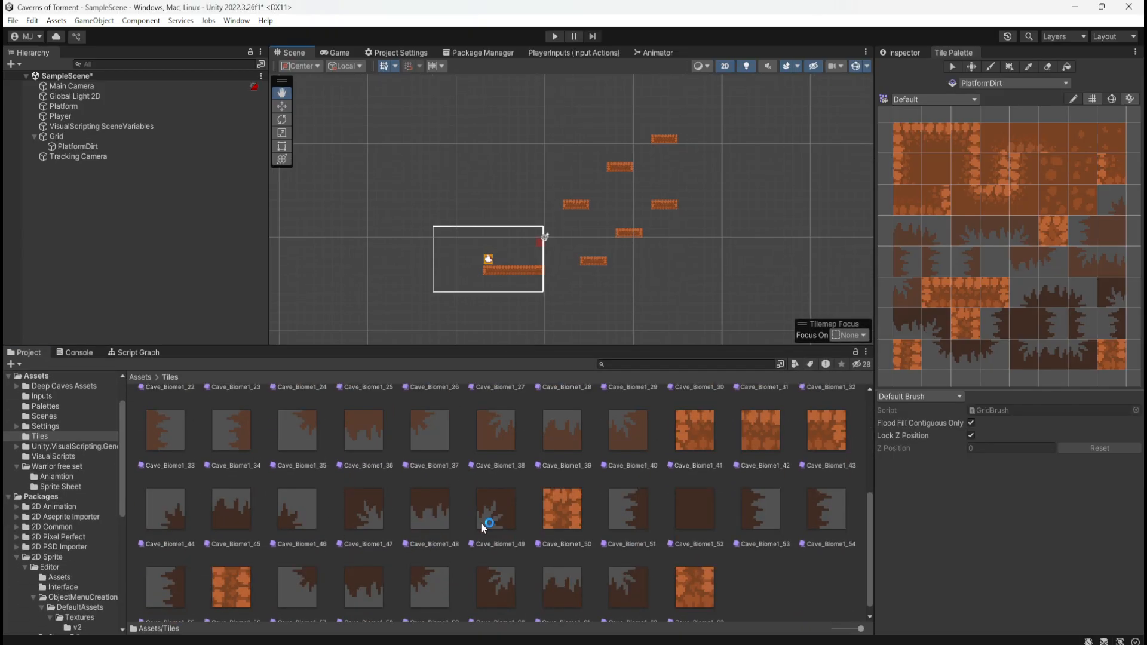
pyautogui.scroll(5, 541, 521)
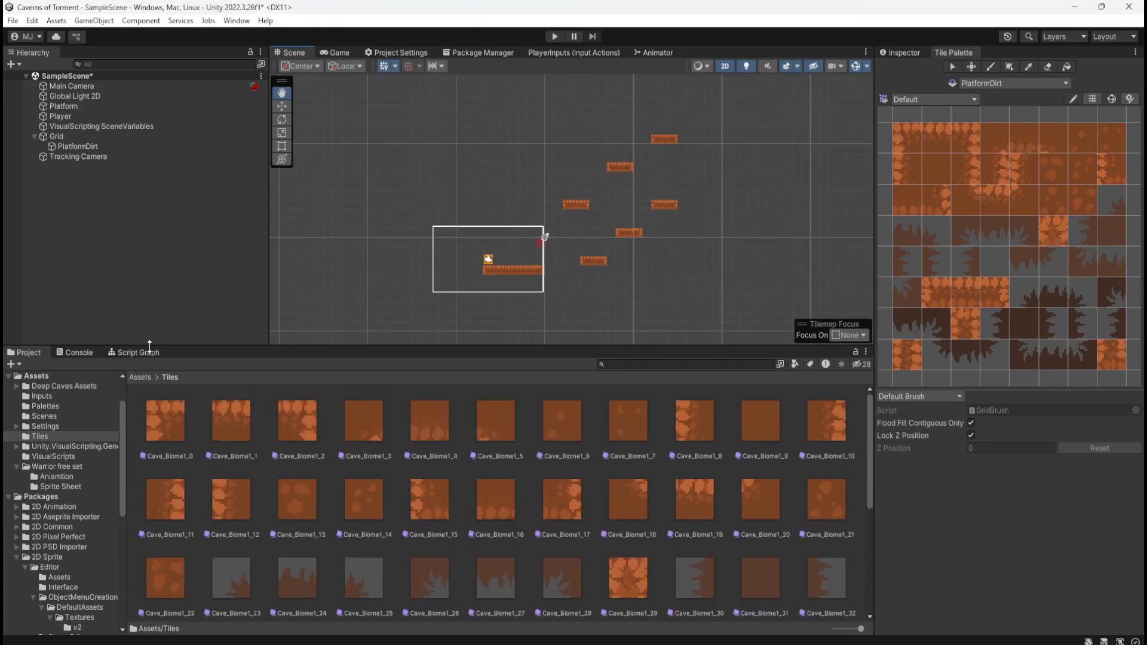
# Examine the contents of the Default palette asset in the Palettes folder, and save the scene
pyautogui.click(140, 377)
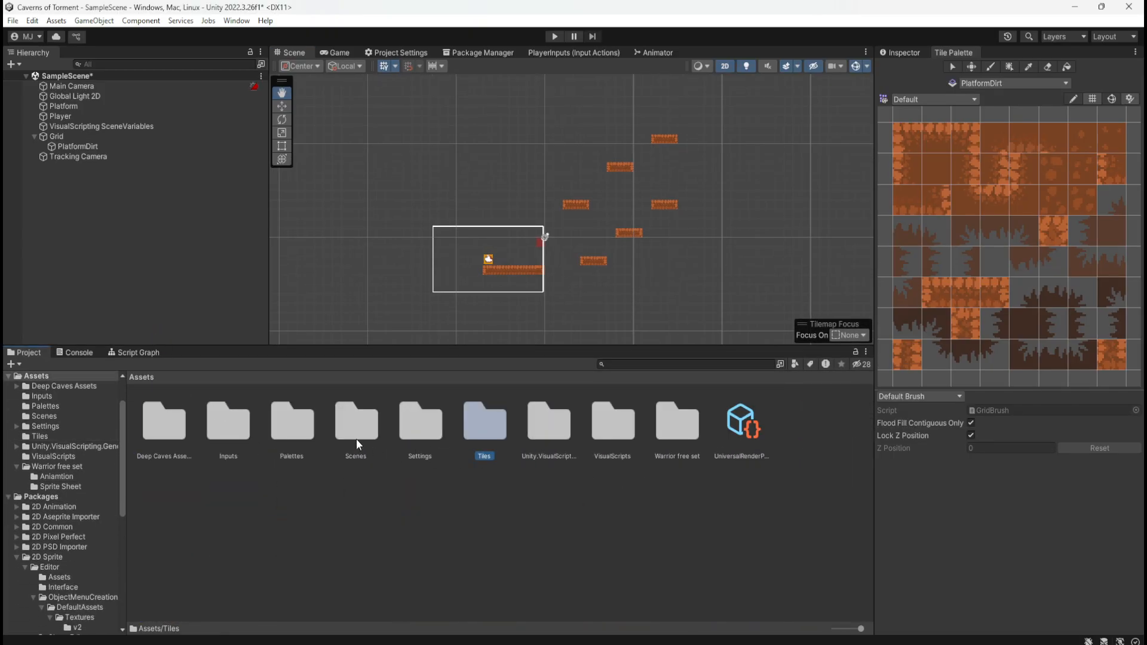
pyautogui.doubleClick(292, 422)
pyautogui.click(192, 419)
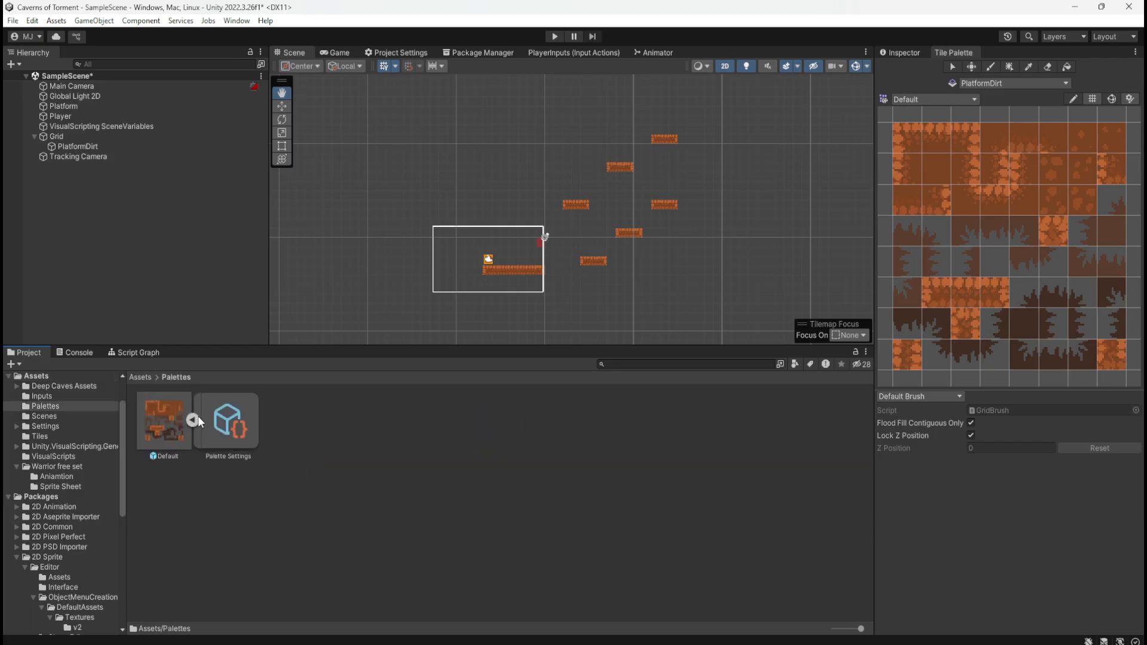
pyautogui.click(193, 420)
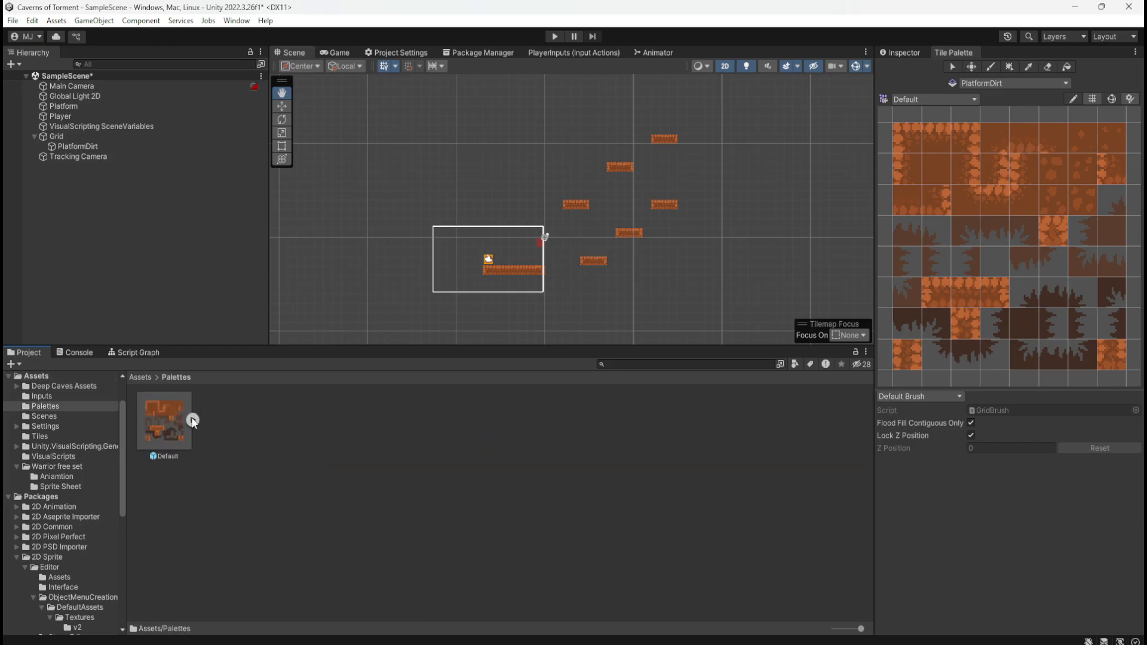
pyautogui.click(141, 376)
pyautogui.hotkey('ctrl', 's')
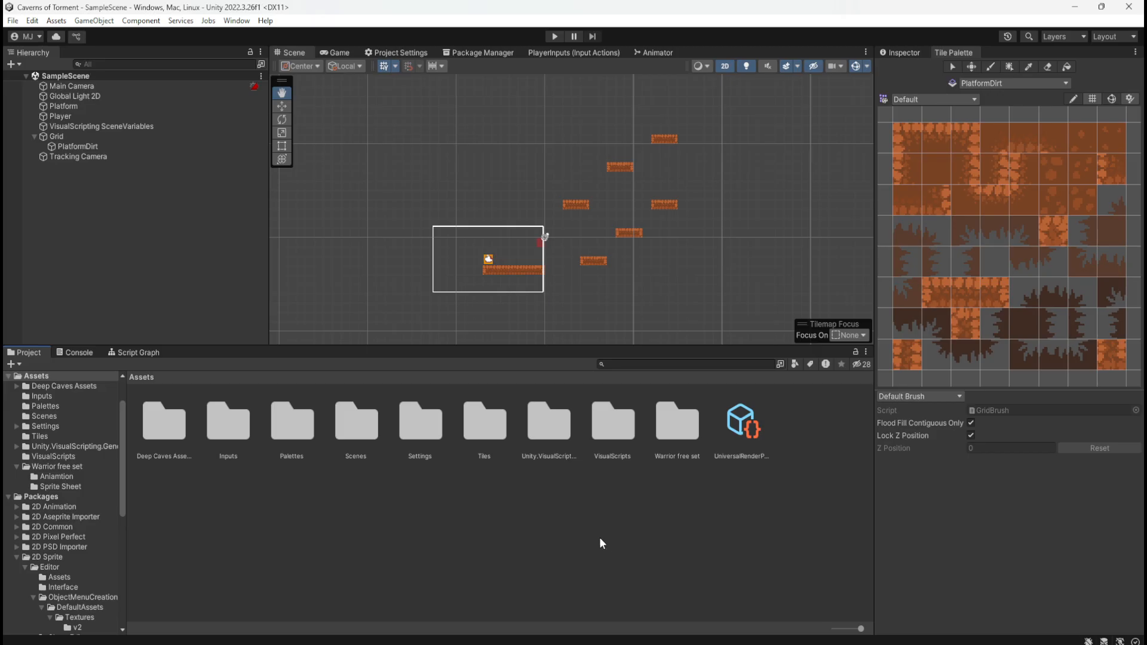
# Examine the Grid and PlatformDirt objects, the tilemap's available object commands, and the Tile Palette's active tilemap choices
pyautogui.scroll(2, 552, 270)
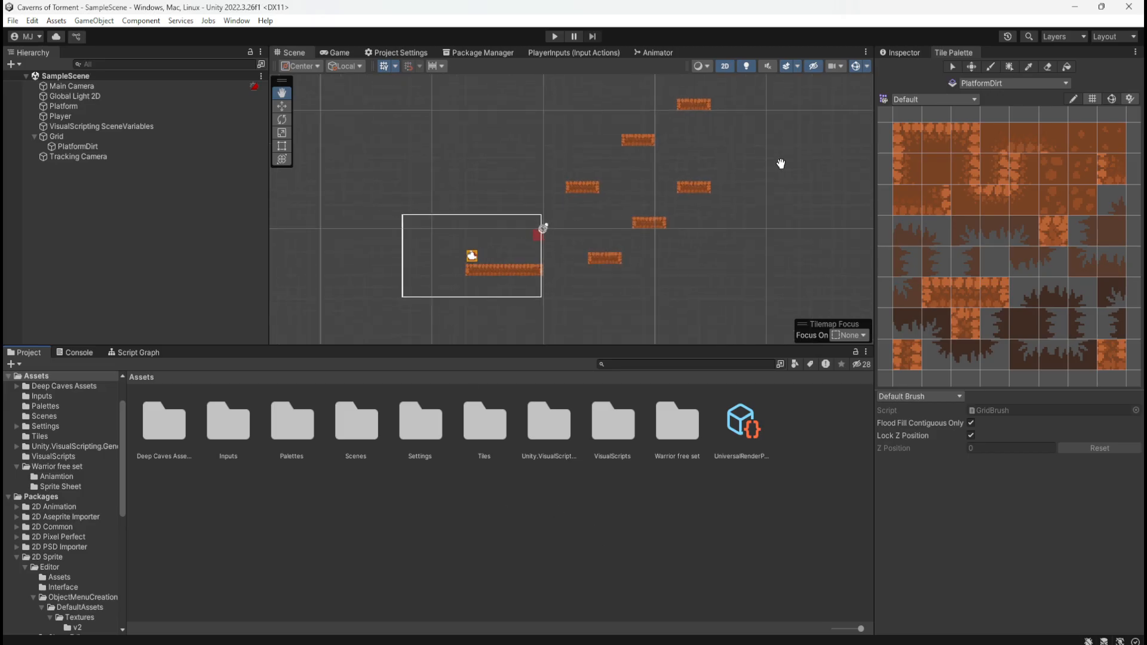
pyautogui.scroll(1, 565, 268)
pyautogui.scroll(3, 565, 269)
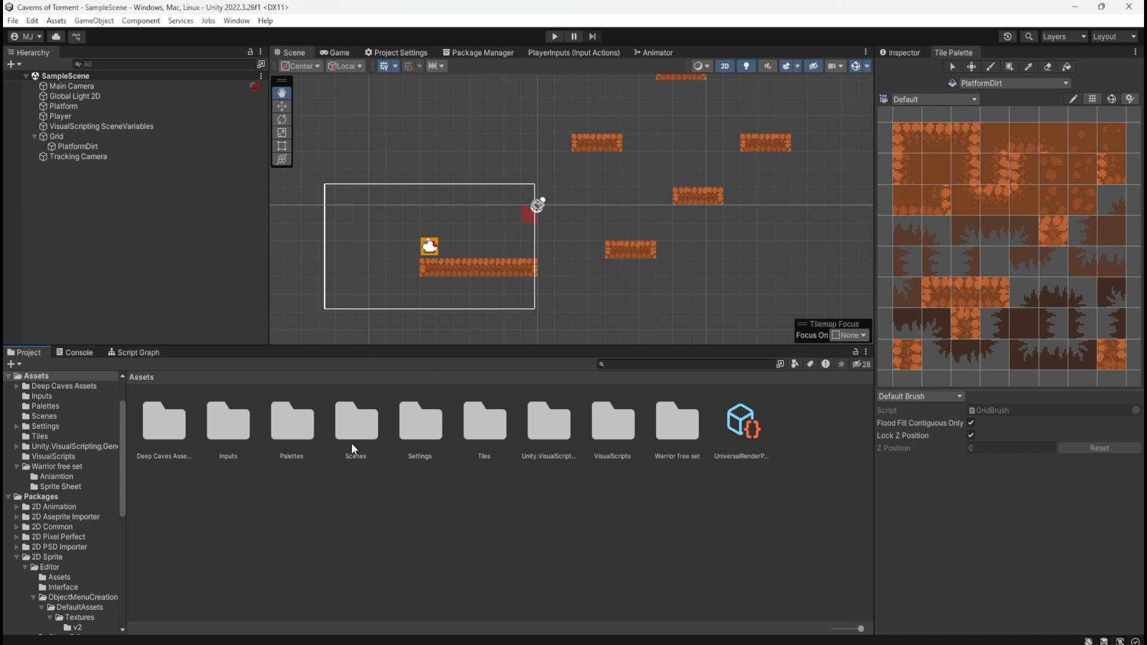
pyautogui.click(76, 138)
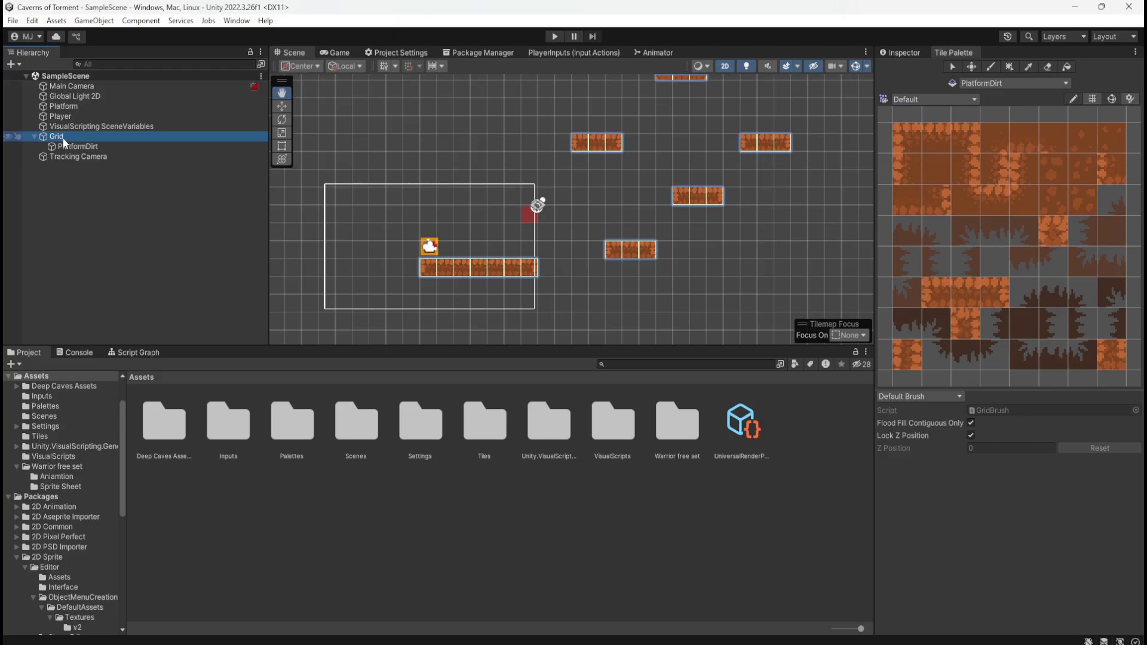
pyautogui.click(75, 148)
pyautogui.rightClick(68, 147)
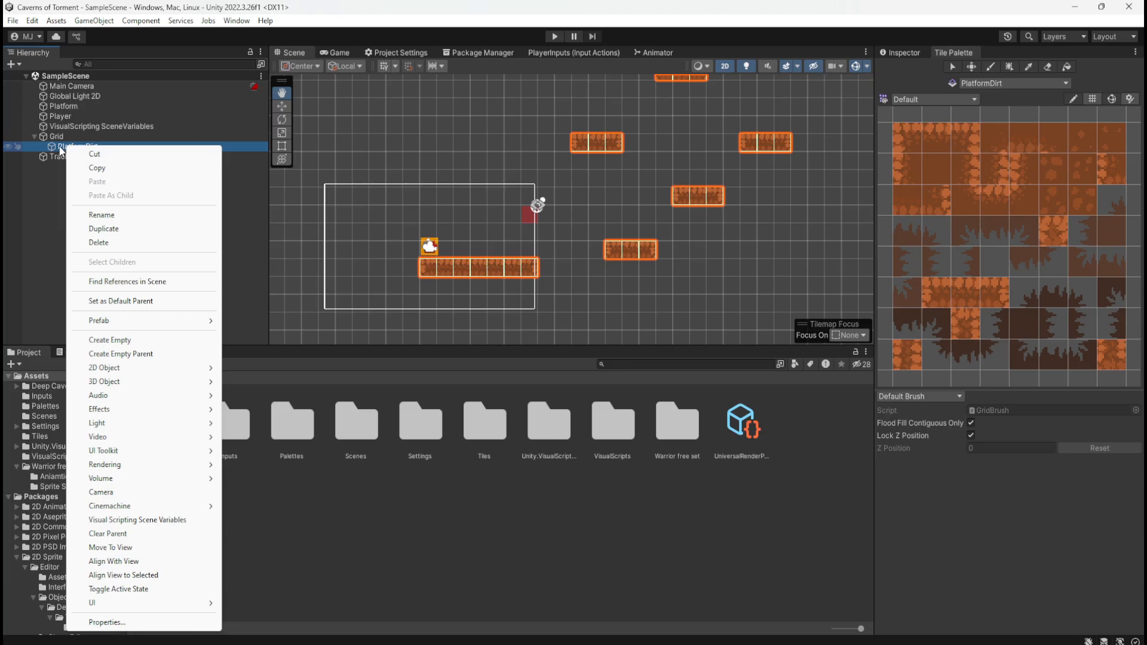
pyautogui.click(56, 147)
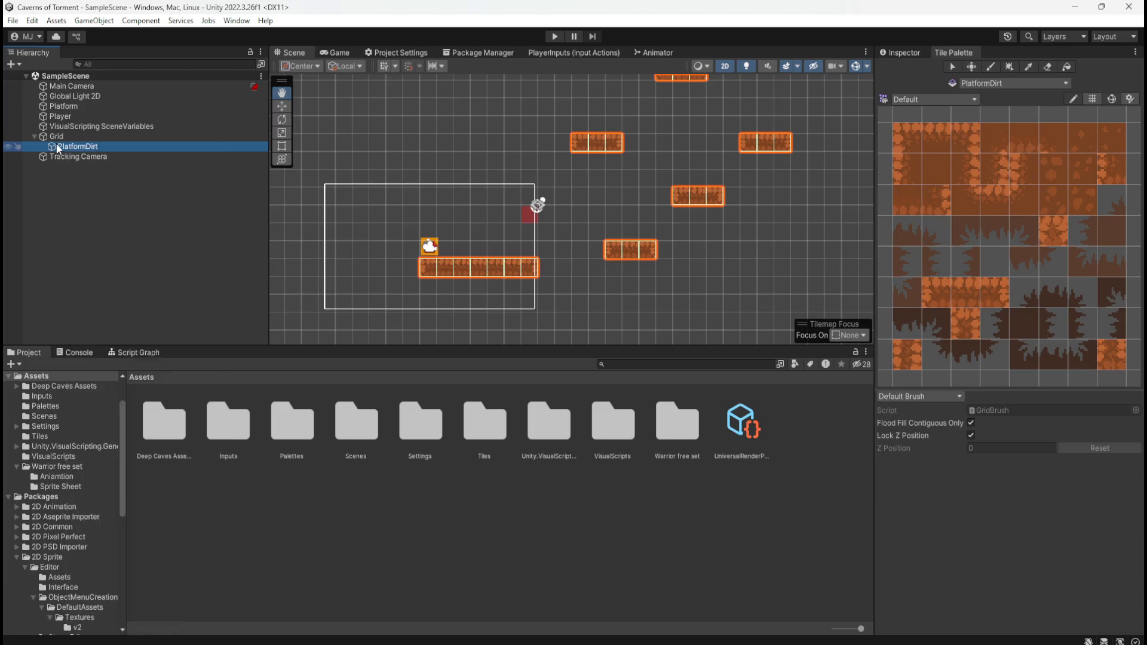
pyautogui.click(1032, 83)
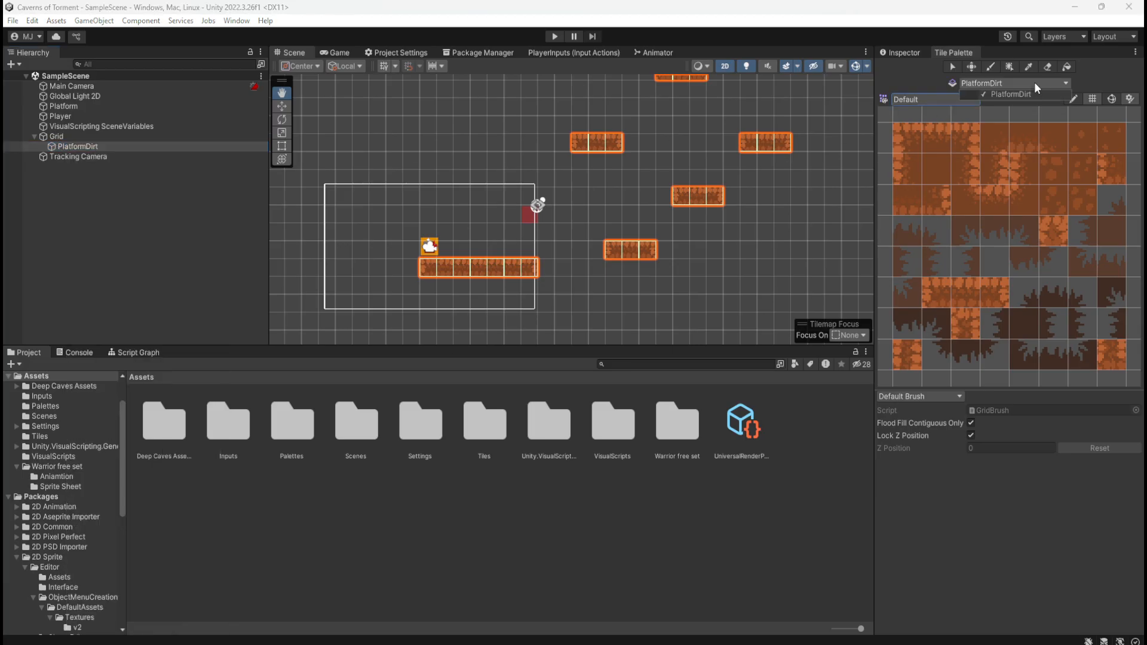
pyautogui.click(1034, 81)
pyautogui.click(78, 136)
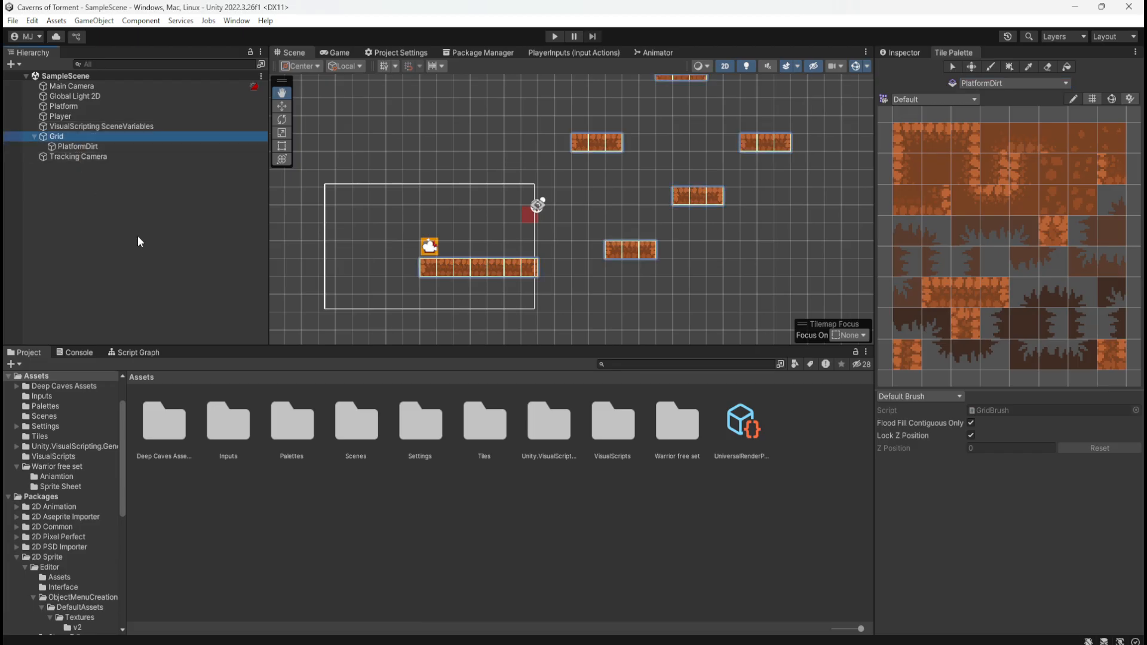
# Look inside the Default palette asset in the Palettes folder once more, and select the PlatformDirt tilemap
pyautogui.doubleClick(292, 425)
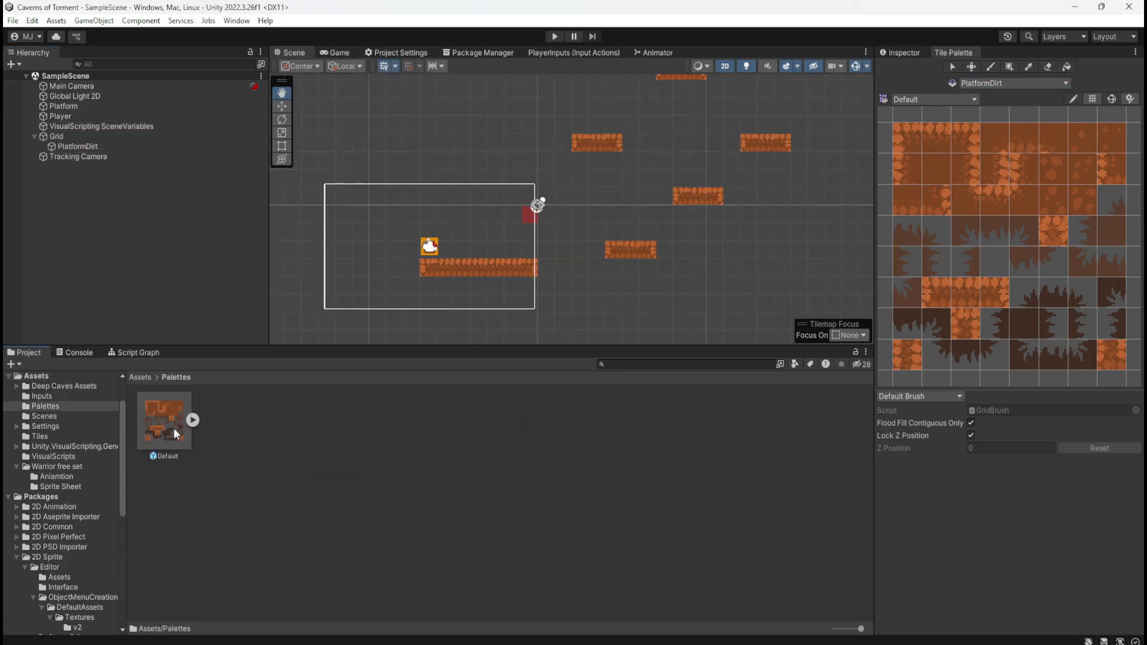
pyautogui.click(192, 420)
pyautogui.click(192, 420)
pyautogui.click(98, 147)
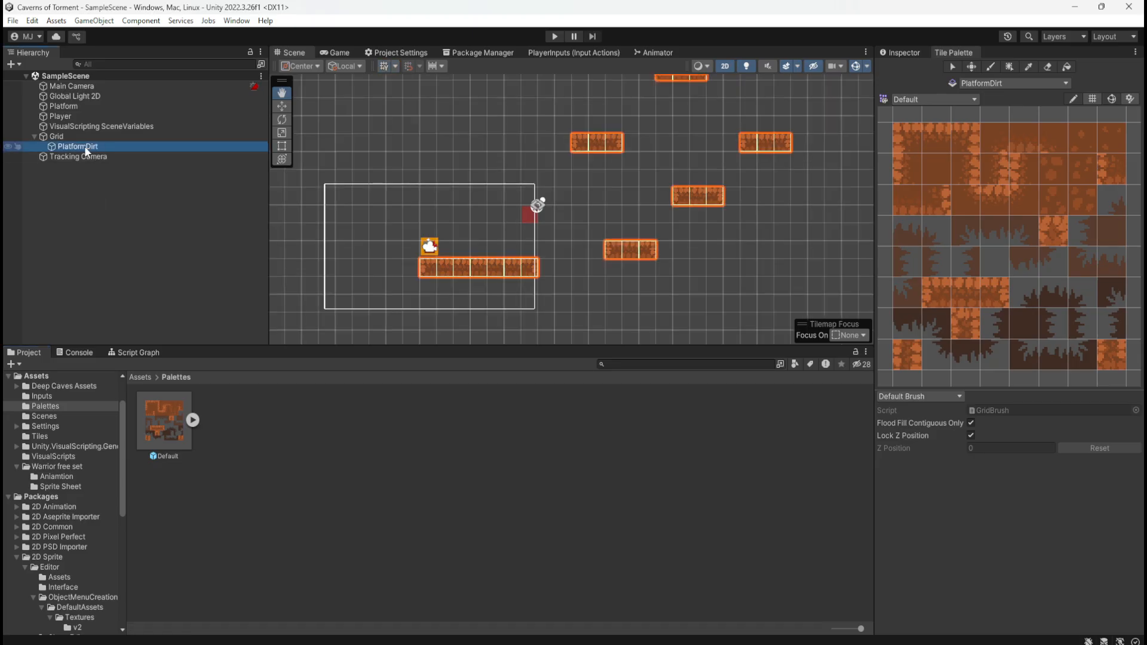
# Check which active tilemaps and tile palettes are available for selection in the Tile Palette
pyautogui.click(1002, 82)
pyautogui.click(1020, 85)
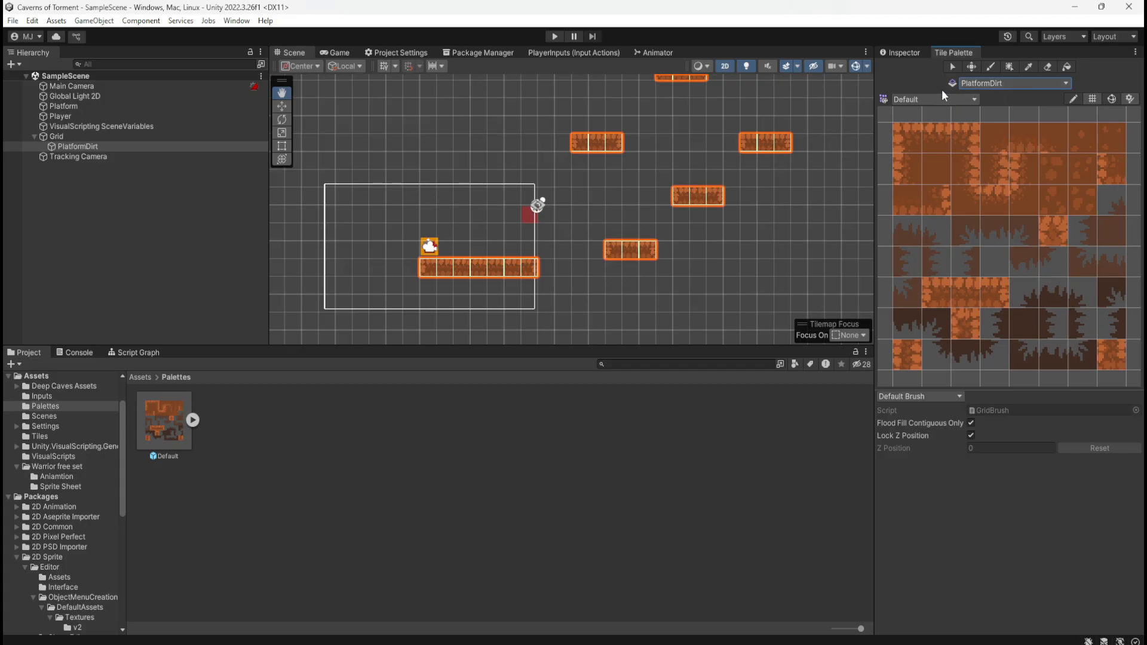
pyautogui.click(960, 100)
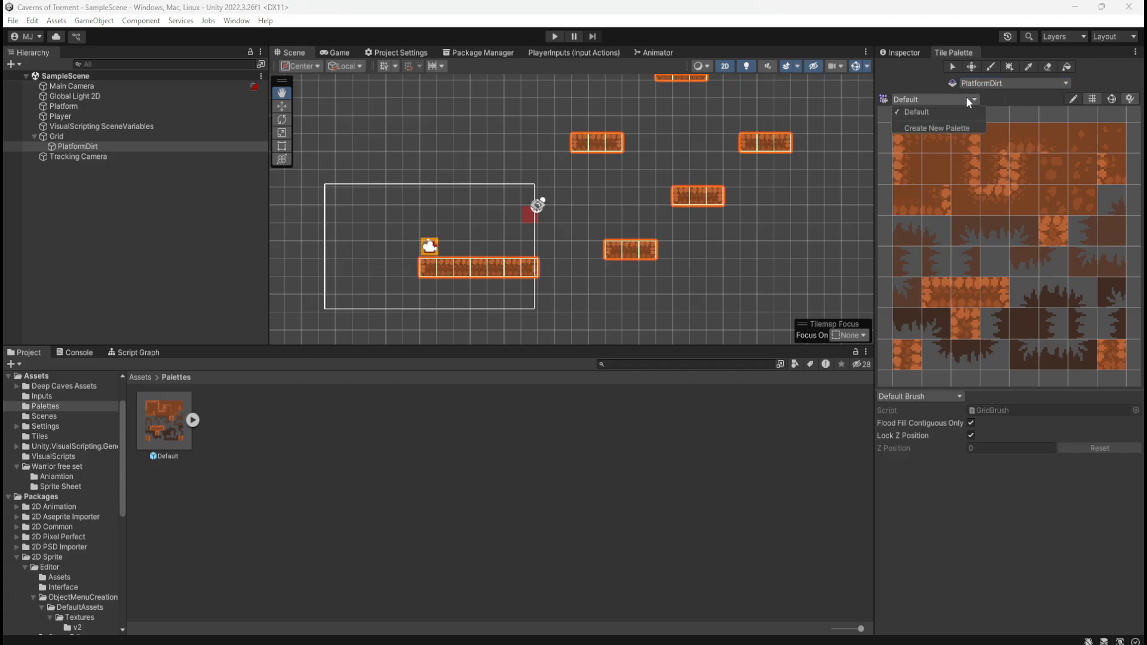
pyautogui.click(966, 96)
pyautogui.click(1009, 84)
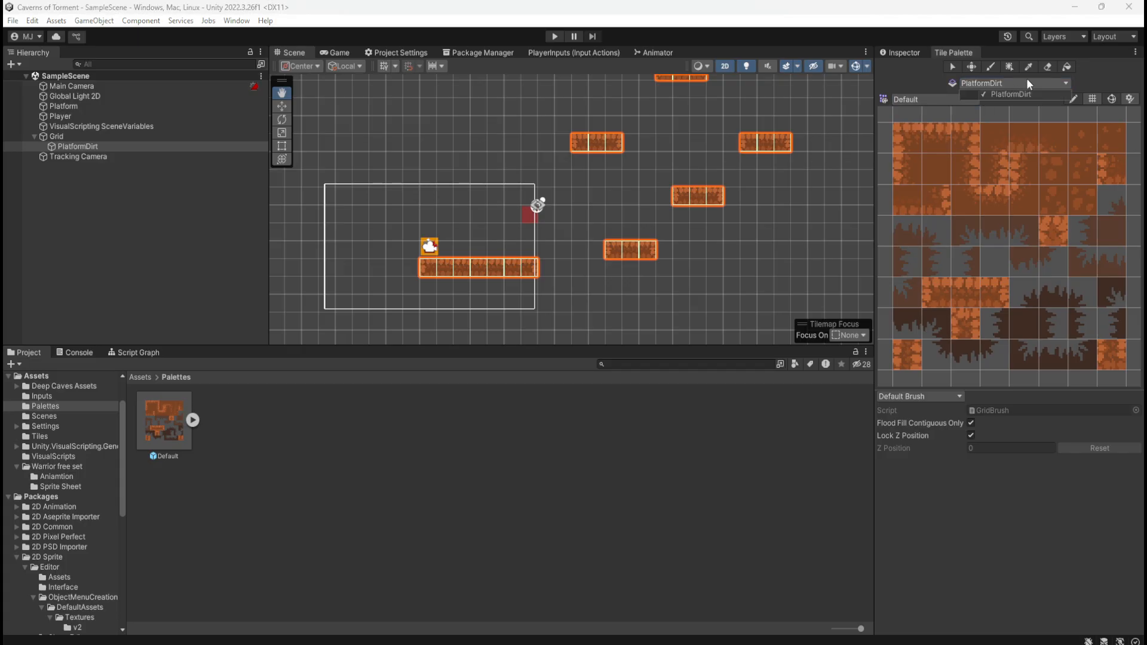
pyautogui.click(1026, 84)
# Duplicate the PlatformDirt tilemap under Grid and rename the copy DecorDirt
pyautogui.click(111, 156)
pyautogui.click(115, 149)
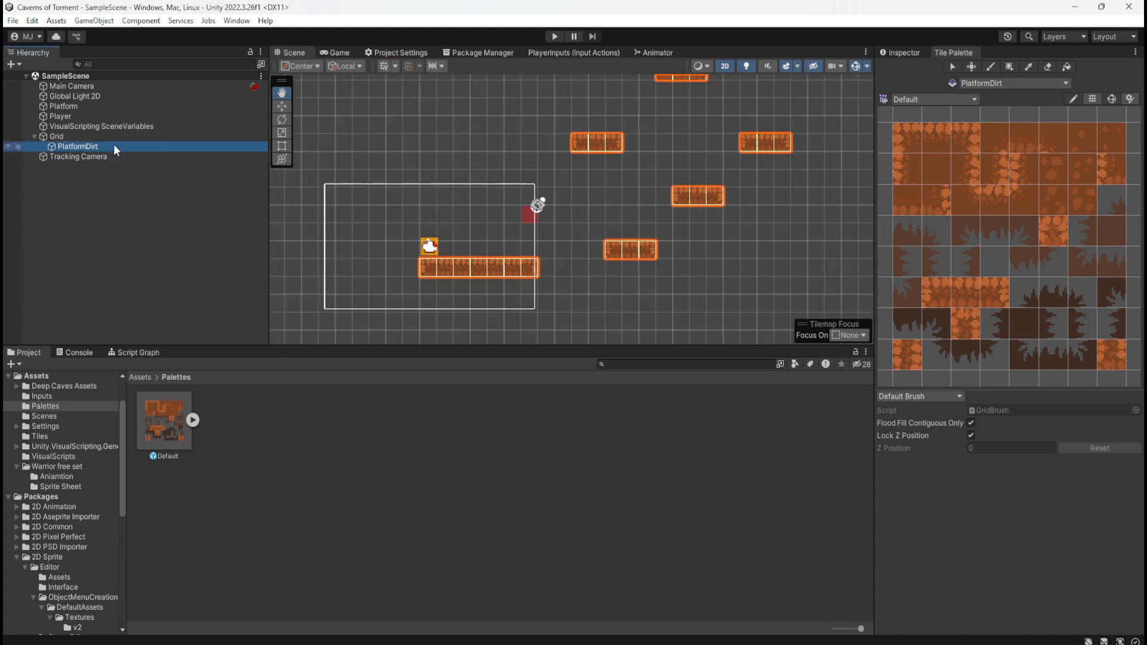
pyautogui.click(112, 157)
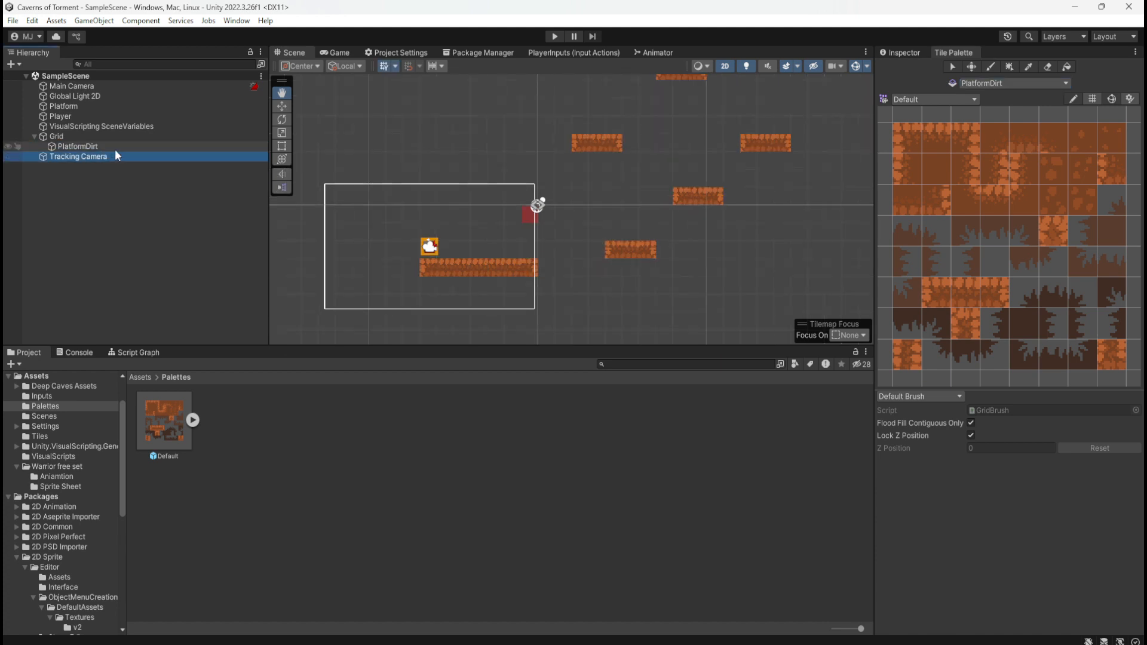
pyautogui.click(114, 149)
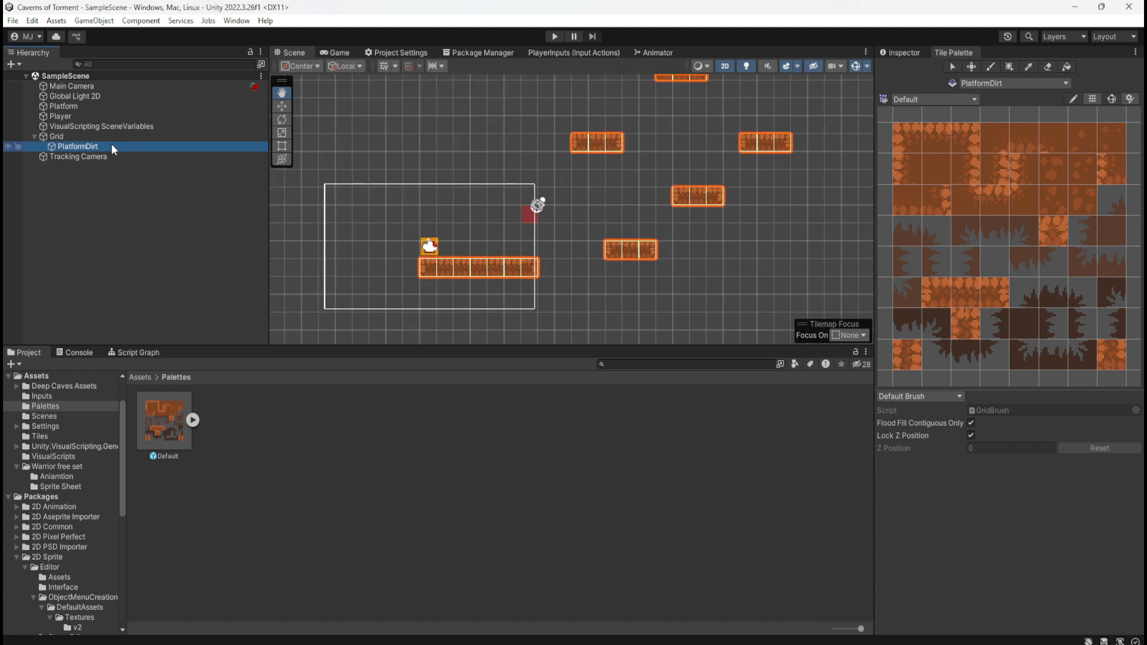
pyautogui.hotkey('ctrl', 'd')
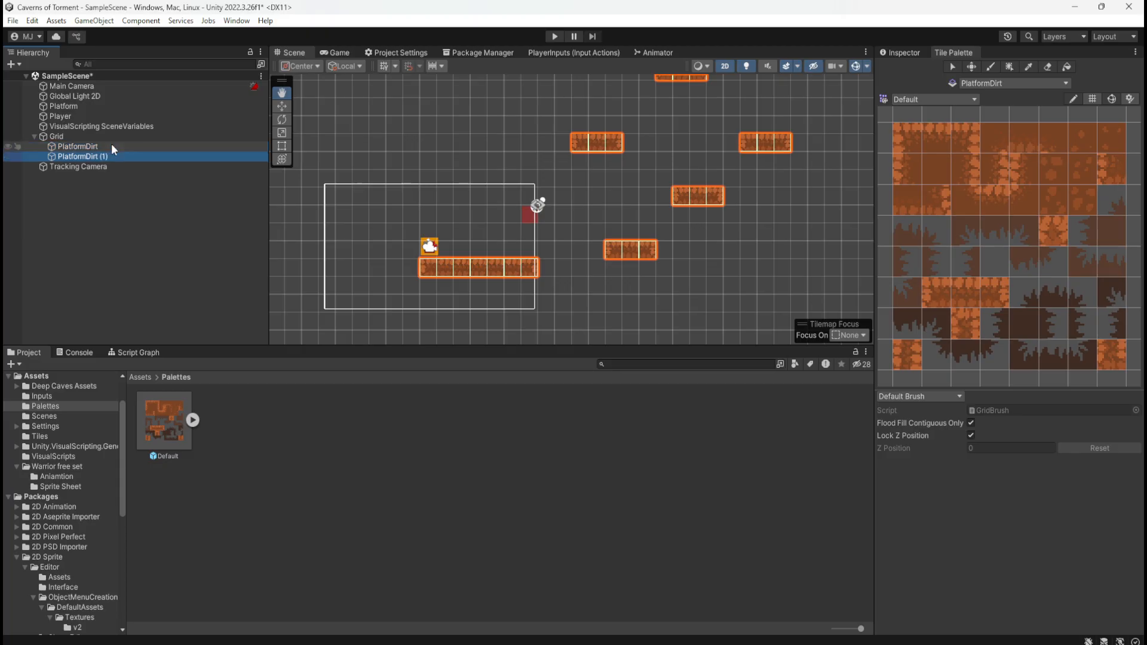
pyautogui.click(80, 155)
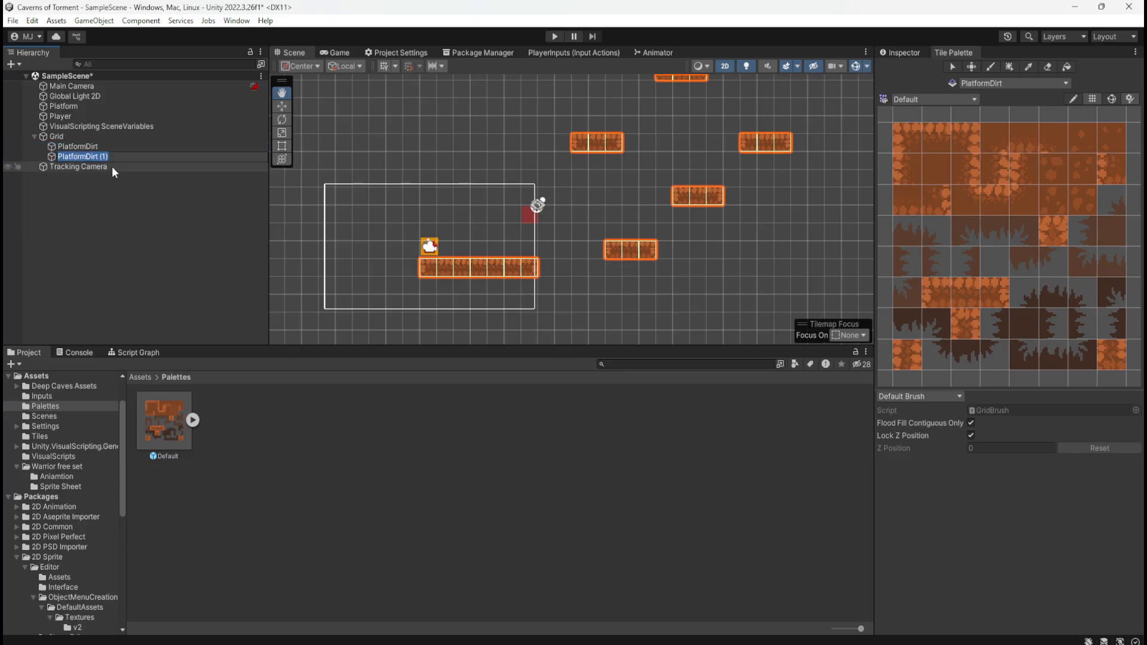
pyautogui.write('DecorDir')
pyautogui.write('t')
pyautogui.click(104, 207)
pyautogui.click(83, 158)
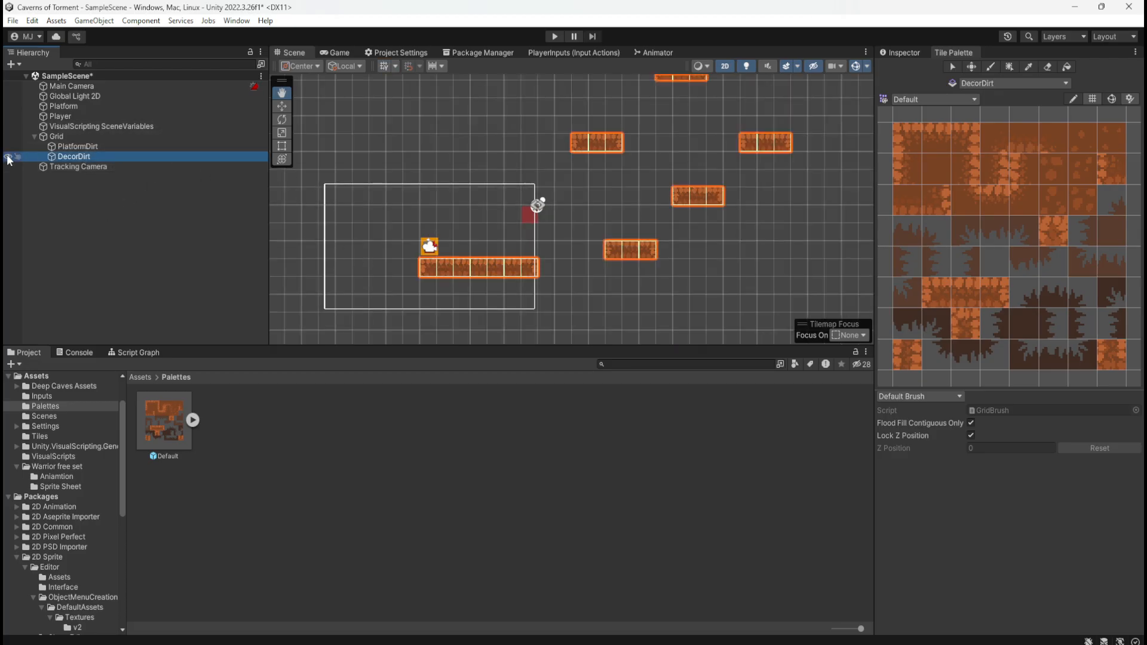
# Compare the DecorDirt and PlatformDirt tilemaps in the scene by toggling DecorDirt's visibility and selecting each in turn
pyautogui.click(7, 156)
pyautogui.click(7, 156)
pyautogui.click(96, 149)
pyautogui.click(92, 159)
pyautogui.scroll(-2, 418, 310)
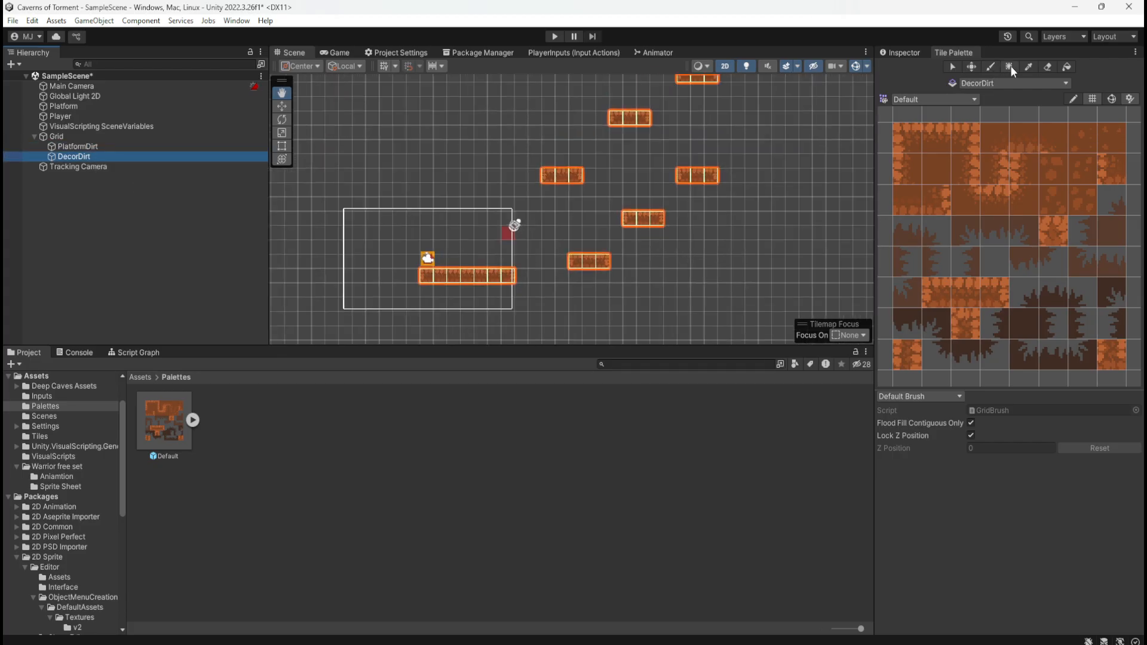
pyautogui.scroll(-3, 554, 299)
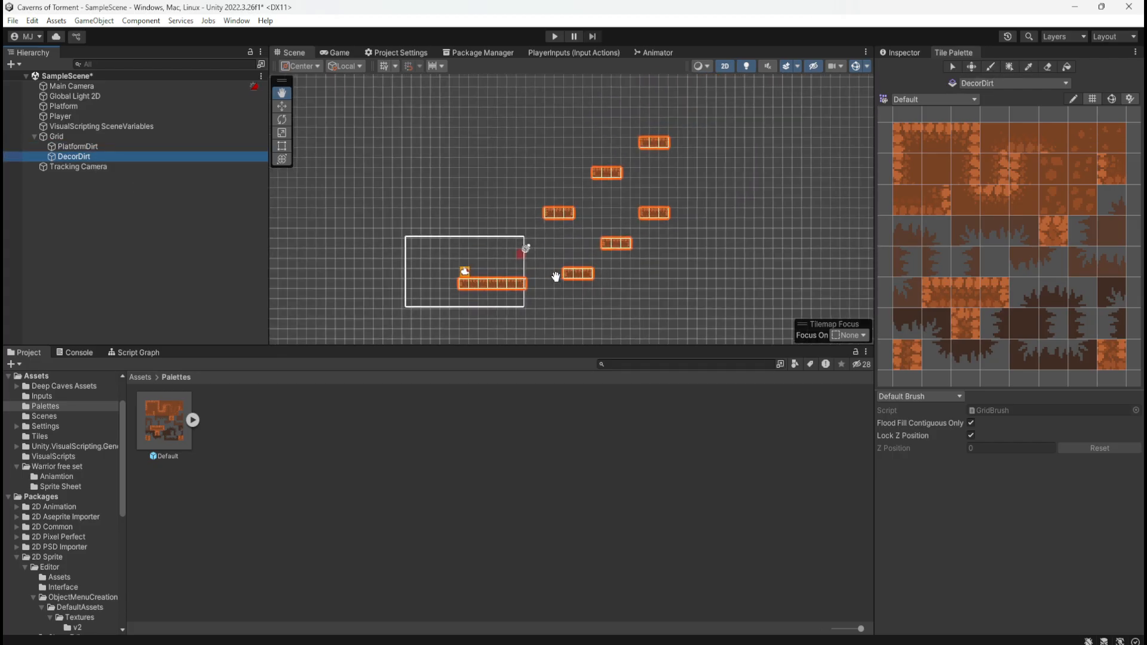
pyautogui.click(157, 147)
pyautogui.click(156, 157)
pyautogui.click(97, 147)
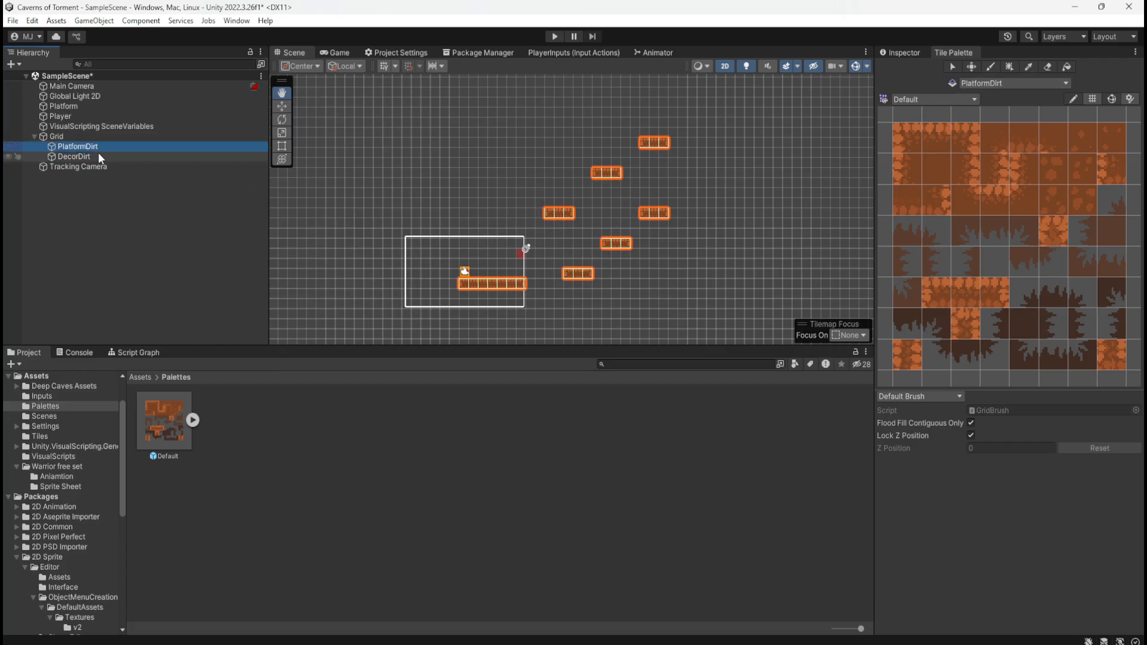
# Erase all the copied platform tiles from the DecorDirt tilemap
pyautogui.click(98, 155)
pyautogui.press('e')
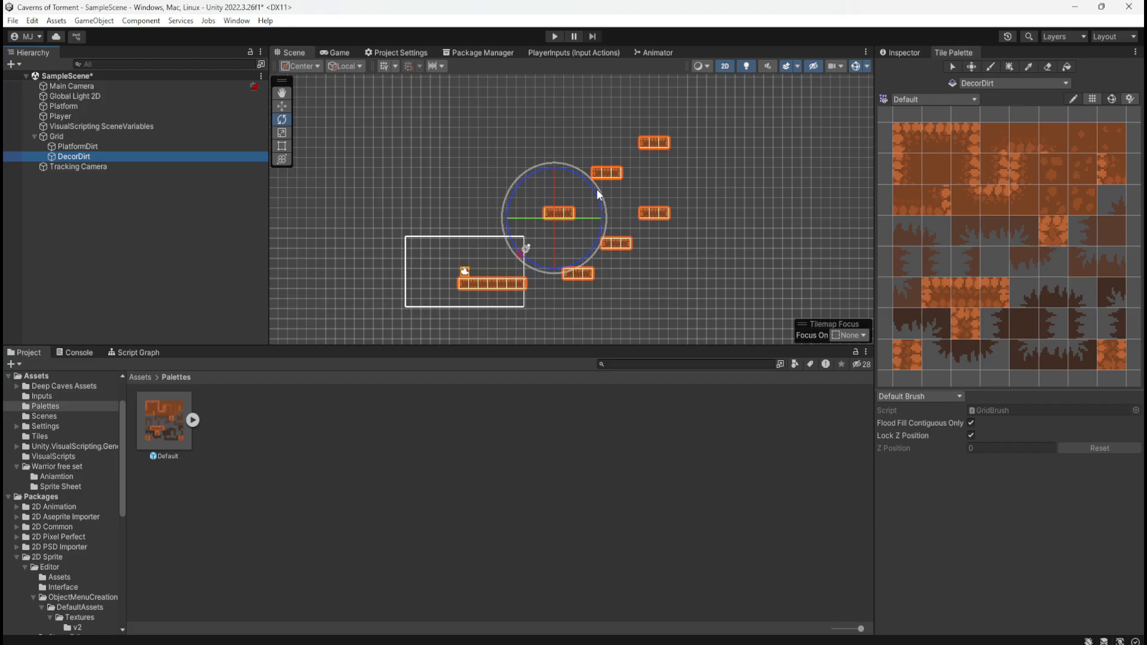
pyautogui.click(994, 69)
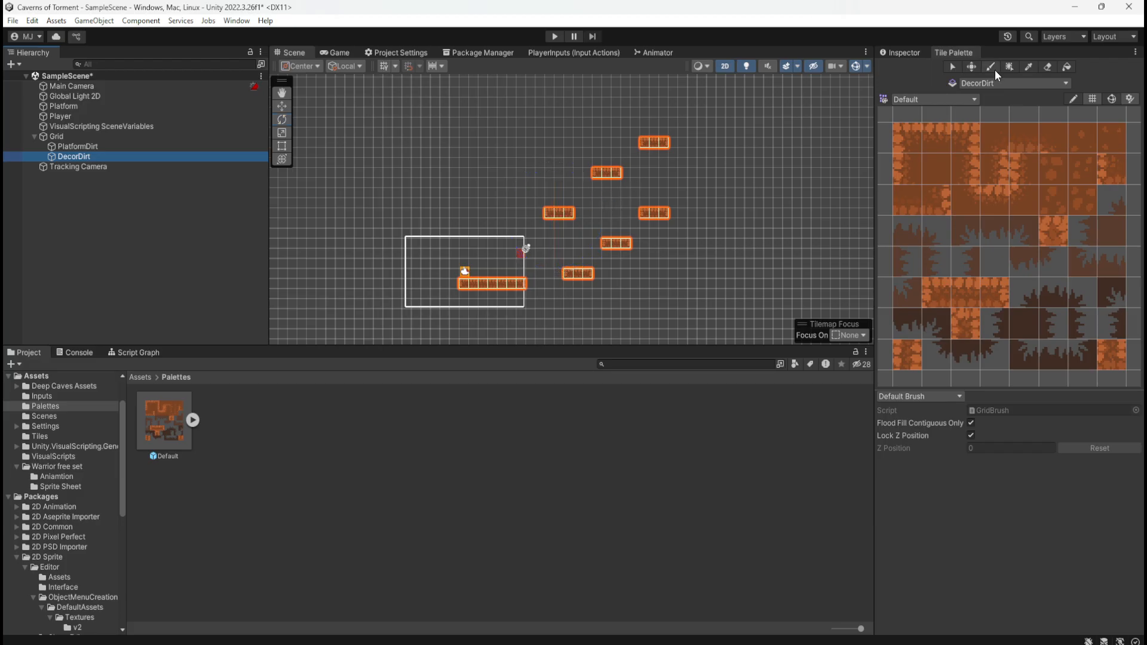
pyautogui.click(1047, 68)
pyautogui.moveTo(668, 141)
pyautogui.mouseDown()
pyautogui.moveTo(547, 299)
pyautogui.moveTo(560, 255)
pyautogui.moveTo(602, 275)
pyautogui.moveTo(525, 282)
pyautogui.moveTo(500, 264)
pyautogui.moveTo(569, 264)
pyautogui.mouseUp()
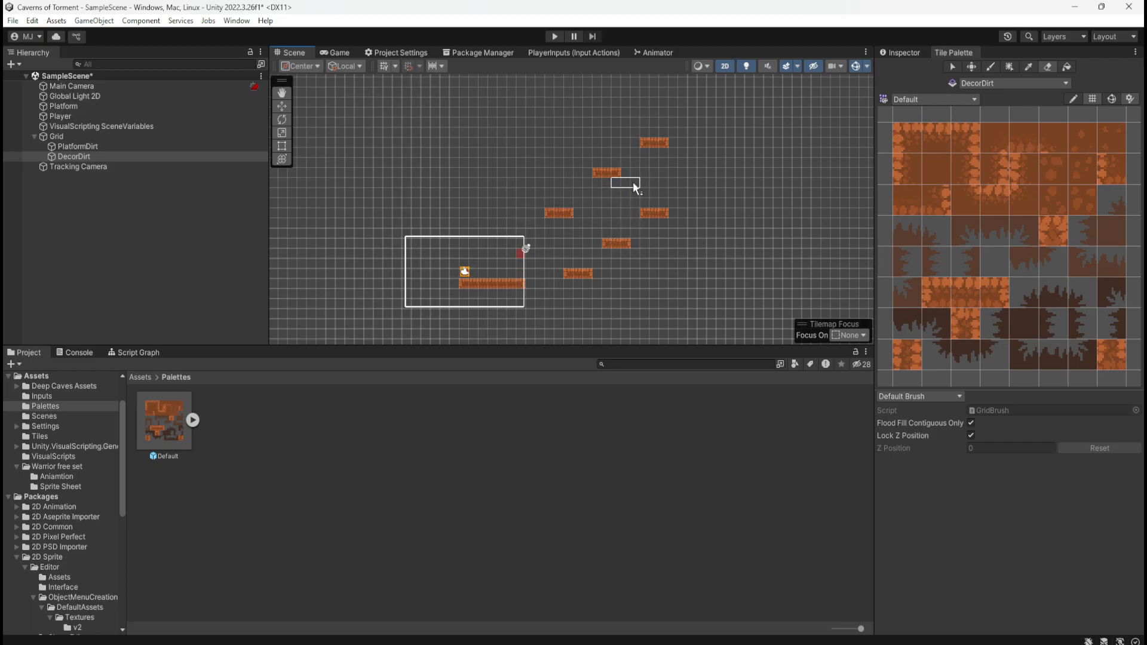
pyautogui.click(952, 66)
# Remove the Tilemap Collider 2D component from the DecorDirt tilemap
pyautogui.click(74, 156)
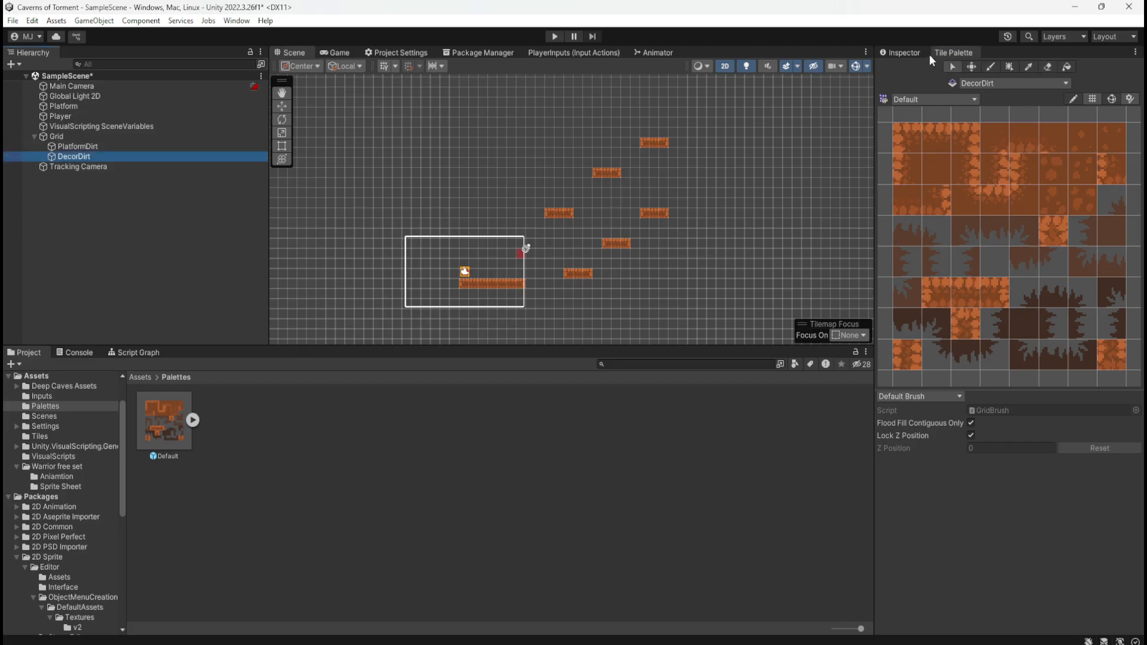
pyautogui.doubleClick(82, 158)
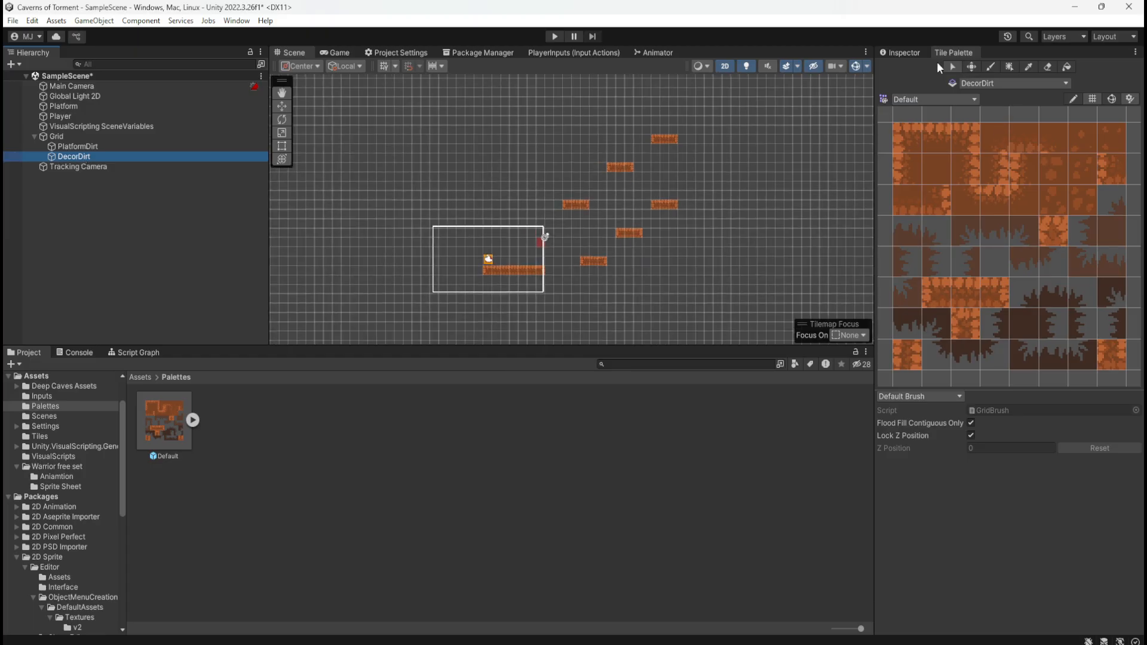
pyautogui.click(913, 55)
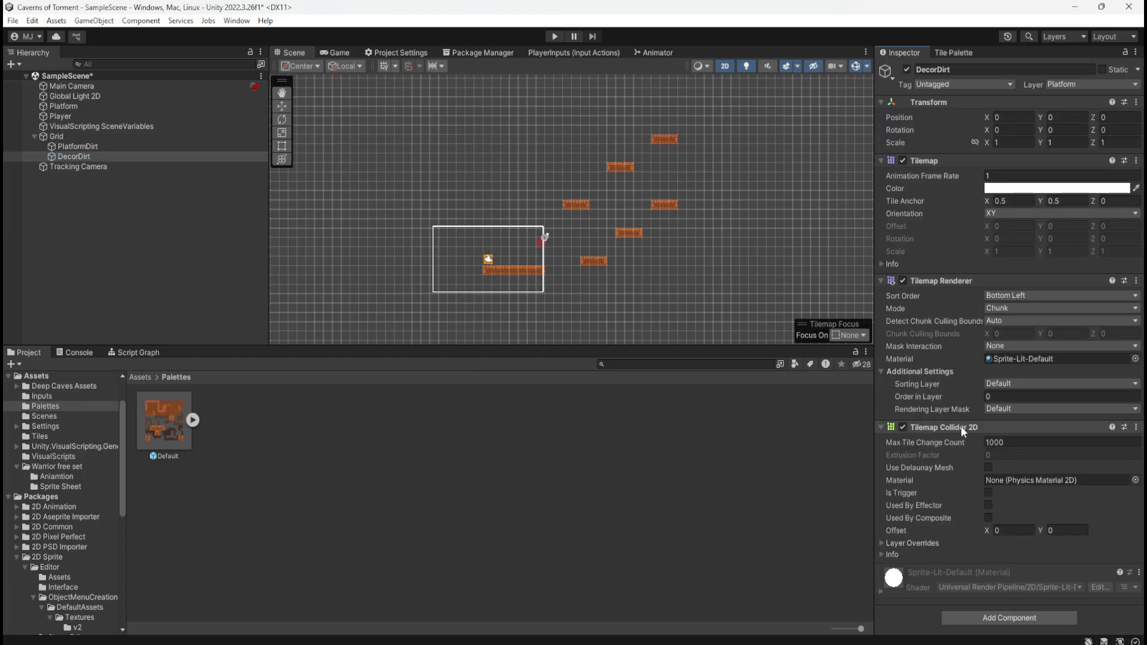
pyautogui.click(983, 428)
pyautogui.click(930, 427)
pyautogui.rightClick(982, 426)
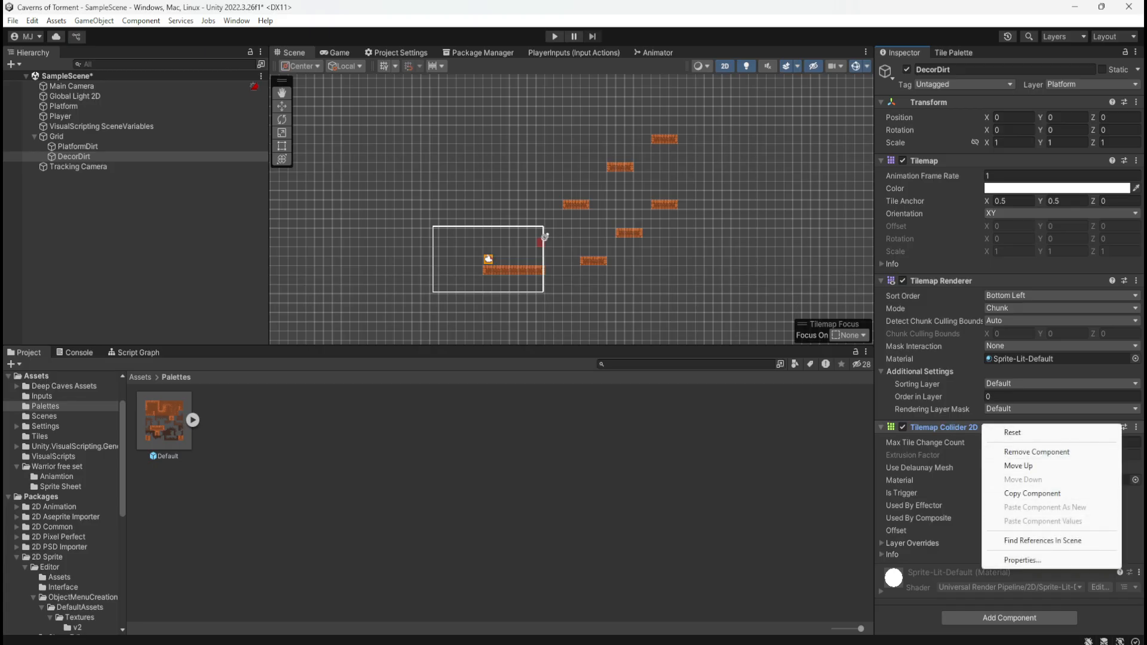
pyautogui.click(1136, 428)
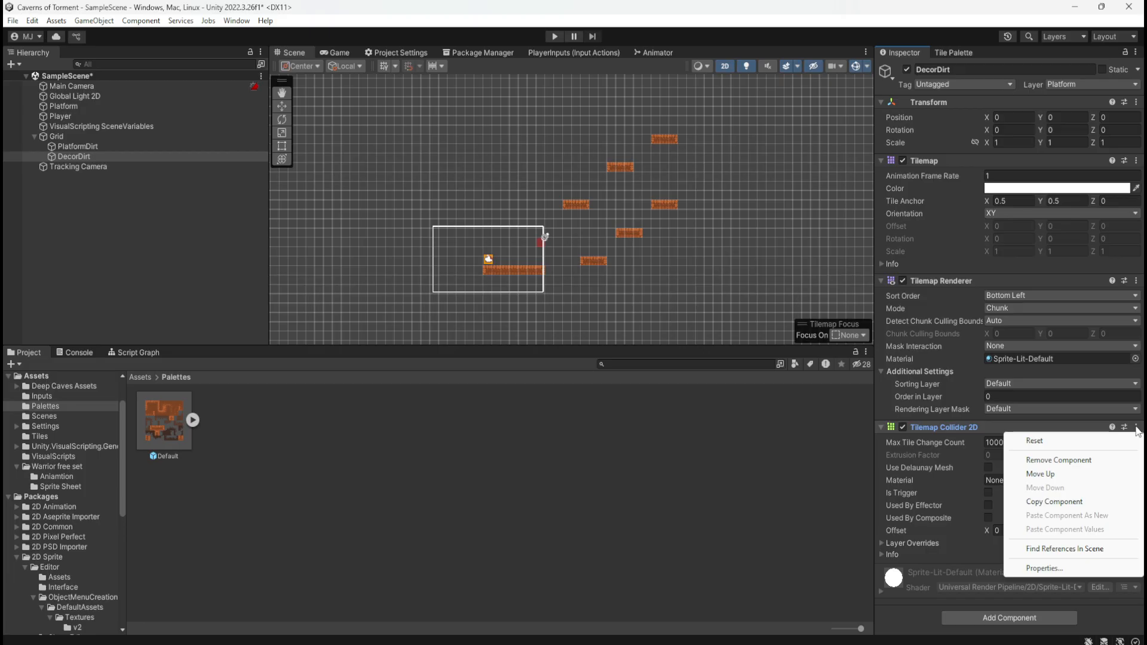
pyautogui.click(881, 428)
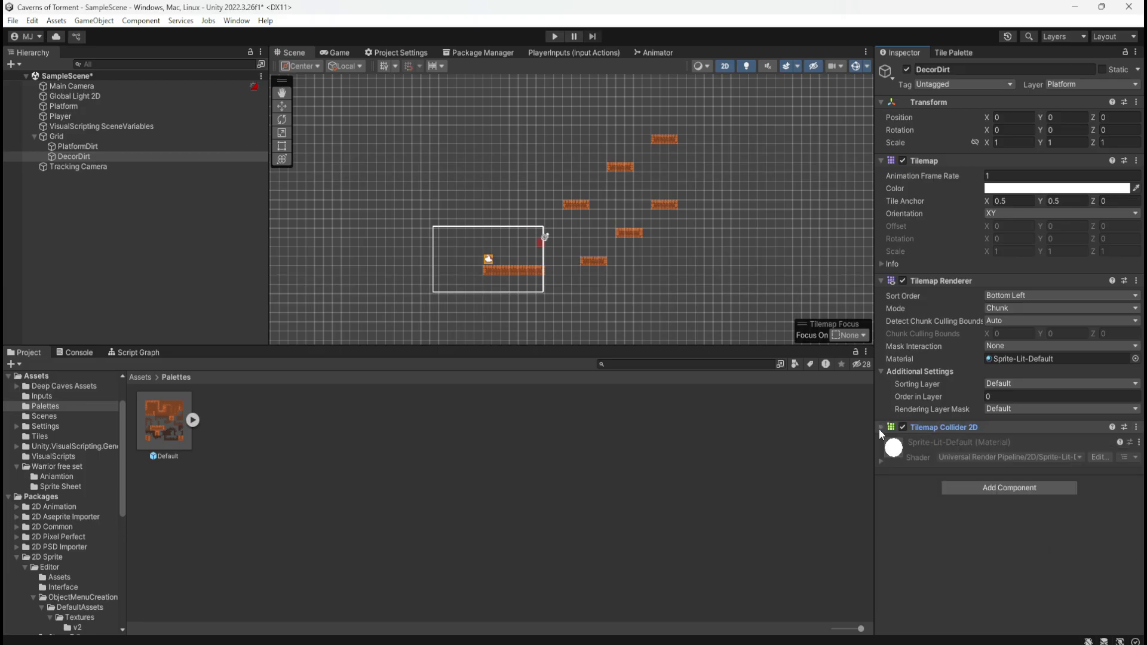
pyautogui.rightClick(1038, 430)
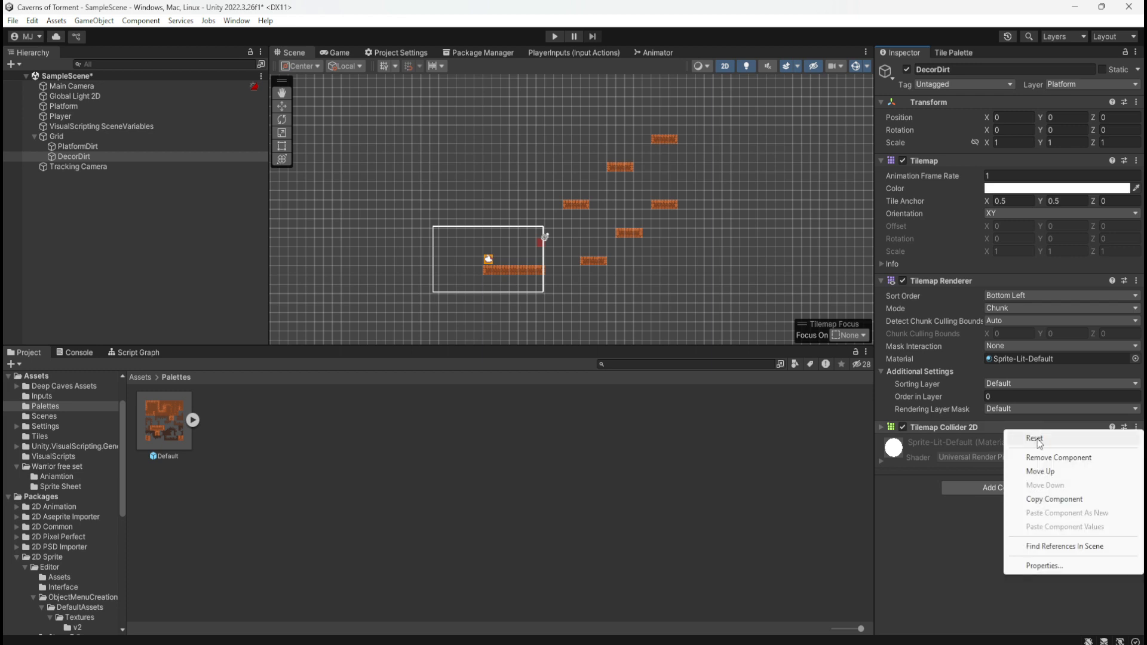
pyautogui.click(1037, 437)
pyautogui.click(1137, 428)
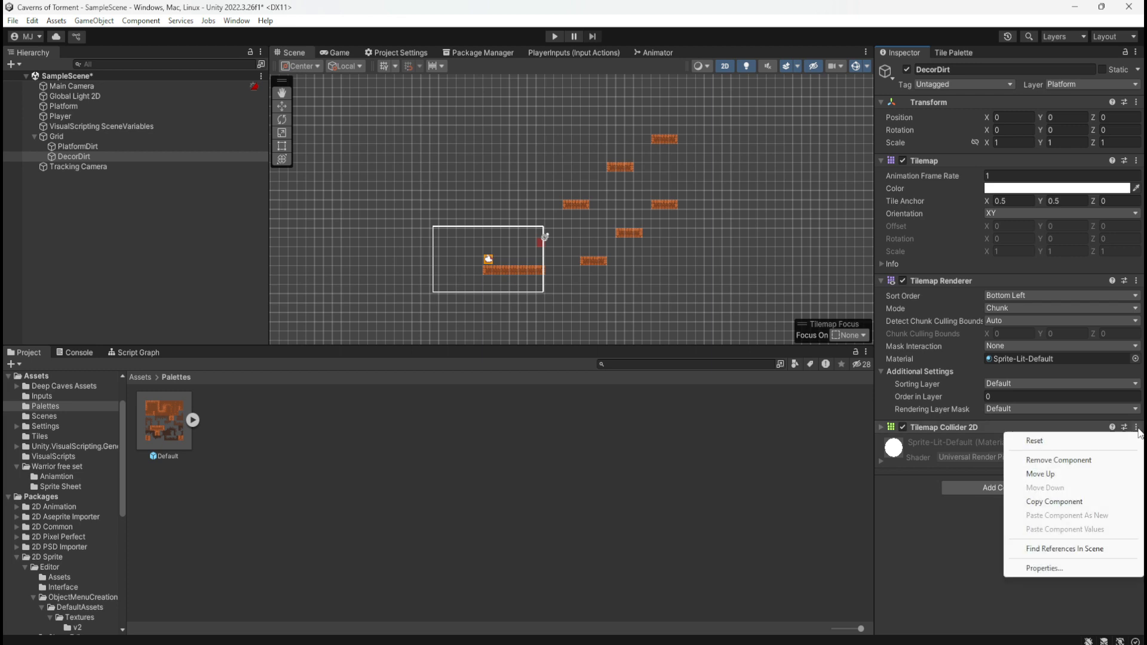
pyautogui.click(1069, 461)
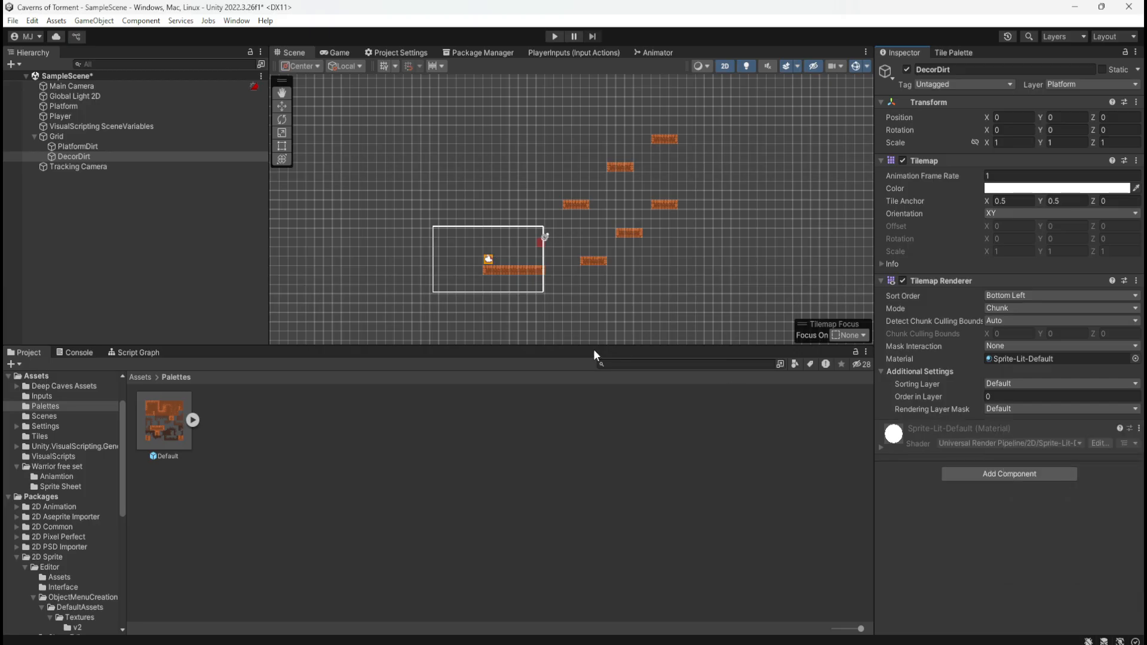
pyautogui.scroll(1, 454, 224)
pyautogui.click(102, 157)
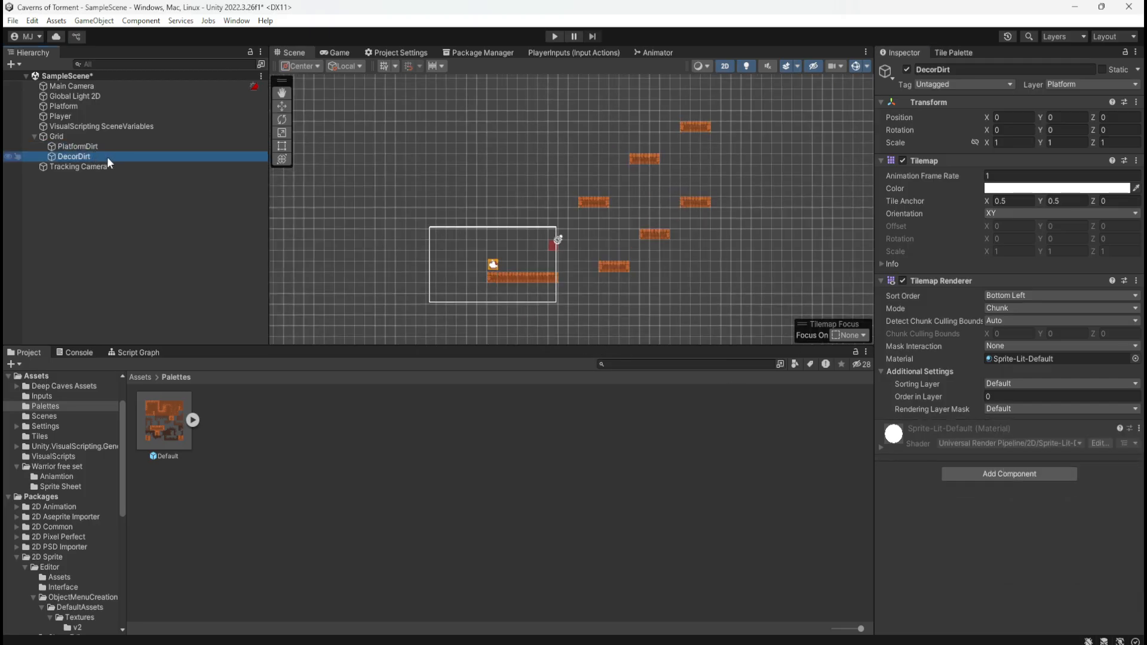
# Make DecorDirt the active tilemap in the Tile Palette, and save the scene
pyautogui.click(969, 53)
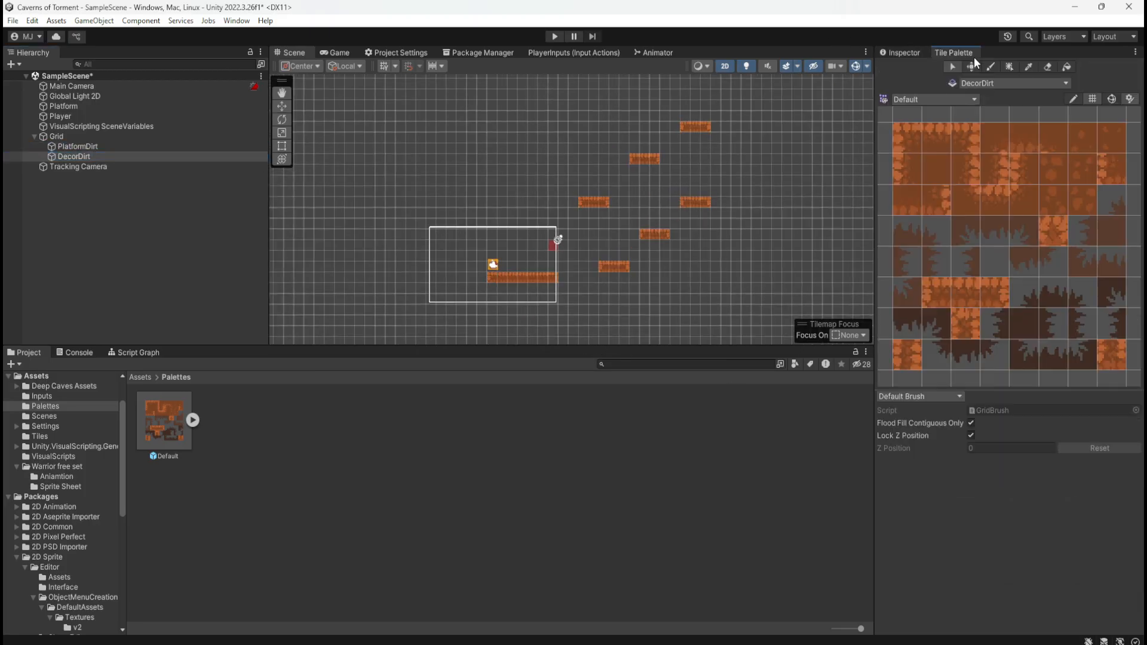
pyautogui.click(1005, 81)
pyautogui.click(1006, 103)
pyautogui.click(1013, 84)
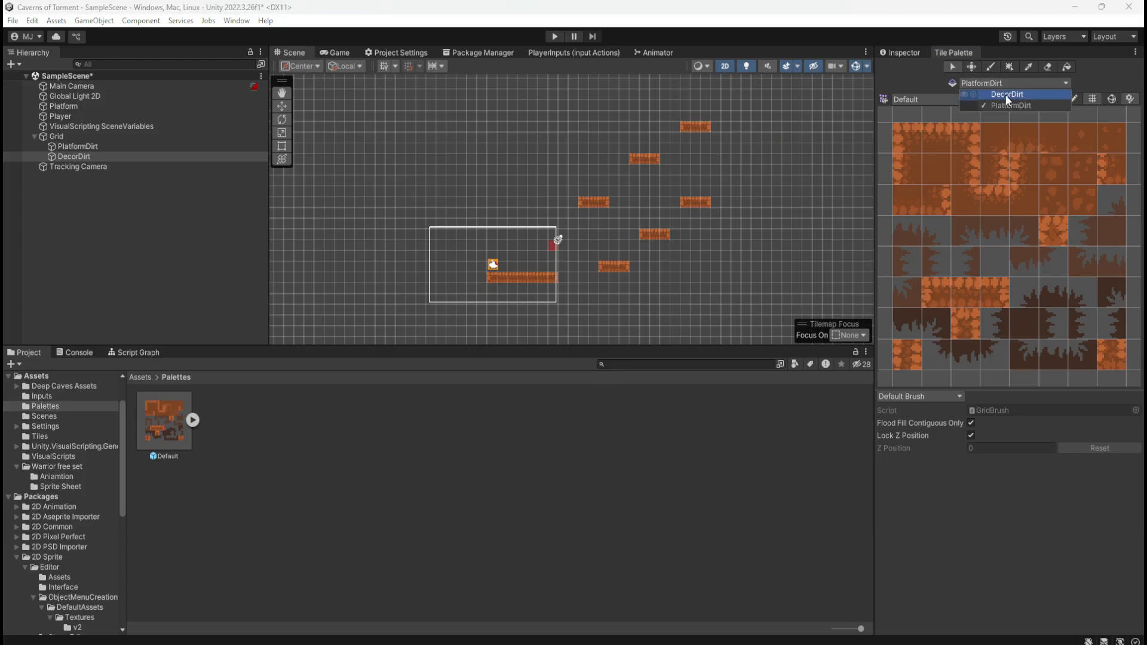
pyautogui.click(1005, 95)
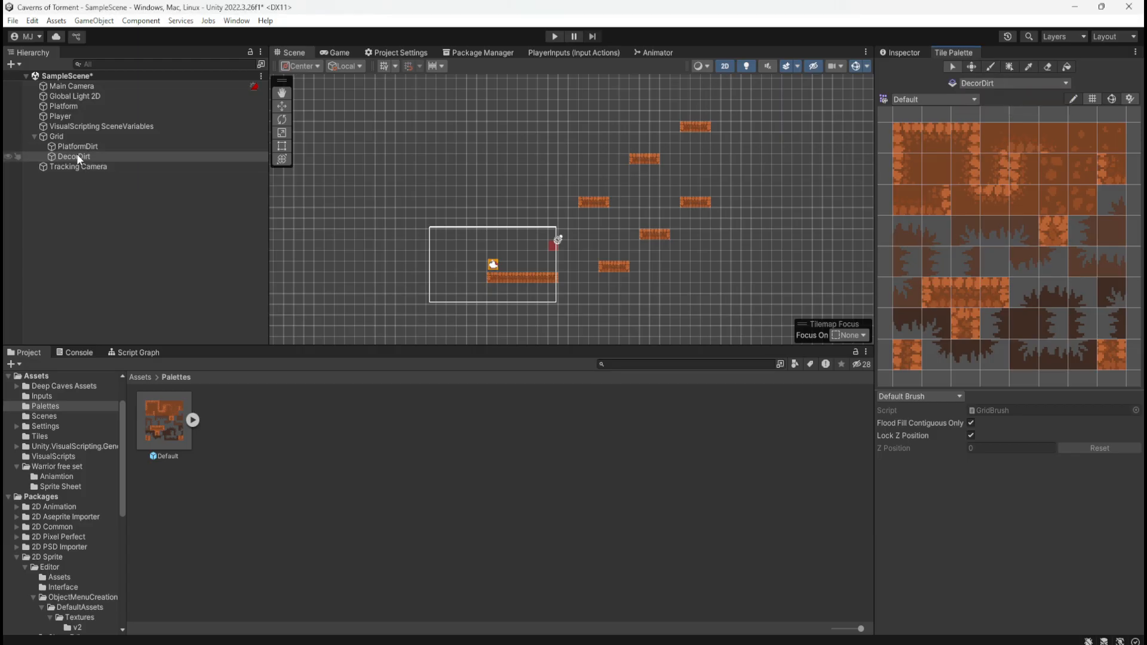
pyautogui.hotkey('ctrl', 's')
# Load the paintbrush with the plain solid dirt tile from the Default palette, ready for painting on DecorDirt
pyautogui.scroll(6, 591, 275)
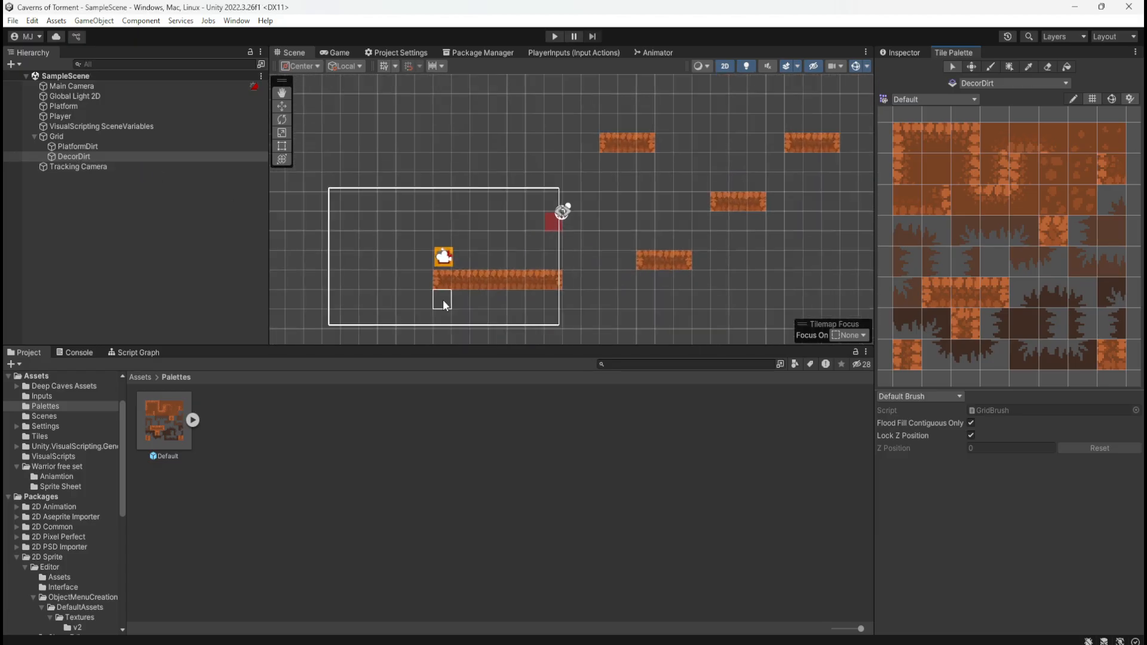
pyautogui.scroll(1, 338, 249)
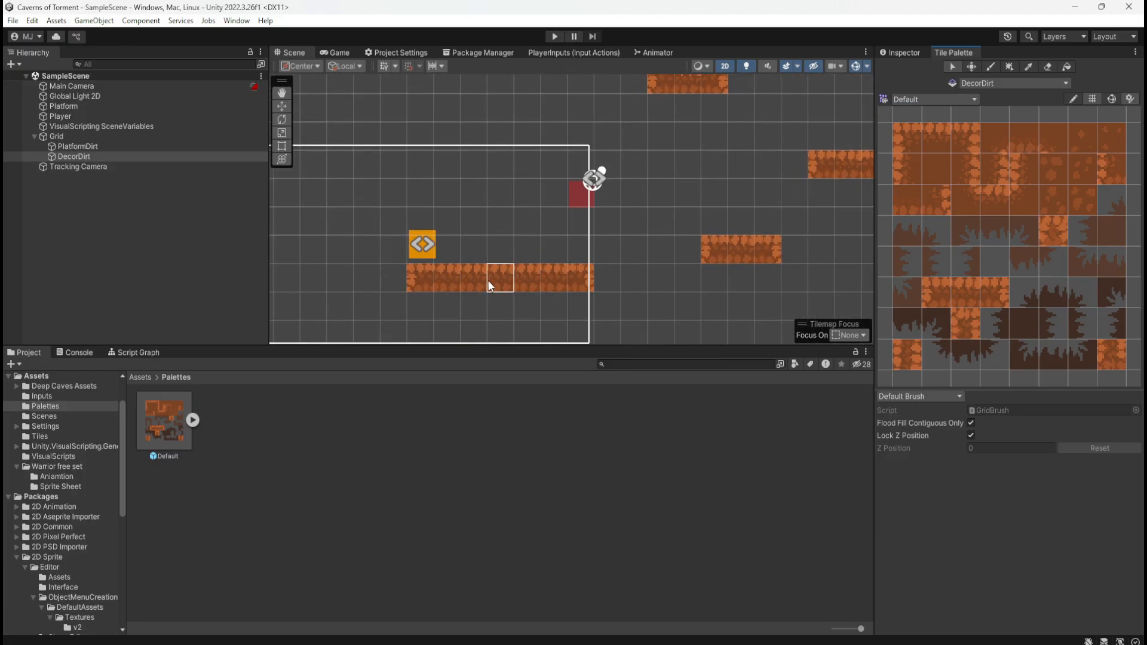
pyautogui.scroll(-2, 469, 286)
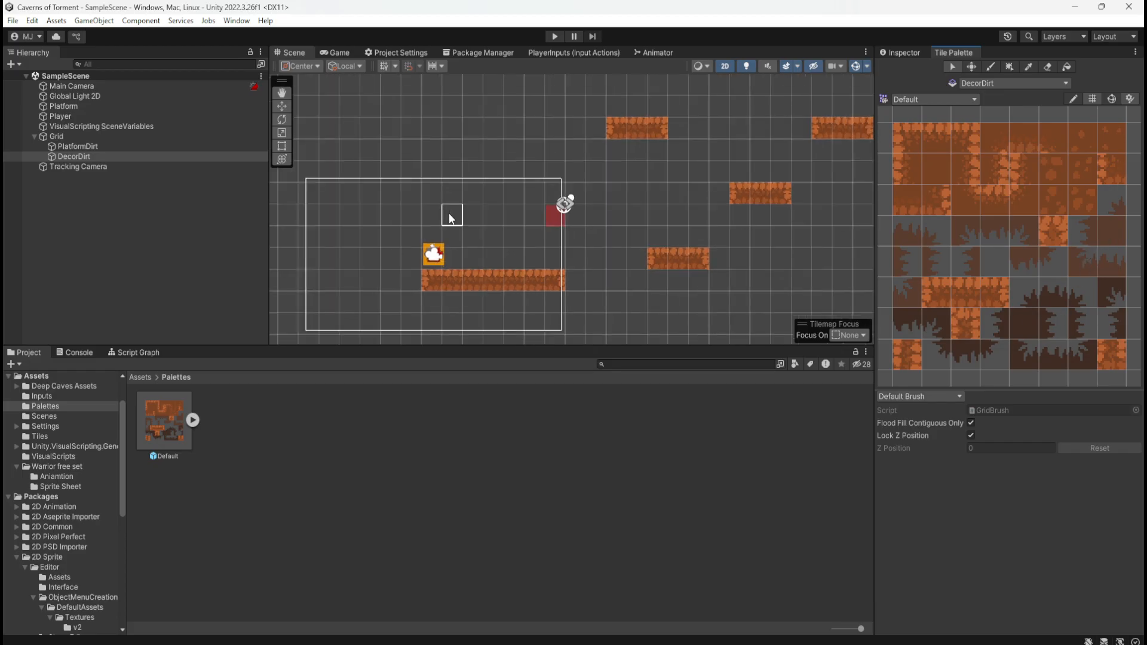
pyautogui.scroll(1, 406, 263)
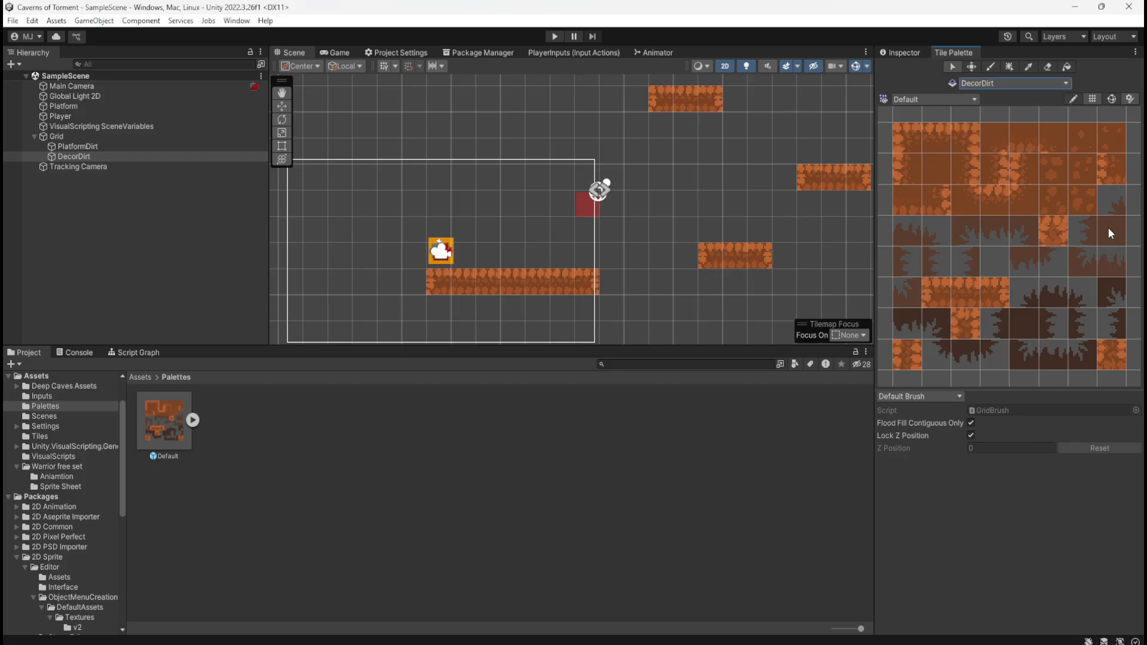
pyautogui.click(937, 170)
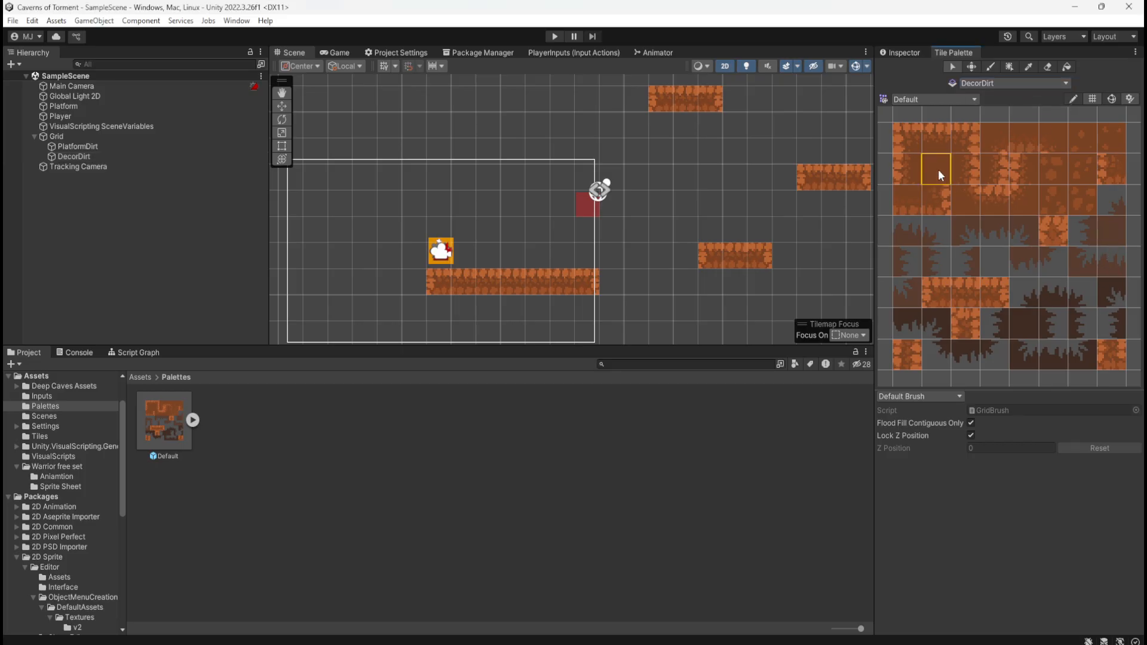
pyautogui.click(955, 52)
pyautogui.click(989, 66)
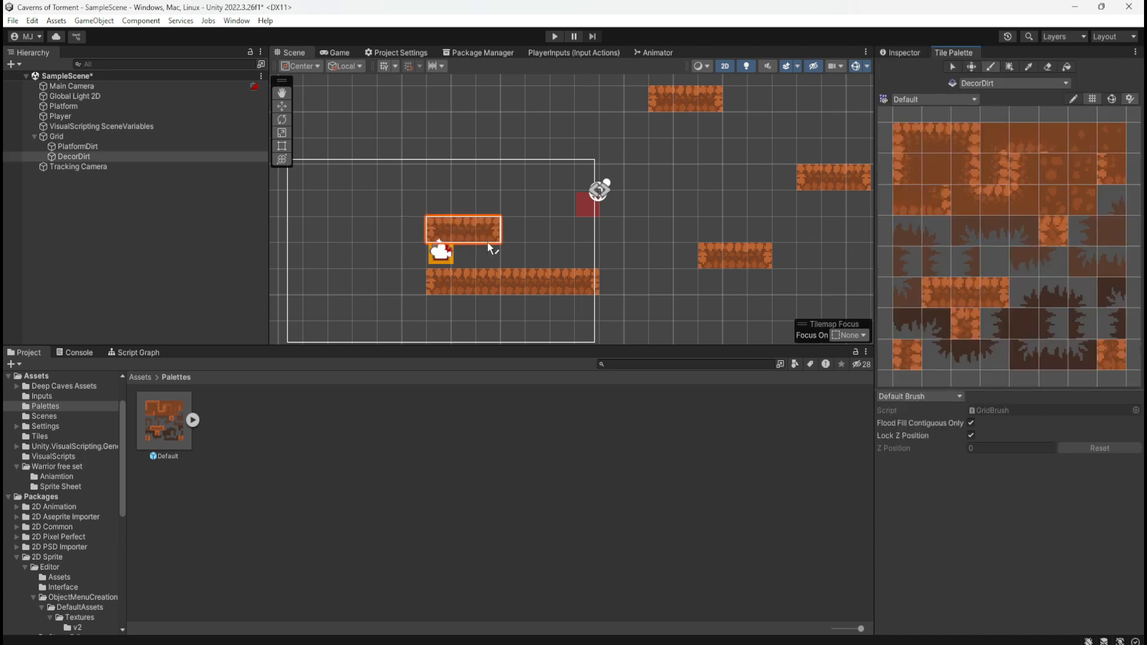
pyautogui.click(939, 169)
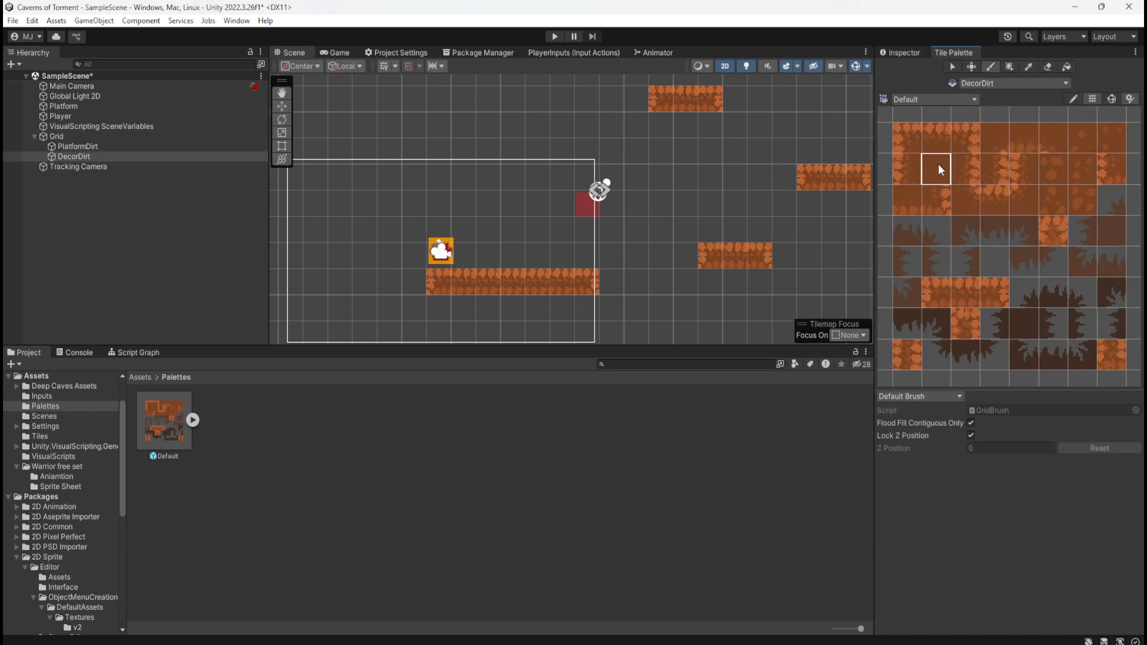
# Try covering the area directly above the long platform with a 7-by-3 block of plain dirt tiles, and undo it
pyautogui.click(514, 249)
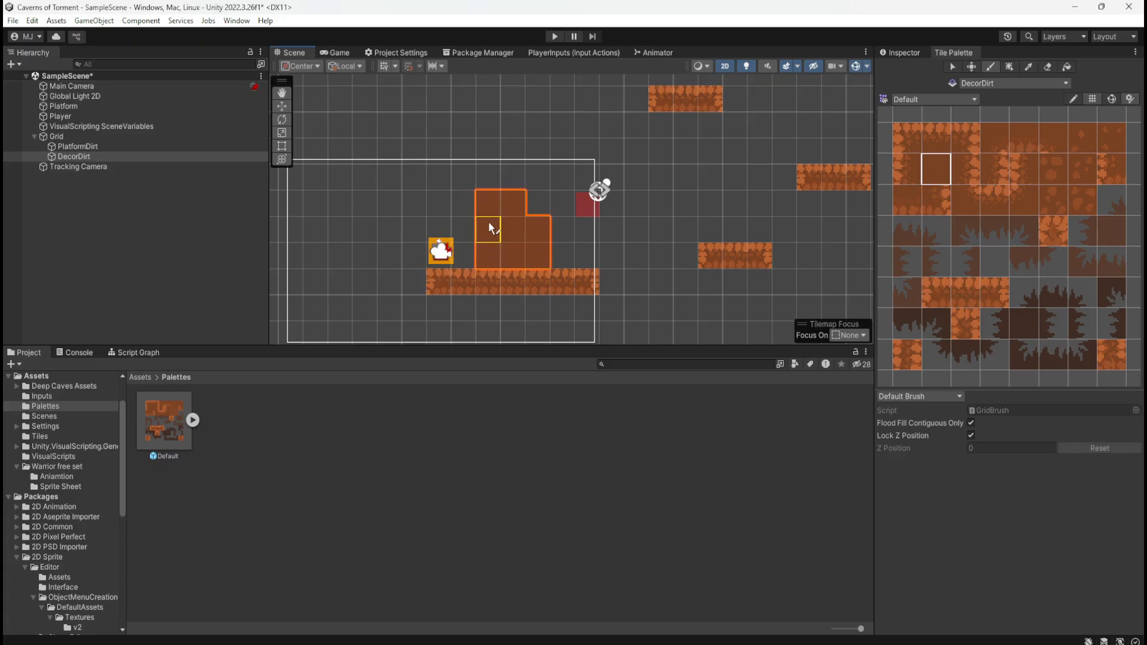
pyautogui.moveTo(449, 258)
pyautogui.mouseDown()
pyautogui.moveTo(500, 203)
pyautogui.moveTo(448, 219)
pyautogui.mouseUp()
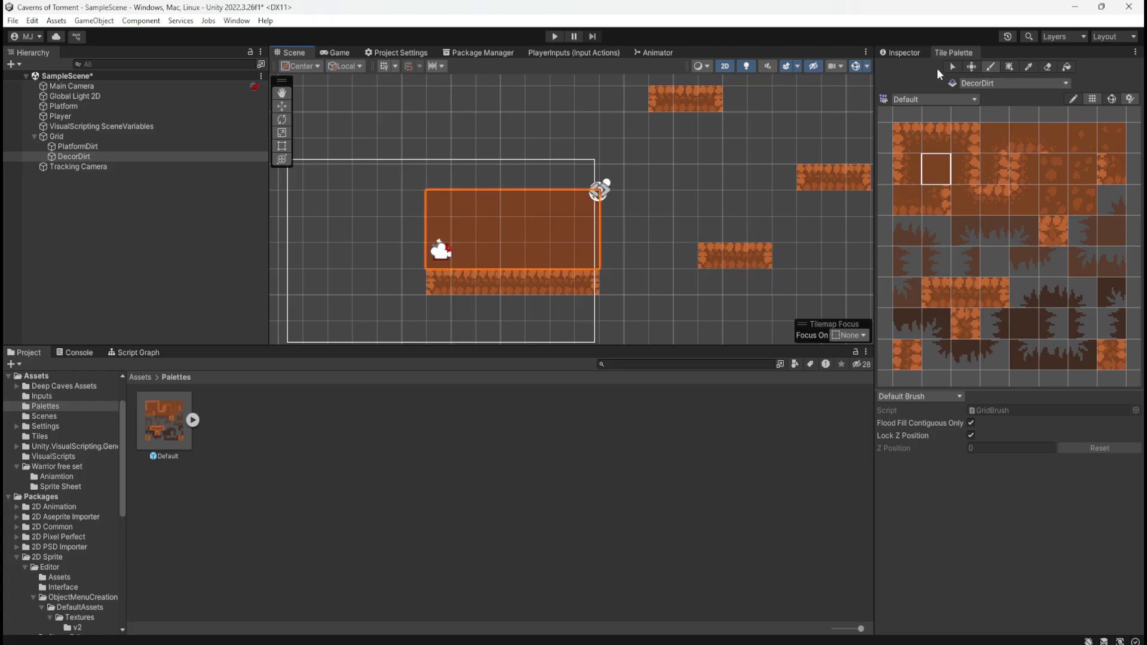
pyautogui.click(906, 52)
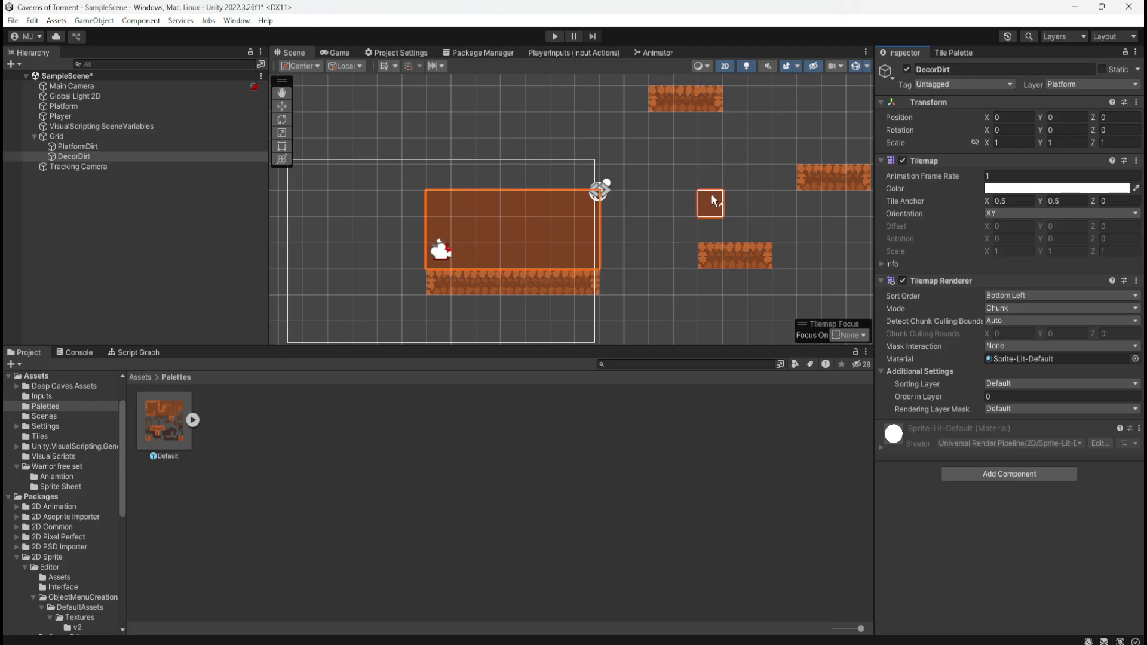
pyautogui.hotkey('ctrl', 'z')
# Paint a single plain dirt tile over the middle of the long platform, one empty cell above it
pyautogui.click(520, 227)
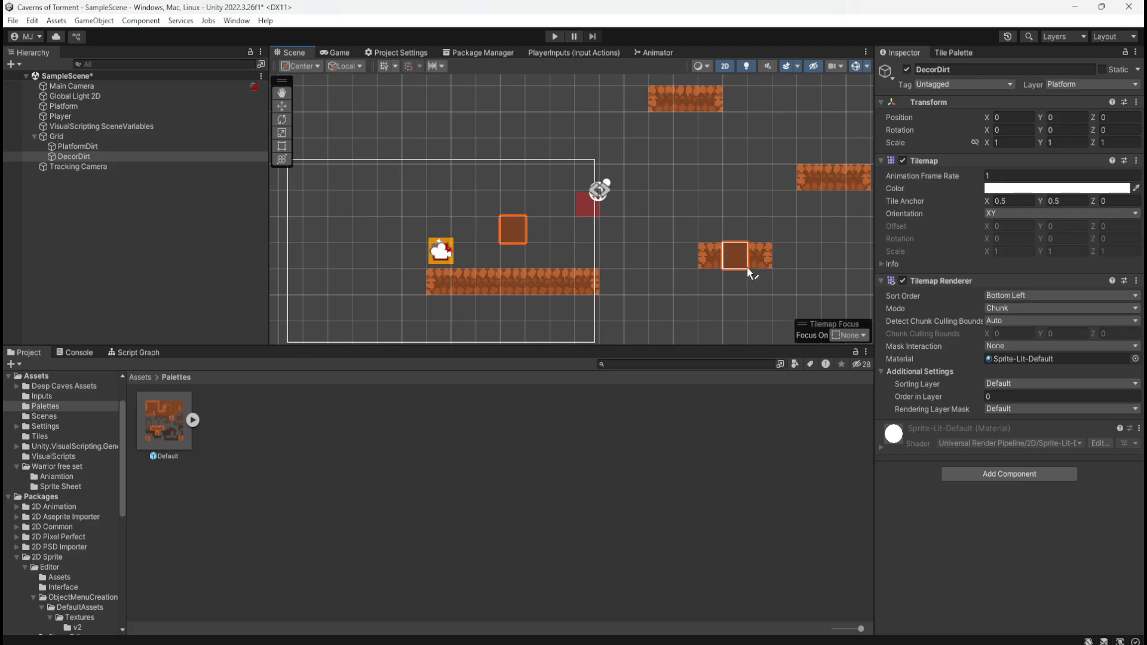
pyautogui.click(966, 57)
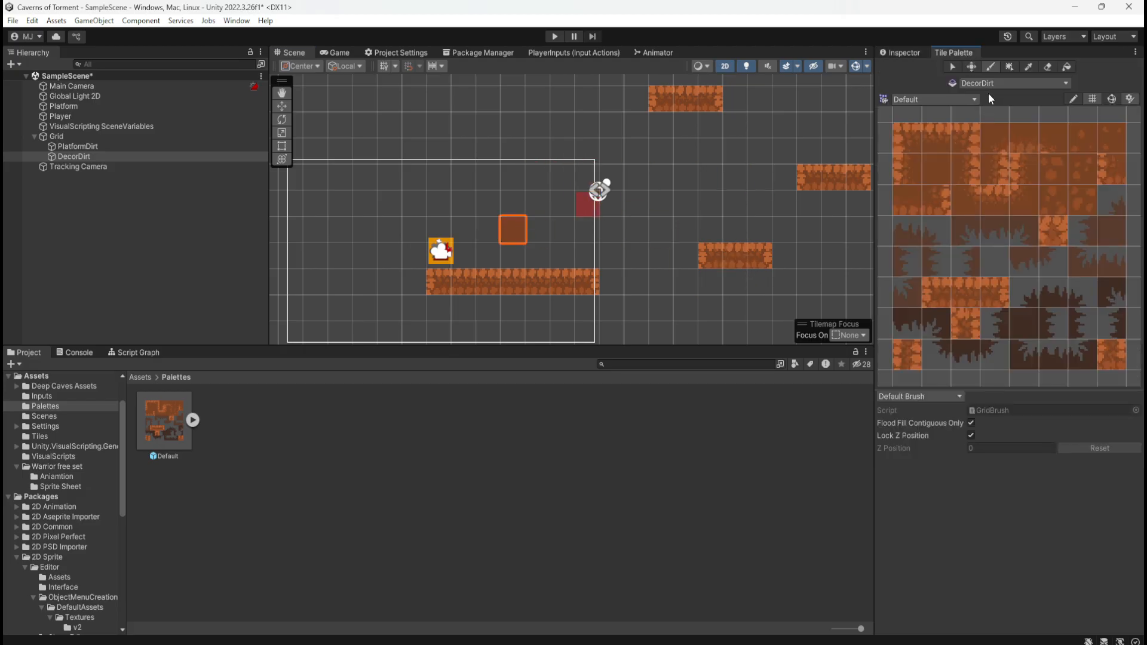
# Play-test the scene by moving and jumping the player through the decorative dirt tile to check collision and draw order, and stop play mode
pyautogui.click(554, 37)
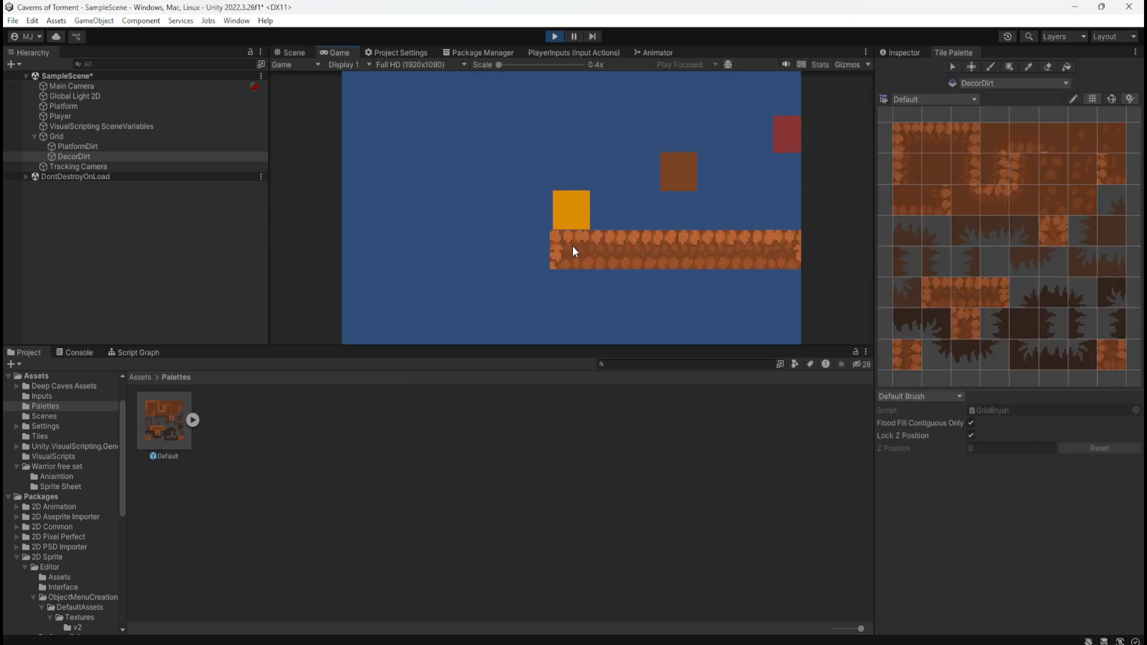
pyautogui.press('d')
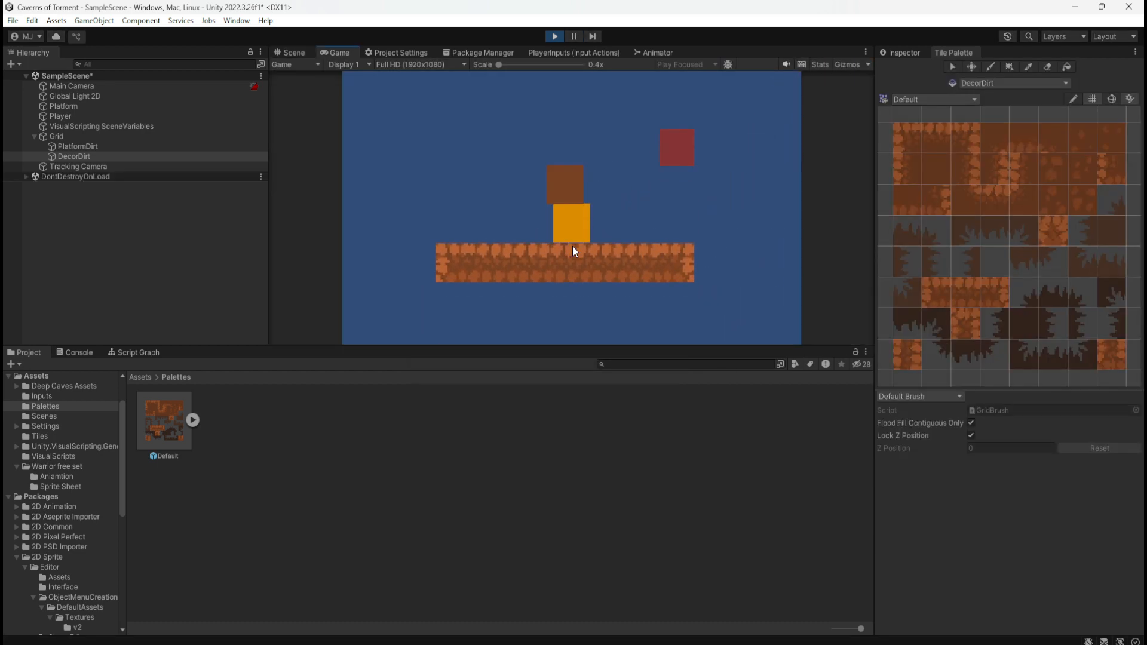
pyautogui.press('a')
pyautogui.press('space')
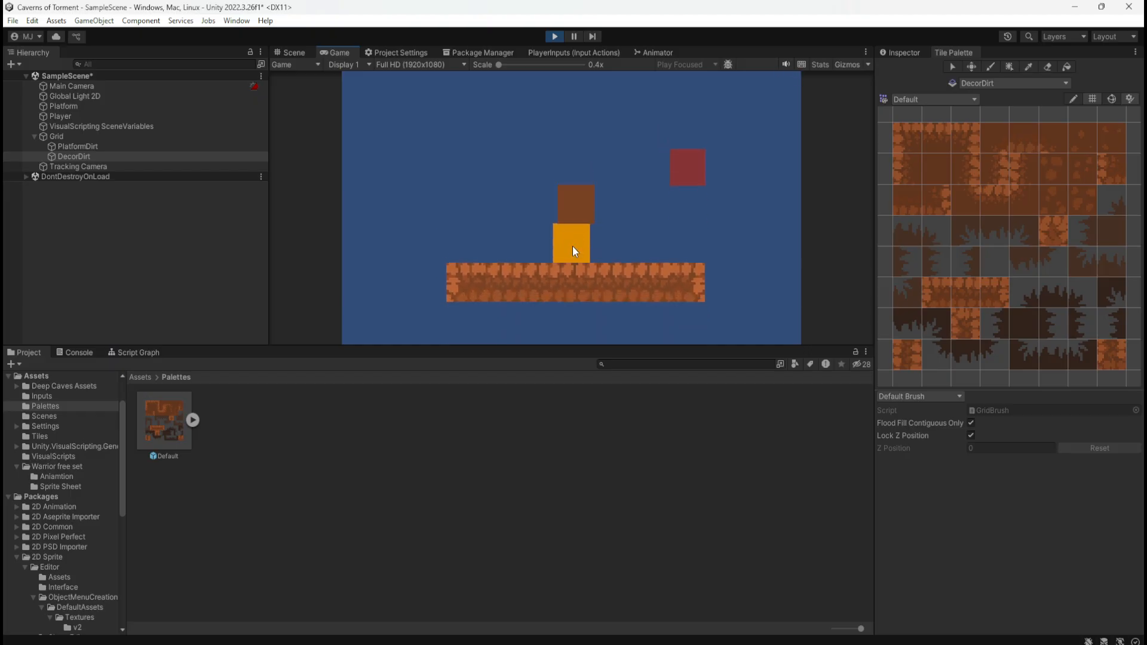
pyautogui.press('space')
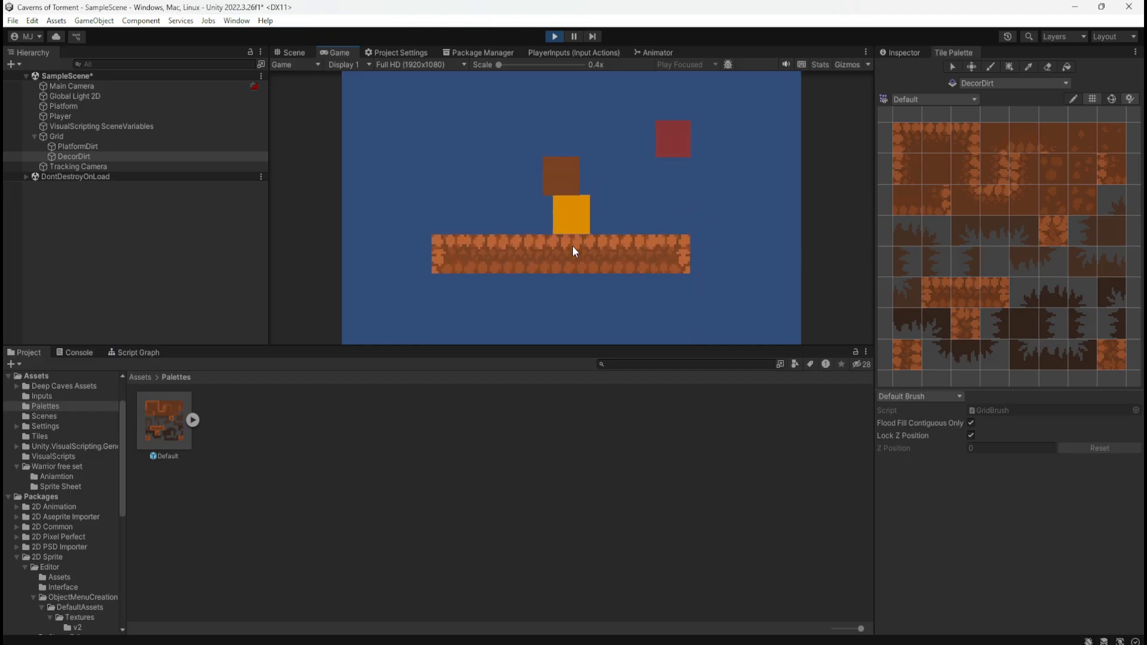
pyautogui.press('space')
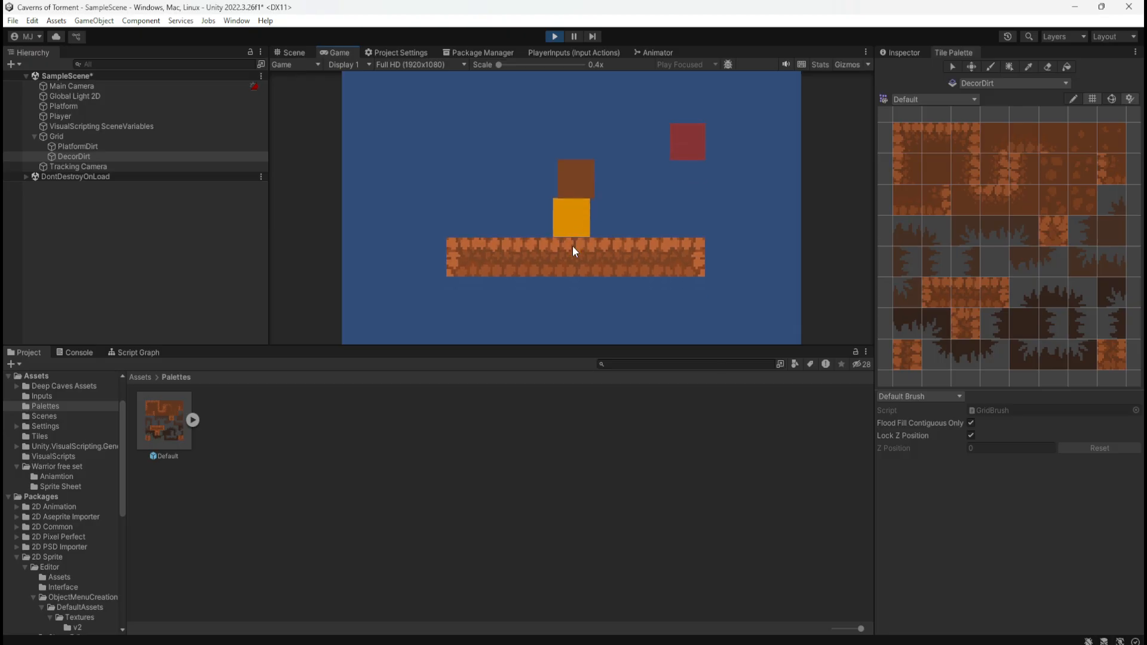
pyautogui.press('space')
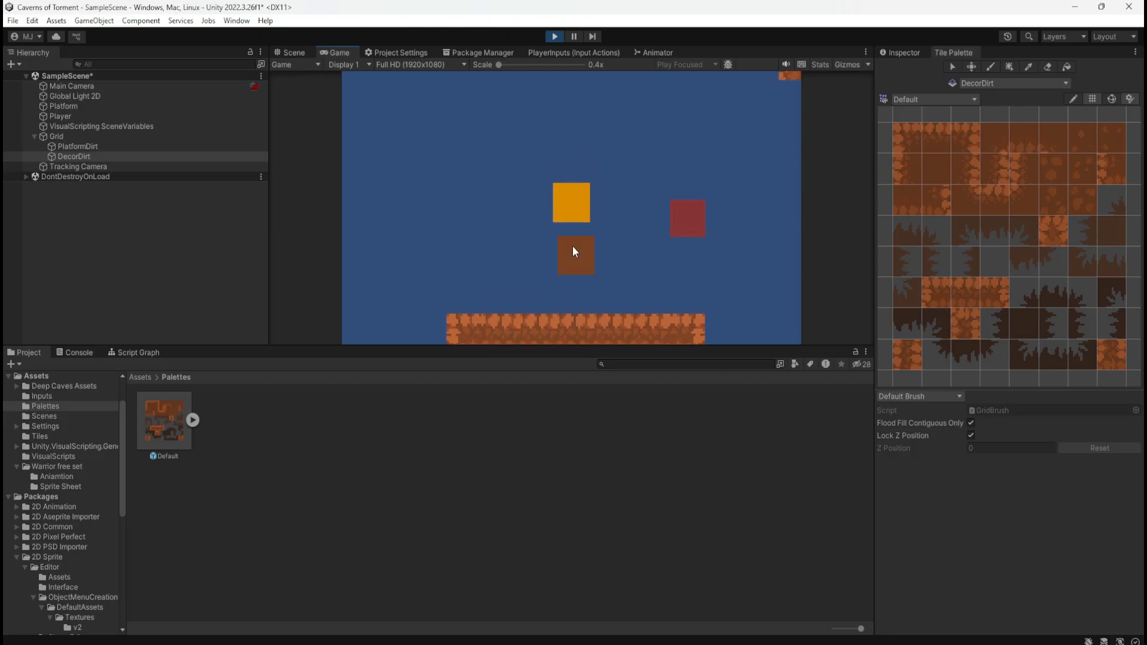
pyautogui.press('space')
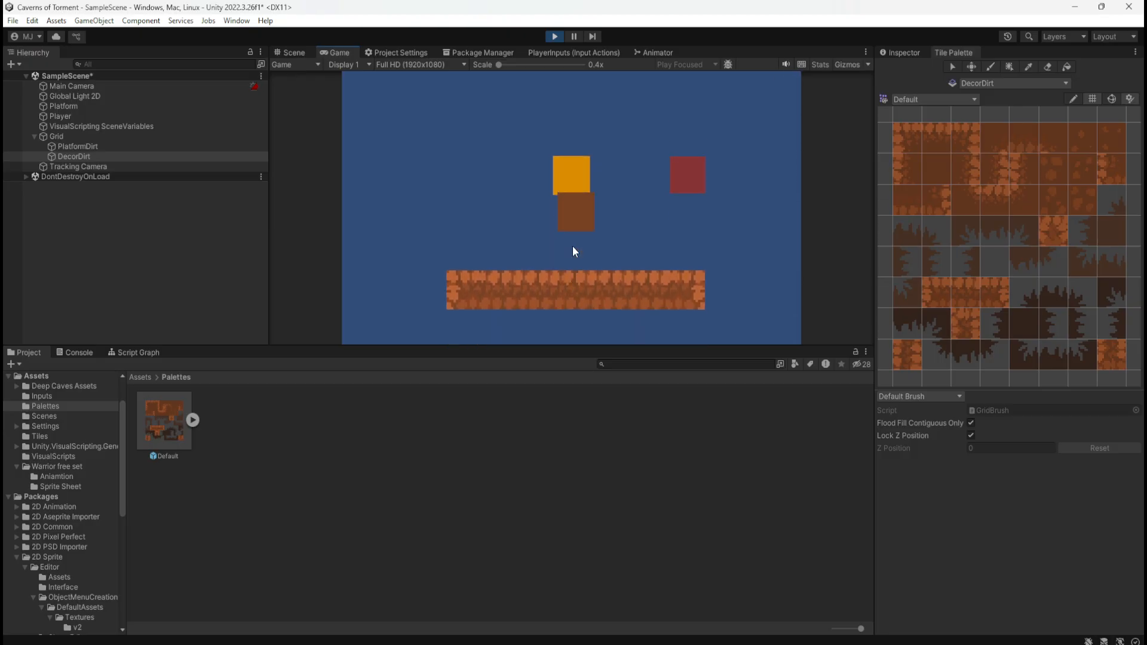
pyautogui.press('d')
pyautogui.press('a')
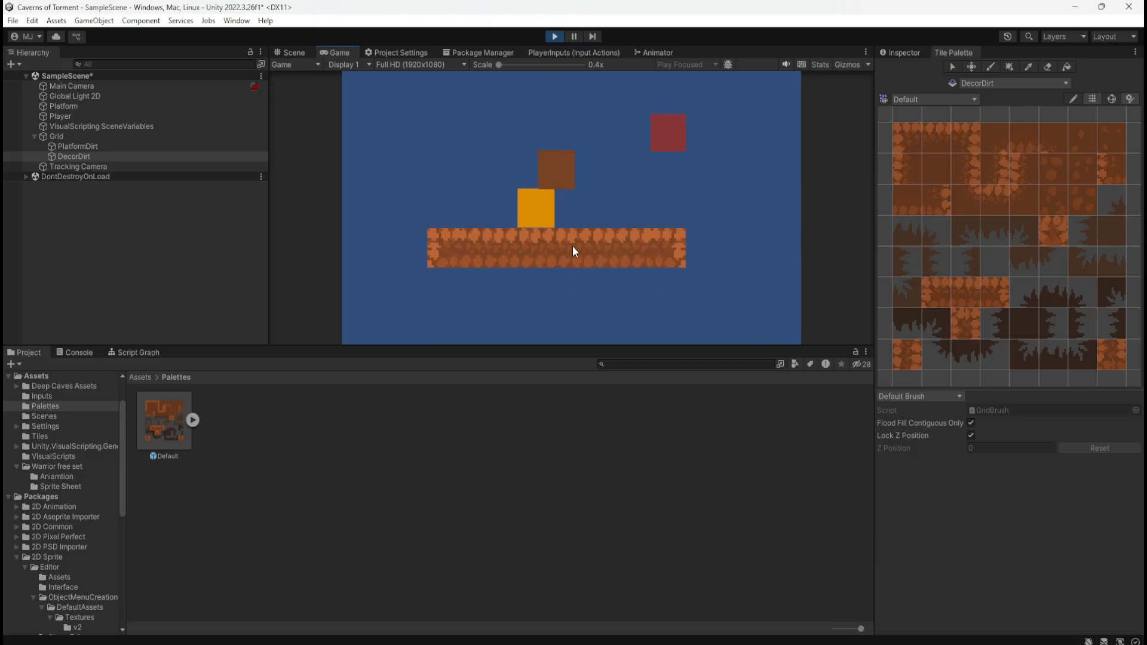
pyautogui.press('d')
pyautogui.press('space')
pyautogui.press('a')
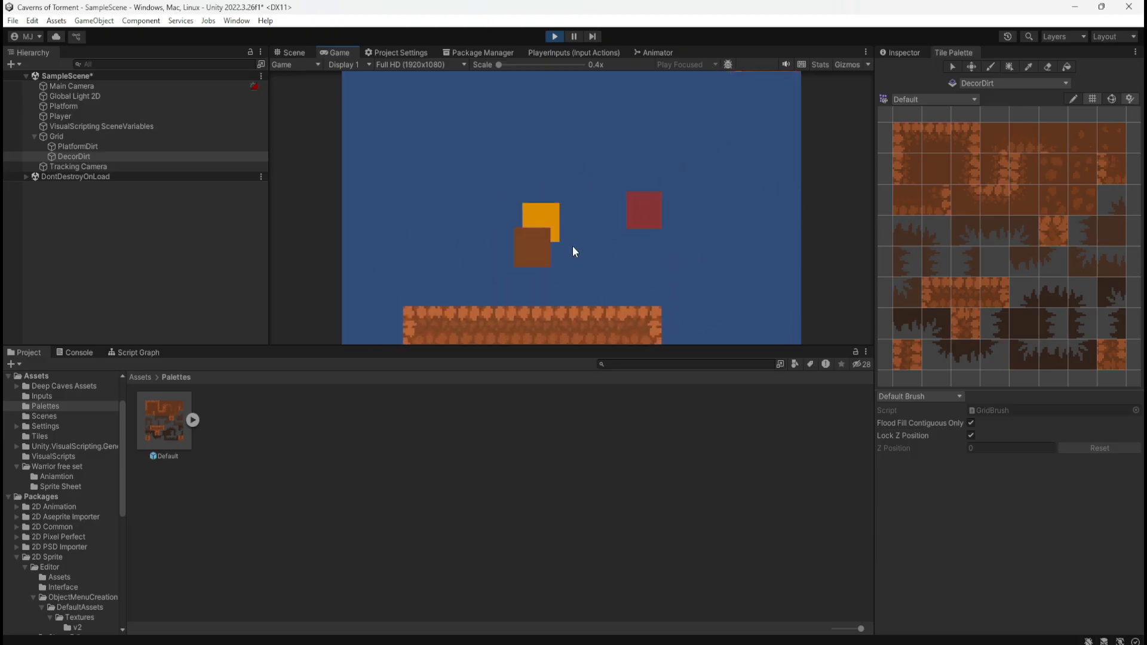
pyautogui.press('d')
pyautogui.press('space')
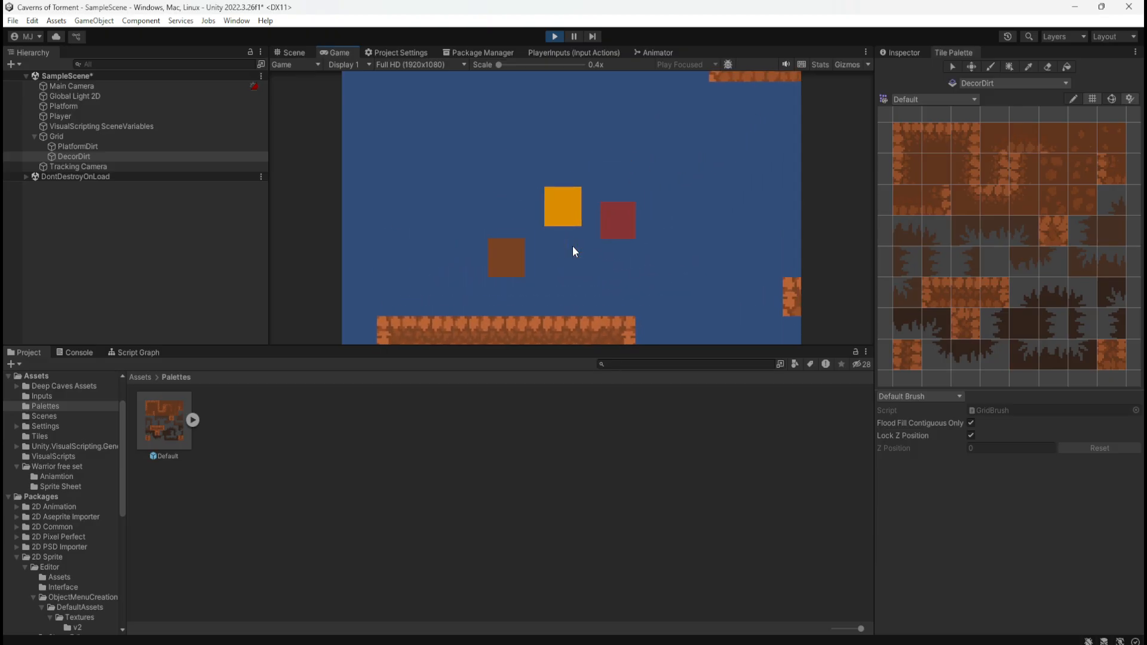
pyautogui.press('a')
pyautogui.press('d')
pyautogui.press('space')
pyautogui.press('a')
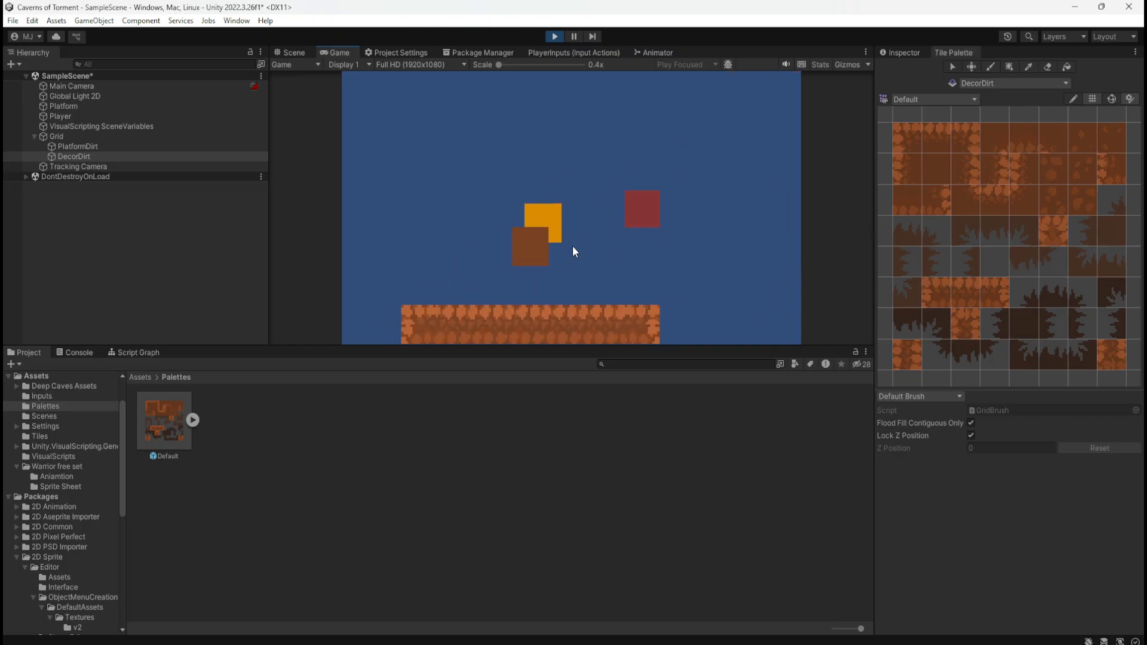
pyautogui.press('d')
pyautogui.press('space')
pyautogui.press('a')
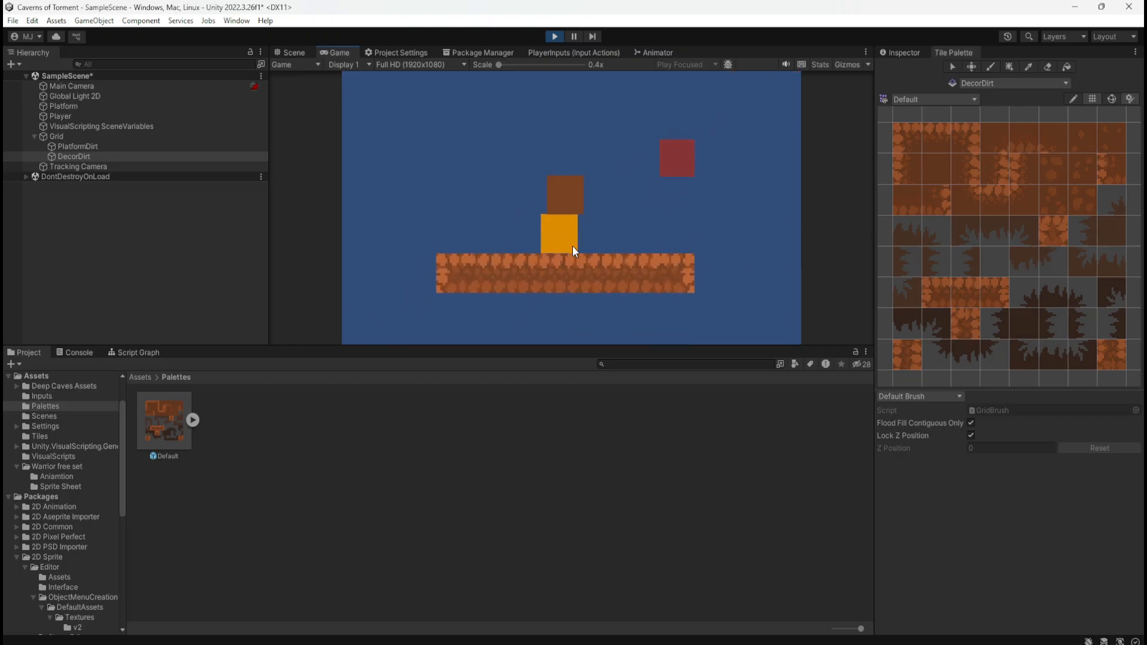
pyautogui.press('space')
pyautogui.press('d')
pyautogui.press('a')
pyautogui.press('space')
pyautogui.press('d')
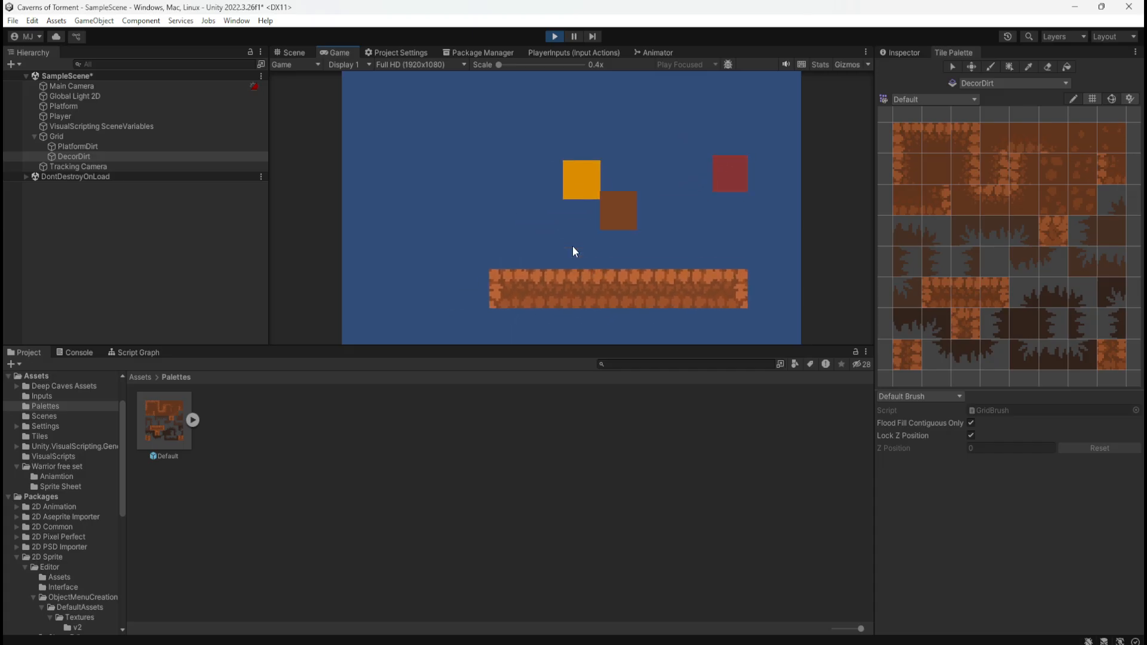
pyautogui.press('a')
pyautogui.press('d')
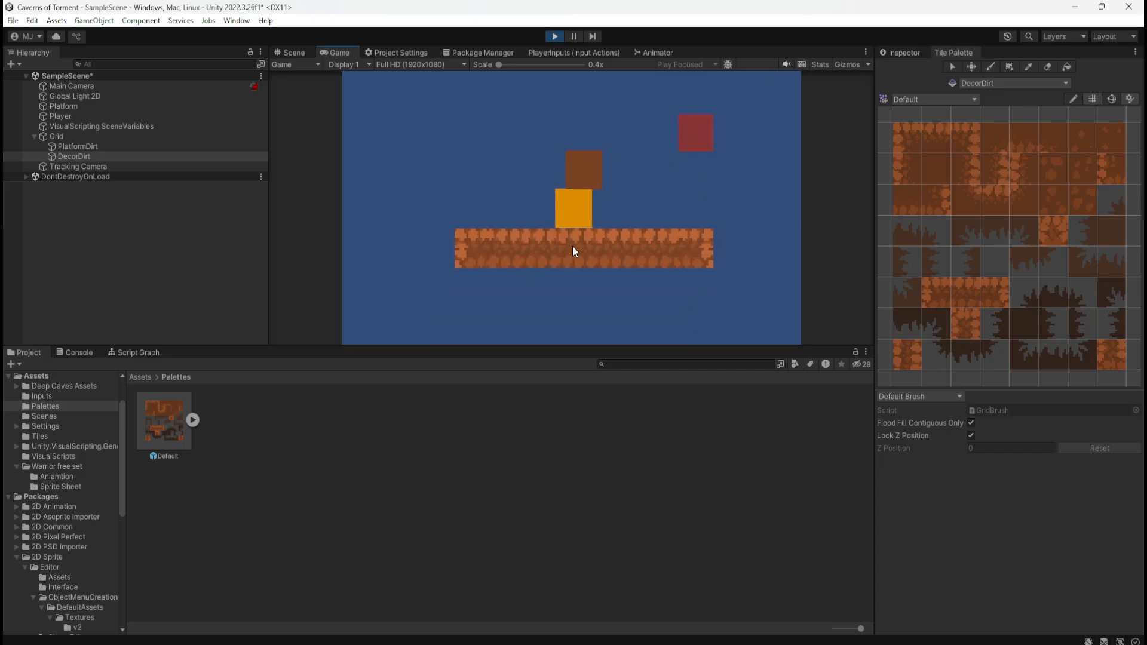
pyautogui.press('a')
pyautogui.press('space')
pyautogui.press('d')
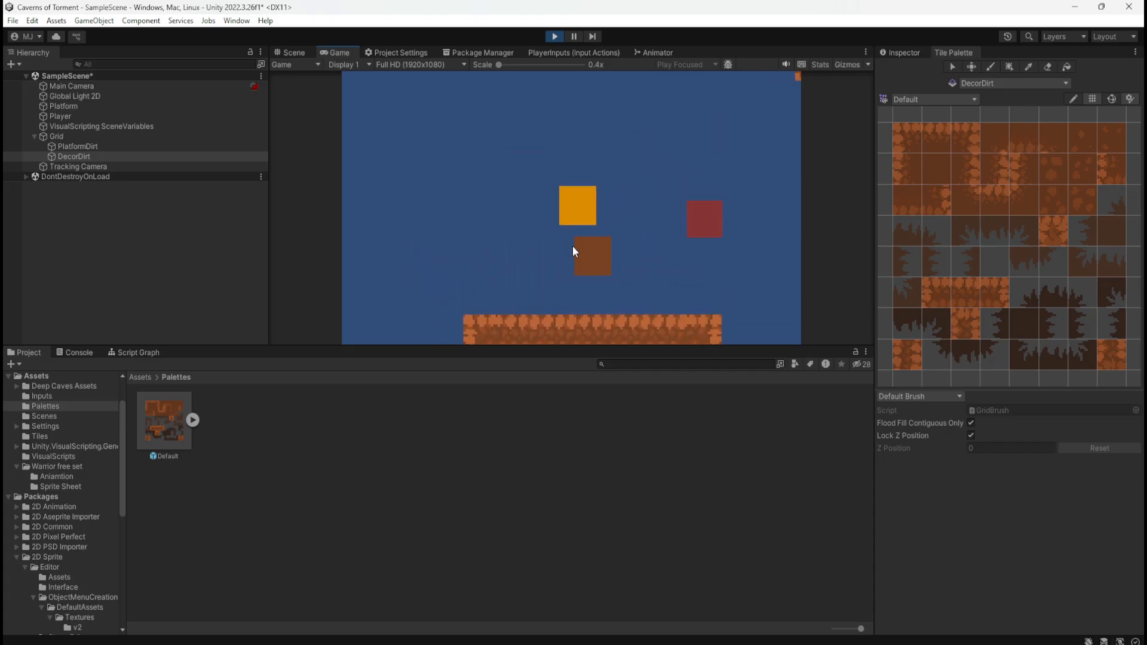
pyautogui.press('a')
pyautogui.press('d')
pyautogui.press('space')
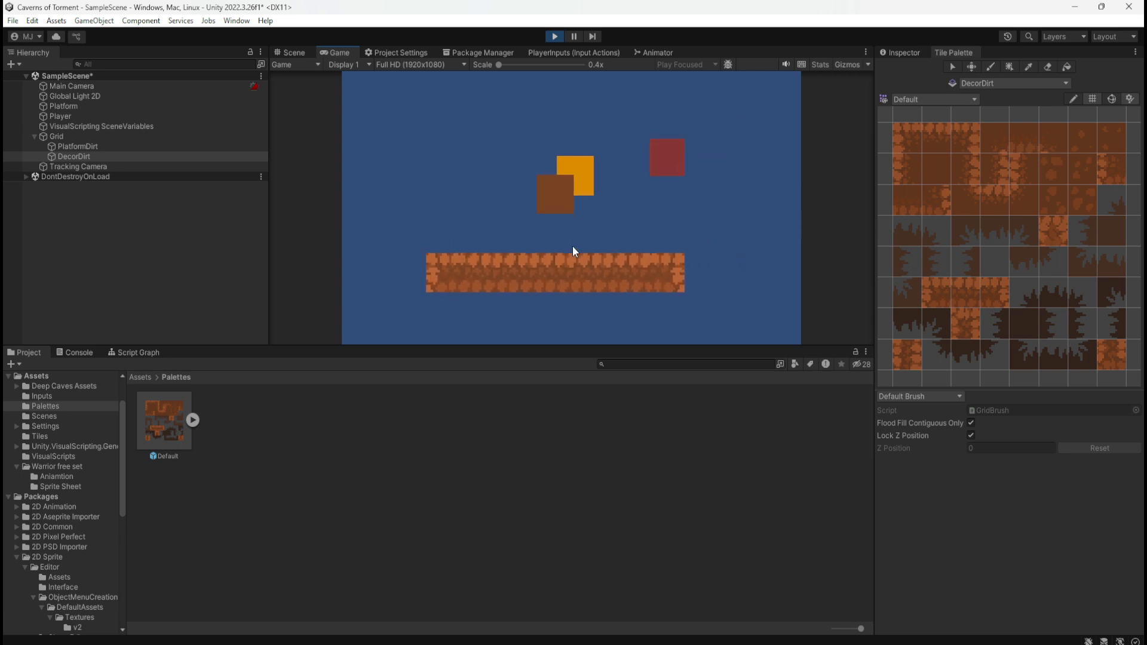
pyautogui.press('a')
pyautogui.press('d')
pyautogui.press('space')
pyautogui.press('a')
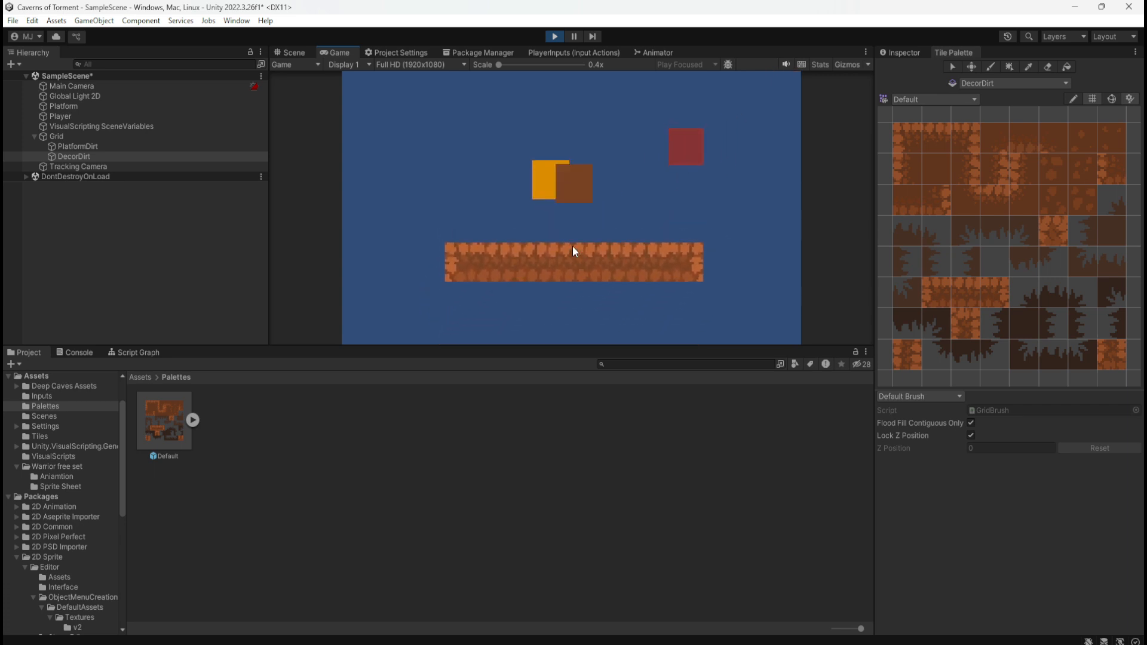
pyautogui.click(560, 38)
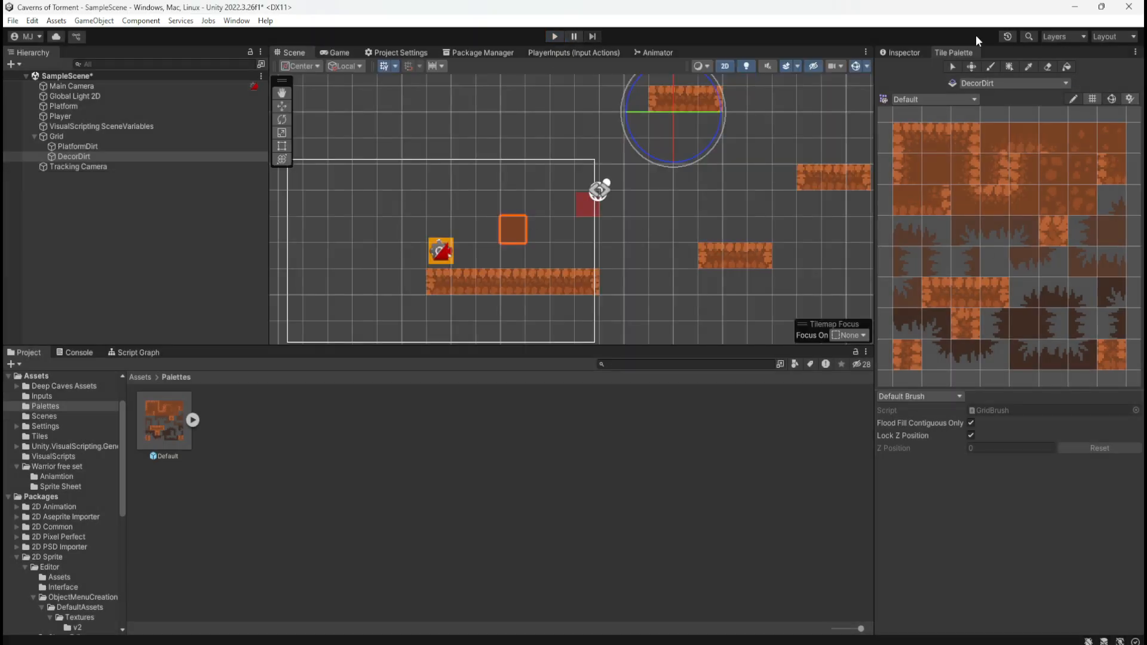
# Examine DecorDirt's Tilemap Renderer options for sorting layer, rendering layer mask, mode and sort order
pyautogui.click(97, 145)
pyautogui.click(90, 156)
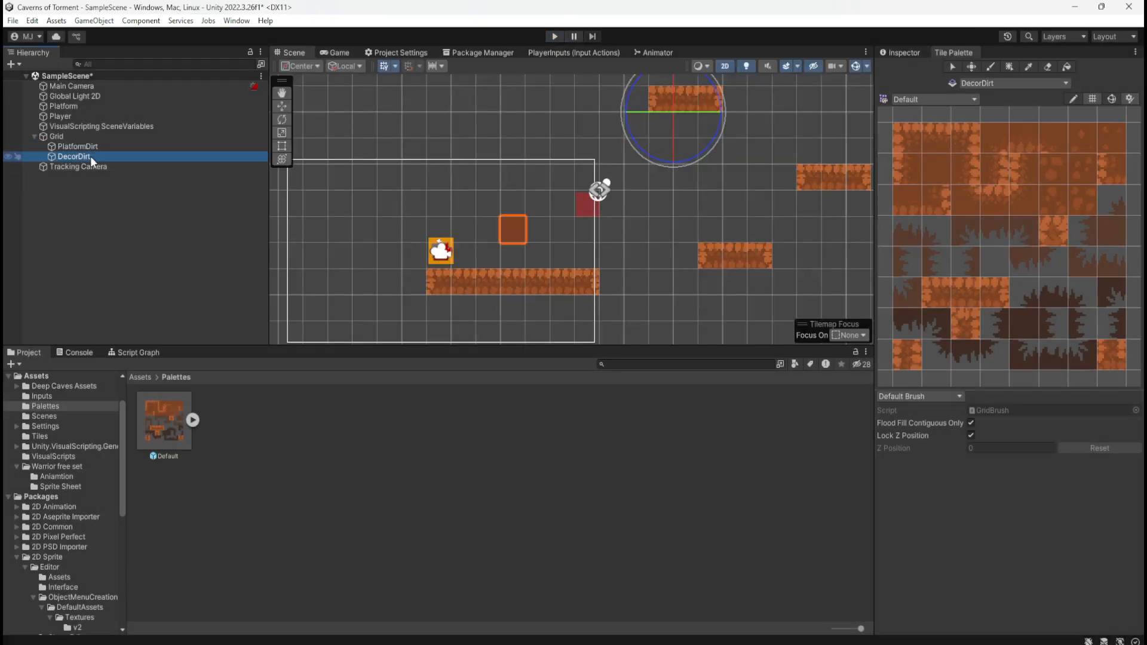
pyautogui.click(907, 50)
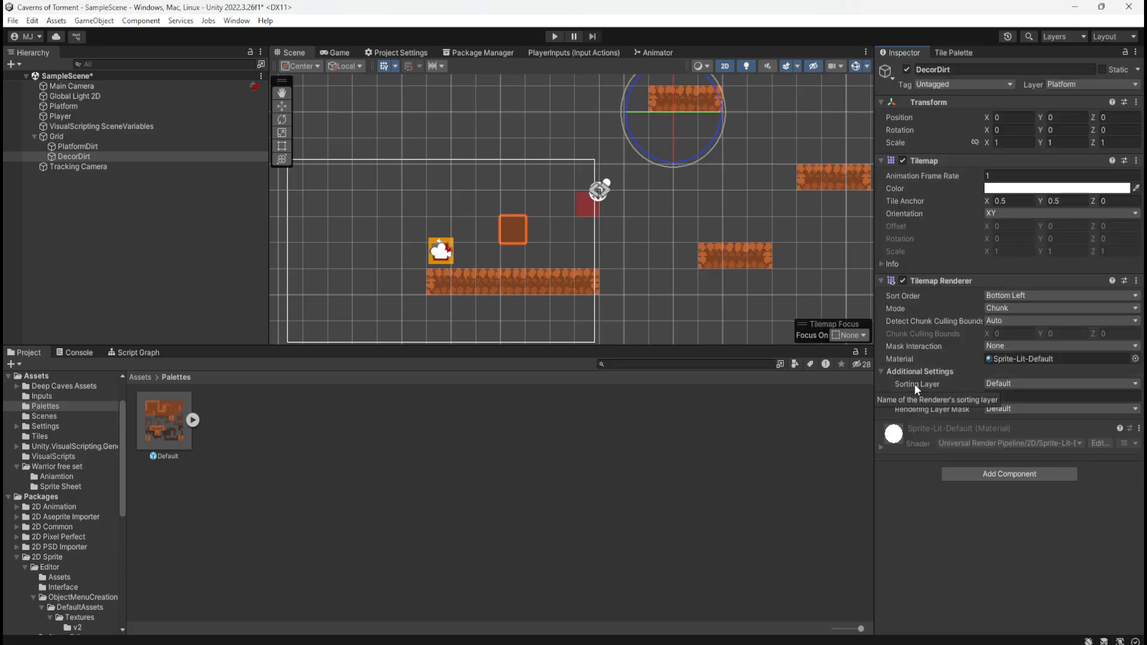
pyautogui.click(1011, 383)
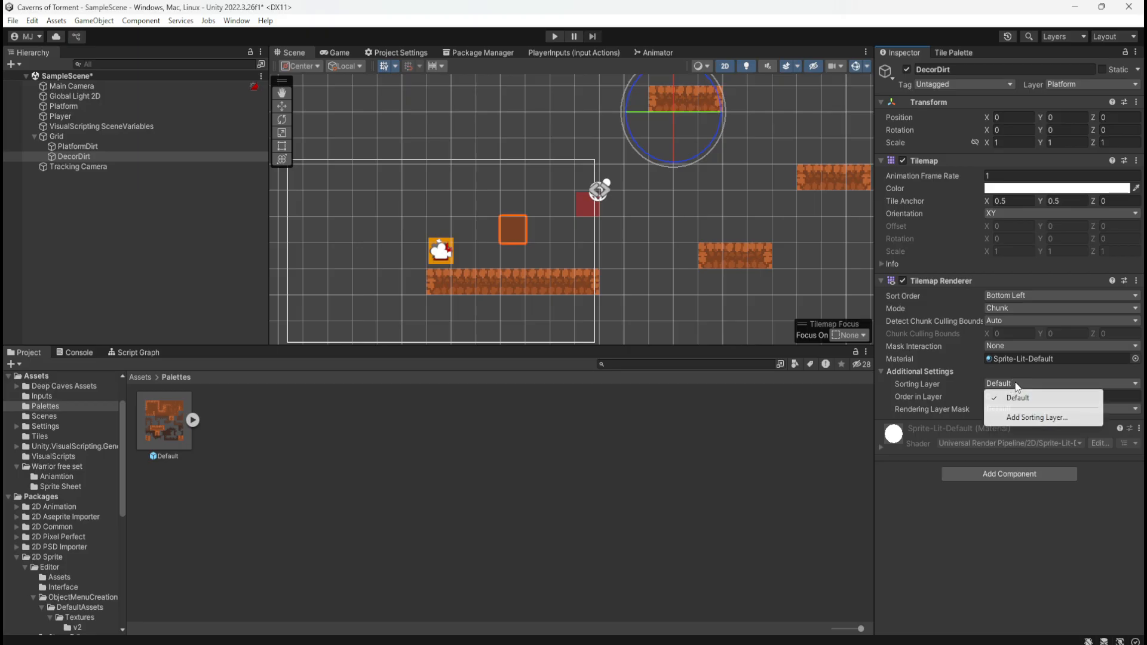
pyautogui.click(939, 407)
pyautogui.click(1025, 408)
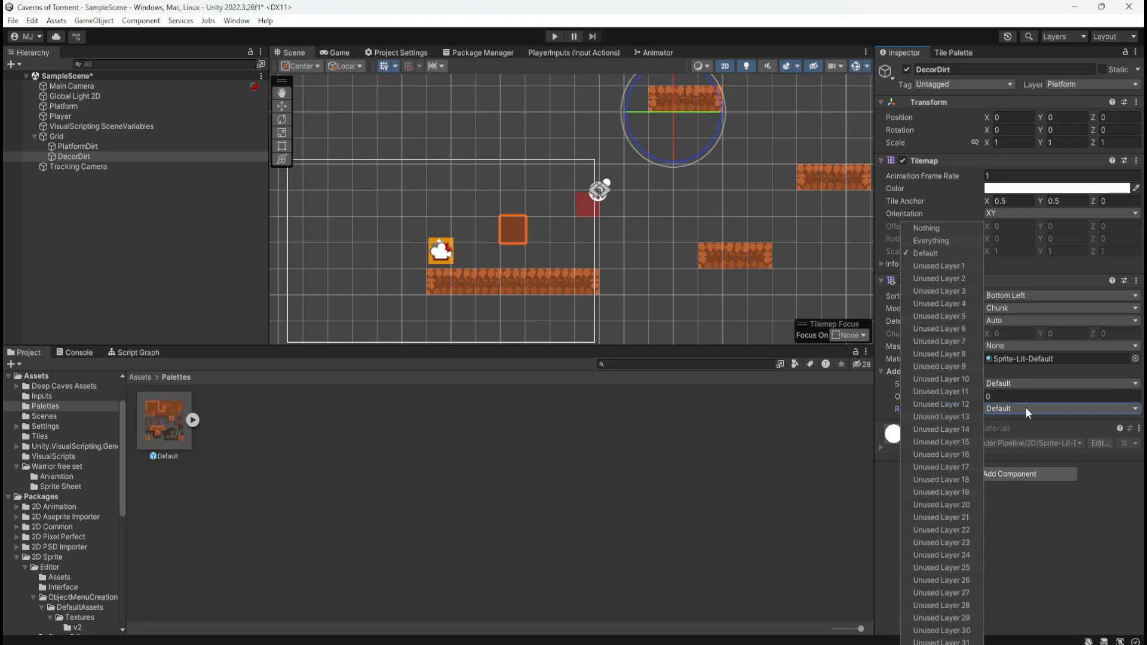
pyautogui.click(1025, 408)
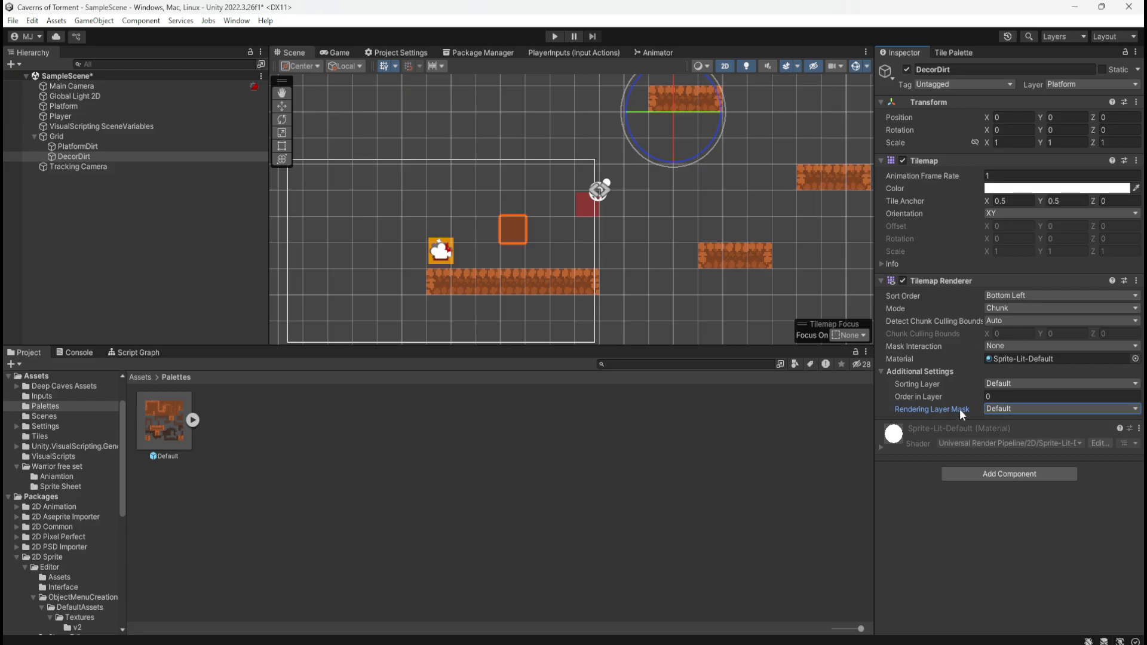
pyautogui.click(1006, 407)
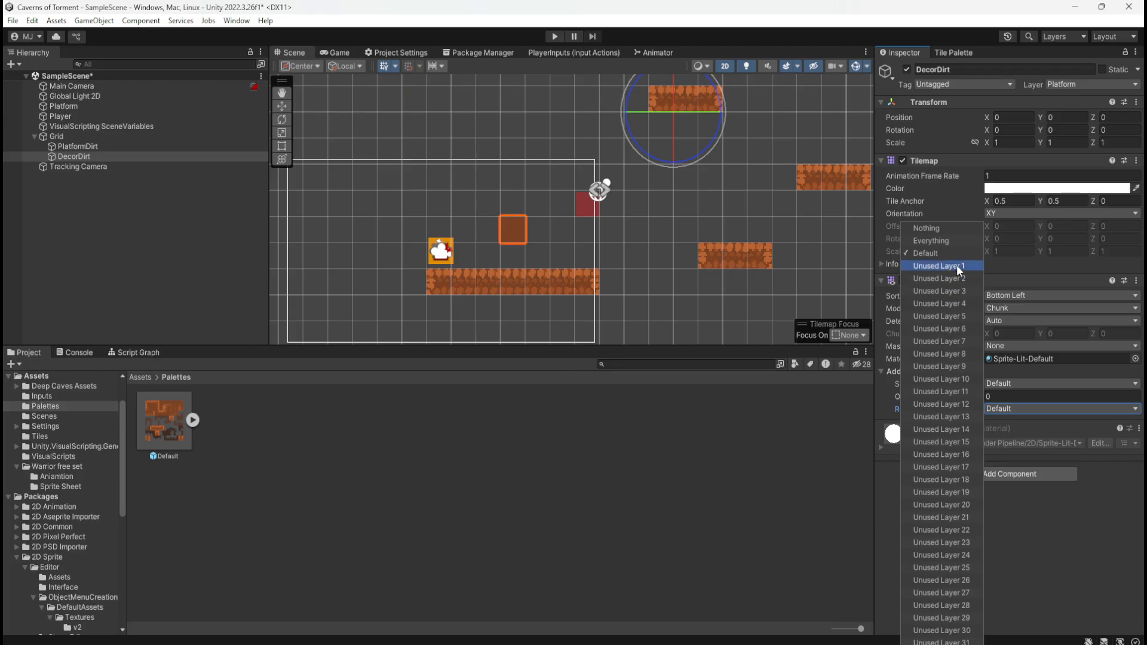
pyautogui.click(1012, 408)
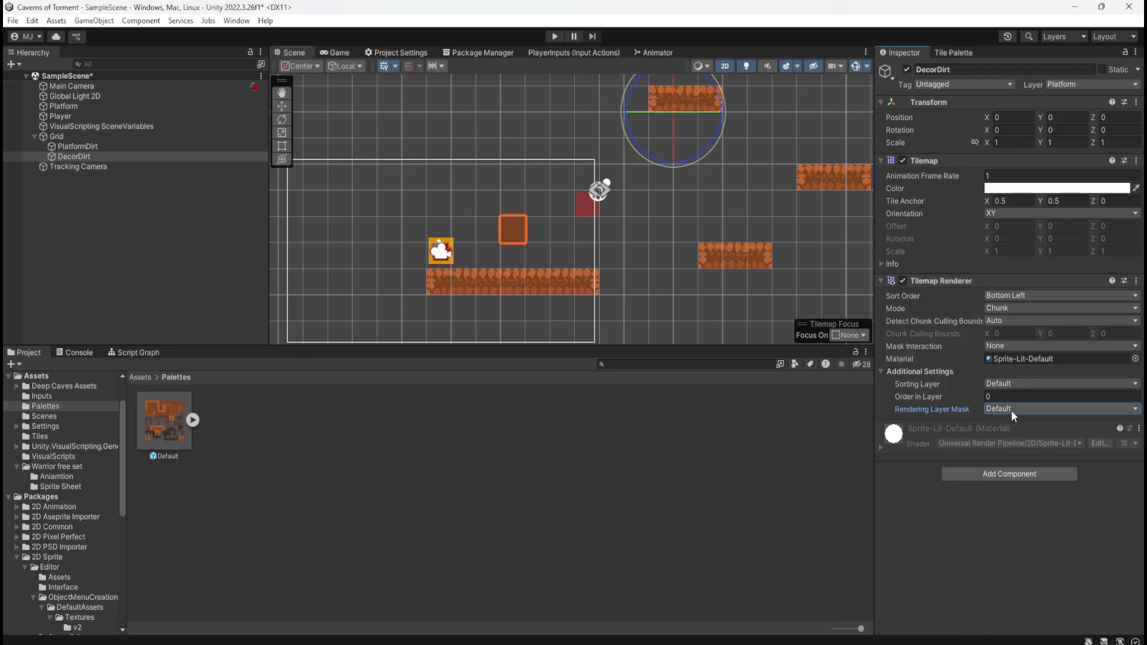
pyautogui.click(1007, 309)
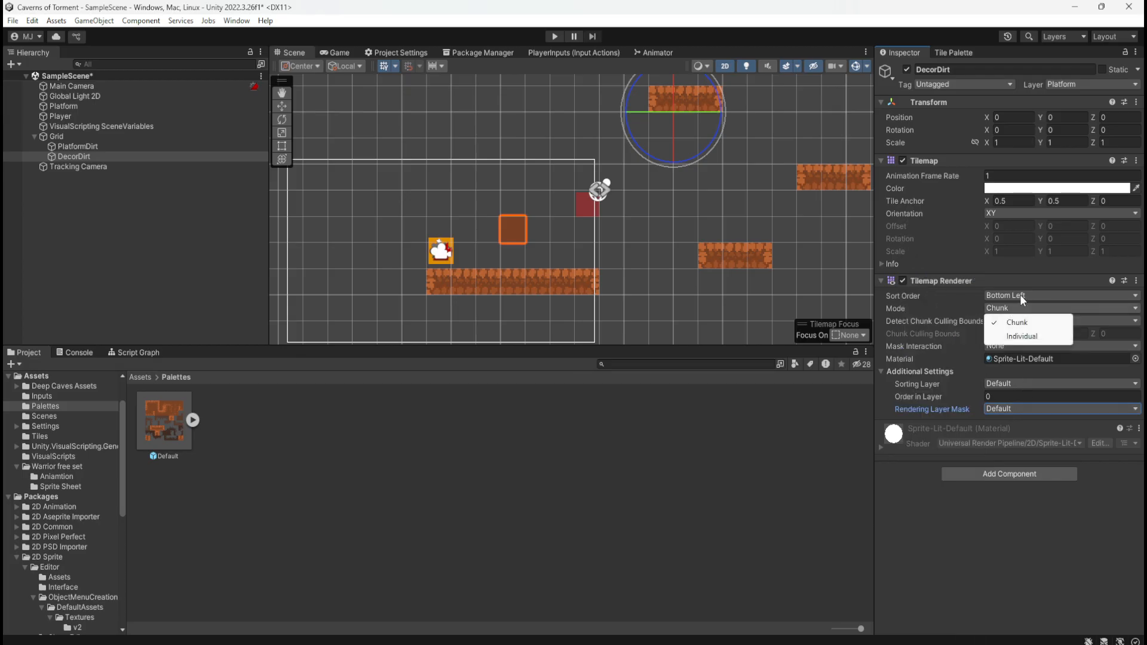
pyautogui.click(1021, 297)
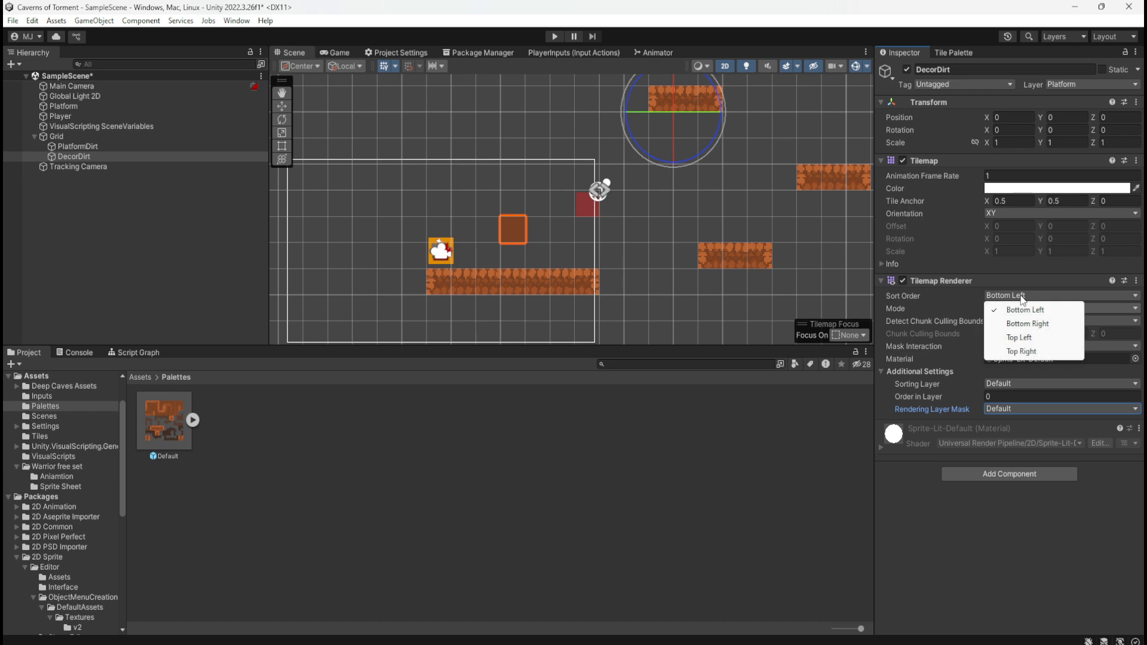
# Compare the sorting layer and order-in-layer settings of Player, Platform and DecorDirt
pyautogui.click(129, 116)
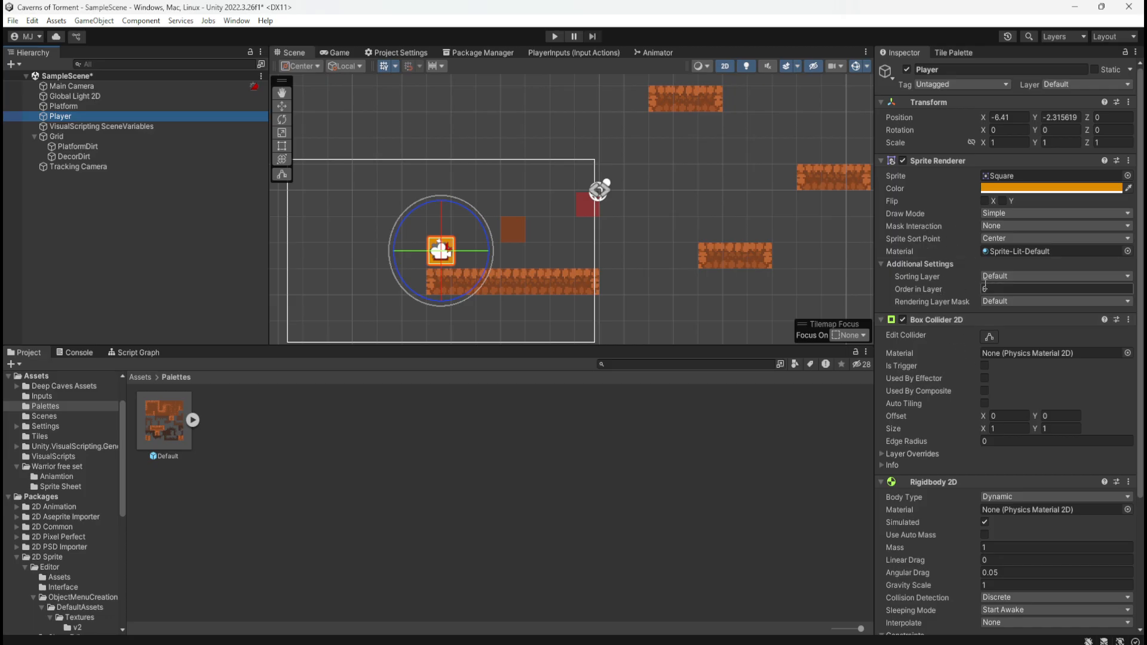
pyautogui.click(1001, 275)
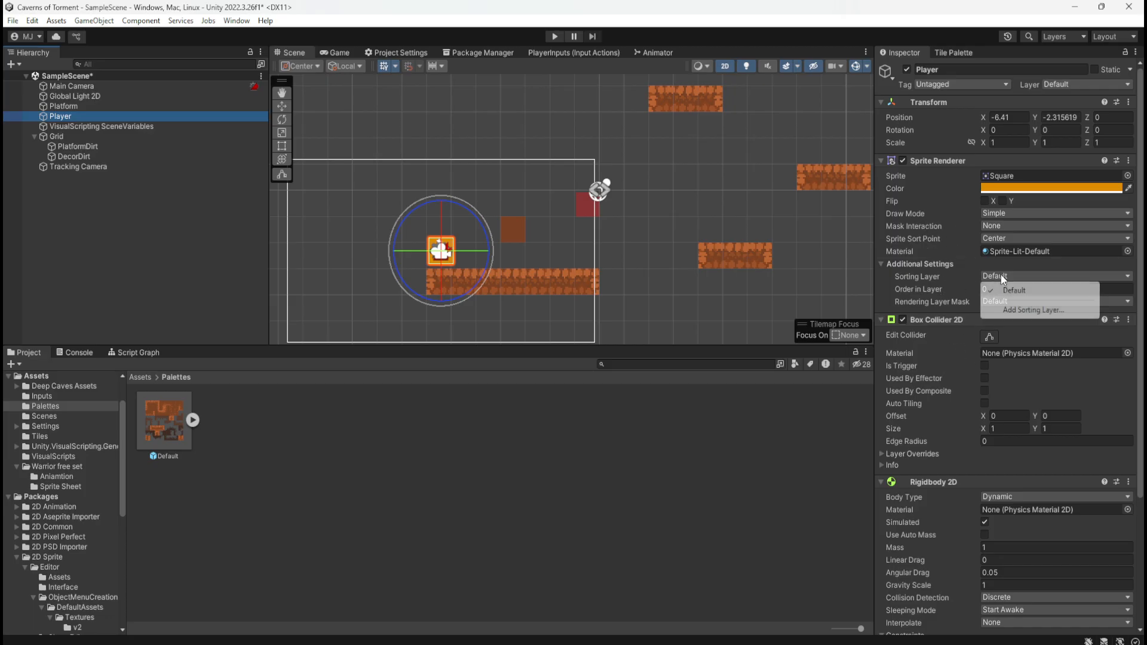
pyautogui.click(943, 298)
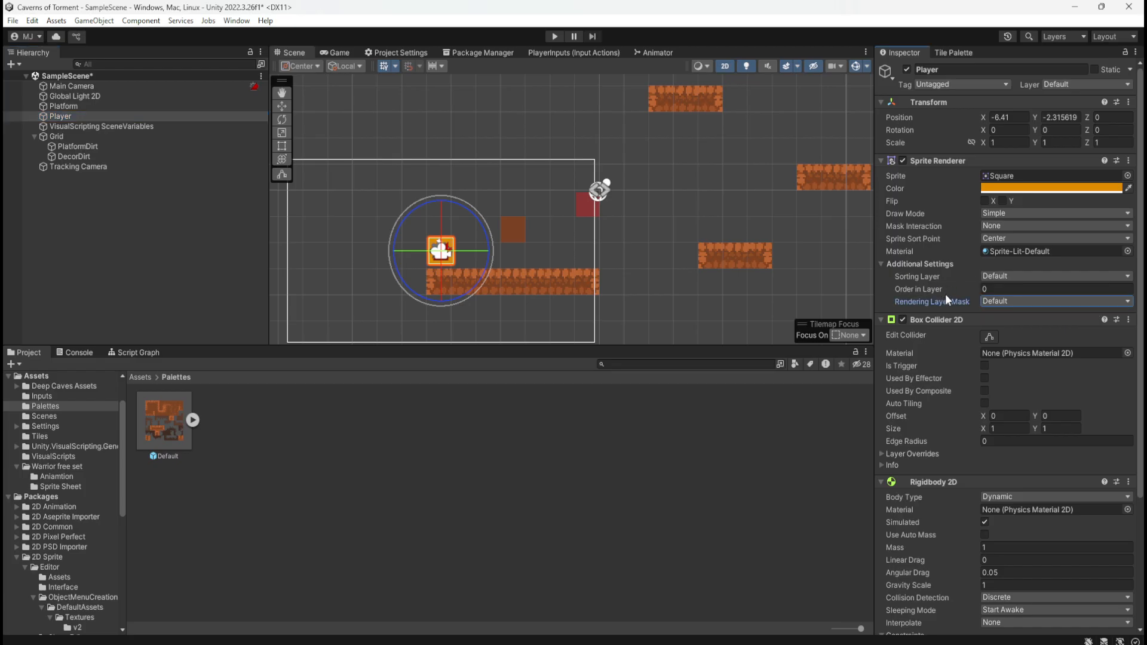
pyautogui.click(113, 107)
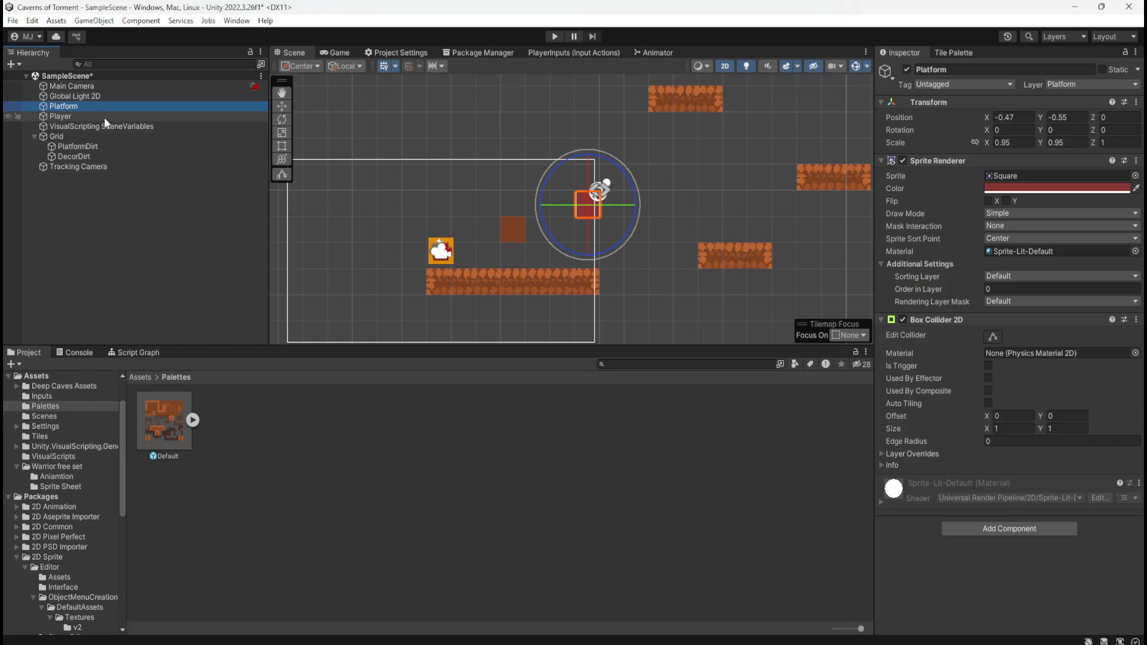
pyautogui.click(104, 116)
pyautogui.click(91, 157)
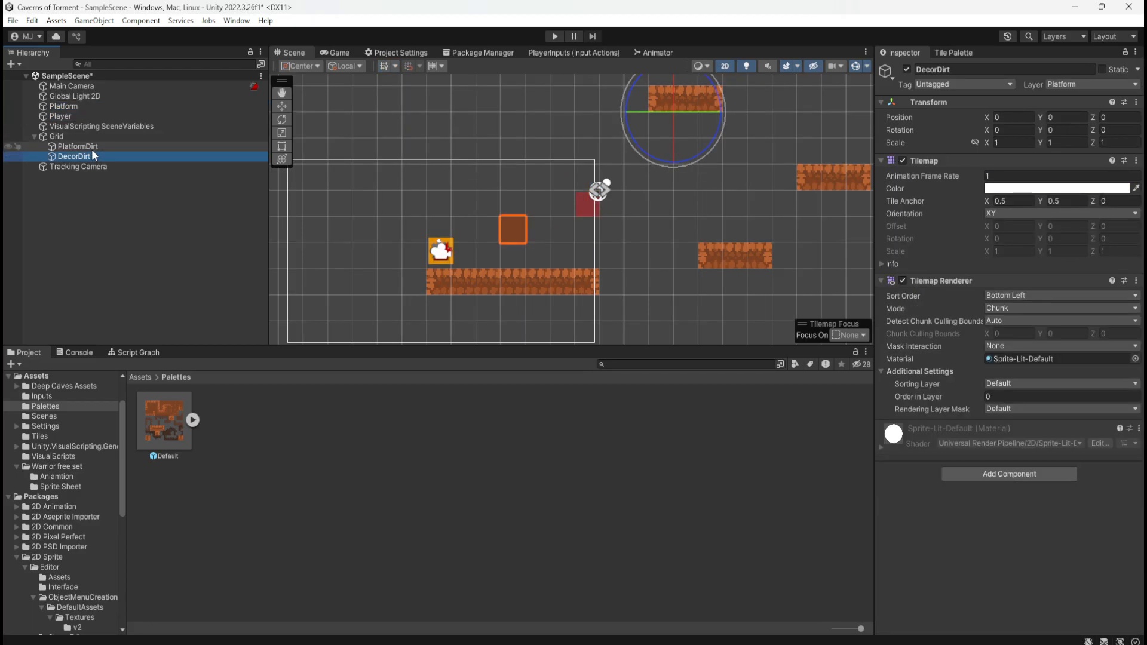
pyautogui.click(1038, 397)
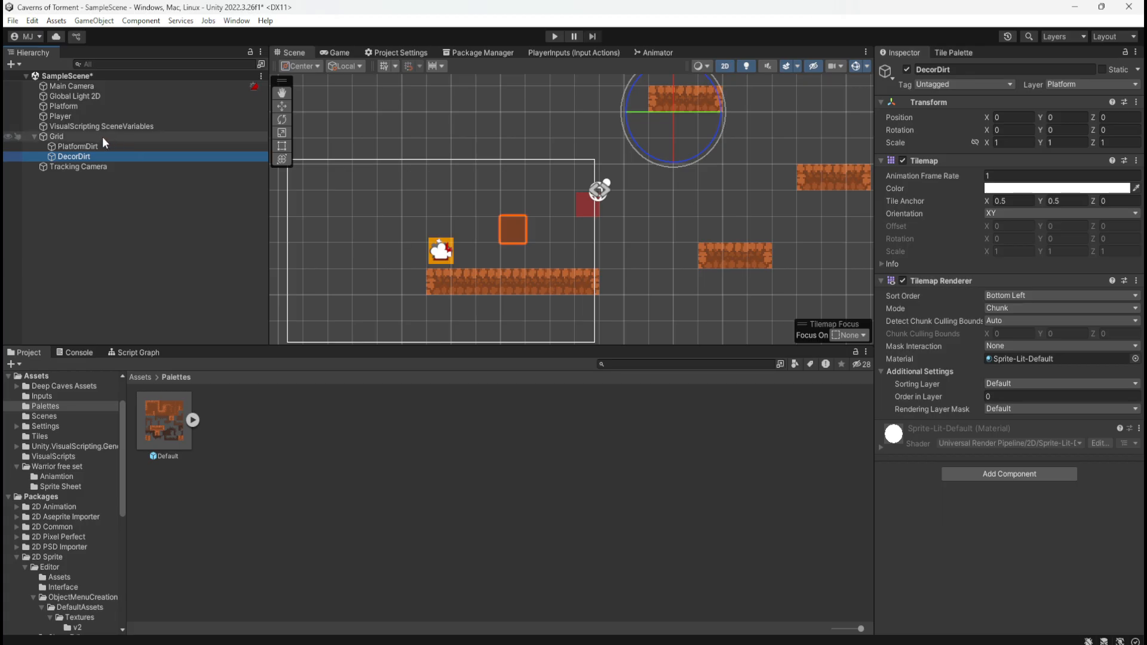
pyautogui.click(103, 117)
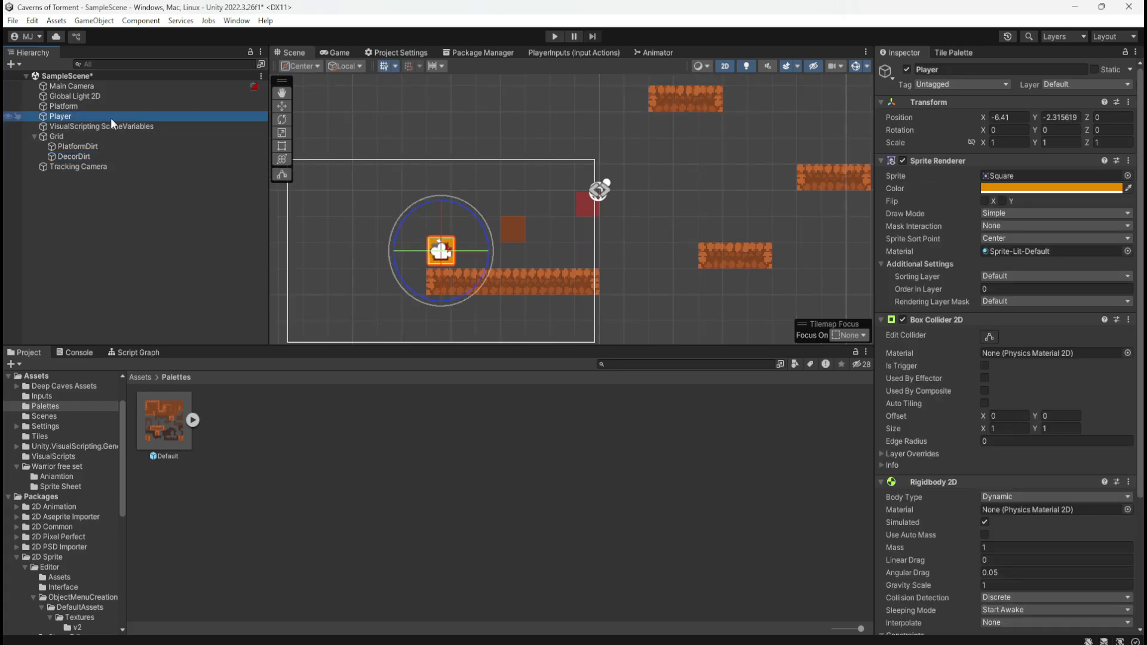
pyautogui.click(995, 290)
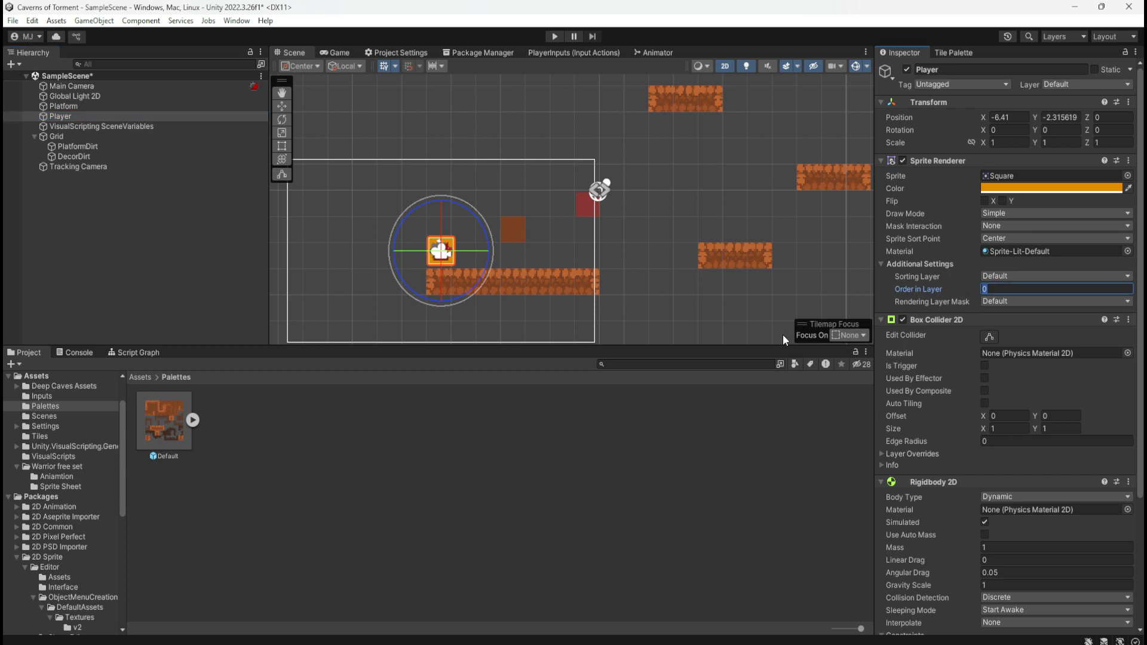
# Save the scene and play-test it by moving and jumping the player around the decorative dirt tile, and stop play mode
pyautogui.click(346, 413)
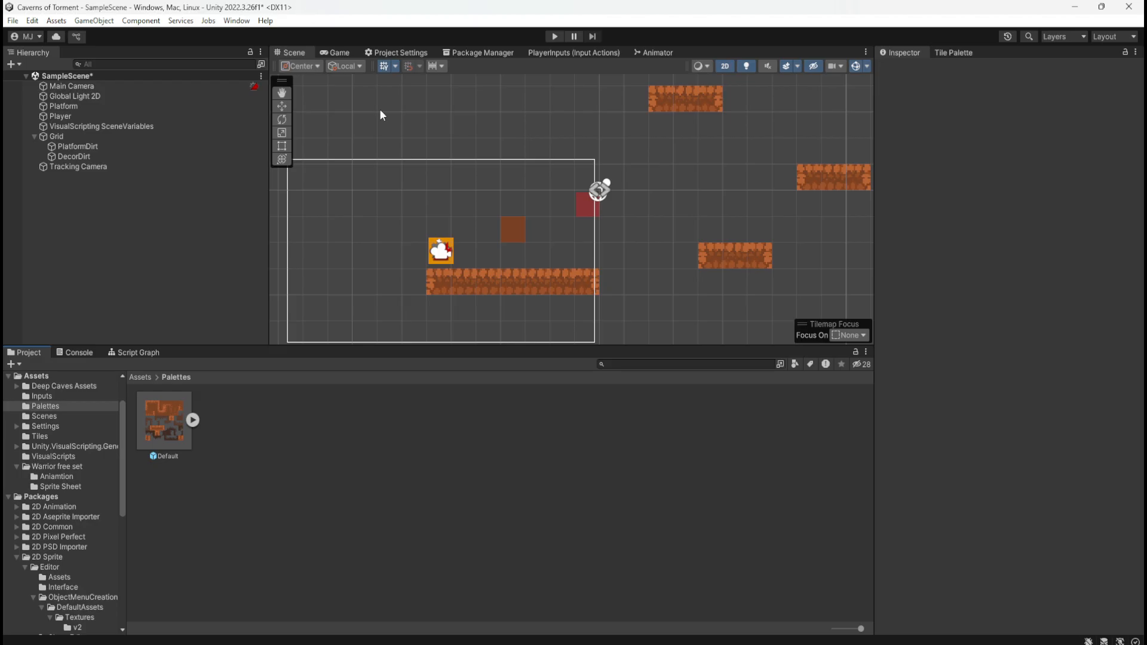
pyautogui.hotkey('ctrl', 's')
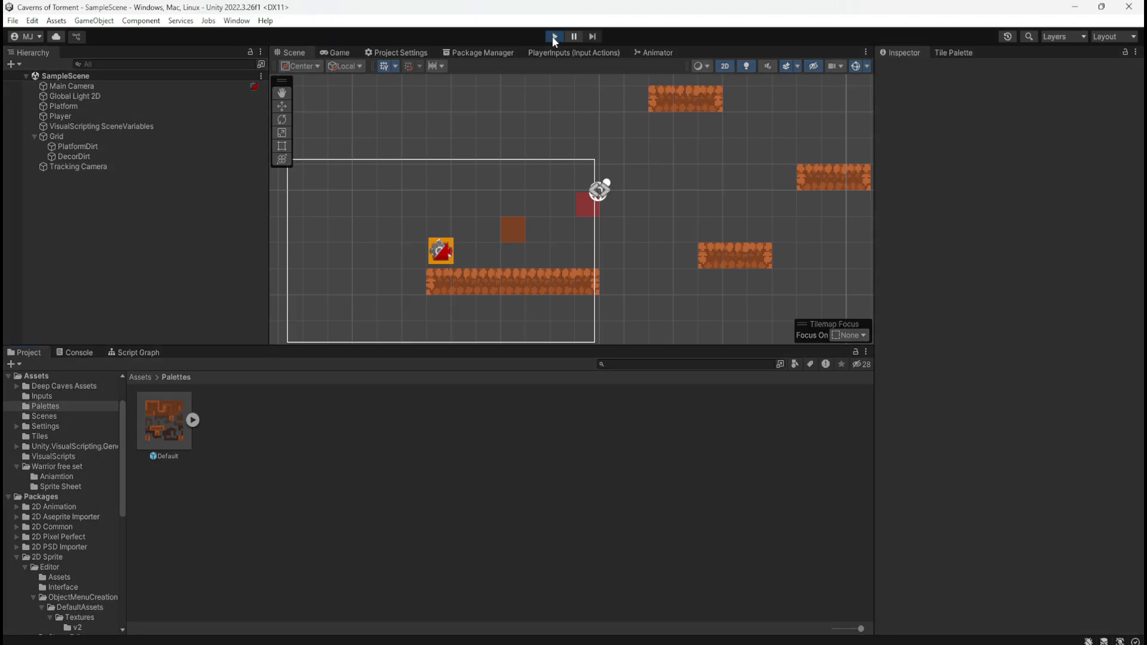
pyautogui.click(554, 37)
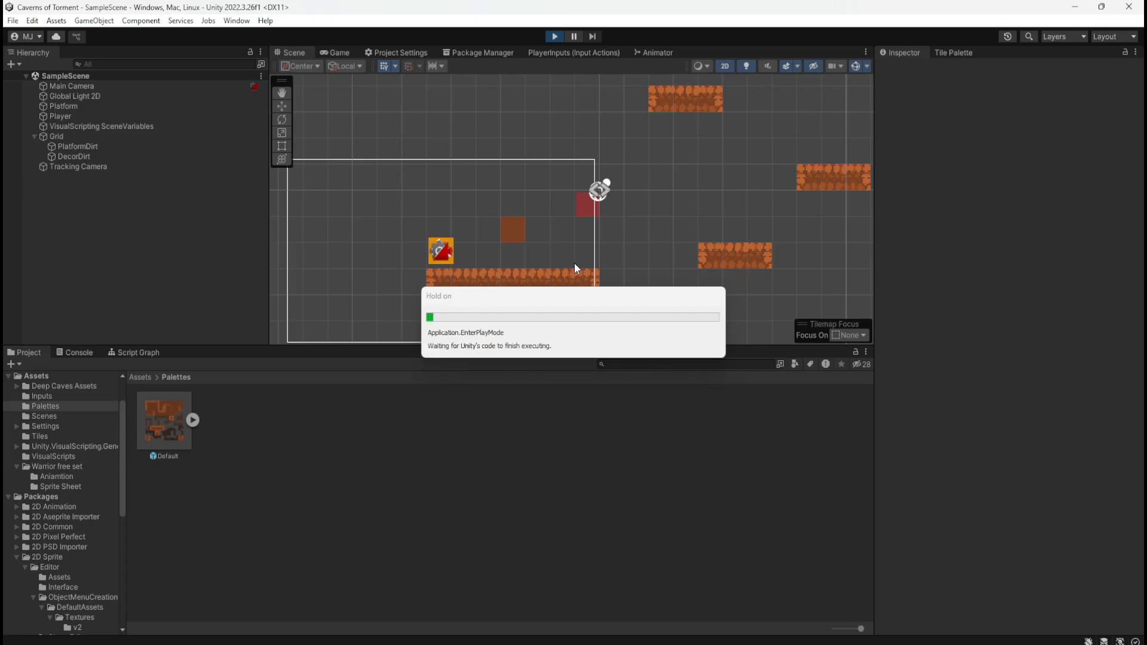
pyautogui.press('d')
pyautogui.press('space')
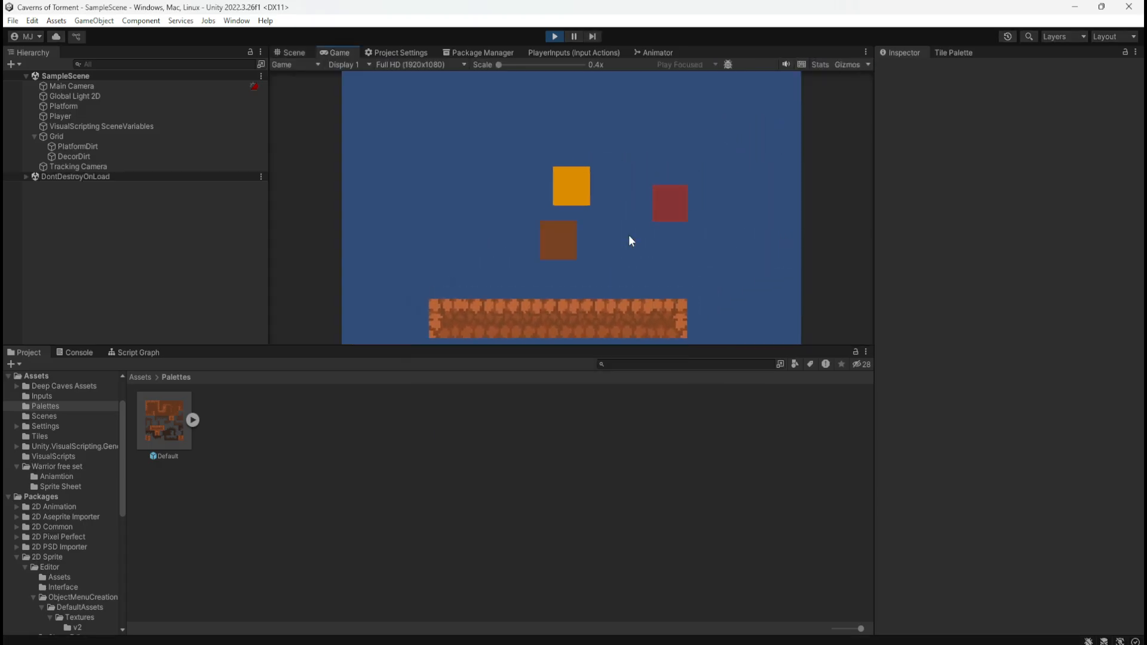
pyautogui.press('space')
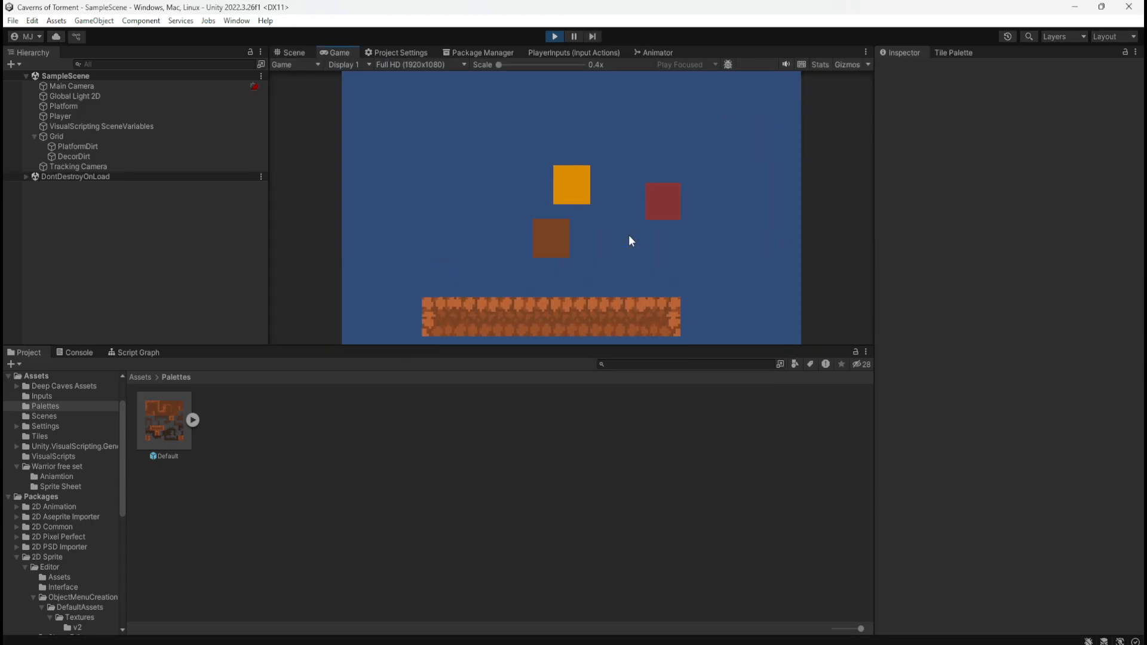
pyautogui.press('a')
pyautogui.press('space')
pyautogui.press('d')
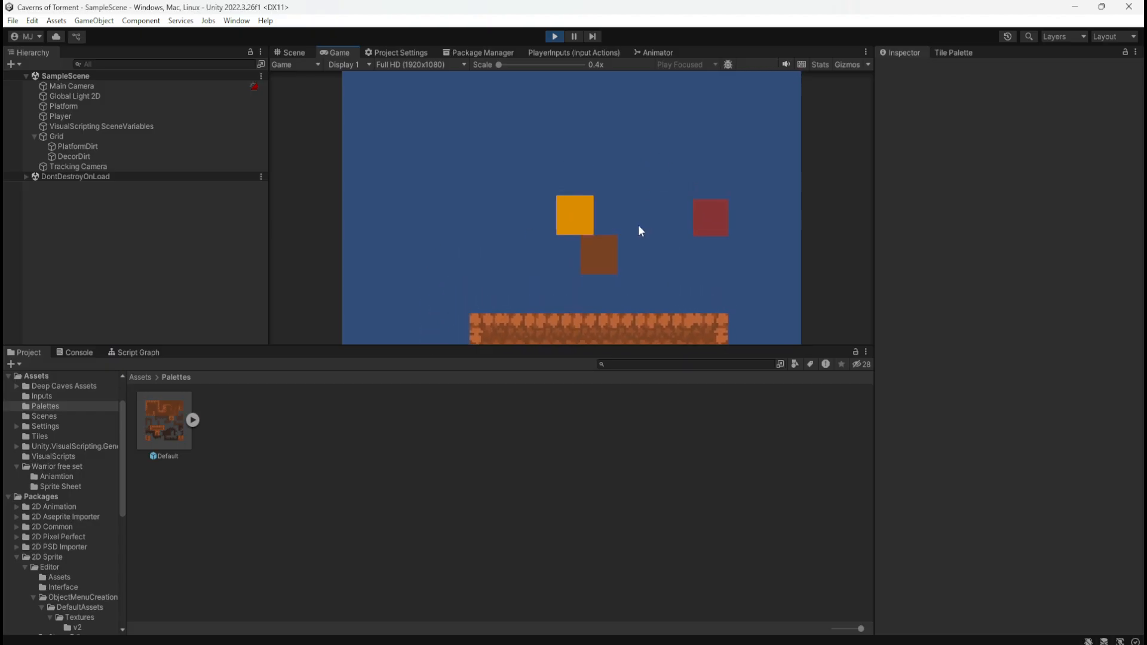
pyautogui.press('a')
pyautogui.press('space')
pyautogui.press('d')
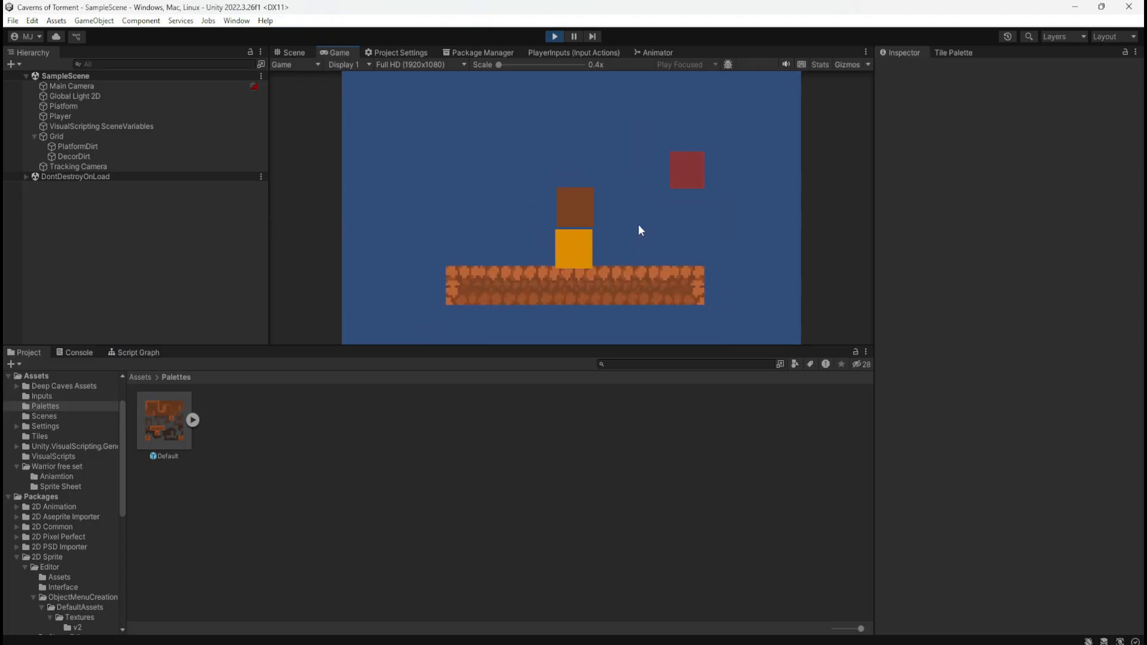
pyautogui.press('a')
pyautogui.press('d')
pyautogui.press('a')
pyautogui.press('space')
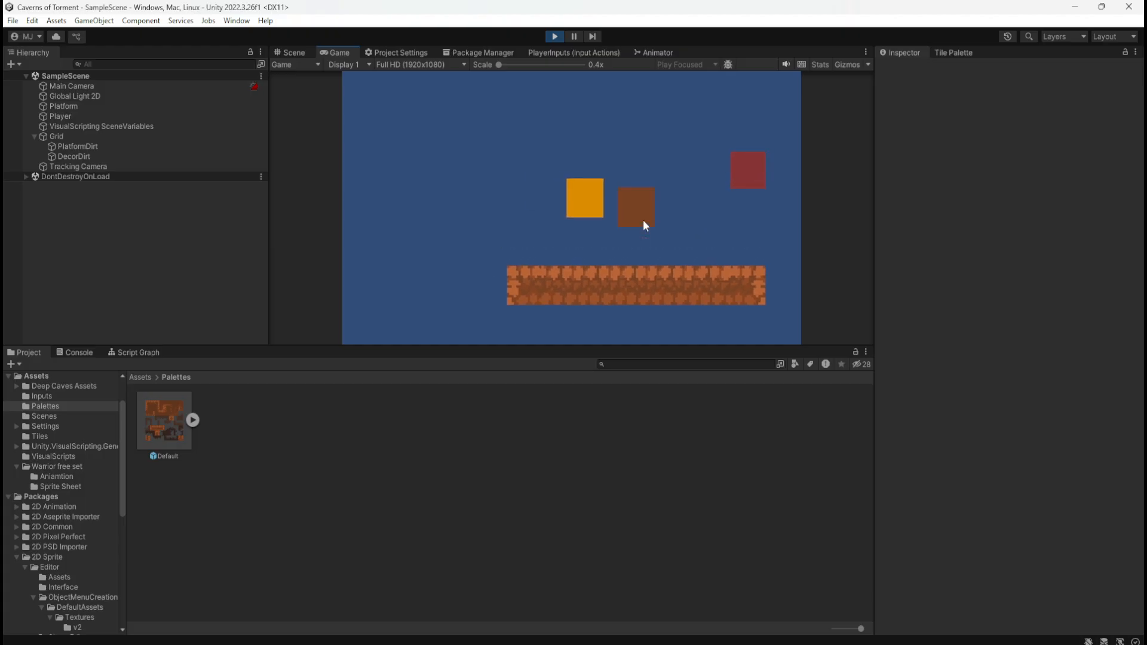
pyautogui.press('d')
pyautogui.press('a')
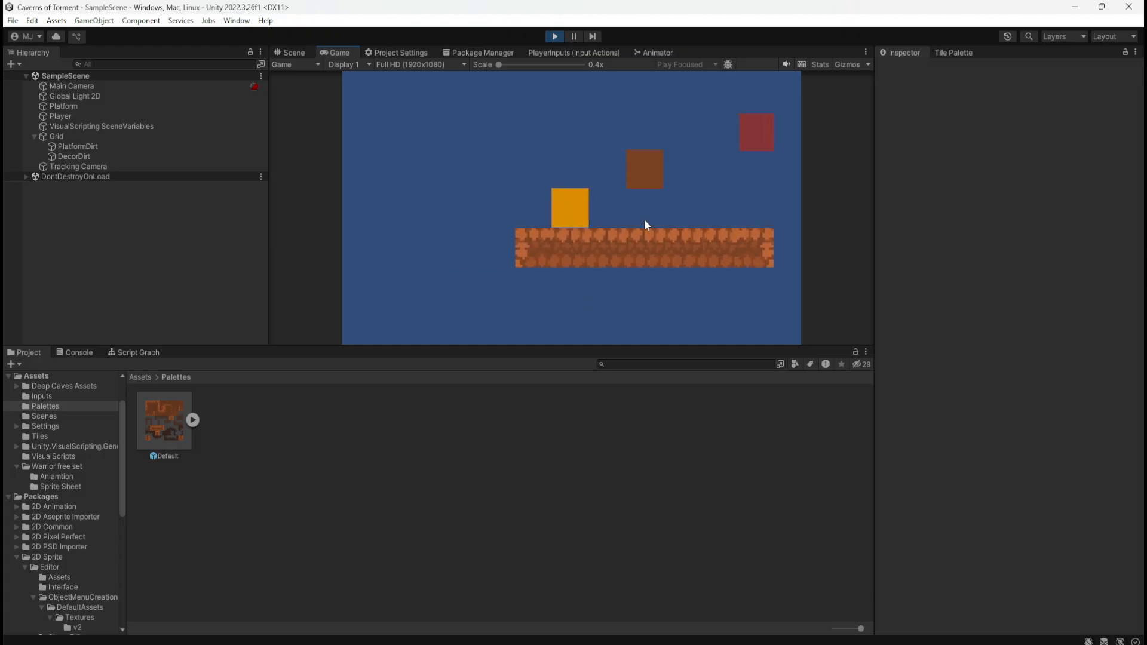
pyautogui.press('d')
pyautogui.press('a')
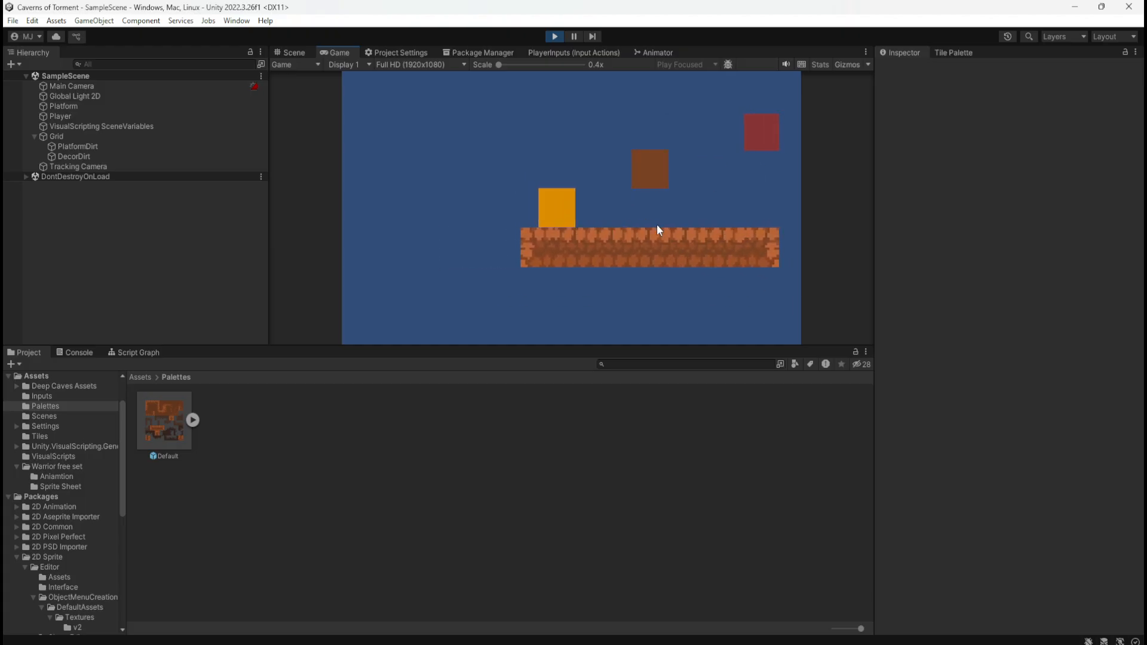
pyautogui.press('d')
pyautogui.press('space')
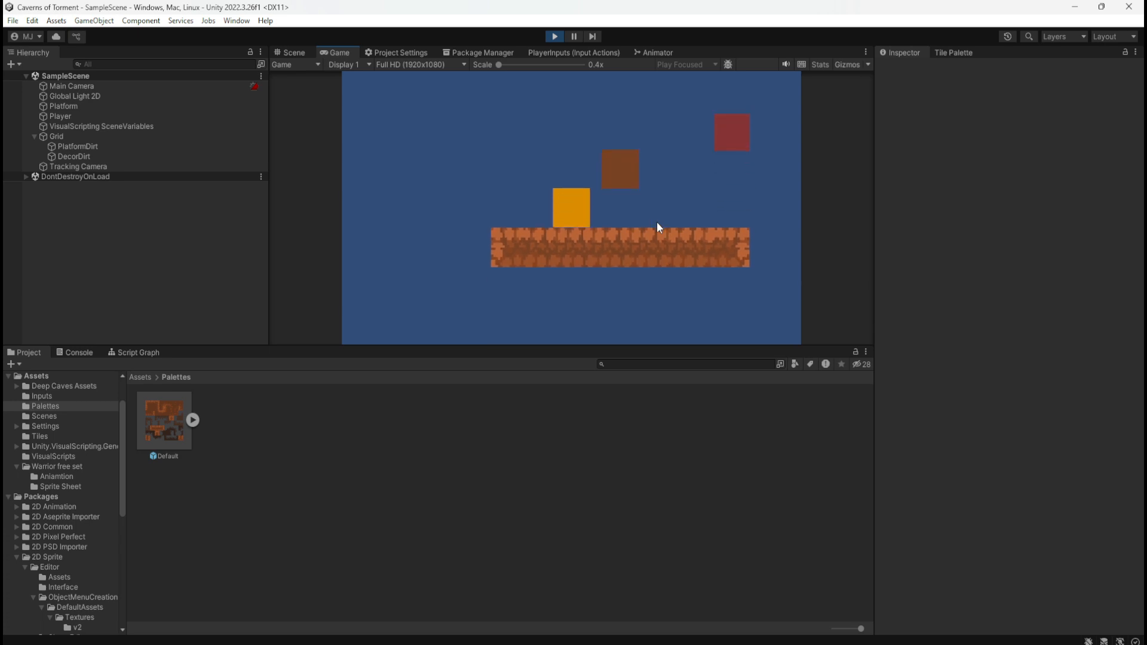
pyautogui.press('d')
pyautogui.press('a')
pyautogui.press('space')
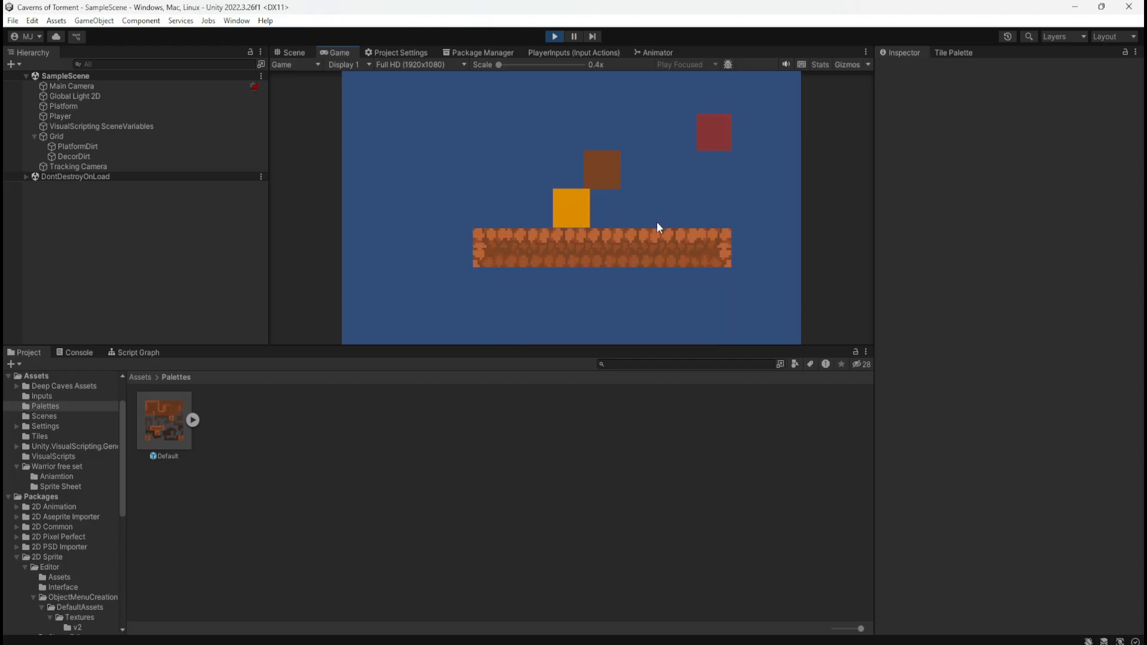
pyautogui.press('d')
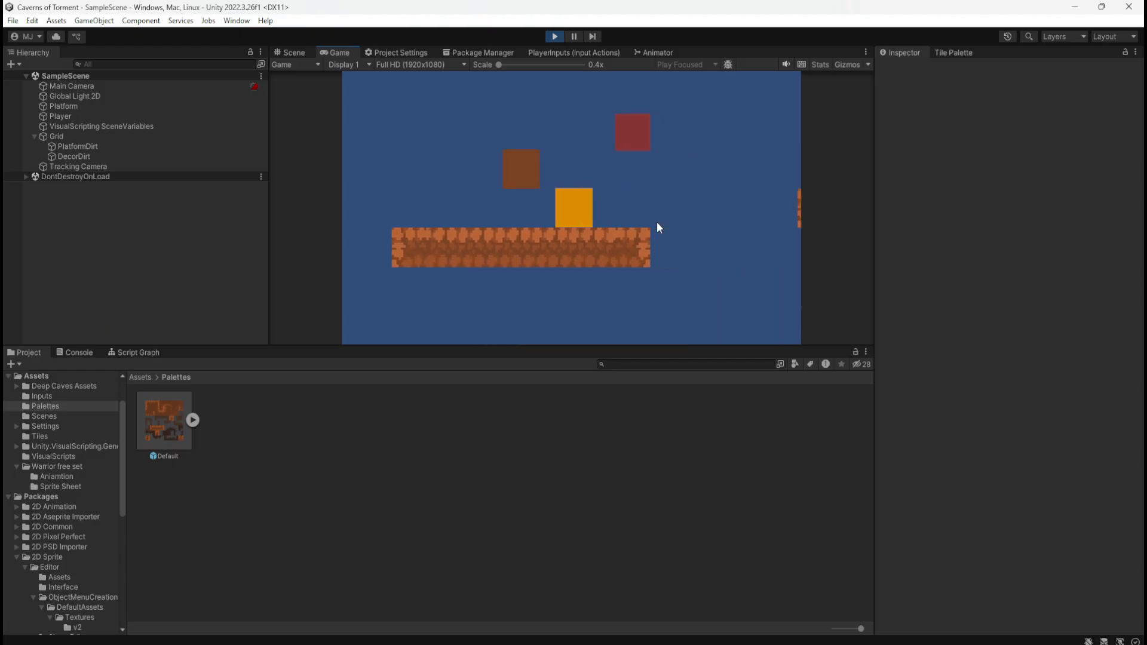
pyautogui.press('a')
pyautogui.press('space')
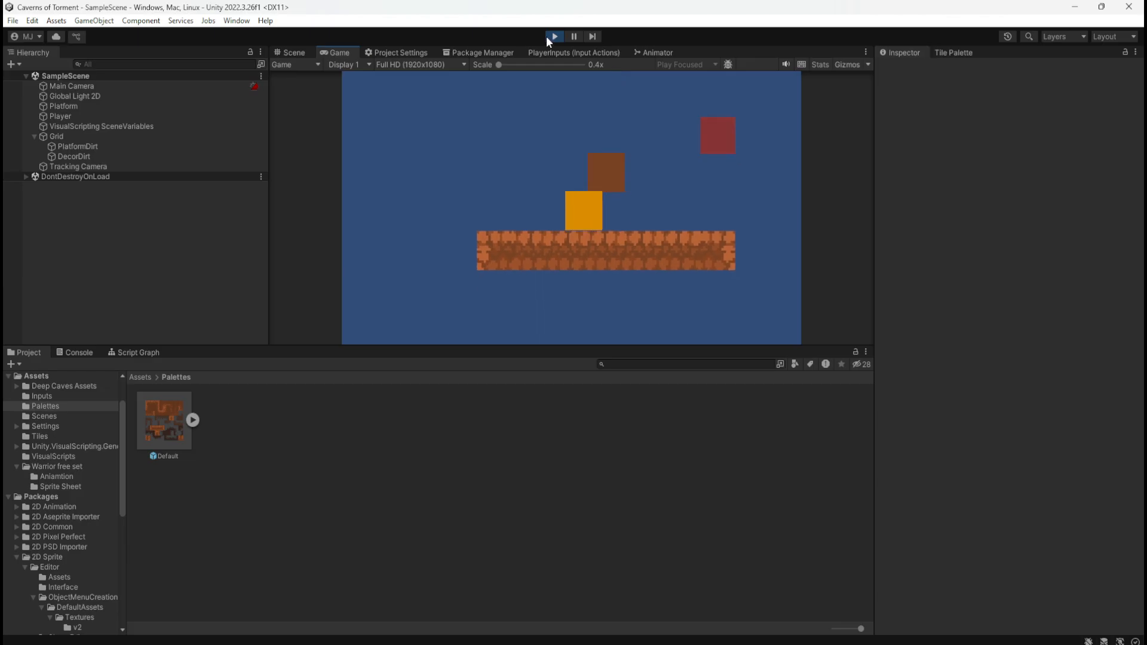
pyautogui.click(550, 38)
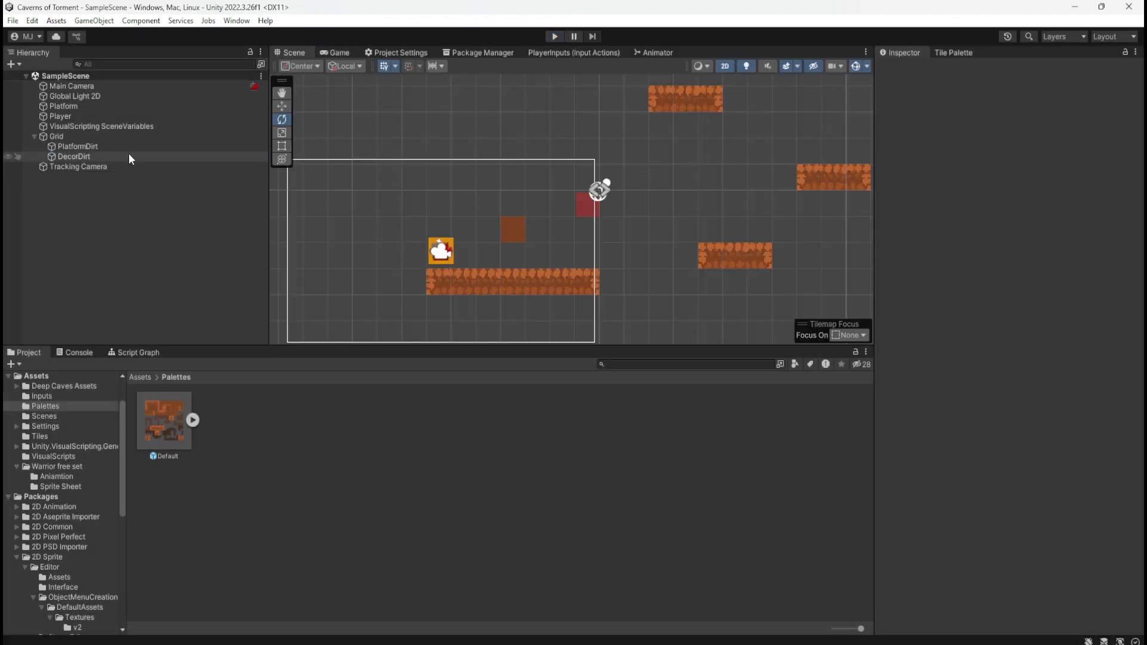
# Target the DecorDirt tilemap and activate the paintbrush with the plain dirt tile
pyautogui.click(73, 156)
pyautogui.click(954, 53)
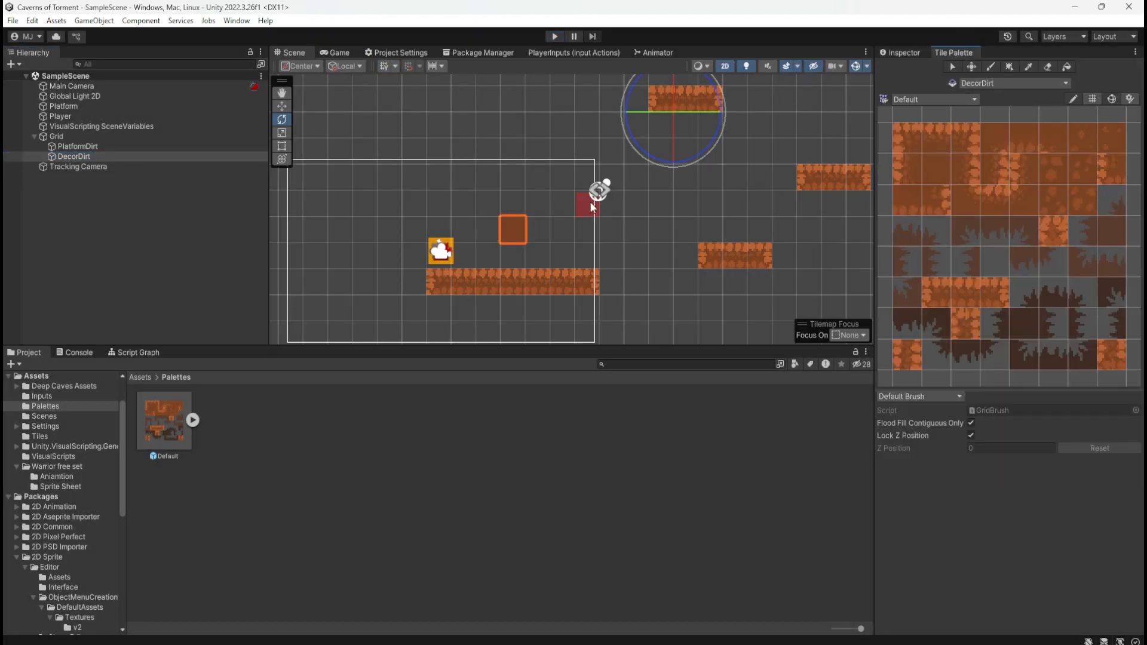
pyautogui.press('b')
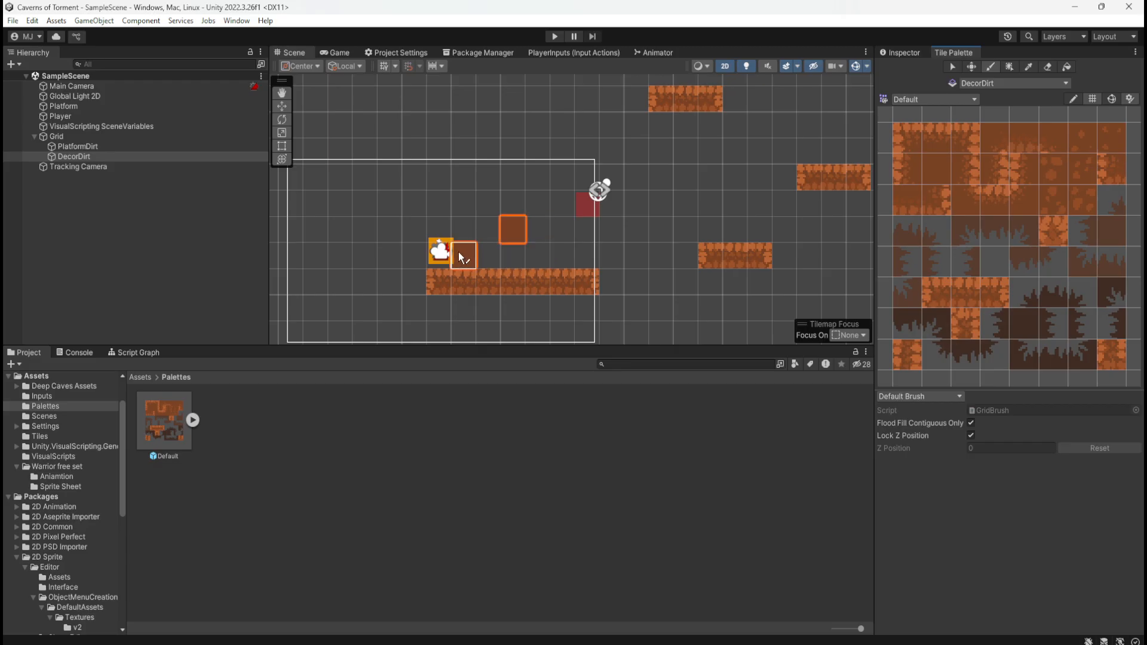
# Try painting a 7-by-2 block of plain dirt directly above the long platform, and undo it
pyautogui.moveTo(495, 254)
pyautogui.mouseDown()
pyautogui.moveTo(536, 291)
pyautogui.moveTo(490, 305)
pyautogui.moveTo(447, 256)
pyautogui.moveTo(433, 278)
pyautogui.moveTo(462, 242)
pyautogui.moveTo(588, 230)
pyautogui.moveTo(513, 263)
pyautogui.moveTo(526, 239)
pyautogui.mouseUp()
pyautogui.hotkey('ctrl', 'z')
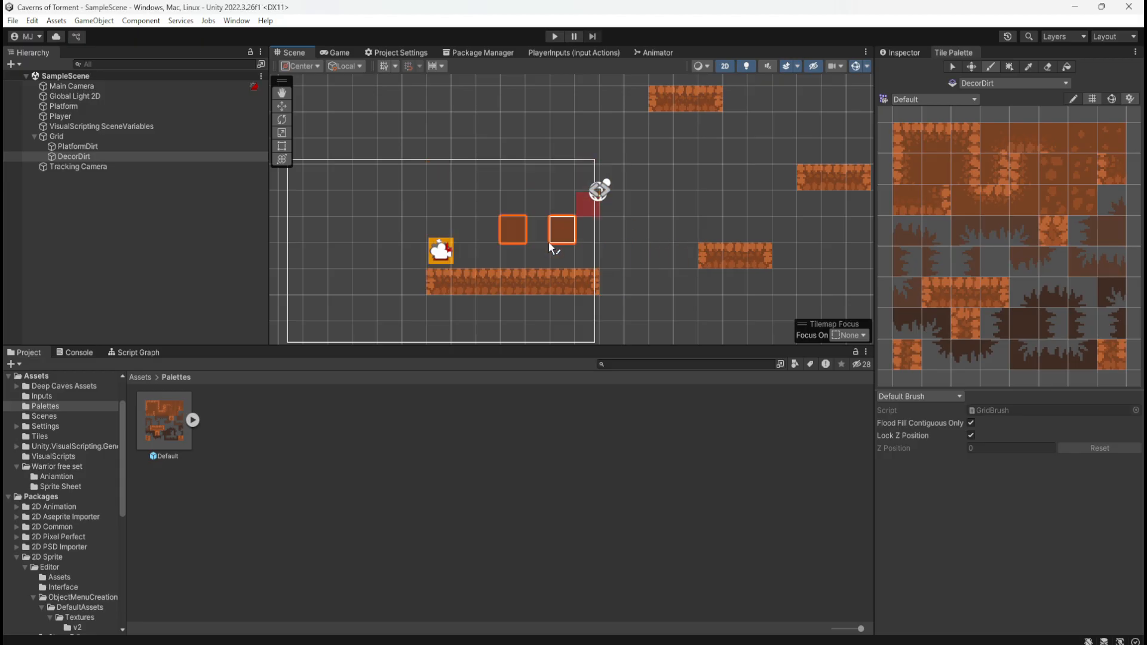
pyautogui.moveTo(439, 222)
pyautogui.mouseDown()
pyautogui.moveTo(440, 255)
pyautogui.moveTo(524, 243)
pyautogui.mouseUp()
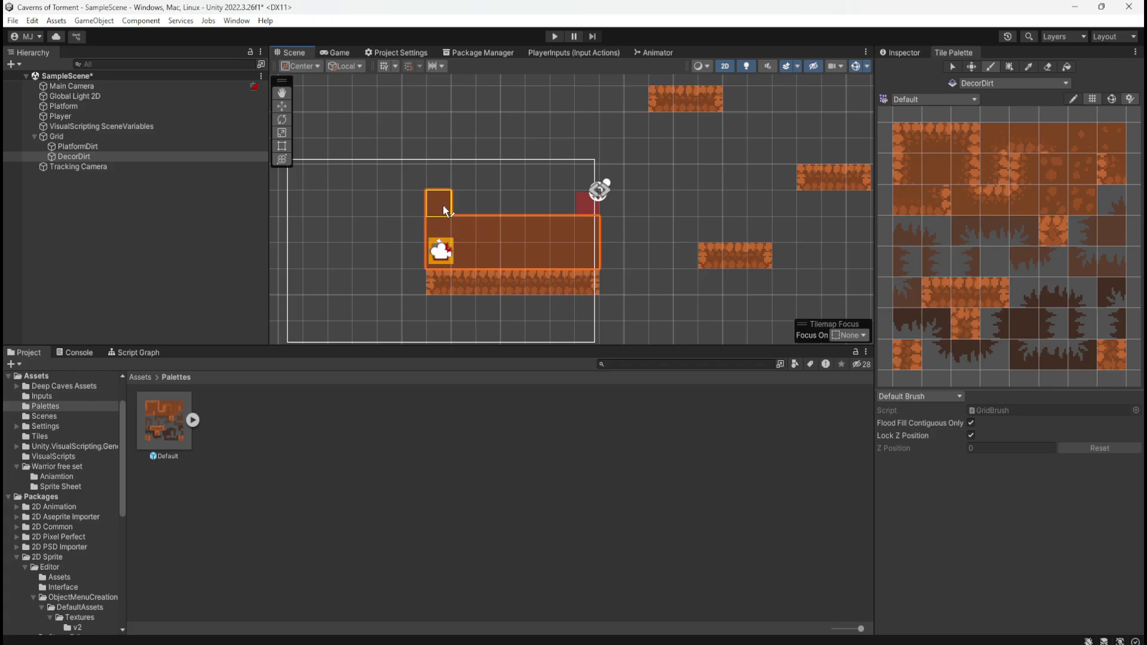
pyautogui.hotkey('ctrl', 'z')
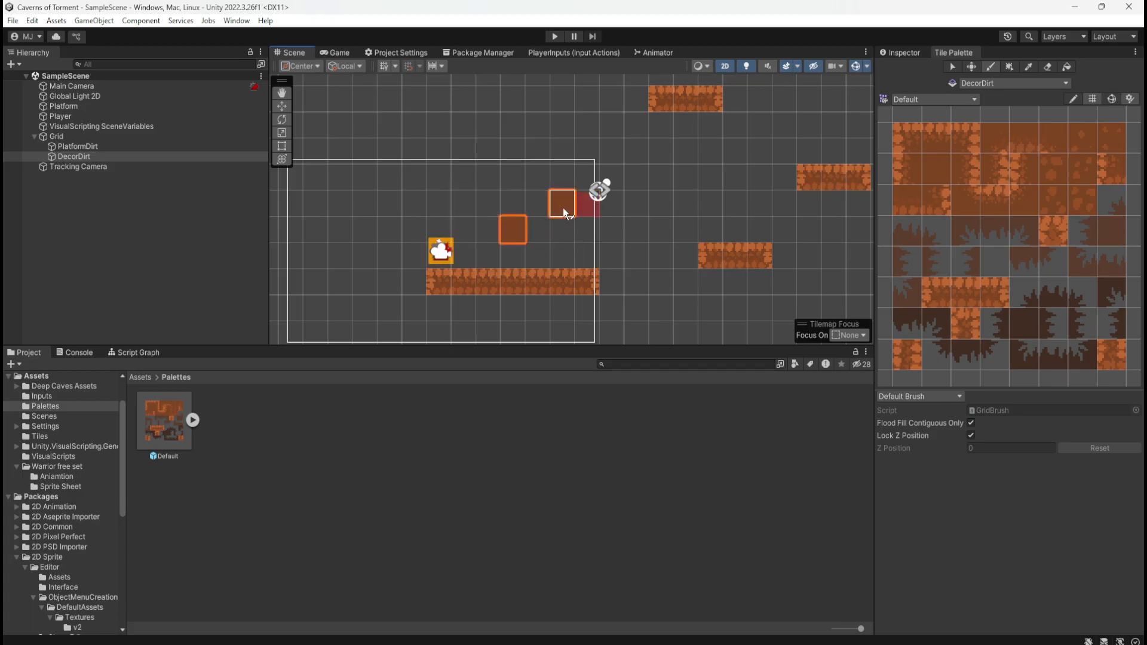
# Paint a block of plain dirt about 7 by 3 tiles on DecorDirt directly above the long platform
pyautogui.moveTo(562, 206)
pyautogui.mouseDown()
pyautogui.moveTo(495, 210)
pyautogui.moveTo(448, 238)
pyautogui.moveTo(564, 257)
pyautogui.mouseUp()
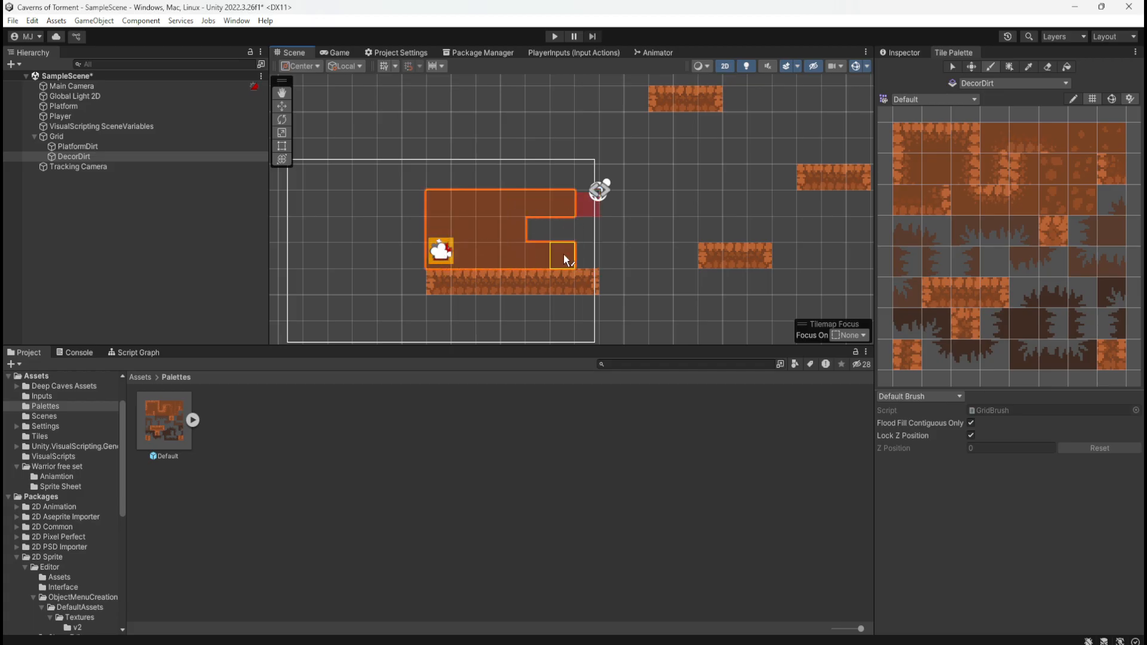
pyautogui.scroll(-4, 647, 223)
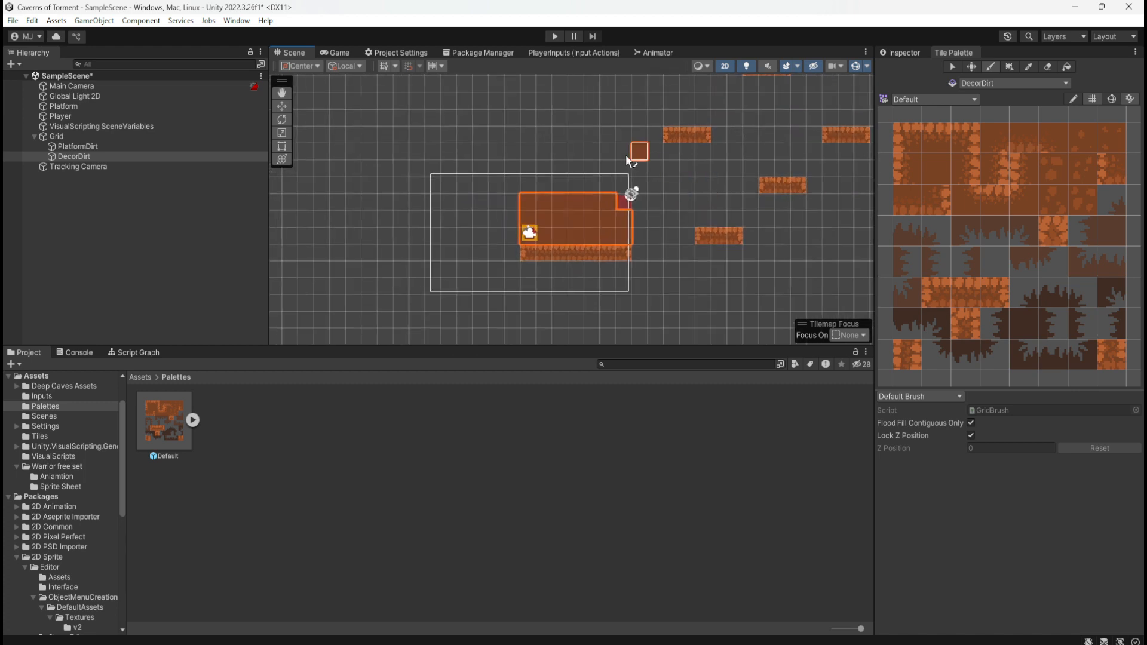
# Move the red Platform object about 16 tiles left, clear of the painted dirt and the camera frame
pyautogui.click(284, 94)
pyautogui.moveTo(658, 203); pyautogui.dragTo(607, 206)
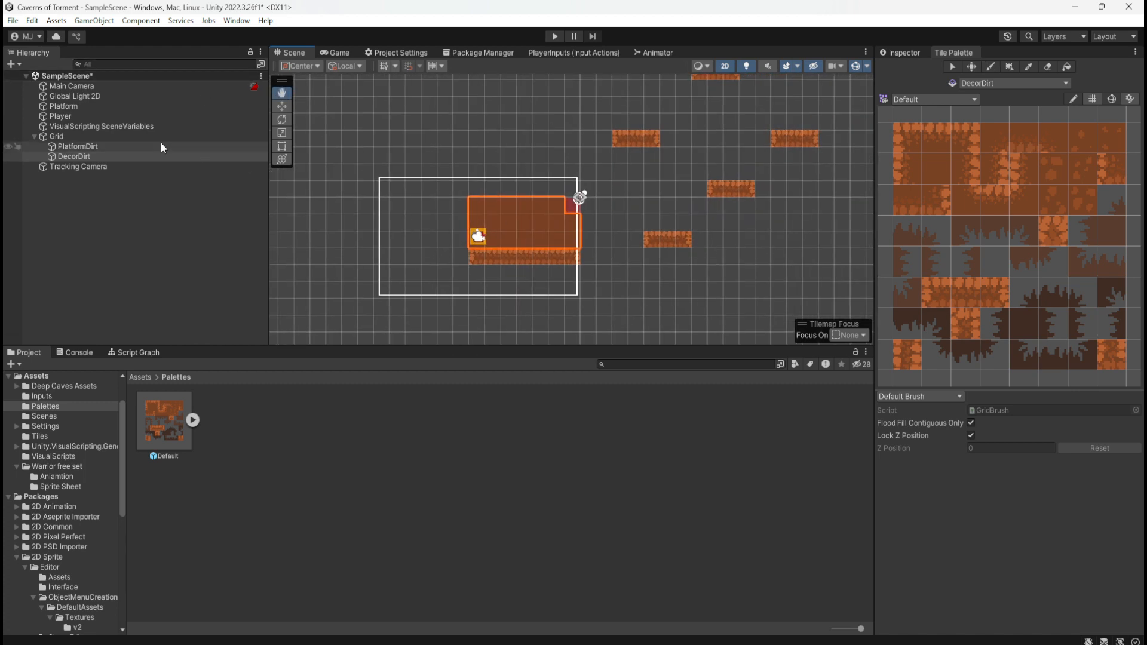
pyautogui.click(135, 106)
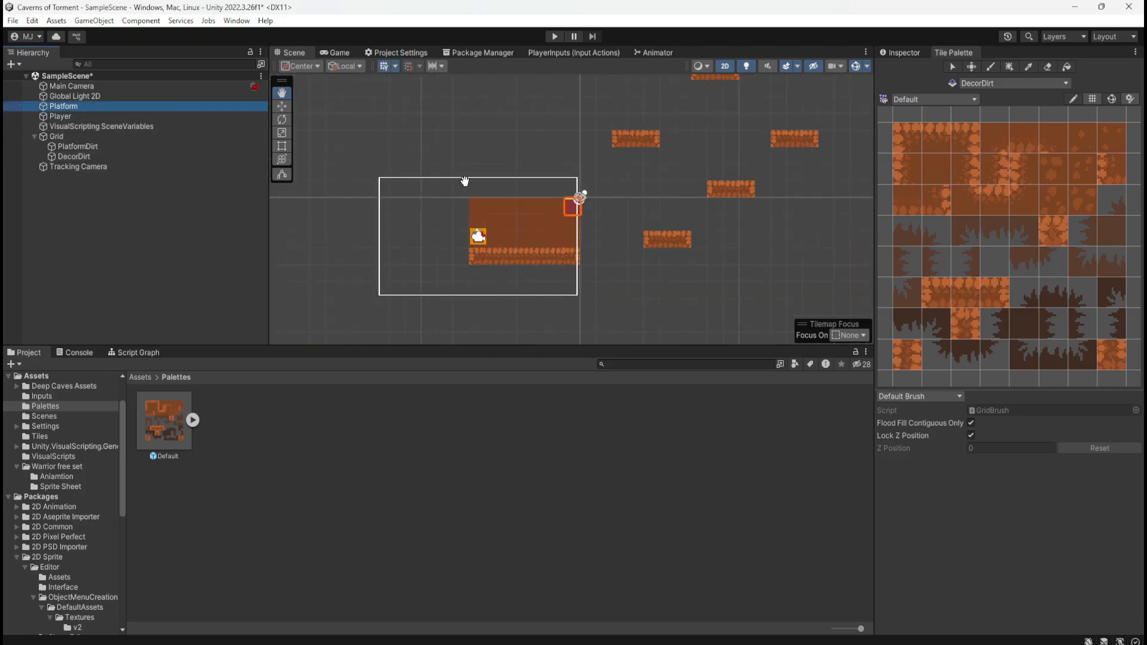
pyautogui.click(281, 105)
pyautogui.moveTo(618, 210); pyautogui.dragTo(365, 205)
pyautogui.click(461, 143)
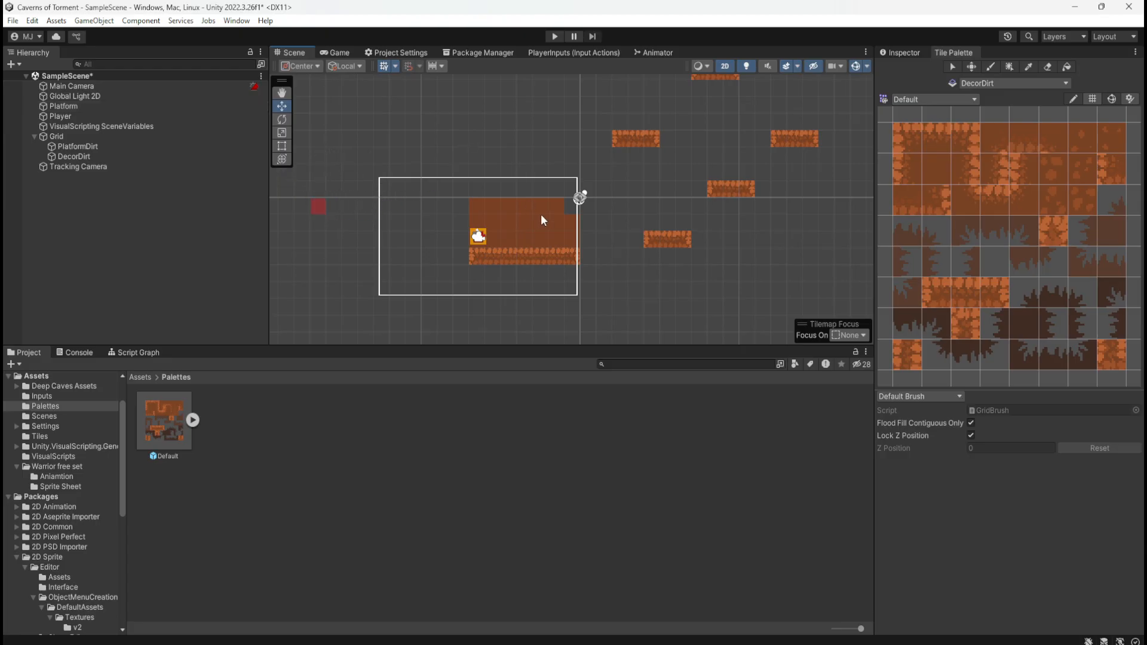
# Extend the DecorDirt block with its missing corner tile, one more row above, and a plain dirt strip running rightward beneath the nearest short platform
pyautogui.scroll(2, 540, 213)
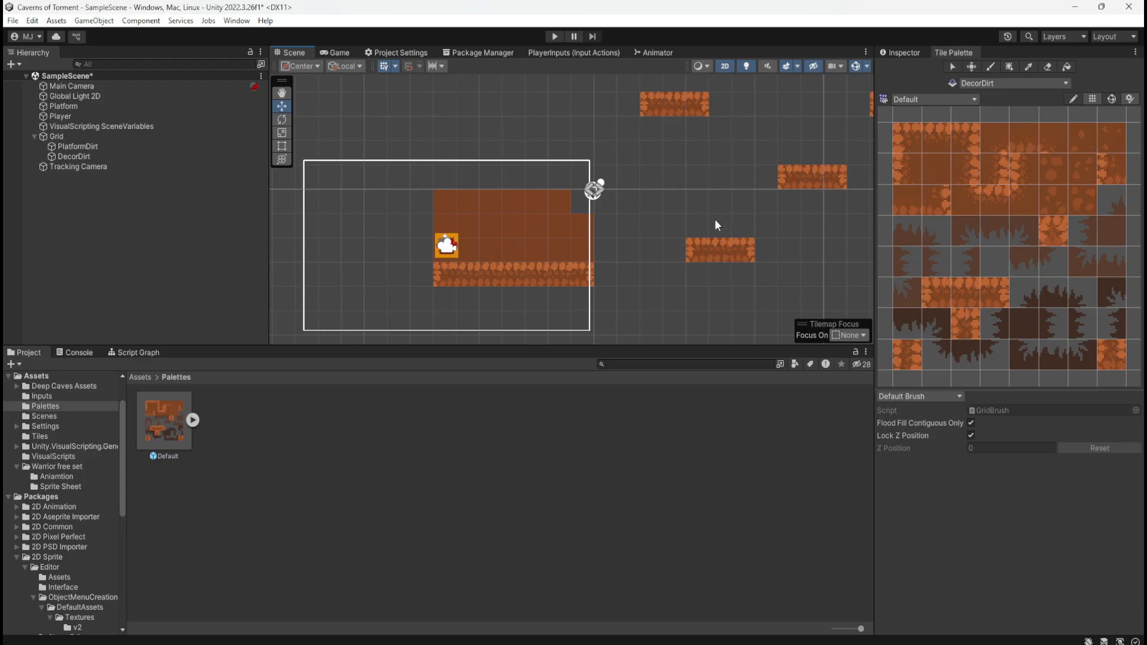
pyautogui.click(138, 157)
pyautogui.press('b')
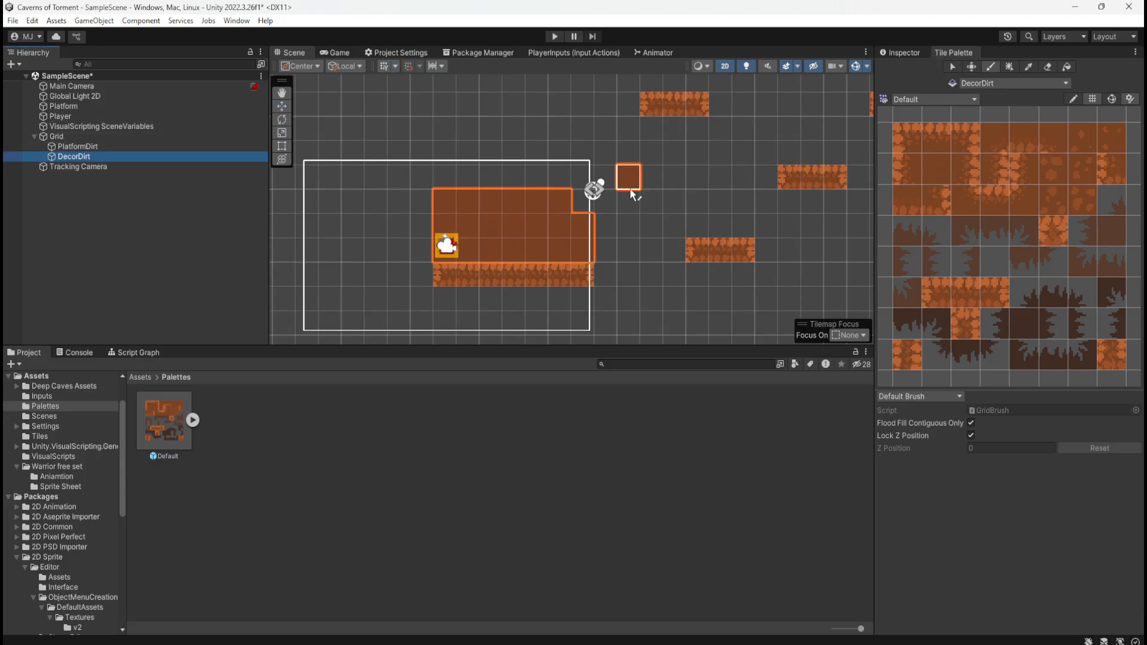
pyautogui.scroll(-3, 583, 203)
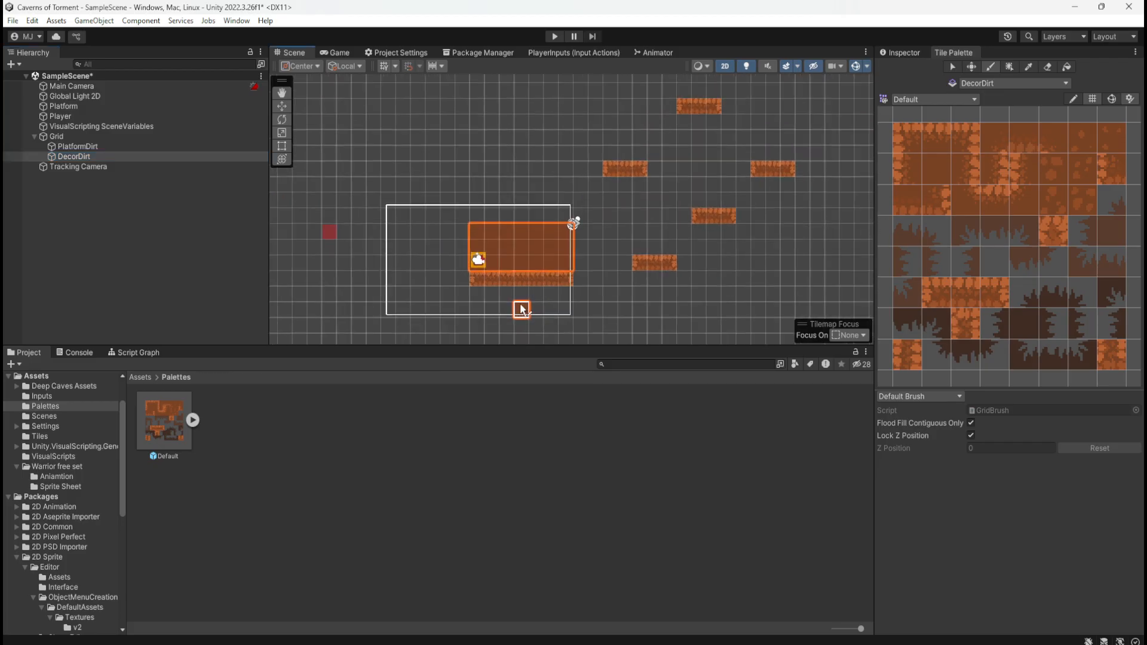
pyautogui.moveTo(524, 264)
pyautogui.mouseDown()
pyautogui.moveTo(533, 274)
pyautogui.moveTo(517, 275)
pyautogui.moveTo(579, 281)
pyautogui.mouseUp()
pyautogui.moveTo(482, 219); pyautogui.dragTo(565, 216)
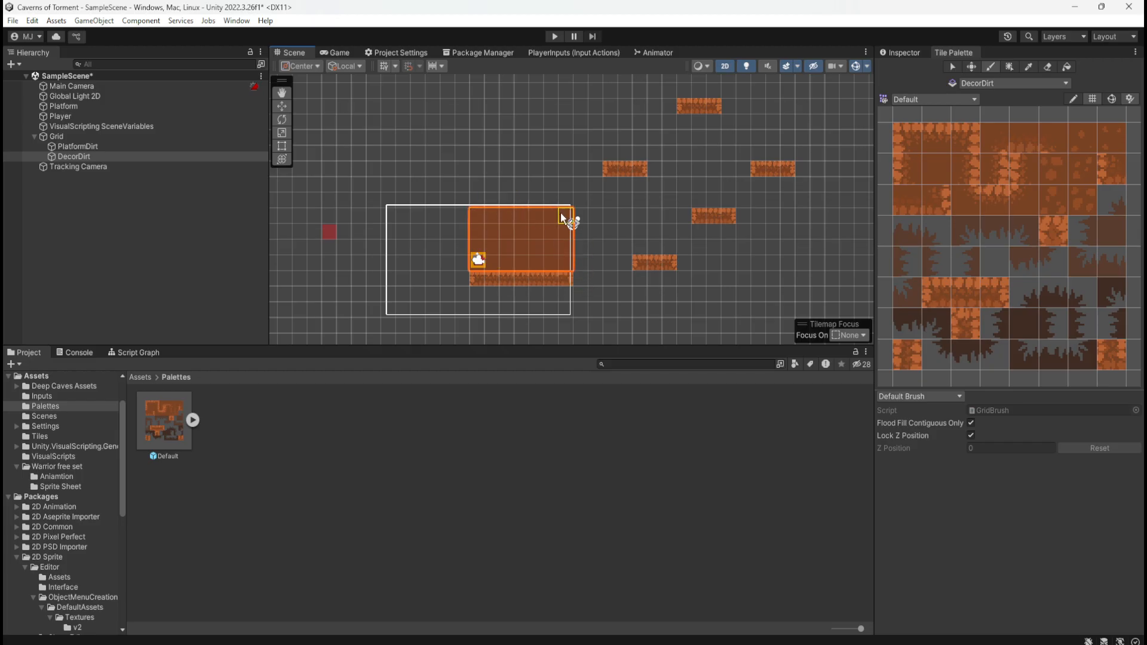
pyautogui.moveTo(584, 264); pyautogui.dragTo(683, 274)
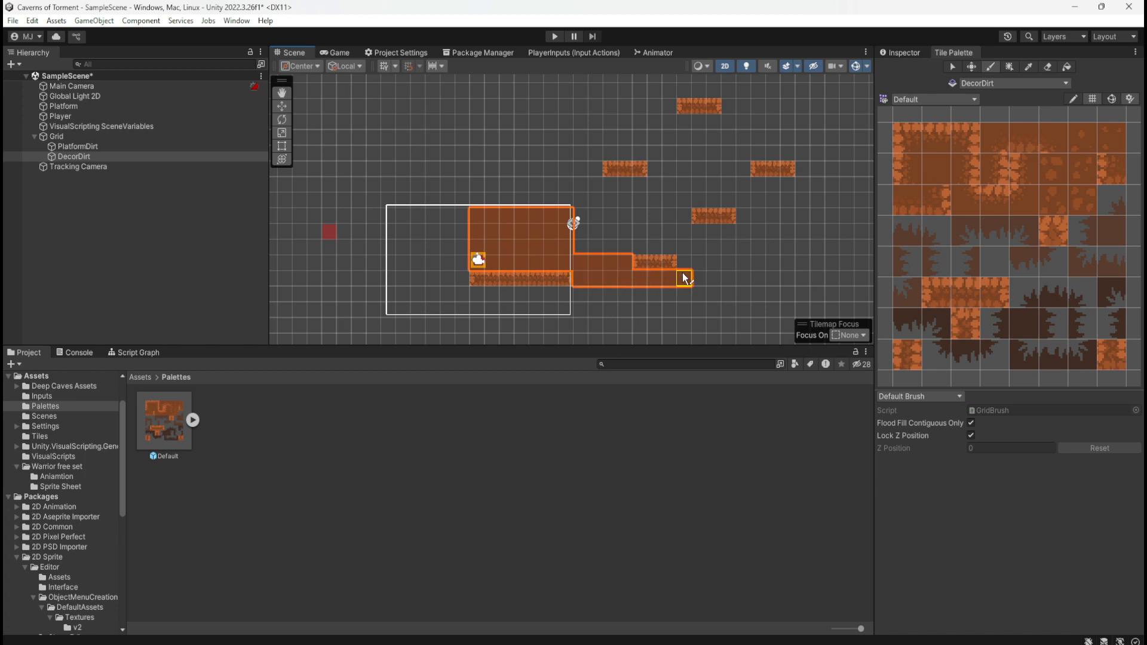
# Paint a plain dirt column upward from the block's left edge and a horizontal strip running right from its upper end
pyautogui.scroll(-3, 519, 292)
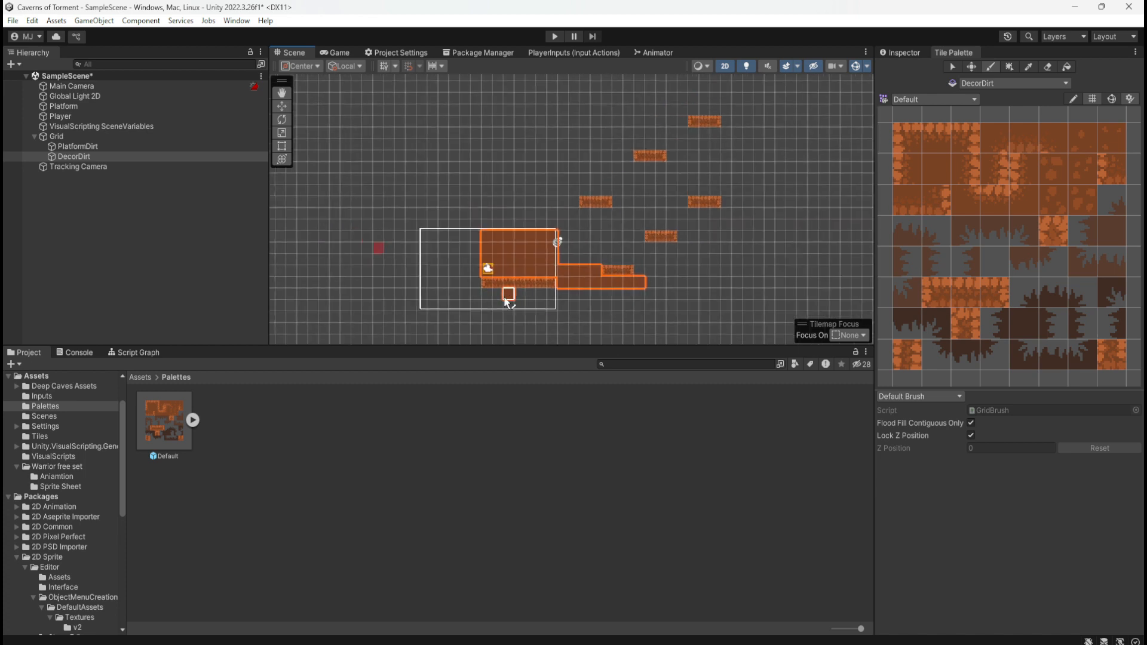
pyautogui.moveTo(489, 230)
pyautogui.mouseDown()
pyautogui.moveTo(498, 133)
pyautogui.moveTo(487, 127)
pyautogui.moveTo(491, 181)
pyautogui.mouseUp()
pyautogui.hotkey('ctrl', 'z')
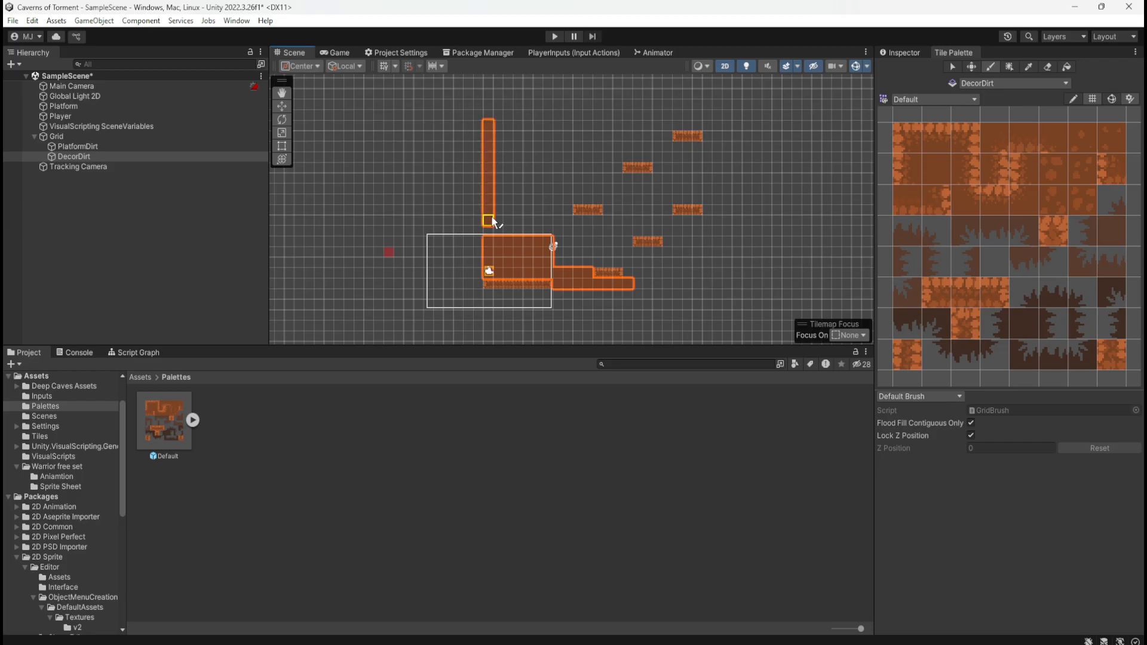
pyautogui.moveTo(500, 134); pyautogui.dragTo(598, 129)
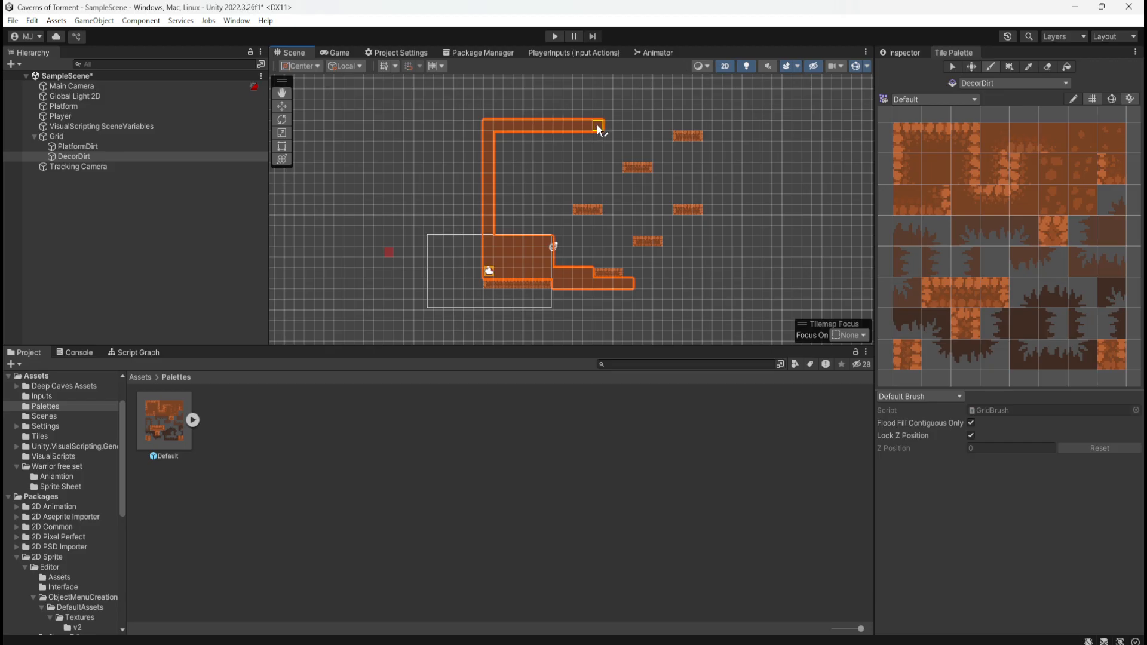
# Paint the cave background's upper border in plain dirt above that strip and carry it down the right side to the highest short platform
pyautogui.moveTo(488, 94)
pyautogui.mouseDown()
pyautogui.moveTo(496, 120)
pyautogui.moveTo(491, 90)
pyautogui.moveTo(696, 76)
pyautogui.mouseUp()
pyautogui.scroll(1, 628, 187)
pyautogui.scroll(-1, 574, 272)
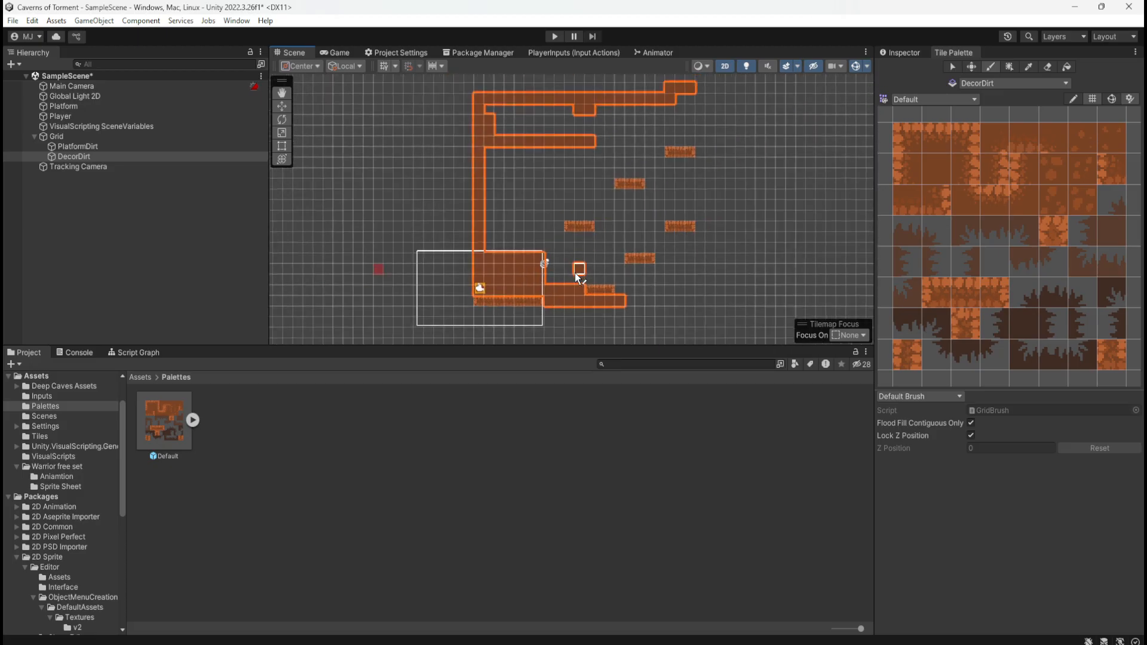
pyautogui.scroll(-1, 575, 272)
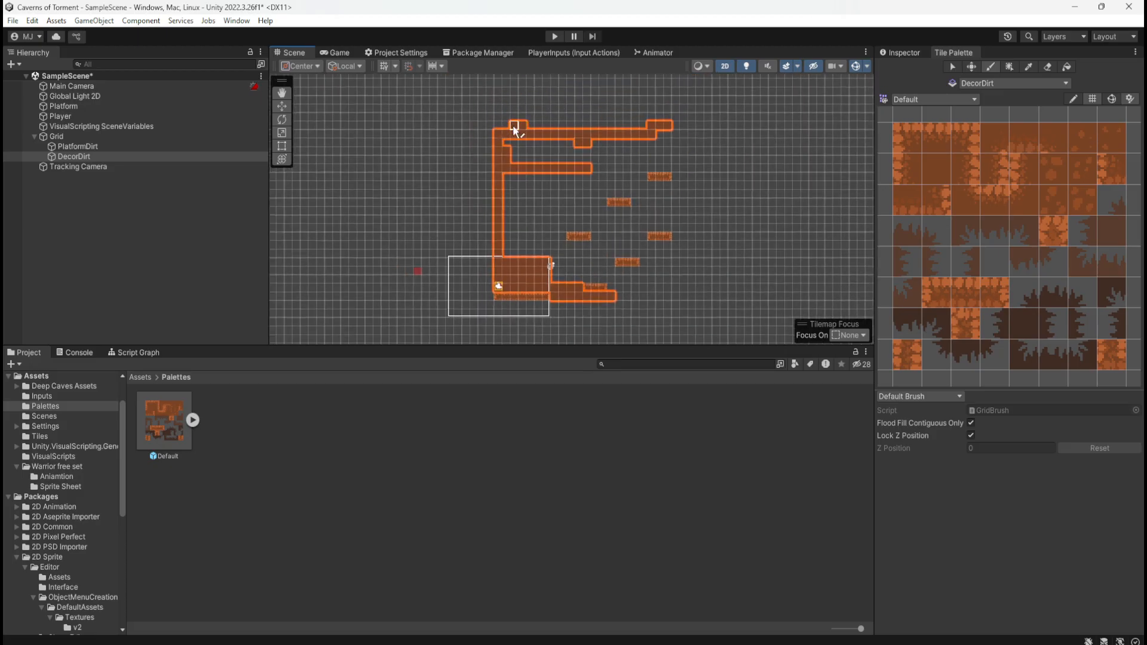
pyautogui.moveTo(499, 126); pyautogui.dragTo(531, 128)
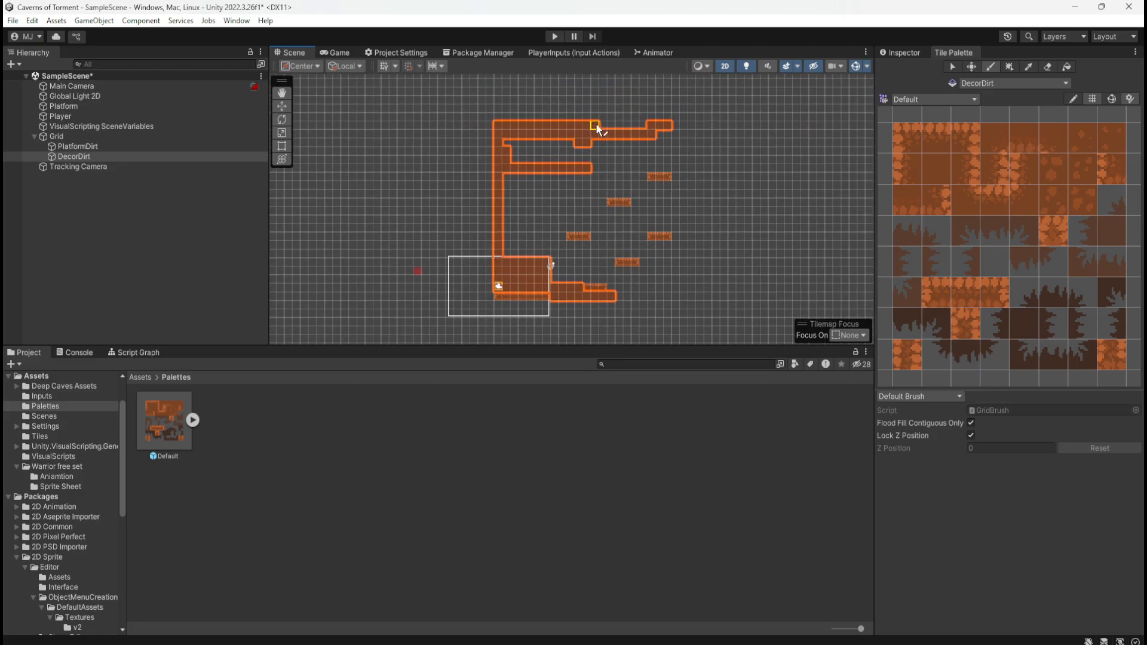
pyautogui.moveTo(634, 125)
pyautogui.mouseDown()
pyautogui.moveTo(665, 133)
pyautogui.moveTo(670, 151)
pyautogui.mouseUp()
pyautogui.click(667, 162)
# Set Order in Layer to 10 for Player and 5 for PlatformDirt
pyautogui.click(914, 53)
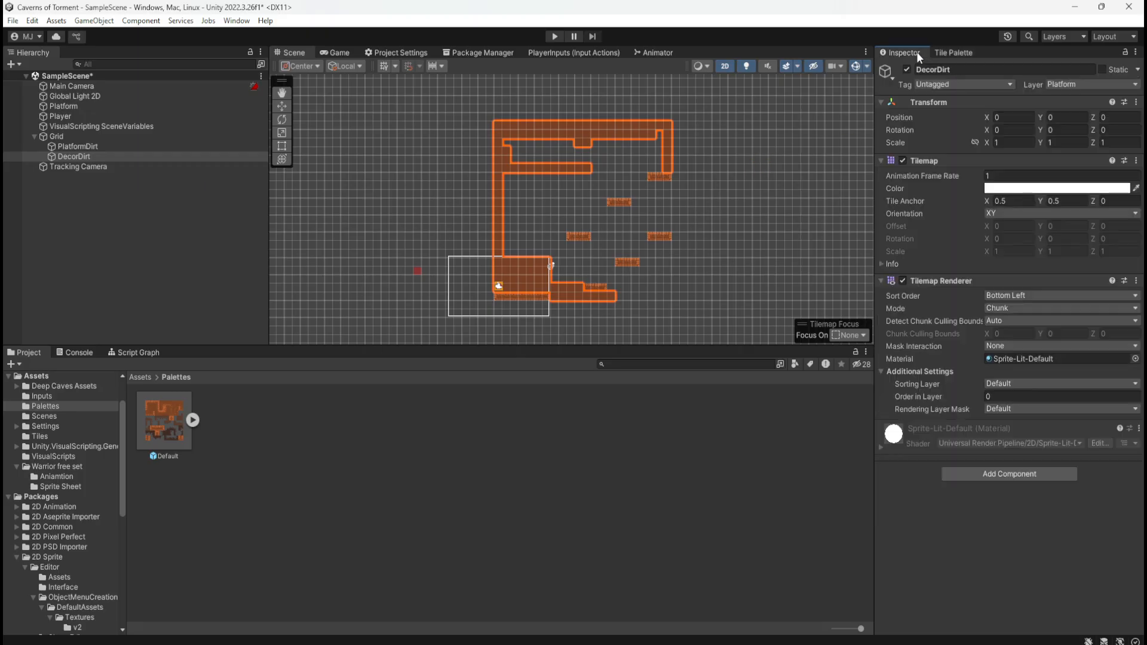
pyautogui.click(146, 116)
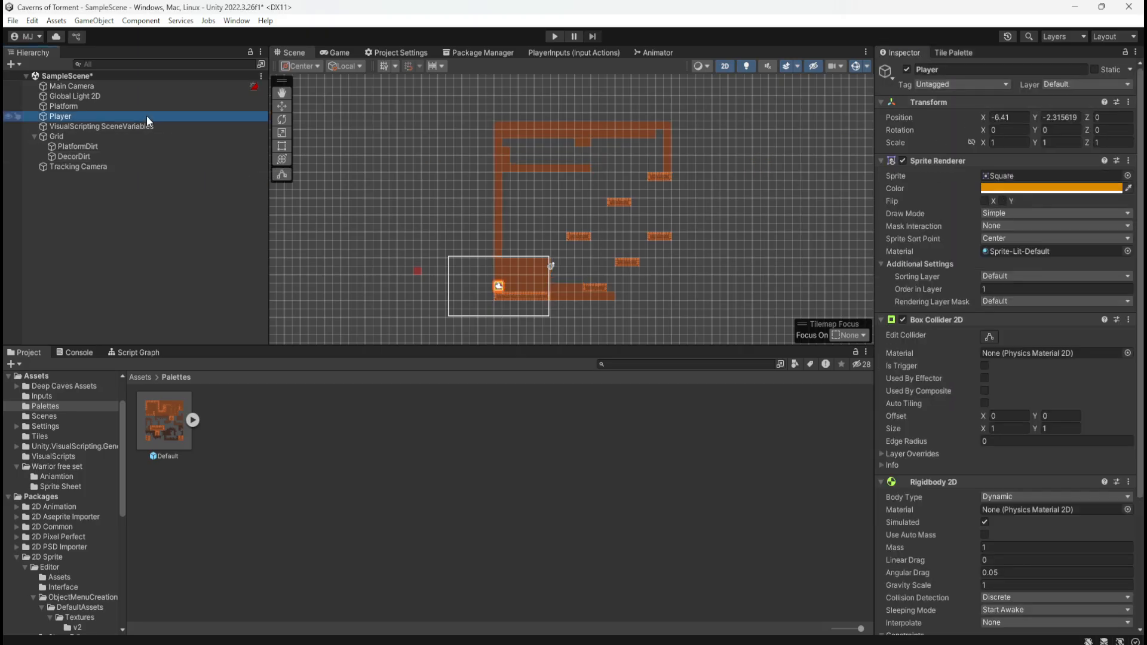
pyautogui.click(1013, 289)
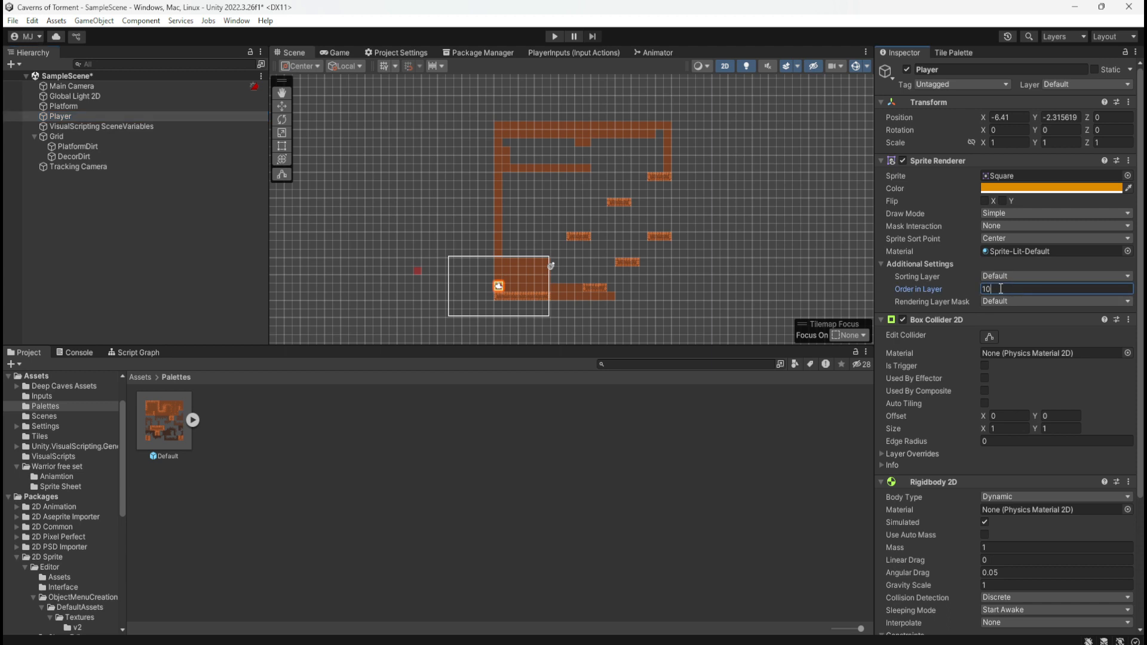
pyautogui.click(93, 146)
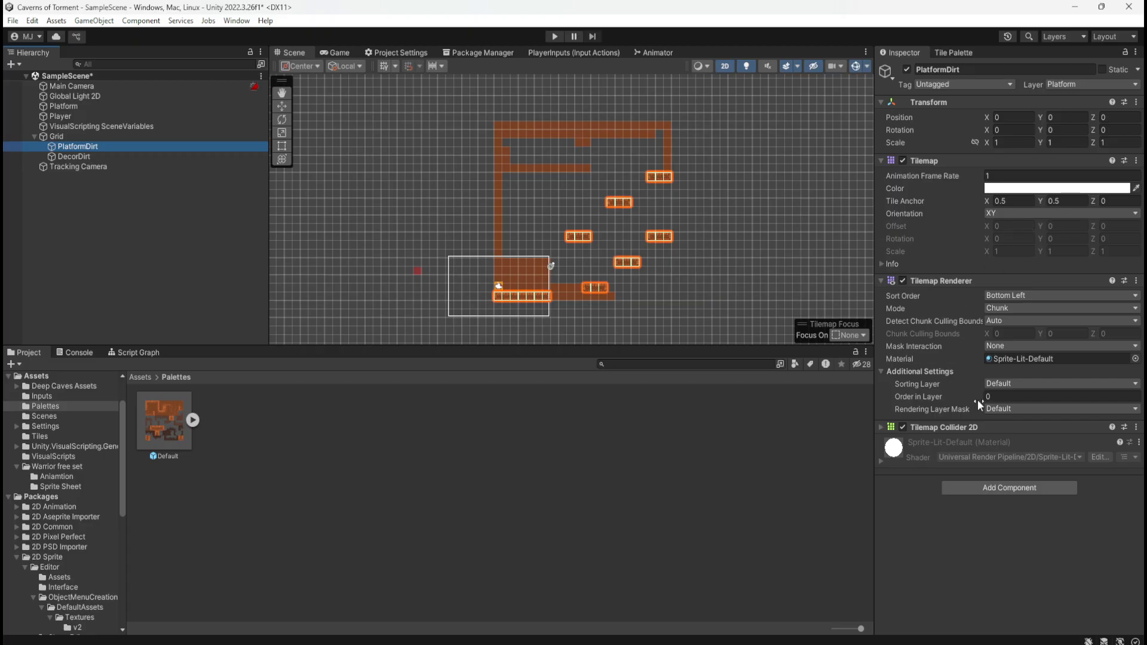
pyautogui.click(998, 397)
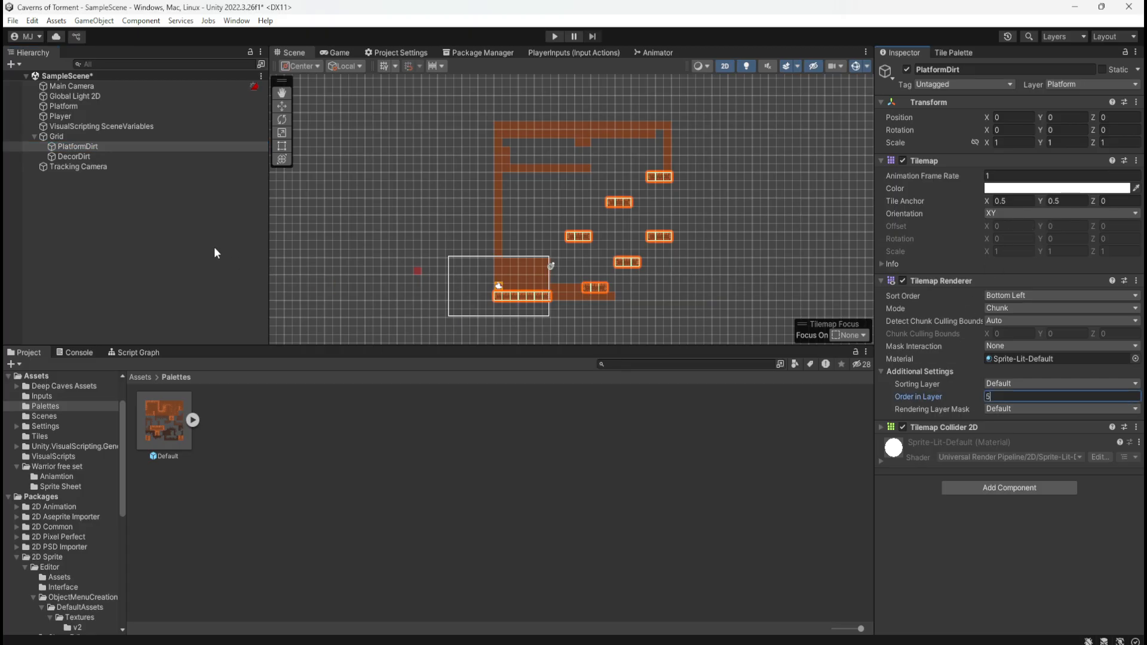
# Paint plain dirt on DecorDirt behind and around the nearest short platform, and behind the long platform
pyautogui.click(101, 157)
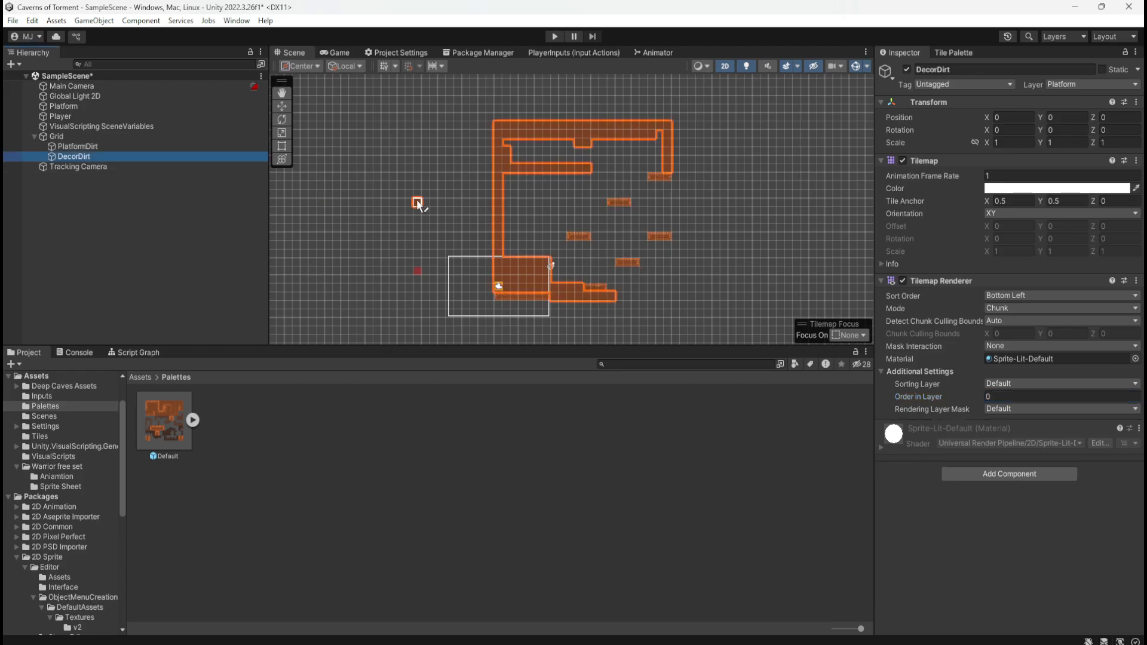
pyautogui.scroll(5, 588, 290)
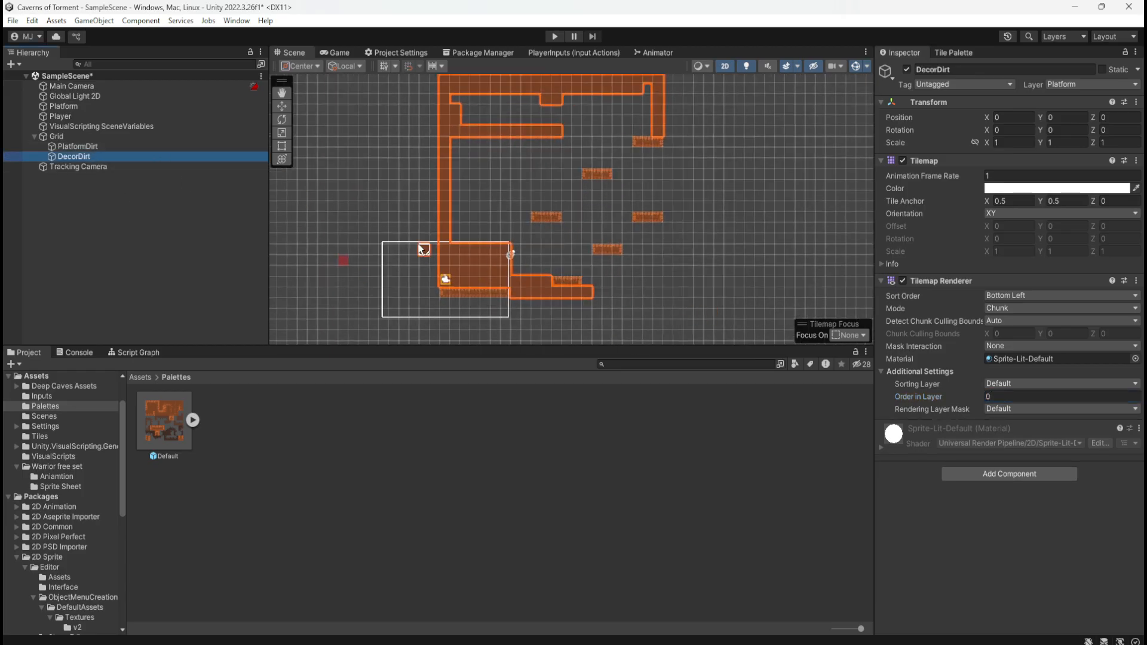
pyautogui.scroll(2, 603, 290)
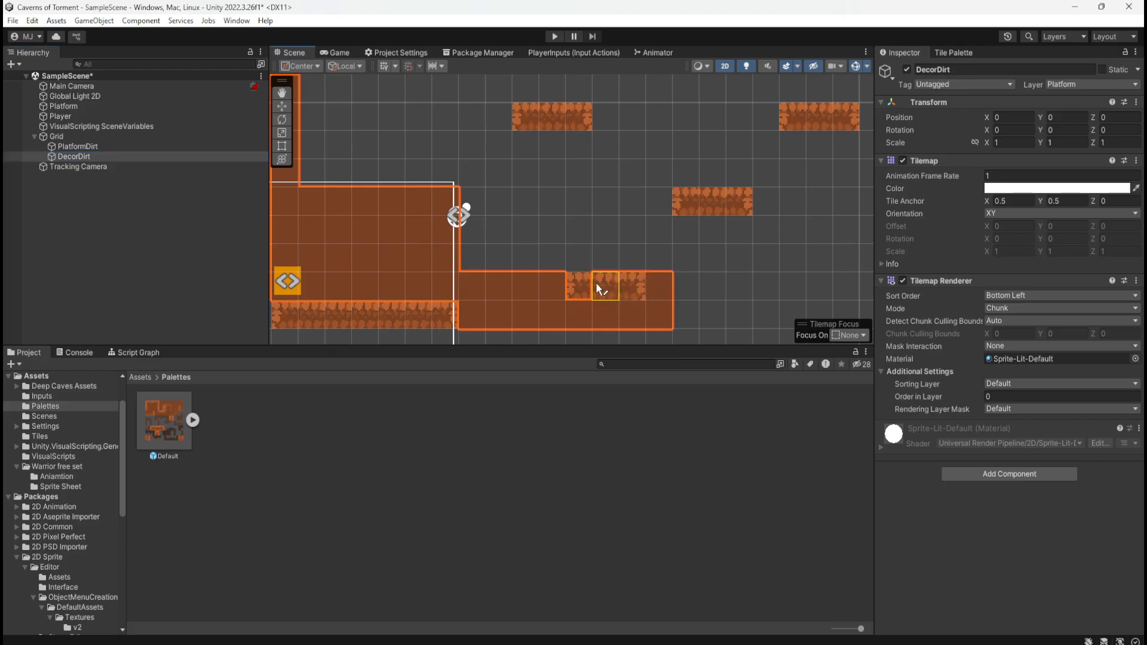
pyautogui.moveTo(547, 288)
pyautogui.mouseDown()
pyautogui.moveTo(575, 286)
pyautogui.moveTo(534, 263)
pyautogui.mouseUp()
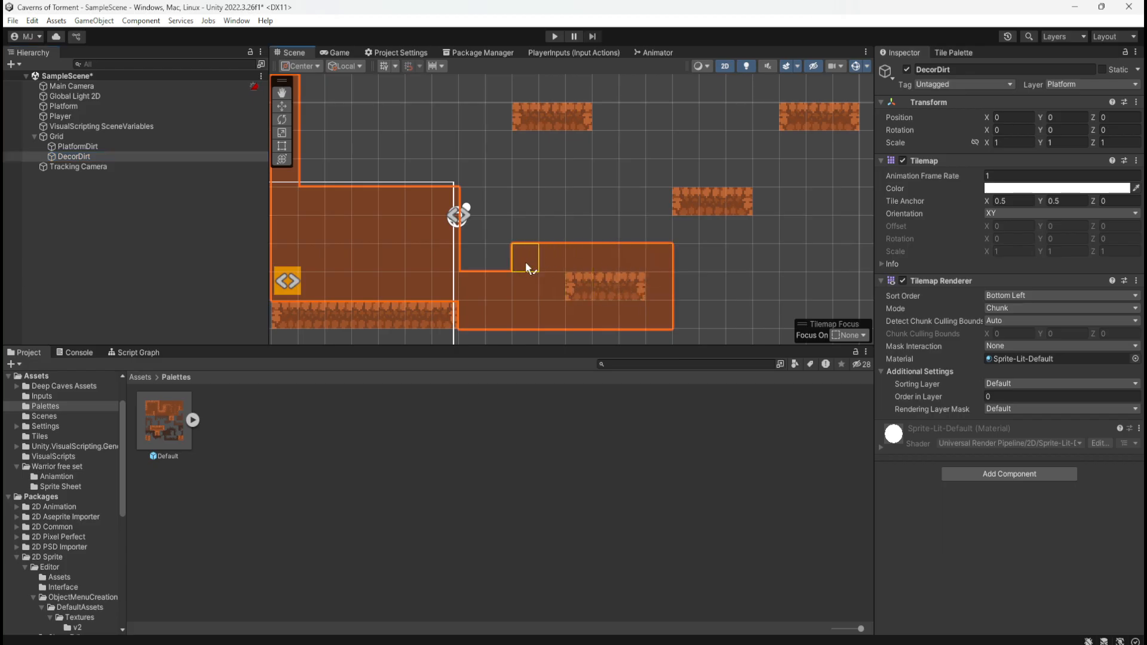
pyautogui.hotkey('ctrl', 'z')
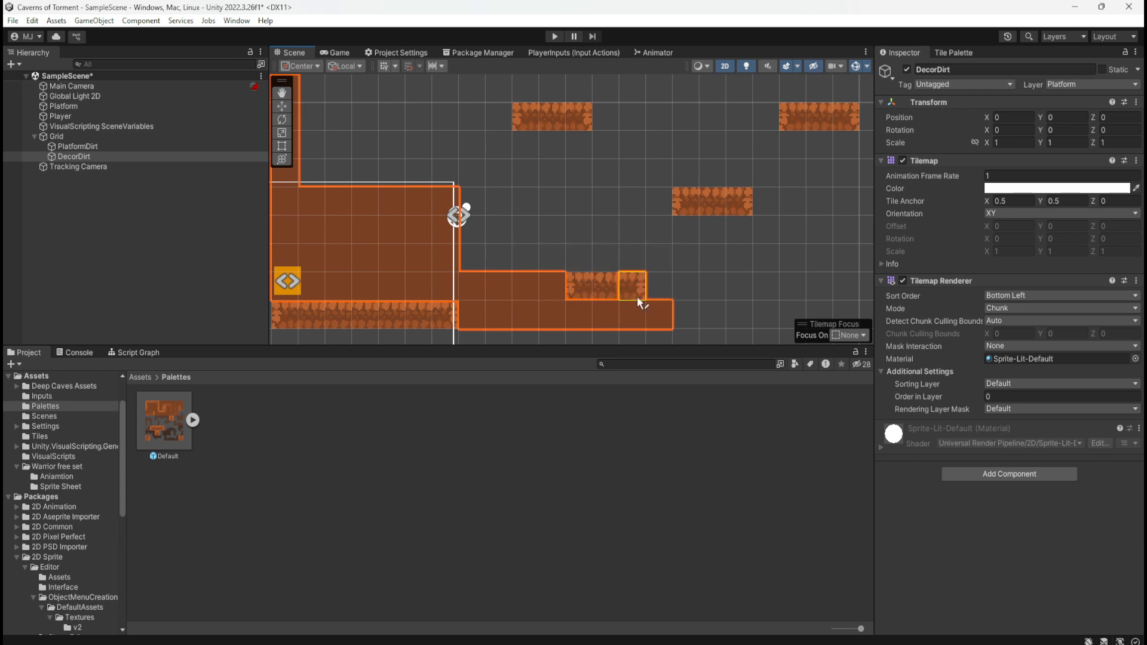
pyautogui.moveTo(642, 249)
pyautogui.mouseDown()
pyautogui.moveTo(573, 257)
pyautogui.moveTo(648, 256)
pyautogui.moveTo(556, 290)
pyautogui.moveTo(592, 245)
pyautogui.moveTo(502, 258)
pyautogui.moveTo(635, 231)
pyautogui.moveTo(488, 209)
pyautogui.mouseUp()
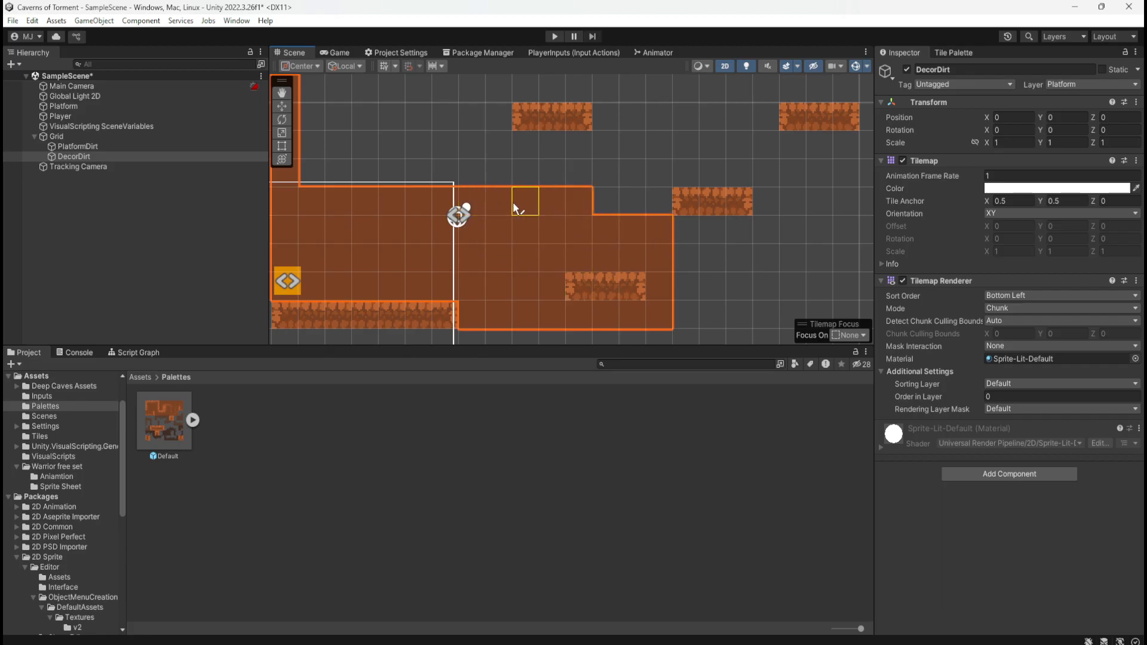
pyautogui.scroll(-3, 562, 260)
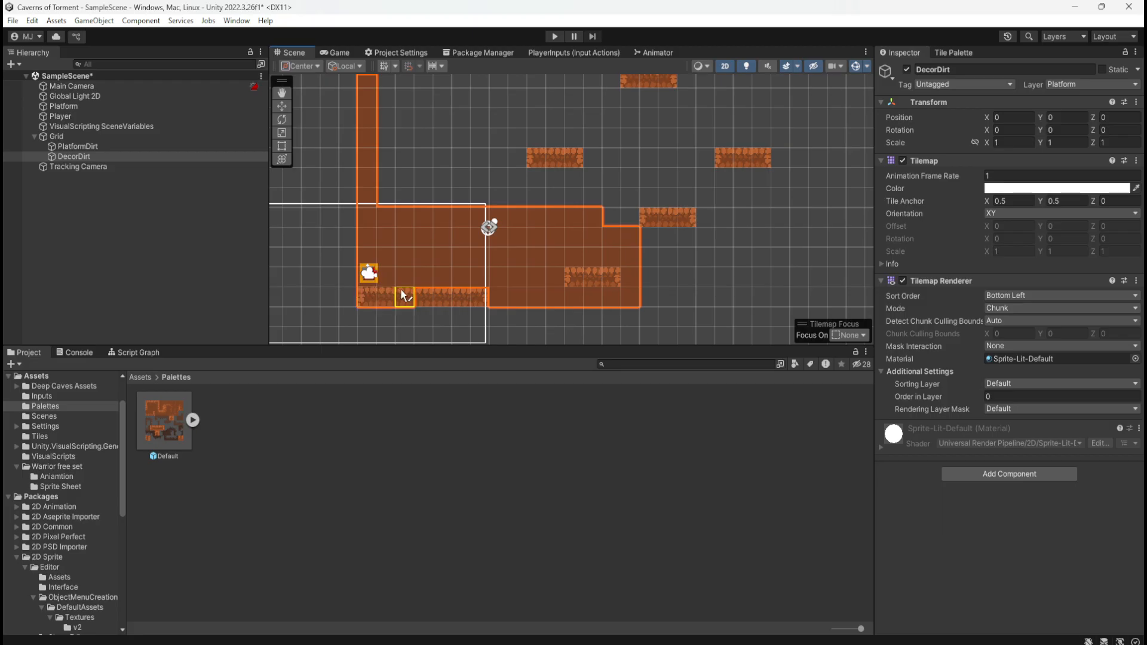
# Close the background's right and lower borders with plain dirt, and brush over most of the interior behind the short platforms
pyautogui.scroll(-6, 497, 288)
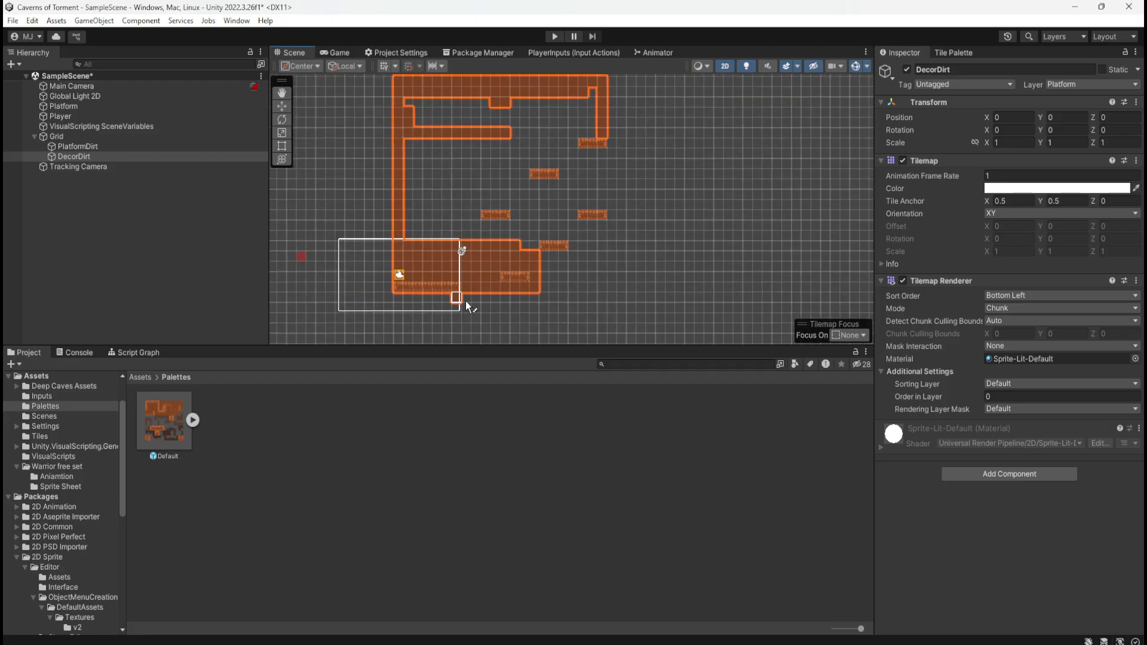
pyautogui.click(588, 172)
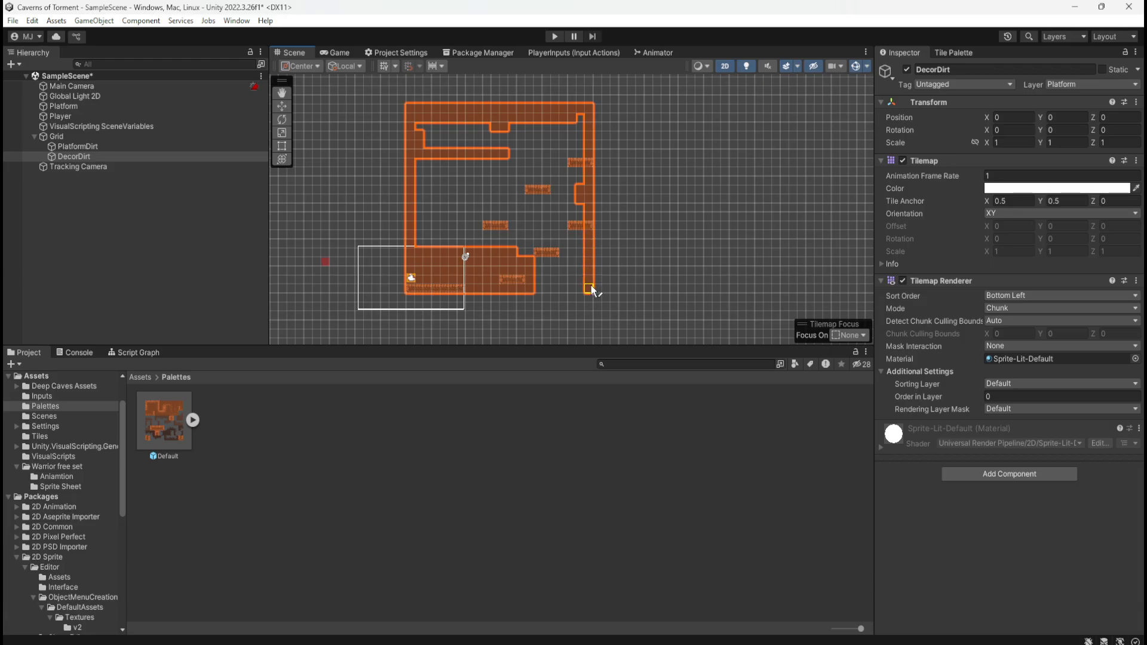
pyautogui.moveTo(591, 286); pyautogui.dragTo(537, 285)
pyautogui.moveTo(420, 126)
pyautogui.mouseDown()
pyautogui.moveTo(477, 143)
pyautogui.moveTo(443, 127)
pyautogui.moveTo(567, 123)
pyautogui.mouseUp()
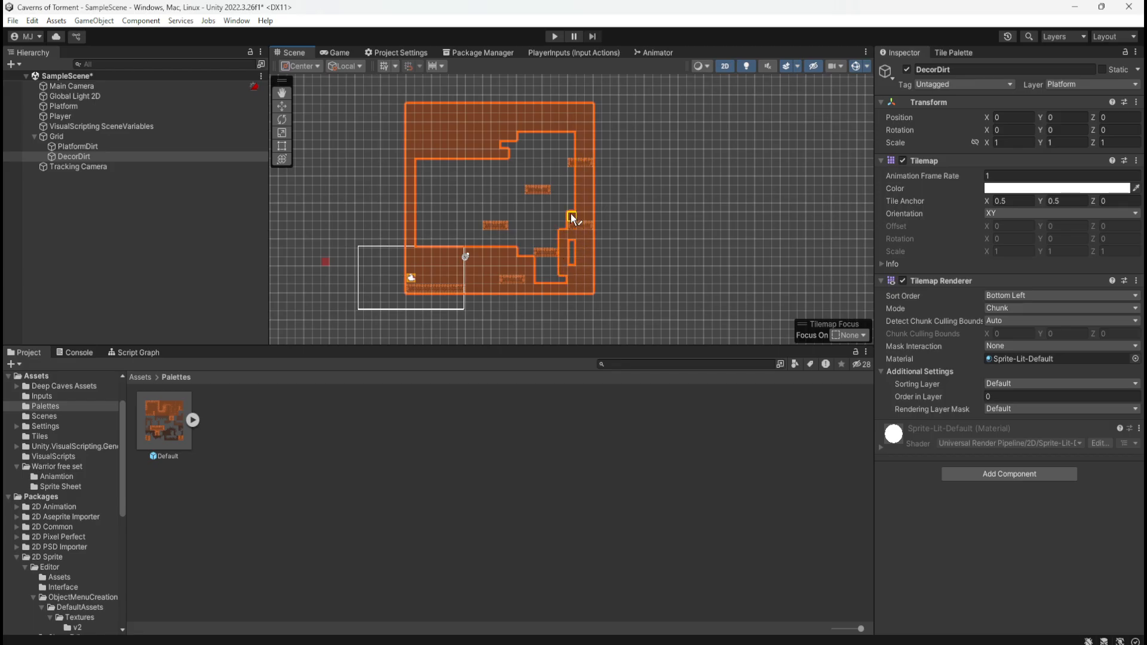
pyautogui.moveTo(519, 146)
pyautogui.mouseDown()
pyautogui.moveTo(501, 220)
pyautogui.moveTo(514, 236)
pyautogui.mouseUp()
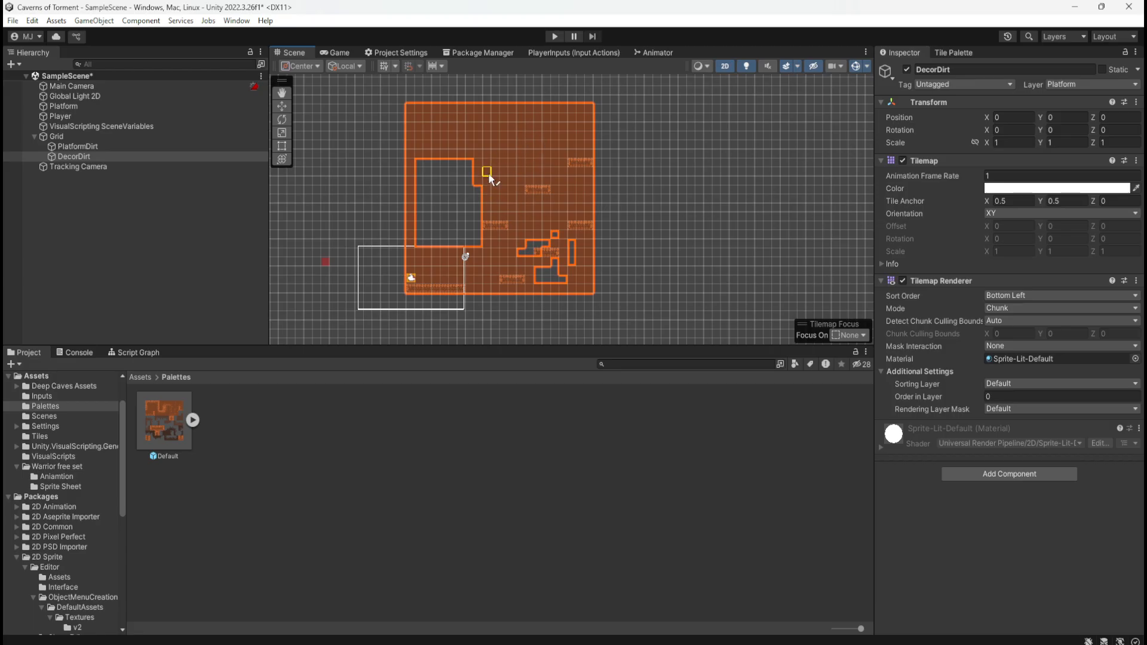
# Flood-fill the remaining gaps inside the DecorDirt border with plain dirt
pyautogui.click(964, 55)
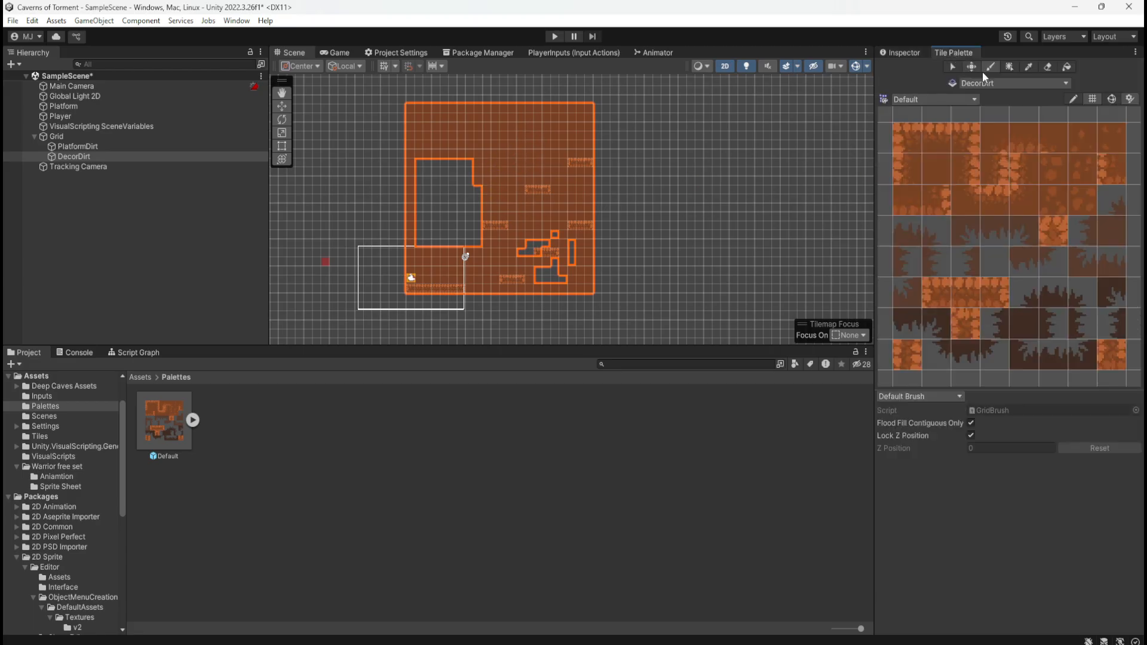
pyautogui.click(1068, 67)
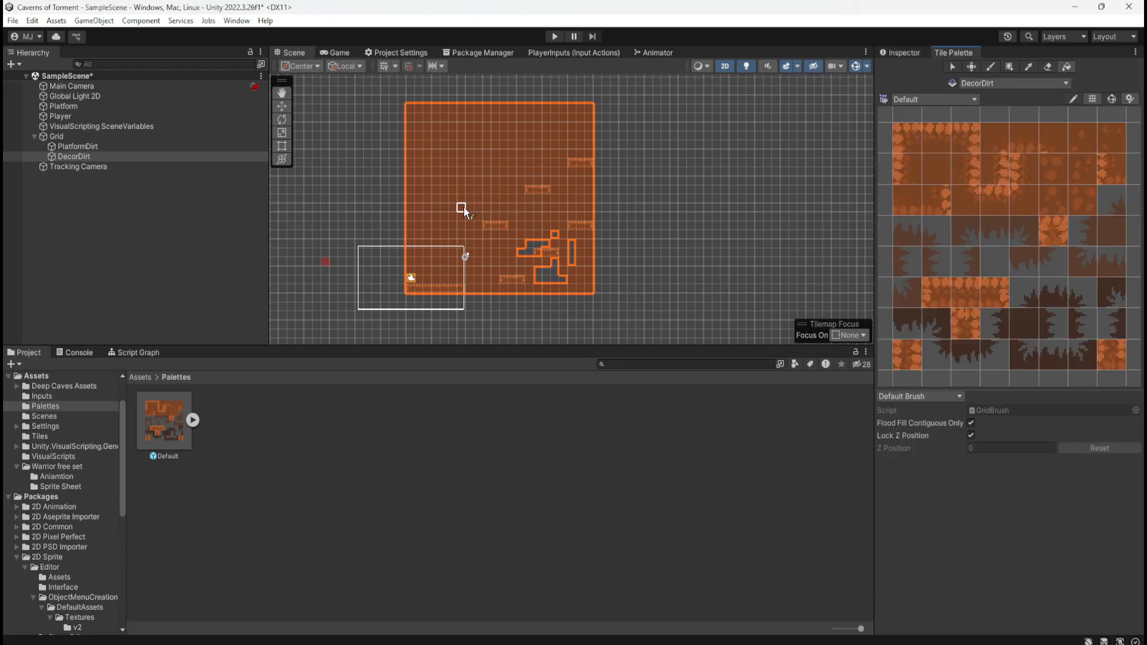
pyautogui.click(537, 254)
pyautogui.click(461, 209)
pyautogui.click(530, 248)
pyautogui.click(542, 278)
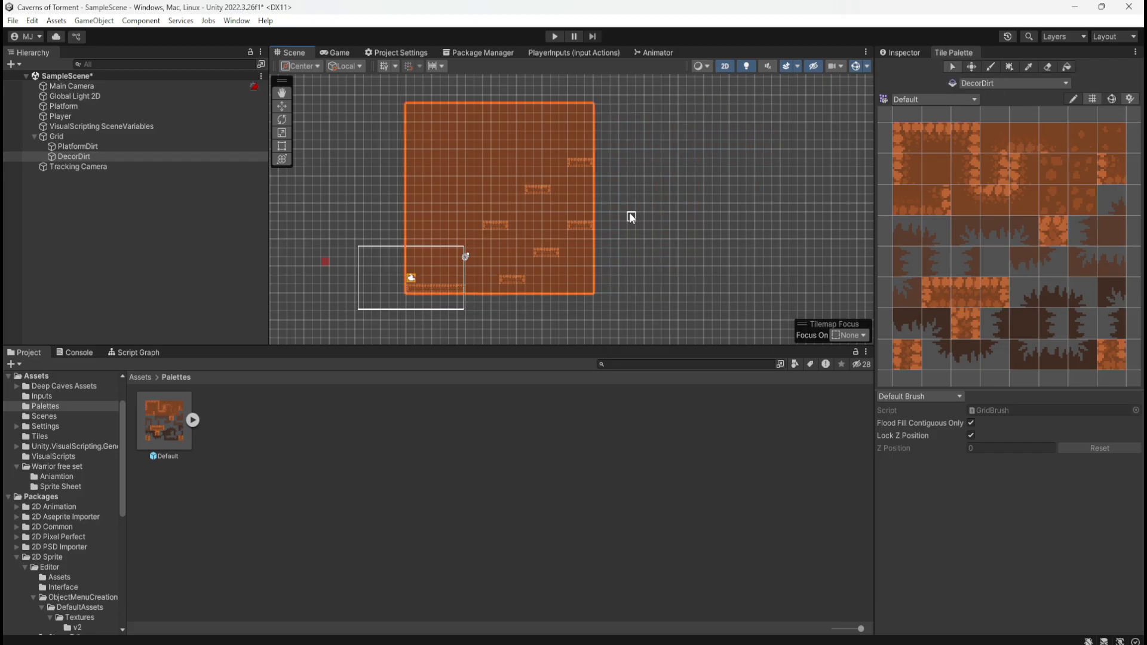
# Save the scene and start a playtest, jumping the player from the long platform onto the nearest short platforms
pyautogui.hotkey('ctrl', 's')
pyautogui.click(554, 37)
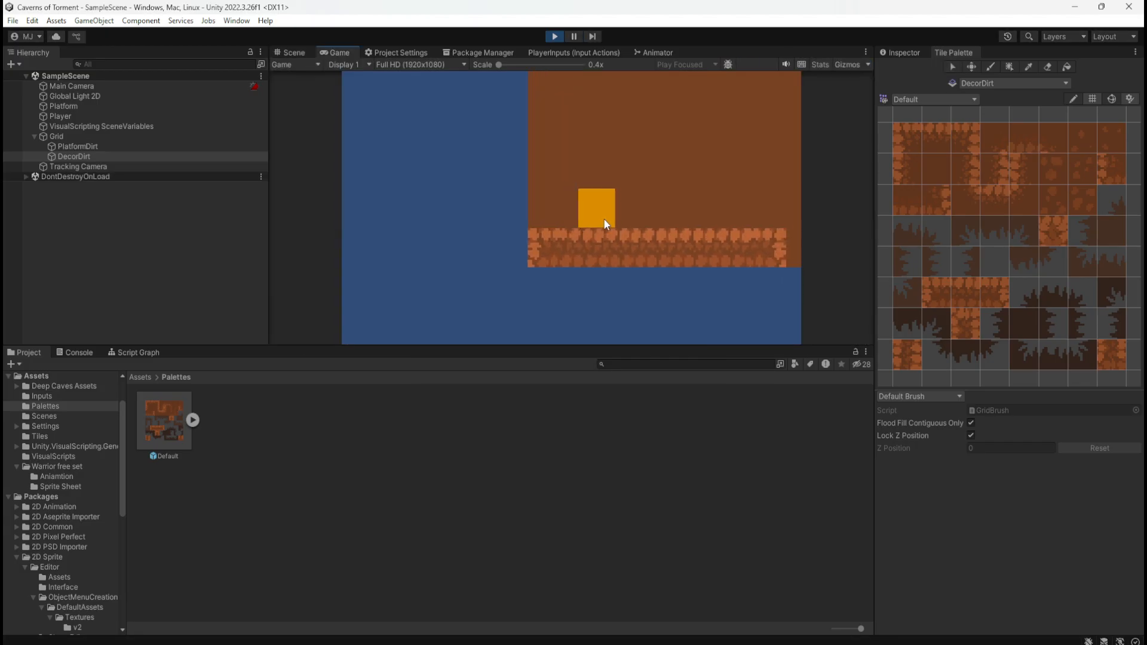
pyautogui.press('d')
pyautogui.press('space')
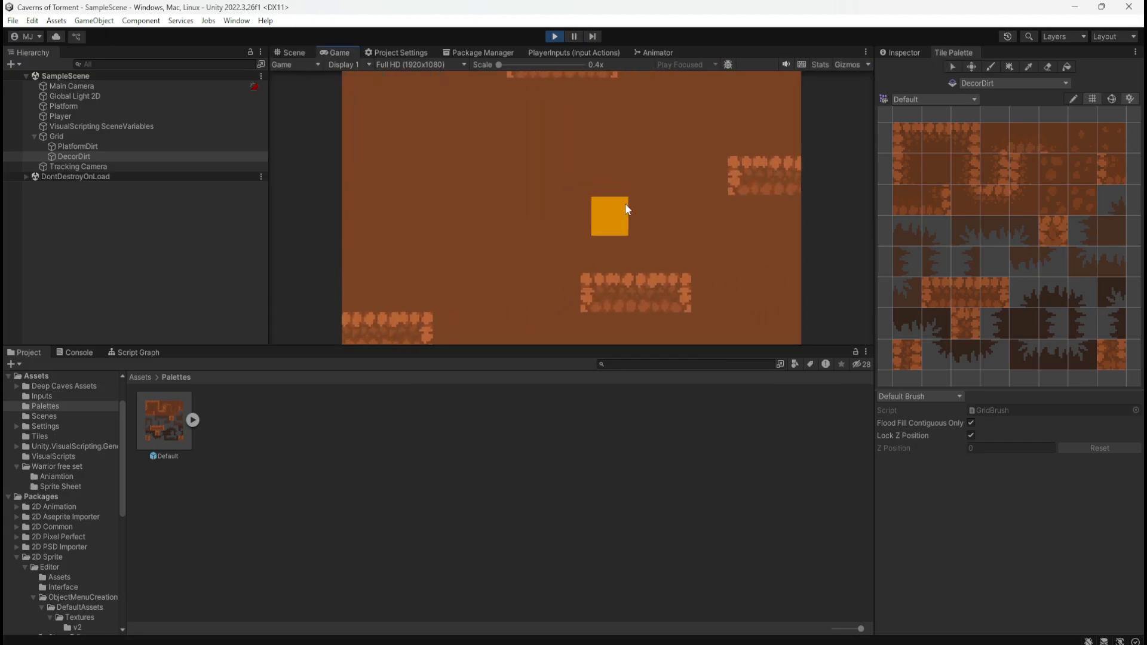
pyautogui.press('space')
pyautogui.press('a')
pyautogui.press('space')
pyautogui.press('d')
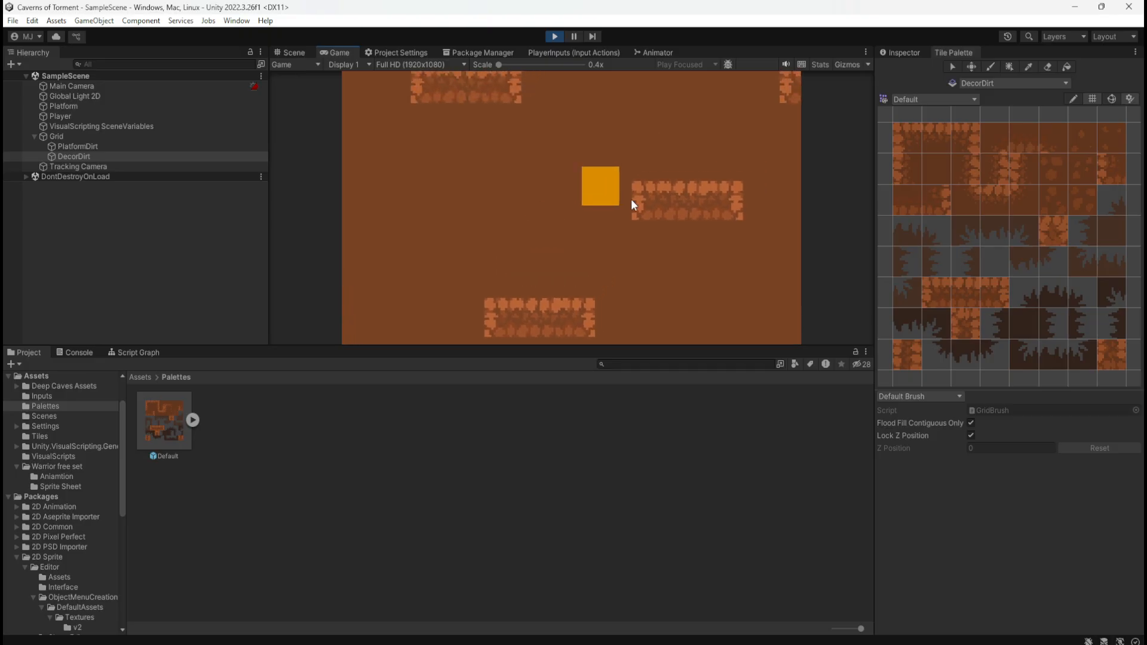
pyautogui.press('a')
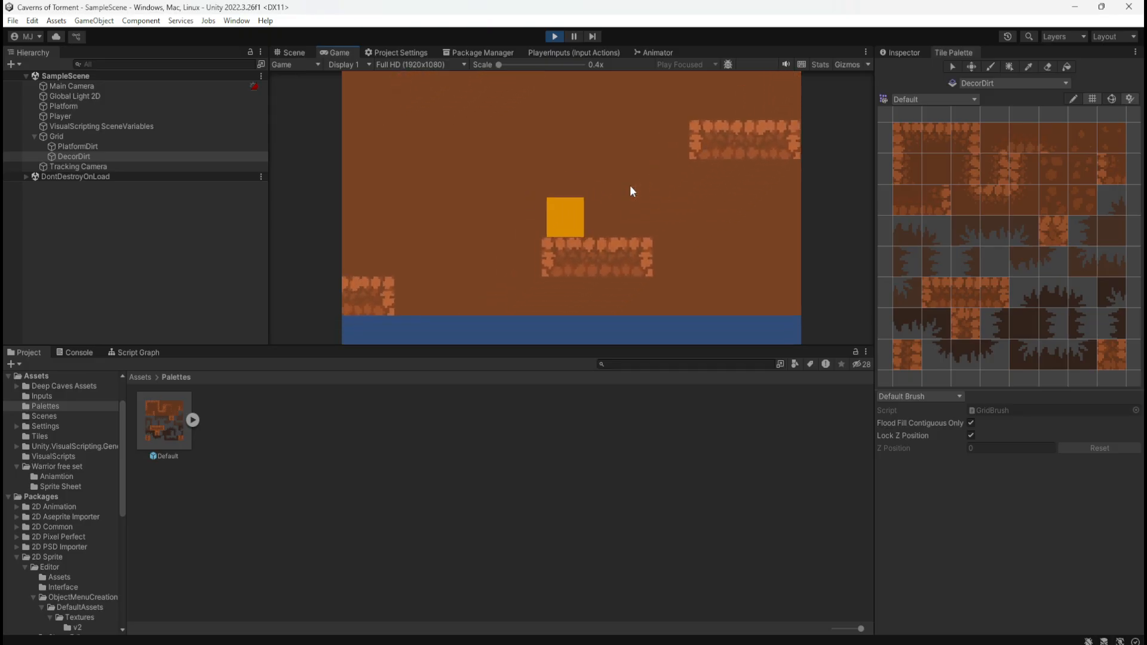
# Test repeated jumps from the first short platform towards the next higher platform against the DecorDirt background
pyautogui.press('space')
pyautogui.press('d')
pyautogui.press('a')
pyautogui.press('d')
pyautogui.press('space')
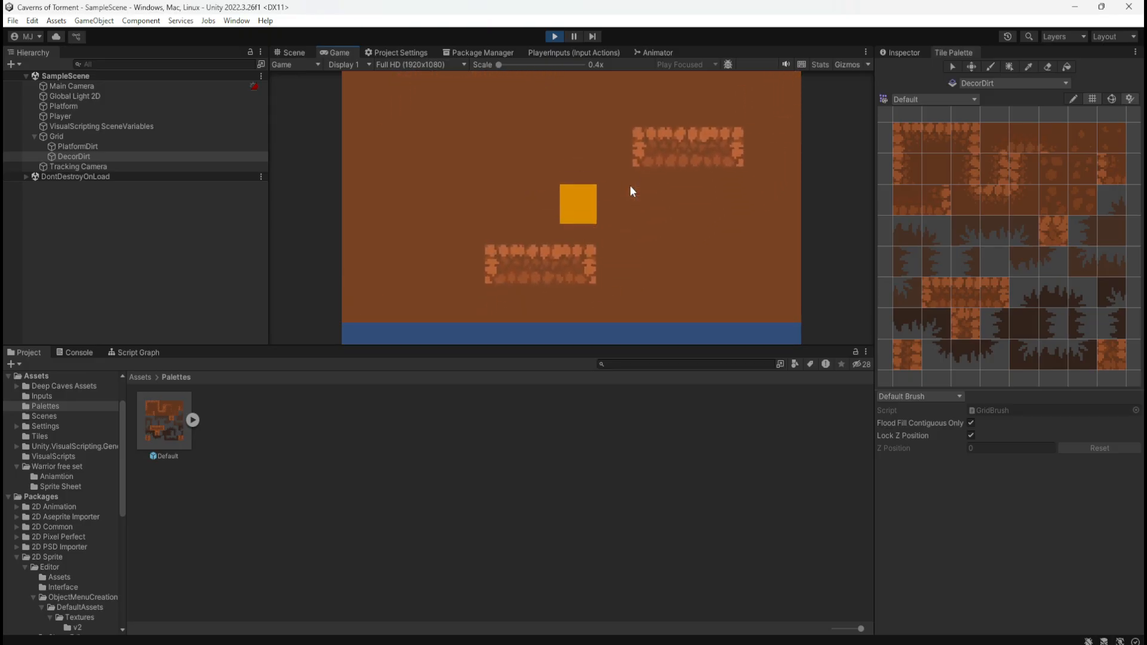
pyautogui.press('d')
pyautogui.press('a')
pyautogui.press('d')
pyautogui.press('space')
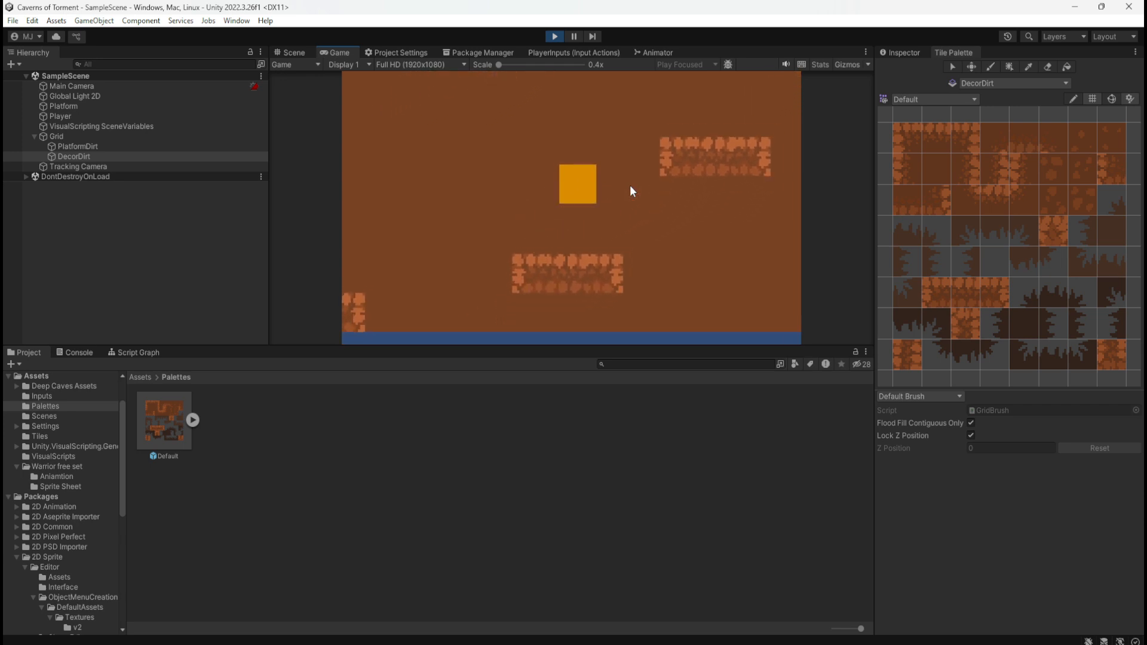
pyautogui.press('a')
pyautogui.press('space')
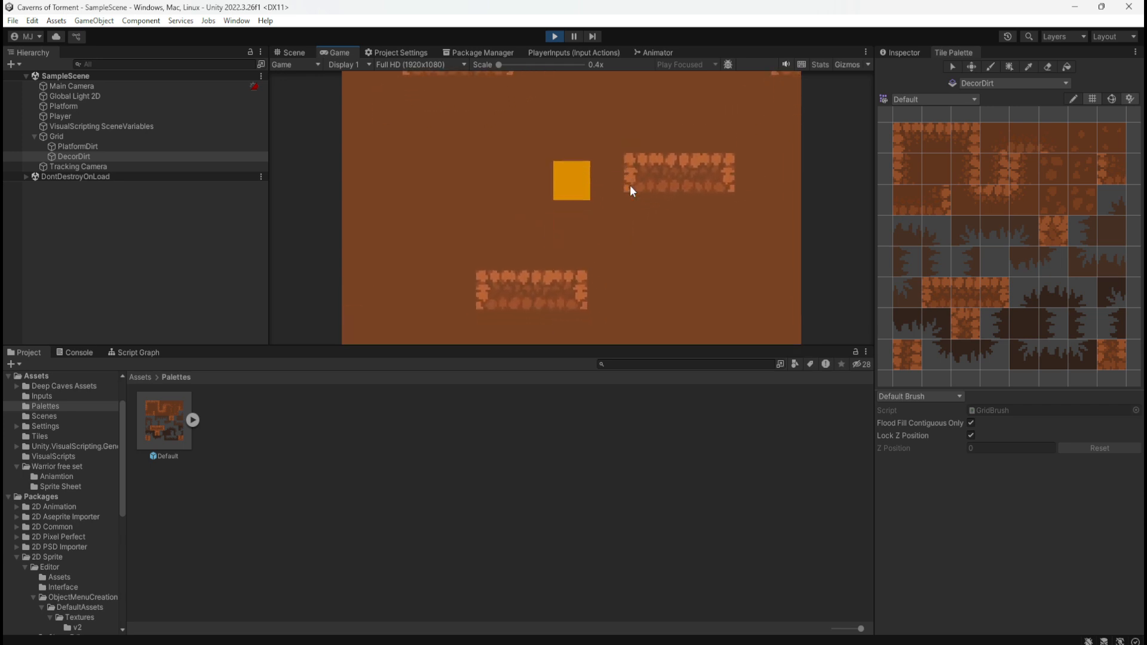
# Test the player's jump against the side of the second short platform, and move back to the long platform
pyautogui.press('d')
pyautogui.press('a')
pyautogui.press('d')
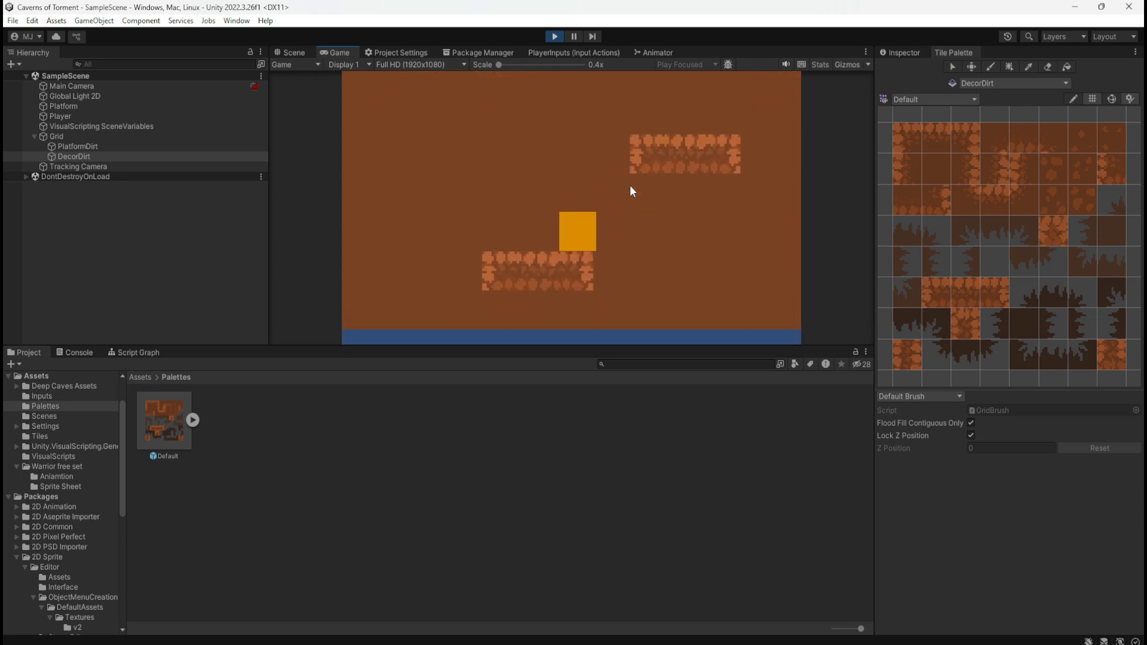
pyautogui.press('space')
pyautogui.press('d')
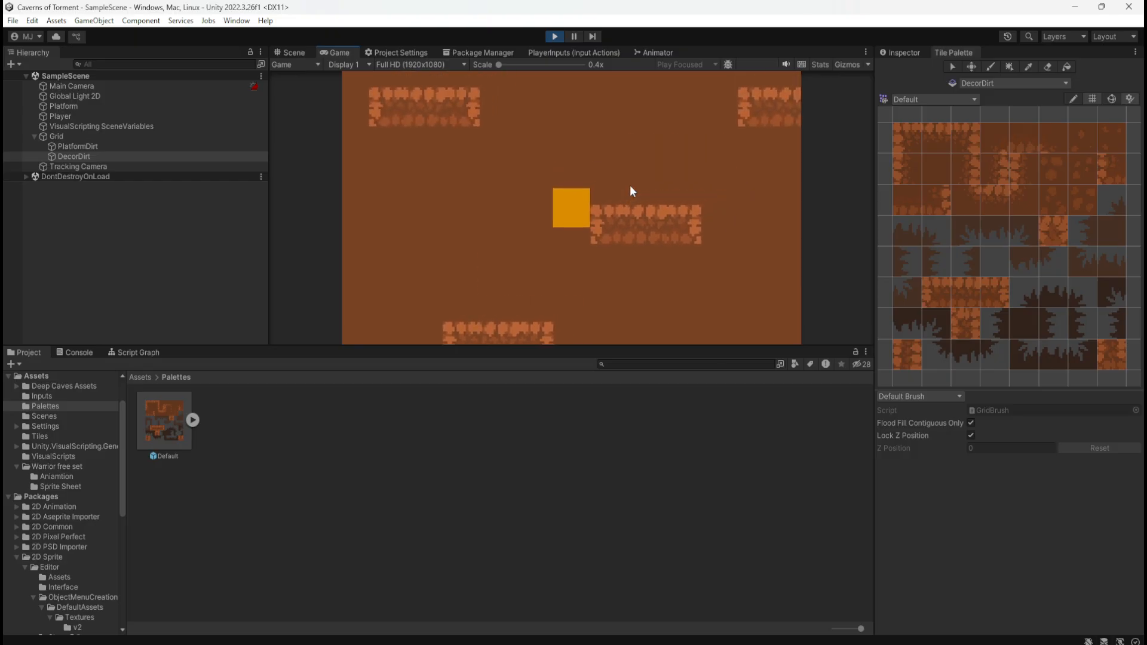
pyautogui.press('a')
pyautogui.press('d')
pyautogui.press('space')
pyautogui.press('a')
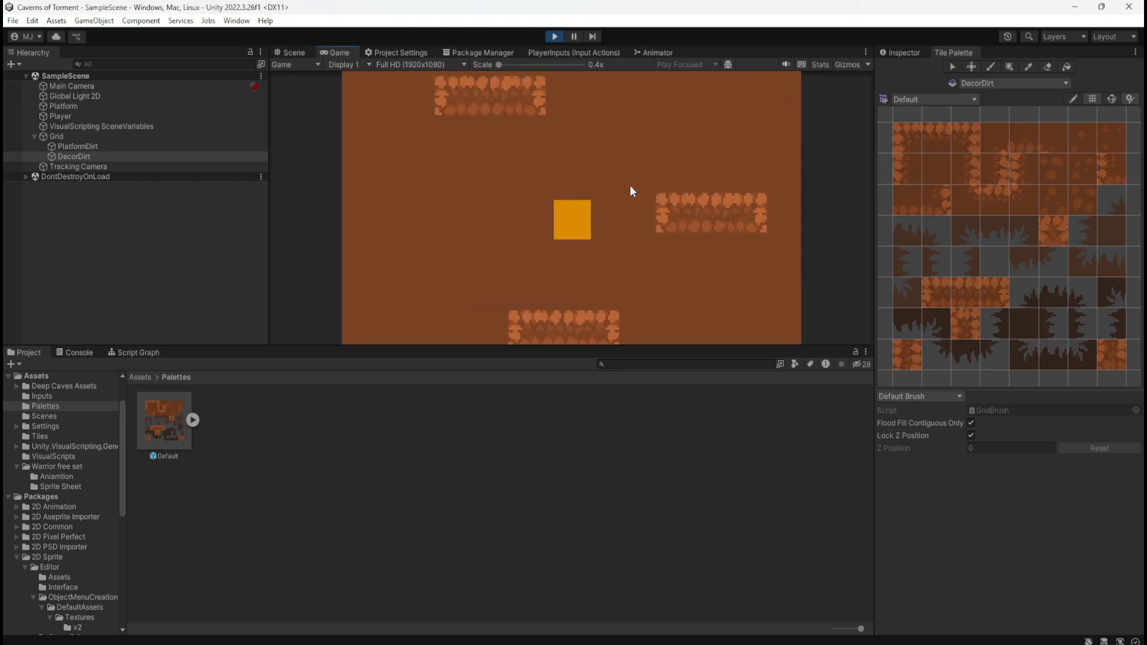
pyautogui.press('a')
pyautogui.press('space')
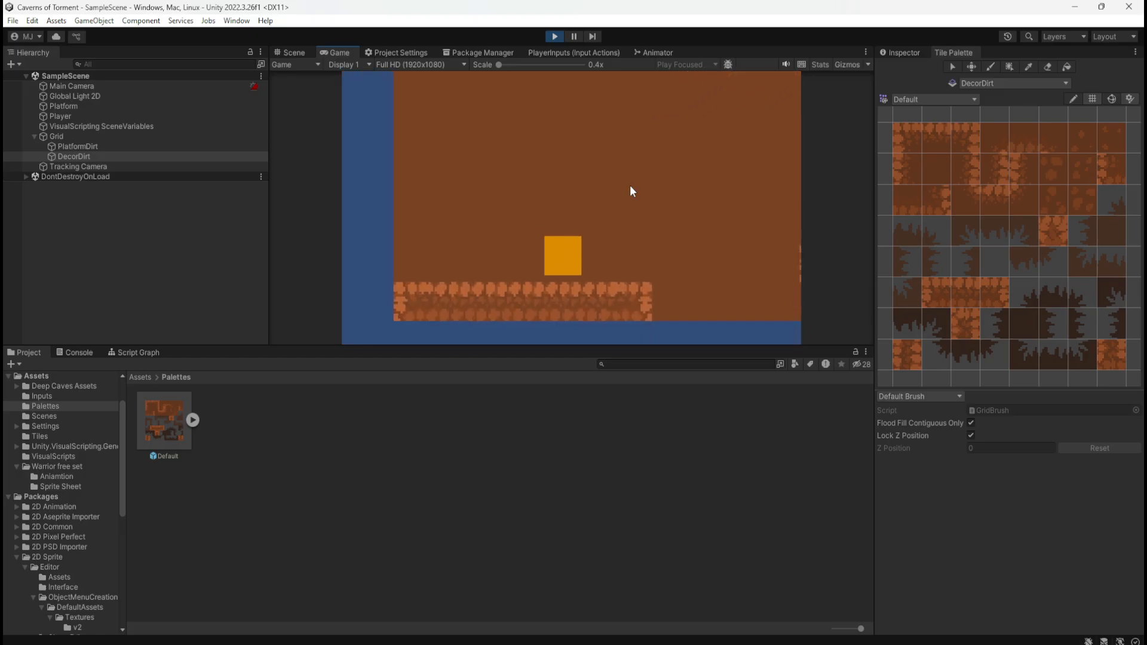
# Run the jump route from the long platform to the second short platform again and return to the start
pyautogui.press('d')
pyautogui.press('space')
pyautogui.press('space')
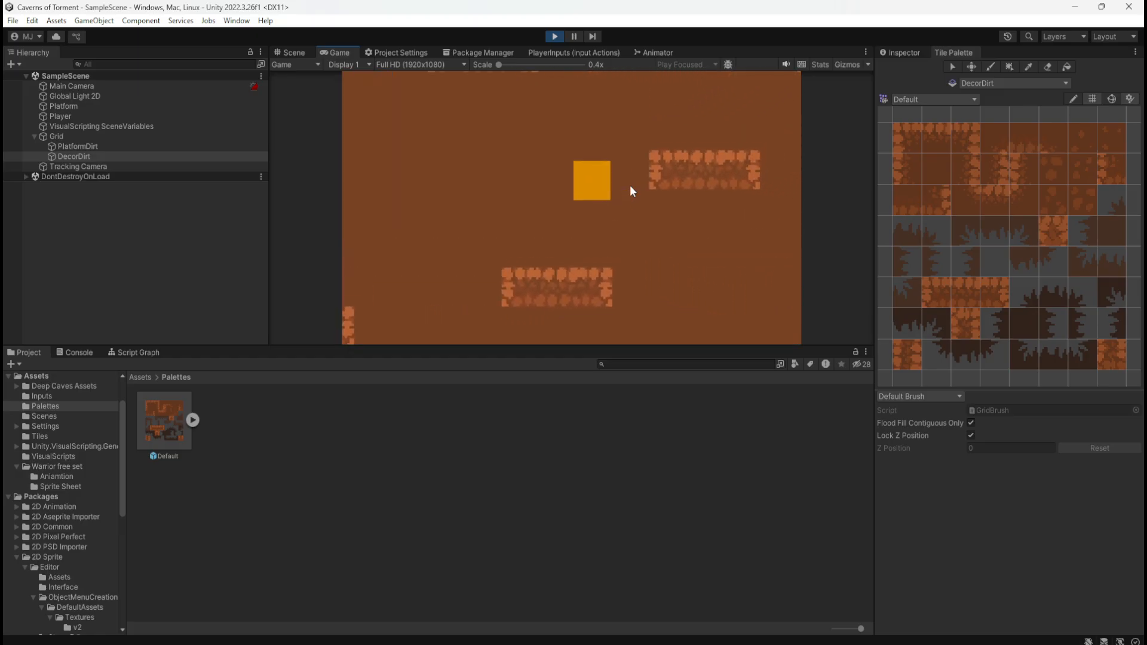
pyautogui.press('a')
pyautogui.press('d')
pyautogui.press('space')
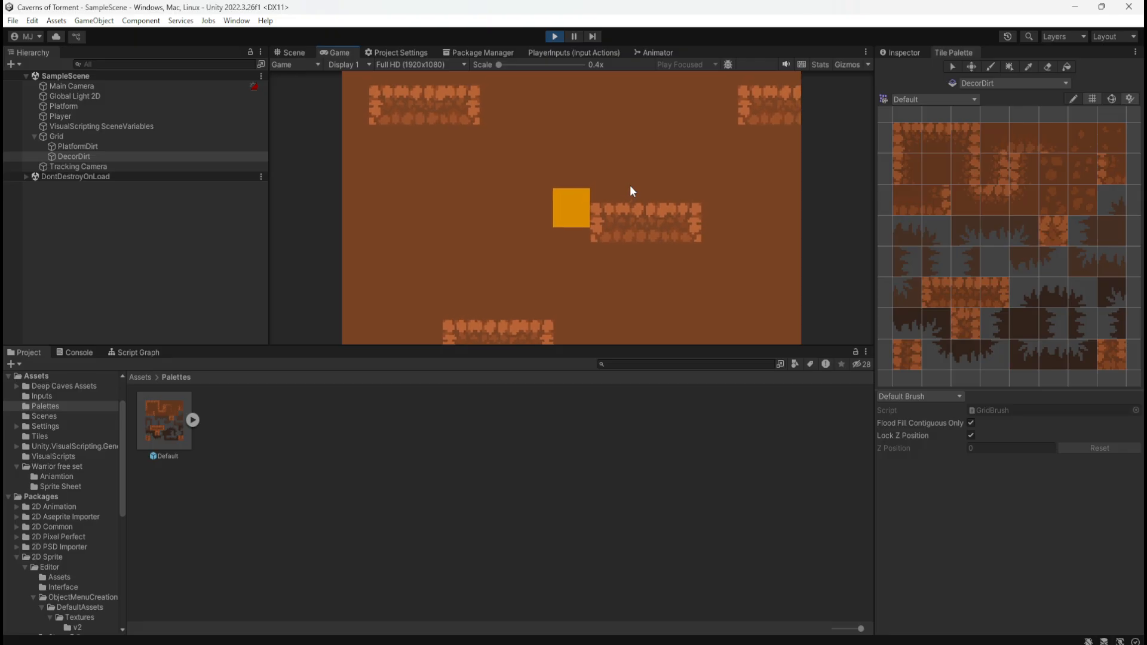
pyautogui.press('a')
pyautogui.press('d')
pyautogui.press('space')
pyautogui.press('a')
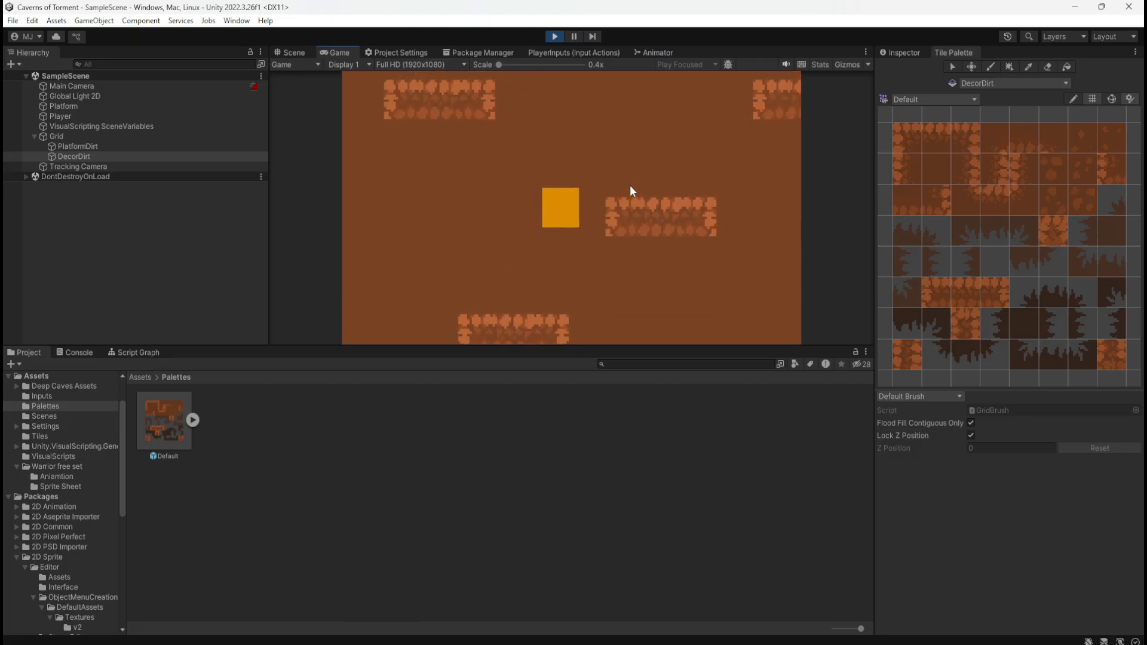
pyautogui.press('space')
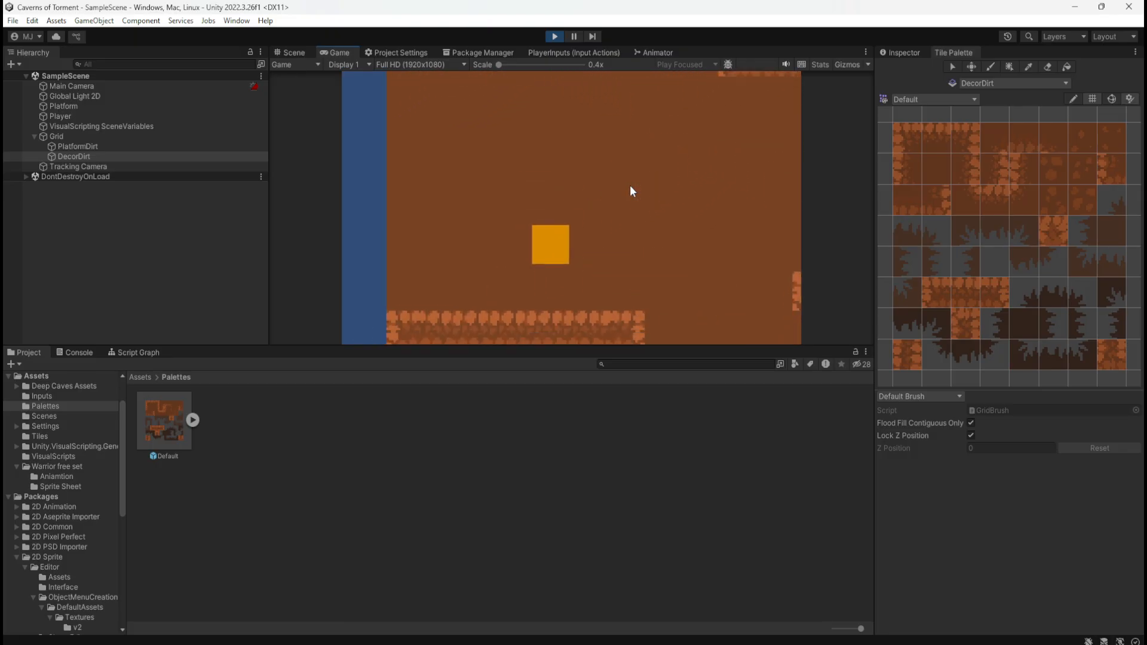
# Retest the jump to the second short platform from different spots on the first one, and head back to the long platform
pyautogui.press('d')
pyautogui.press('space')
pyautogui.press('space')
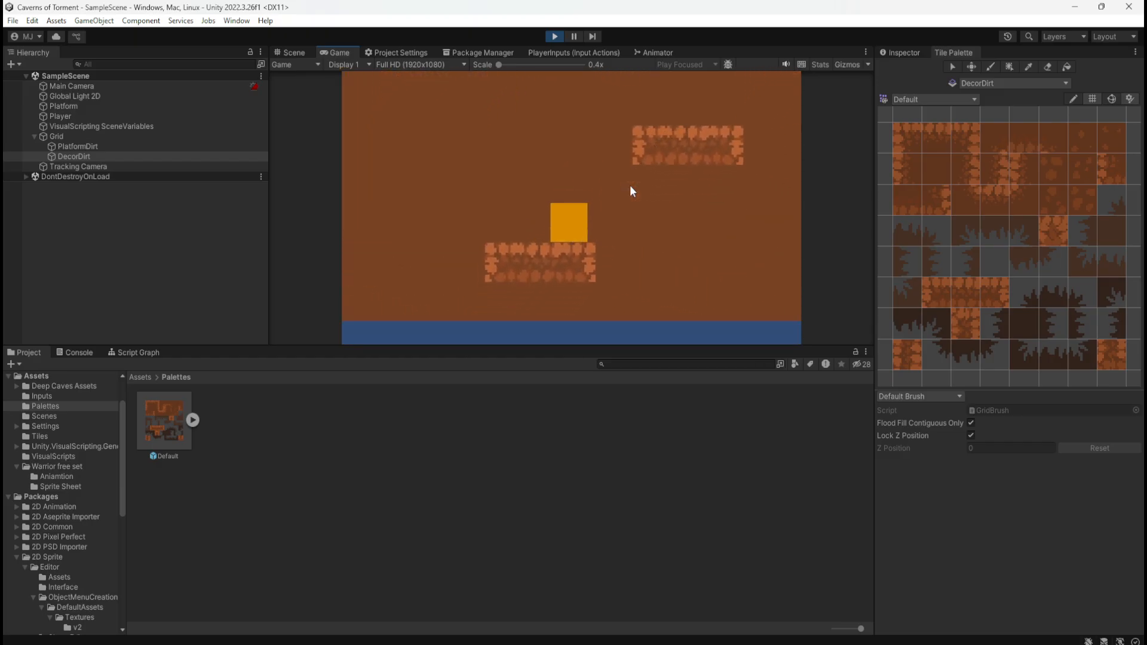
pyautogui.press('space')
pyautogui.press('d')
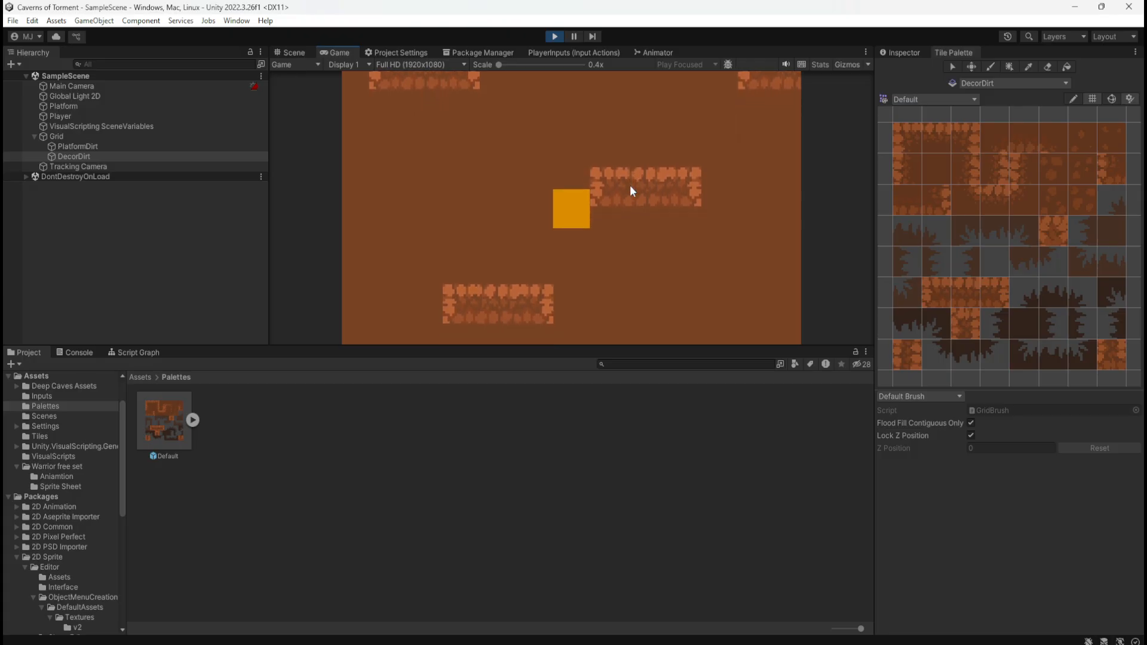
pyautogui.press('a')
pyautogui.press('space')
pyautogui.press('d')
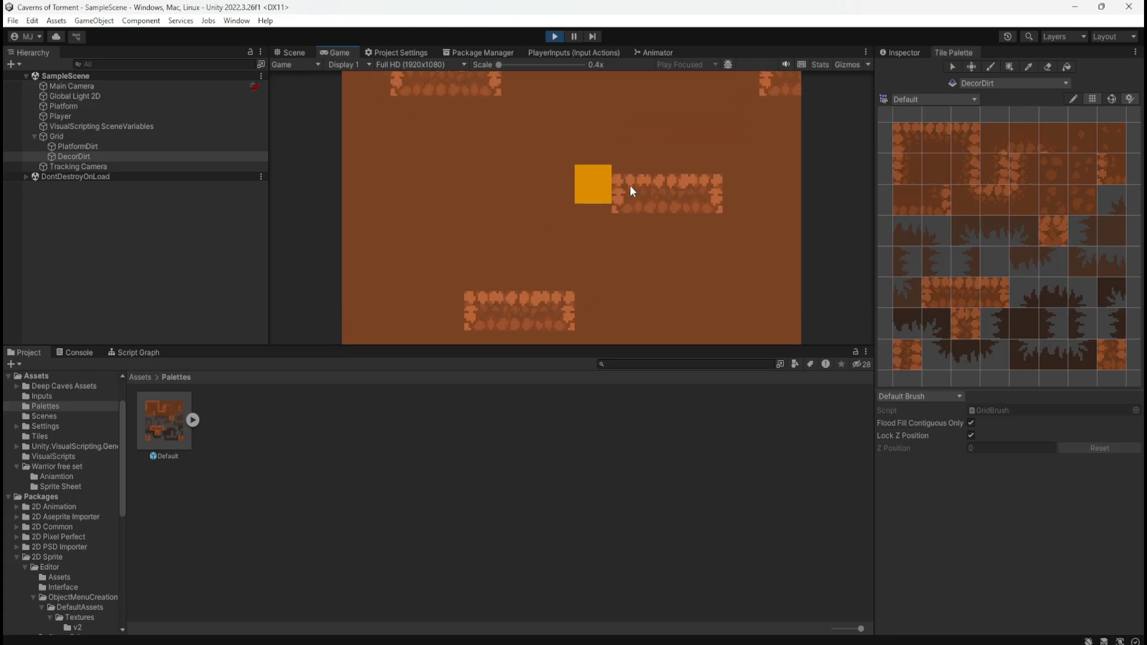
pyautogui.press('a')
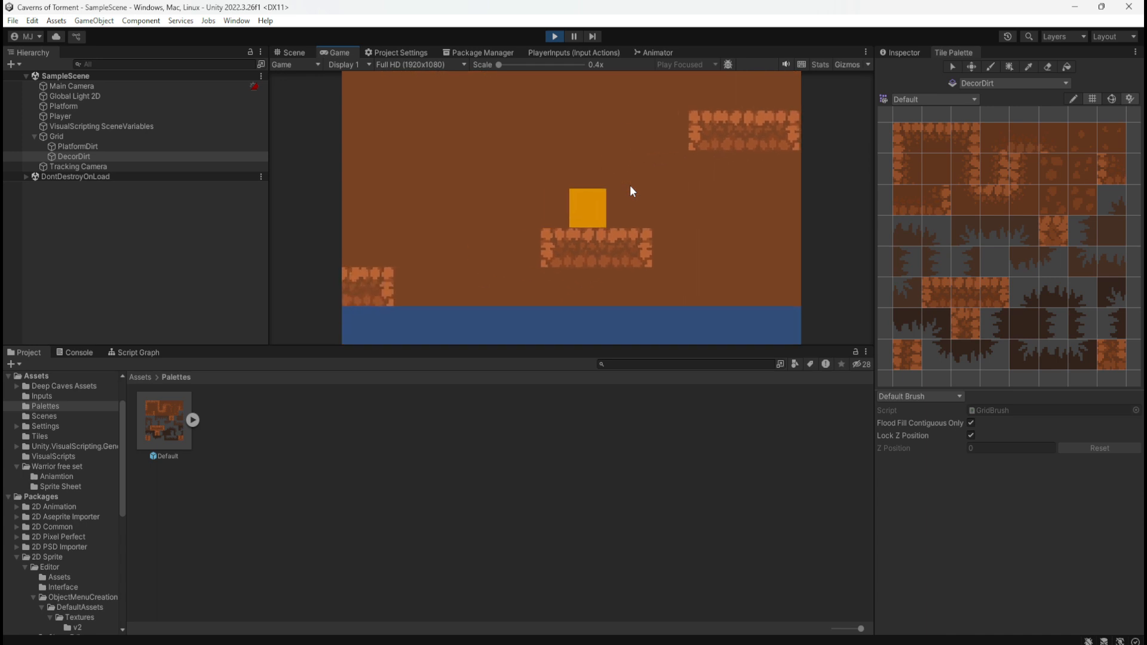
pyautogui.press('d')
pyautogui.press('a')
pyautogui.press('space')
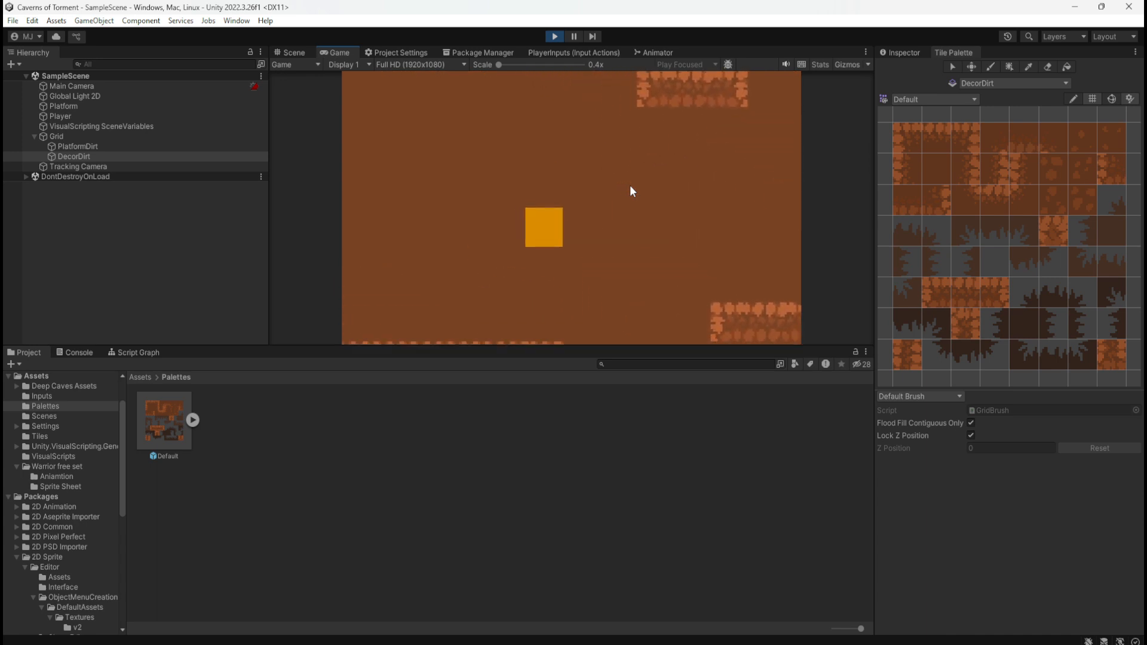
pyautogui.press('a')
pyautogui.press('d')
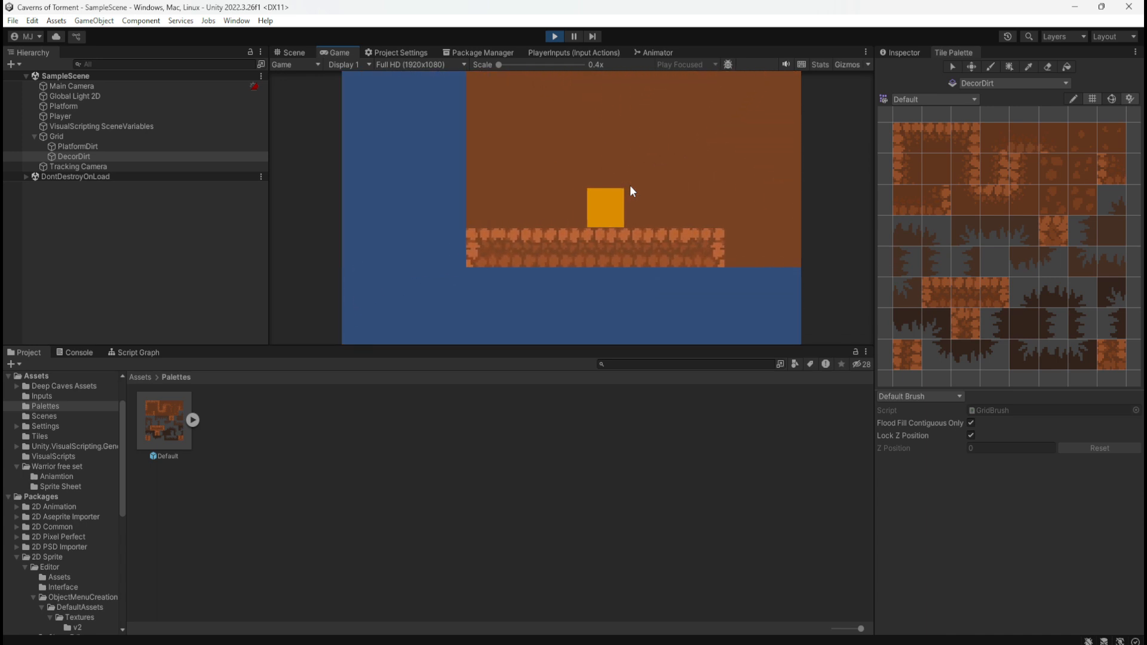
# Test the gap between the first two short platforms once more, return to the long platform and end the playtest
pyautogui.press('space')
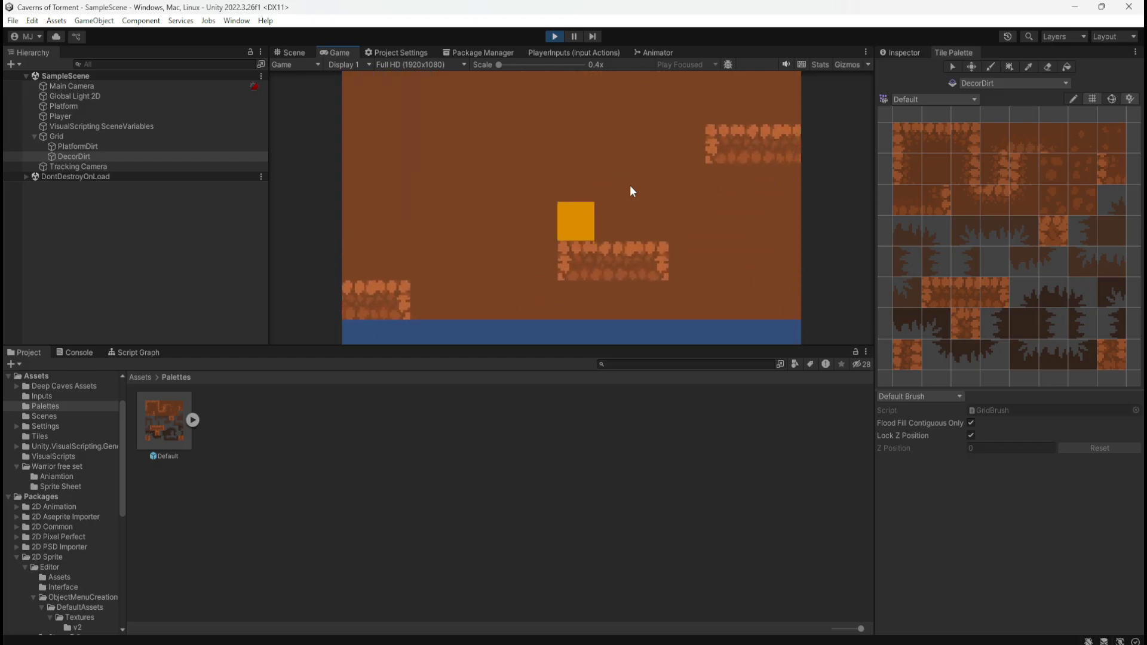
pyautogui.press('d')
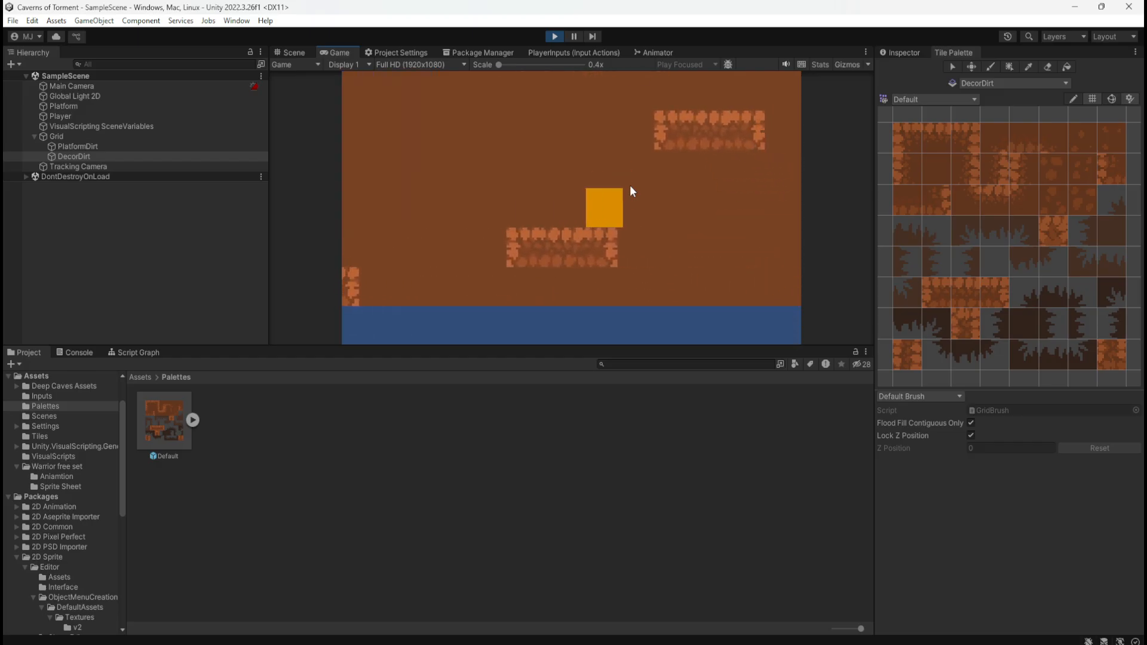
pyautogui.press('space')
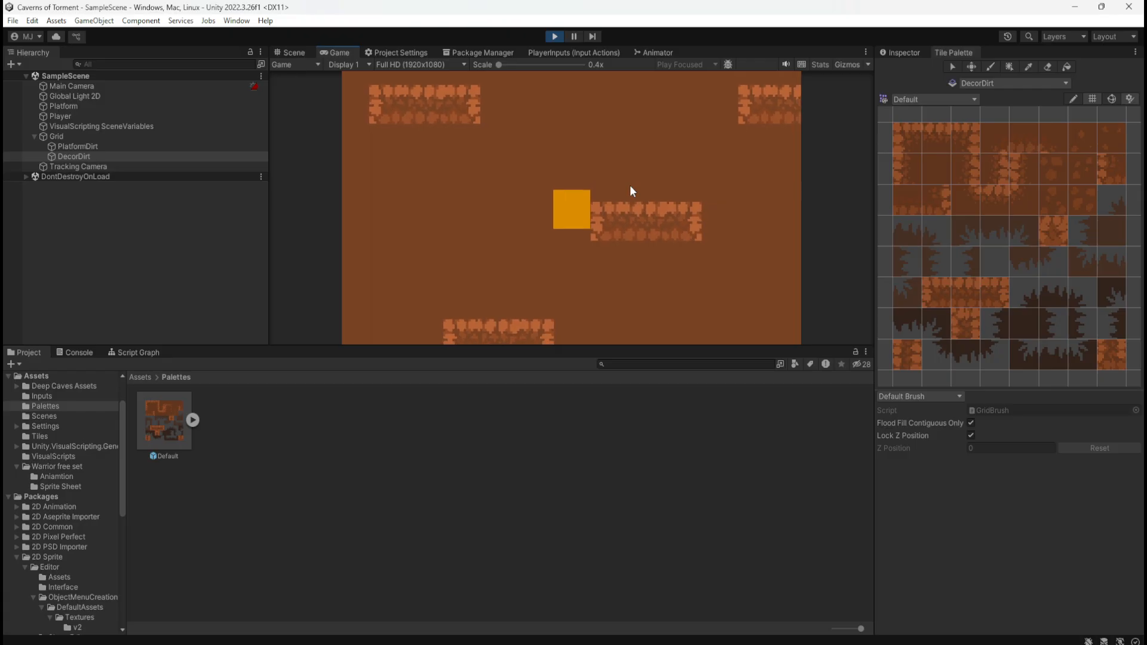
pyautogui.press('d')
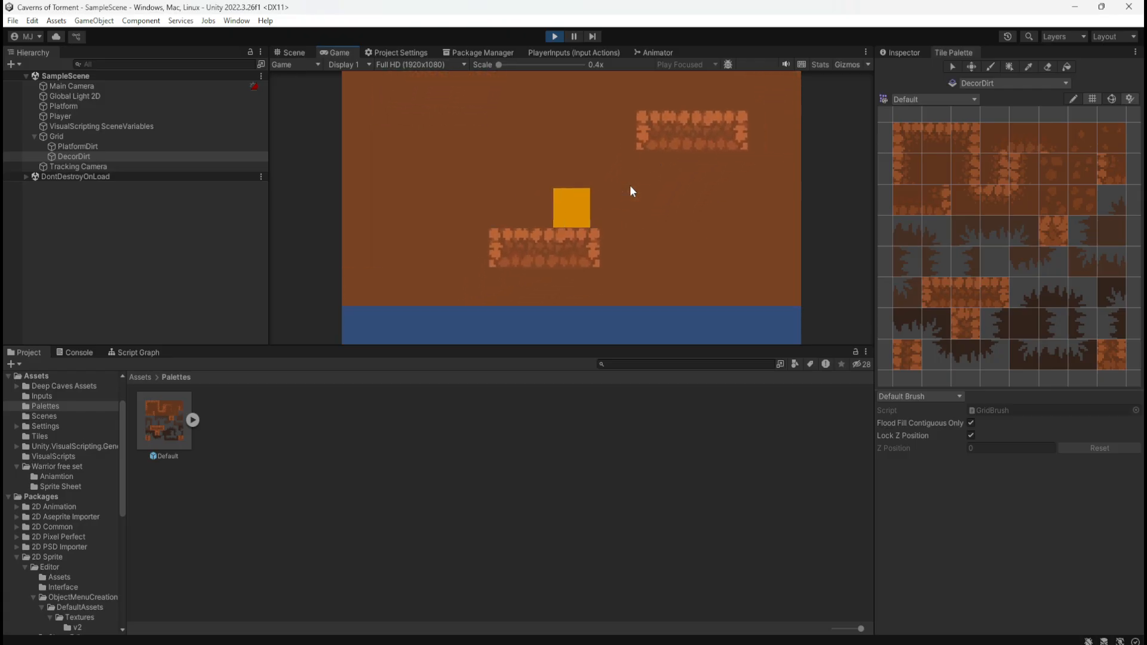
pyautogui.press('space')
pyautogui.press('d')
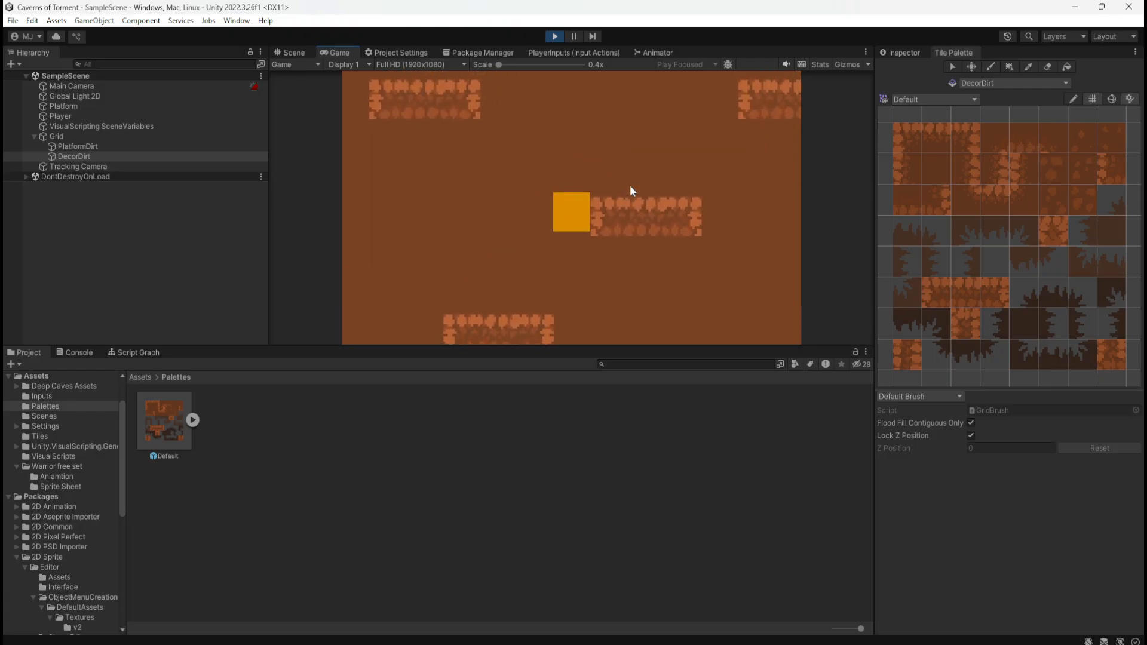
pyautogui.press('a')
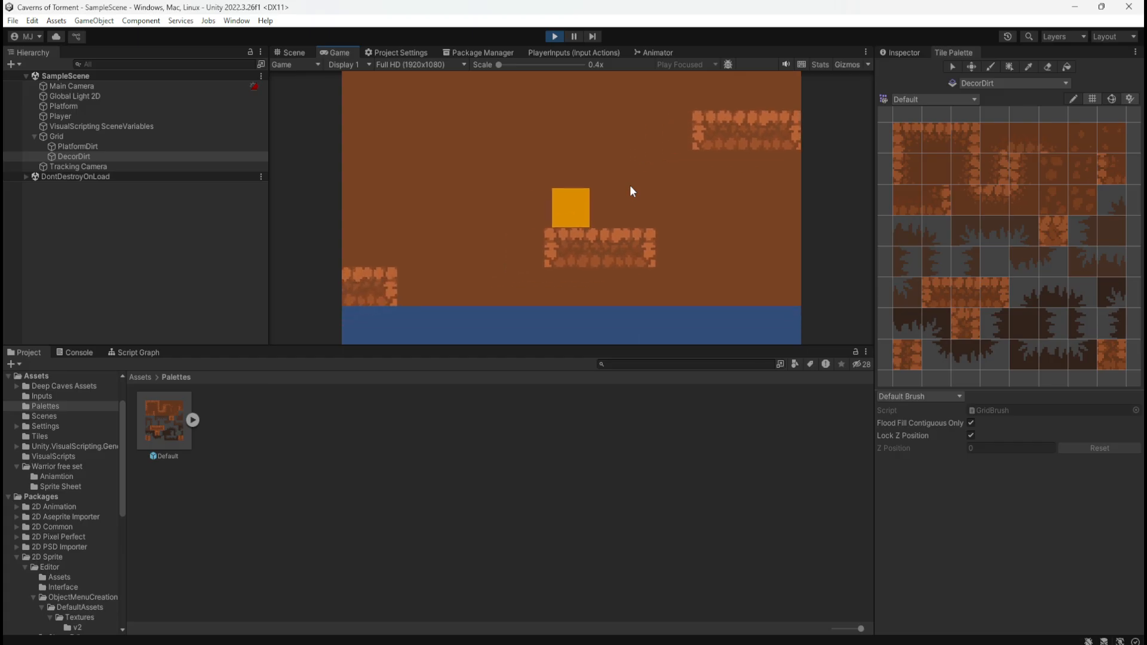
pyautogui.press('d')
pyautogui.press('a')
pyautogui.press('d')
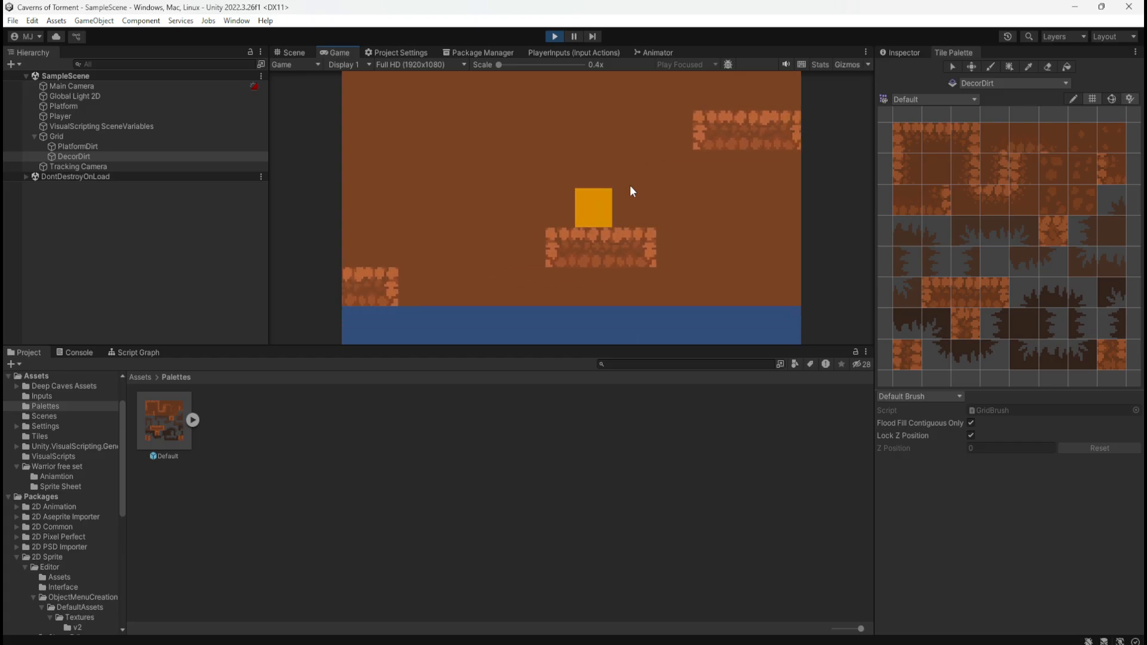
pyautogui.press('space')
pyautogui.press('d')
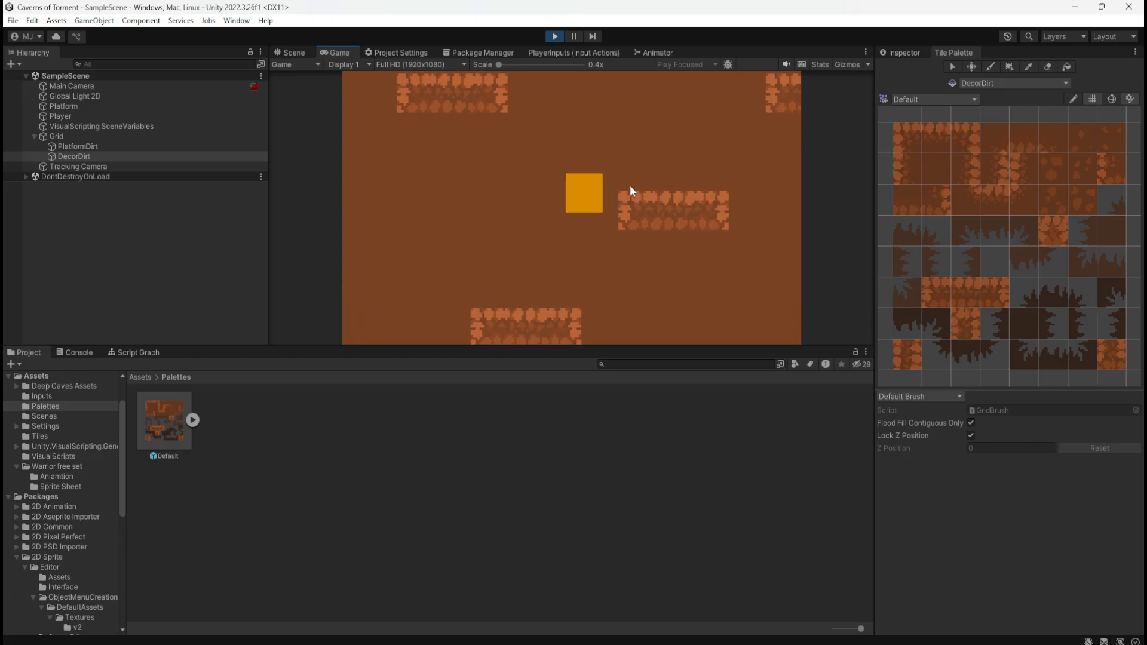
pyautogui.press('a')
pyautogui.press('space')
pyautogui.press('a')
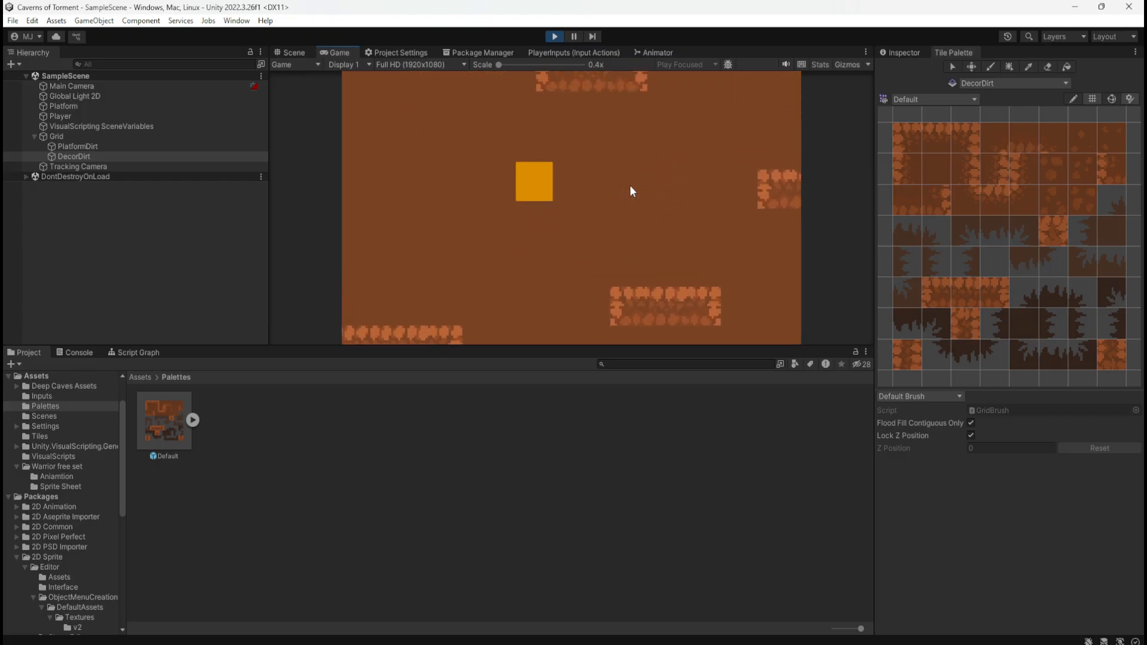
pyautogui.press('d')
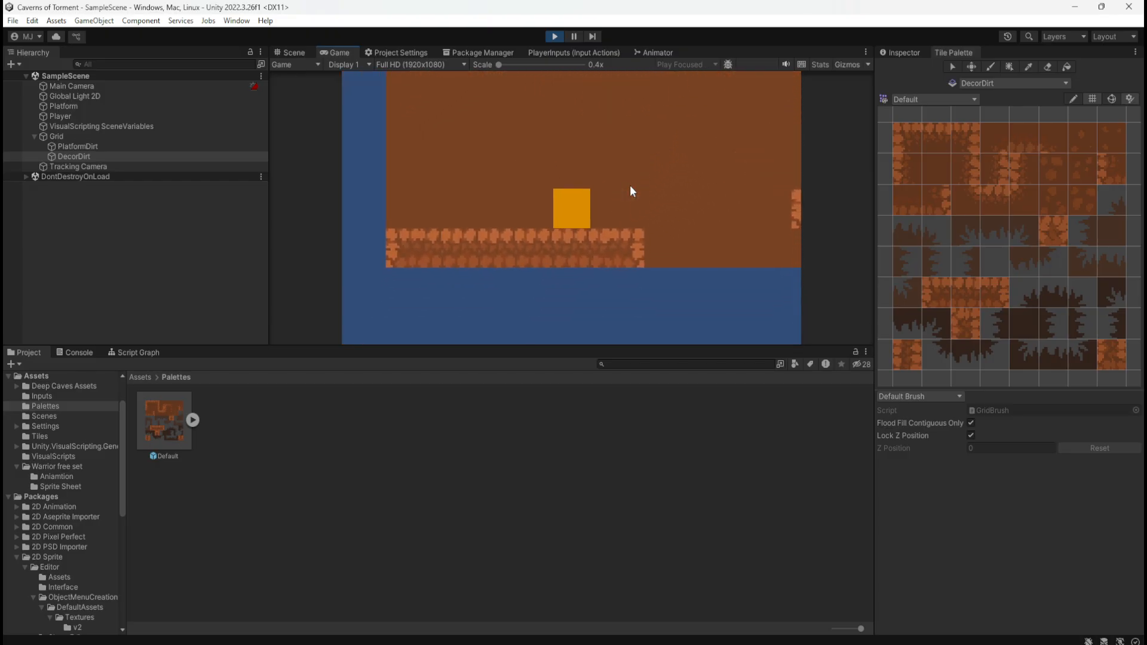
pyautogui.click(554, 36)
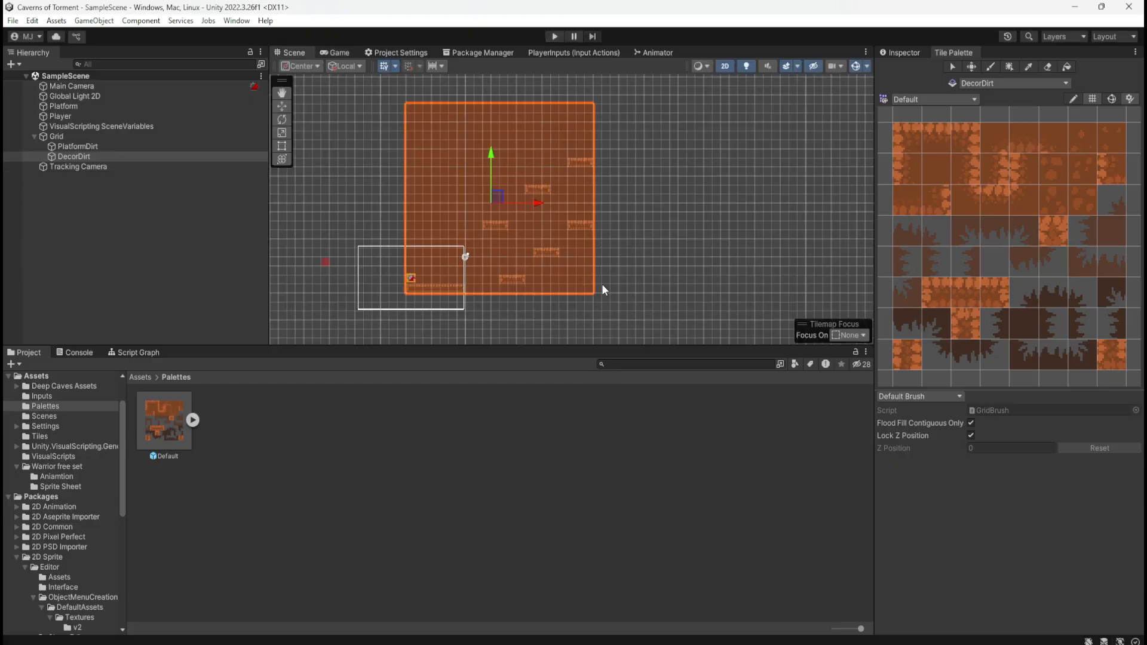
# Select the DecorDirt tilemap and preview the jagged cave-edge tiles from the palette against the scene
pyautogui.scroll(4, 418, 251)
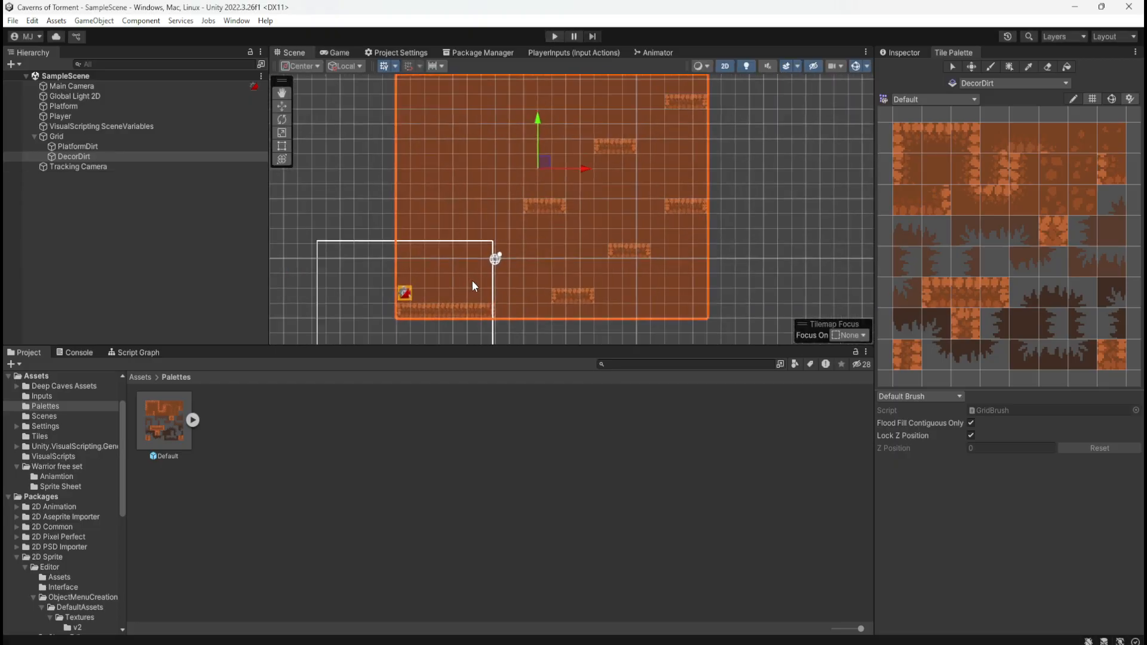
pyautogui.scroll(3, 550, 302)
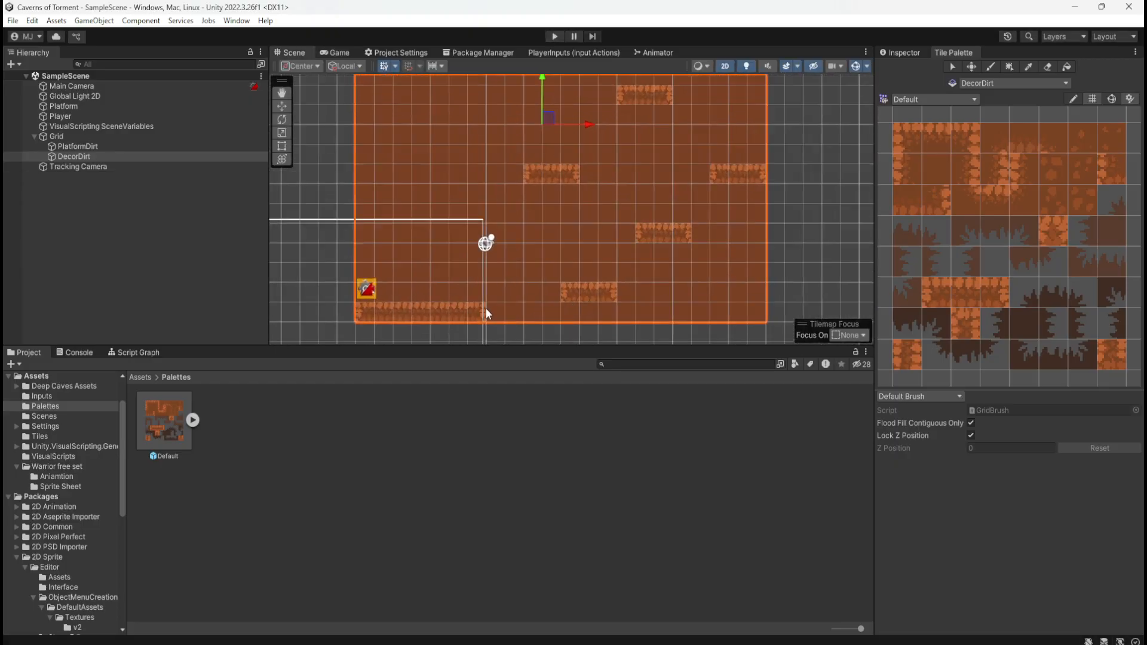
pyautogui.click(106, 157)
pyautogui.scroll(5, 538, 302)
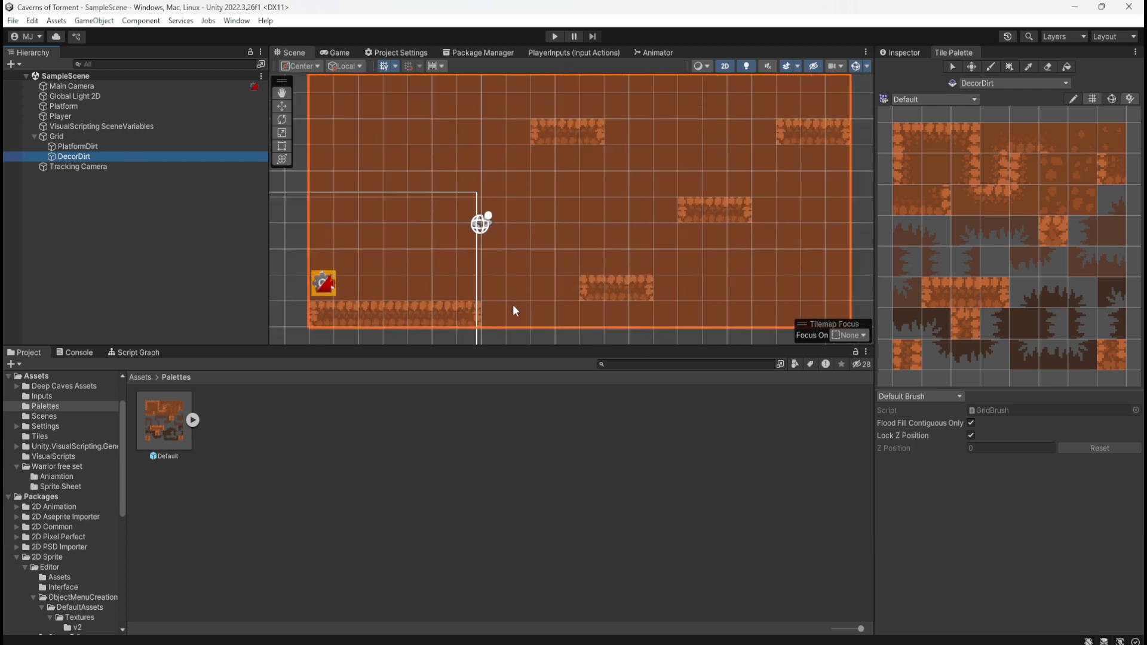
pyautogui.scroll(-2, 621, 251)
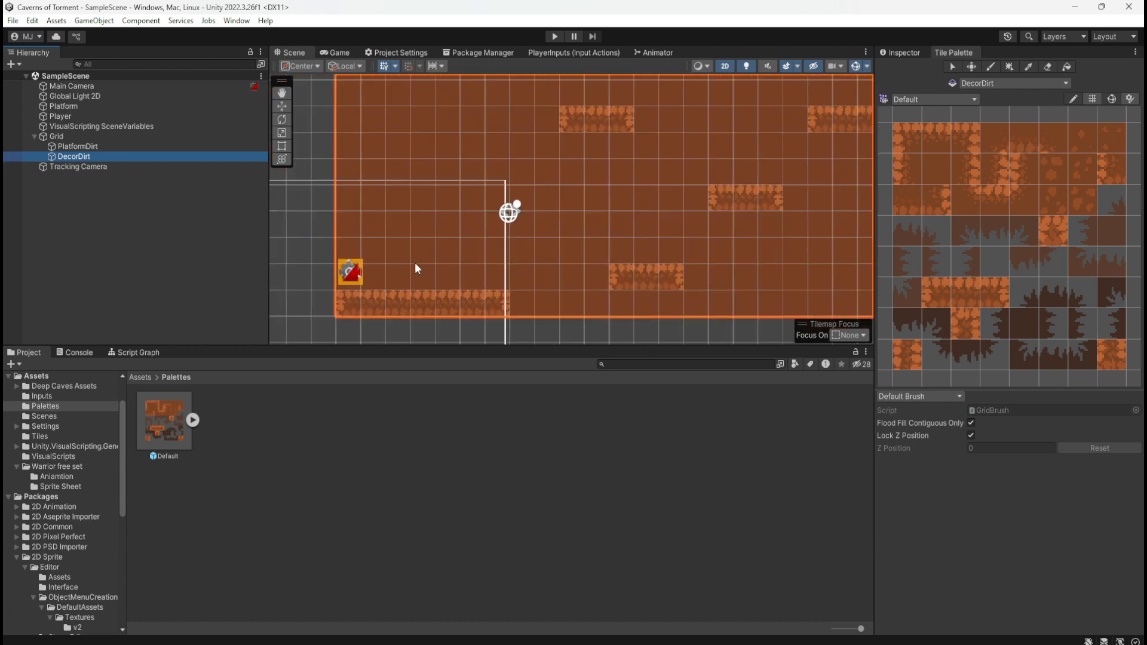
pyautogui.scroll(-1, 418, 263)
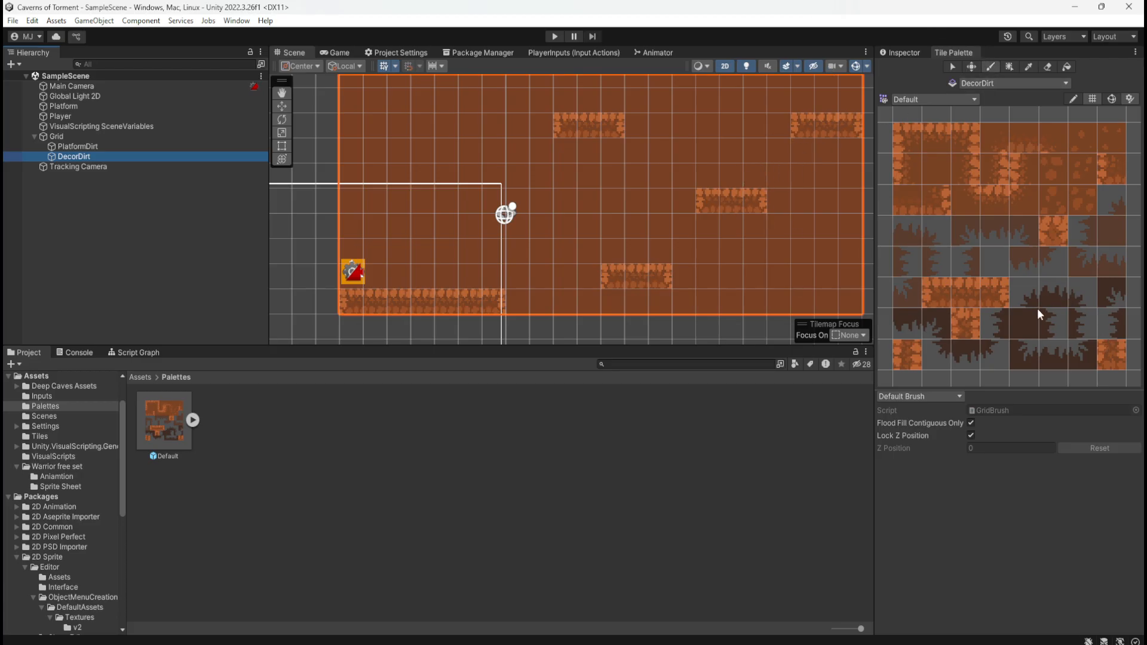
pyautogui.click(1030, 260)
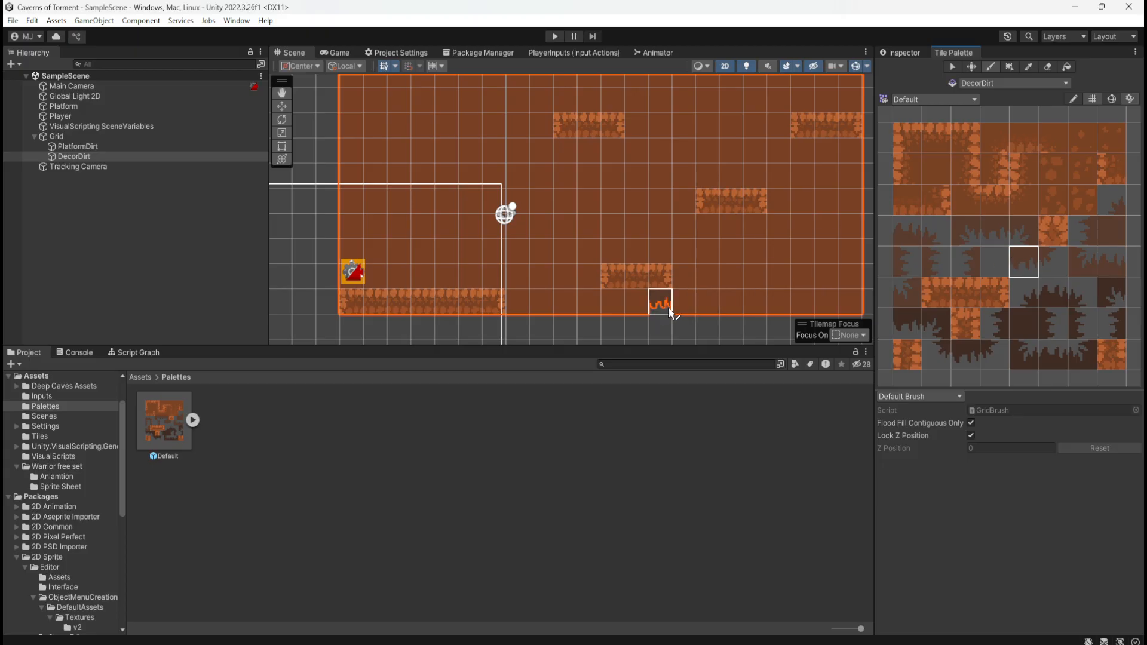
pyautogui.click(1045, 357)
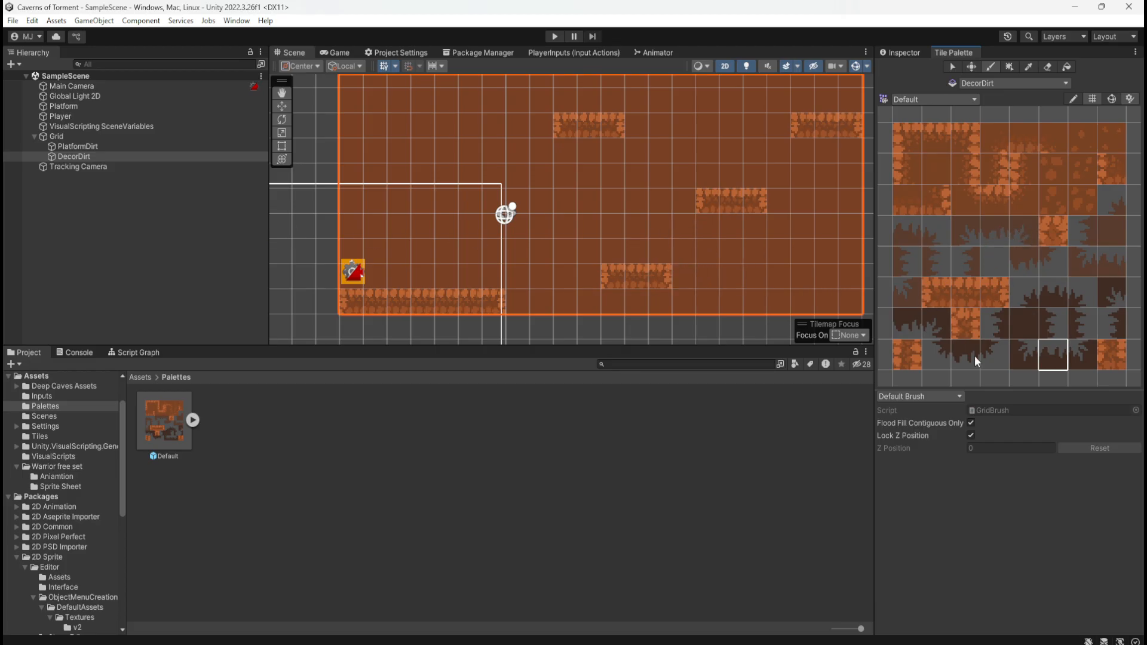
pyautogui.scroll(-5, 988, 266)
pyautogui.scroll(8, 987, 265)
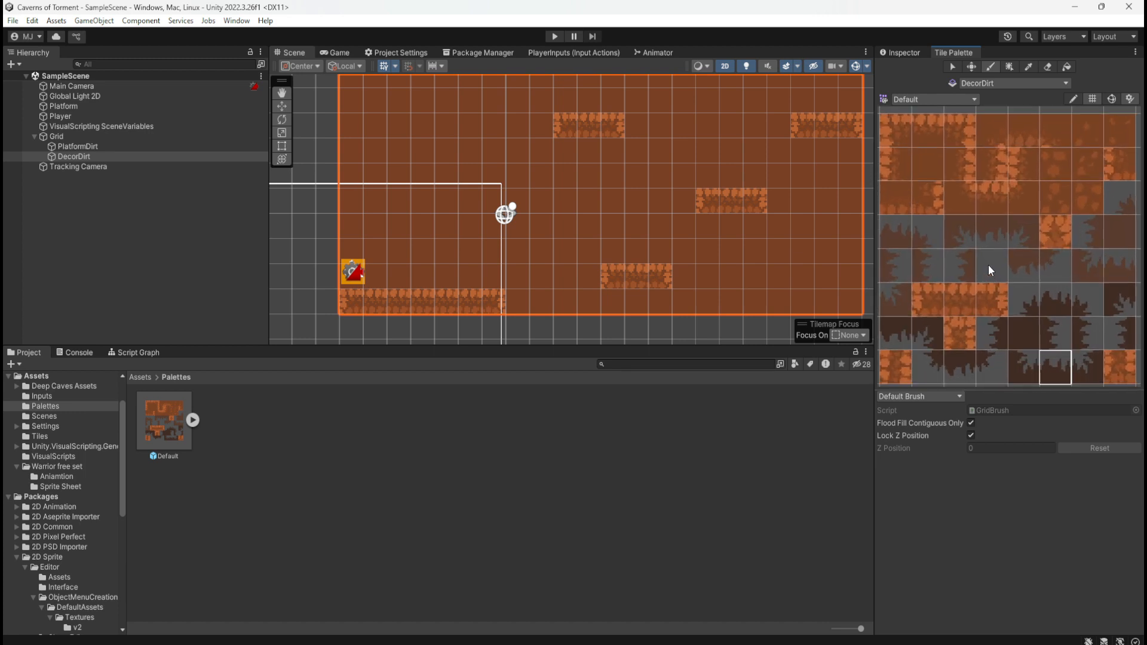
pyautogui.scroll(-4, 988, 266)
pyautogui.scroll(-1, 988, 268)
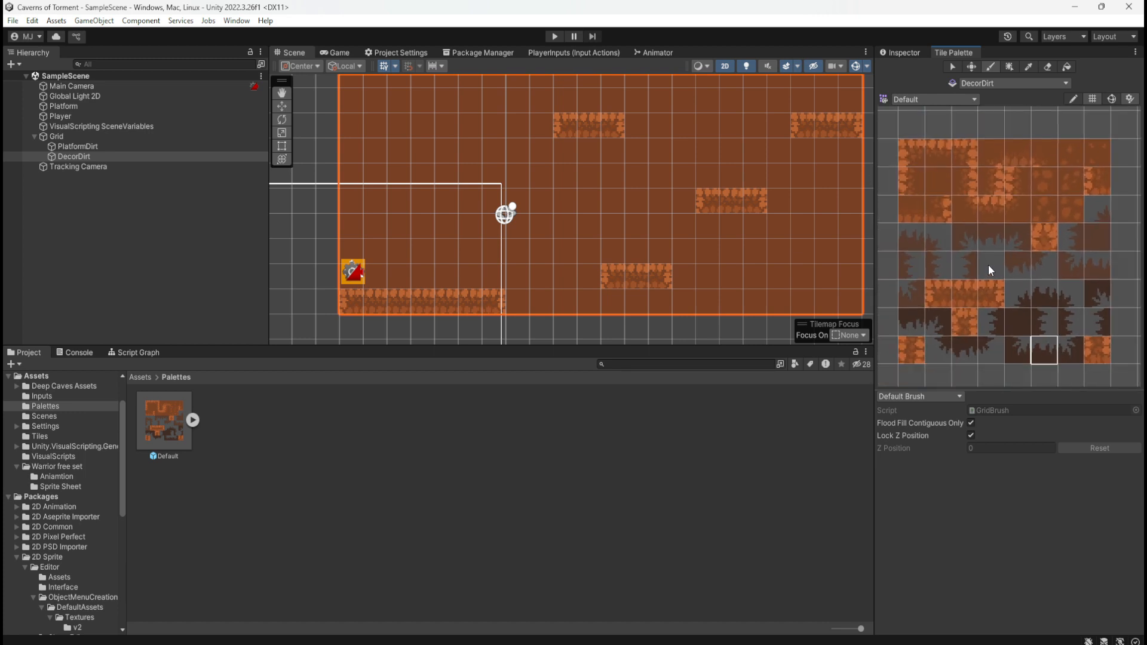
# Pick the speckled dirt tile beside the palette's right-edge column and paint single copies around the first platforms on DecorDirt
pyautogui.click(915, 355)
pyautogui.click(1065, 211)
pyautogui.click(1064, 182)
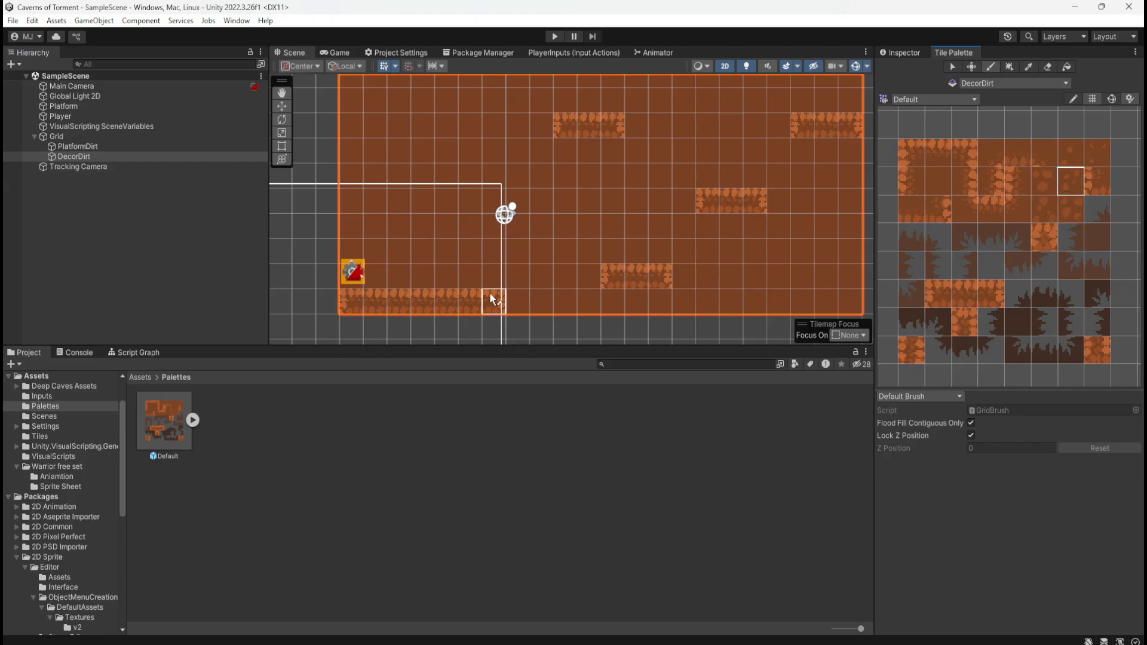
pyautogui.click(404, 240)
pyautogui.click(540, 252)
pyautogui.click(612, 201)
# Scatter more speckled dirt tiles across the DecorDirt background, using the variant below the current tile and the palette's upper-right corner tile
pyautogui.scroll(-1, 714, 281)
pyautogui.scroll(-3, 715, 281)
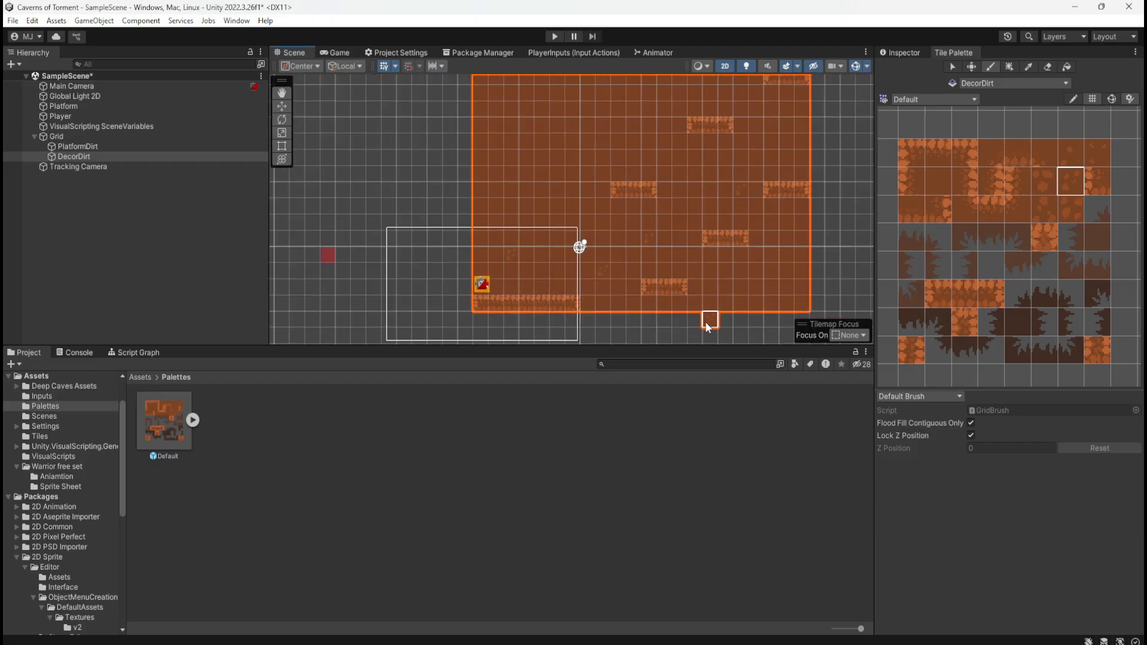
pyautogui.scroll(-3, 697, 271)
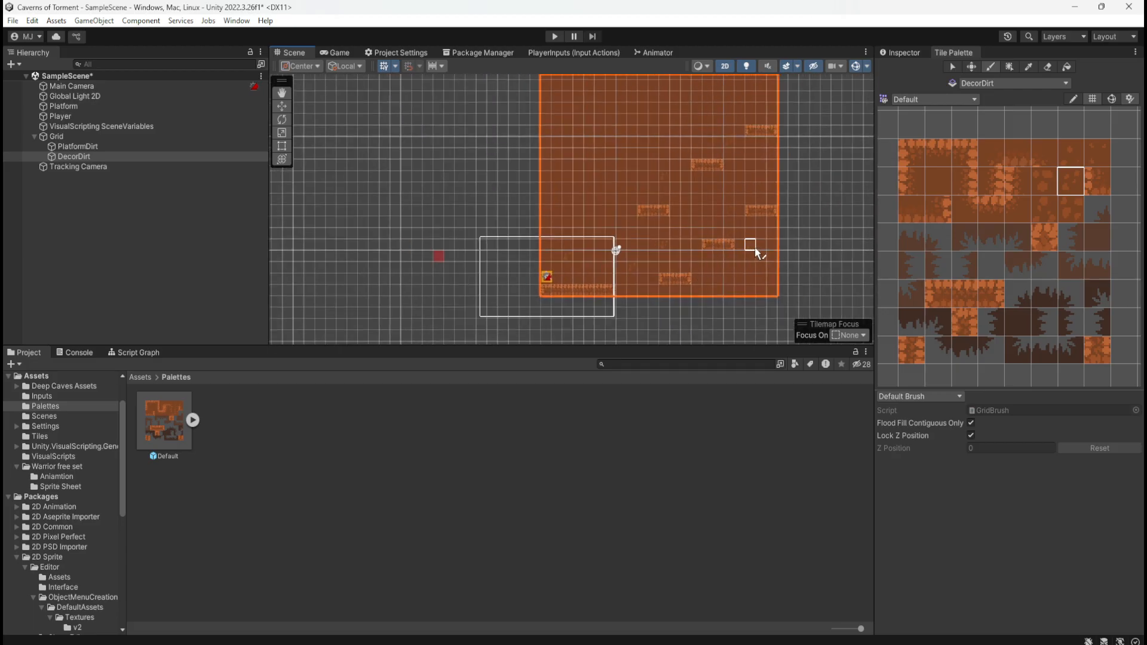
pyautogui.click(1069, 210)
pyautogui.click(1098, 151)
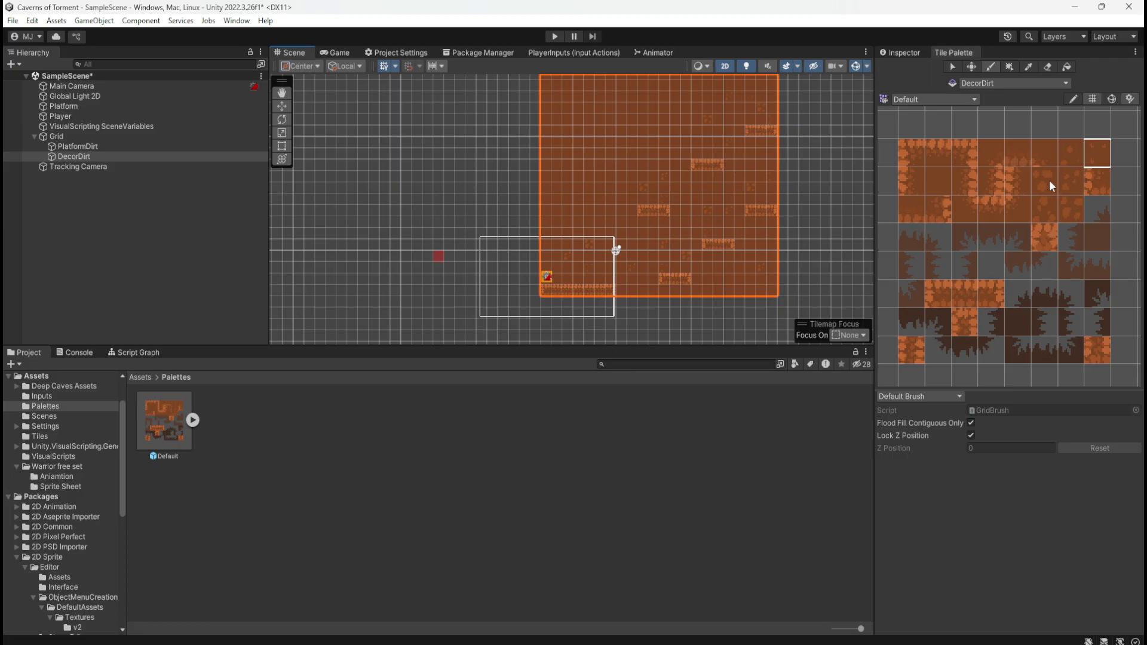
# Playtest the level by moving and jumping the player across the dirt platforms, and stop play mode after the player falls off
pyautogui.click(1045, 203)
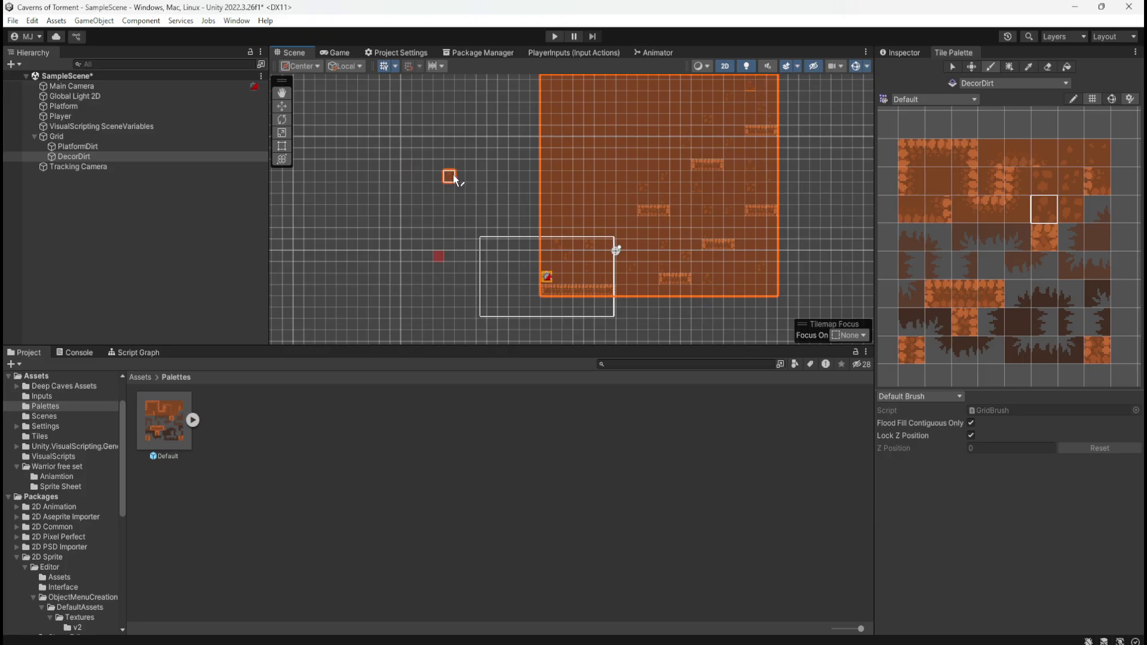
pyautogui.click(554, 37)
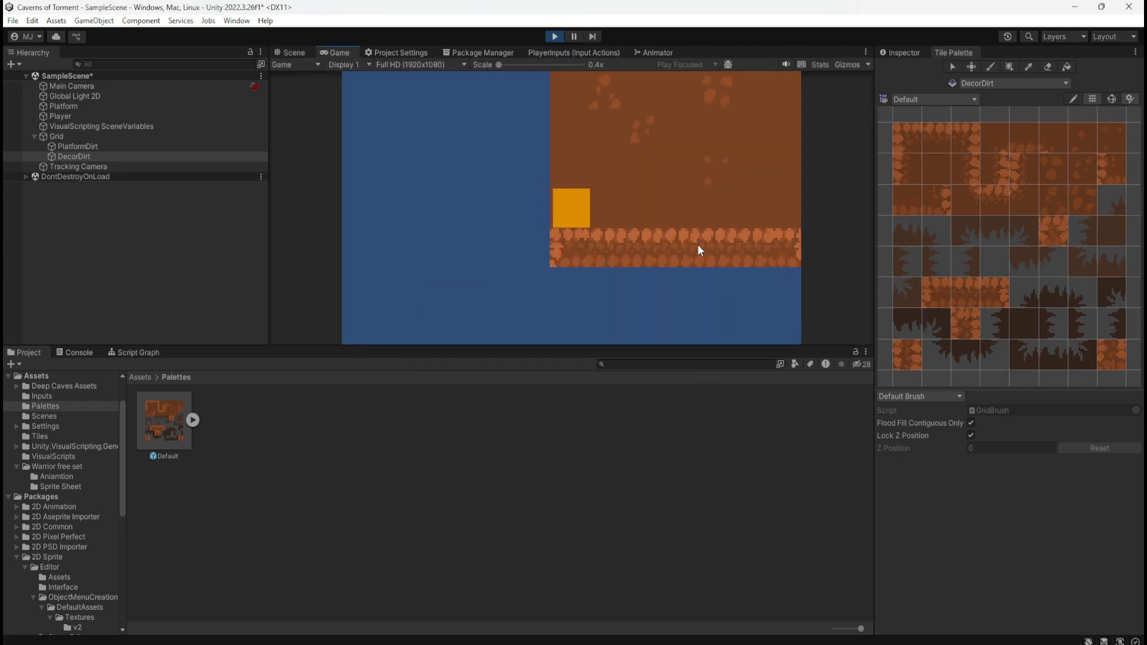
pyautogui.press('d')
pyautogui.press('space')
pyautogui.press('a')
pyautogui.press('d')
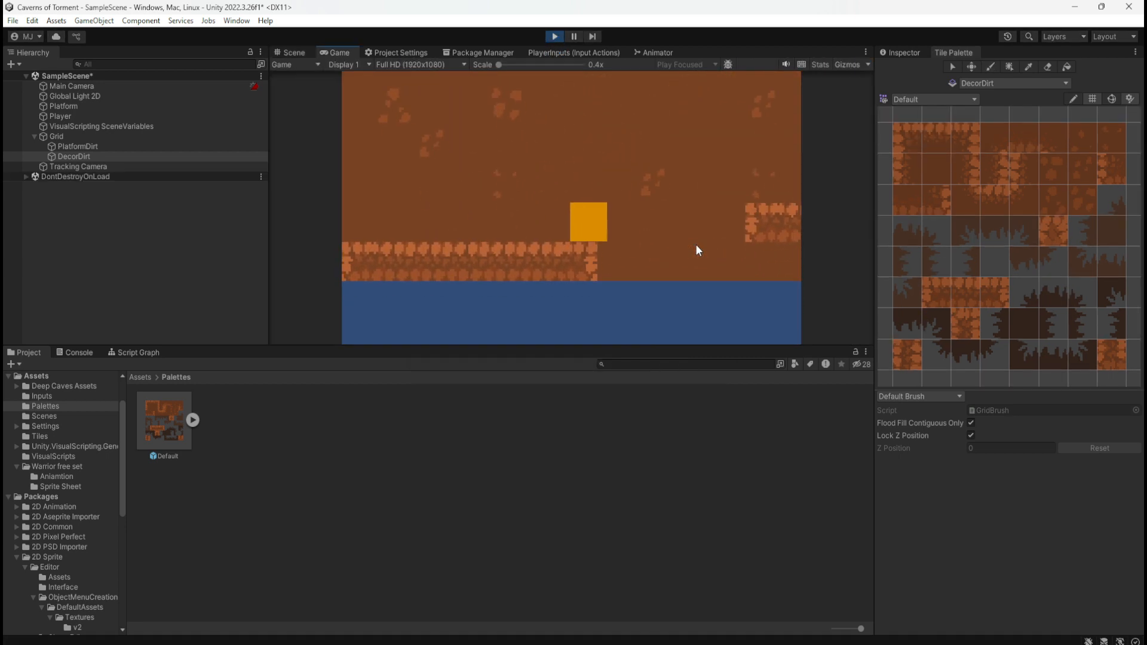
pyautogui.press('space')
pyautogui.press('space')
pyautogui.press('d')
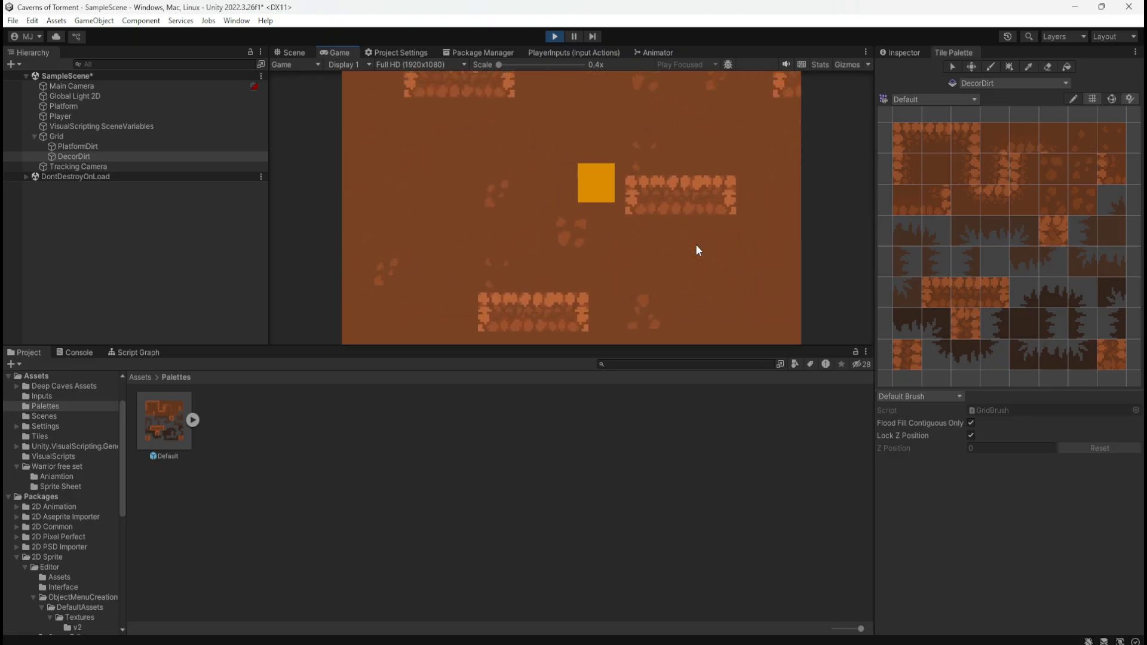
pyautogui.press('a')
pyautogui.press('space')
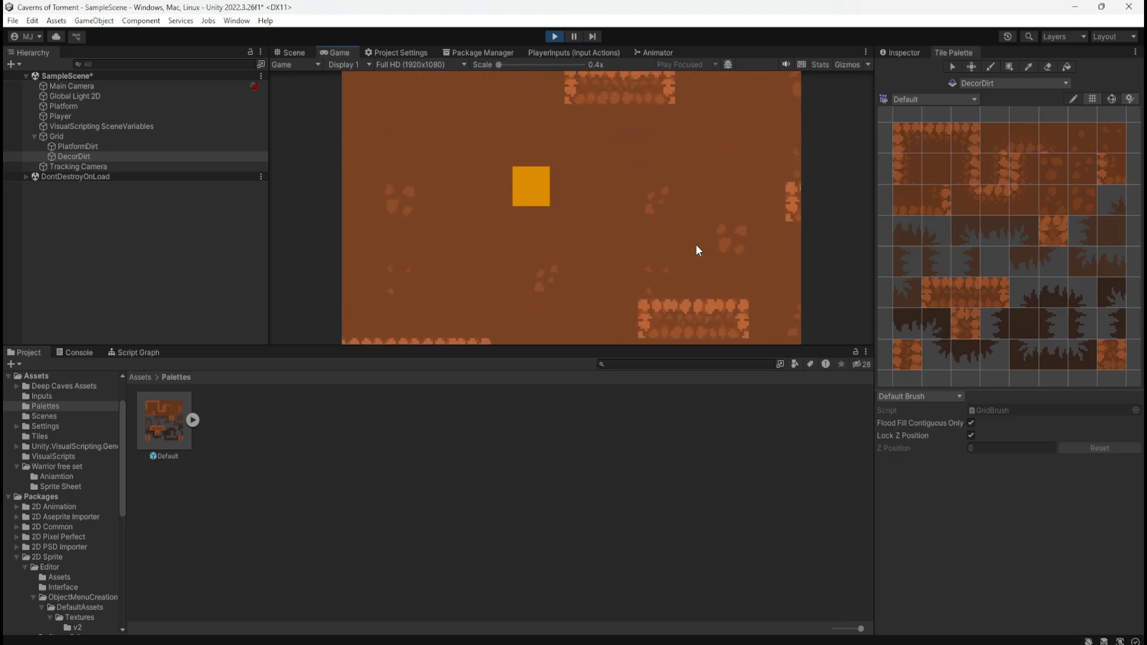
pyautogui.press('d')
pyautogui.press('space')
pyautogui.press('space')
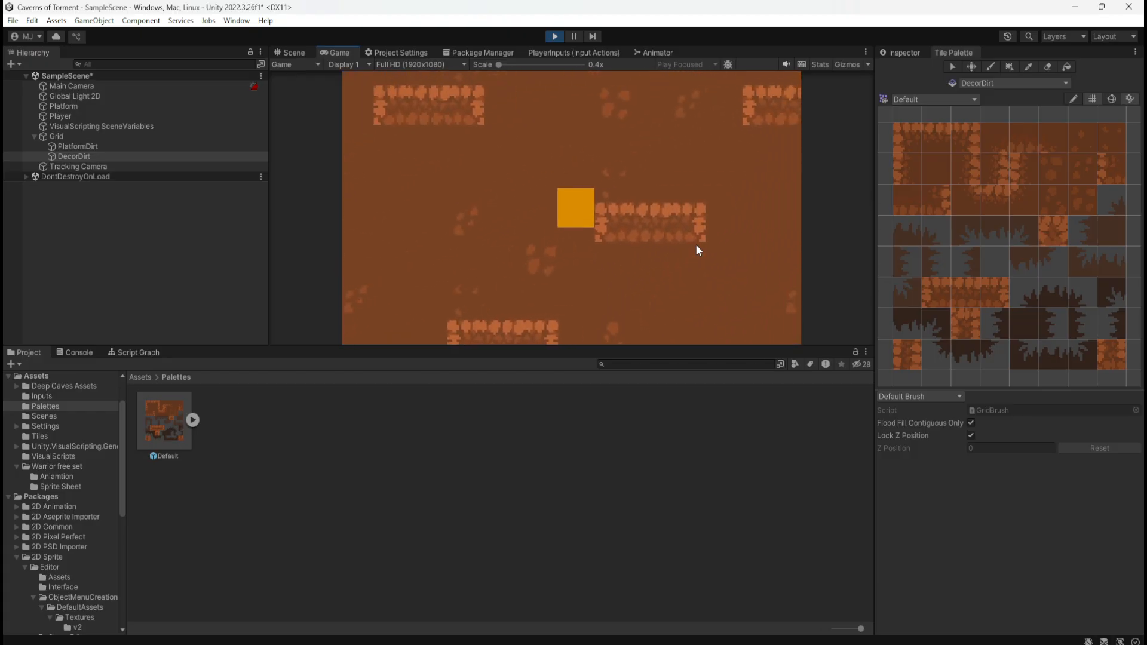
pyautogui.press('a')
pyautogui.press('d')
pyautogui.press('space')
pyautogui.press('a')
pyautogui.press('d')
pyautogui.press('space')
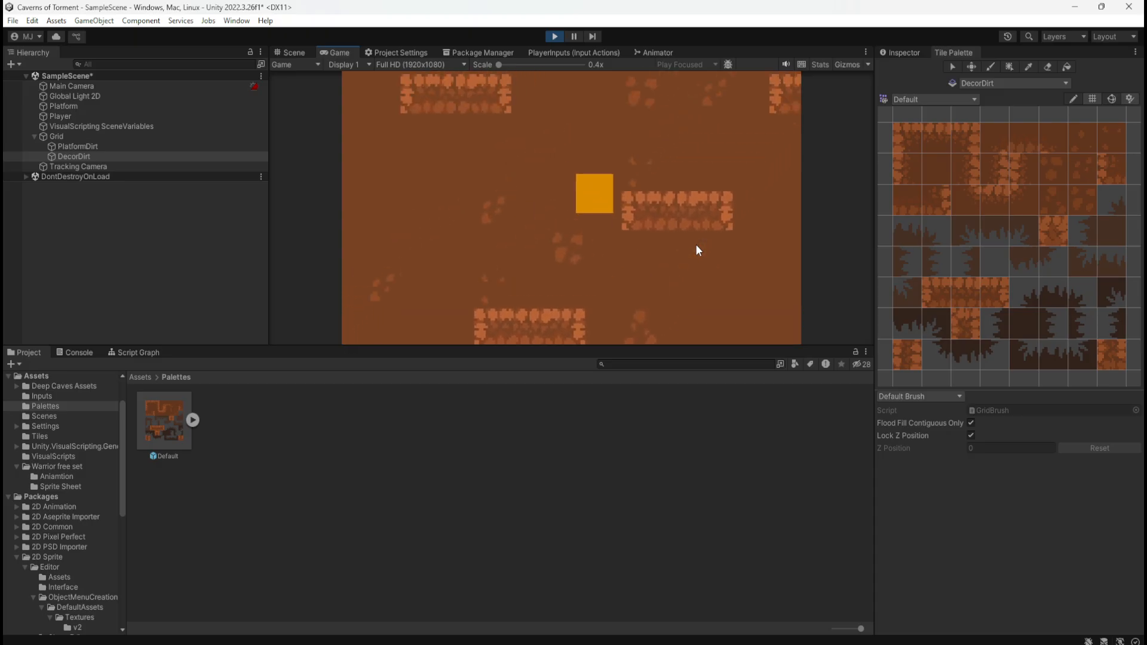
pyautogui.press('a')
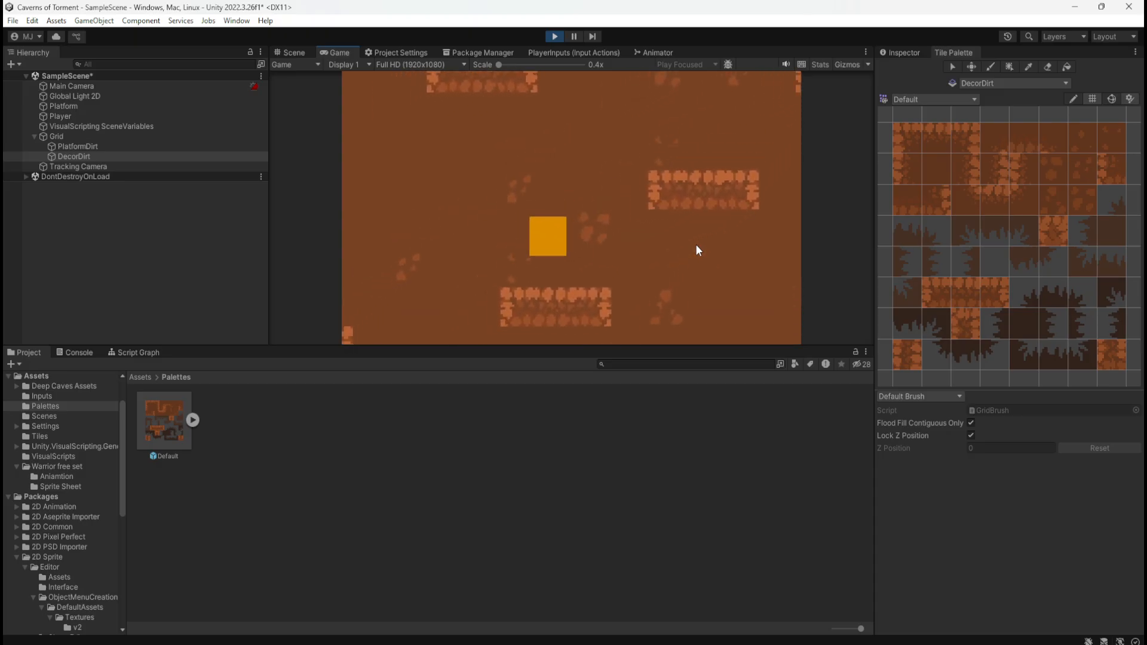
pyautogui.press('d')
pyautogui.press('space')
pyautogui.press('a')
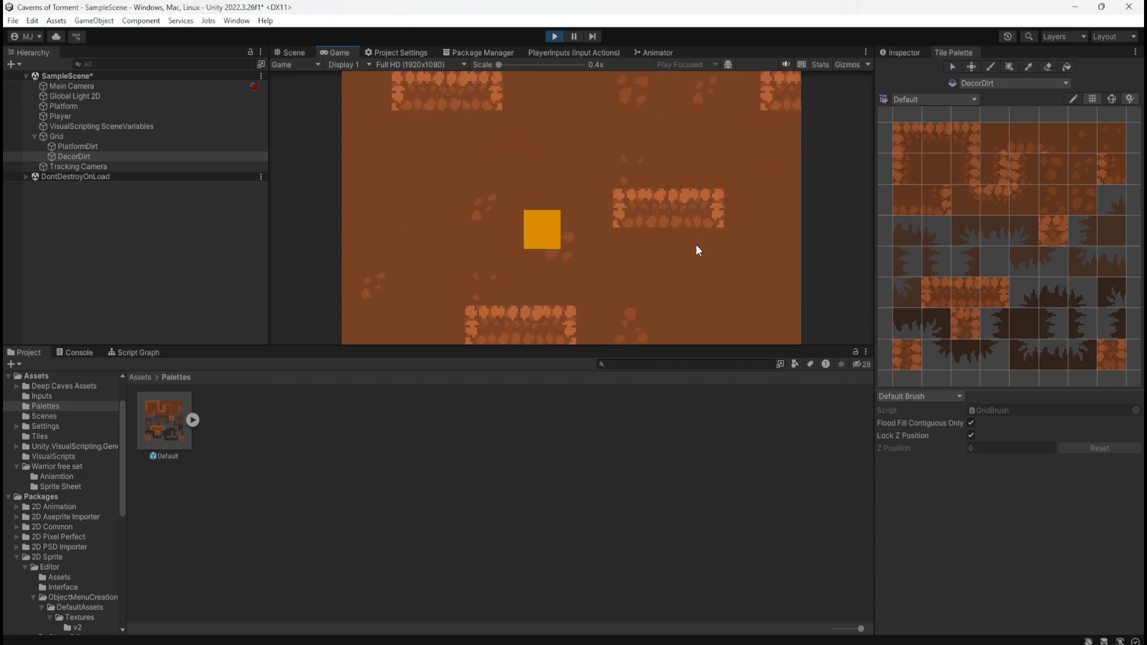
pyautogui.press('d')
pyautogui.press('space')
pyautogui.press('d')
pyautogui.press('a')
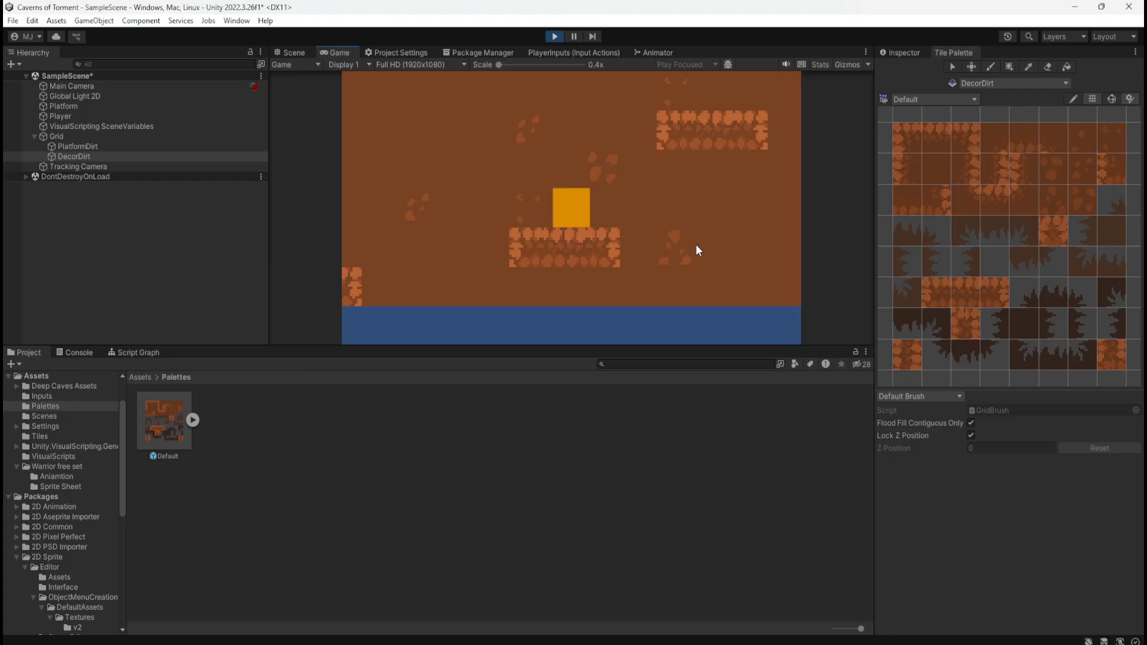
pyautogui.press('d')
pyautogui.press('space')
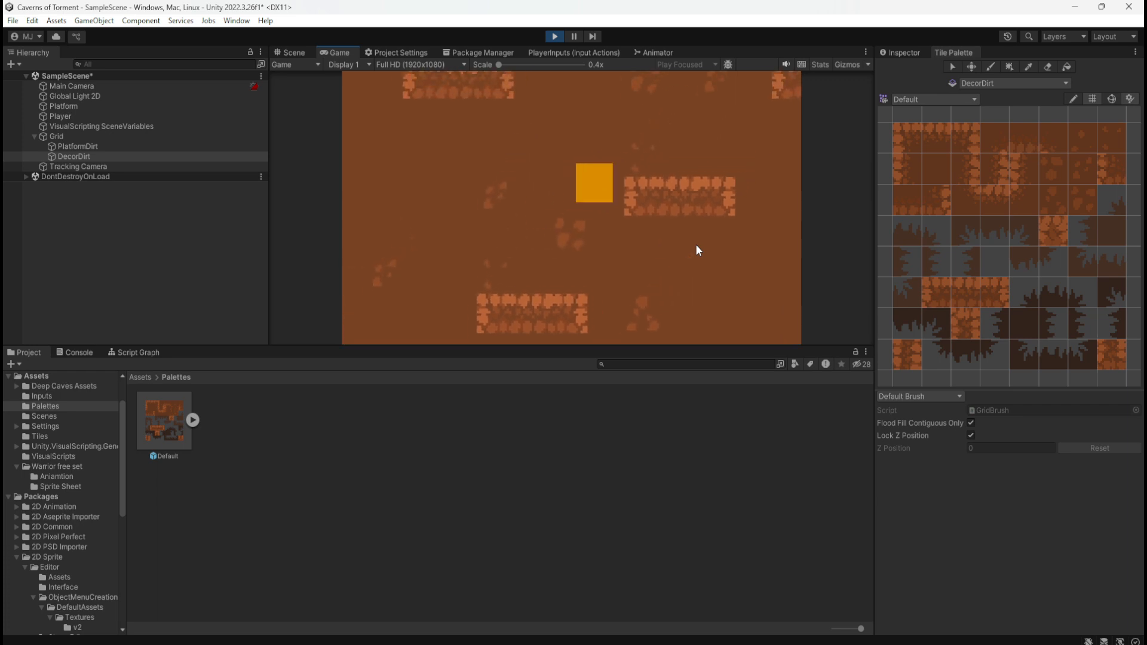
pyautogui.press('a')
pyautogui.press('space')
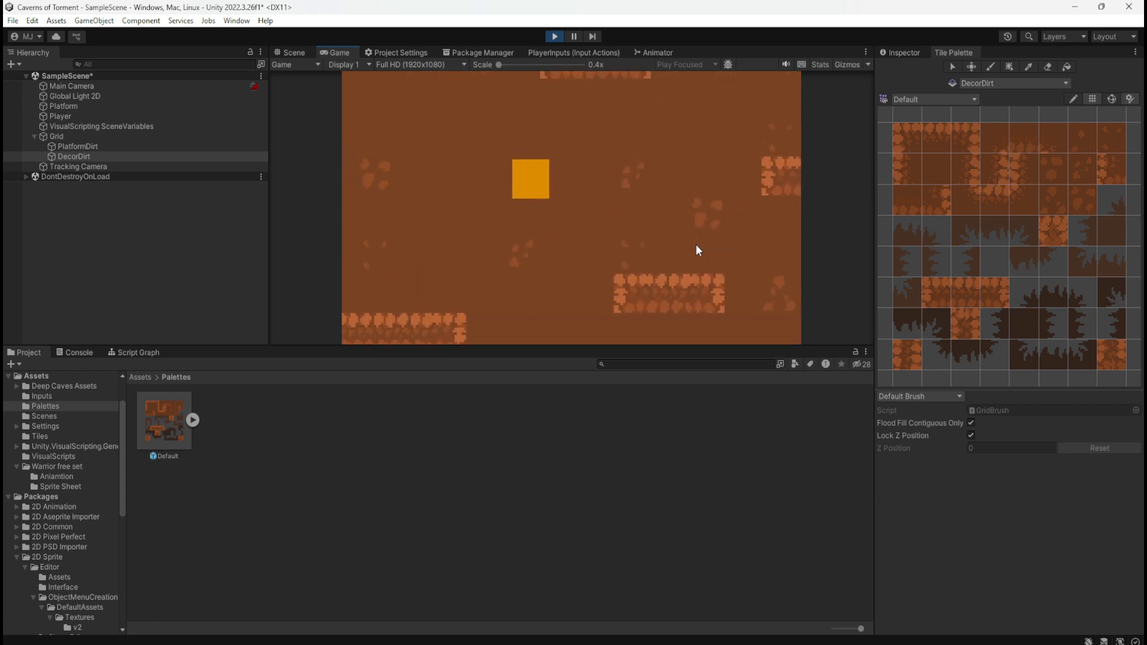
pyautogui.press('d')
pyautogui.press('space')
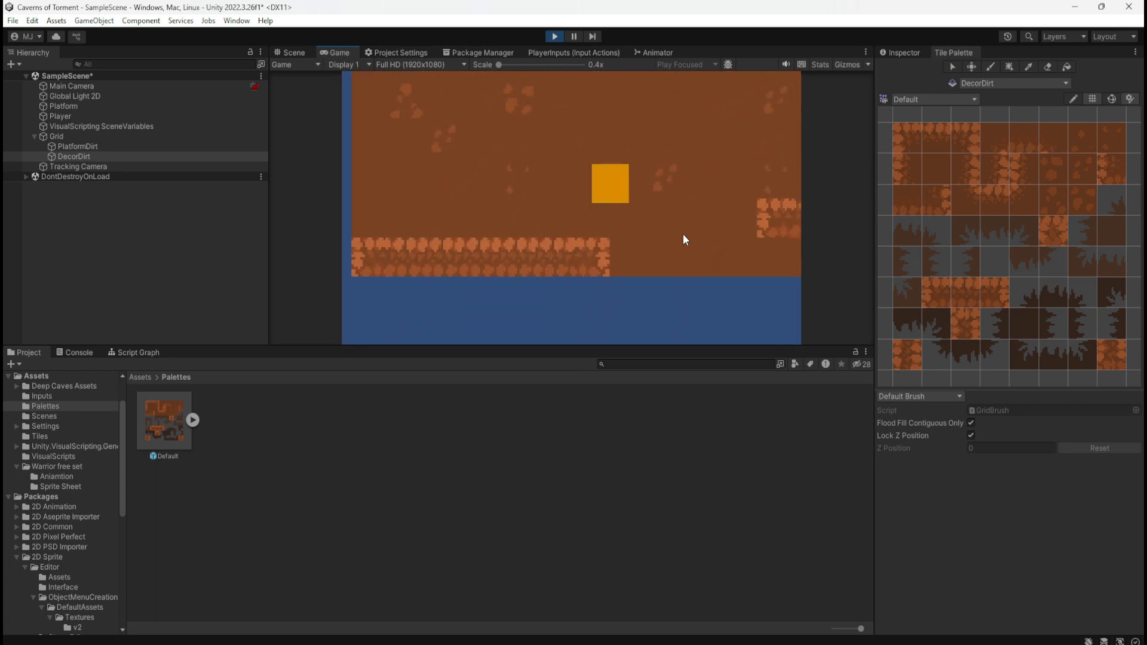
pyautogui.press('space')
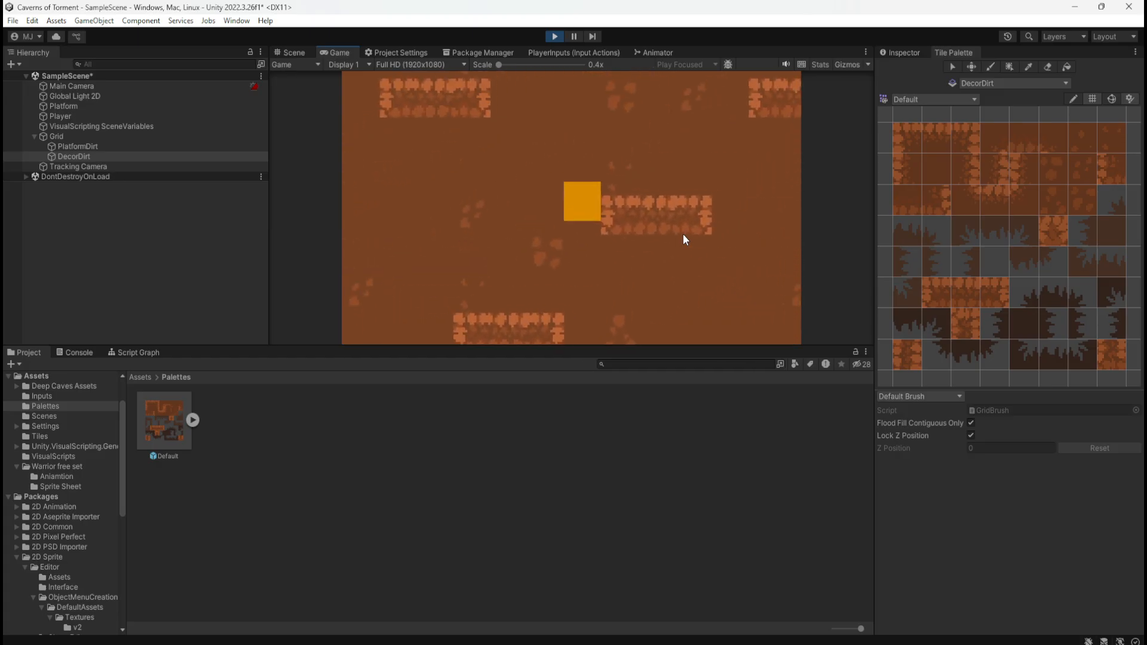
pyautogui.press('a')
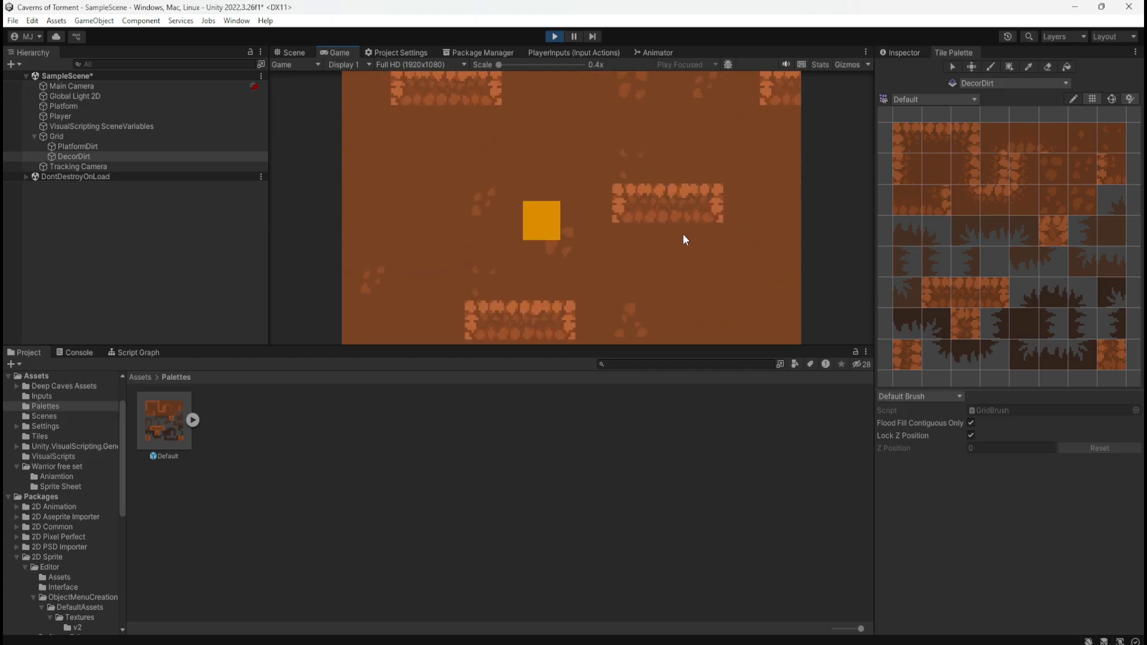
pyautogui.press('space')
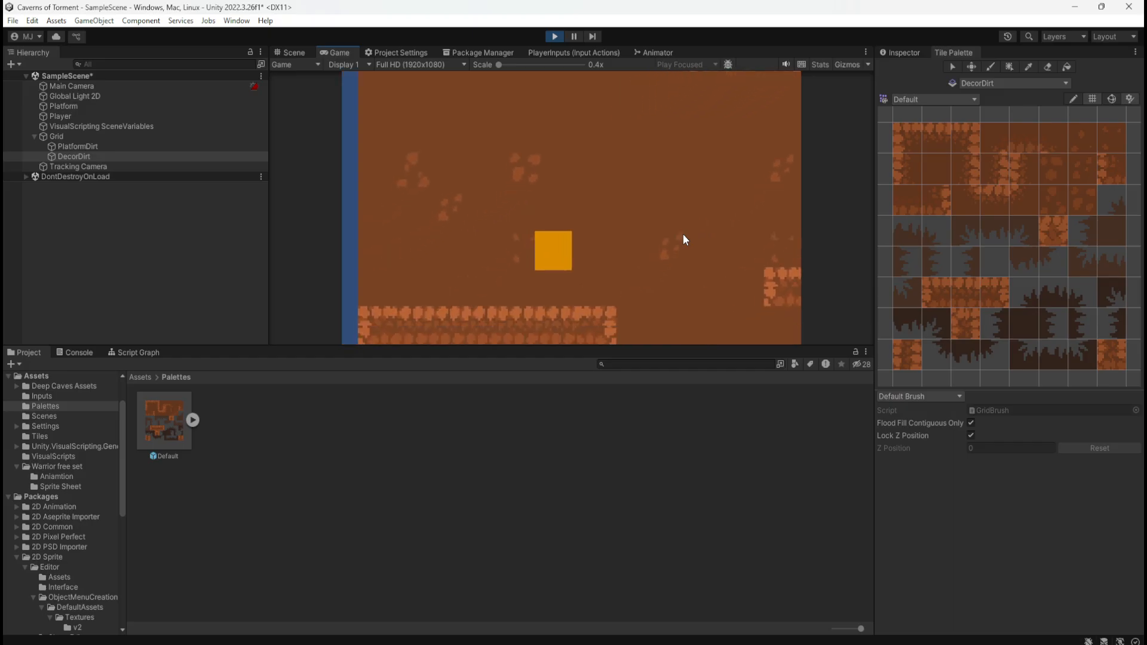
pyautogui.press('d')
pyautogui.press('space')
pyautogui.press('a')
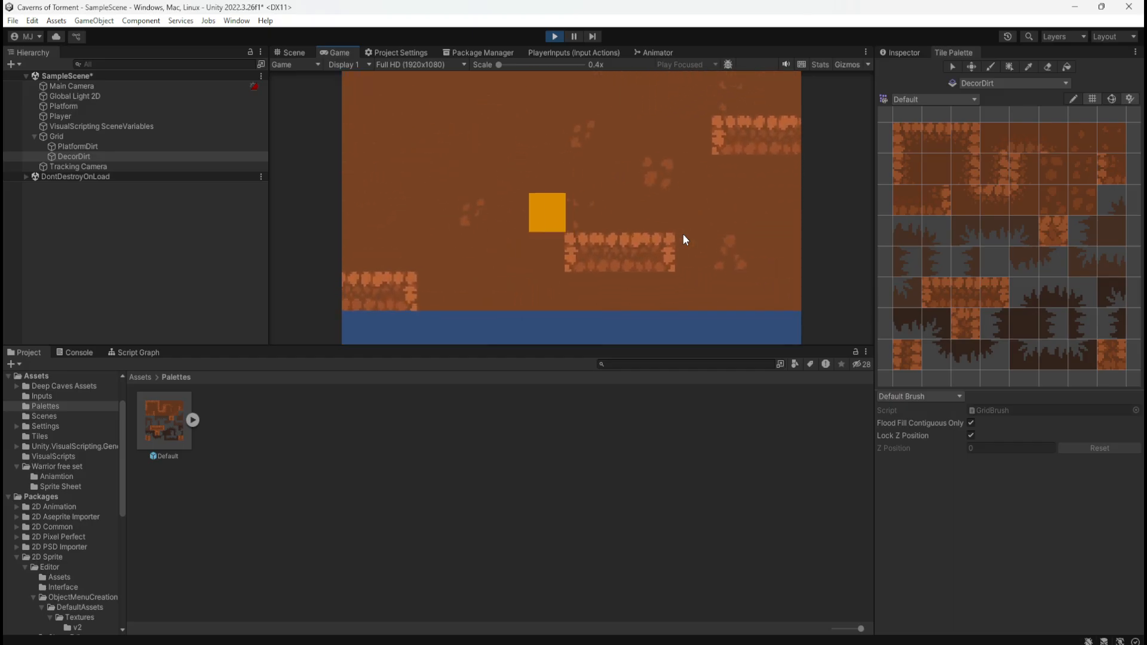
pyautogui.press('d')
pyautogui.press('a')
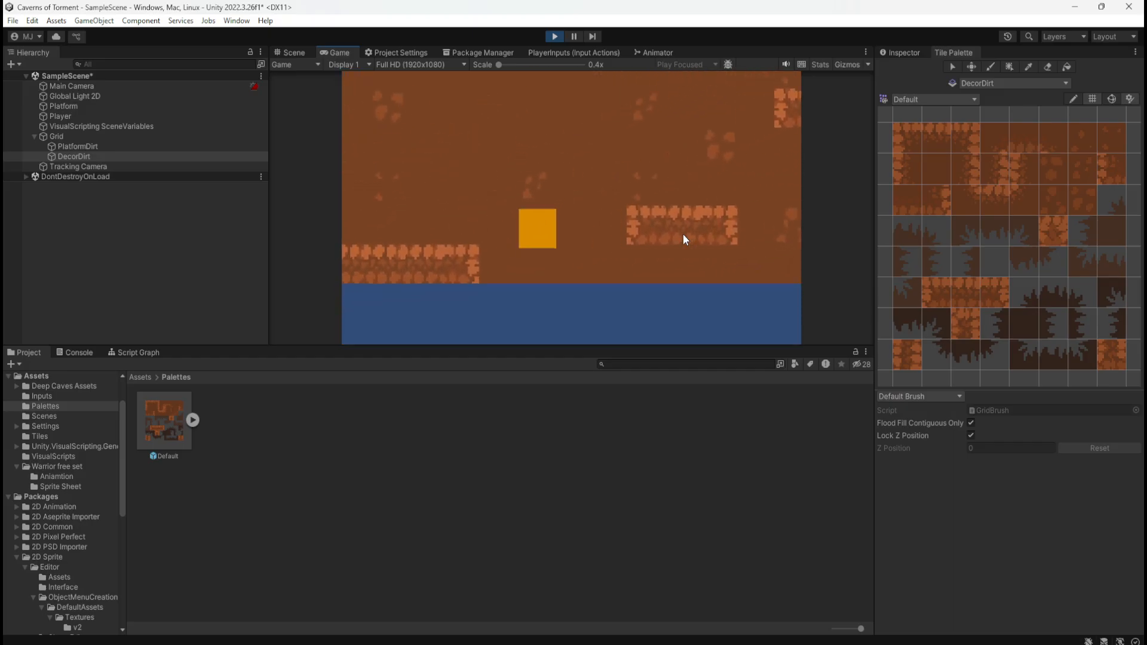
pyautogui.press('d')
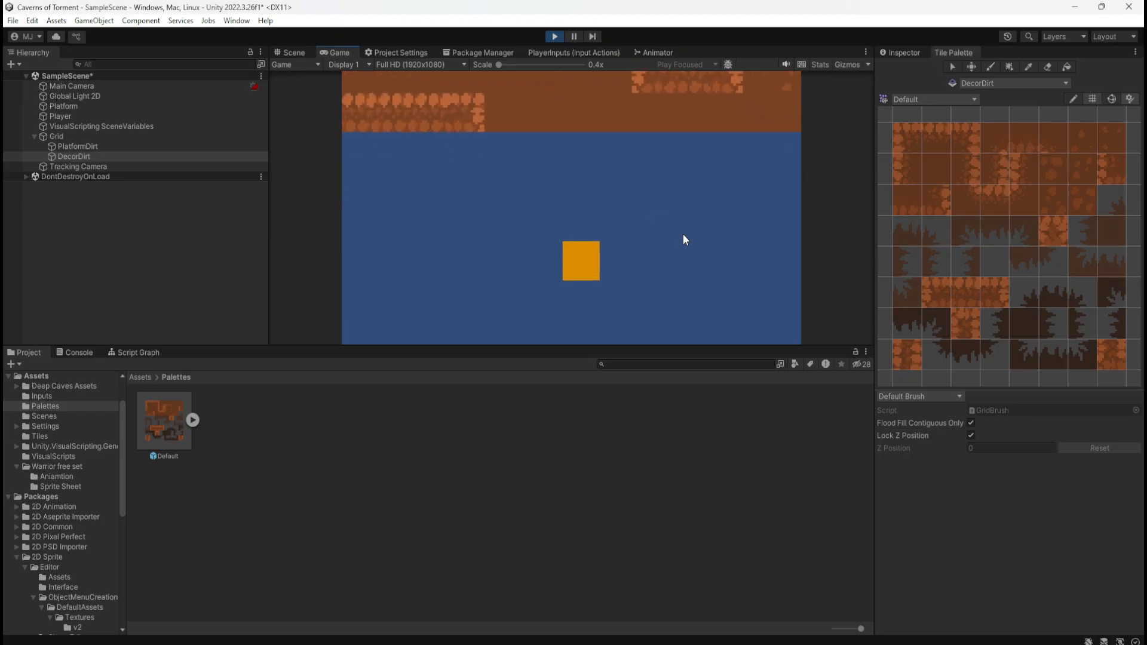
pyautogui.click(552, 36)
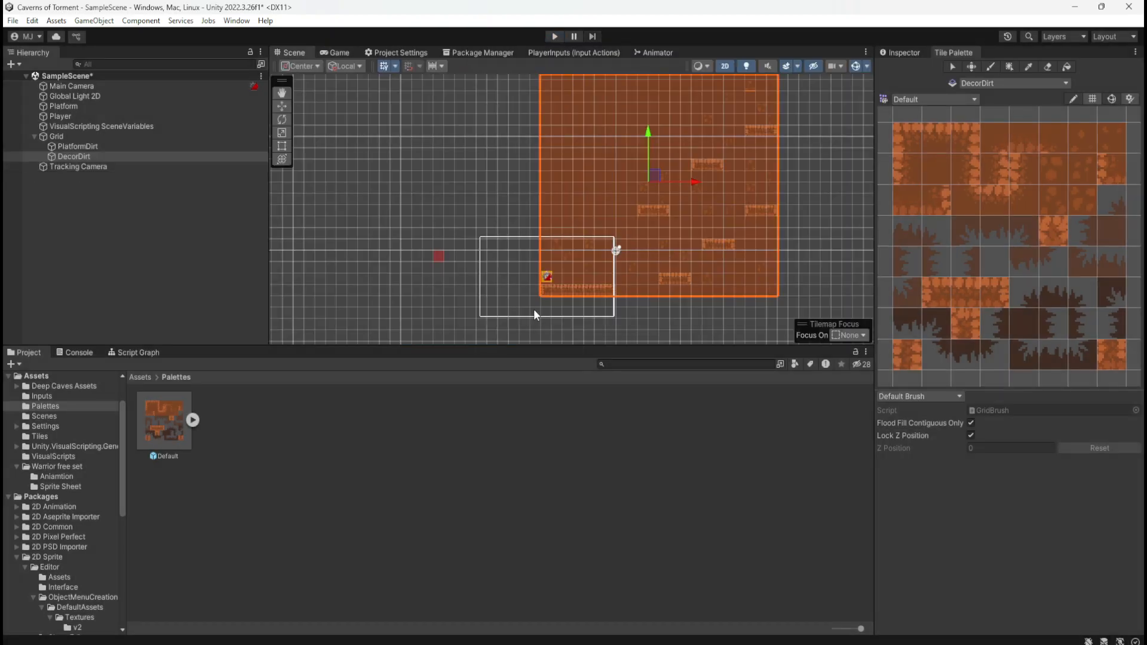
# Examine the component settings of the PlatformDirt tilemap and of the DecorDirt tilemap
pyautogui.scroll(3, 684, 228)
pyautogui.click(114, 146)
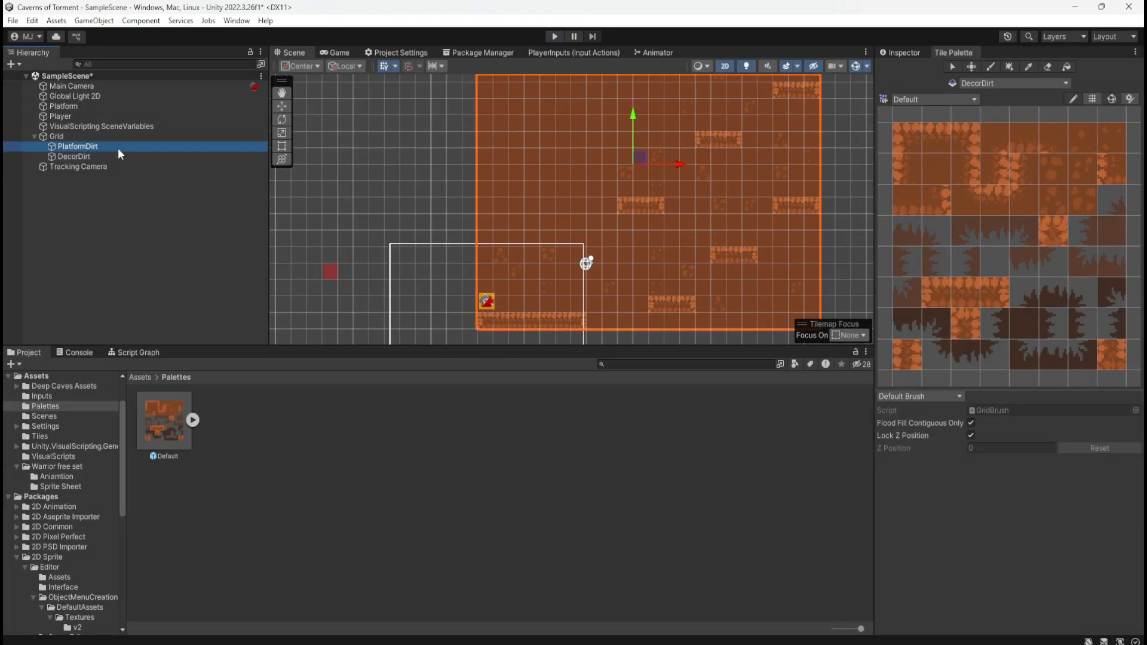
pyautogui.click(904, 53)
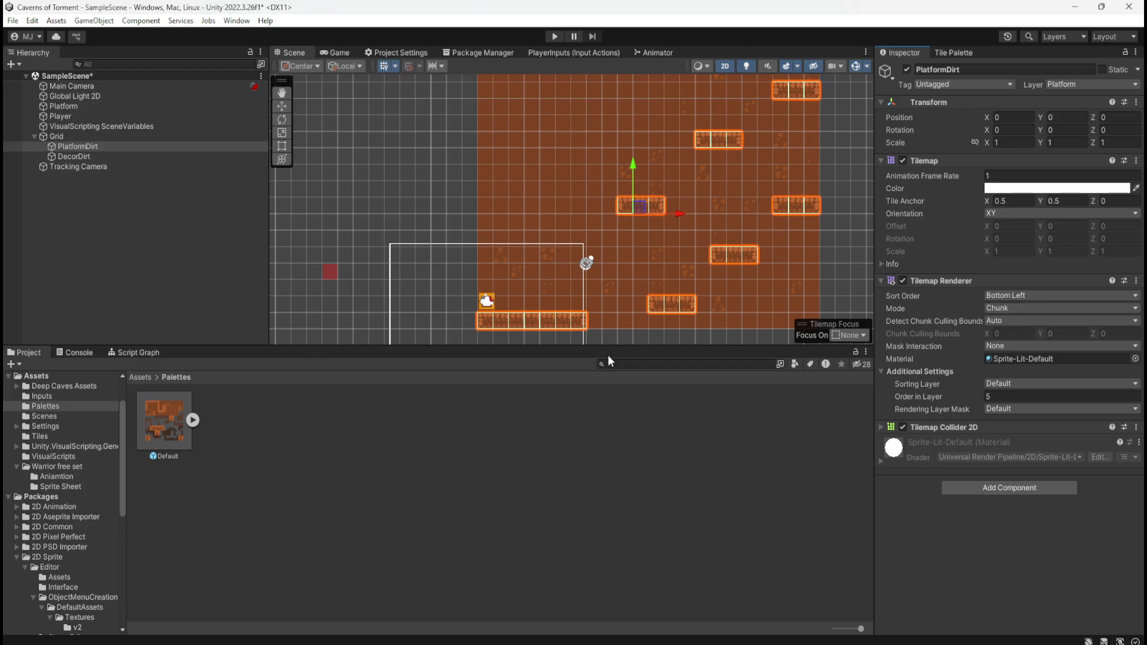
pyautogui.scroll(-1, 453, 299)
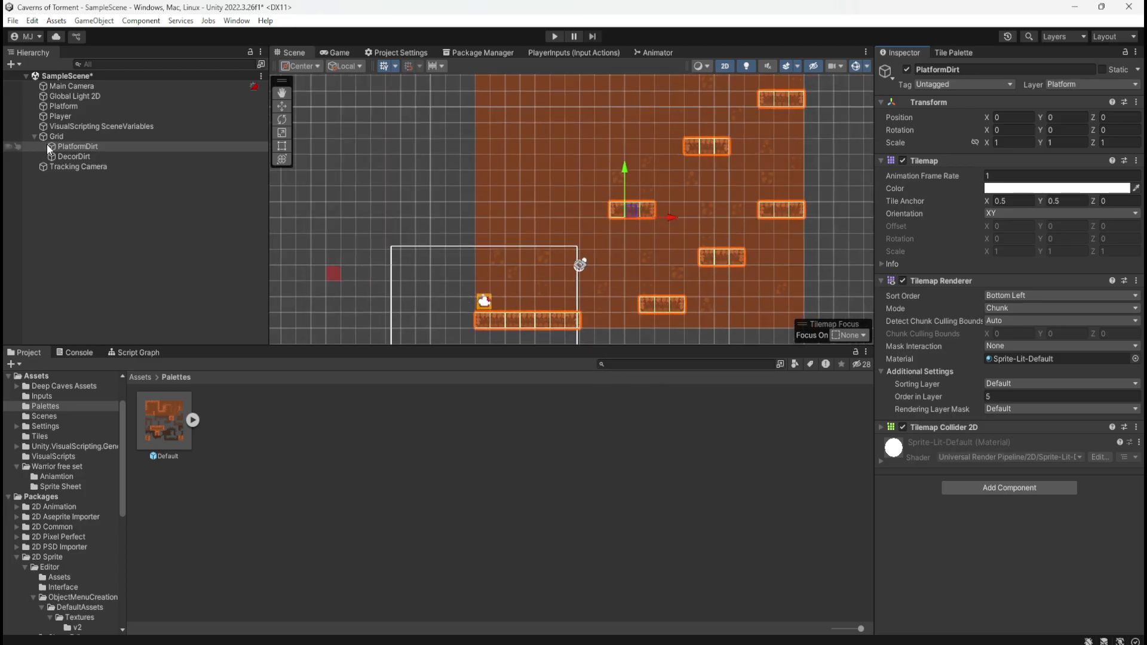
pyautogui.click(82, 157)
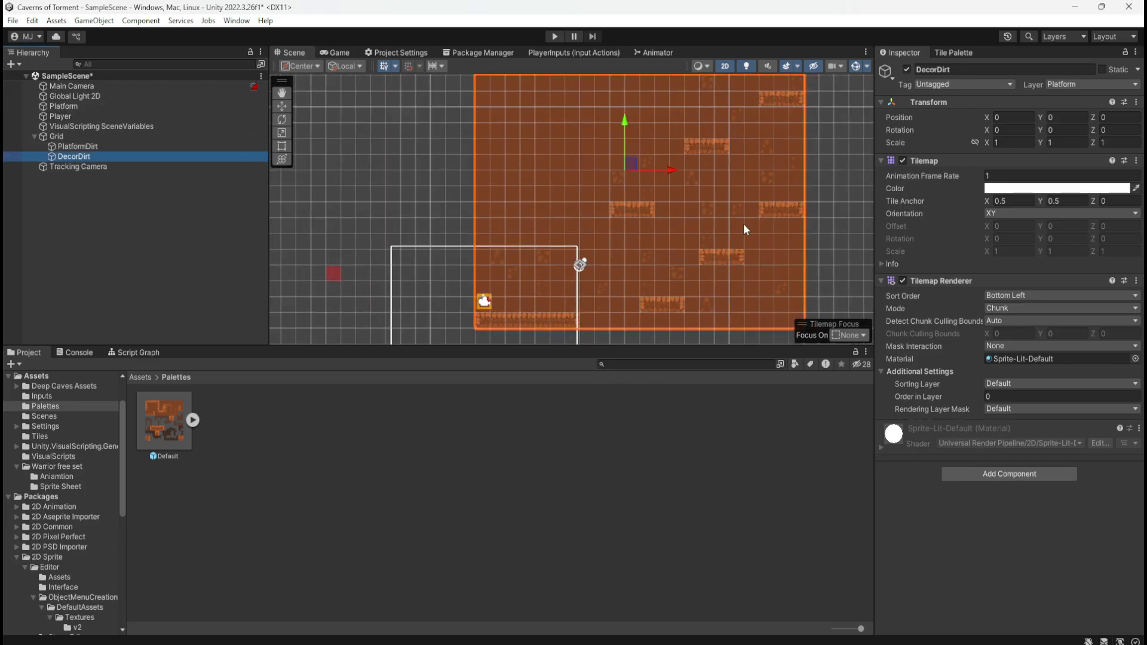
pyautogui.scroll(-2, 496, 263)
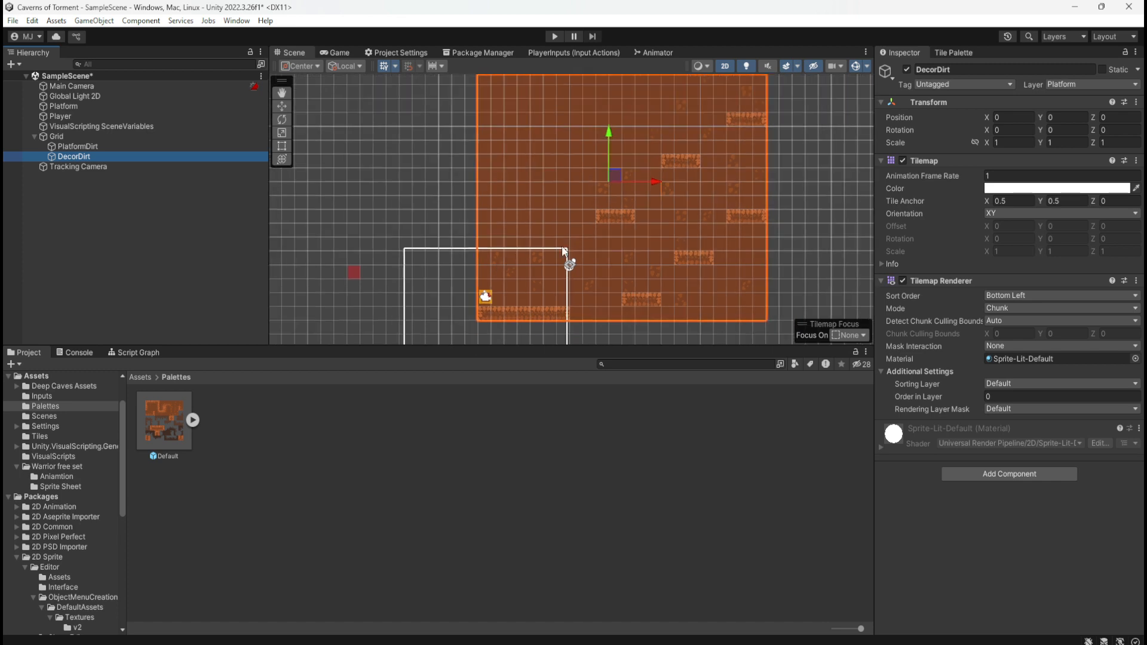
pyautogui.scroll(1, 635, 237)
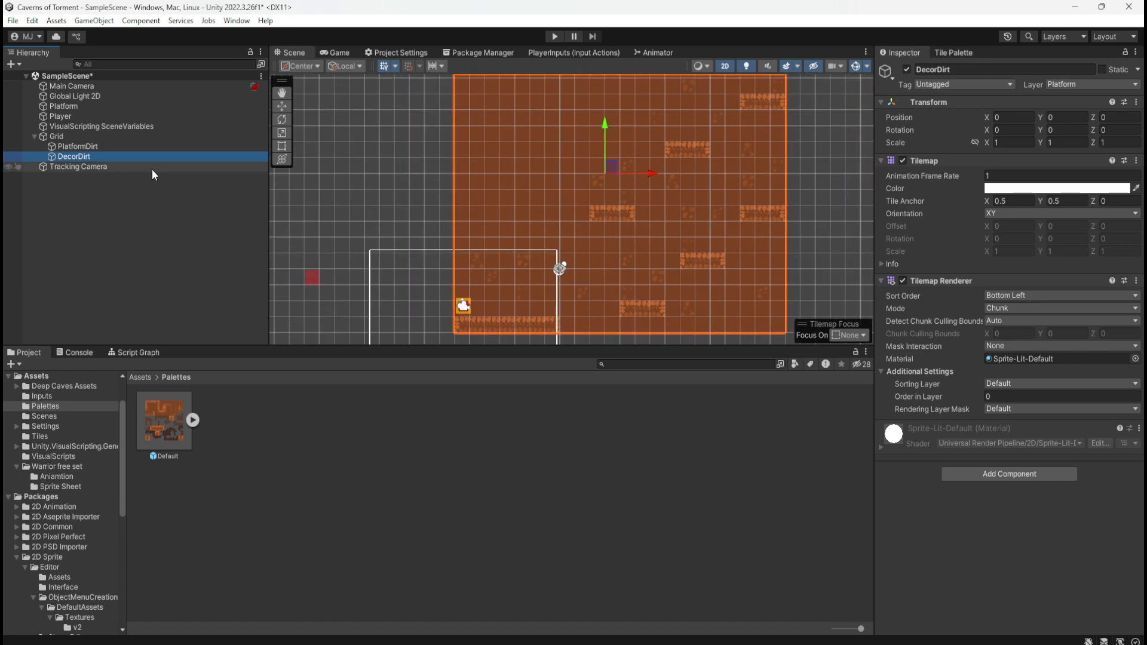
pyautogui.rightClick(69, 184)
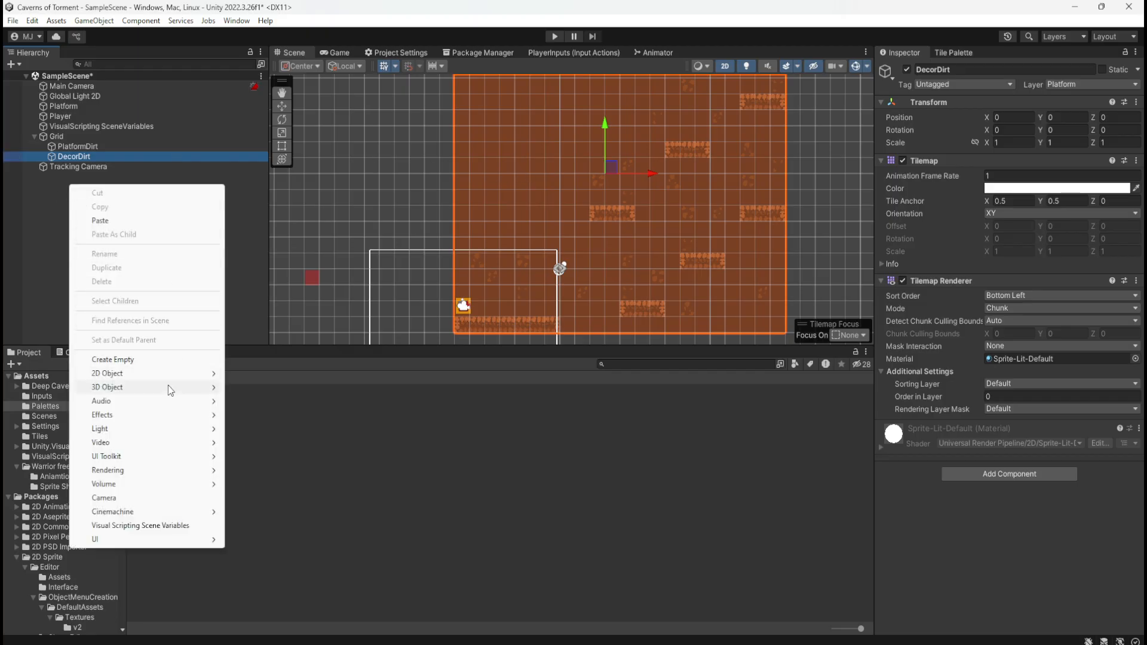
pyautogui.moveTo(181, 373)
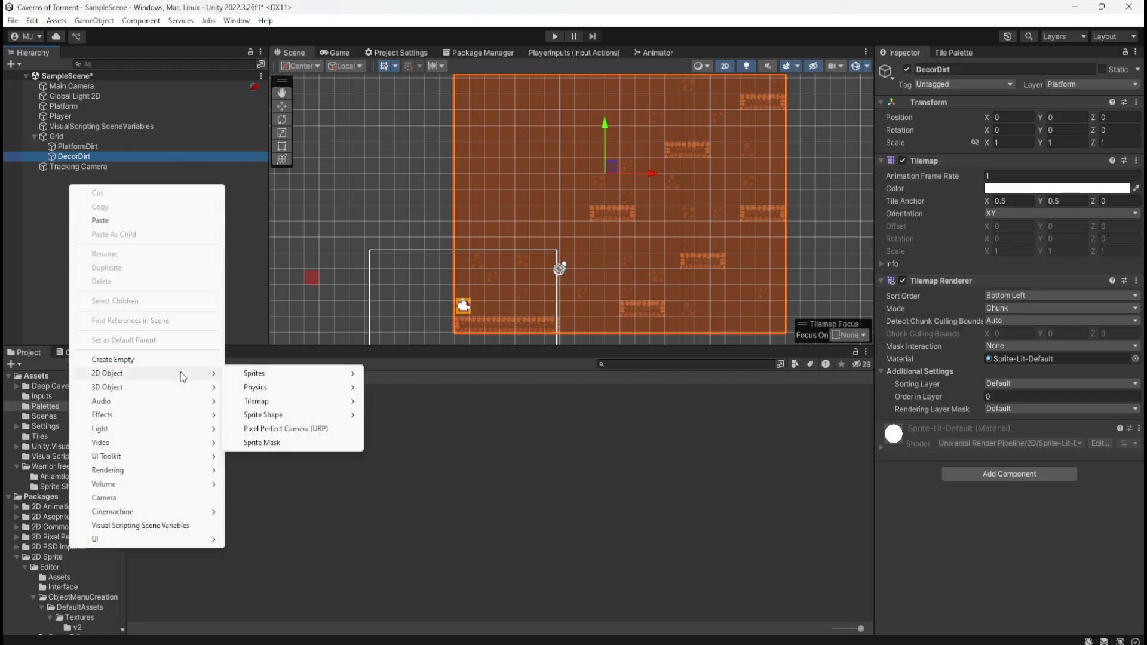
pyautogui.moveTo(284, 401)
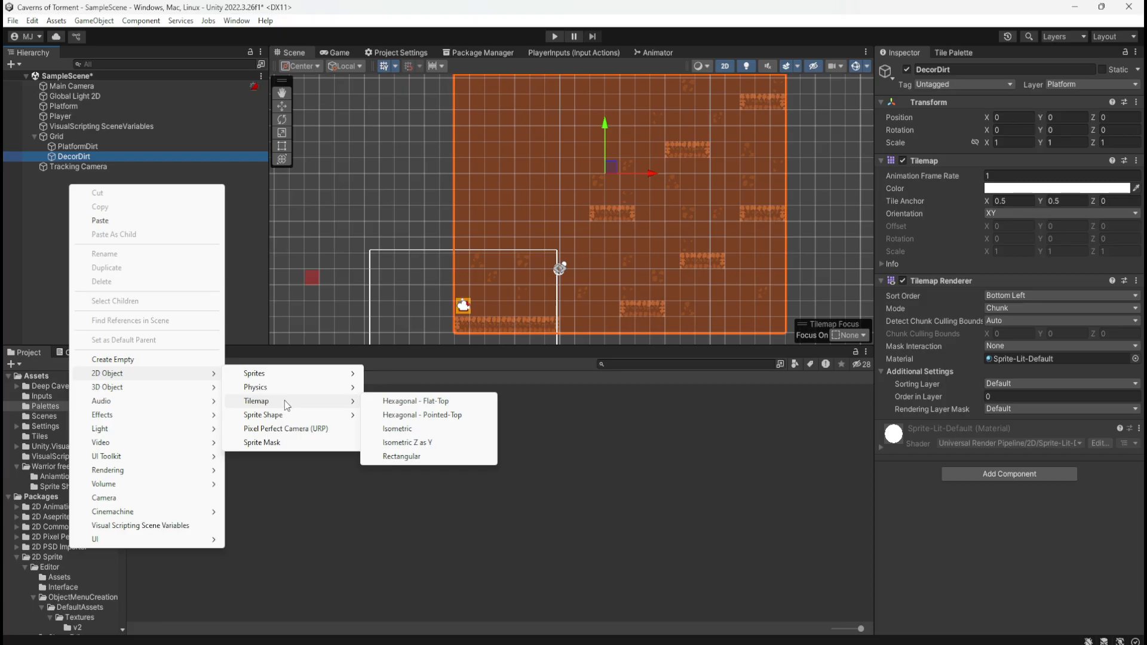
pyautogui.click(192, 164)
# Compare the PlatformDirt and DecorDirt tilemaps under Grid by selecting them alternately, ending on PlatformDirt
pyautogui.click(128, 149)
pyautogui.click(123, 156)
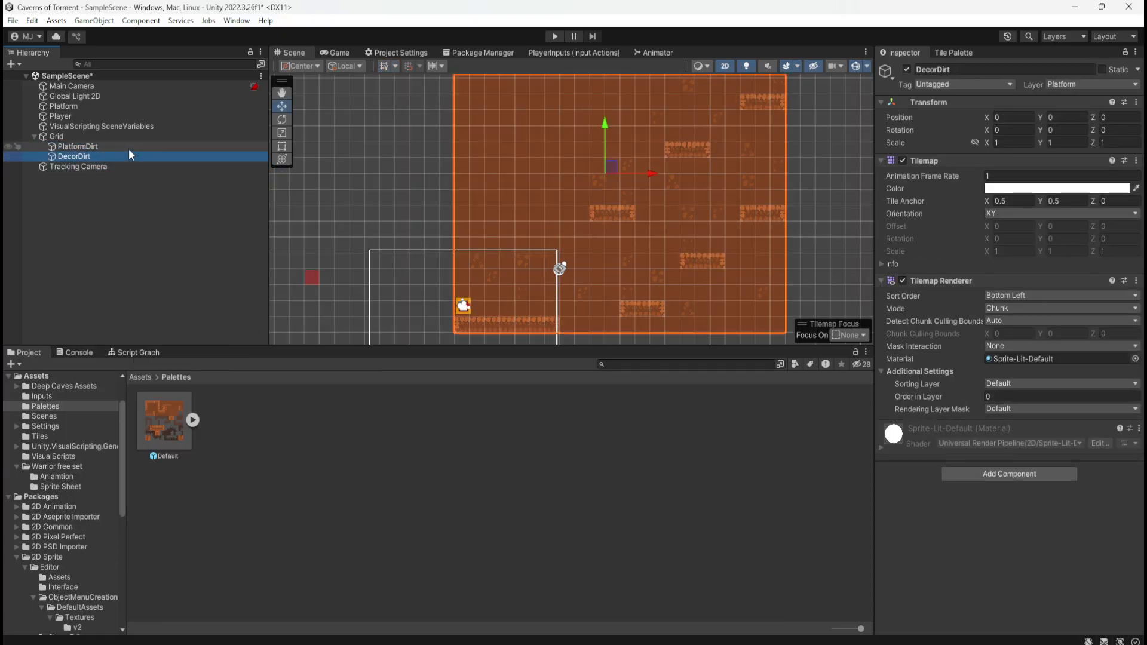
pyautogui.click(129, 147)
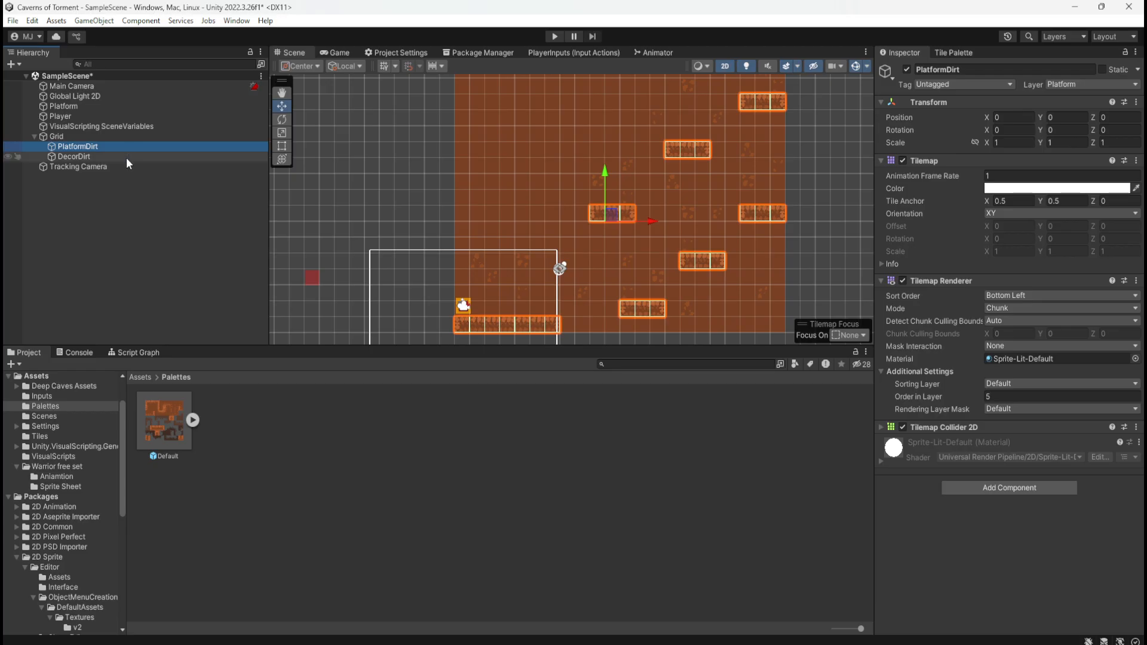
pyautogui.click(126, 156)
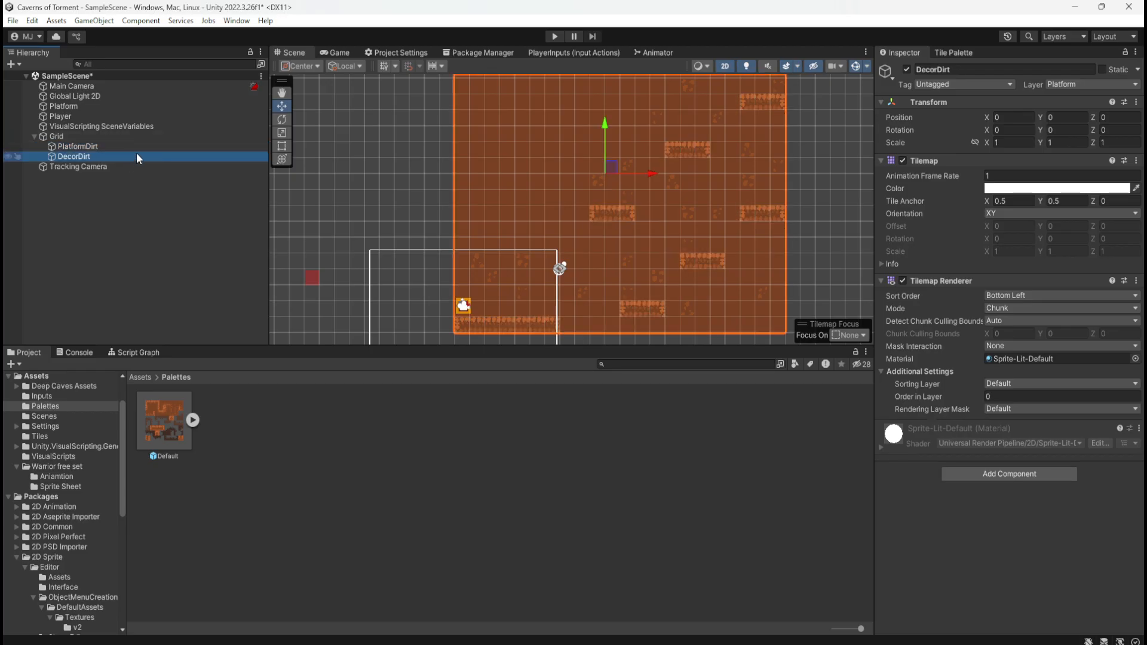
pyautogui.click(123, 147)
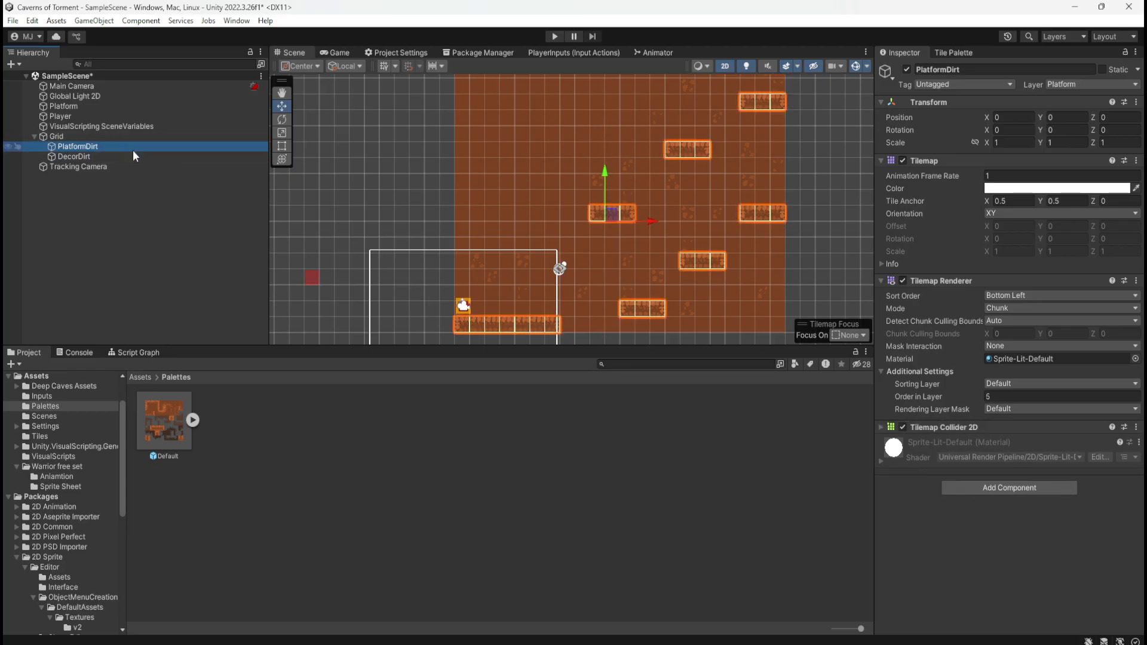
pyautogui.click(126, 155)
pyautogui.click(137, 149)
# Return to the root Assets folder, reopen Palettes, and look into the Default palette's contents
pyautogui.click(141, 377)
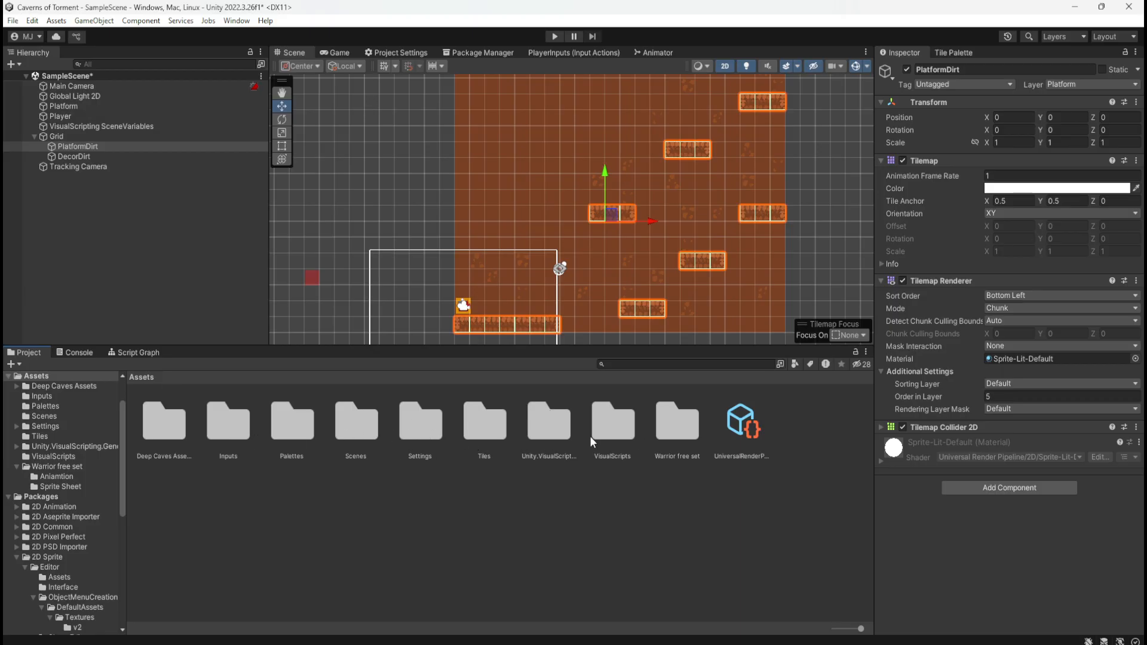
pyautogui.doubleClick(302, 428)
pyautogui.click(192, 420)
pyautogui.click(192, 420)
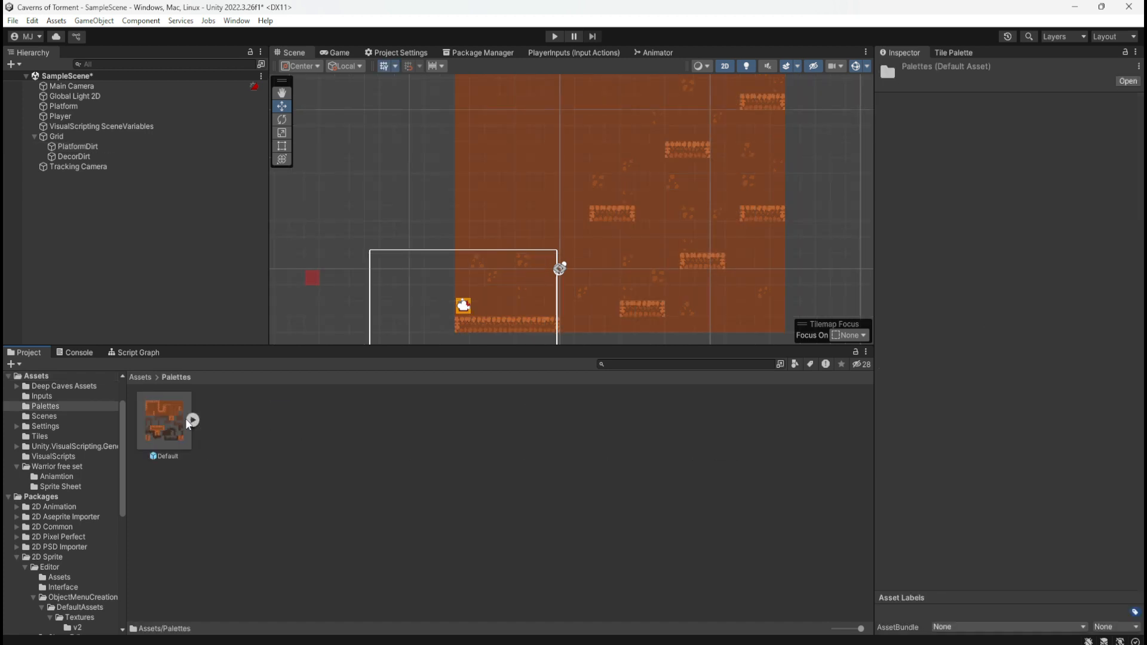
# Rename the Default tile palette in the Palettes folder to Dirt
pyautogui.click(162, 415)
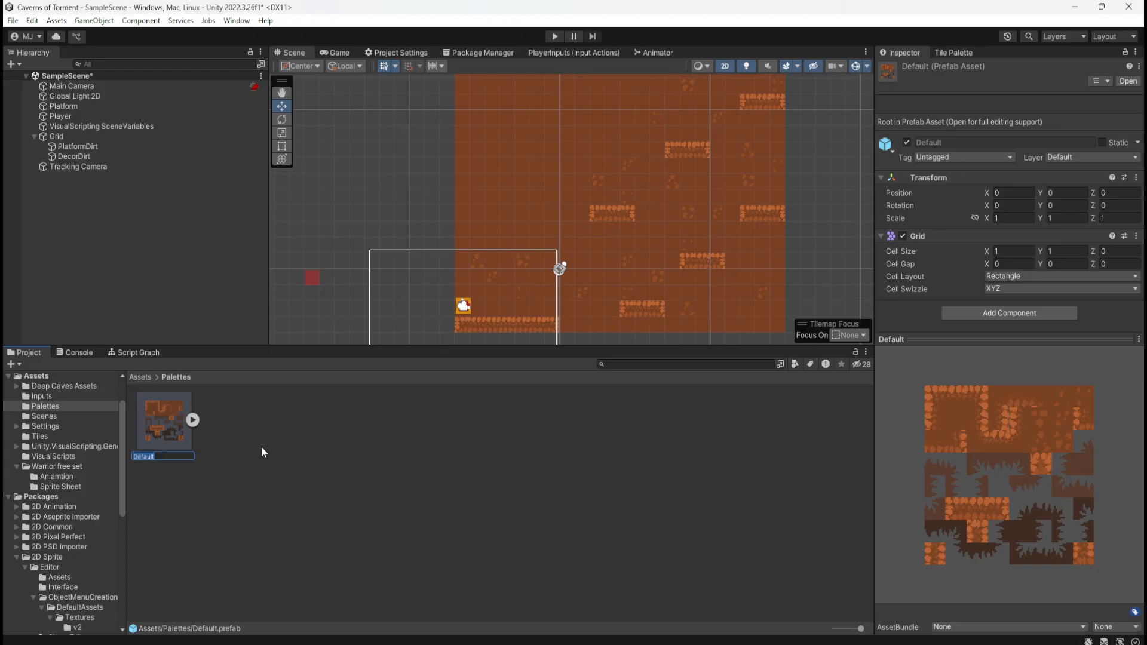
pyautogui.write('Dirt')
pyautogui.press('Return')
pyautogui.click(261, 446)
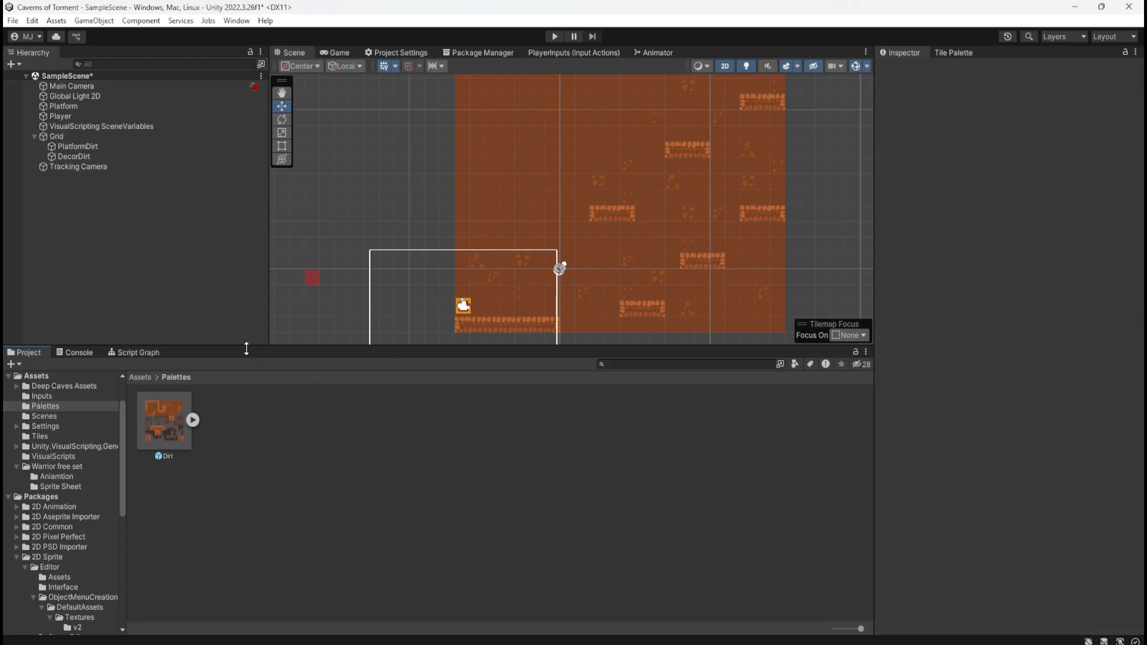
# View the Cave_Biome2Decs image from Deep Caves Assets > Cave 2 enlarged in the image viewer, and close it
pyautogui.click(148, 378)
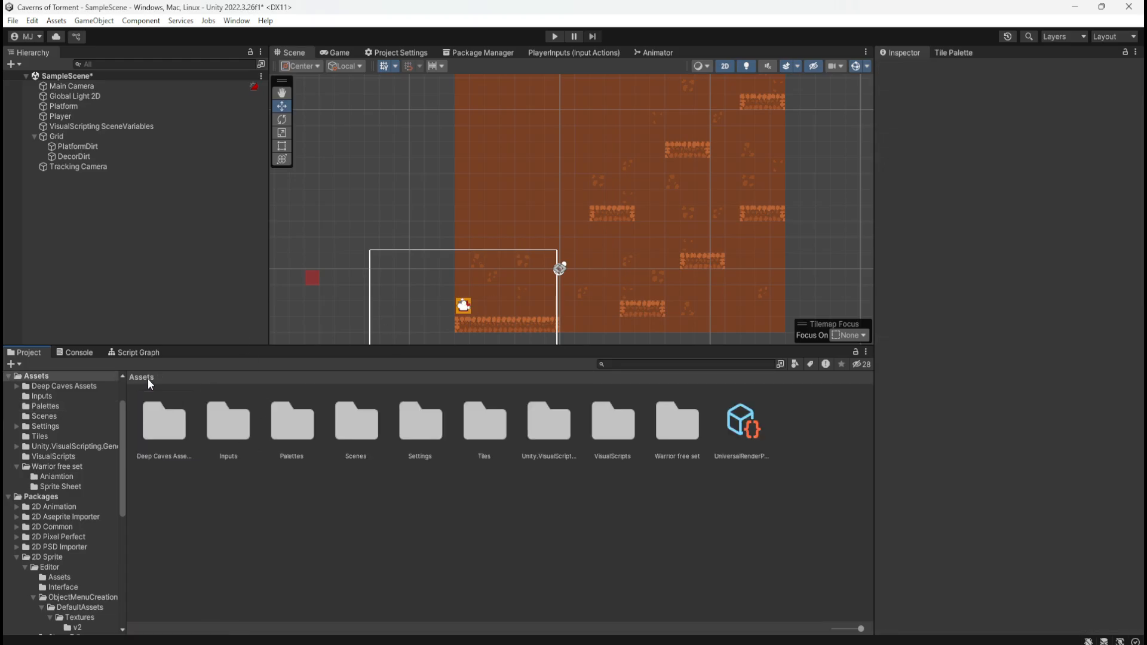
pyautogui.doubleClick(183, 425)
pyautogui.doubleClick(219, 431)
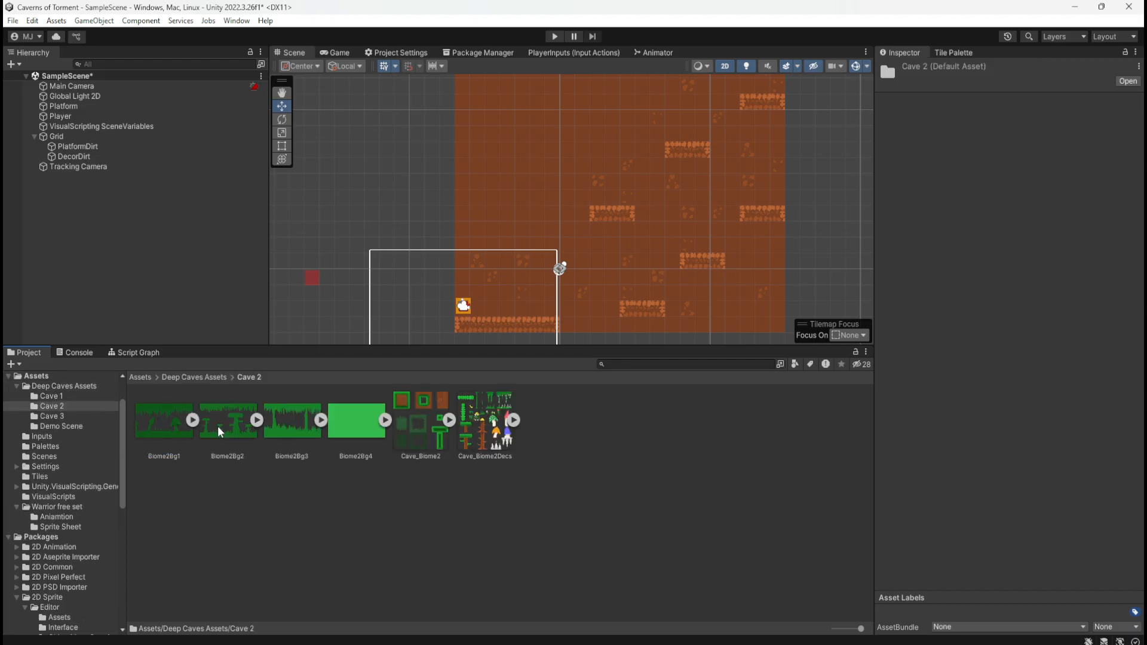
pyautogui.click(487, 442)
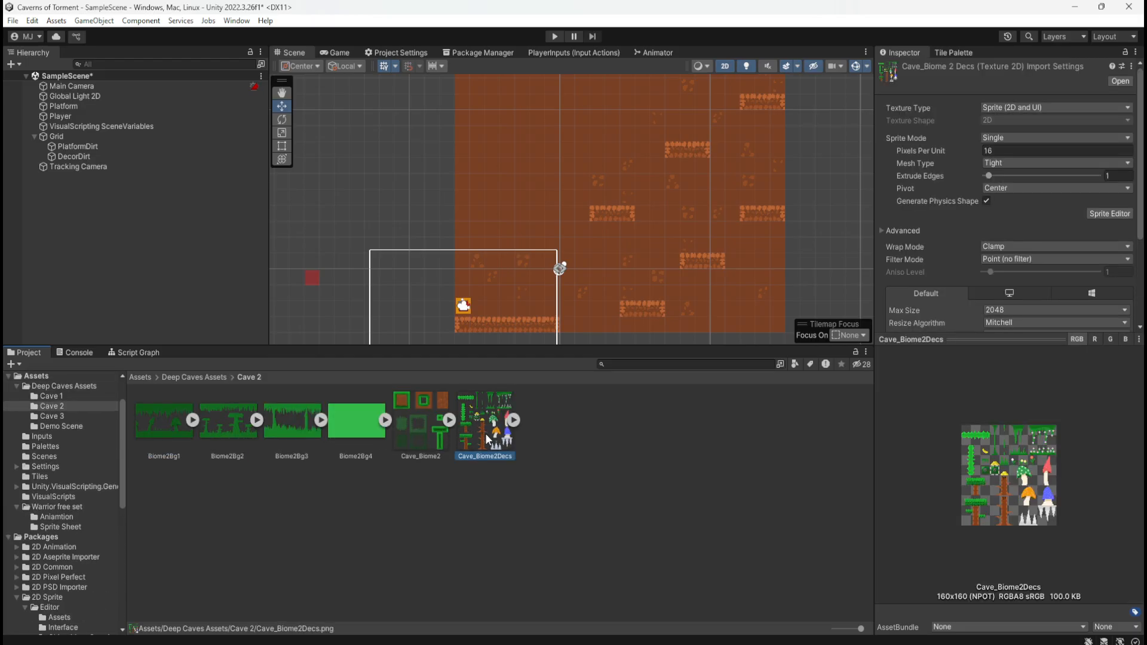
pyautogui.doubleClick(492, 431)
pyautogui.scroll(5, 525, 359)
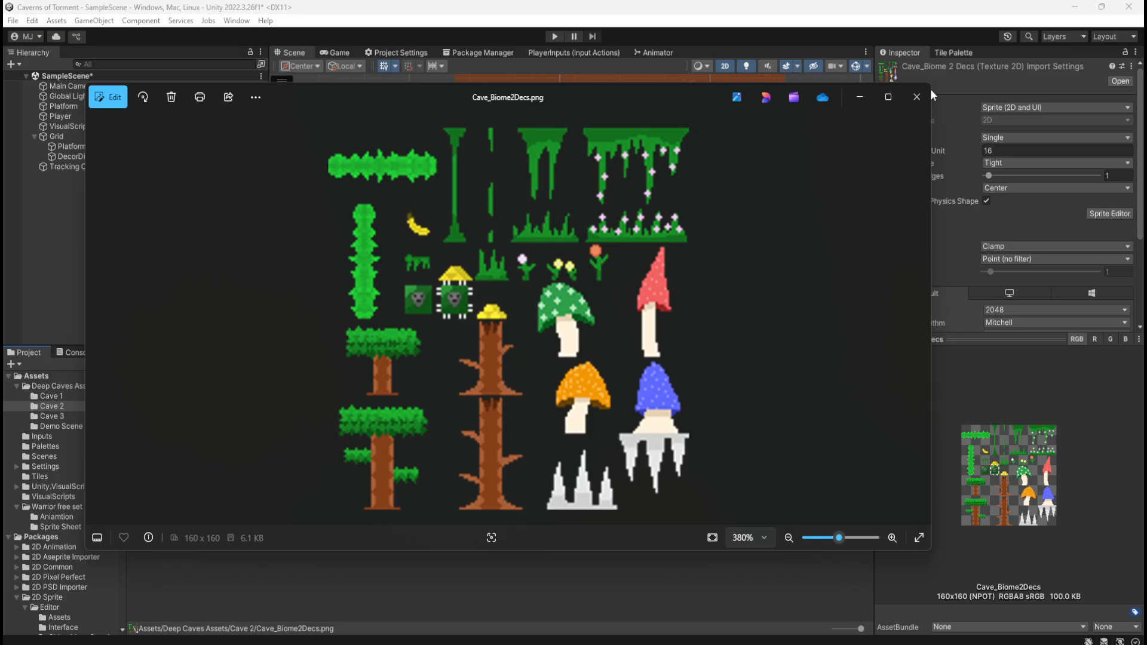
pyautogui.click(915, 97)
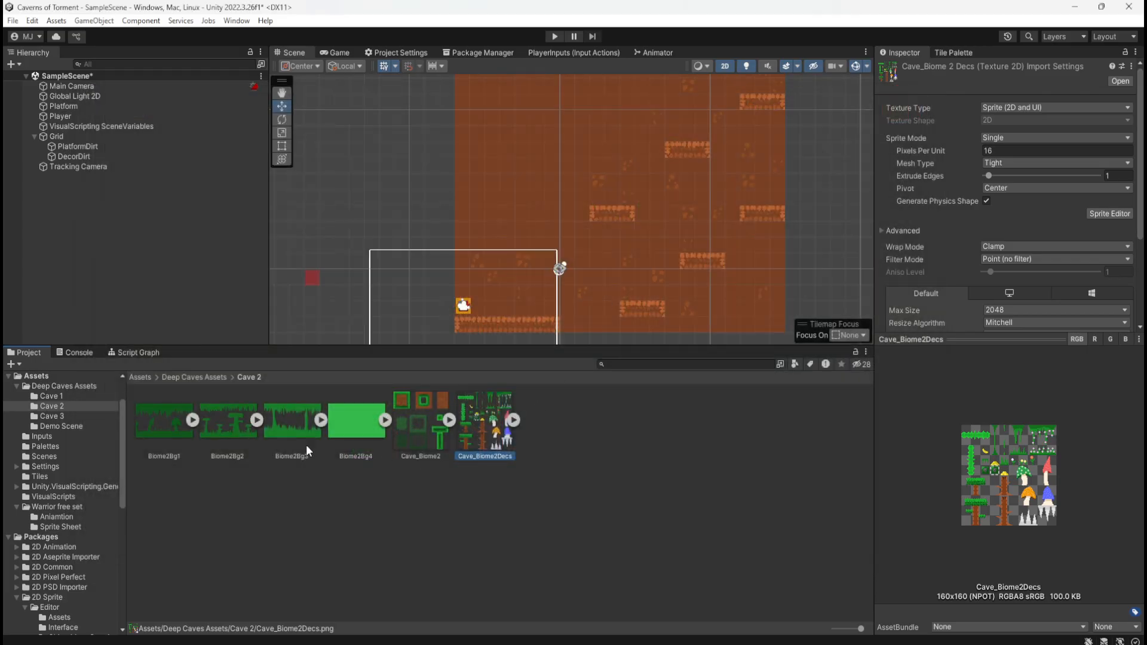
# Preview the Cave_Biome3Decs decoration texture in the Cave 3 folder
pyautogui.click(197, 377)
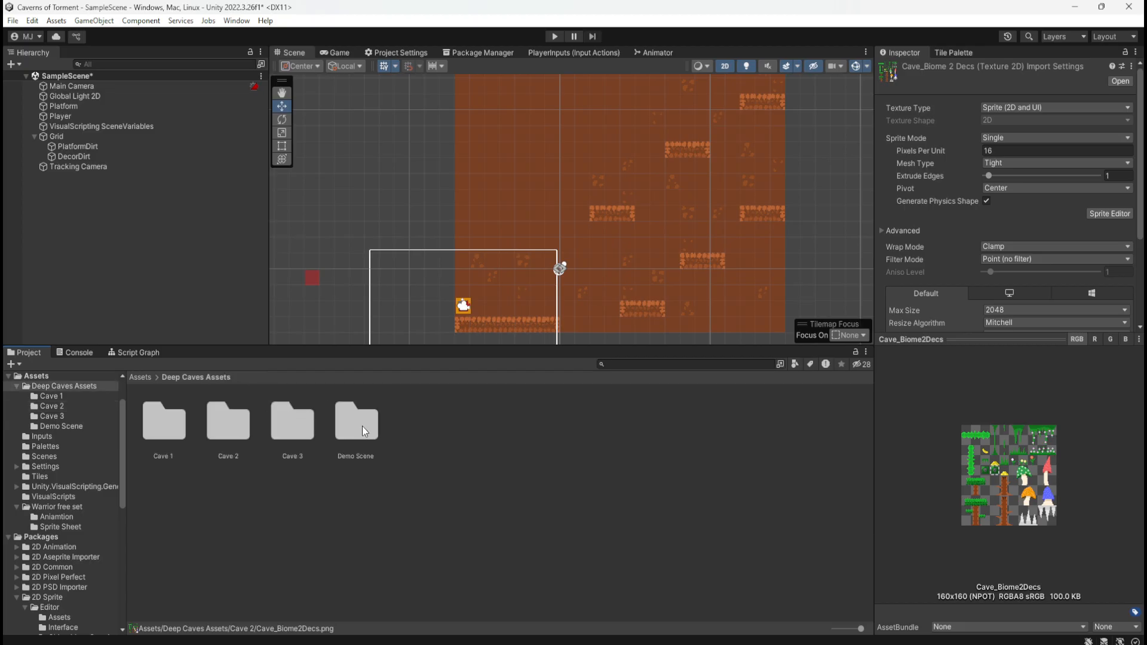
pyautogui.doubleClick(295, 424)
pyautogui.click(475, 442)
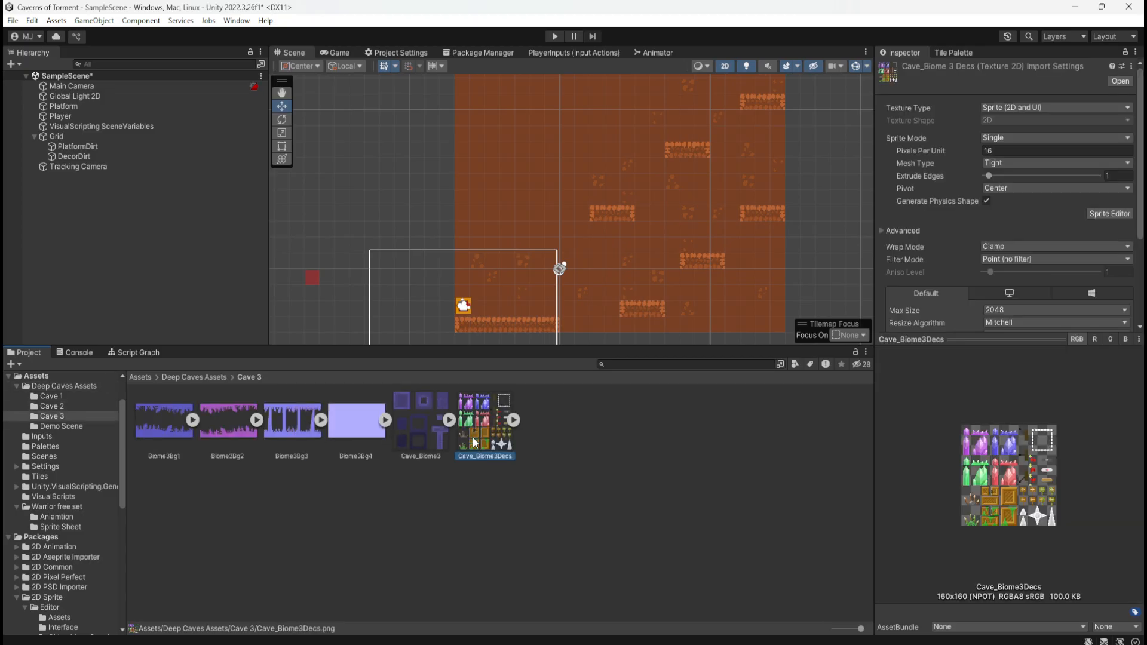
# Examine the decoration sprites of Cave_Biome1Decs from the Cave 1 folder at several magnifications in the image viewer
pyautogui.click(205, 376)
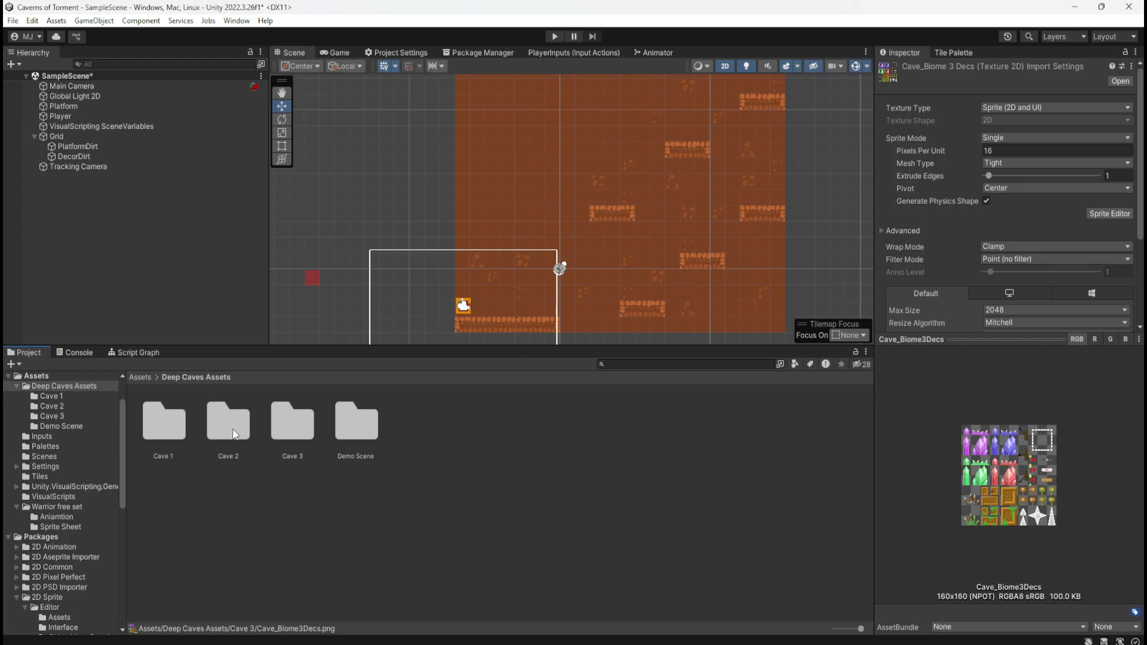
pyautogui.doubleClick(161, 418)
pyautogui.doubleClick(487, 421)
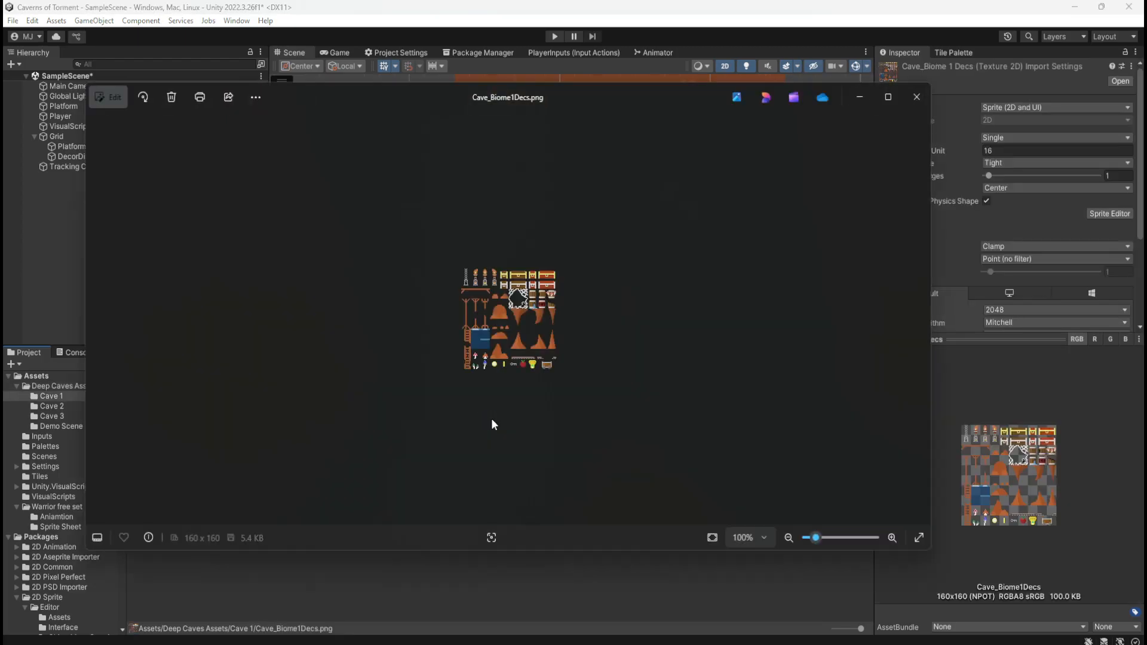
pyautogui.scroll(5, 504, 318)
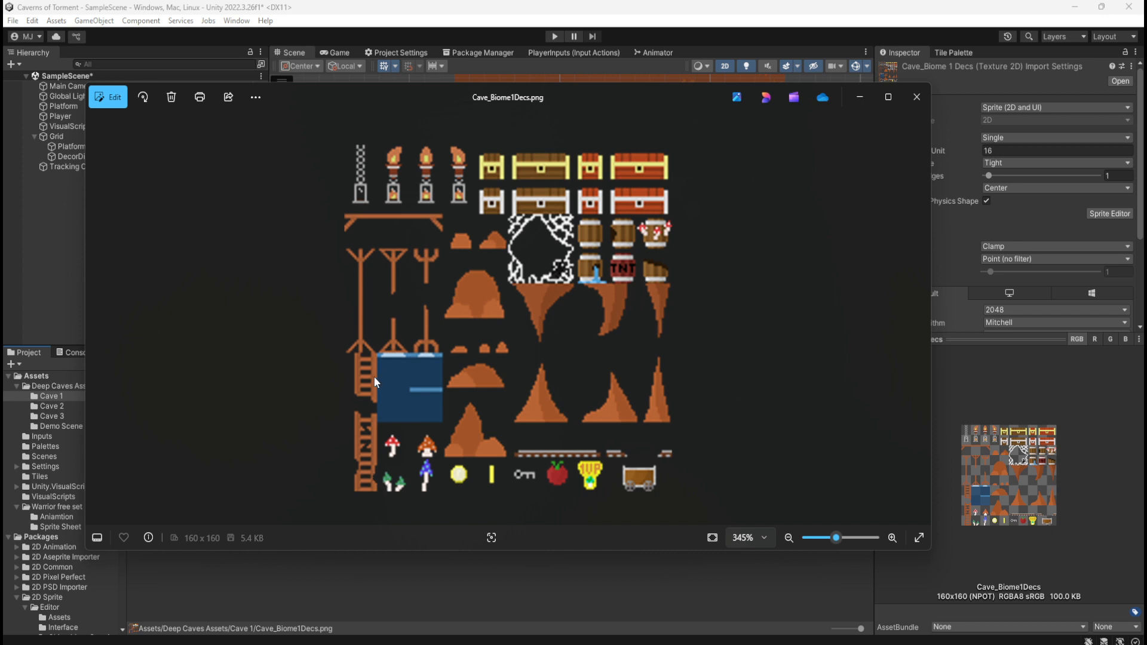
pyautogui.scroll(5, 446, 377)
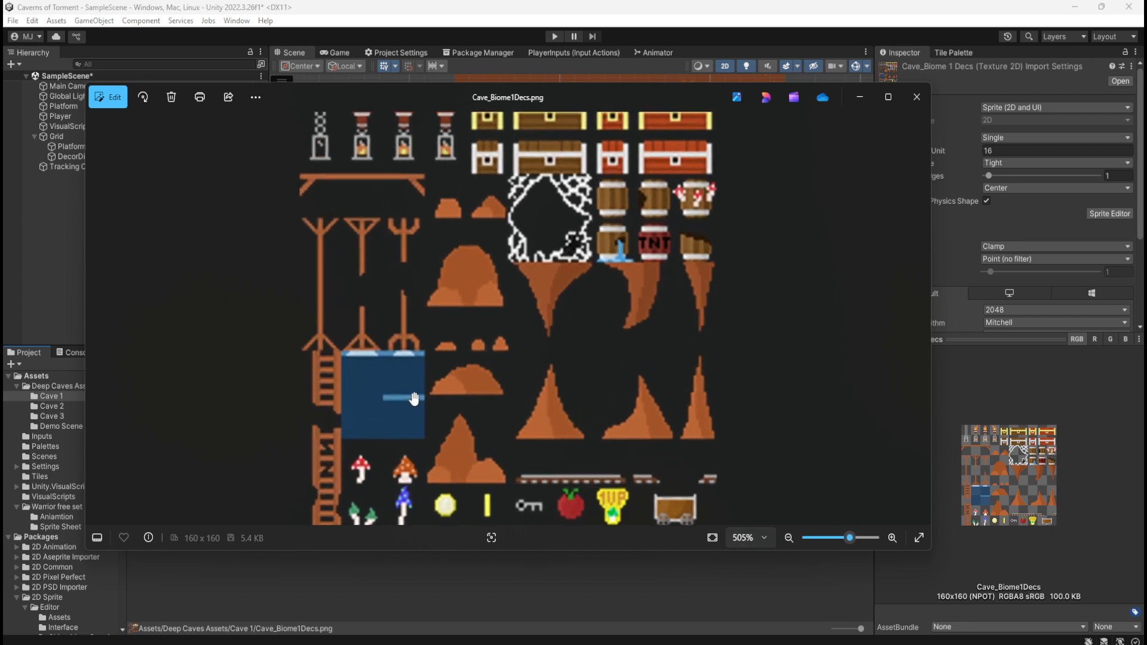
pyautogui.scroll(-5, 329, 345)
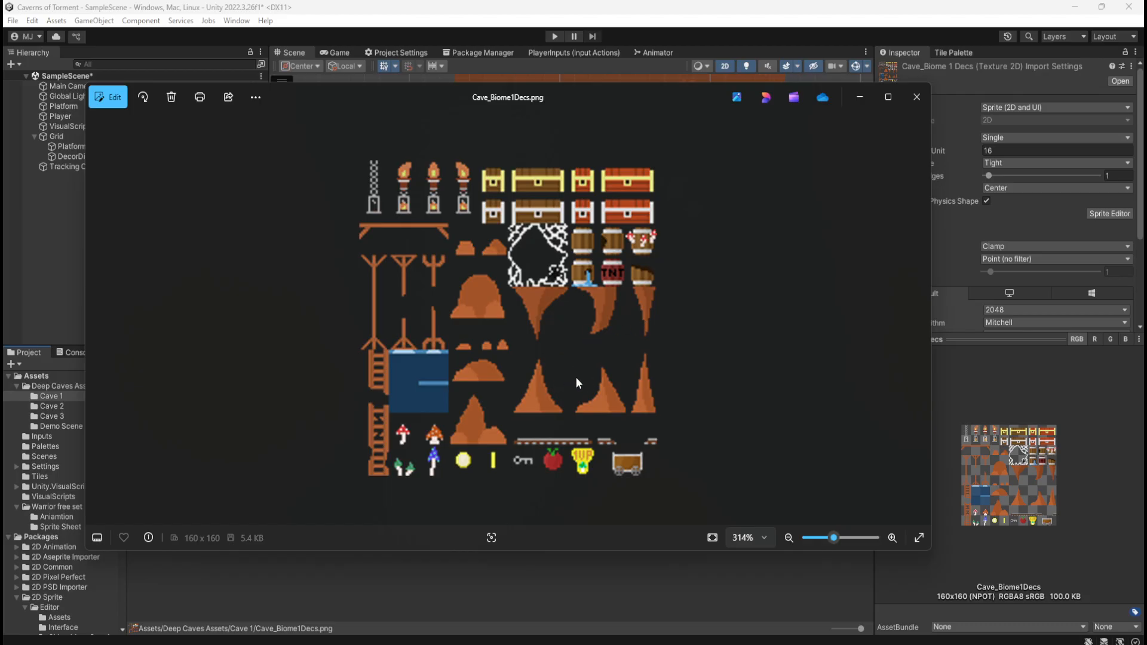
pyautogui.scroll(-5, 578, 378)
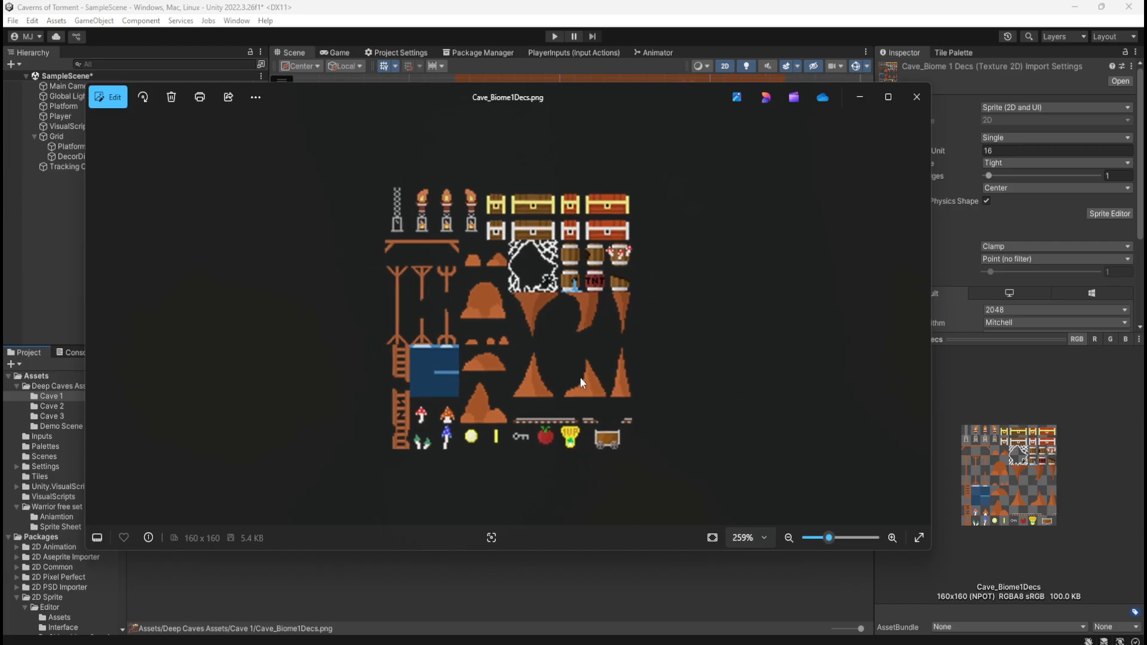
pyautogui.scroll(-2, 523, 326)
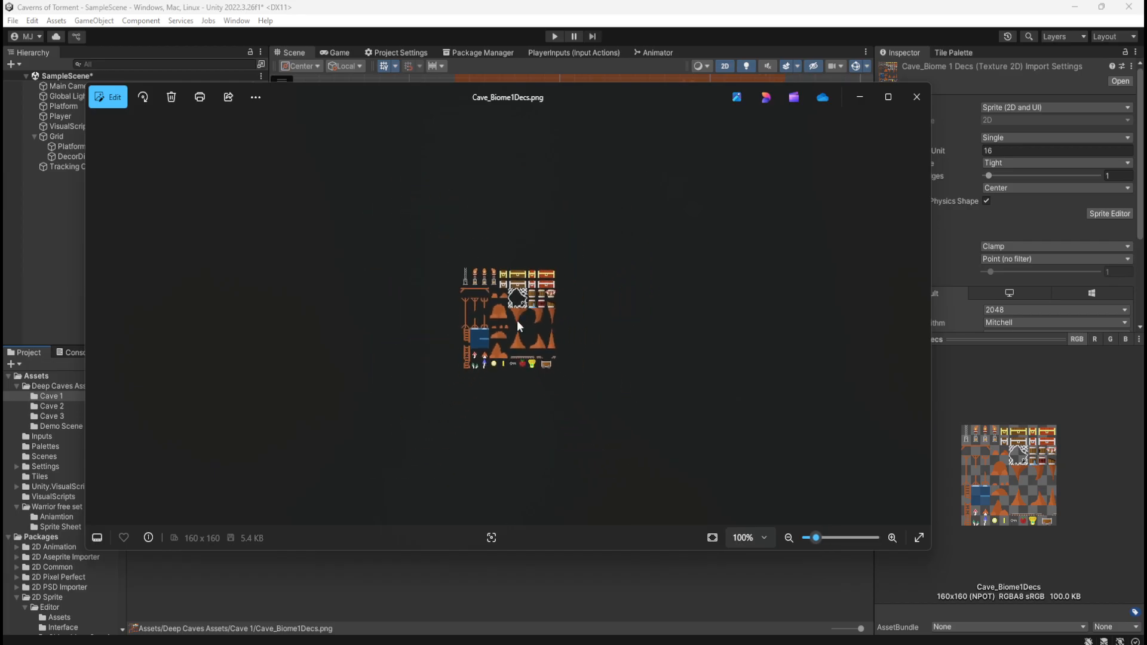
pyautogui.scroll(1, 487, 311)
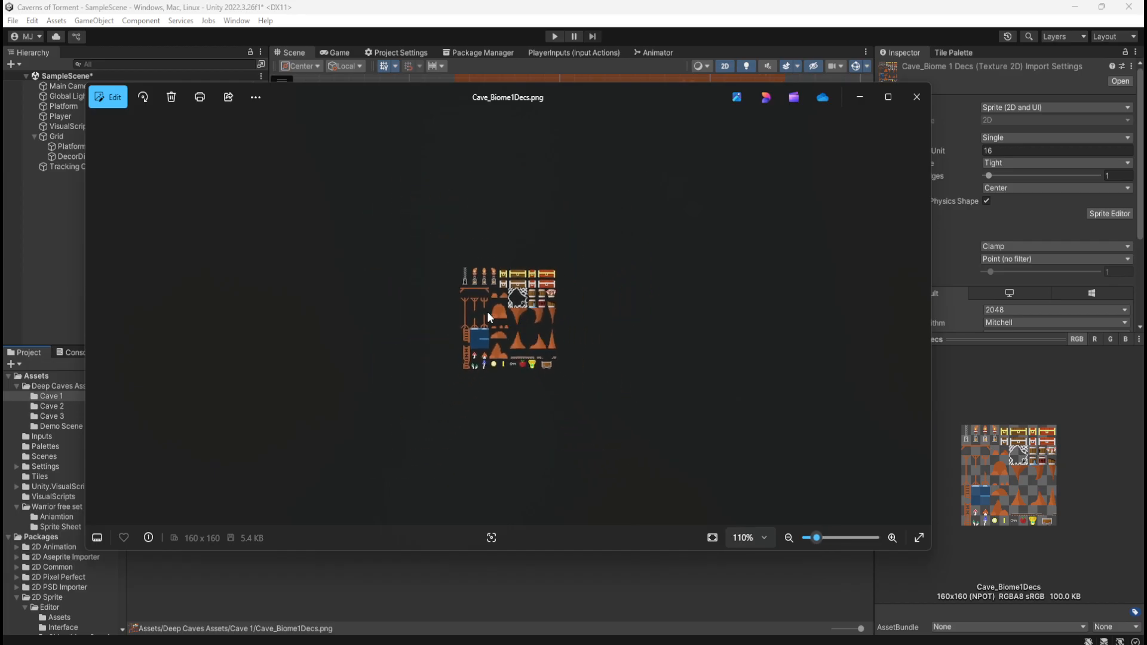
pyautogui.scroll(2, 500, 332)
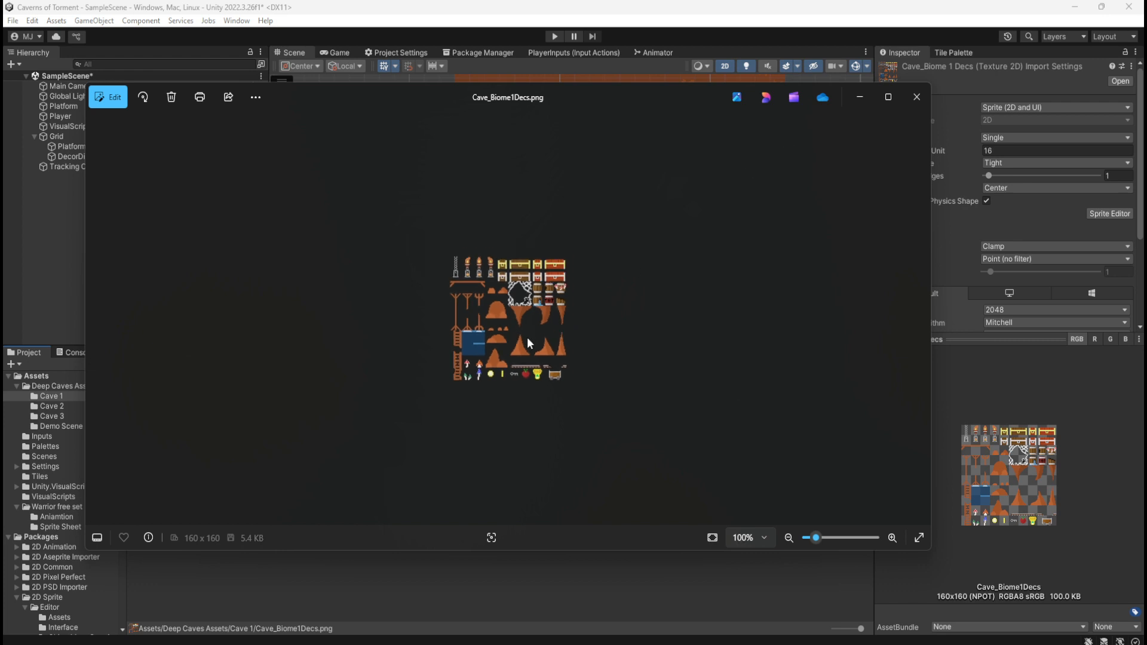
pyautogui.scroll(-2, 519, 332)
pyautogui.scroll(7, 524, 317)
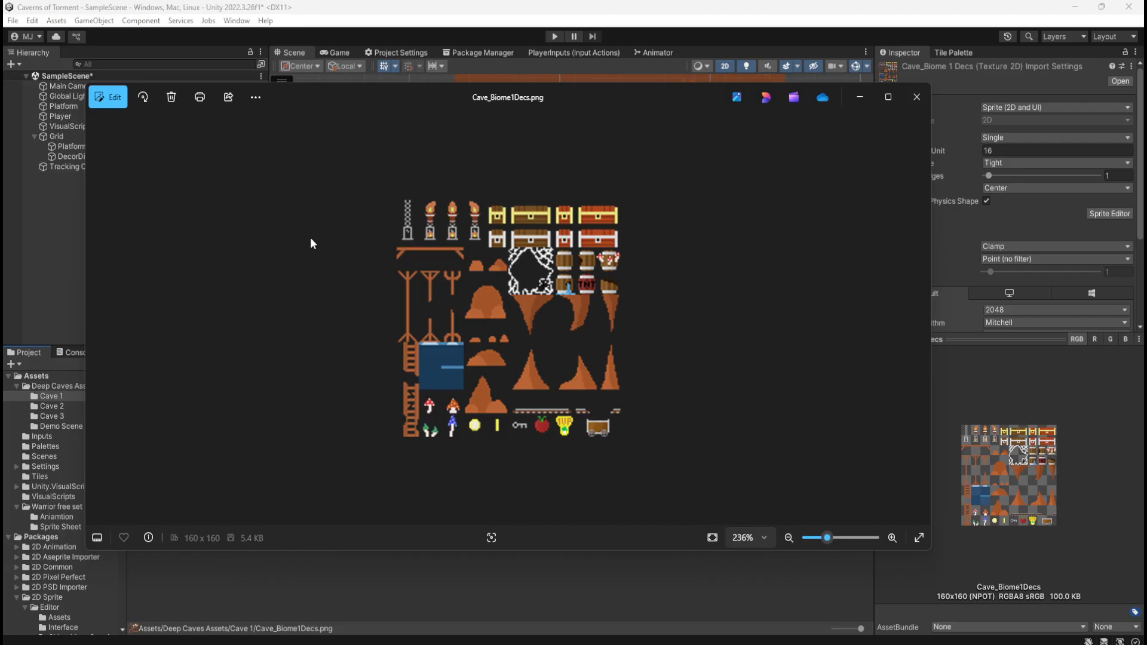
pyautogui.click(417, 3)
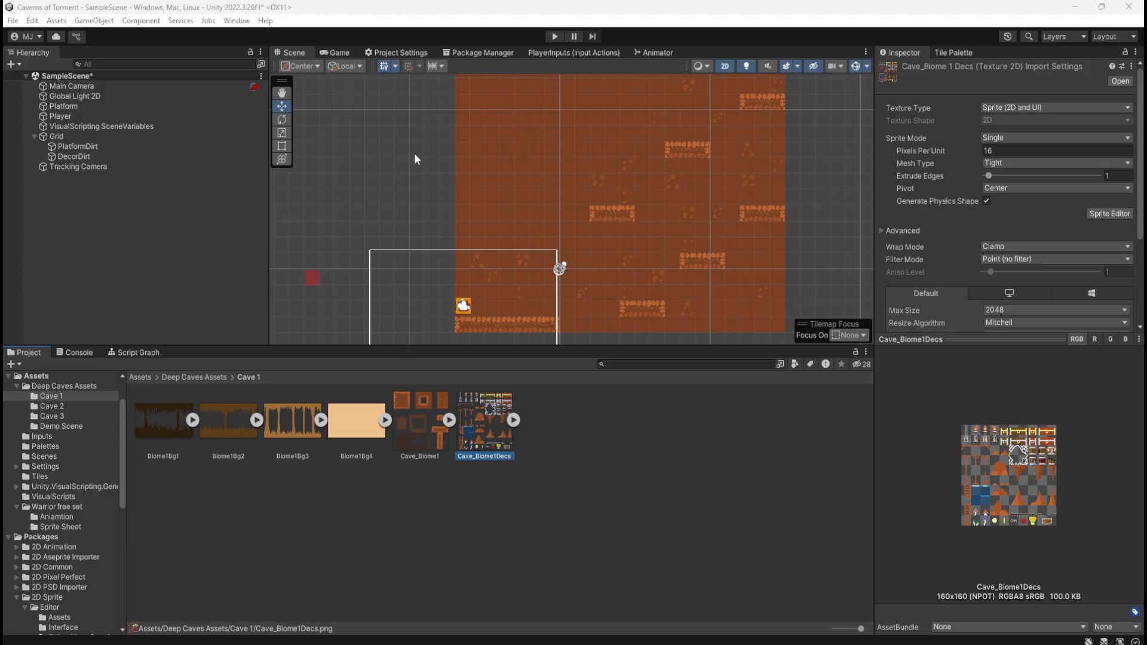
# Compare the import settings of the Cave_Biome1 and Cave_Biome1Decs textures
pyautogui.click(508, 480)
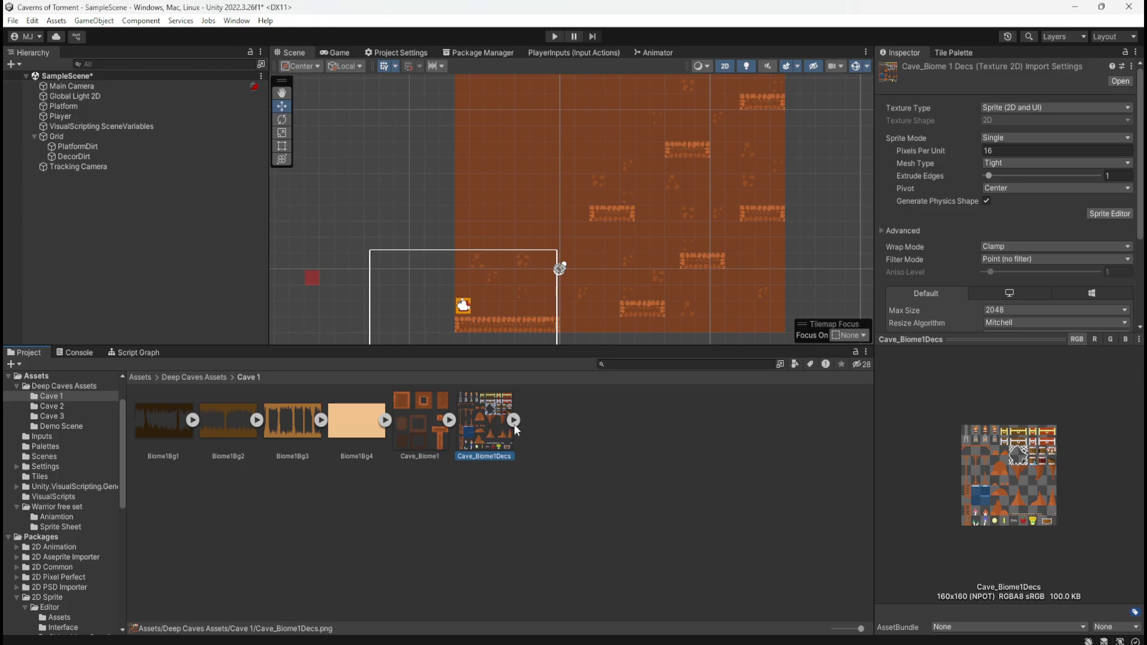
pyautogui.click(434, 443)
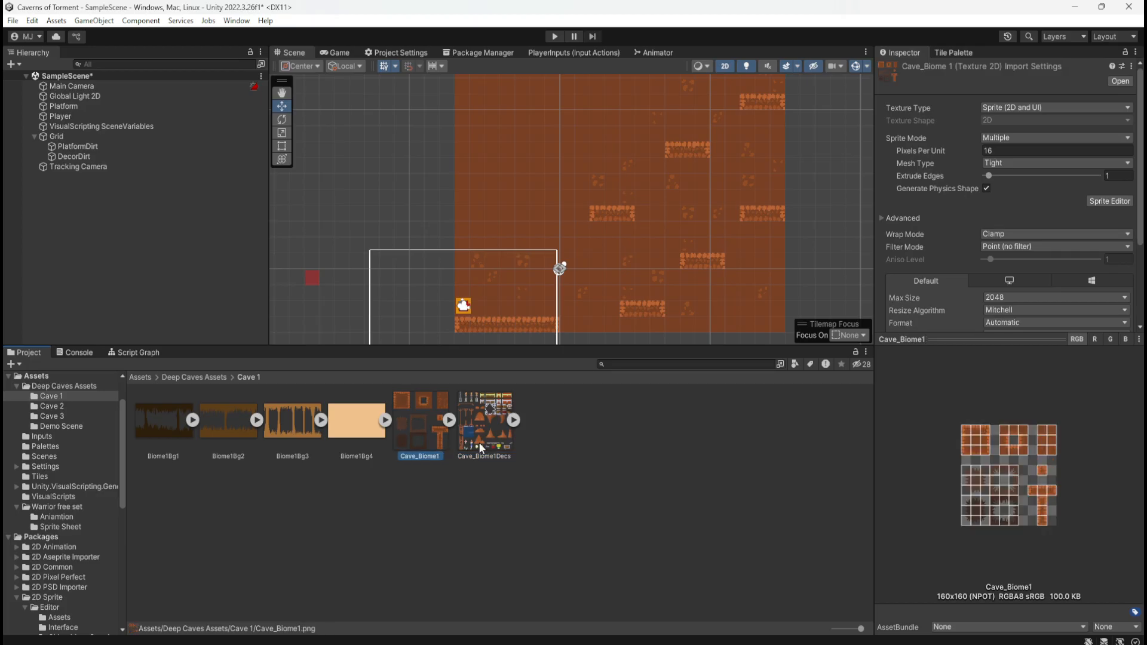
pyautogui.click(478, 445)
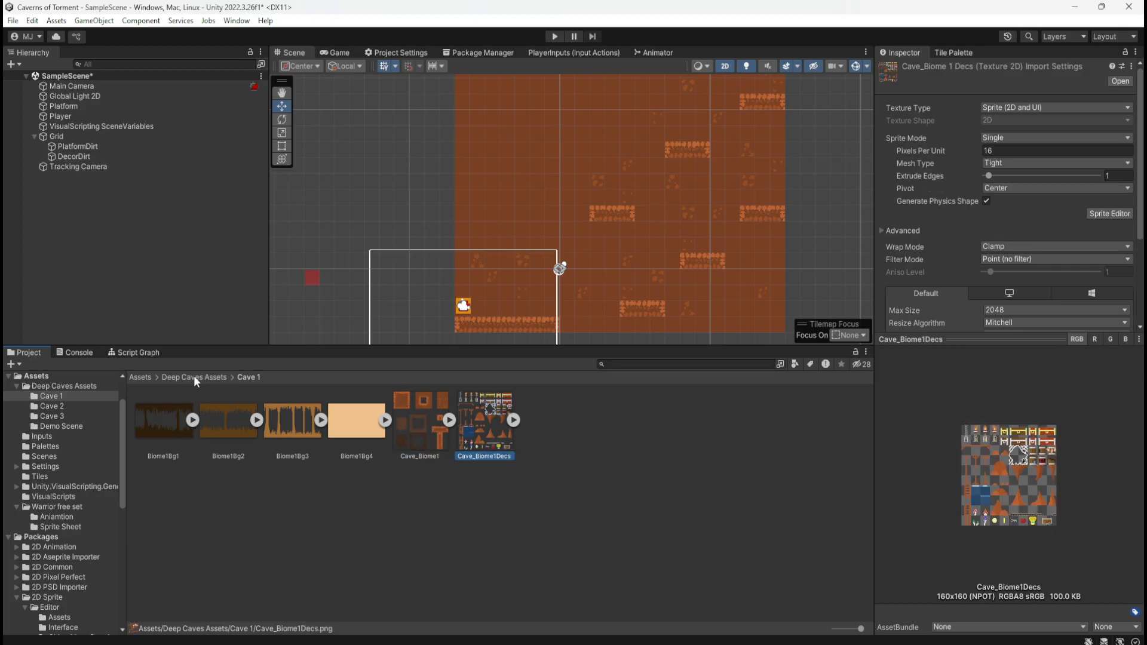
pyautogui.click(140, 377)
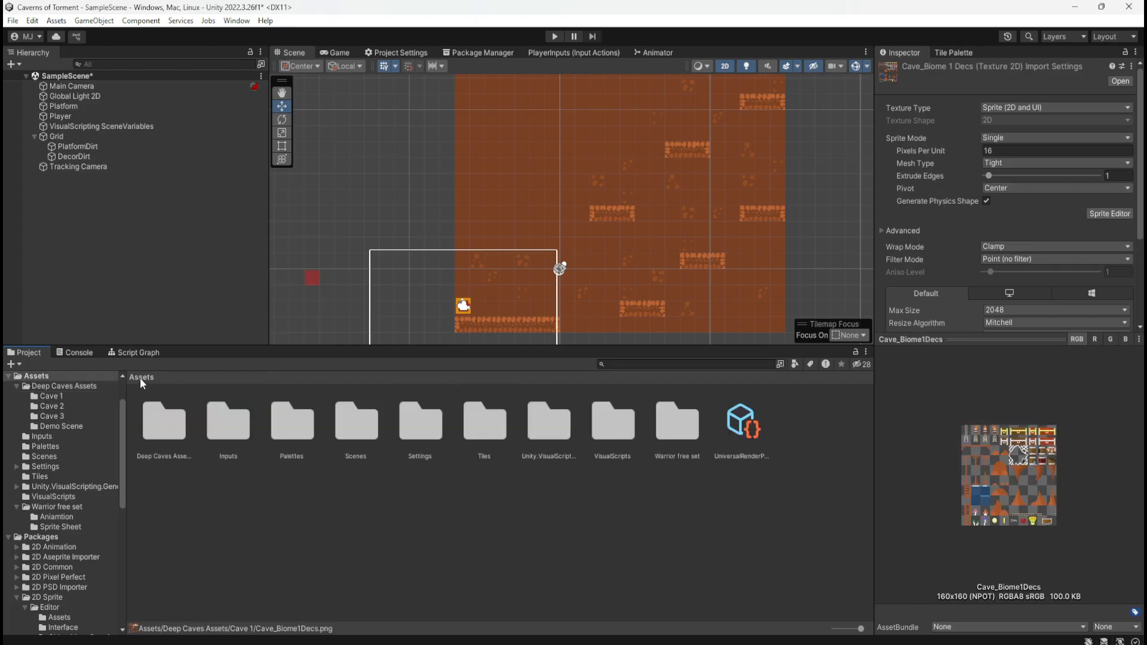
pyautogui.doubleClick(293, 419)
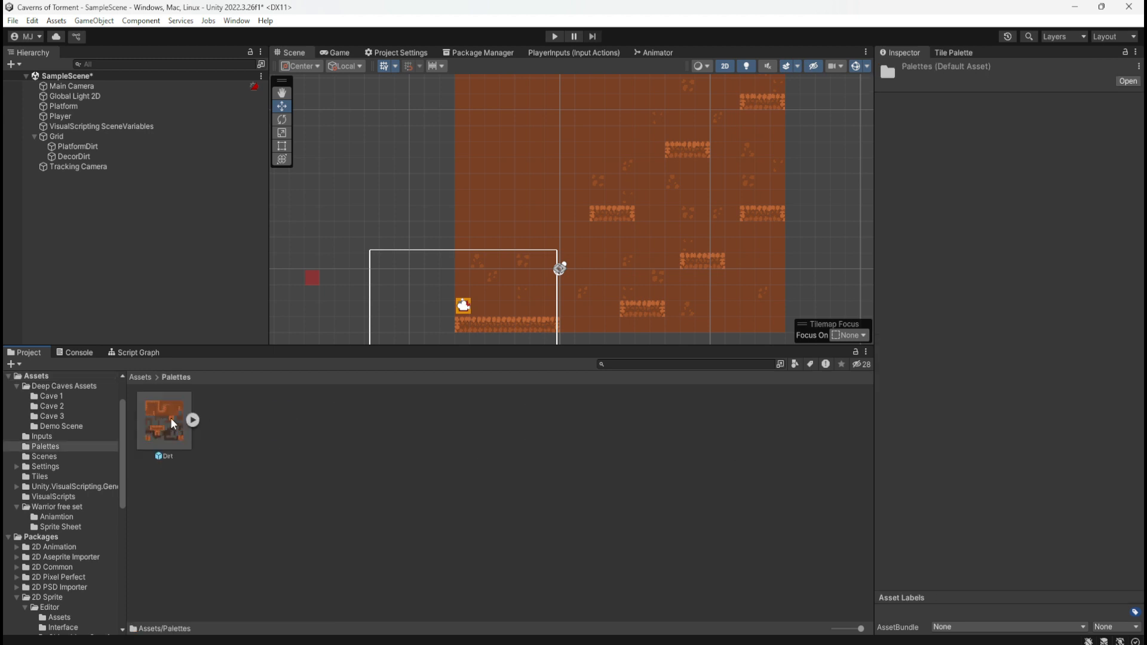
pyautogui.rightClick(233, 438)
pyautogui.moveTo(349, 70)
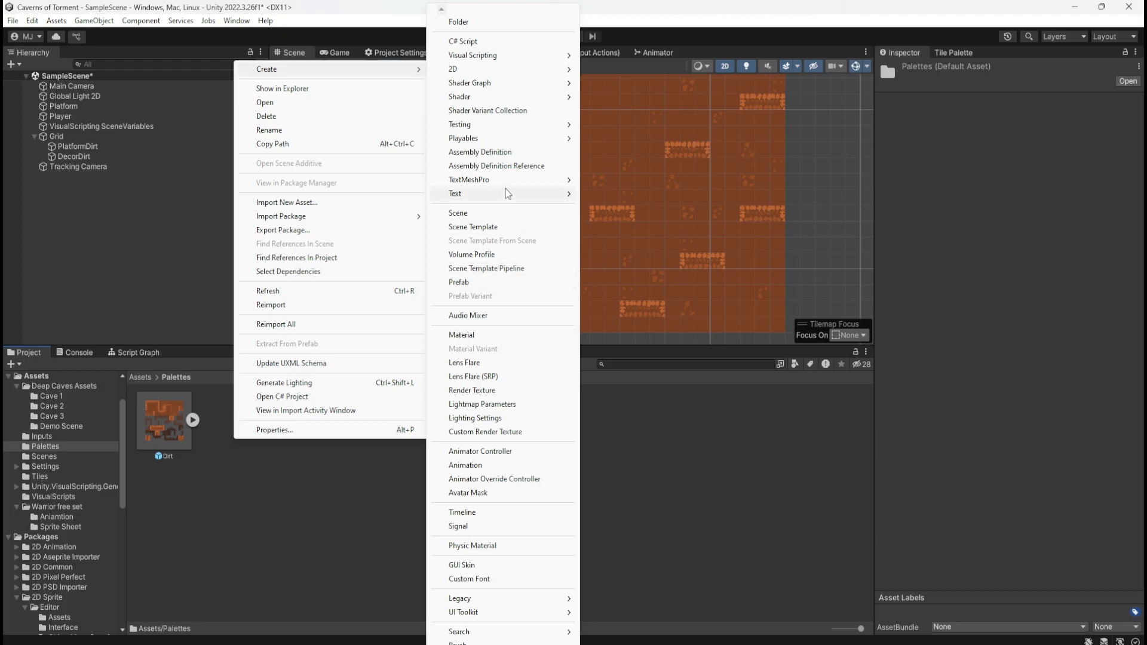
pyautogui.moveTo(505, 186)
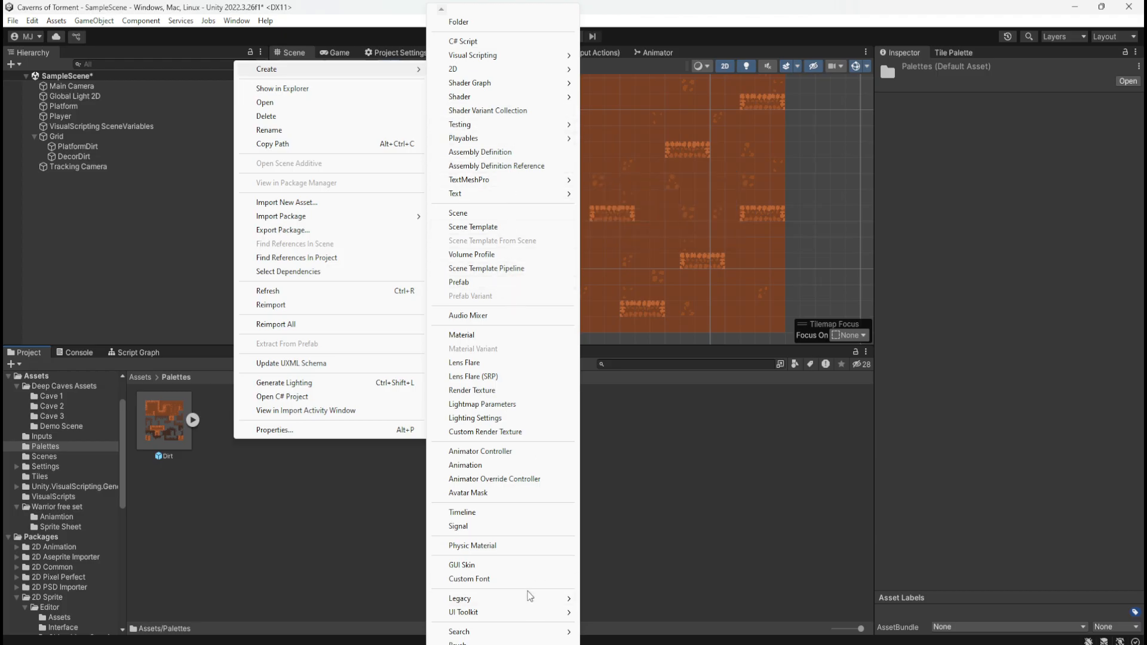
pyautogui.click(248, 490)
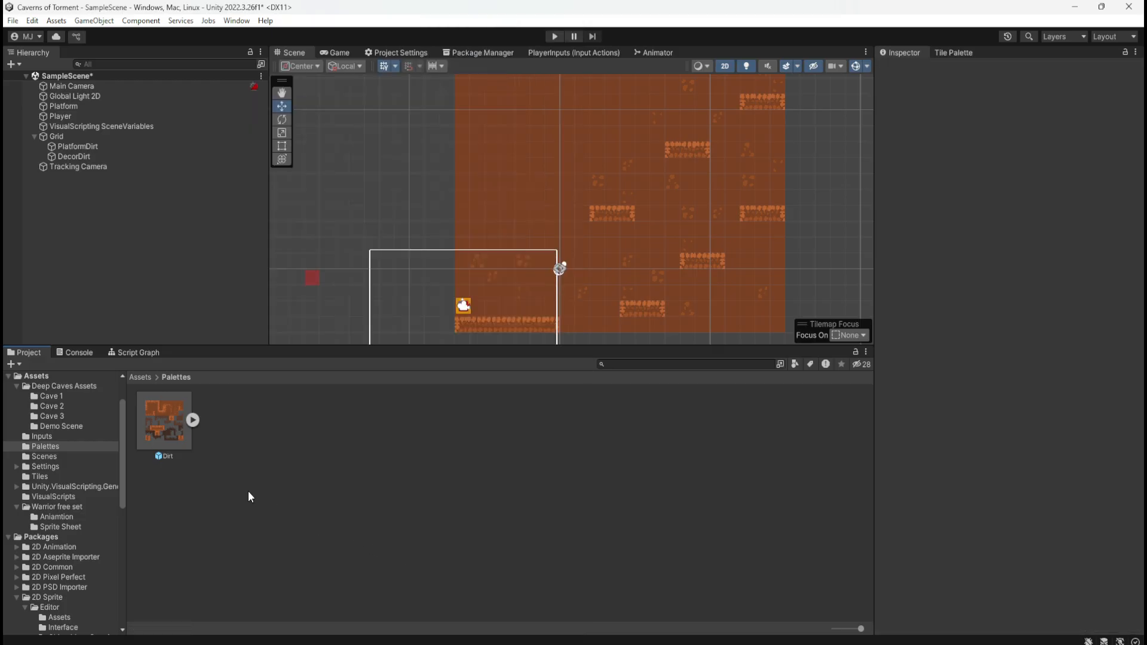
# Rename the Dirt palette in the Palettes folder to BiomeDirt
pyautogui.click(142, 377)
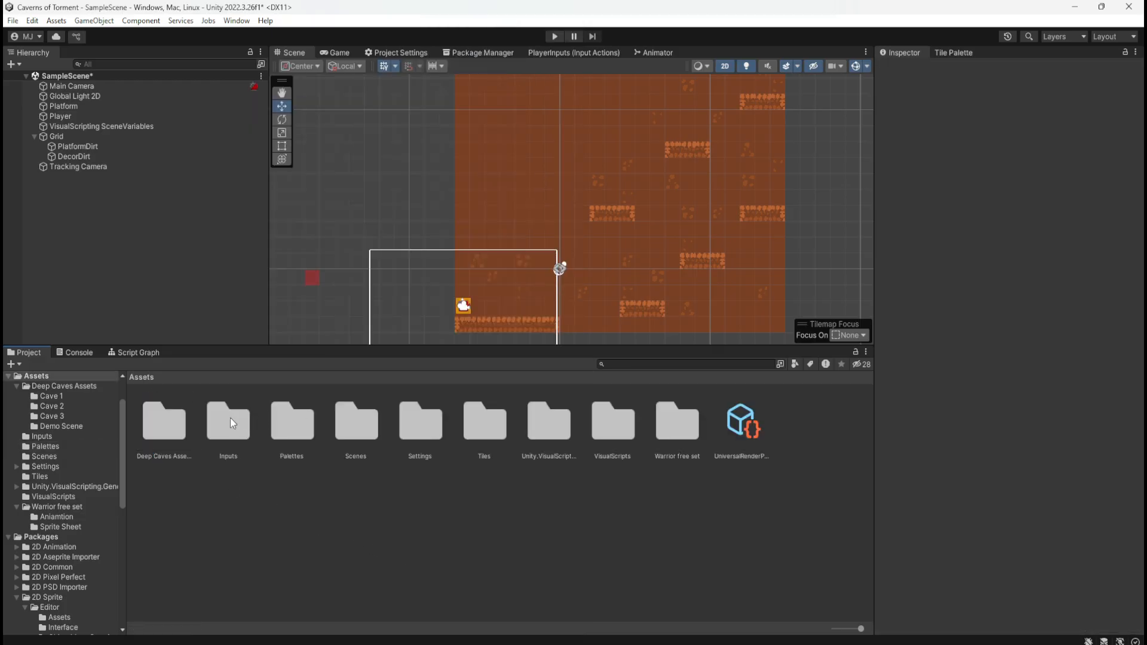
pyautogui.doubleClick(293, 418)
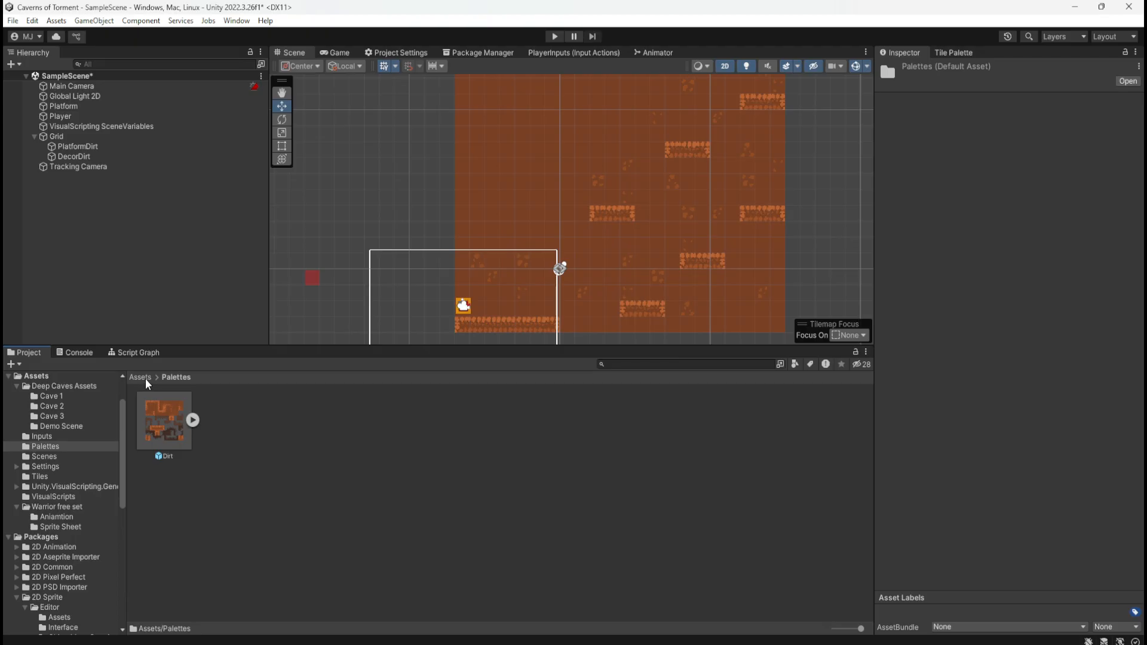
pyautogui.click(144, 377)
pyautogui.doubleClick(299, 438)
pyautogui.click(192, 445)
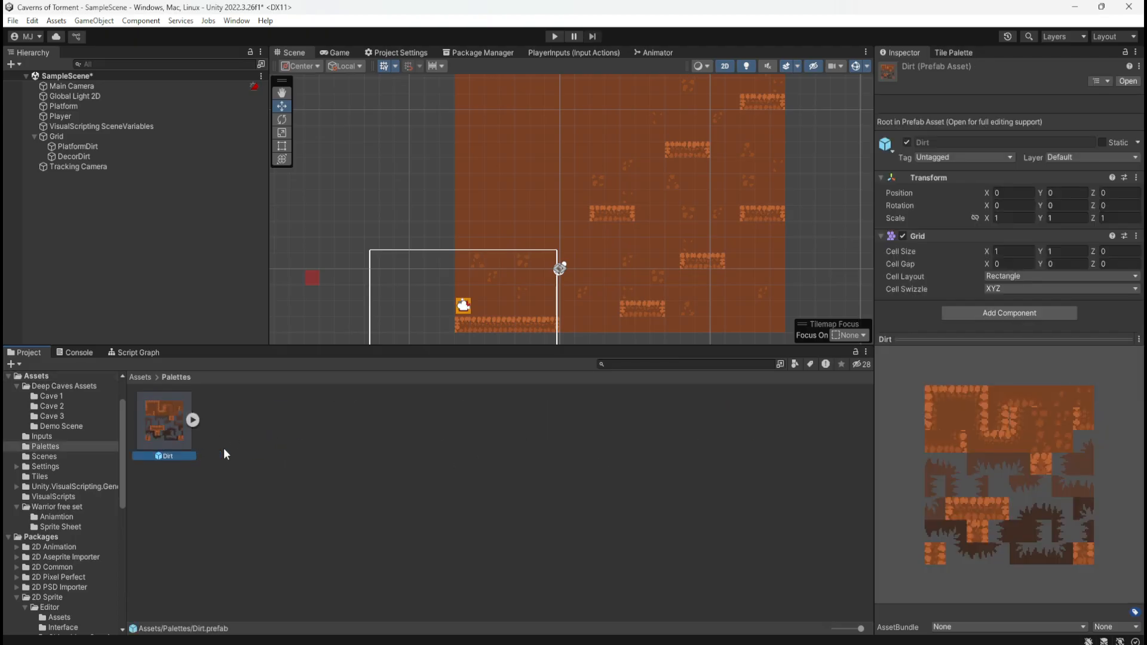
pyautogui.click(177, 457)
pyautogui.write('Biome')
pyautogui.click(256, 434)
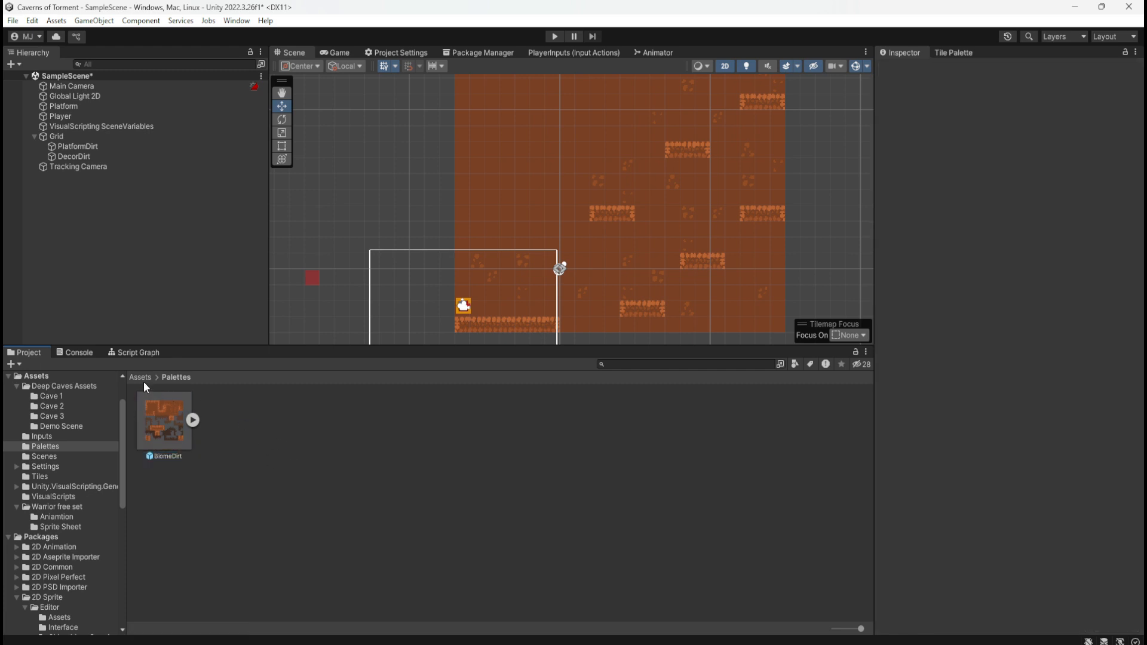
# Select the Cave_Biome1Decs texture in Deep Caves Assets > Cave 1 and open it in the Sprite Editor
pyautogui.click(143, 381)
pyautogui.doubleClick(167, 424)
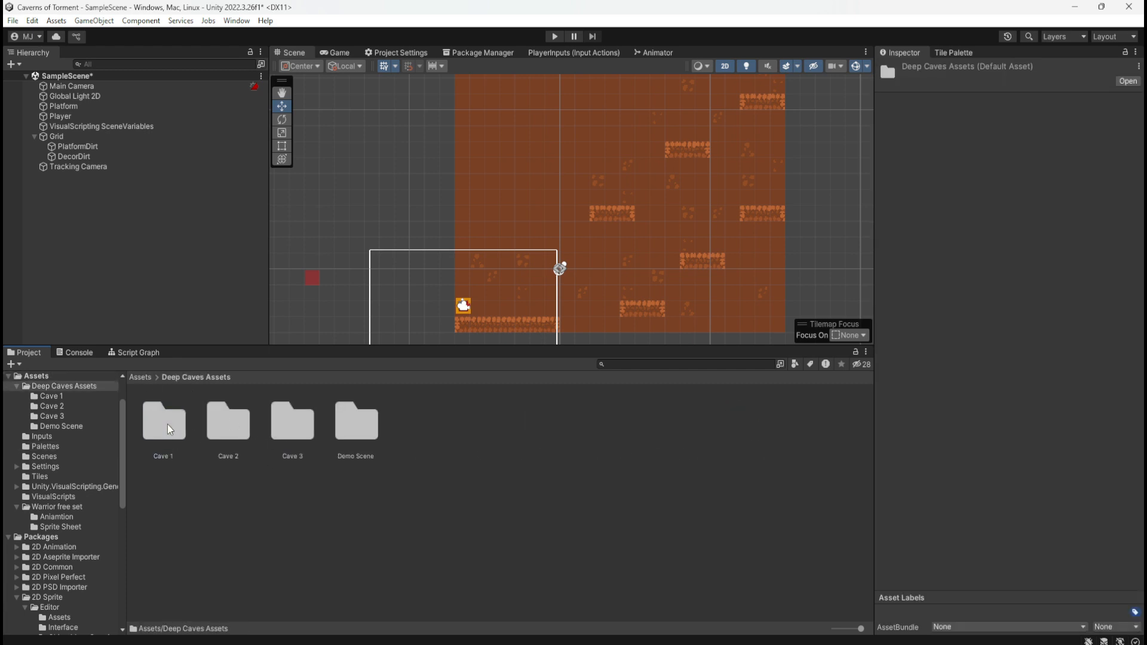
pyautogui.doubleClick(168, 424)
pyautogui.click(471, 437)
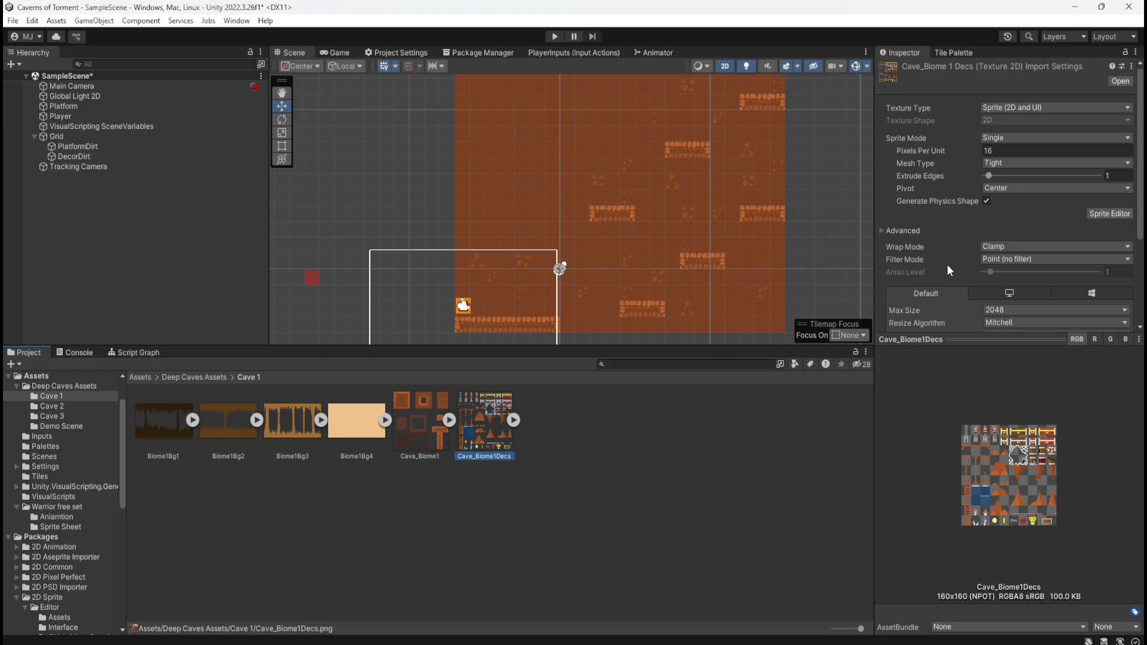
pyautogui.scroll(-4, 947, 264)
pyautogui.scroll(4, 947, 264)
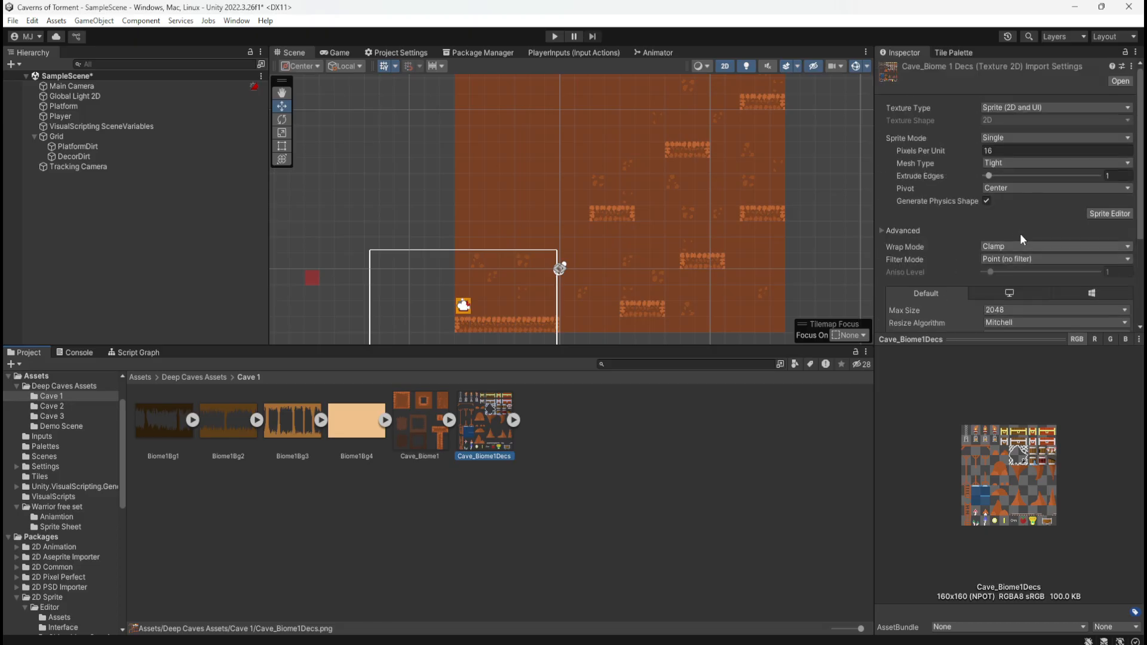
pyautogui.click(1109, 214)
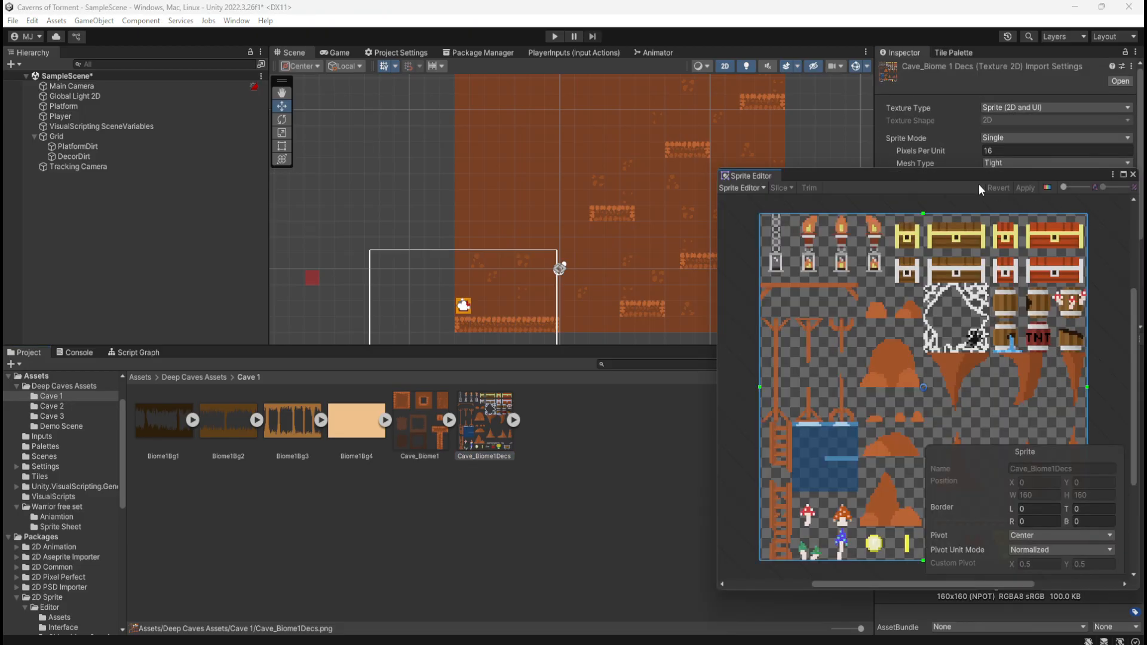
# Check which editing modes the Sprite Editor offers for Cave_Biome1Decs and close the editor
pyautogui.moveTo(922, 178); pyautogui.dragTo(839, 153)
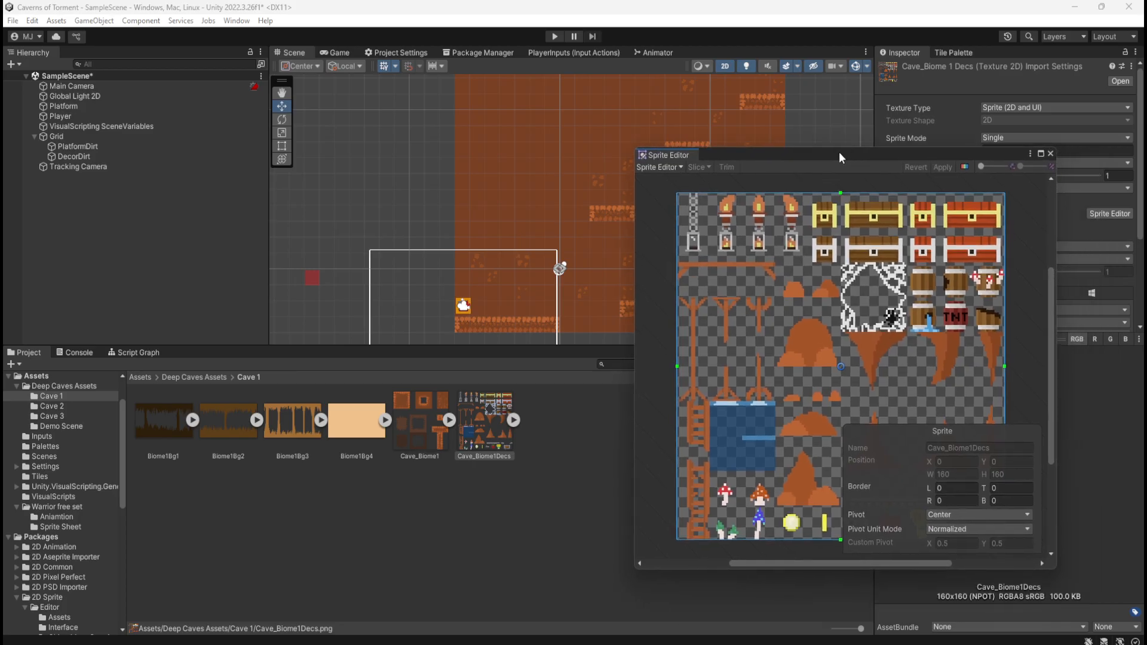
pyautogui.click(679, 167)
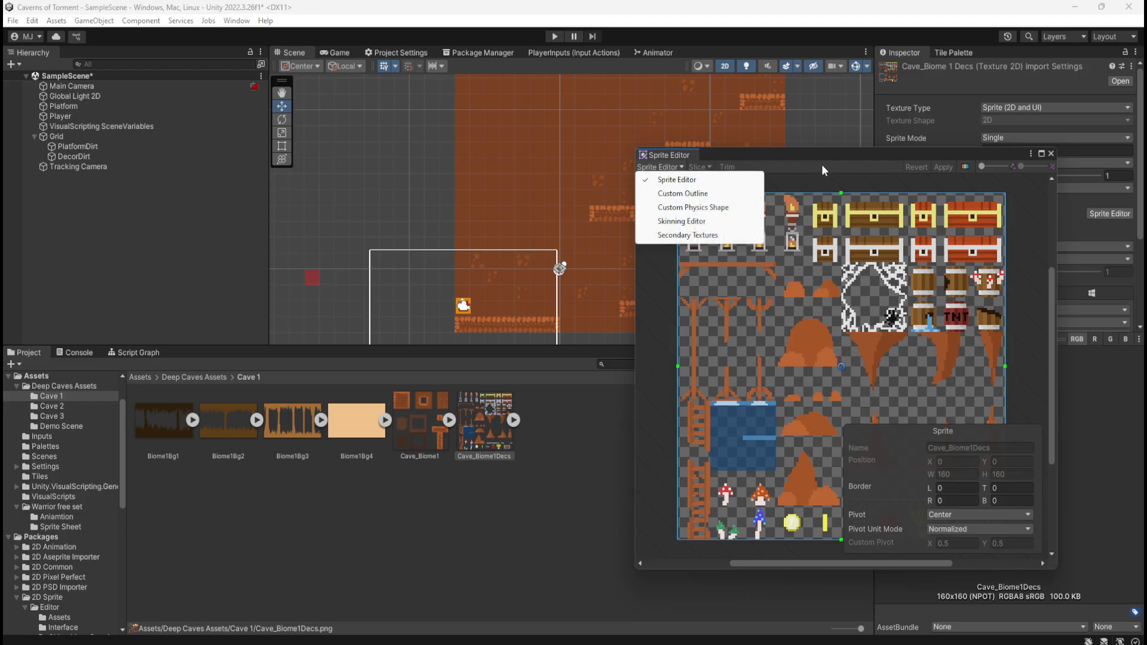
pyautogui.click(827, 187)
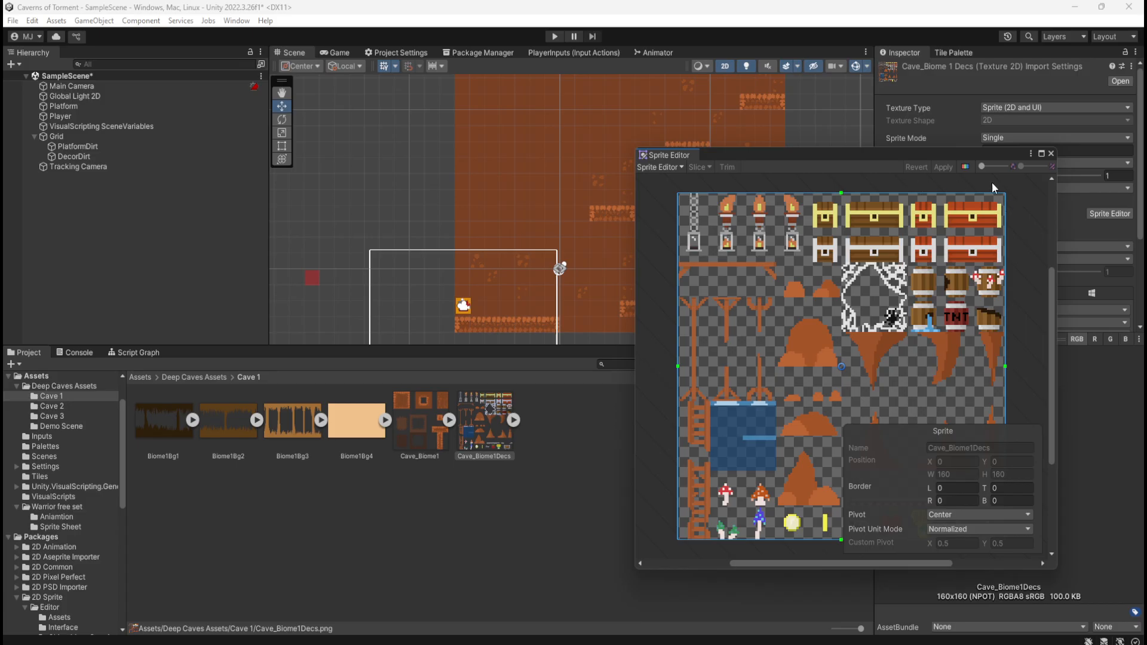
pyautogui.click(1051, 154)
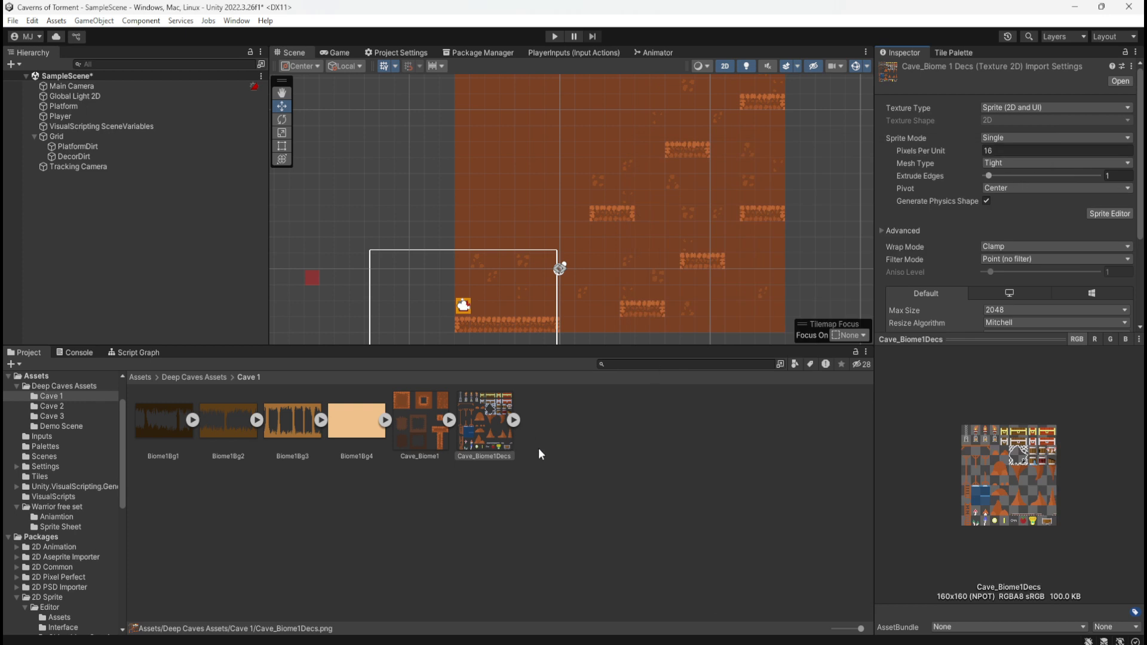
# View the Cave_Biome1Decs image in the image viewer, close it, and look over the texture's import settings
pyautogui.click(489, 436)
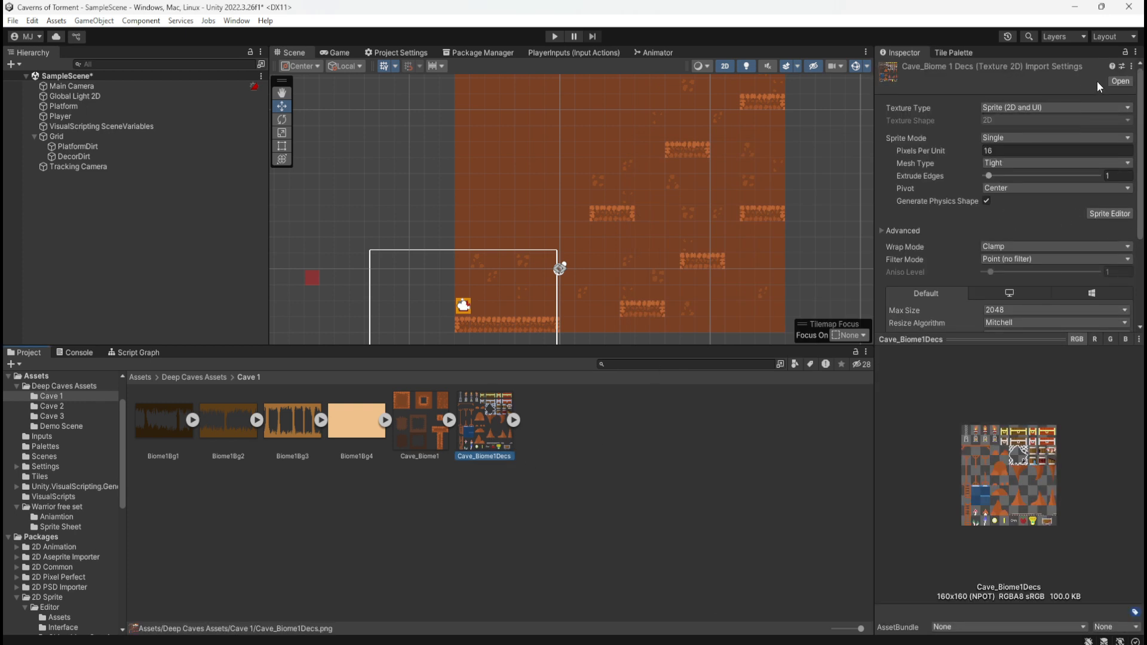
pyautogui.click(1115, 81)
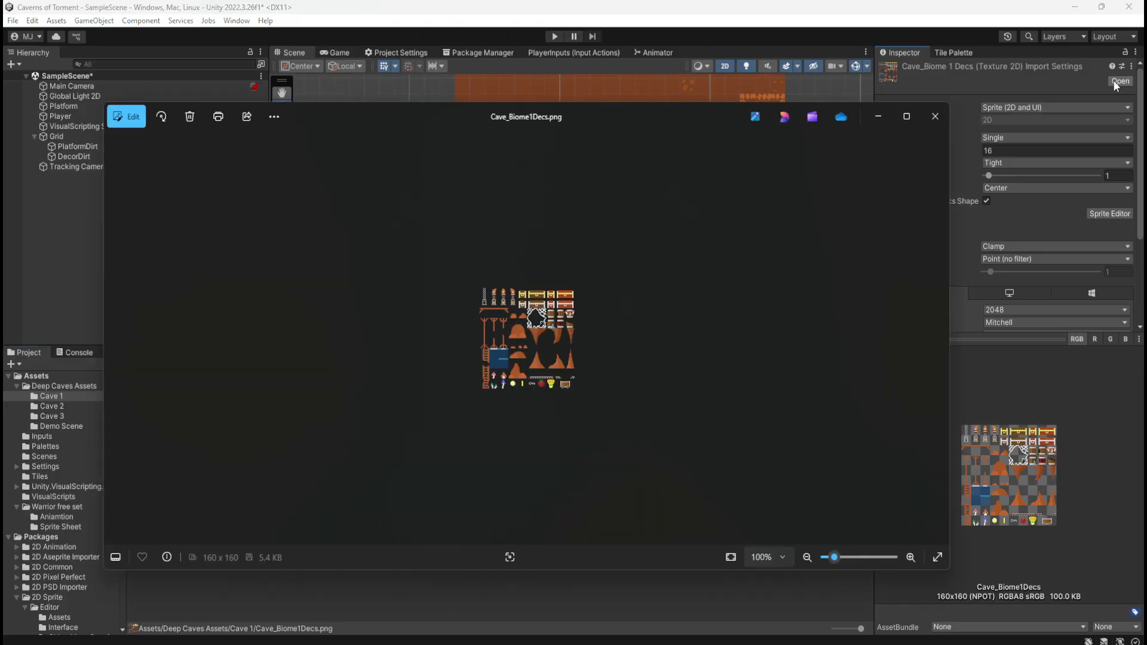
pyautogui.click(935, 116)
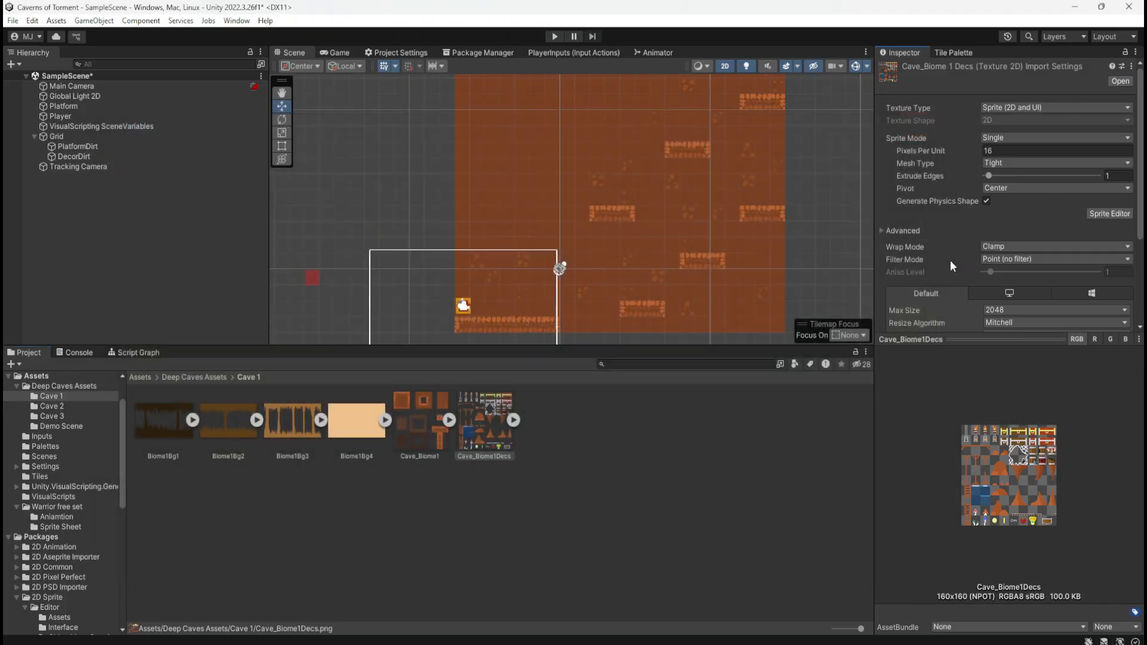
pyautogui.scroll(-4, 950, 260)
pyautogui.scroll(3, 966, 246)
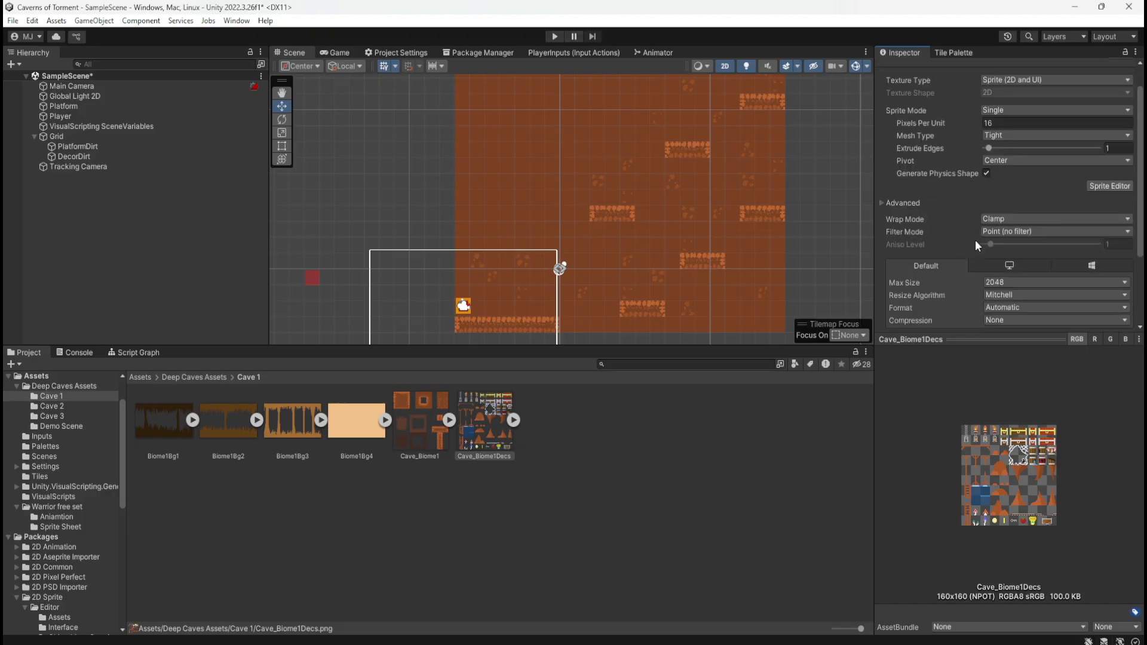
pyautogui.rightClick(490, 433)
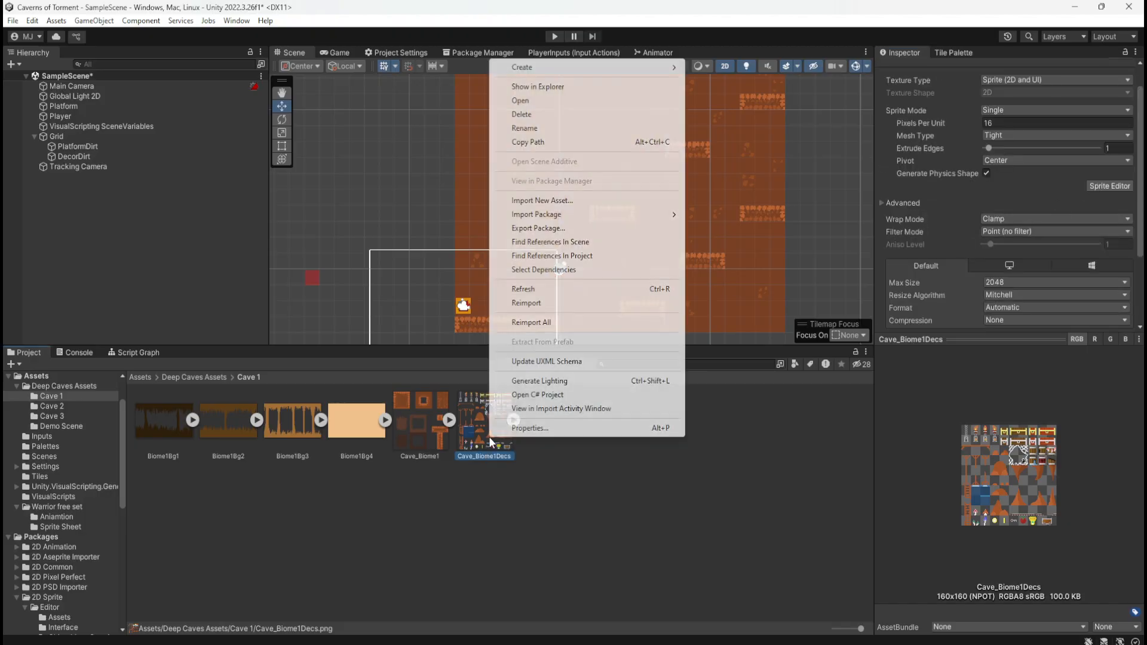
pyautogui.moveTo(622, 70)
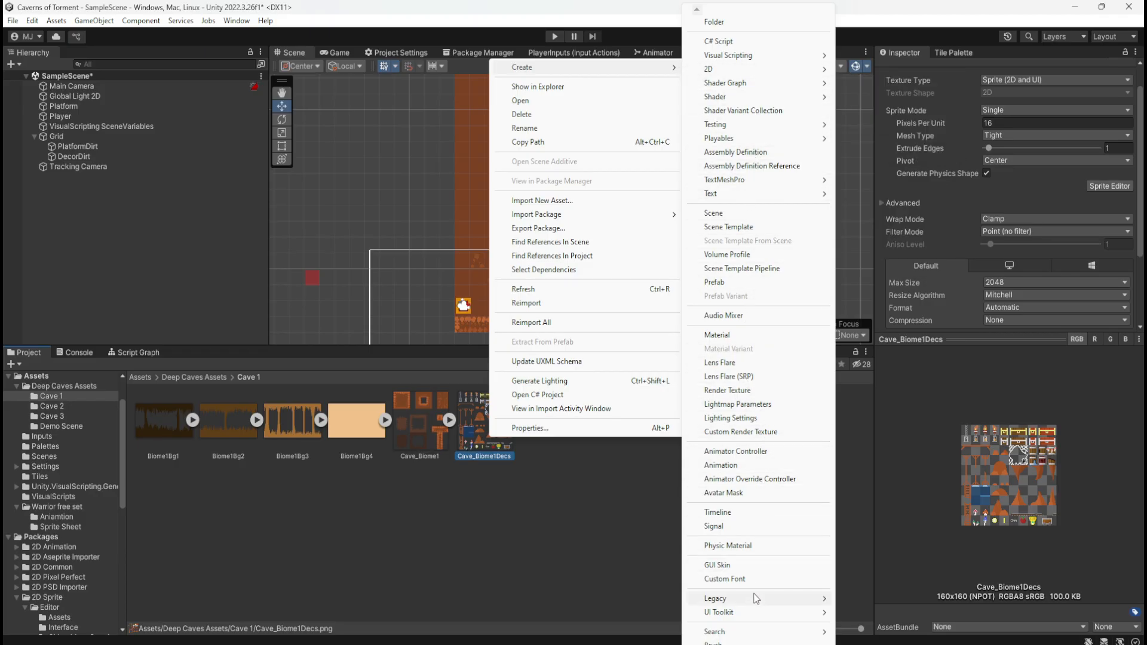
pyautogui.moveTo(754, 603)
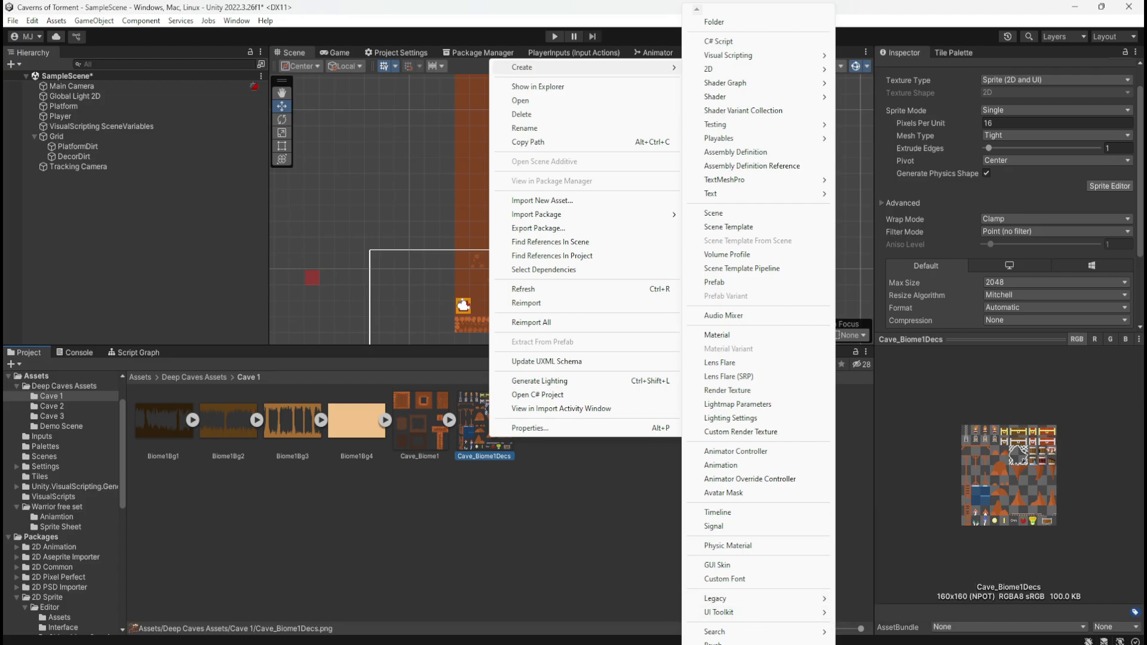
pyautogui.moveTo(753, 644)
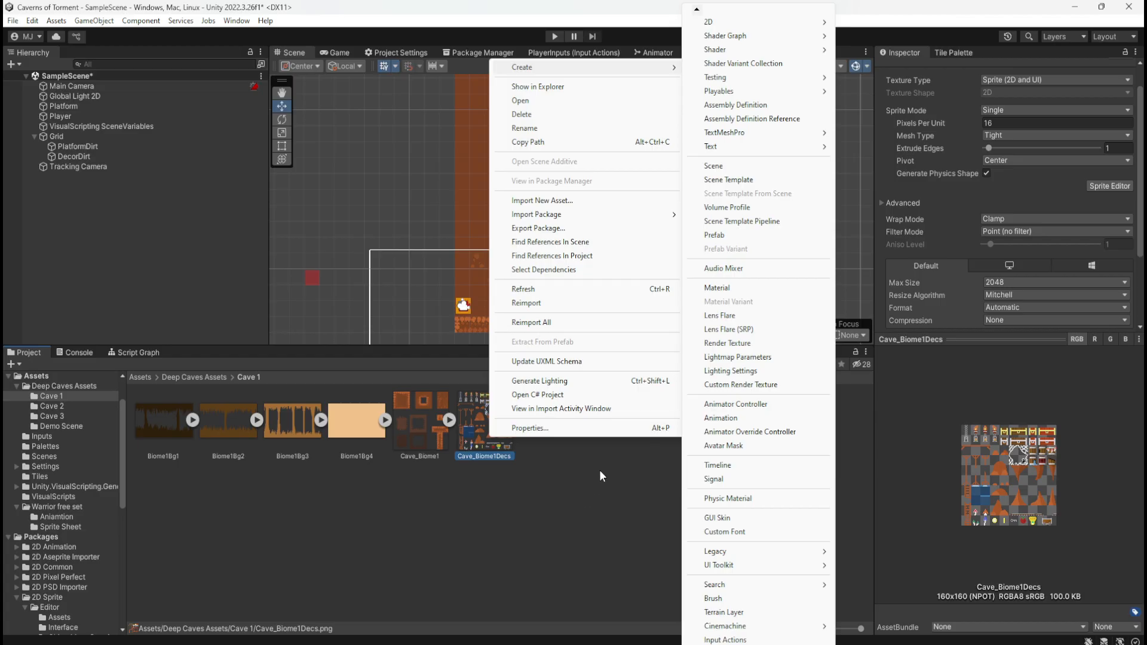
pyautogui.click(526, 503)
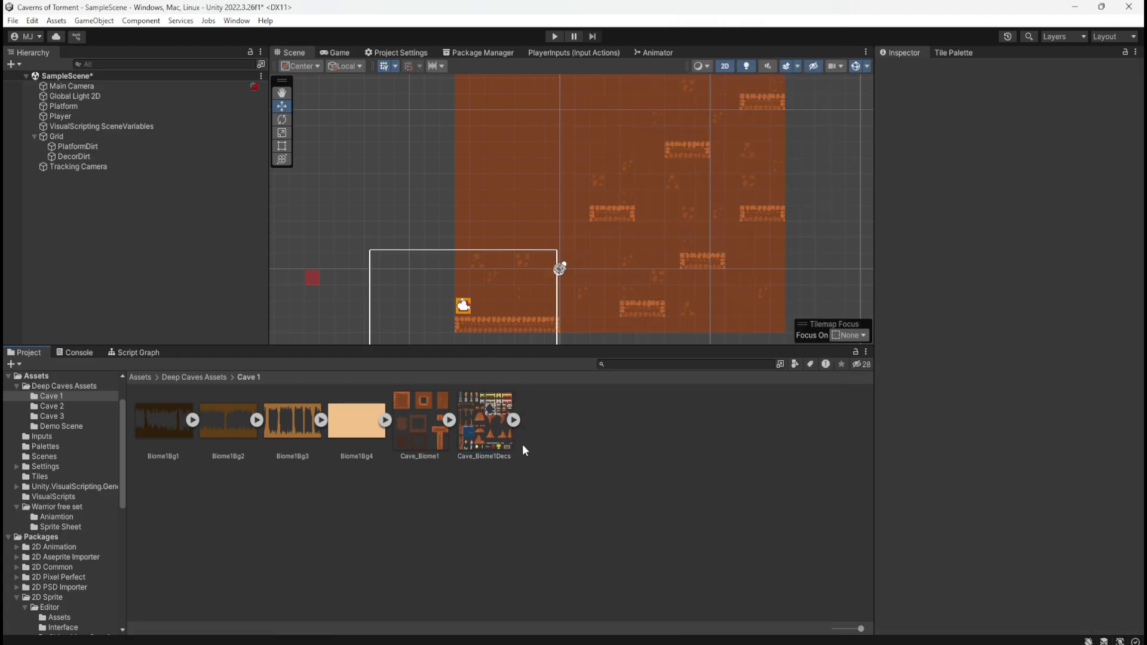
pyautogui.click(485, 434)
pyautogui.click(557, 450)
pyautogui.rightClick(556, 449)
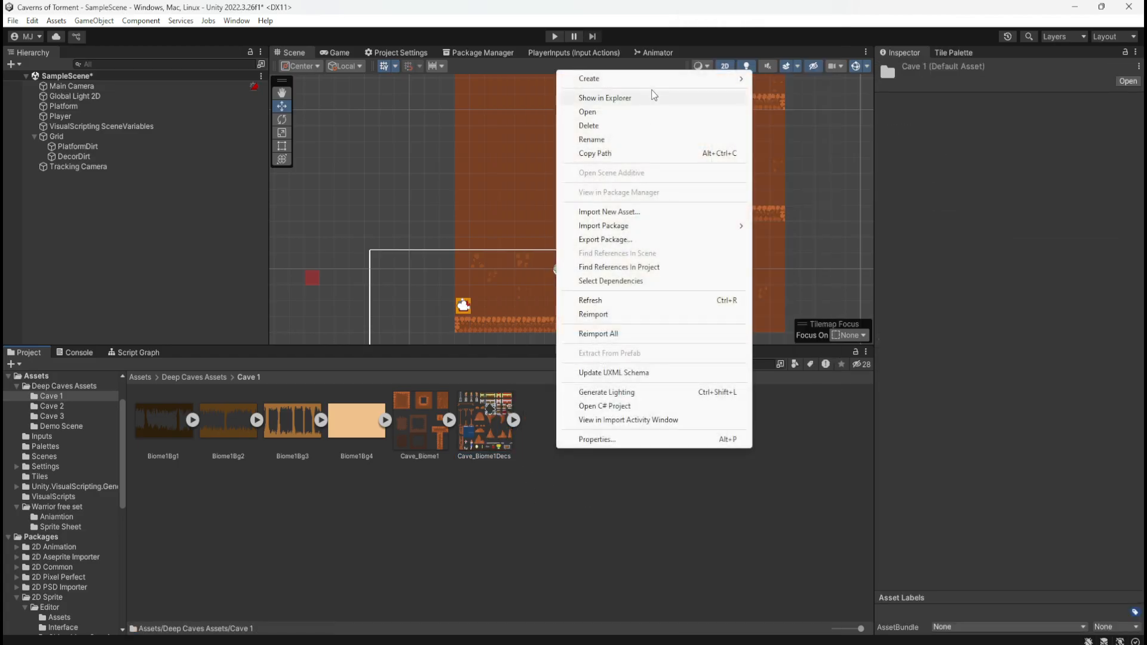
pyautogui.moveTo(654, 80)
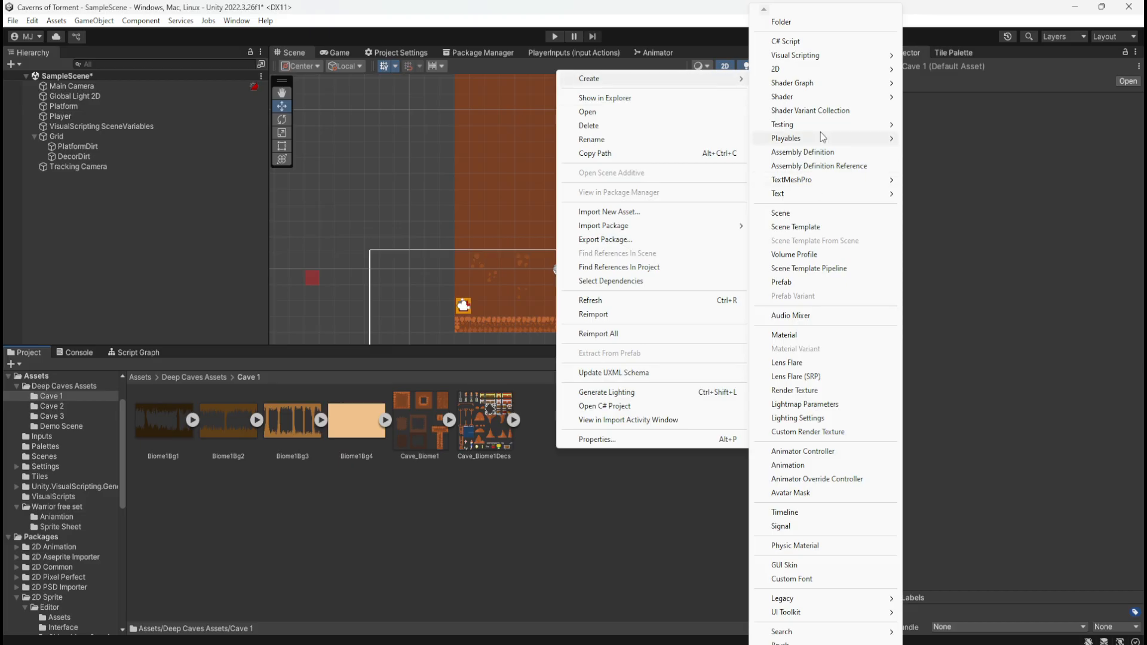
pyautogui.moveTo(842, 70)
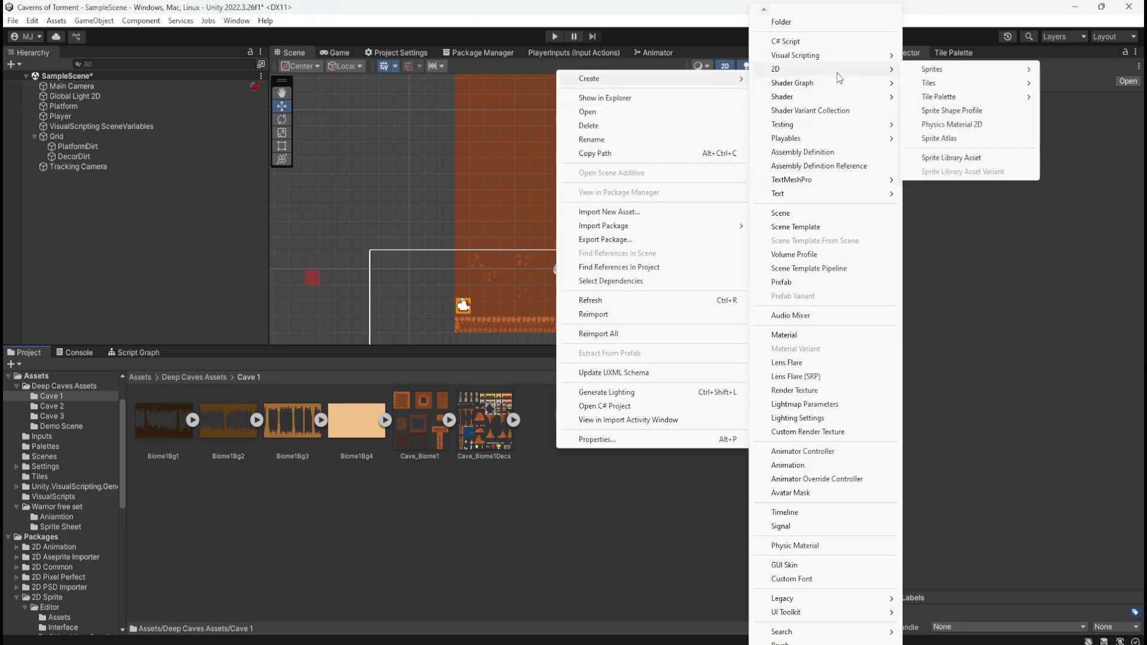
pyautogui.moveTo(943, 100)
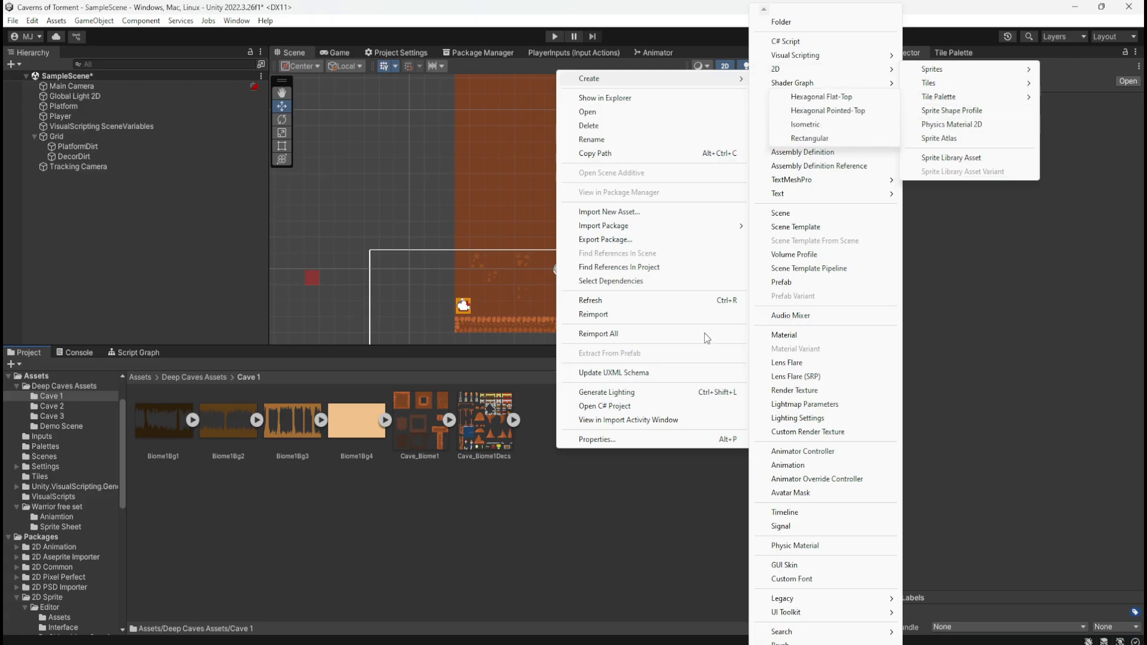
pyautogui.click(358, 508)
# Create a rectangular tile palette with its default name in Deep Caves Assets > Cave 1 and inspect its properties
pyautogui.click(196, 377)
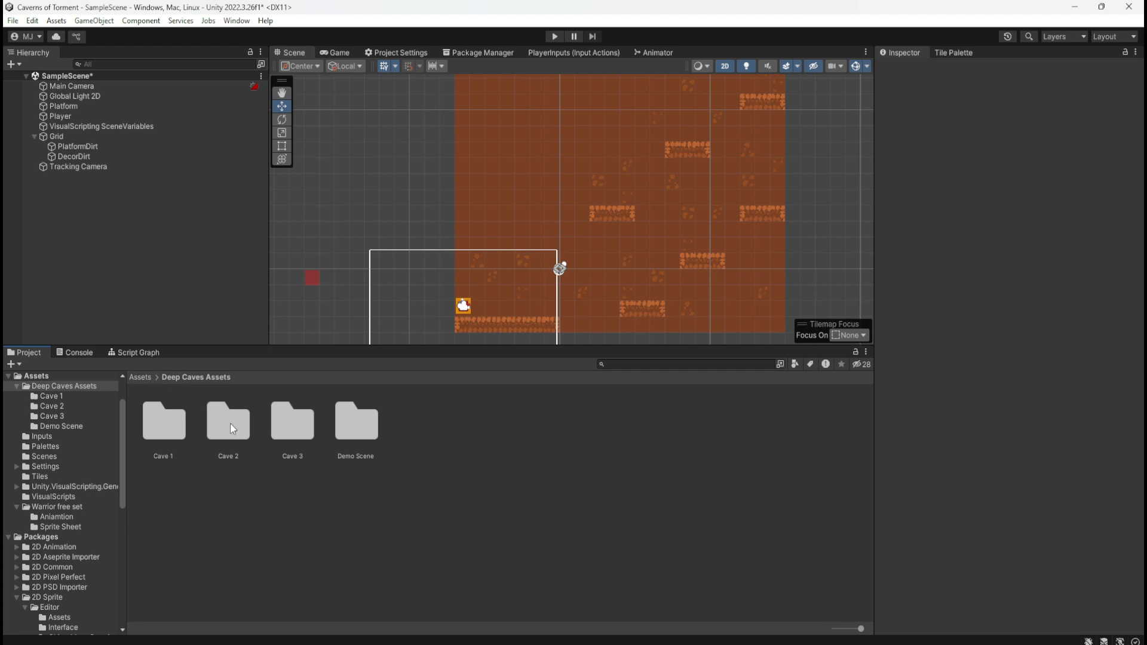
pyautogui.doubleClick(178, 425)
pyautogui.click(494, 435)
pyautogui.rightClick(479, 439)
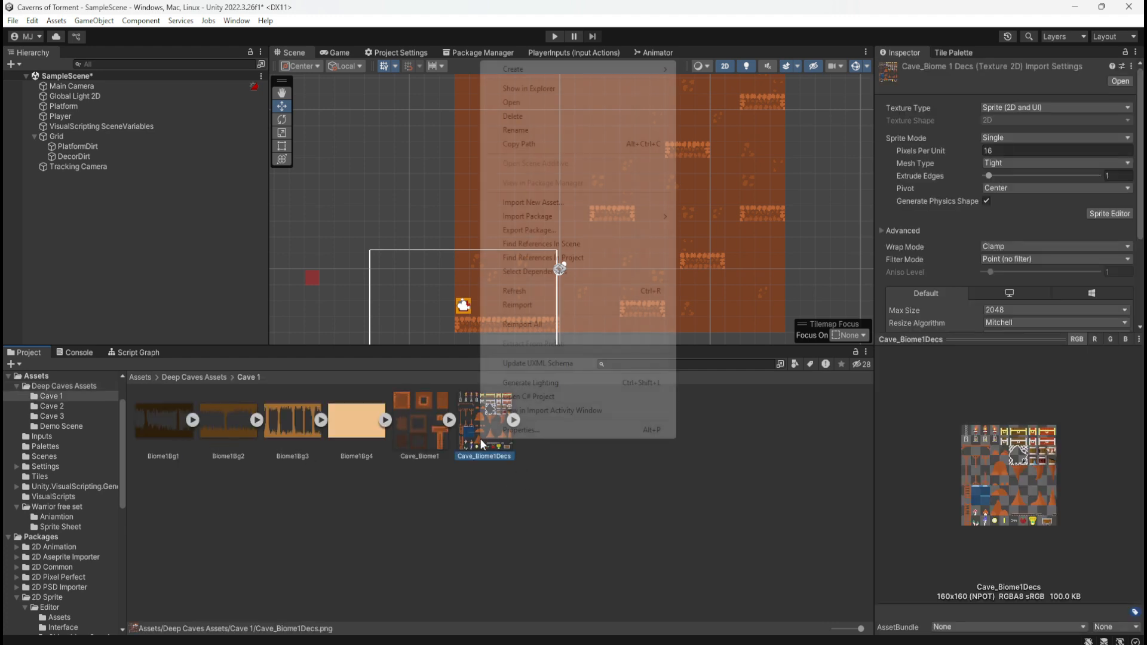
pyautogui.moveTo(573, 69)
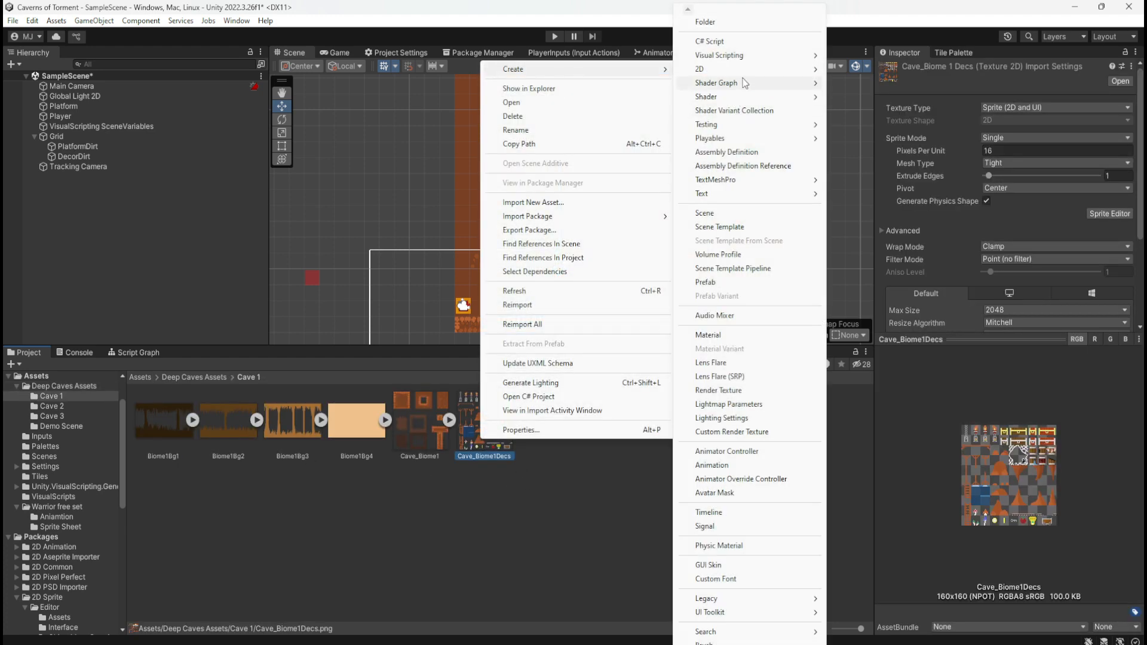
pyautogui.moveTo(747, 69)
pyautogui.moveTo(872, 100)
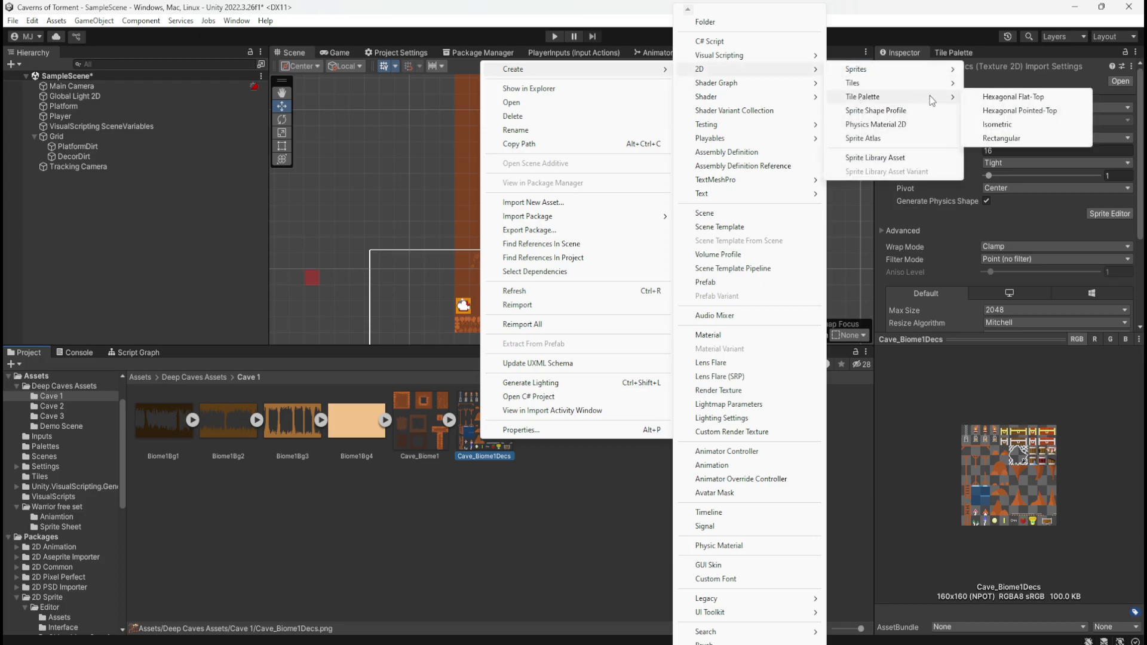
pyautogui.click(1006, 139)
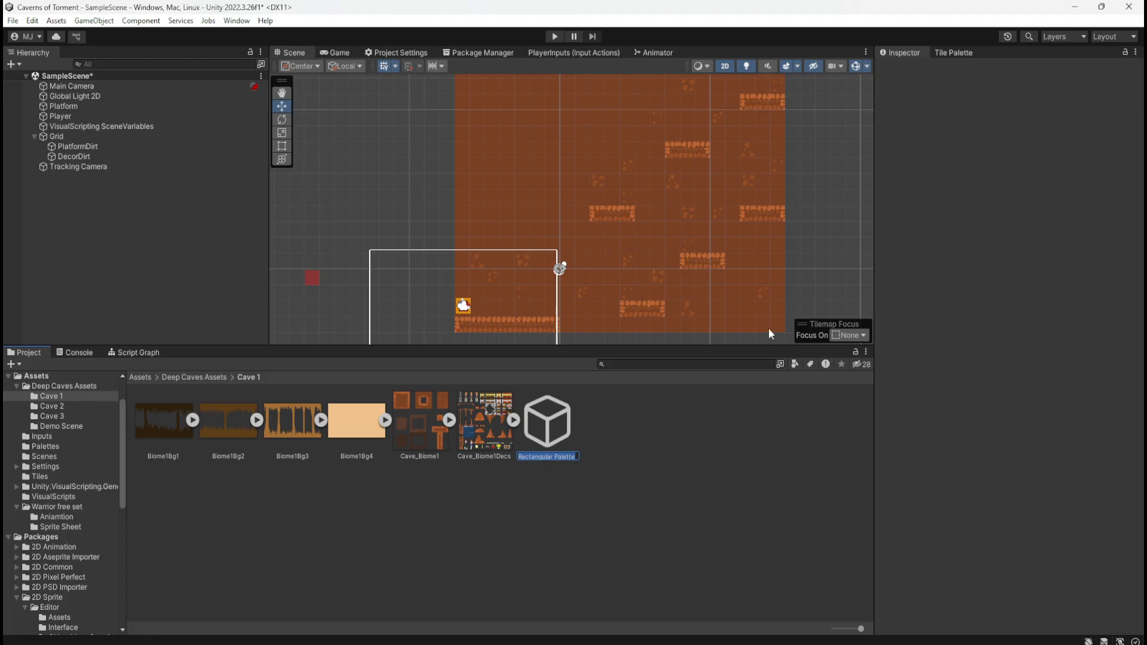
pyautogui.click(609, 444)
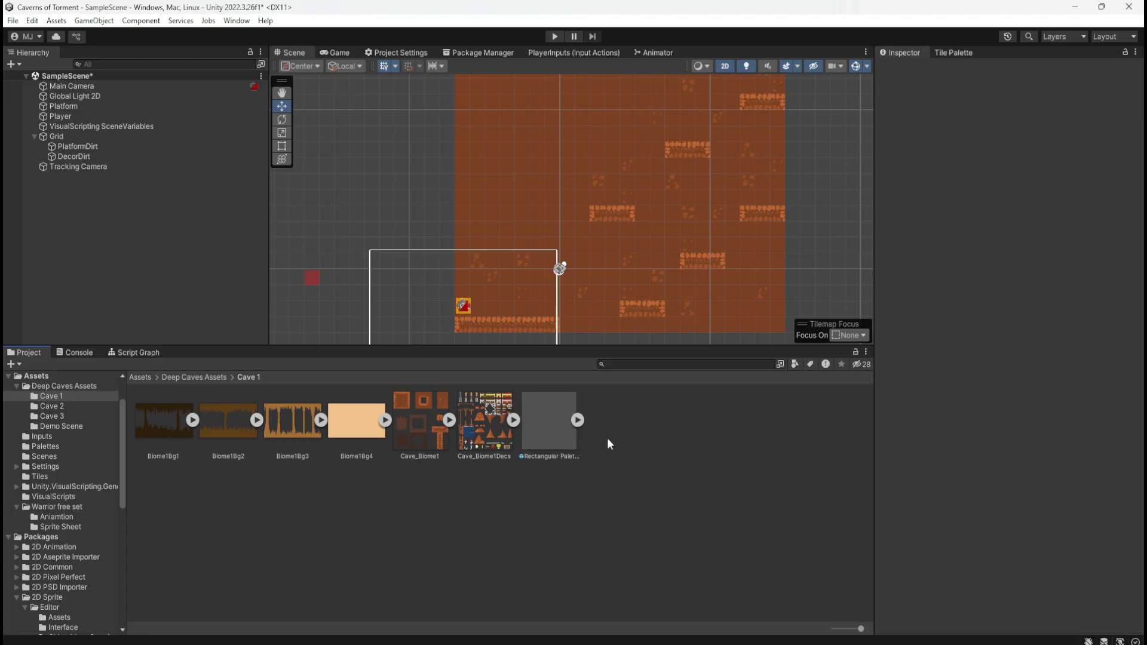
pyautogui.click(560, 445)
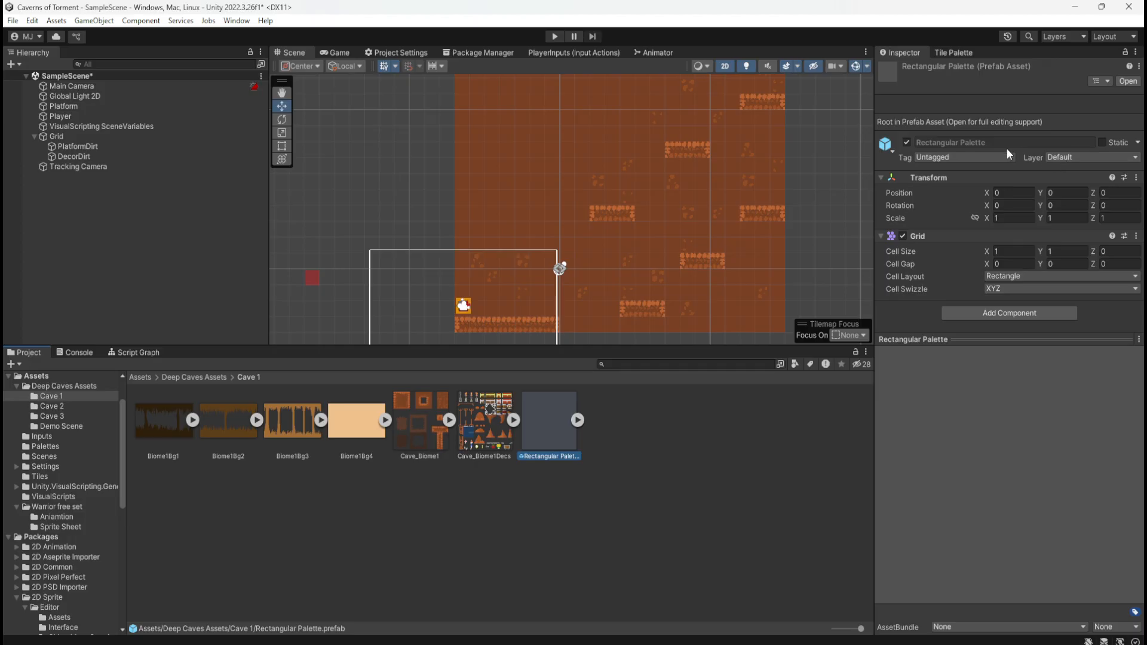
# Delete the Rectangular Palette asset from the Cave 1 folder
pyautogui.click(574, 482)
pyautogui.click(558, 441)
pyautogui.click(661, 503)
pyautogui.click(572, 444)
pyautogui.press('Delete')
pyautogui.click(607, 357)
# Create a new folder named BiomeDirt inside Assets > Tiles
pyautogui.click(188, 375)
pyautogui.click(140, 377)
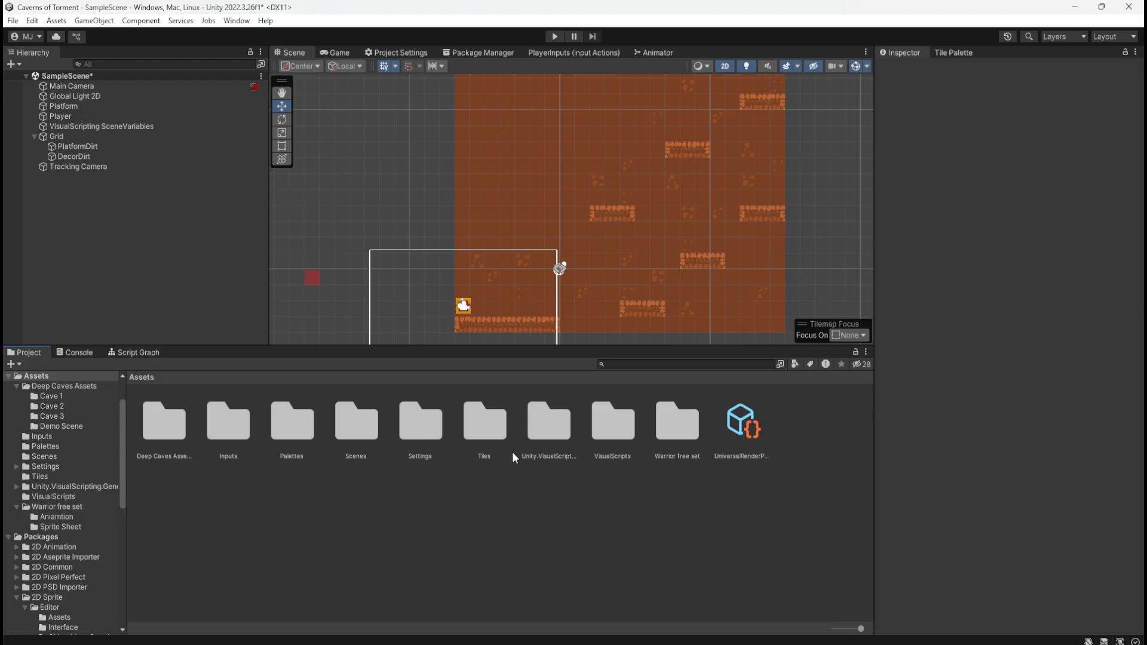
pyautogui.doubleClick(499, 428)
pyautogui.scroll(-8, 503, 443)
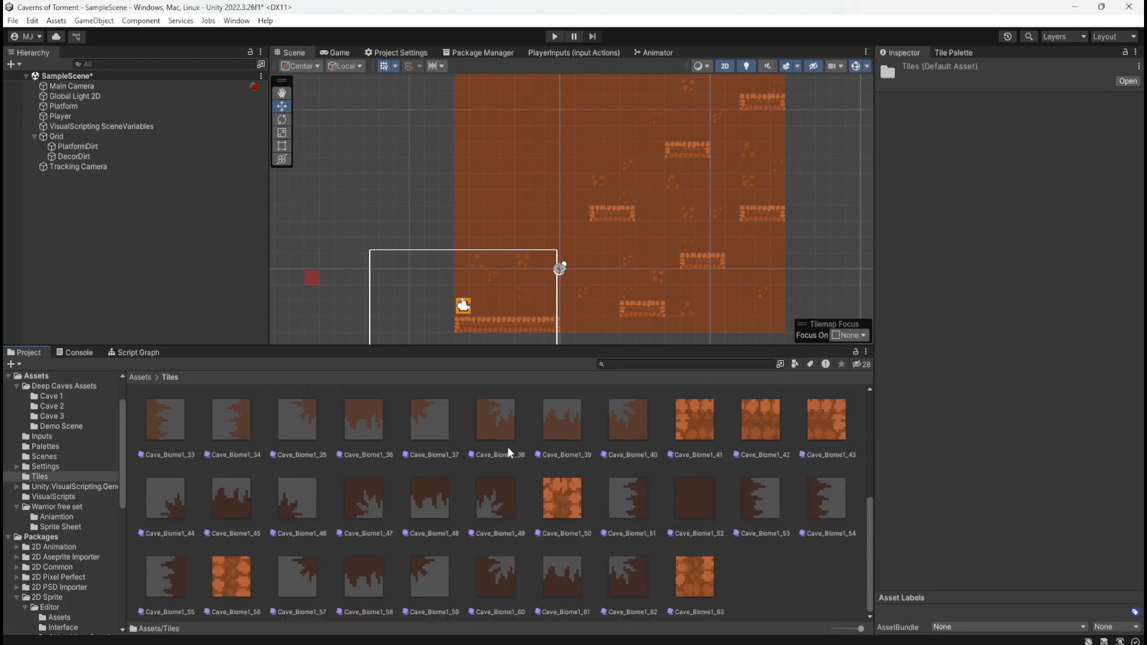
pyautogui.rightClick(765, 579)
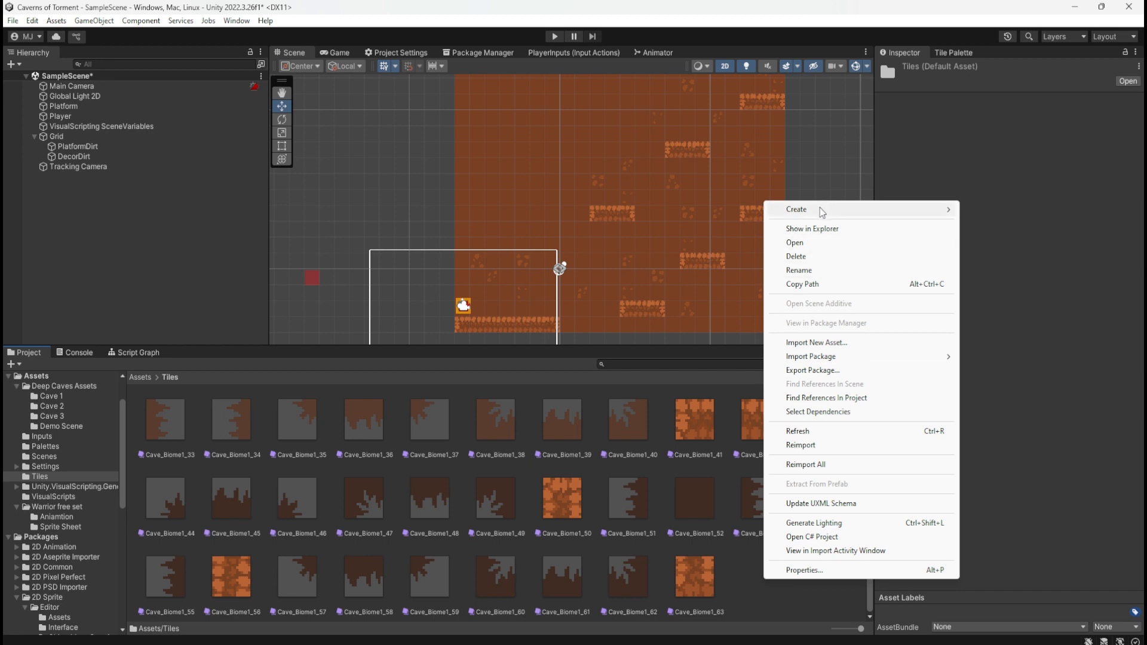
pyautogui.moveTo(824, 209)
pyautogui.click(986, 21)
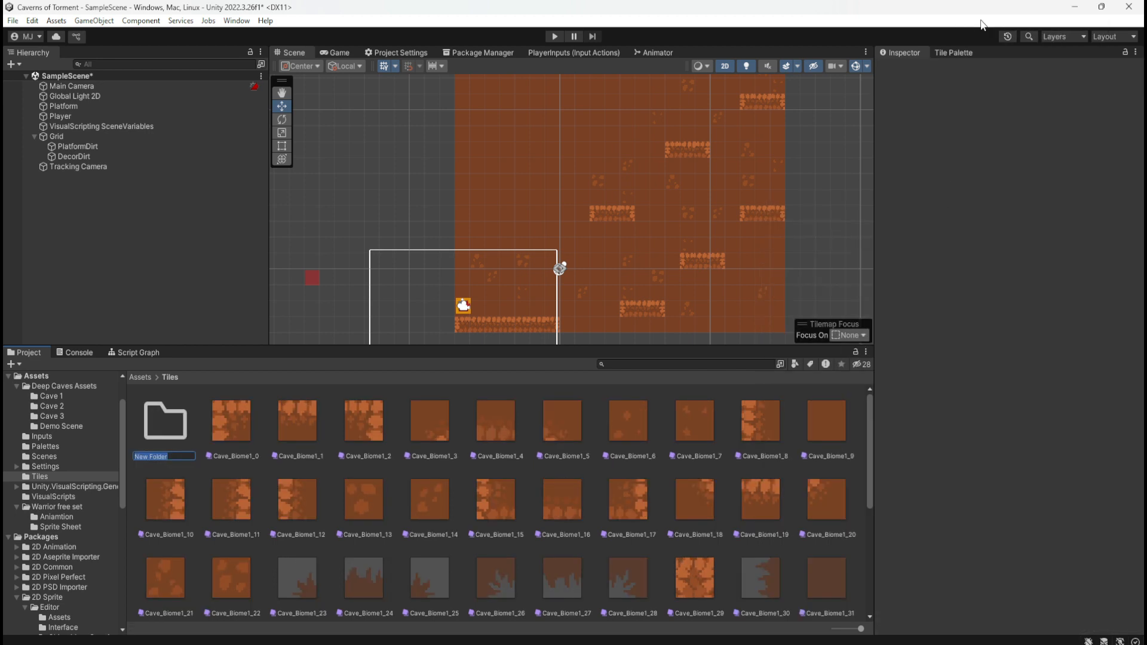
pyautogui.write('BiomeDirt')
pyautogui.press('Return')
# Move the tiles Cave_Biome1_0 through Cave_Biome1_63 into the BiomeDirt folder and open that folder
pyautogui.click(230, 418)
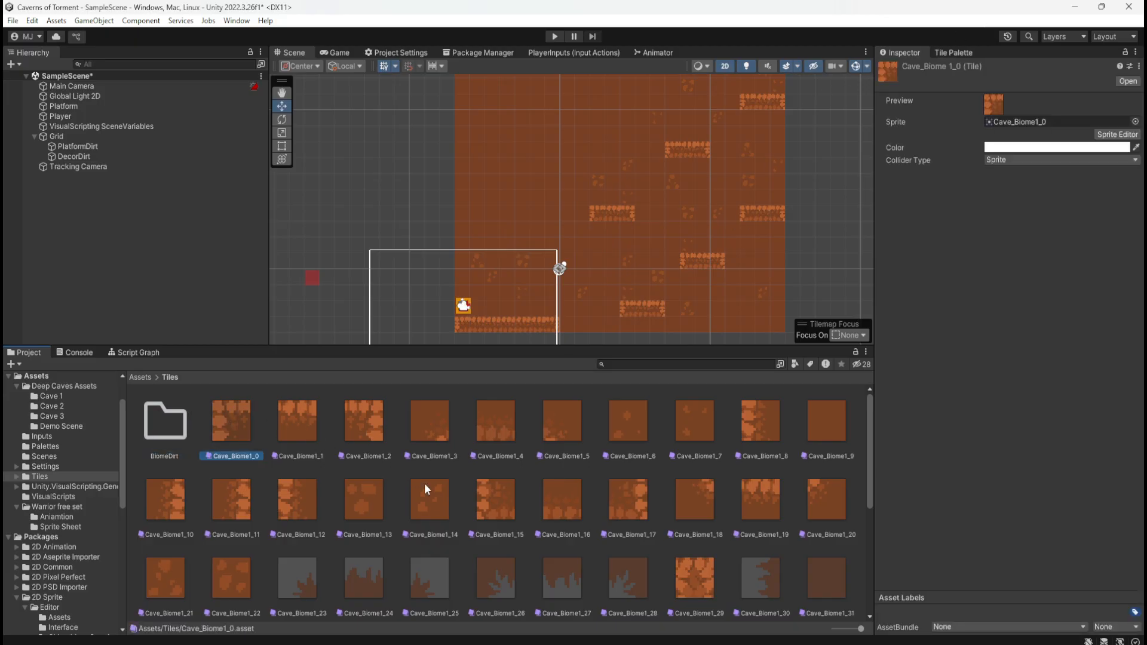
pyautogui.scroll(-5, 450, 482)
pyautogui.keyDown('shift'); pyautogui.click(761, 576); pyautogui.keyUp('shift')
pyautogui.scroll(5, 441, 546)
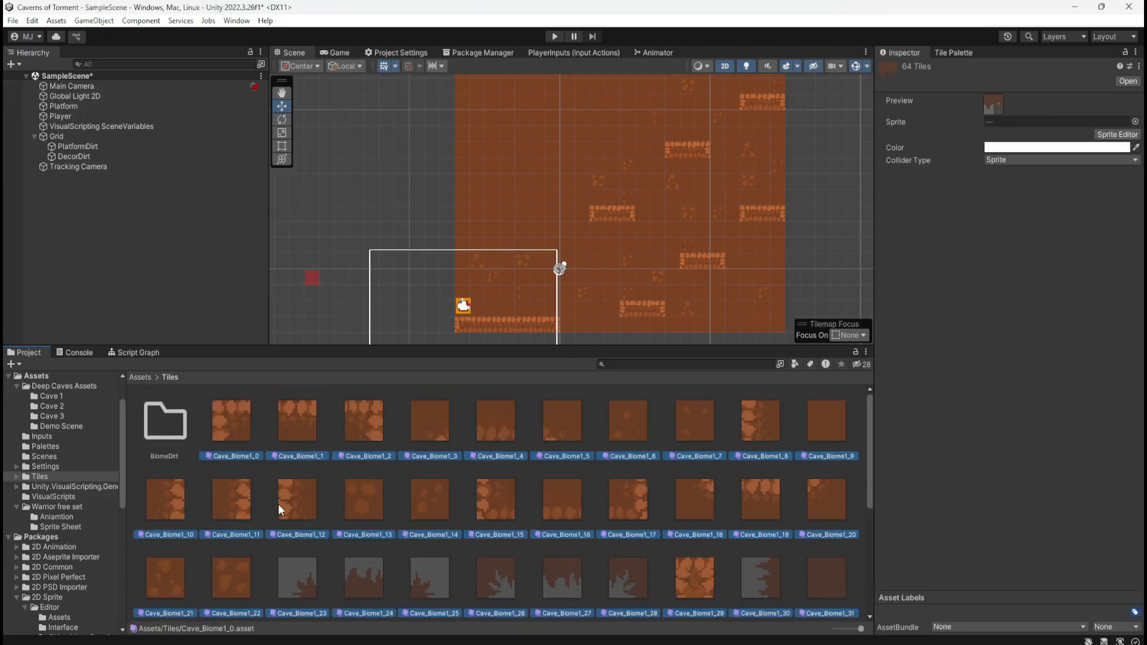
pyautogui.moveTo(282, 509); pyautogui.dragTo(173, 427)
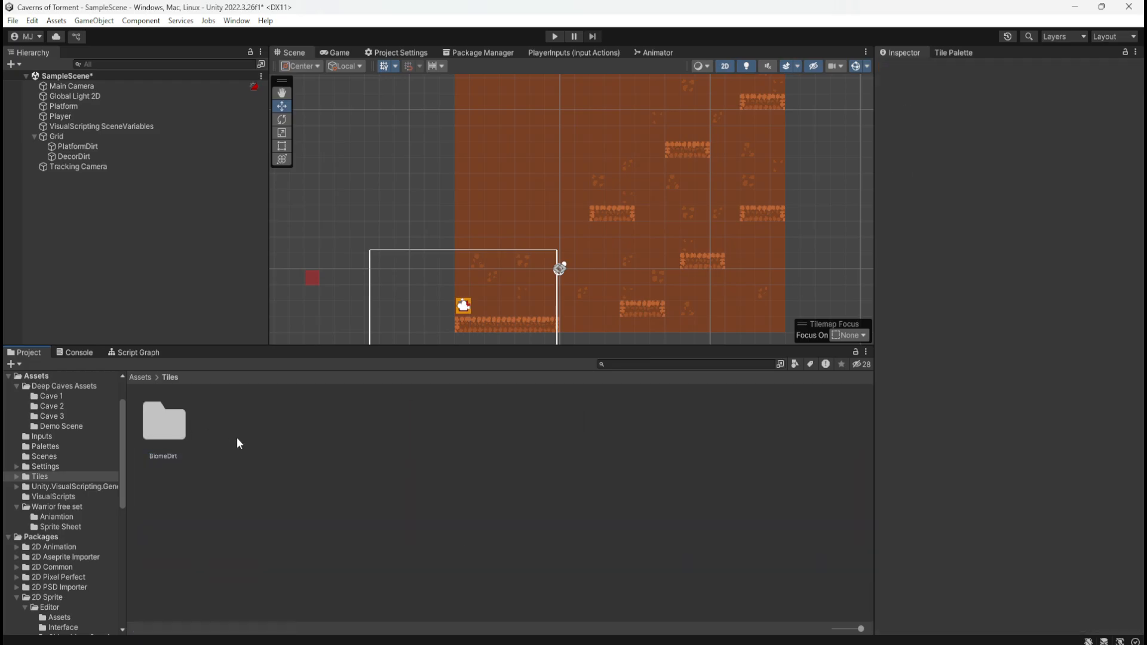
pyautogui.doubleClick(176, 429)
# Return to Deep Caves Assets > Cave 1, open Cave_Biome1Decs in the Sprite Editor, and show the available editing modes
pyautogui.click(174, 375)
pyautogui.click(146, 376)
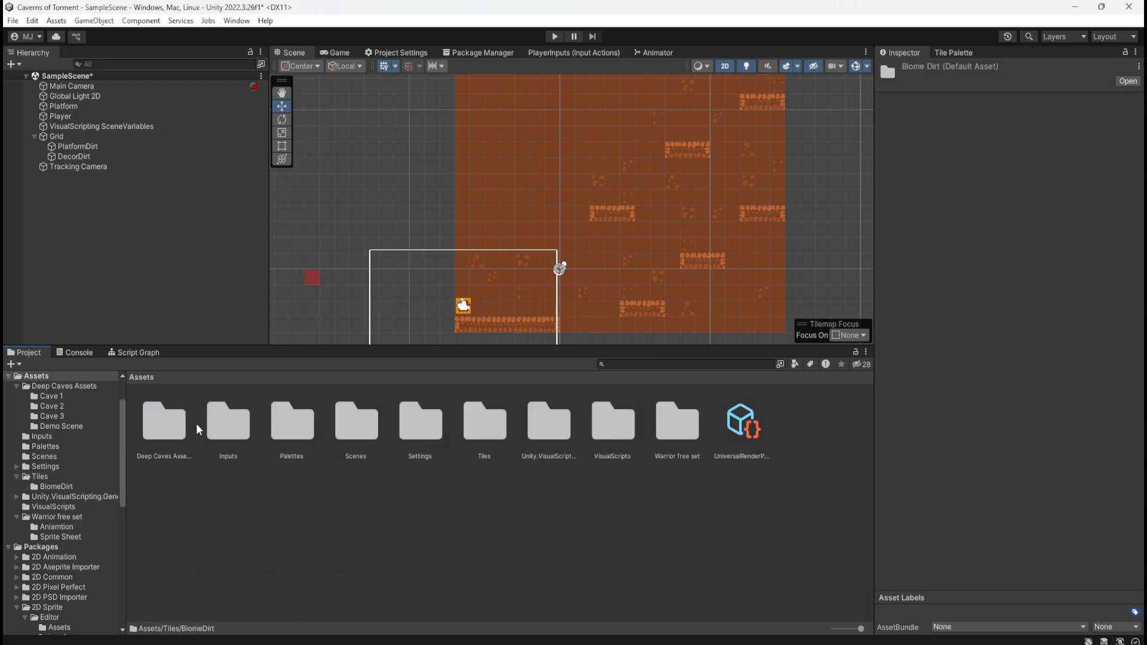
pyautogui.doubleClick(170, 418)
pyautogui.click(213, 423)
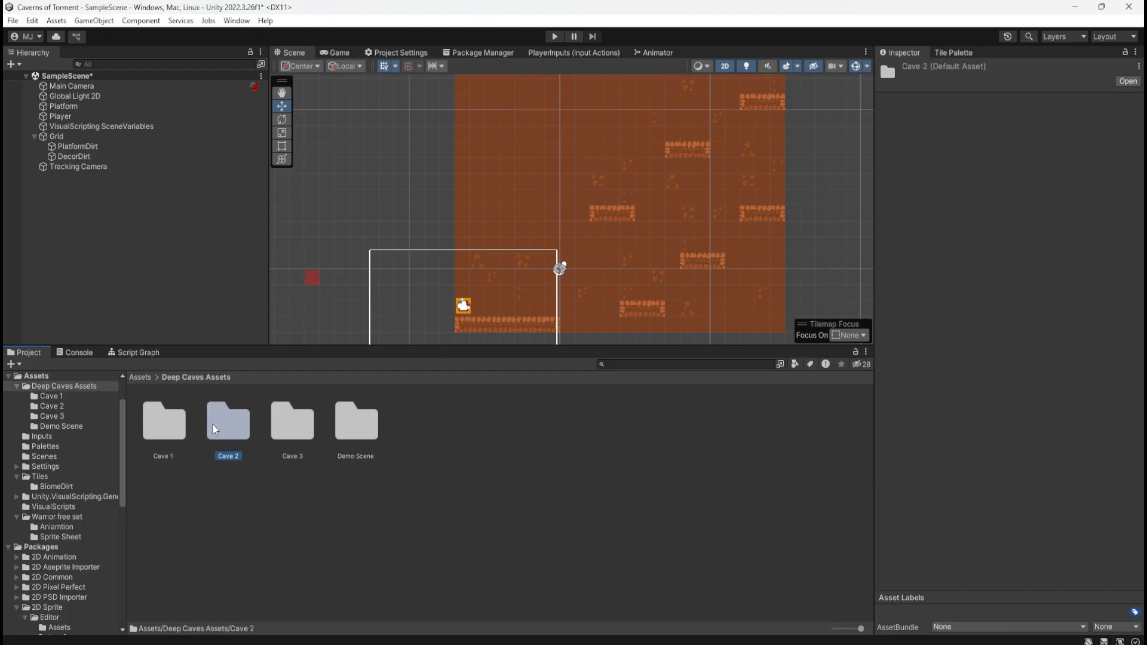
pyautogui.doubleClick(164, 423)
pyautogui.click(479, 434)
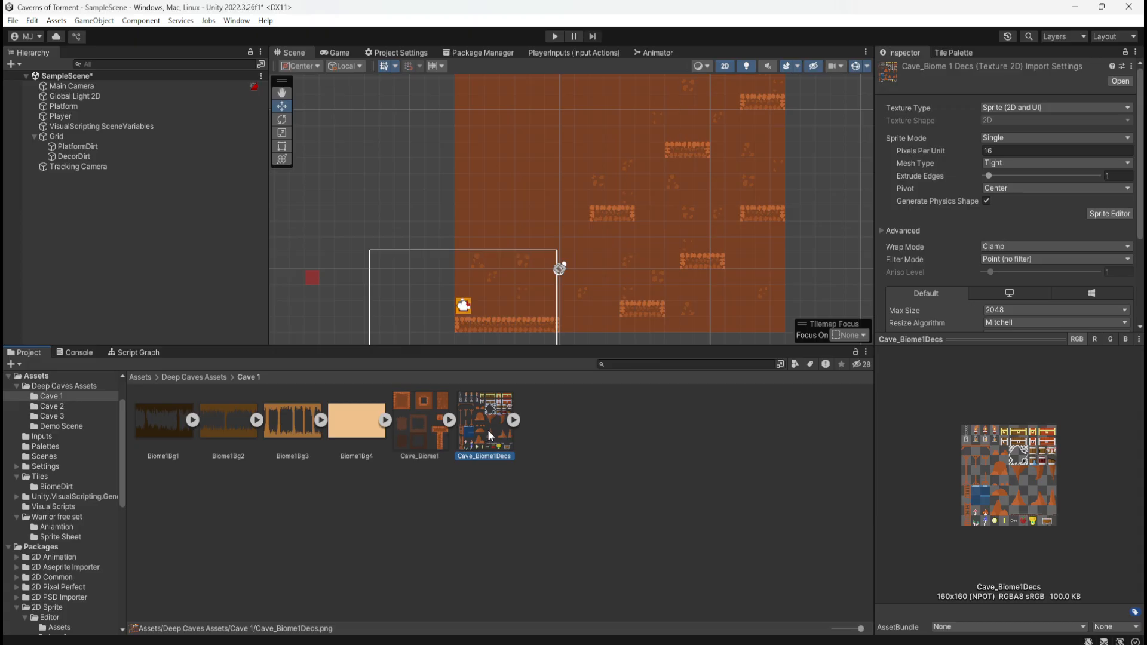
pyautogui.click(1110, 214)
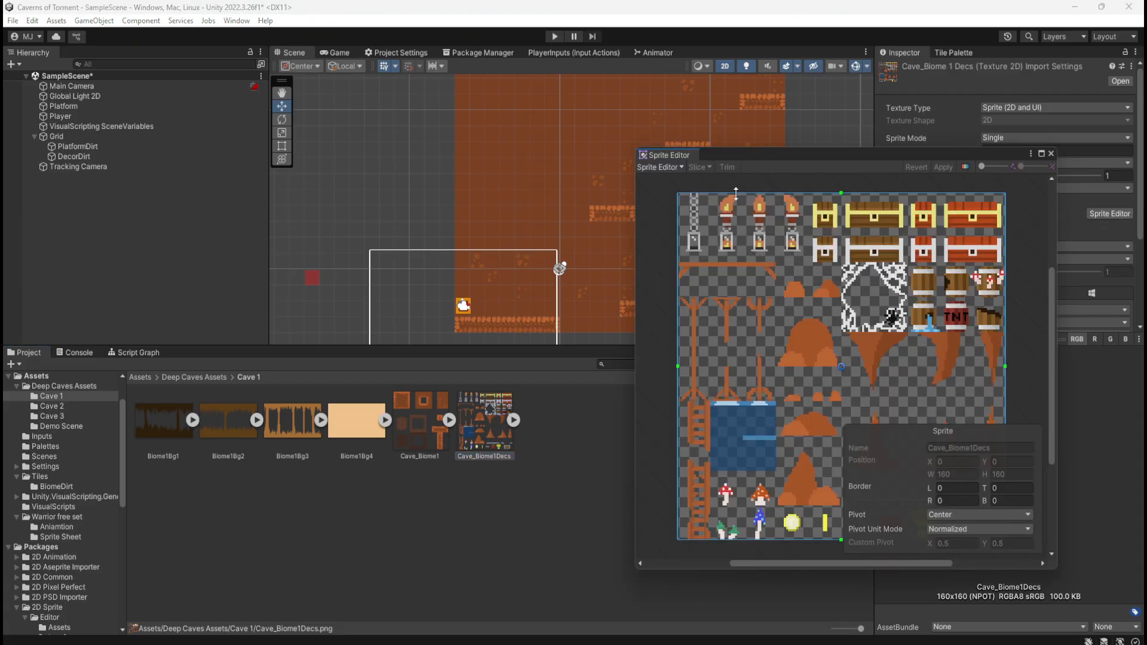
pyautogui.click(673, 167)
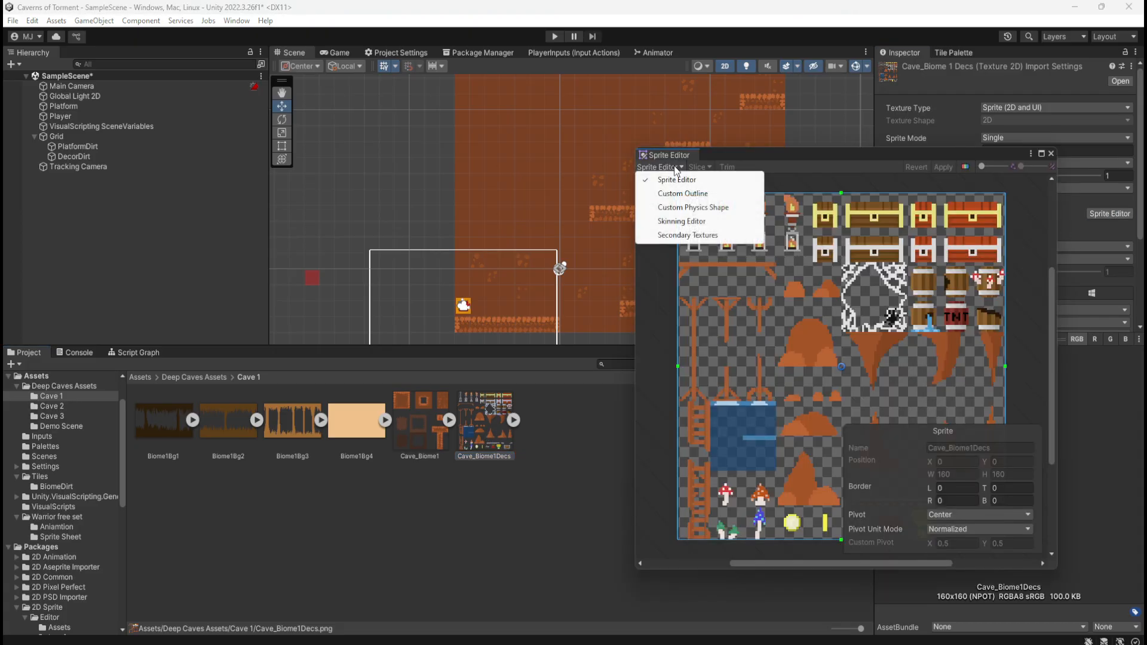
# Look at the Skinning Editor mode for the sheet and return to the Sprite Editor mode
pyautogui.click(691, 221)
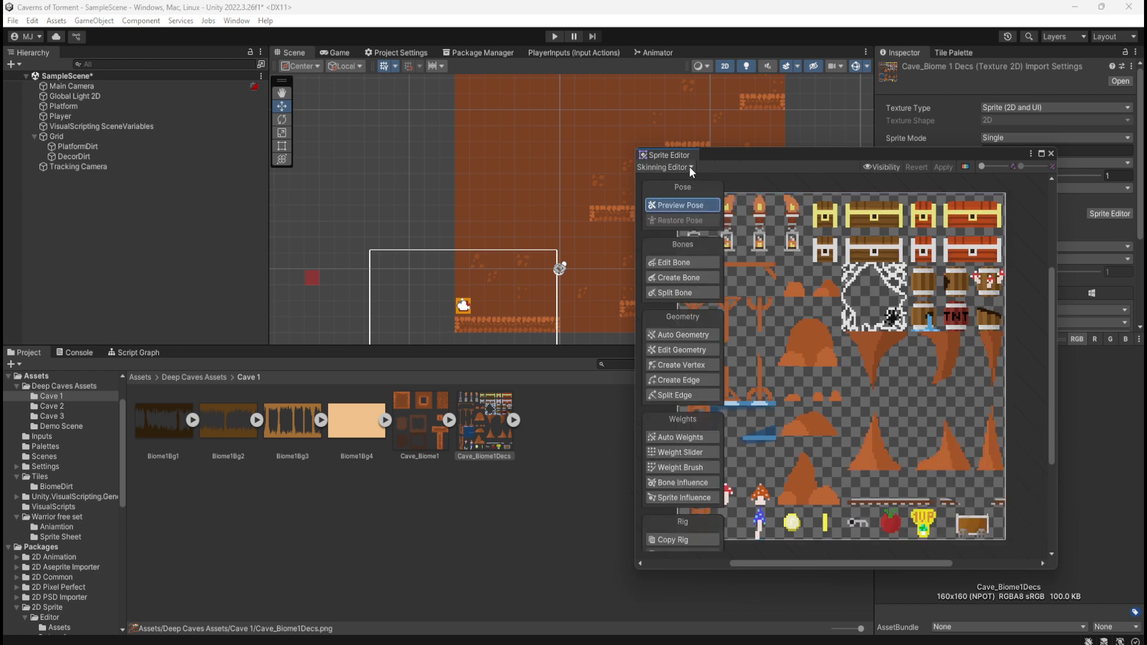
pyautogui.click(689, 166)
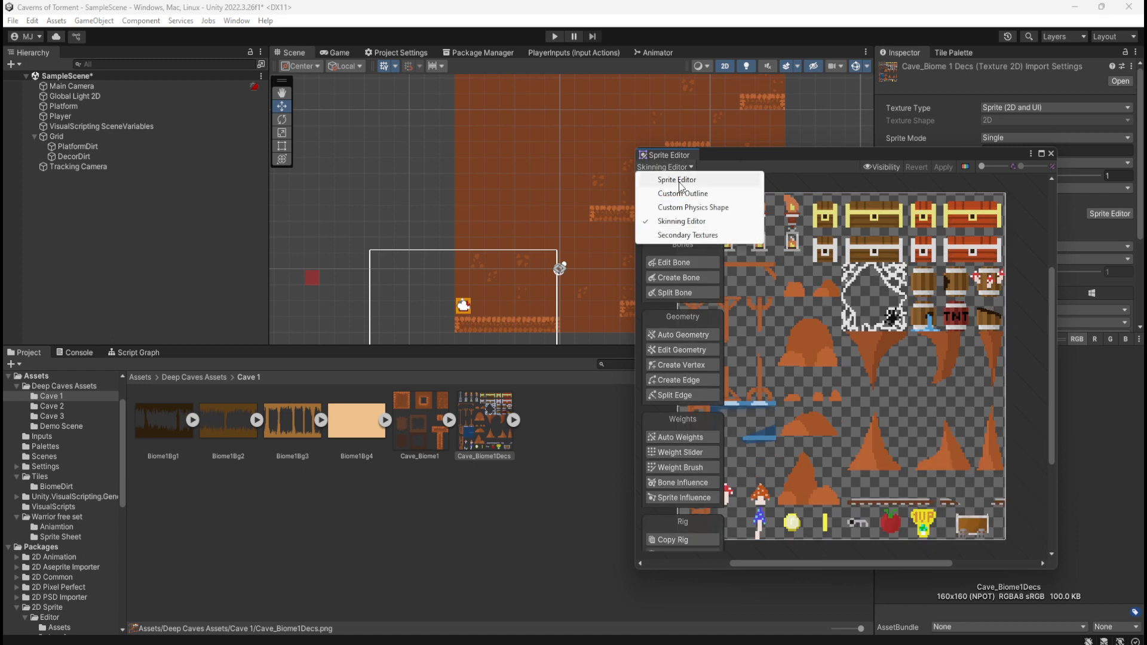
pyautogui.click(679, 180)
pyautogui.click(687, 202)
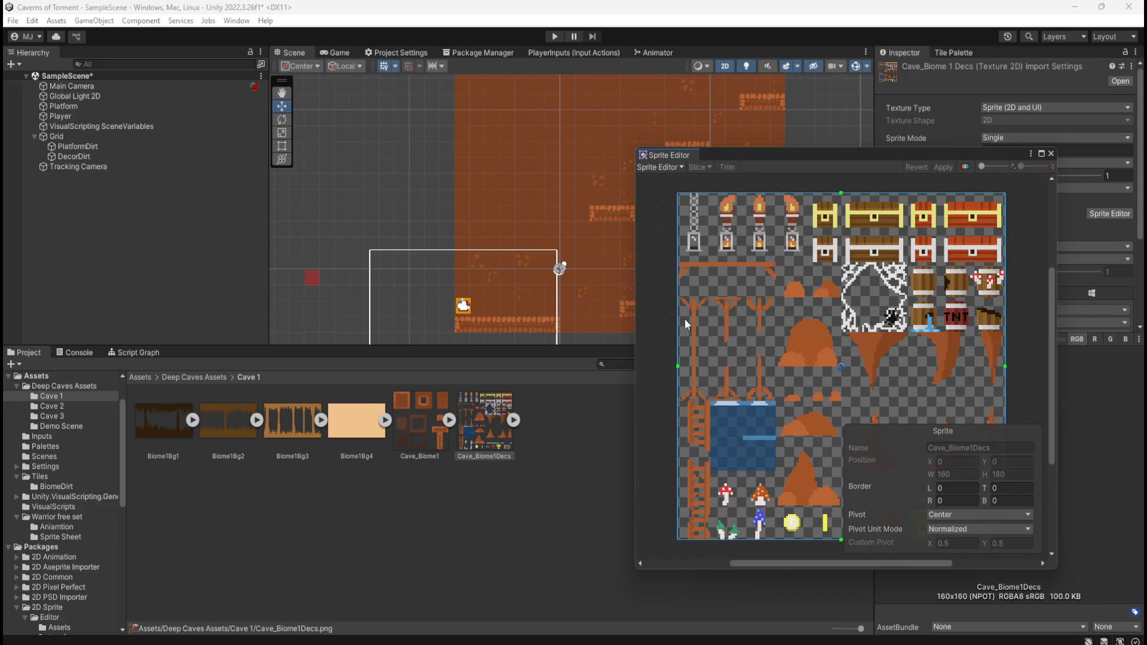
# Widen the Sprite Editor window and look at the Custom Outline and Custom Physics Shape modes before returning to Sprite Editor mode
pyautogui.click(1030, 154)
pyautogui.click(815, 160)
pyautogui.moveTo(632, 225); pyautogui.dragTo(399, 230)
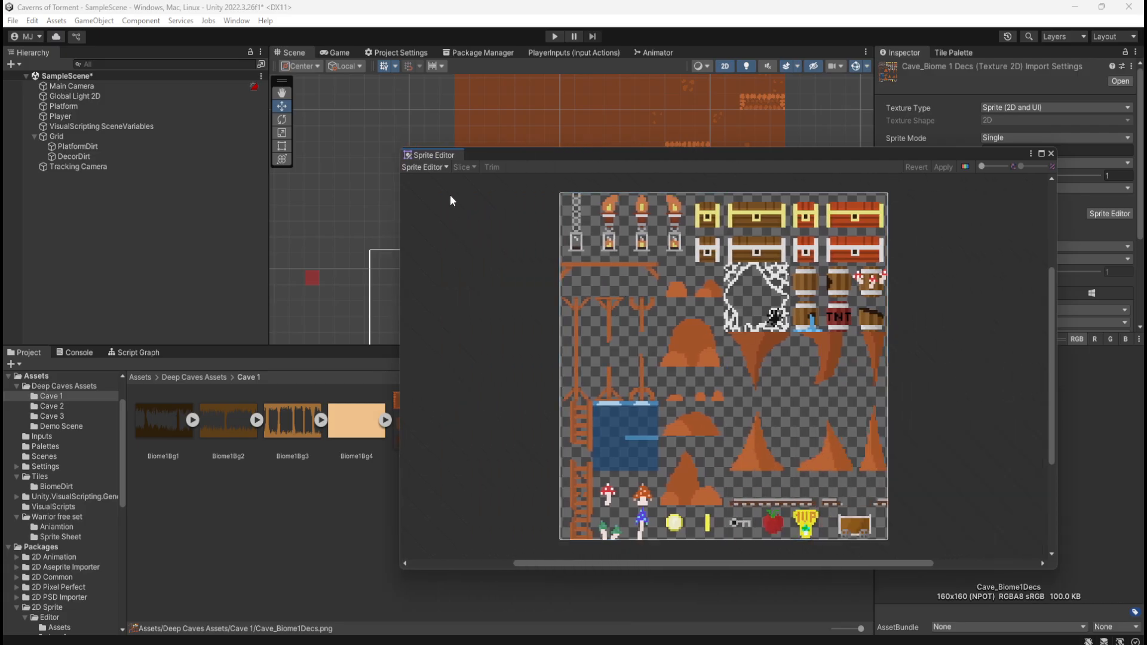
pyautogui.click(423, 166)
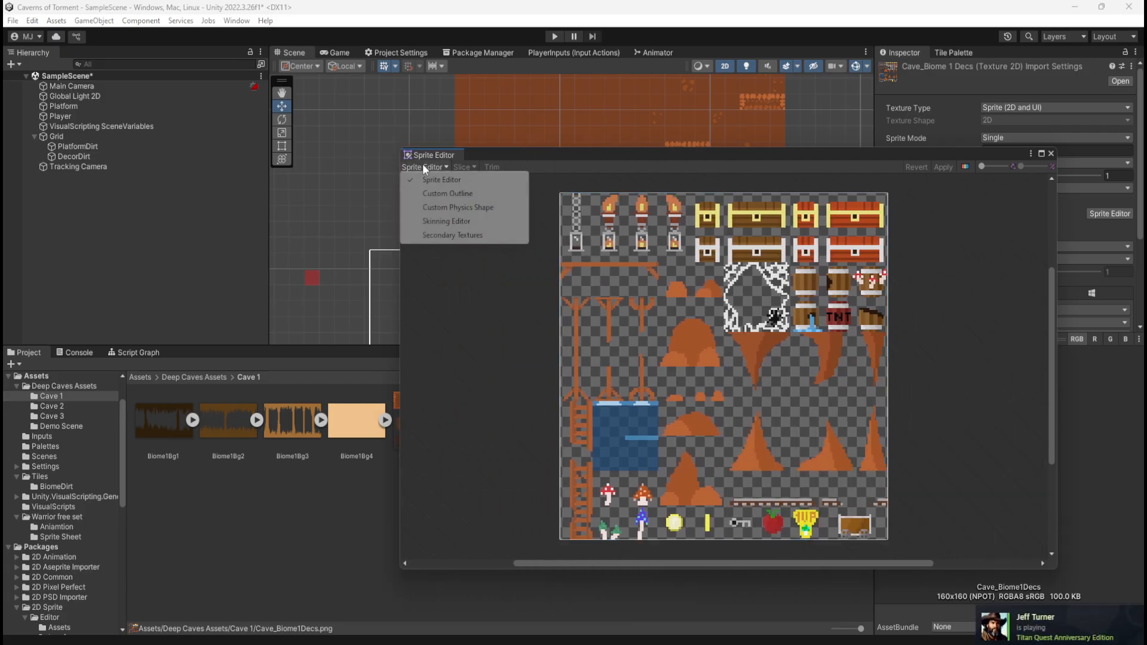
pyautogui.click(431, 193)
pyautogui.click(454, 167)
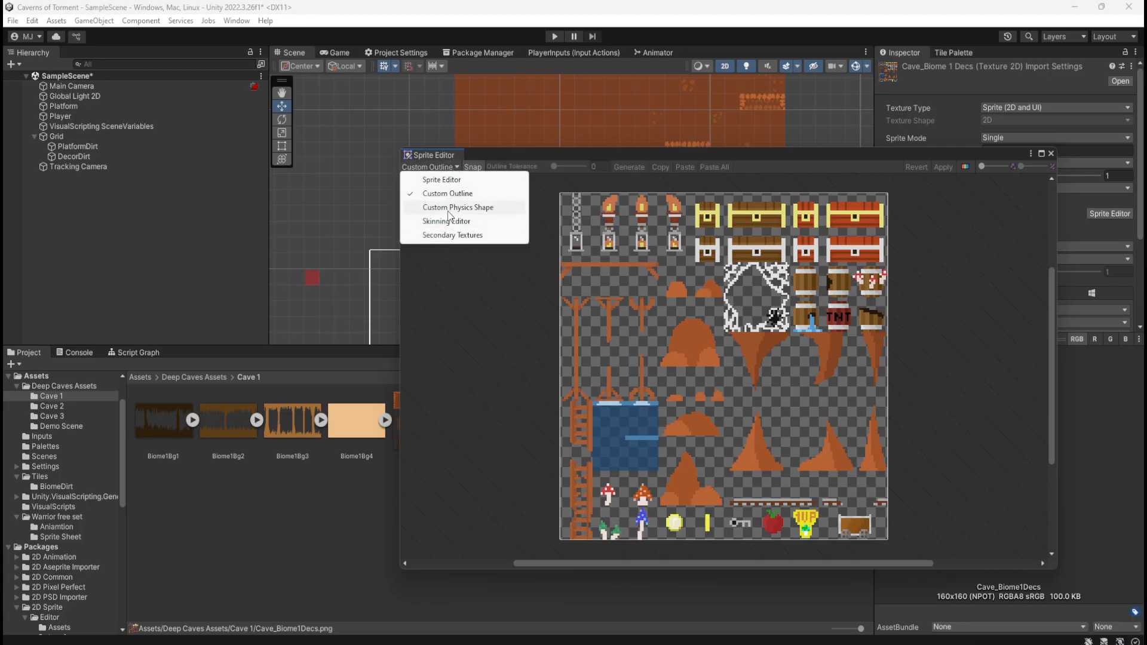
pyautogui.click(447, 210)
pyautogui.click(453, 168)
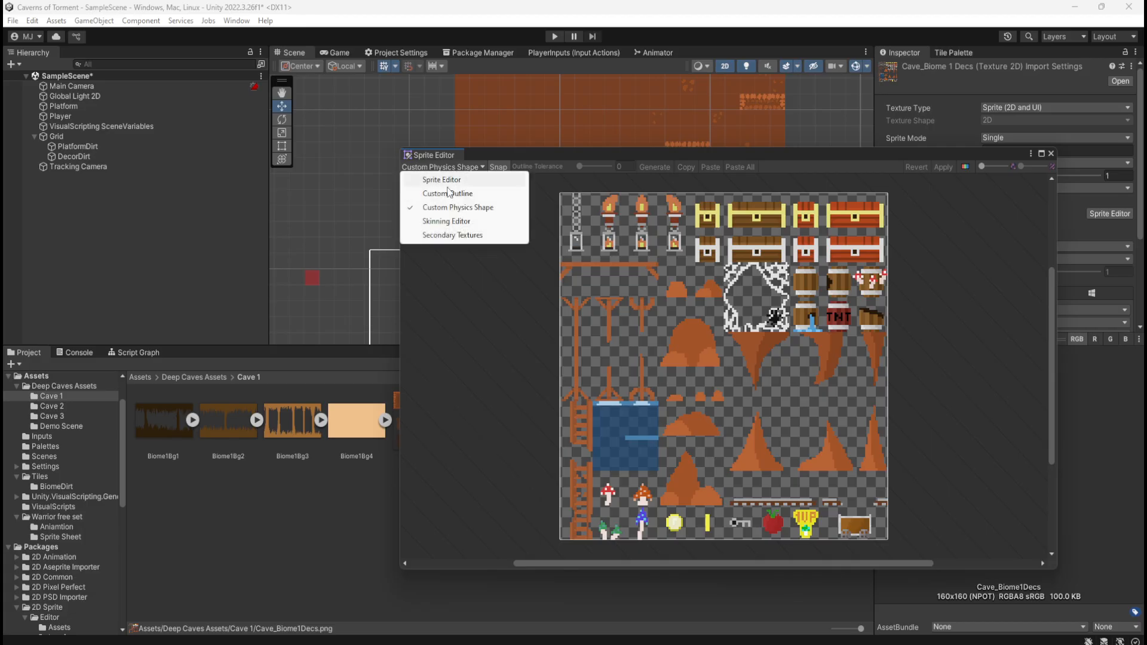
pyautogui.click(445, 179)
pyautogui.click(444, 170)
pyautogui.click(449, 180)
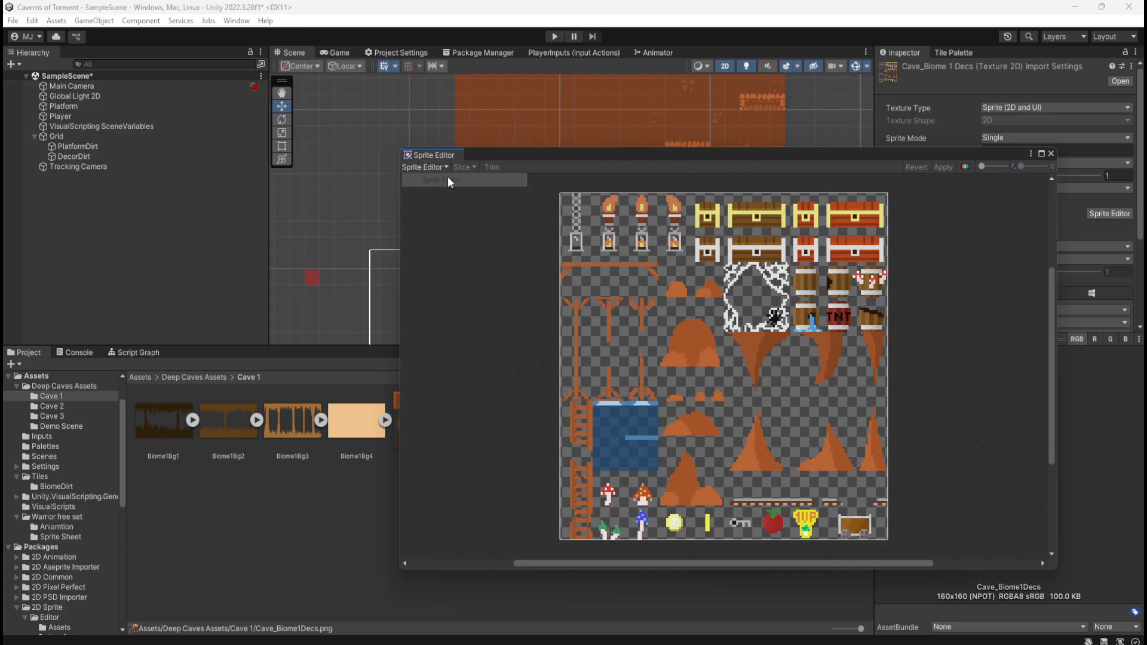
# Close the Sprite Editor and set the Sprite Mode of Cave_Biome1Decs to Multiple
pyautogui.click(1051, 154)
pyautogui.click(1075, 113)
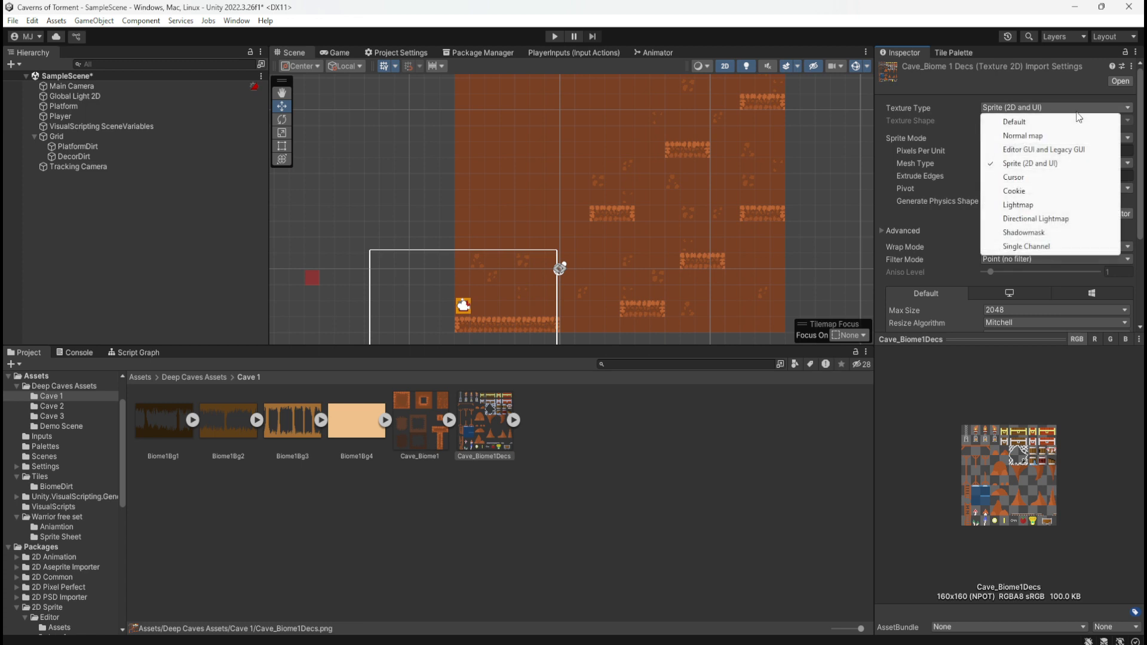
pyautogui.click(1077, 113)
pyautogui.click(930, 141)
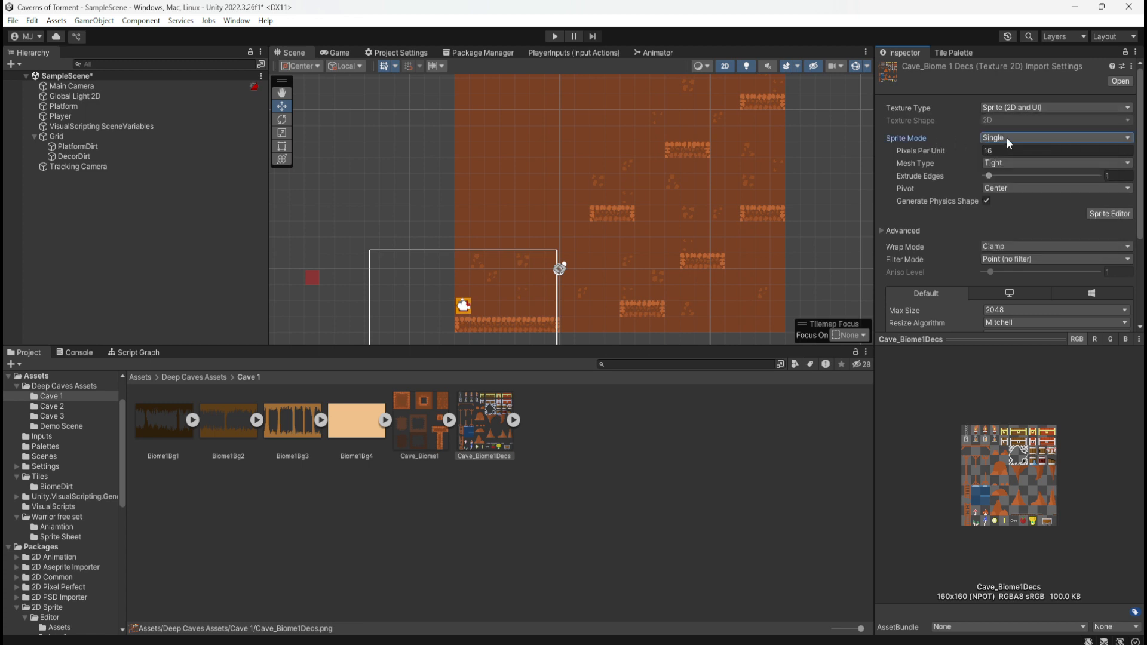
pyautogui.click(1006, 137)
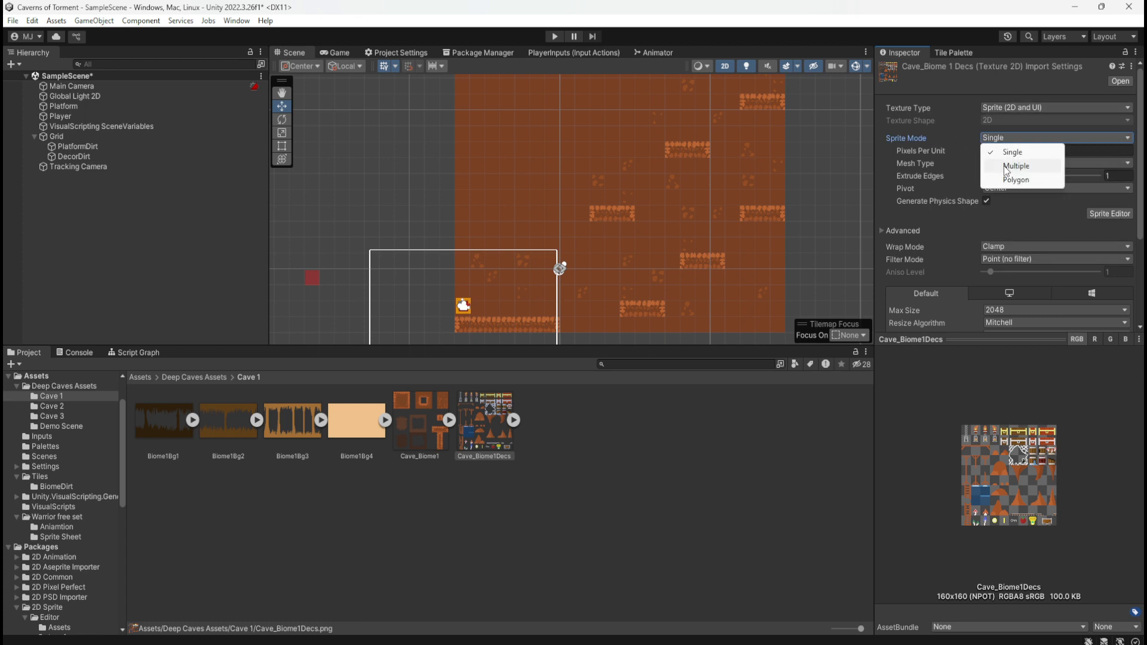
pyautogui.click(1015, 166)
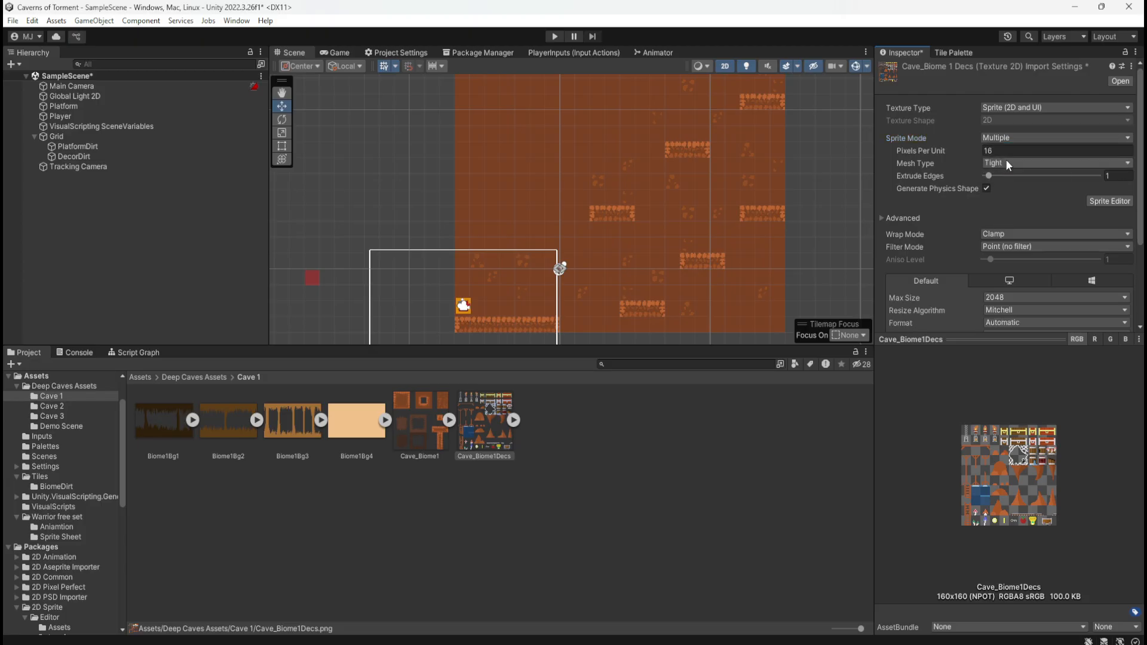
# Reopen Cave_Biome1Decs in the Sprite Editor and apply the pending import settings
pyautogui.click(1102, 201)
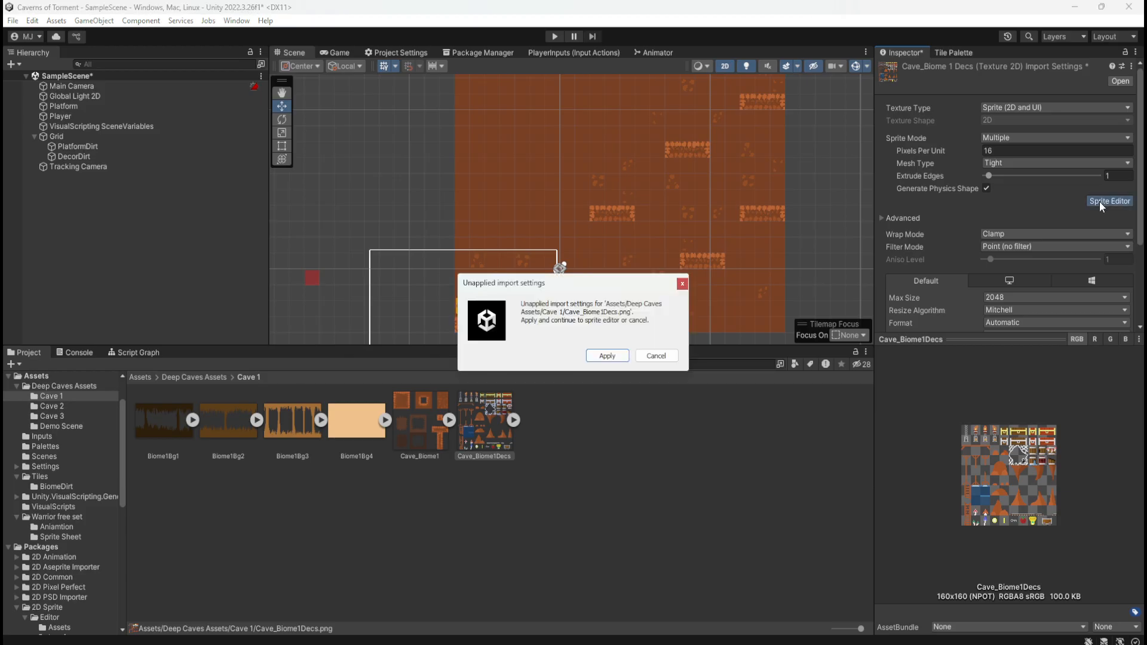
pyautogui.click(666, 356)
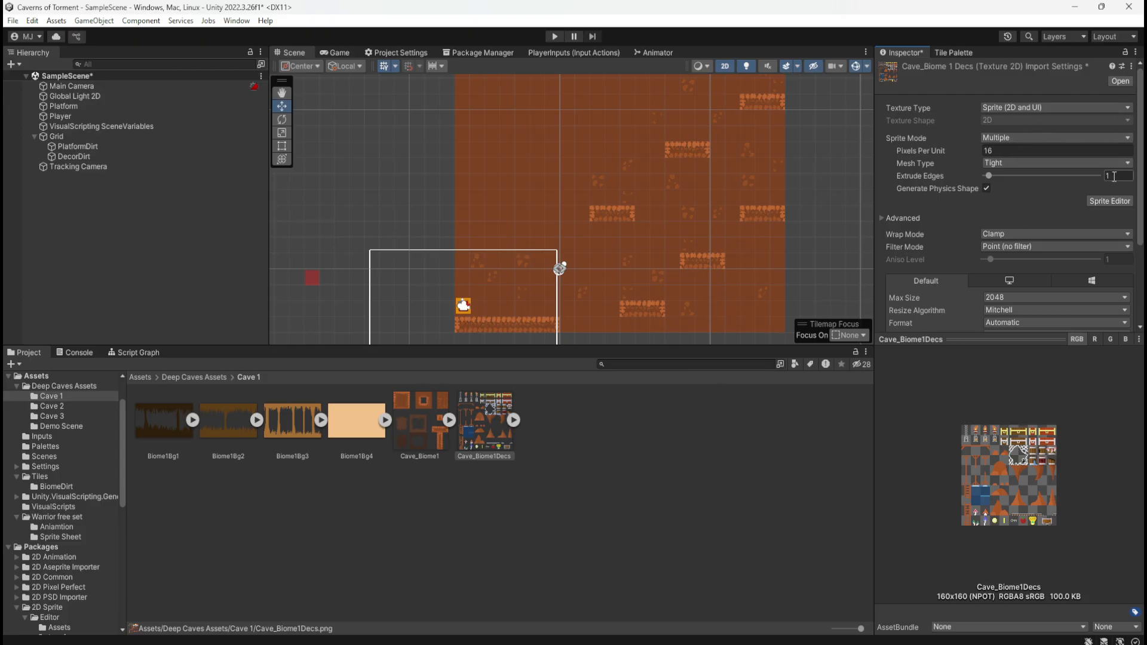
pyautogui.click(1109, 201)
pyautogui.click(602, 355)
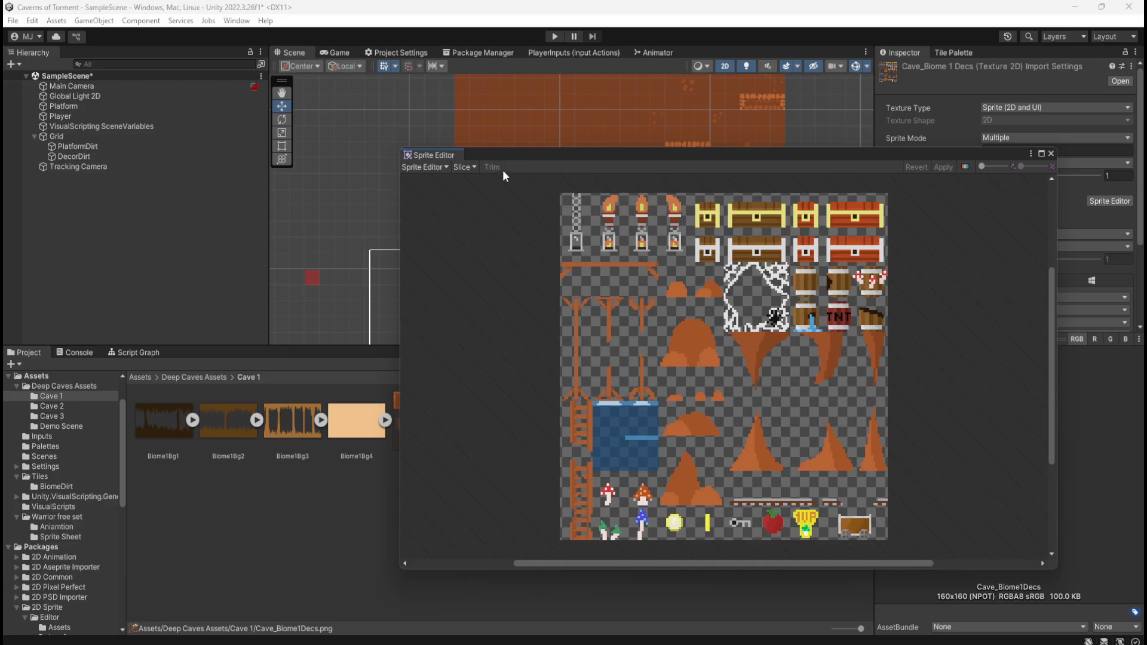
# Set the slicing type to Grid By Cell Size with a pixel size of X 16 and Y 16
pyautogui.click(465, 167)
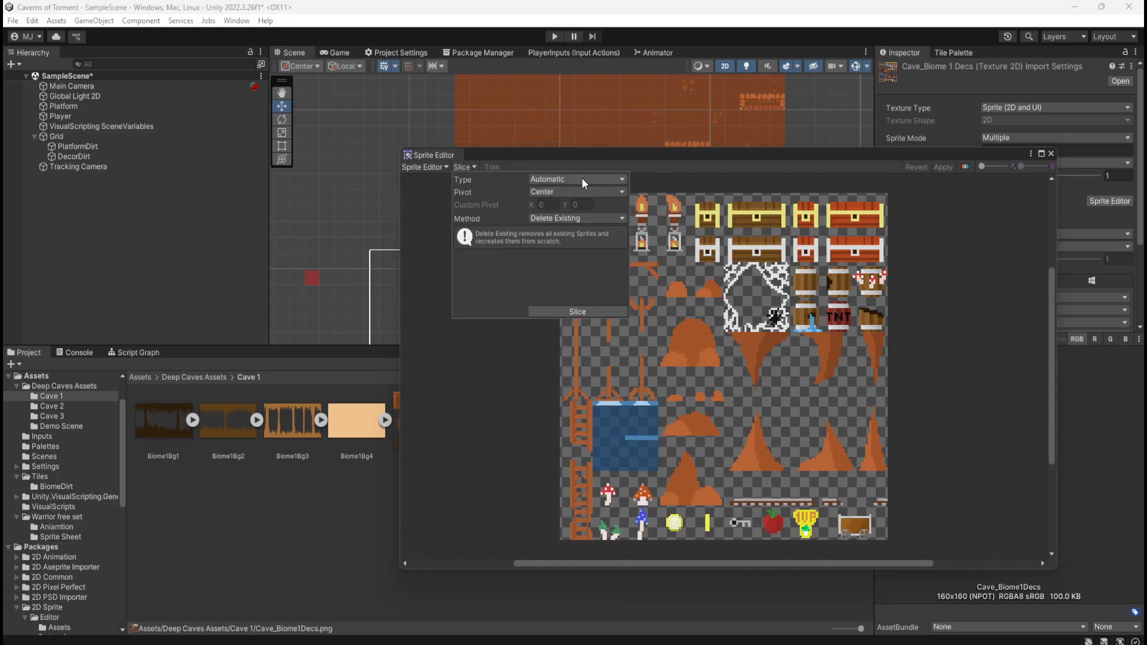
pyautogui.click(611, 178)
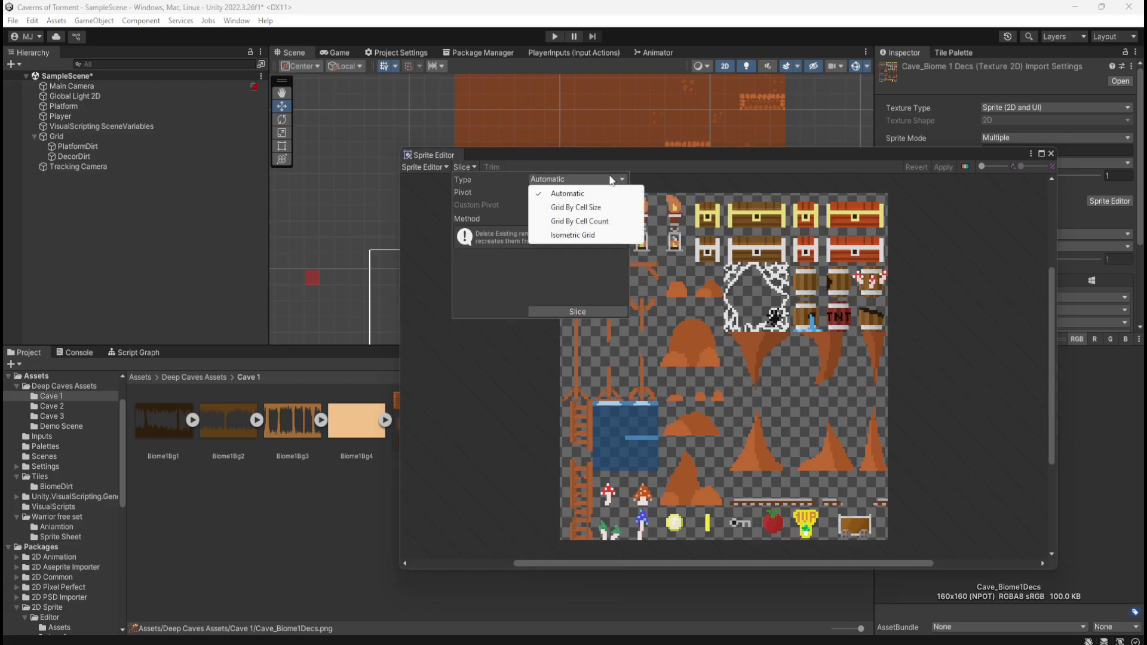
pyautogui.click(594, 208)
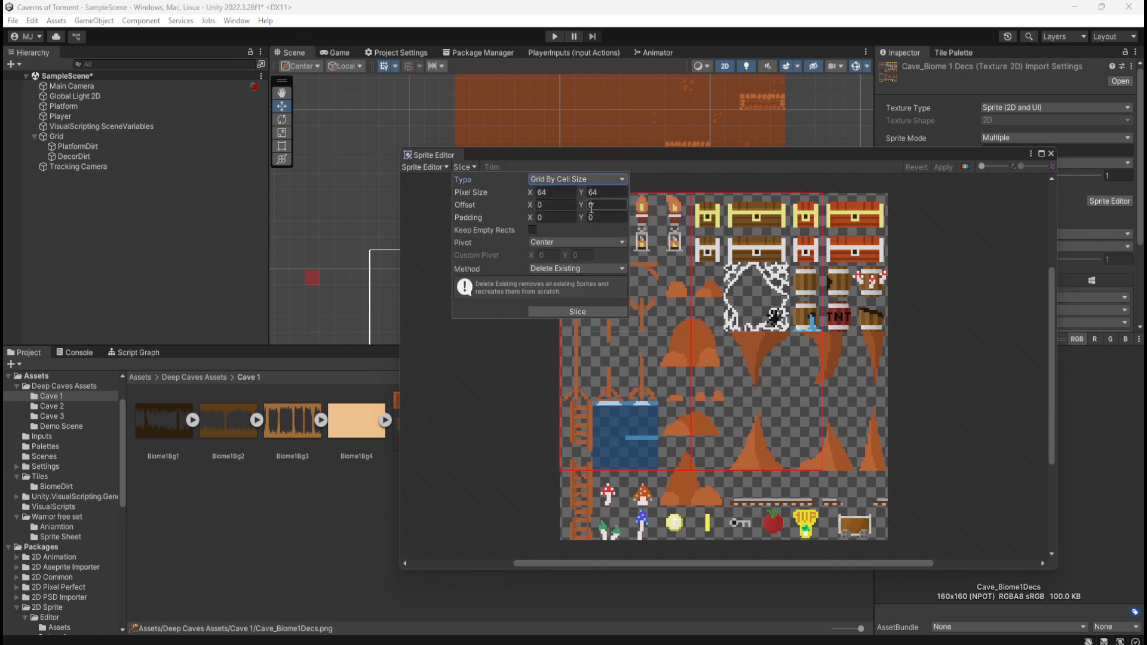
pyautogui.click(565, 192)
pyautogui.write('16')
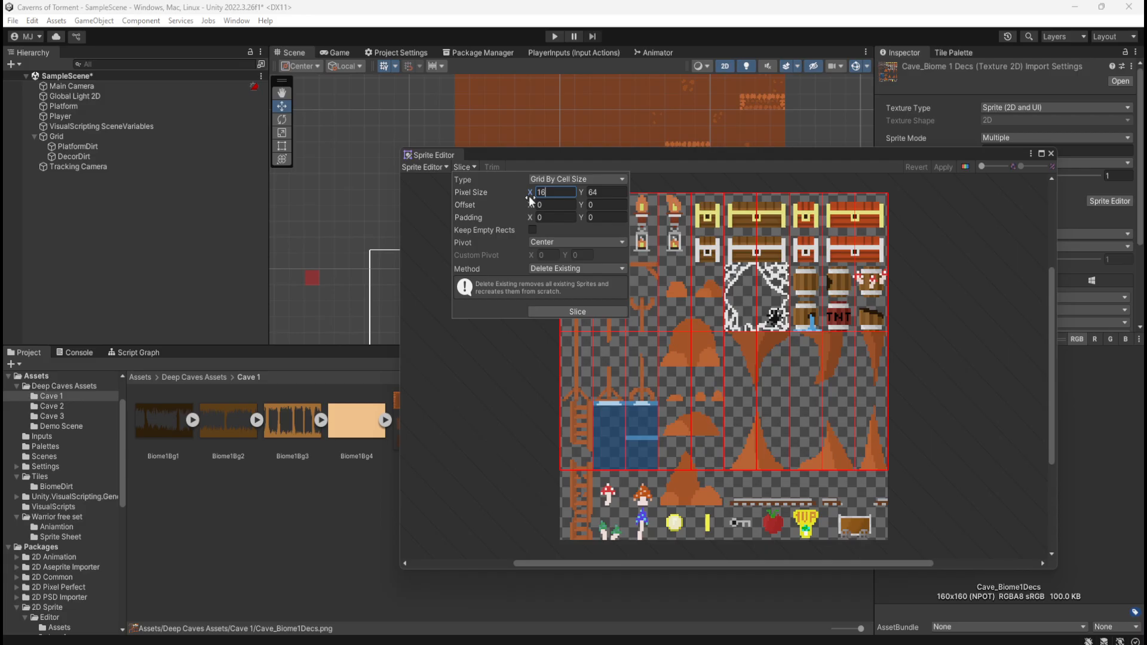
pyautogui.press('Tab')
pyautogui.write('16')
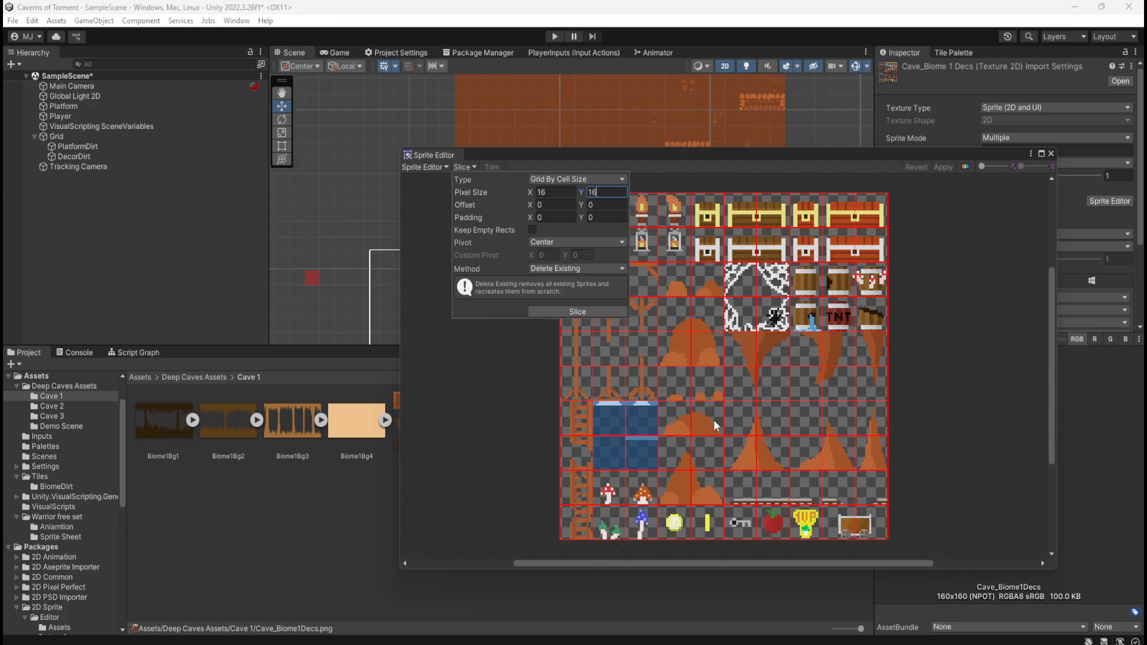
# Check the grid against the decorations and slice the sheet with the Delete Existing method
pyautogui.scroll(2, 633, 377)
pyautogui.scroll(1, 781, 490)
pyautogui.scroll(-4, 781, 490)
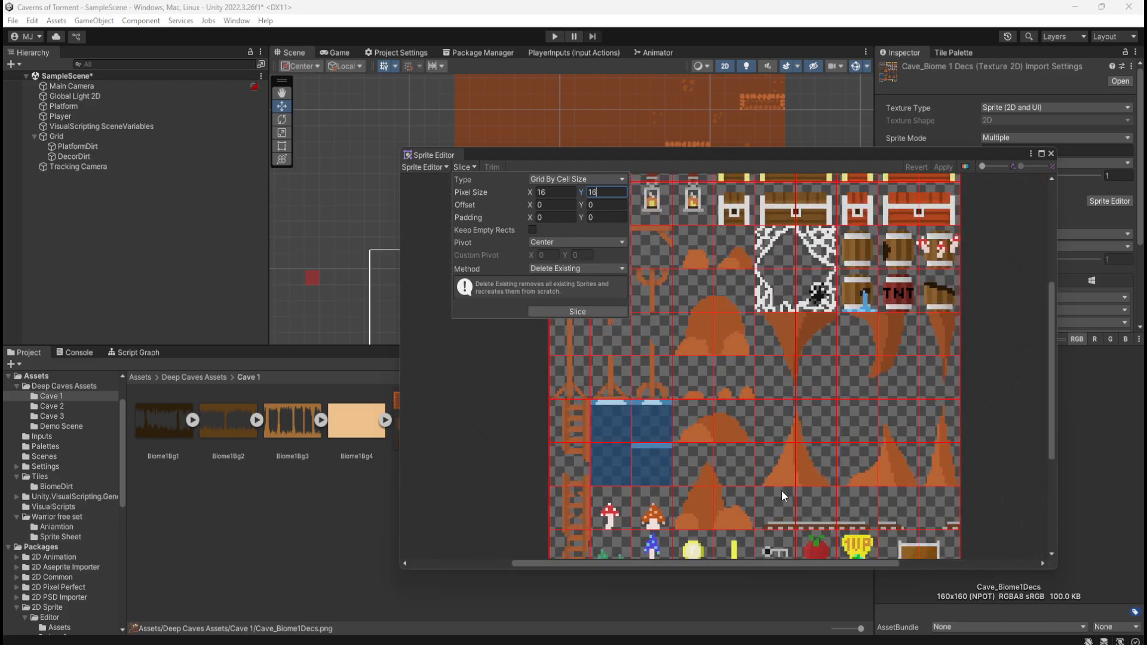
pyautogui.scroll(3, 643, 392)
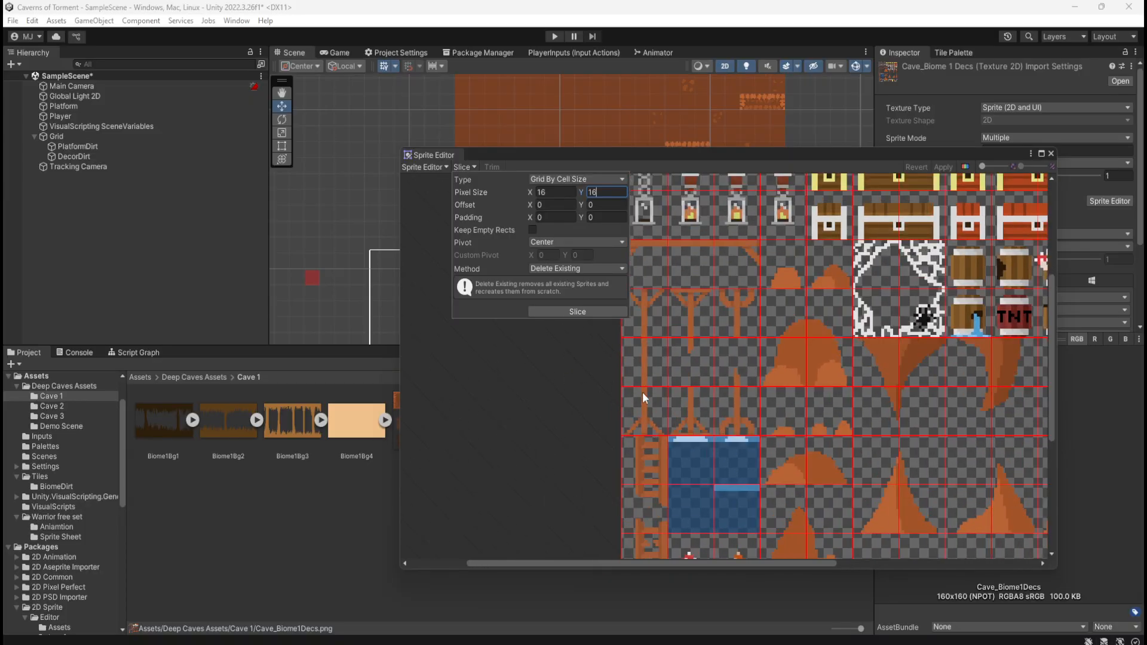
pyautogui.scroll(-2, 824, 470)
pyautogui.scroll(-1, 824, 470)
pyautogui.scroll(4, 686, 238)
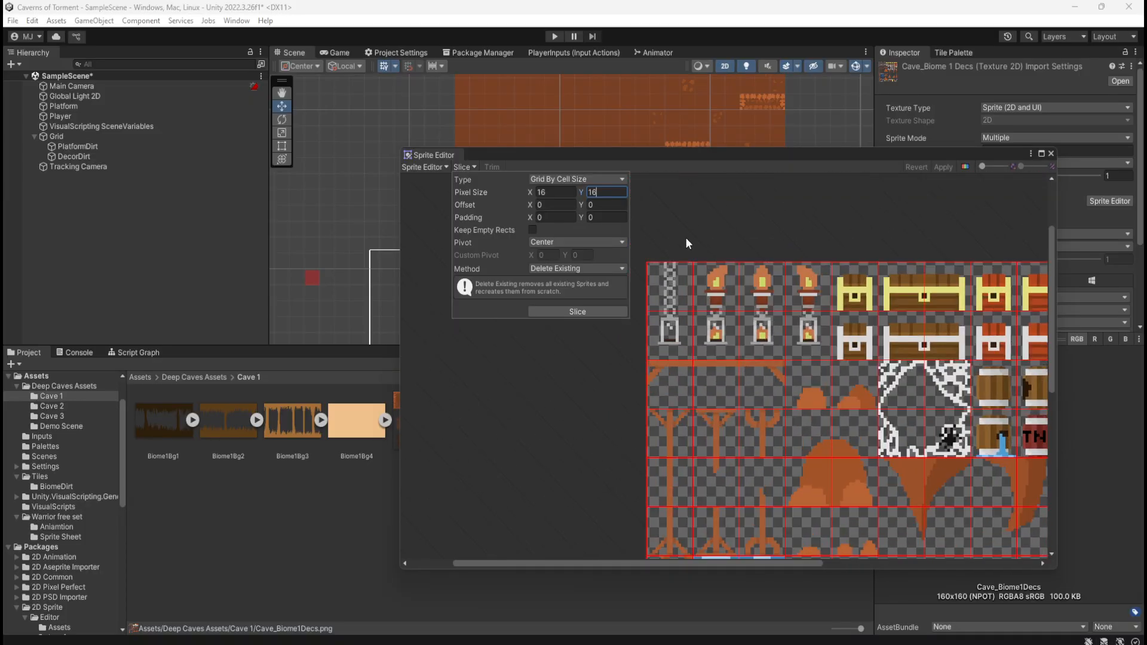
pyautogui.scroll(3, 702, 310)
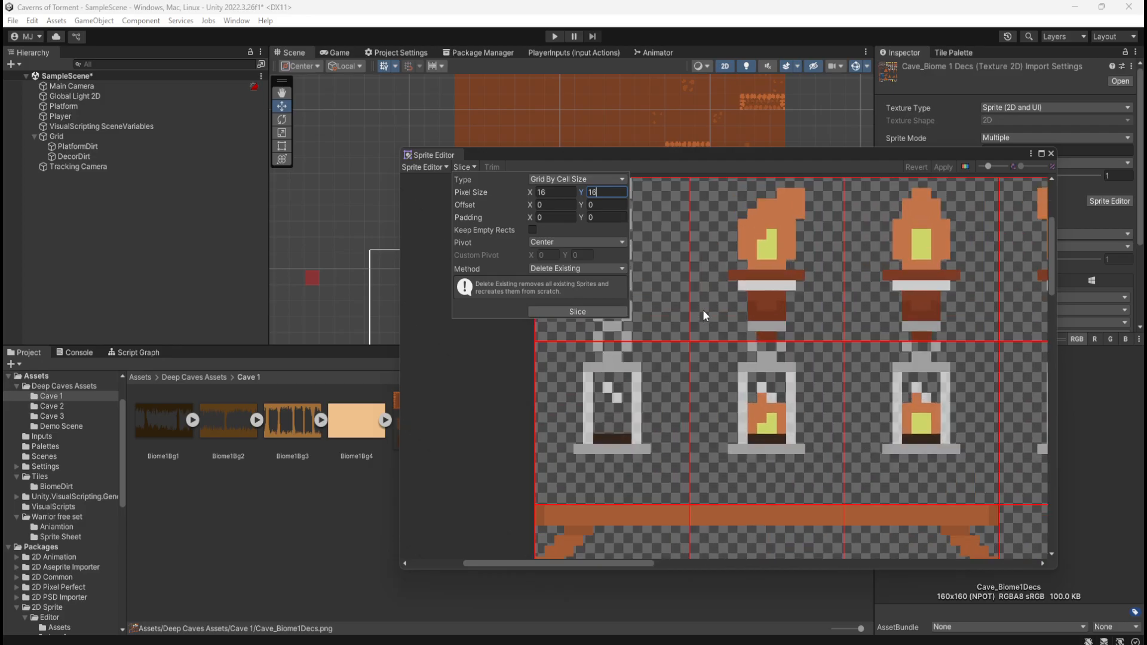
pyautogui.scroll(-3, 702, 310)
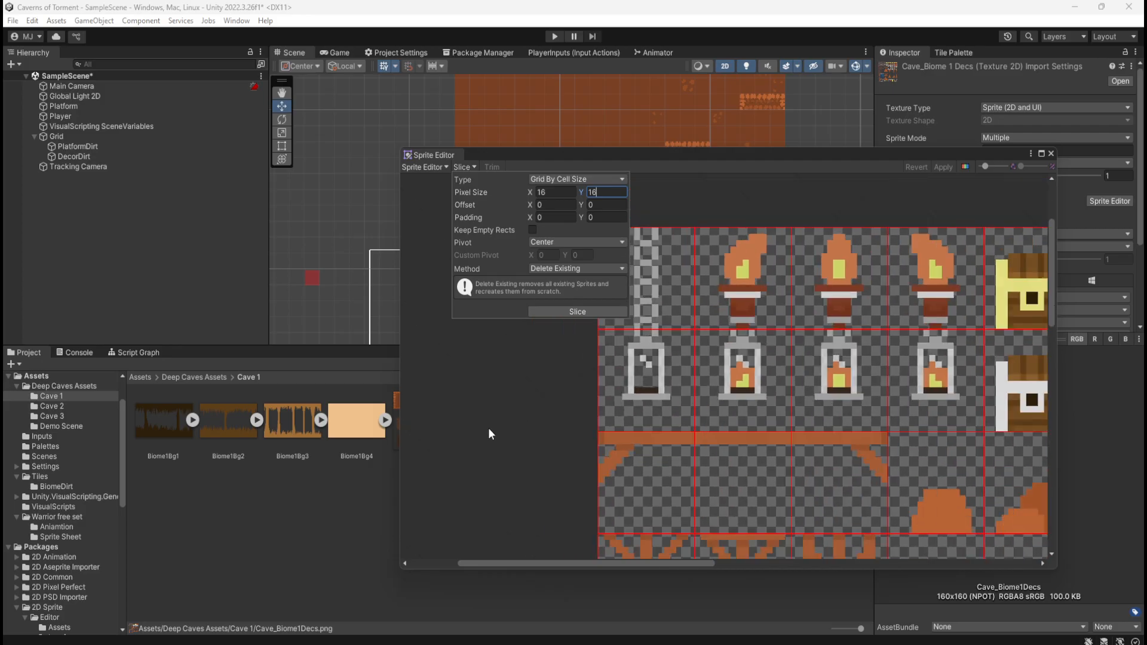
pyautogui.scroll(-3, 488, 428)
pyautogui.scroll(-3, 496, 409)
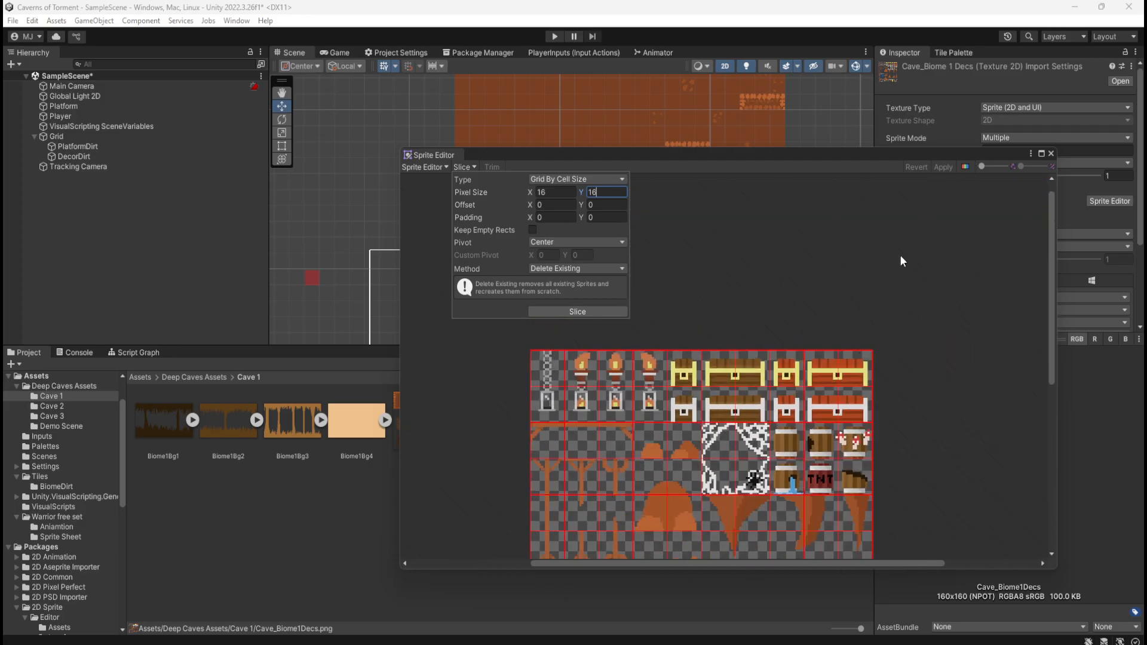
pyautogui.scroll(-2, 899, 255)
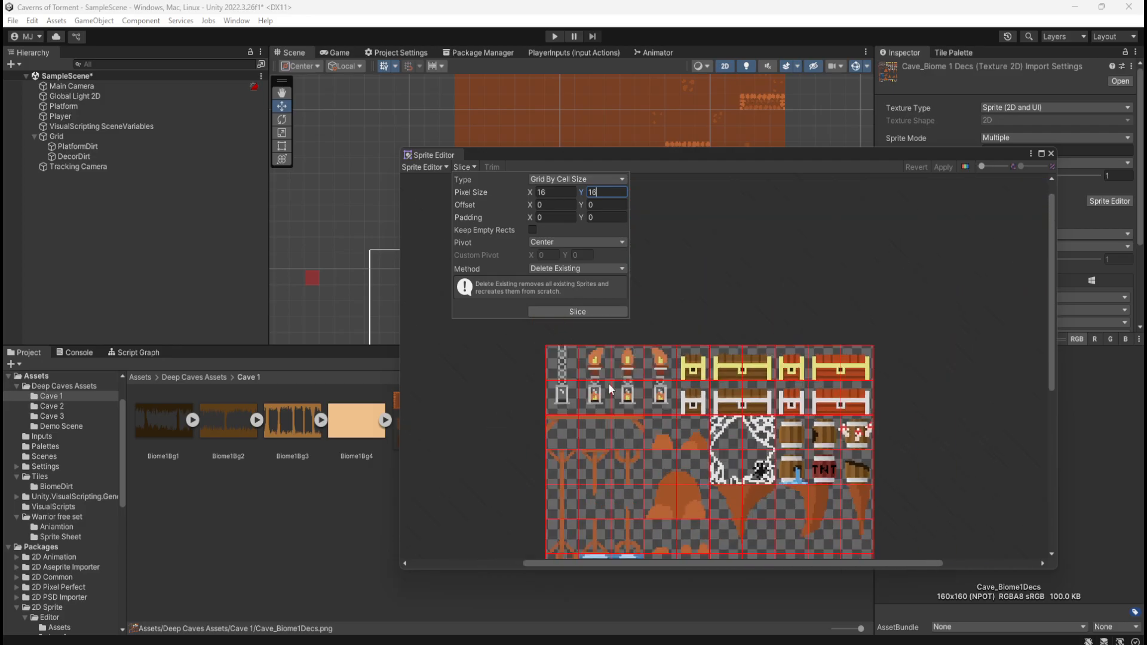
pyautogui.click(577, 312)
pyautogui.moveTo(1052, 357); pyautogui.dragTo(1034, 428)
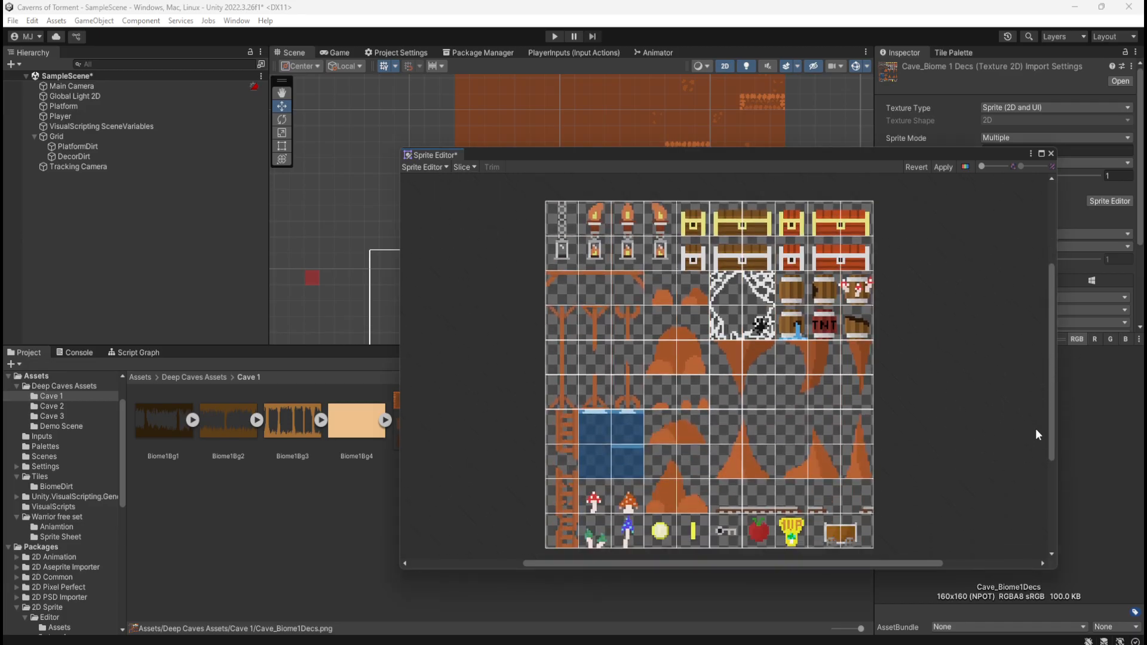
# Review the slicing settings and the available slicing methods without slicing the sheet again
pyautogui.click(460, 168)
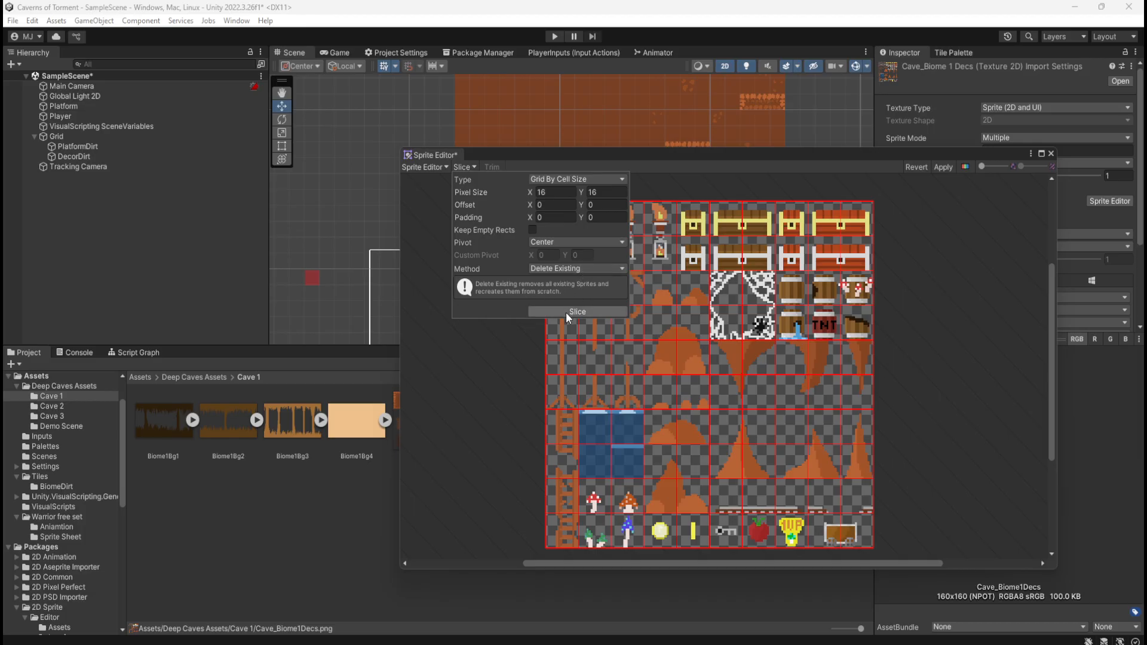
pyautogui.click(574, 269)
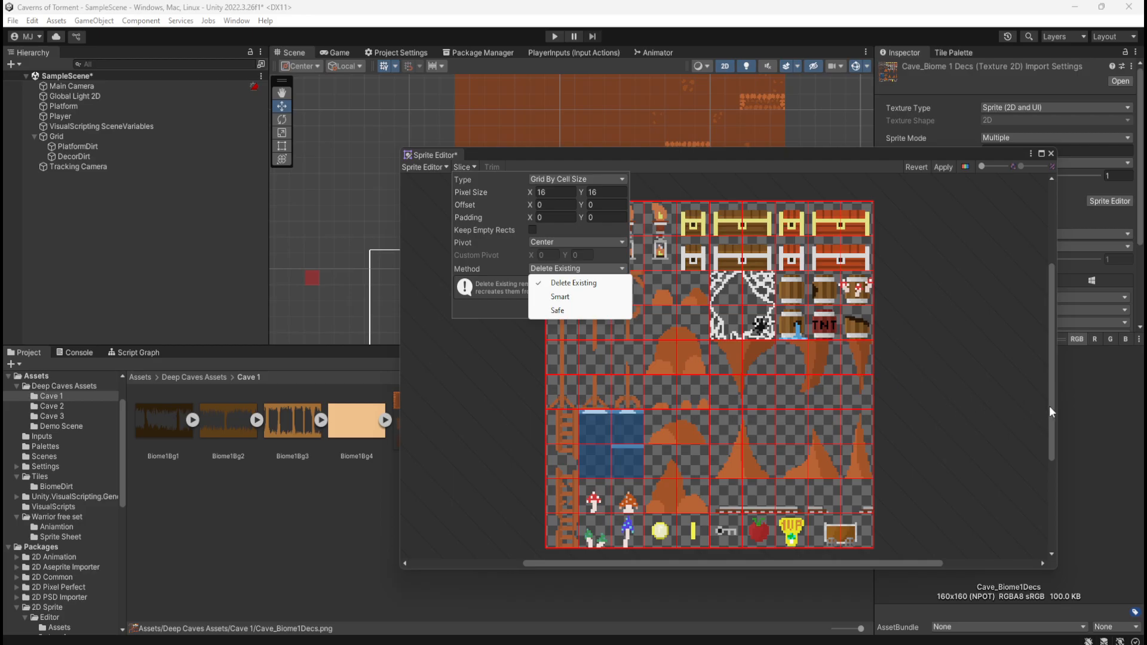
pyautogui.moveTo(1050, 407)
pyautogui.mouseDown()
pyautogui.moveTo(1043, 369)
pyautogui.moveTo(1050, 414)
pyautogui.mouseUp()
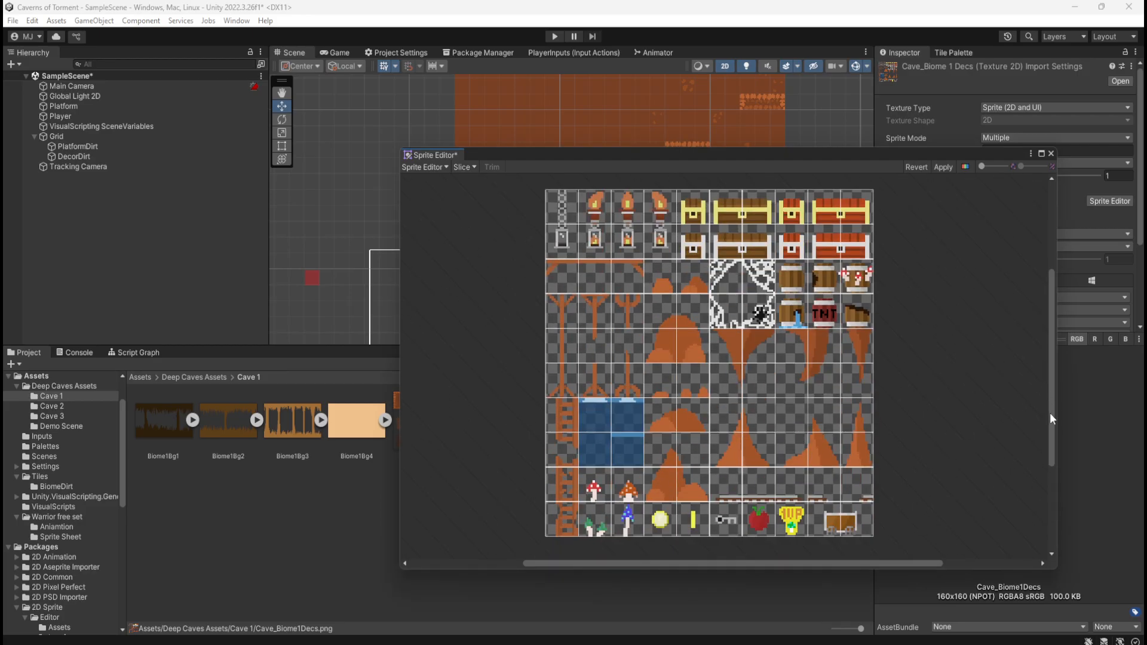
pyautogui.click(466, 166)
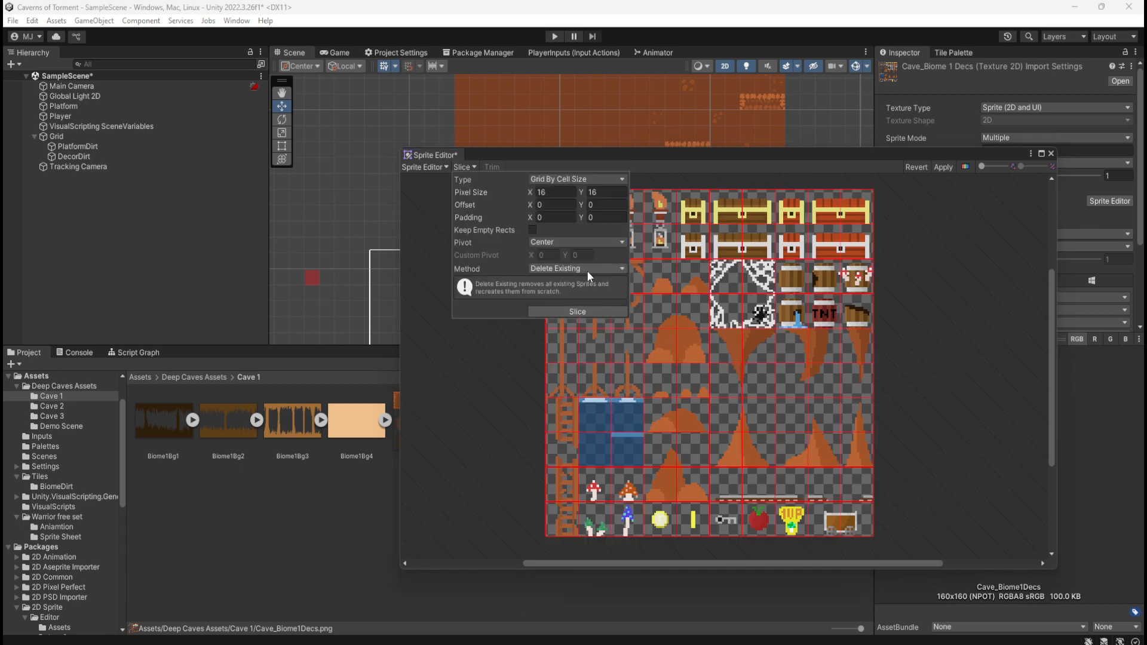
# Move the sprite rectangle of the first chain cell diagonally onto the lit lantern cell, at X 15, Y 128
pyautogui.click(745, 383)
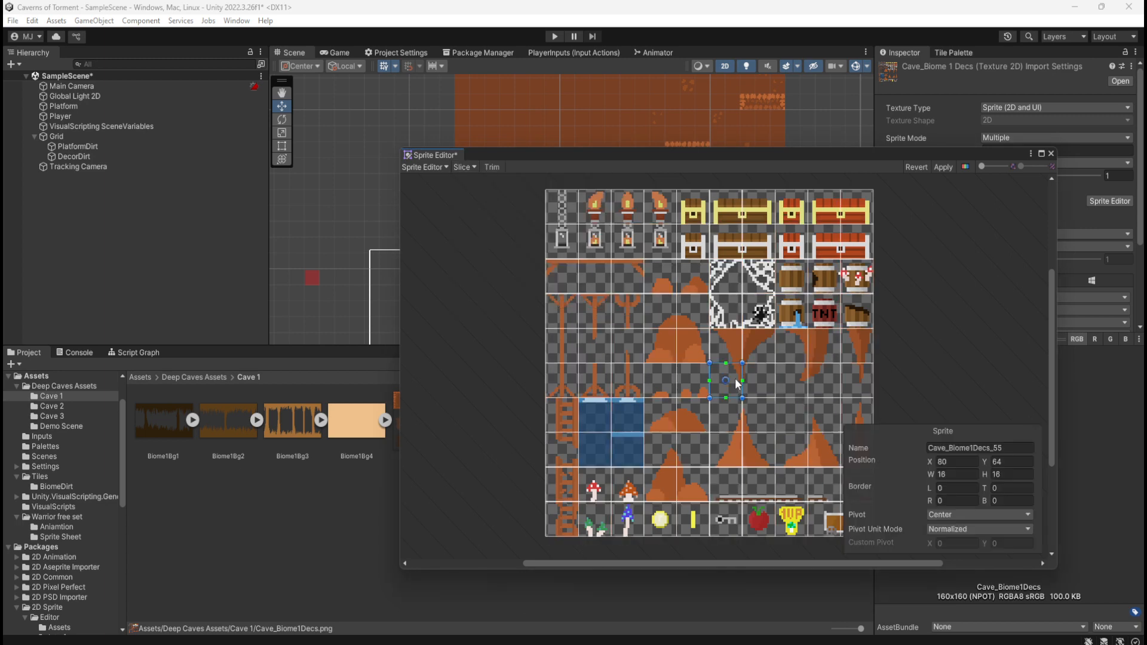
pyautogui.click(561, 206)
pyautogui.click(593, 240)
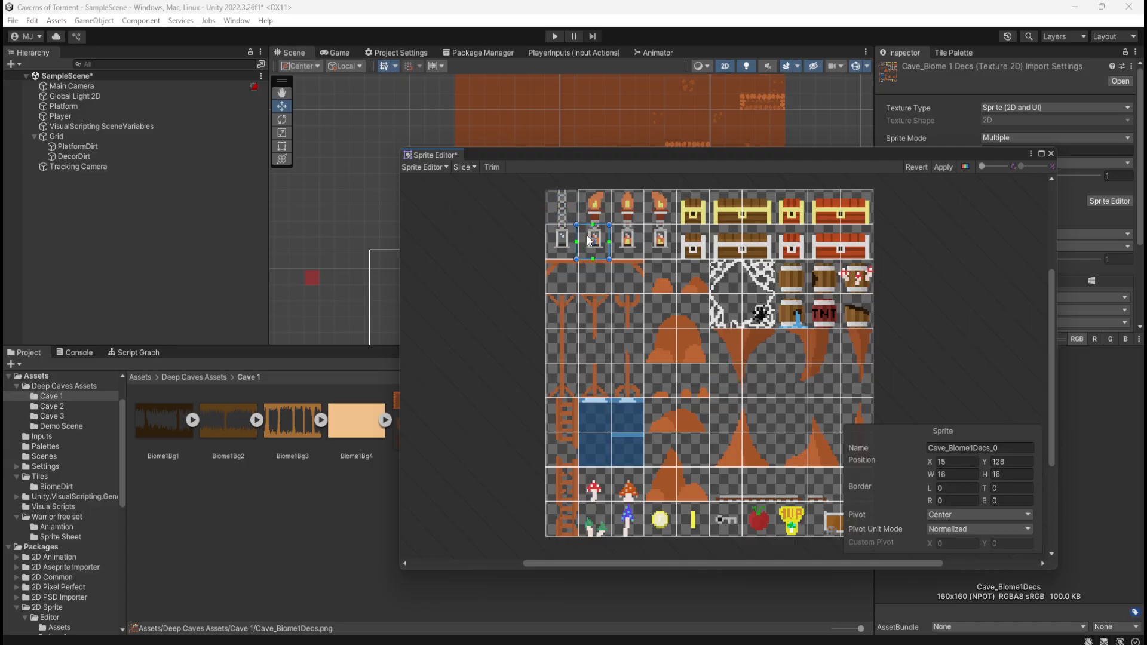
# Undo the move of the first chain cell's sprite rectangle in the sliced decoration sheet
pyautogui.moveTo(593, 240); pyautogui.dragTo(568, 220)
pyautogui.hotkey('ctrl', 'z')
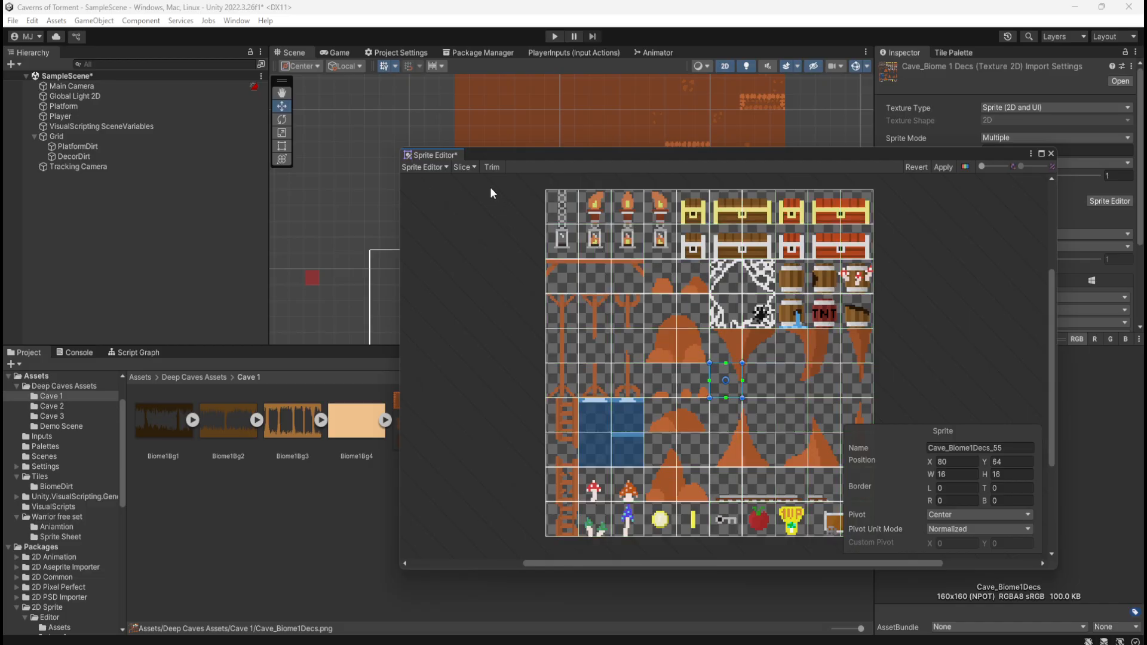
pyautogui.click(435, 167)
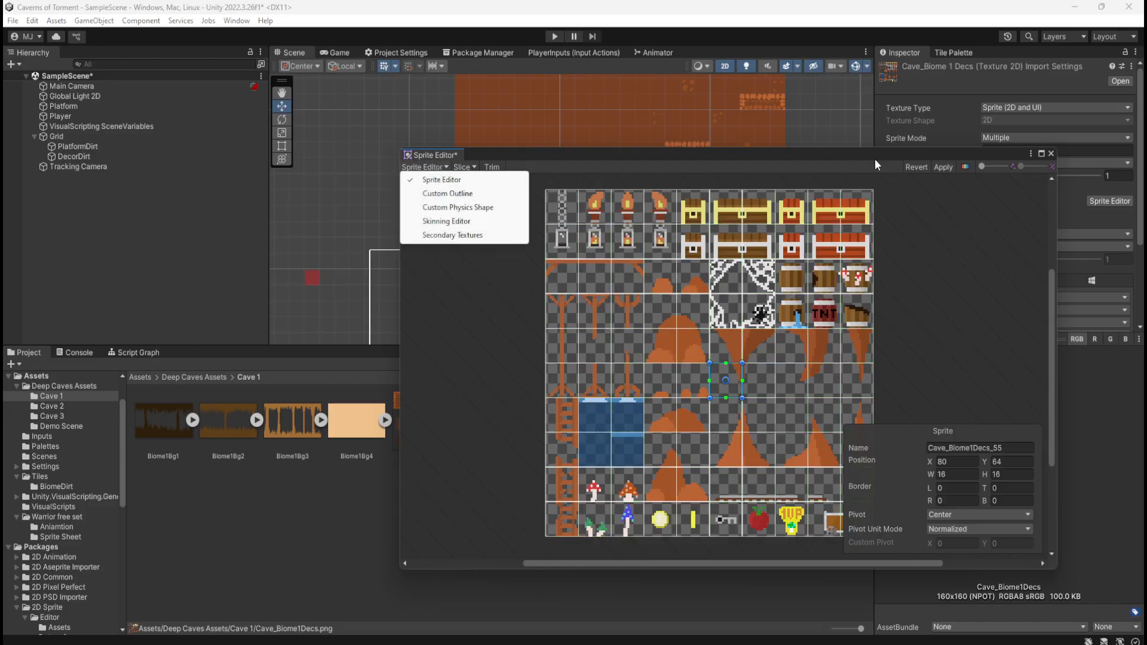
# Select the first chain cell's sprite and apply the slicing to the decoration sheet
pyautogui.moveTo(875, 160); pyautogui.dragTo(896, 107)
pyautogui.click(850, 265)
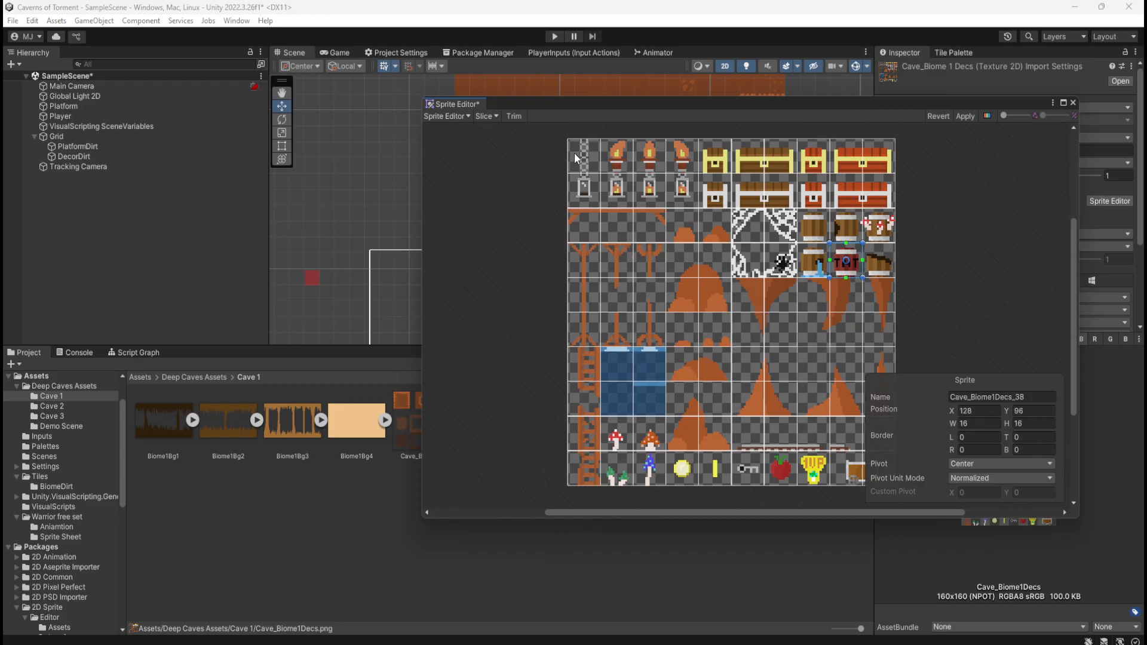
pyautogui.click(576, 159)
pyautogui.click(965, 116)
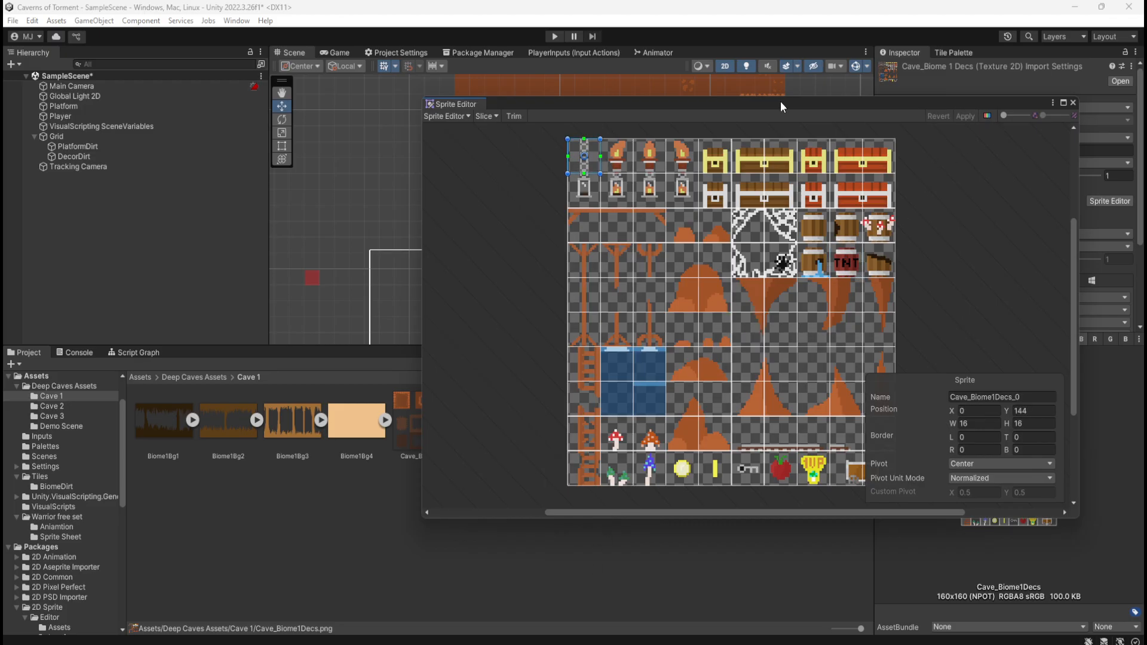
# Expand the Cave_Biome1Decs asset to show its sliced sprites and close the Sprite Editor
pyautogui.moveTo(777, 105); pyautogui.dragTo(735, 488)
pyautogui.click(517, 418)
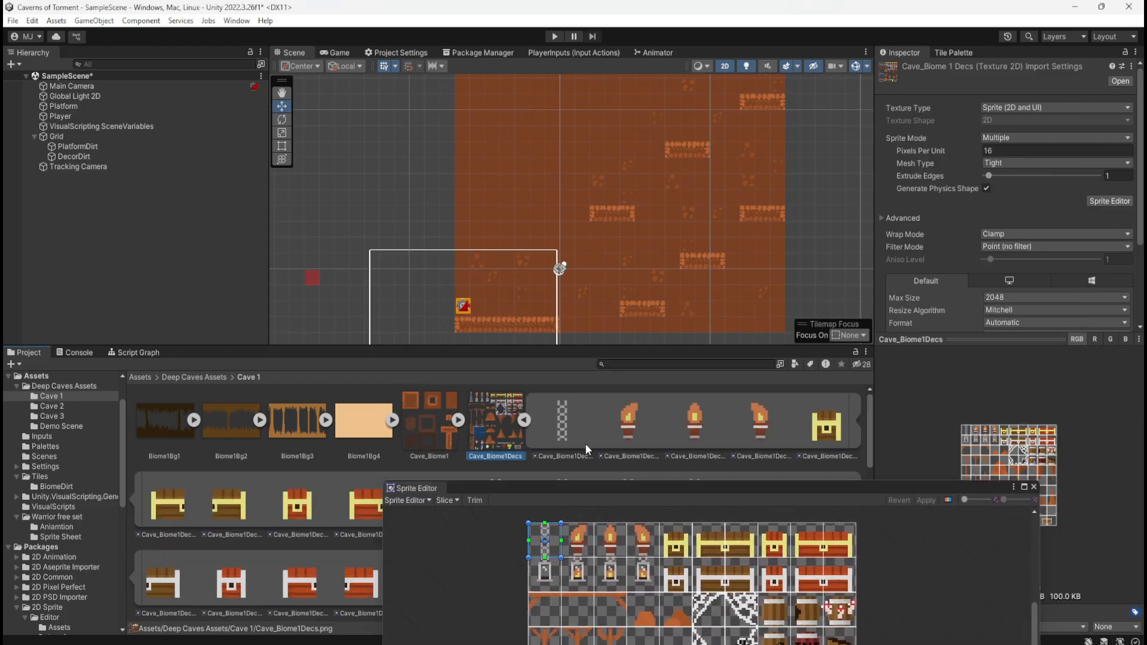
pyautogui.moveTo(631, 487); pyautogui.dragTo(586, 74)
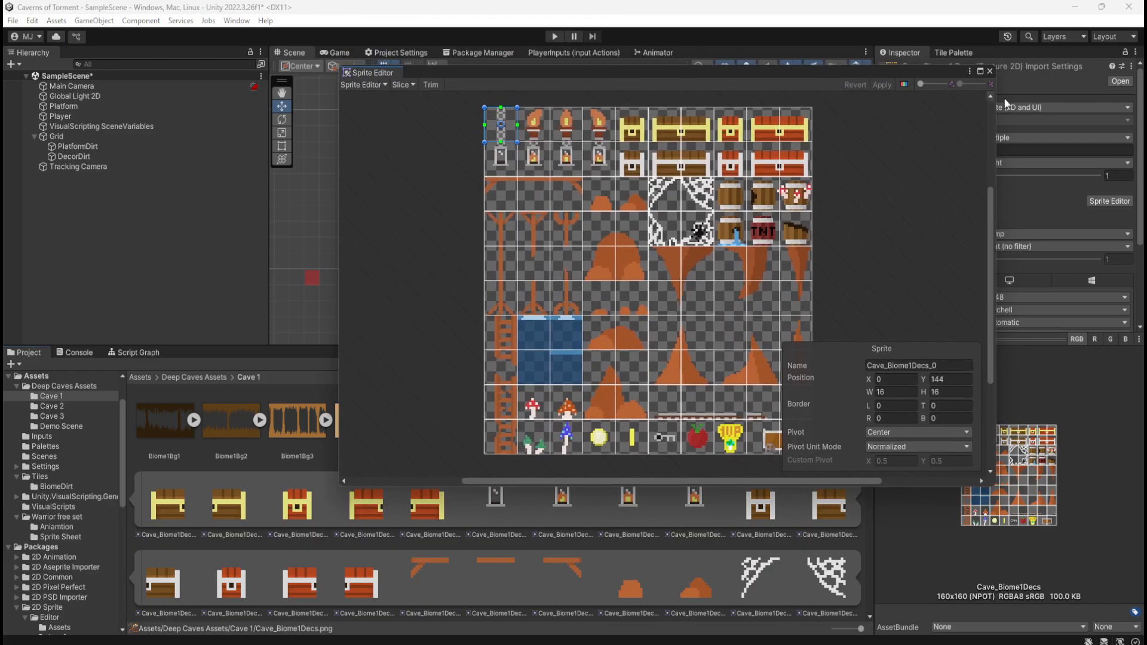
pyautogui.click(990, 71)
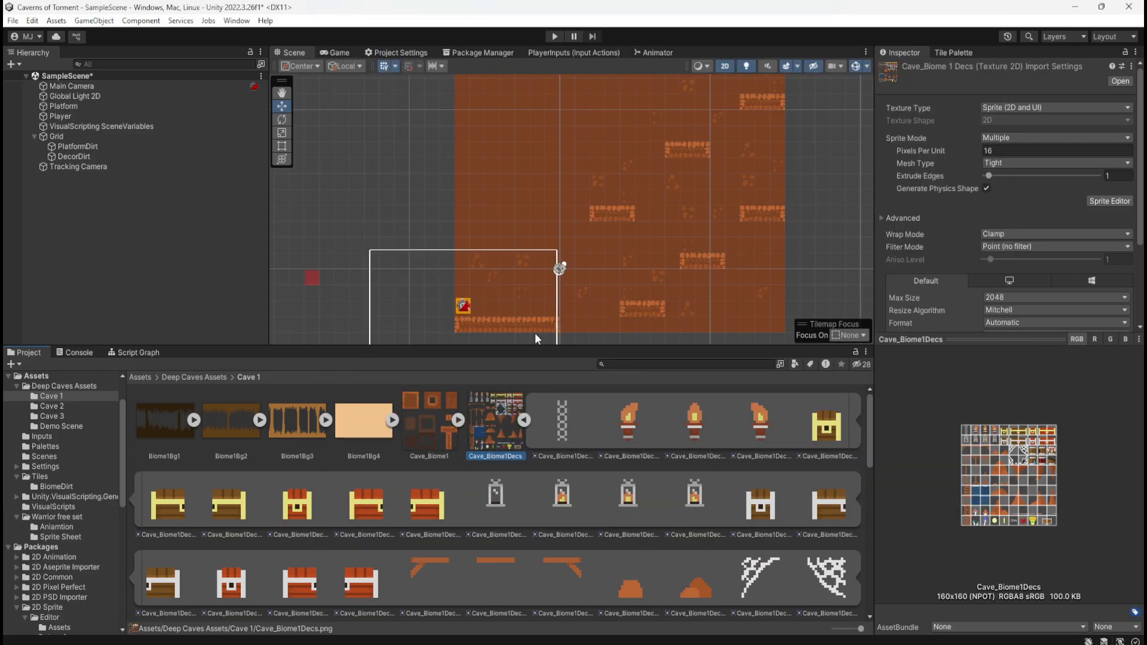
# Examine the sliced chain and torch sprites of Cave_Biome1Decs and the parent texture's import settings
pyautogui.click(575, 436)
pyautogui.click(632, 428)
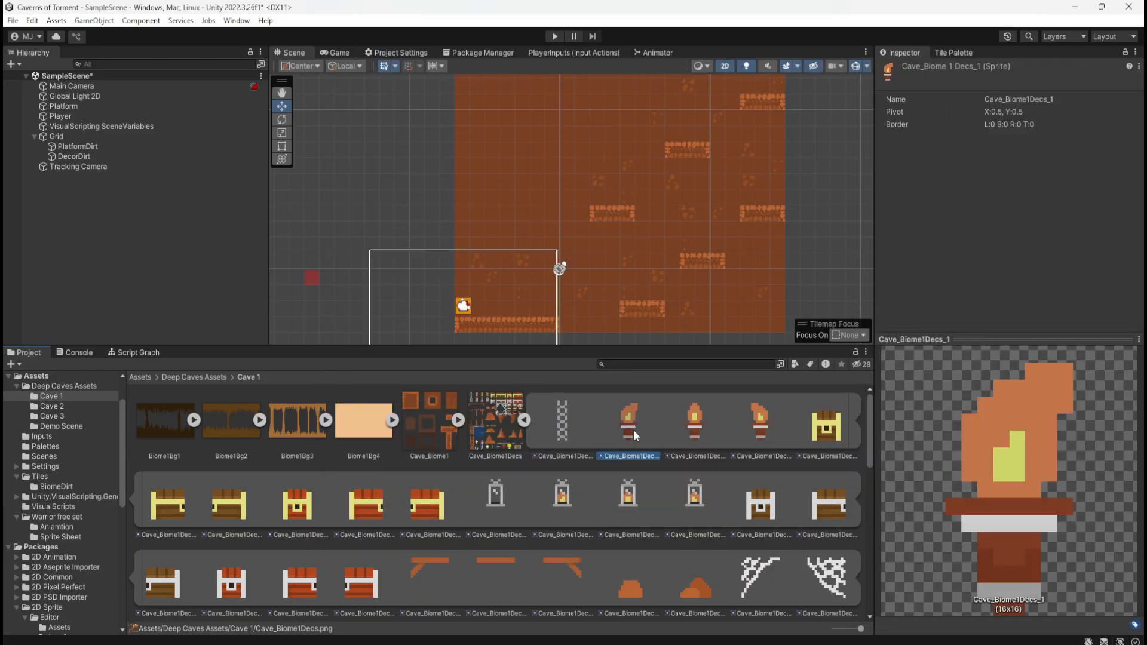
pyautogui.click(681, 420)
pyautogui.click(575, 420)
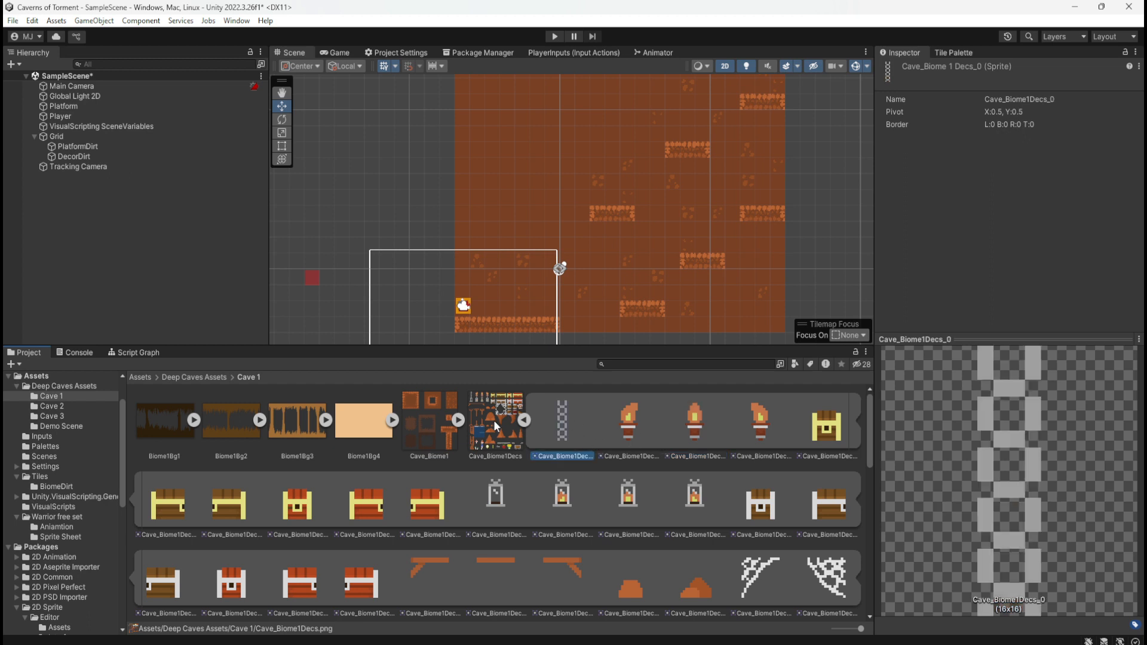
pyautogui.click(522, 418)
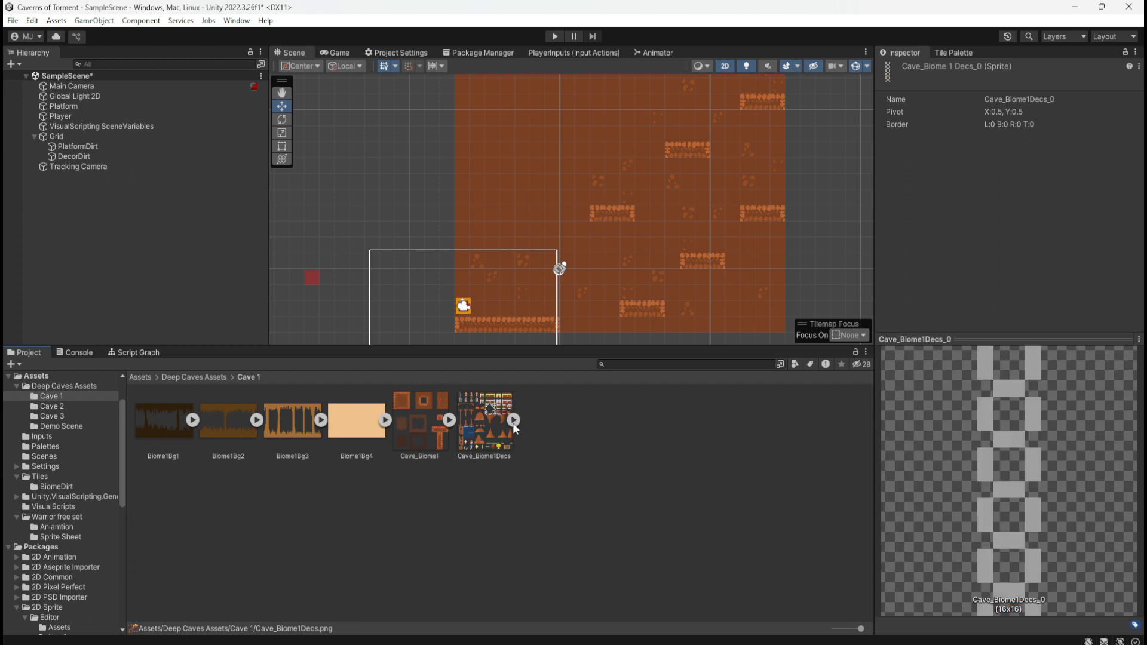
pyautogui.click(513, 420)
pyautogui.click(497, 432)
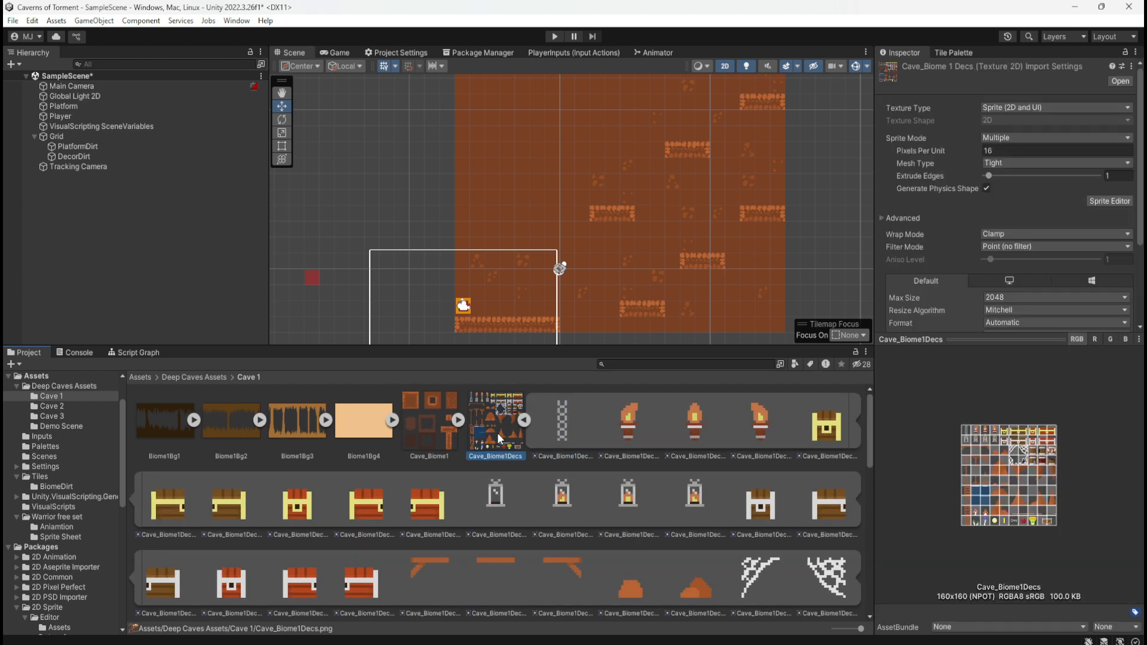
pyautogui.click(521, 420)
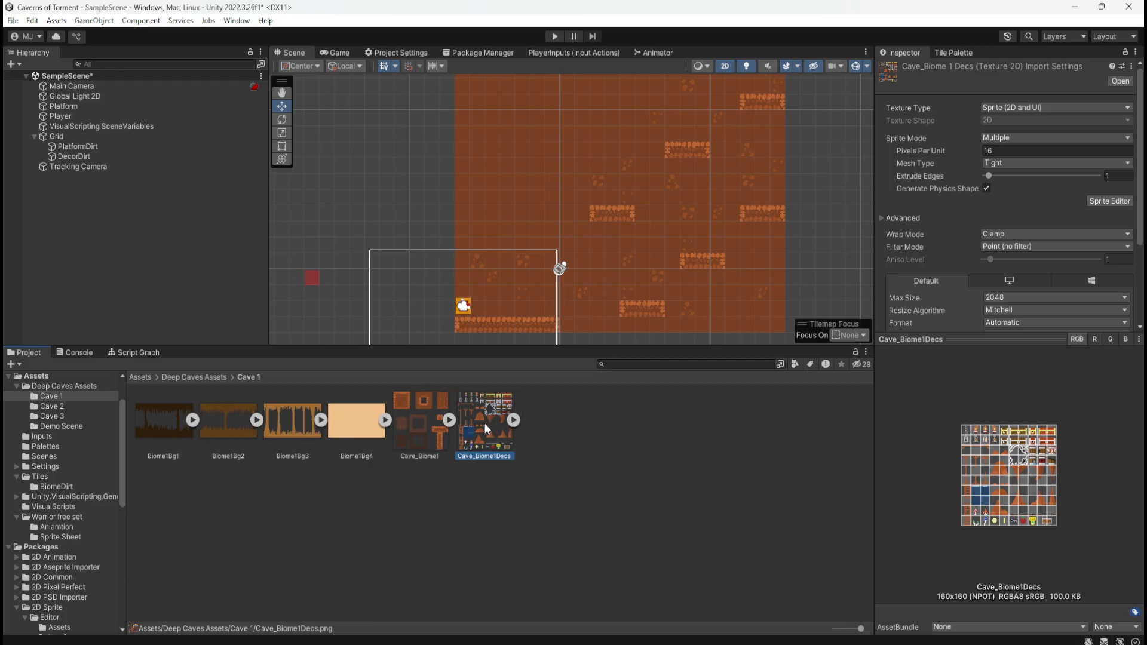
# Compare the sprites sliced from Cave_Biome1 with the first chain sprite of Cave_Biome1Decs
pyautogui.click(458, 420)
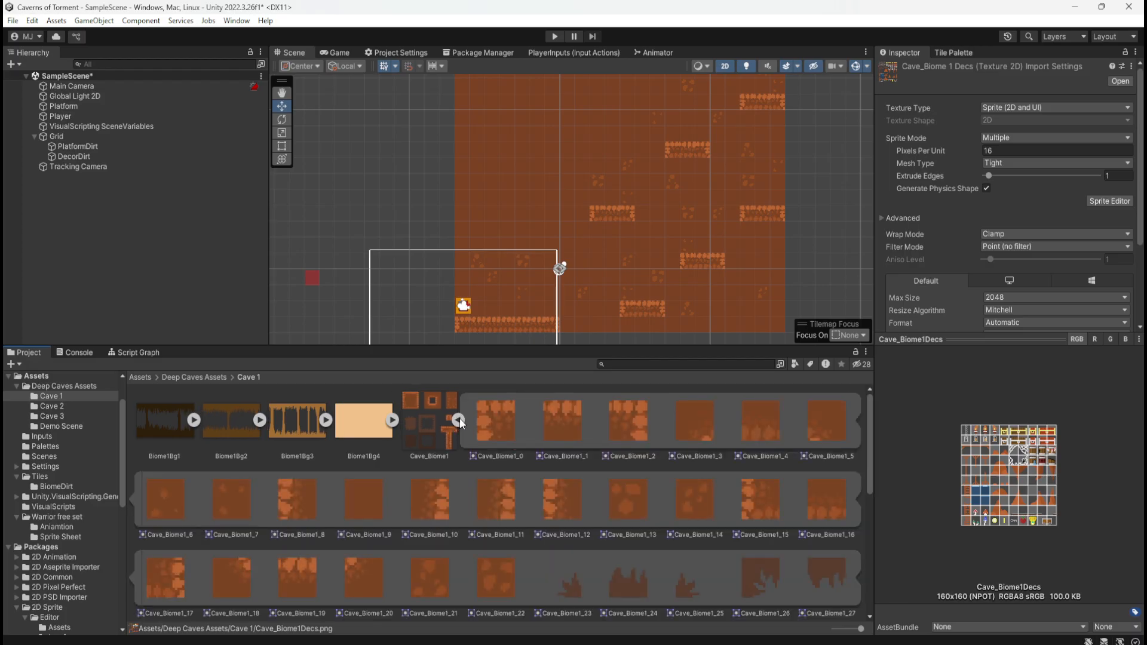
pyautogui.click(458, 420)
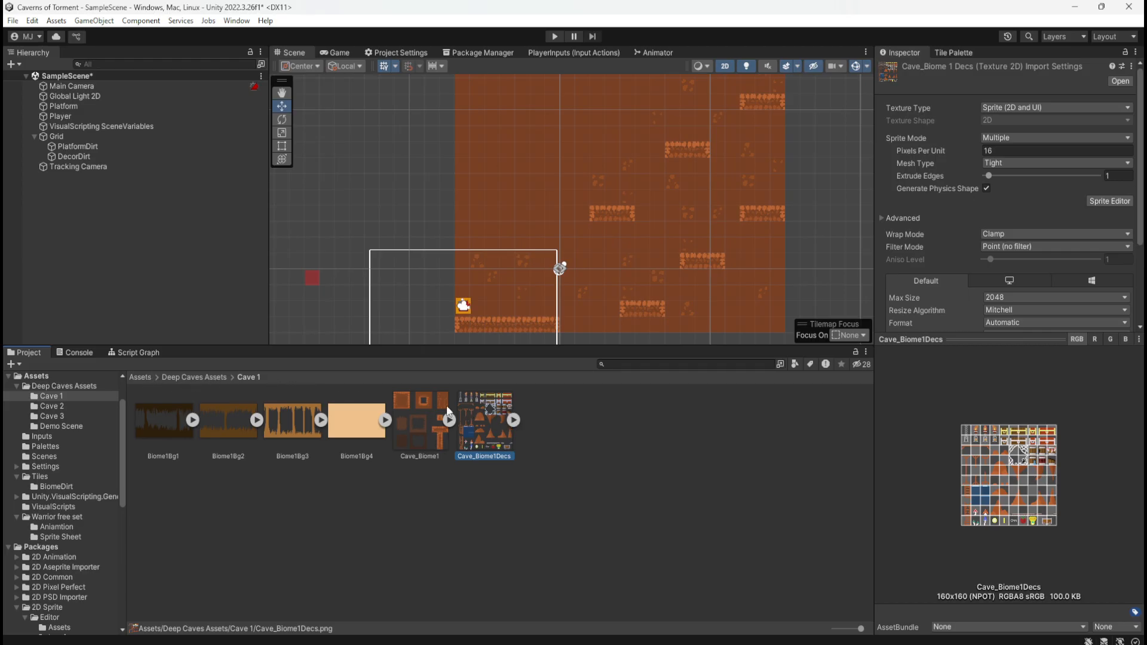
pyautogui.click(513, 420)
pyautogui.click(564, 424)
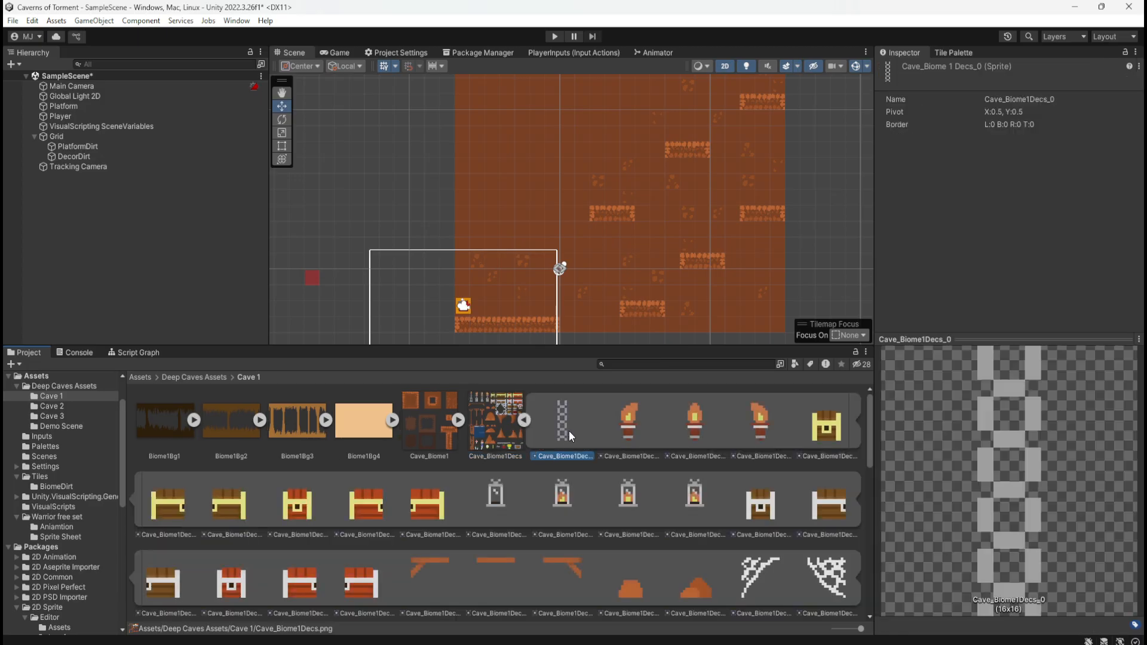
pyautogui.rightClick(571, 425)
pyautogui.click(562, 432)
# Open the BiomeDirt folder inside Tiles and inspect the Cave_Biome1_2 tile
pyautogui.click(187, 377)
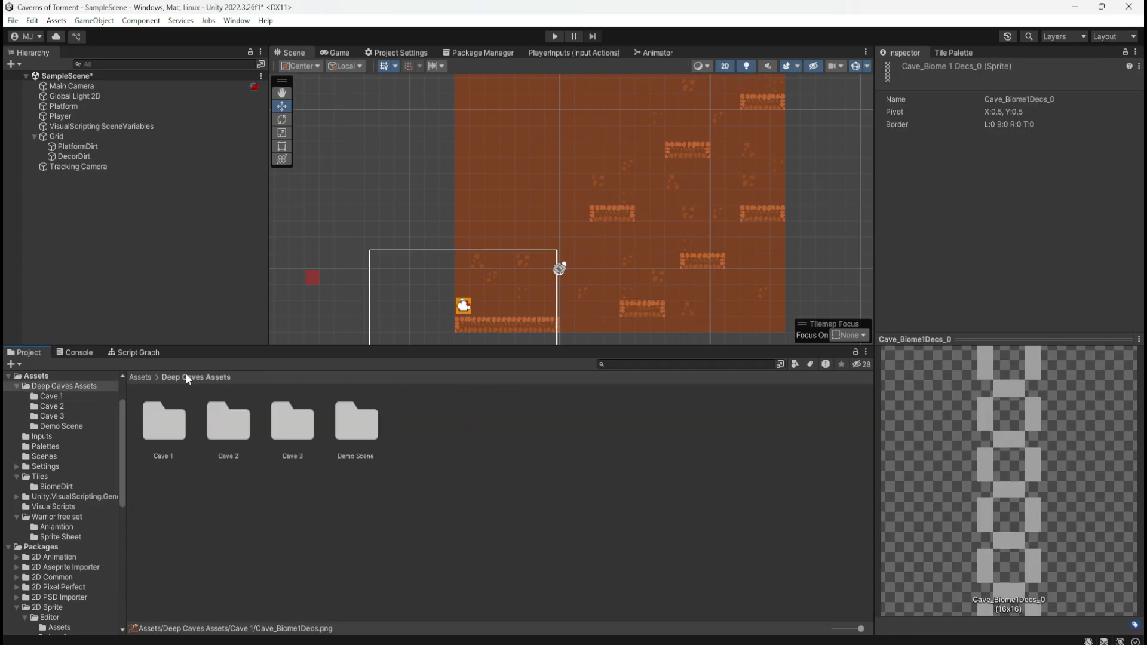
pyautogui.click(144, 378)
pyautogui.doubleClick(481, 421)
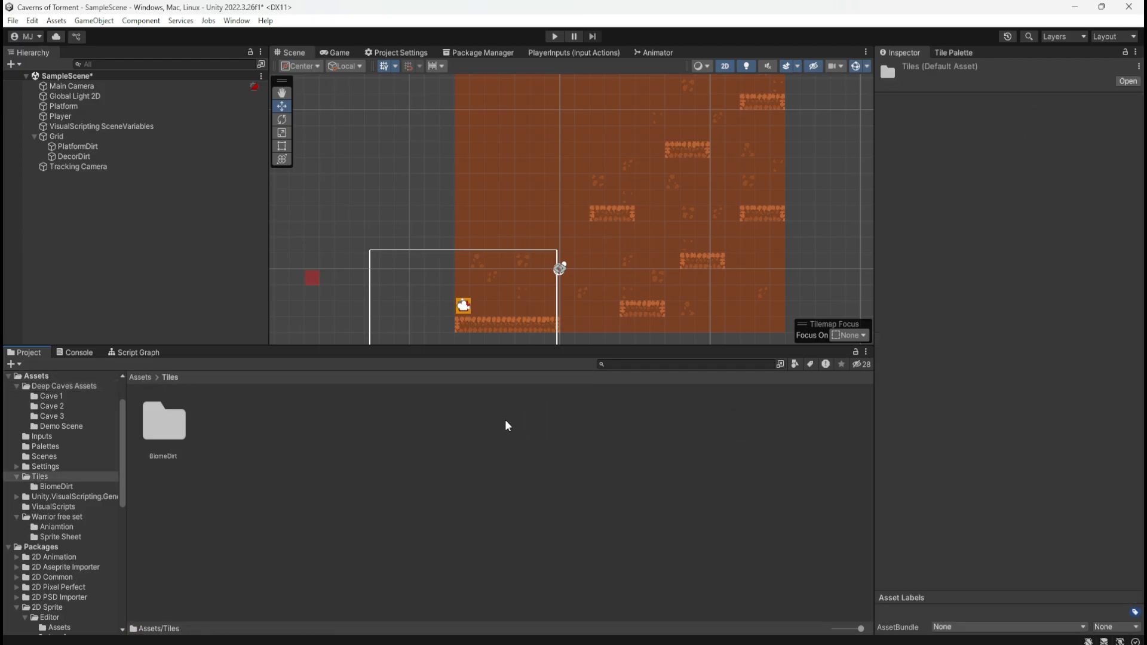
pyautogui.doubleClick(182, 420)
pyautogui.click(274, 457)
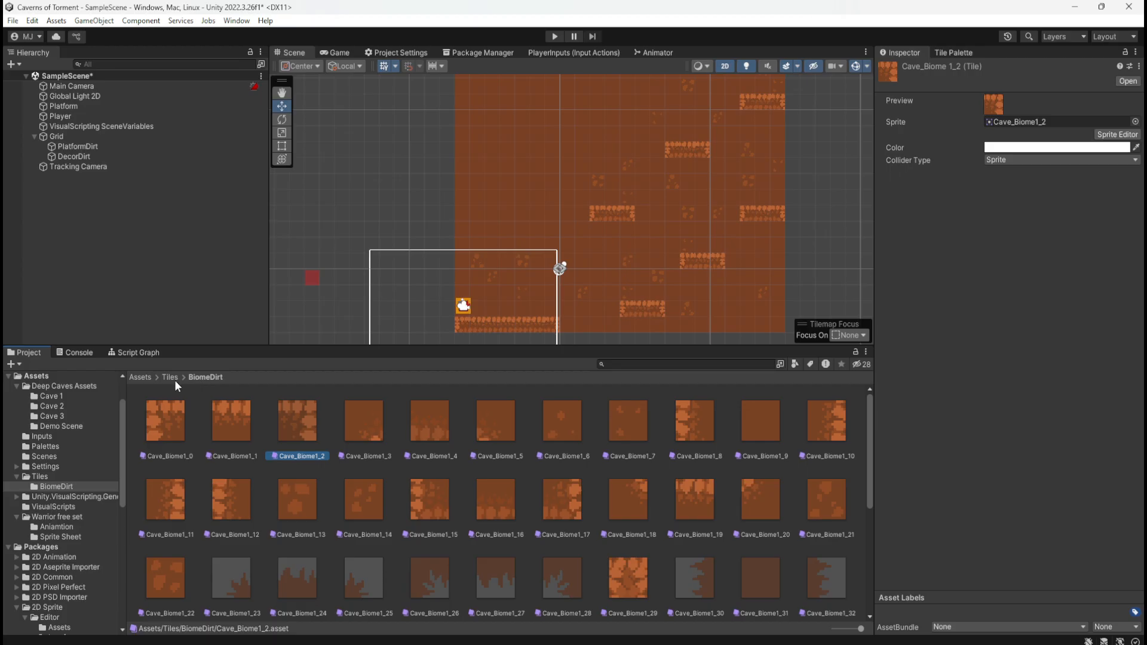
# Return to the Cave 1 folder inside Deep Caves Assets
pyautogui.click(143, 377)
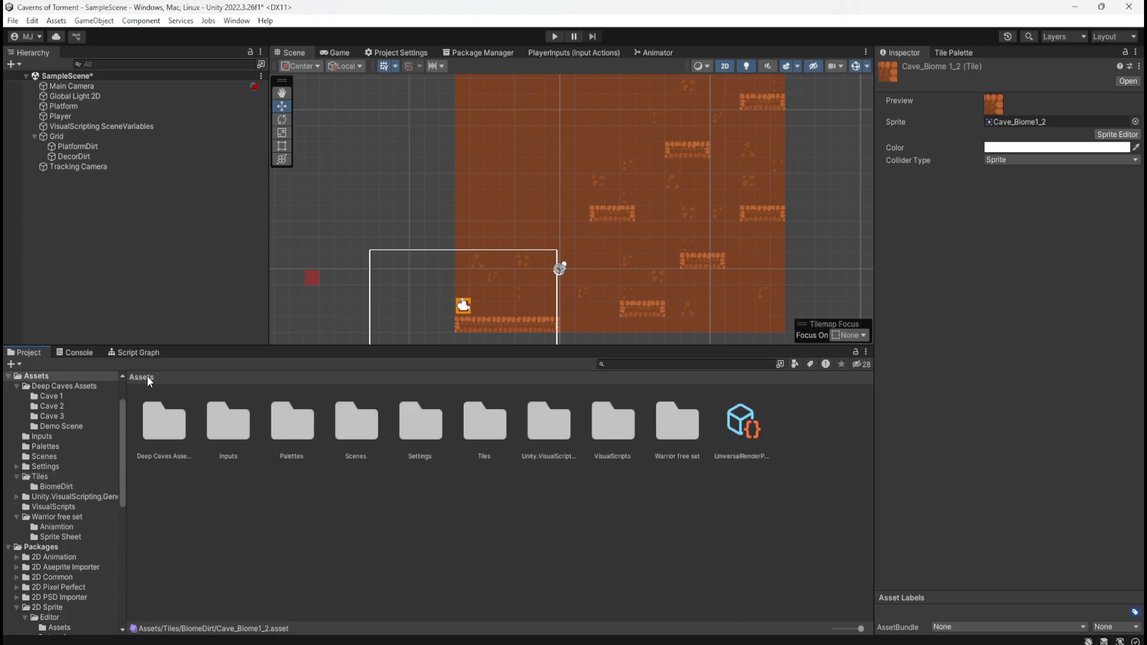
pyautogui.click(575, 438)
pyautogui.click(408, 433)
pyautogui.click(292, 429)
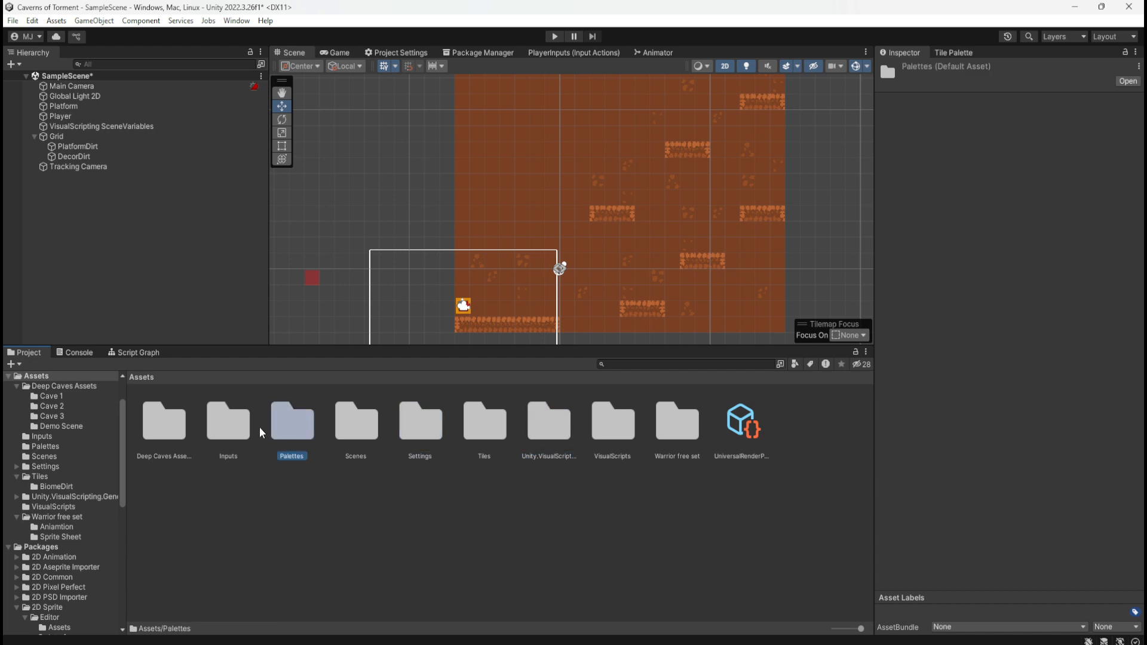
pyautogui.doubleClick(173, 424)
pyautogui.doubleClick(159, 418)
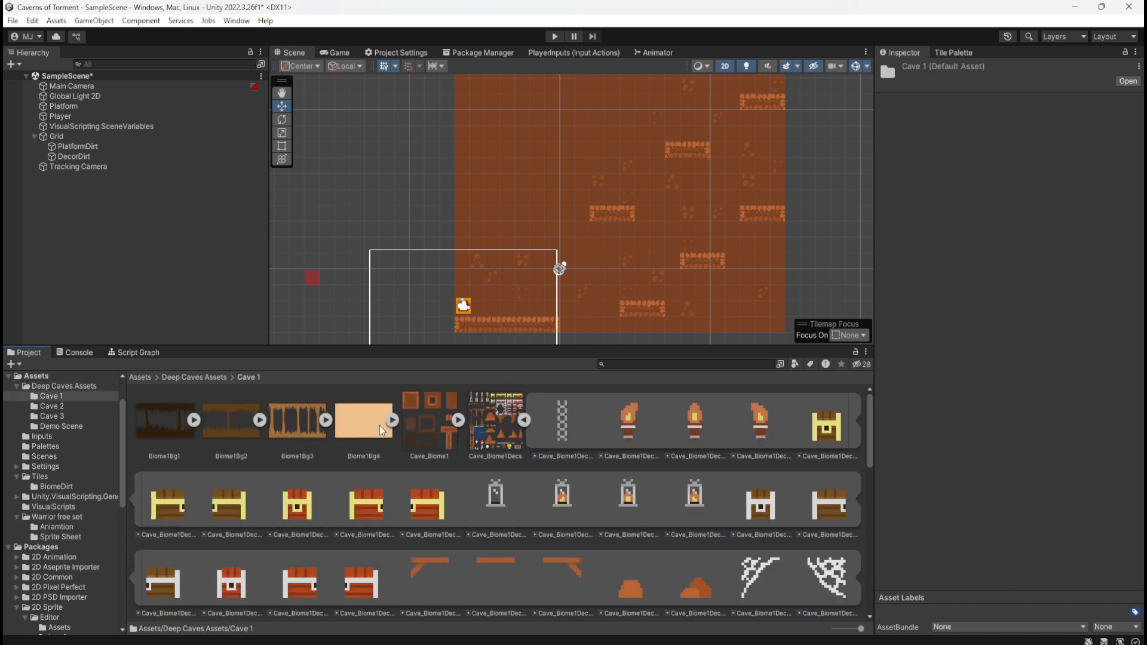
# Review the first two torch sprites and the chain sprite, and collapse the Cave_Biome1Decs sprite list
pyautogui.click(654, 439)
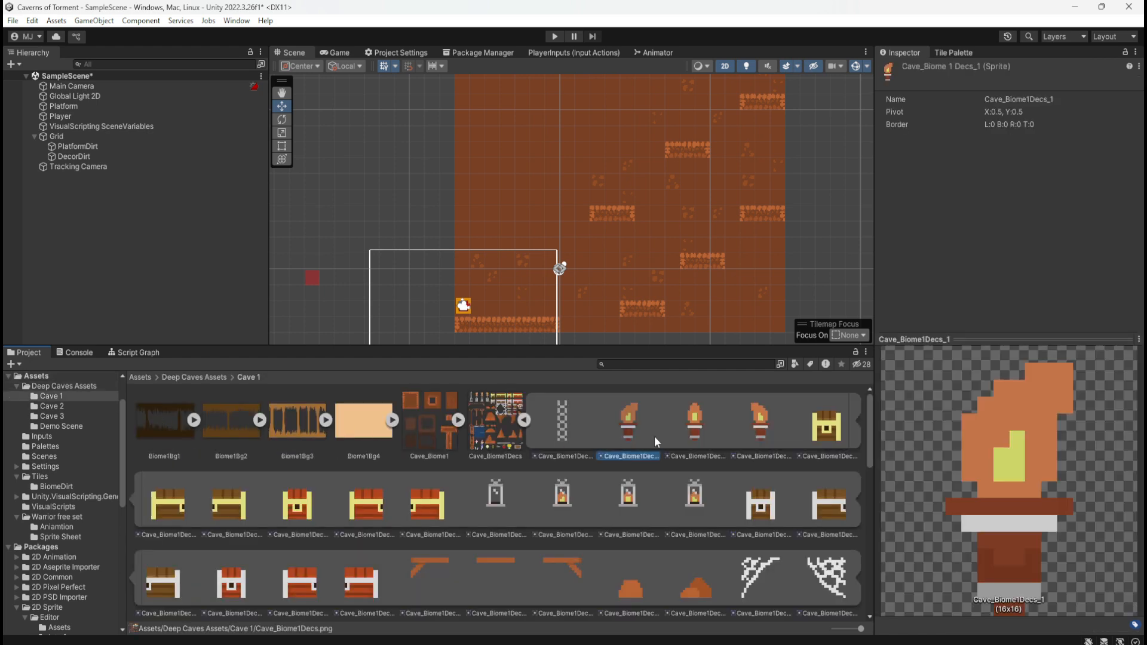
pyautogui.click(688, 429)
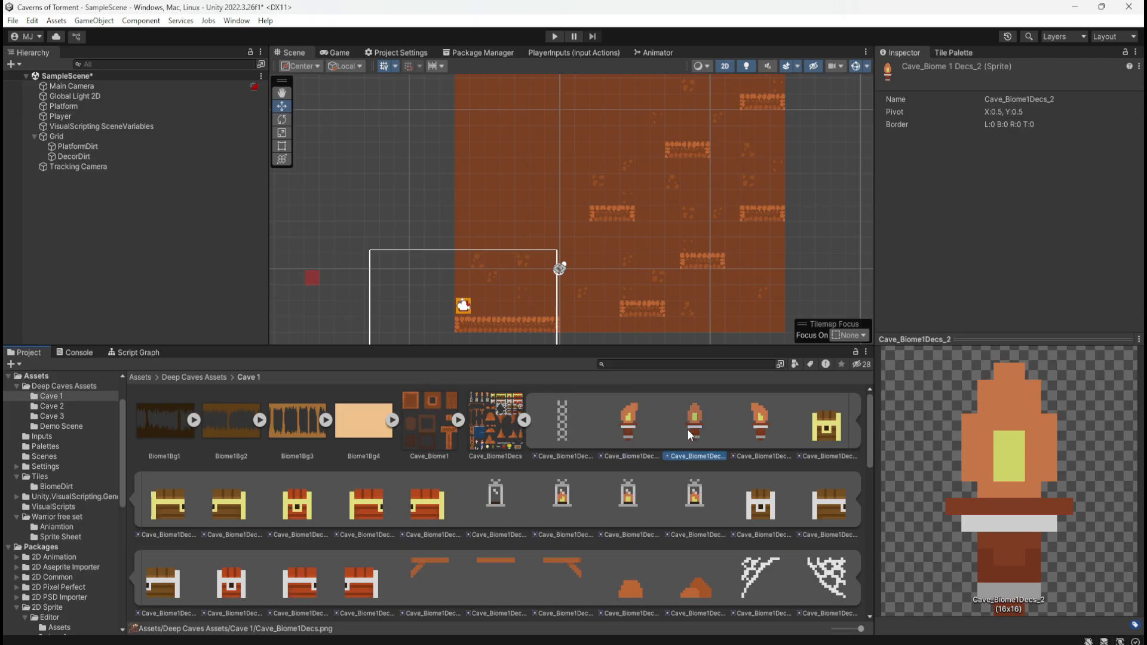
pyautogui.click(565, 440)
pyautogui.click(528, 421)
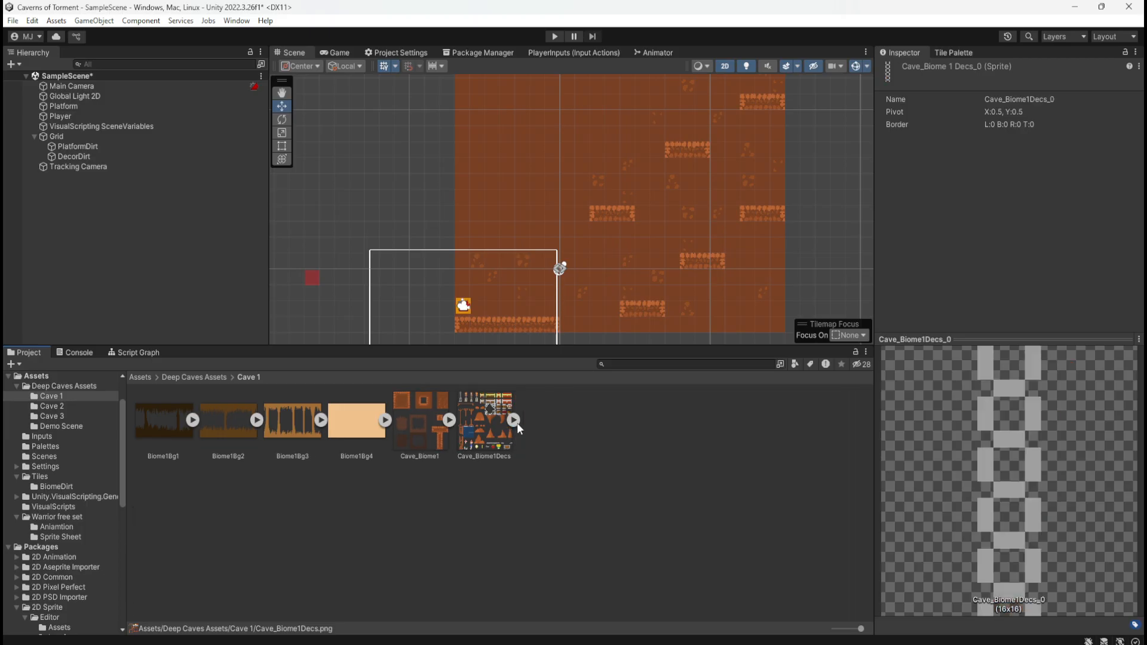
pyautogui.click(516, 421)
pyautogui.click(525, 421)
pyautogui.click(577, 426)
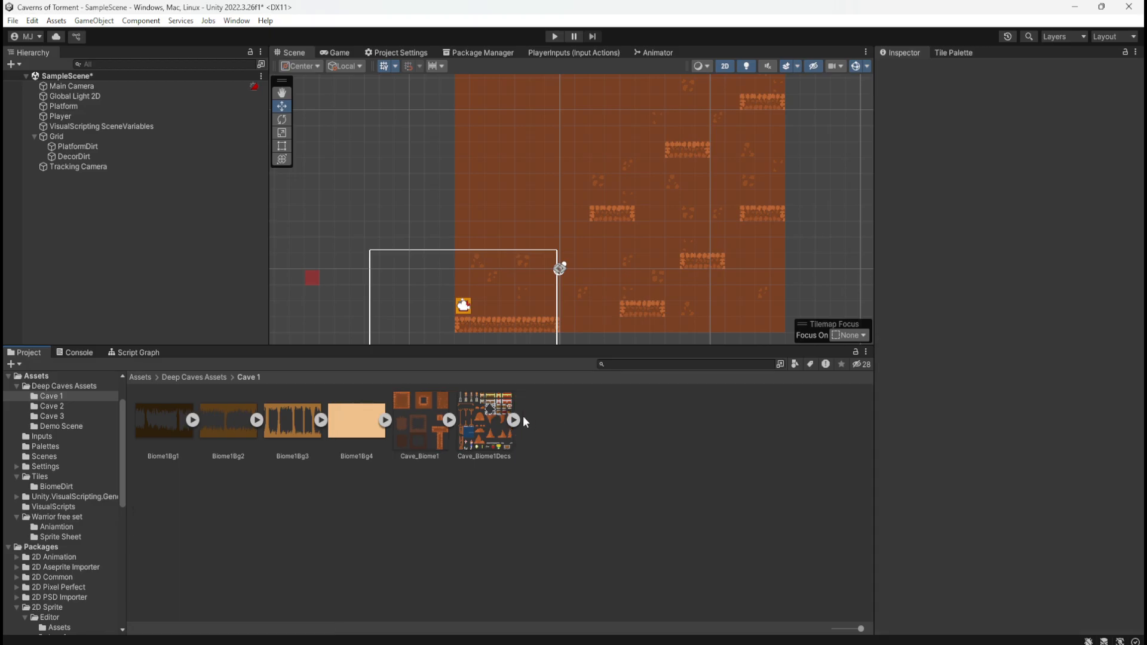
# Expand Cave_Biome1Decs and examine its final sprites: the mine cart halves, 1UP, red fruit, key, yellow bar and coin
pyautogui.scroll(3, 426, 276)
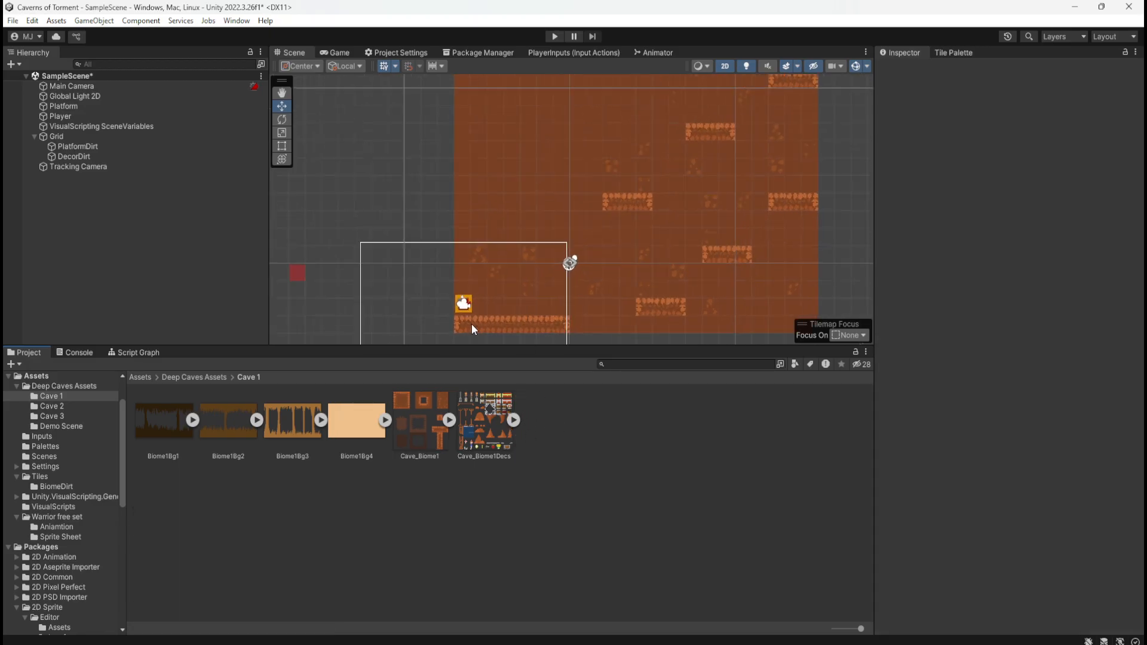
pyautogui.click(514, 420)
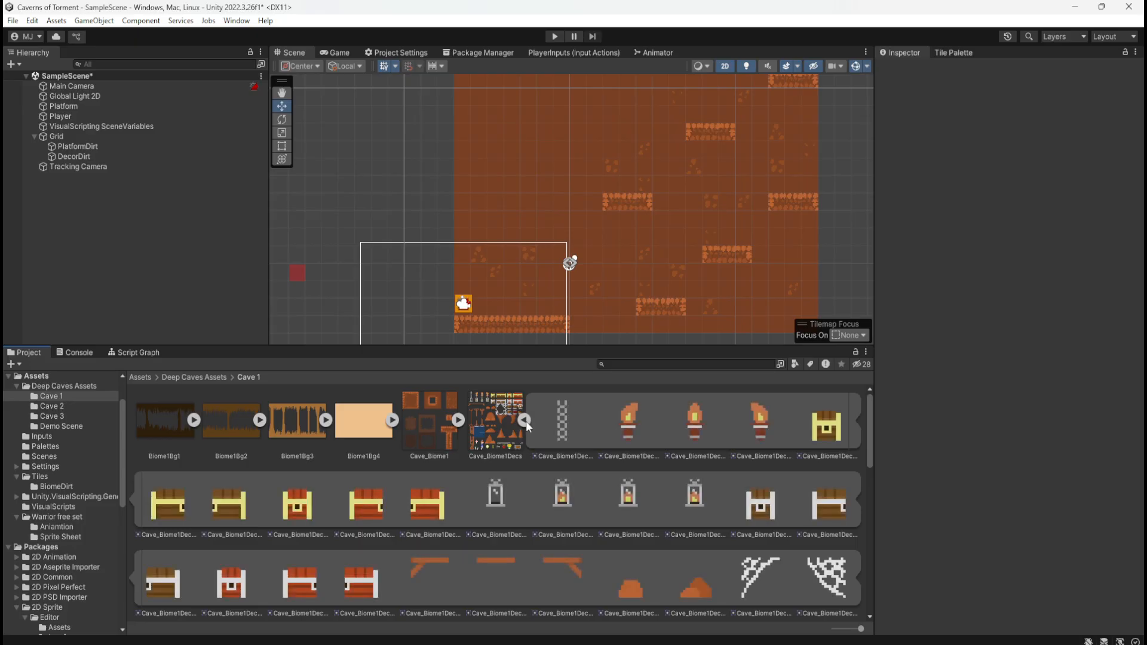
pyautogui.scroll(-10, 526, 426)
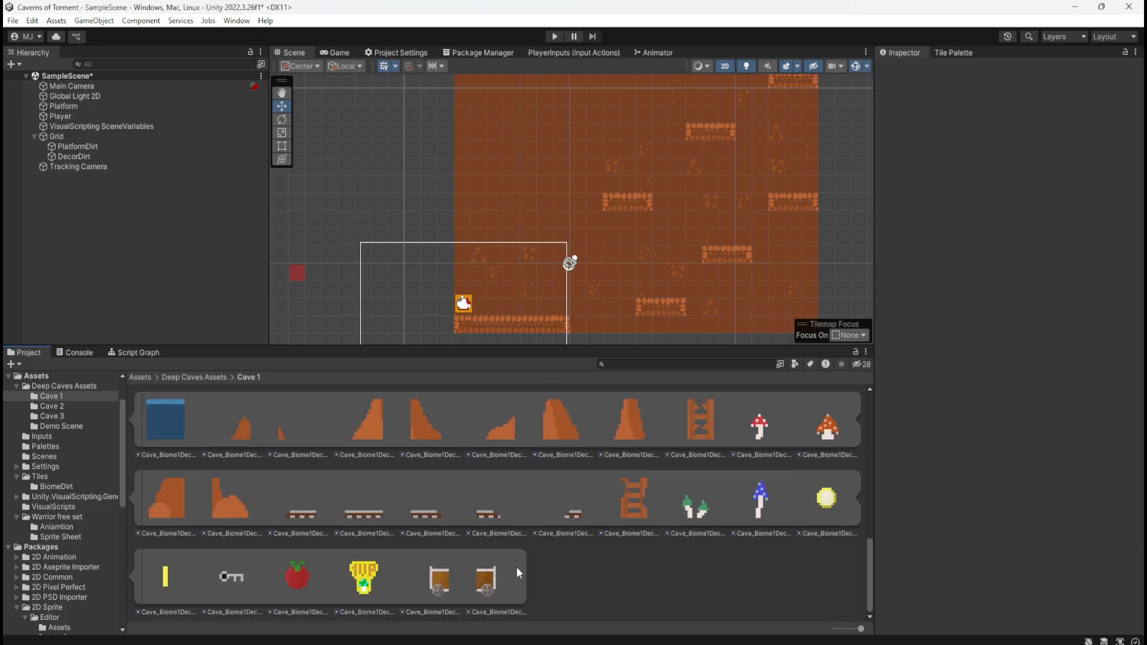
pyautogui.click(486, 578)
pyautogui.click(439, 579)
pyautogui.click(363, 577)
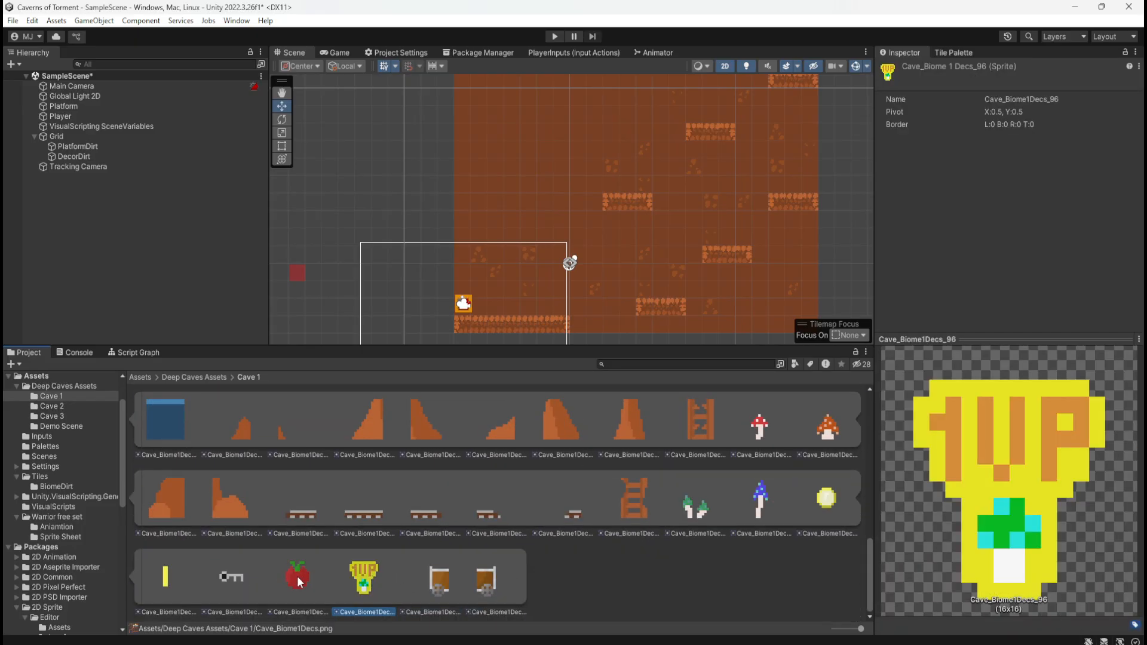
pyautogui.click(296, 576)
pyautogui.click(233, 577)
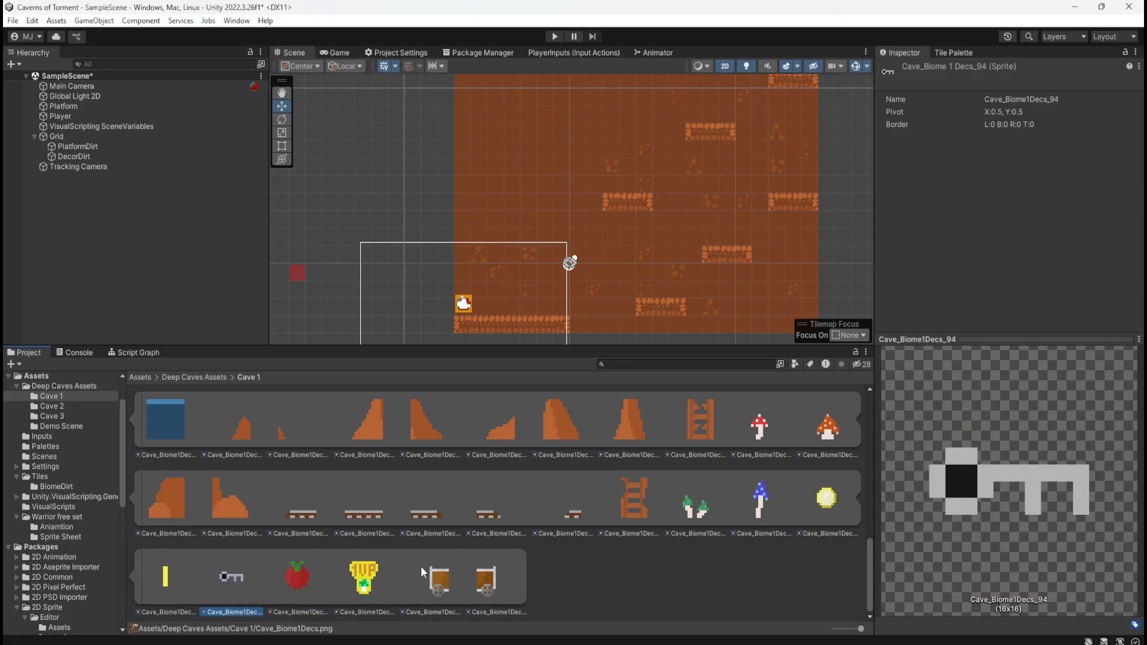
pyautogui.click(170, 572)
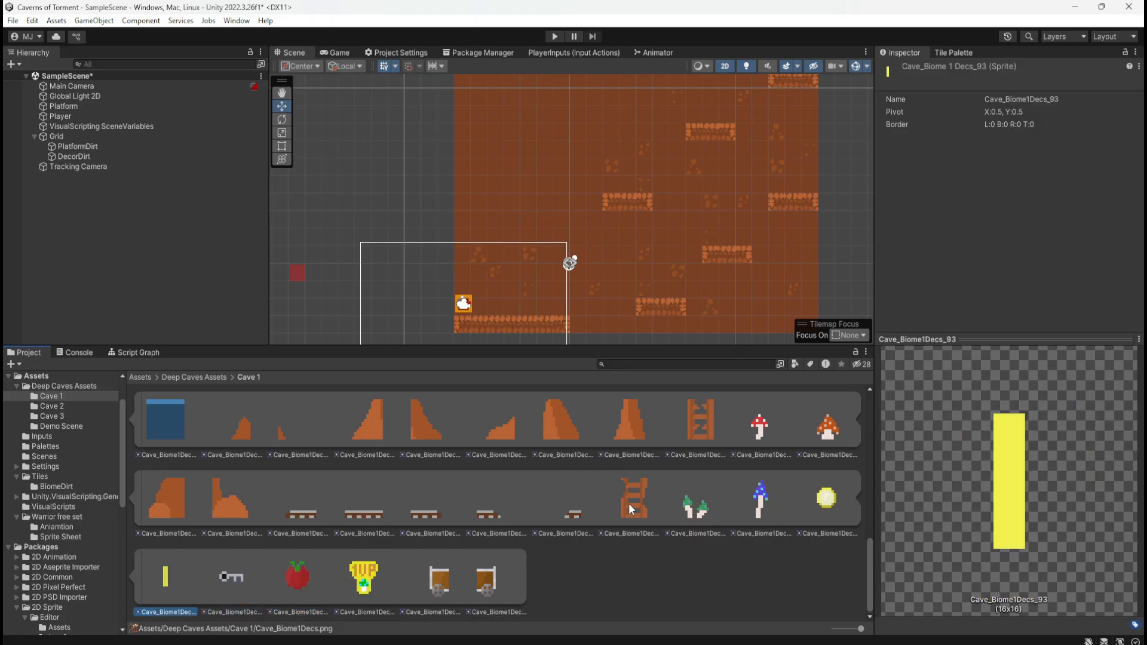
pyautogui.click(825, 506)
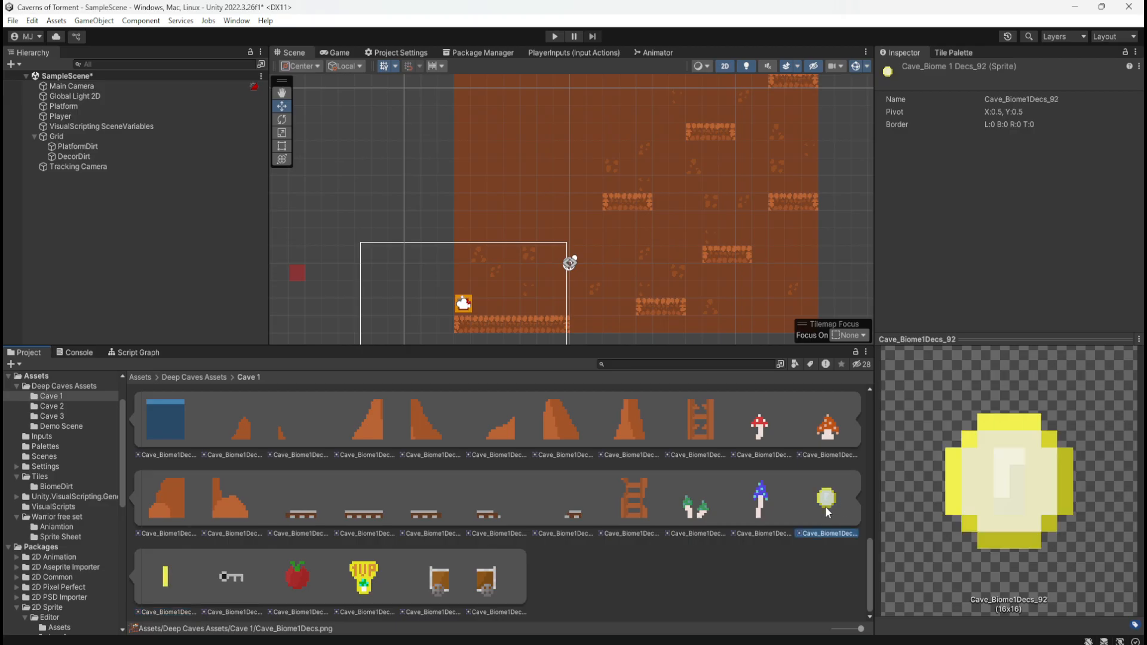
# Examine the blue and green mushroom, ladder and rail sprites of Cave_Biome1Decs
pyautogui.click(769, 517)
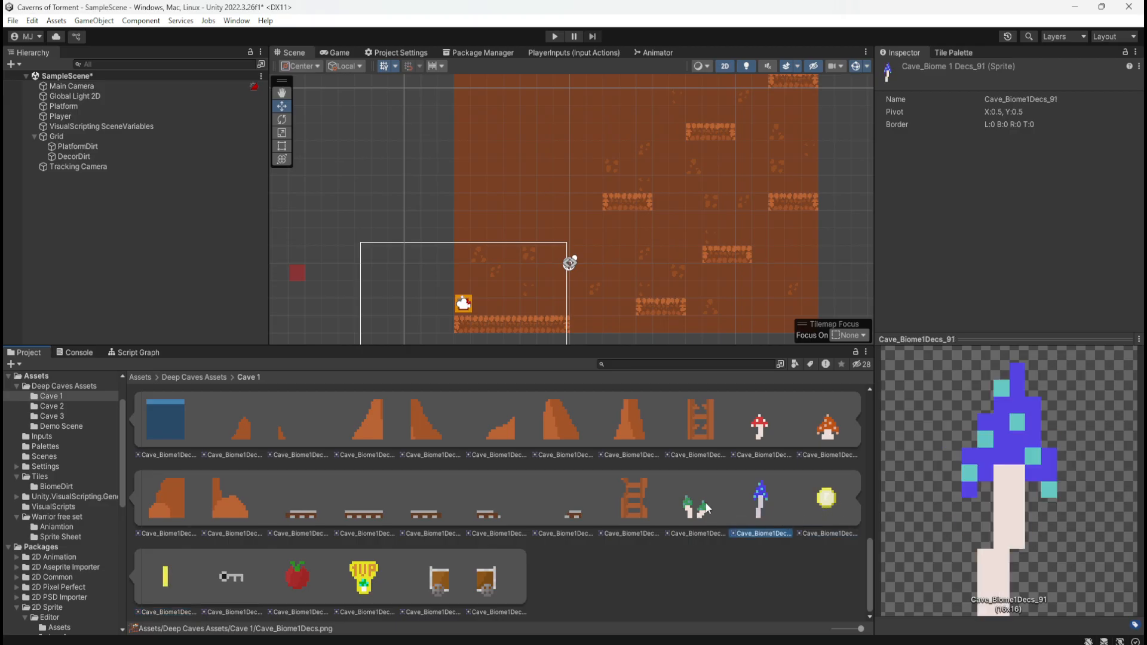
pyautogui.click(683, 505)
pyautogui.click(621, 513)
pyautogui.click(684, 503)
pyautogui.click(573, 513)
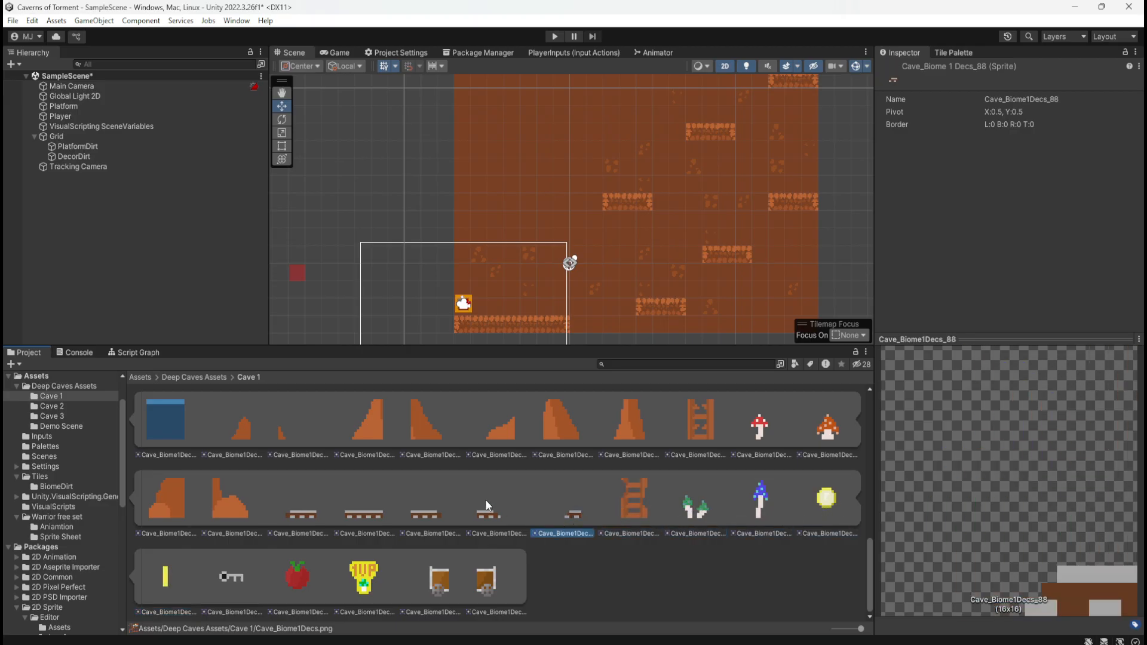
pyautogui.click(488, 511)
pyautogui.click(412, 507)
pyautogui.click(361, 512)
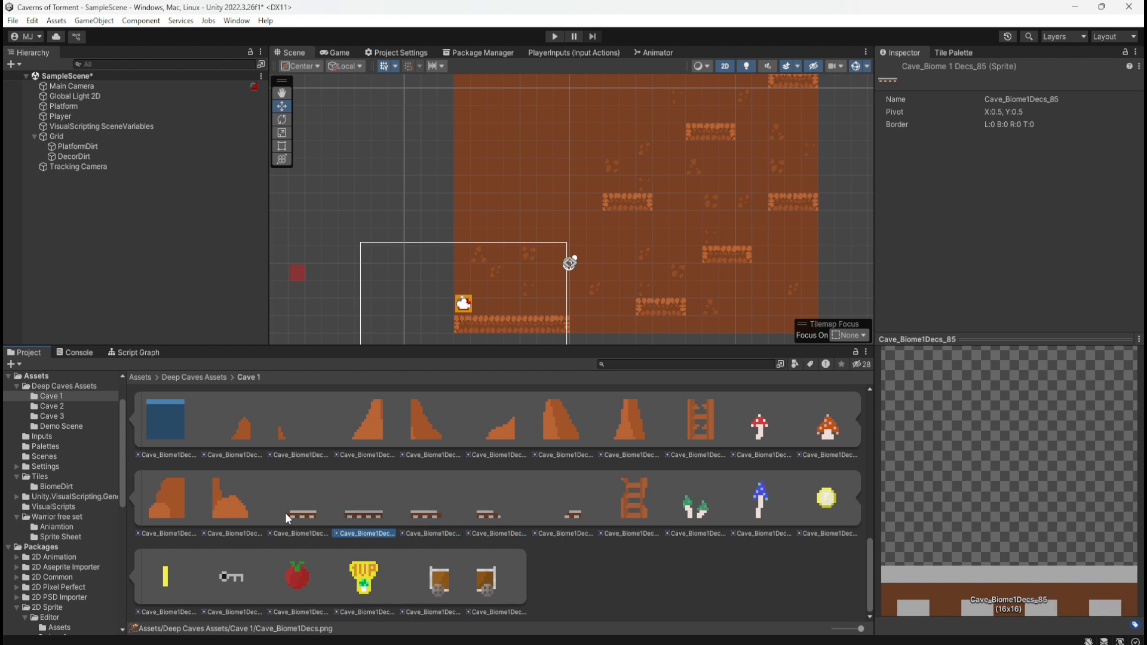
# Examine the rock pile, blue water, red and orange mushroom, and broken ladder sprites of Cave_Biome1Decs
pyautogui.click(230, 507)
pyautogui.click(177, 435)
pyautogui.scroll(2, 341, 523)
pyautogui.click(744, 478)
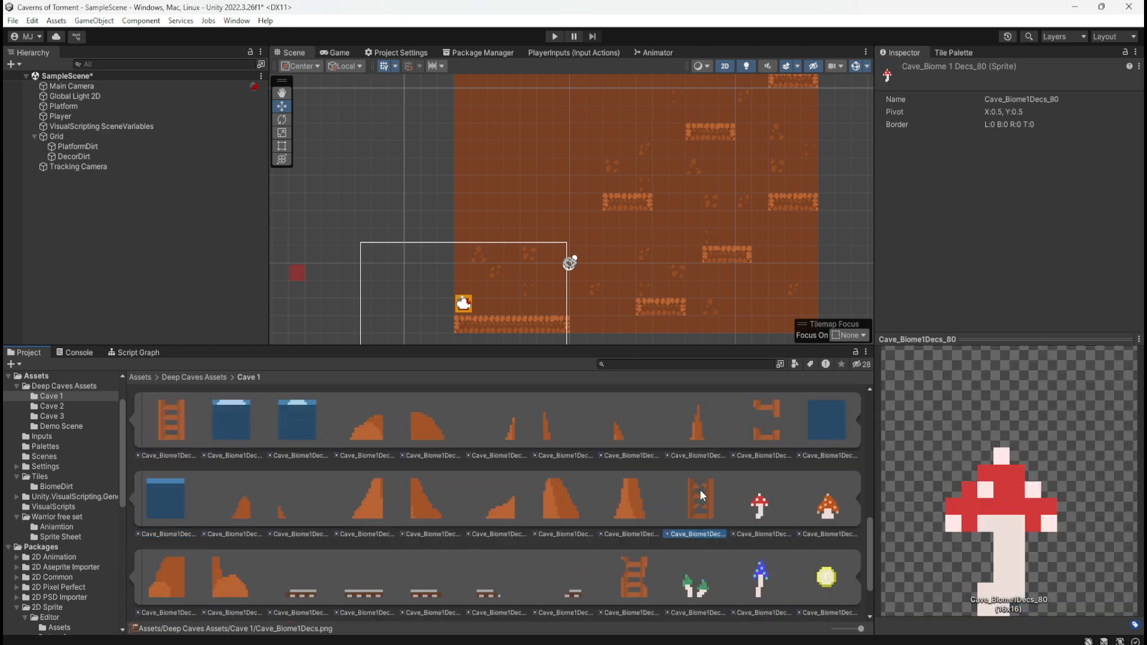
pyautogui.click(804, 502)
pyautogui.click(699, 497)
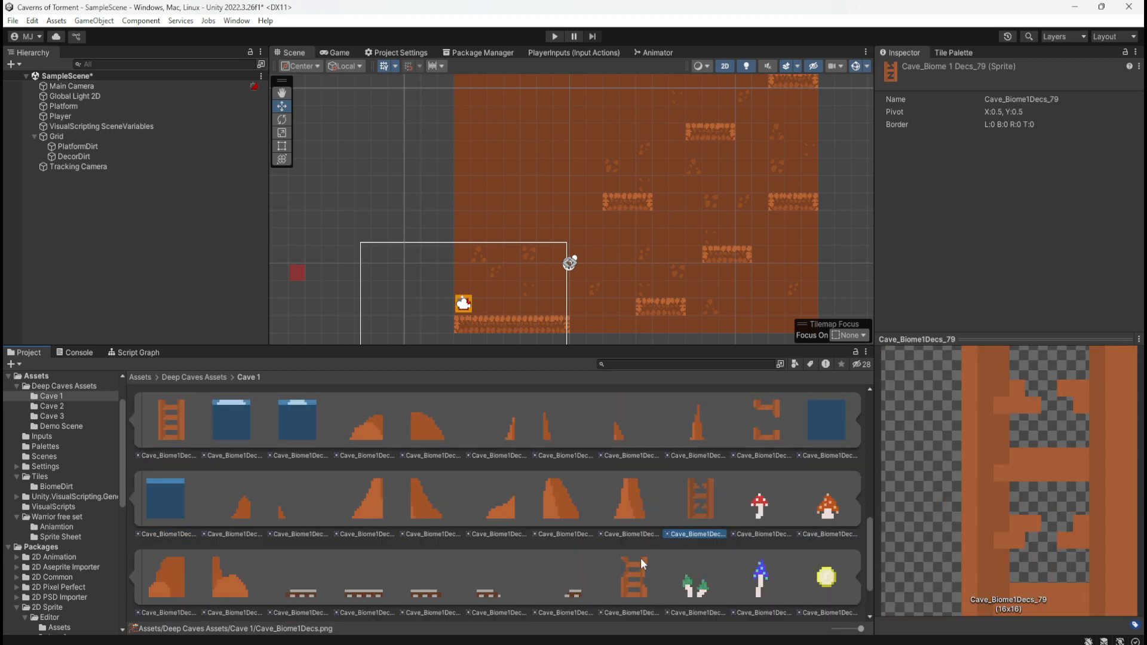
# Examine the ladder sprite with the missing middle and the rock mound and slope sprites of Cave_Biome1Decs
pyautogui.scroll(1, 635, 571)
pyautogui.click(759, 425)
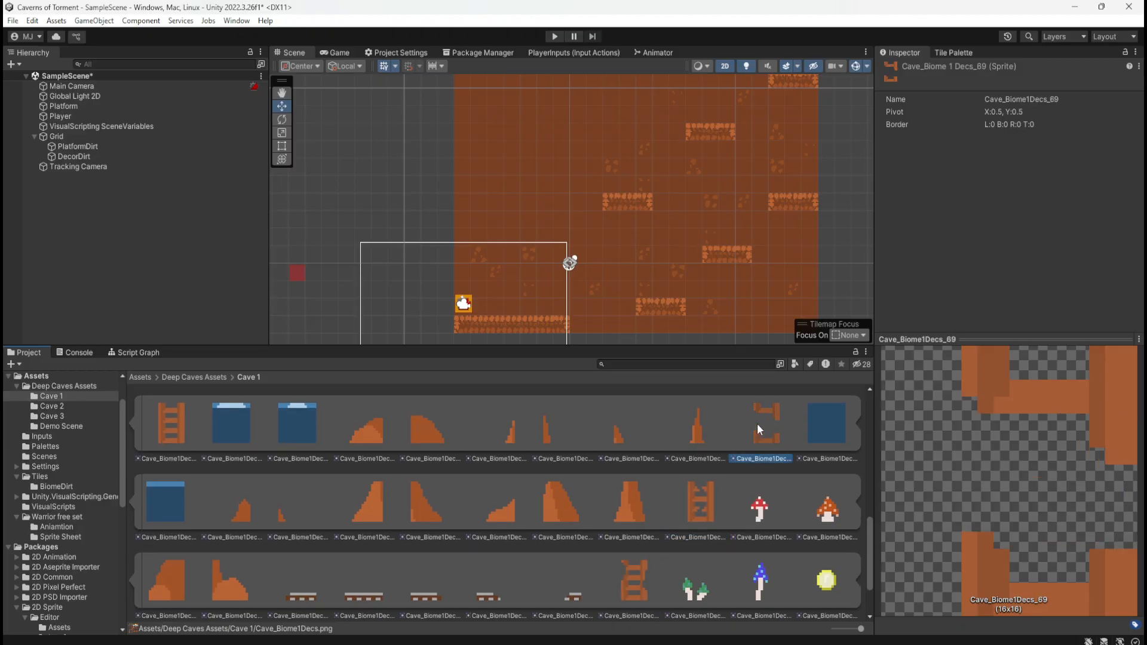
pyautogui.scroll(2, 600, 524)
pyautogui.click(617, 515)
pyautogui.click(548, 505)
pyautogui.click(505, 508)
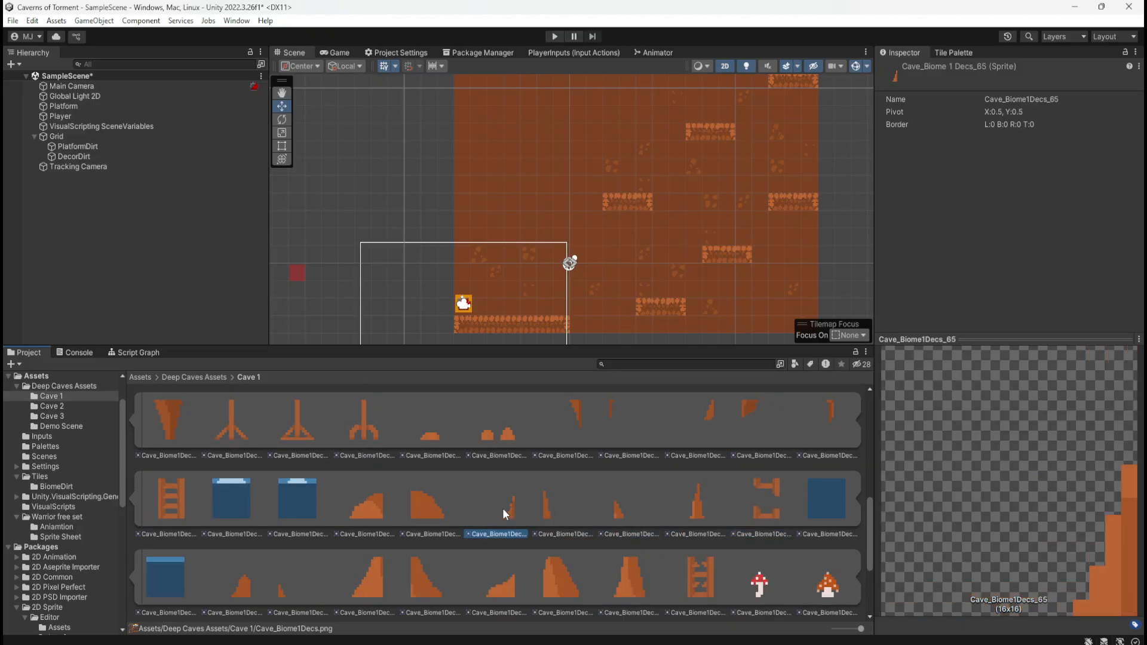
pyautogui.click(429, 508)
pyautogui.click(381, 510)
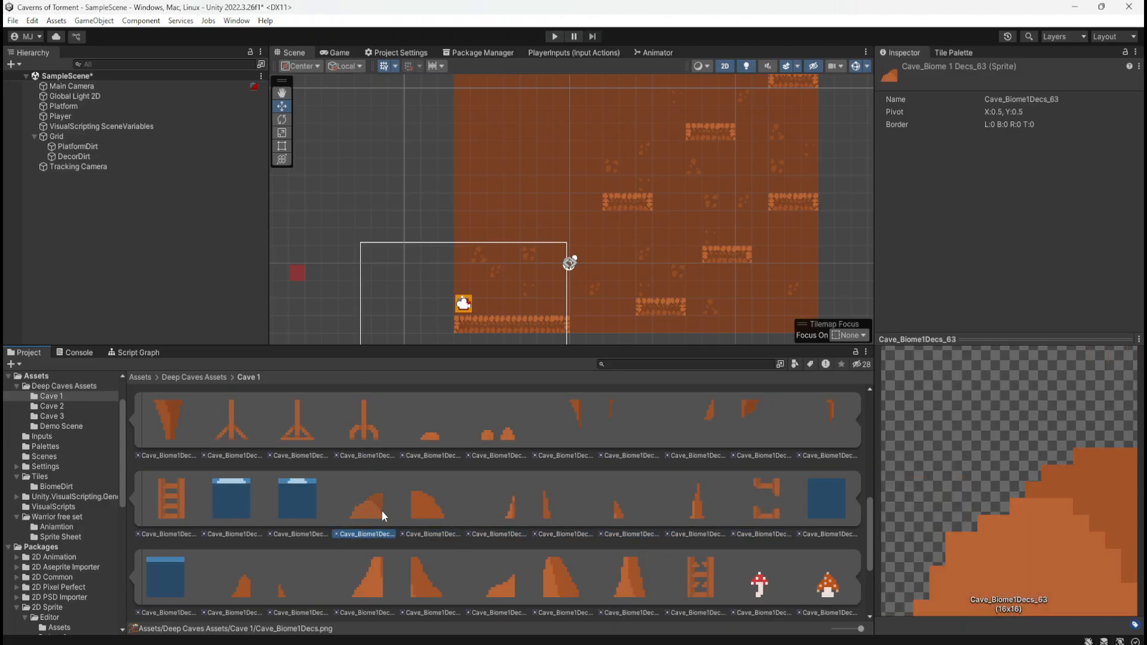
pyautogui.click(417, 576)
pyautogui.click(376, 583)
# Examine the mushroom-covered barrel, the spider and cobweb sprites, and the silver-trimmed red chest halves
pyautogui.scroll(3, 463, 530)
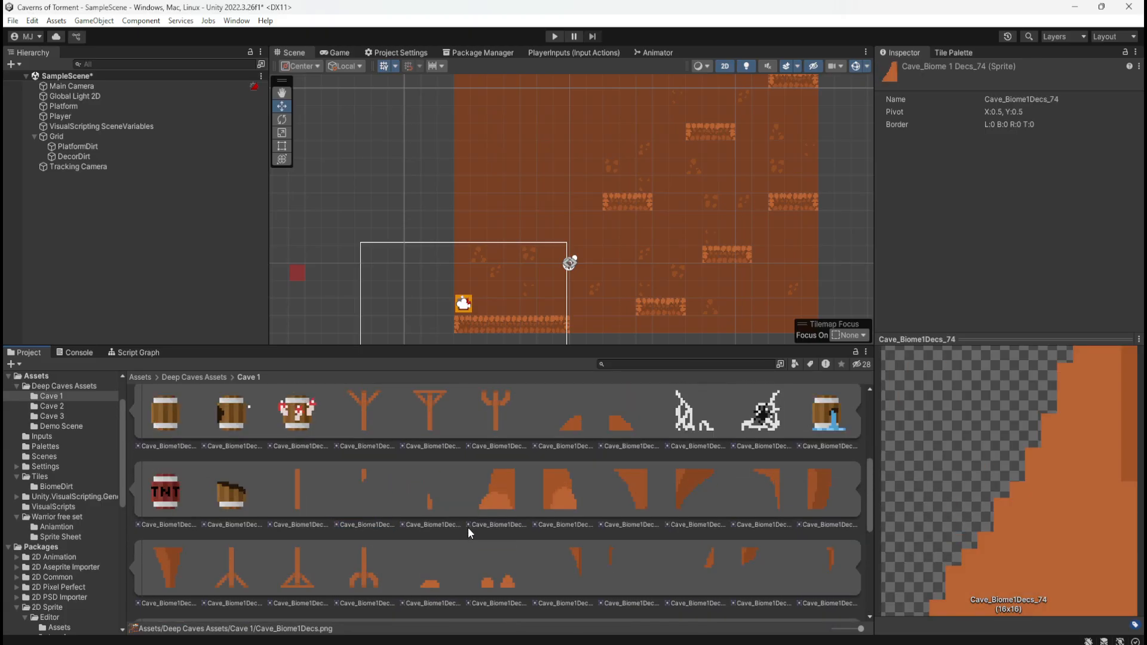
pyautogui.scroll(3, 453, 528)
pyautogui.scroll(-2, 430, 525)
pyautogui.click(310, 461)
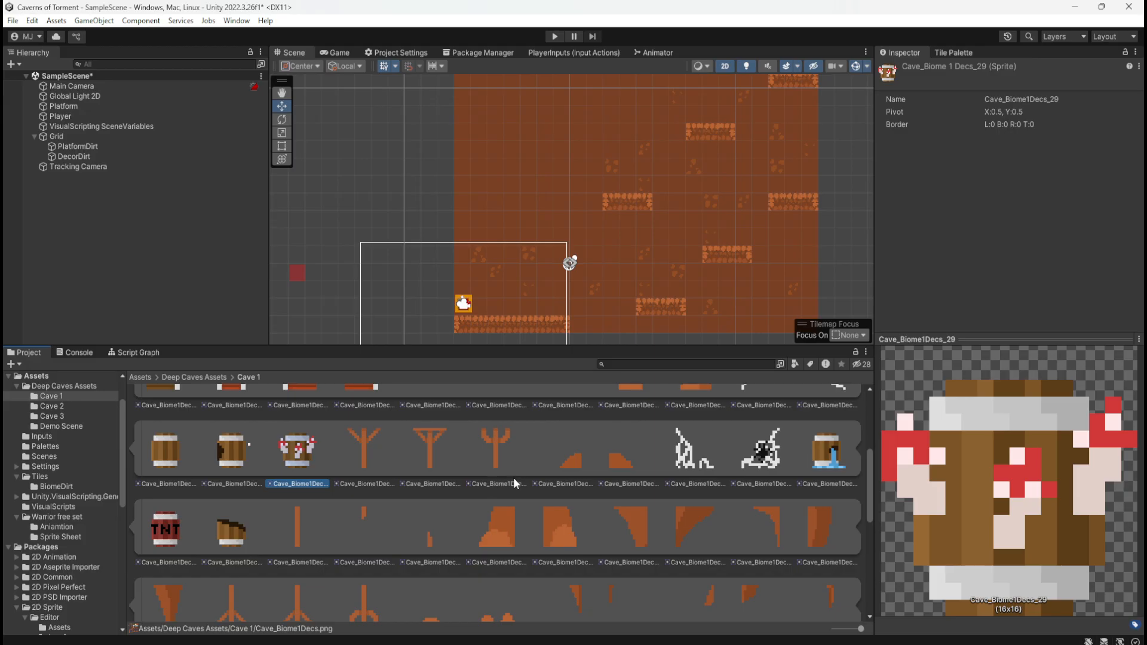
pyautogui.scroll(1, 574, 510)
pyautogui.click(772, 476)
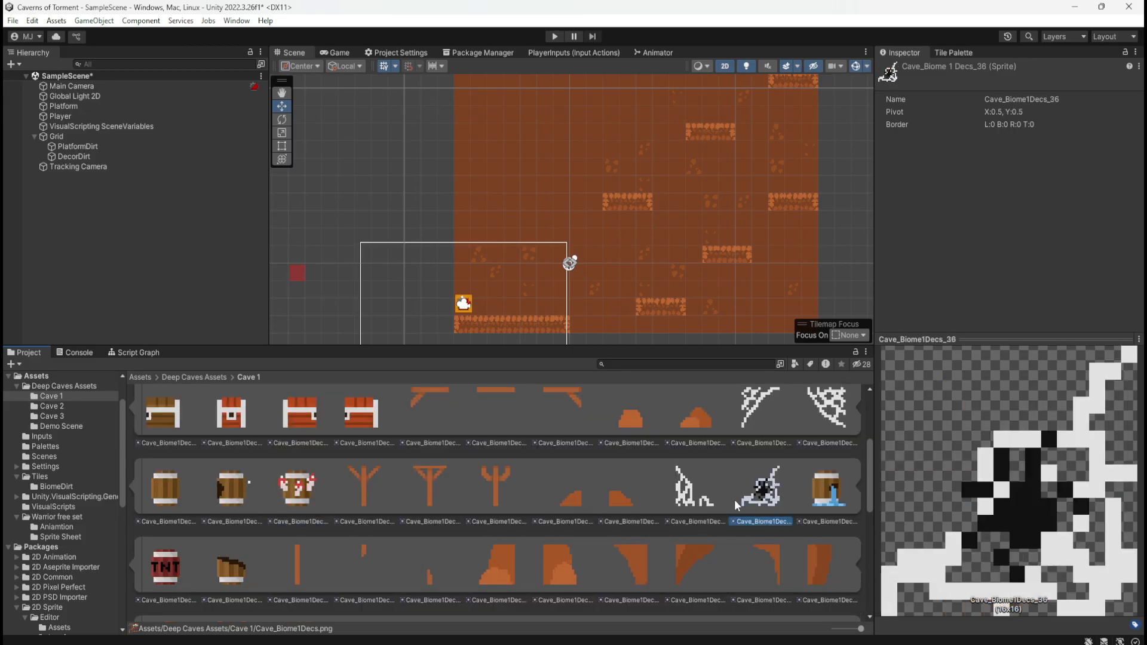
pyautogui.click(722, 498)
pyautogui.scroll(2, 678, 517)
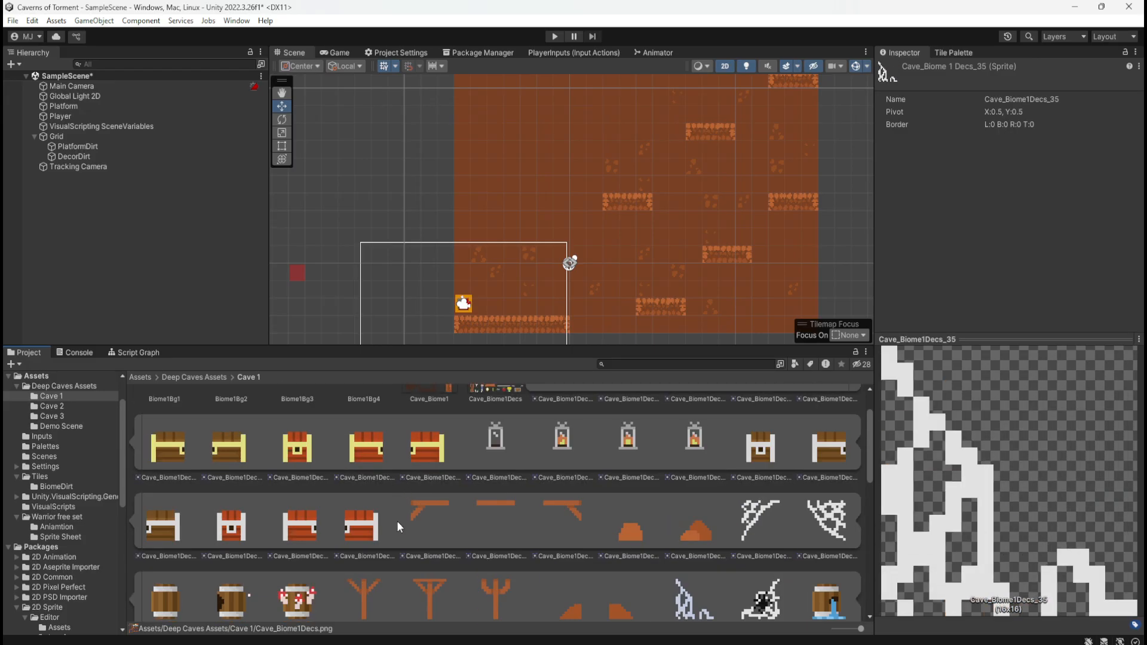
pyautogui.click(359, 525)
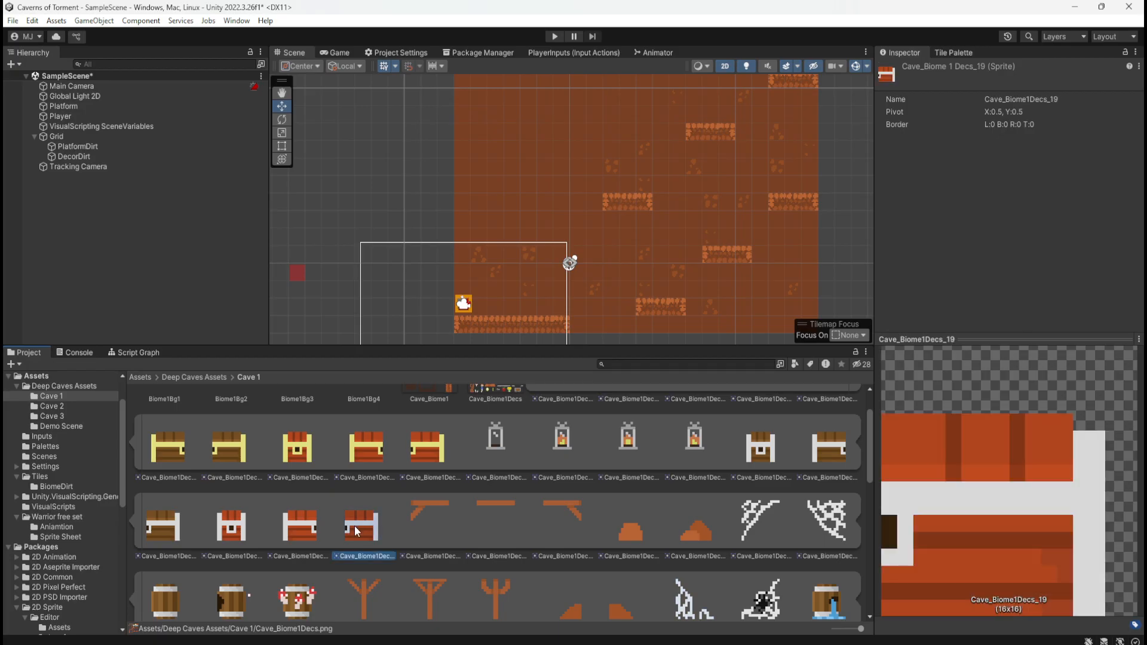
pyautogui.click(302, 532)
# Compare the unlit lantern sprite with the three lit lantern frames in Cave_Biome1Decs
pyautogui.scroll(1, 466, 500)
pyautogui.click(517, 492)
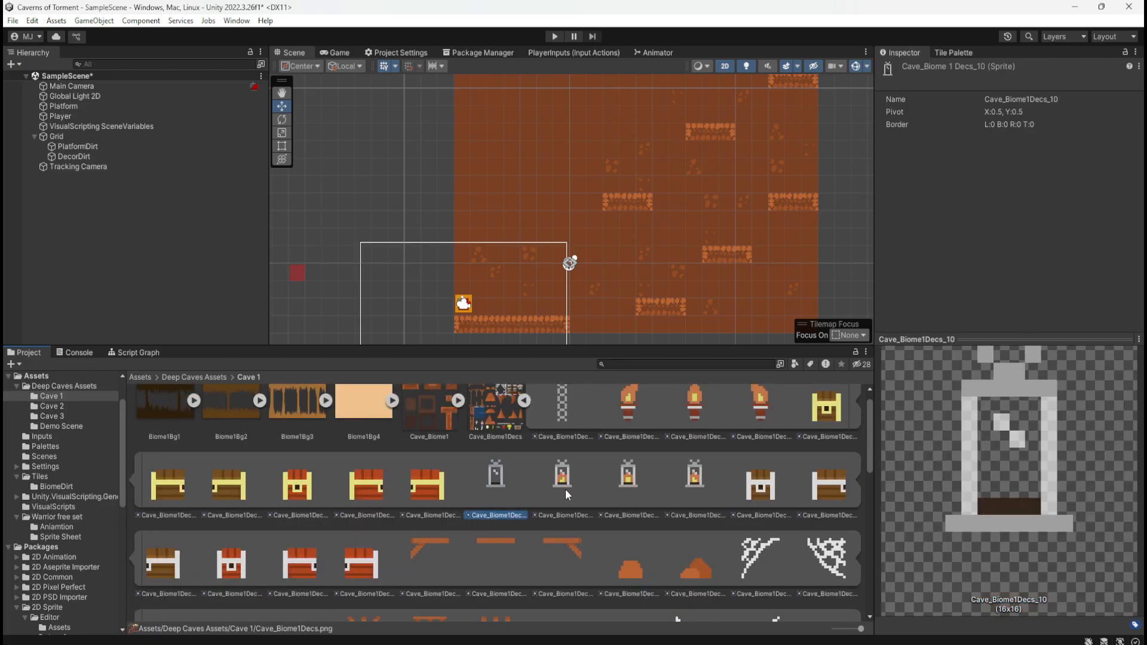
pyautogui.click(565, 490)
pyautogui.click(624, 489)
pyautogui.click(690, 481)
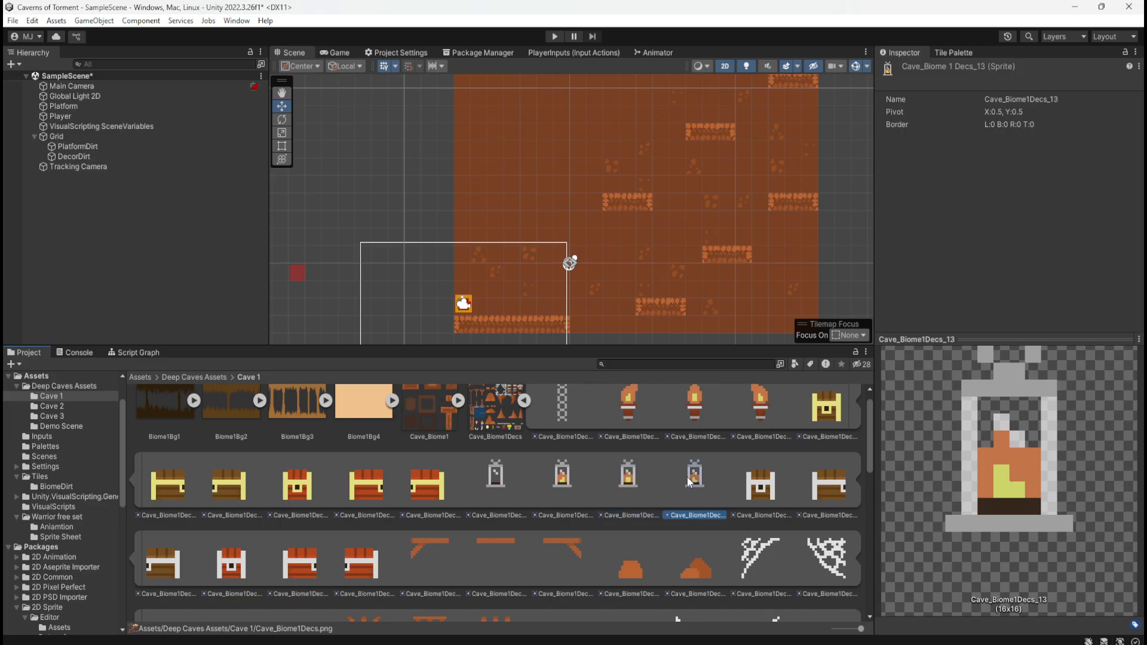
pyautogui.click(627, 481)
pyautogui.click(563, 484)
pyautogui.click(502, 487)
pyautogui.click(560, 485)
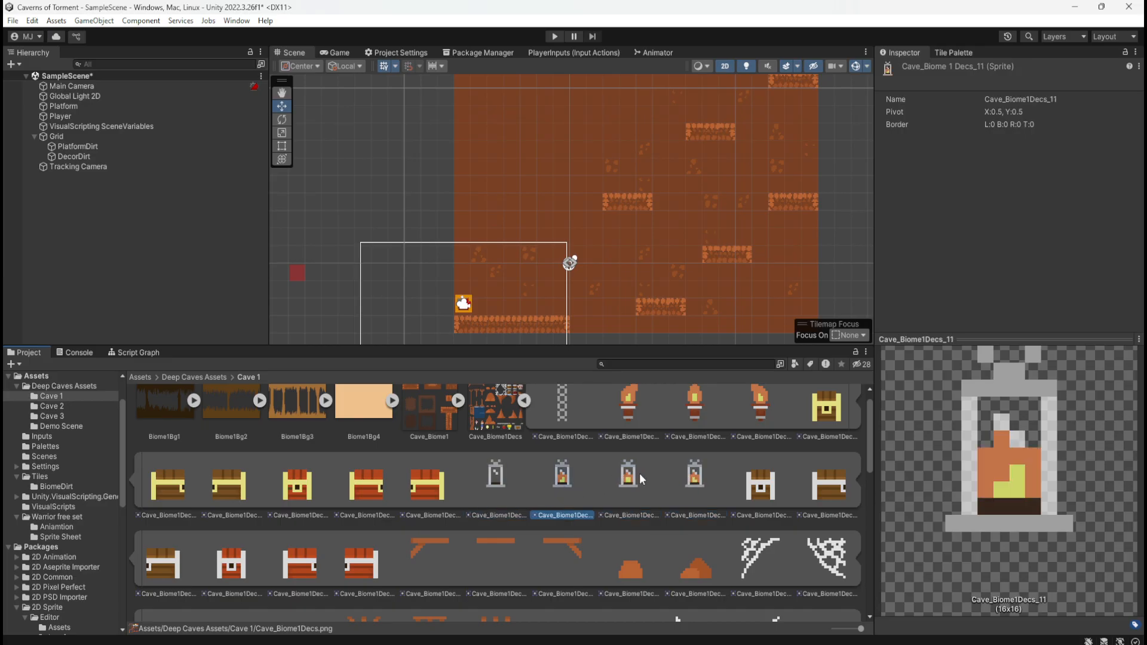
pyautogui.click(639, 473)
pyautogui.click(704, 471)
# Compare the flame shapes of the three torch frames in Cave_Biome1Decs
pyautogui.scroll(1, 583, 471)
pyautogui.click(642, 413)
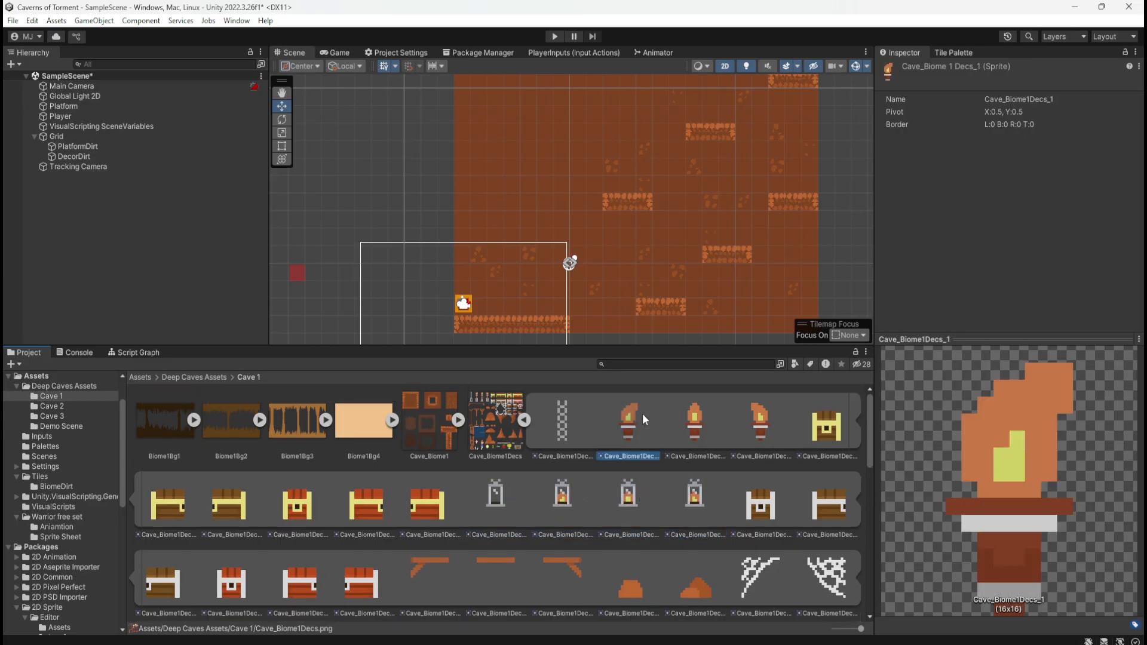
pyautogui.click(704, 419)
pyautogui.click(752, 419)
pyautogui.click(623, 429)
pyautogui.click(694, 419)
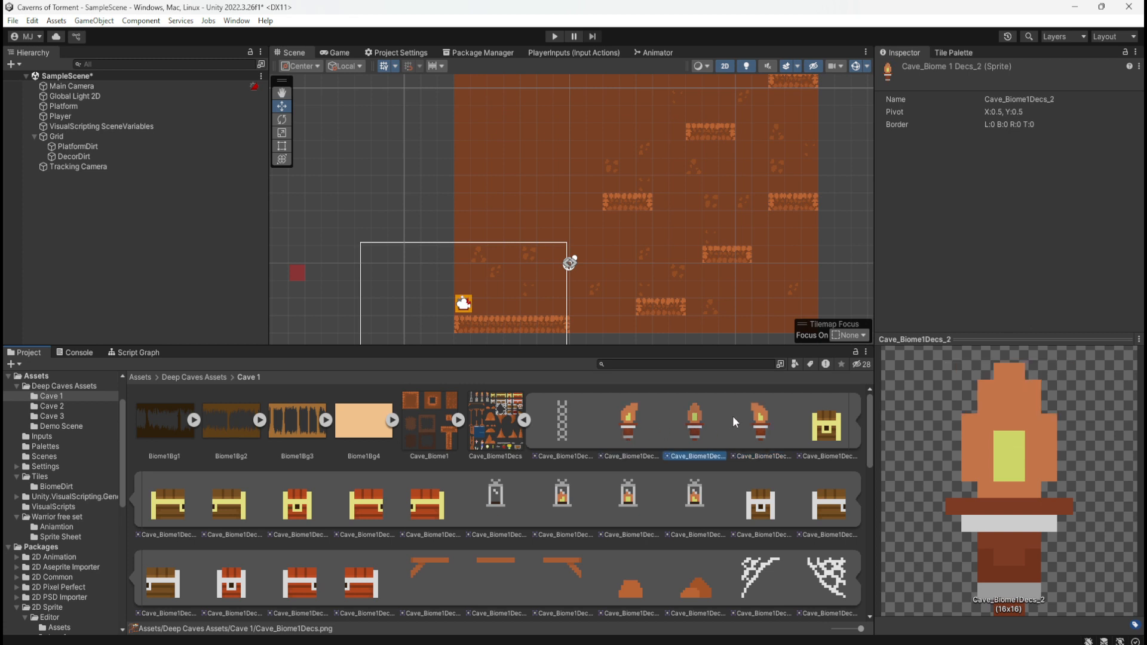
pyautogui.click(732, 415)
pyautogui.click(693, 419)
pyautogui.click(768, 407)
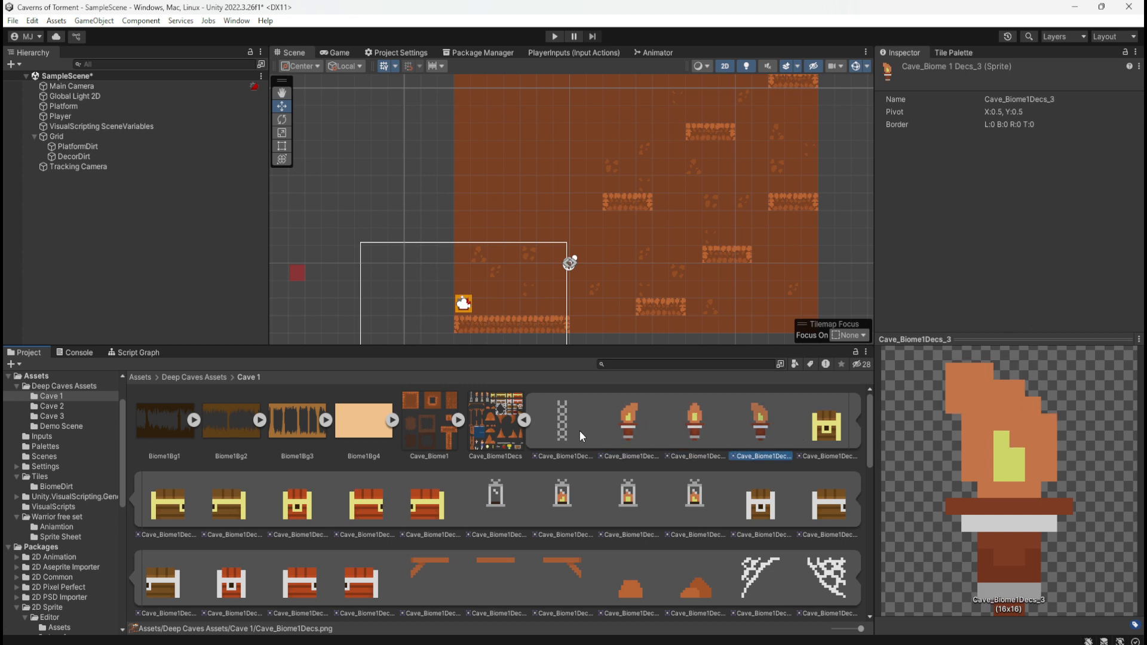
# Go through the three lit lantern frames in sequence again to compare how their flames change
pyautogui.scroll(-3, 485, 518)
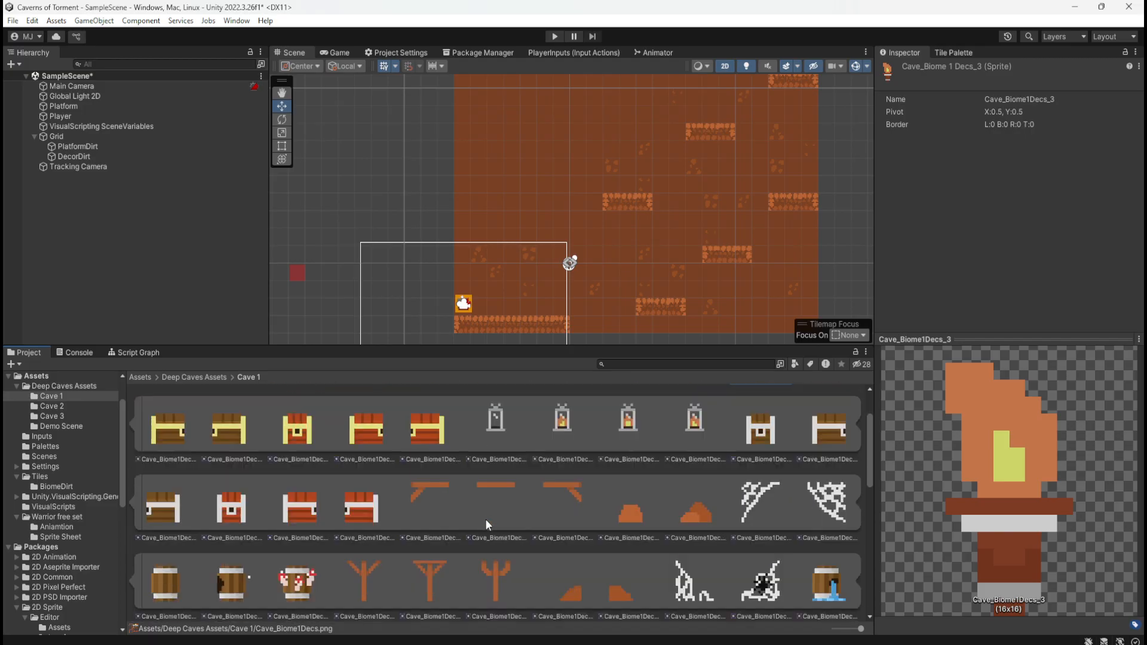
pyautogui.click(528, 428)
pyautogui.click(564, 430)
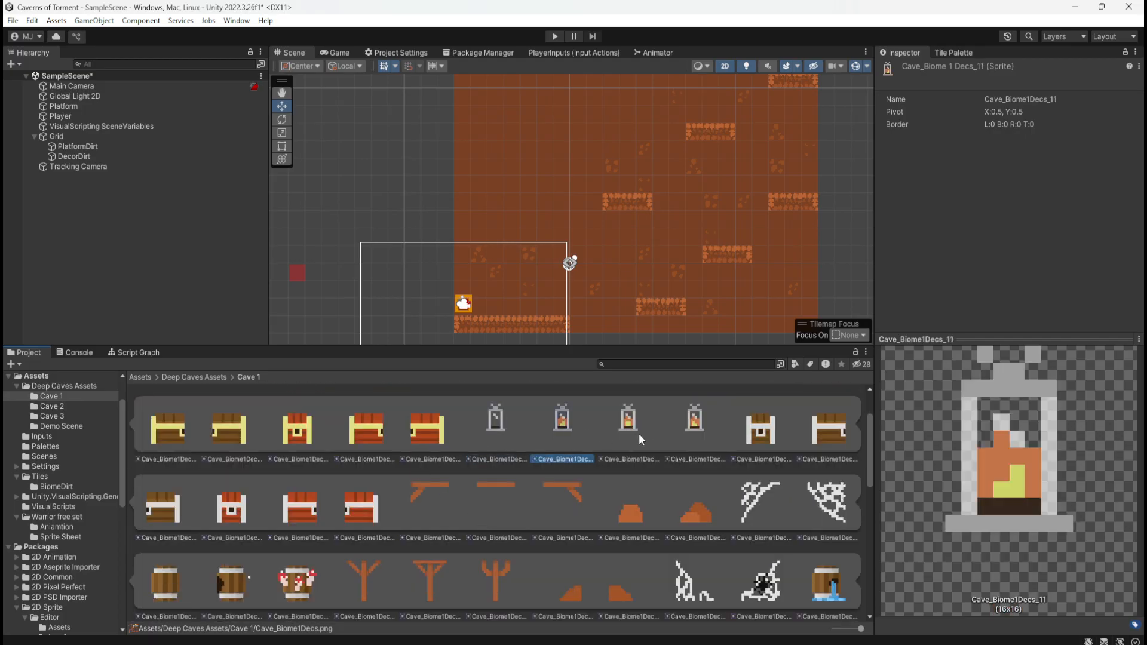
pyautogui.click(639, 432)
pyautogui.click(687, 436)
pyautogui.click(540, 441)
pyautogui.click(621, 435)
pyautogui.click(673, 433)
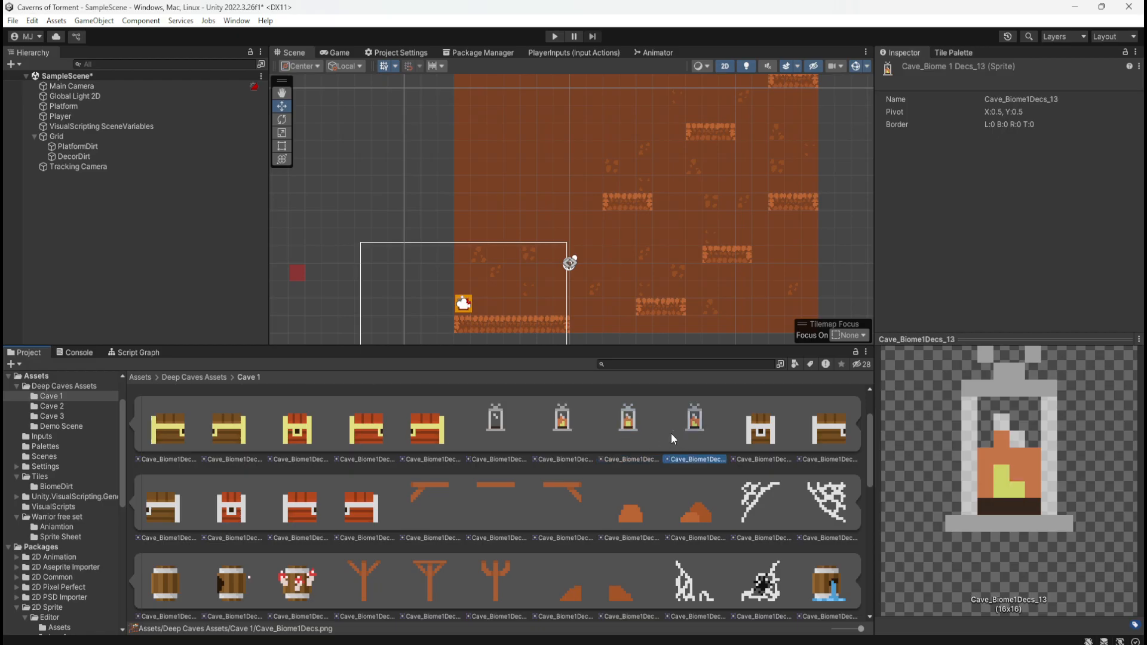
pyautogui.click(631, 437)
pyautogui.click(693, 423)
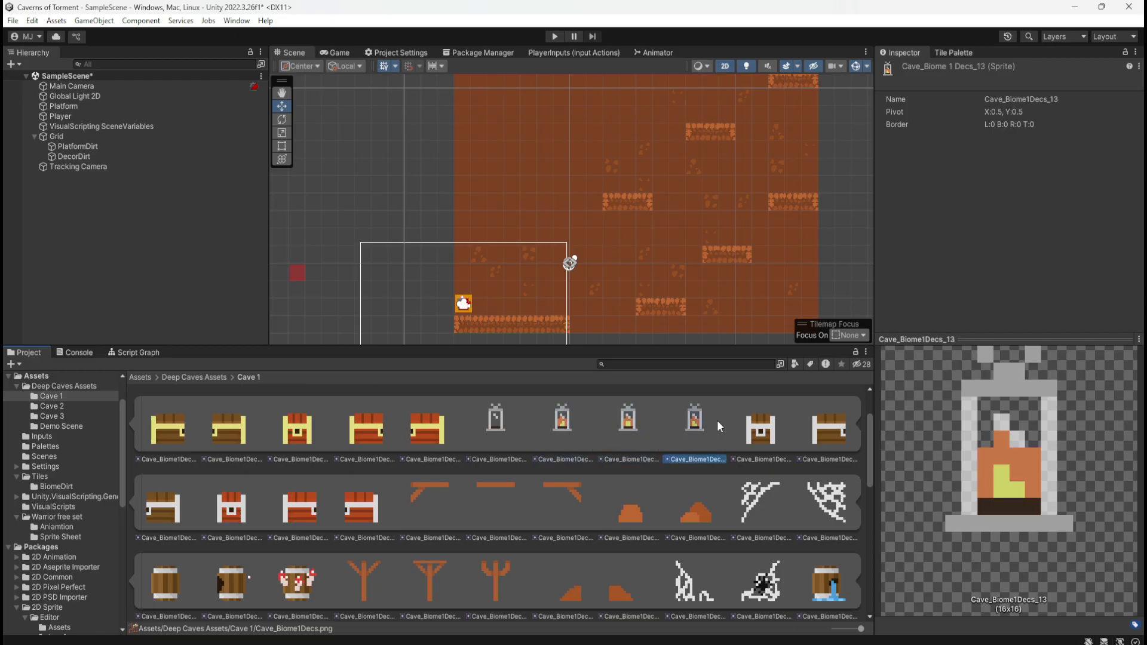
# Examine the silver-trimmed brown chest and gold-trimmed chest sprites, and look over the remaining Cave_Biome1Decs sprites
pyautogui.click(767, 433)
pyautogui.click(818, 432)
pyautogui.click(762, 437)
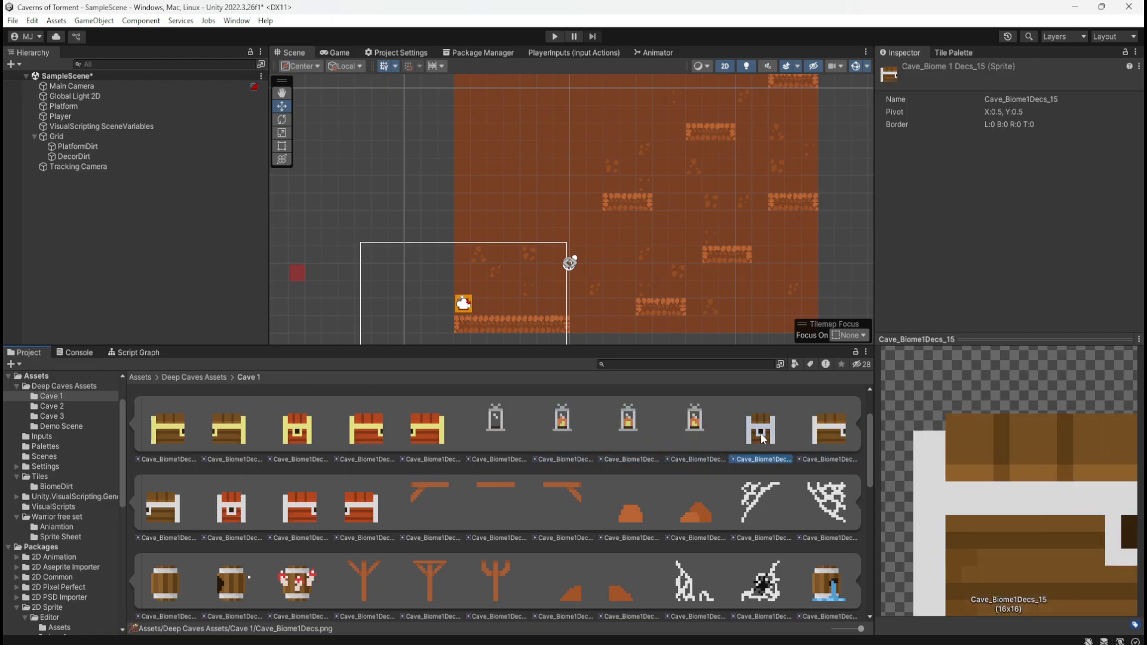
pyautogui.click(246, 428)
pyautogui.click(298, 430)
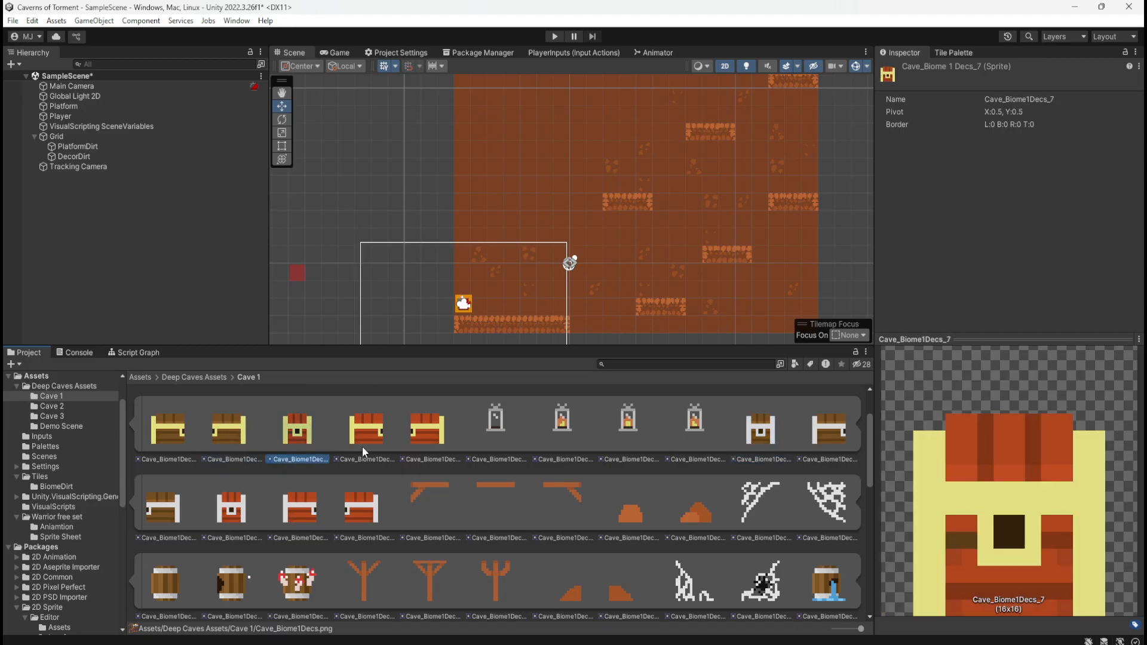
pyautogui.scroll(-3, 418, 460)
pyautogui.scroll(-5, 438, 465)
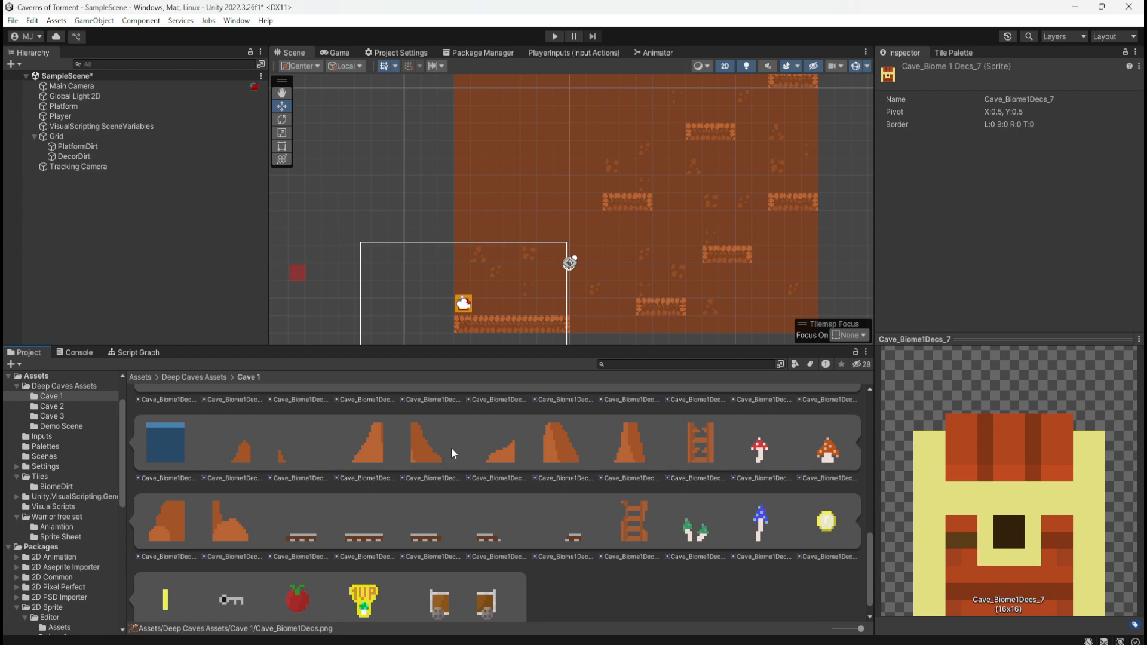
pyautogui.scroll(10, 488, 578)
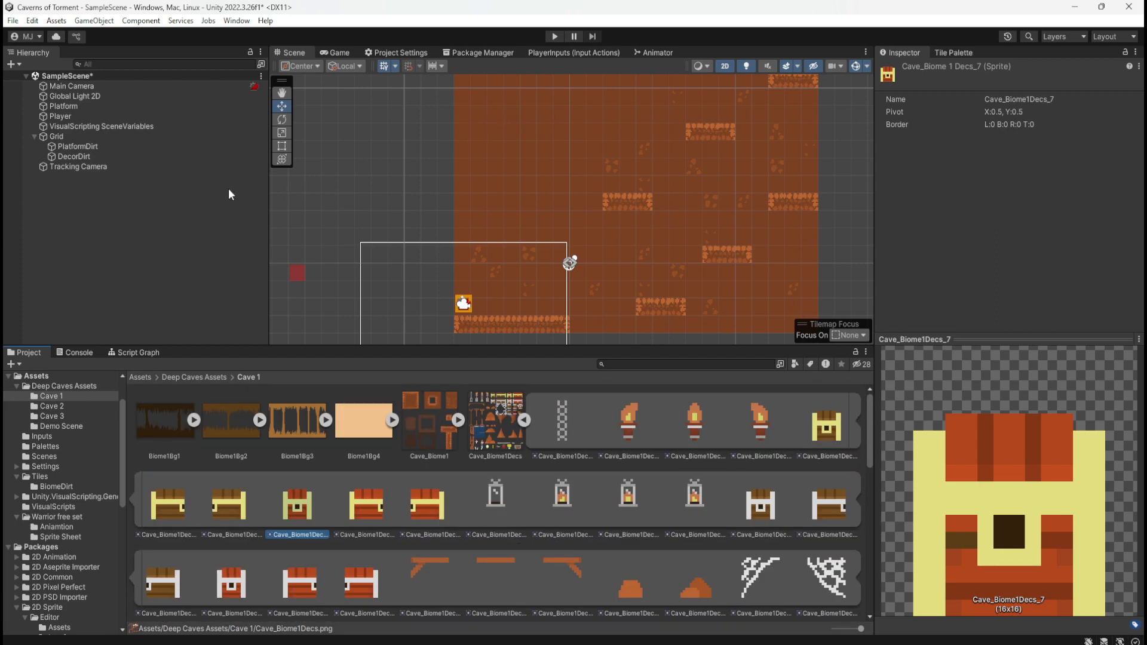
# Review the PlatformDirt and DecorDirt tilemap objects under the Grid
pyautogui.click(98, 147)
pyautogui.click(89, 157)
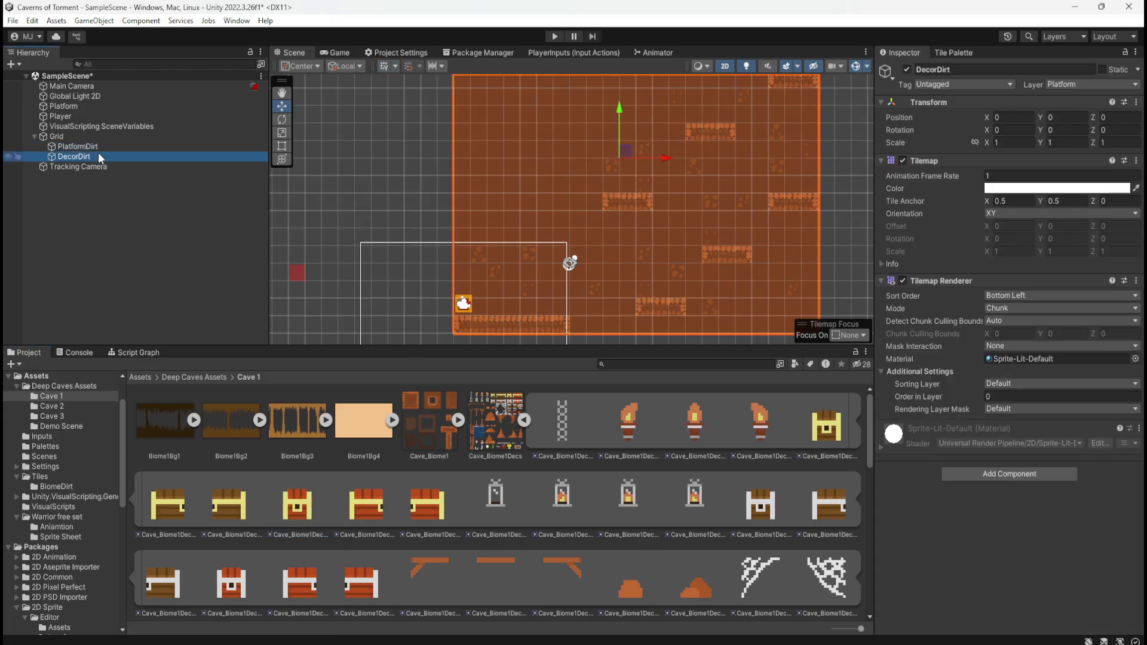
pyautogui.click(105, 145)
# Review the gold-trimmed red chest half, the first torch frame, the coin and the blue mushroom sprites
pyautogui.rightClick(417, 535)
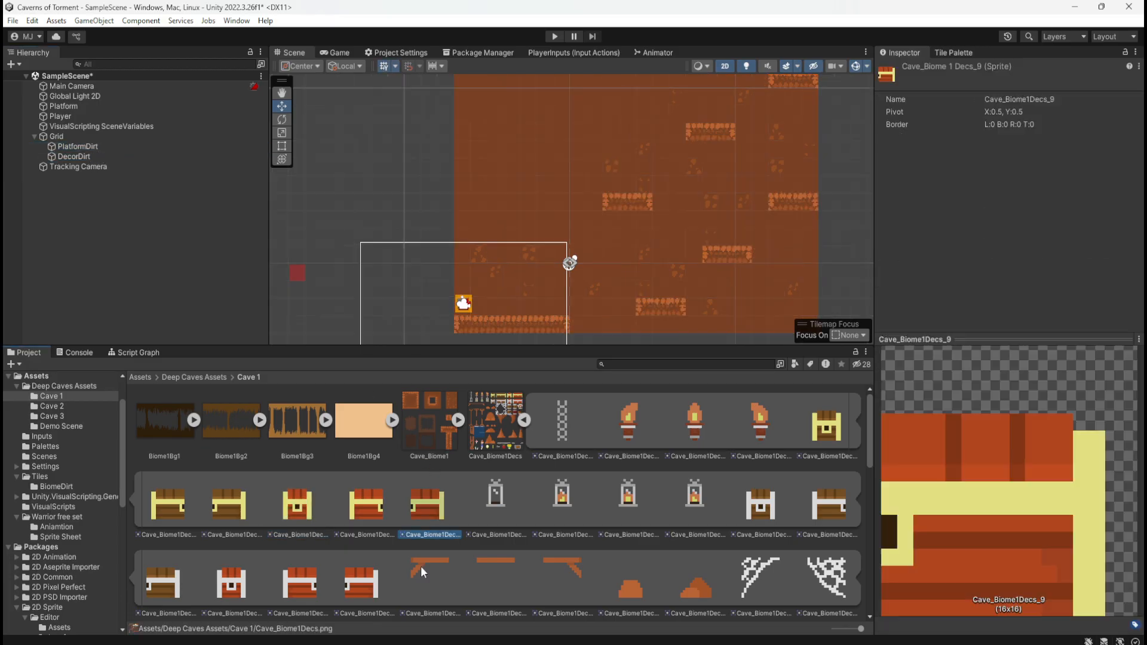
pyautogui.press('Escape')
pyautogui.click(631, 425)
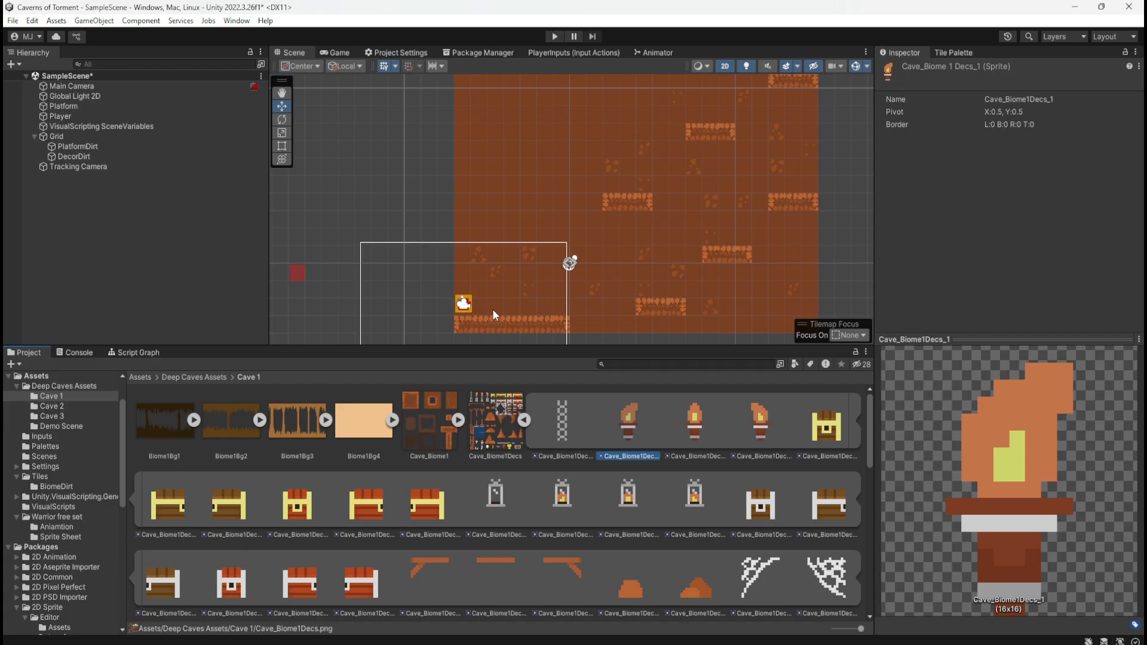
pyautogui.scroll(-10, 550, 511)
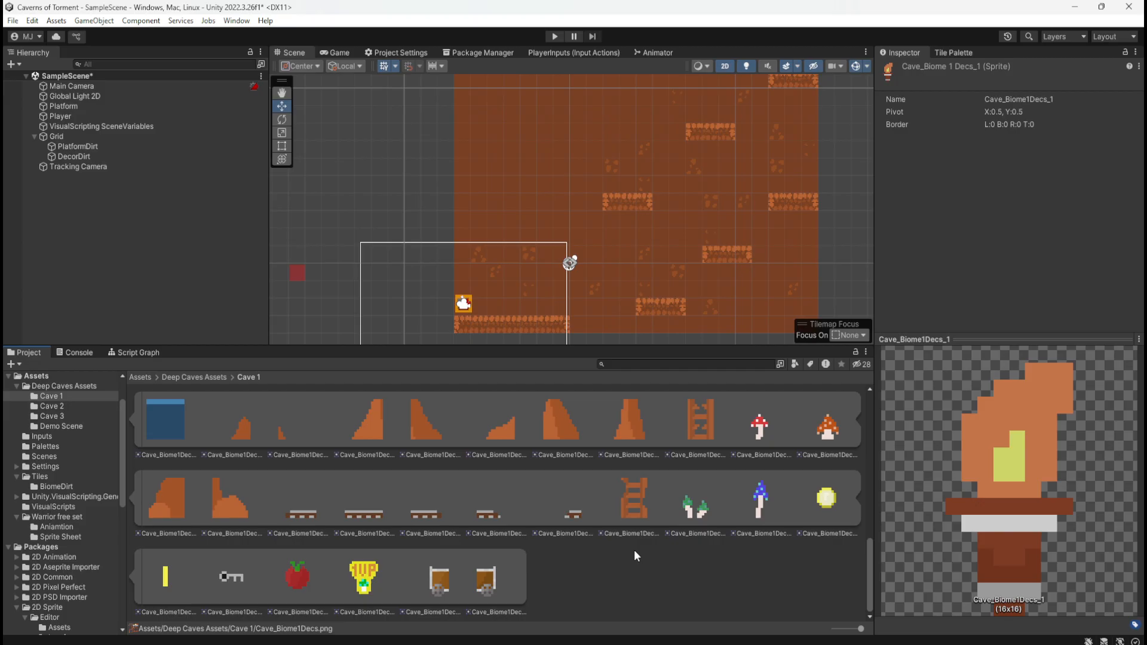
pyautogui.click(830, 497)
pyautogui.click(760, 498)
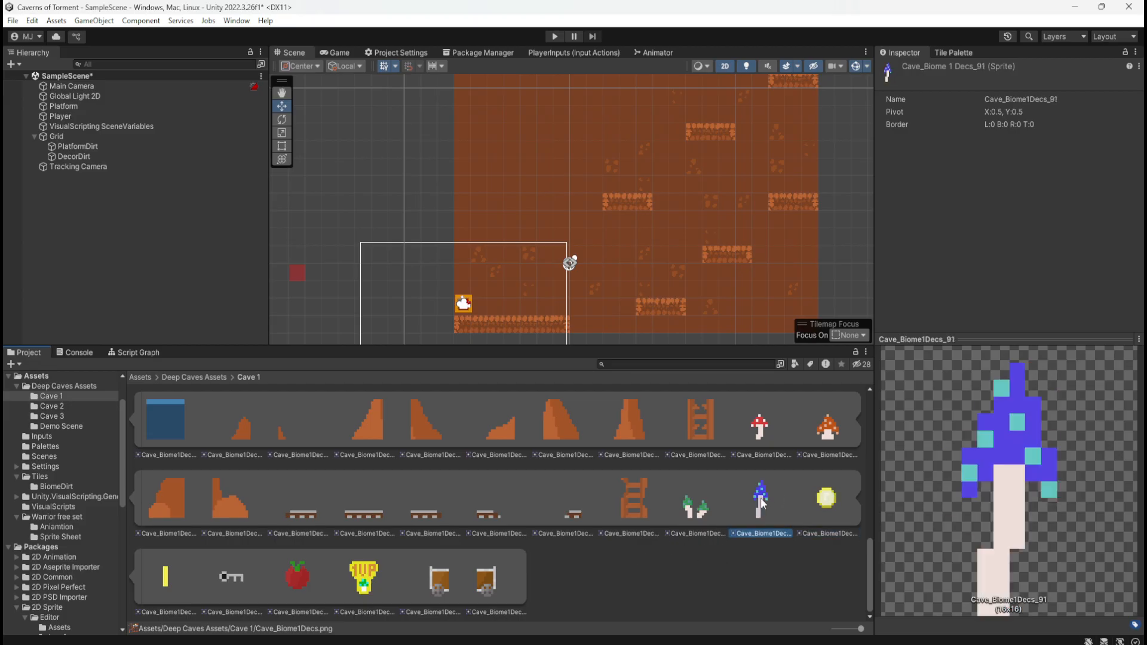
pyautogui.click(826, 499)
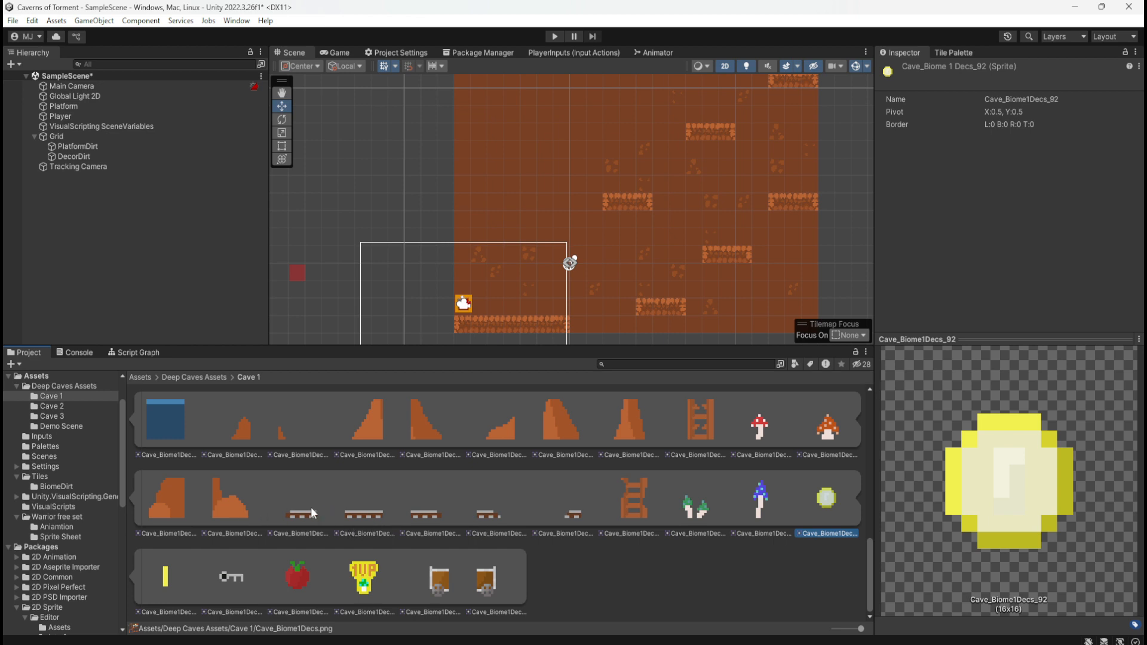
# Return to the start of the Cave_Biome1Decs sprites and compare the first two torch frames
pyautogui.scroll(1, 286, 509)
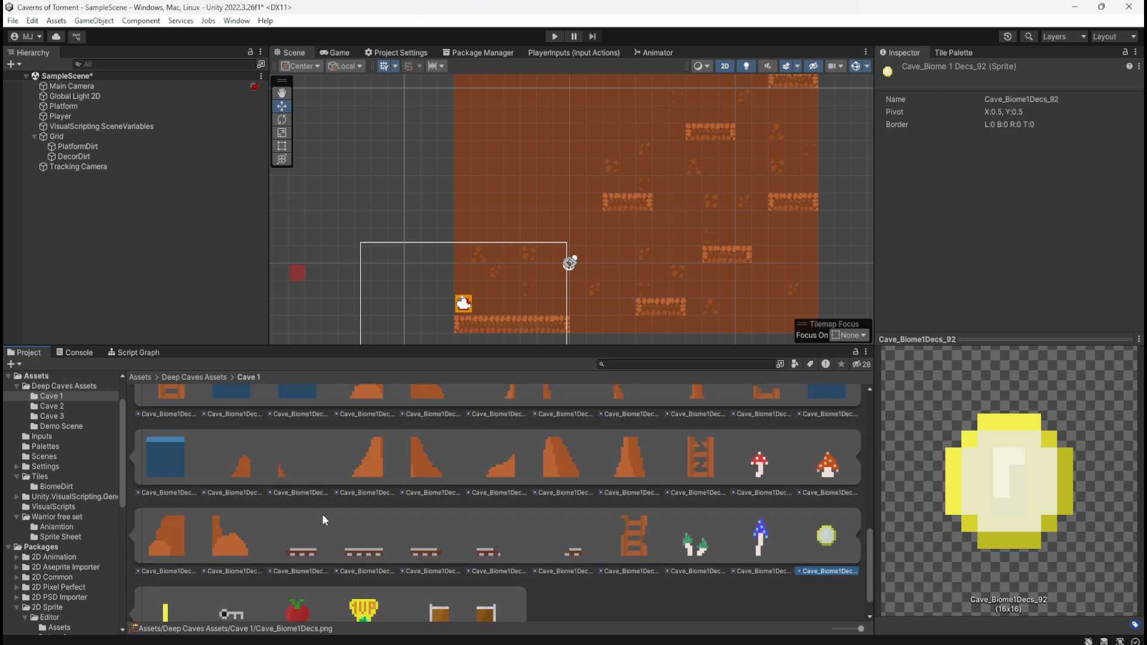
pyautogui.scroll(10, 323, 519)
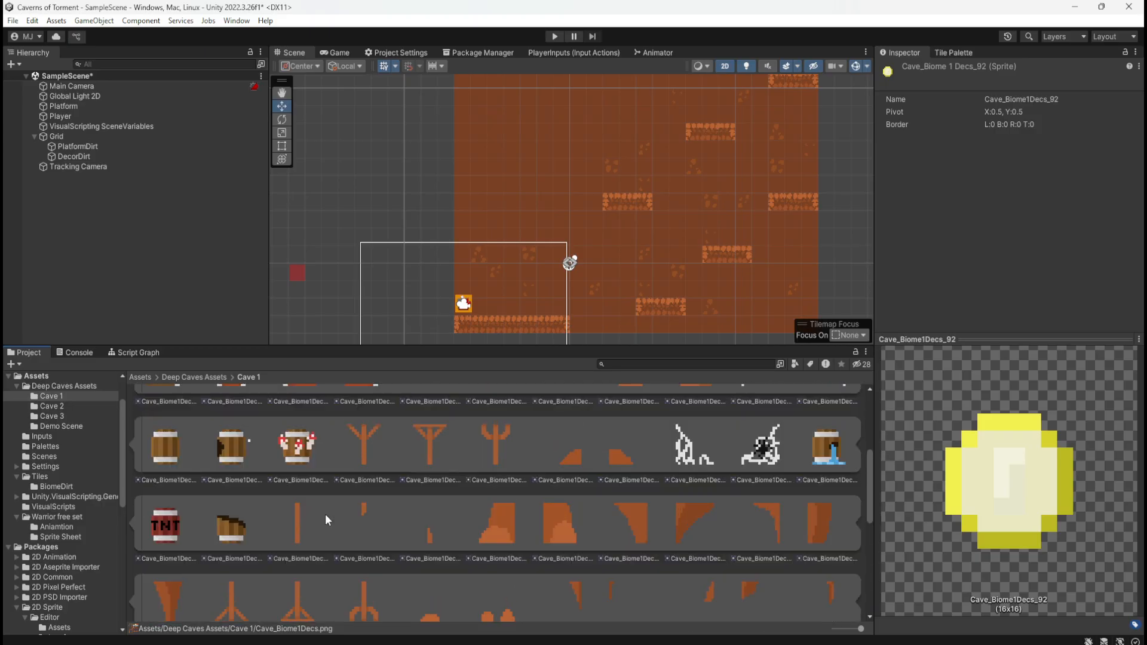
pyautogui.click(633, 430)
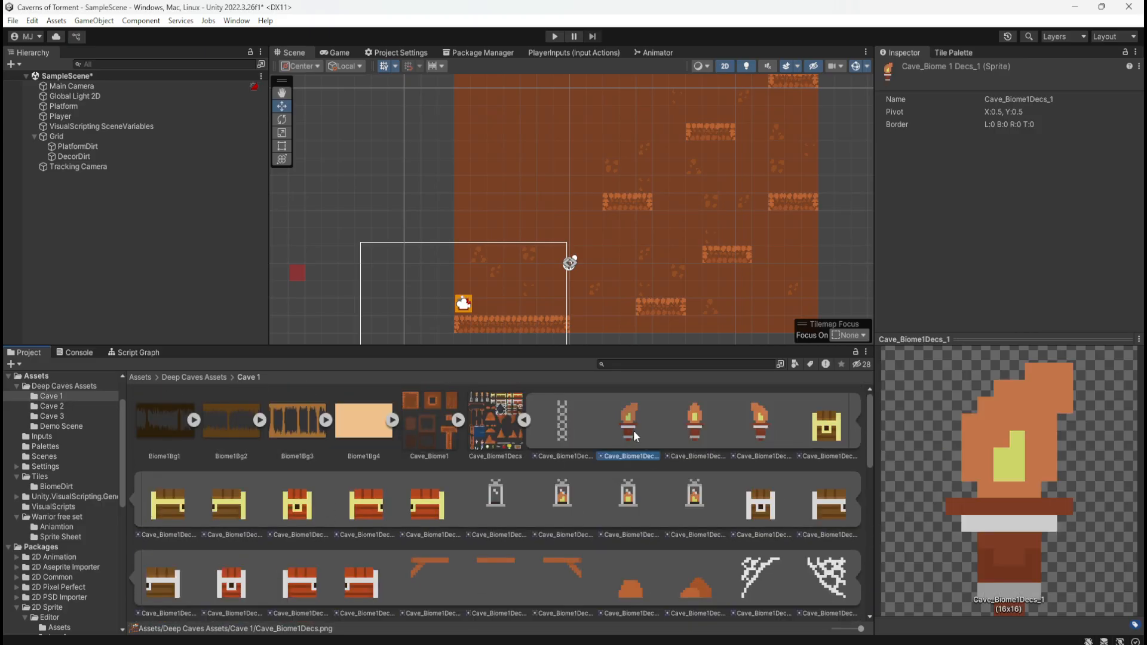
pyautogui.click(680, 430)
pyautogui.click(634, 432)
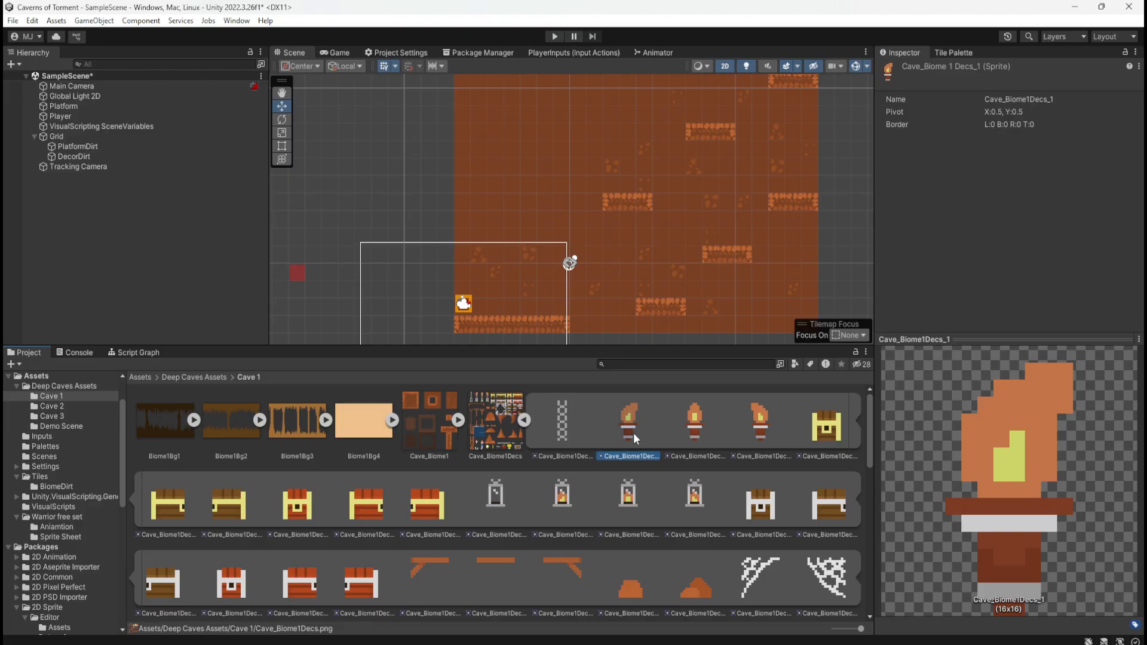